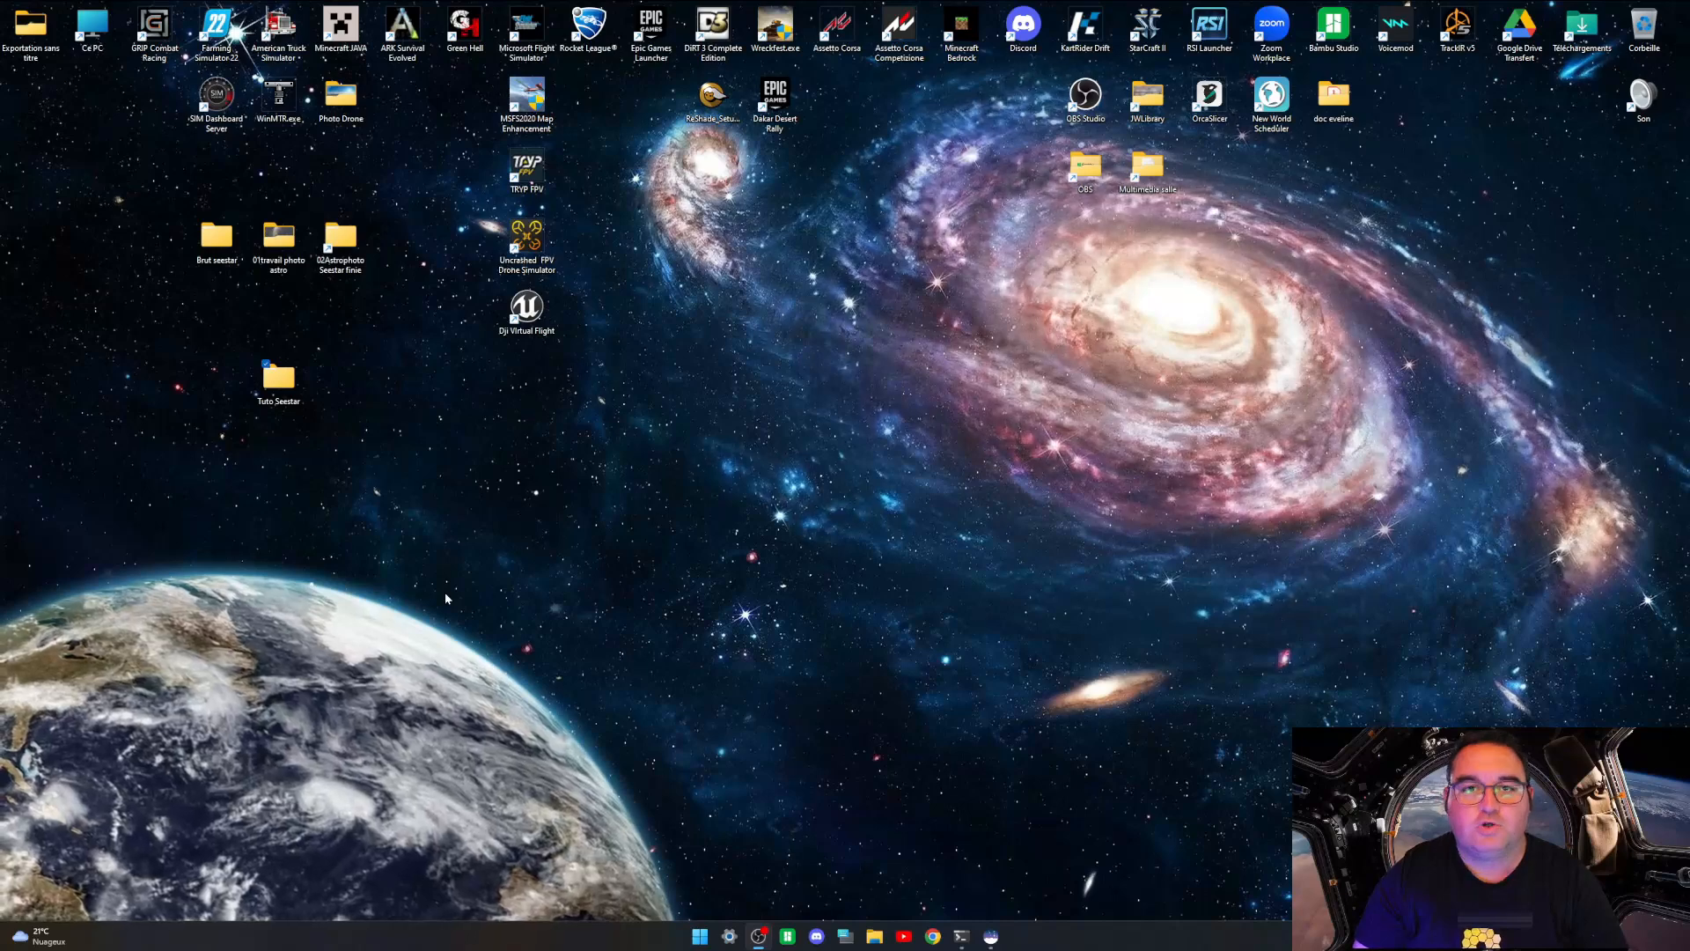
Step: Open the NGC 6992-sub folder inside Tuto Seestar's Brut folder, and widen the window and Name column to show full file names
{"action": "double_click", "coordinate": [280, 379]}
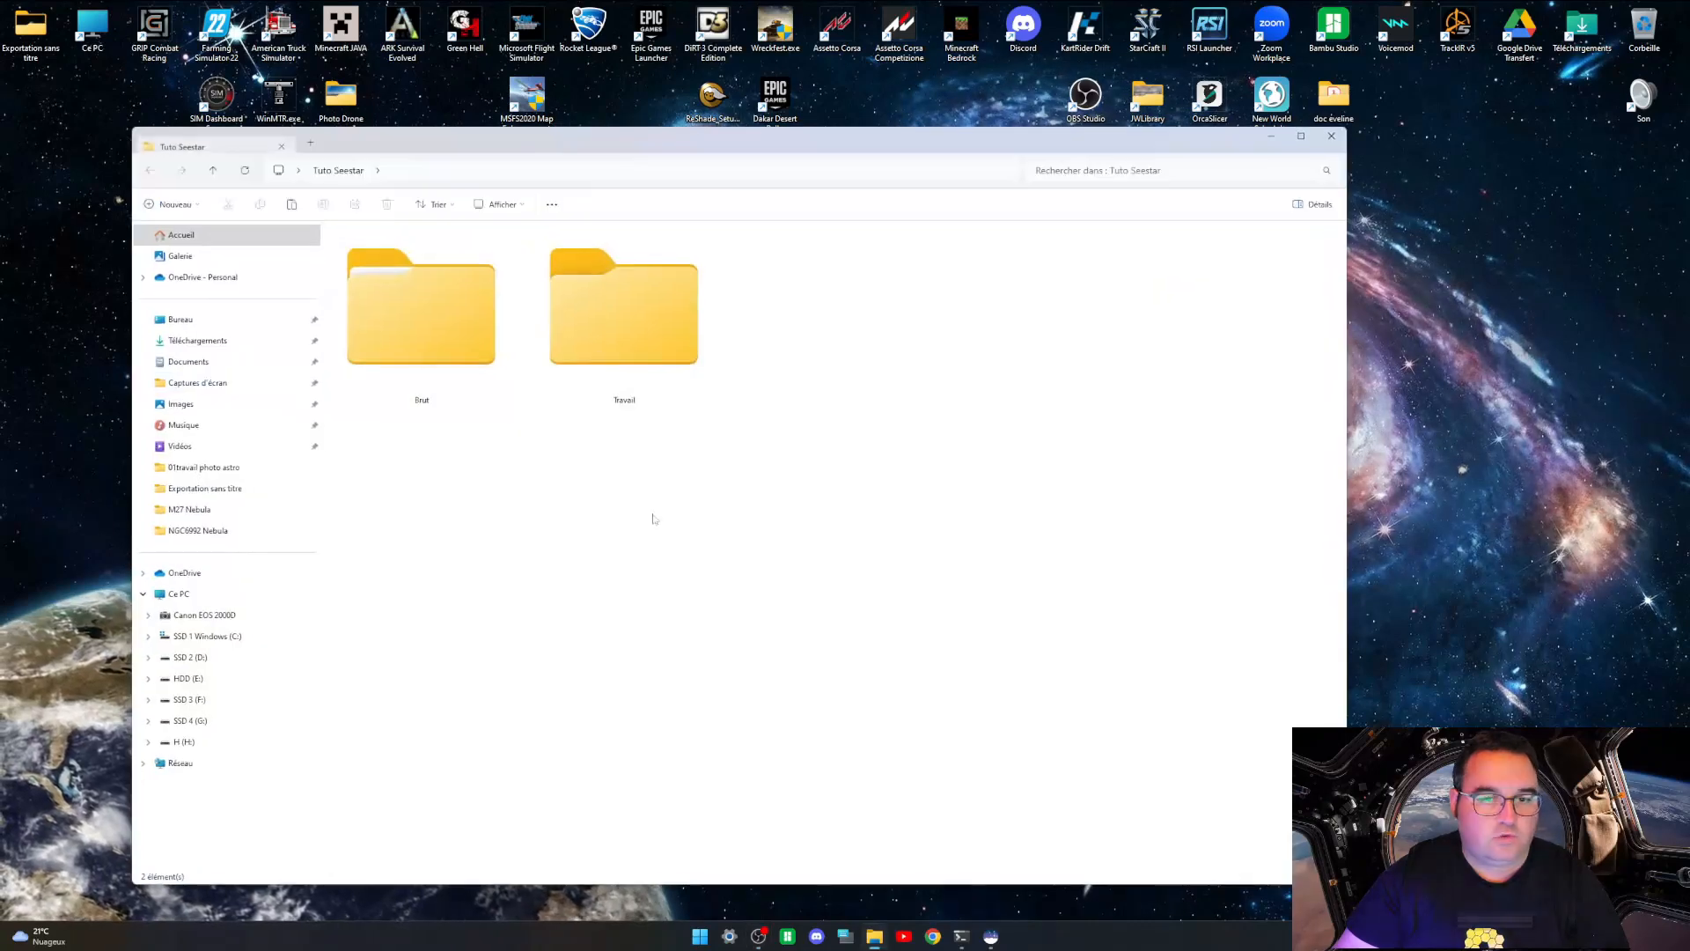
{"action": "double_click", "coordinate": [430, 338]}
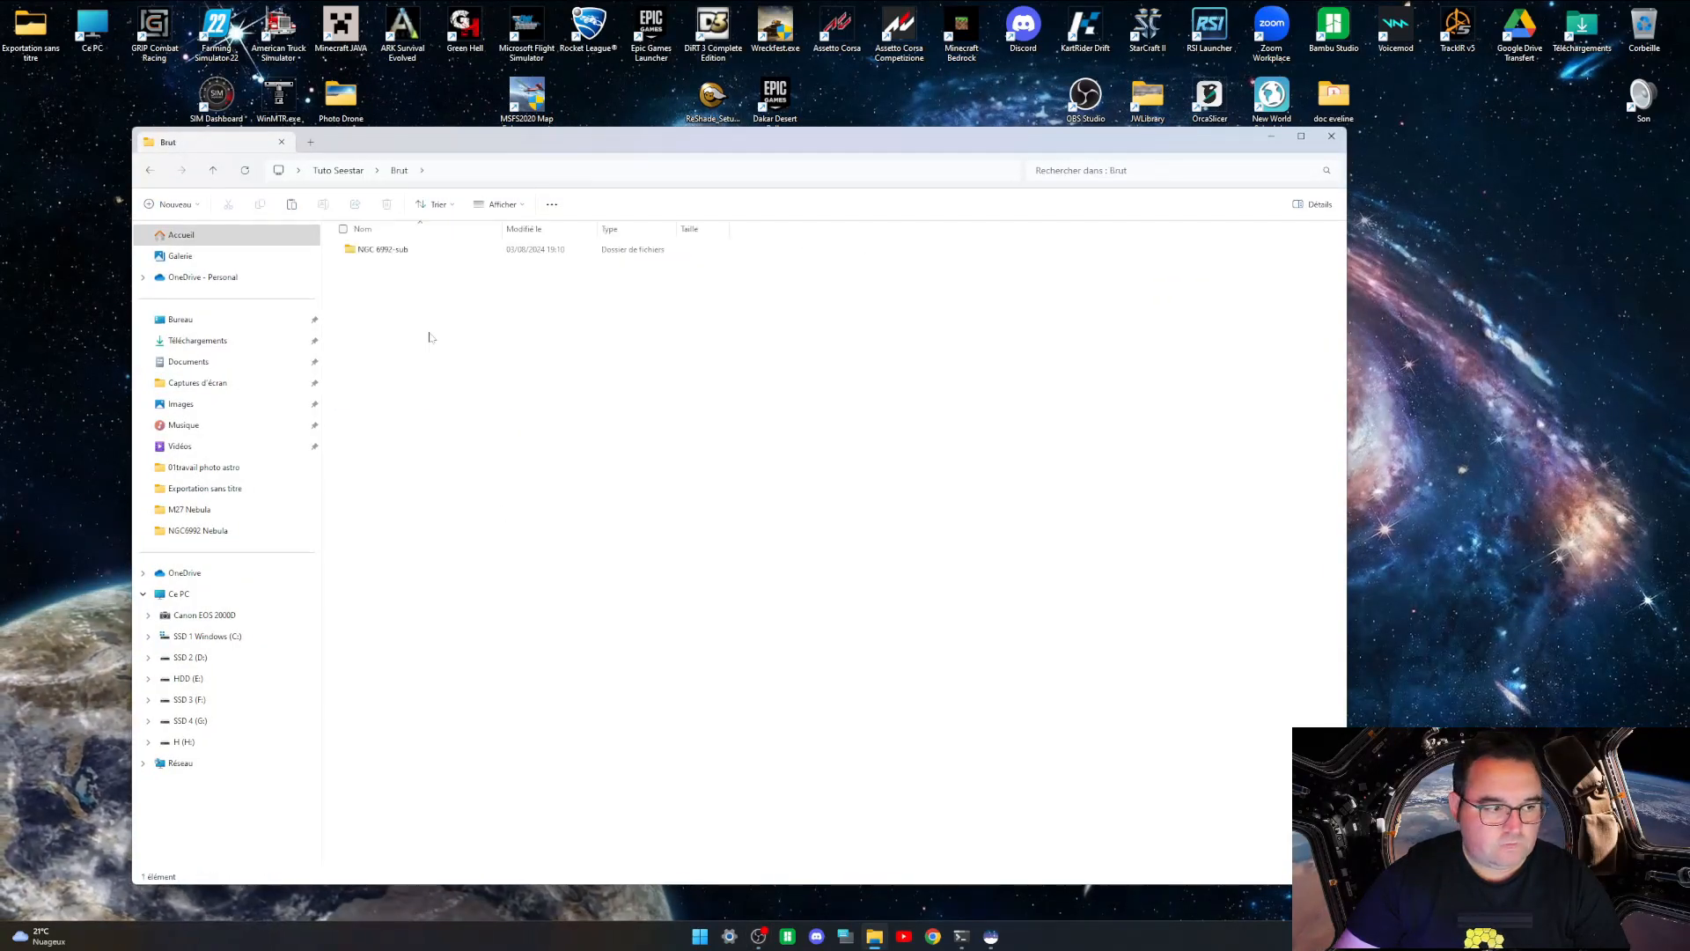
{"action": "double_click", "coordinate": [391, 254]}
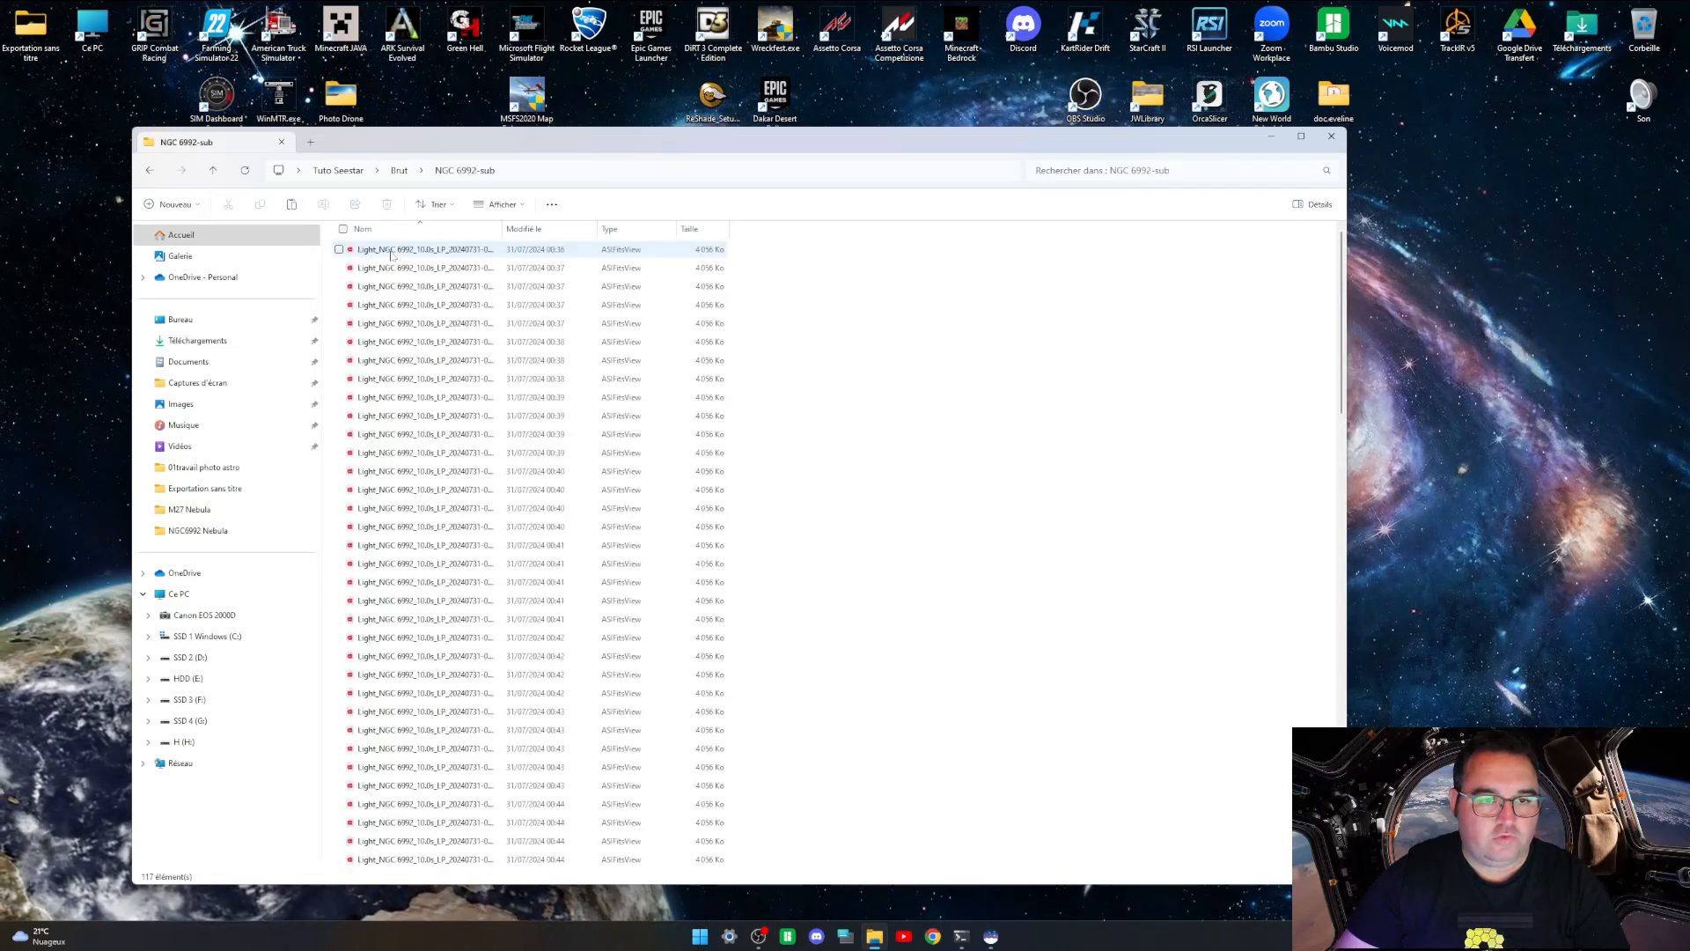
{"action": "scroll", "coordinate": [580, 563], "scroll_direction": "down", "scroll_amount": 15}
{"action": "scroll", "coordinate": [580, 564], "scroll_direction": "up", "scroll_amount": 10}
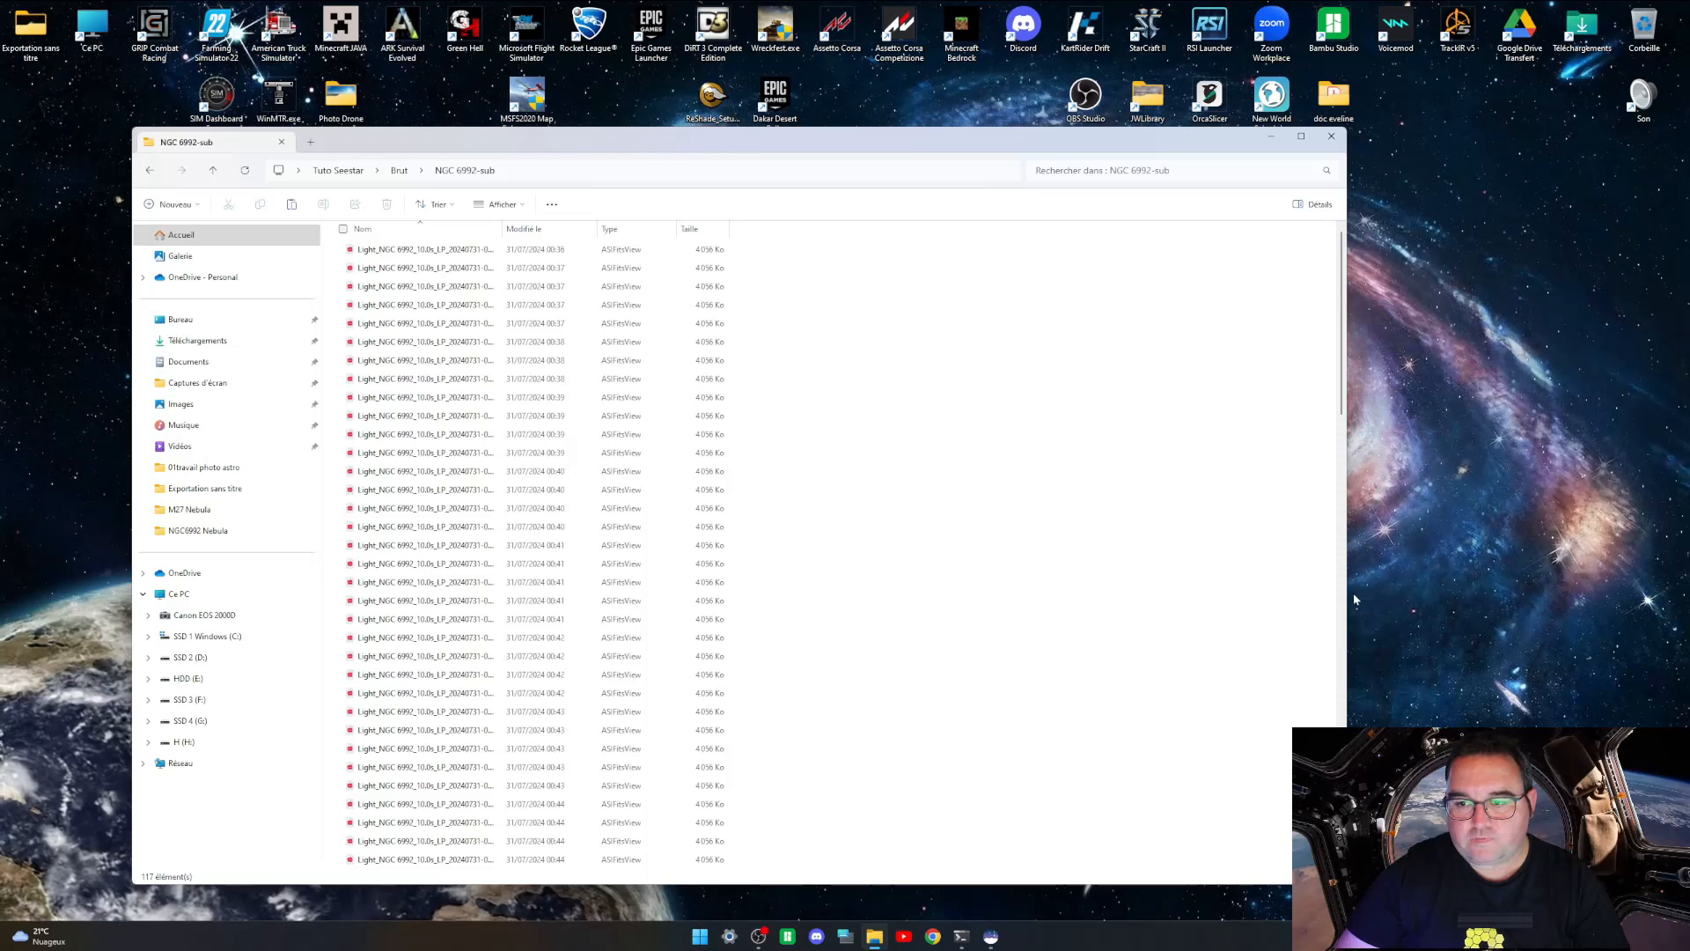
{"action": "left_click_drag", "start_coordinate": [1348, 581], "coordinate": [1588, 577]}
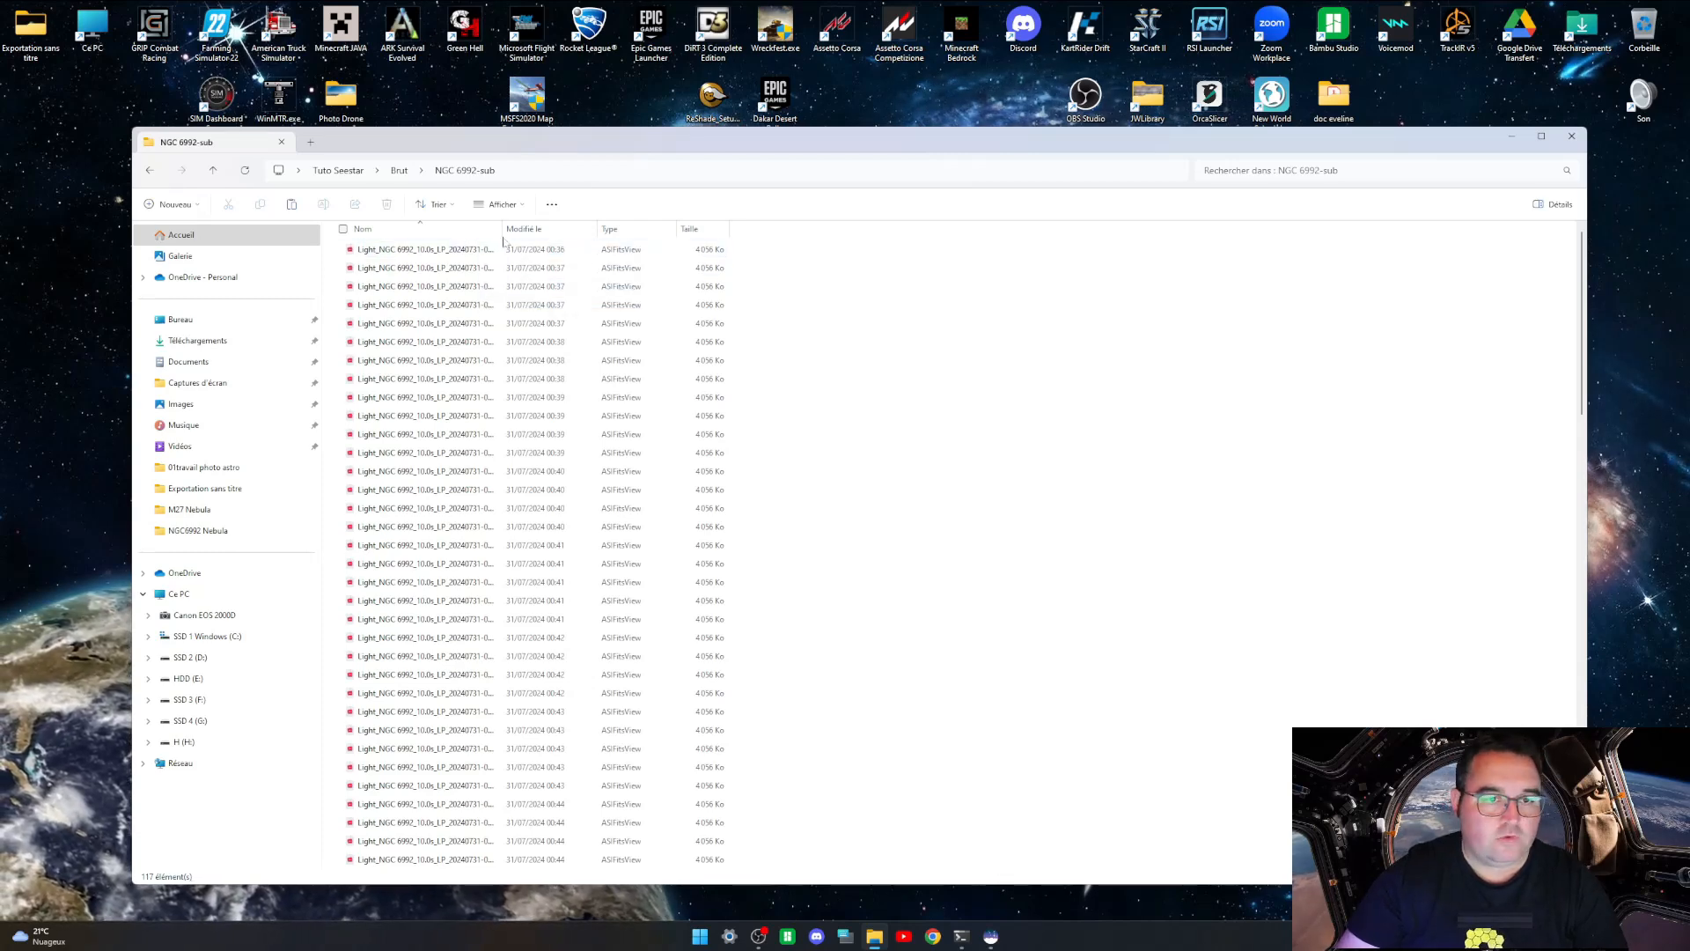
{"action": "left_click_drag", "start_coordinate": [504, 232], "coordinate": [632, 231]}
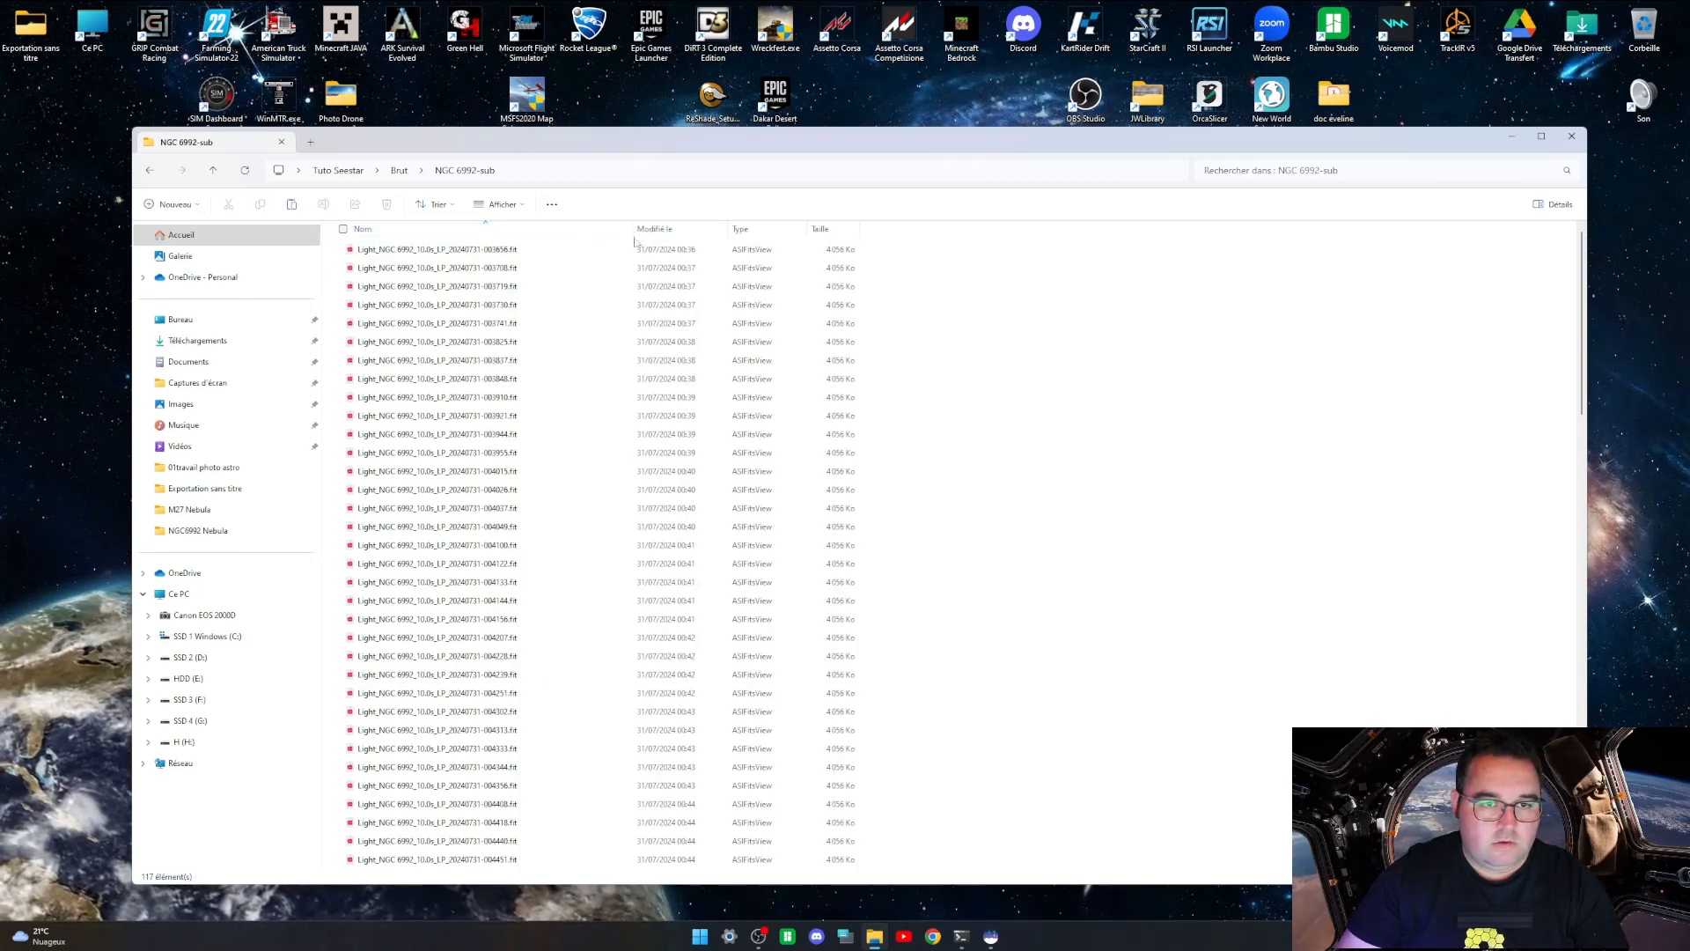
Step: Preview the first NGC 6992 light frame, close it, and look through the folder's file list
{"action": "left_click", "coordinate": [407, 250]}
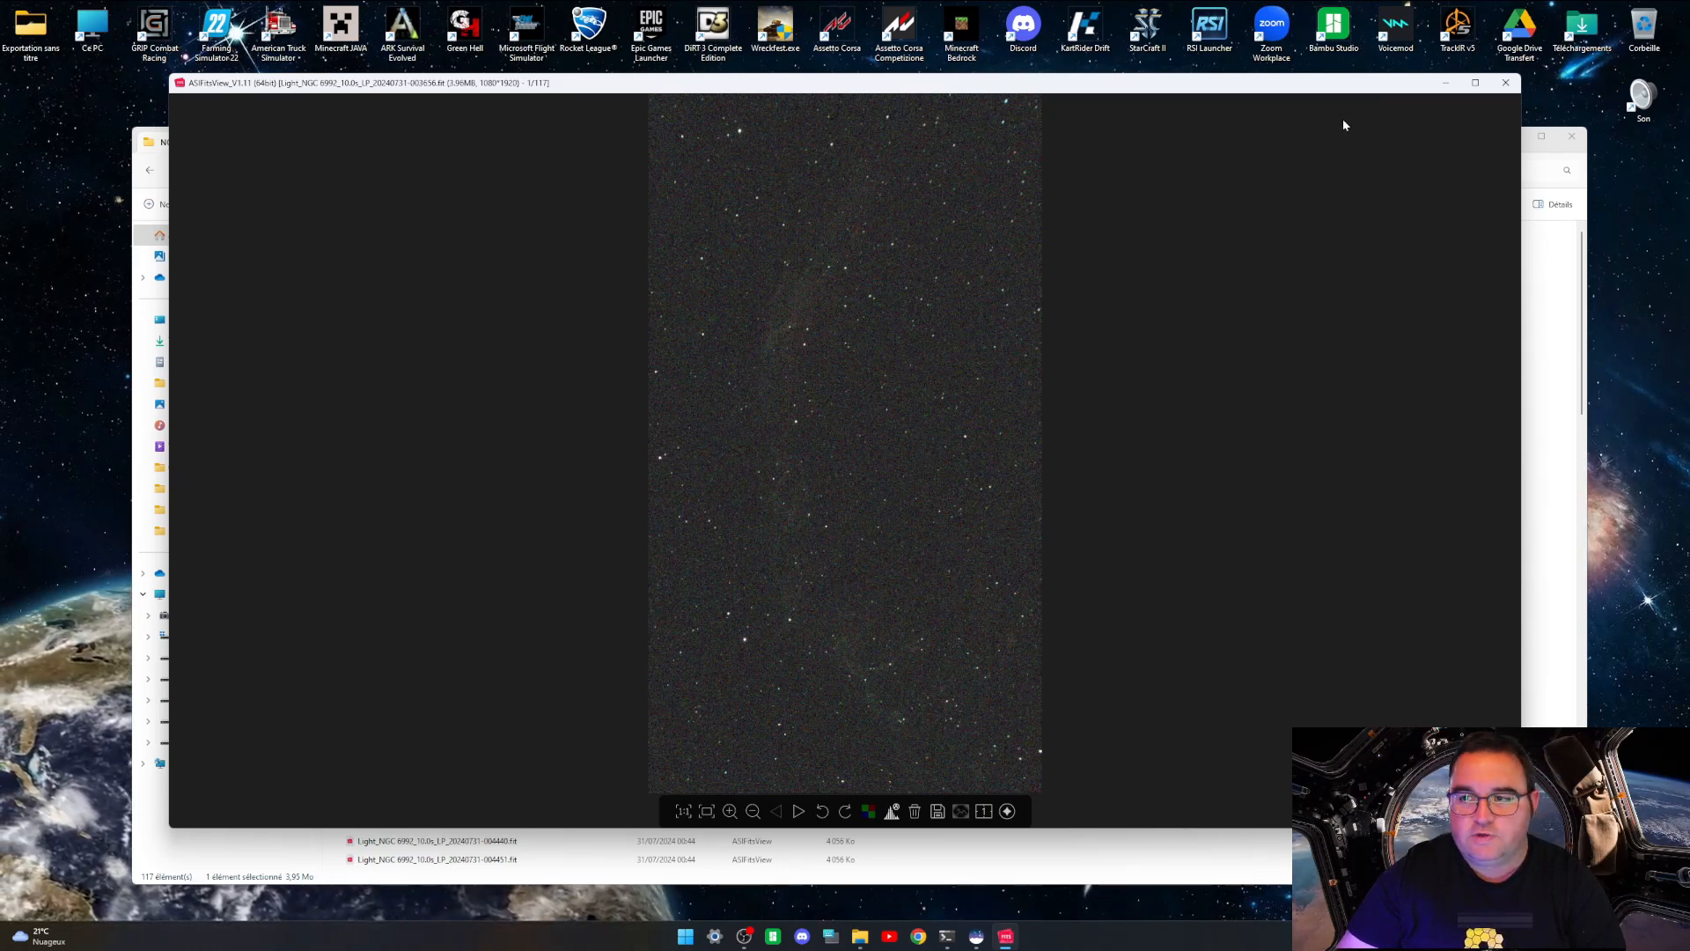
{"action": "left_click", "coordinate": [1505, 83]}
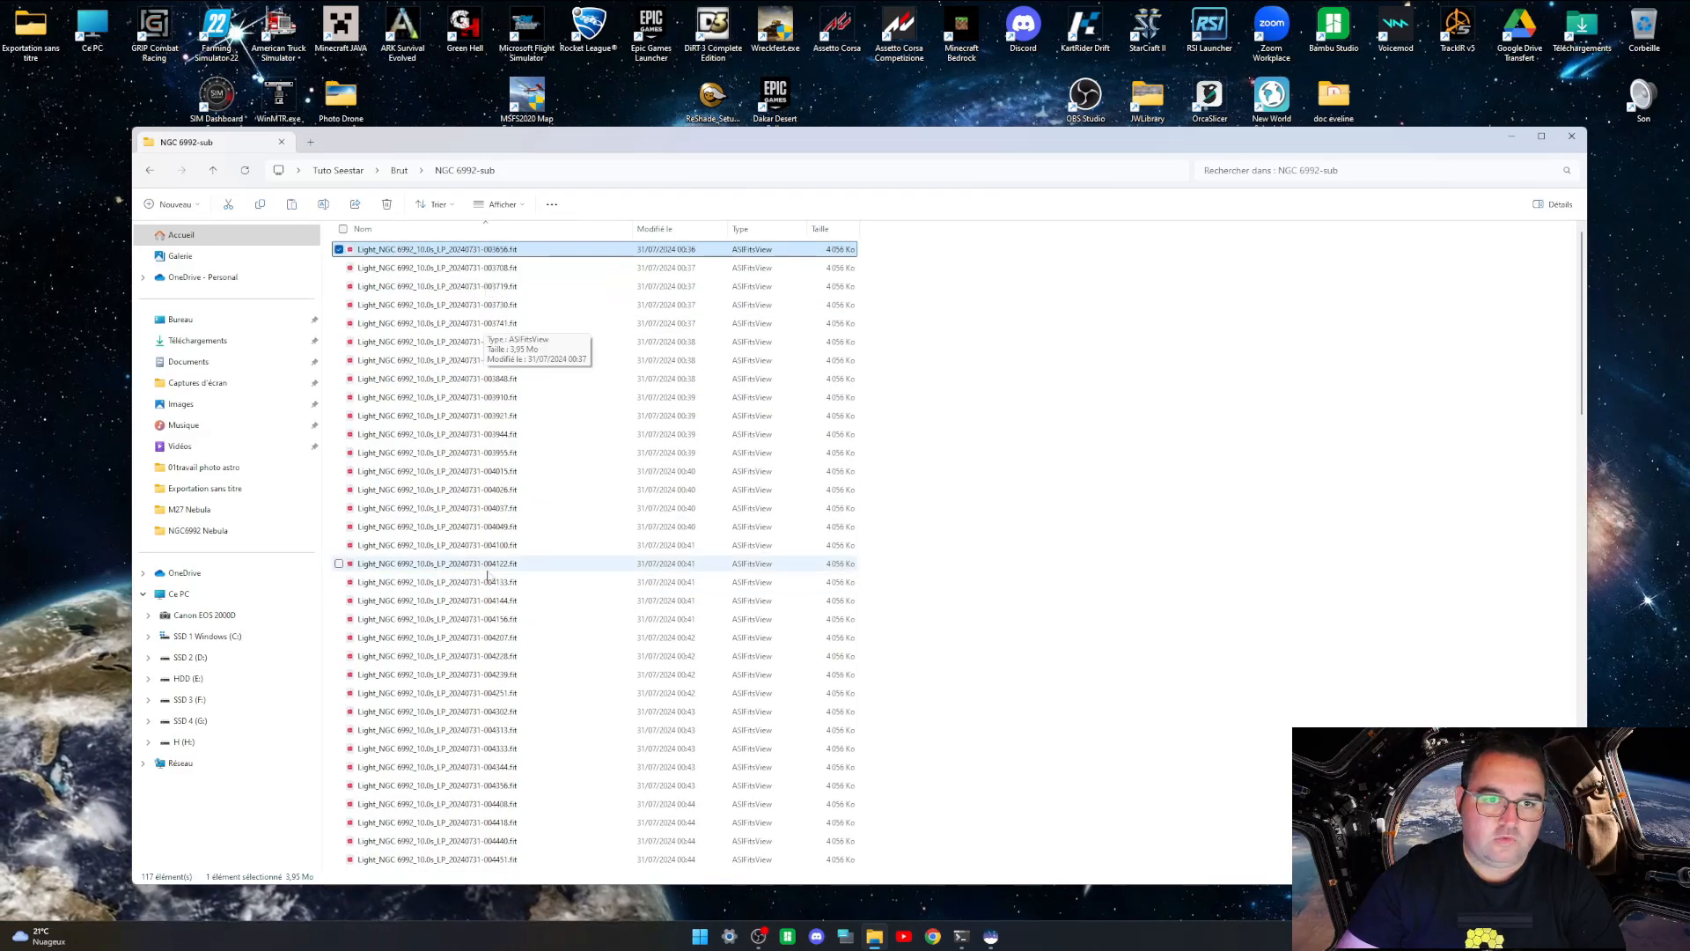
{"action": "scroll", "coordinate": [537, 581], "scroll_direction": "down", "scroll_amount": 20}
{"action": "scroll", "coordinate": [522, 577], "scroll_direction": "up", "scroll_amount": 20}
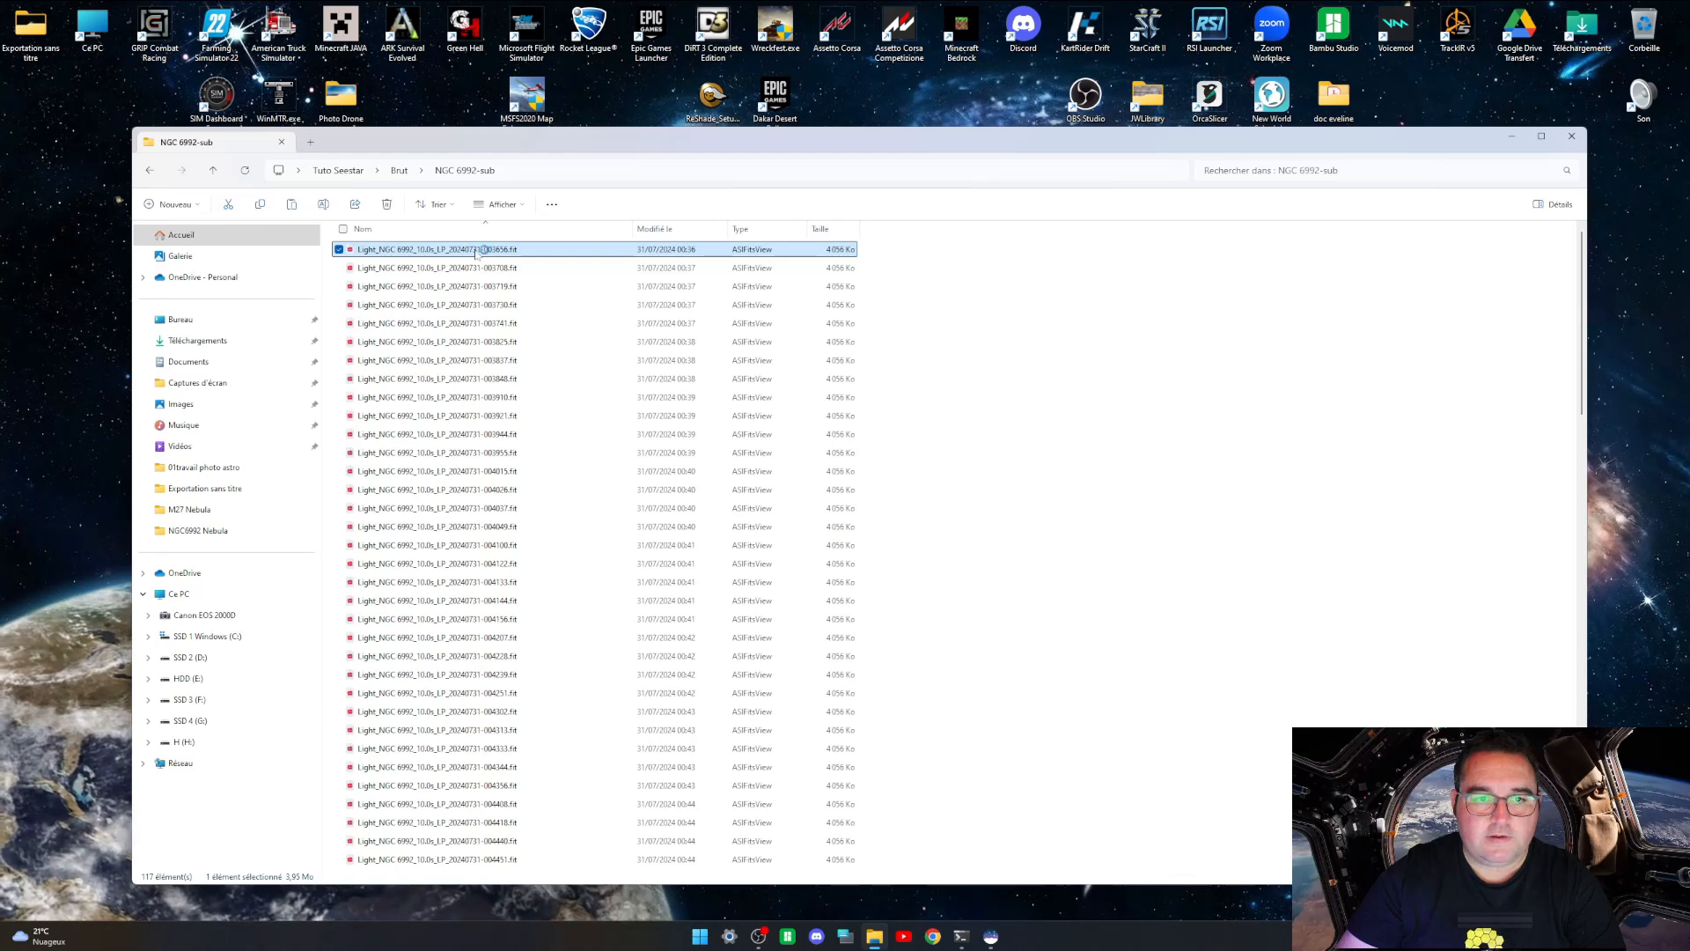
Step: Review the NGC 6992 light frames one after another from the first to the last, checking their quality, and close the viewer
{"action": "double_click", "coordinate": [476, 252]}
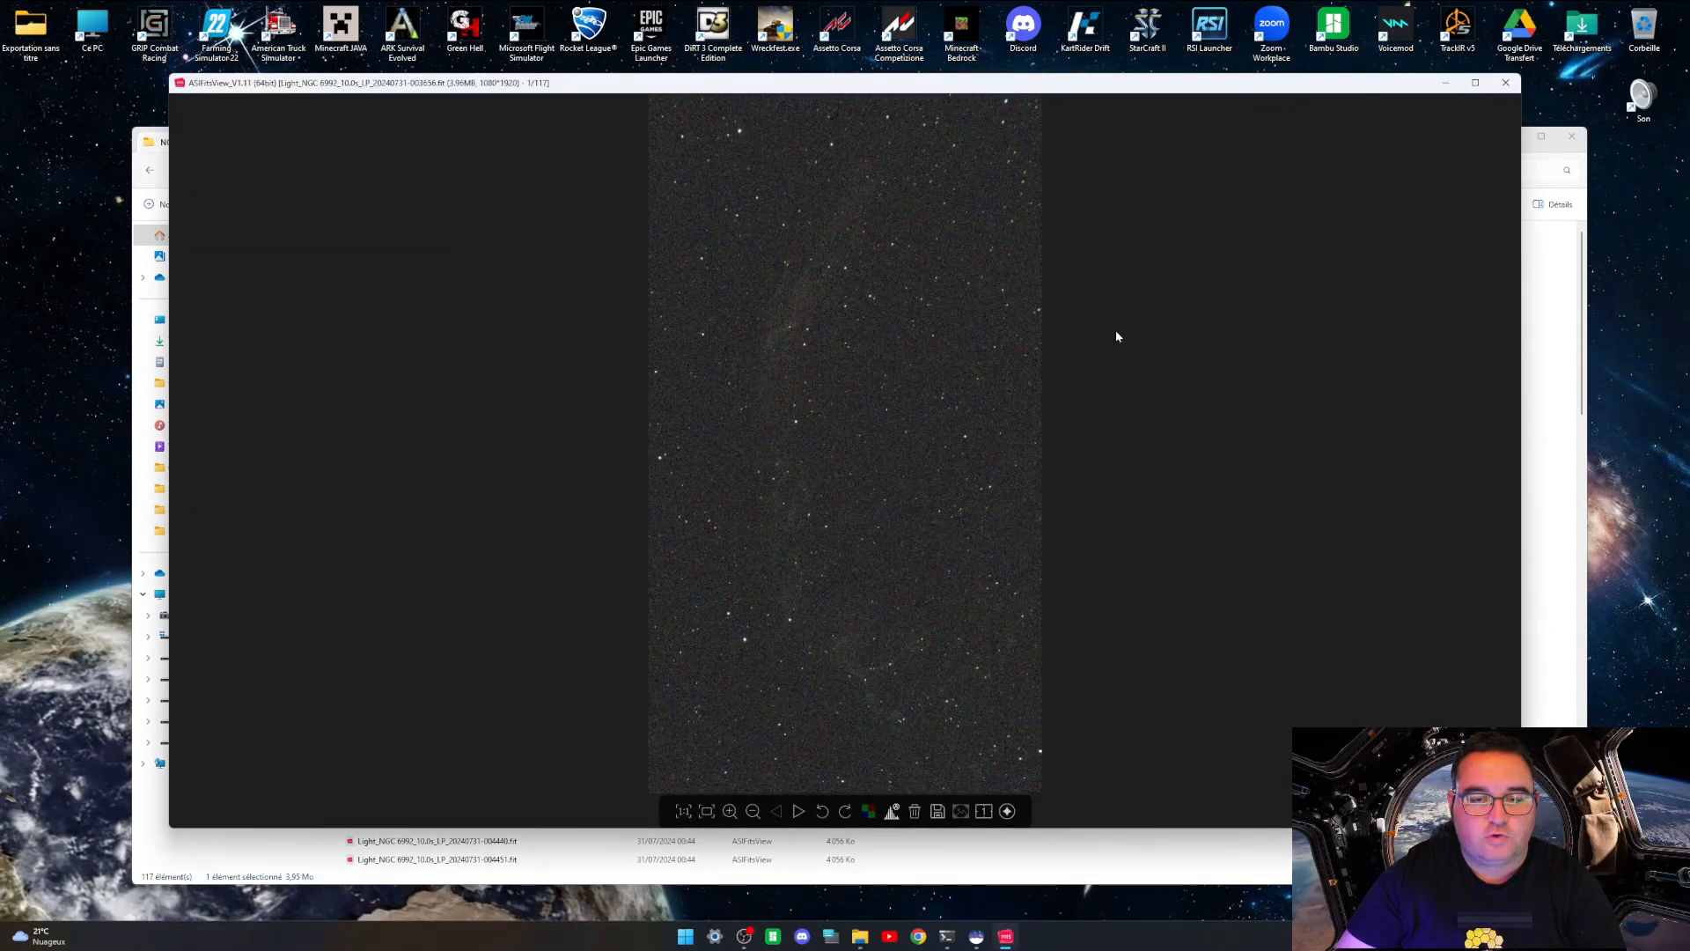
{"action": "key", "text": "Right"}
{"action": "key", "text": "Right"}
{"action": "key", "text": "Right"}
{"action": "key", "text": "Right"}
{"action": "key", "text": "Right"}
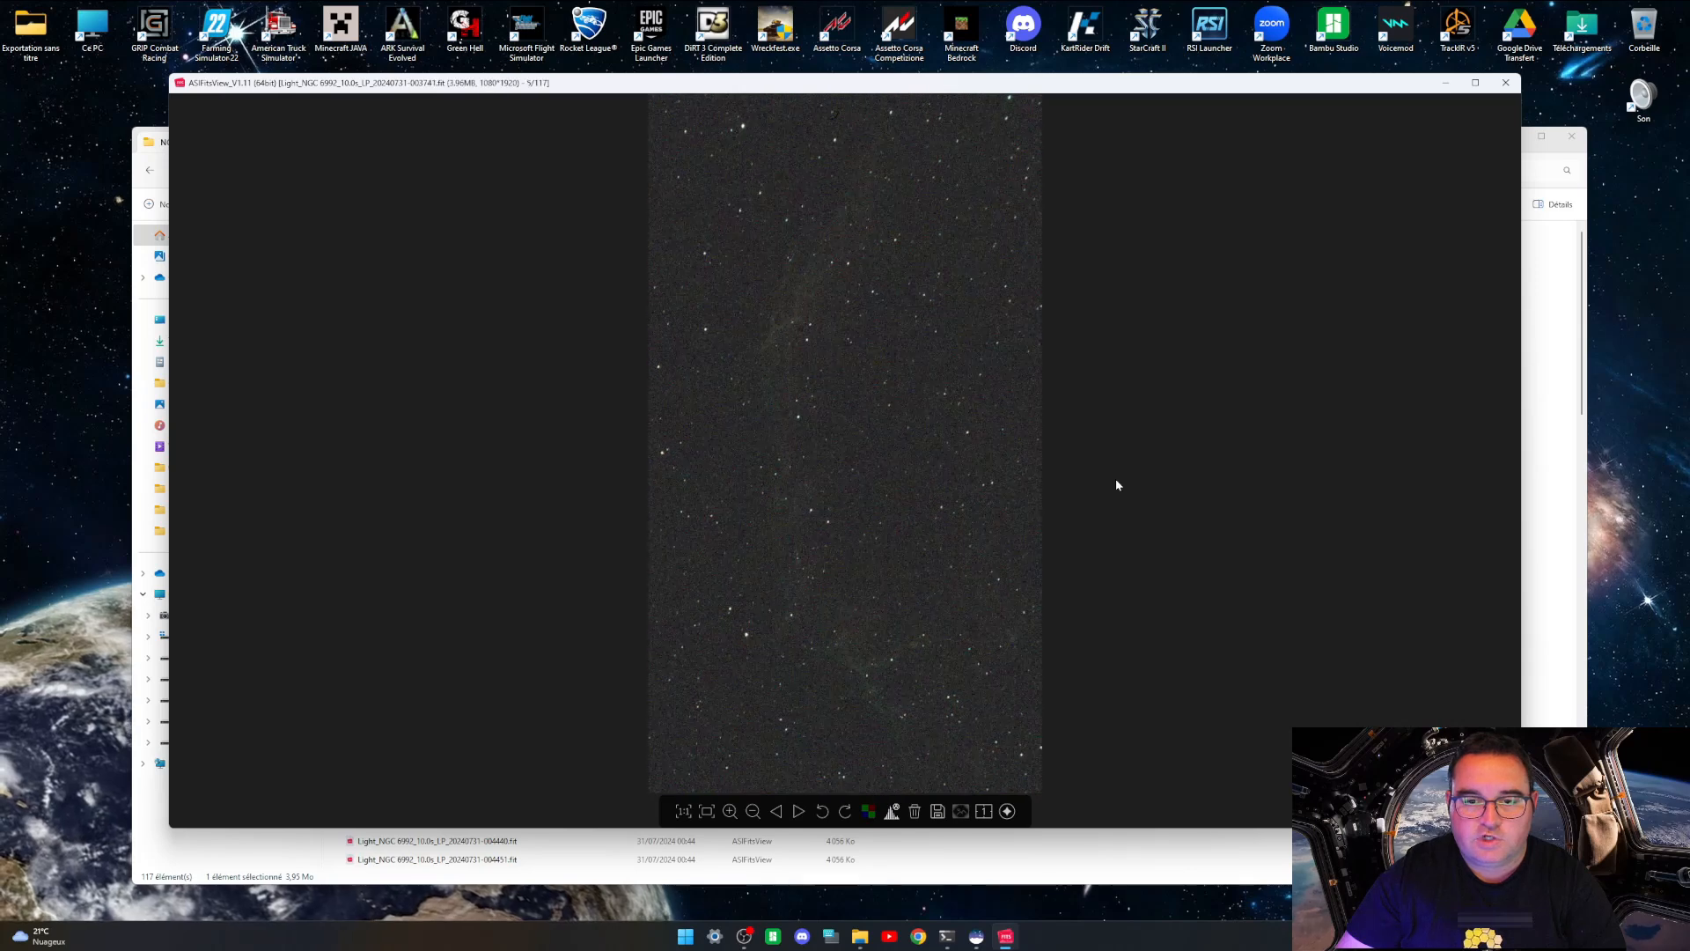
{"action": "key", "text": "Right"}
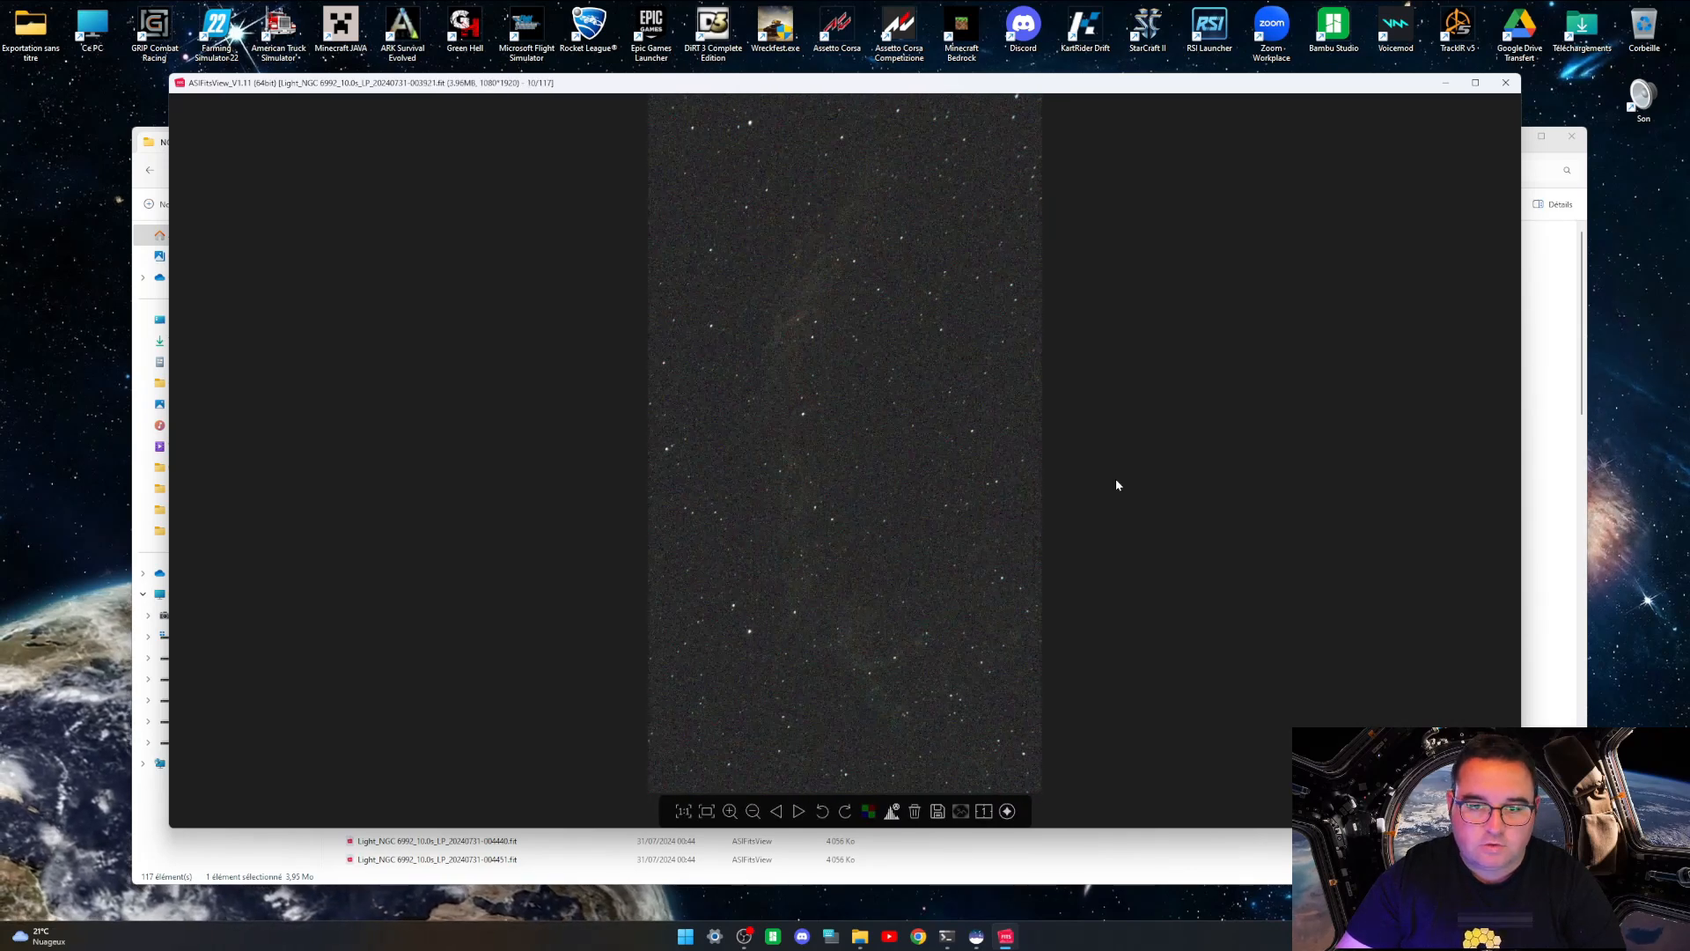
{"action": "key", "text": "Right"}
{"action": "key", "text": "Right"}
{"action": "key", "text": "Right"}
{"action": "key", "text": "Right"}
{"action": "key", "text": "Right"}
{"action": "key", "text": "Right"}
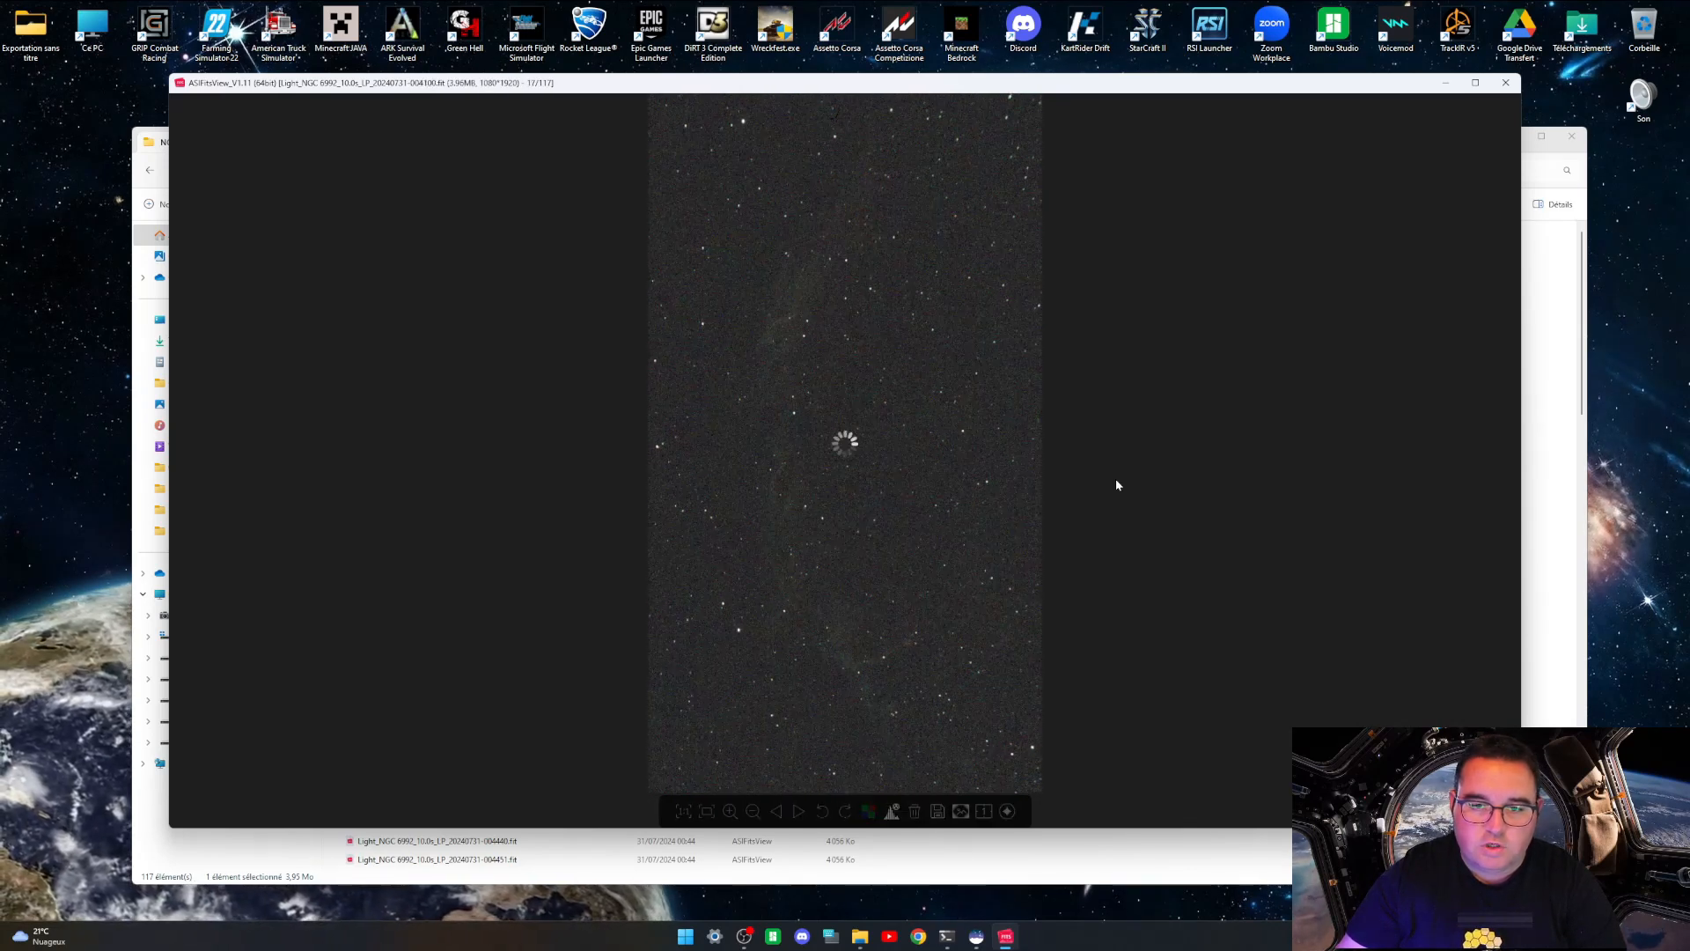
{"action": "key", "text": "Right"}
{"action": "key", "text": "Right"}
{"action": "key", "text": "Right"}
{"action": "key", "text": "Right"}
{"action": "key", "text": "Right"}
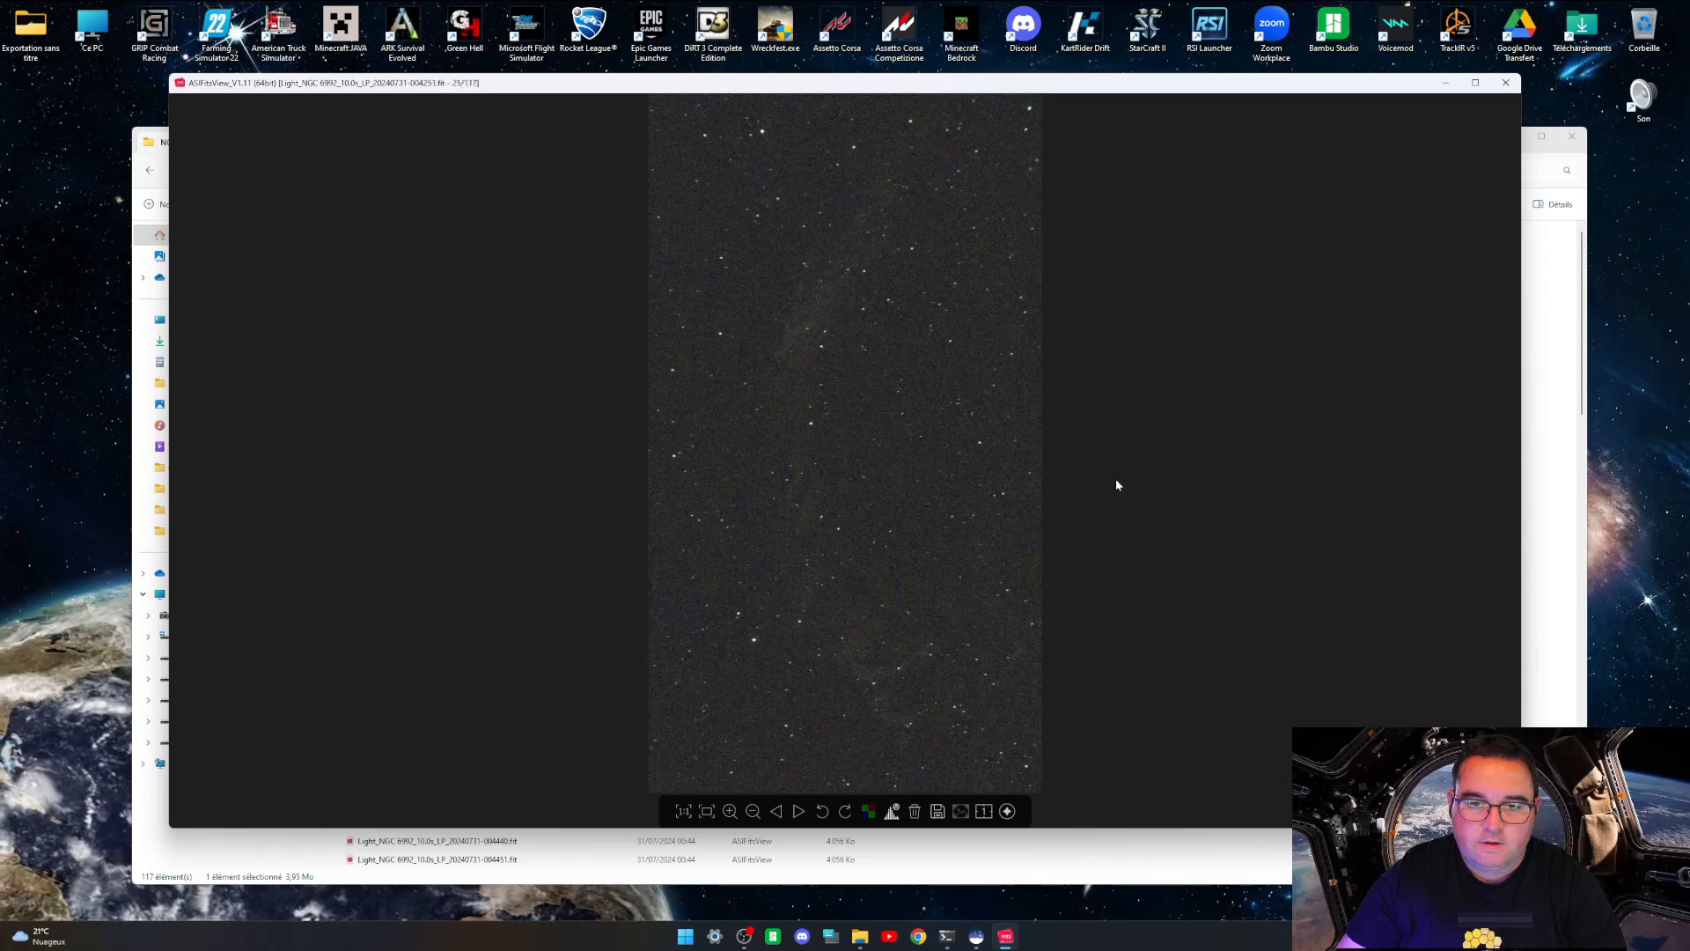
{"action": "key", "text": "Right"}
{"action": "key", "text": "Right"}
{"action": "key", "text": "Right"}
{"action": "key", "text": "Right"}
{"action": "key", "text": "Right"}
{"action": "key", "text": "Right"}
{"action": "key", "text": "Right"}
{"action": "key", "text": "Right"}
{"action": "key", "text": "Right"}
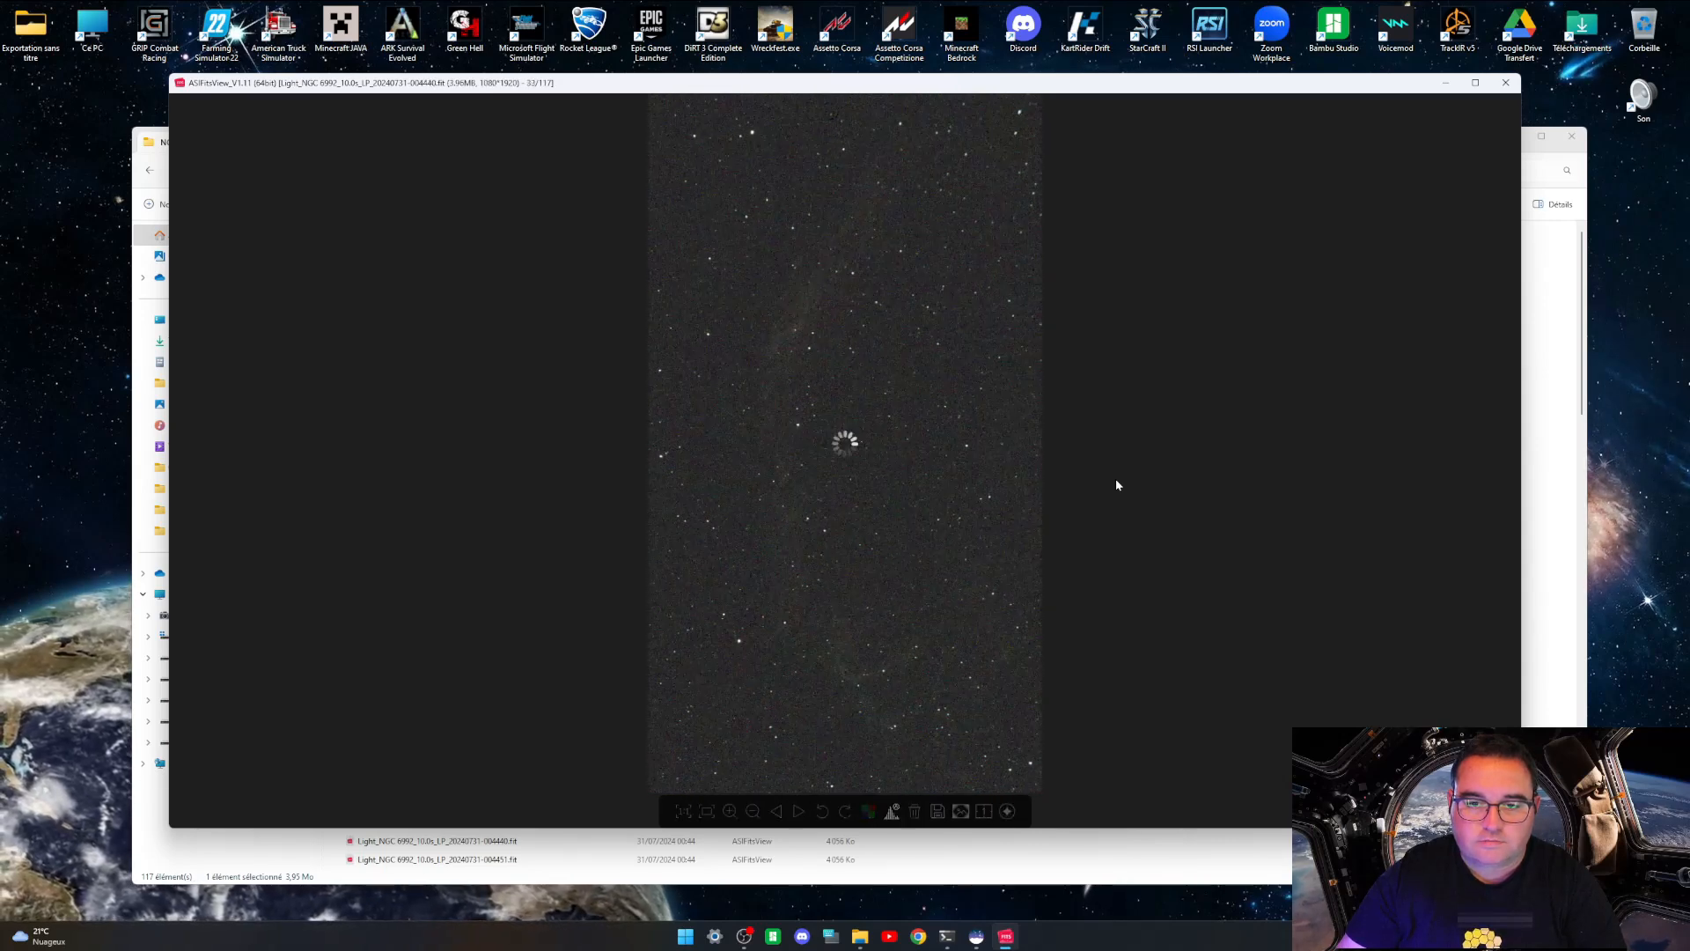
{"action": "key", "text": "Right"}
{"action": "key", "text": "Right"}
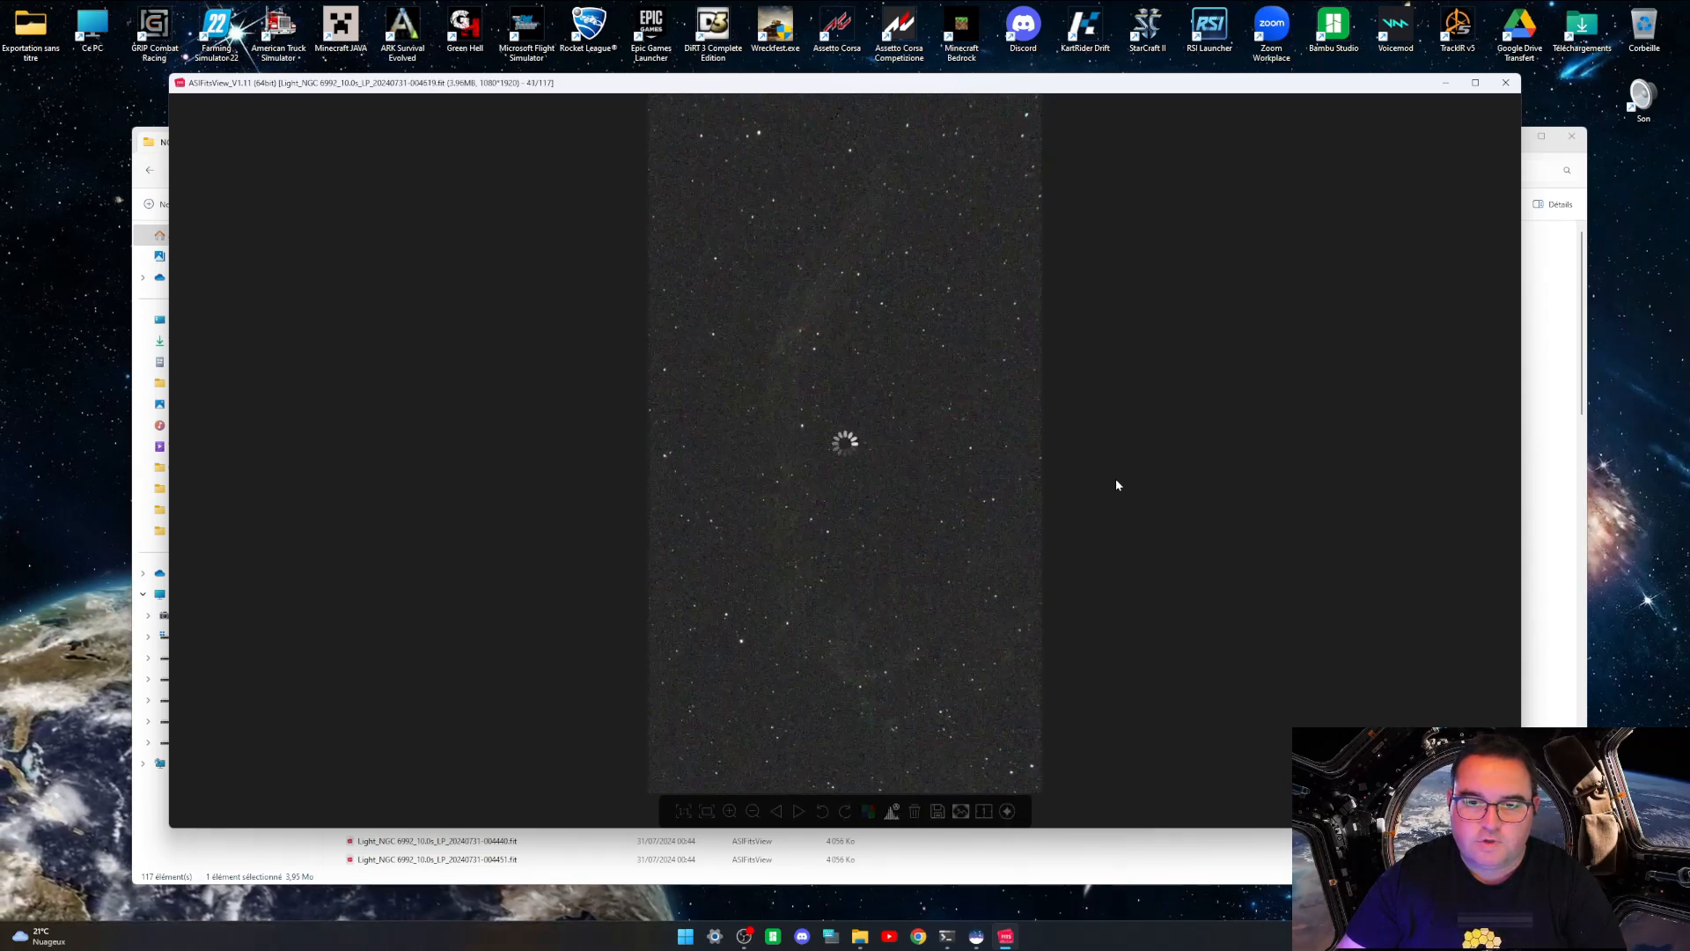
{"action": "key", "text": "Right"}
{"action": "key", "text": "Right"}
{"action": "key", "text": "Right"}
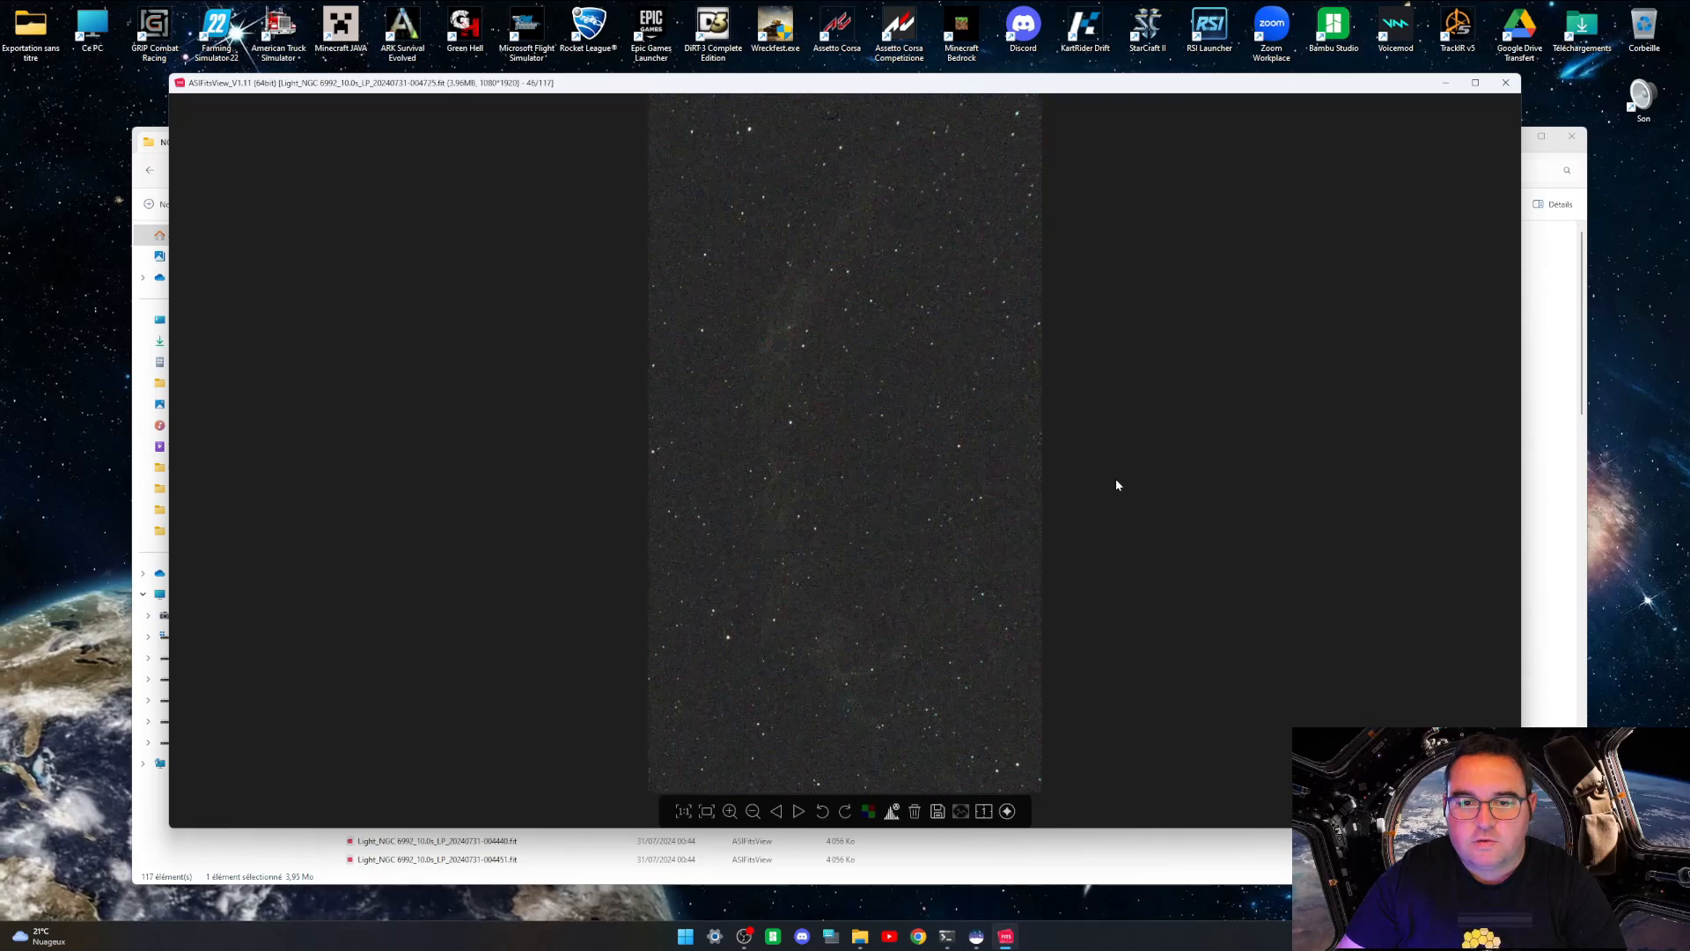
{"action": "key", "text": "Right"}
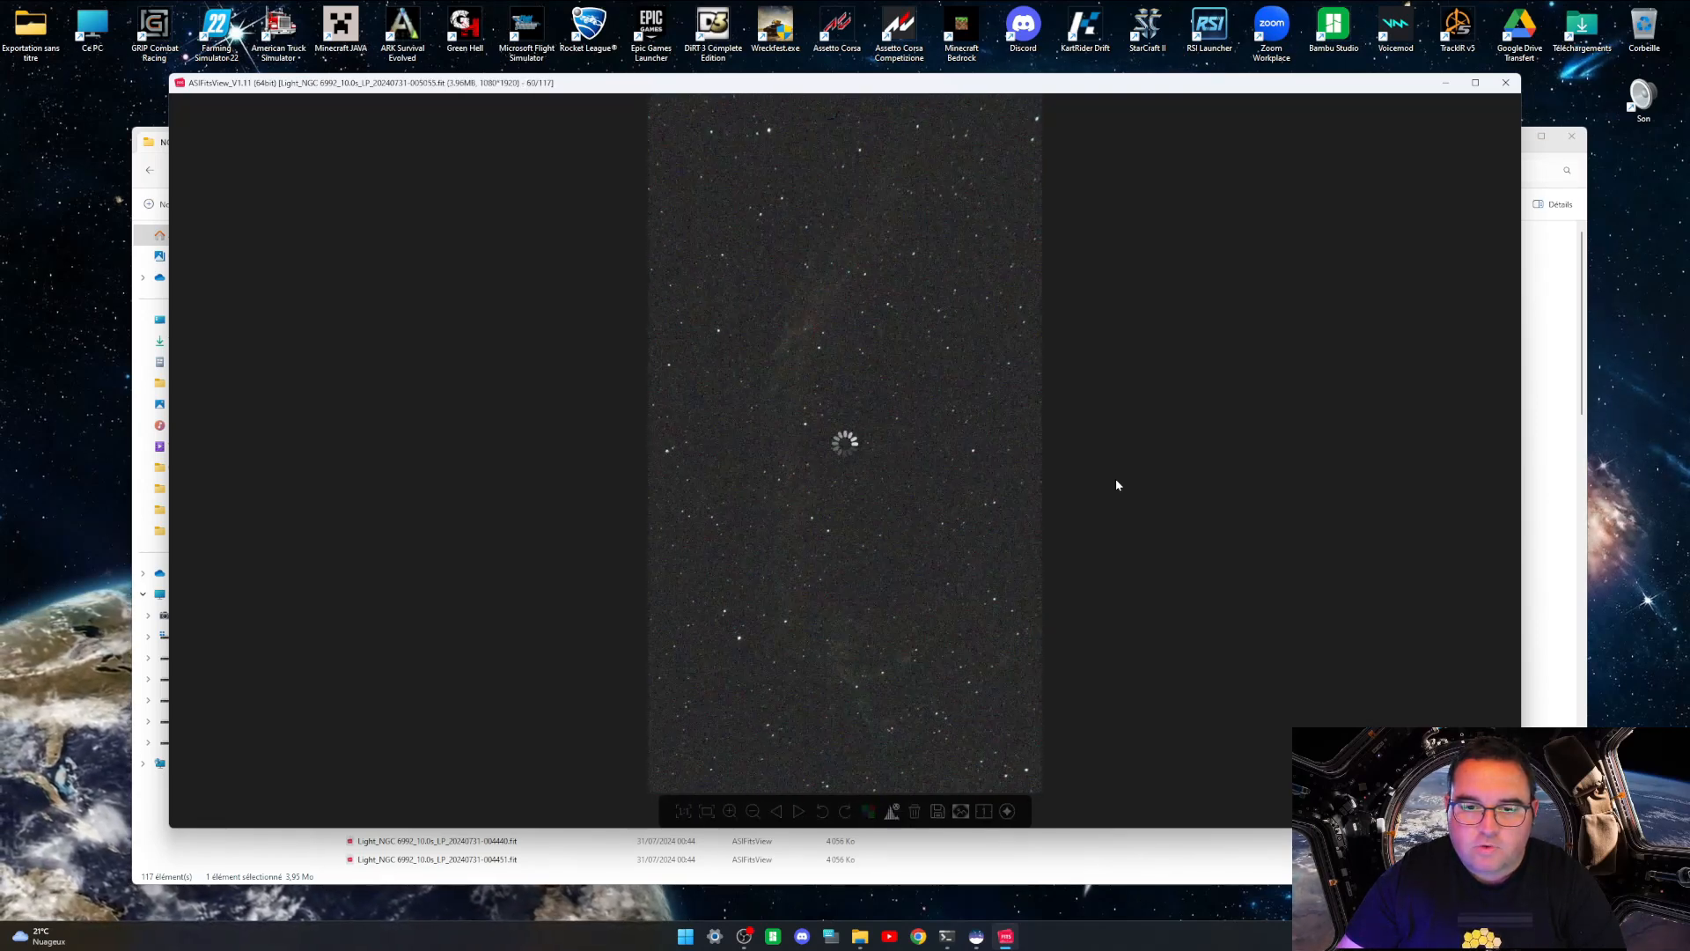
{"action": "key", "text": "Right"}
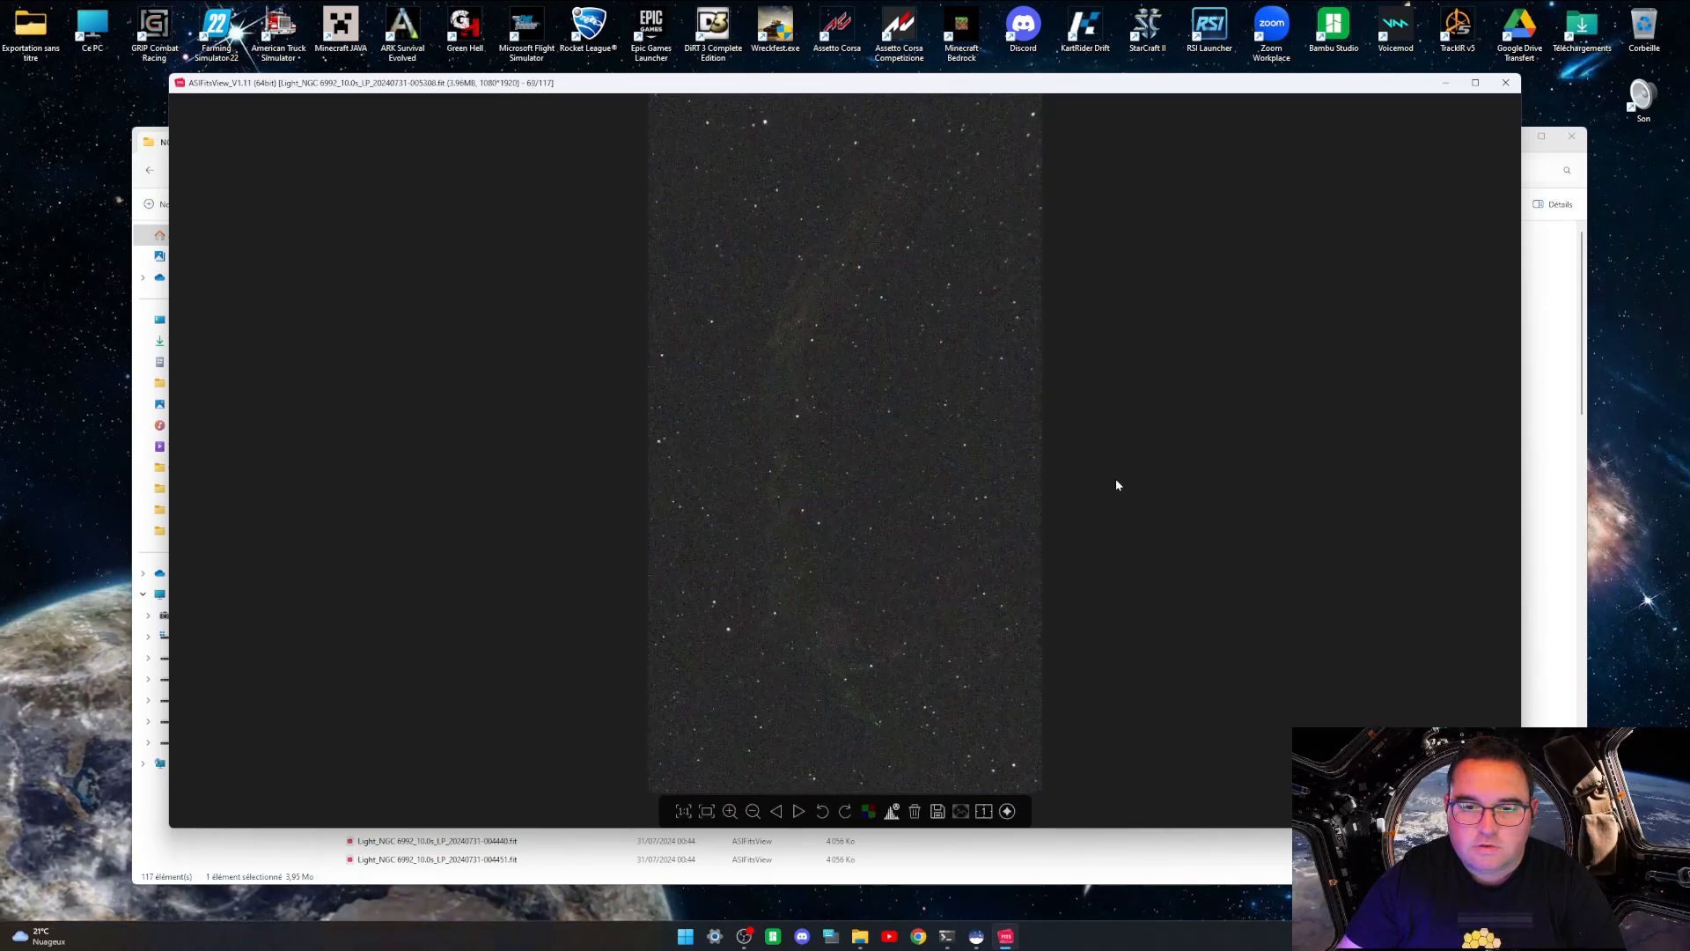
{"action": "key", "text": "Right"}
{"action": "key", "text": "Right"}
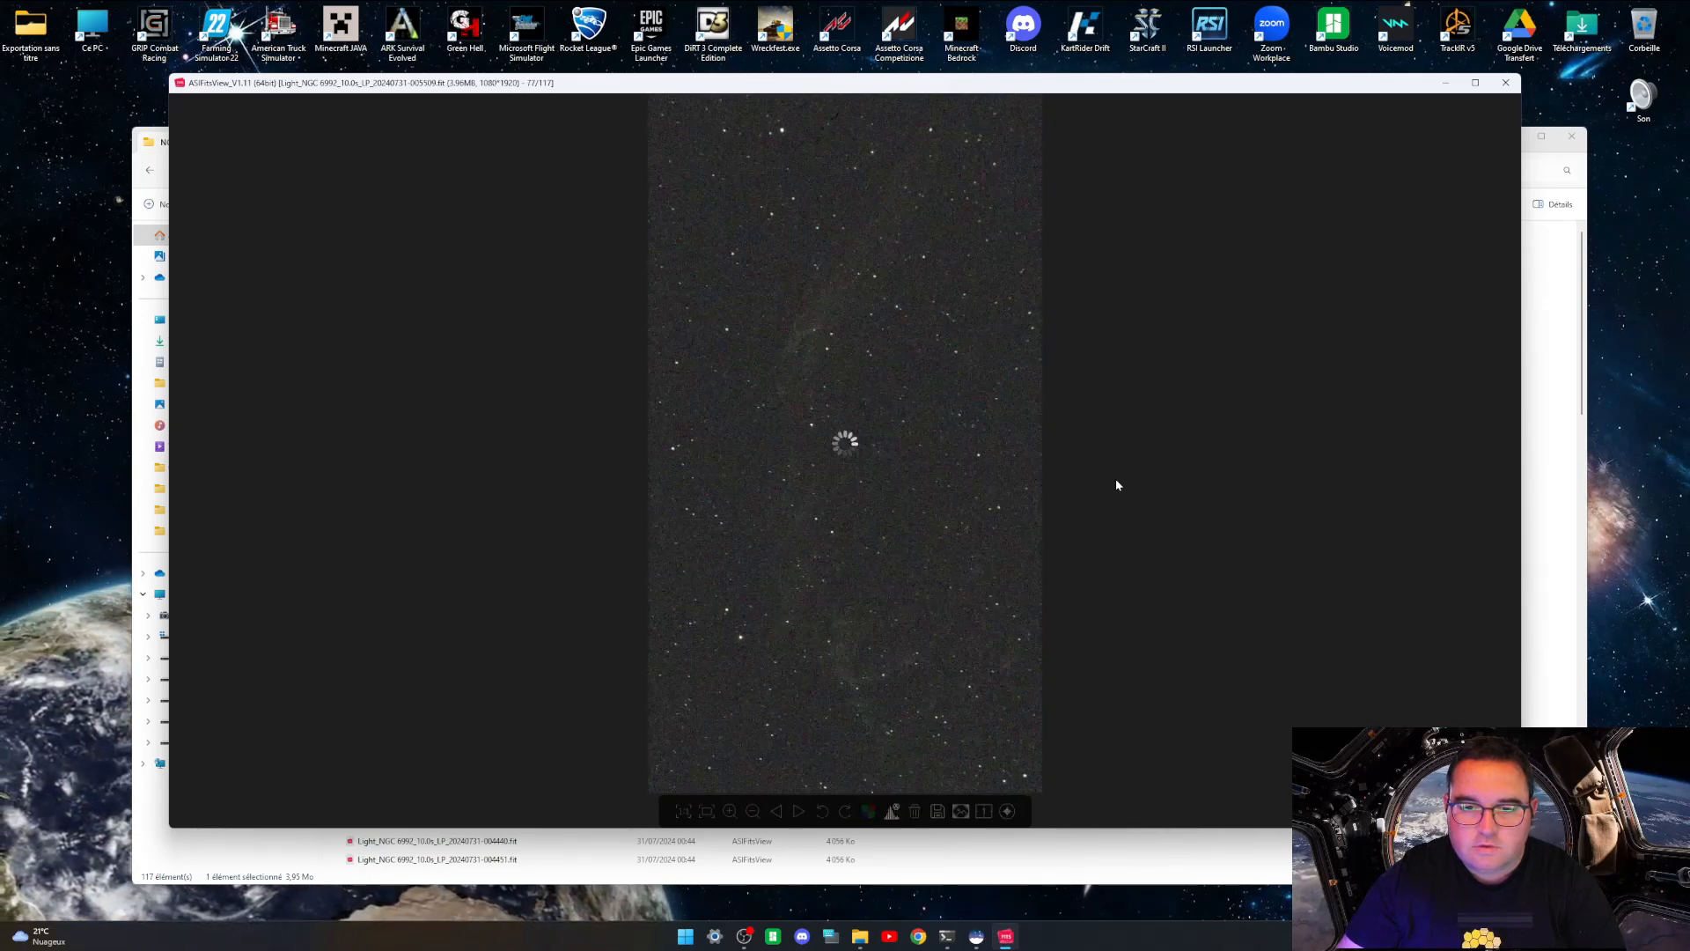
{"action": "key", "text": "Right"}
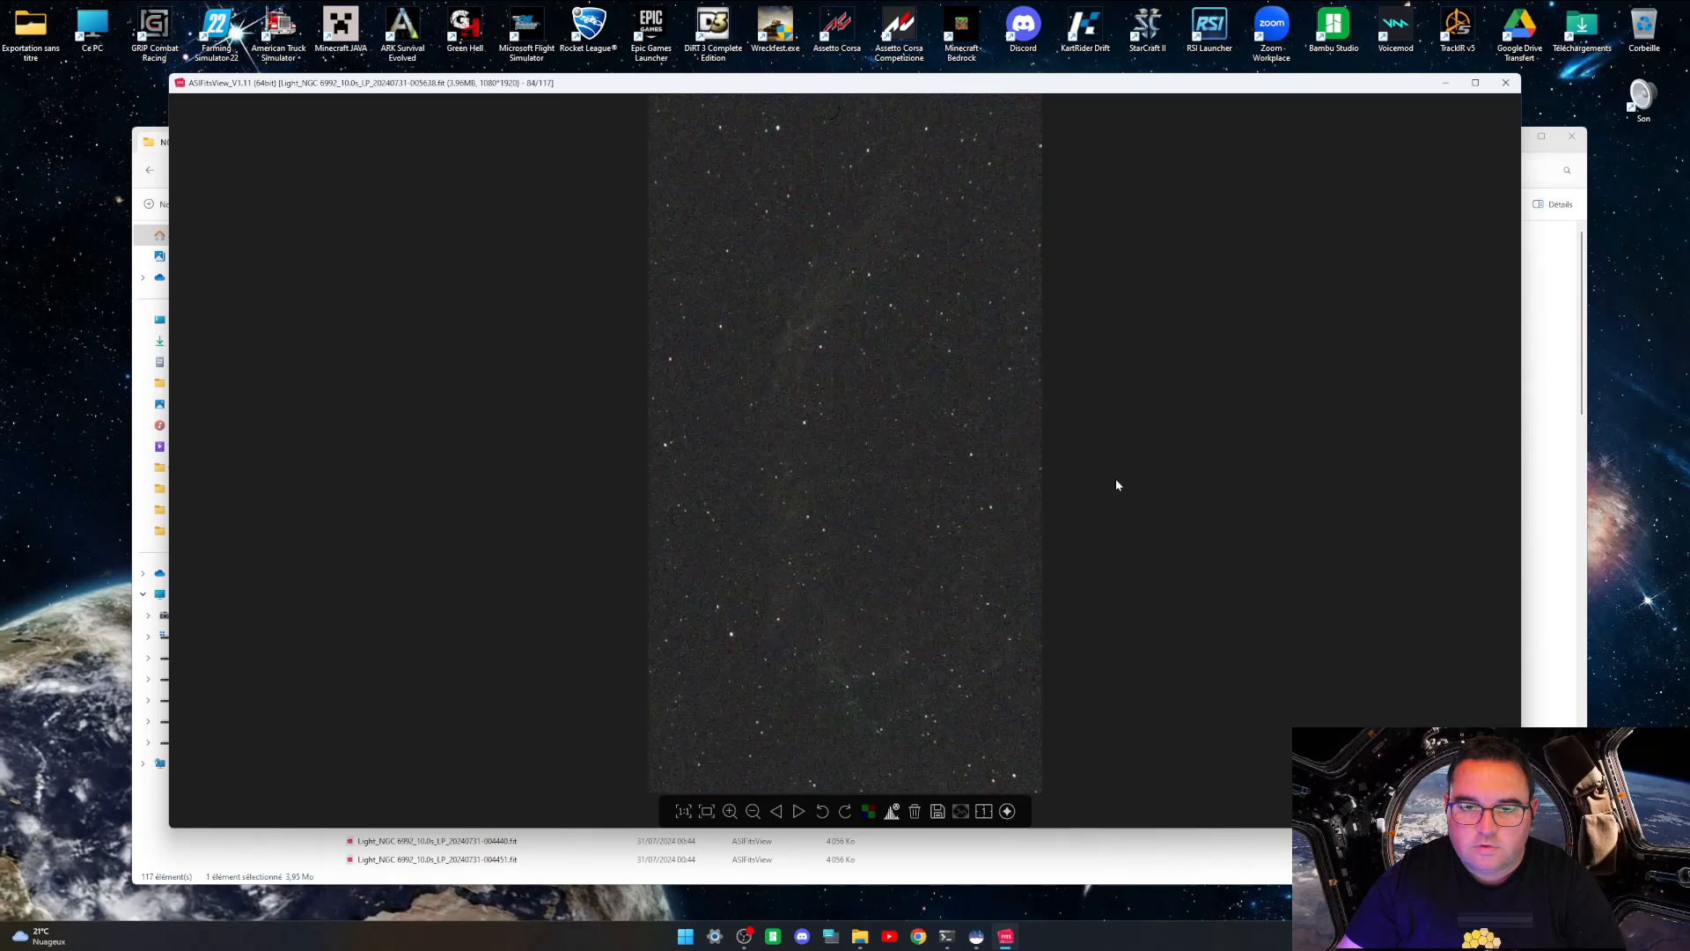
{"action": "key", "text": "Right"}
{"action": "key", "text": "Right"}
{"action": "key", "text": "Right"}
{"action": "key", "text": "Right"}
{"action": "key", "text": "Right"}
{"action": "key", "text": "Right"}
{"action": "key", "text": "Right"}
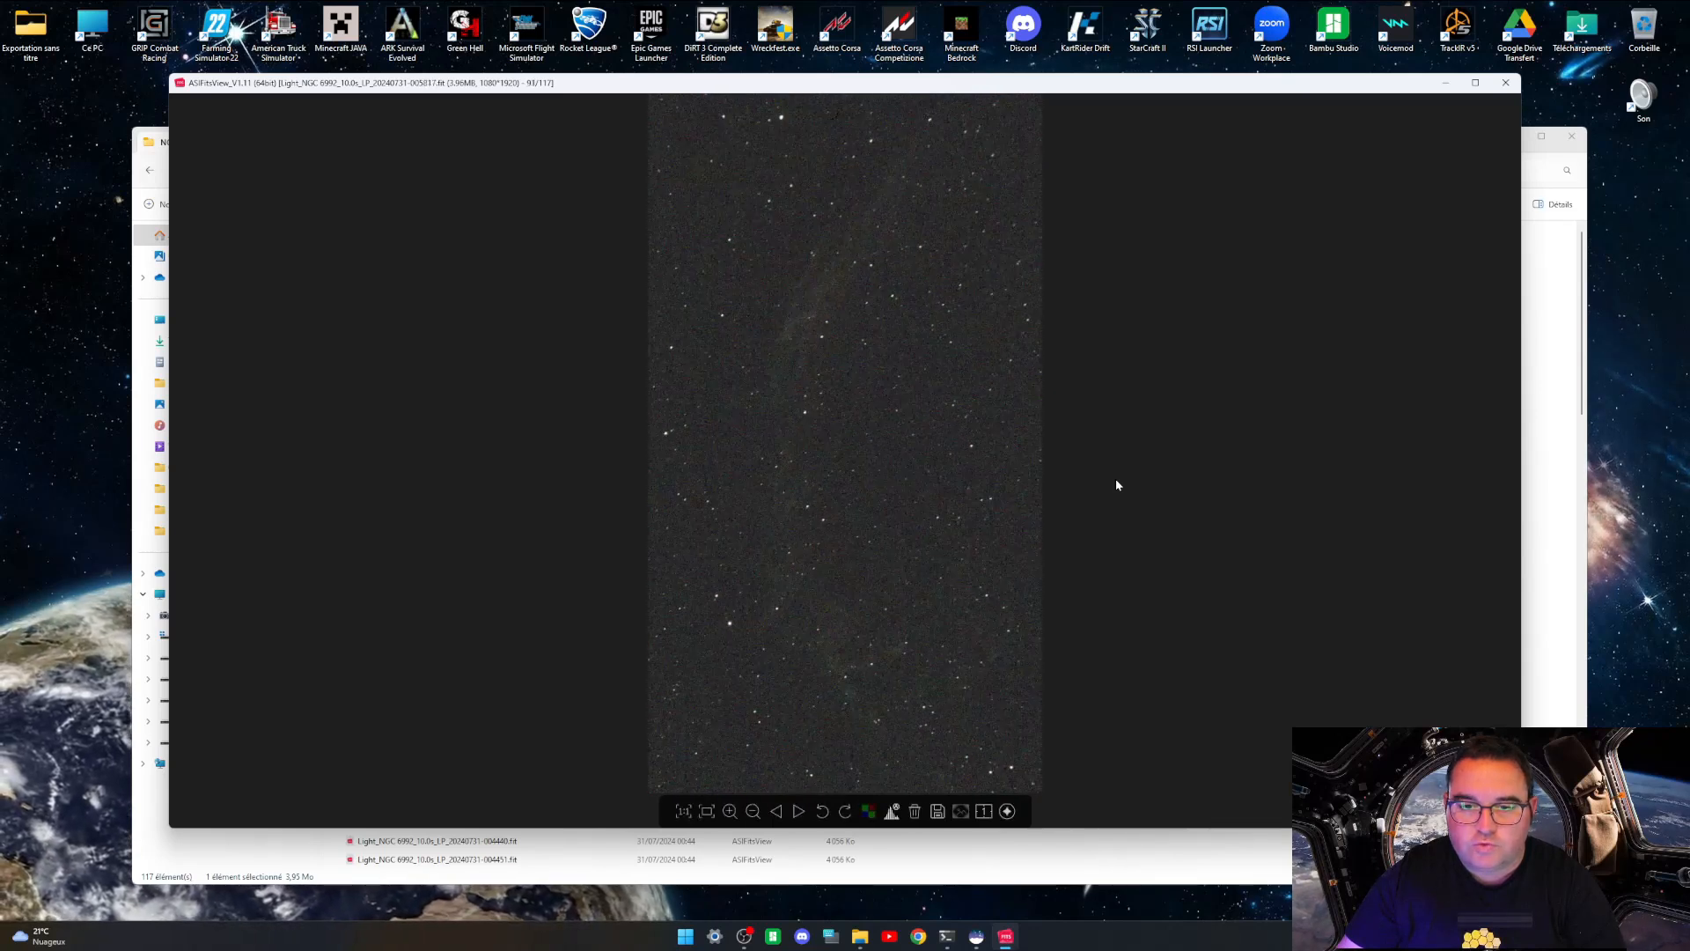
{"action": "key", "text": "Right"}
{"action": "key", "text": "Right"}
{"action": "key", "text": "Right"}
{"action": "key", "text": "Right"}
{"action": "key", "text": "Right"}
{"action": "key", "text": "Right"}
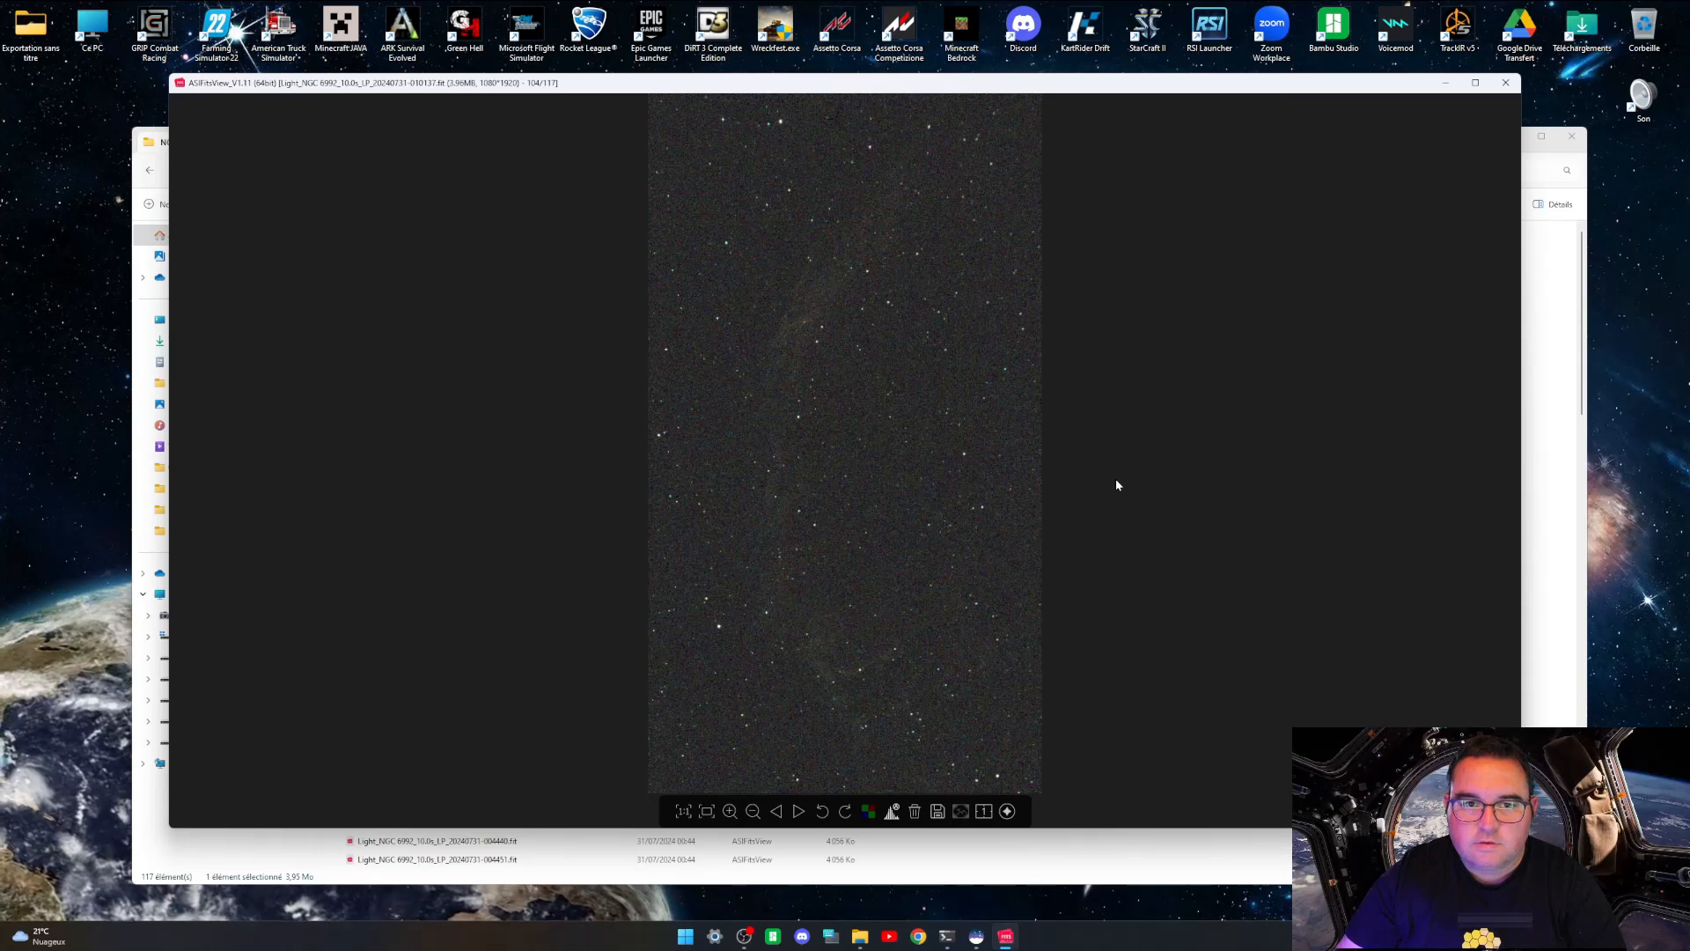
{"action": "key", "text": "Right"}
{"action": "key", "text": "Right"}
{"action": "key", "text": "Right"}
{"action": "key", "text": "Right"}
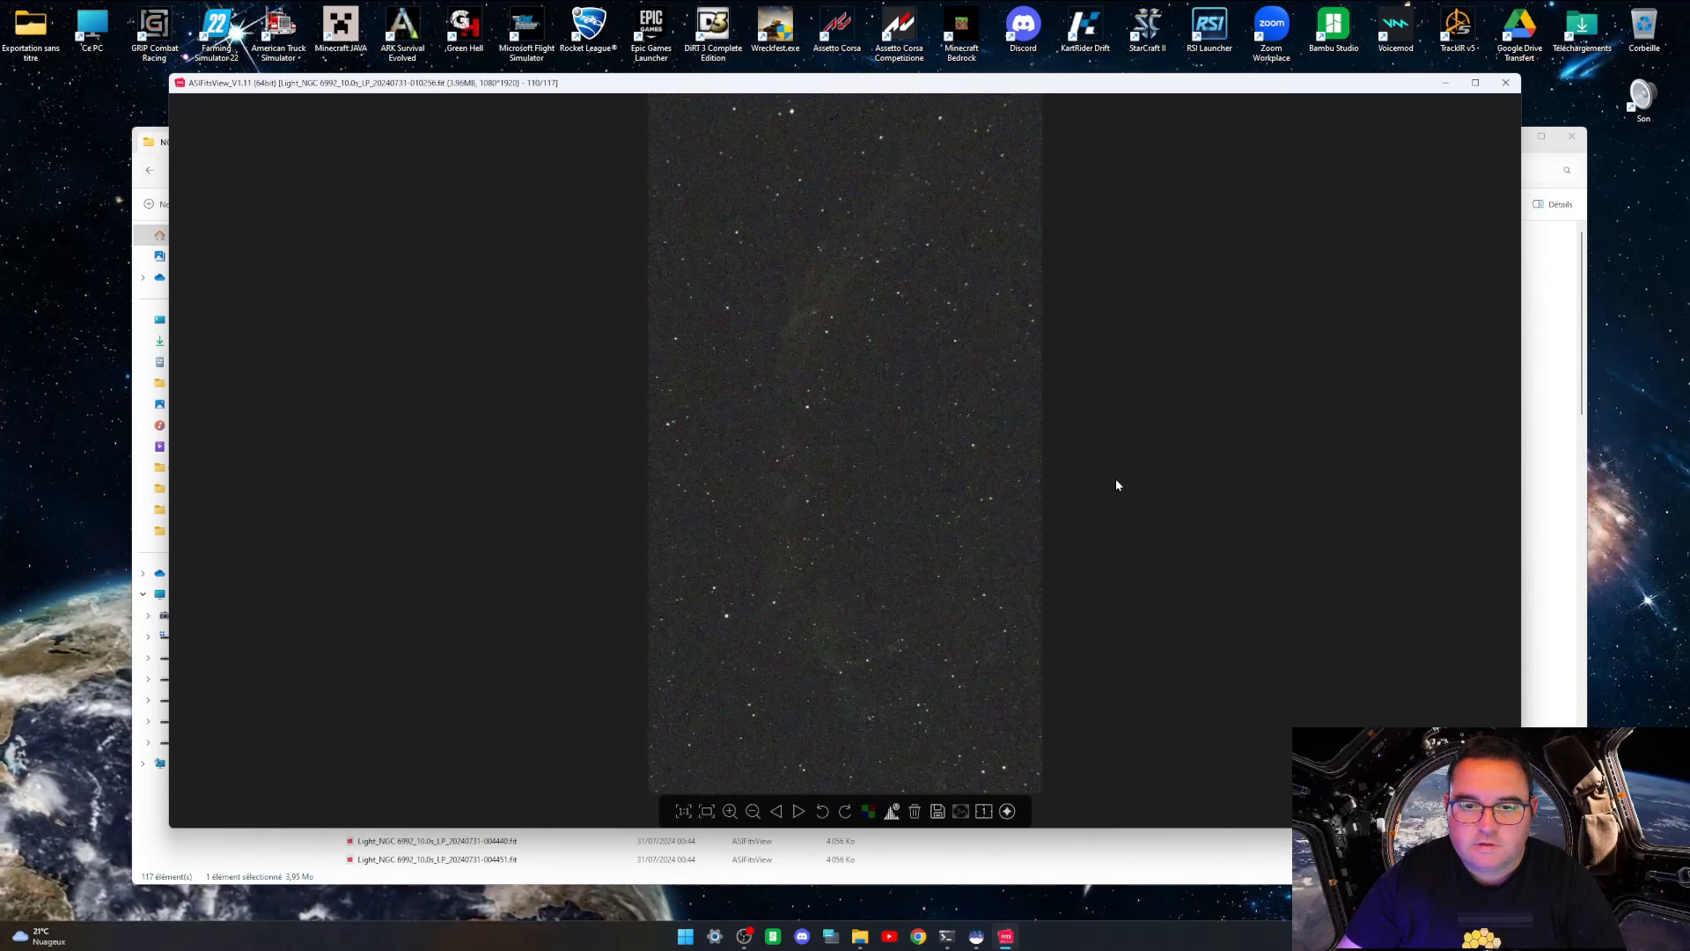
{"action": "key", "text": "Right"}
{"action": "key", "text": "Right"}
{"action": "key", "text": "Right"}
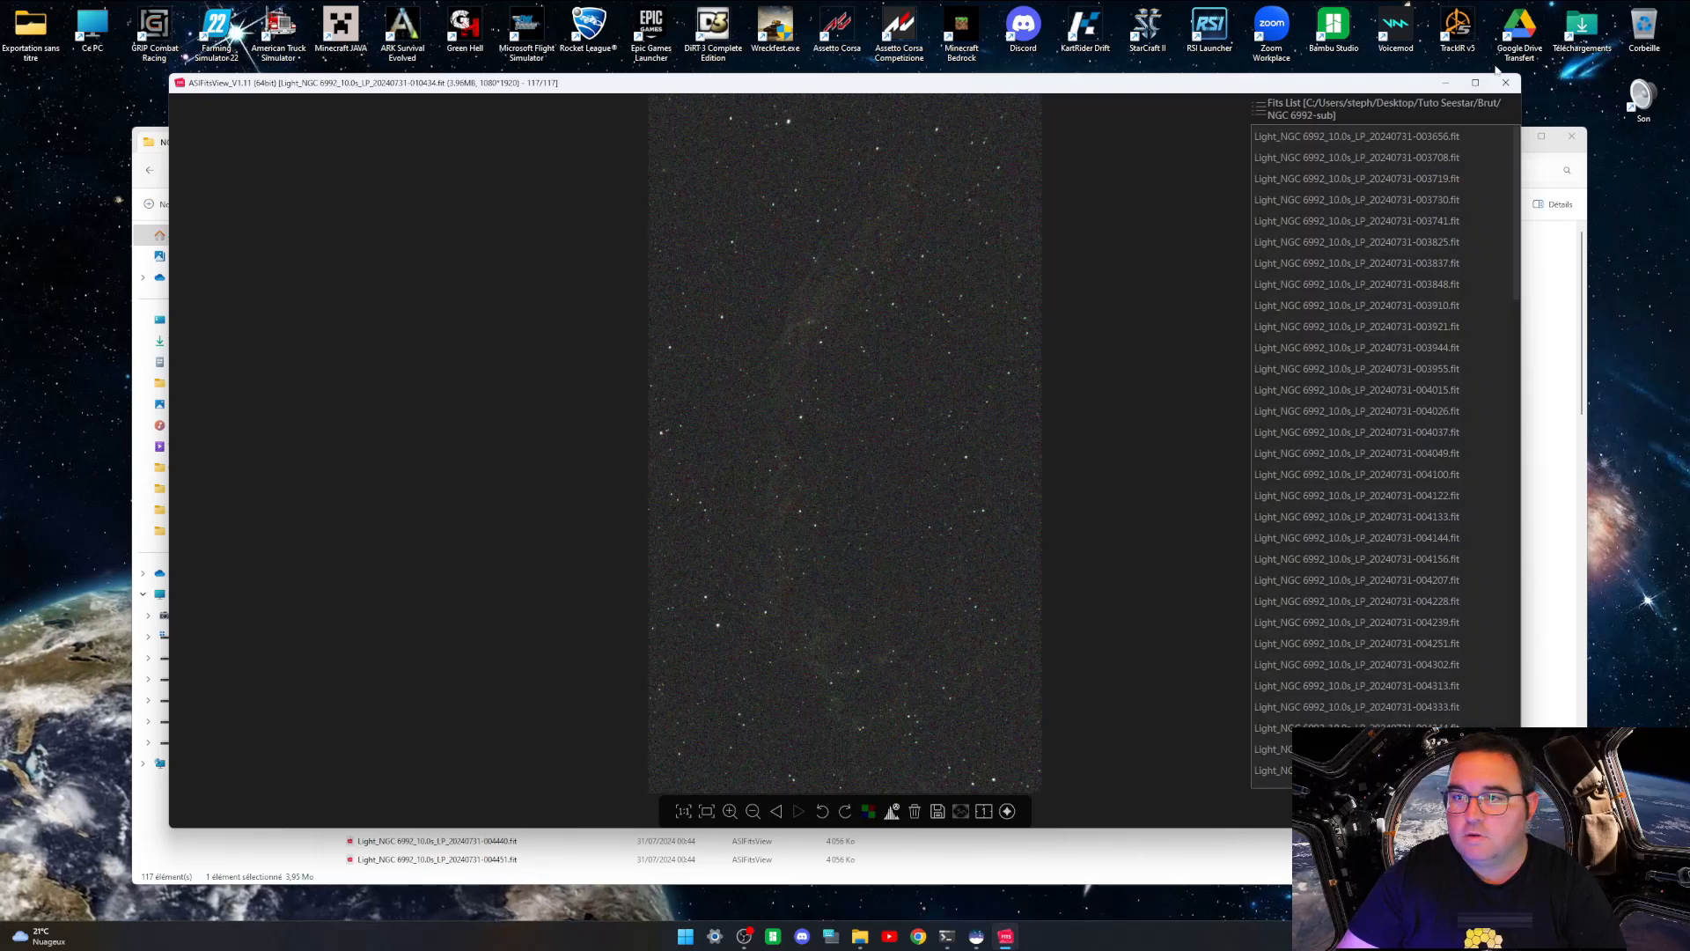
{"action": "left_click", "coordinate": [1505, 83]}
Step: Create a new folder named Lights inside the NGC 6992-sub folder
{"action": "left_click", "coordinate": [994, 346]}
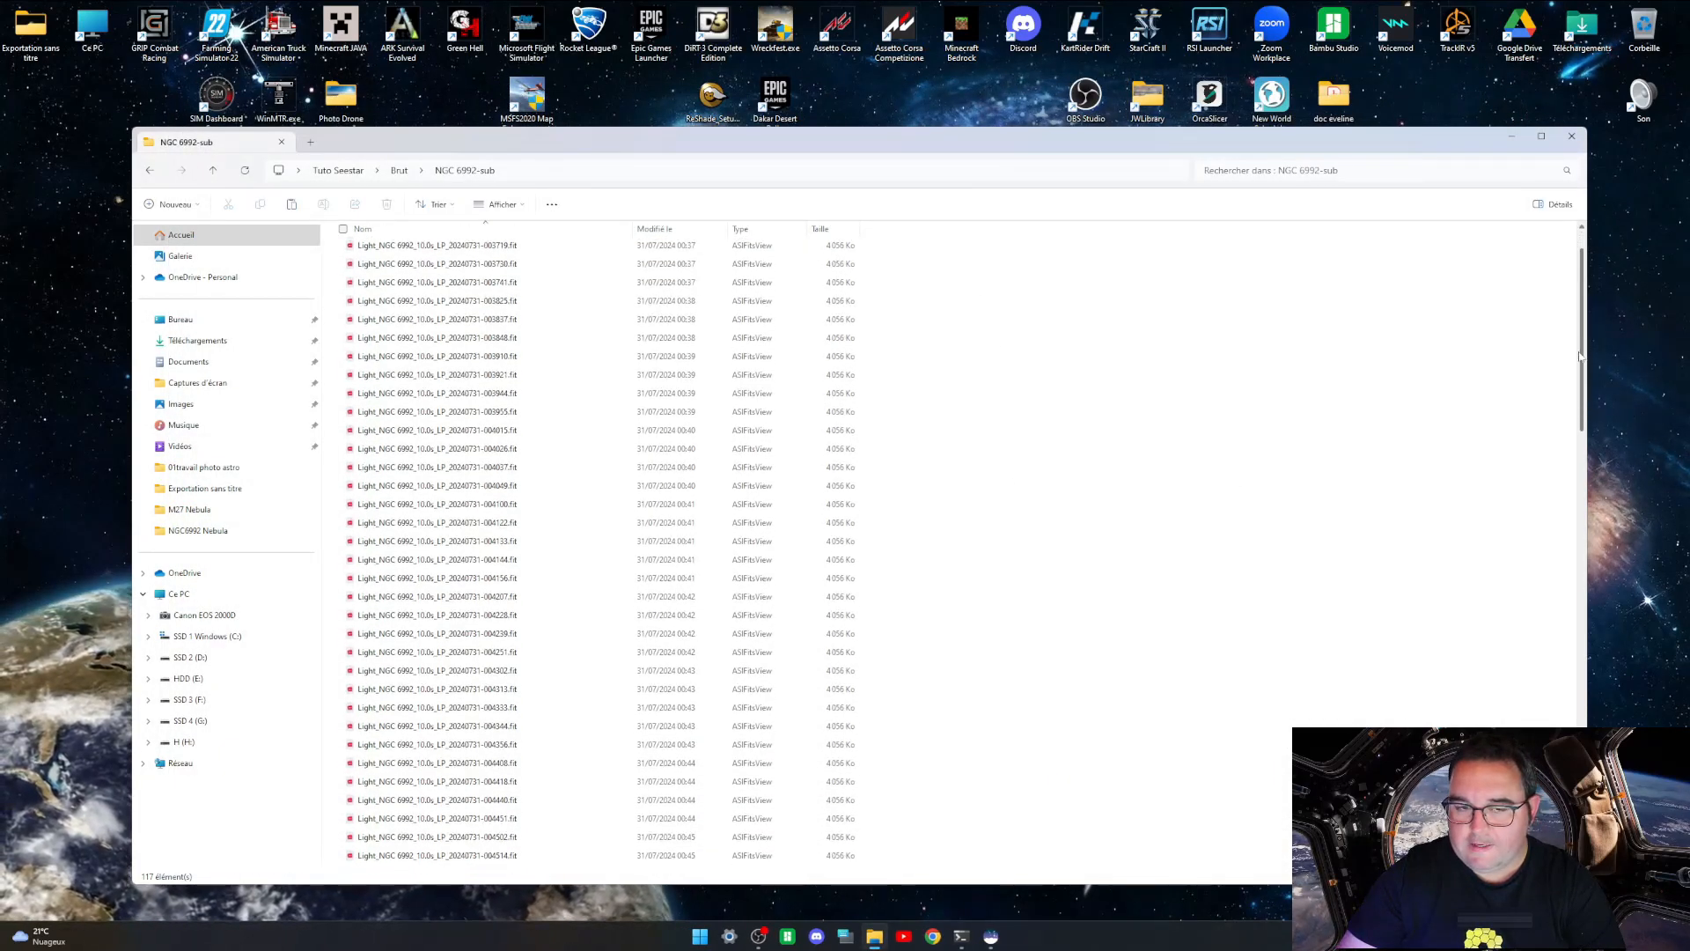
{"action": "left_click_drag", "start_coordinate": [1582, 334], "coordinate": [1567, 285]}
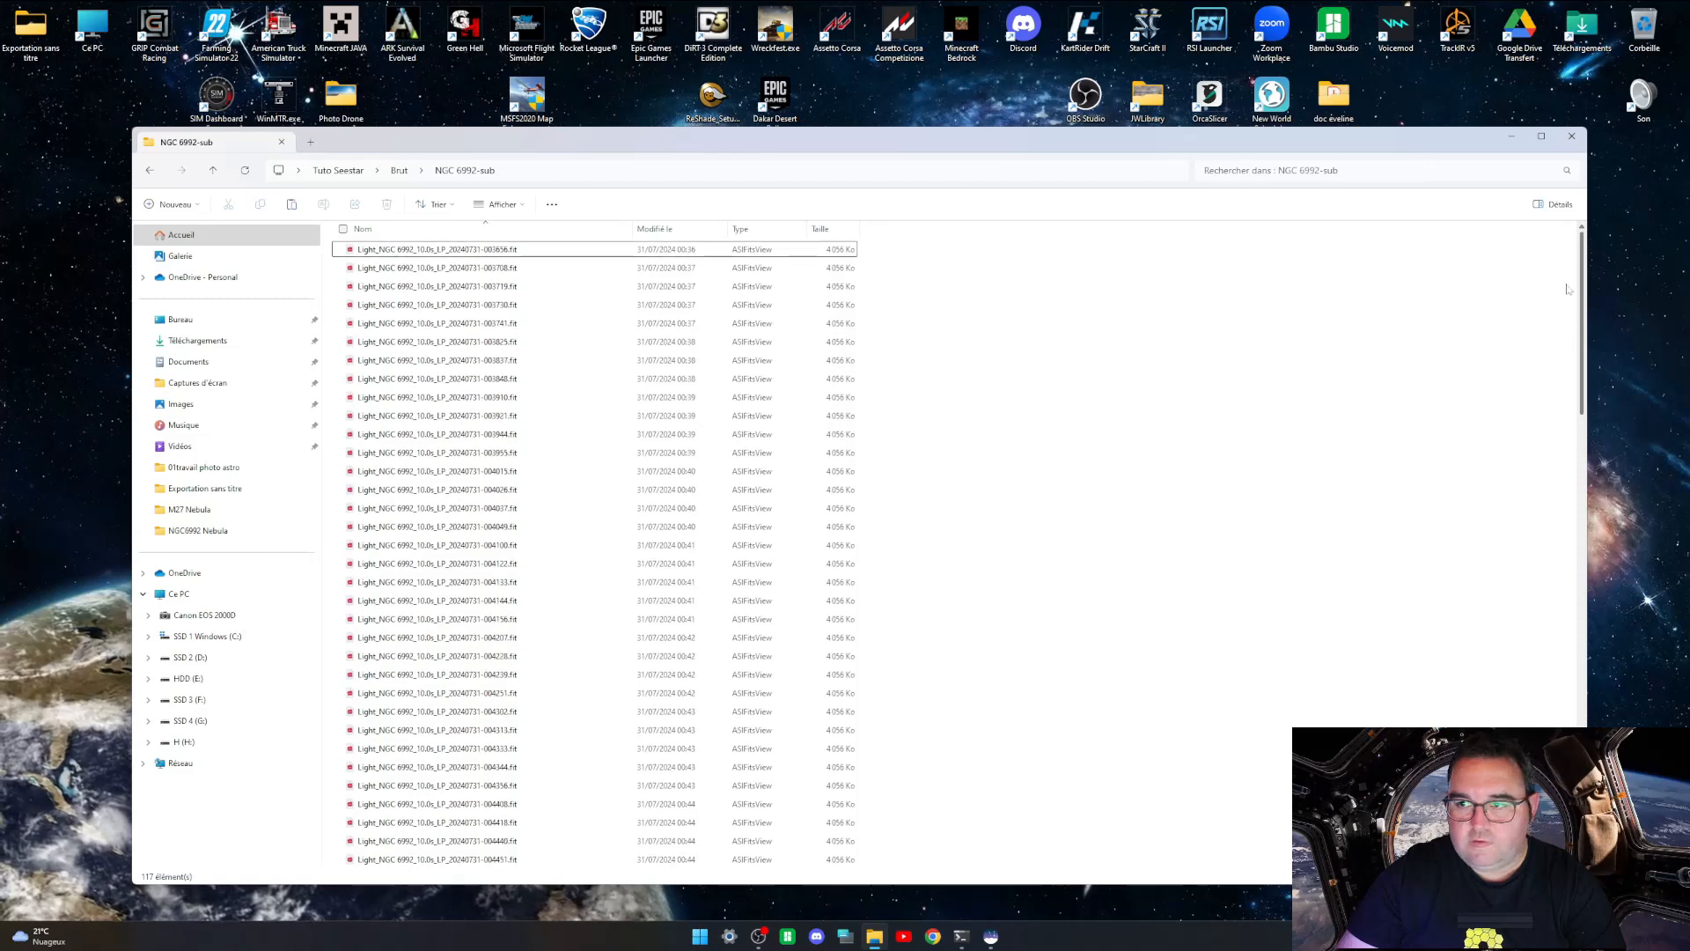
{"action": "right_click", "coordinate": [935, 337]}
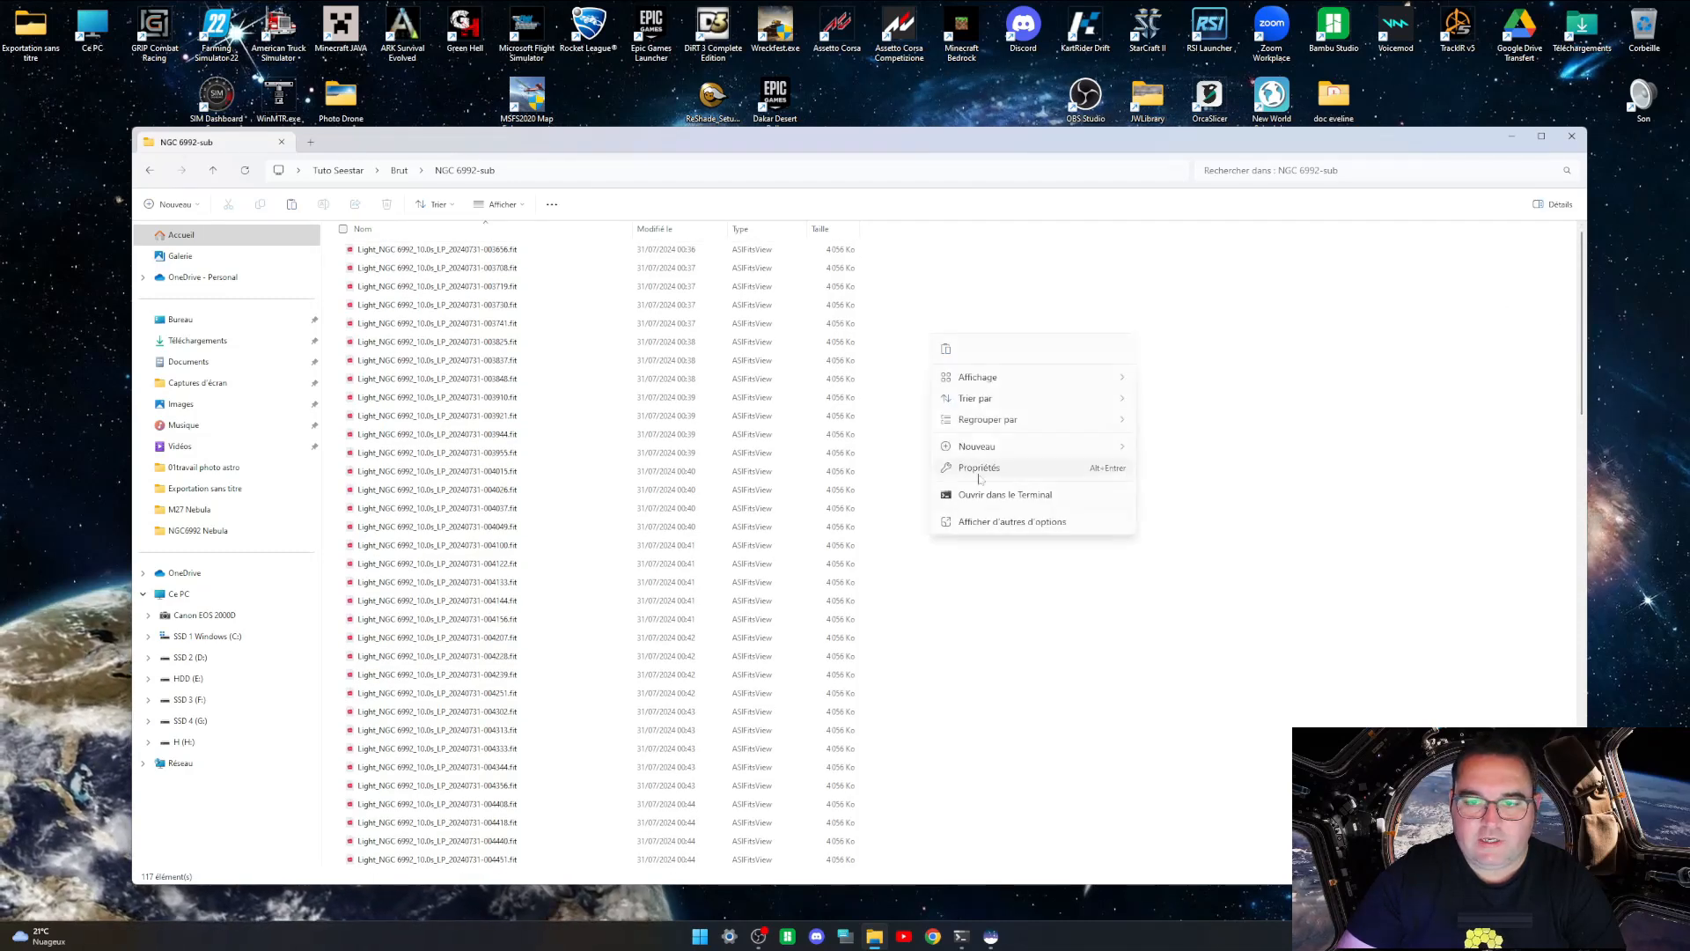
{"action": "mouse_move", "coordinate": [995, 451]}
{"action": "left_click", "coordinate": [1182, 451]}
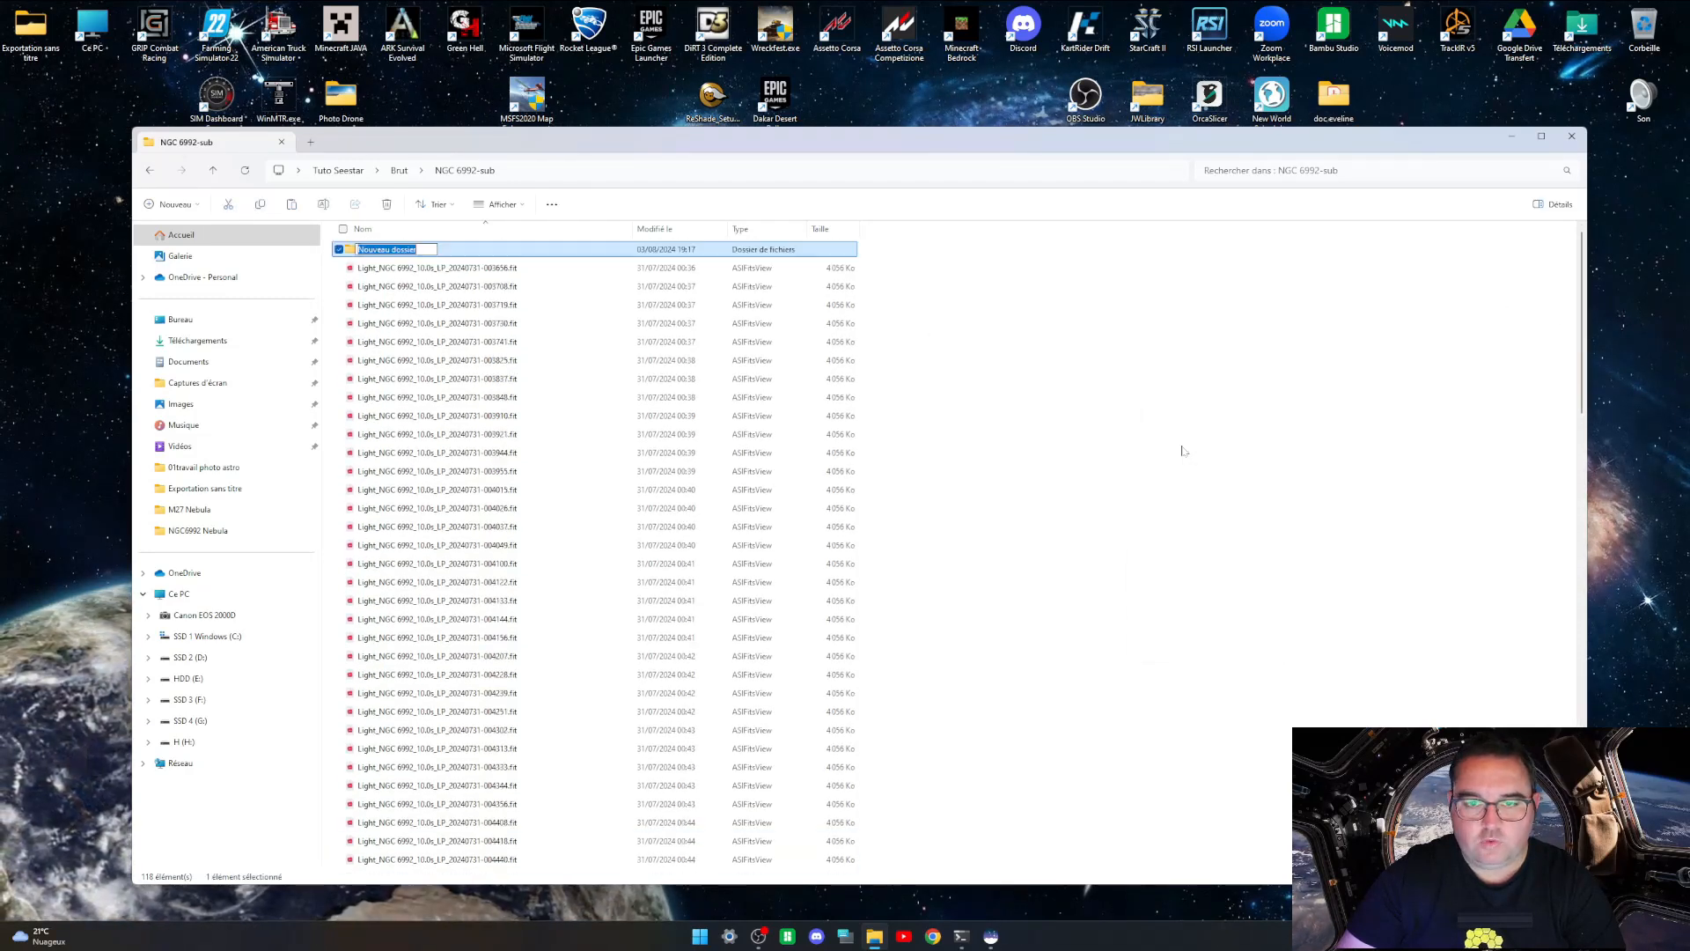
{"action": "type", "text": "Lights"}
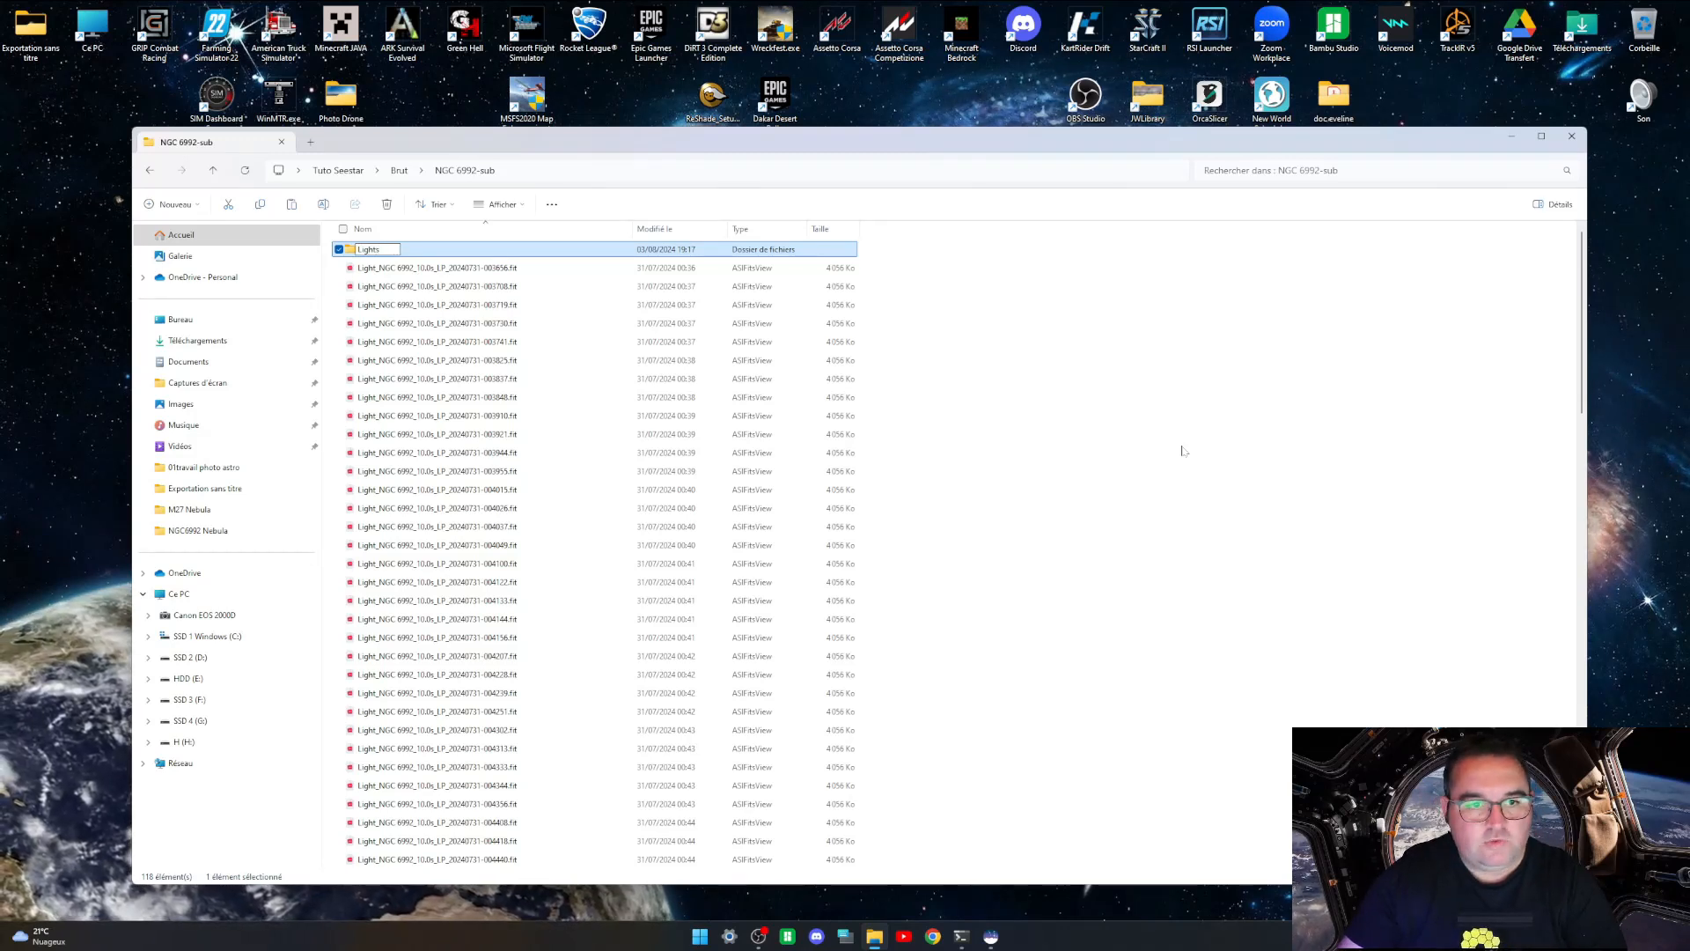
{"action": "key", "text": "Return"}
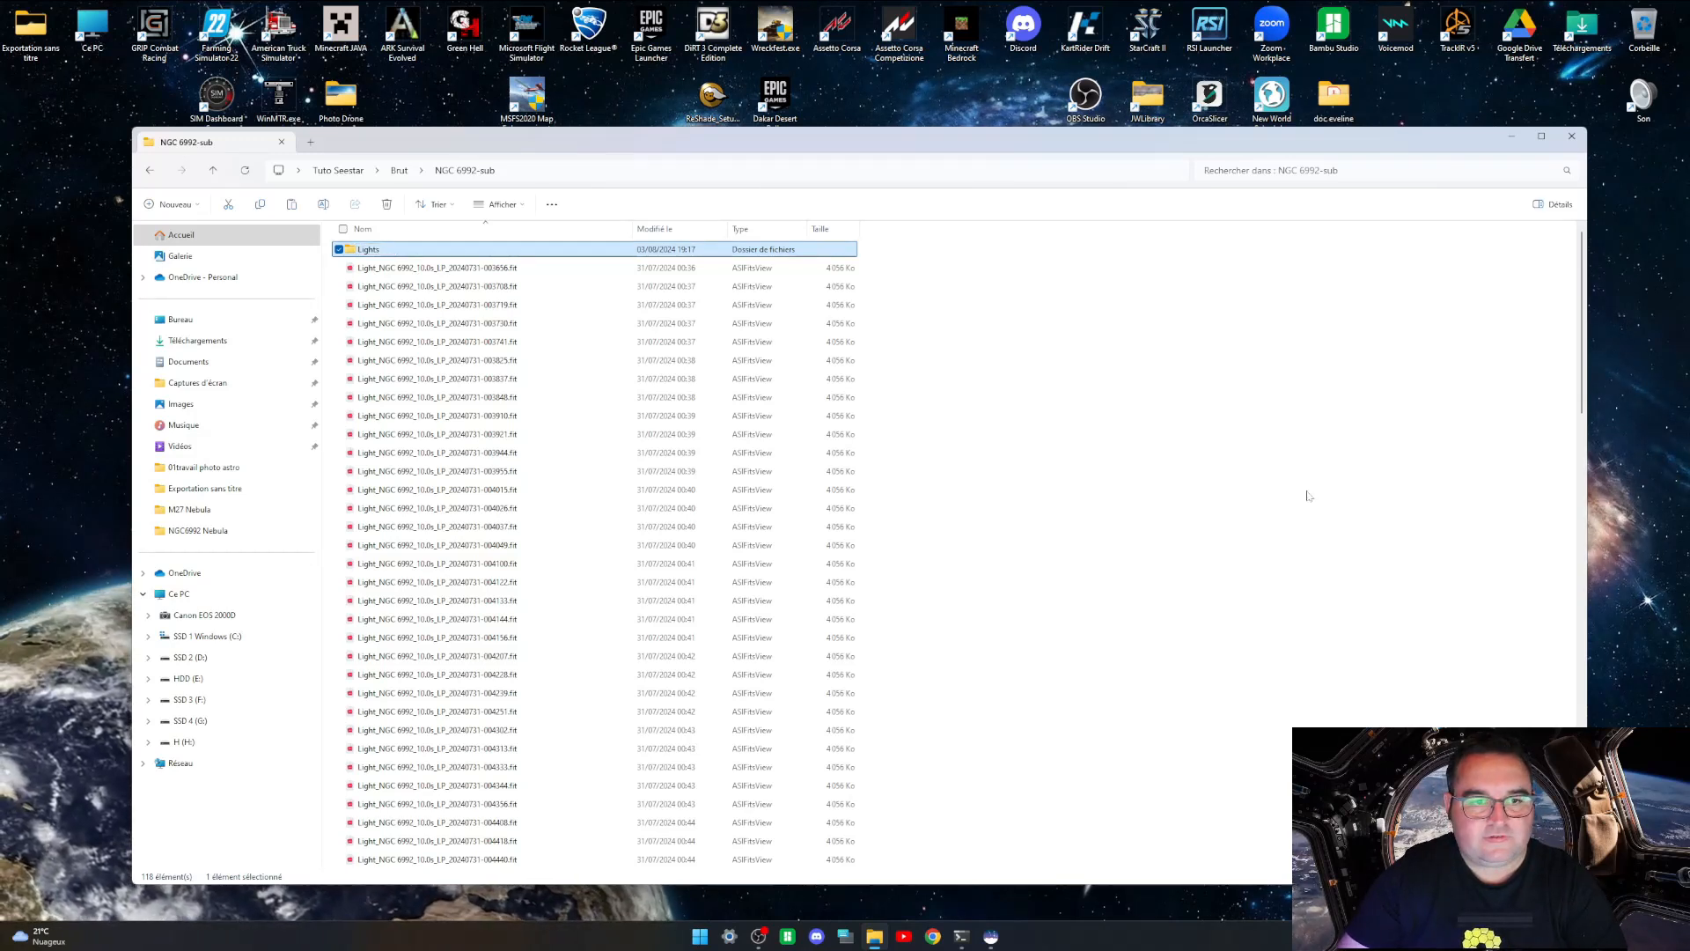
Step: Copy all the NGC 6992 .fit light frames into the Lights folder and return to NGC 6992-sub
{"action": "left_click", "coordinate": [440, 267]}
{"action": "key", "text": "ctrl+a"}
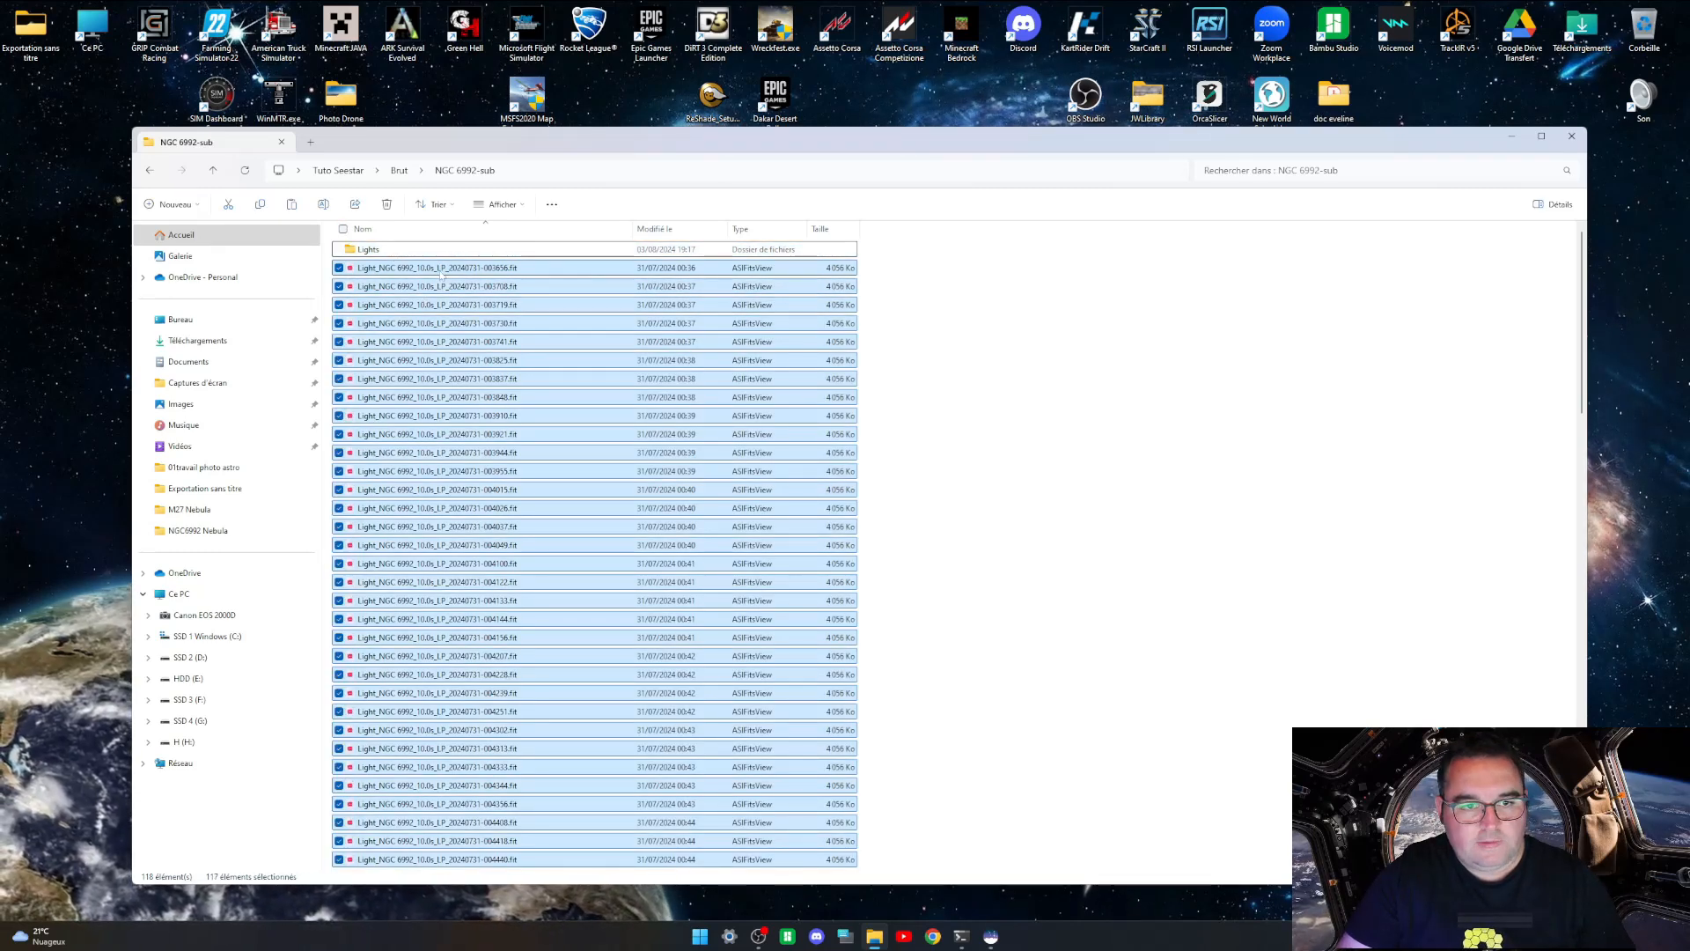
{"action": "double_click", "coordinate": [376, 251]}
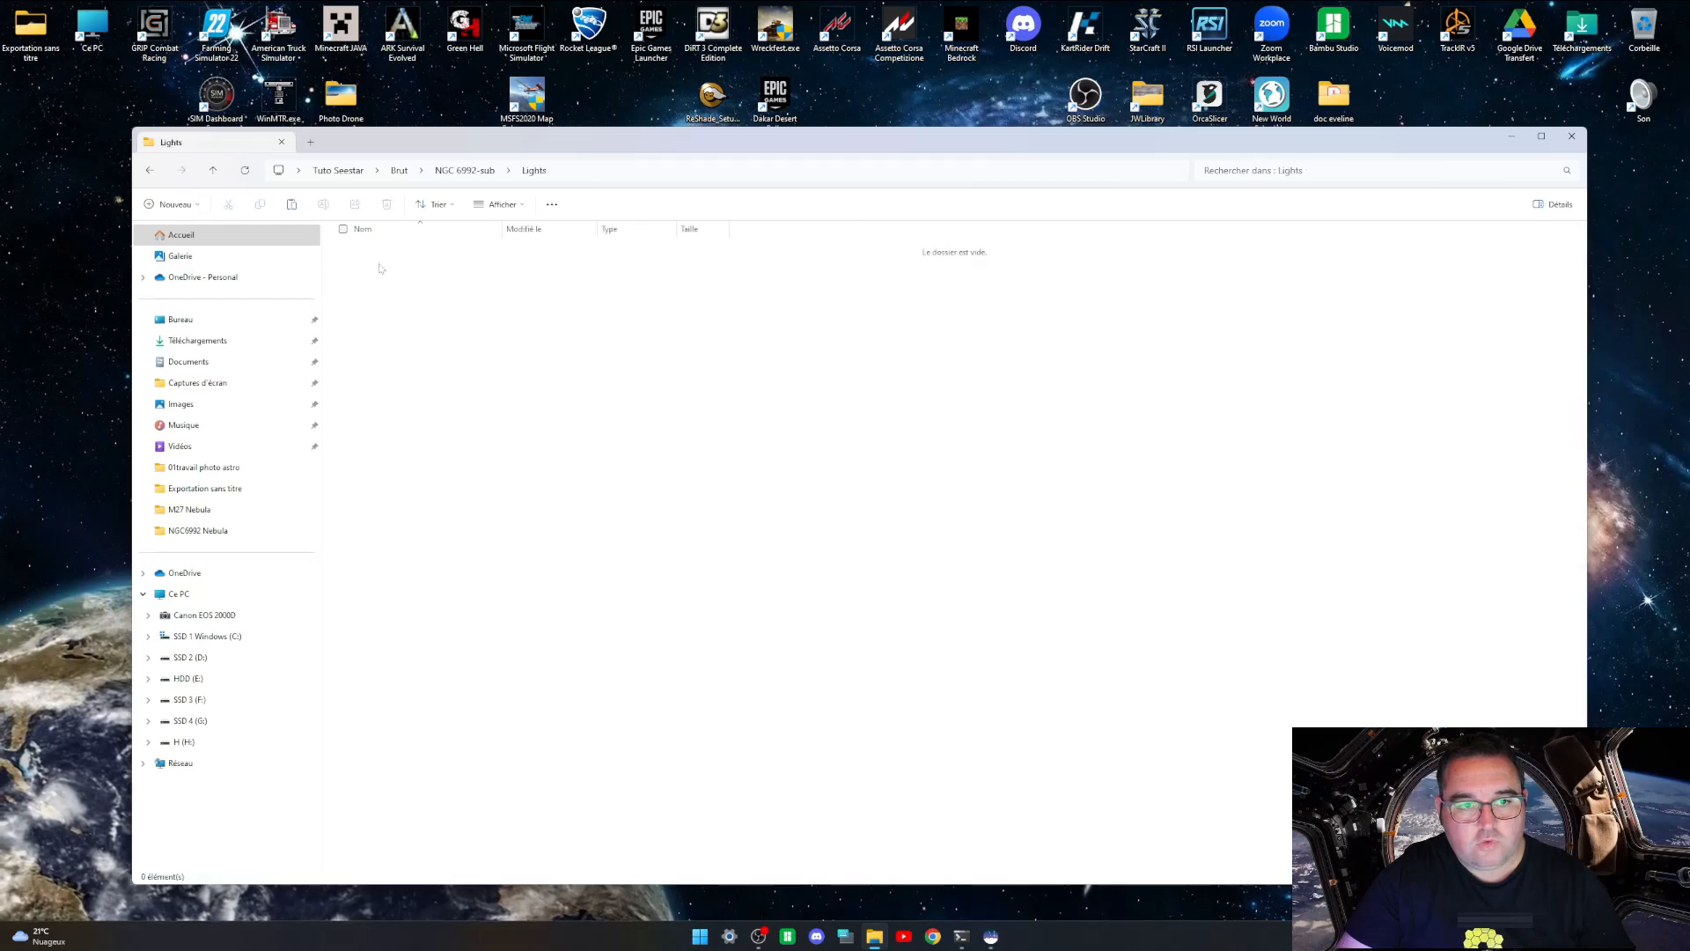
{"action": "key", "text": "ctrl+v"}
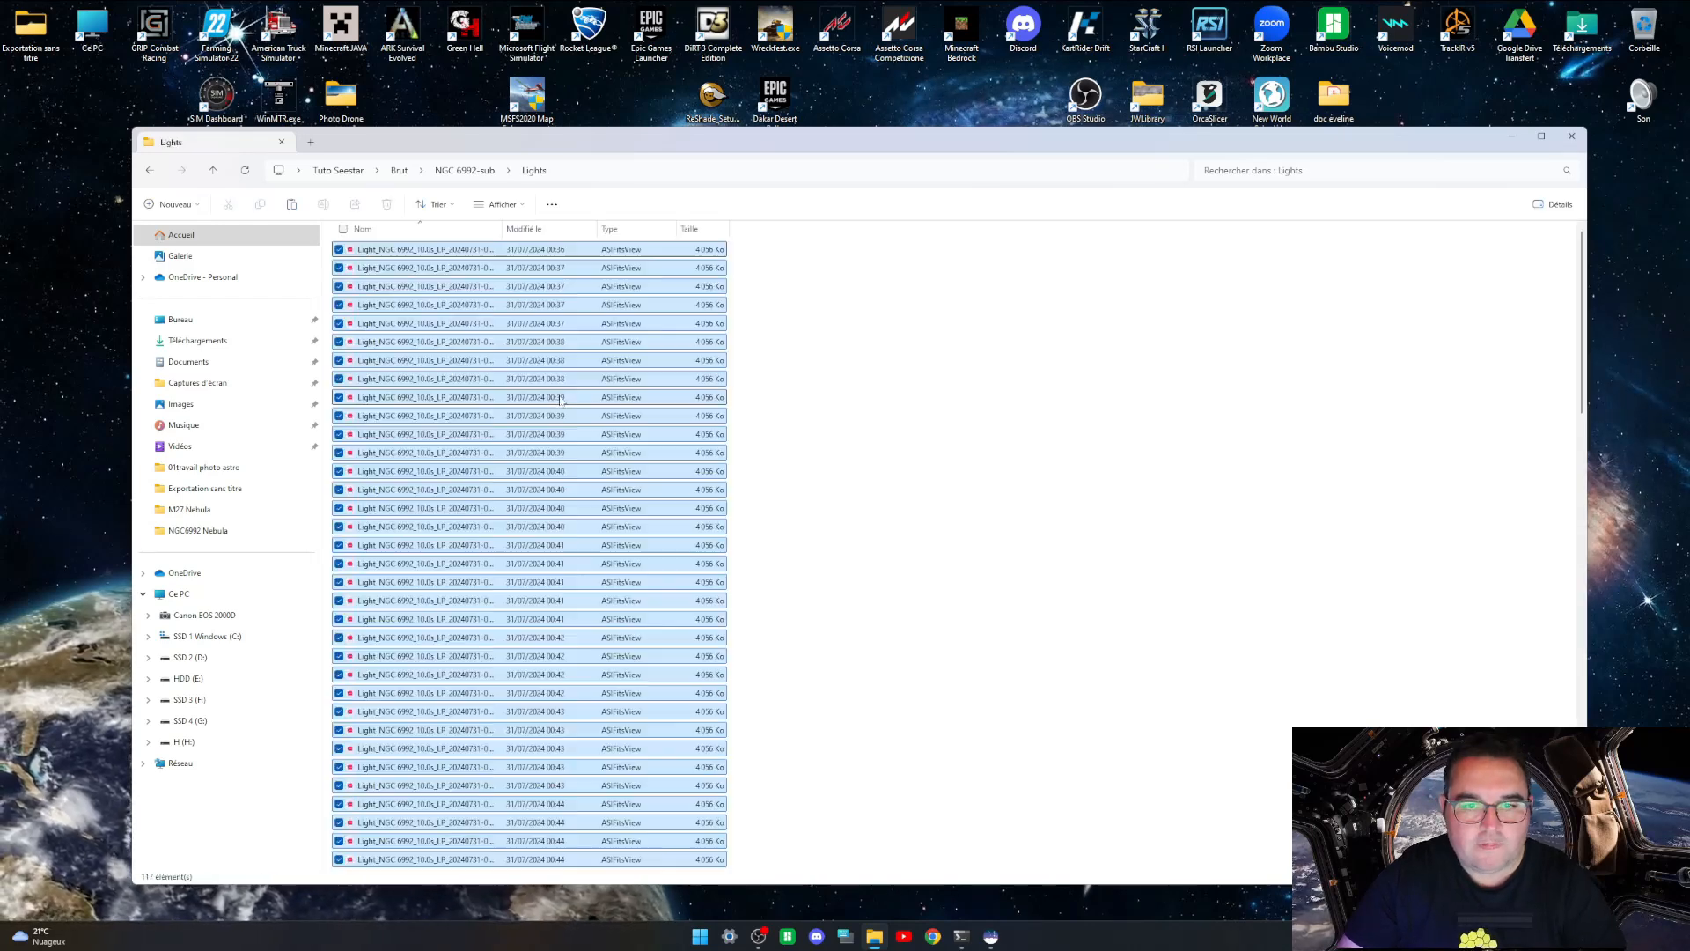
{"action": "left_click", "coordinate": [915, 379]}
{"action": "left_click", "coordinate": [150, 171]}
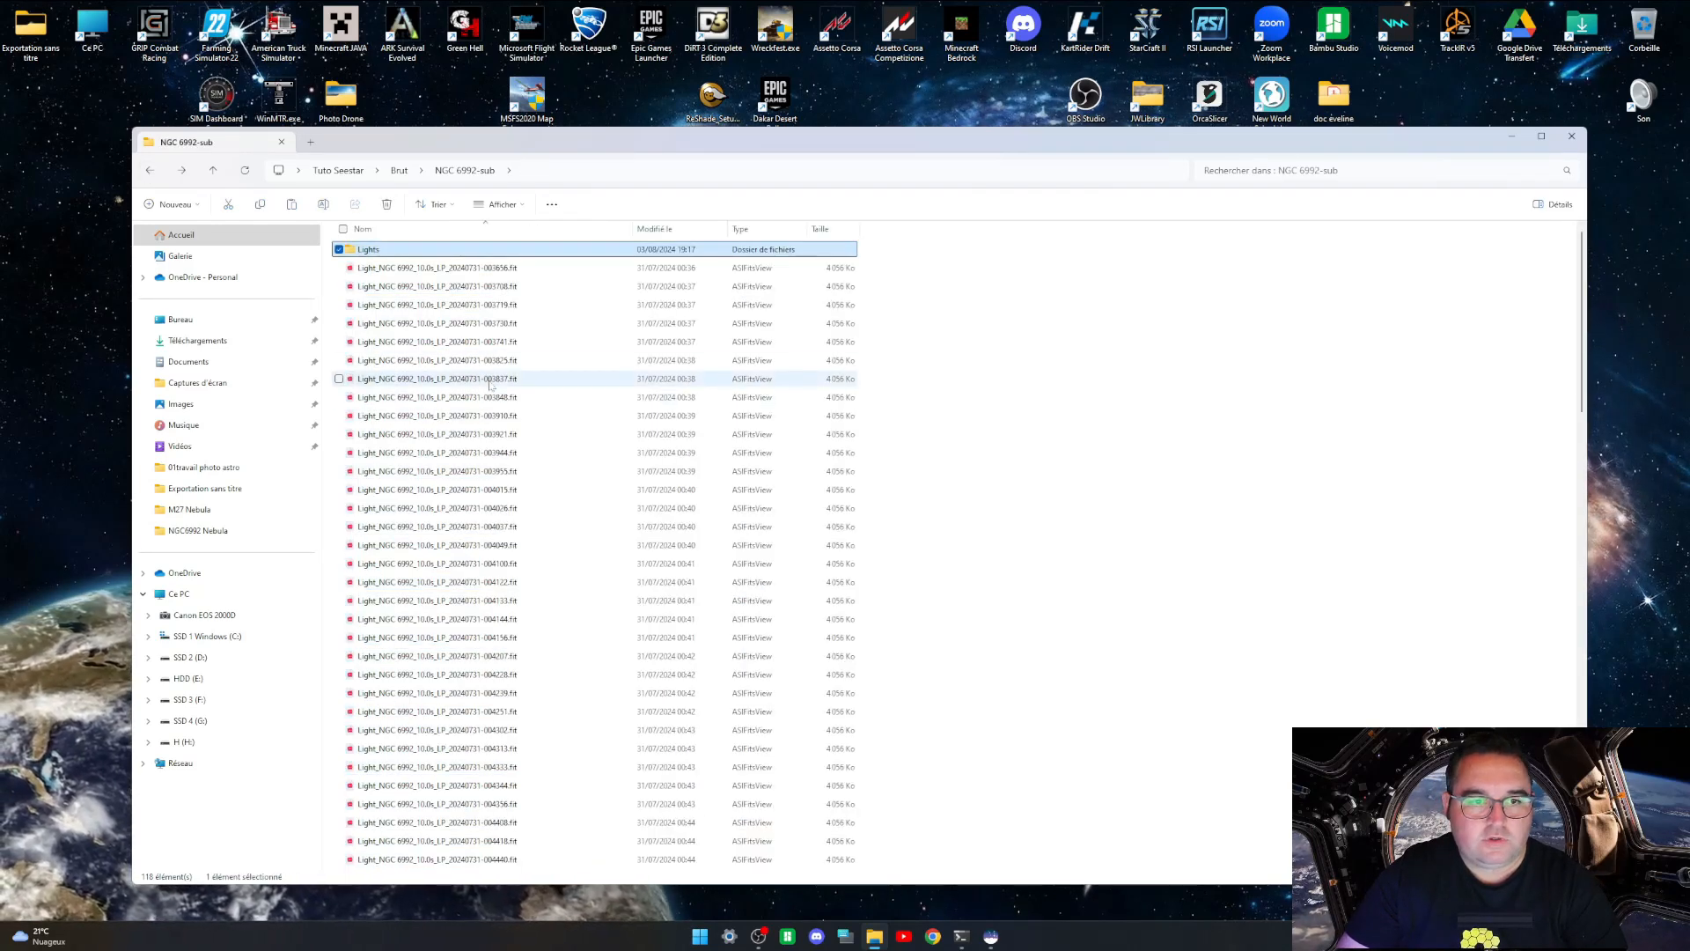
Step: Look through the list of light frames in the NGC 6992-sub folder and deselect the Lights folder
{"action": "scroll", "coordinate": [458, 581], "scroll_direction": "down", "scroll_amount": 20}
{"action": "scroll", "coordinate": [466, 827], "scroll_direction": "up", "scroll_amount": 8}
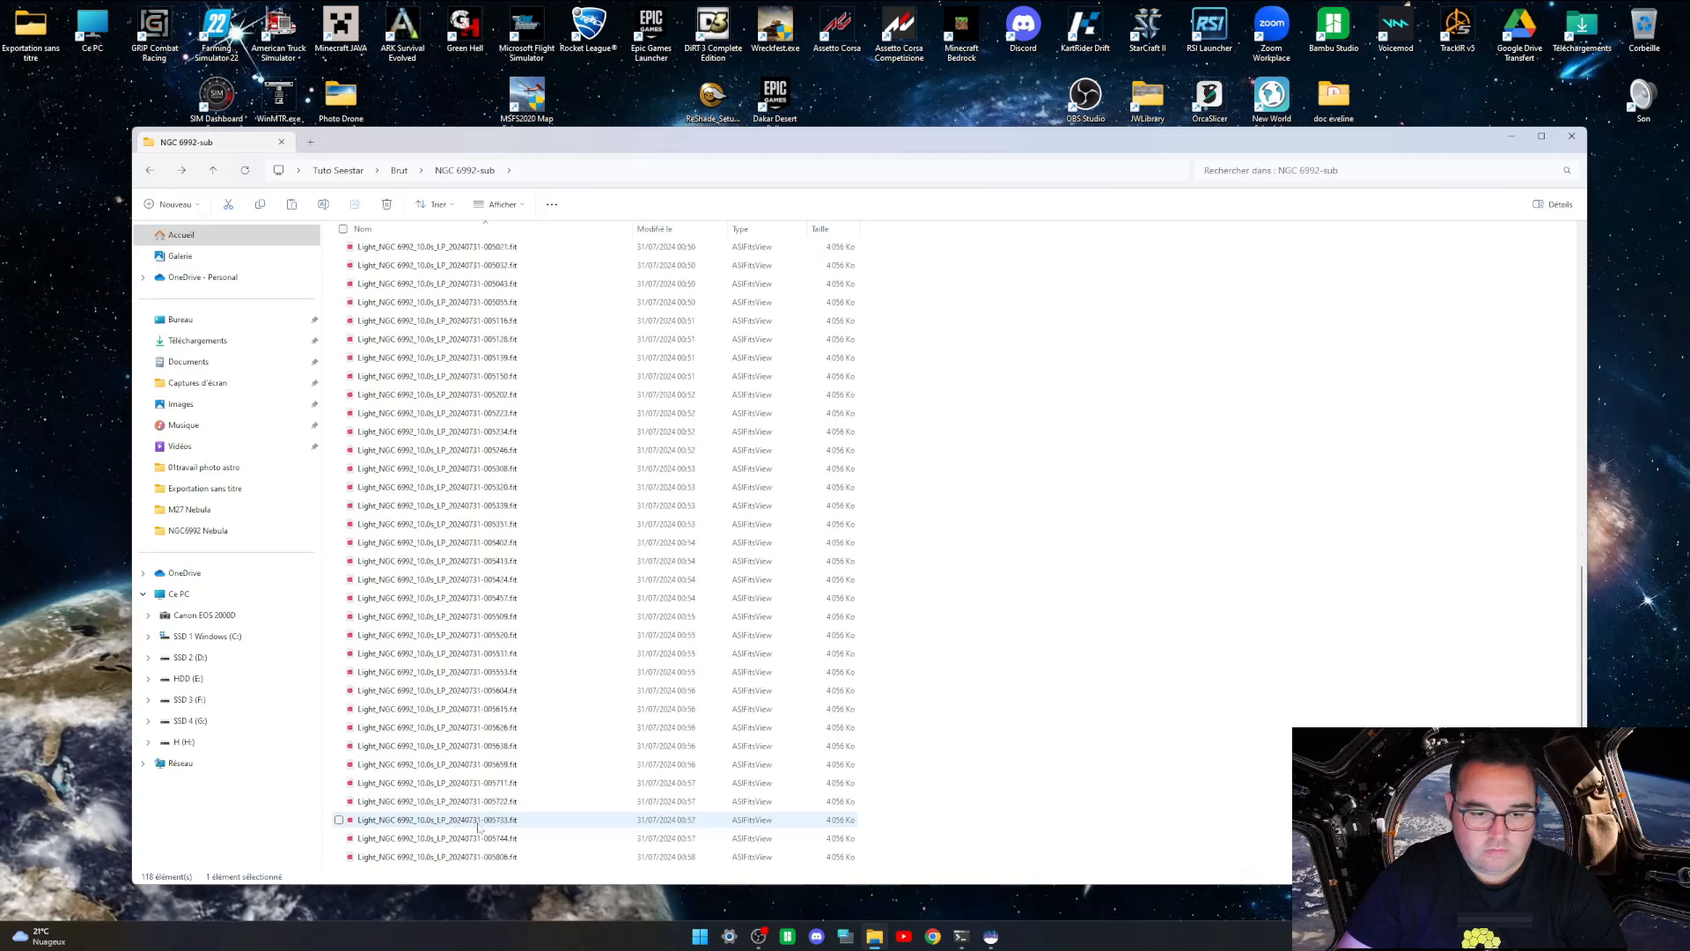
{"action": "scroll", "coordinate": [483, 825], "scroll_direction": "up", "scroll_amount": 8}
{"action": "scroll", "coordinate": [485, 825], "scroll_direction": "up", "scroll_amount": 5}
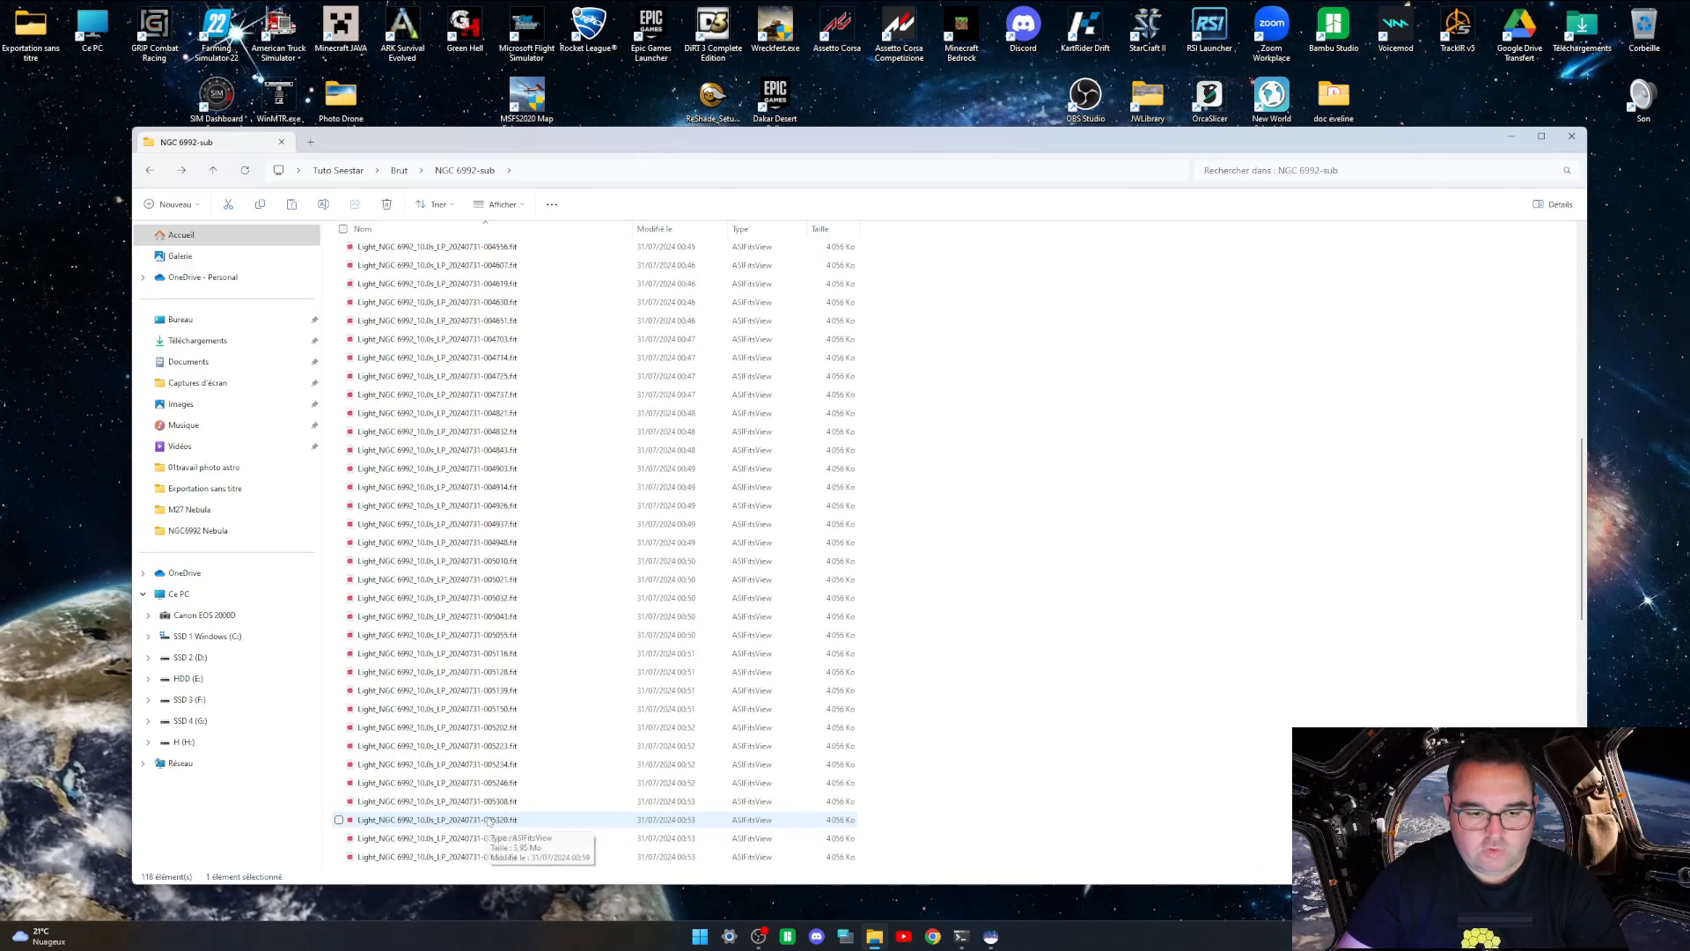
{"action": "scroll", "coordinate": [489, 810], "scroll_direction": "up", "scroll_amount": 6}
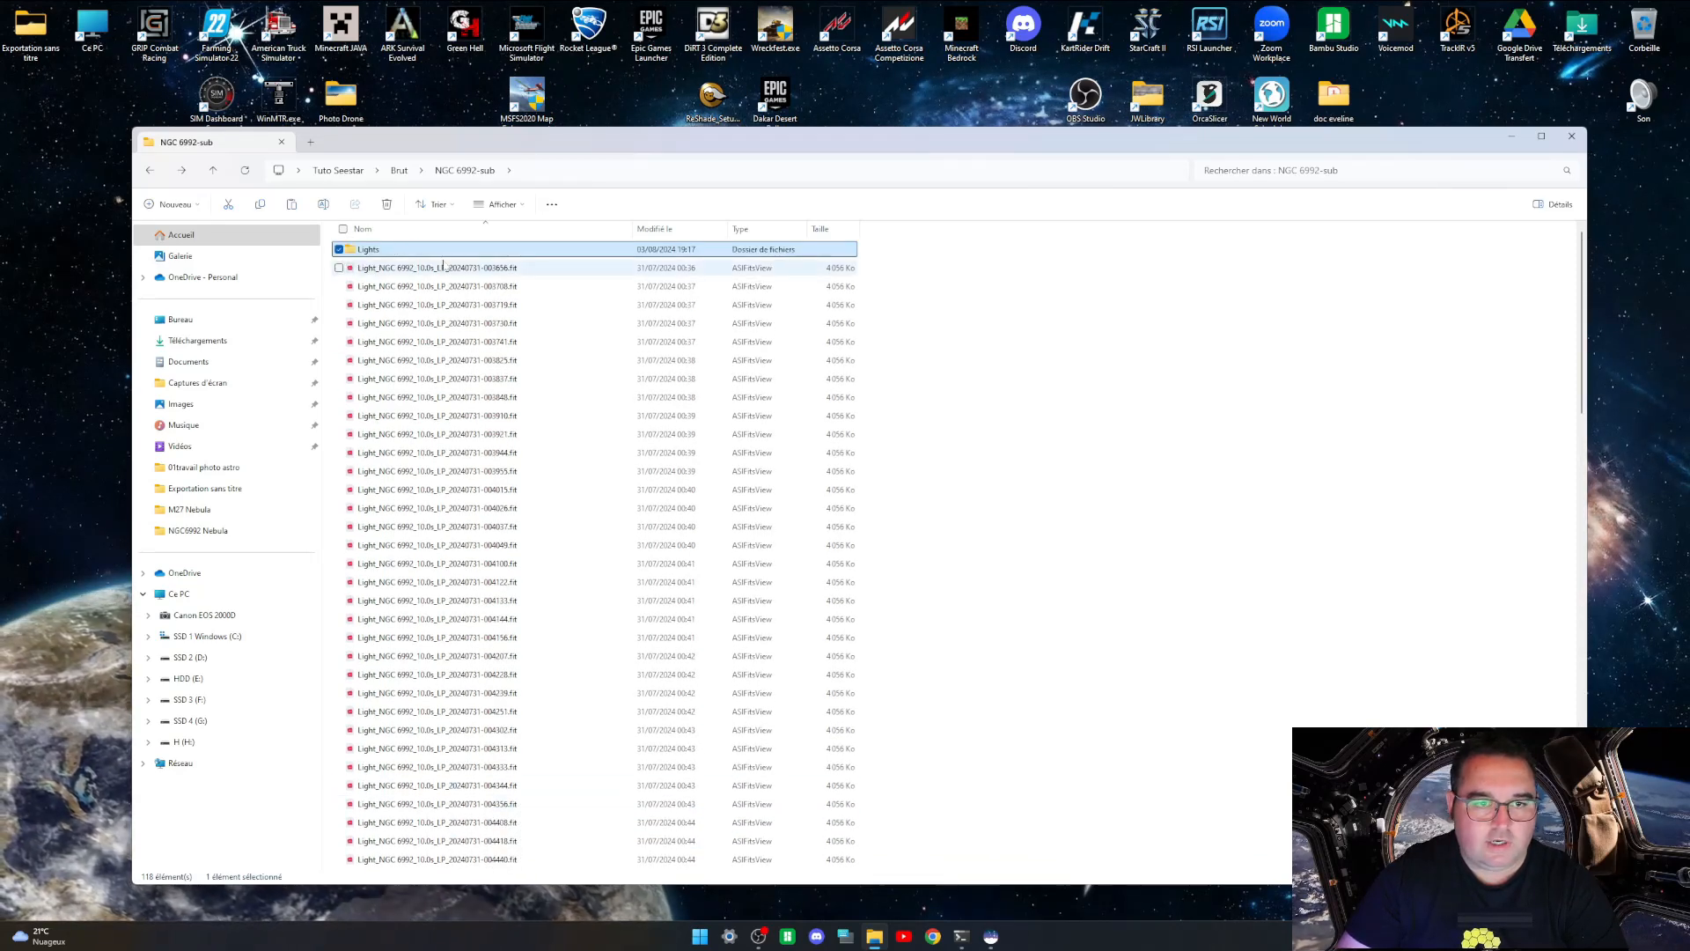
{"action": "left_click", "coordinate": [1169, 329]}
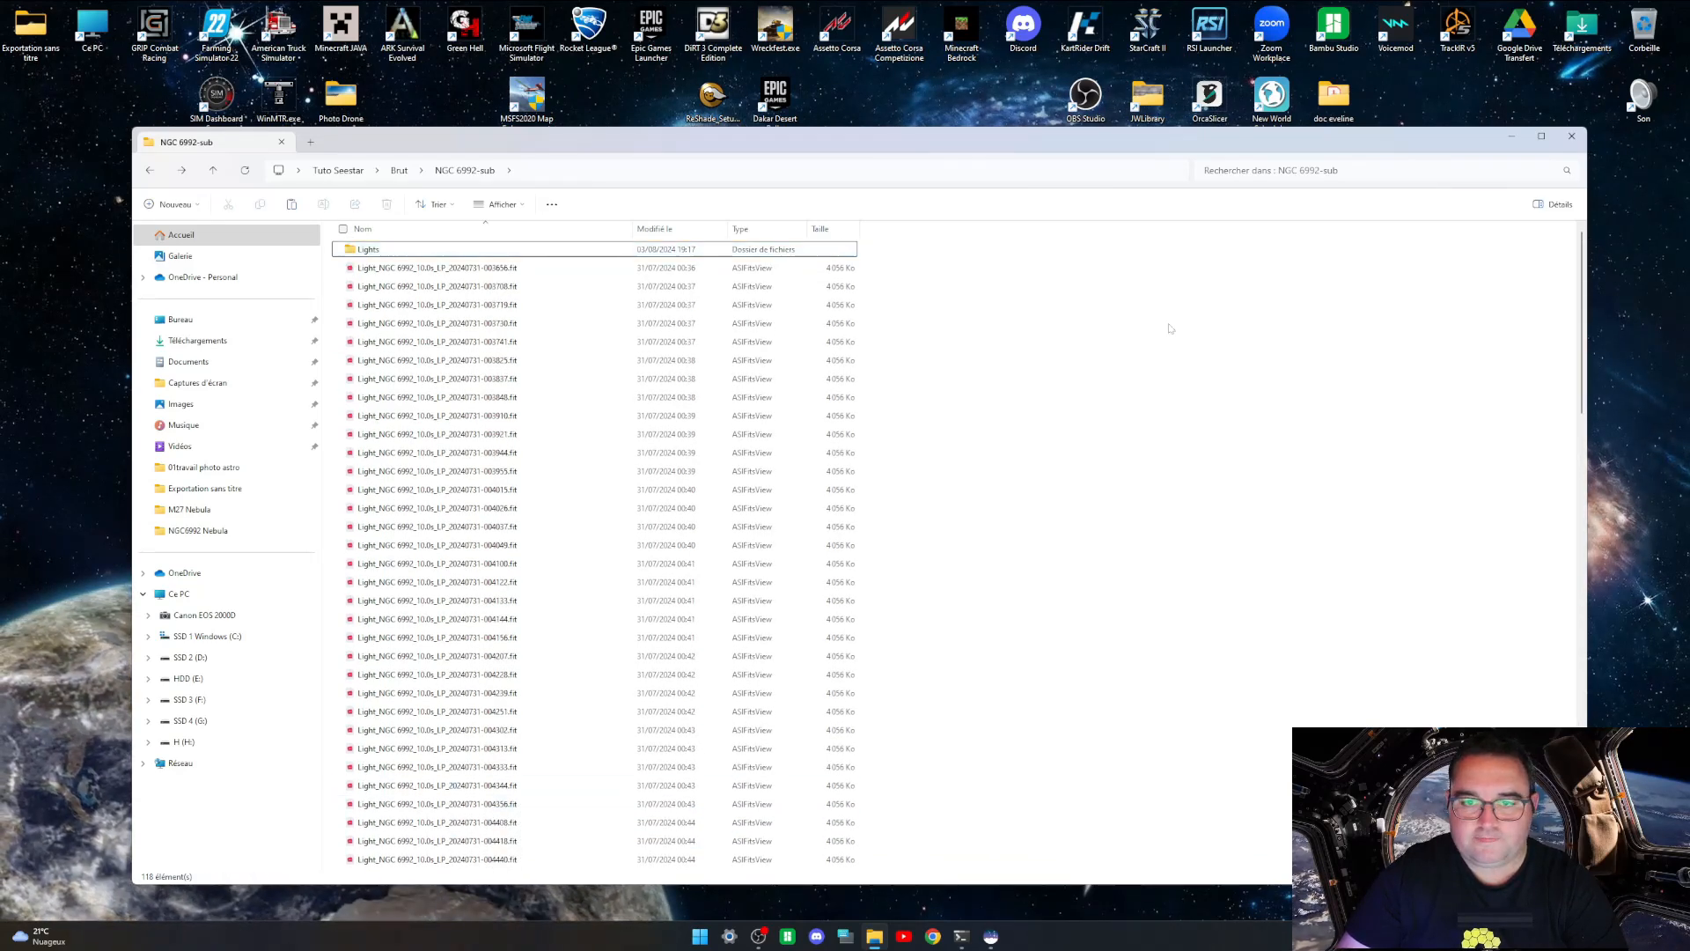
Step: Minimise the NGC 6992-sub folder window, quit the running Siril session and launch Siril afresh
{"action": "left_click", "coordinate": [1511, 136]}
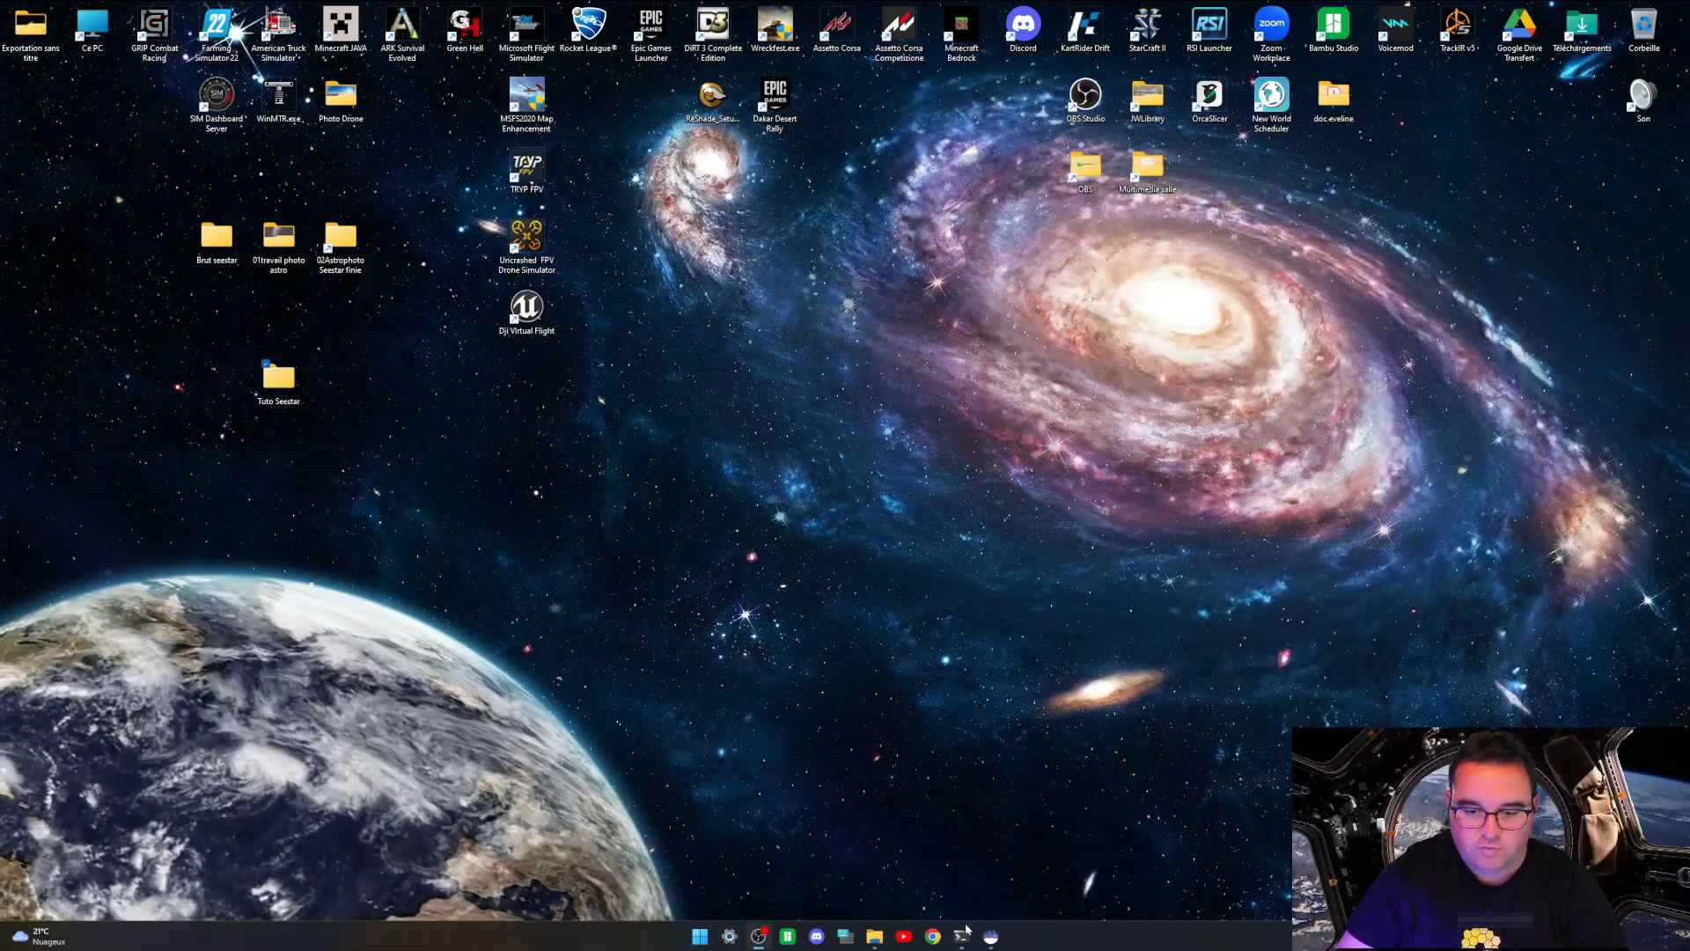
{"action": "left_click", "coordinate": [990, 936]}
{"action": "left_click", "coordinate": [1674, 19]}
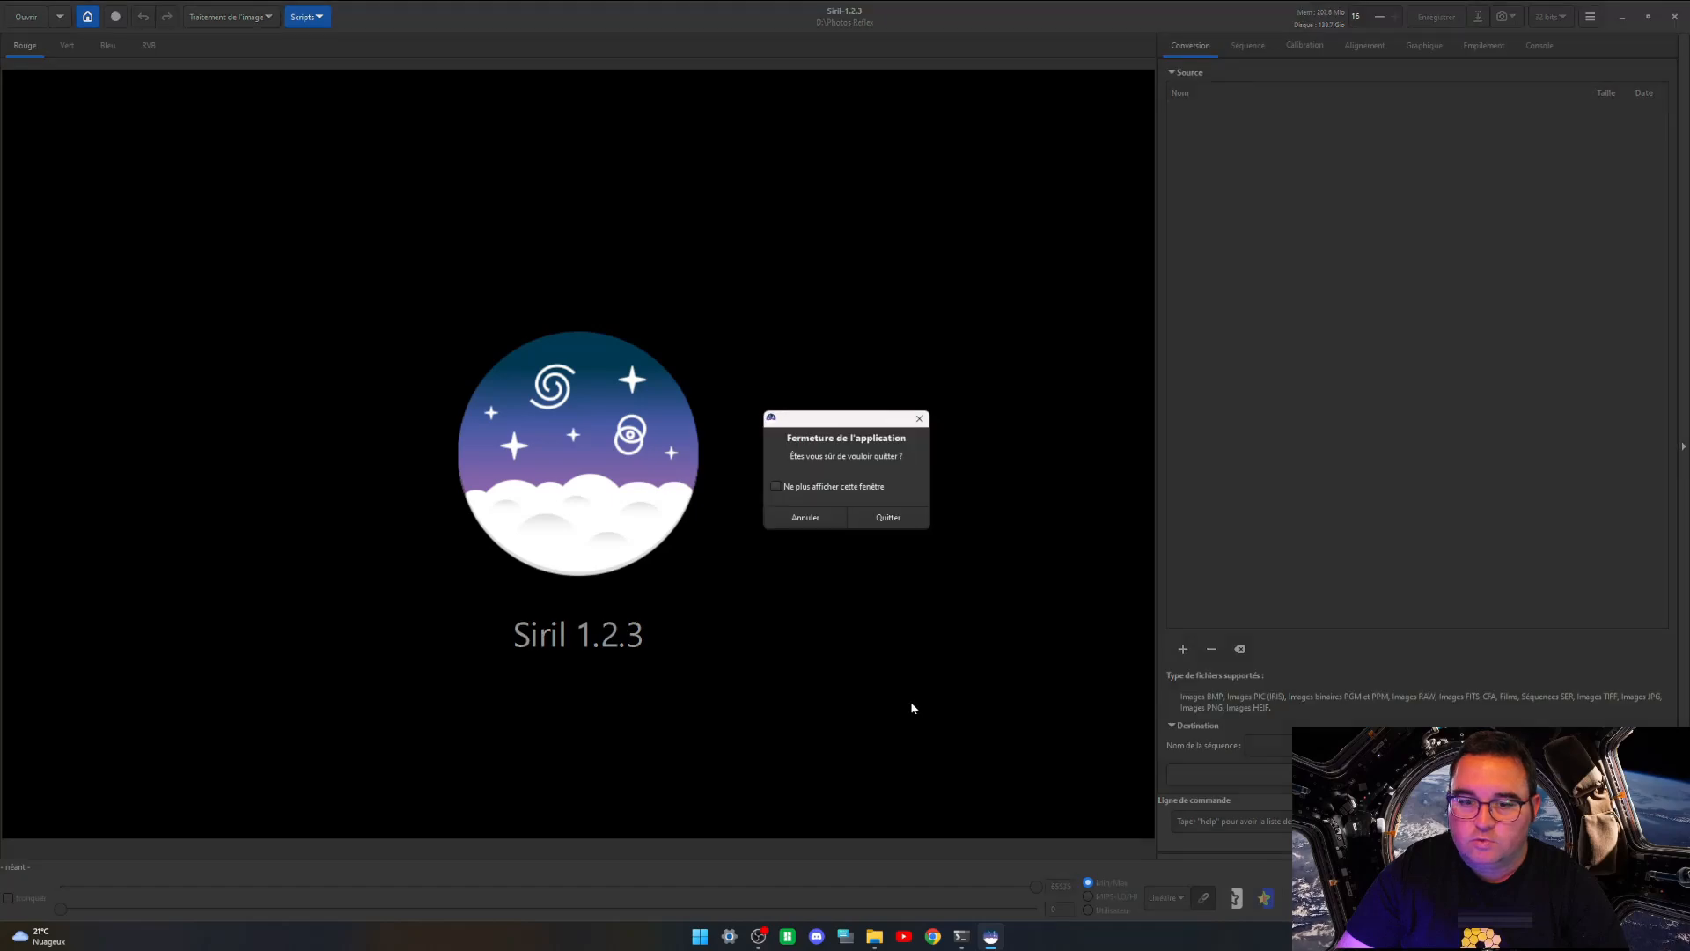
{"action": "left_click", "coordinate": [883, 519]}
{"action": "left_click", "coordinate": [727, 938]}
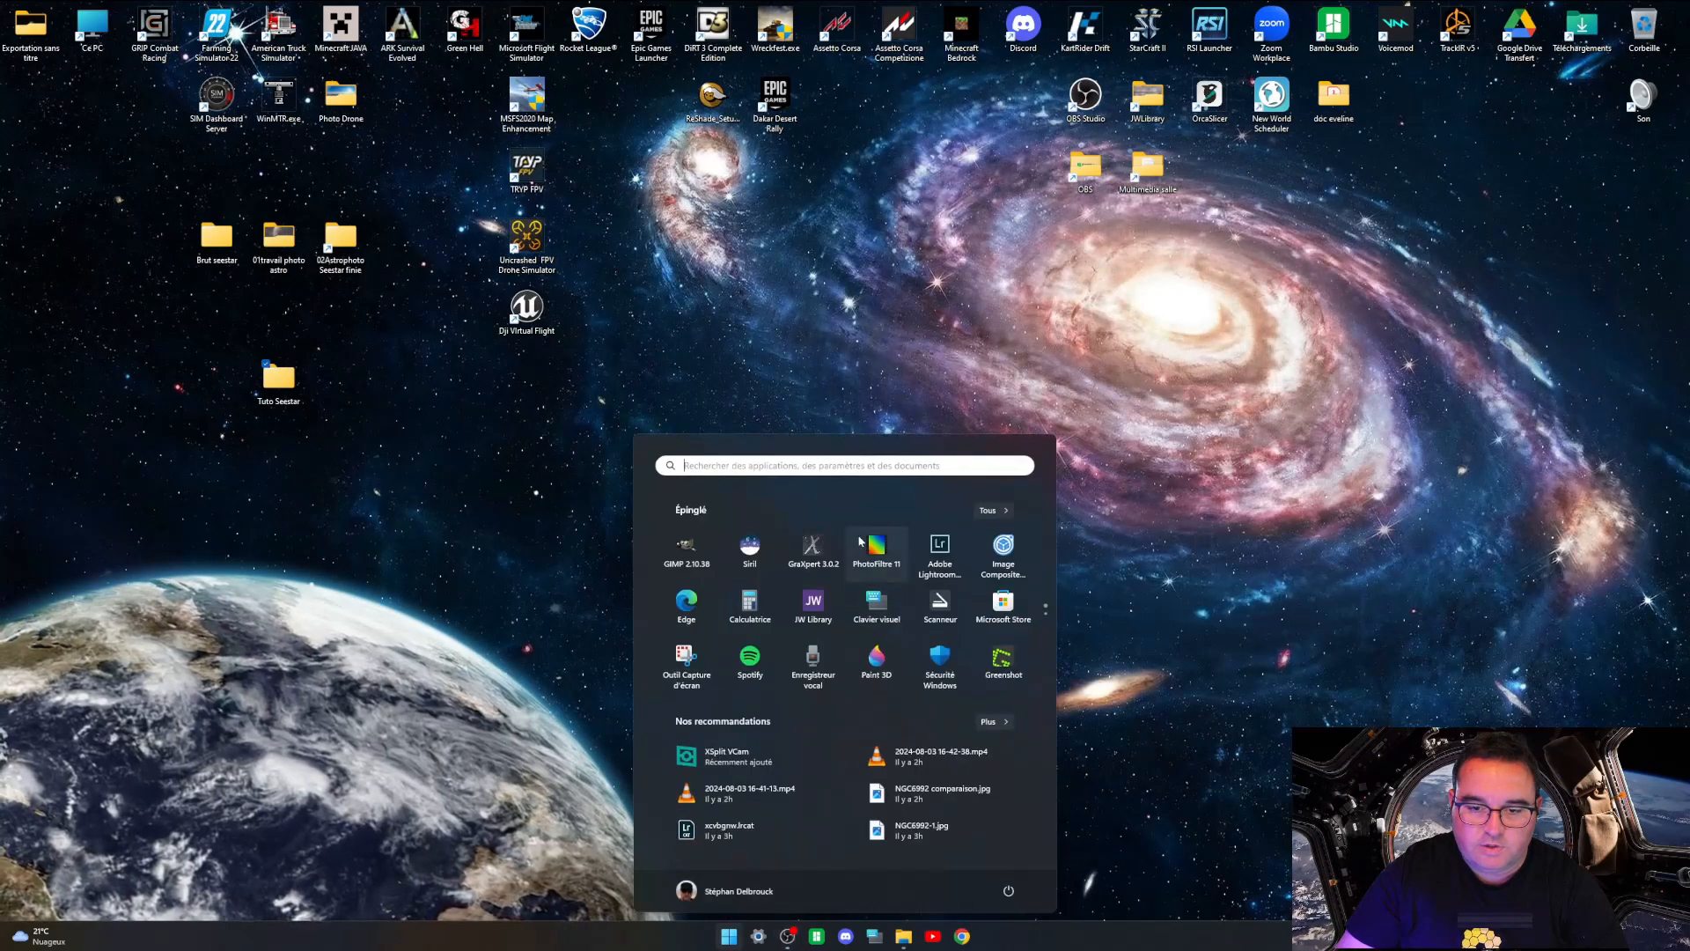
{"action": "left_click", "coordinate": [751, 550]}
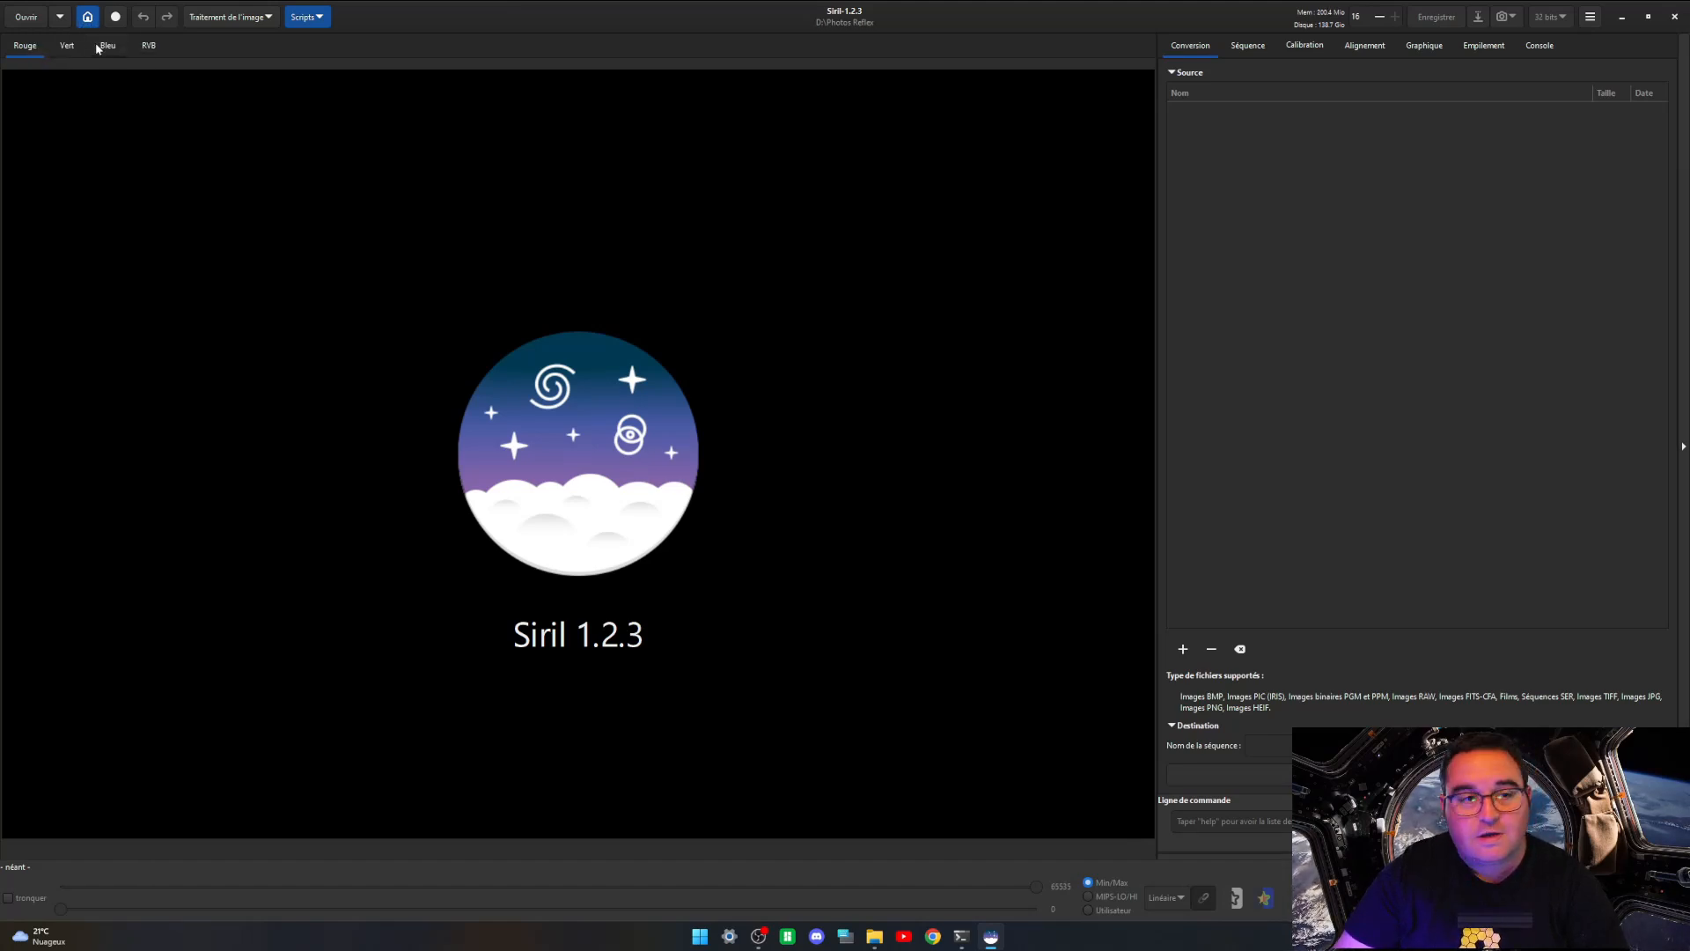
Step: Set Siril's working directory to the Brut folder inside Tuto Seestar on the Desktop
{"action": "left_click", "coordinate": [87, 17]}
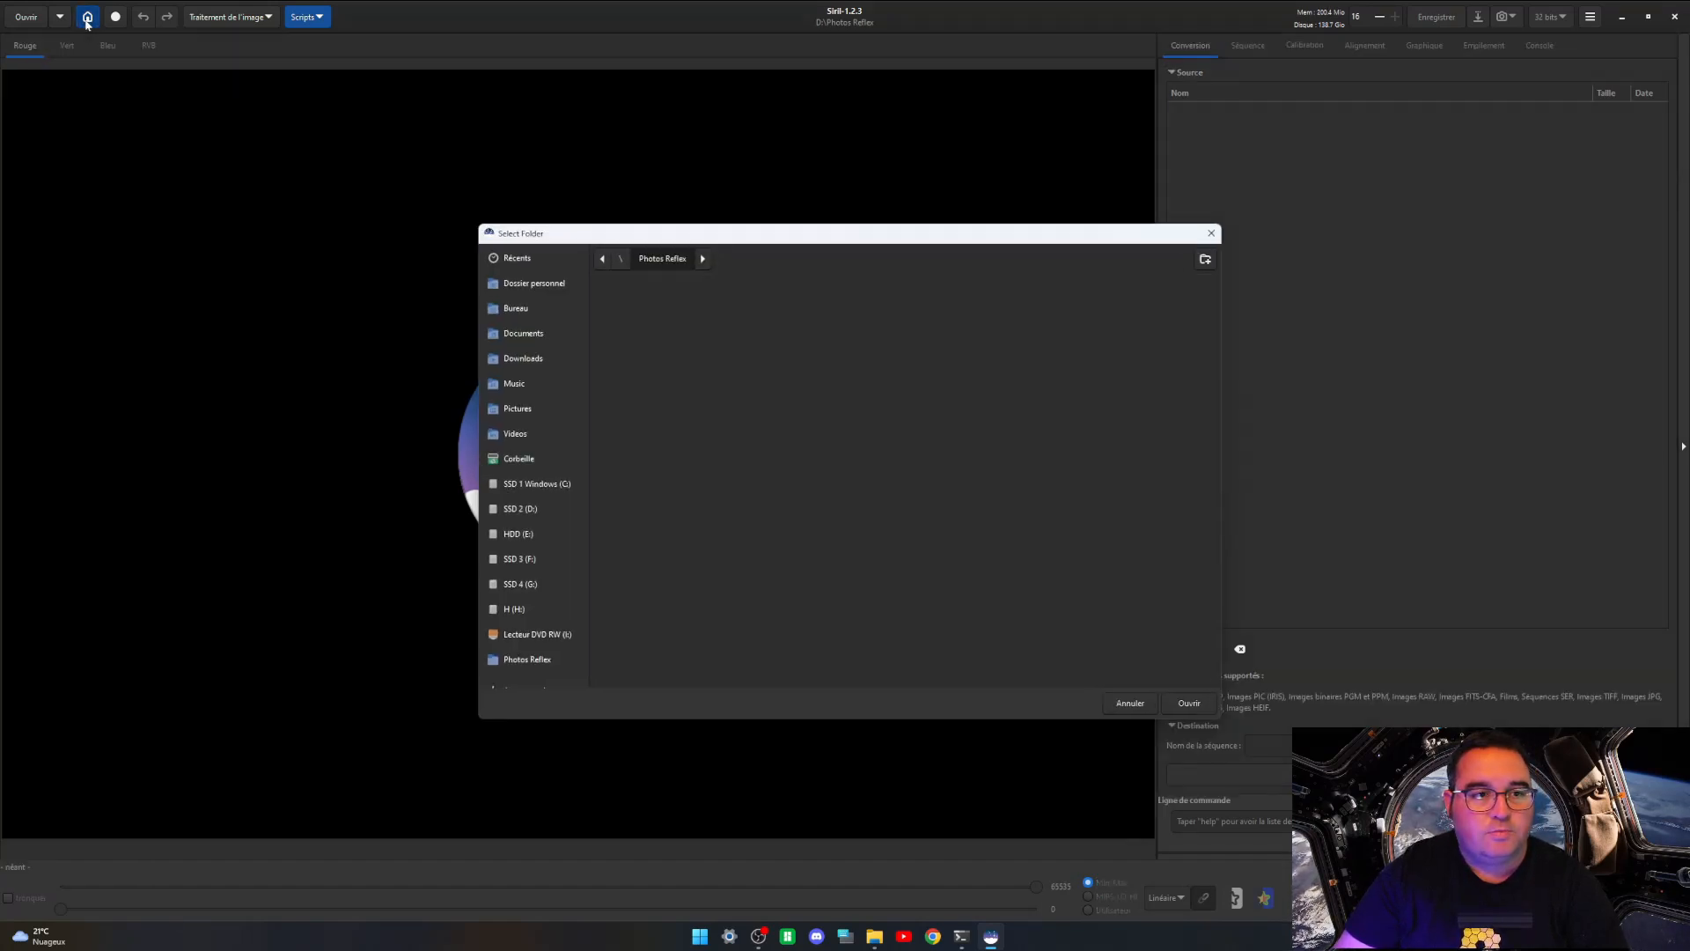
{"action": "left_click", "coordinate": [513, 309]}
{"action": "scroll", "coordinate": [692, 552], "scroll_direction": "down", "scroll_amount": 10}
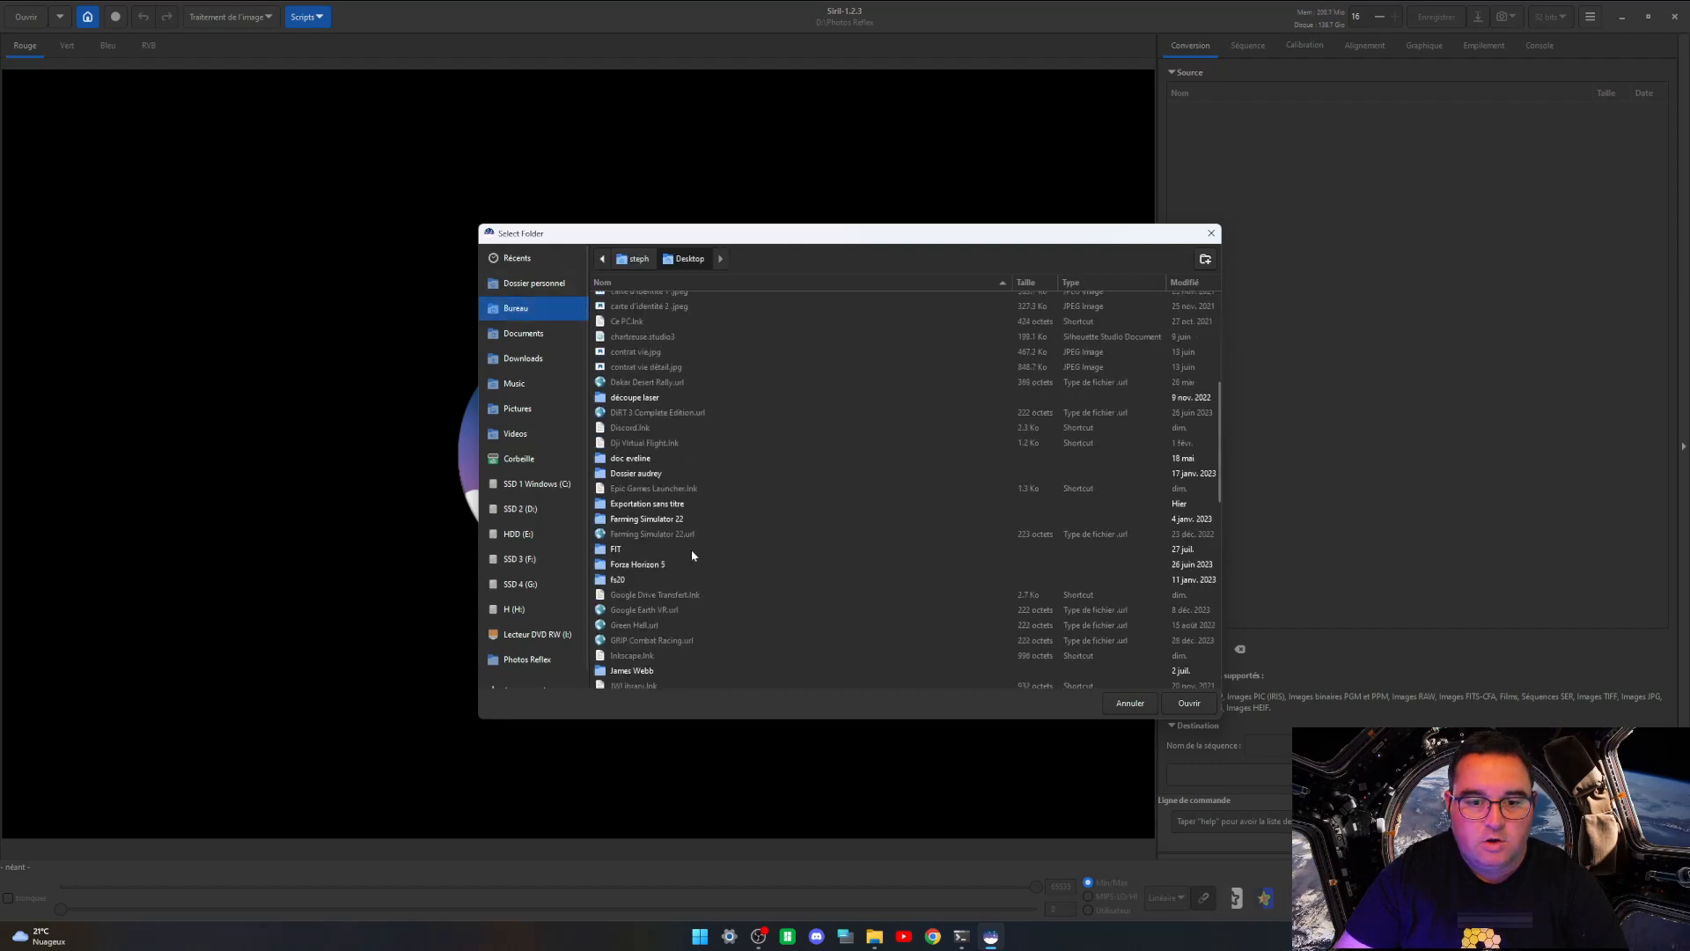
{"action": "scroll", "coordinate": [644, 500], "scroll_direction": "down", "scroll_amount": 3}
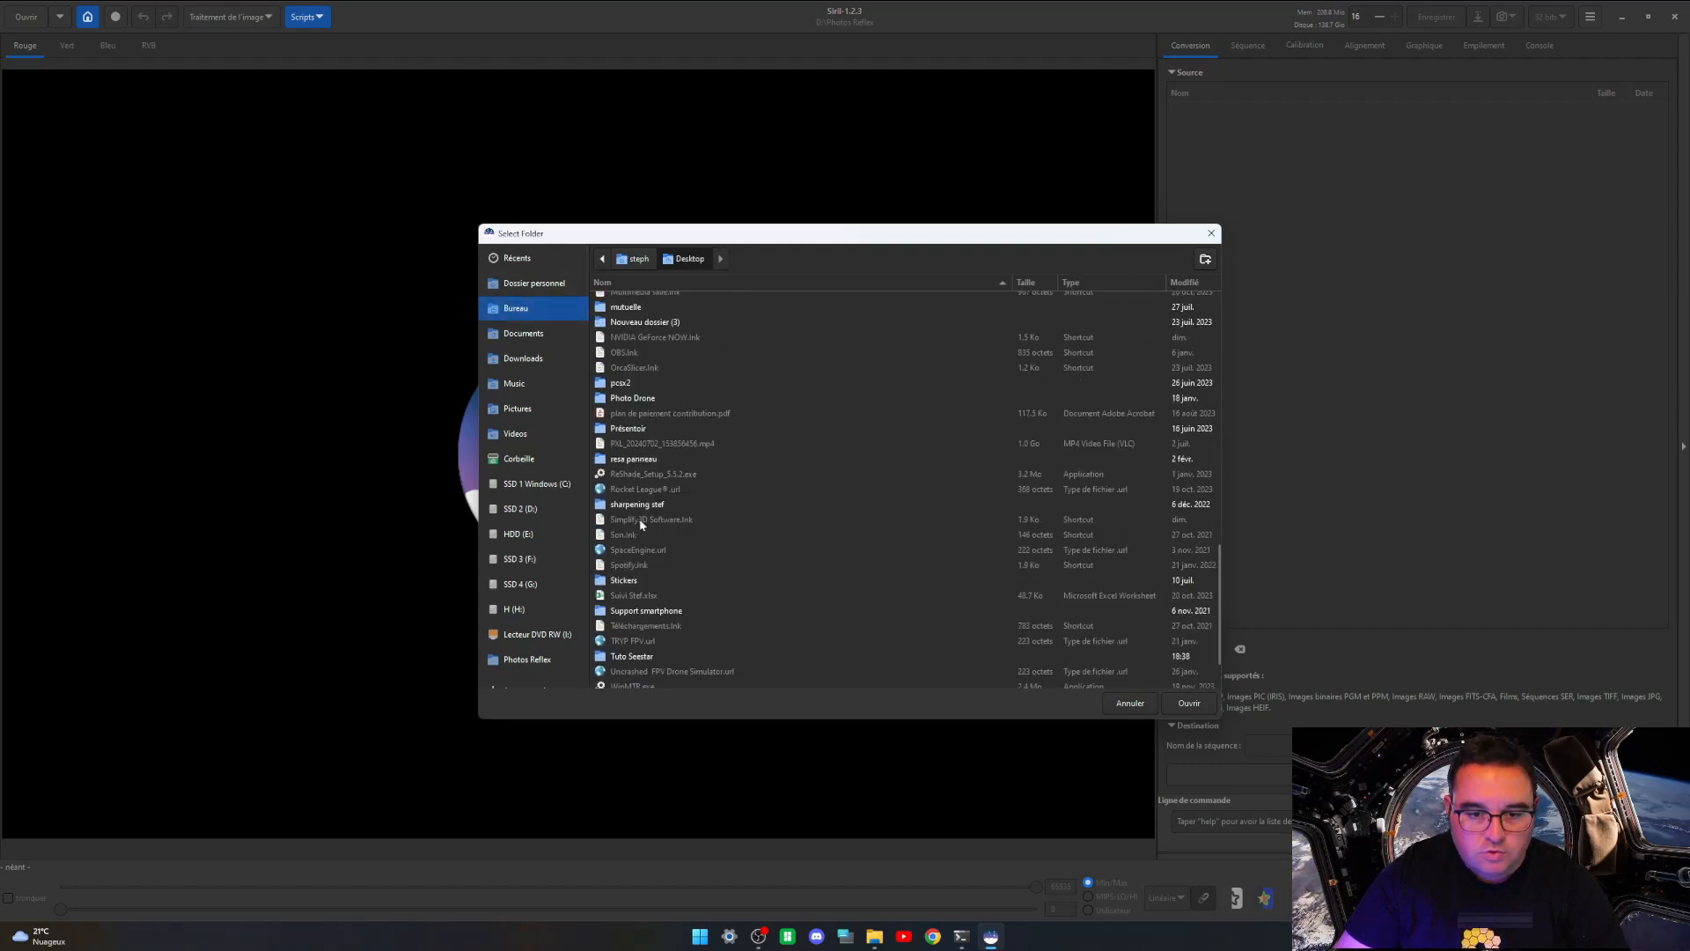
{"action": "double_click", "coordinate": [638, 609]}
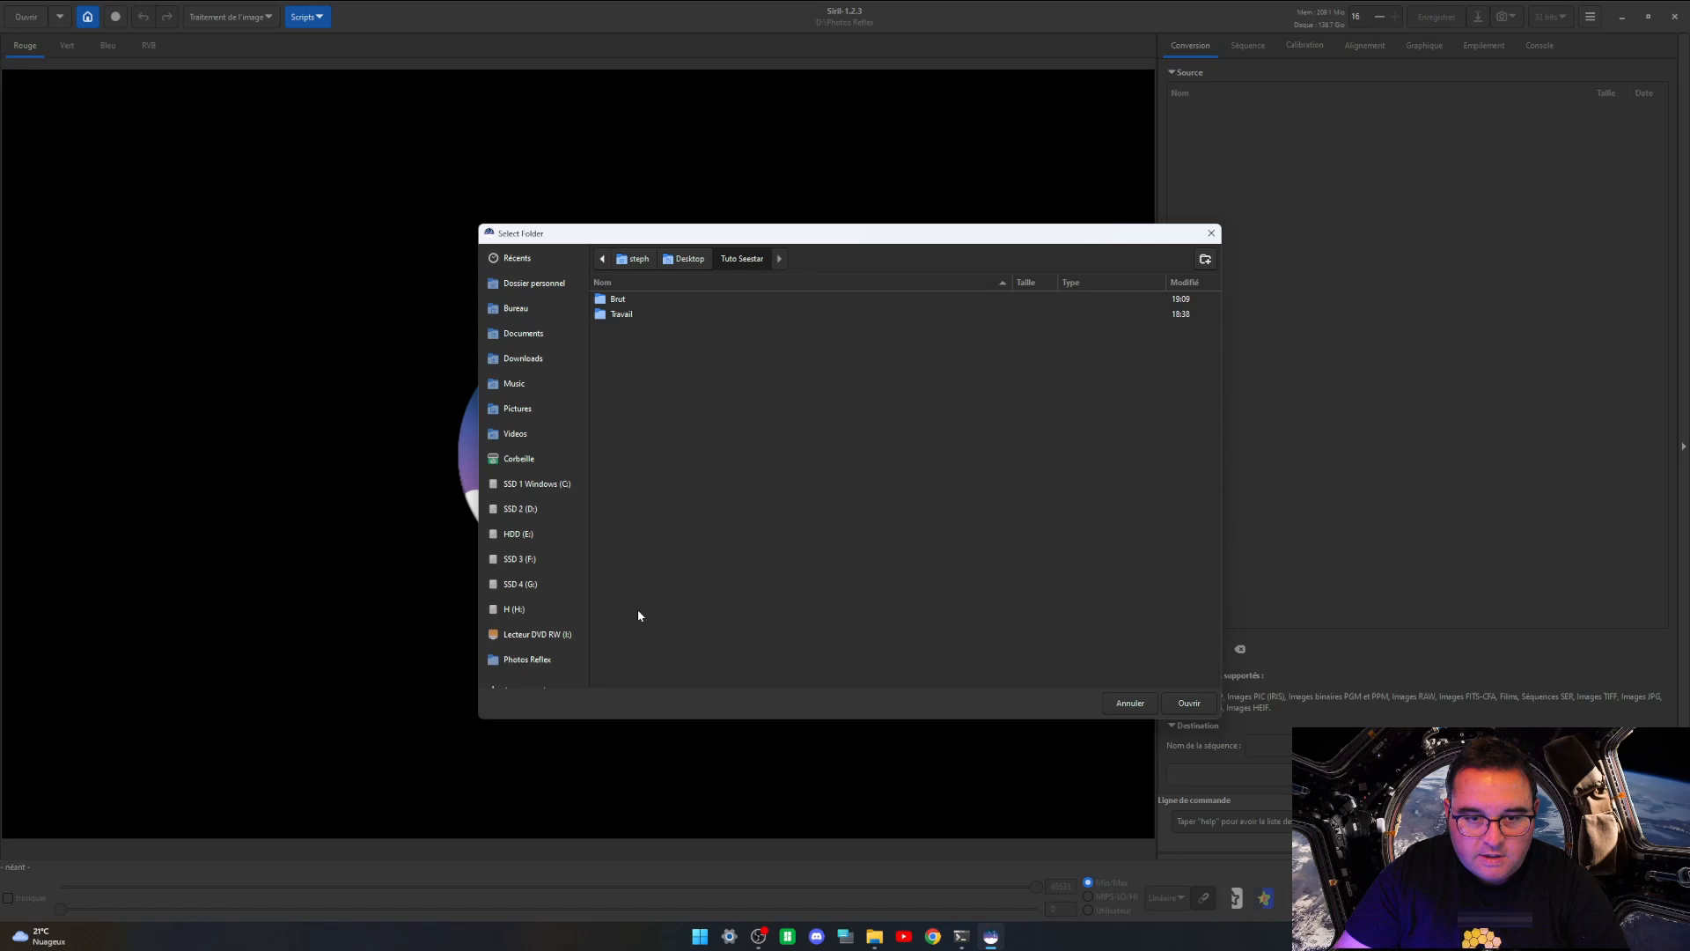
{"action": "left_click", "coordinate": [615, 302]}
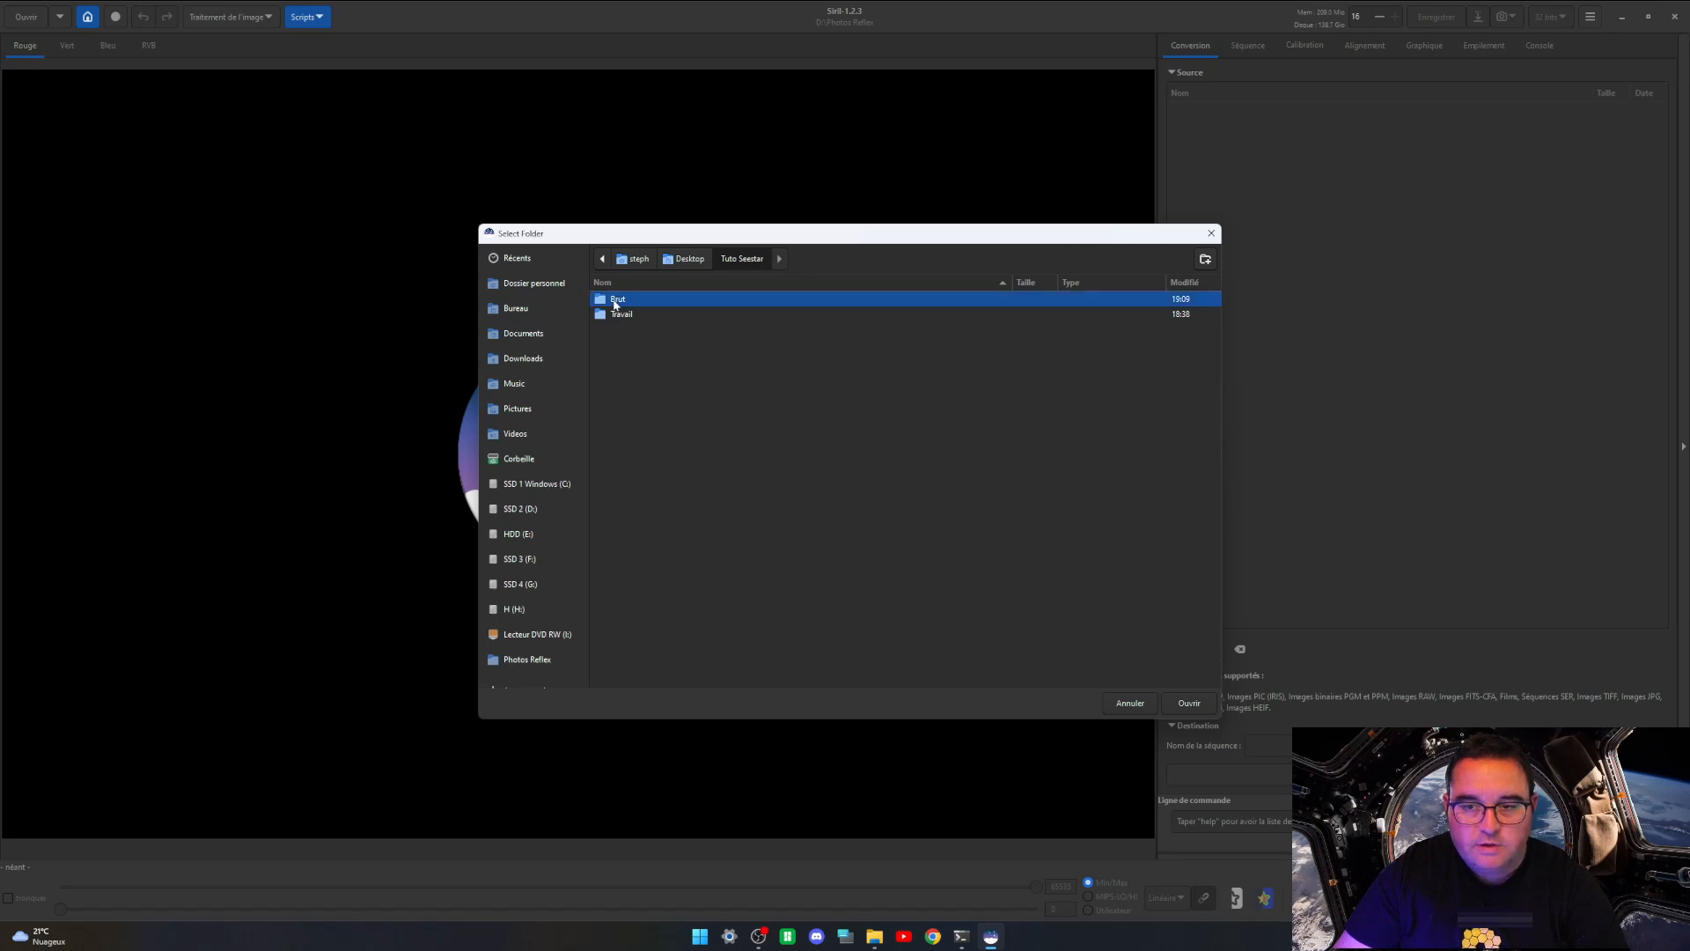
{"action": "left_click", "coordinate": [1193, 707]}
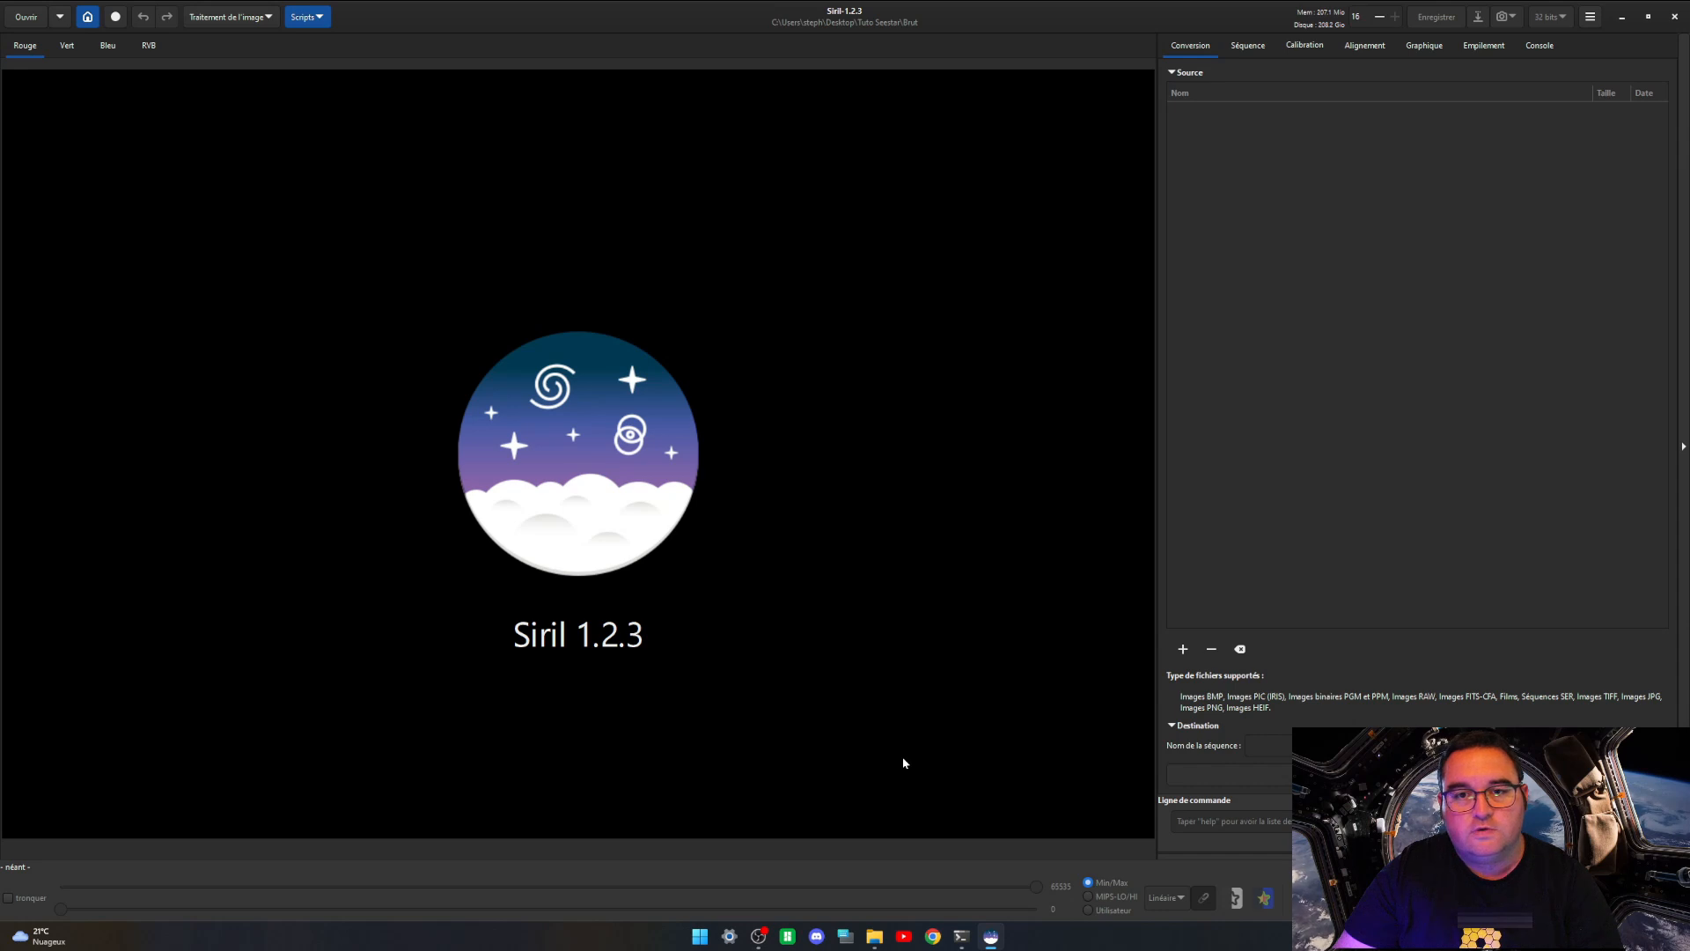
Step: Switch to Chrome and view the Siril website's ZWO Seestar tutorial, home page and Downloads page
{"action": "left_click", "coordinate": [932, 936]}
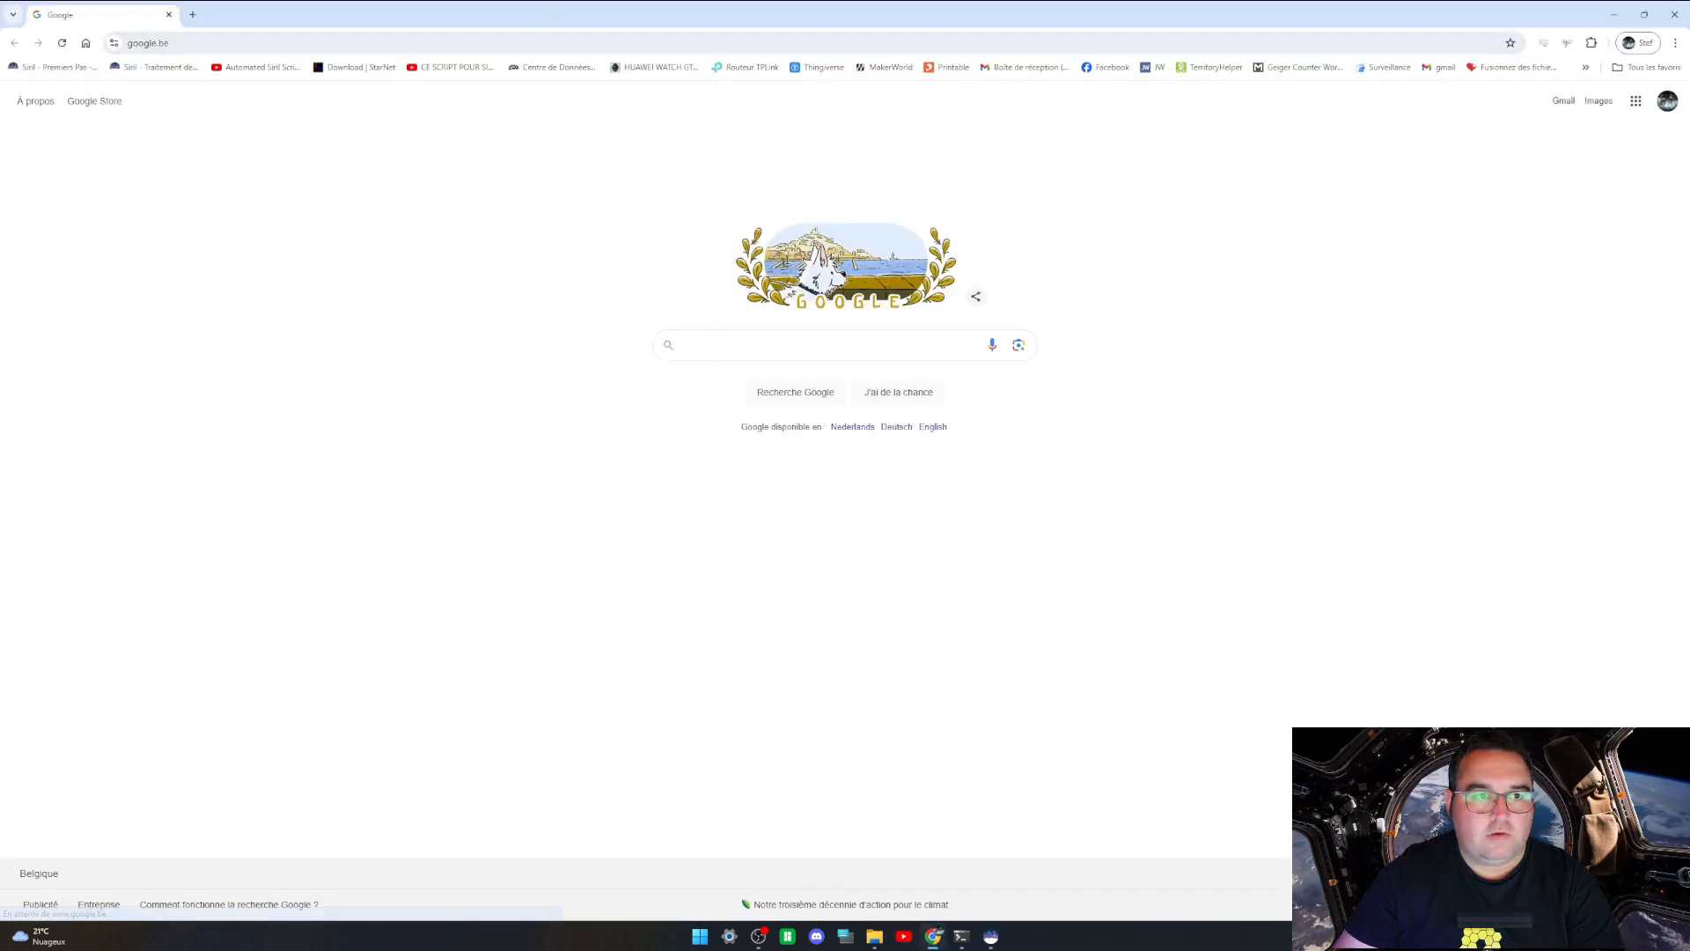
{"action": "left_click", "coordinate": [60, 69]}
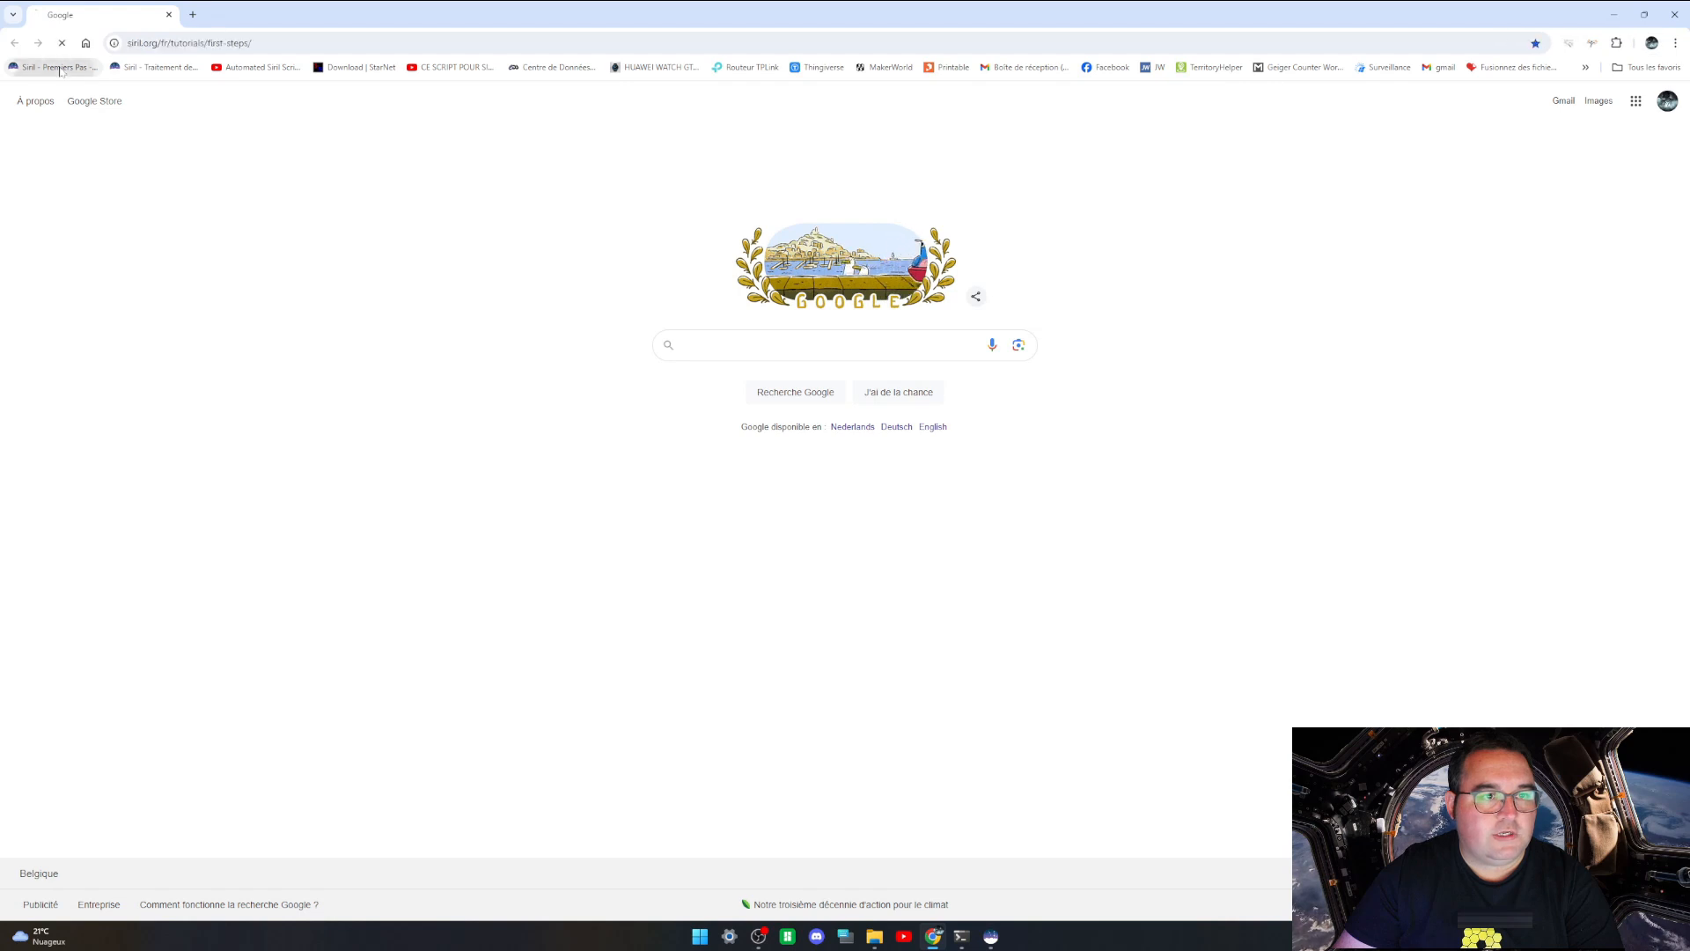
{"action": "left_click", "coordinate": [154, 67]}
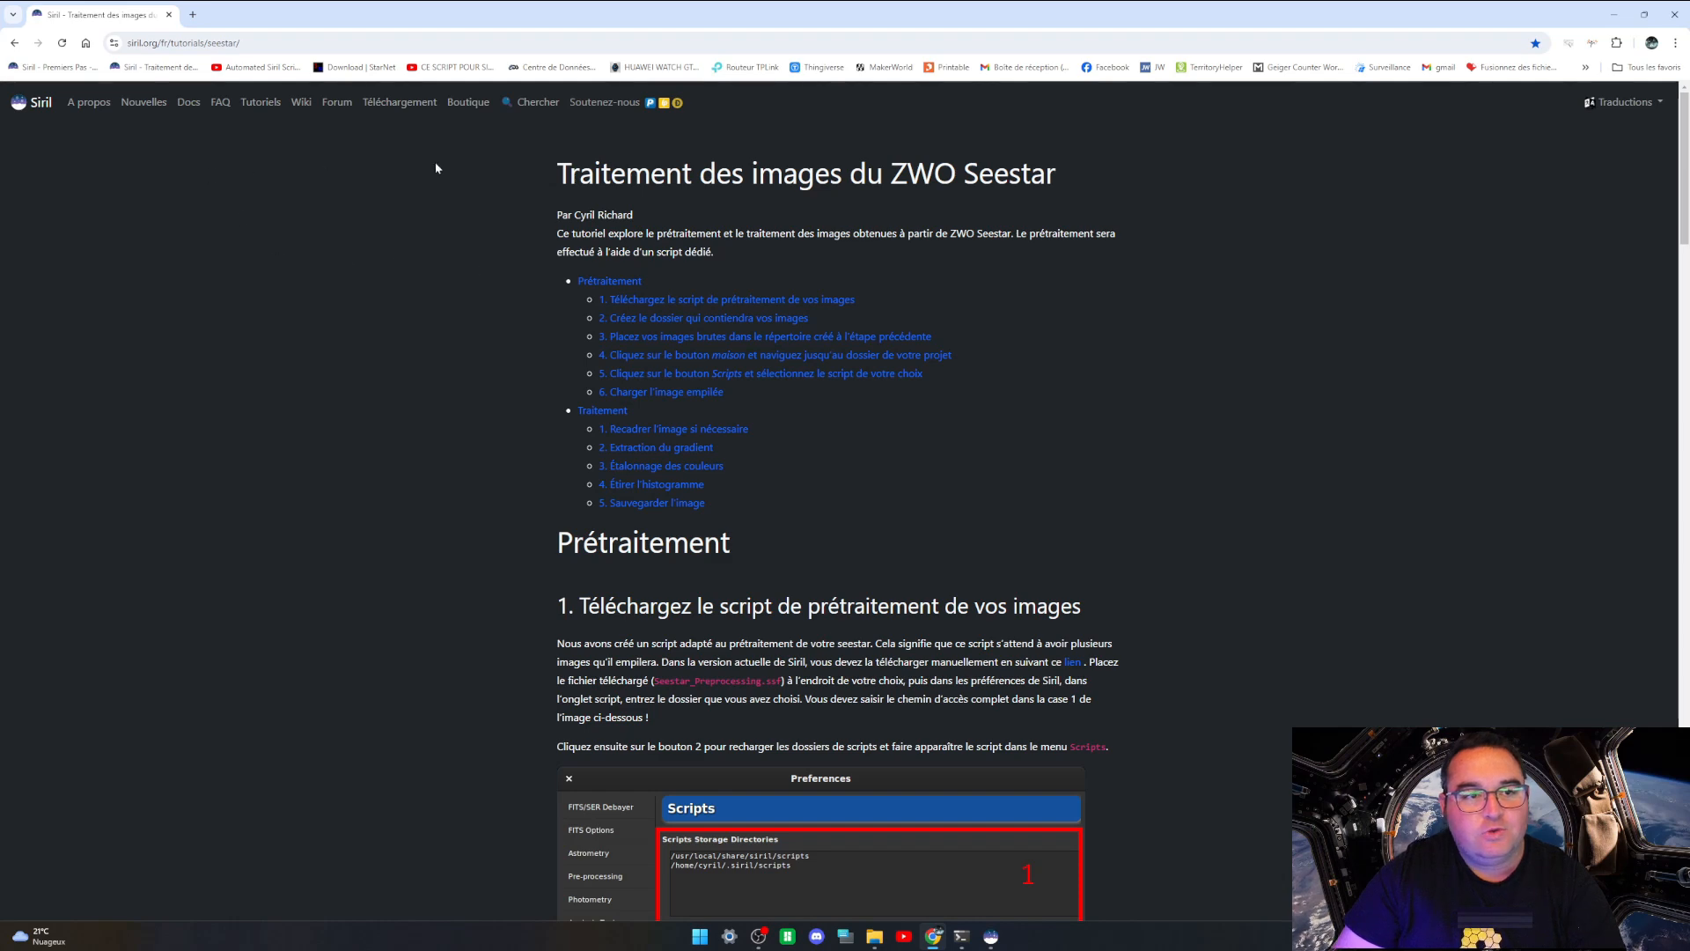
{"action": "left_click", "coordinate": [18, 103]}
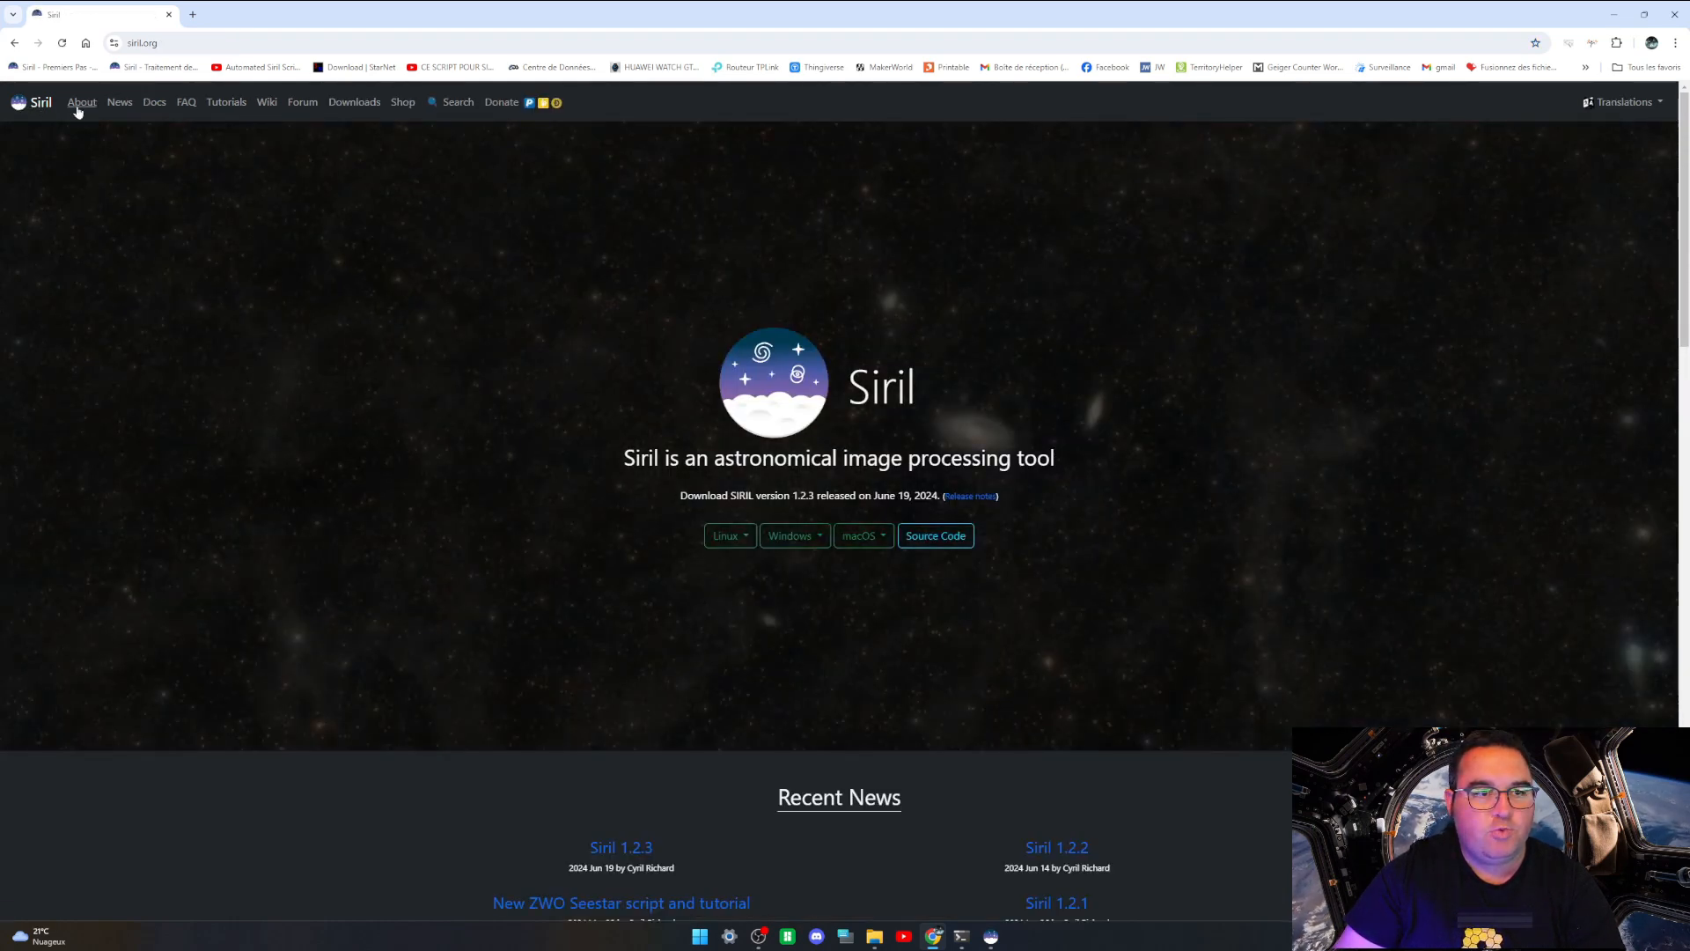
{"action": "left_click", "coordinate": [345, 107]}
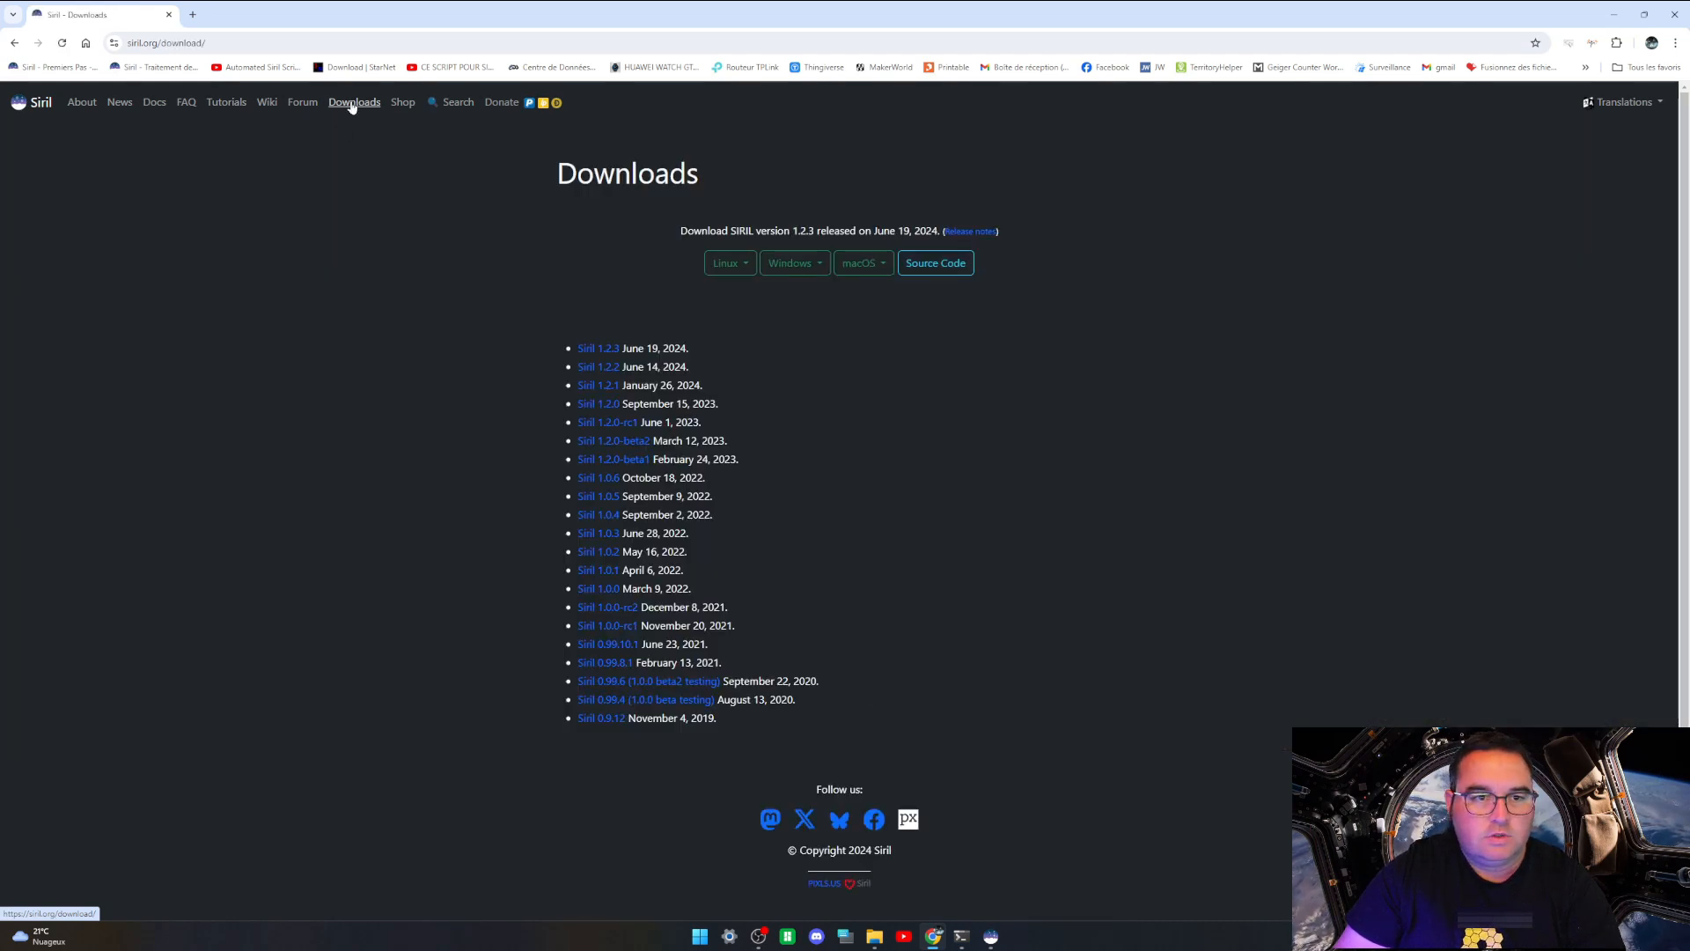
Step: Return to Siril's ZWO Seestar image processing tutorial and download the Seestar_Preprocessing.ssf script from its first section
{"action": "left_click", "coordinate": [176, 67]}
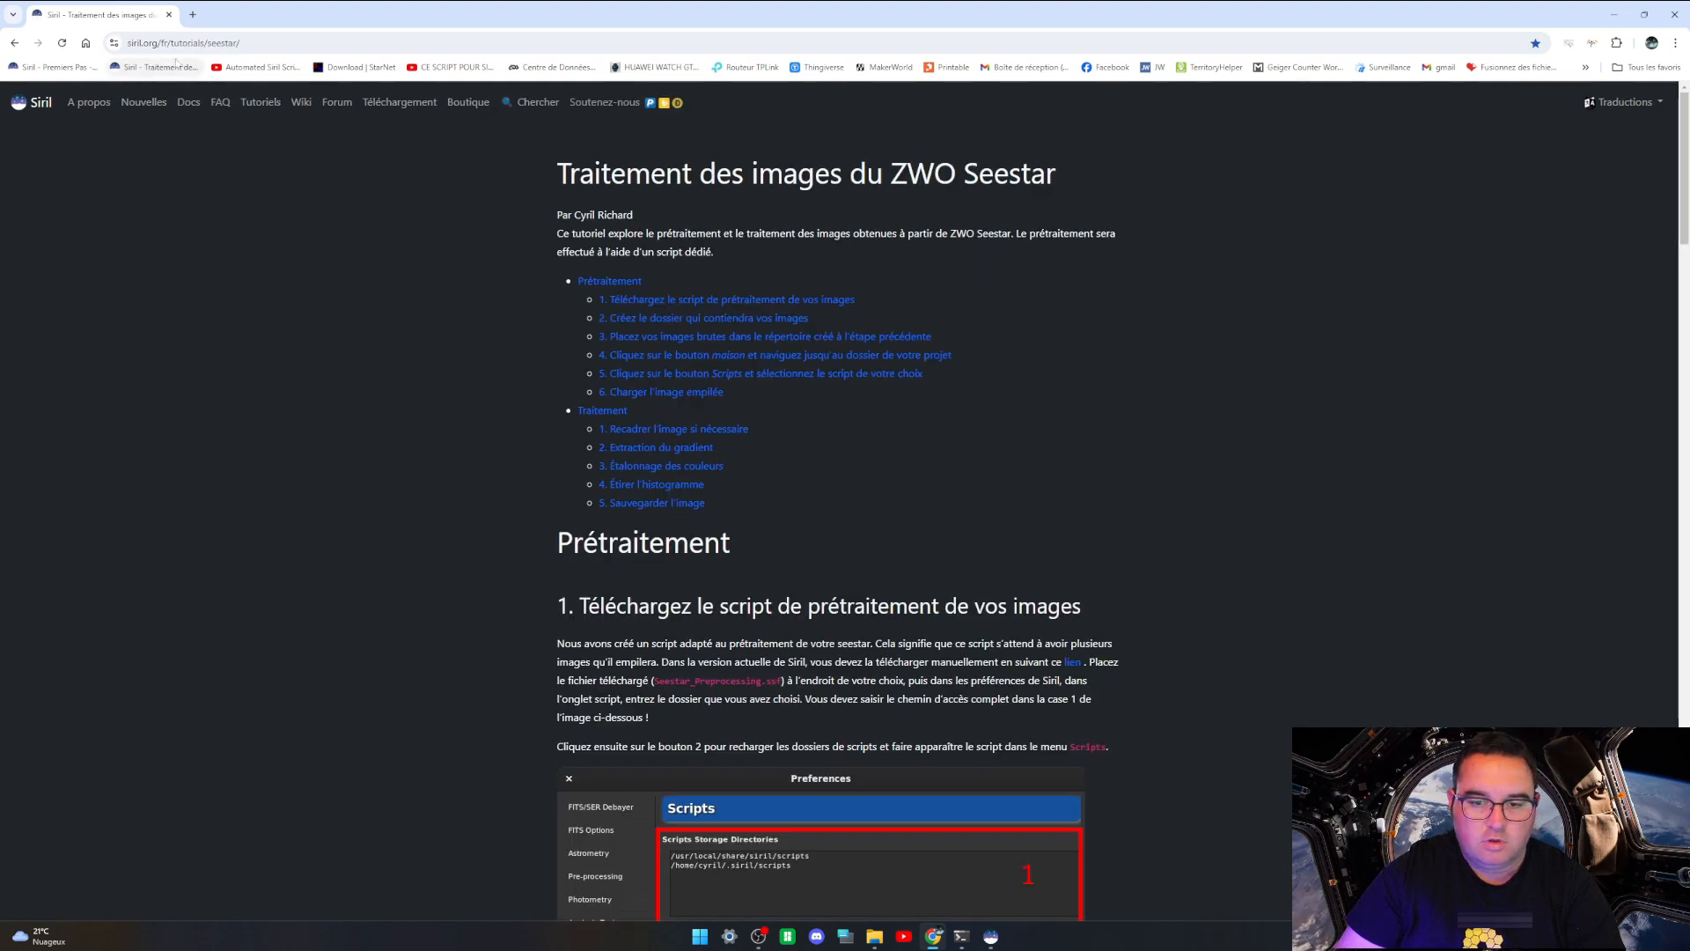
{"action": "scroll", "coordinate": [878, 589], "scroll_direction": "down", "scroll_amount": 1}
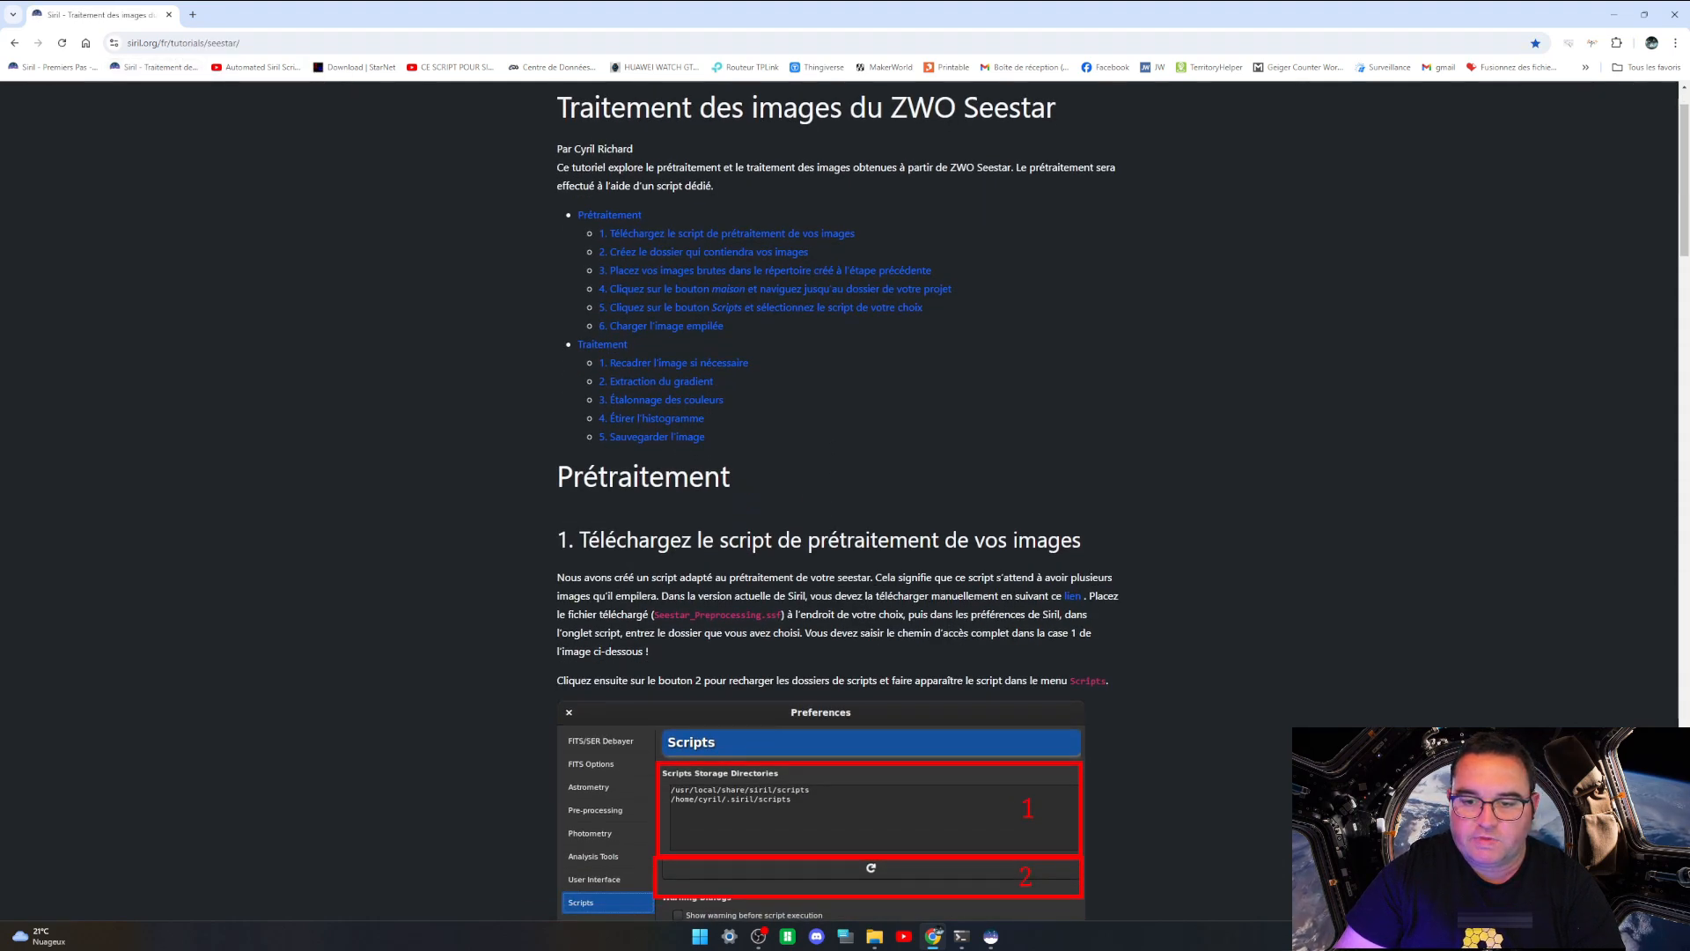
{"action": "scroll", "coordinate": [836, 528], "scroll_direction": "down", "scroll_amount": 2}
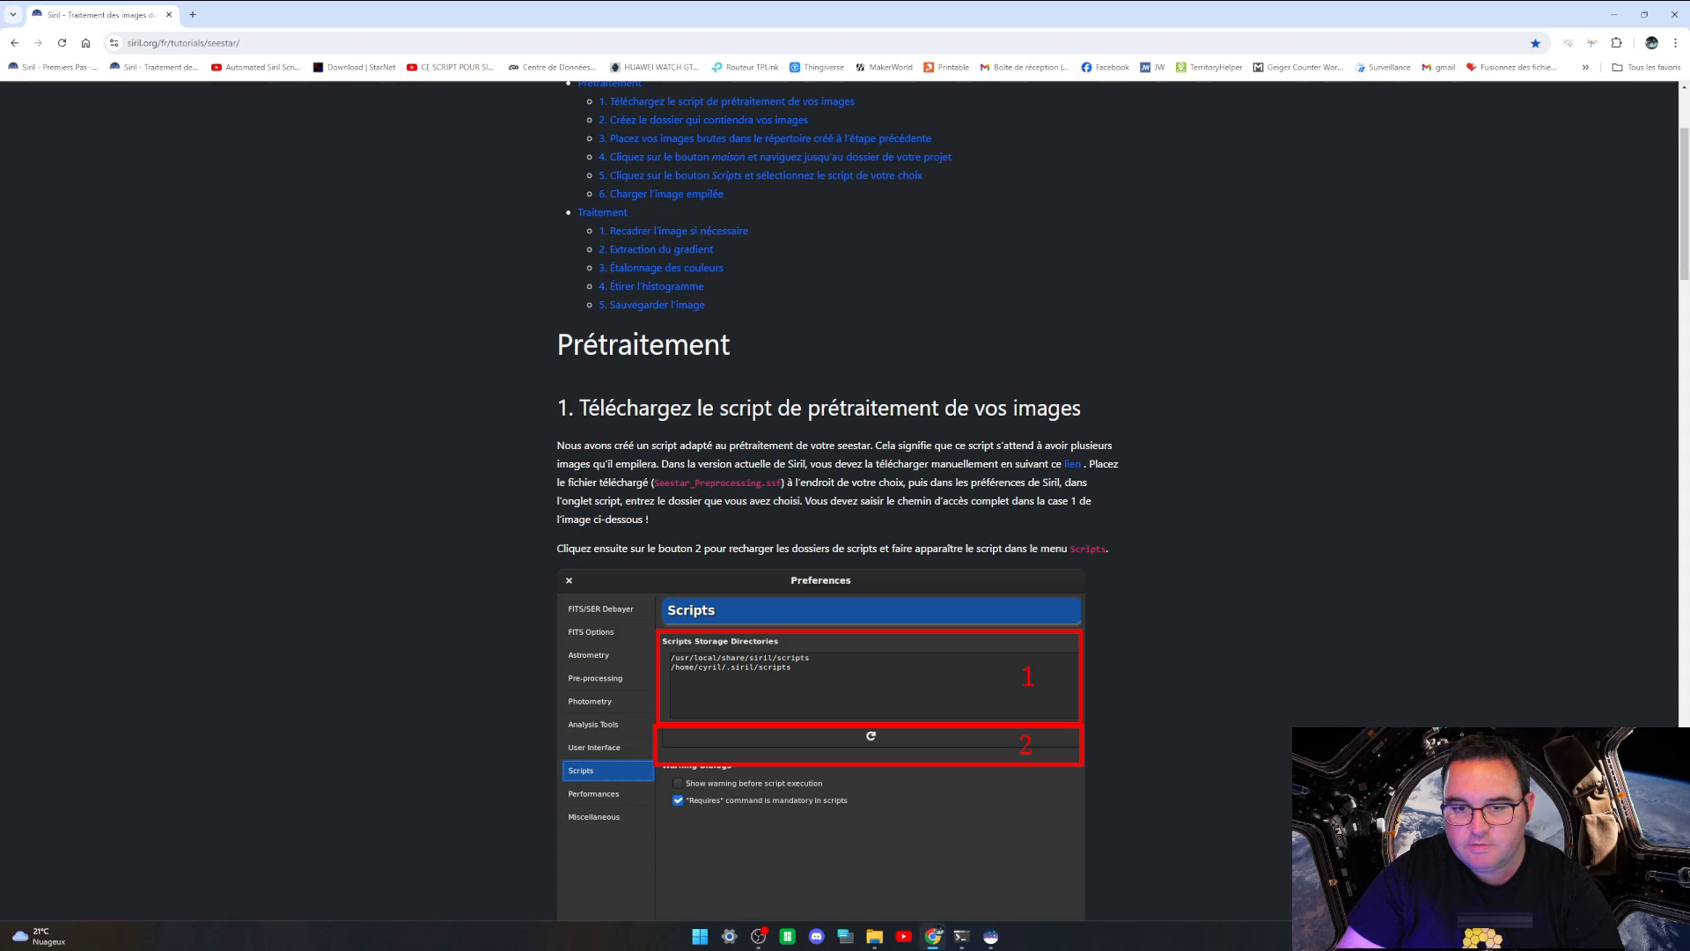
{"action": "left_click", "coordinate": [1074, 468]}
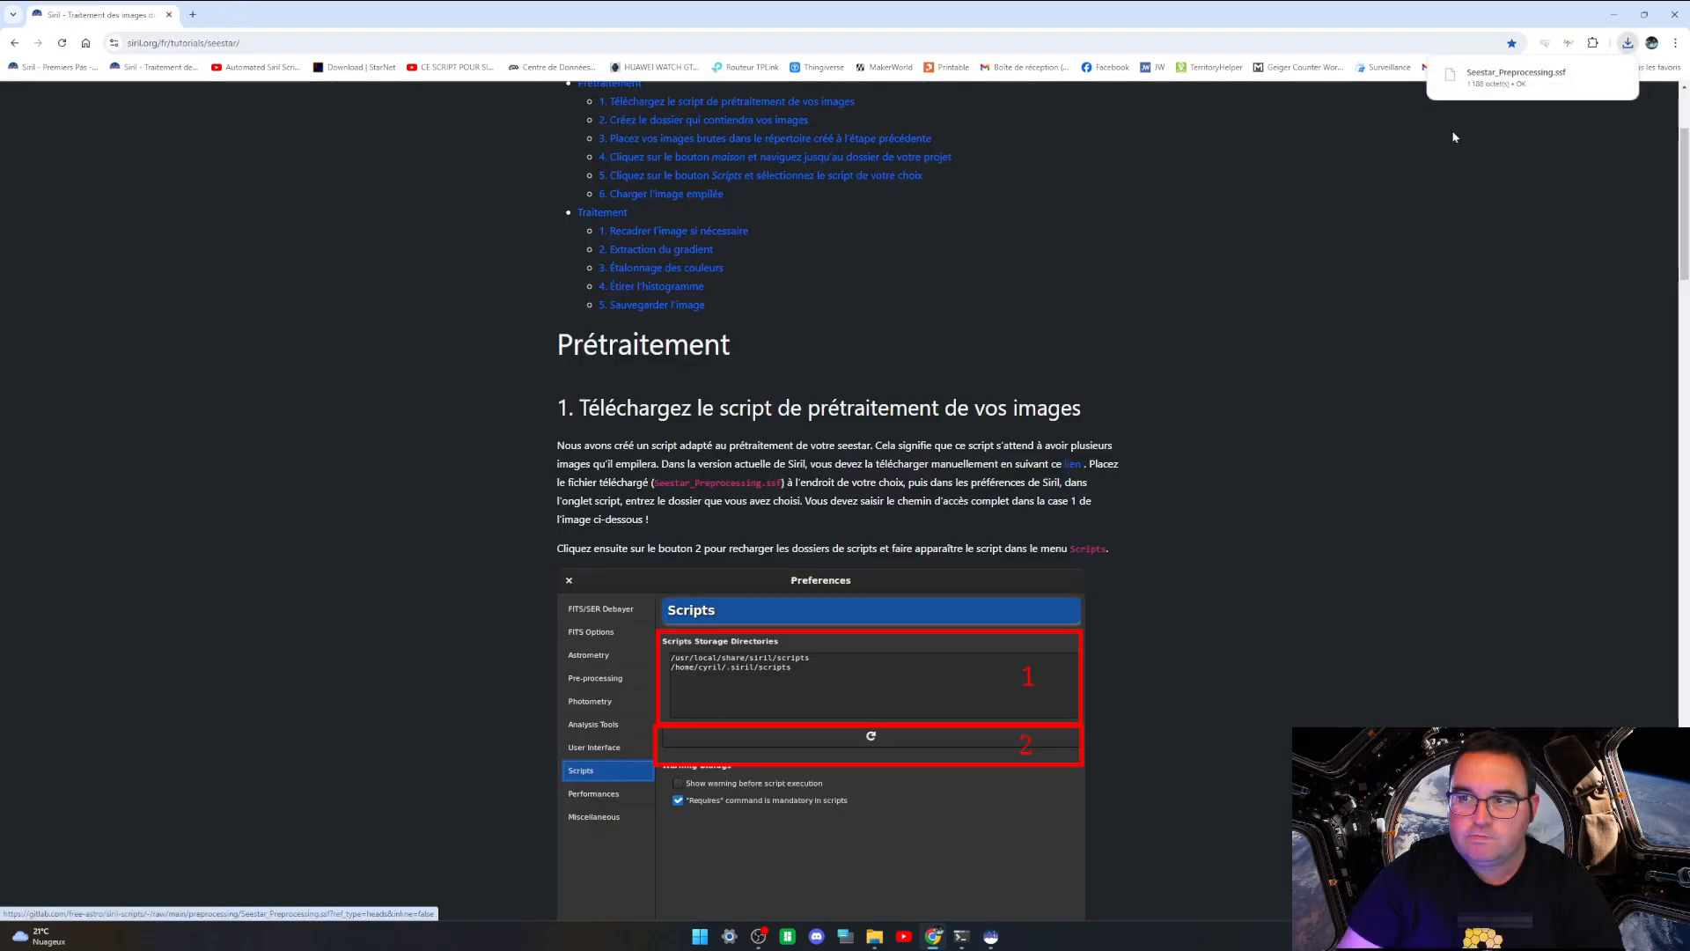
Step: Switch to File Explorer and copy Seestar_Preprocessing.ssf from the Téléchargements folder
{"action": "left_click", "coordinate": [874, 936]}
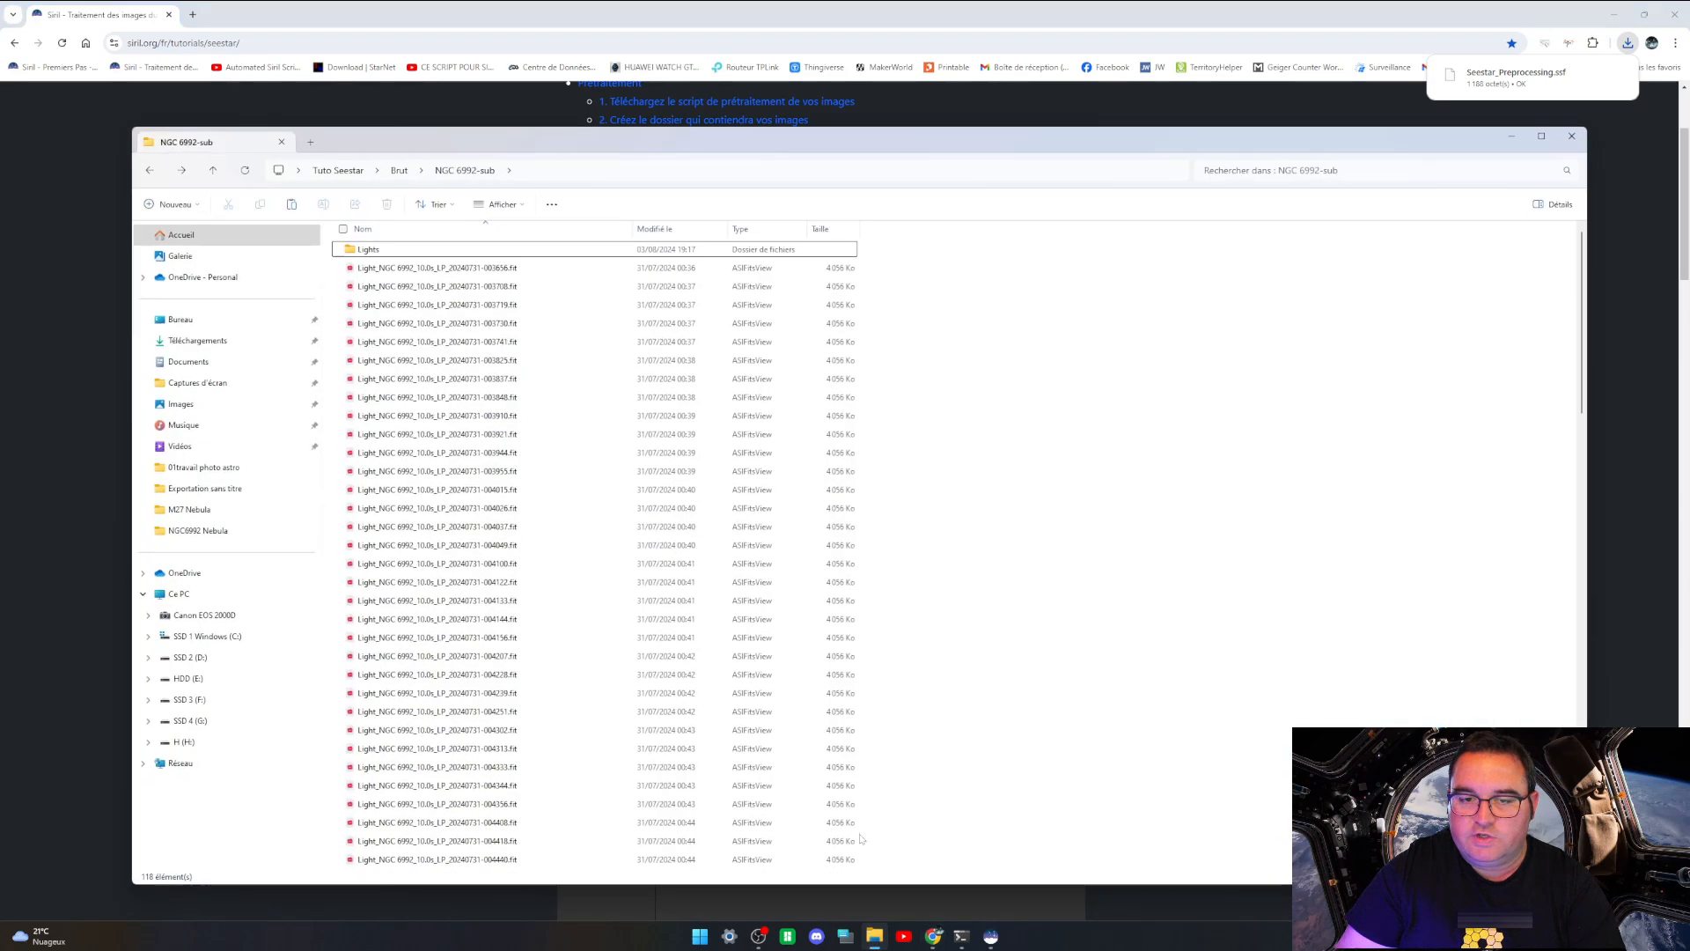
{"action": "left_click", "coordinate": [172, 339]}
{"action": "left_click", "coordinate": [453, 367]}
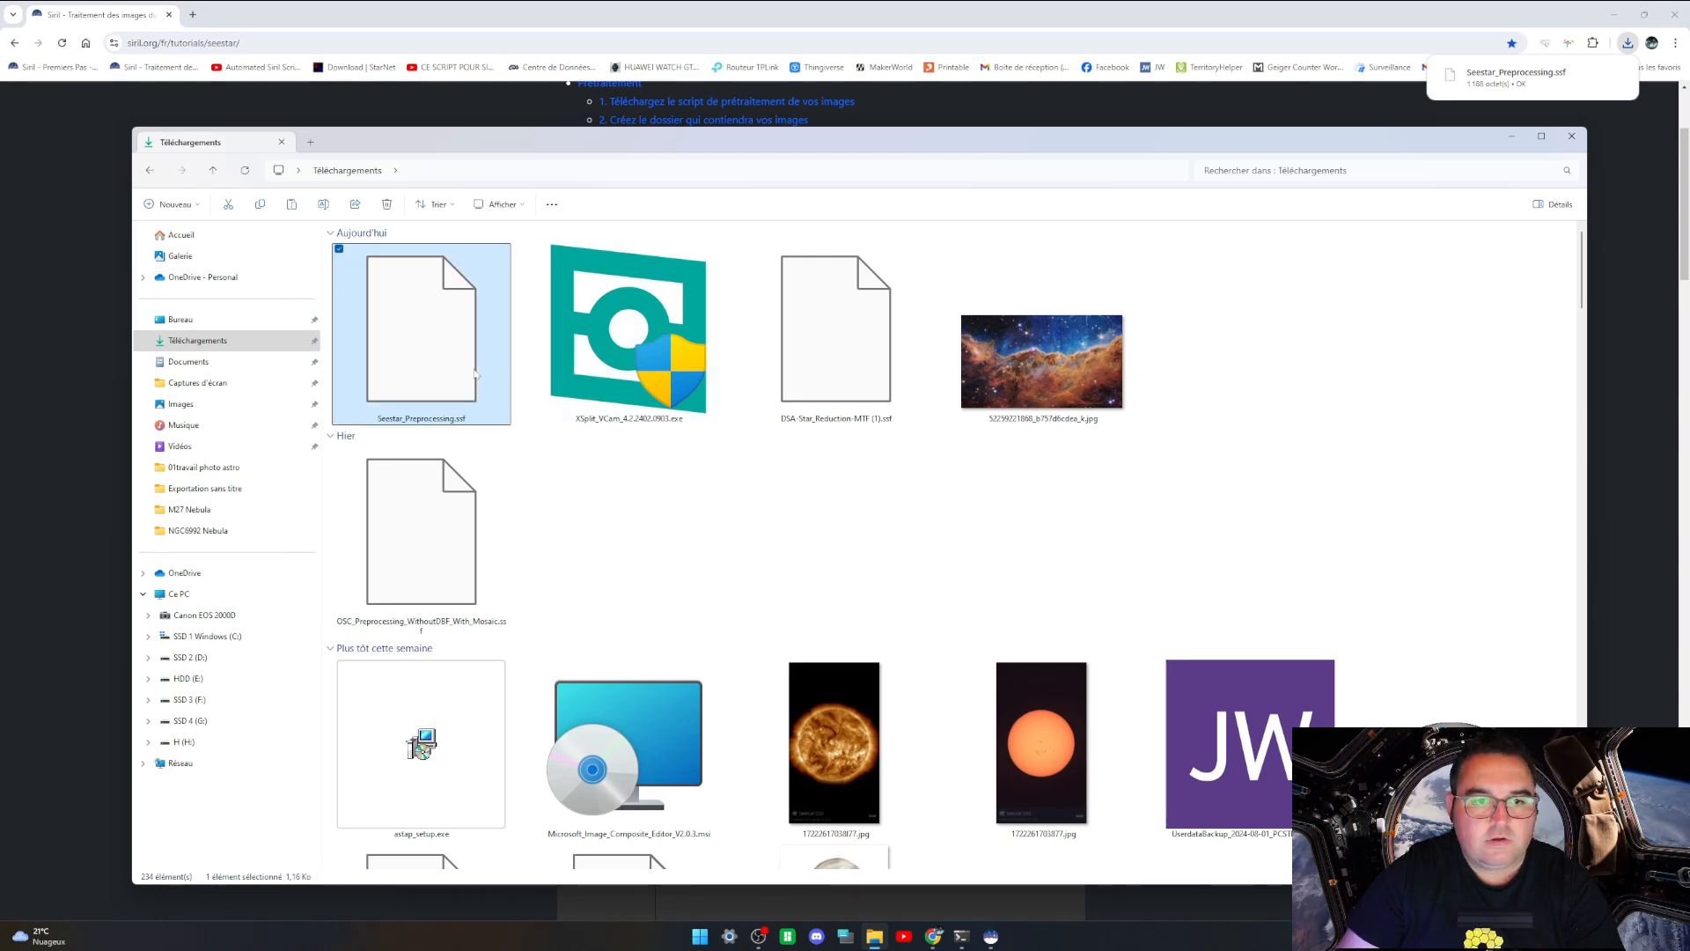
Step: Open the scripts folder of the Siril installation under Programmes on the SSD 1 Windows (C:) drive
{"action": "left_click", "coordinate": [226, 640]}
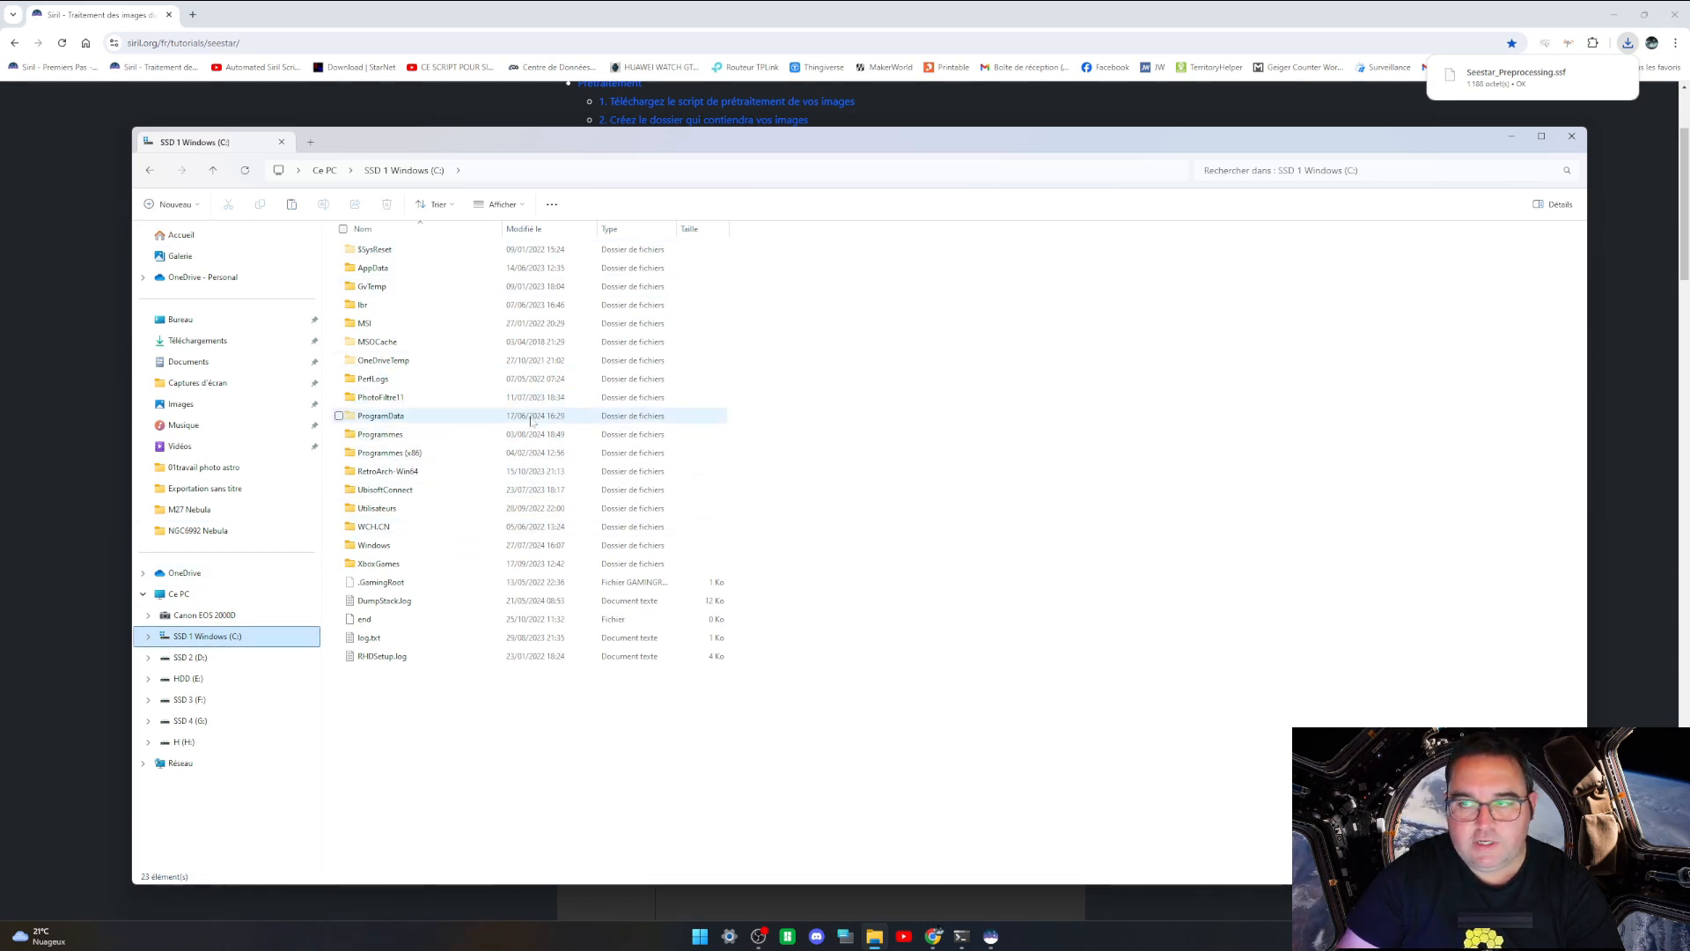
{"action": "double_click", "coordinate": [380, 434]}
{"action": "scroll", "coordinate": [421, 511], "scroll_direction": "down", "scroll_amount": 8}
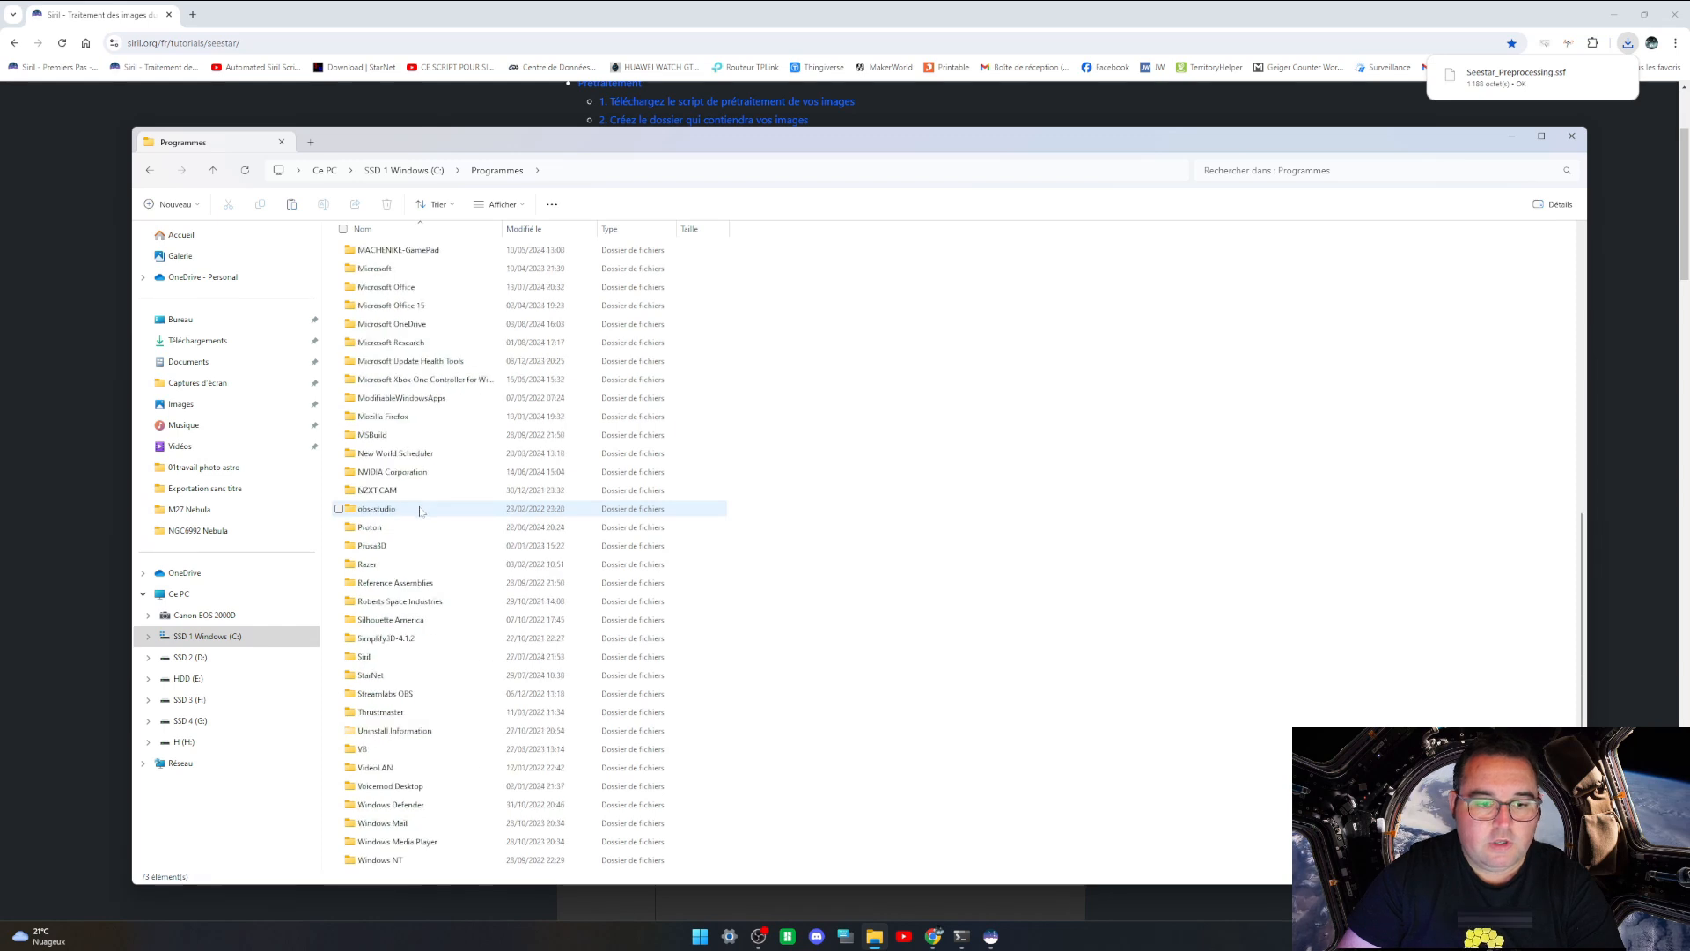
{"action": "scroll", "coordinate": [421, 510], "scroll_direction": "down", "scroll_amount": 2}
{"action": "double_click", "coordinate": [378, 547]}
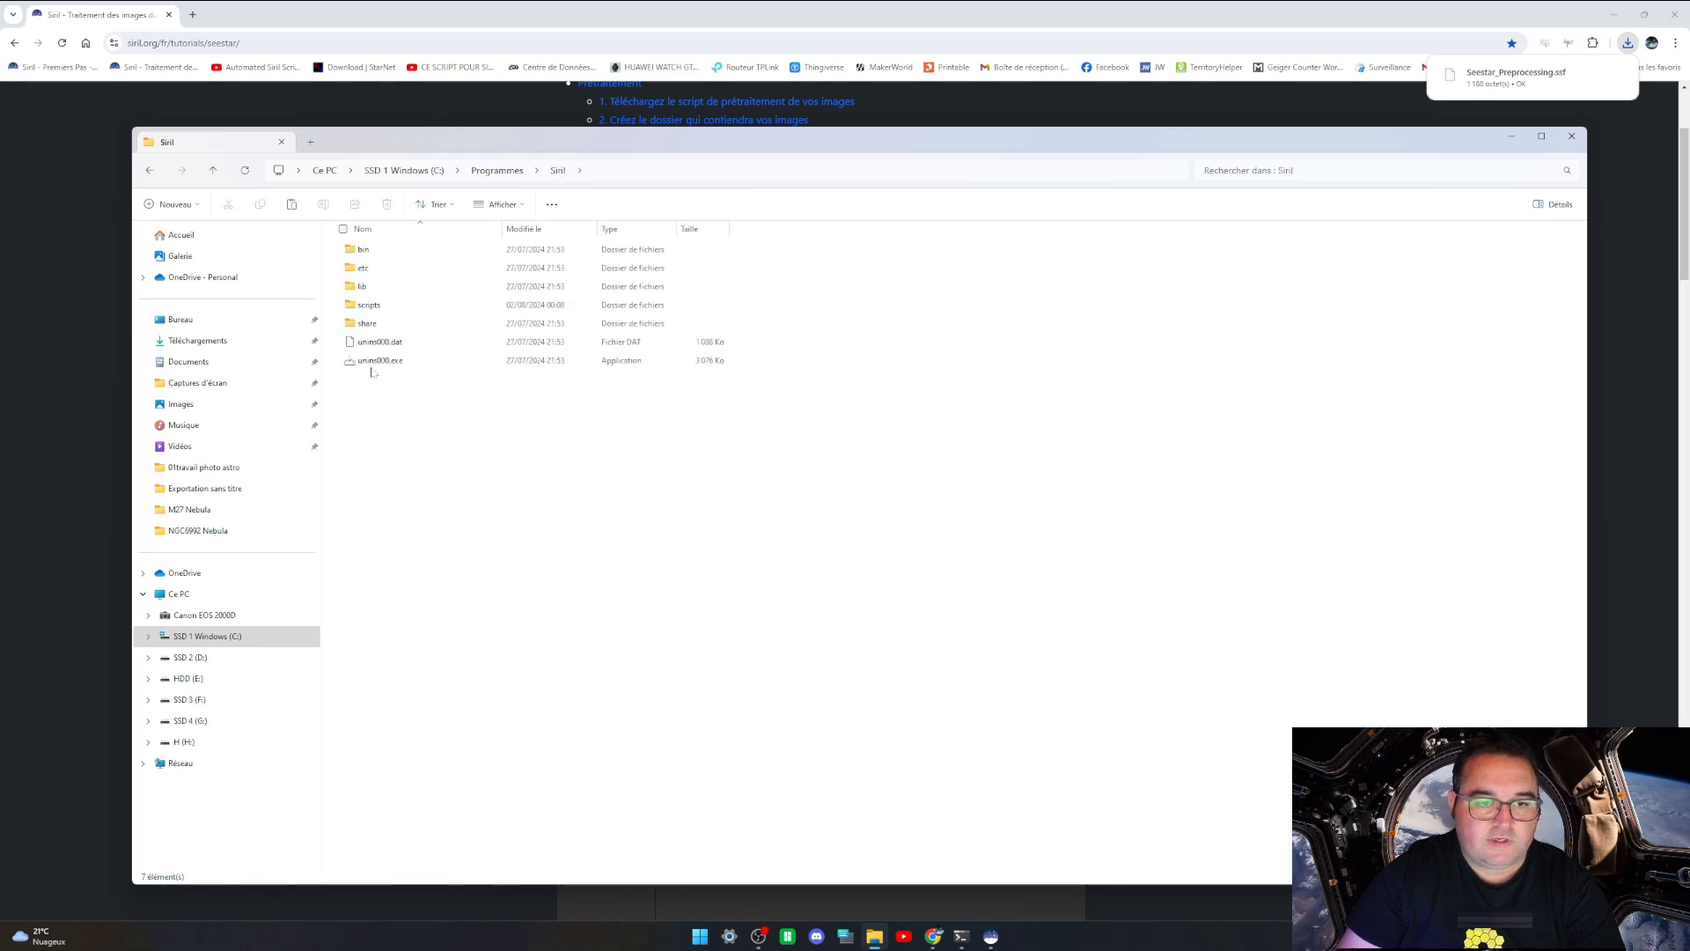
{"action": "double_click", "coordinate": [383, 308]}
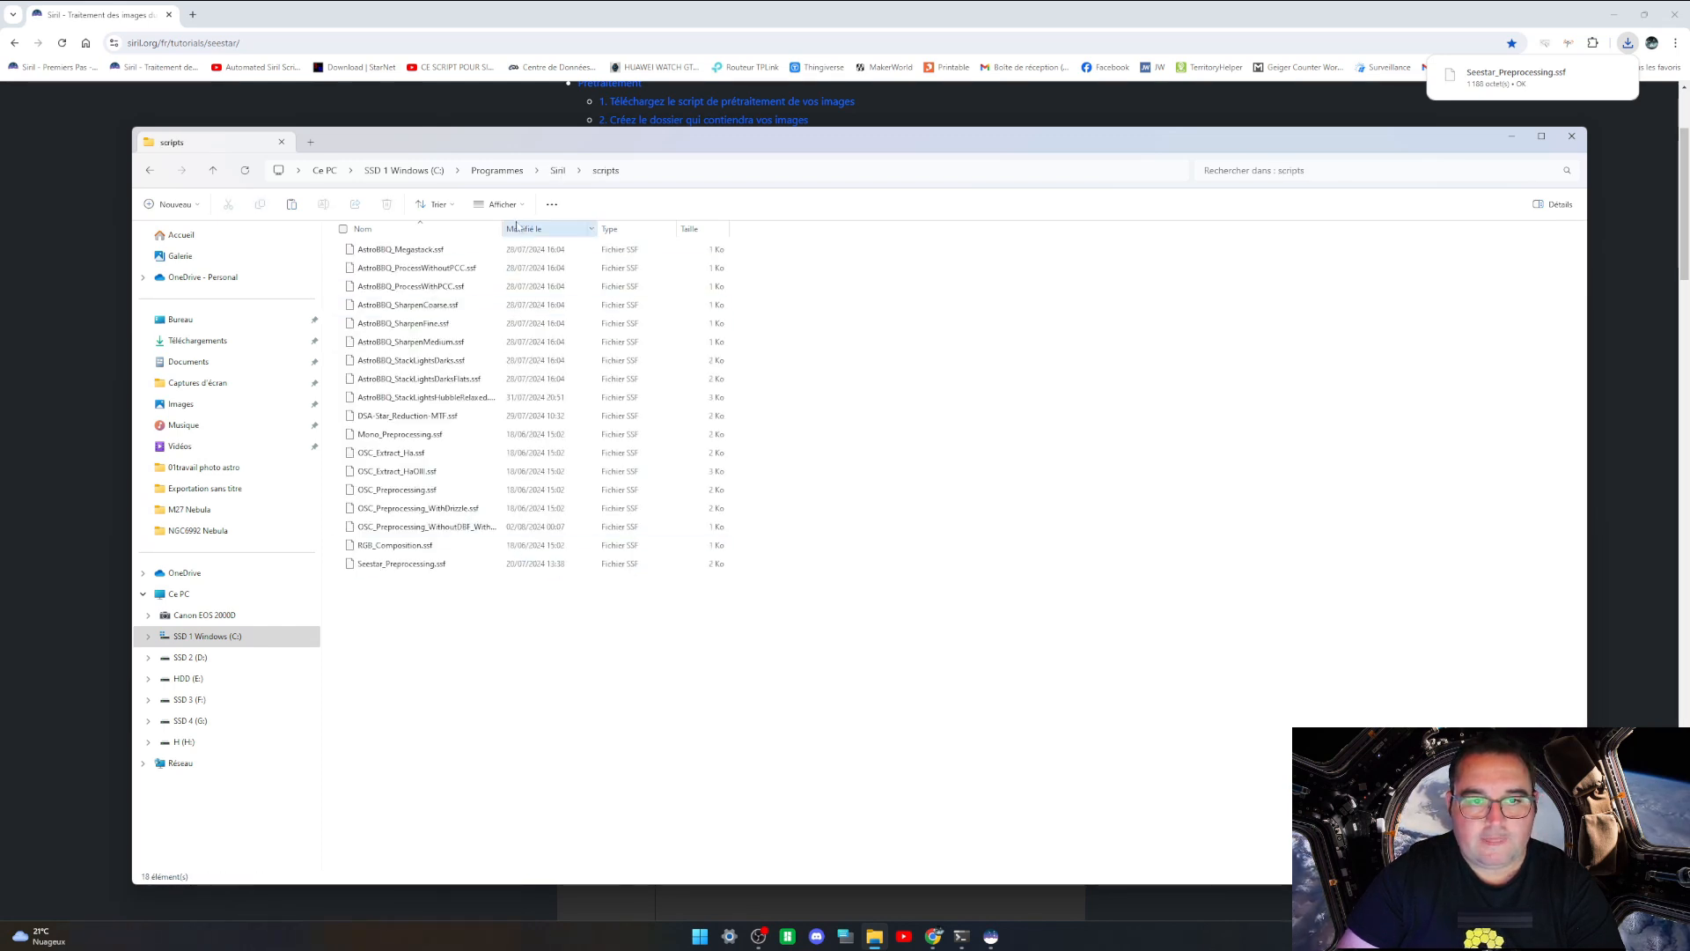
Step: Widen the name column and paste Seestar_Preprocessing.ssf into the scripts folder, skipping the file that already exists
{"action": "left_click_drag", "start_coordinate": [501, 228], "coordinate": [791, 228]}
{"action": "key", "text": "ctrl+v"}
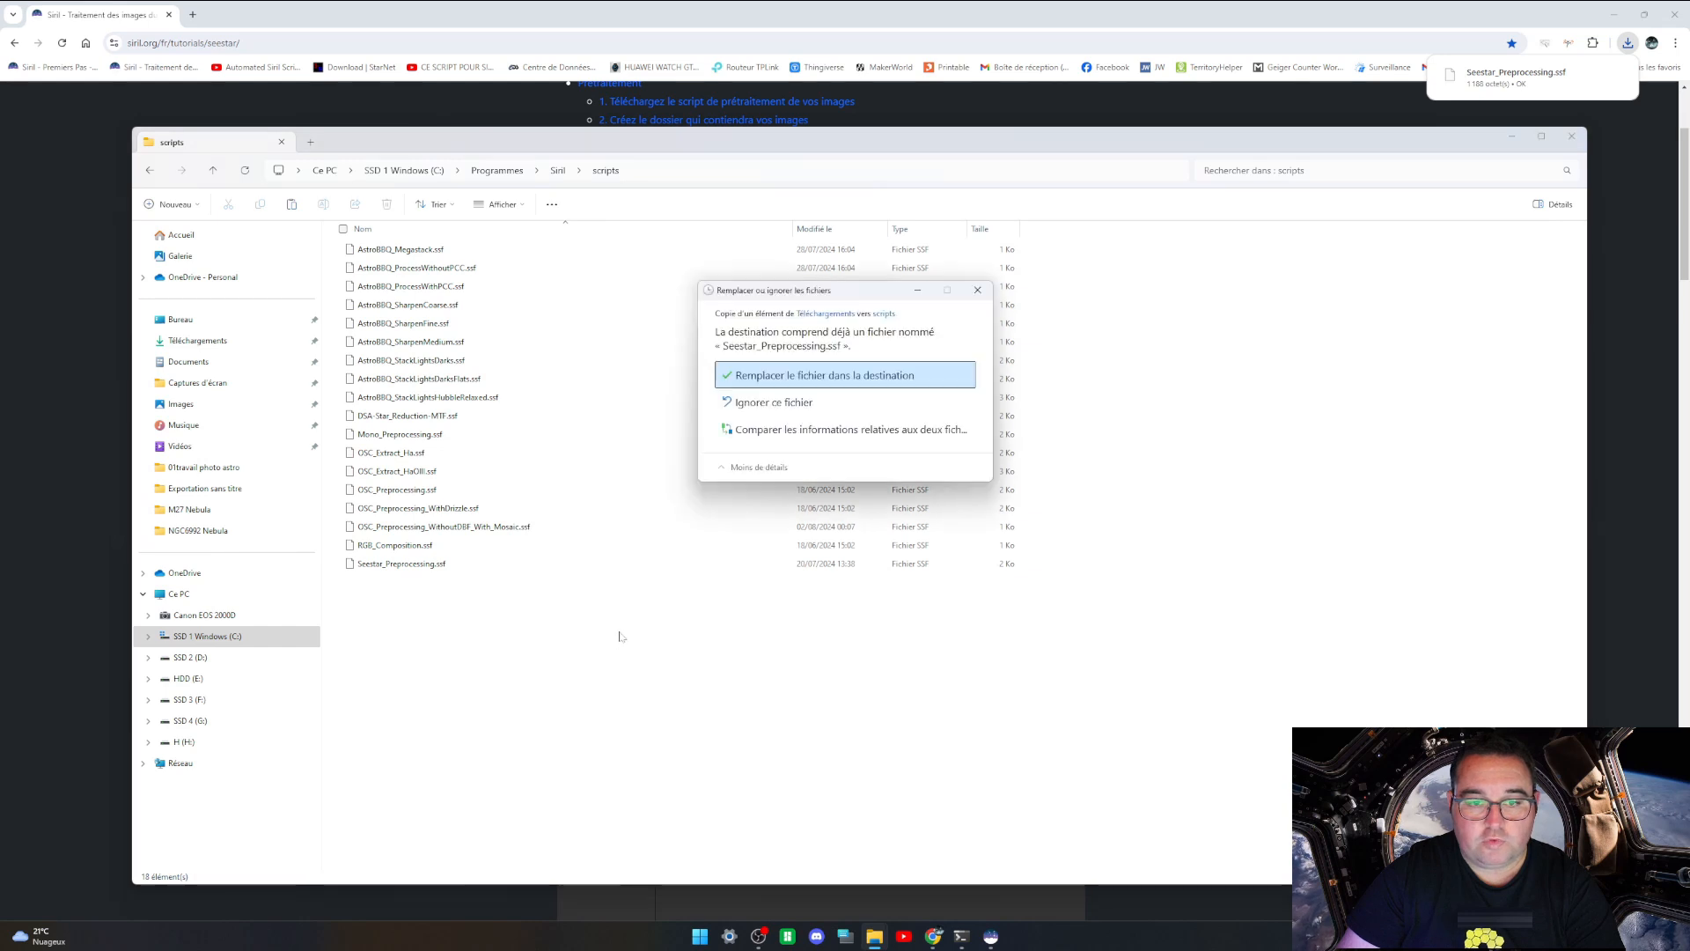
{"action": "left_click", "coordinate": [783, 403]}
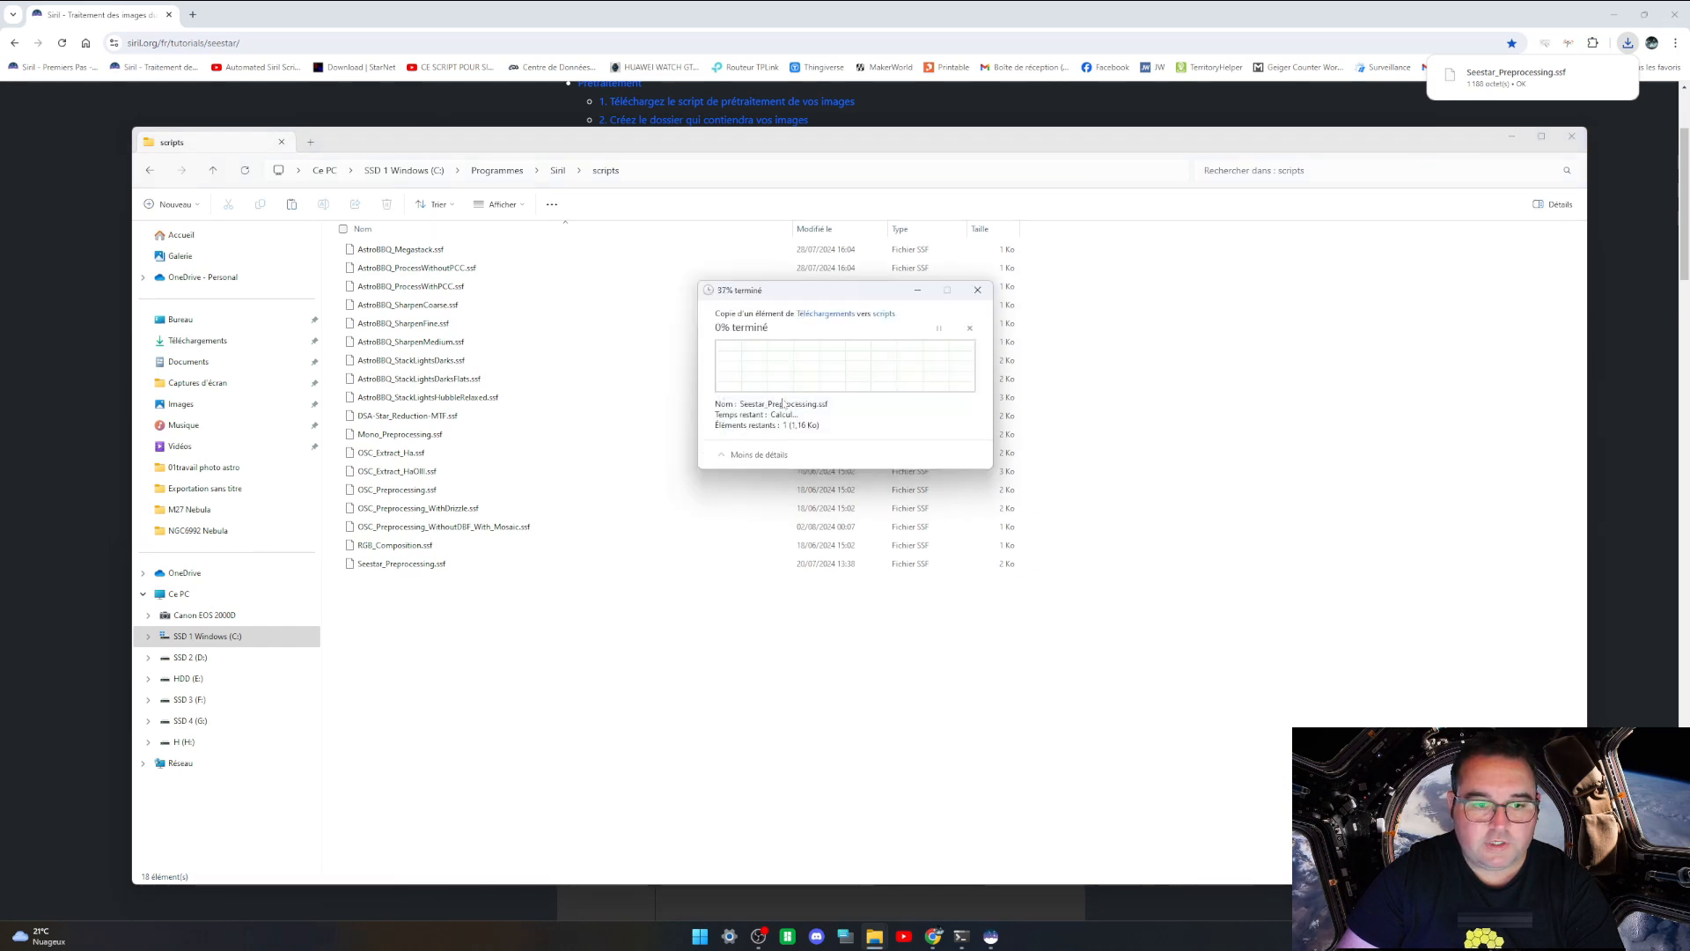
Step: Check the Seestar_Preprocessing.ssf entry in the scripts folder, and close File Explorer and Chrome to return to Siril
{"action": "left_click", "coordinate": [404, 565]}
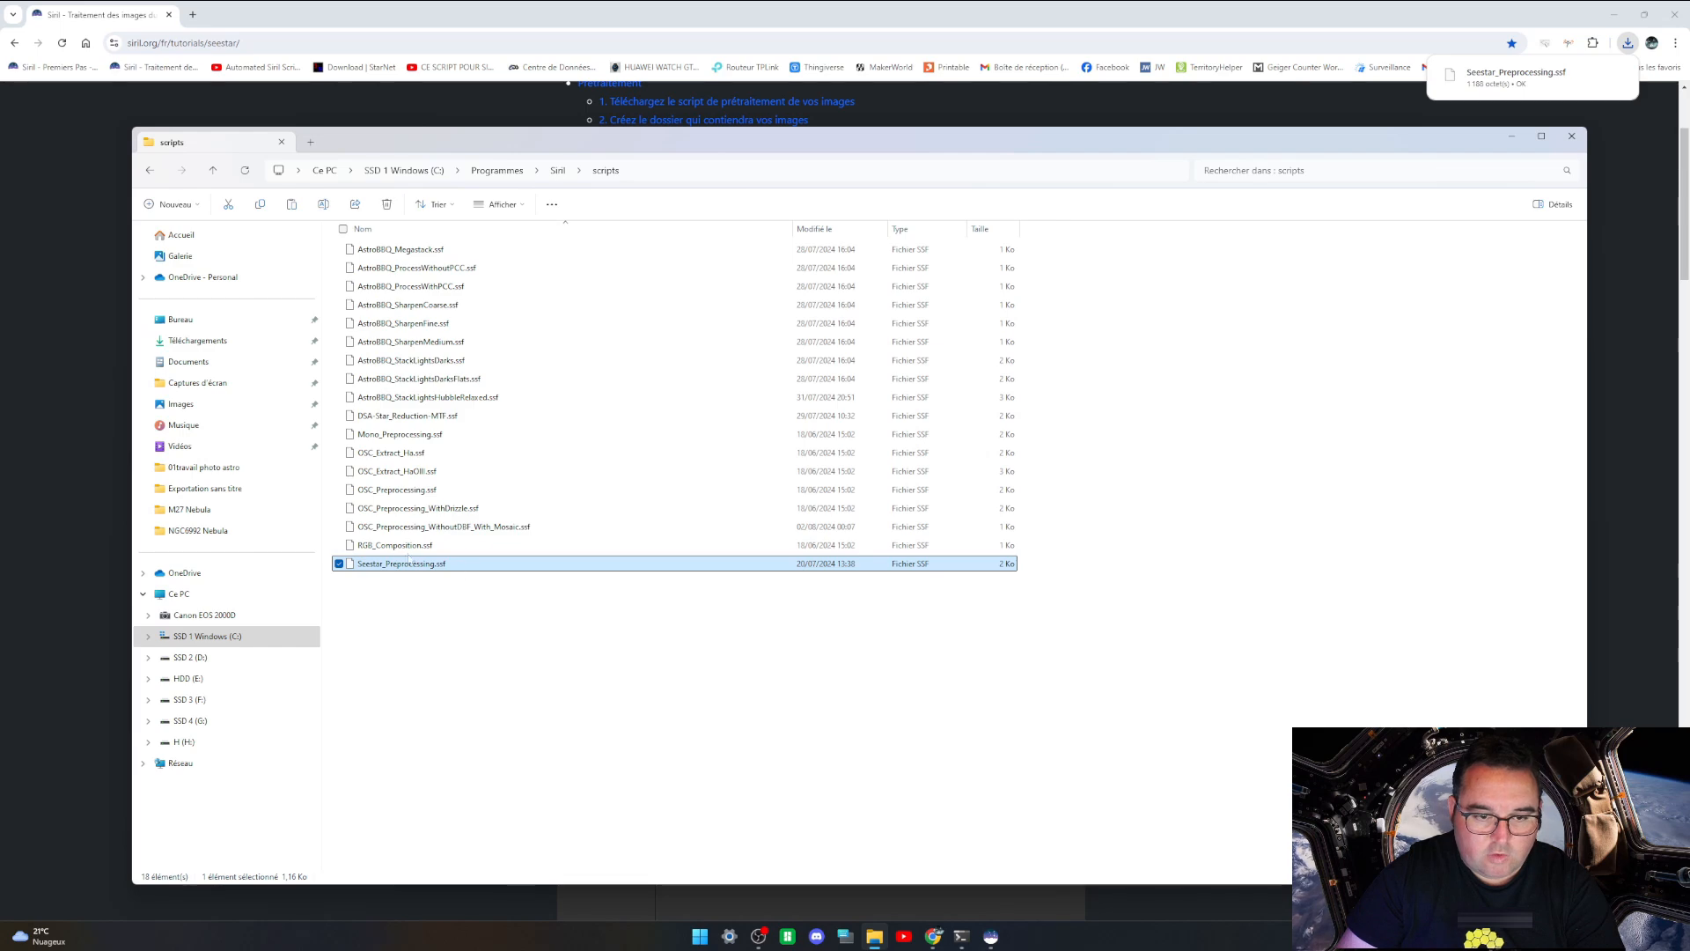
{"action": "left_click", "coordinate": [390, 602]}
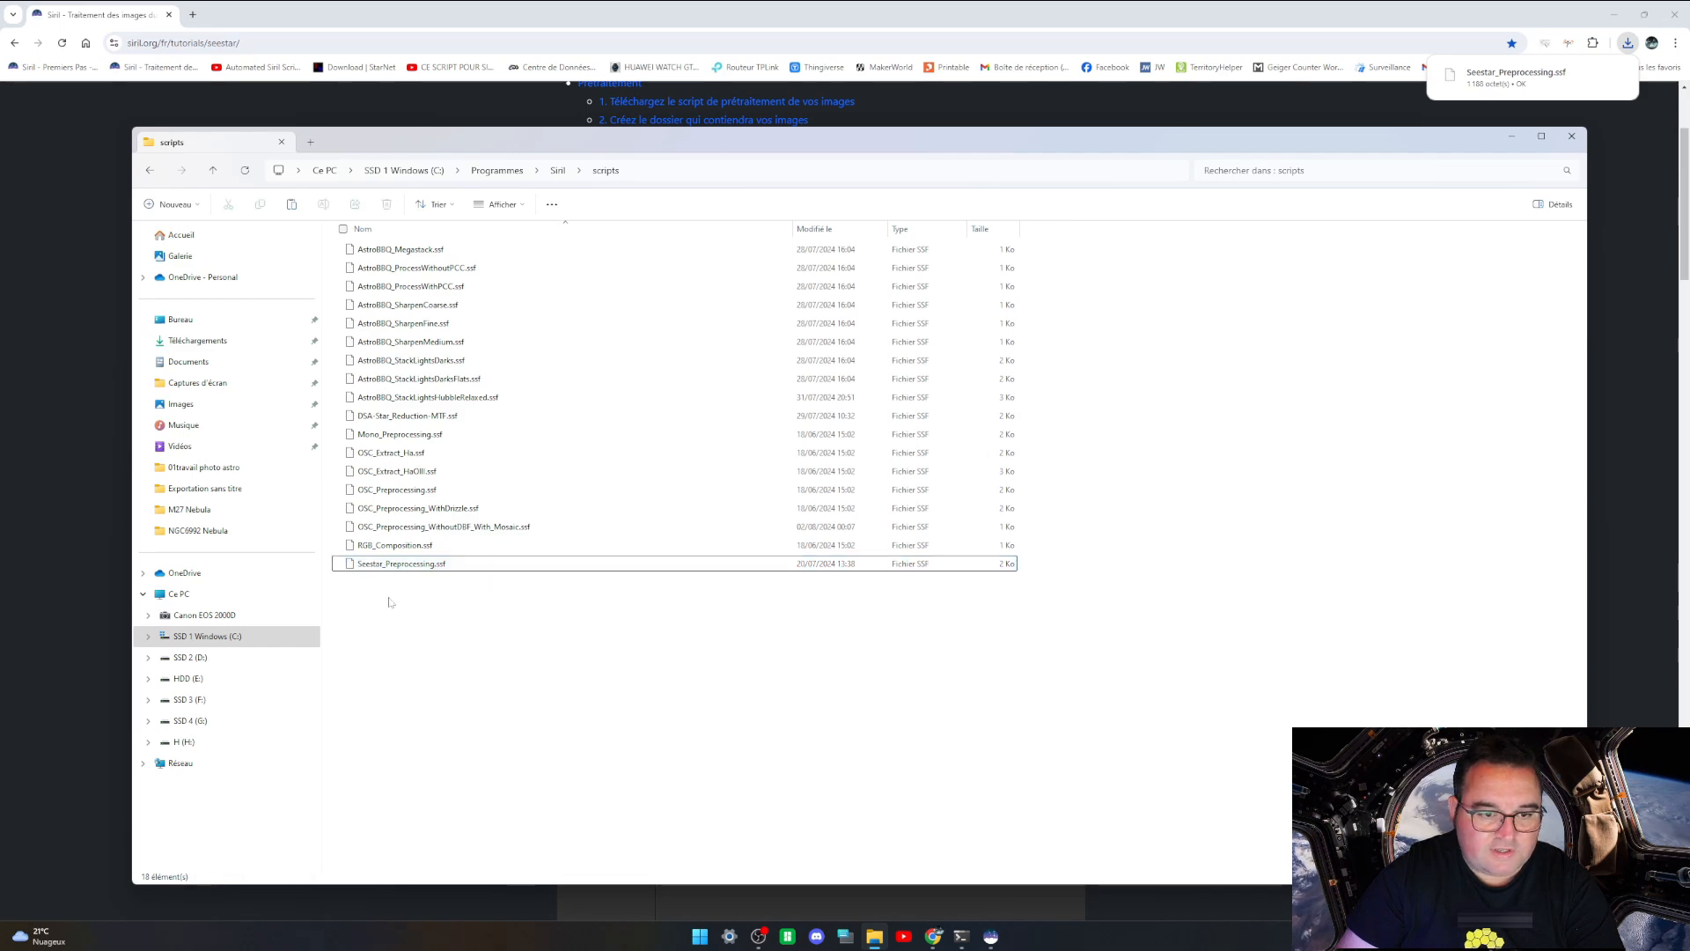
{"action": "left_click", "coordinate": [1571, 136]}
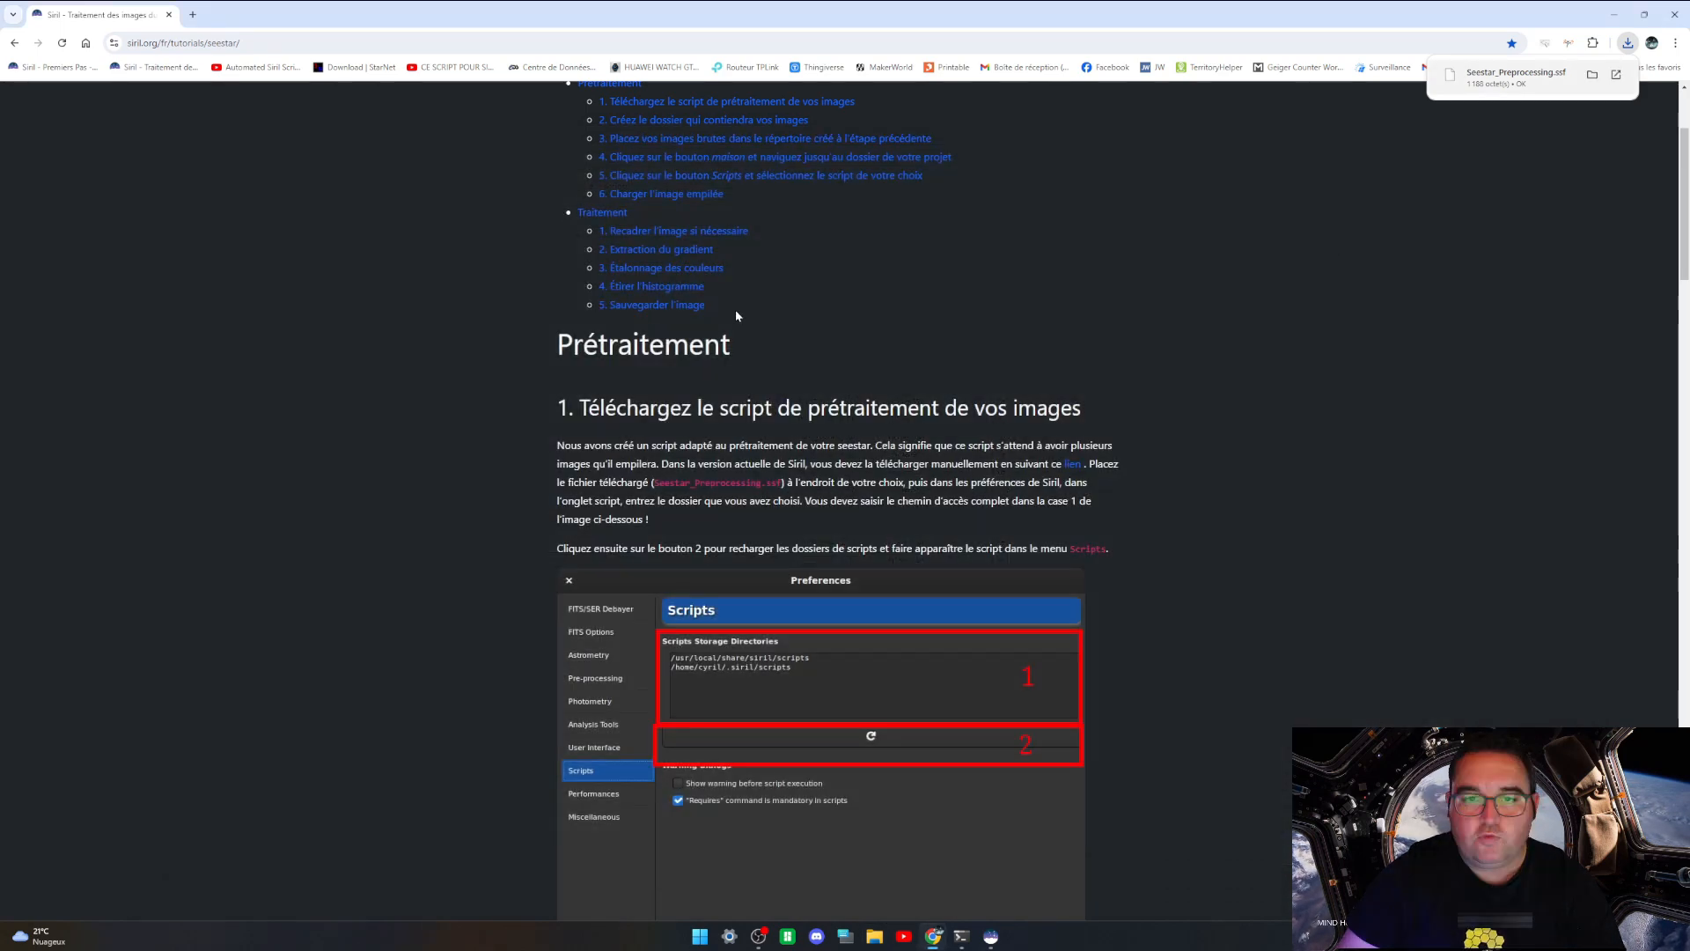
{"action": "left_click", "coordinate": [1677, 14]}
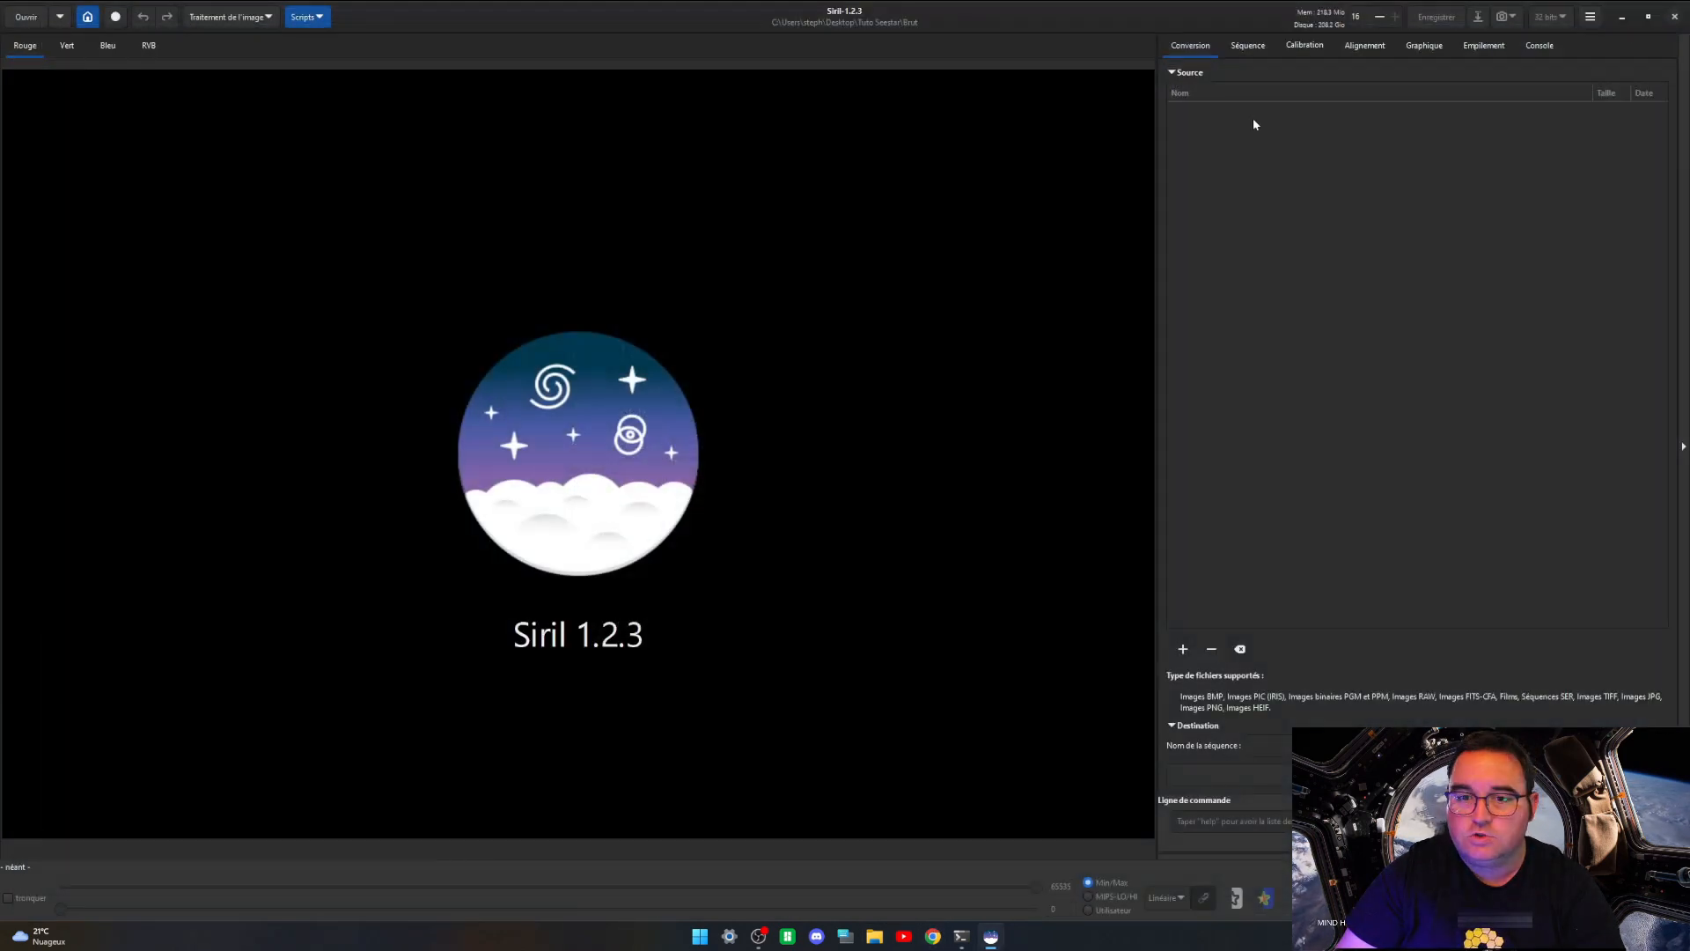
Step: Check the available scripts and refresh the script directories in Siril's Scripts preferences
{"action": "left_click", "coordinate": [316, 19]}
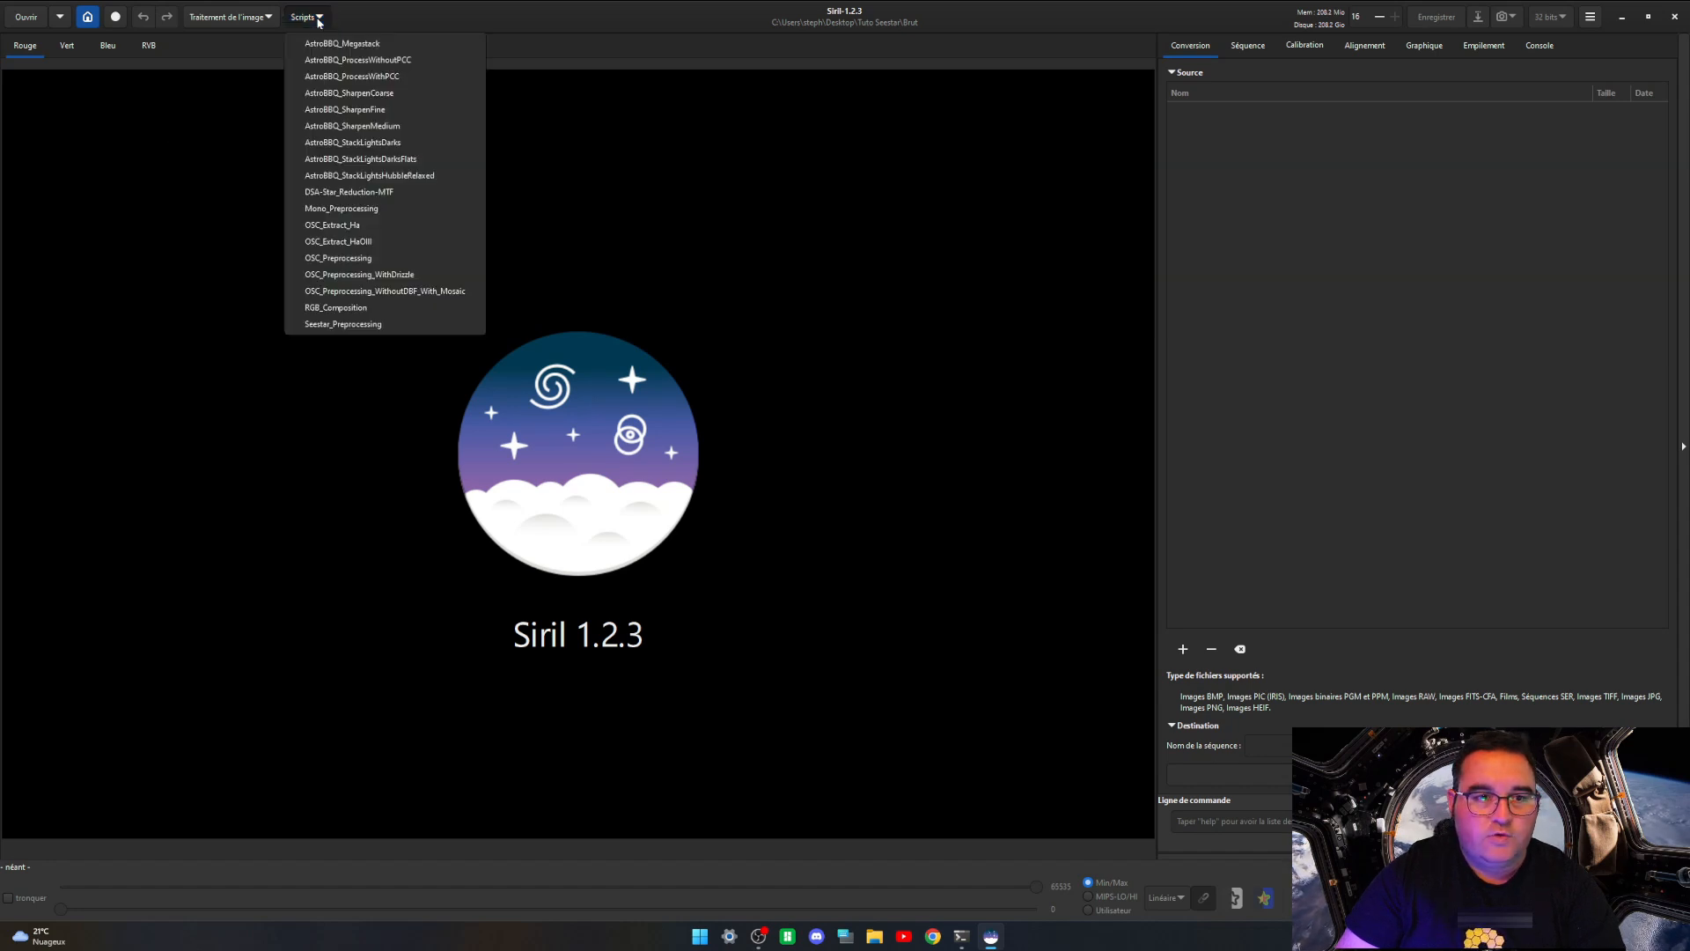
{"action": "left_click", "coordinate": [568, 51]}
{"action": "left_click", "coordinate": [1595, 18]}
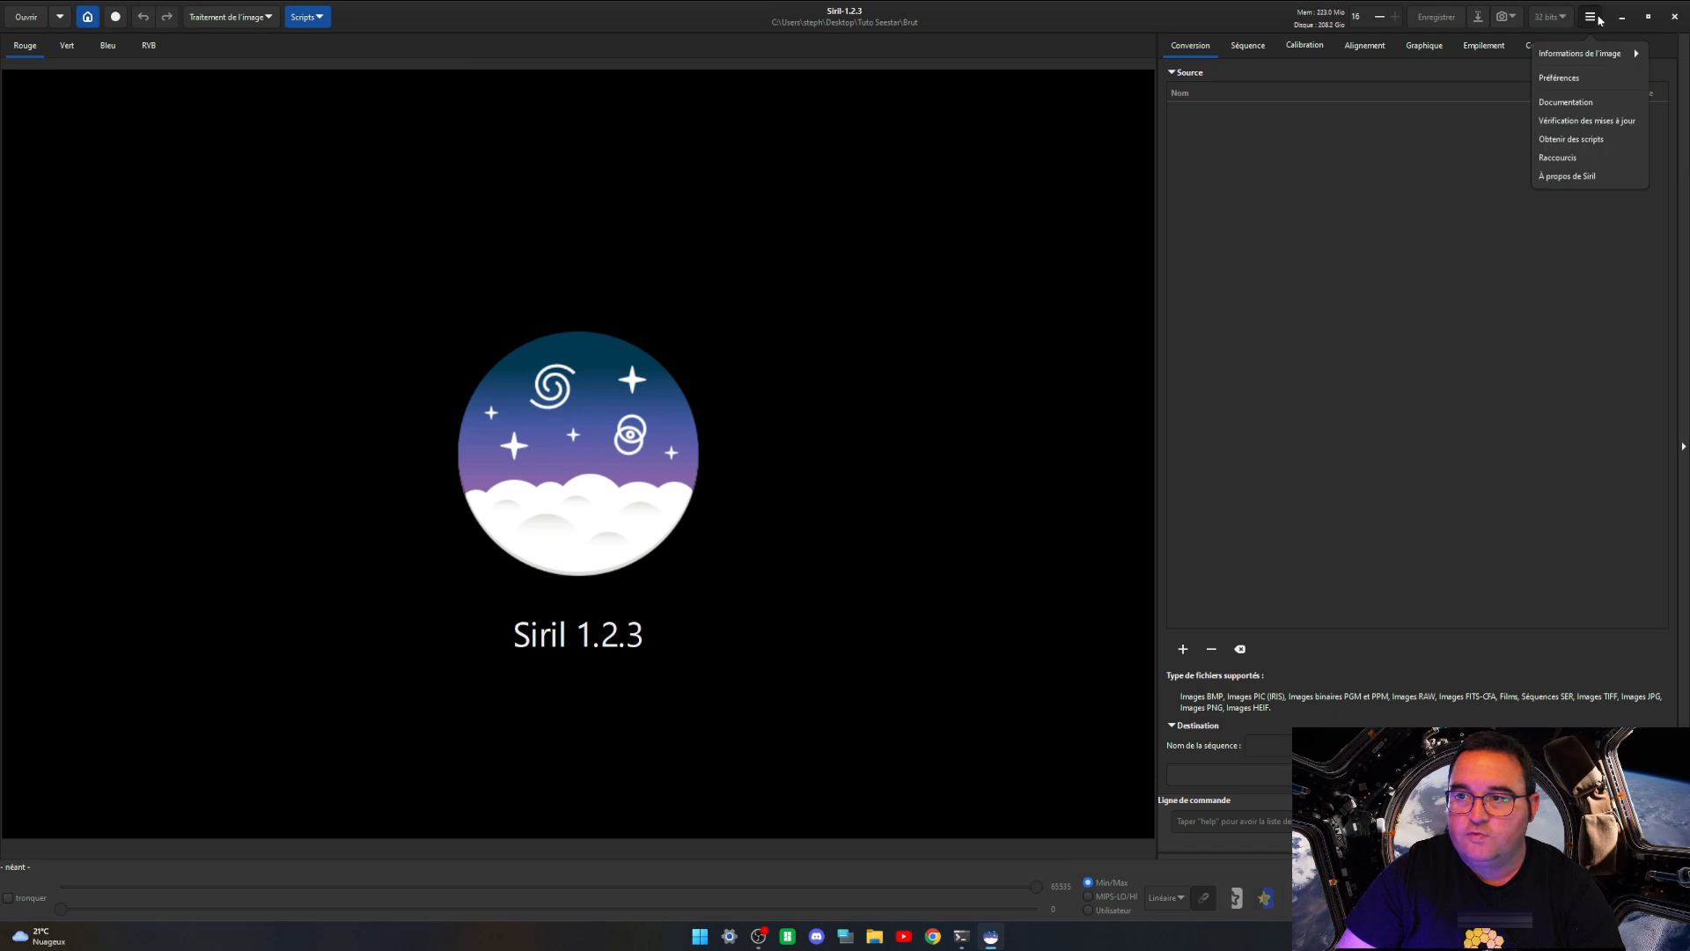
{"action": "left_click", "coordinate": [1554, 77]}
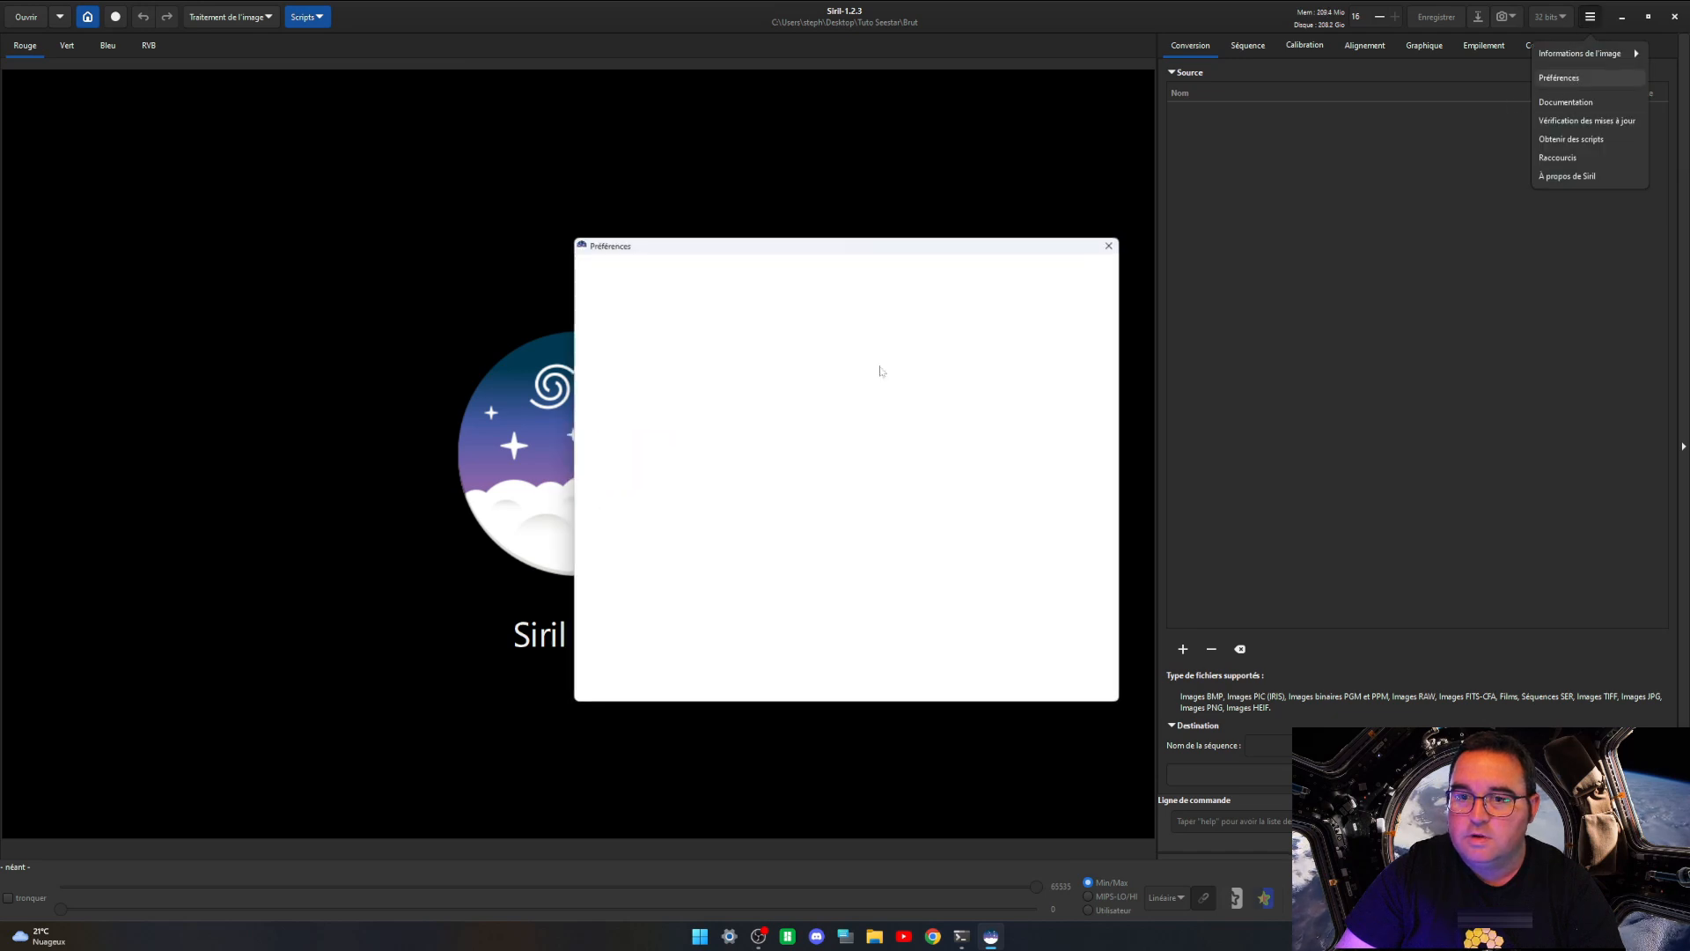
{"action": "left_click", "coordinate": [619, 446]}
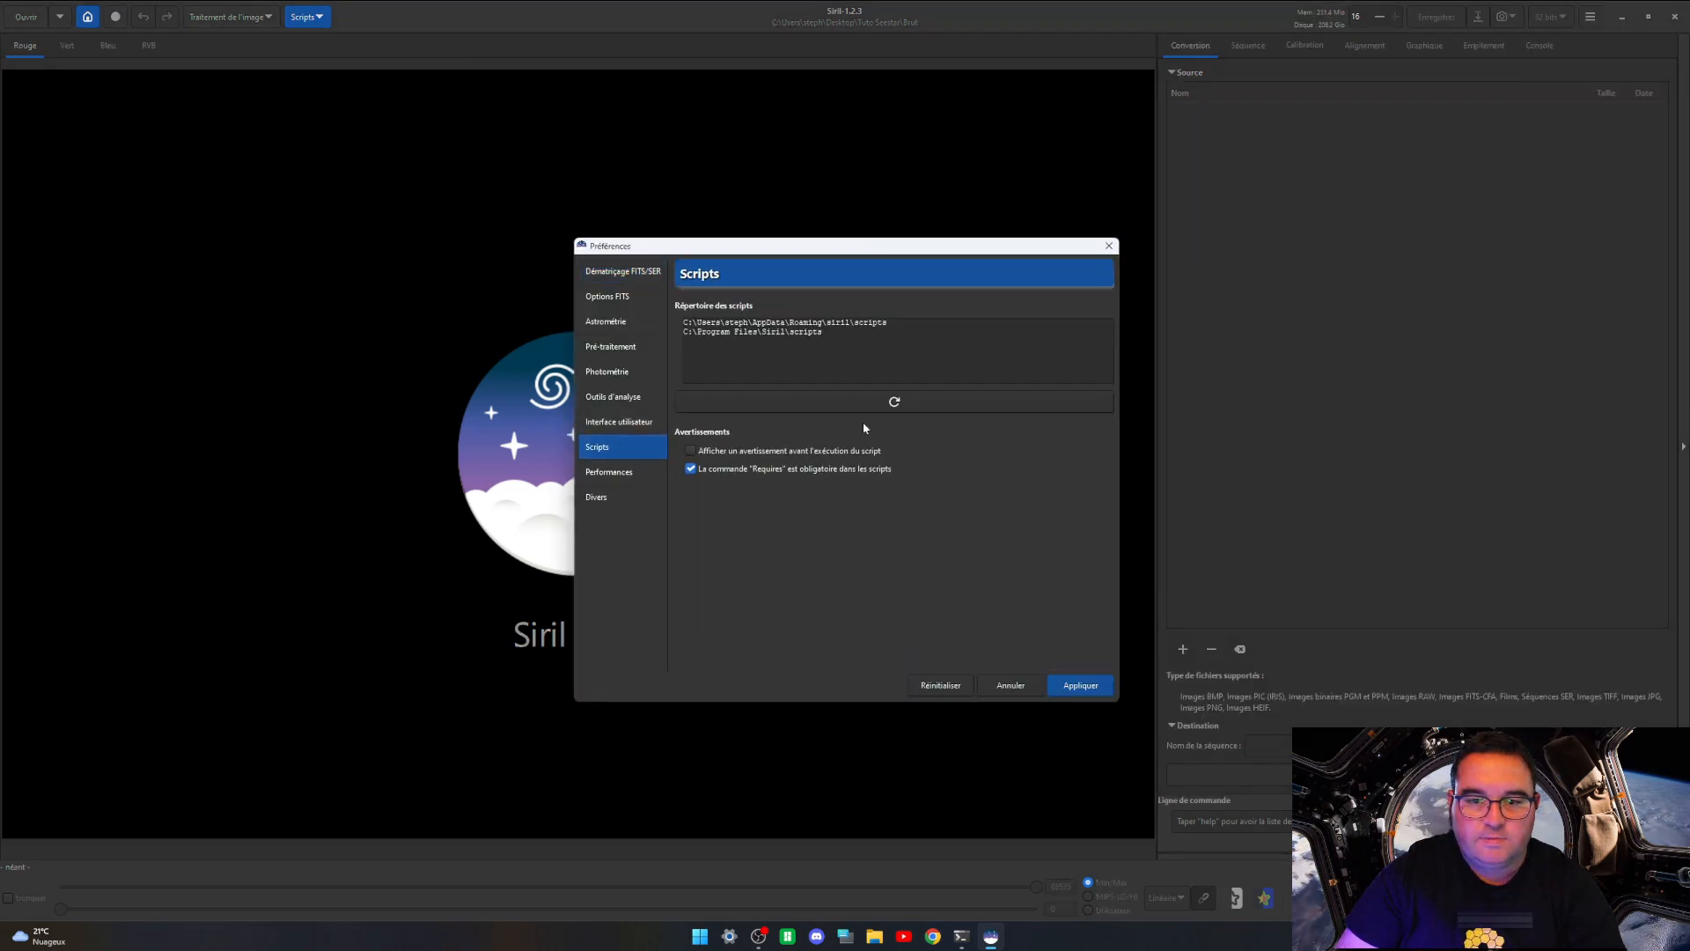
{"action": "left_click", "coordinate": [899, 404]}
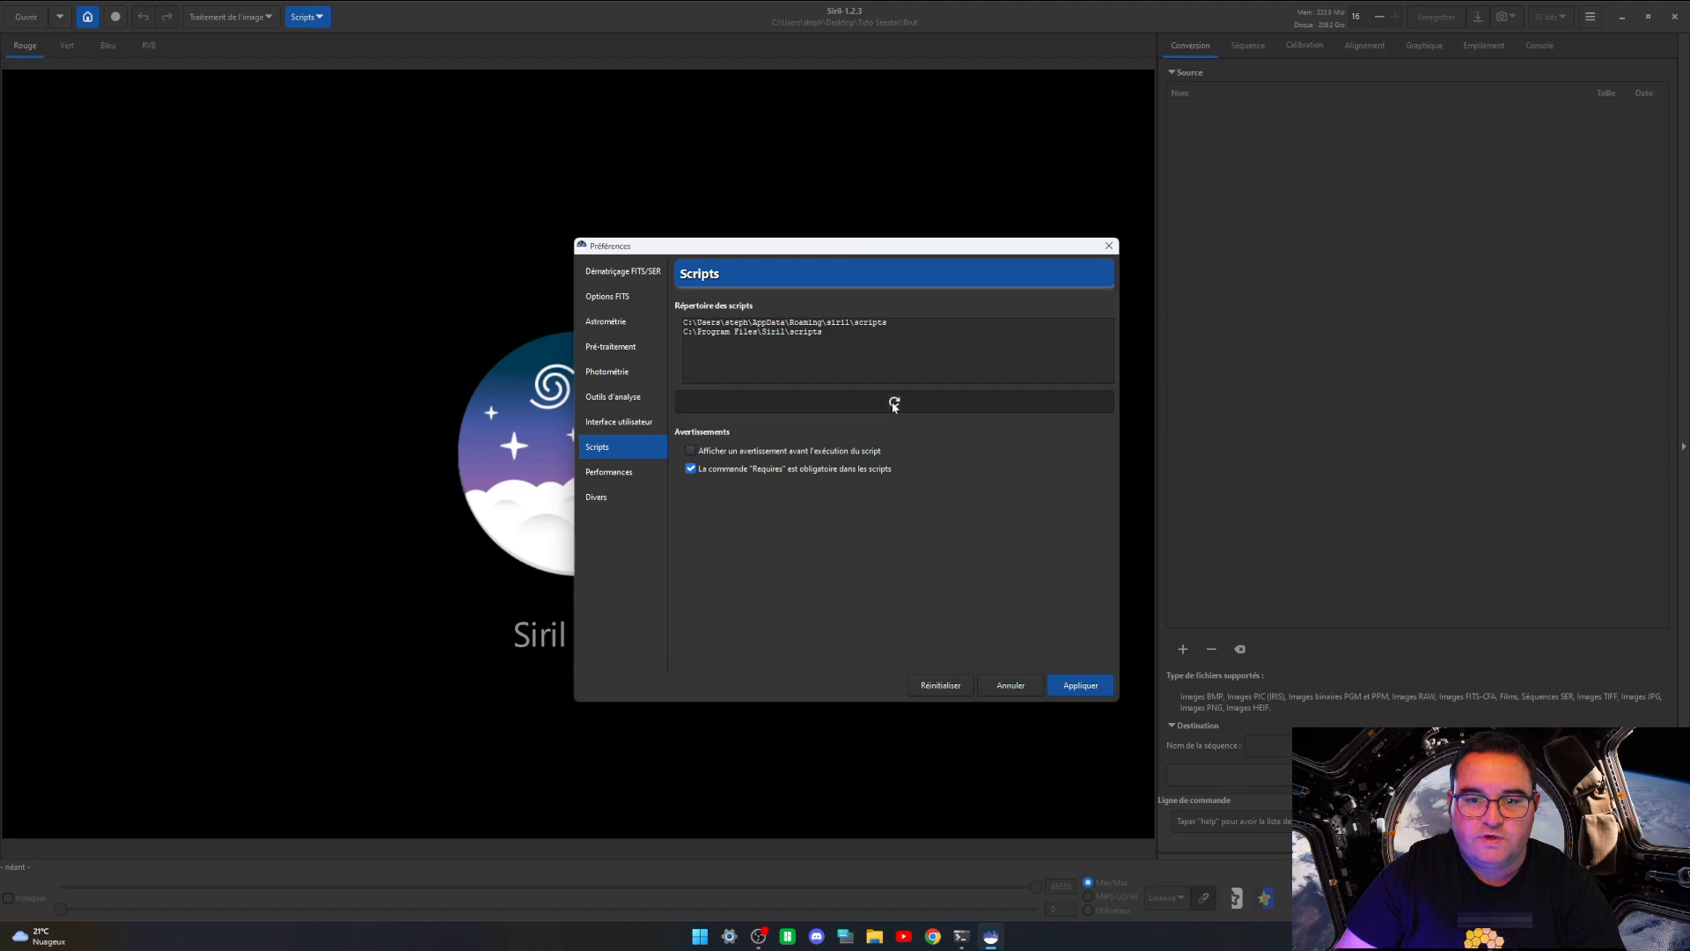
{"action": "left_click", "coordinate": [1014, 685]}
Step: Quit Siril with its closing confirmation disabled, and relaunch it to check that Seestar_Preprocessing is among the scripts
{"action": "key", "text": "ctrl+q"}
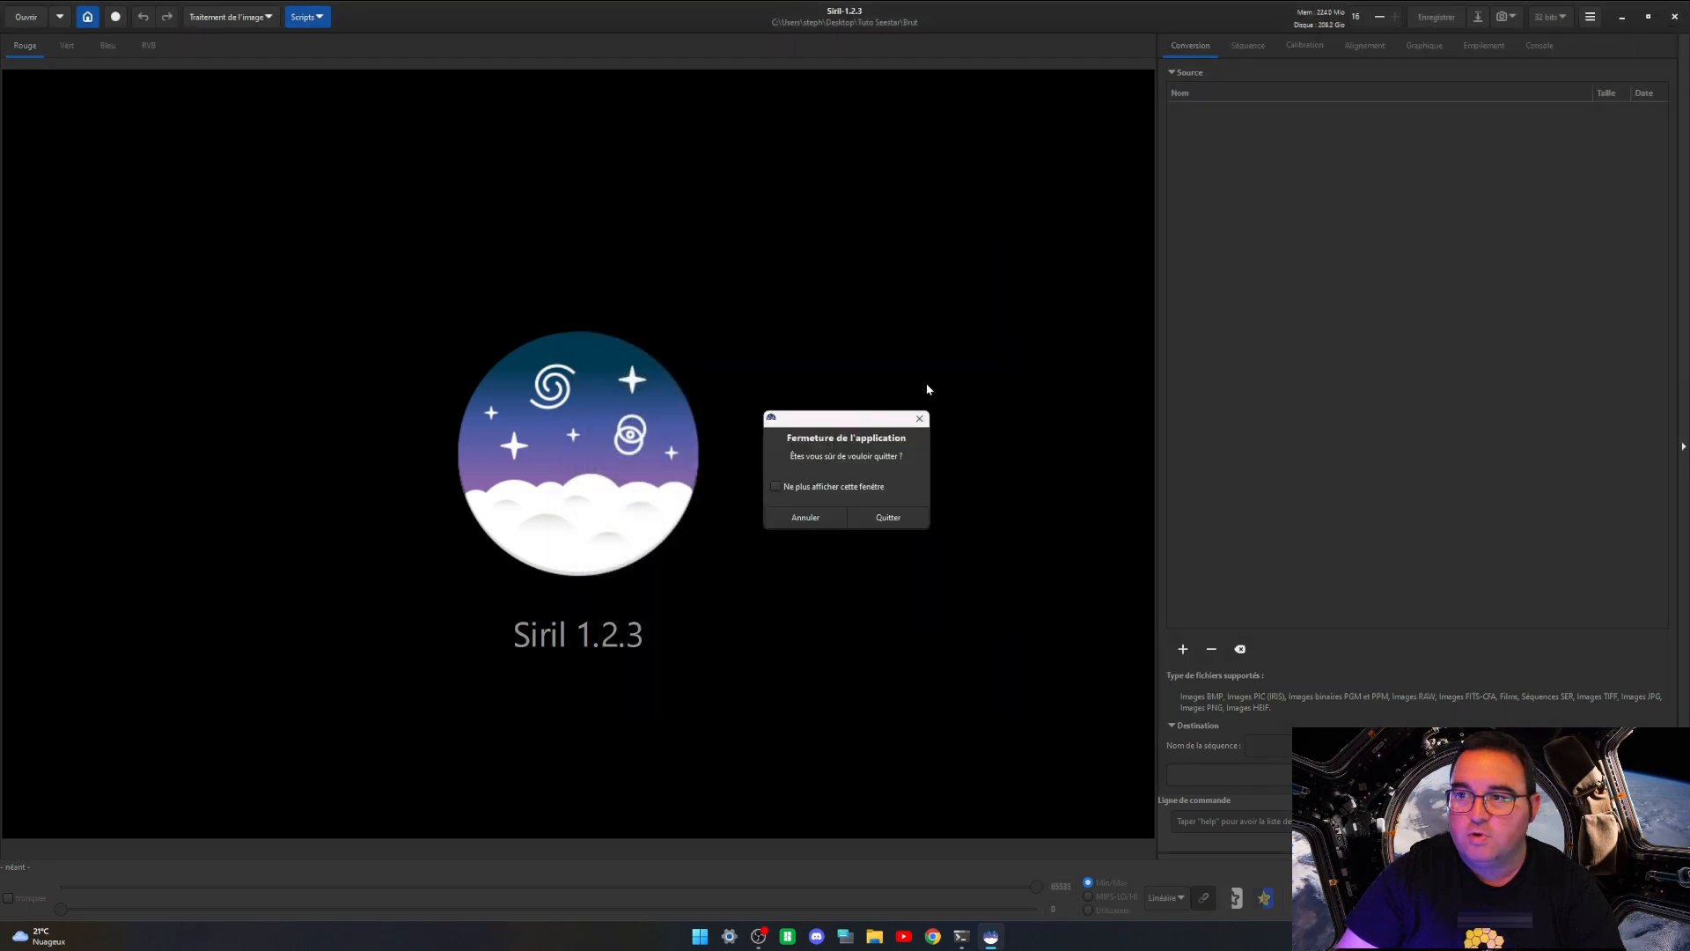
{"action": "left_click", "coordinate": [841, 490]}
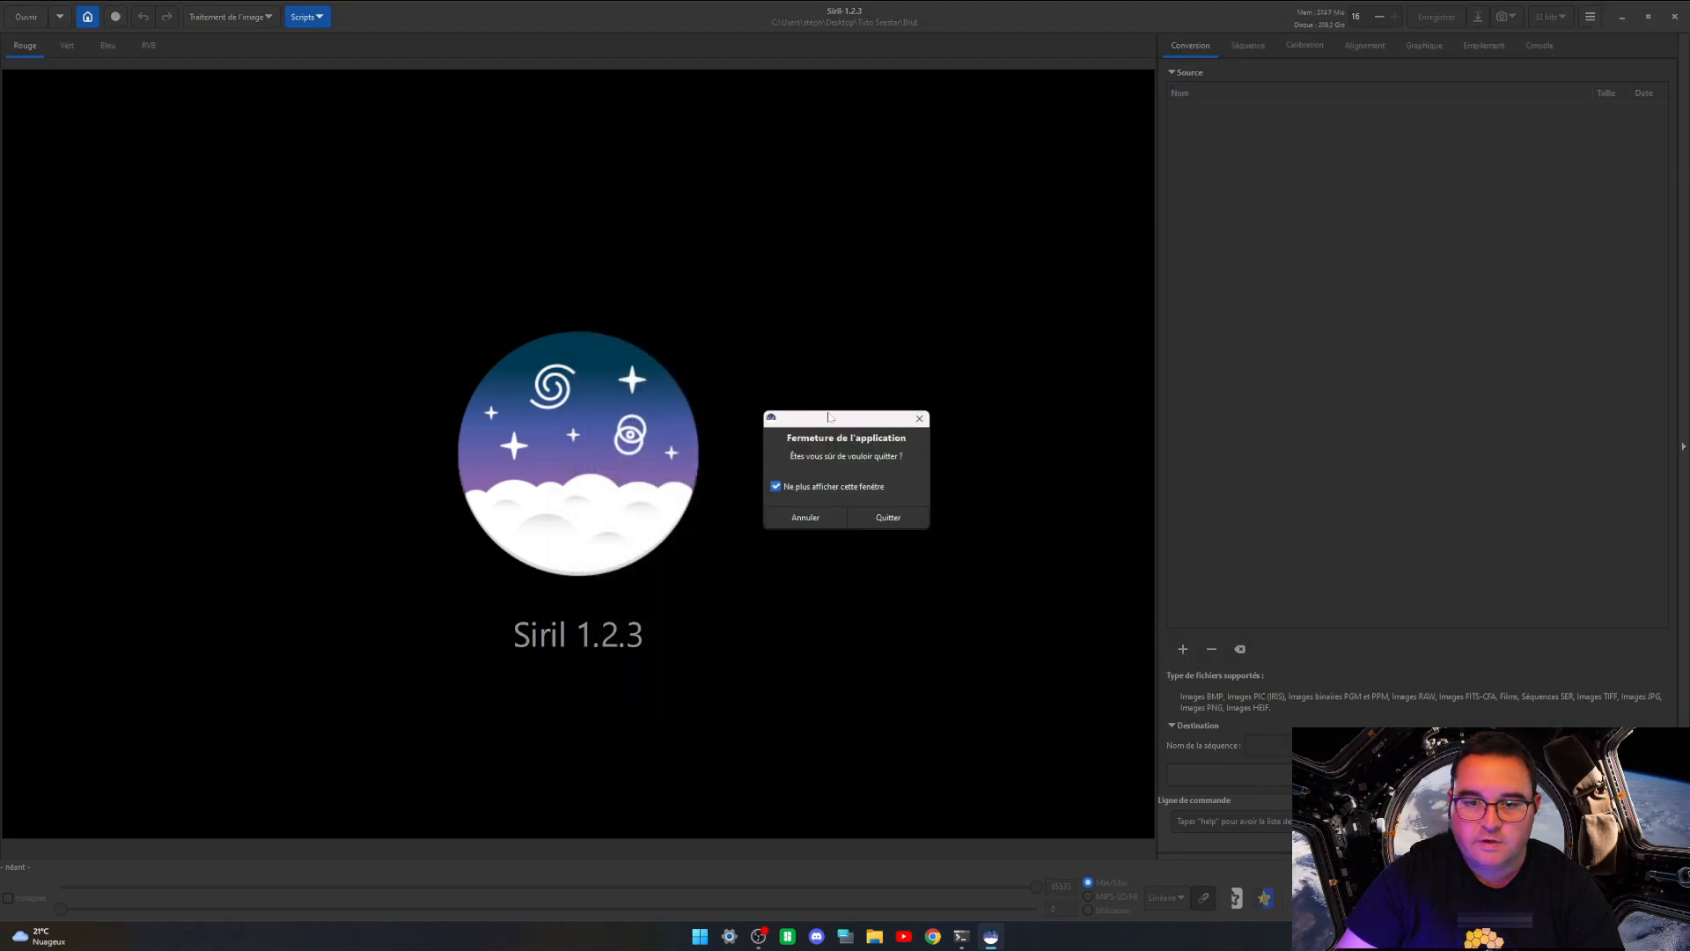
{"action": "left_click", "coordinate": [875, 519]}
{"action": "left_click", "coordinate": [727, 936]}
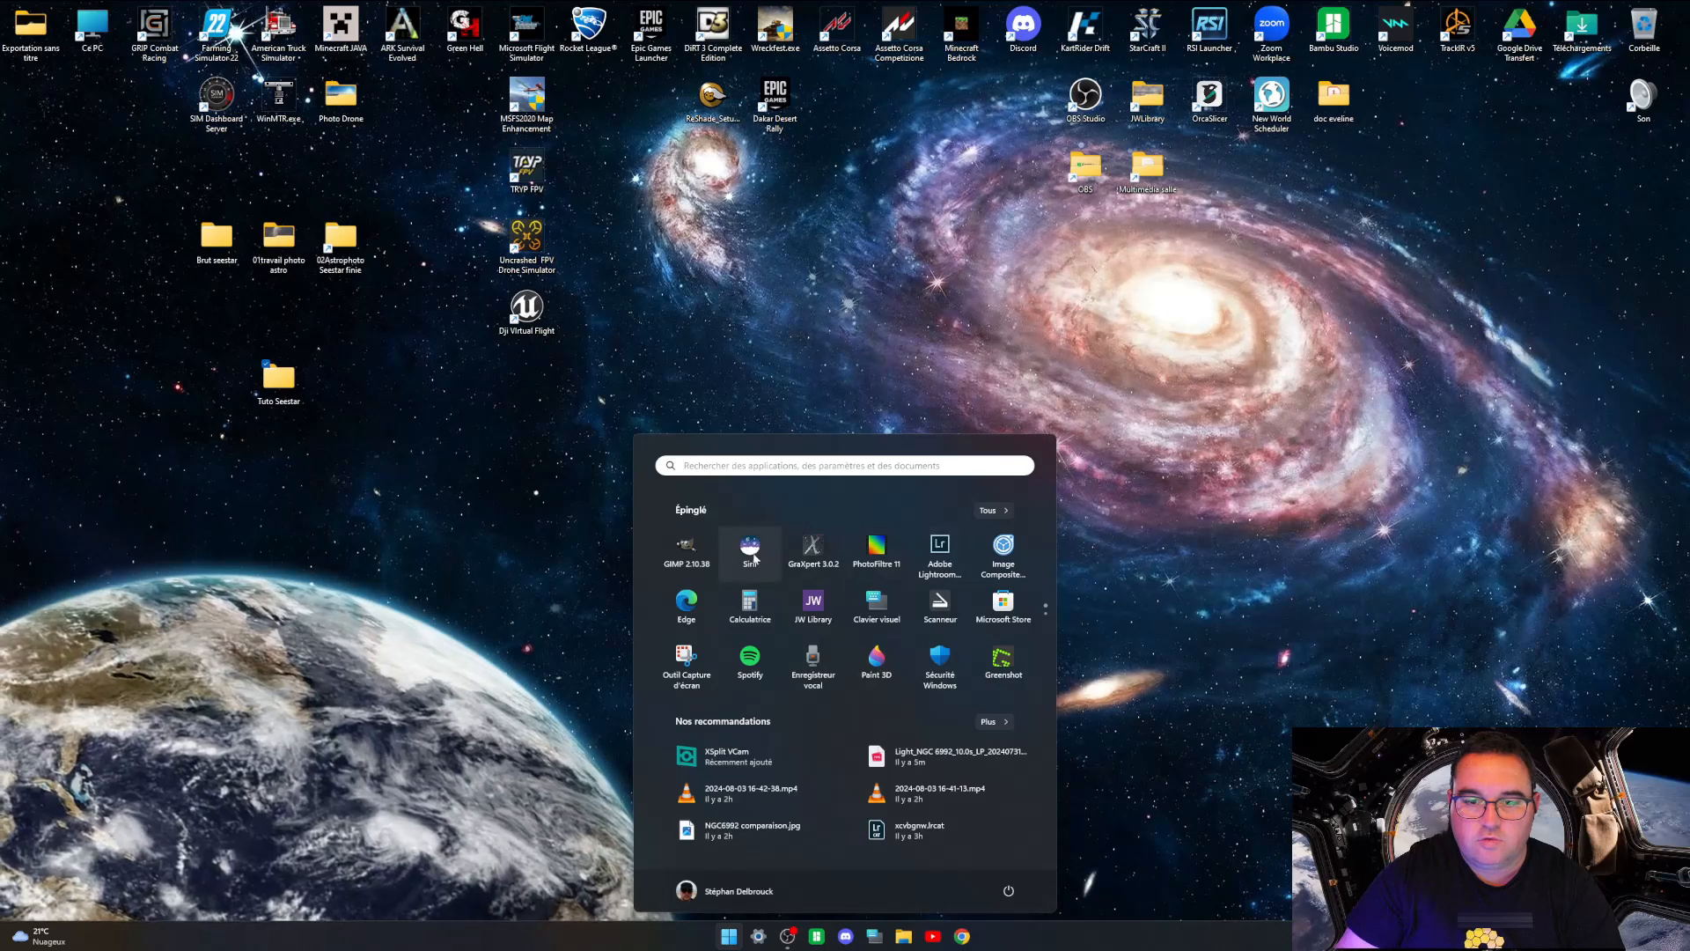
{"action": "left_click", "coordinate": [751, 552]}
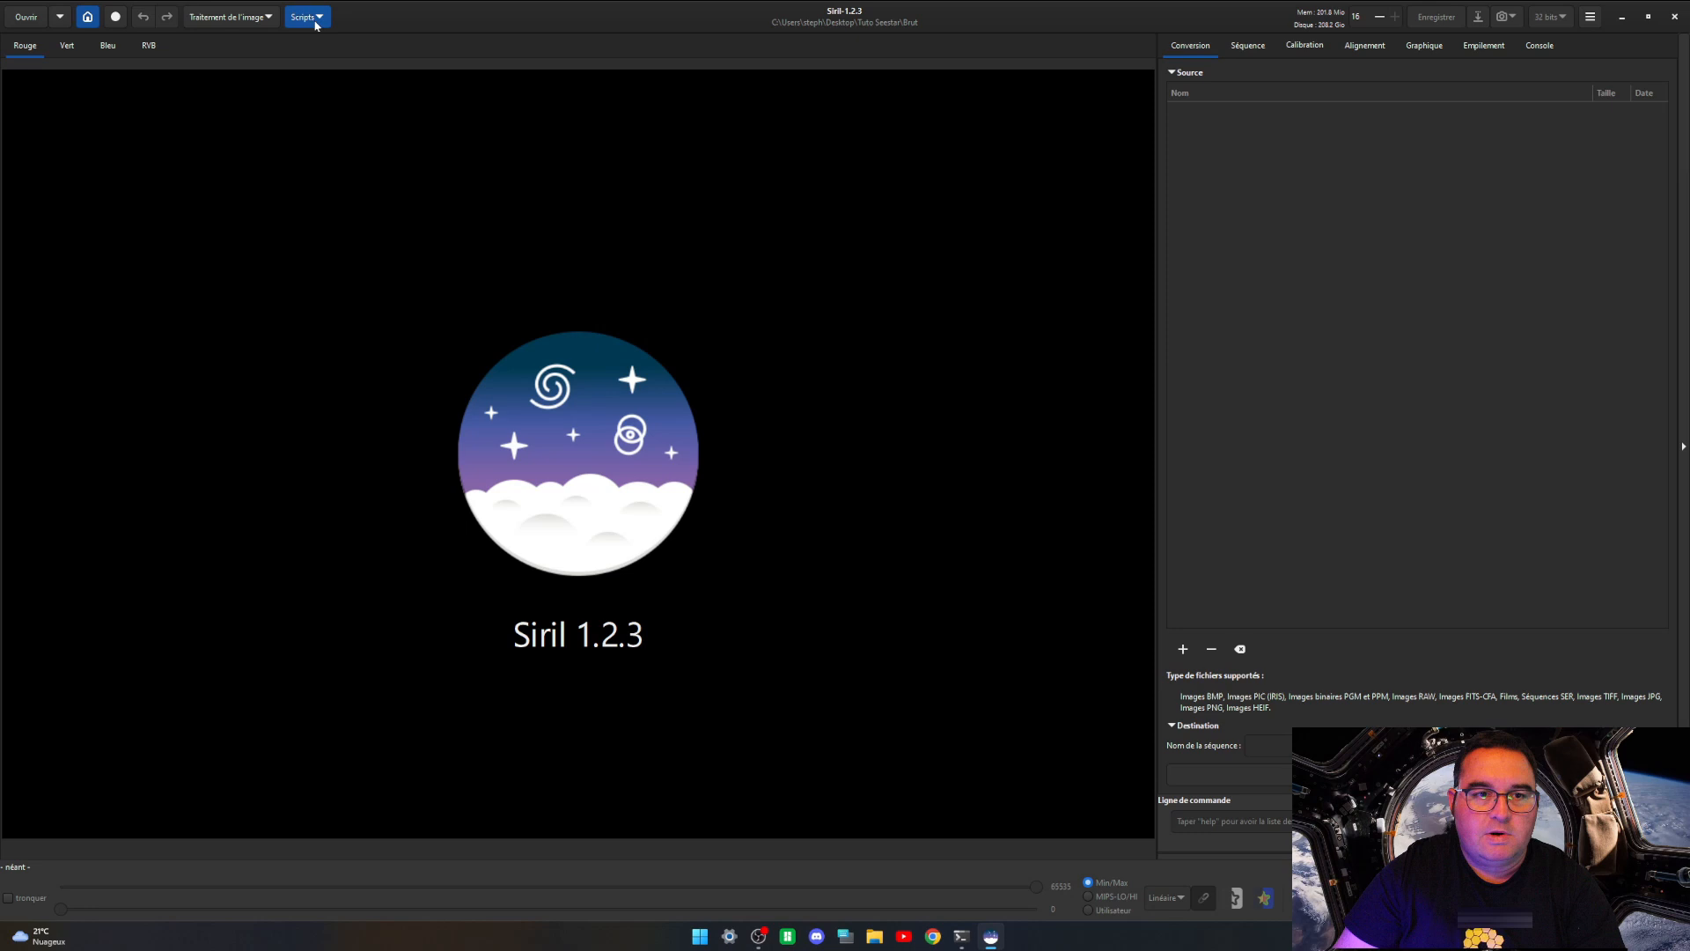
{"action": "left_click", "coordinate": [315, 21]}
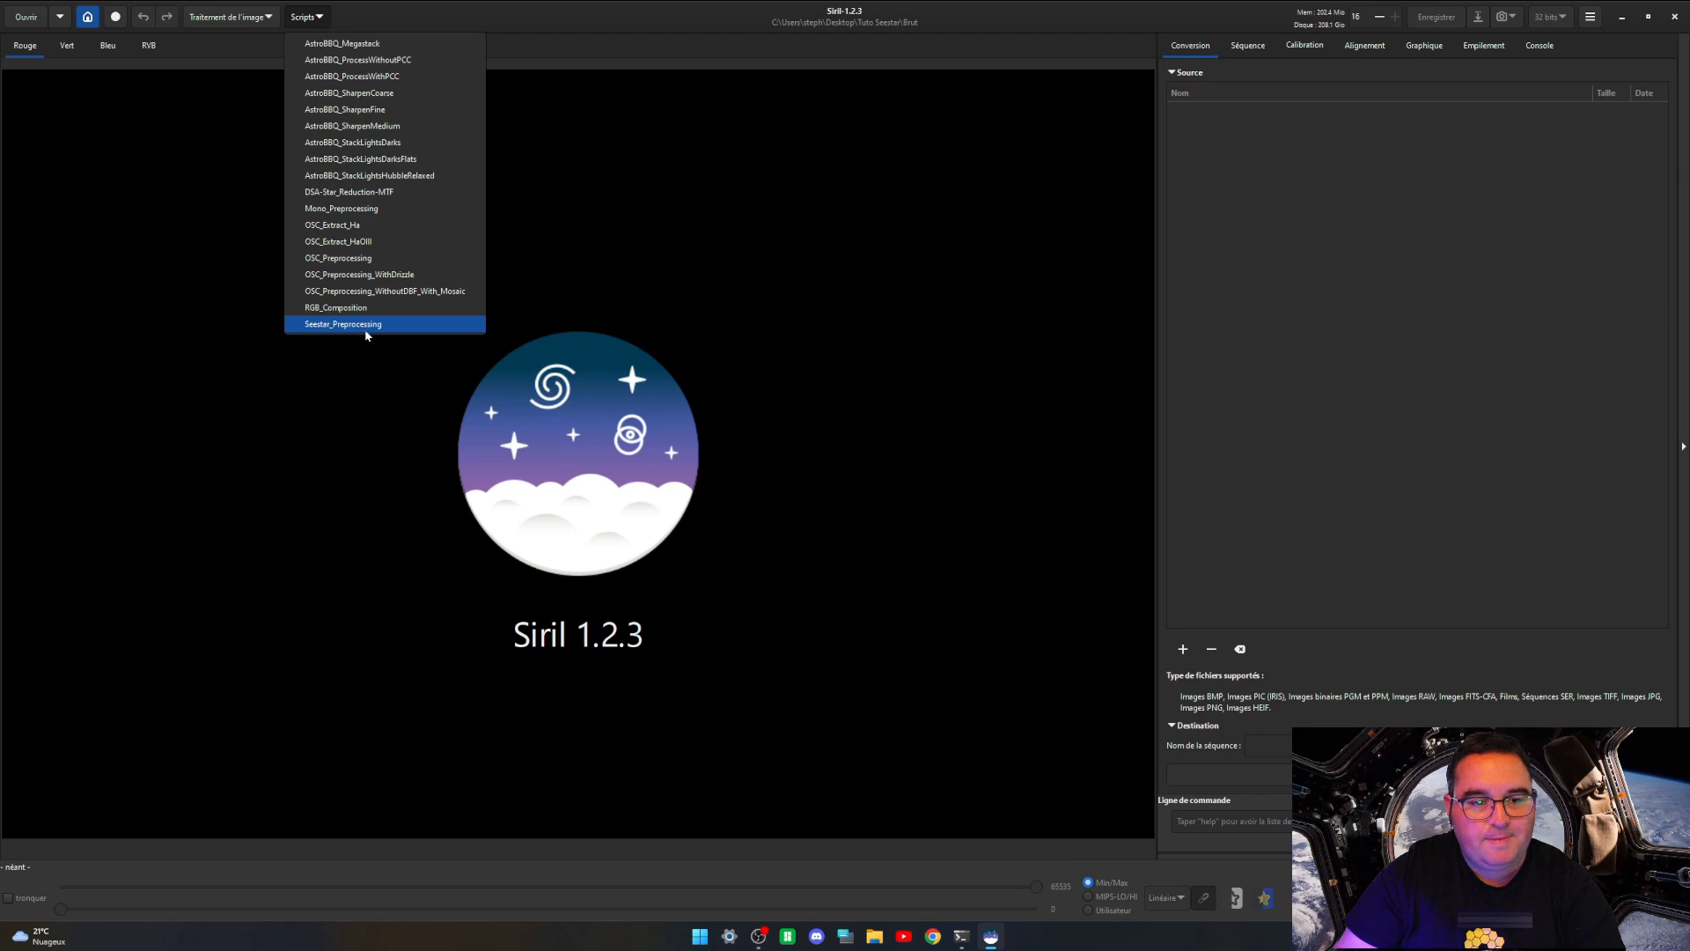
{"action": "left_click", "coordinate": [506, 55]}
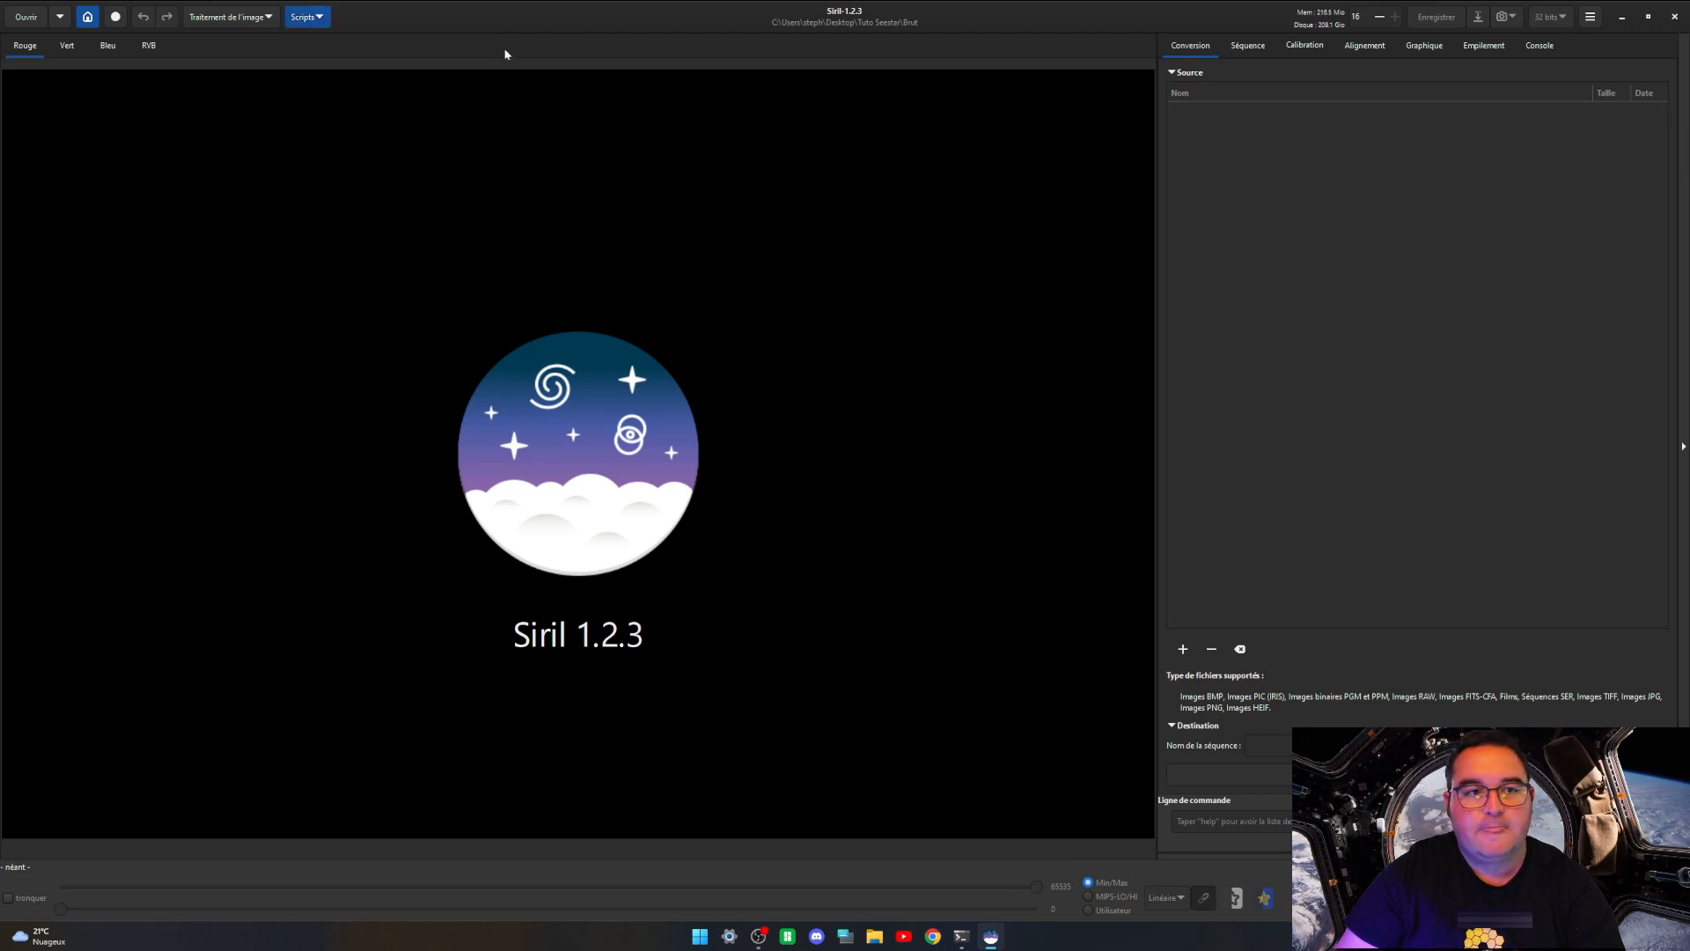
Step: Try to run the Seestar_Preprocessing script with Brut kept as the working directory
{"action": "left_click", "coordinate": [89, 18]}
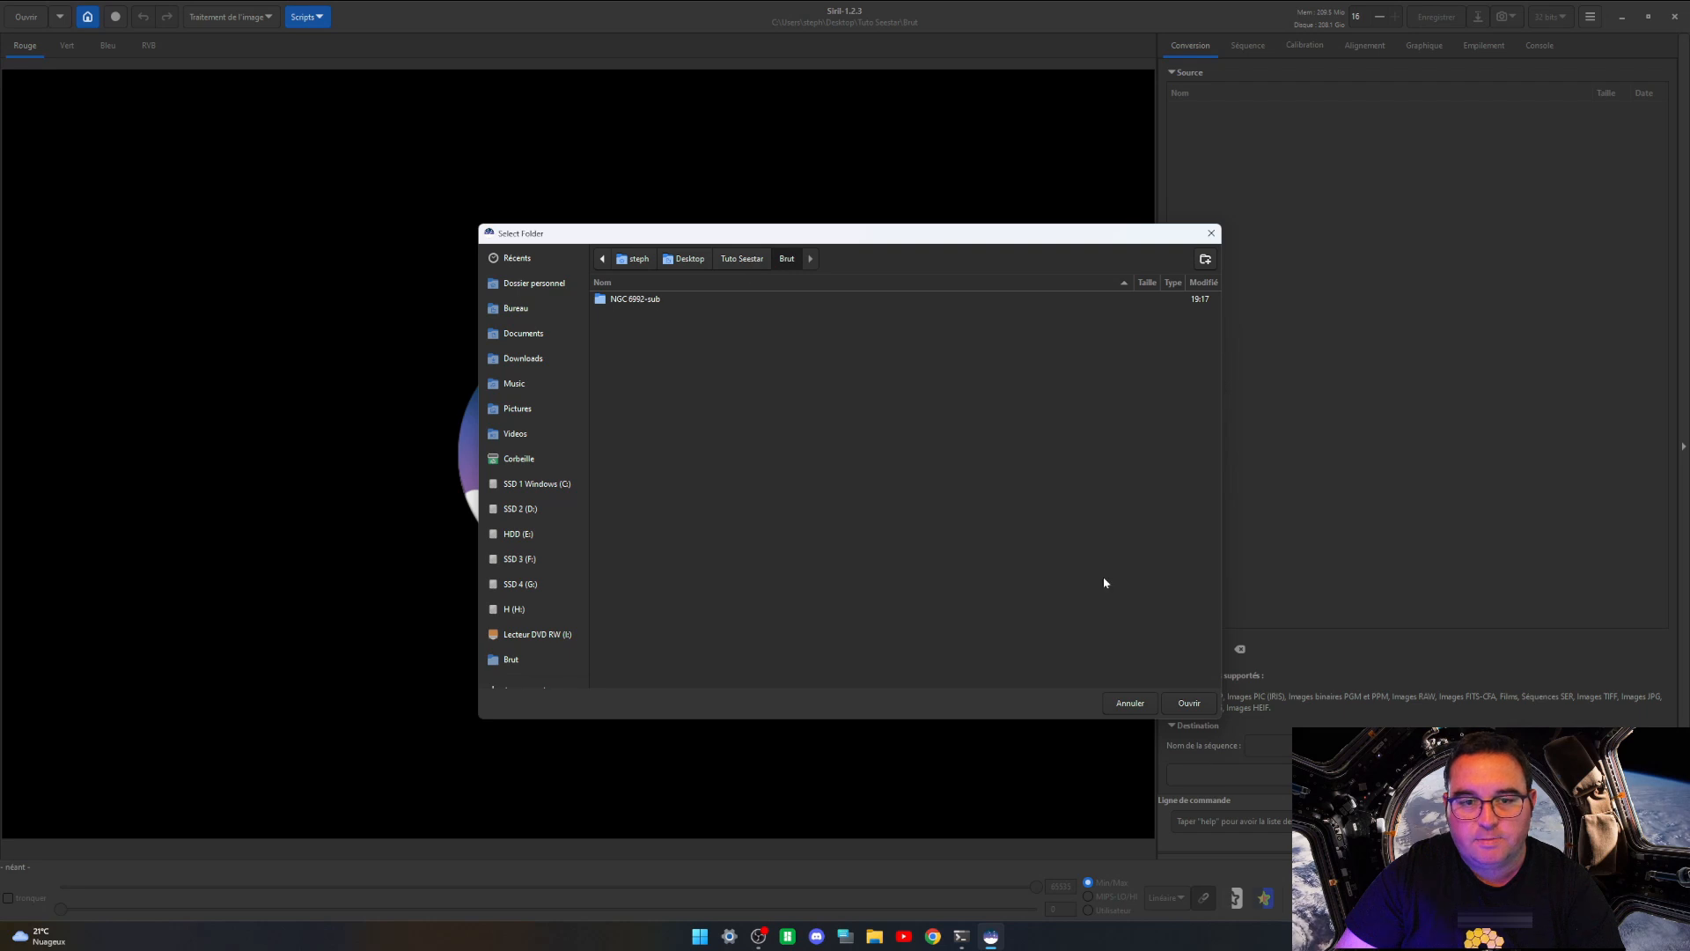
{"action": "left_click", "coordinate": [1129, 702]}
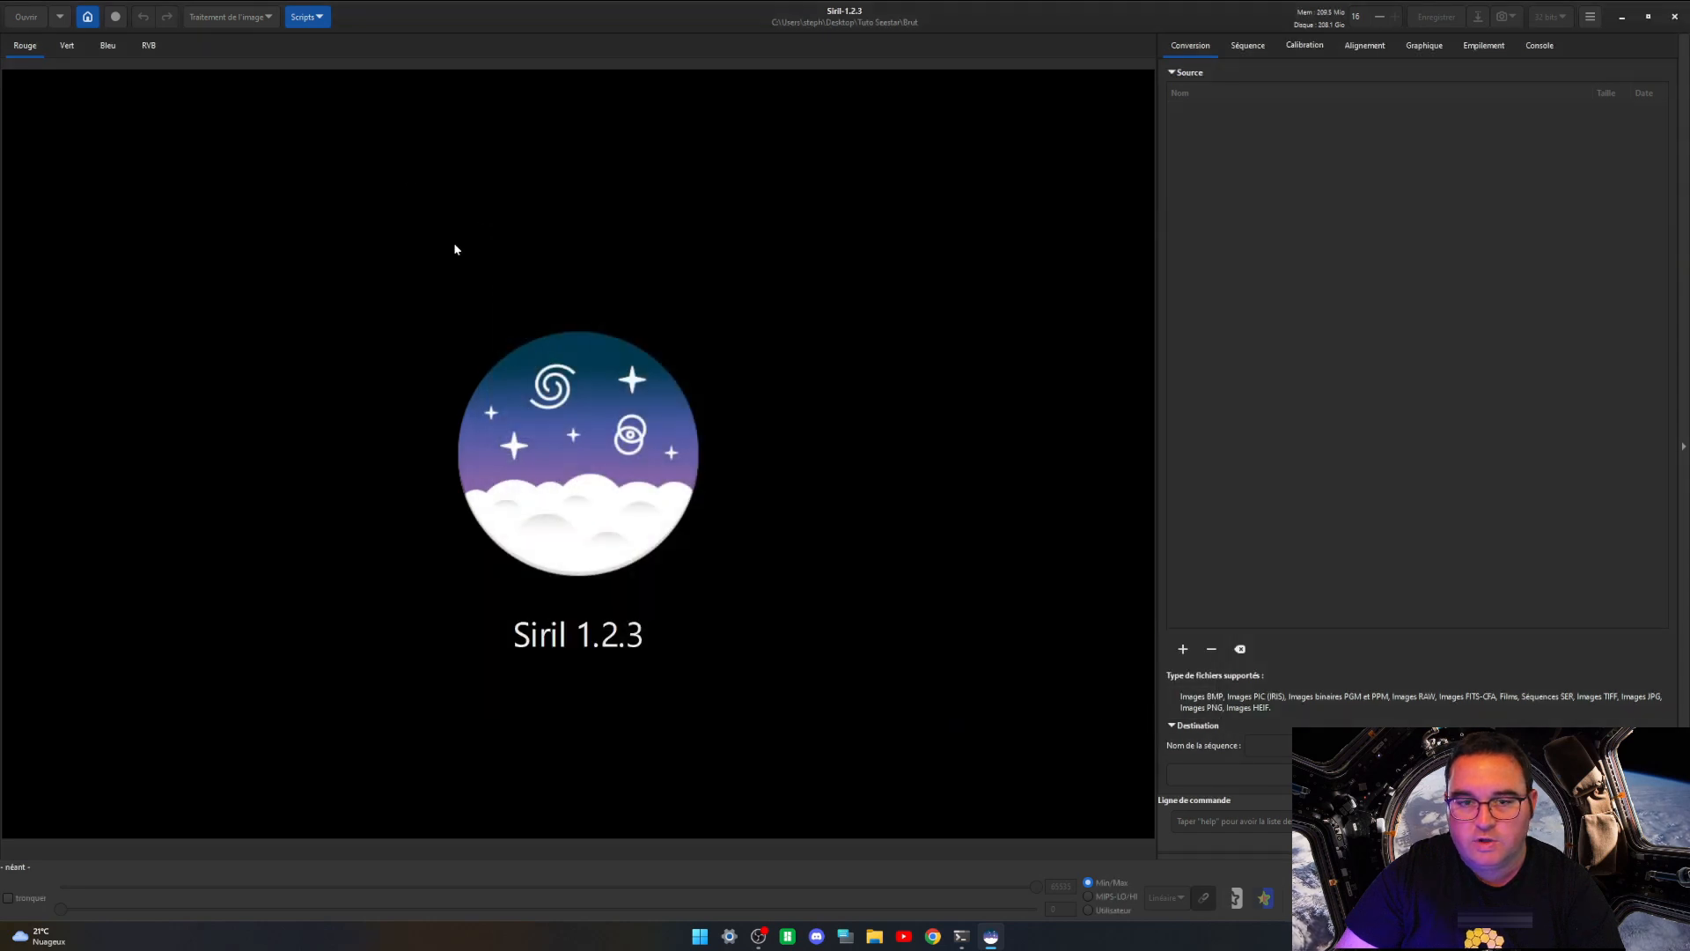
{"action": "left_click", "coordinate": [321, 20]}
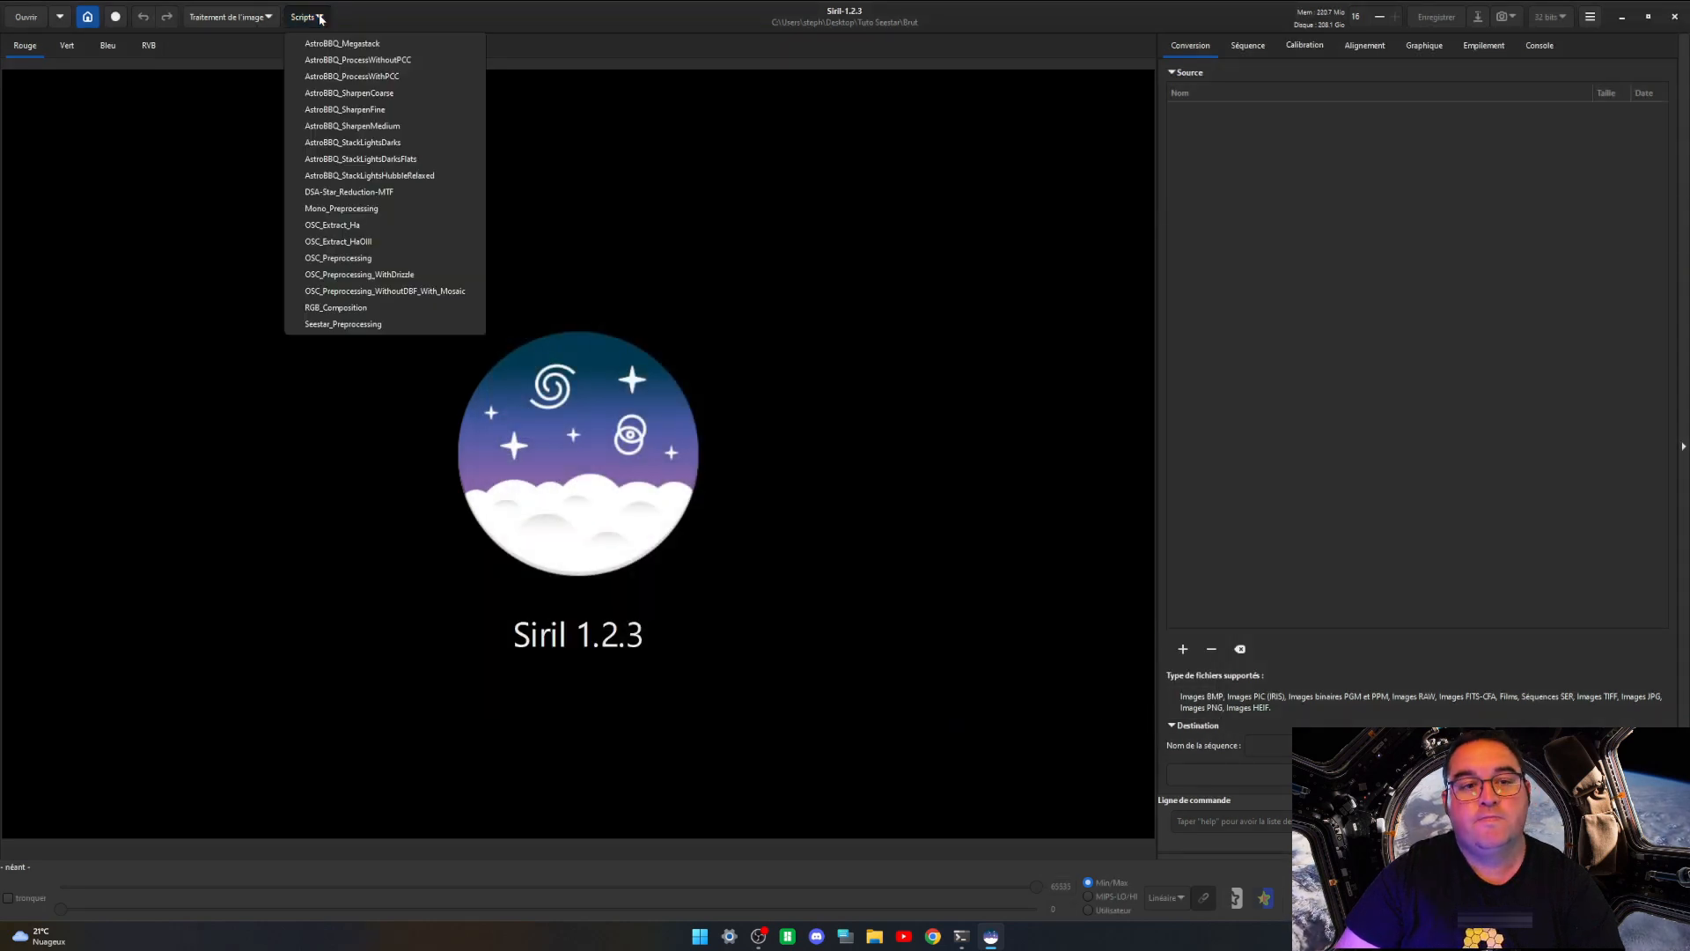
{"action": "left_click", "coordinate": [391, 325]}
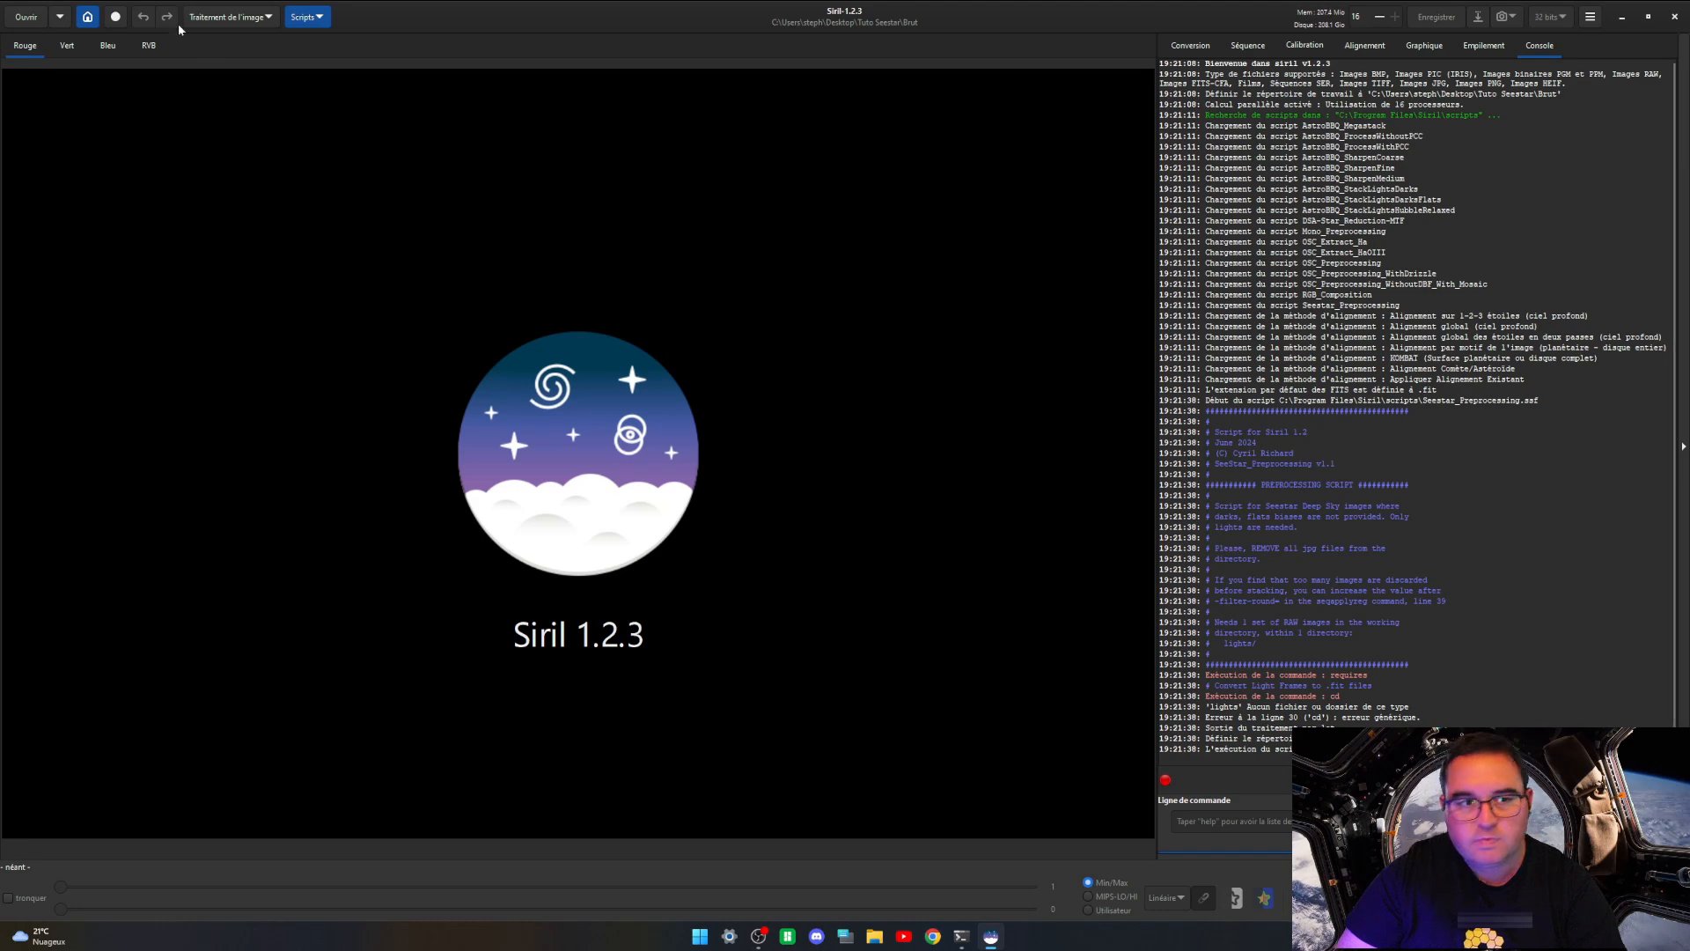
Step: Run Seestar_Preprocessing with NGC 6992-sub as the working directory, and highlight the console line naming the saved FITS file
{"action": "left_click", "coordinate": [87, 18]}
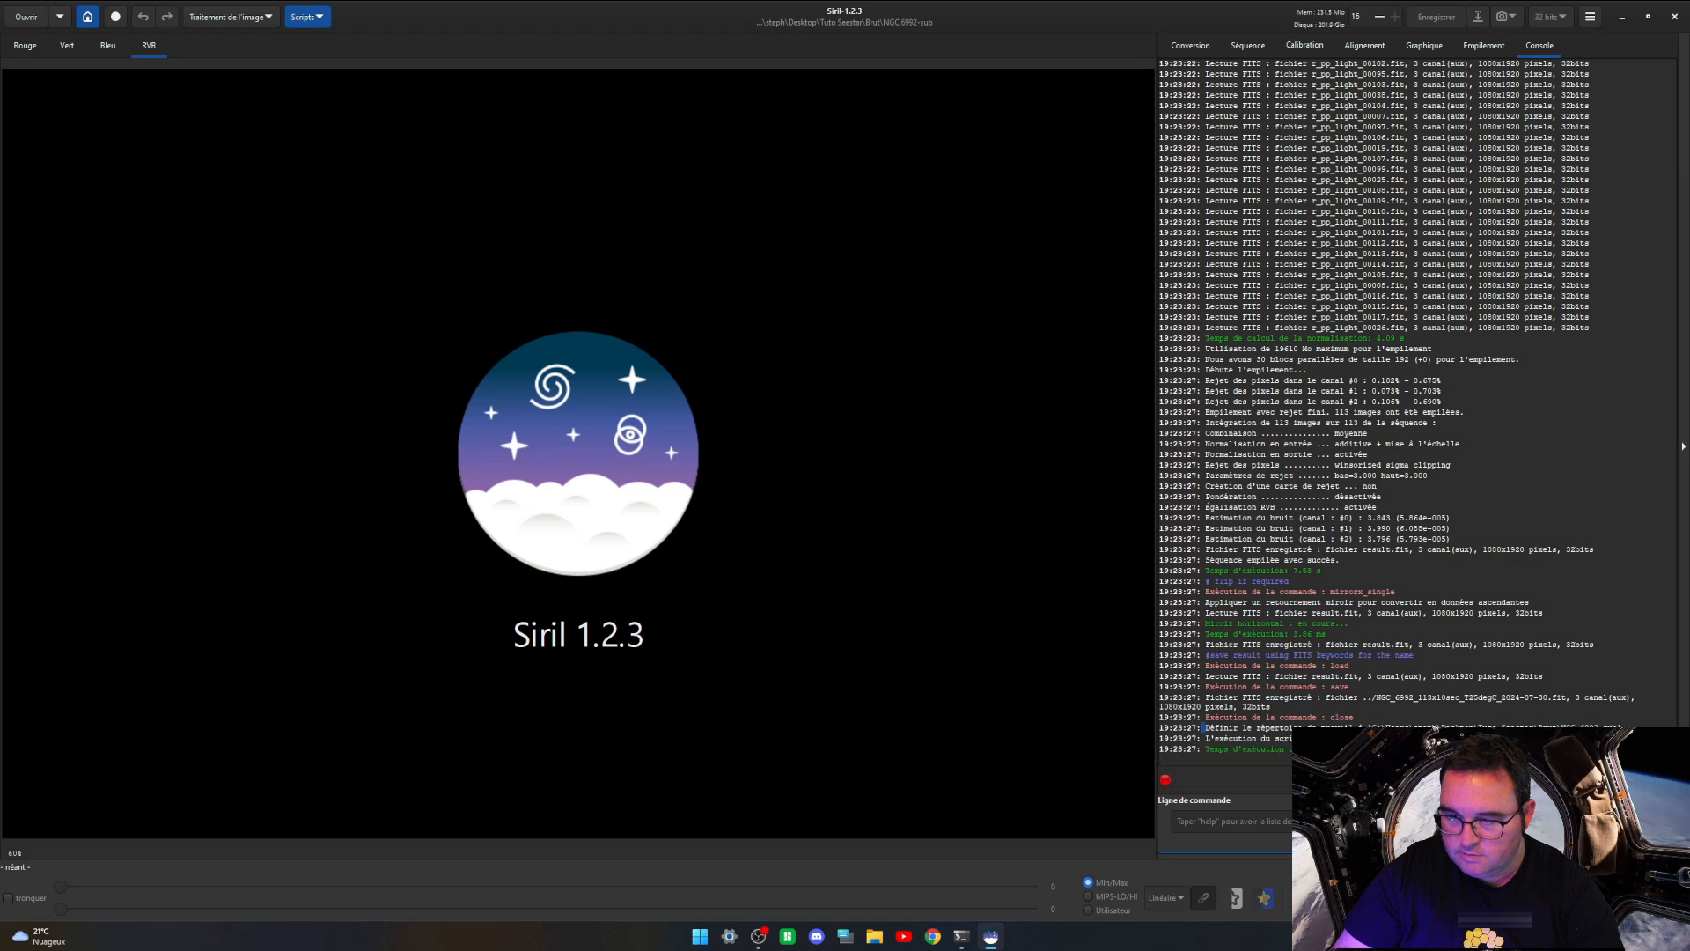
{"action": "left_click_drag", "start_coordinate": [1204, 728], "coordinate": [1339, 728]}
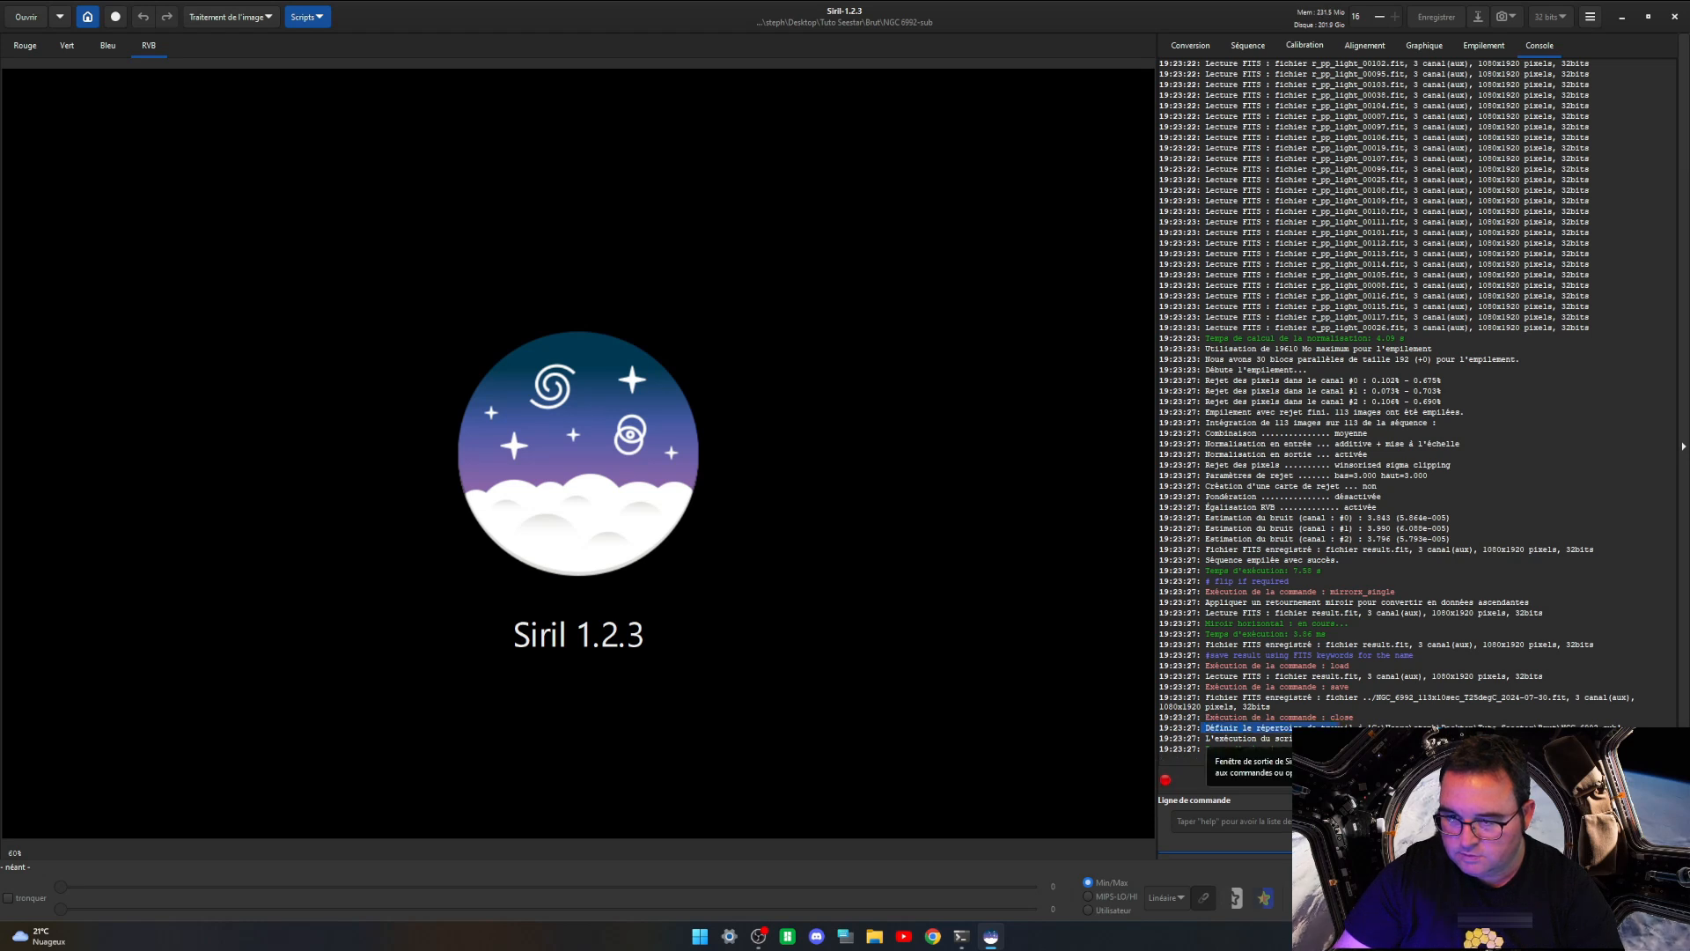
{"action": "left_click", "coordinate": [1204, 697]}
{"action": "left_click_drag", "start_coordinate": [1204, 697], "coordinate": [1562, 697]}
Step: Switch to File Explorer and open the NGC 6992-sub folder under Tuto Seestar > Brut on the Bureau
{"action": "key", "text": "super+e"}
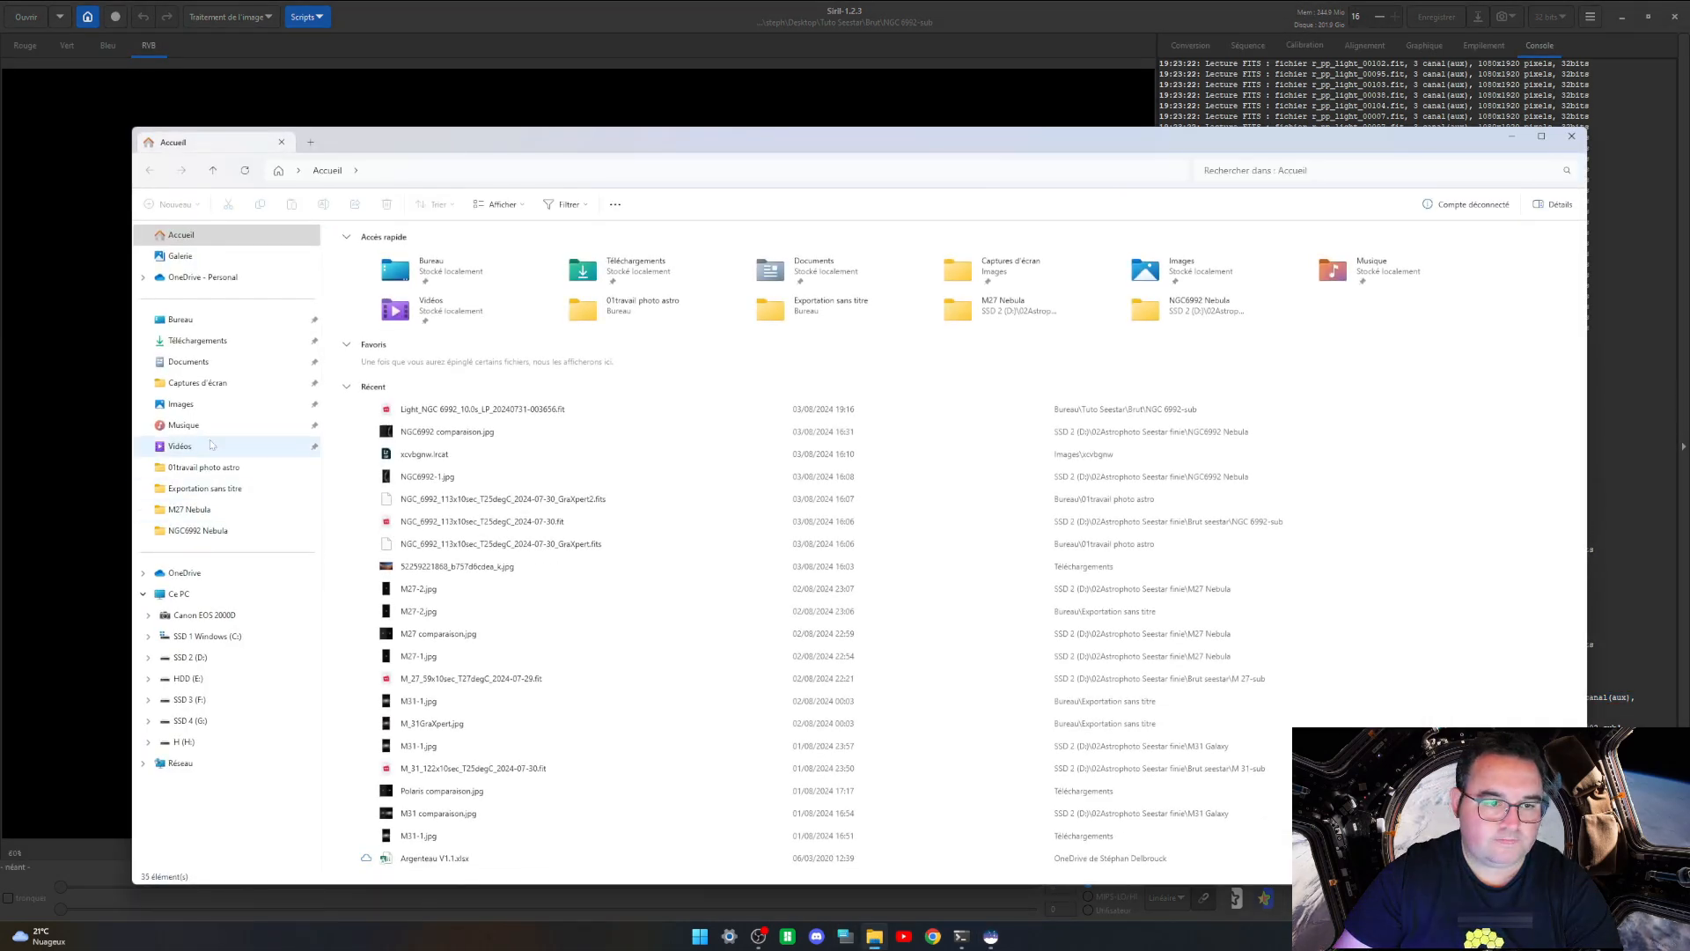
{"action": "left_click", "coordinate": [180, 319]}
{"action": "double_click", "coordinate": [880, 349]}
{"action": "double_click", "coordinate": [387, 251]}
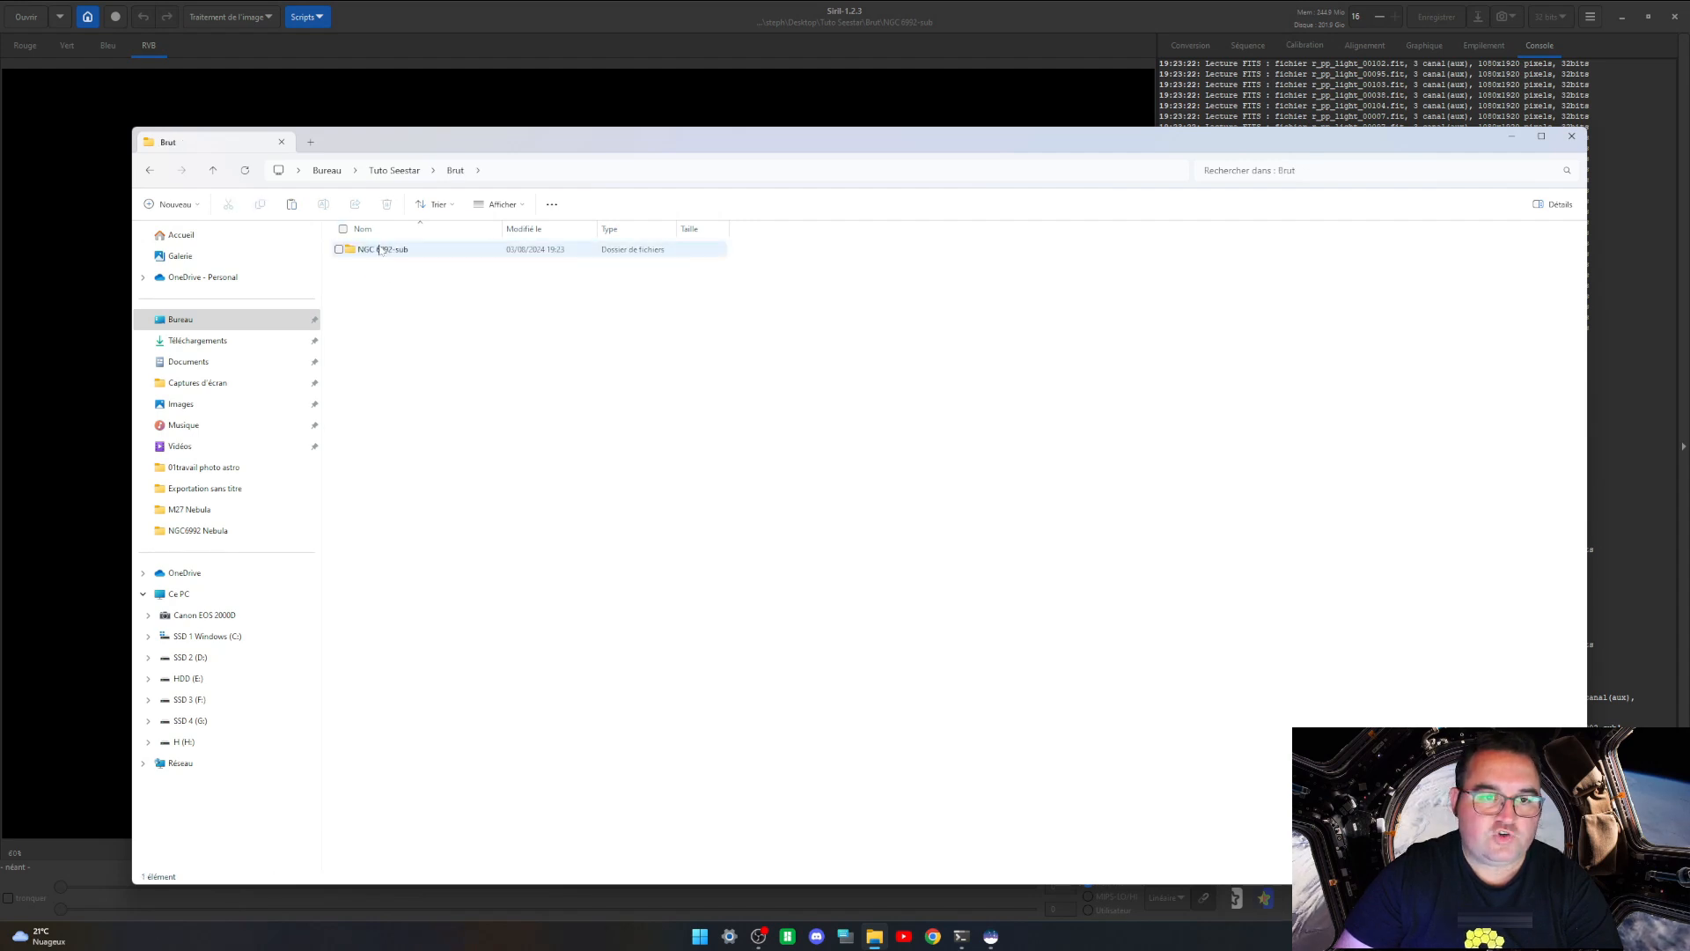
{"action": "left_click", "coordinate": [382, 253]}
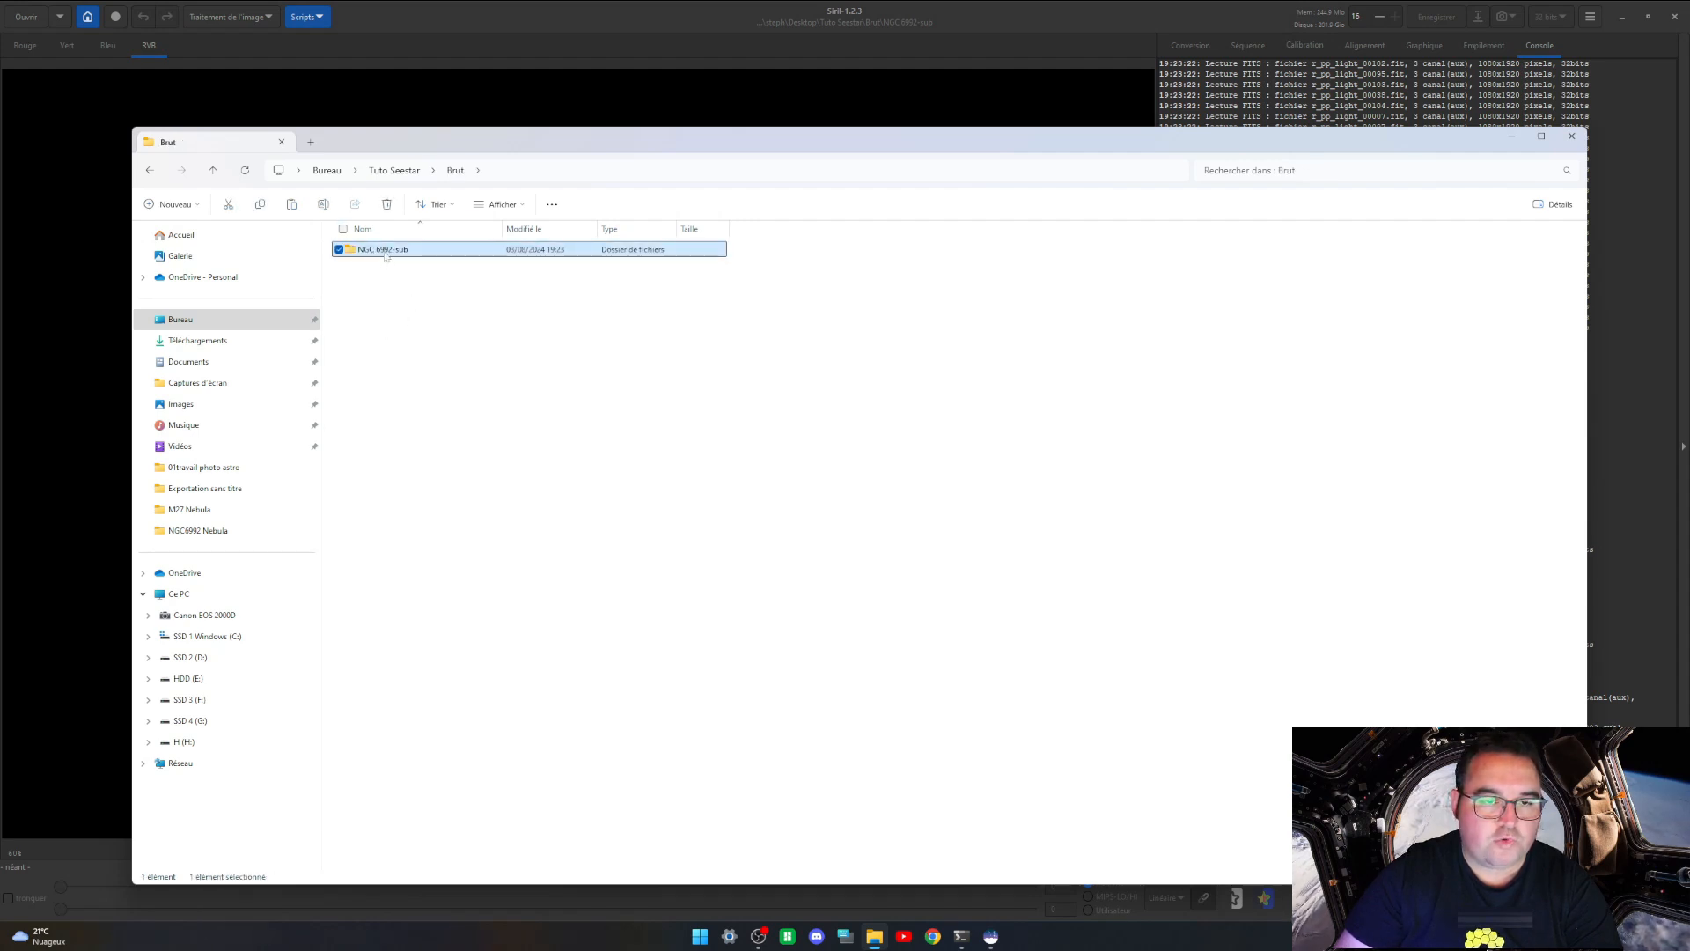
{"action": "double_click", "coordinate": [406, 257]}
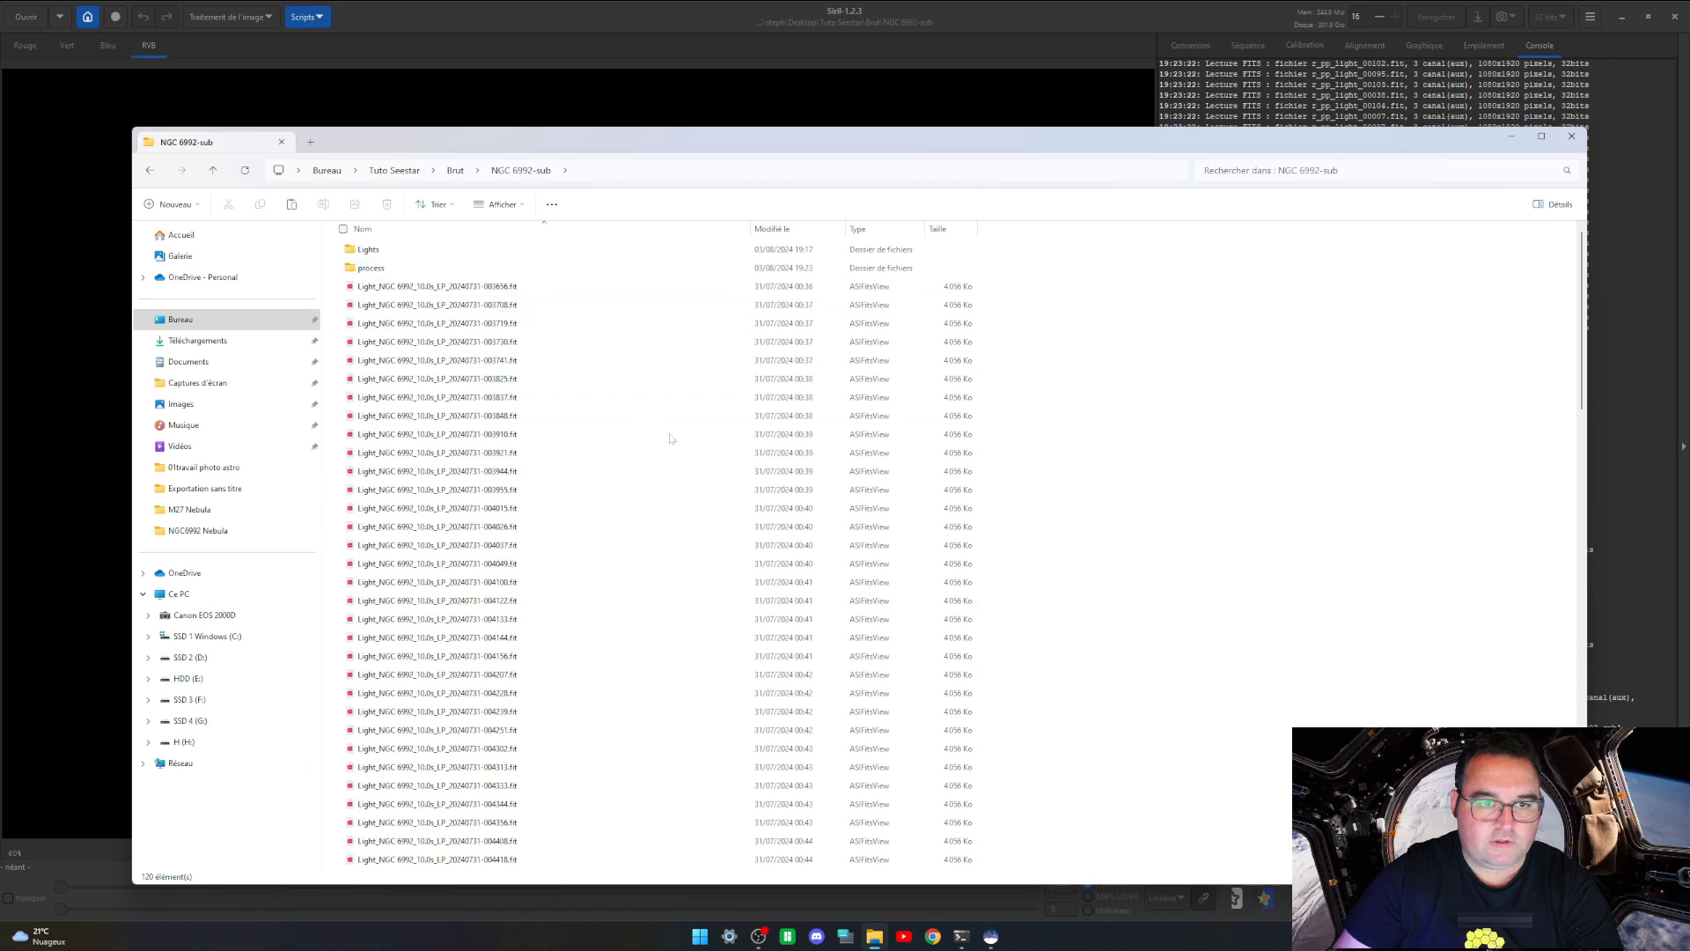
Step: Find the stacked NGC_6992_113x10sec_T25degC_2024-07-30.fit file in NGC 6992-sub and preview it in ASIFitsView
{"action": "scroll", "coordinate": [545, 528], "scroll_direction": "down", "scroll_amount": 20}
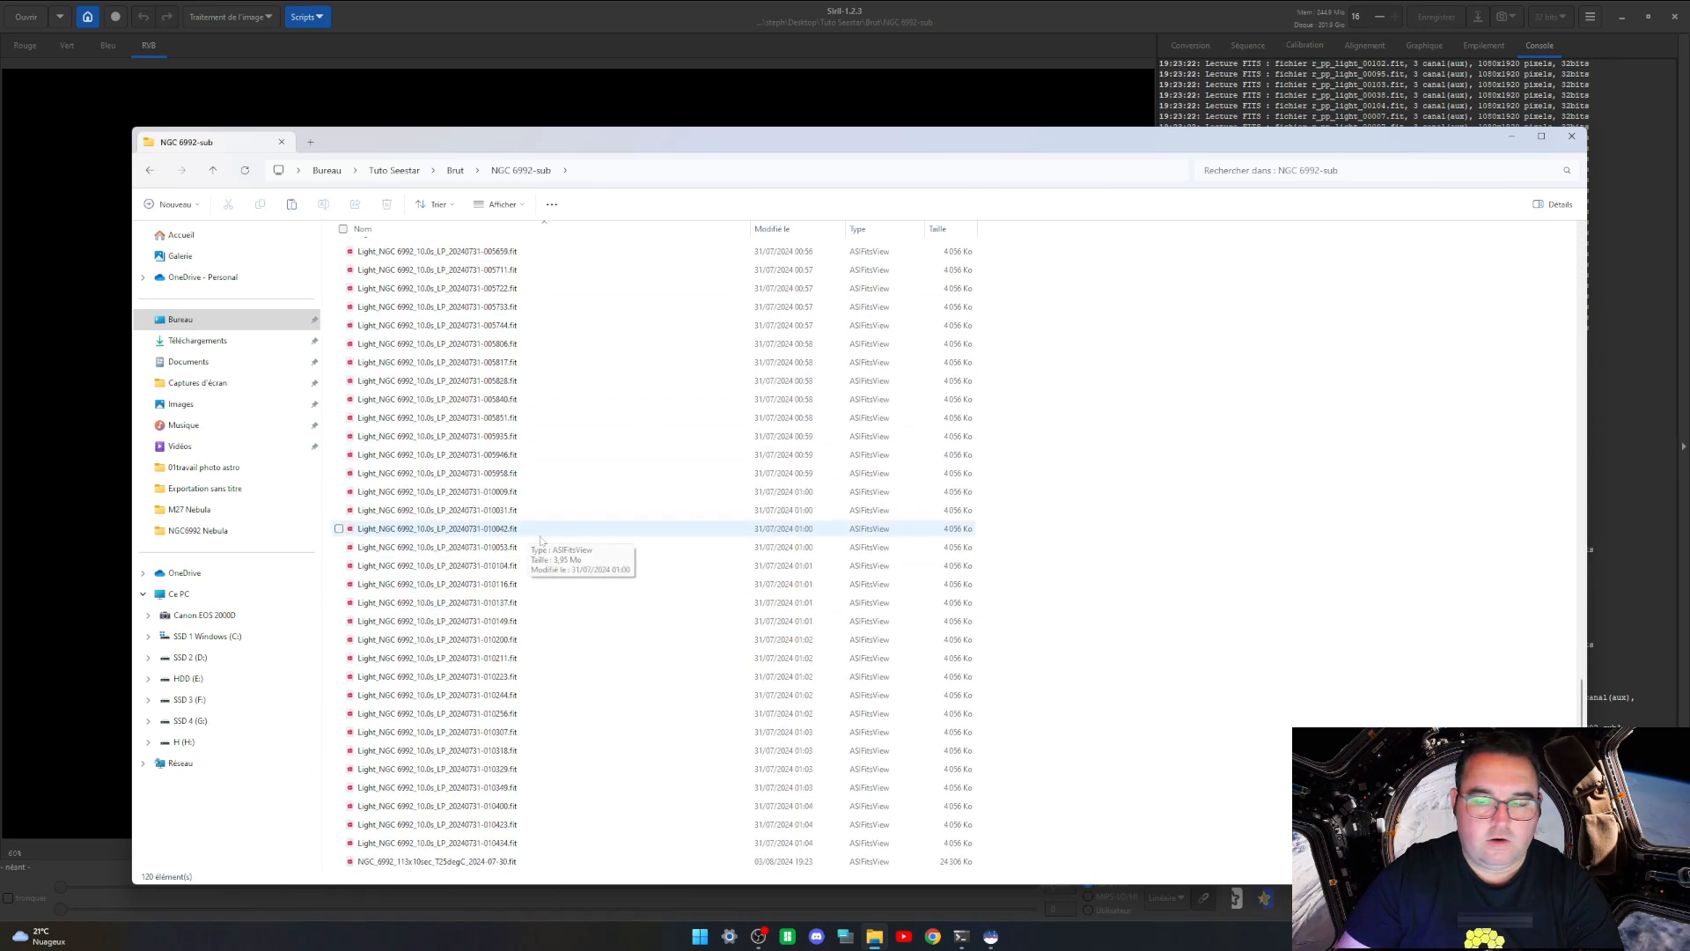
{"action": "scroll", "coordinate": [541, 538], "scroll_direction": "up", "scroll_amount": 20}
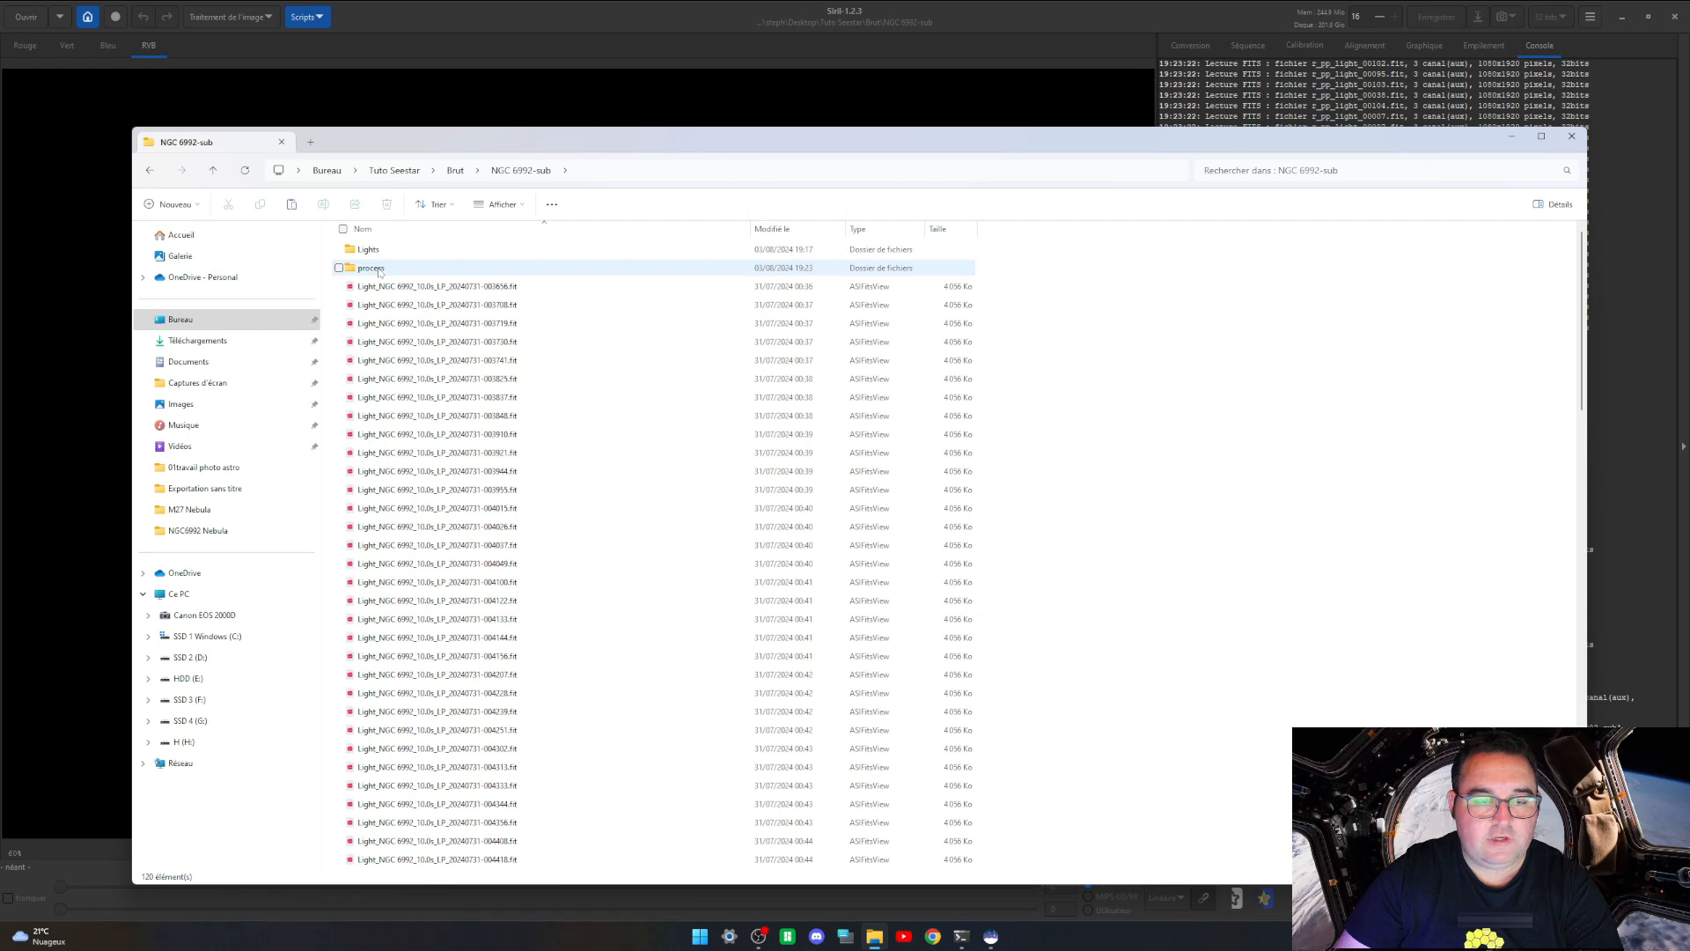
{"action": "left_click", "coordinate": [379, 270]}
{"action": "scroll", "coordinate": [616, 519], "scroll_direction": "down", "scroll_amount": 11}
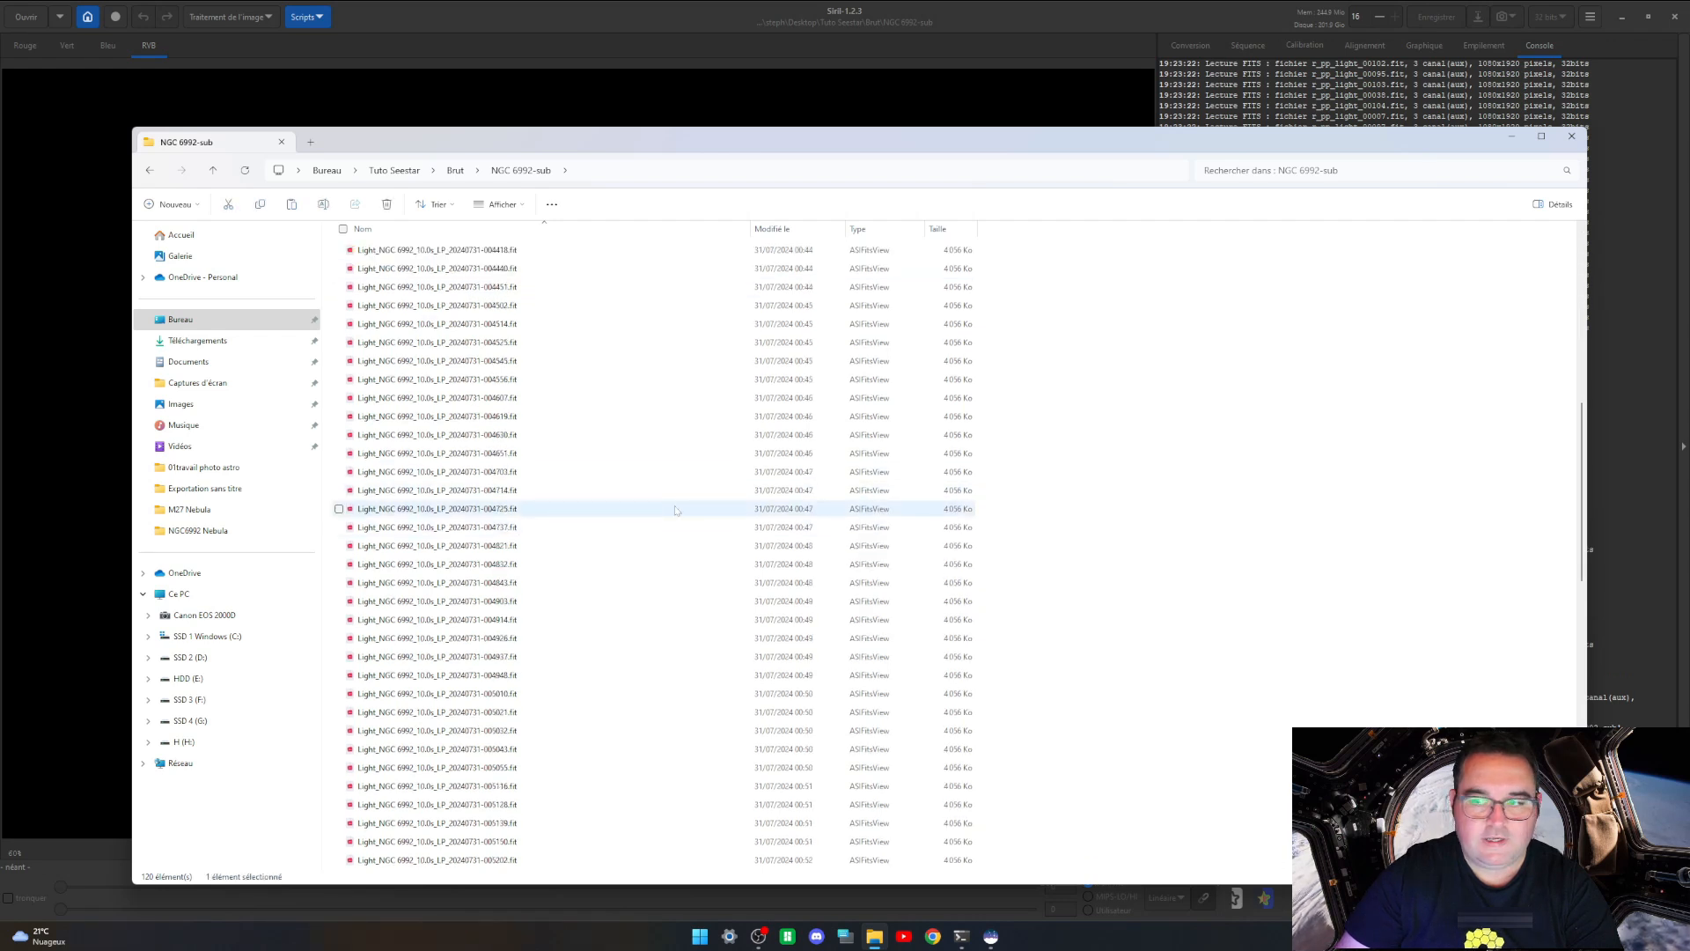
{"action": "scroll", "coordinate": [616, 546], "scroll_direction": "down", "scroll_amount": 18}
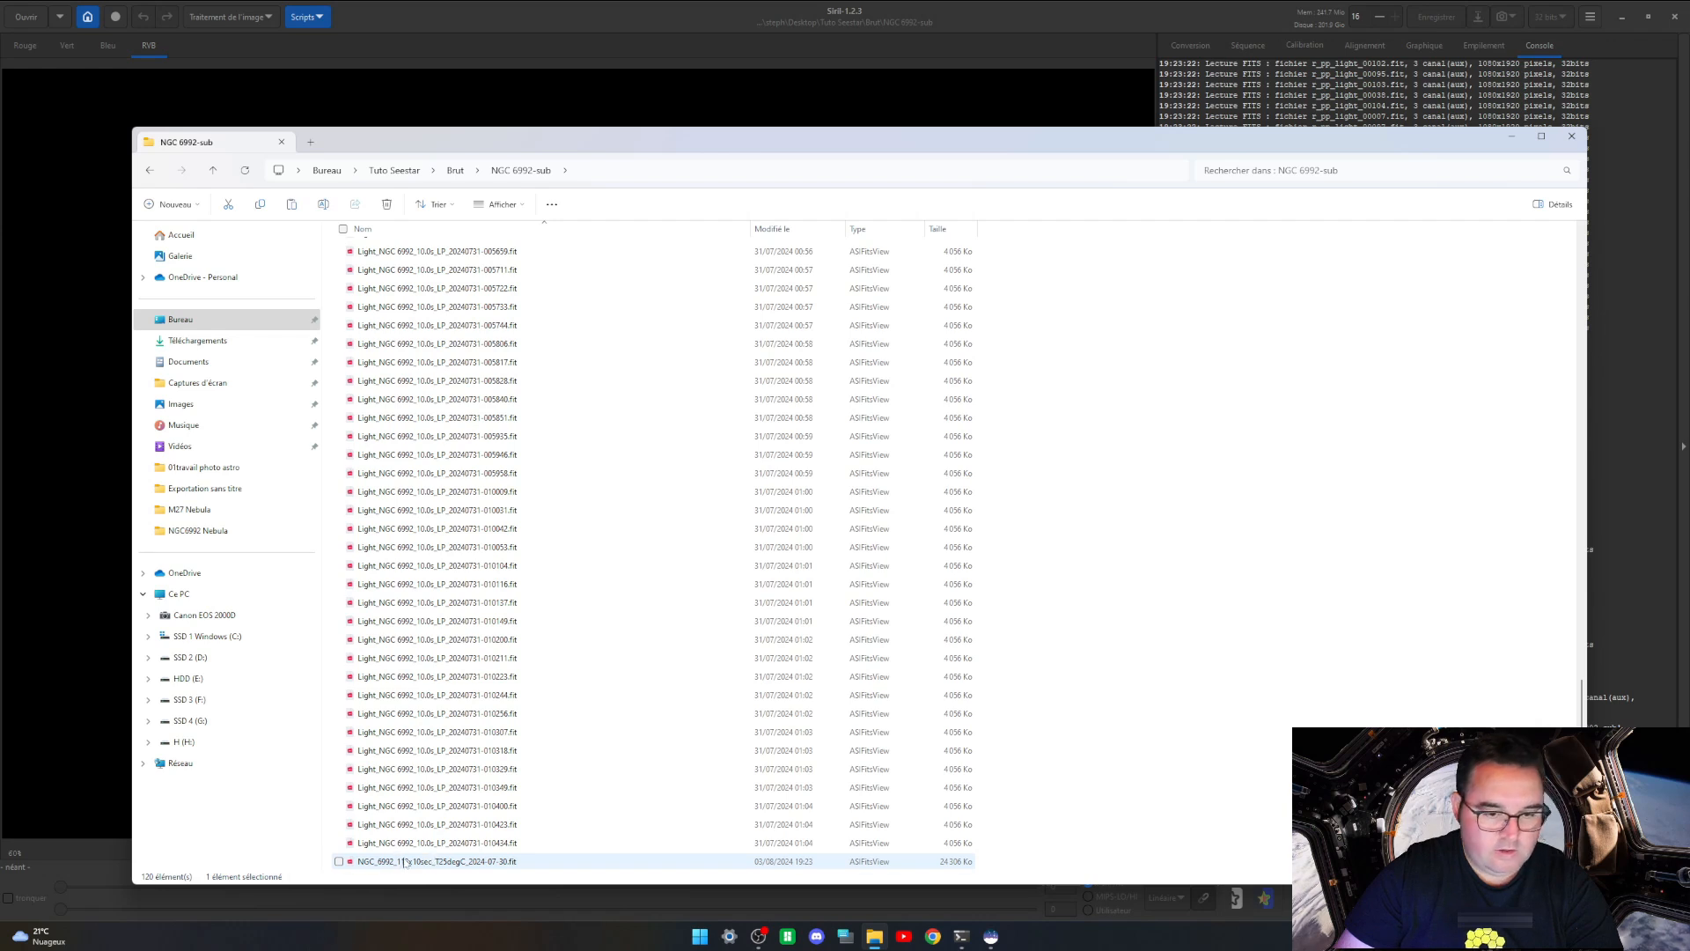
{"action": "left_click", "coordinate": [426, 862]}
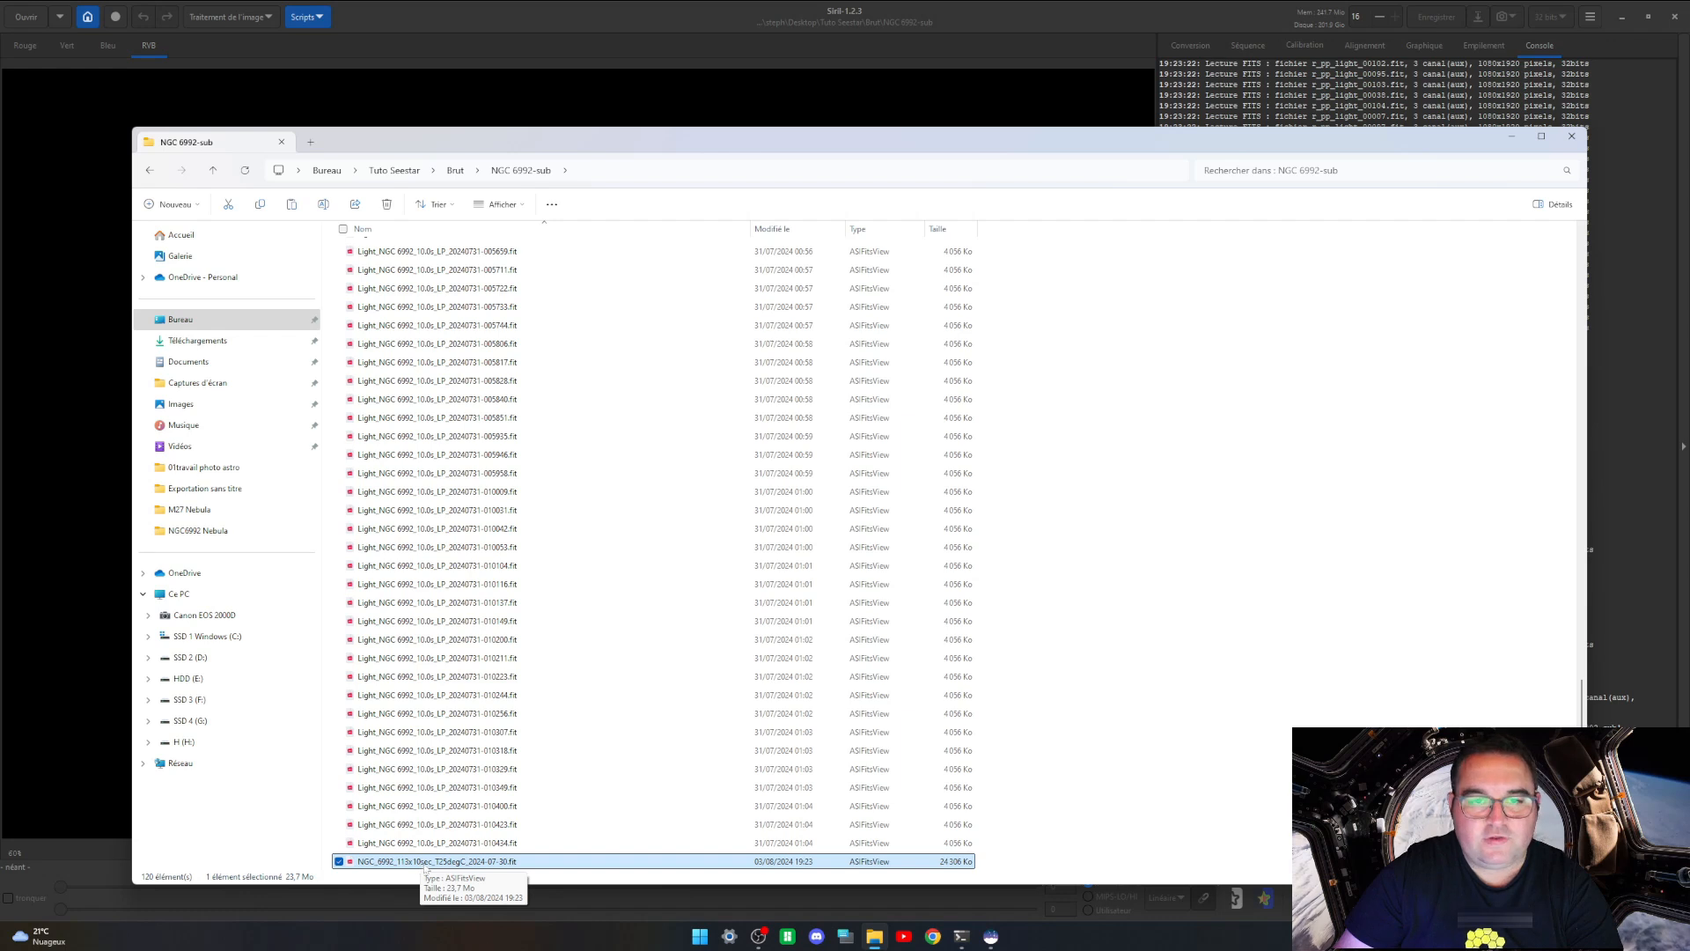
{"action": "double_click", "coordinate": [519, 865]}
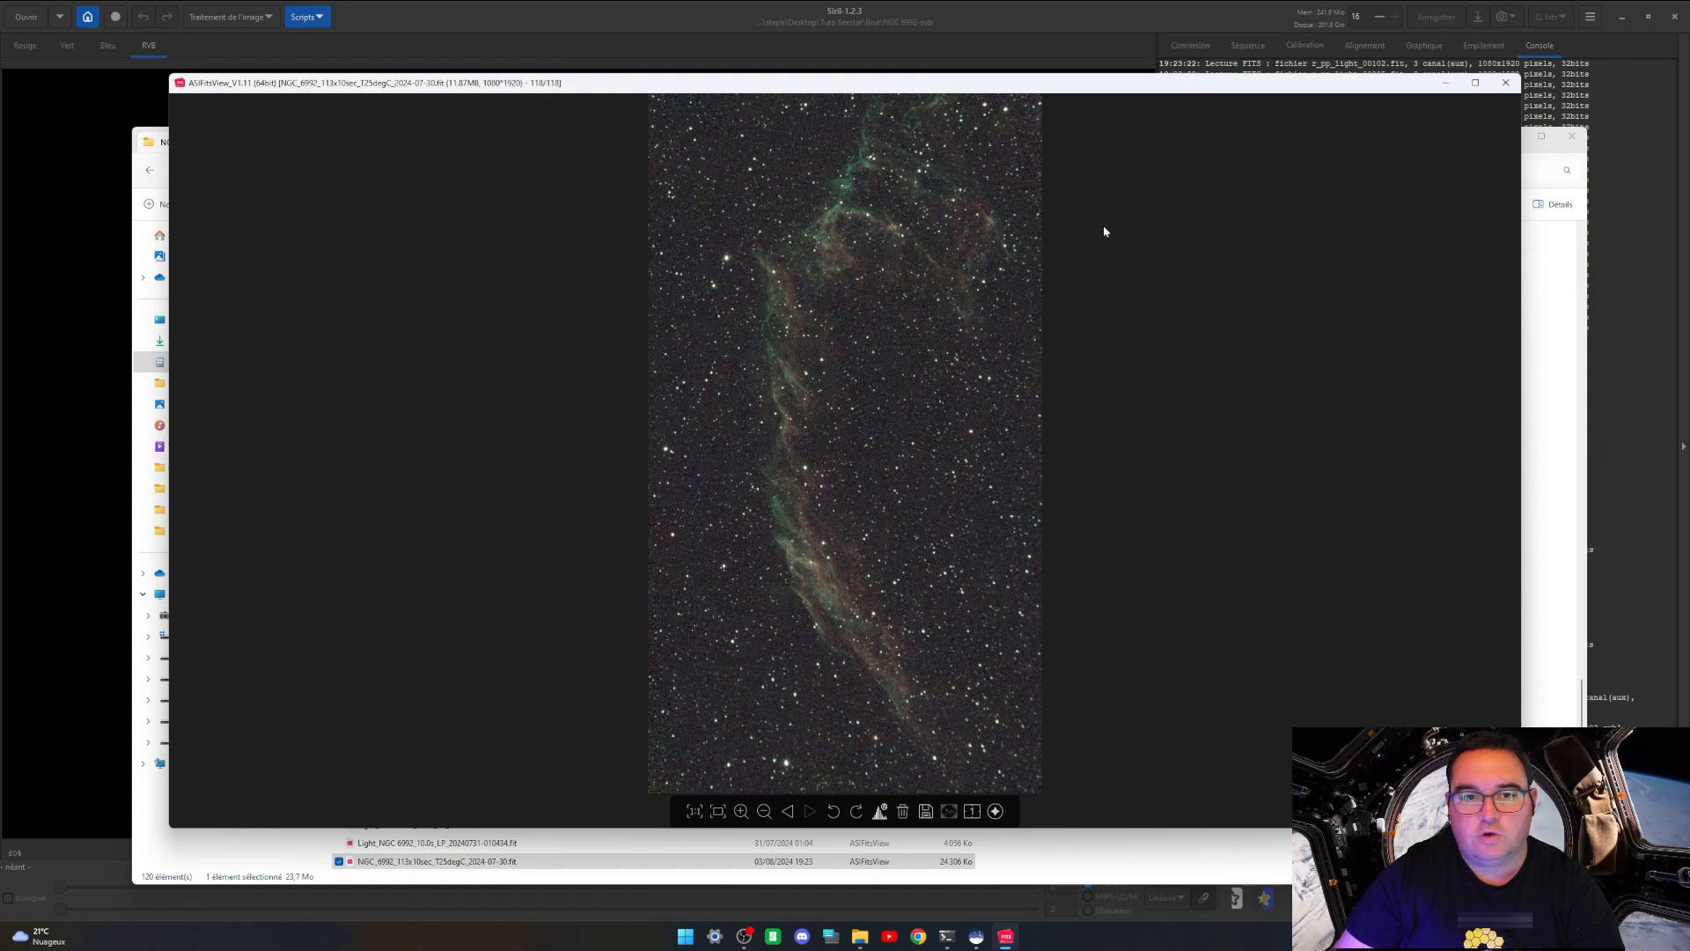
{"action": "left_click", "coordinate": [1506, 83]}
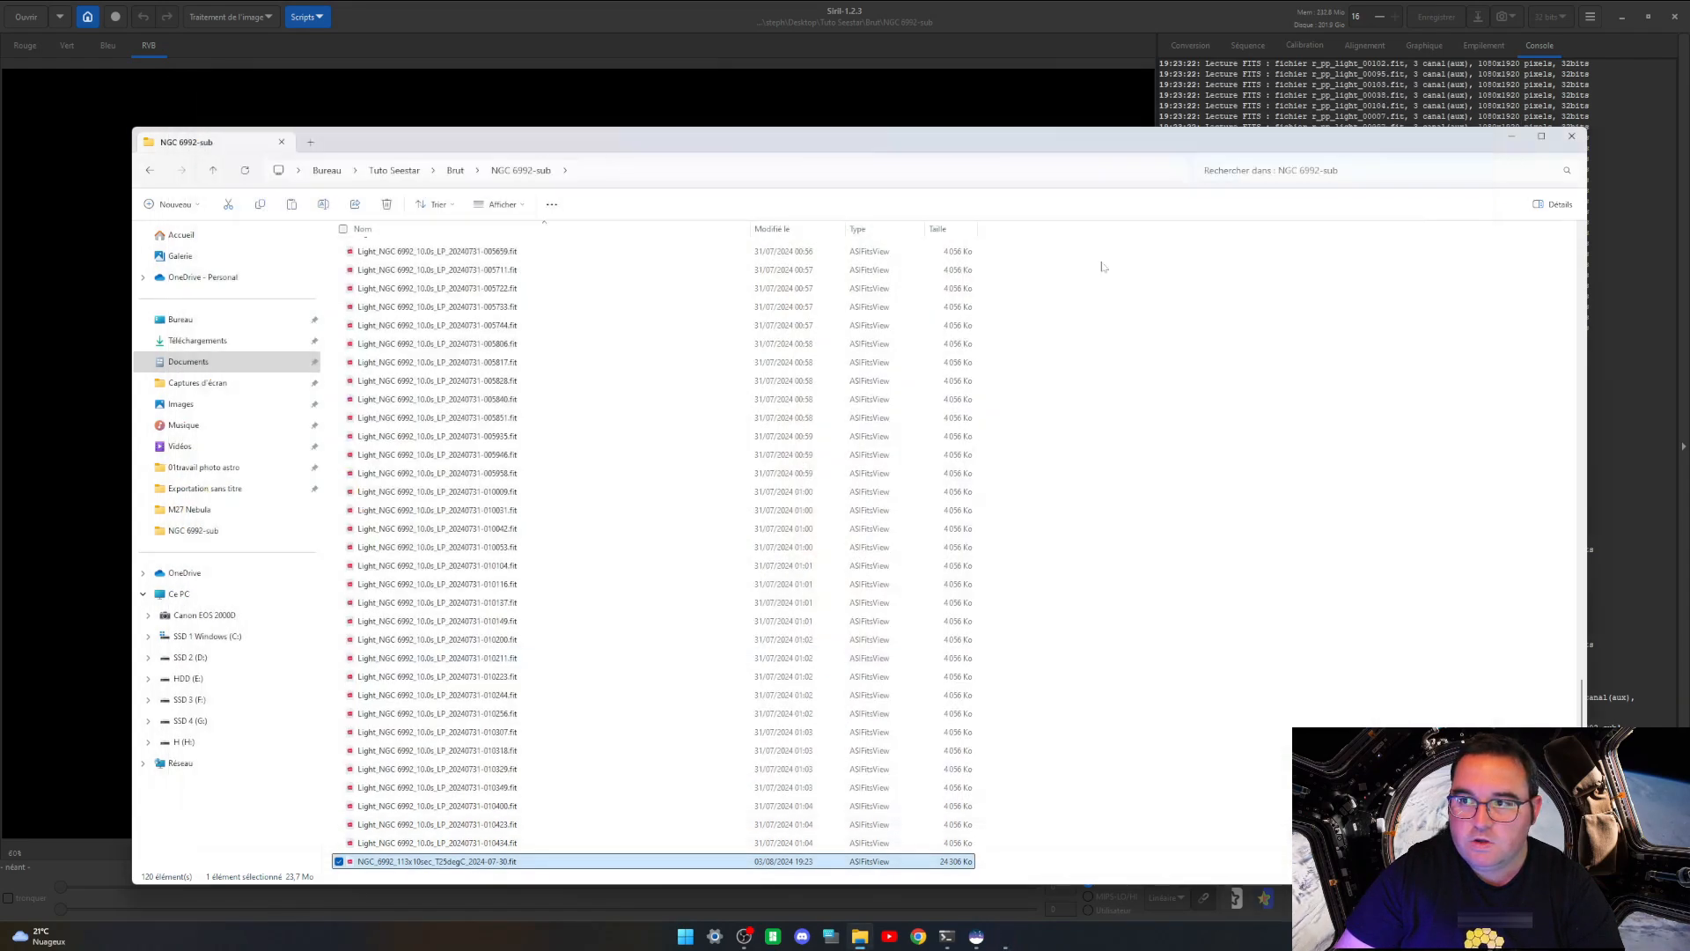
{"action": "left_click", "coordinate": [400, 847]}
{"action": "left_click", "coordinate": [393, 861]}
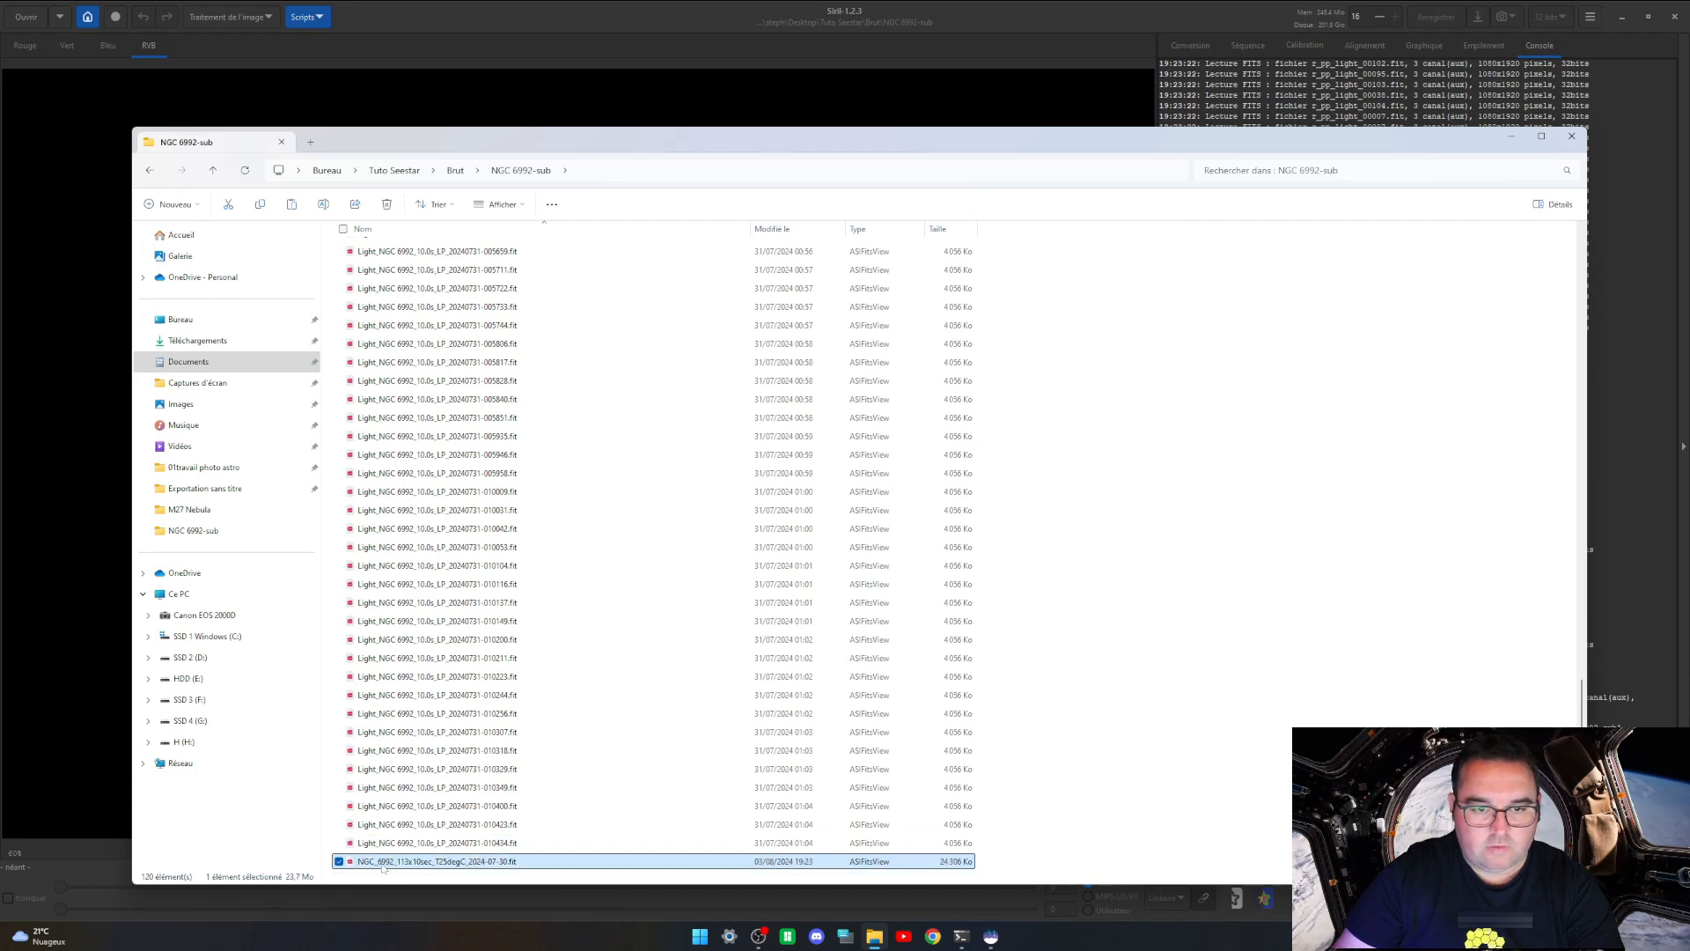
Step: Close File Explorer, minimise Siril and launch GraXpert 3.0.2
{"action": "left_click", "coordinate": [1571, 135]}
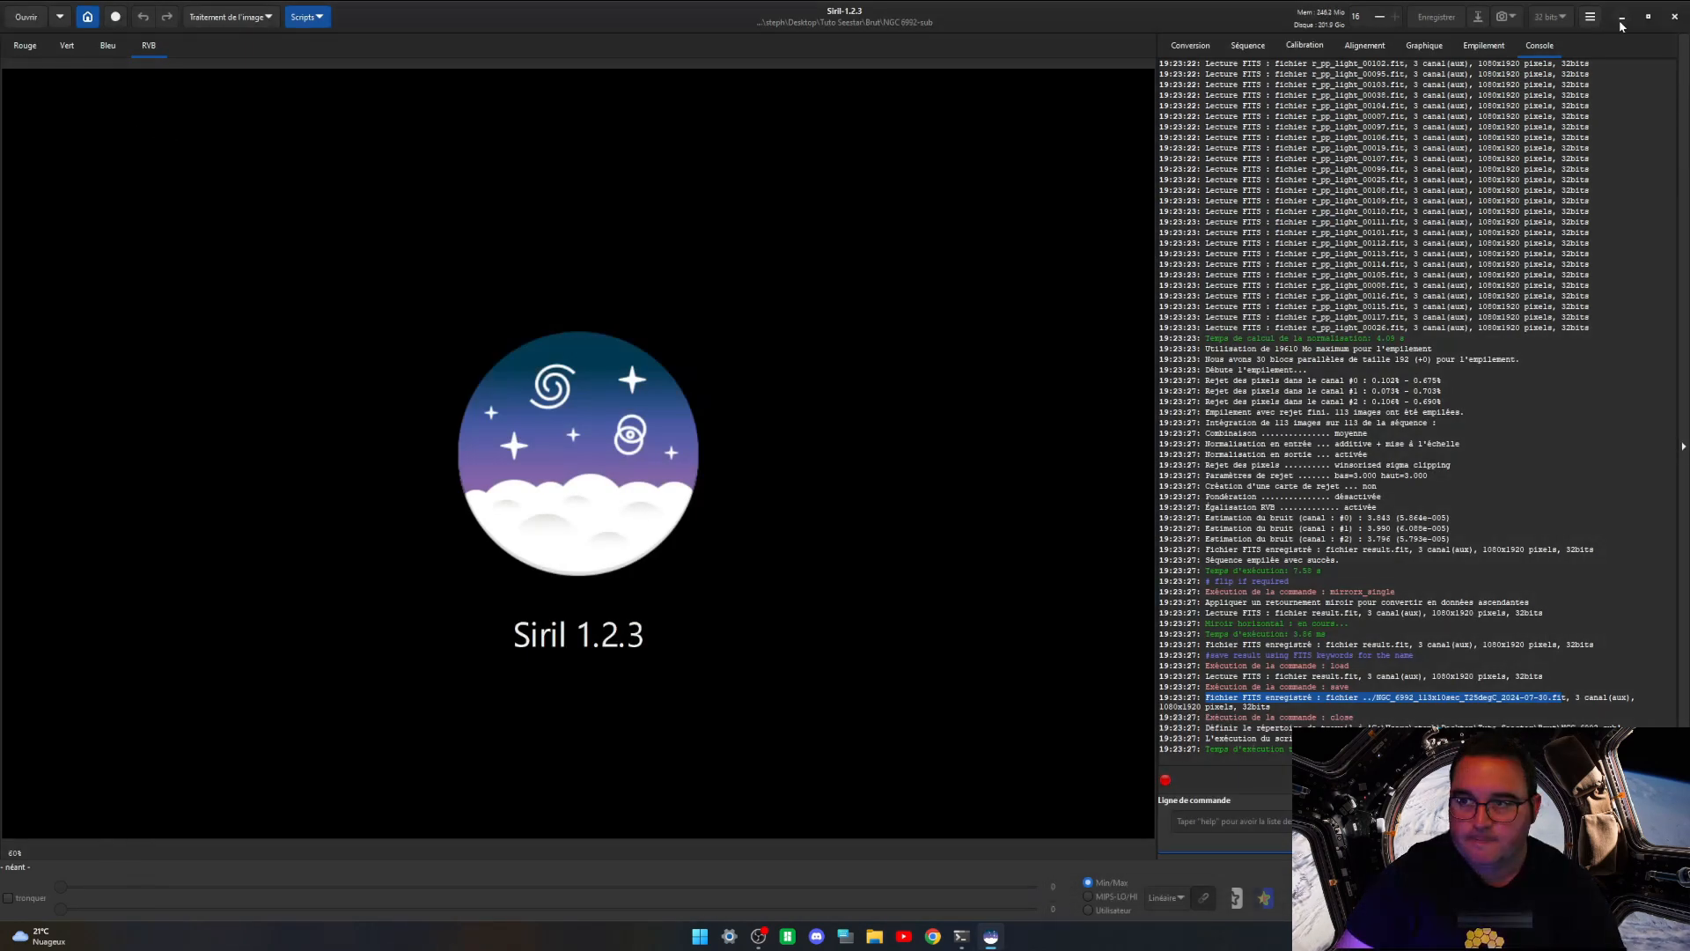
{"action": "left_click", "coordinate": [1620, 25]}
{"action": "key", "text": "super"}
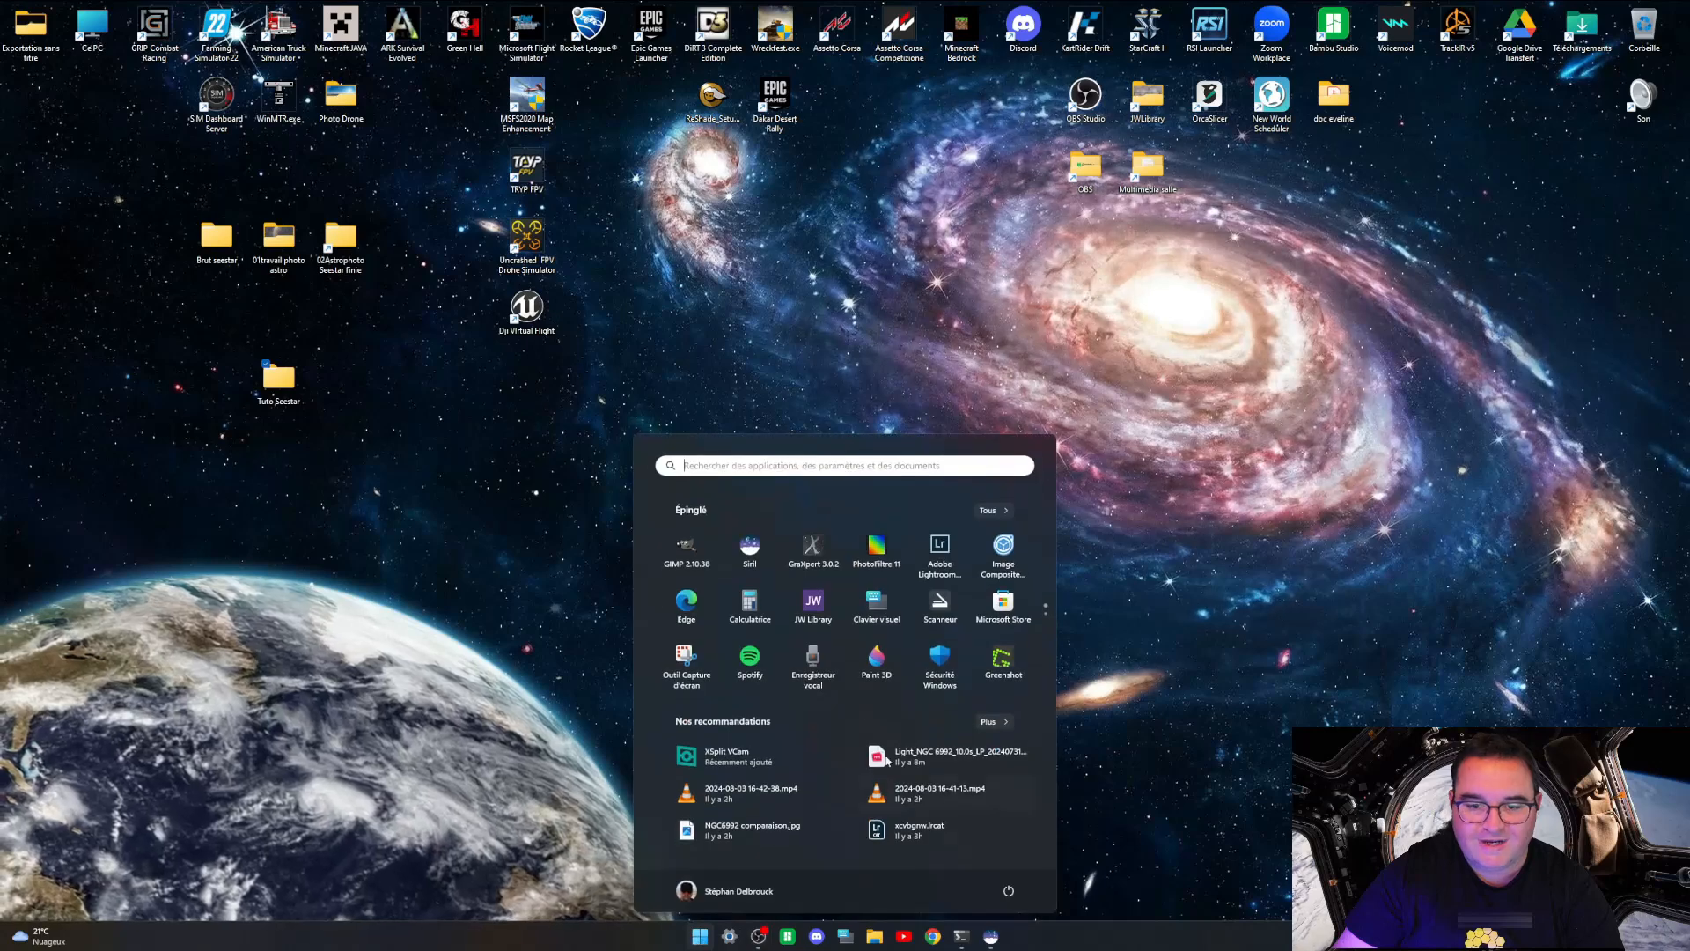
{"action": "left_click", "coordinate": [814, 548]}
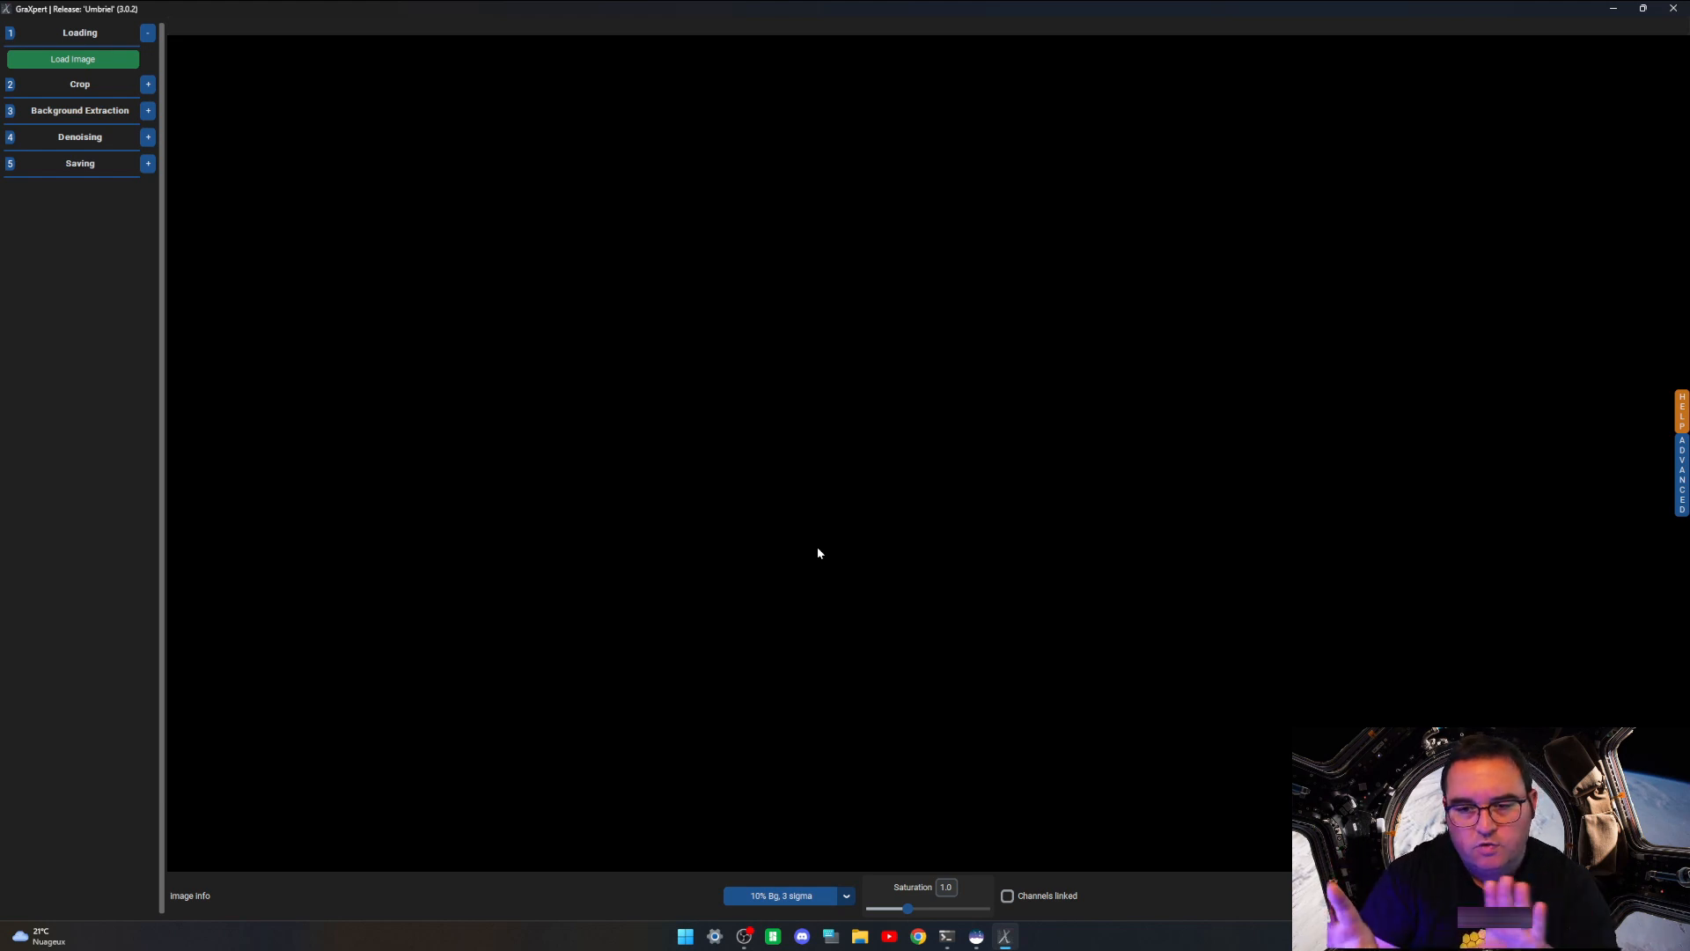
Step: Look at GraXpert's image loading dialog without opening a file, and replace the Loading options with the Background Extraction settings
{"action": "left_click", "coordinate": [121, 62]}
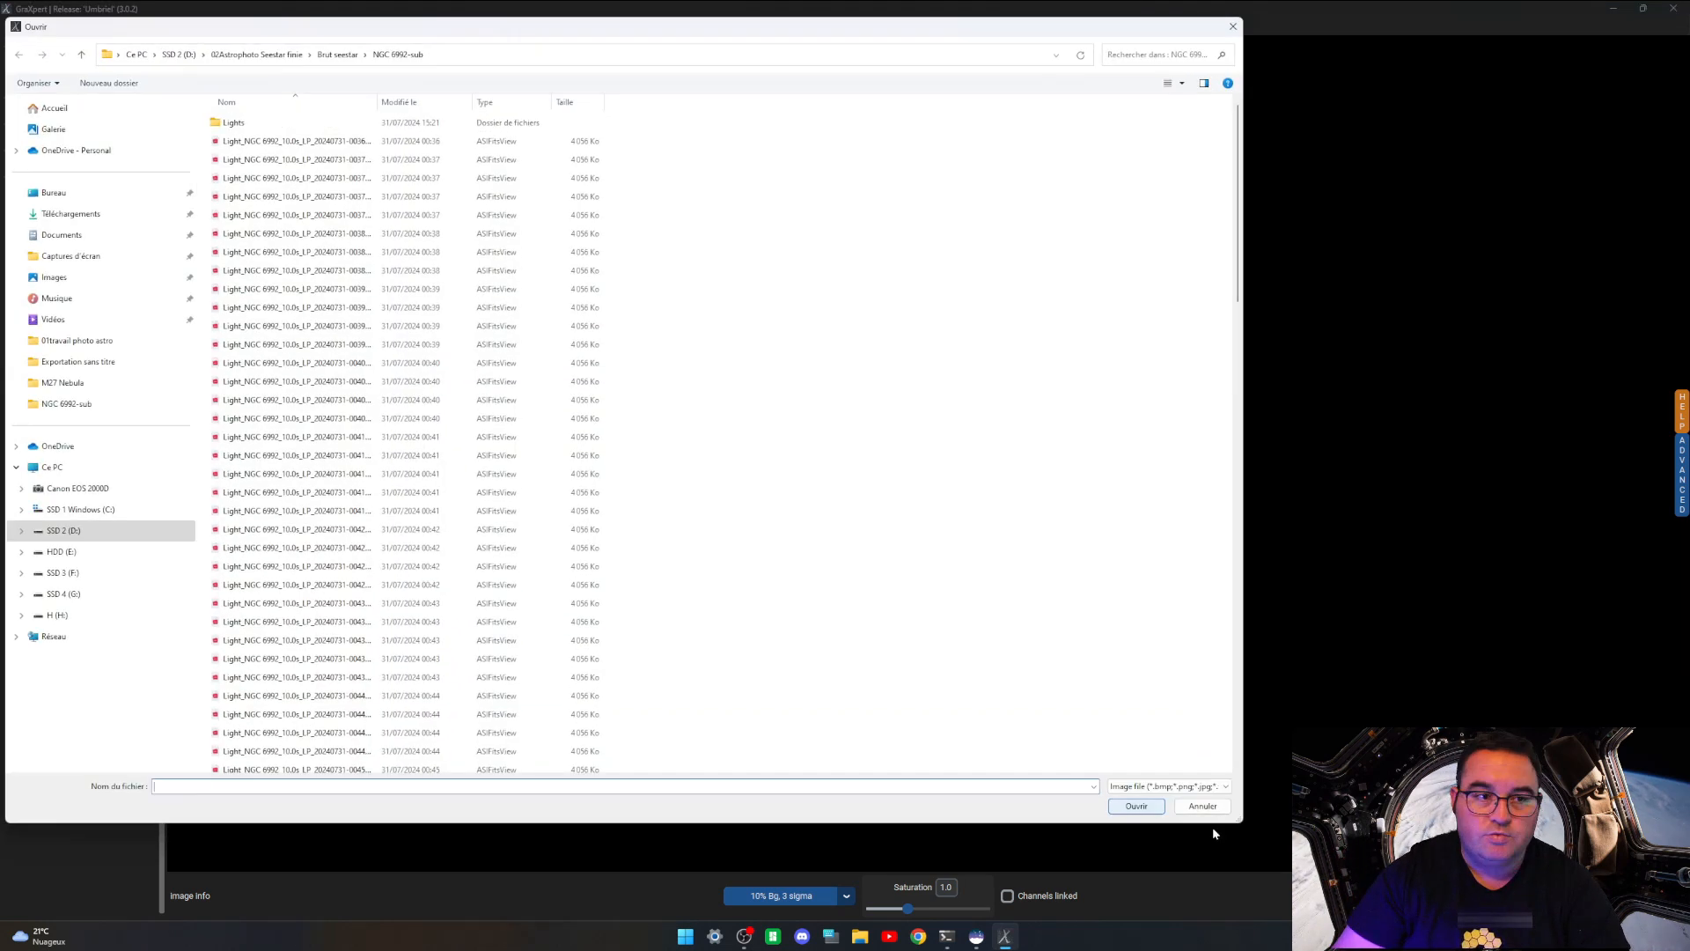
{"action": "left_click", "coordinate": [1232, 26]}
{"action": "left_click", "coordinate": [148, 33]}
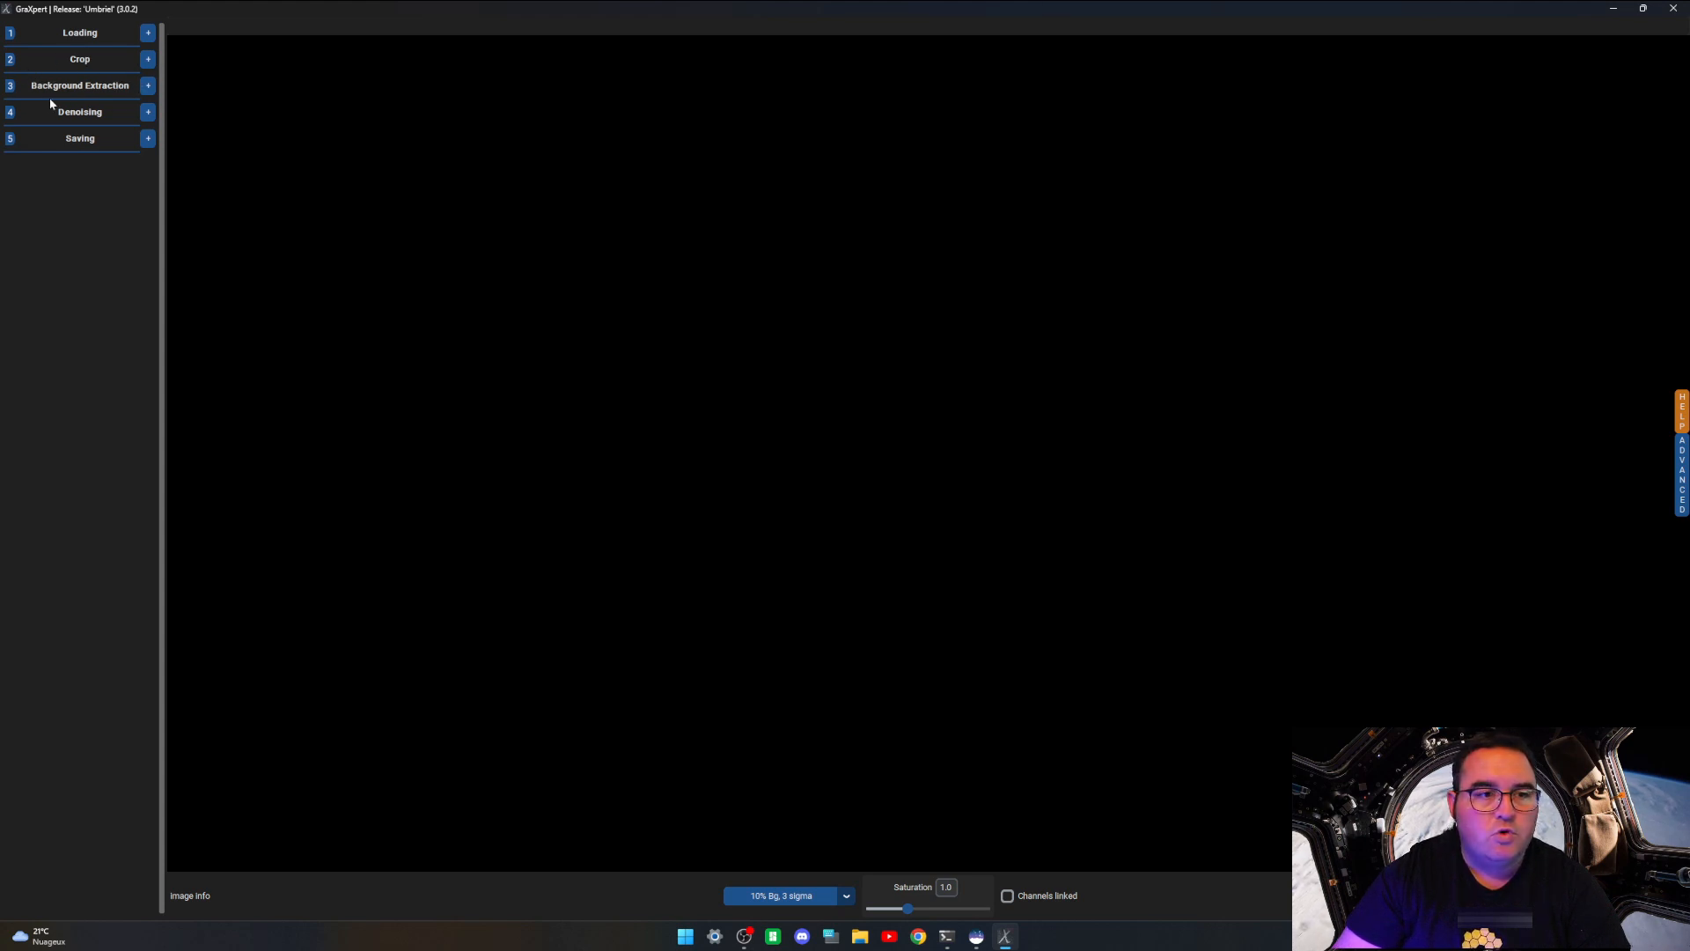
{"action": "left_click", "coordinate": [148, 87]}
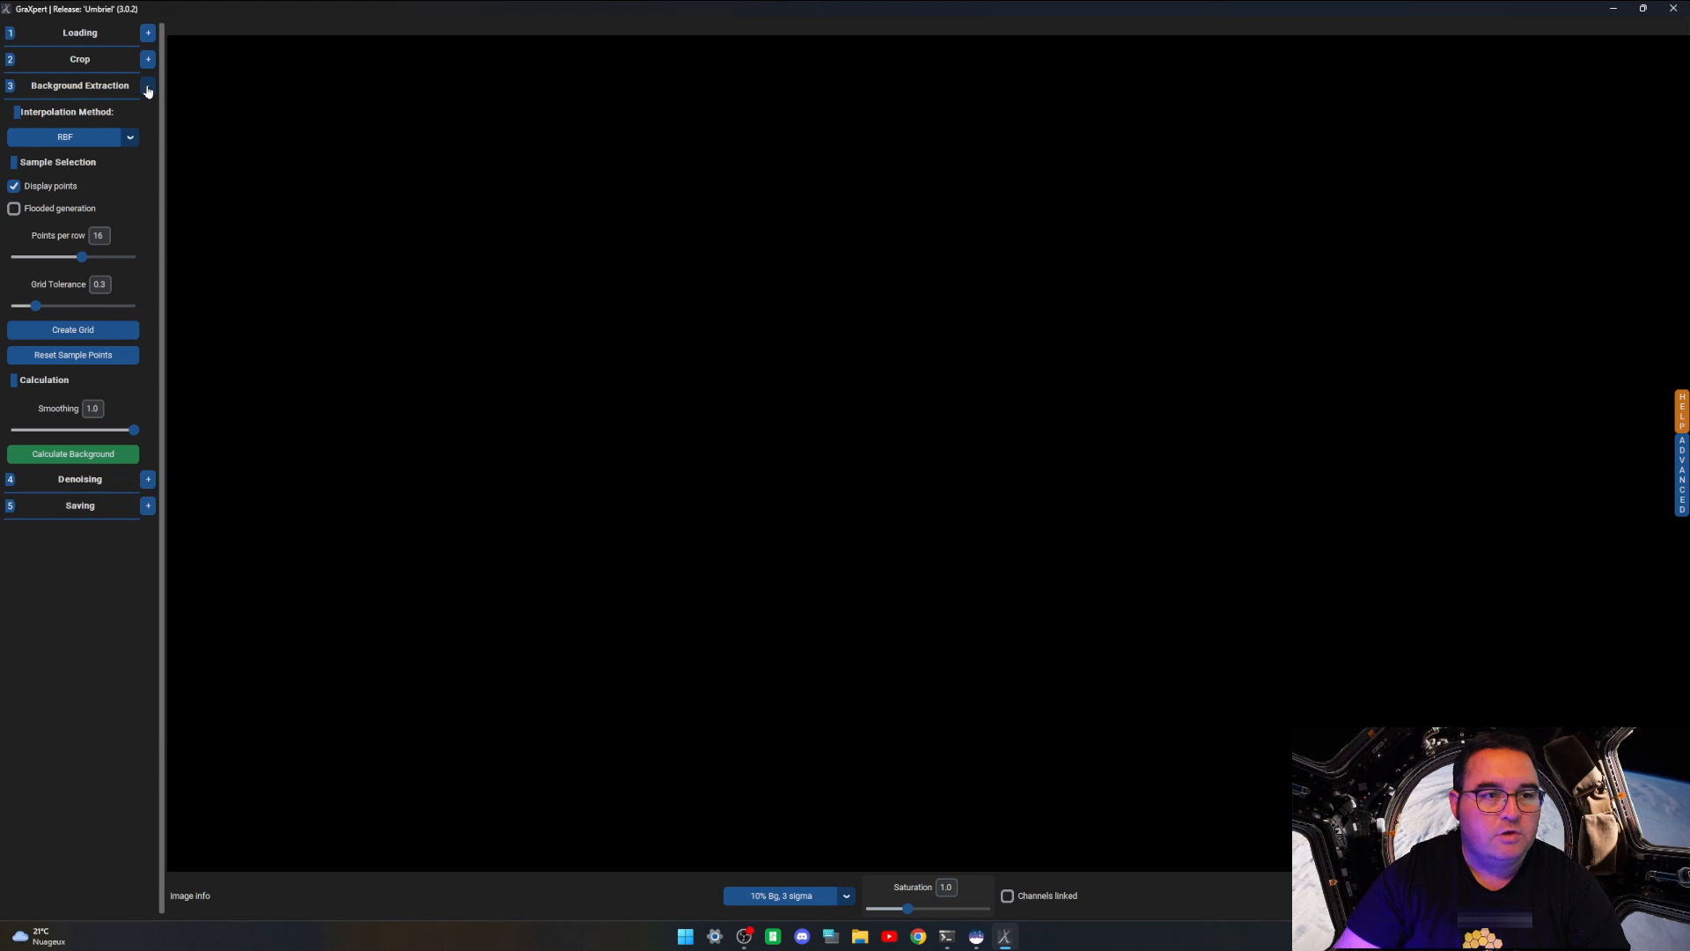
Step: Collapse the Background Extraction settings, expand Loading and bring up the image loading dialog
{"action": "left_click", "coordinate": [148, 89]}
{"action": "left_click", "coordinate": [148, 89]}
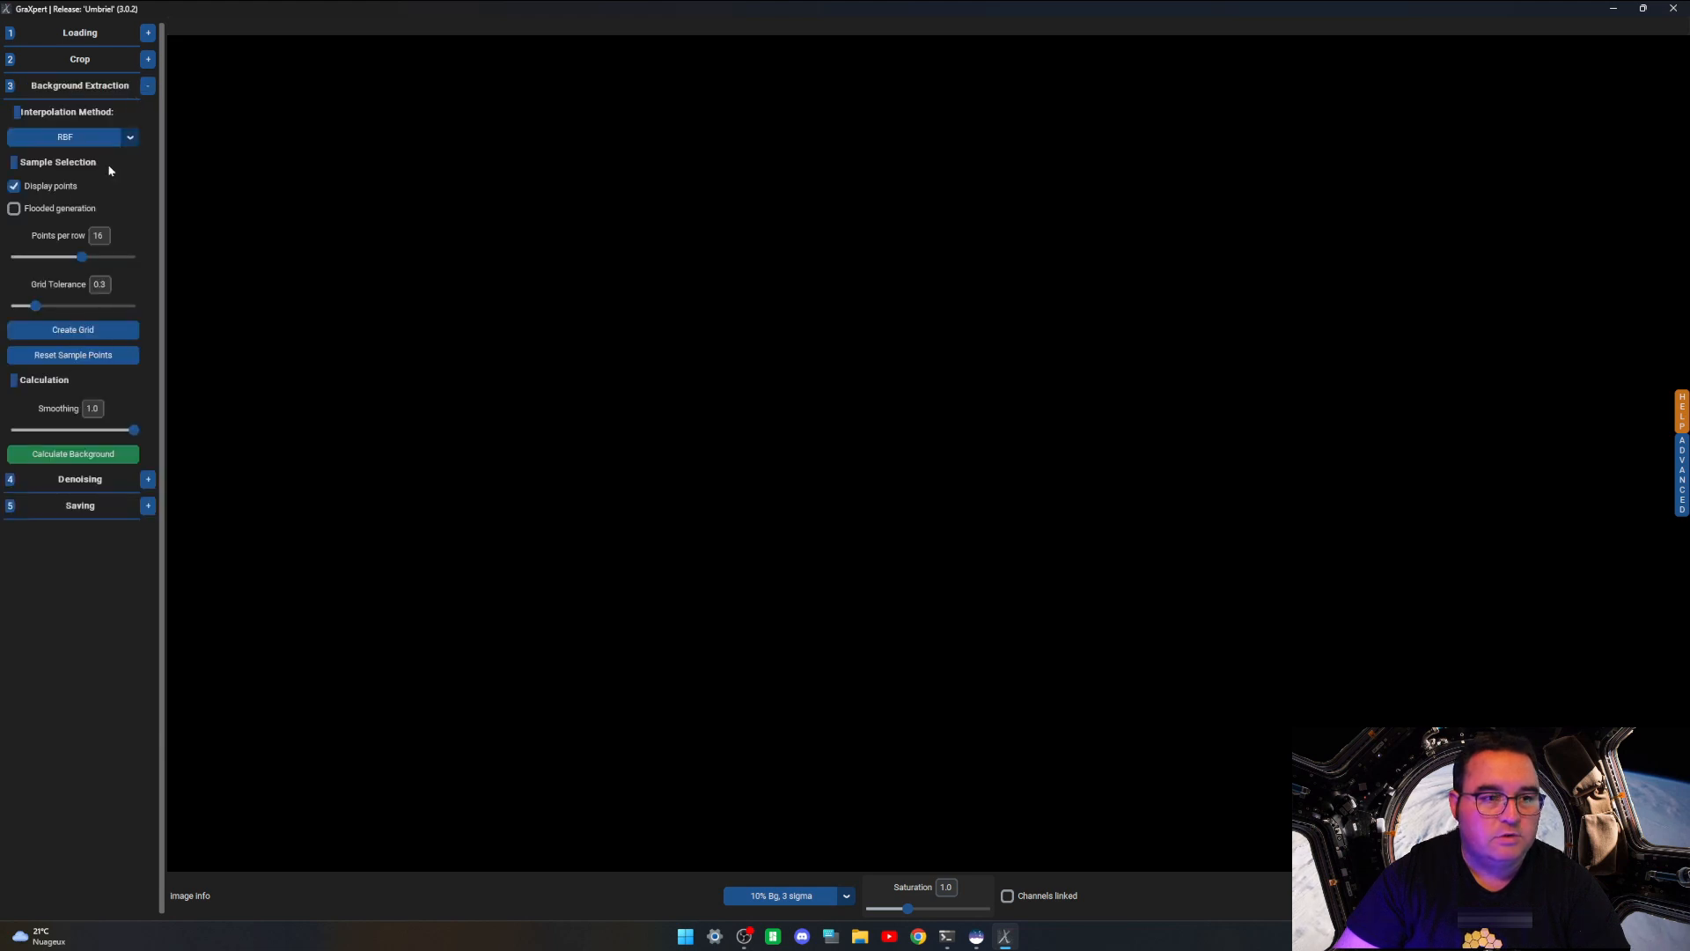
{"action": "left_click", "coordinate": [148, 88]}
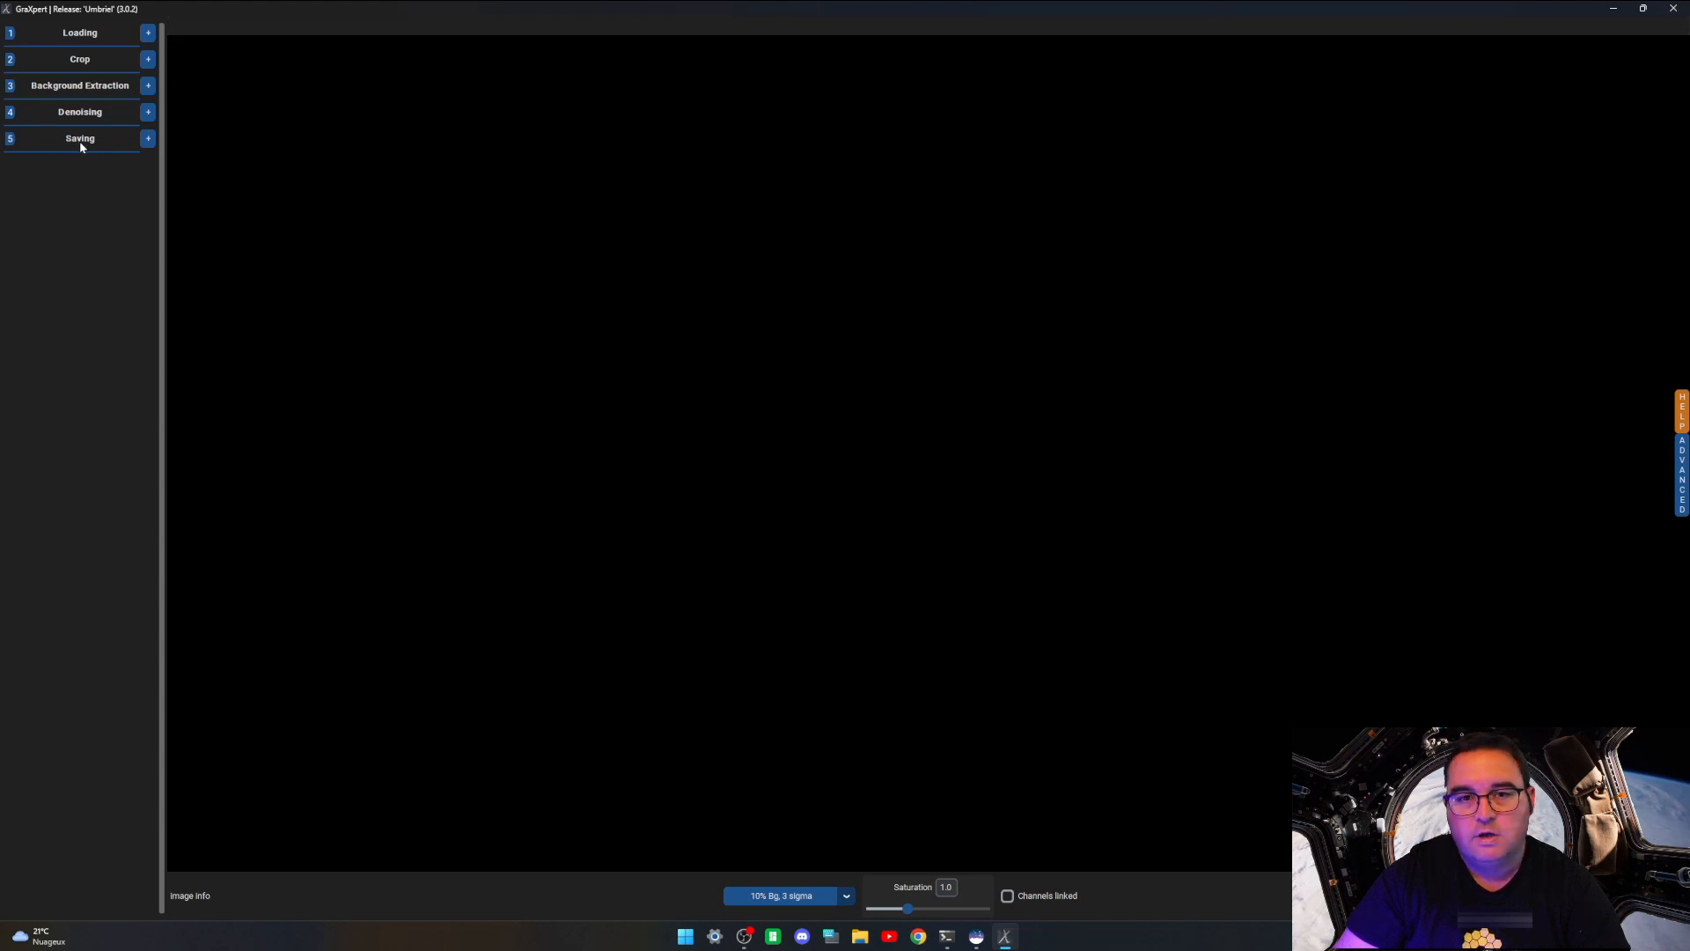
{"action": "left_click", "coordinate": [147, 33]}
{"action": "left_click", "coordinate": [79, 58]}
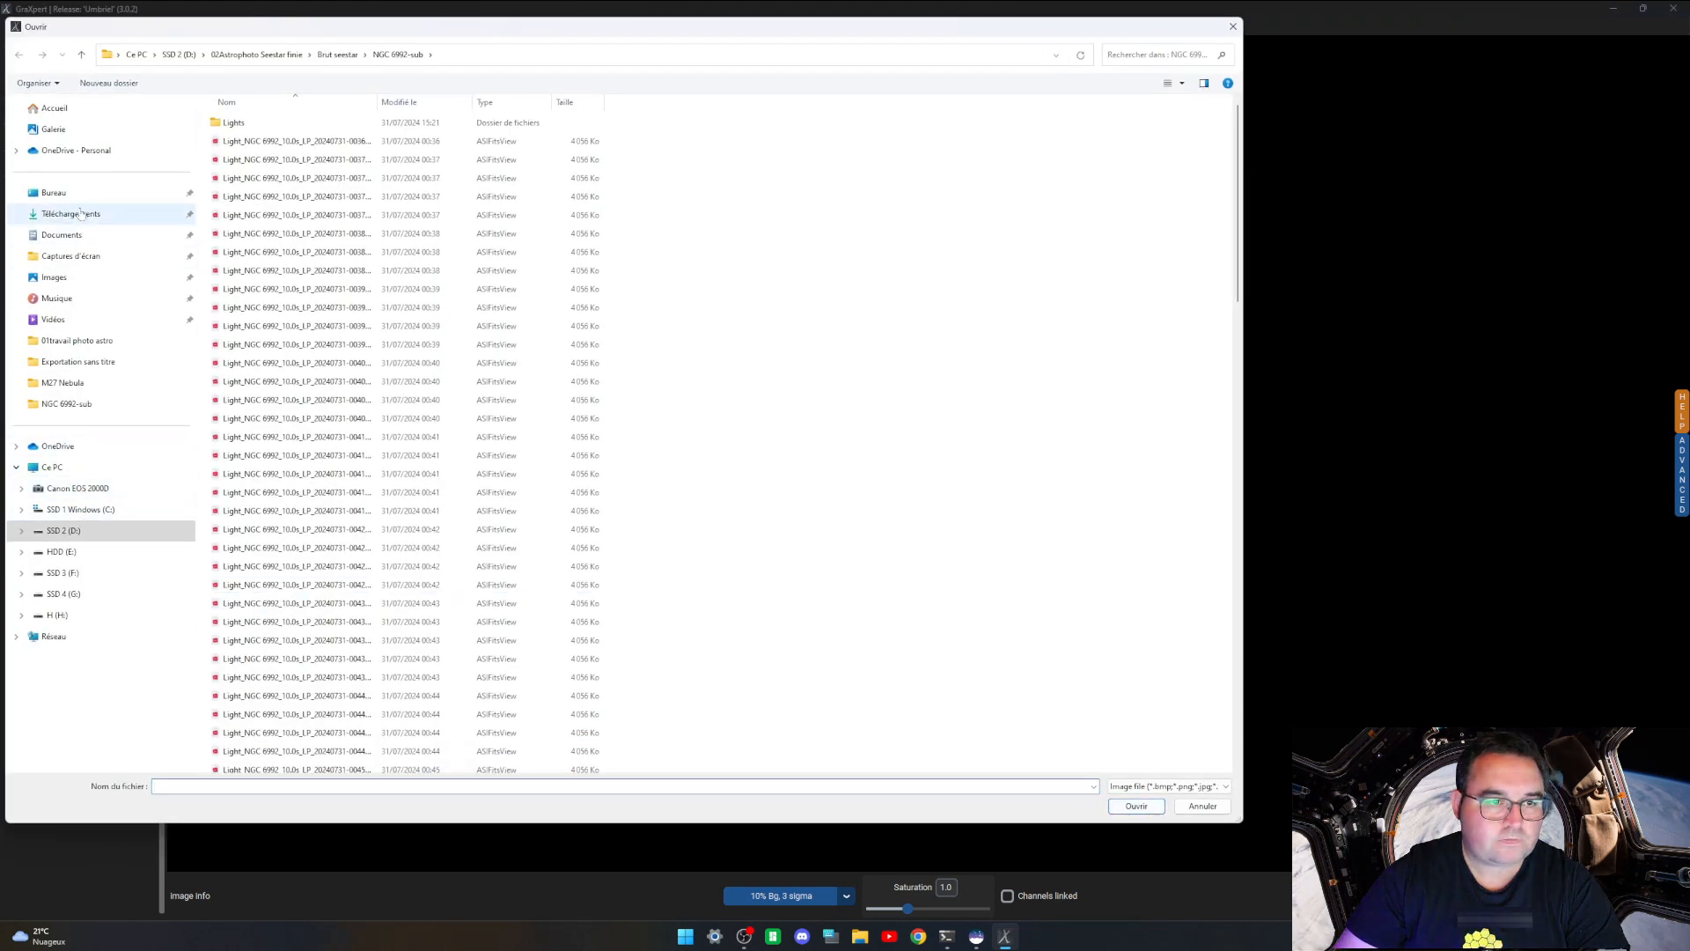
Step: Browse to the Bureau in the loading dialog, regroup its items, and open the Tuto Seestar folder
{"action": "left_click", "coordinate": [54, 193]}
{"action": "scroll", "coordinate": [500, 466], "scroll_direction": "down", "scroll_amount": 10}
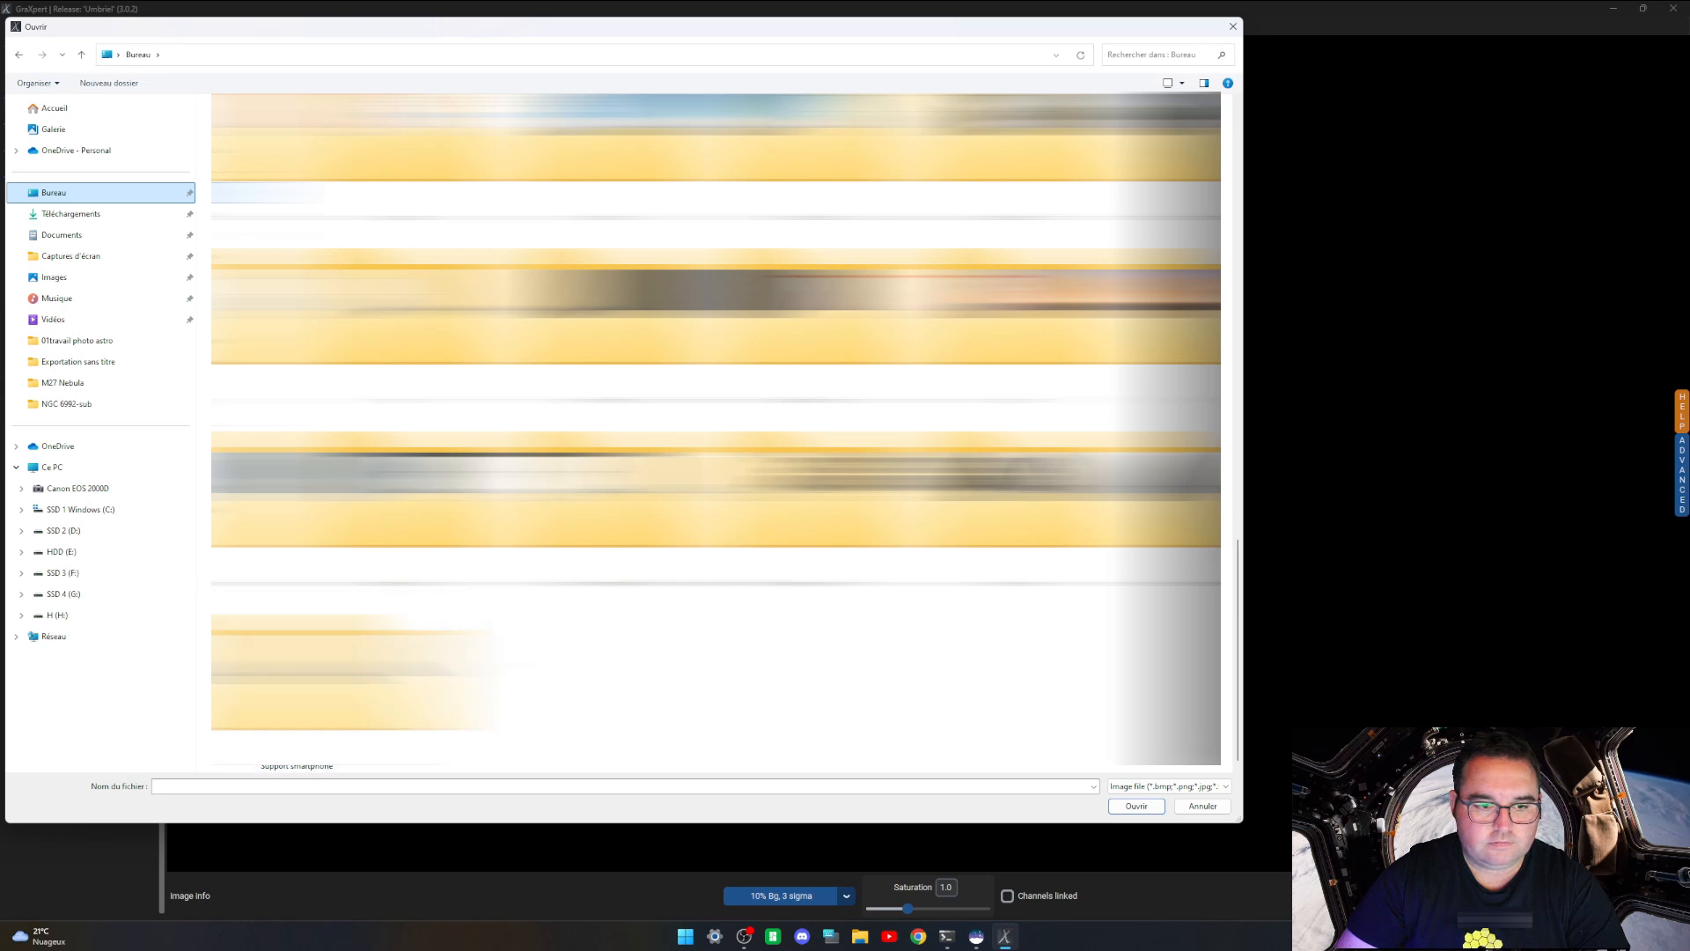
{"action": "scroll", "coordinate": [716, 428], "scroll_direction": "up", "scroll_amount": 5}
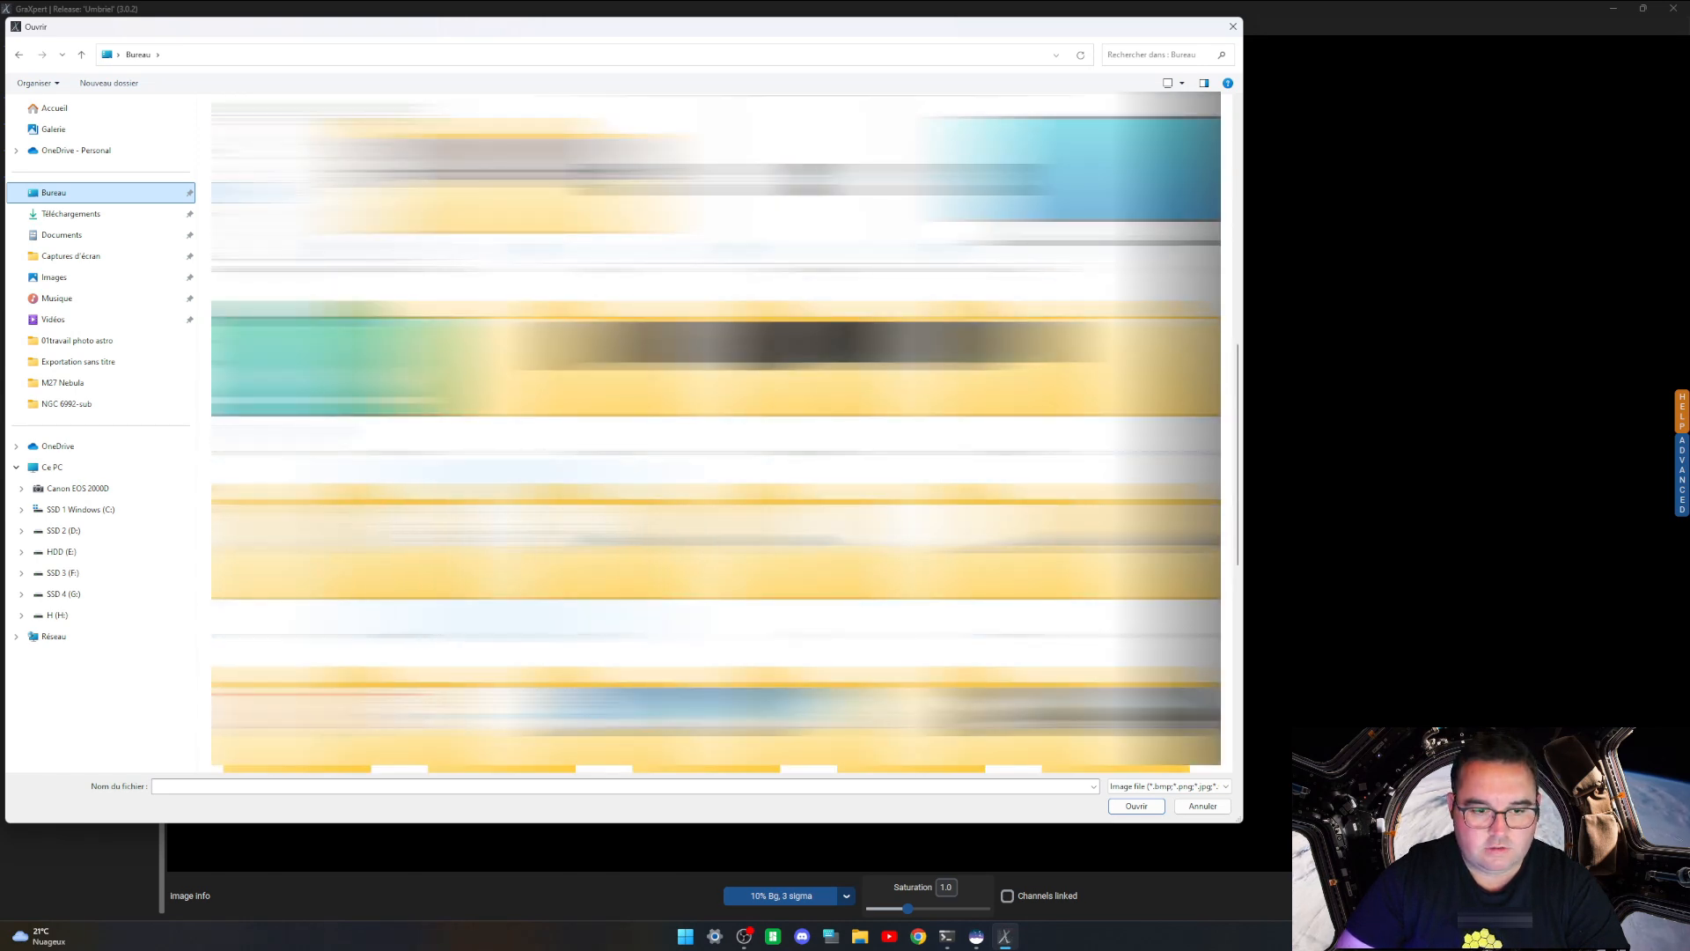
{"action": "scroll", "coordinate": [715, 428], "scroll_direction": "down", "scroll_amount": 2}
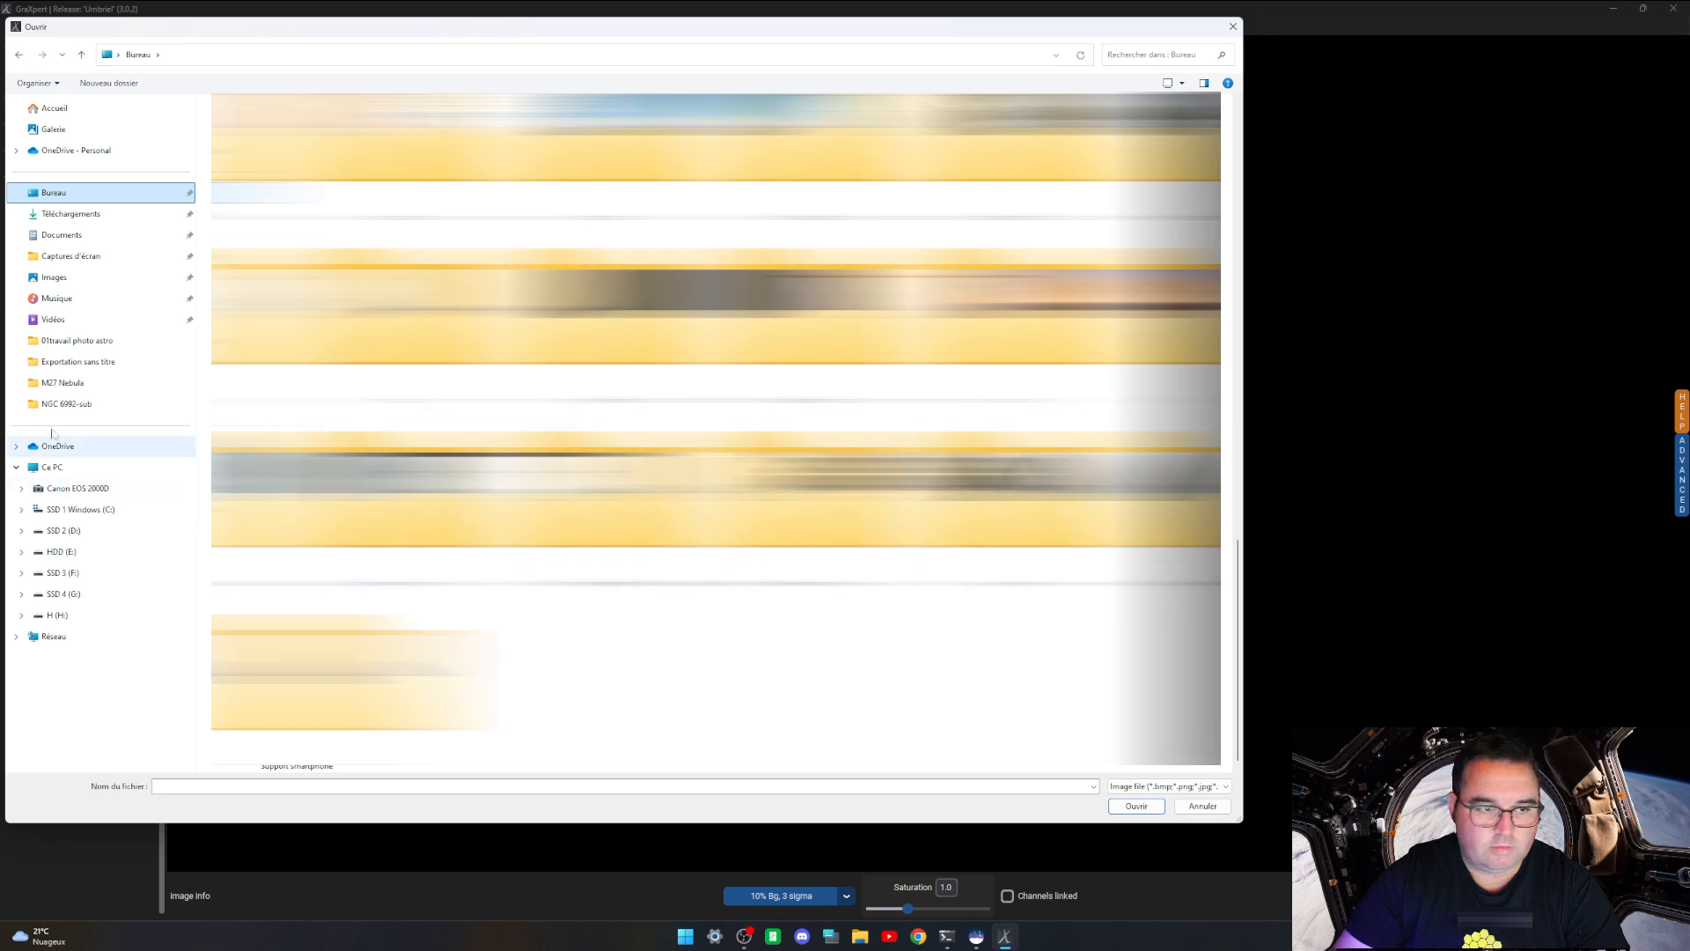
{"action": "left_click", "coordinate": [75, 214]}
{"action": "left_click", "coordinate": [81, 199]}
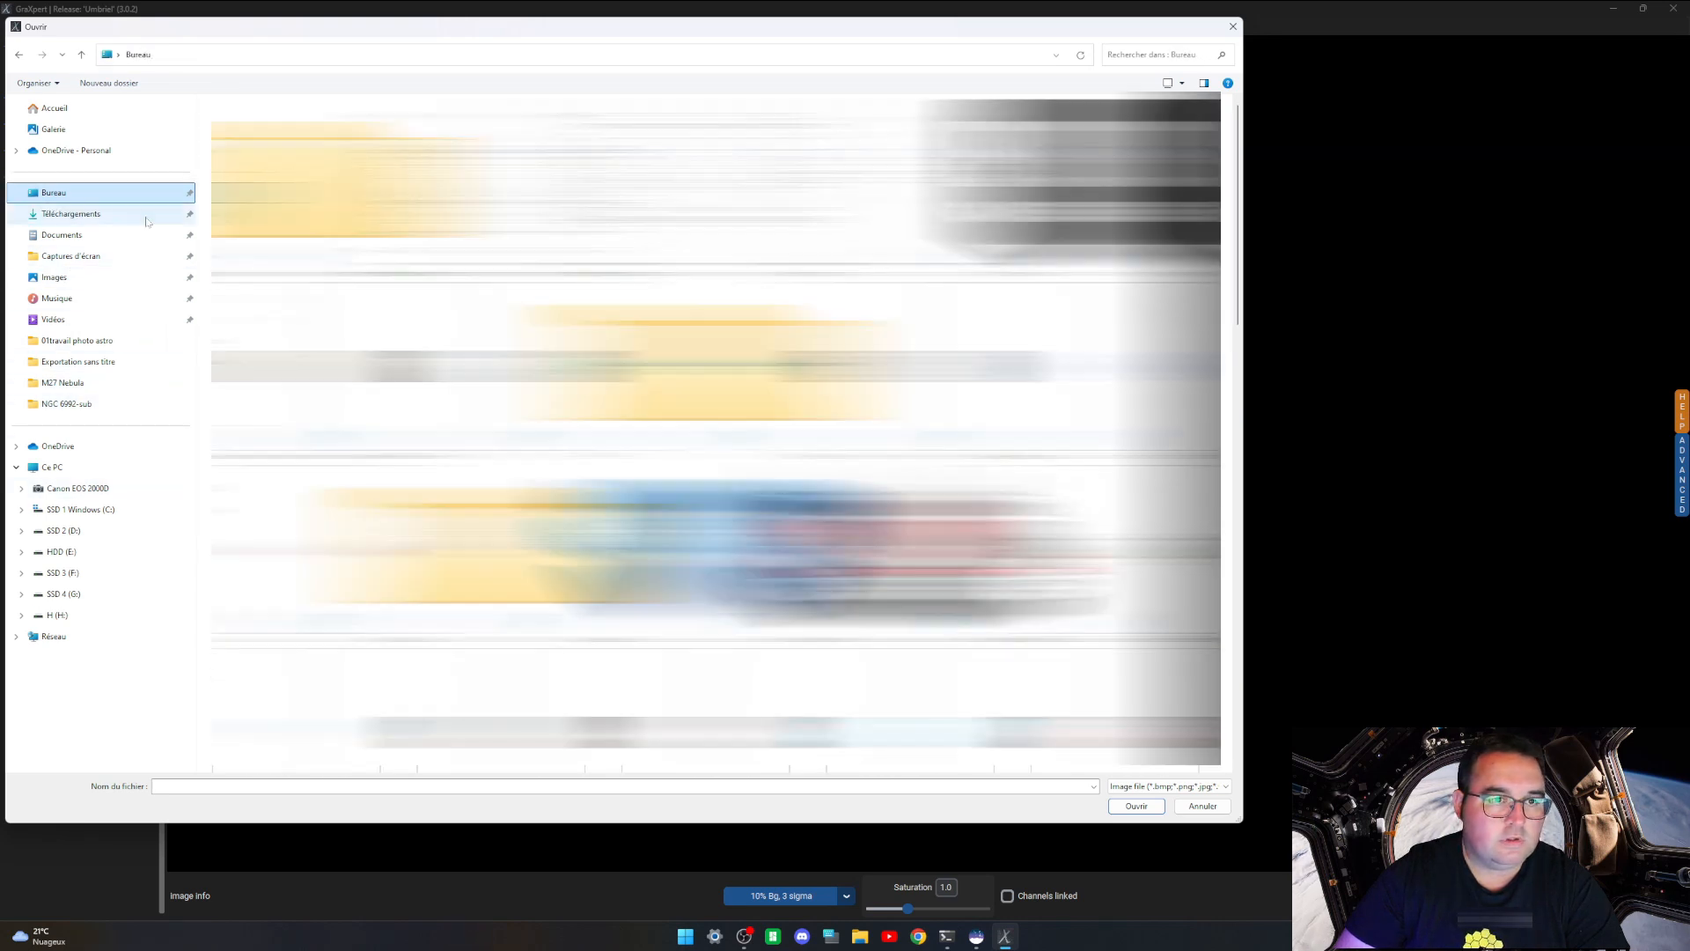
{"action": "scroll", "coordinate": [716, 429], "scroll_direction": "down", "scroll_amount": 10}
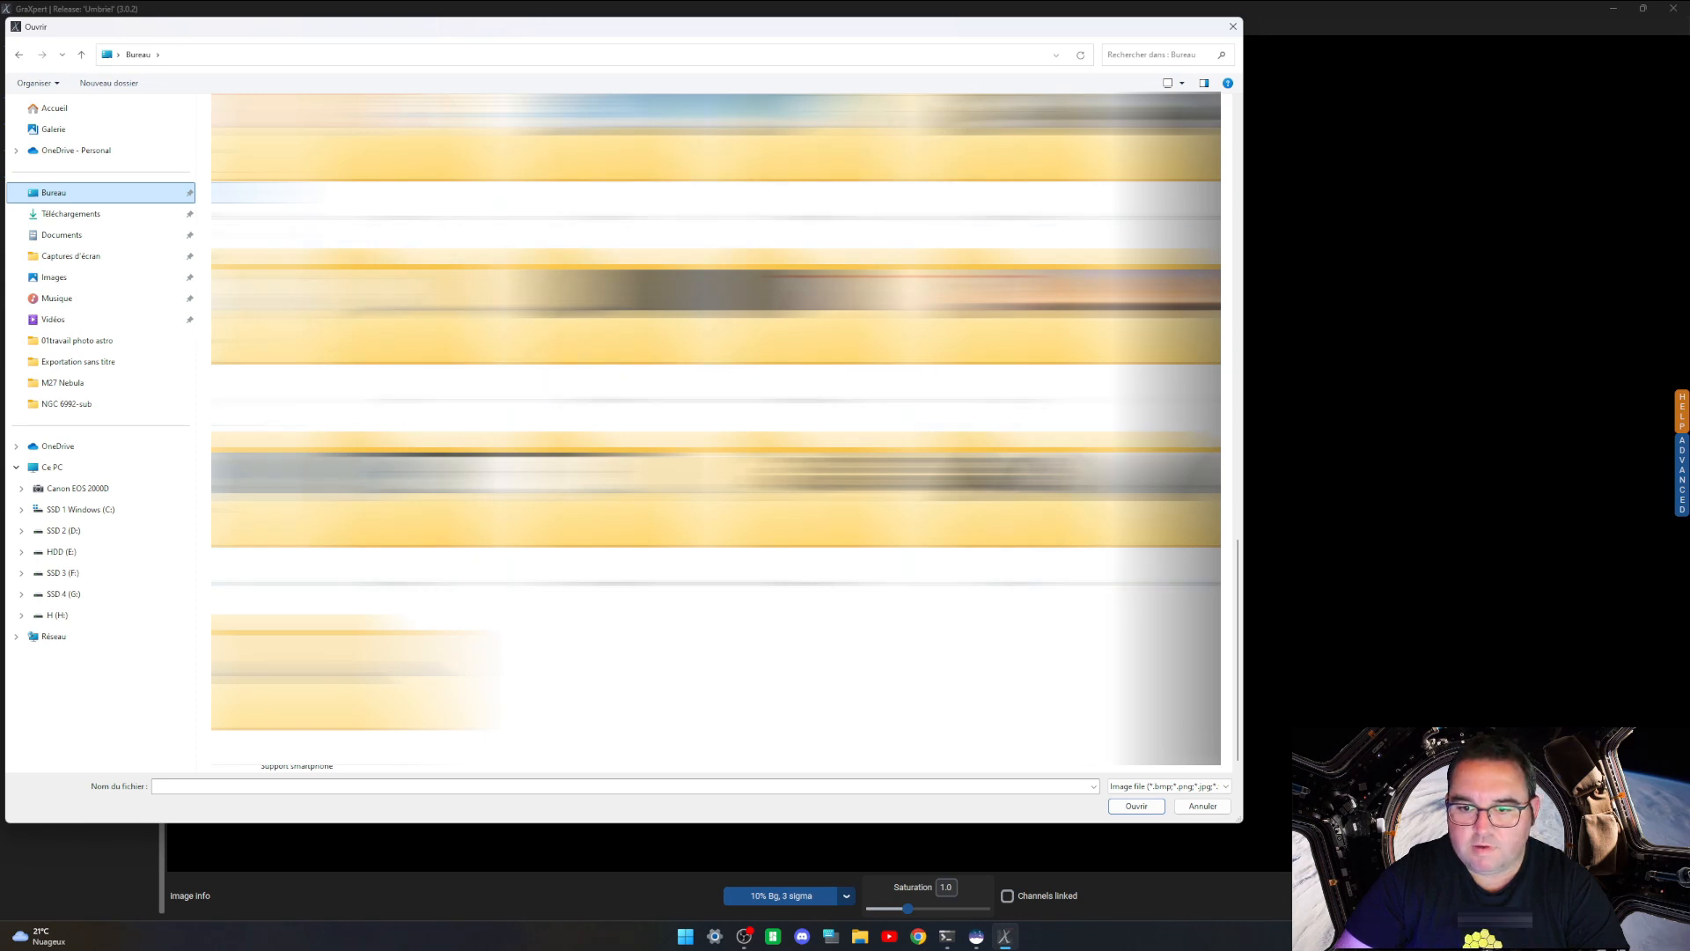
{"action": "right_click", "coordinate": [879, 765]}
{"action": "mouse_move", "coordinate": [925, 712]}
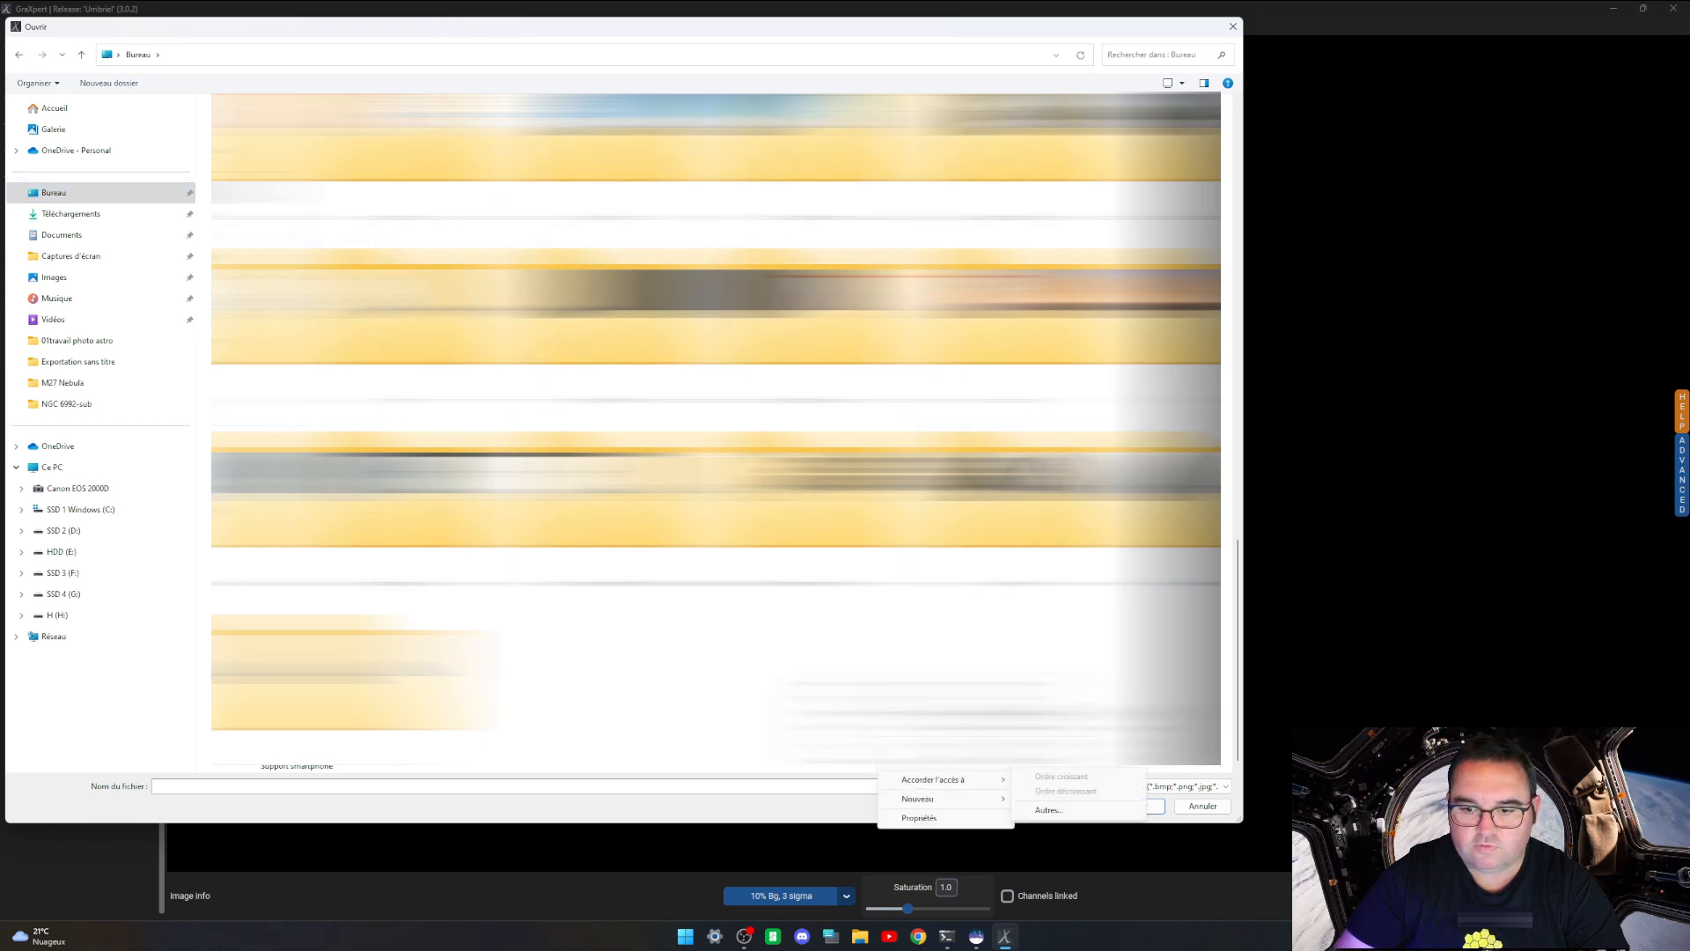
{"action": "left_click", "coordinate": [1035, 715]}
{"action": "scroll", "coordinate": [924, 625], "scroll_direction": "down", "scroll_amount": 10}
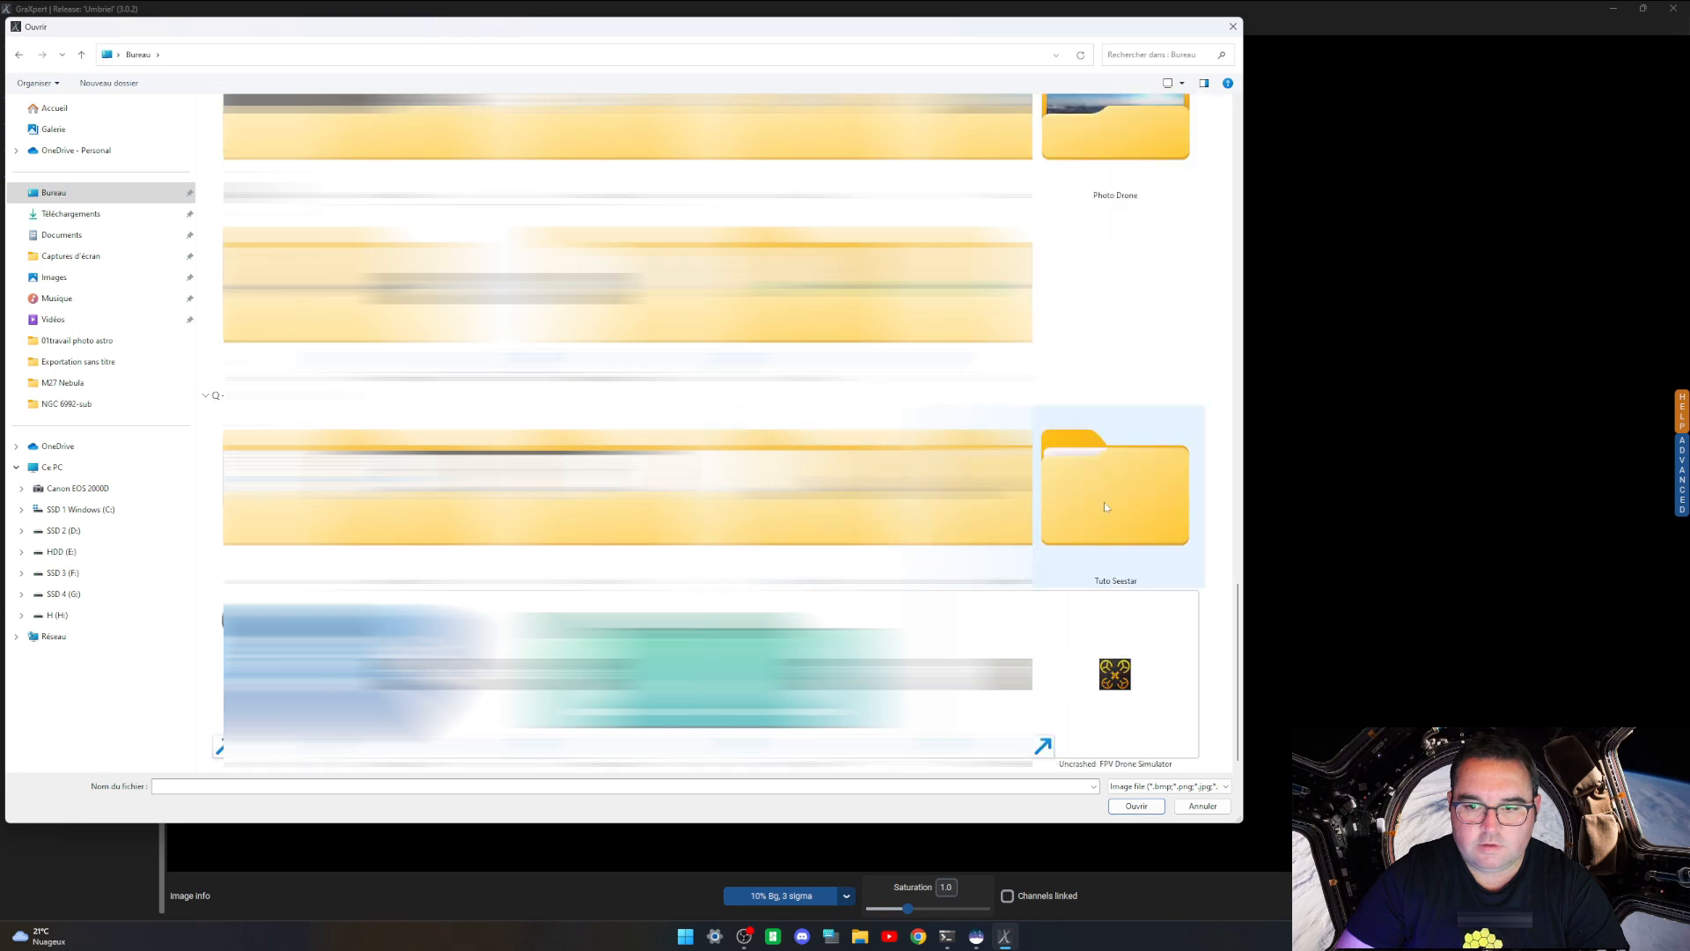
{"action": "double_click", "coordinate": [1104, 501]}
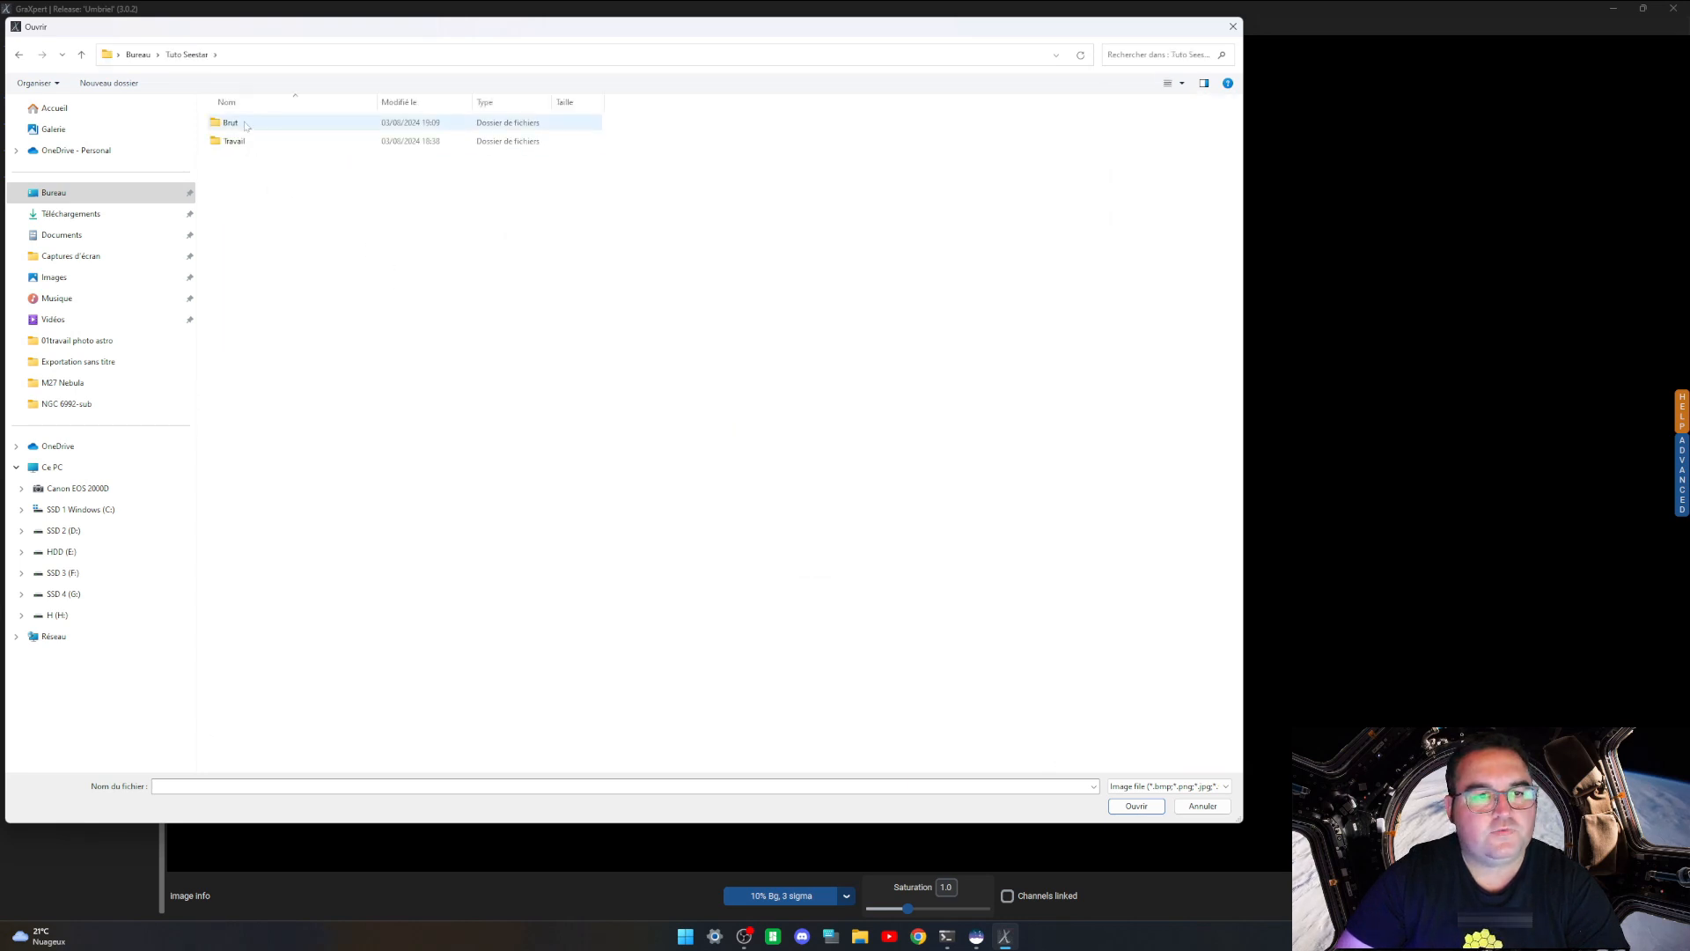
Step: Load NGC_6992_113x10sec_T25degC_2024-07-30.fit from the Brut > NGC 6992-sub folder
{"action": "double_click", "coordinate": [249, 124]}
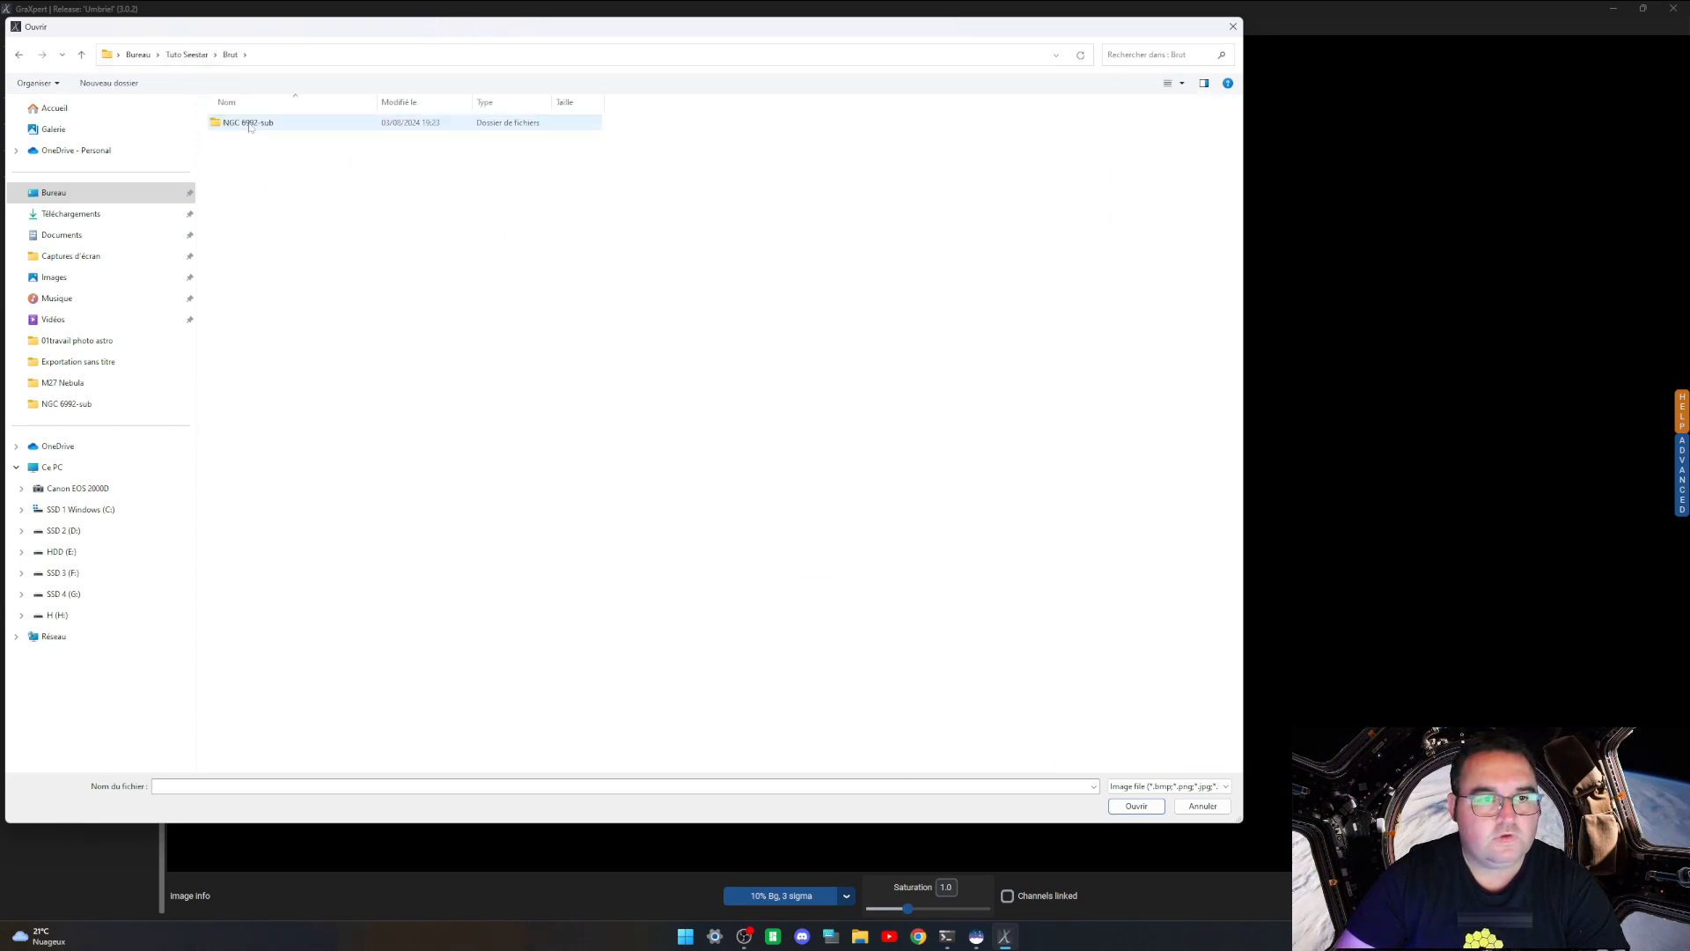
{"action": "double_click", "coordinate": [250, 124]}
{"action": "scroll", "coordinate": [404, 506], "scroll_direction": "down", "scroll_amount": 10}
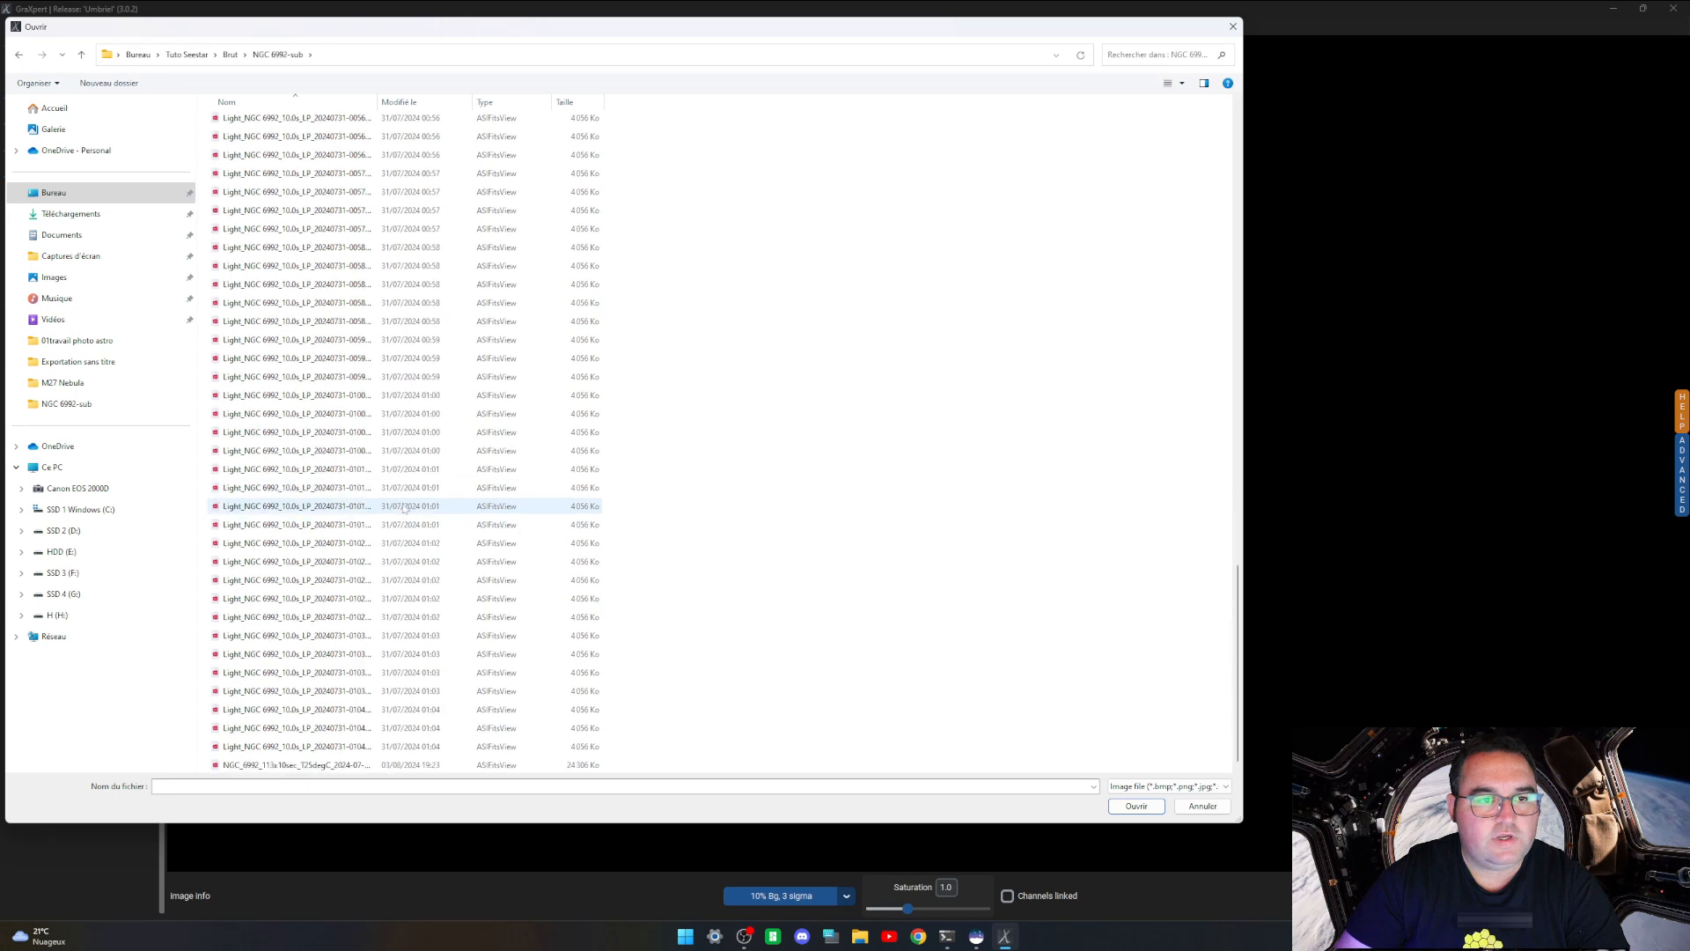
{"action": "left_click", "coordinate": [335, 765]}
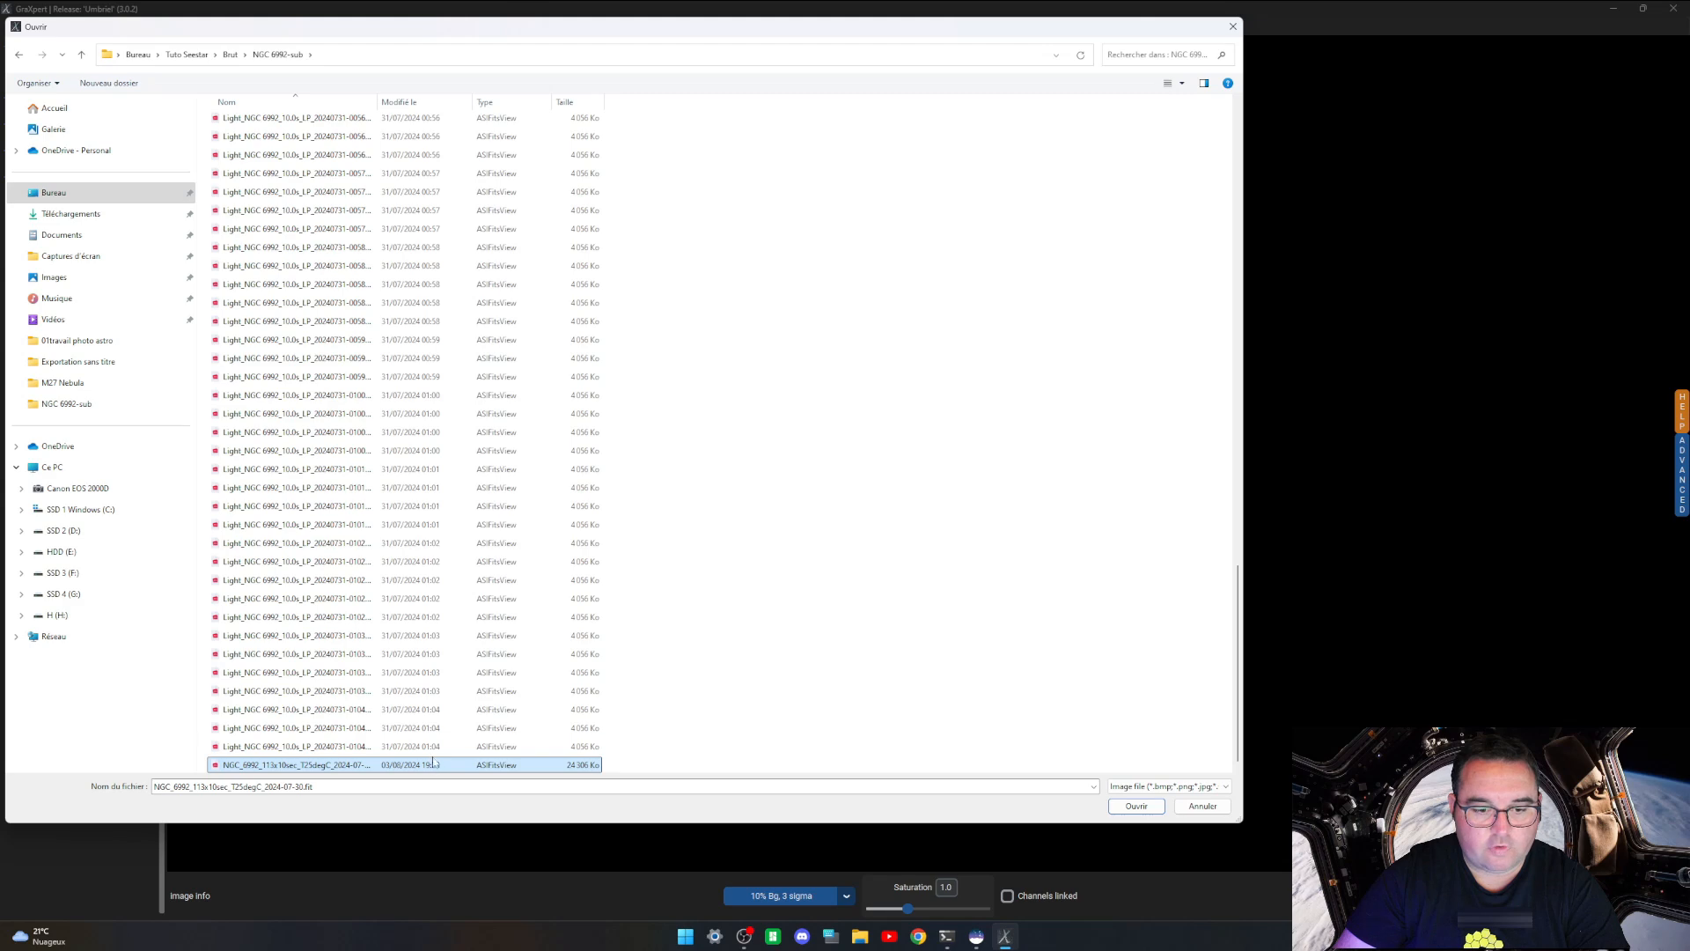
{"action": "left_click", "coordinate": [1135, 806]}
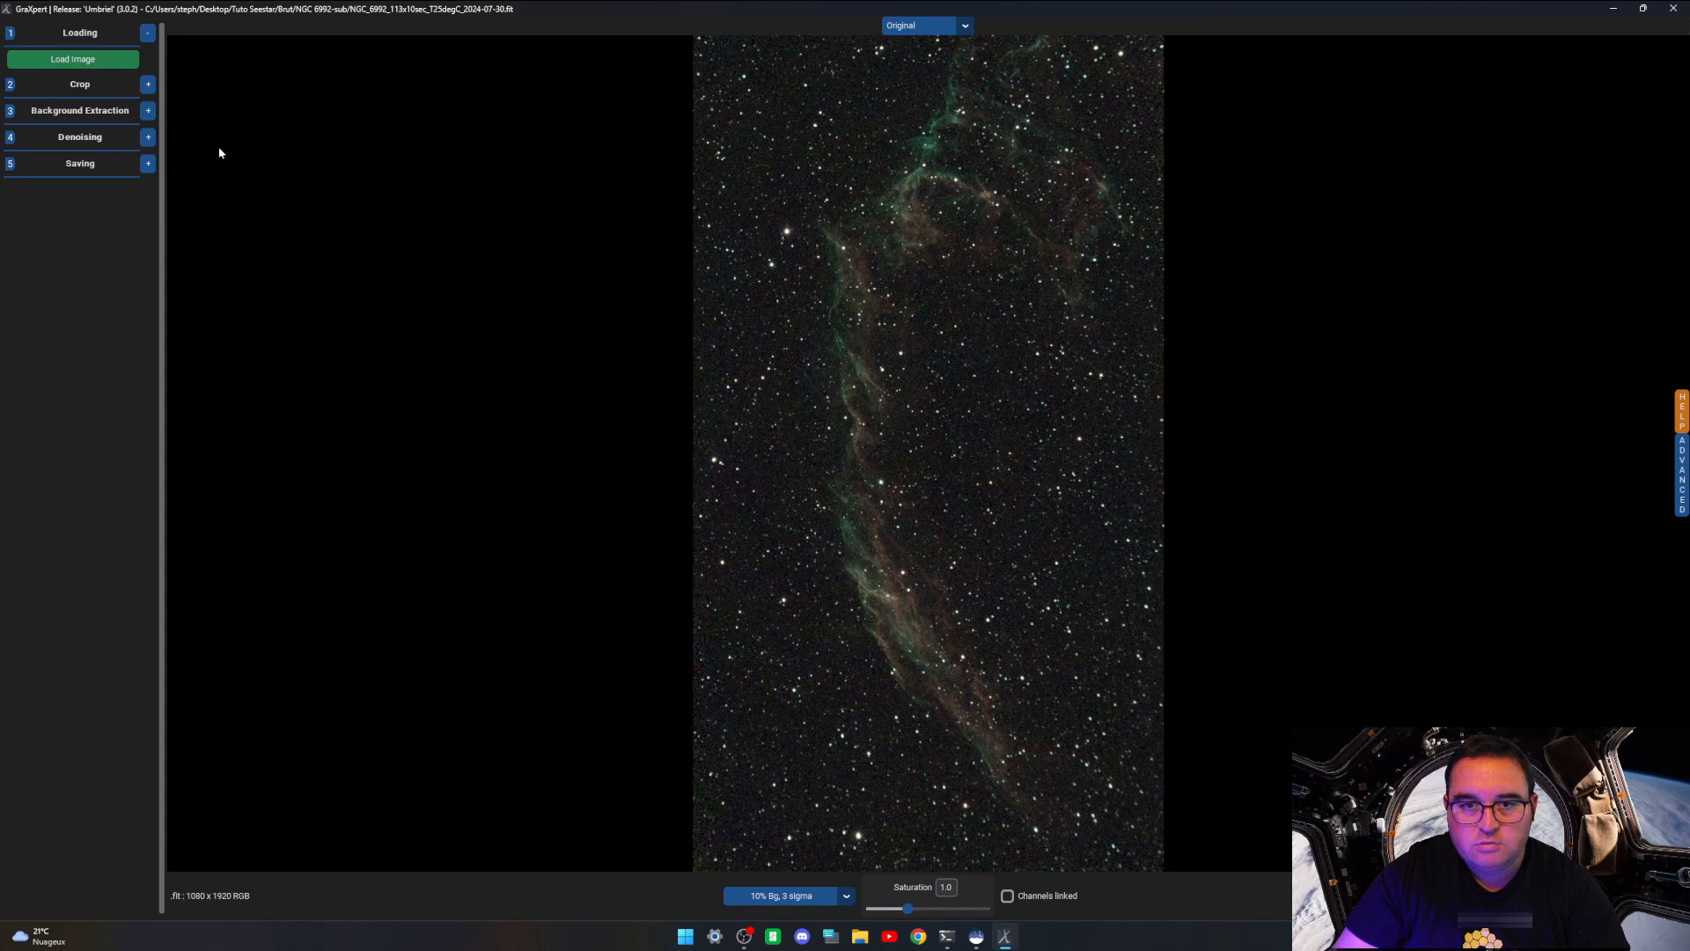
Step: Crop thin strips off the left, top and bottom edges of the nebula image
{"action": "left_click", "coordinate": [148, 84]}
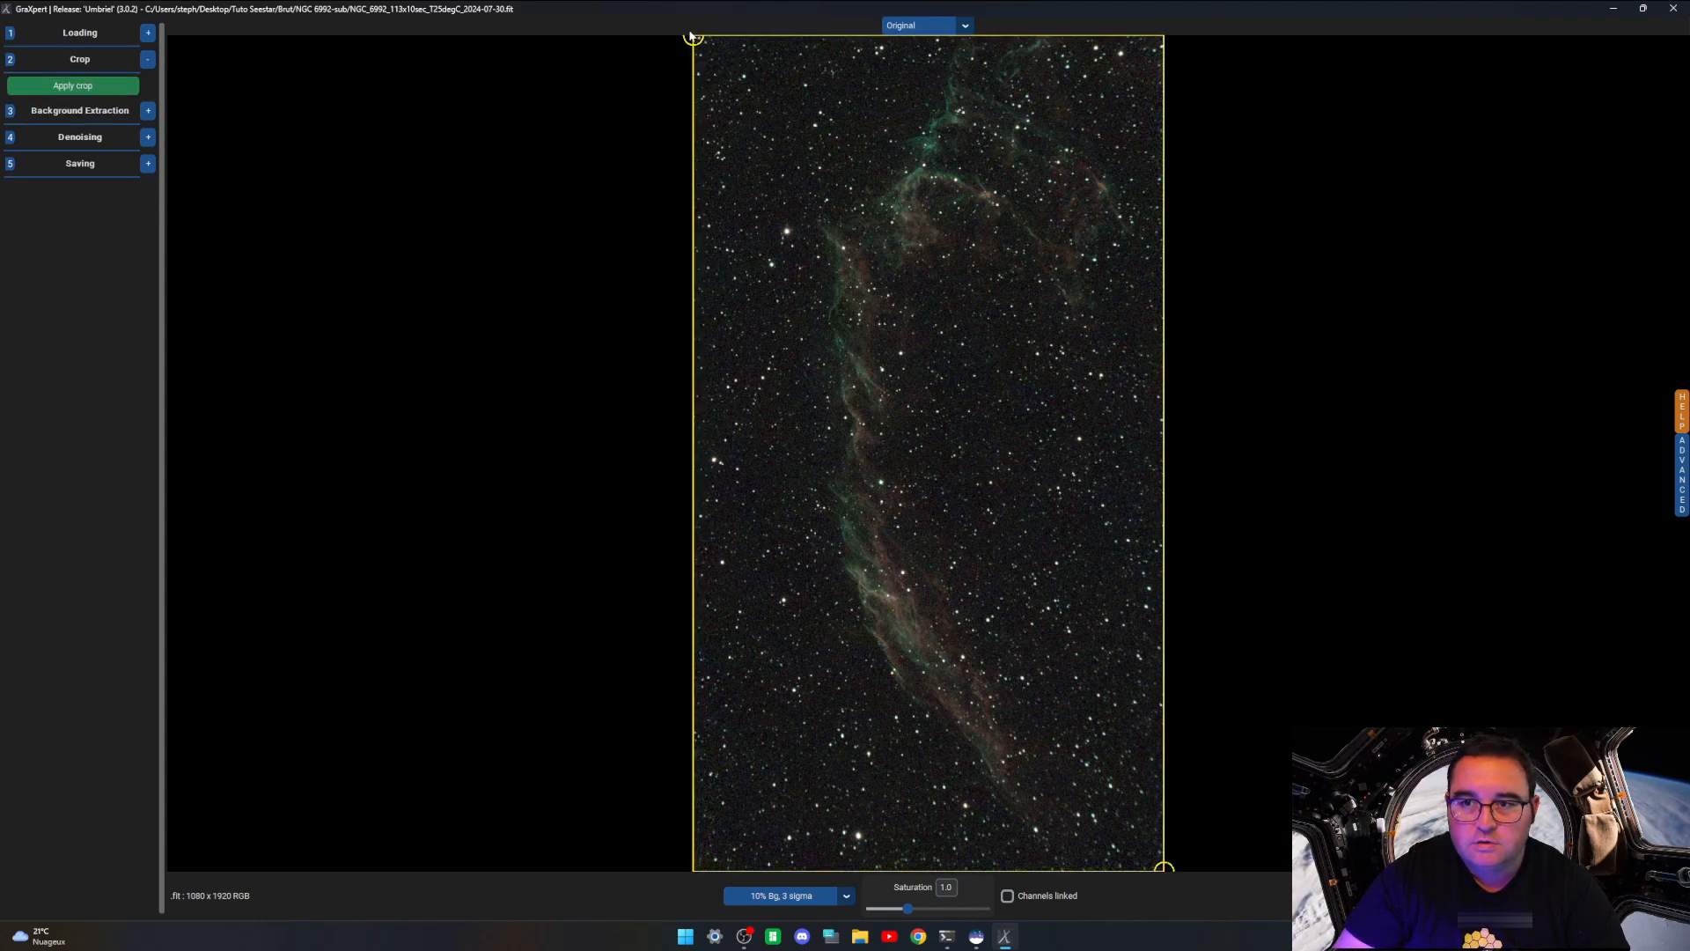
{"action": "left_click_drag", "start_coordinate": [695, 39], "coordinate": [705, 44]}
{"action": "left_click_drag", "start_coordinate": [1165, 870], "coordinate": [1168, 863]}
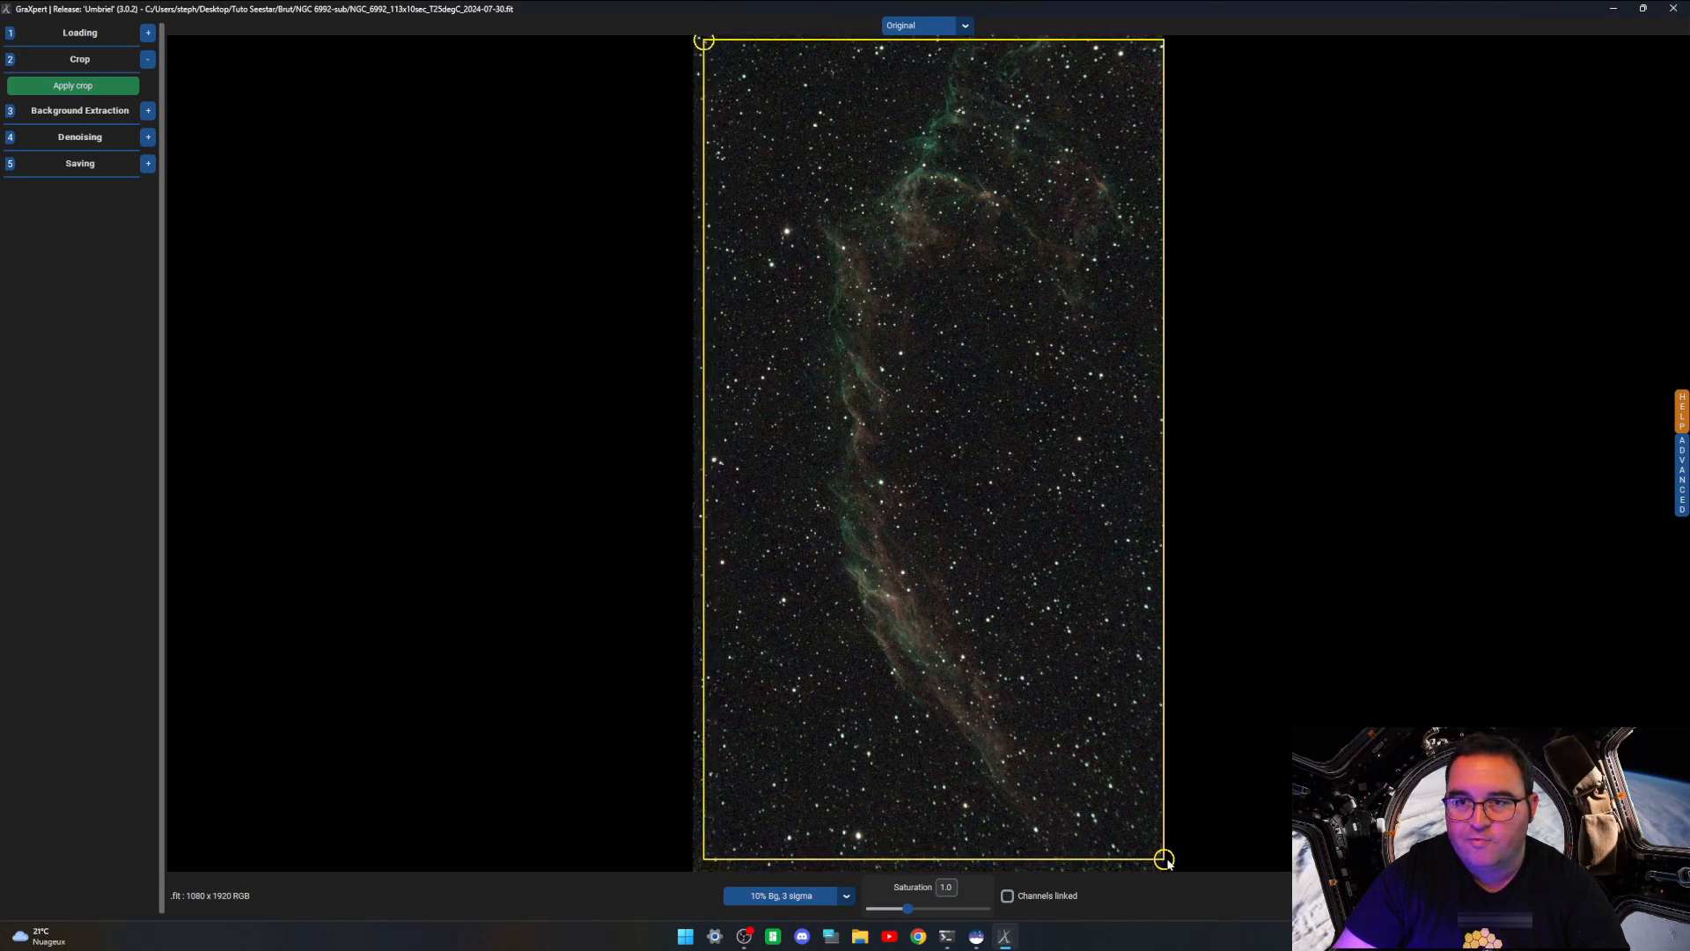
{"action": "left_click", "coordinate": [72, 85]}
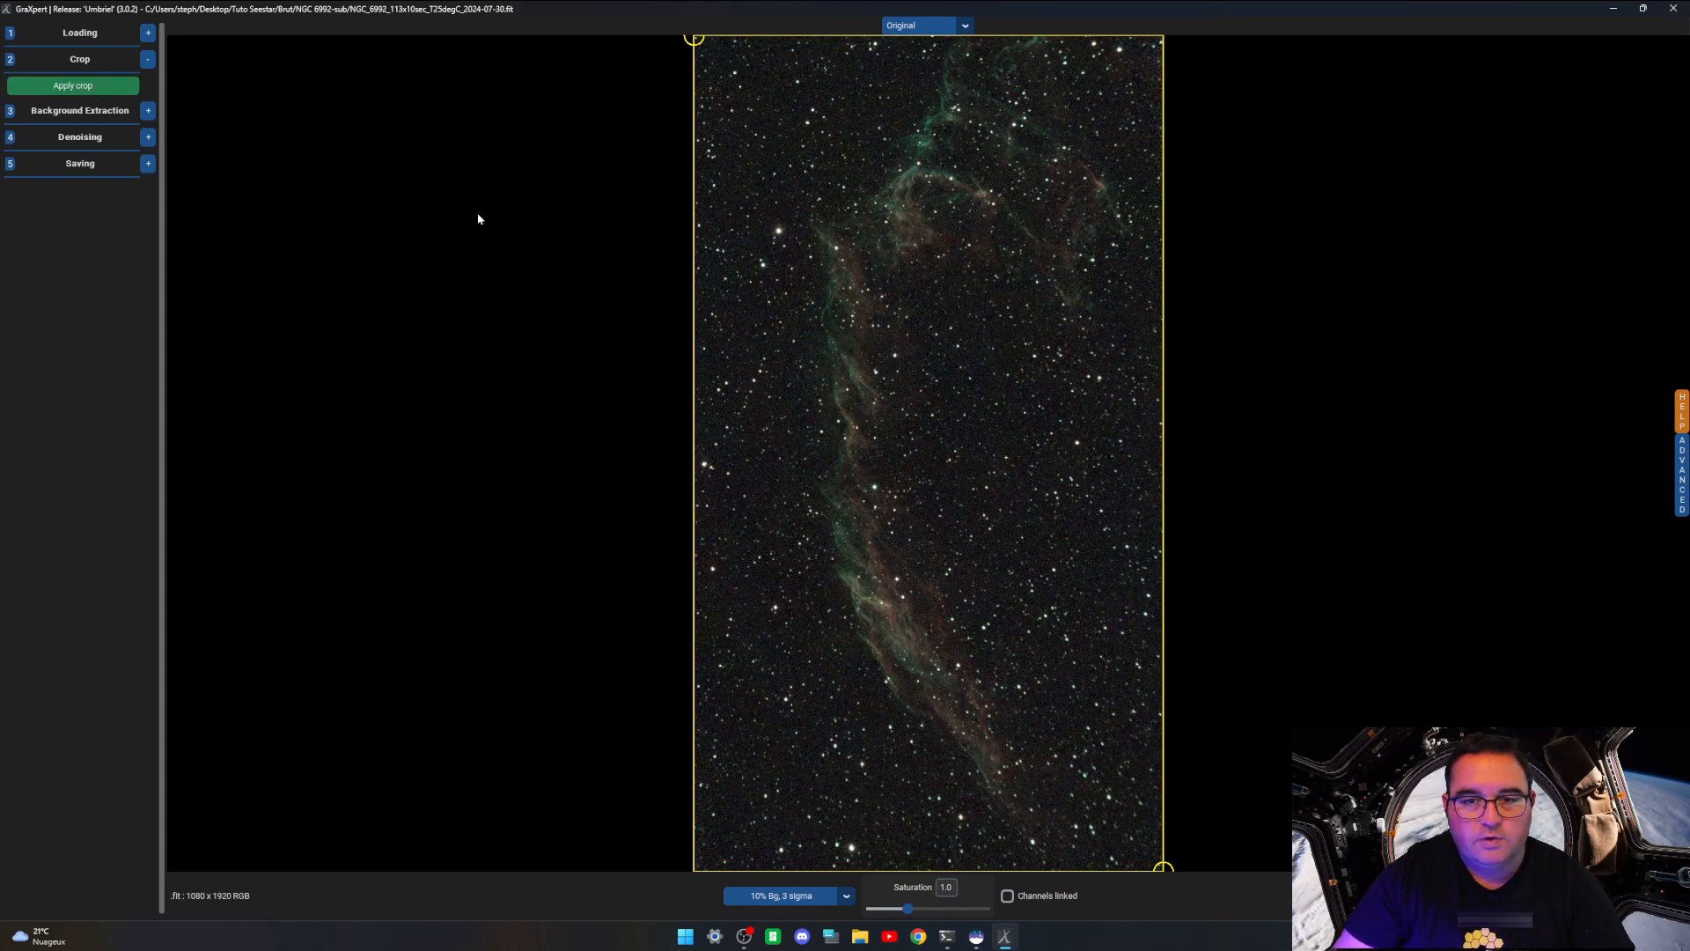
Step: In Background Extraction, set Grid Tolerance to 2.0, try a sample grid with 25 points per row, and reset the sample points
{"action": "left_click", "coordinate": [144, 111]}
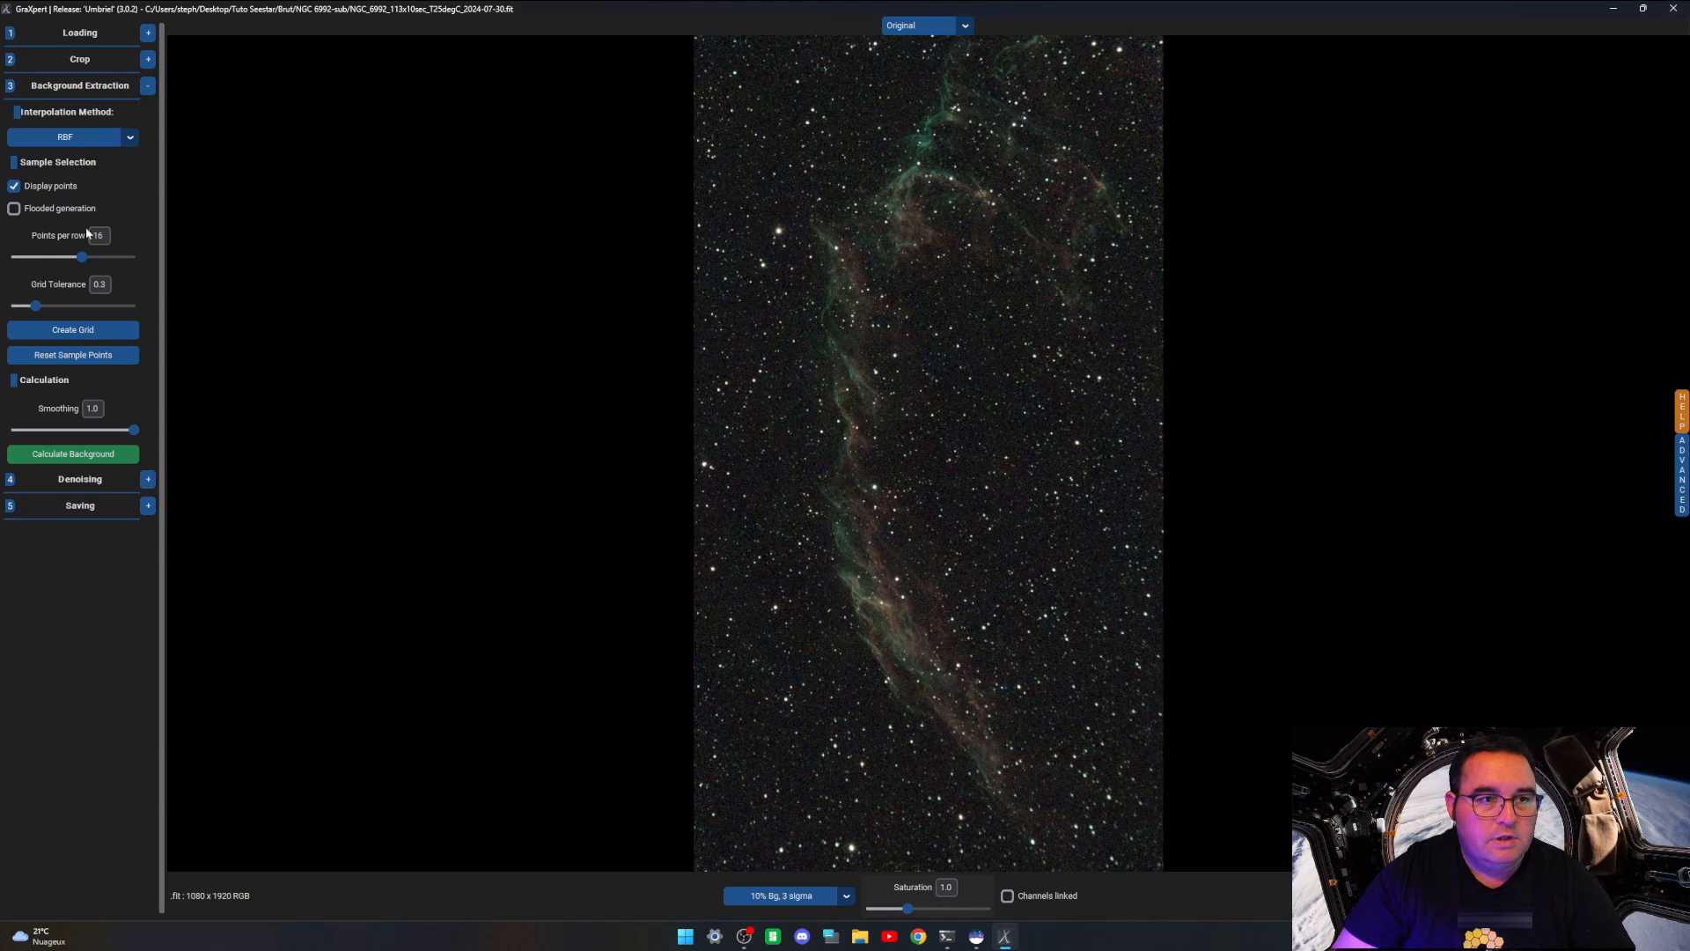
{"action": "mouse_move", "coordinate": [35, 305]}
{"action": "left_mouse_down"}
{"action": "mouse_move", "coordinate": [81, 306]}
{"action": "mouse_move", "coordinate": [51, 323]}
{"action": "mouse_move", "coordinate": [81, 322]}
{"action": "mouse_move", "coordinate": [51, 314]}
{"action": "left_mouse_up"}
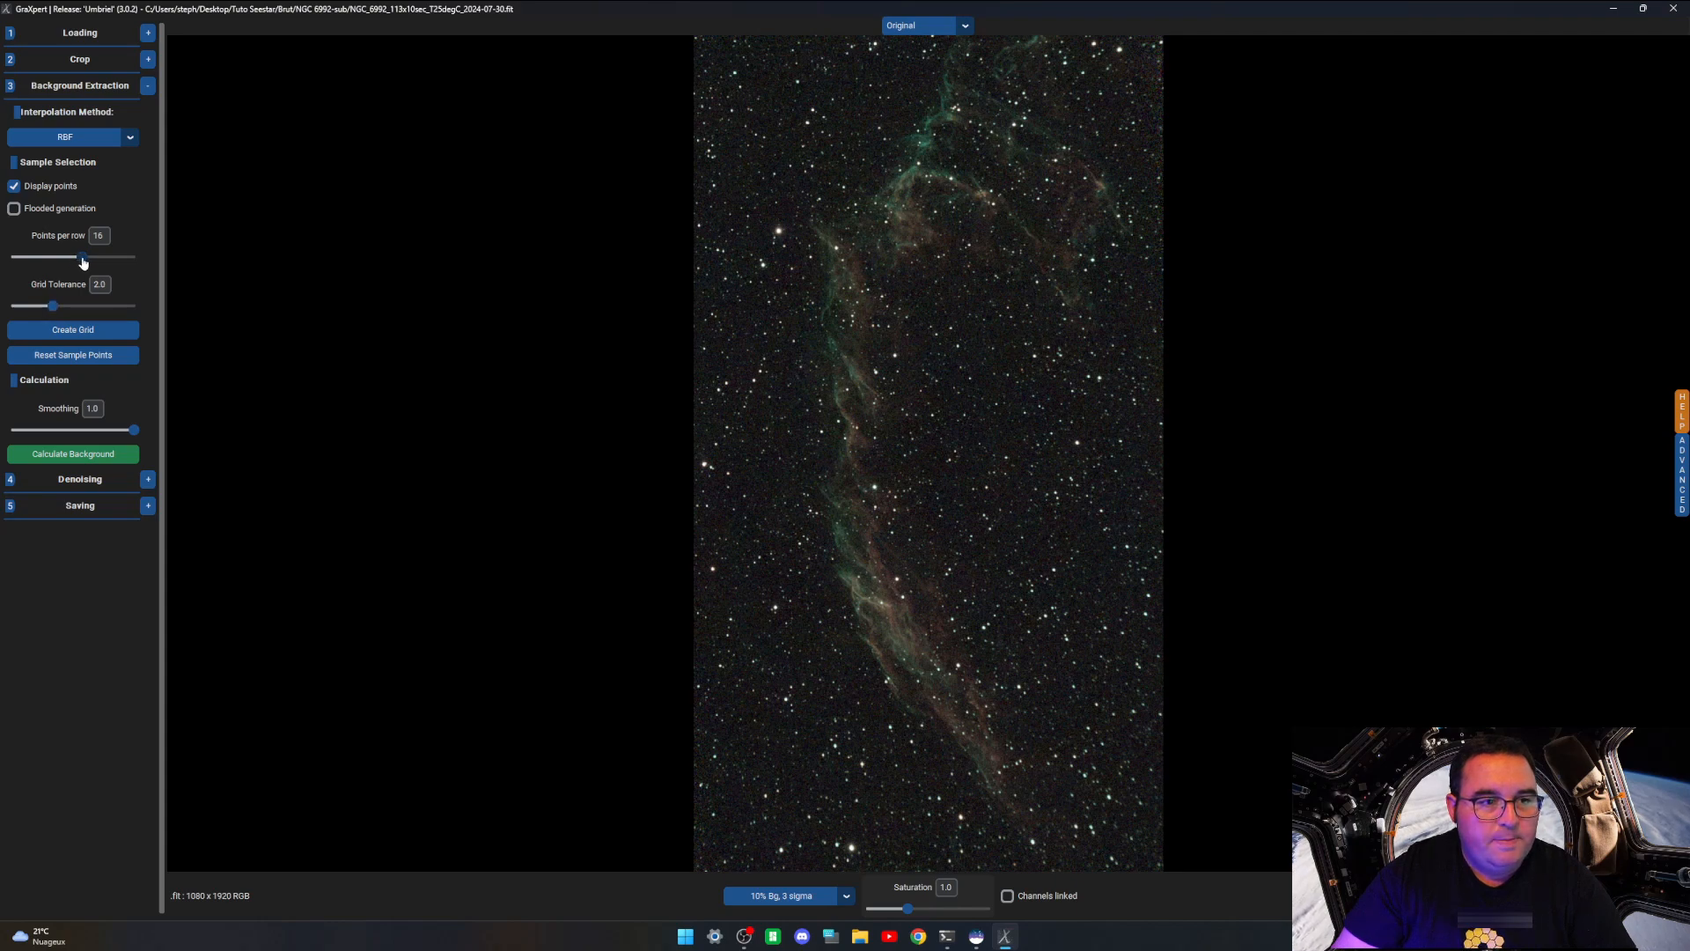
{"action": "left_click_drag", "start_coordinate": [82, 260], "coordinate": [134, 257]}
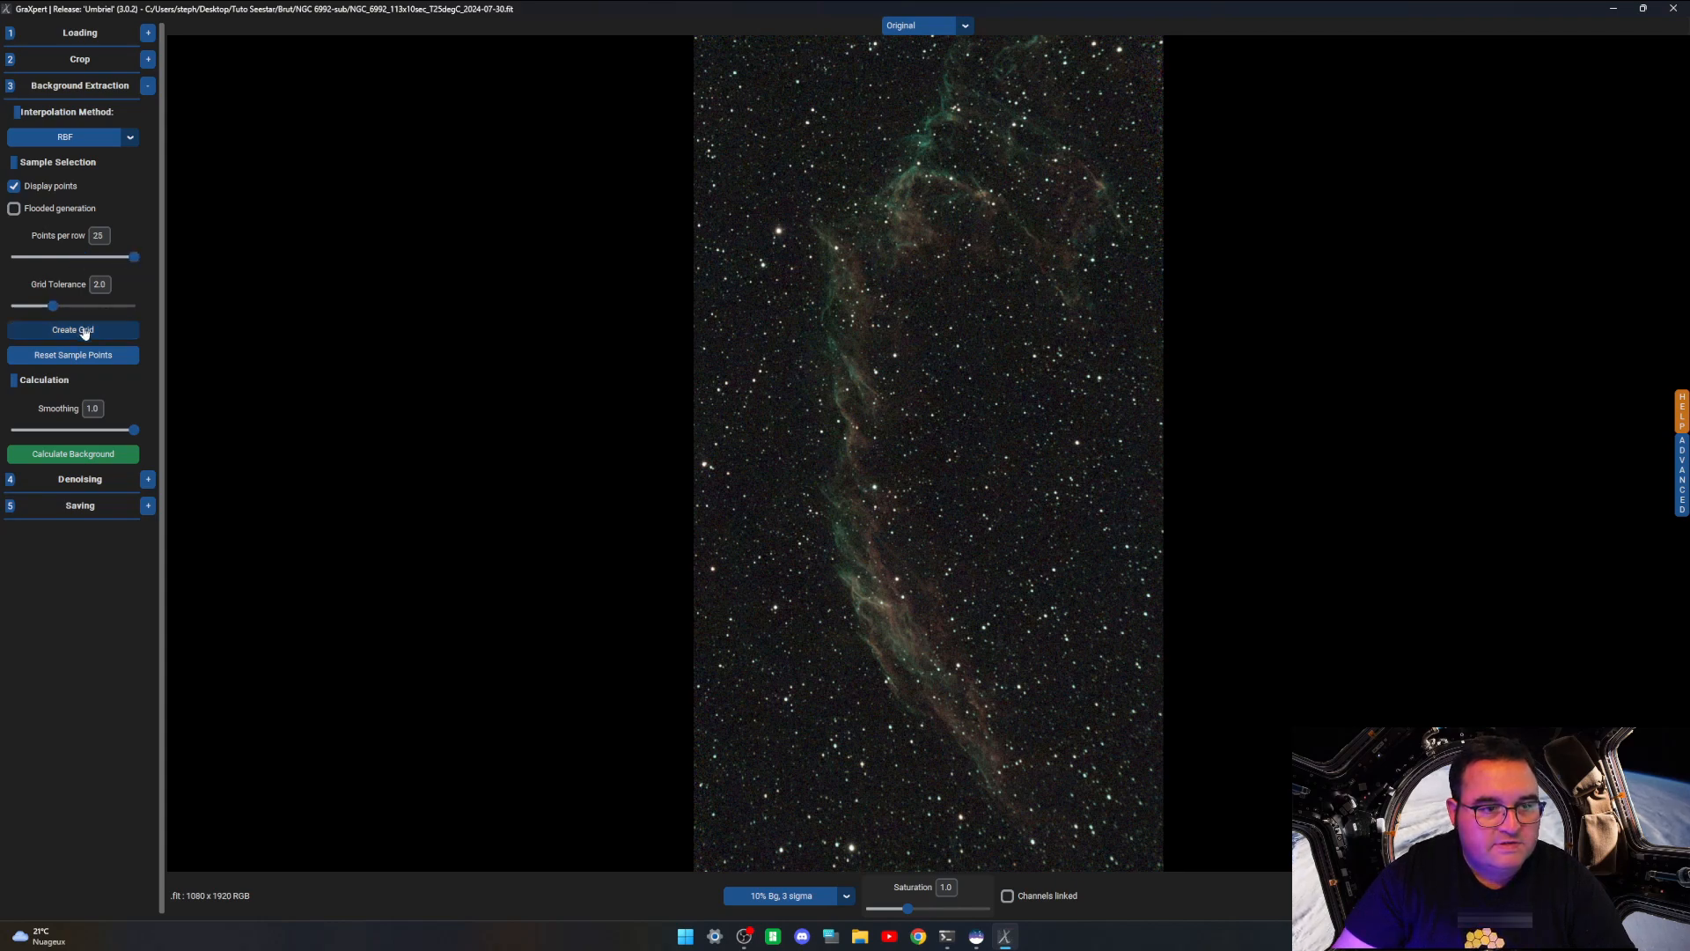
{"action": "left_click", "coordinate": [83, 330]}
{"action": "left_click", "coordinate": [73, 355]}
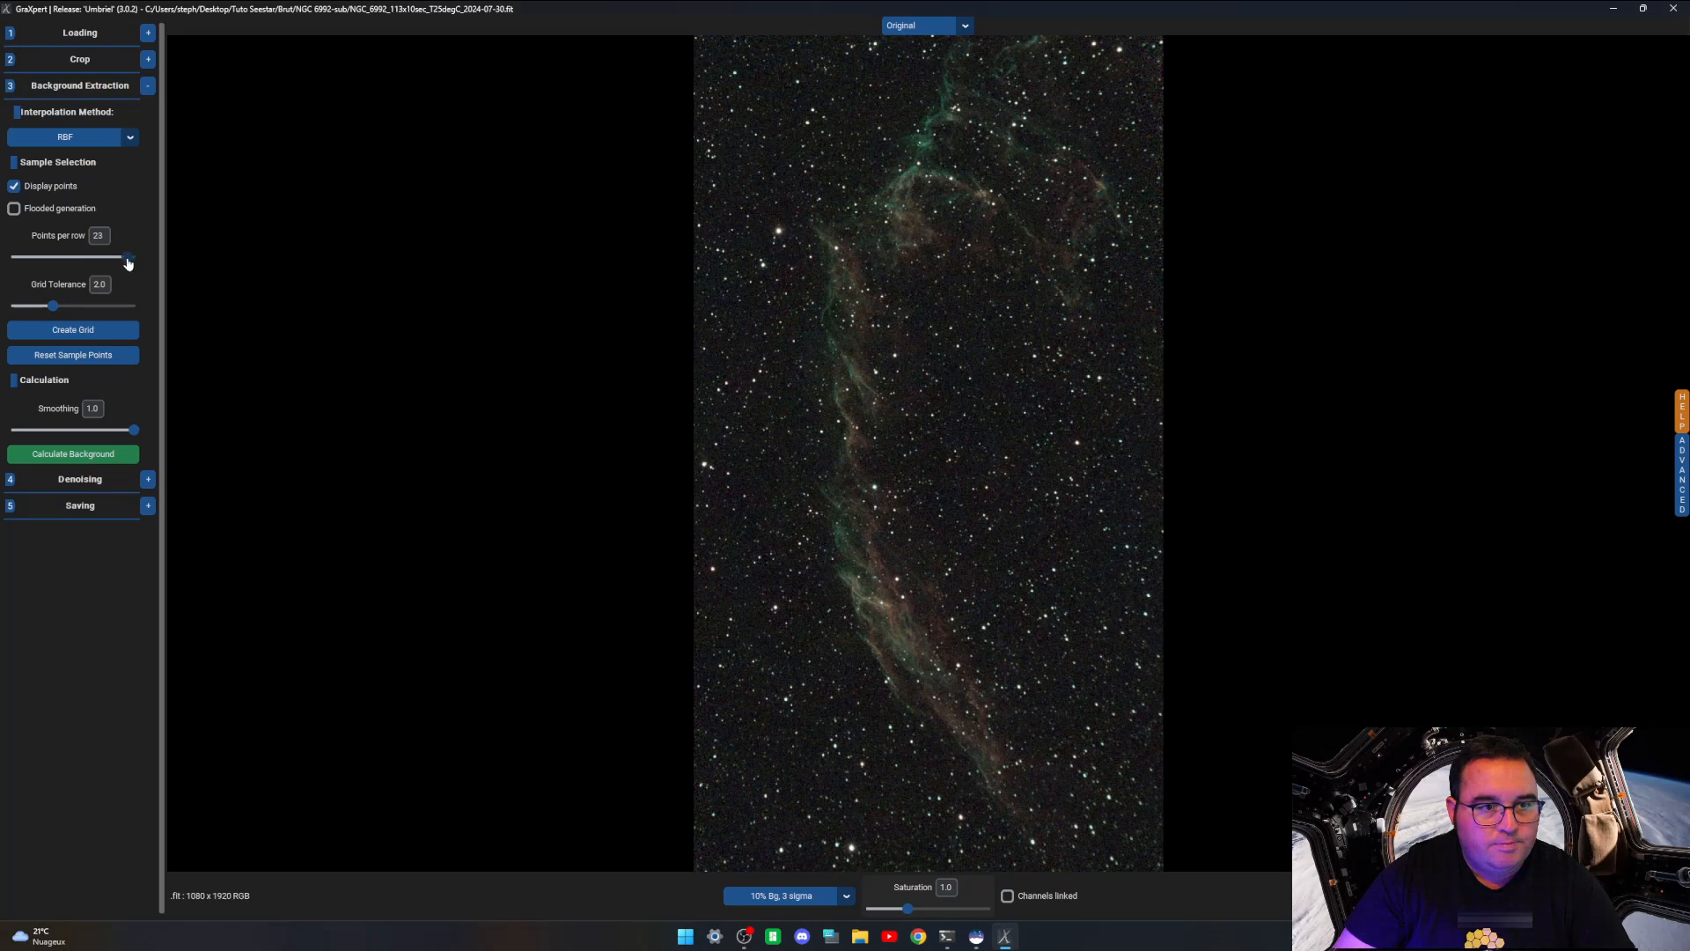
Step: Try a sample grid with 5 points per row and clear its sample points
{"action": "left_click_drag", "start_coordinate": [134, 257], "coordinate": [21, 257]}
{"action": "left_click", "coordinate": [73, 331]}
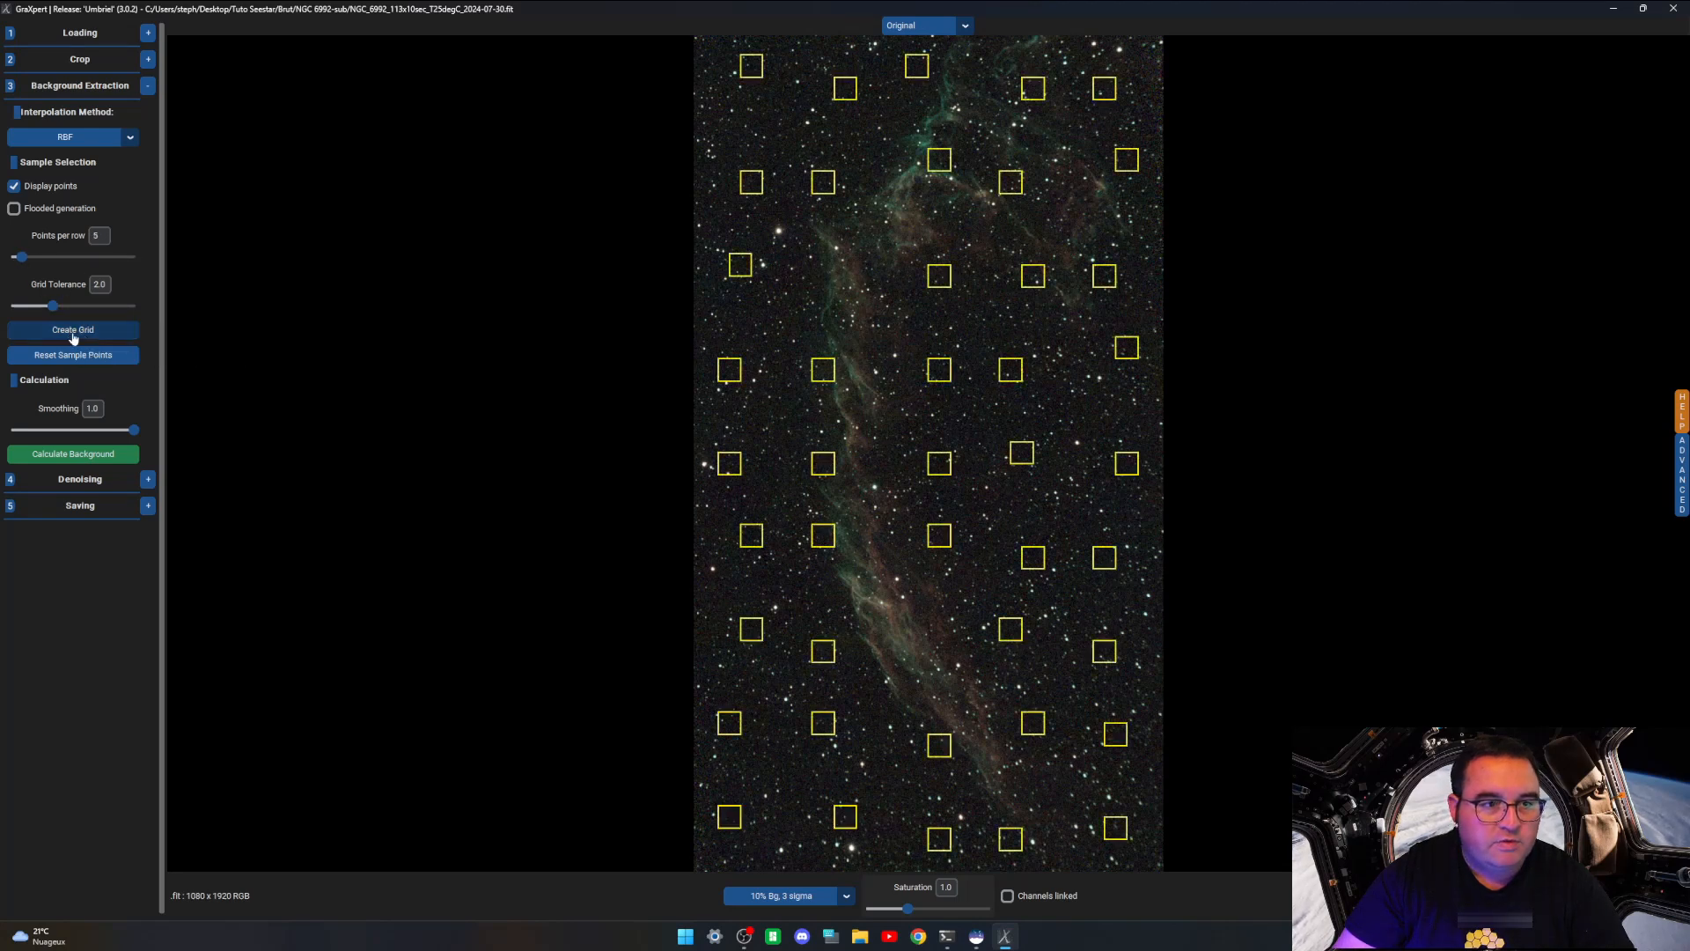
{"action": "left_click", "coordinate": [73, 354]}
Step: Set Points per row to 10, create the sample grid, and reset the sample points
{"action": "mouse_move", "coordinate": [21, 257]}
{"action": "left_mouse_down"}
{"action": "mouse_move", "coordinate": [63, 259]}
{"action": "mouse_move", "coordinate": [50, 263]}
{"action": "left_mouse_up"}
{"action": "left_click", "coordinate": [72, 329]}
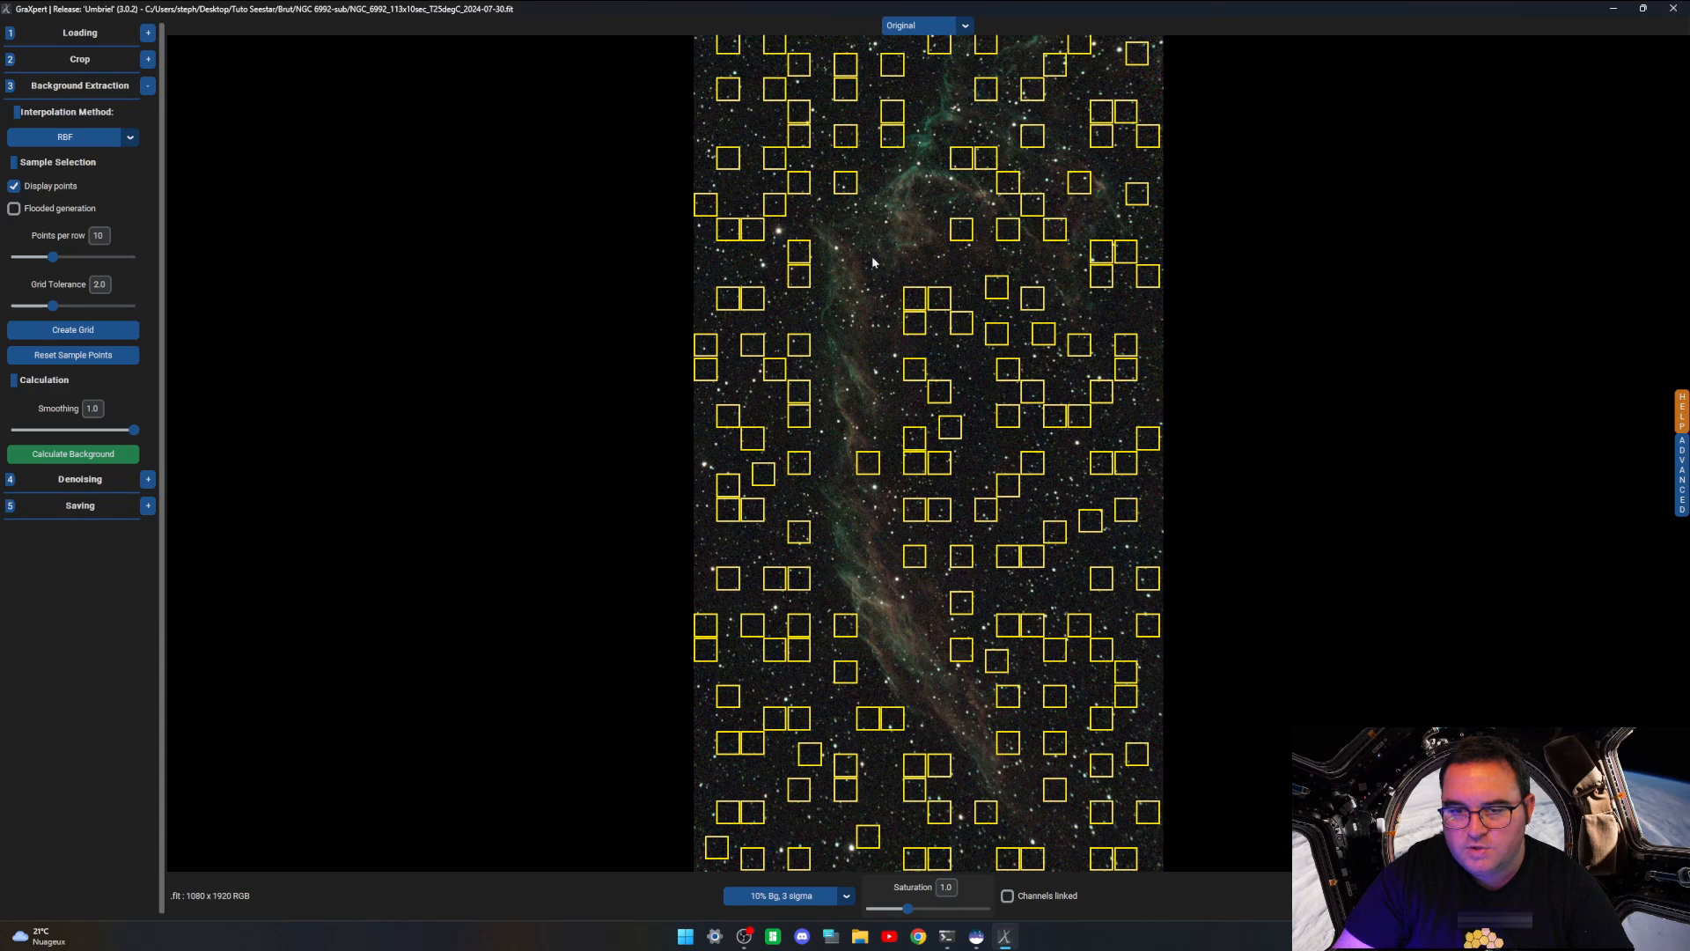
{"action": "left_click", "coordinate": [96, 357]}
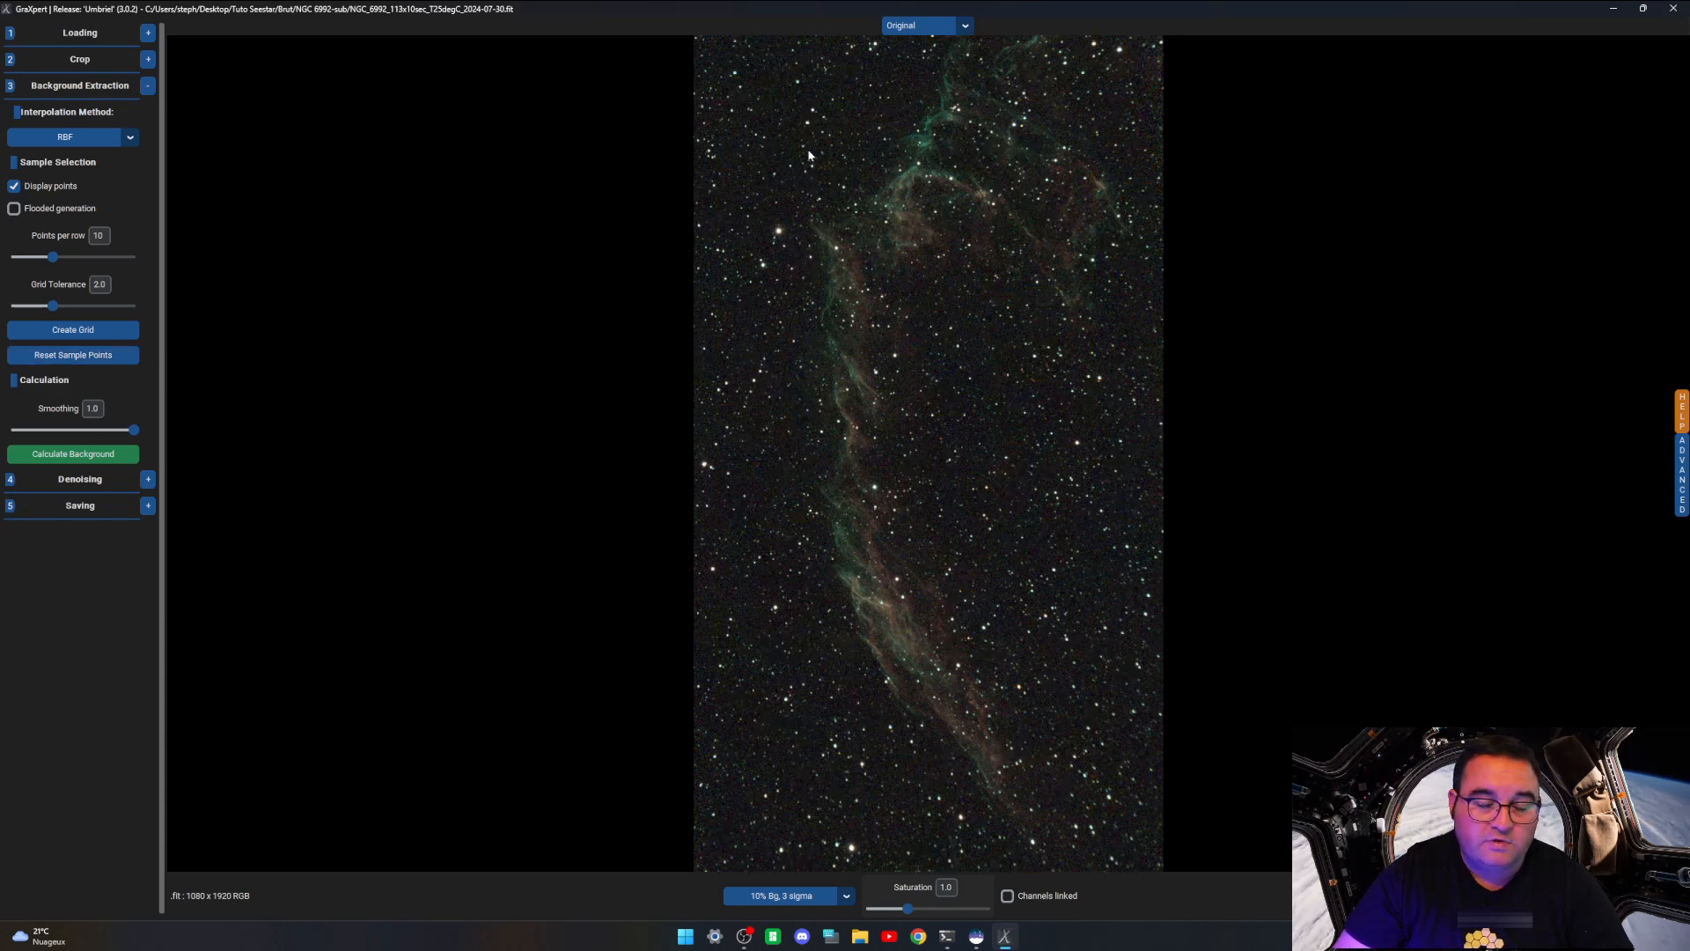
Step: Place a column of background sample points by hand down the image's left edge, from the top corner to the bottom
{"action": "left_click", "coordinate": [724, 63]}
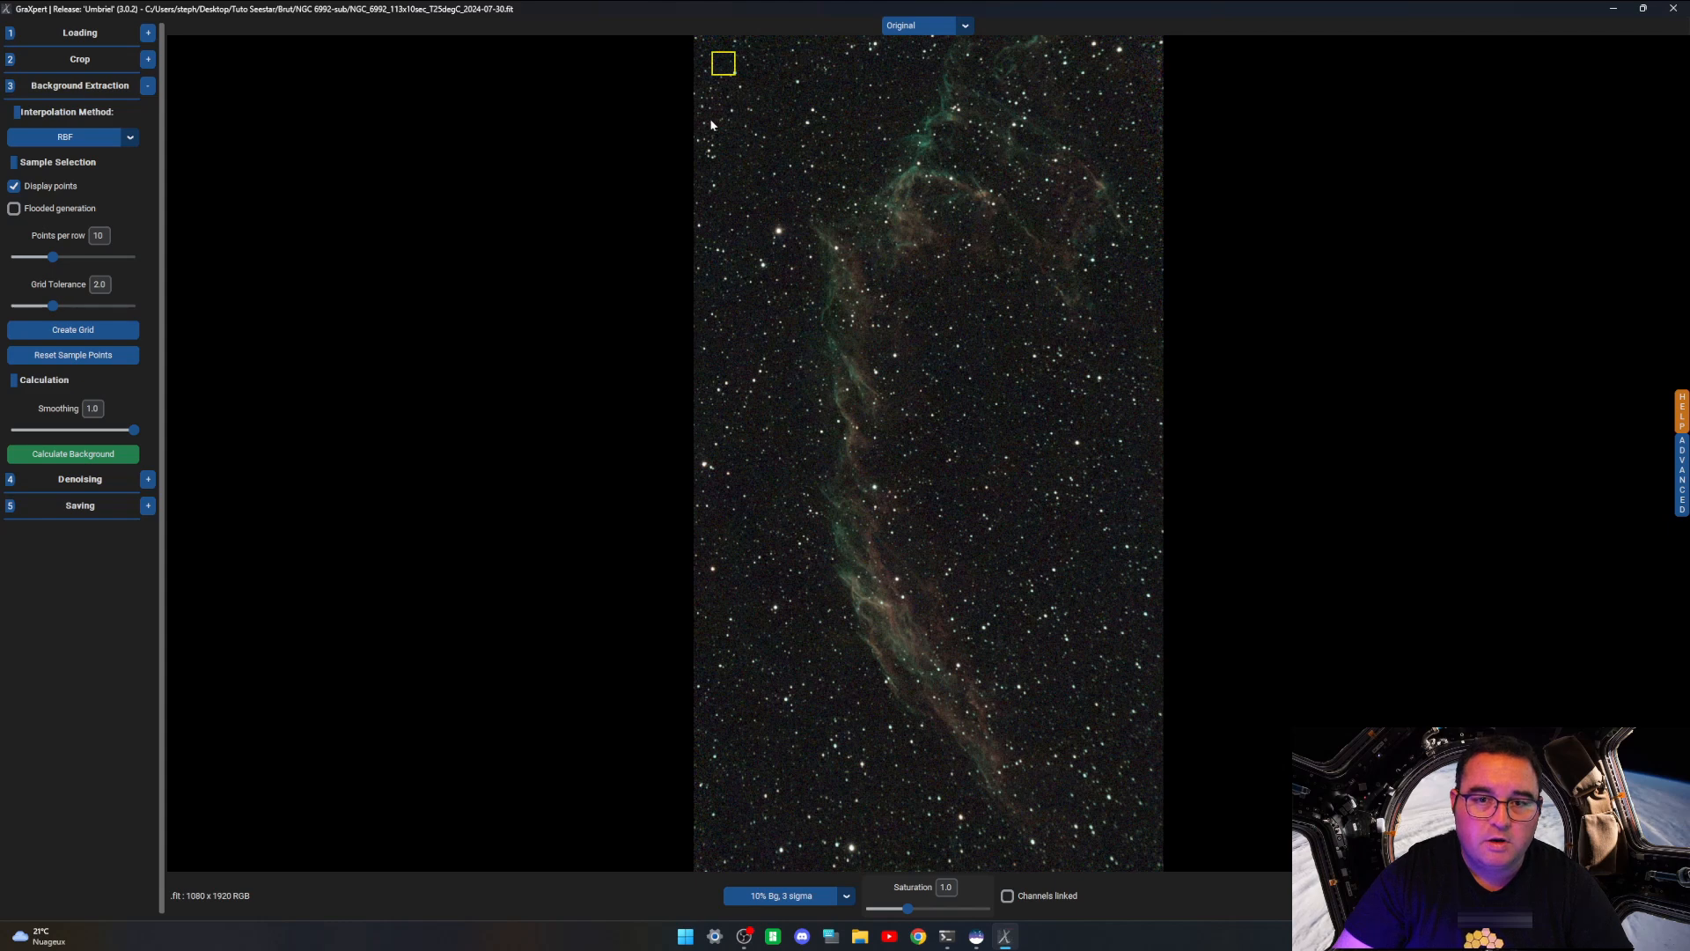
{"action": "left_click", "coordinate": [710, 119]}
{"action": "left_click", "coordinate": [711, 159]}
{"action": "left_click", "coordinate": [709, 241]}
{"action": "left_click", "coordinate": [713, 271]}
{"action": "left_click", "coordinate": [713, 353]}
{"action": "left_click", "coordinate": [710, 387]}
{"action": "left_click", "coordinate": [710, 461]}
{"action": "left_click", "coordinate": [707, 587]}
{"action": "left_click", "coordinate": [705, 661]}
{"action": "left_click", "coordinate": [709, 717]}
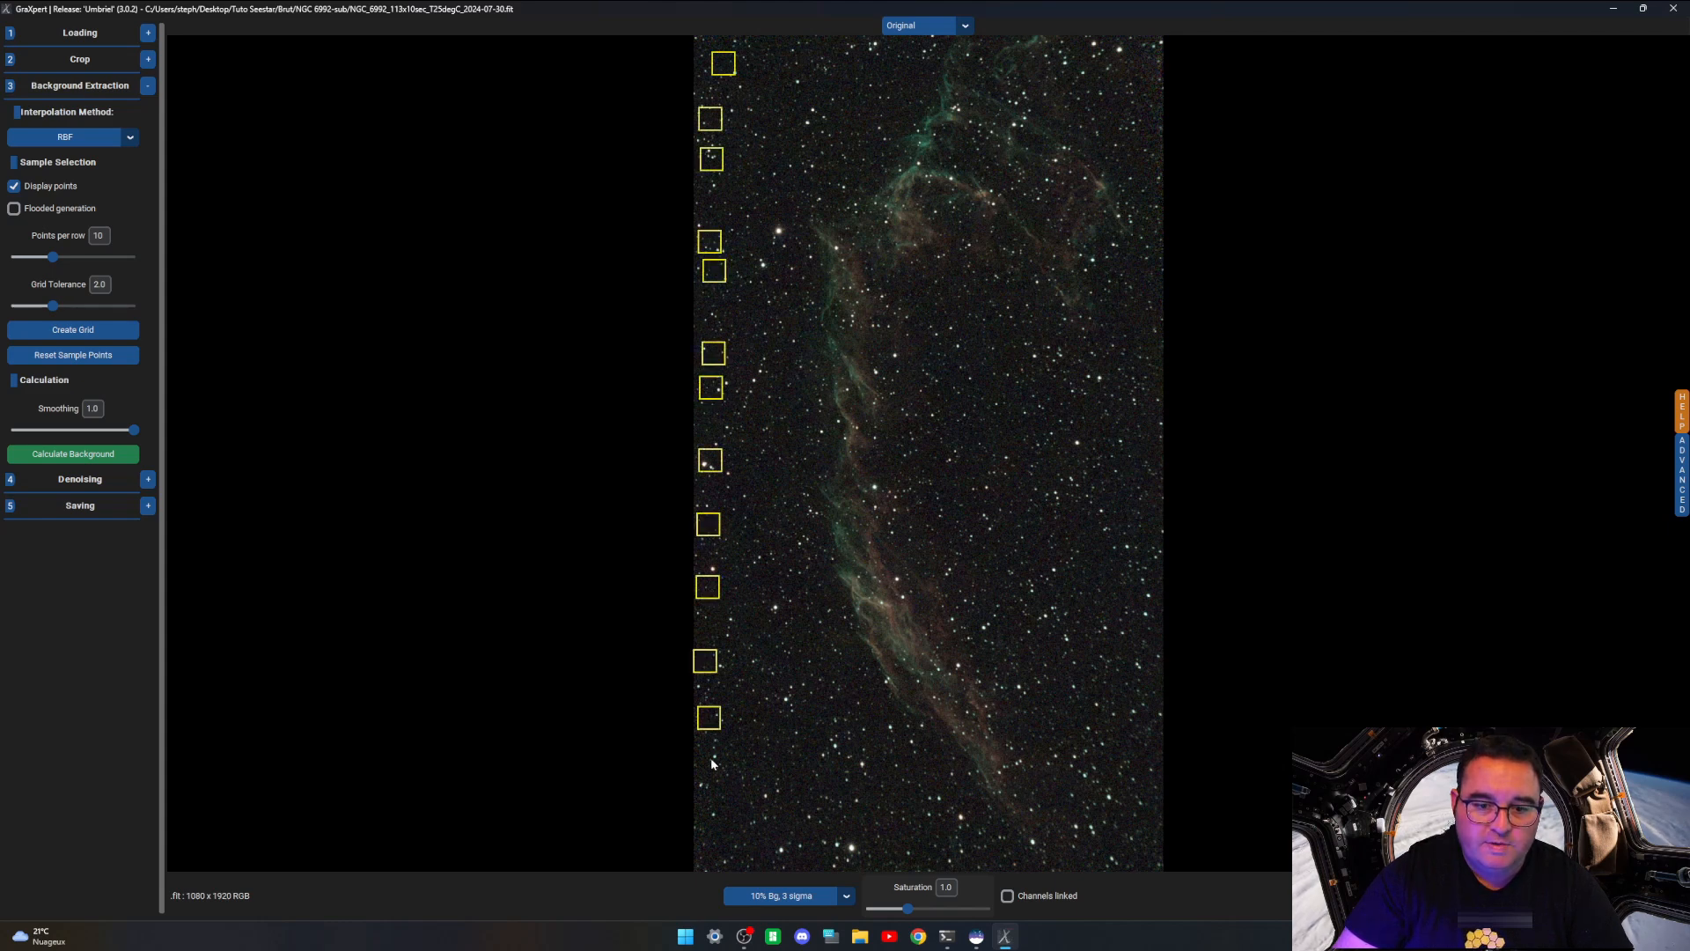
{"action": "left_click", "coordinate": [711, 769]}
{"action": "left_click", "coordinate": [713, 818]}
Step: Add background sample points along the image's bottom edge and in the dark area below and left of the nebula
{"action": "left_click", "coordinate": [794, 843]}
{"action": "left_click", "coordinate": [853, 843]}
{"action": "left_click", "coordinate": [899, 837]}
{"action": "left_click", "coordinate": [860, 786]}
{"action": "left_click", "coordinate": [801, 721]}
{"action": "left_click", "coordinate": [764, 772]}
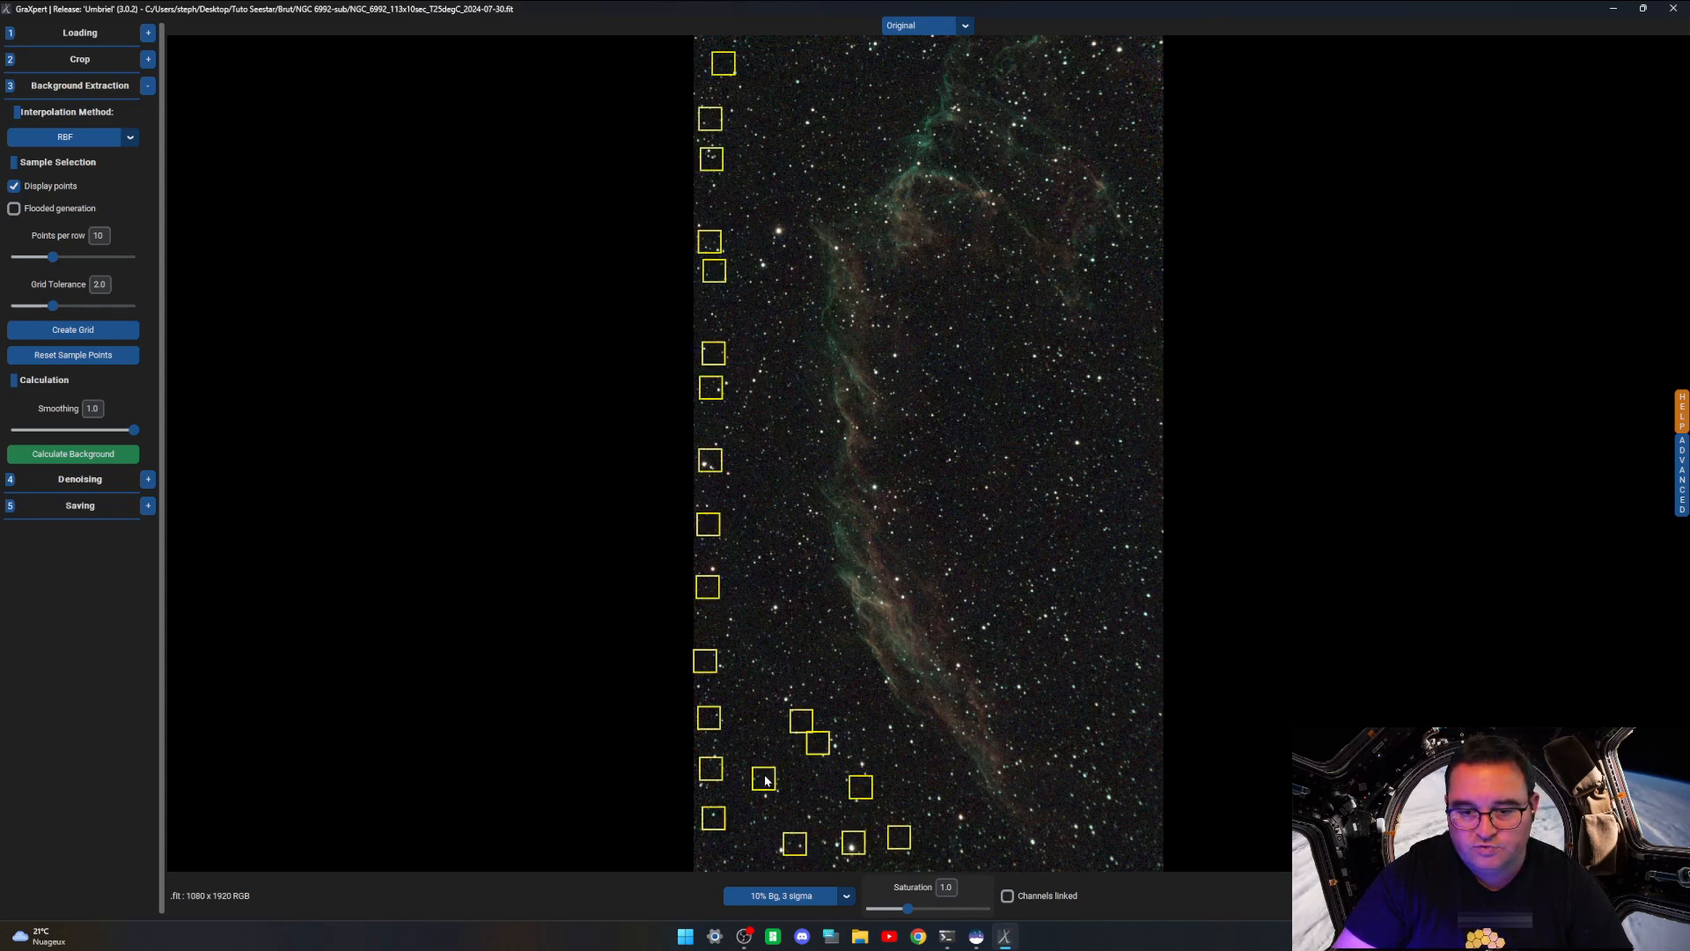
Step: Place a second column of sample points upward through the dark sky between the left-edge column and the nebula
{"action": "left_click", "coordinate": [776, 700]}
{"action": "left_click", "coordinate": [779, 639]}
{"action": "left_click", "coordinate": [749, 526]}
{"action": "left_click", "coordinate": [749, 419]}
{"action": "left_click", "coordinate": [751, 376]}
{"action": "left_click", "coordinate": [753, 317]}
{"action": "left_click", "coordinate": [749, 268]}
{"action": "left_click", "coordinate": [756, 221]}
{"action": "left_click", "coordinate": [798, 144]}
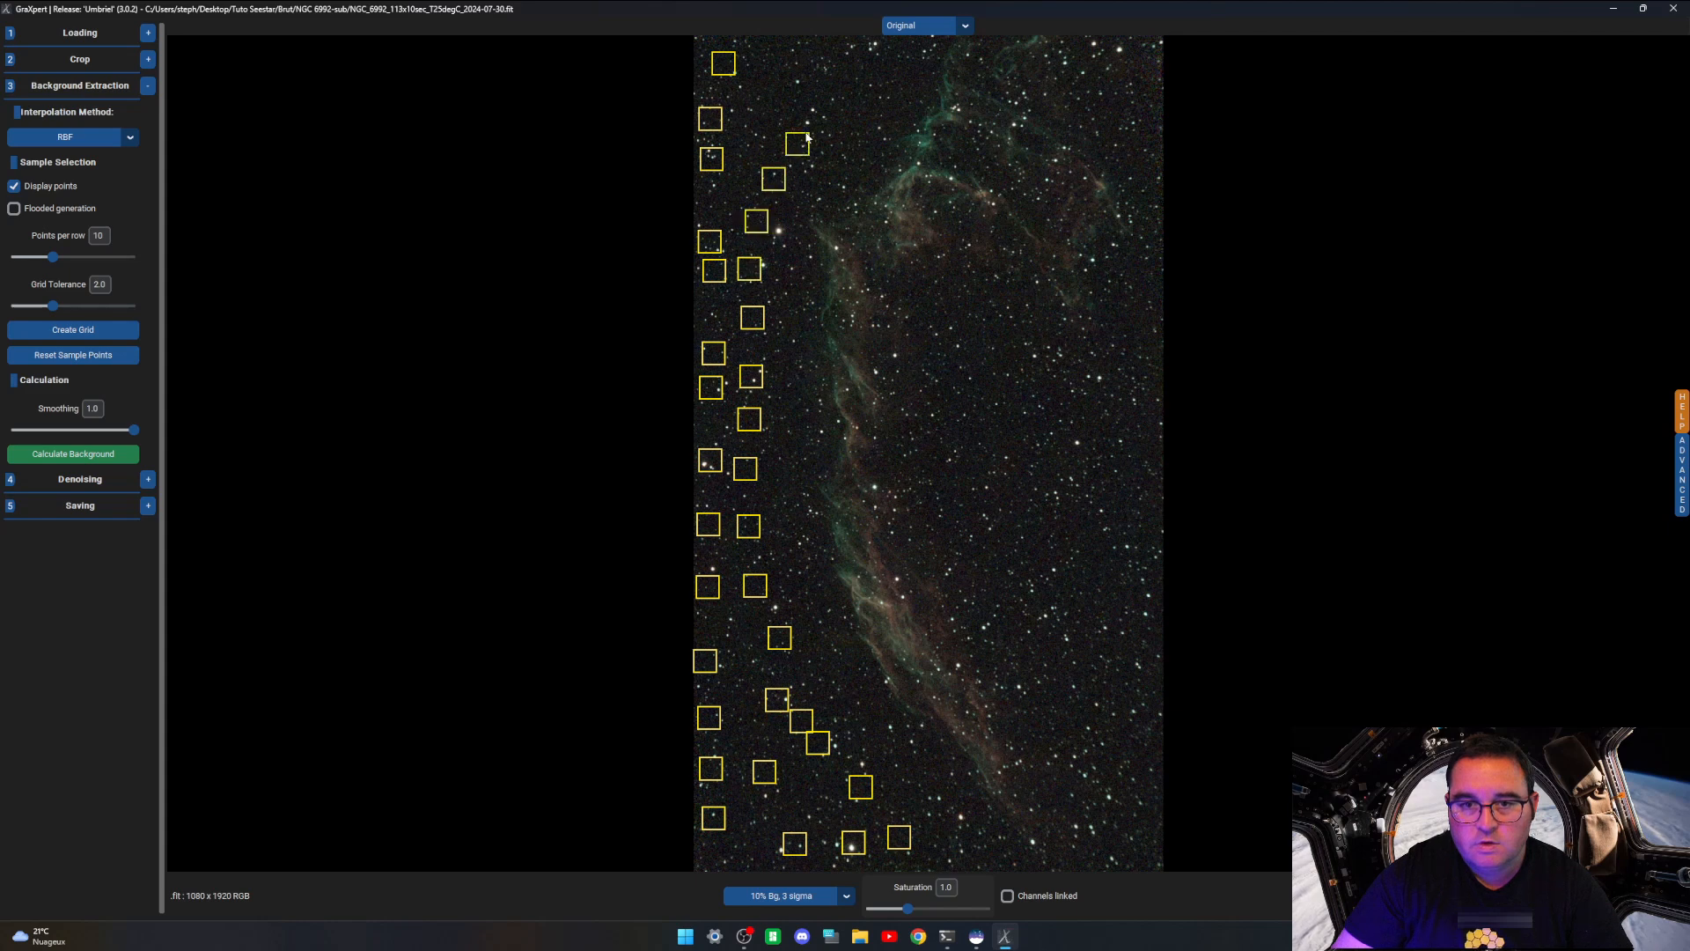
Step: Add sample points in the image's upper-left sky and fill gaps between the two left columns
{"action": "left_click", "coordinate": [831, 104]}
{"action": "left_click", "coordinate": [806, 59]}
{"action": "left_click", "coordinate": [759, 110]}
{"action": "left_click", "coordinate": [736, 190]}
{"action": "left_click", "coordinate": [725, 331]}
{"action": "left_click", "coordinate": [735, 650]}
{"action": "left_click", "coordinate": [740, 695]}
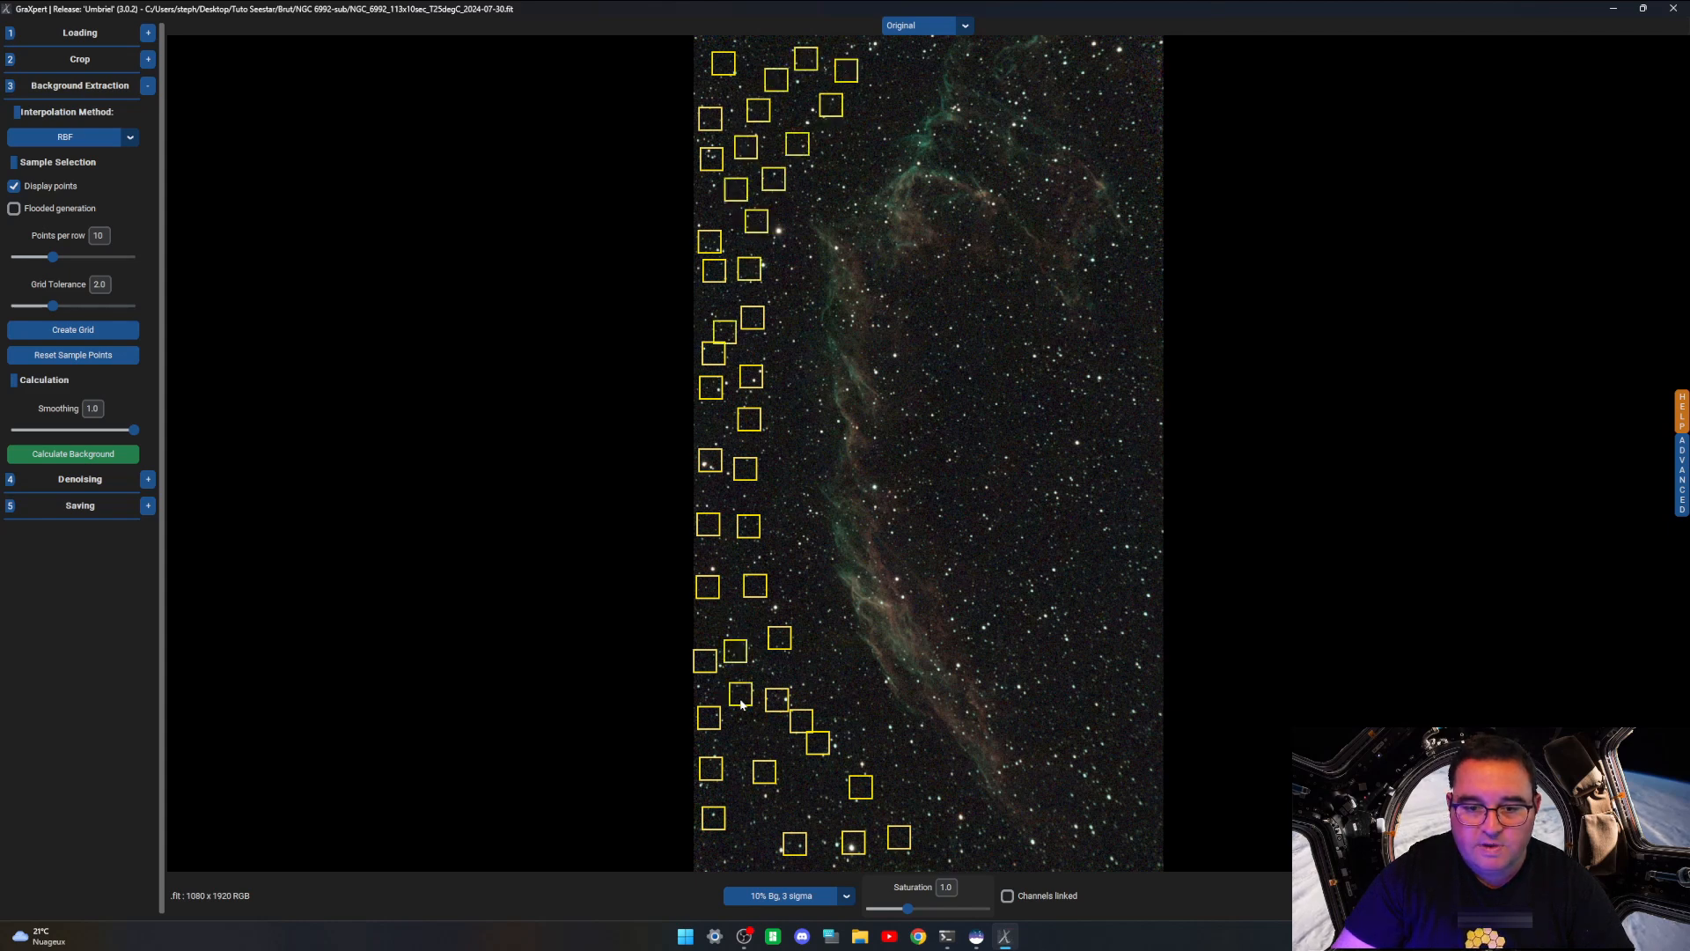
Step: Place a curved line of sample points up the dark sky to the right of the nebula, starting near the lower-right edge
{"action": "left_click", "coordinate": [1139, 716]}
{"action": "left_click", "coordinate": [1076, 628]}
{"action": "left_click", "coordinate": [1060, 567]}
{"action": "left_click", "coordinate": [1049, 473]}
{"action": "left_click", "coordinate": [1064, 437]}
{"action": "left_click", "coordinate": [1094, 399]}
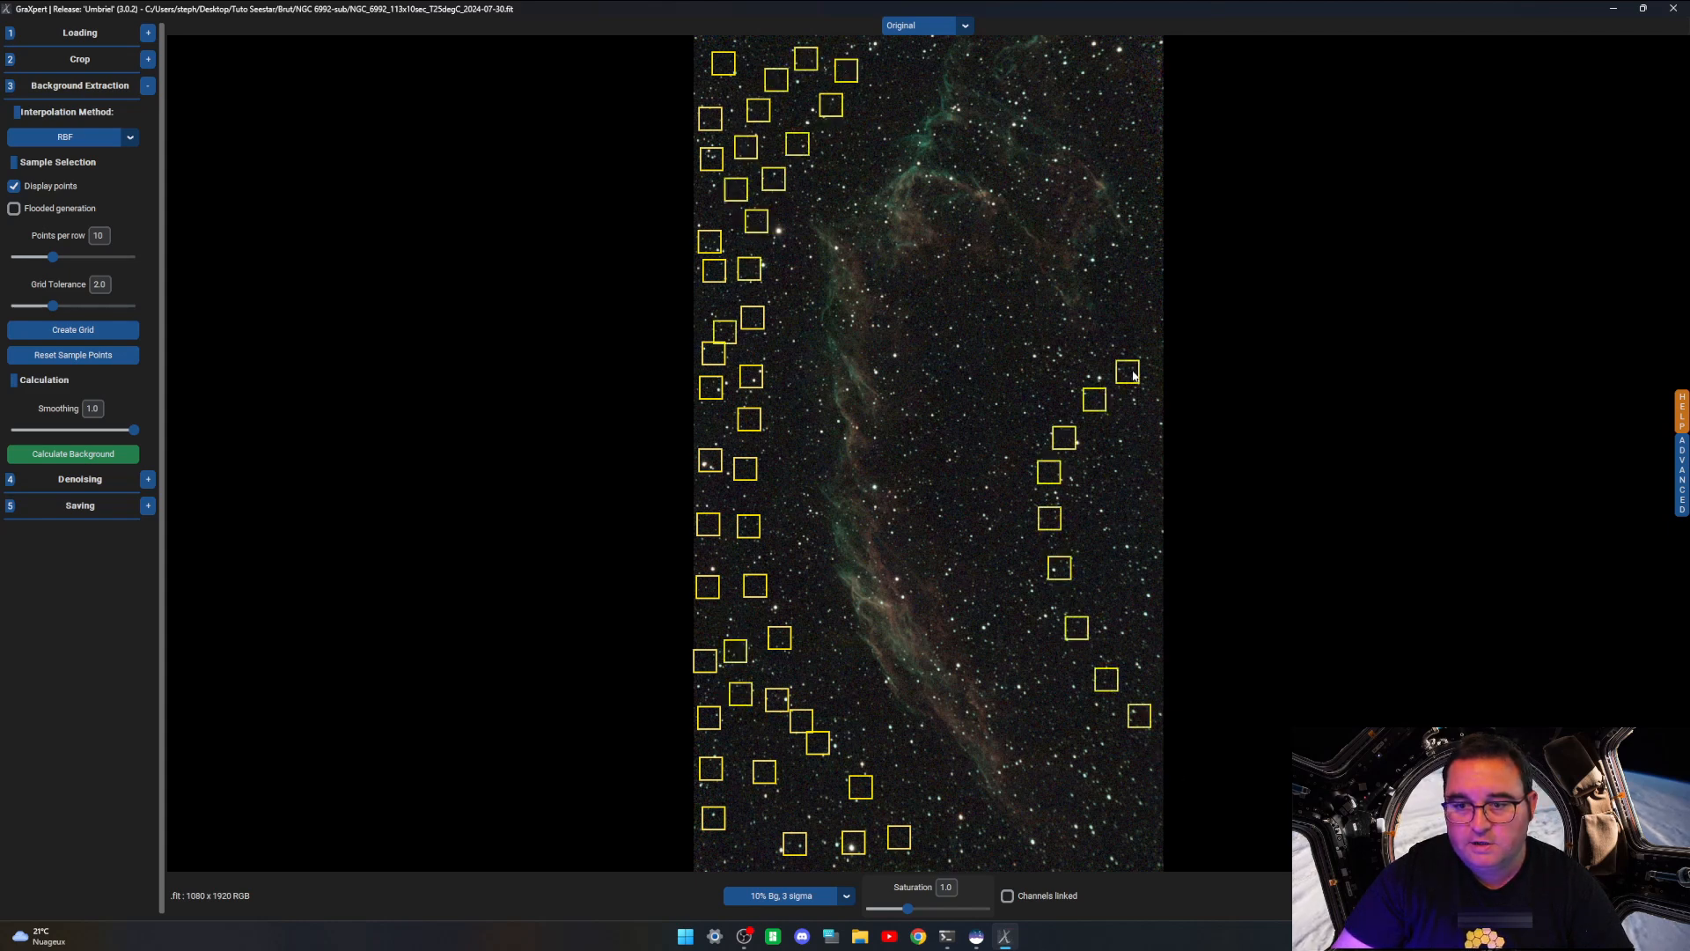
Step: Fill the dark sky between the curved line and the image's right edge with more sample points
{"action": "left_click", "coordinate": [1126, 447]}
{"action": "left_click", "coordinate": [1103, 483]}
{"action": "left_click", "coordinate": [1091, 539]}
{"action": "left_click", "coordinate": [1096, 590]}
{"action": "left_click", "coordinate": [1106, 639]}
{"action": "left_click", "coordinate": [1128, 639]}
{"action": "left_click", "coordinate": [1147, 592]}
{"action": "left_click", "coordinate": [1135, 540]}
{"action": "left_click", "coordinate": [1131, 483]}
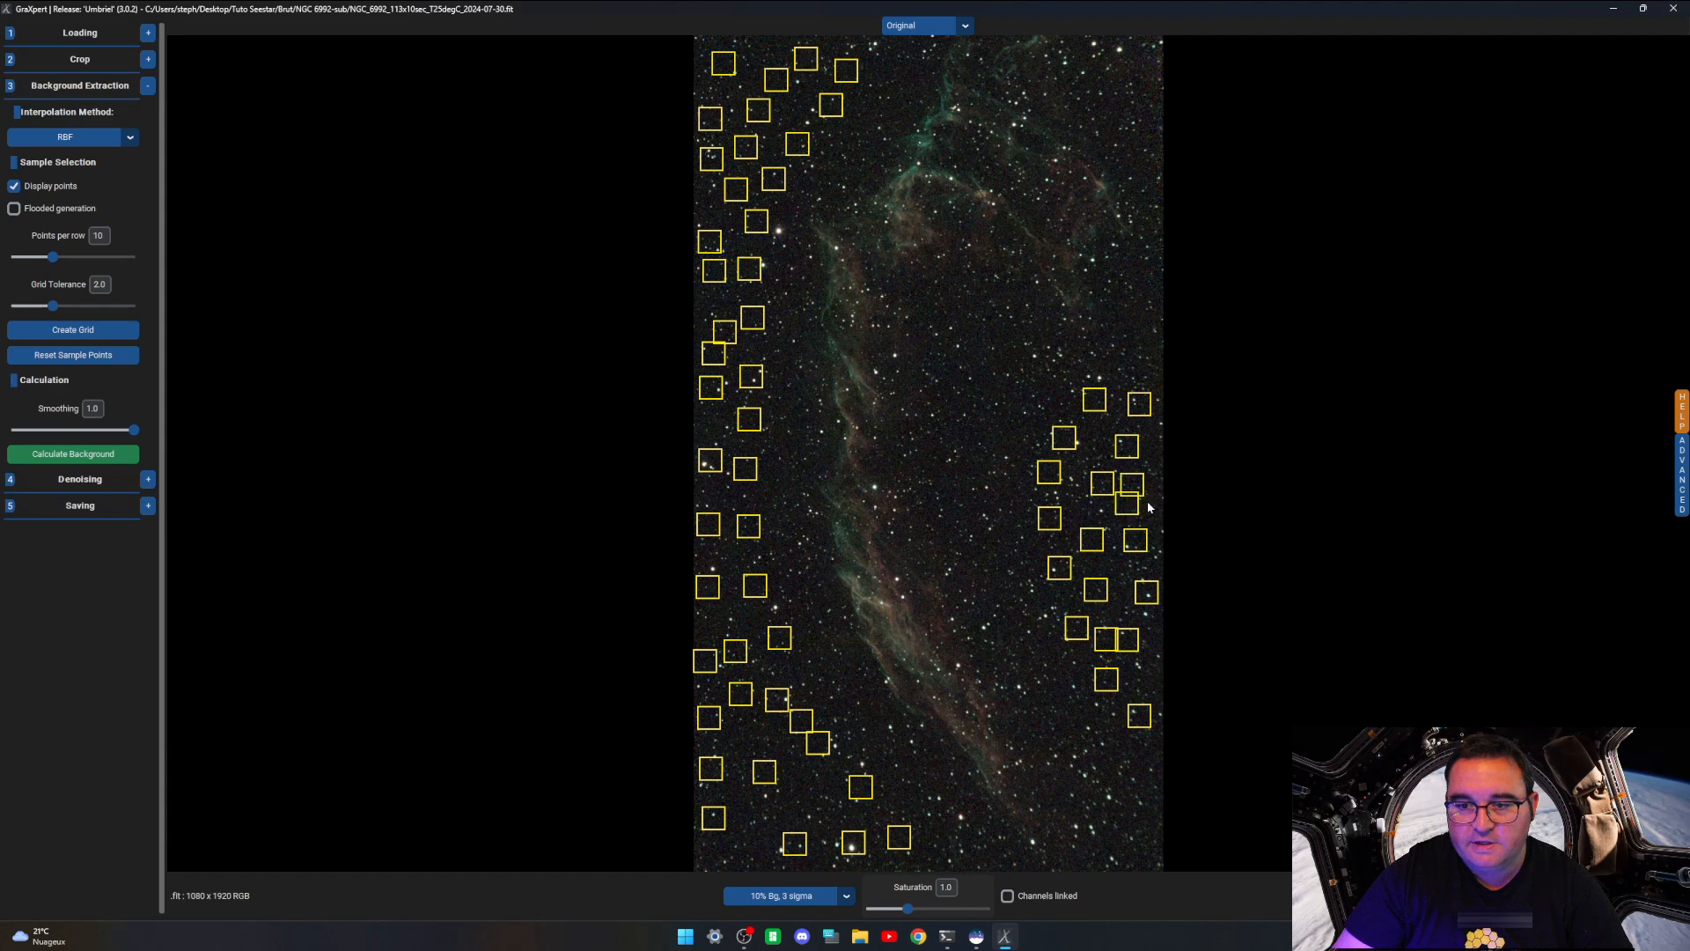
{"action": "left_click", "coordinate": [1154, 492]}
{"action": "left_click", "coordinate": [1139, 371]}
{"action": "left_click", "coordinate": [1139, 334]}
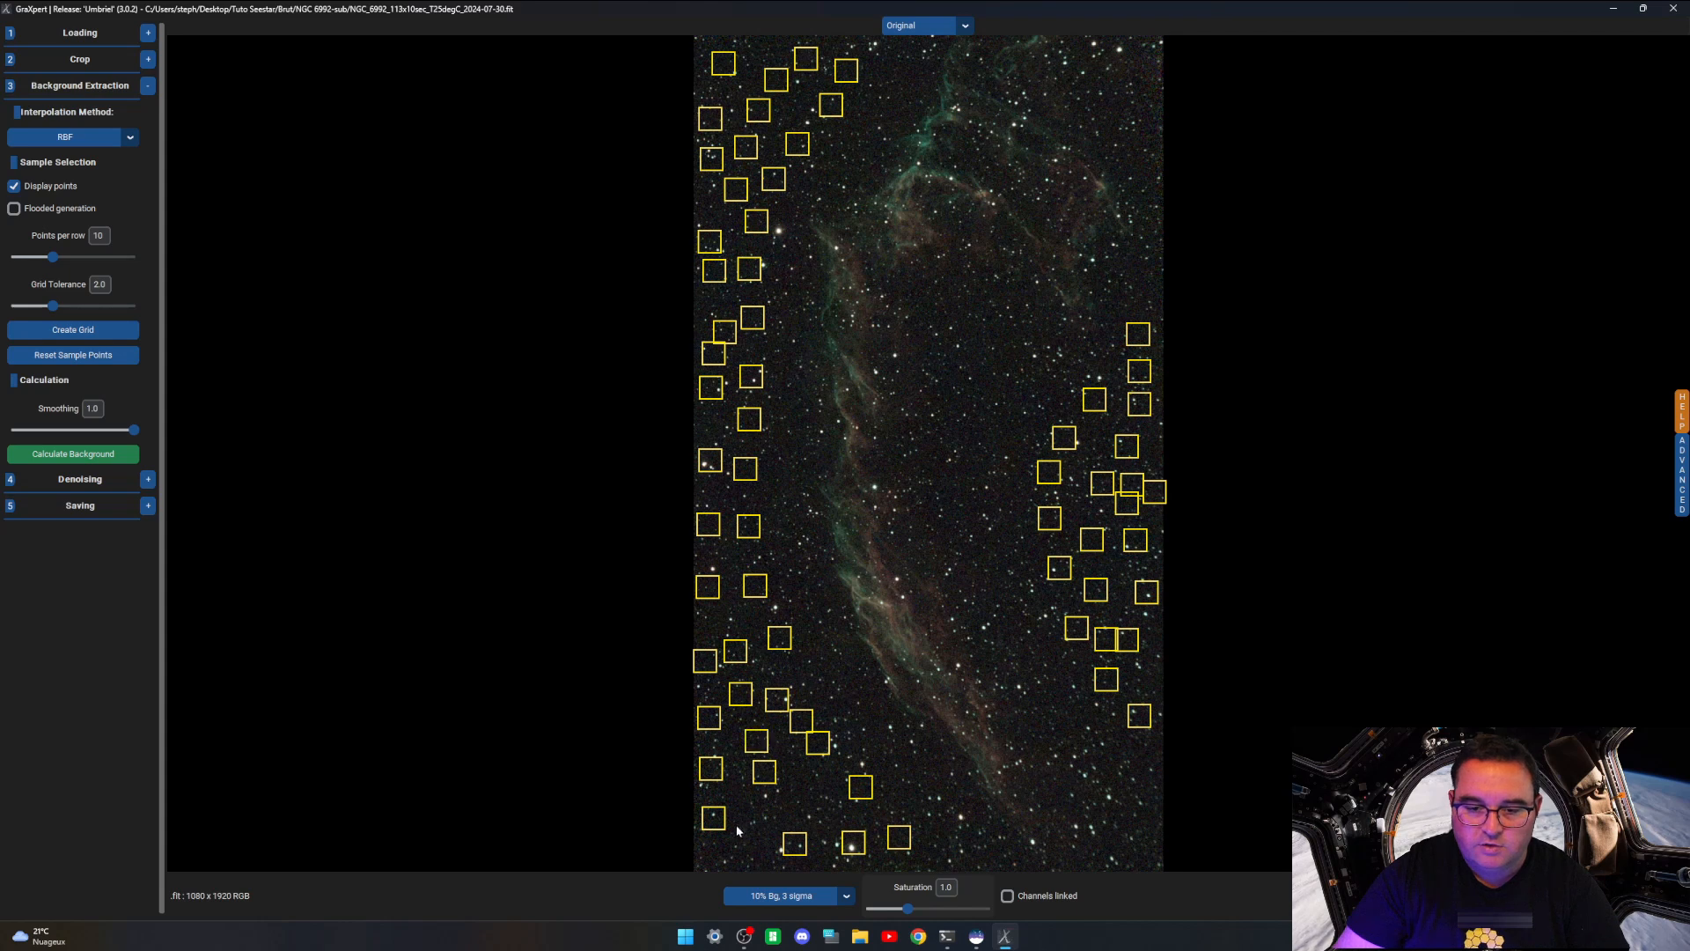
Step: Add more sample points among those in the image's lower-left corner
{"action": "left_click", "coordinate": [735, 853]}
{"action": "left_click", "coordinate": [750, 807]}
{"action": "left_click", "coordinate": [784, 817]}
{"action": "left_click", "coordinate": [806, 790]}
{"action": "left_click", "coordinate": [820, 809]}
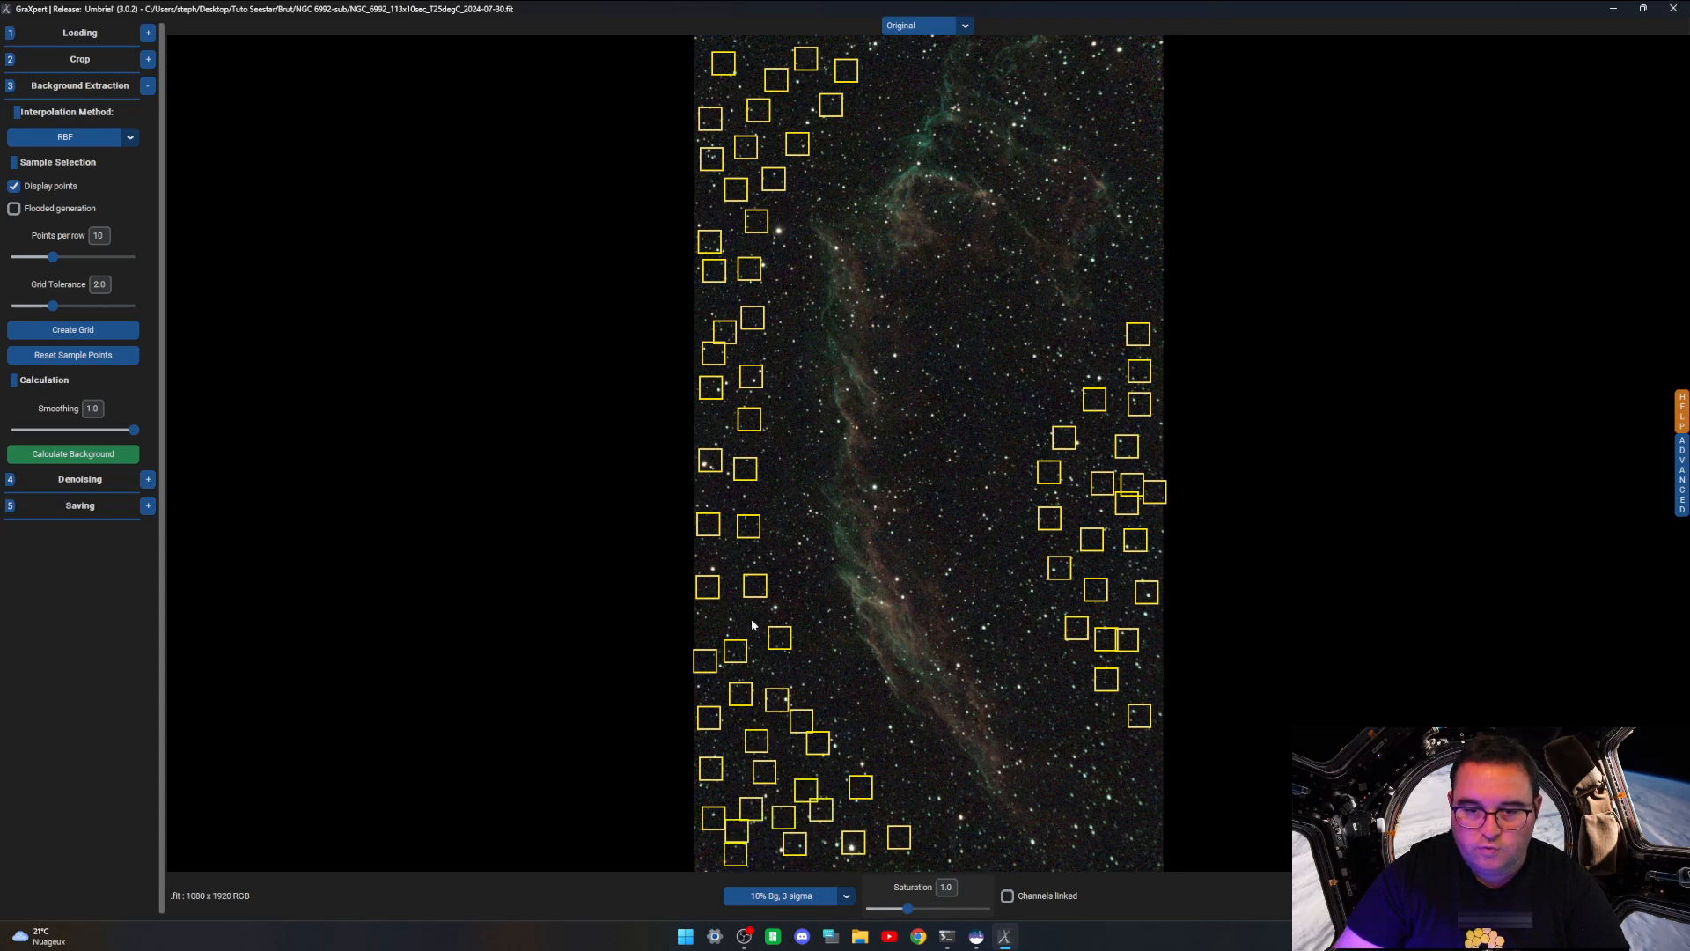
Step: Add five sample points in the sky between the image's left-hand mid-height and the lower-left cluster
{"action": "left_click", "coordinate": [737, 623]}
{"action": "left_click", "coordinate": [718, 612]}
{"action": "left_click", "coordinate": [723, 570]}
{"action": "left_click", "coordinate": [816, 687]}
{"action": "left_click", "coordinate": [768, 513]}
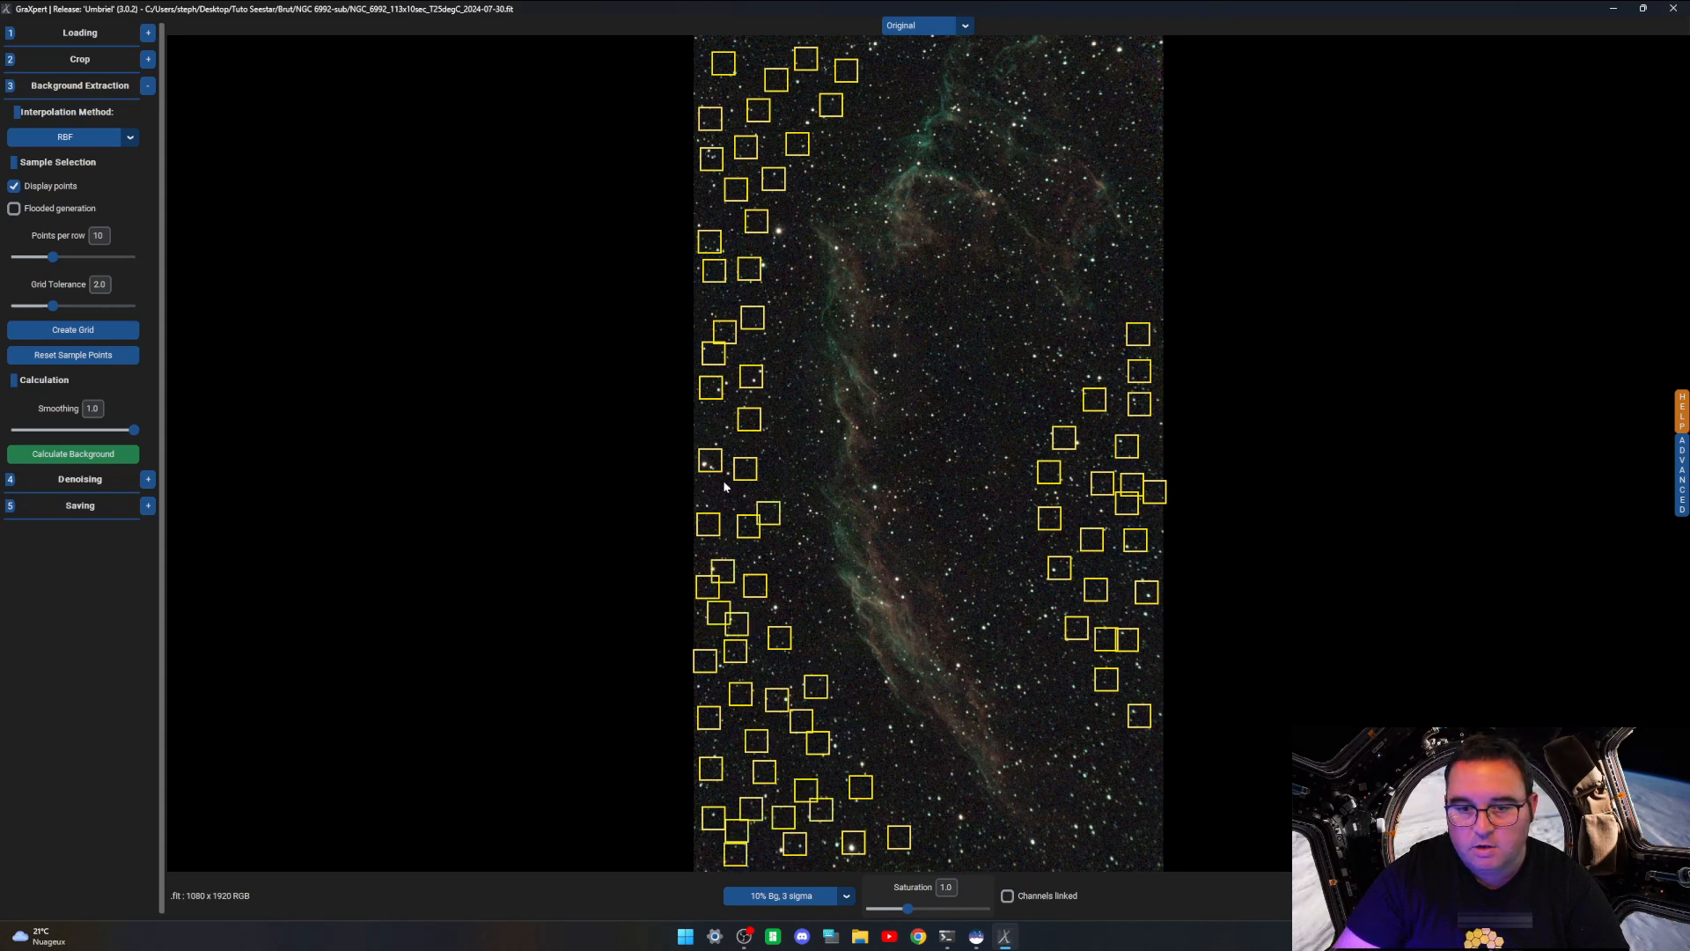
Step: Fill gaps between the two left columns with sample points from mid-height up to the image's upper-left corner
{"action": "left_click", "coordinate": [715, 477]}
{"action": "left_click", "coordinate": [724, 420]}
{"action": "left_click", "coordinate": [719, 317]}
{"action": "left_click", "coordinate": [731, 235]}
{"action": "left_click", "coordinate": [723, 182]}
{"action": "left_click", "coordinate": [745, 98]}
{"action": "left_click", "coordinate": [756, 59]}
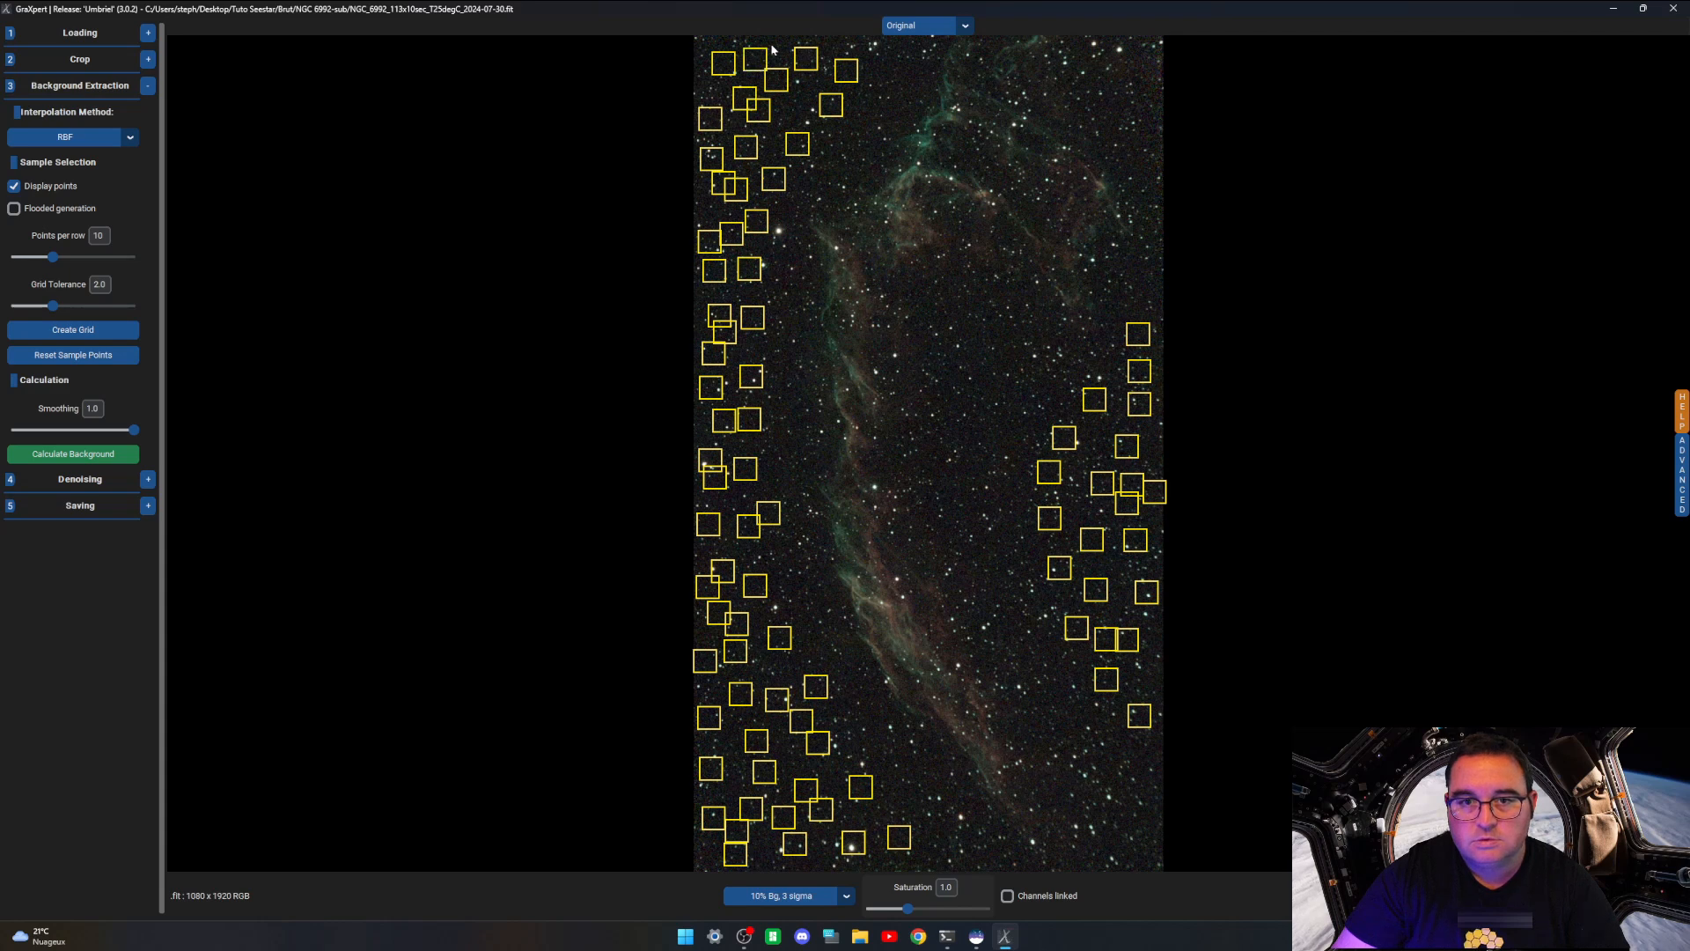
Step: Extend the right-hand cluster with sample points along its upper and nebula-facing edges and in its central gaps
{"action": "left_click", "coordinate": [1096, 362]}
{"action": "left_click", "coordinate": [1058, 401]}
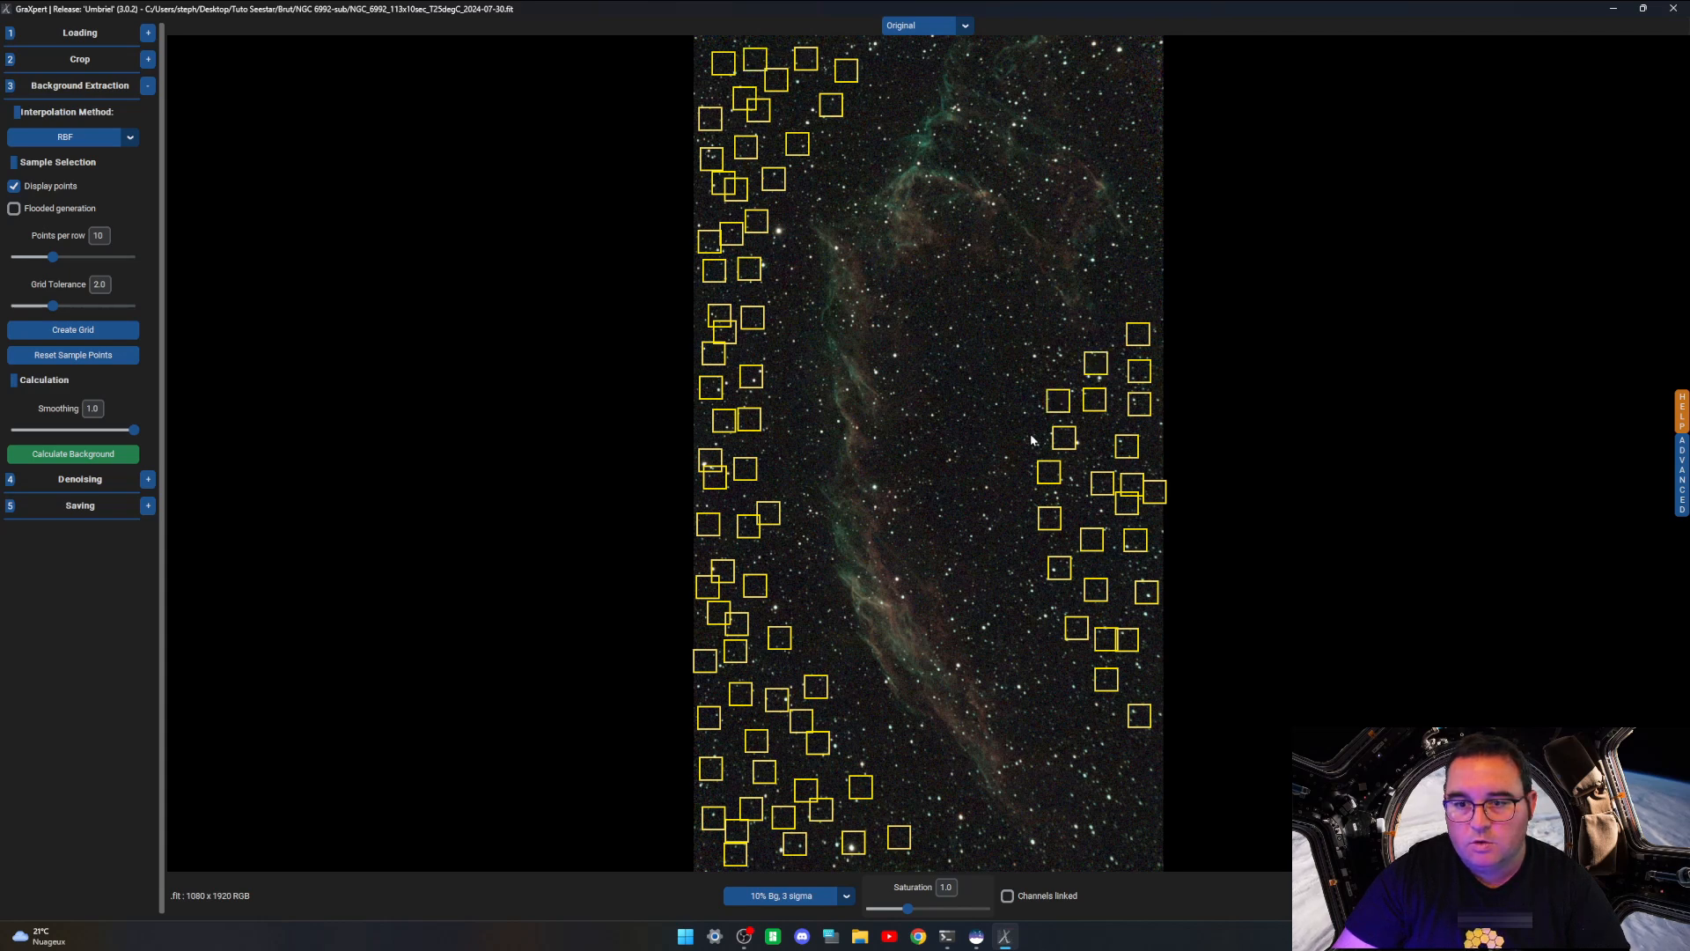
{"action": "left_click", "coordinate": [1030, 434]}
{"action": "left_click", "coordinate": [1026, 485]}
{"action": "left_click", "coordinate": [1024, 539]}
{"action": "left_click", "coordinate": [1077, 501]}
{"action": "left_click", "coordinate": [1091, 439]}
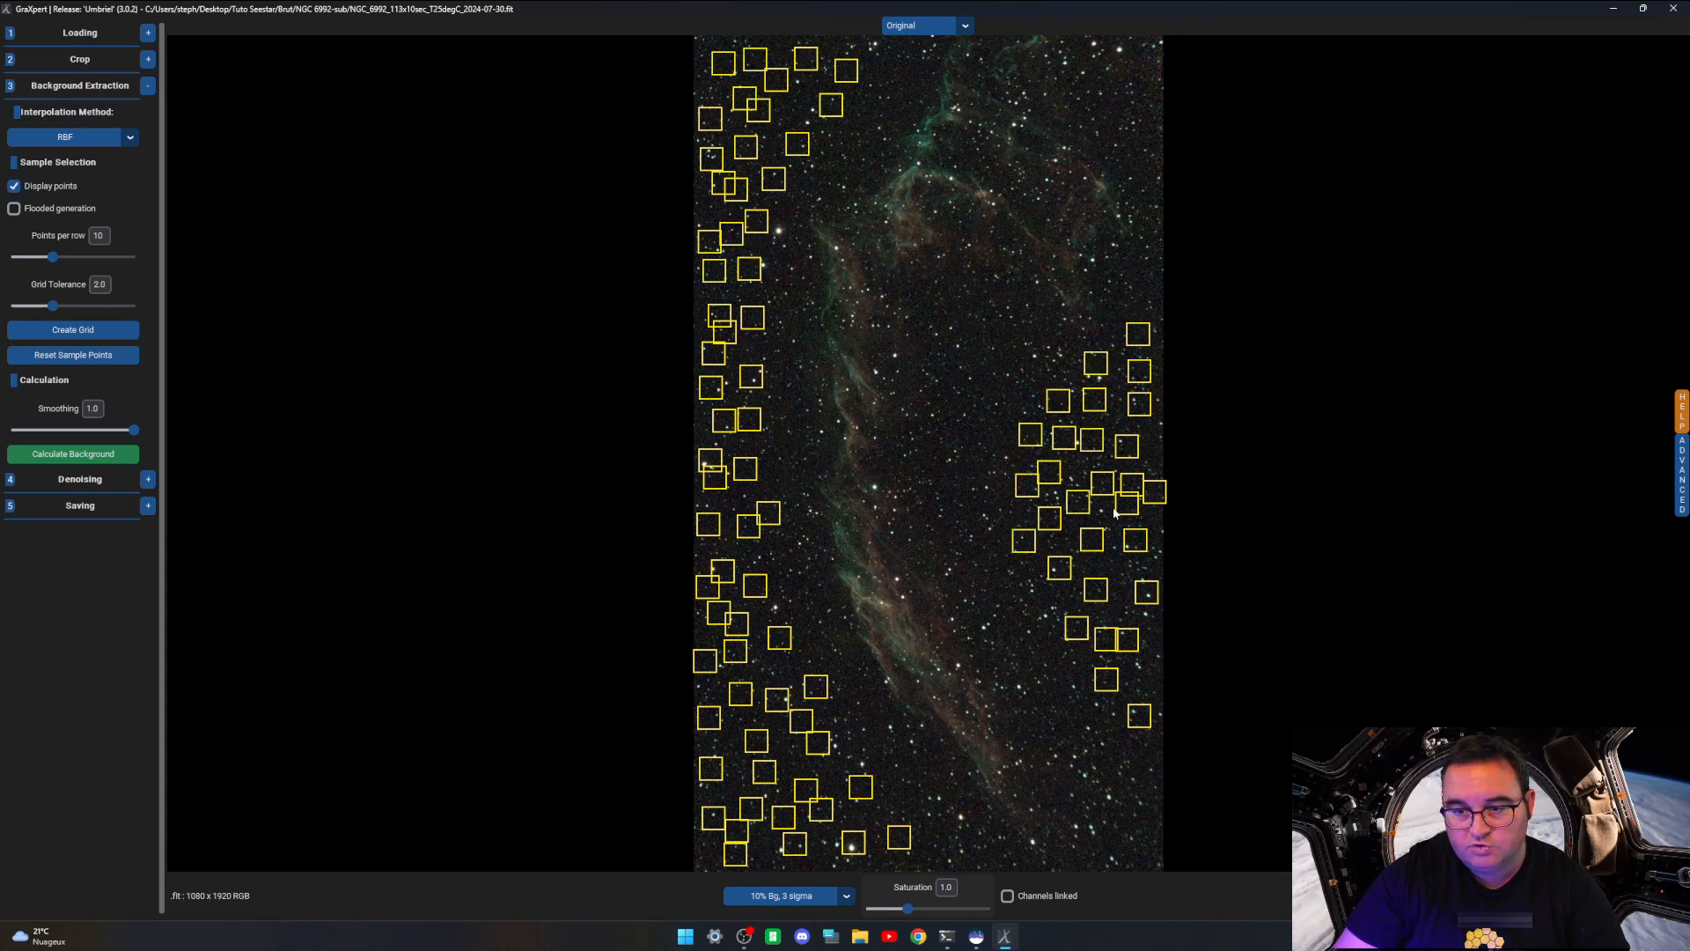
Step: Add sample points among those in the lower part of the right-hand cluster, out to the image's right edge
{"action": "left_click", "coordinate": [1108, 565]}
{"action": "left_click", "coordinate": [1116, 610]}
{"action": "left_click", "coordinate": [1061, 597]}
{"action": "left_click", "coordinate": [1146, 668]}
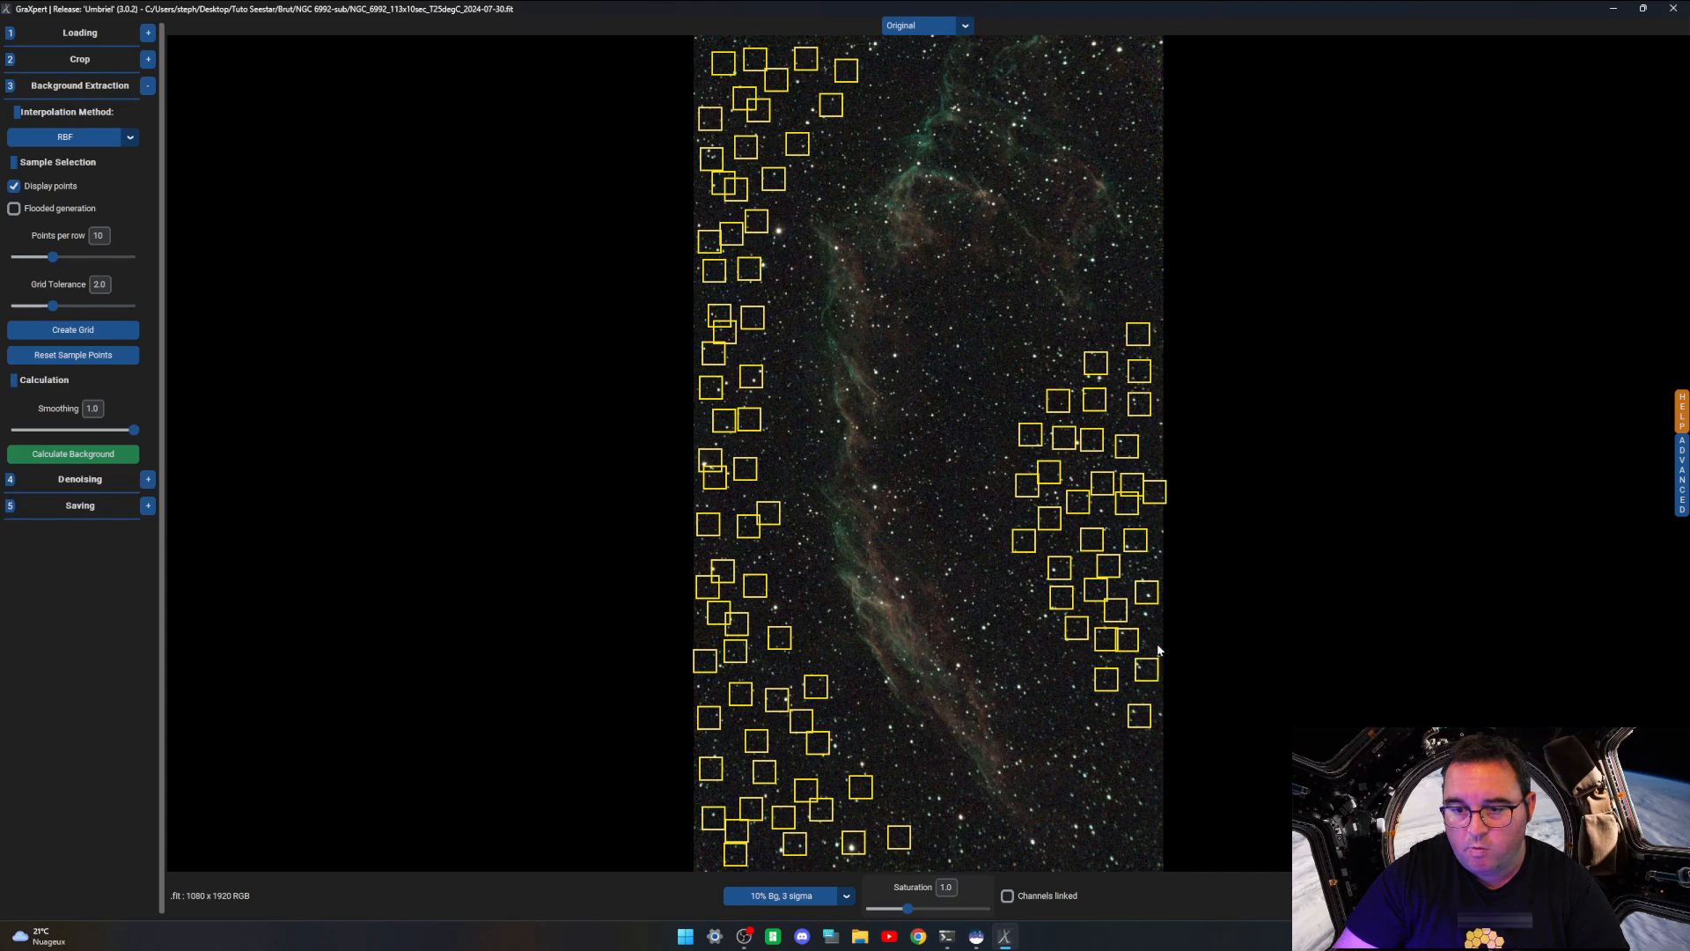
{"action": "left_click", "coordinate": [1156, 643]}
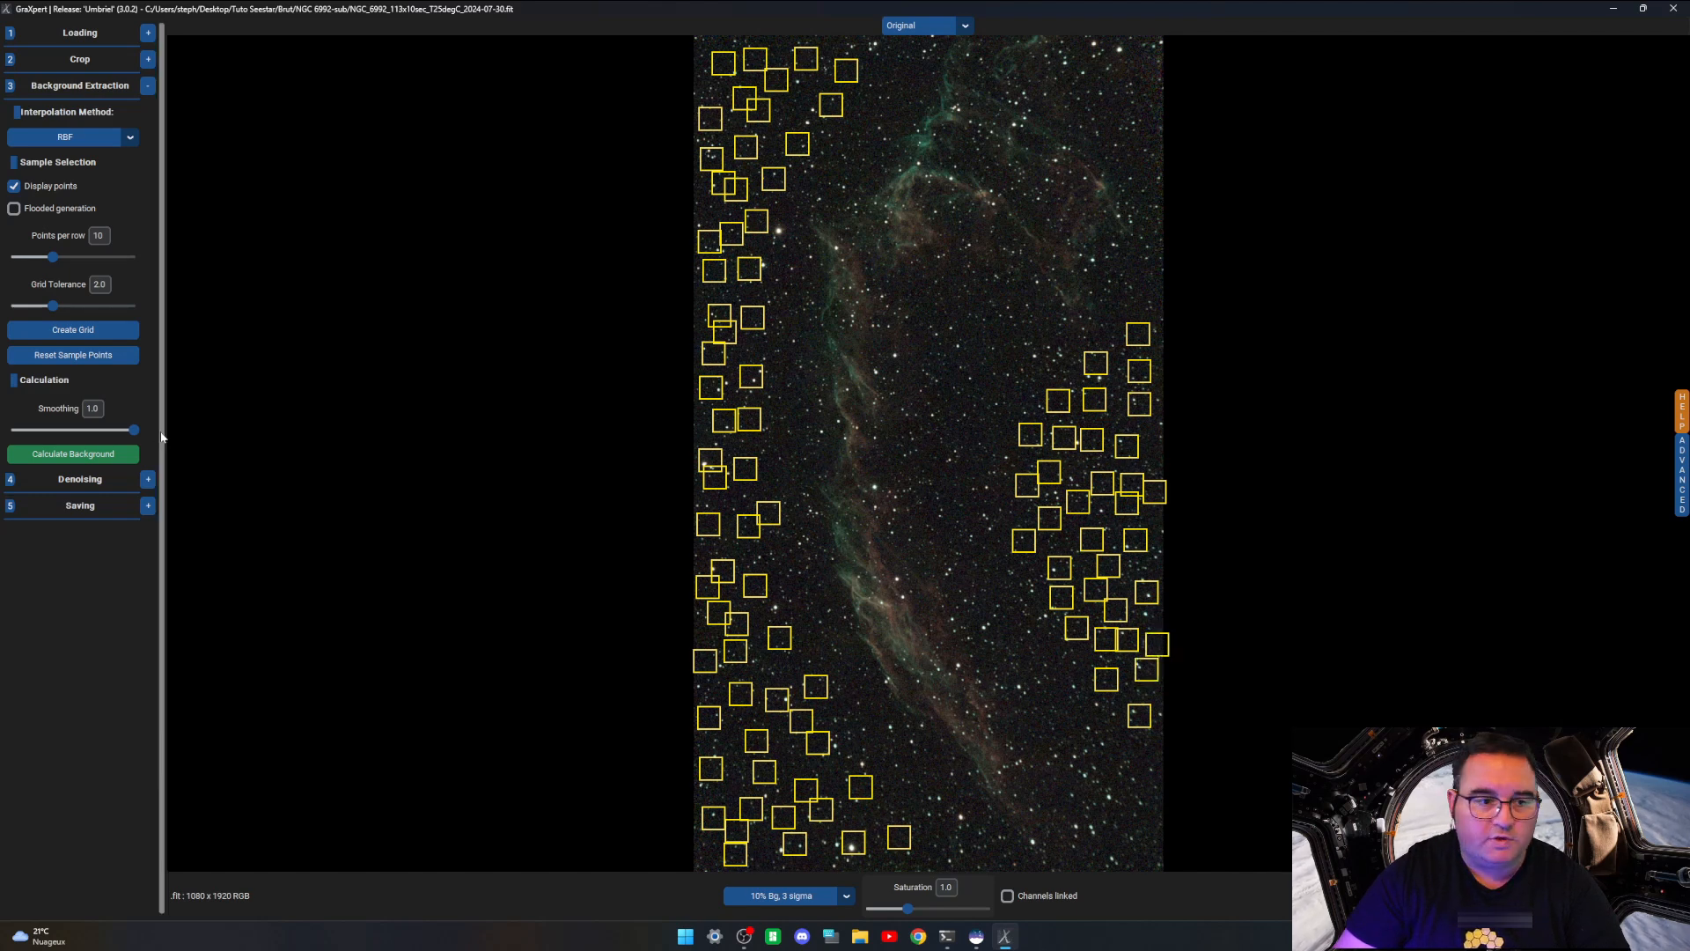
Step: Calculate the background from the placed sample points, and reset the sample points on the corrected image
{"action": "left_click", "coordinate": [79, 464]}
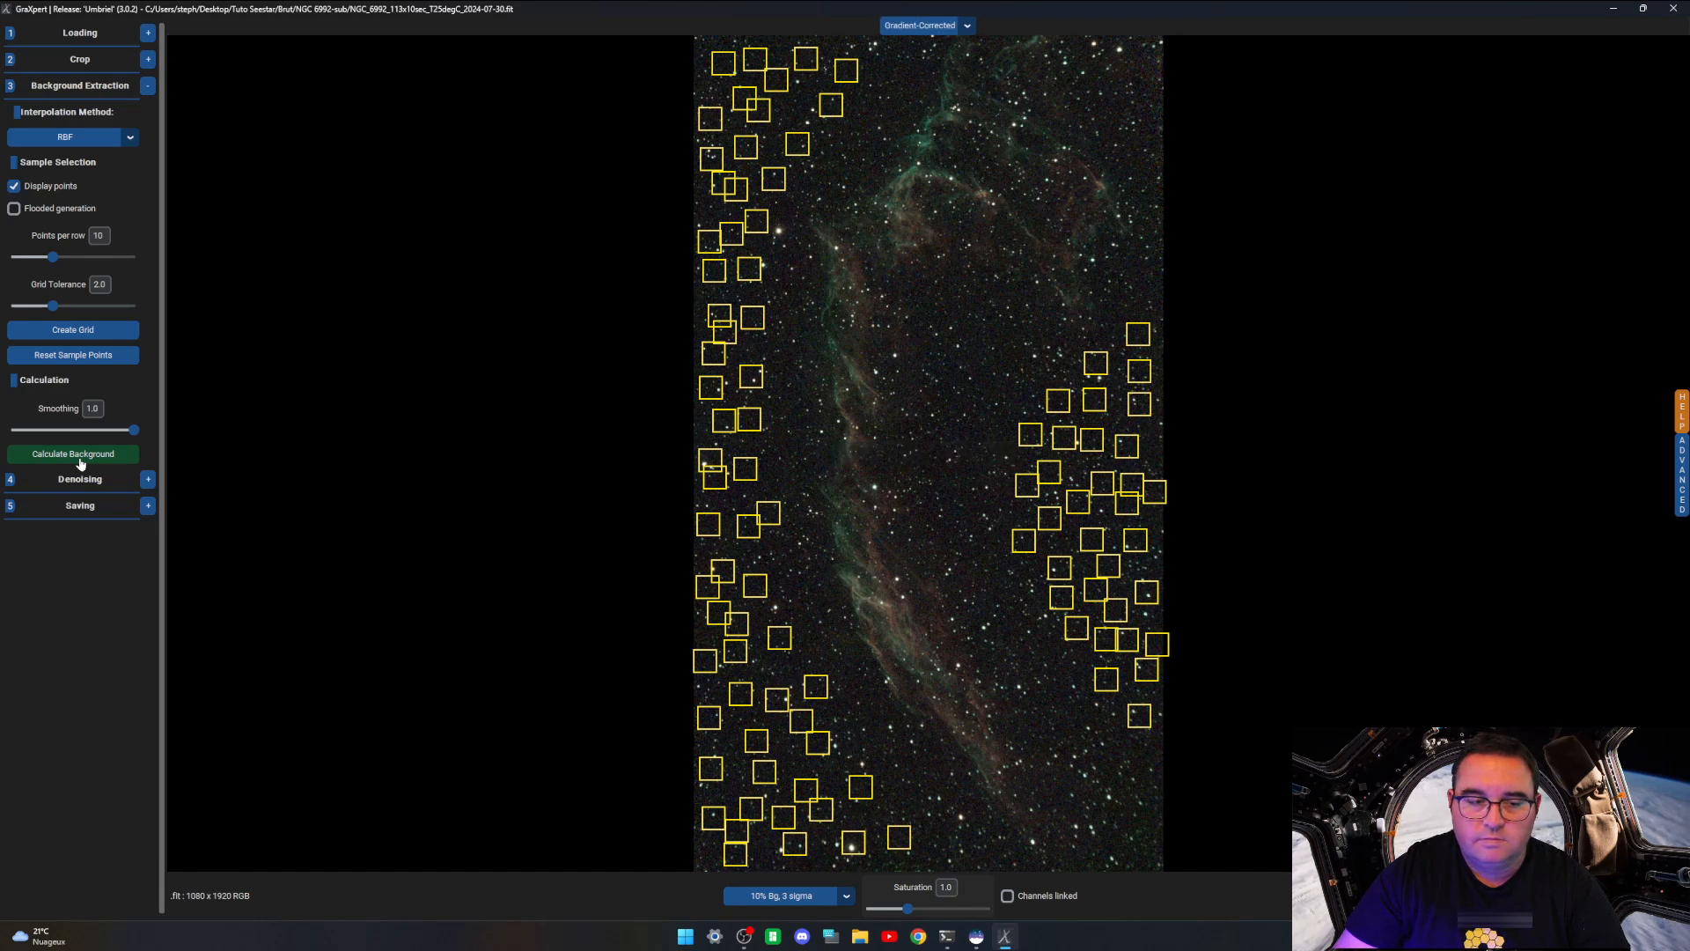
{"action": "left_click", "coordinate": [101, 359]}
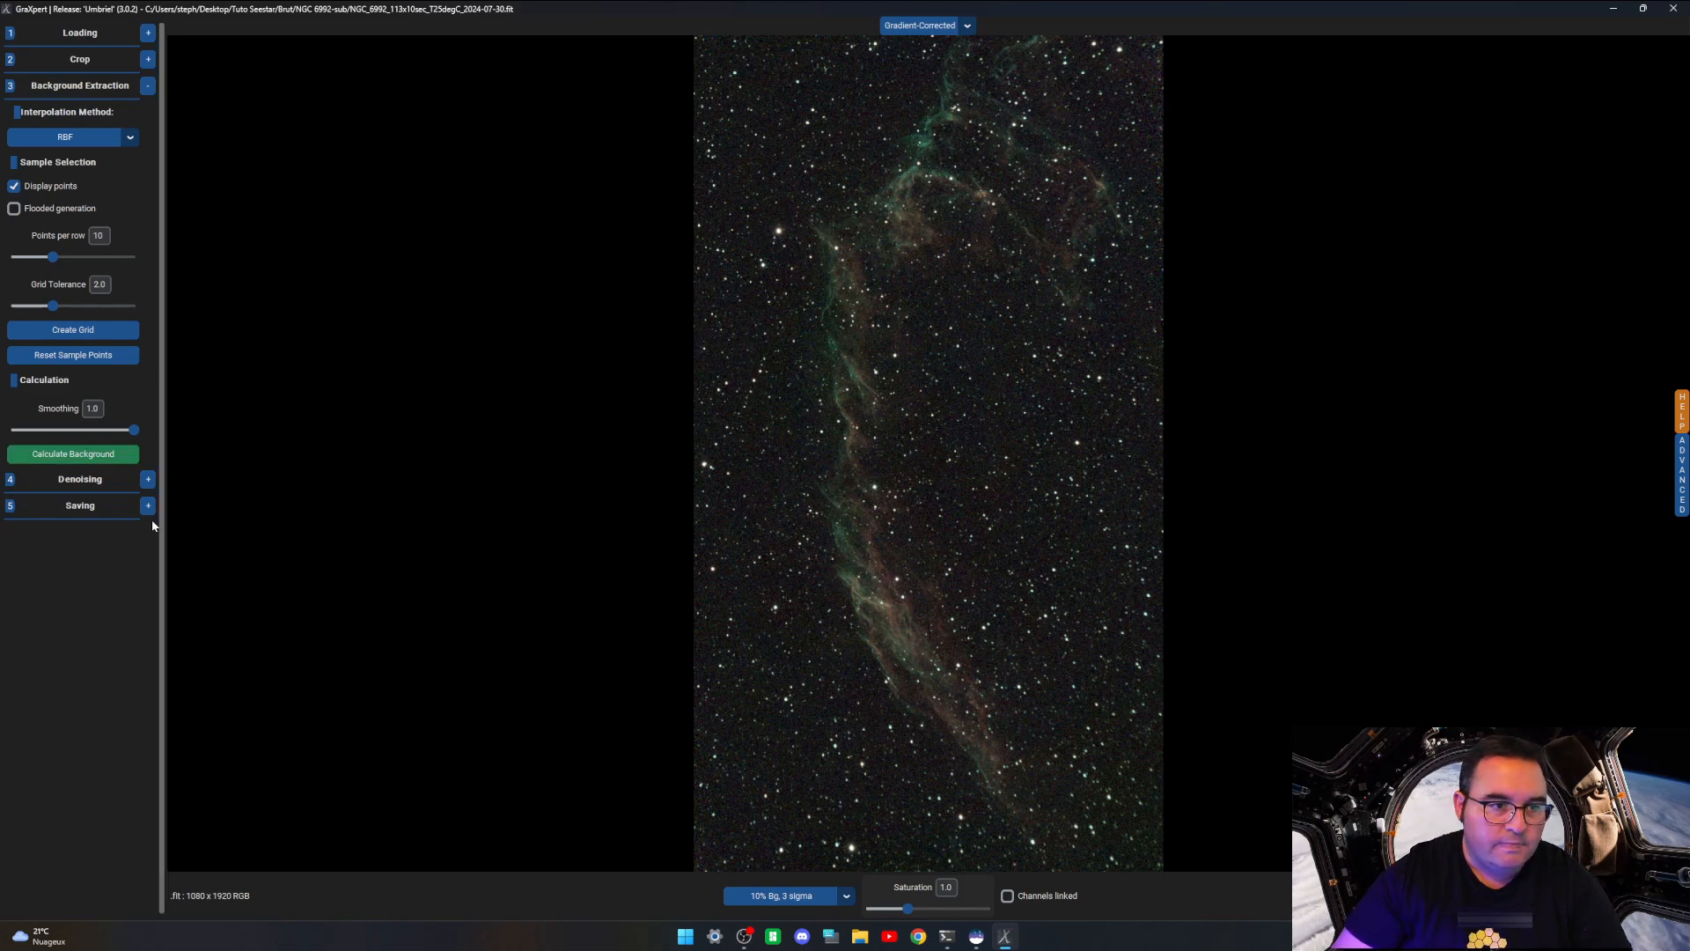
Step: Switch from background extraction to the denoising settings and set the denoise strength to 1.0
{"action": "left_click", "coordinate": [148, 87]}
{"action": "left_click", "coordinate": [148, 111]}
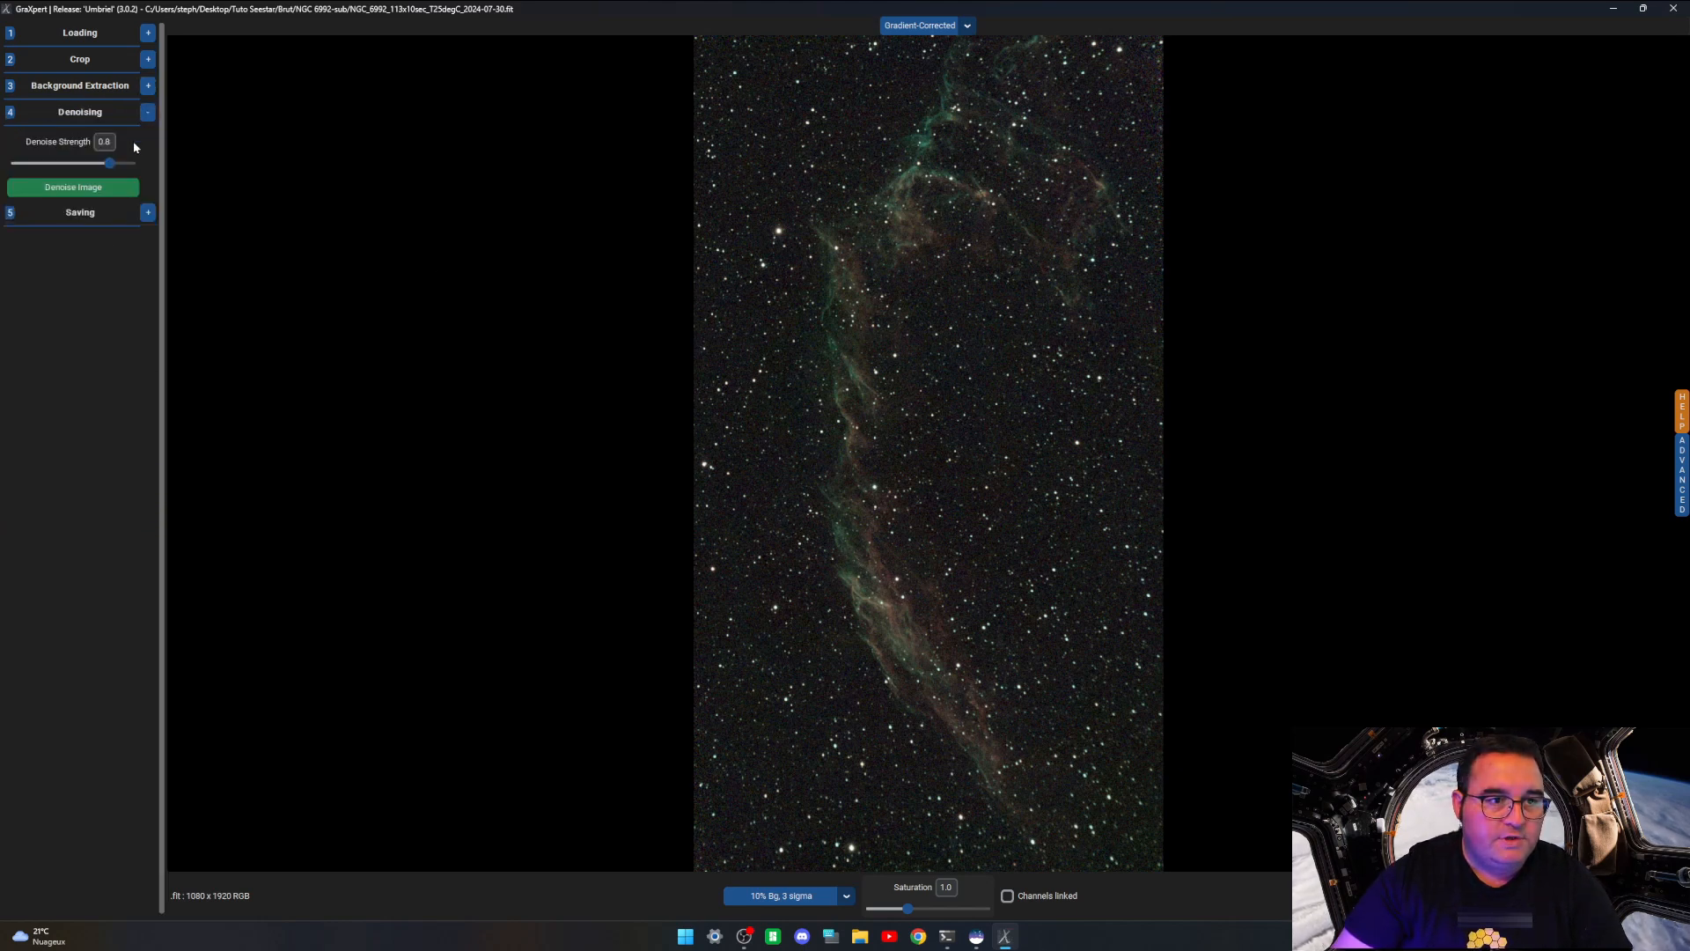
{"action": "left_click_drag", "start_coordinate": [110, 165], "coordinate": [146, 170]}
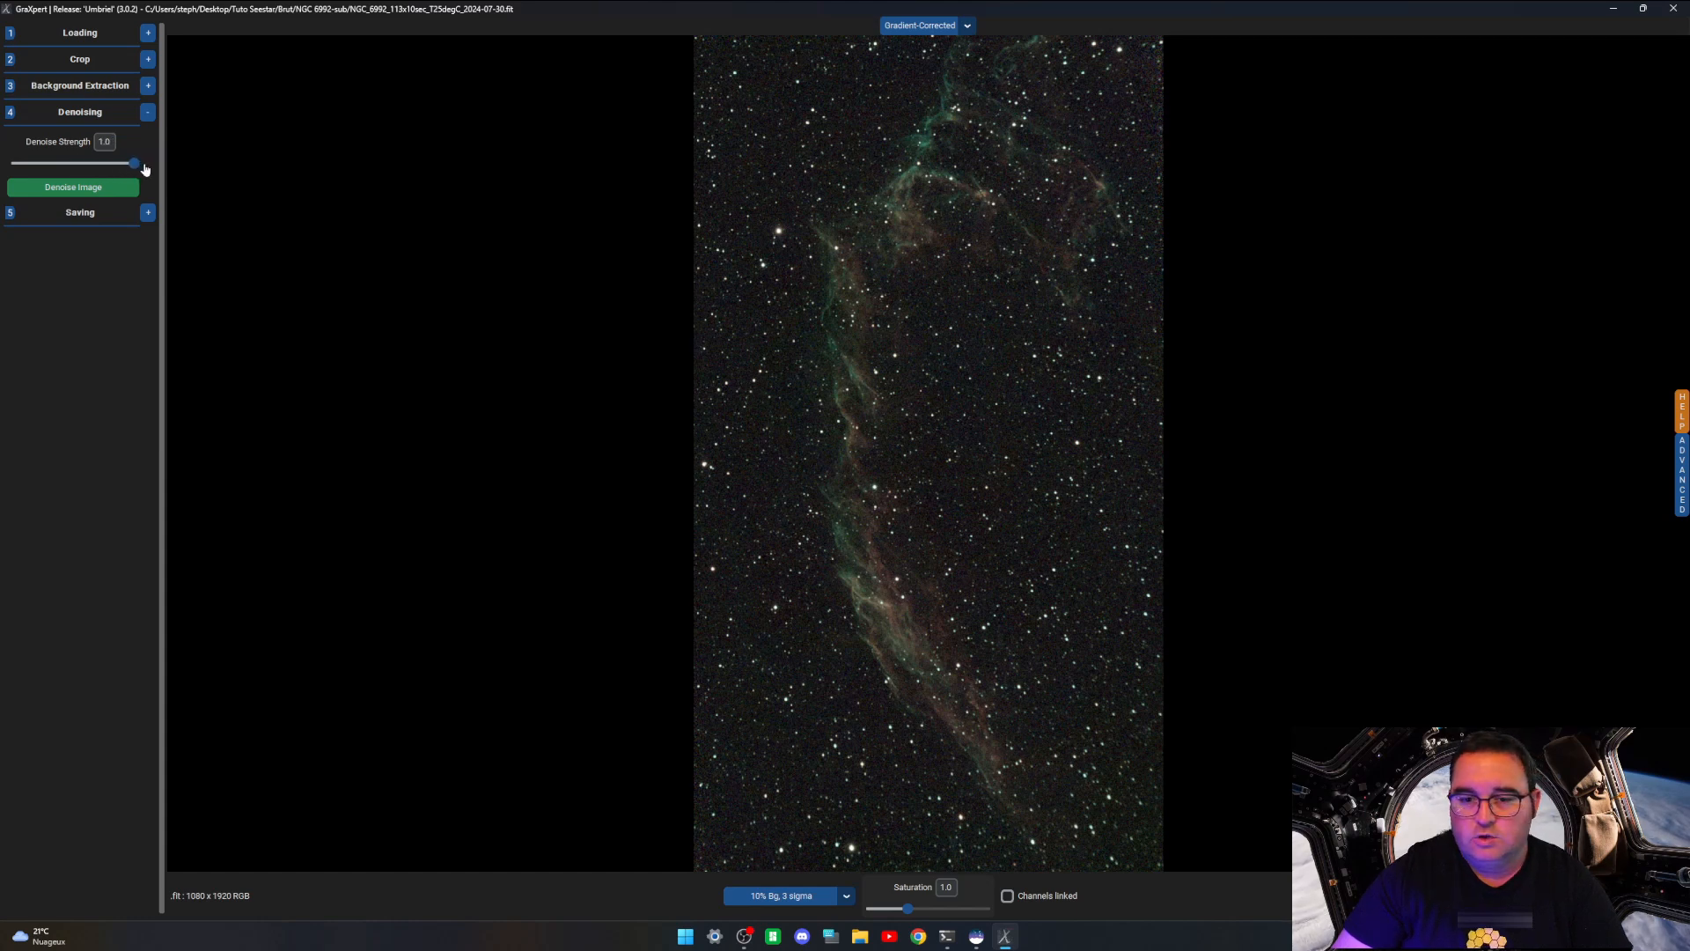
{"action": "mouse_move", "coordinate": [146, 170]}
{"action": "left_mouse_down"}
{"action": "mouse_move", "coordinate": [112, 173]}
{"action": "mouse_move", "coordinate": [147, 177]}
{"action": "left_mouse_up"}
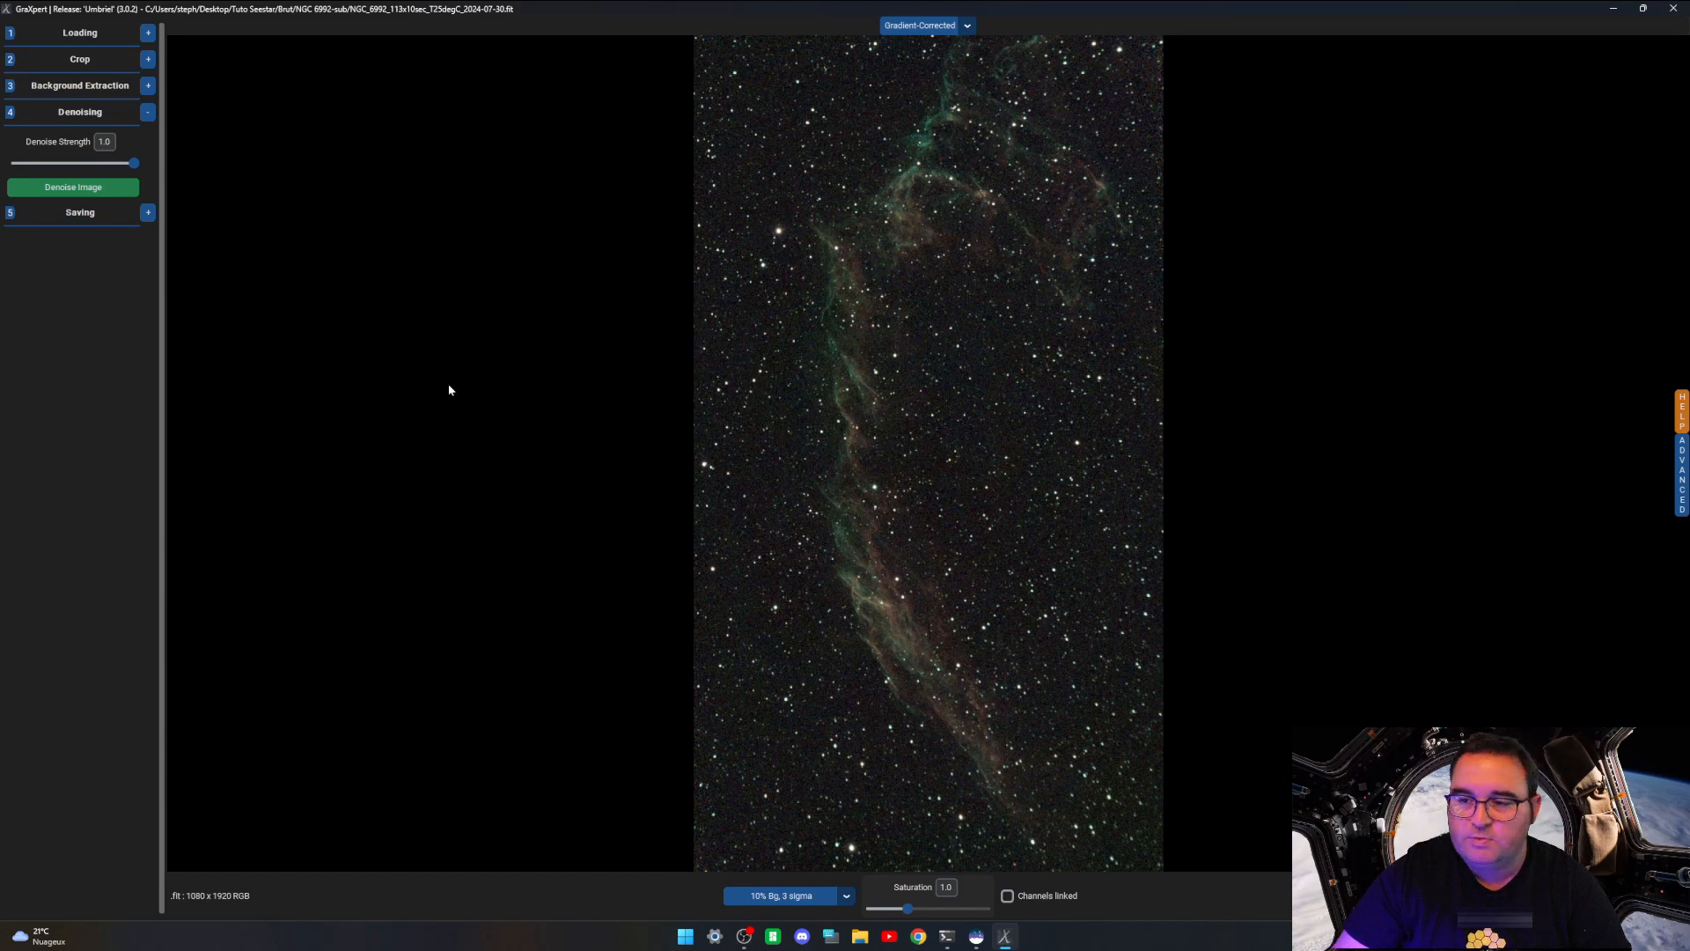
Step: Open the advanced settings and review the available interface languages without changing the selection
{"action": "left_click", "coordinate": [1678, 476]}
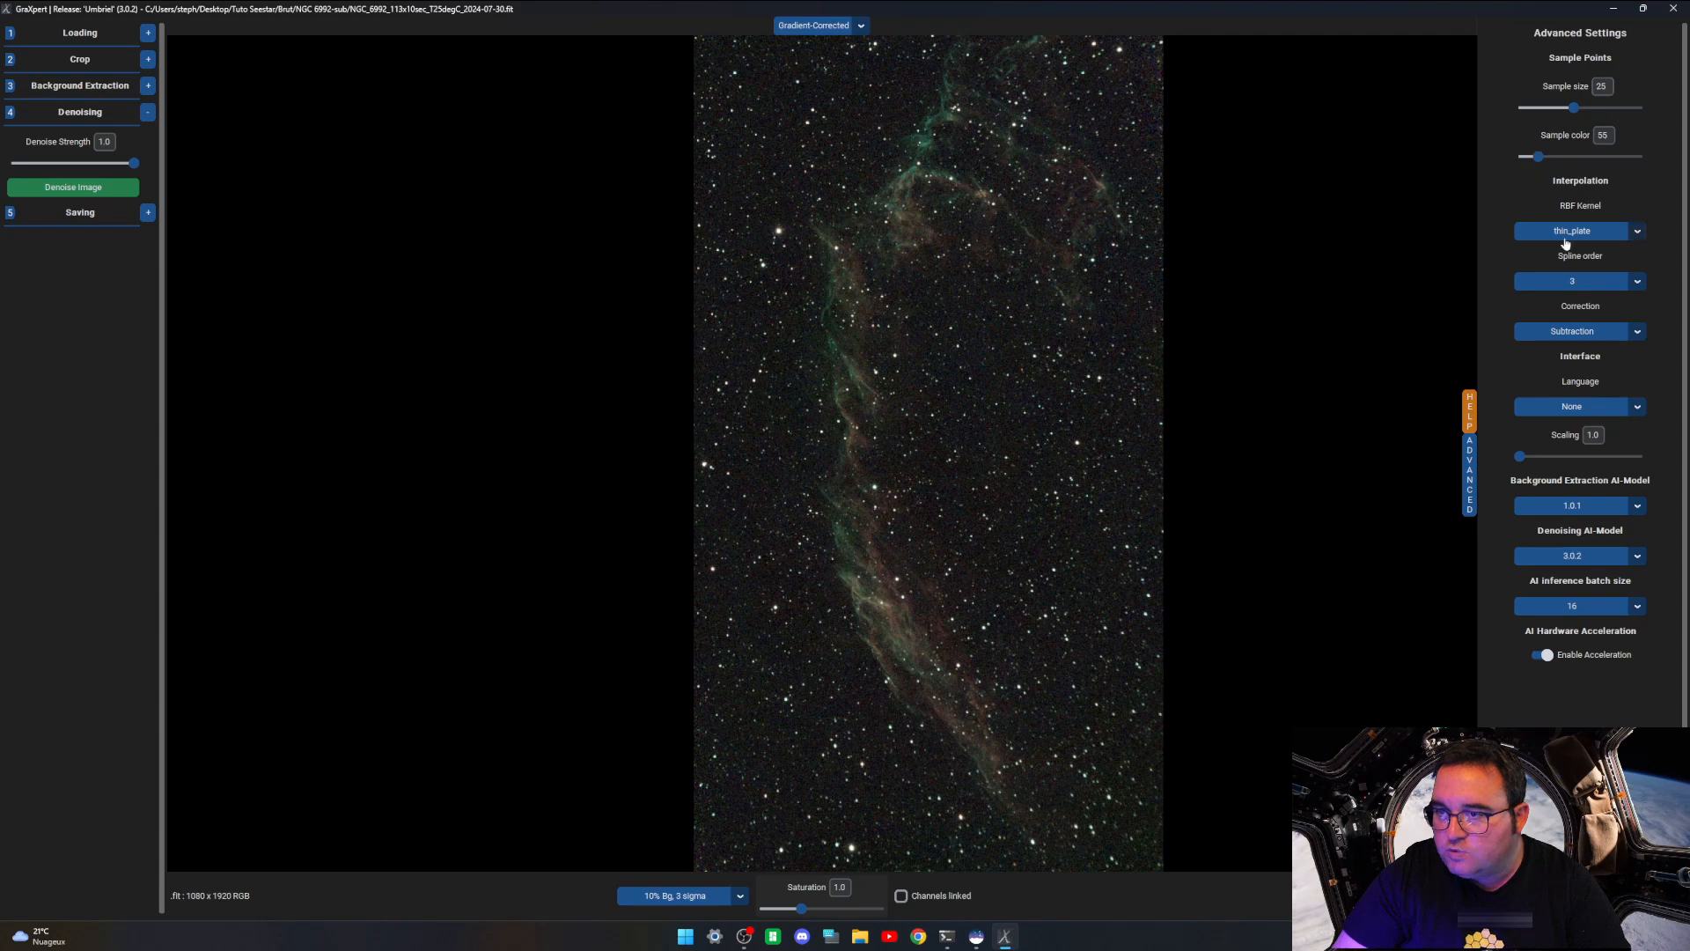
{"action": "left_click", "coordinate": [1614, 414]}
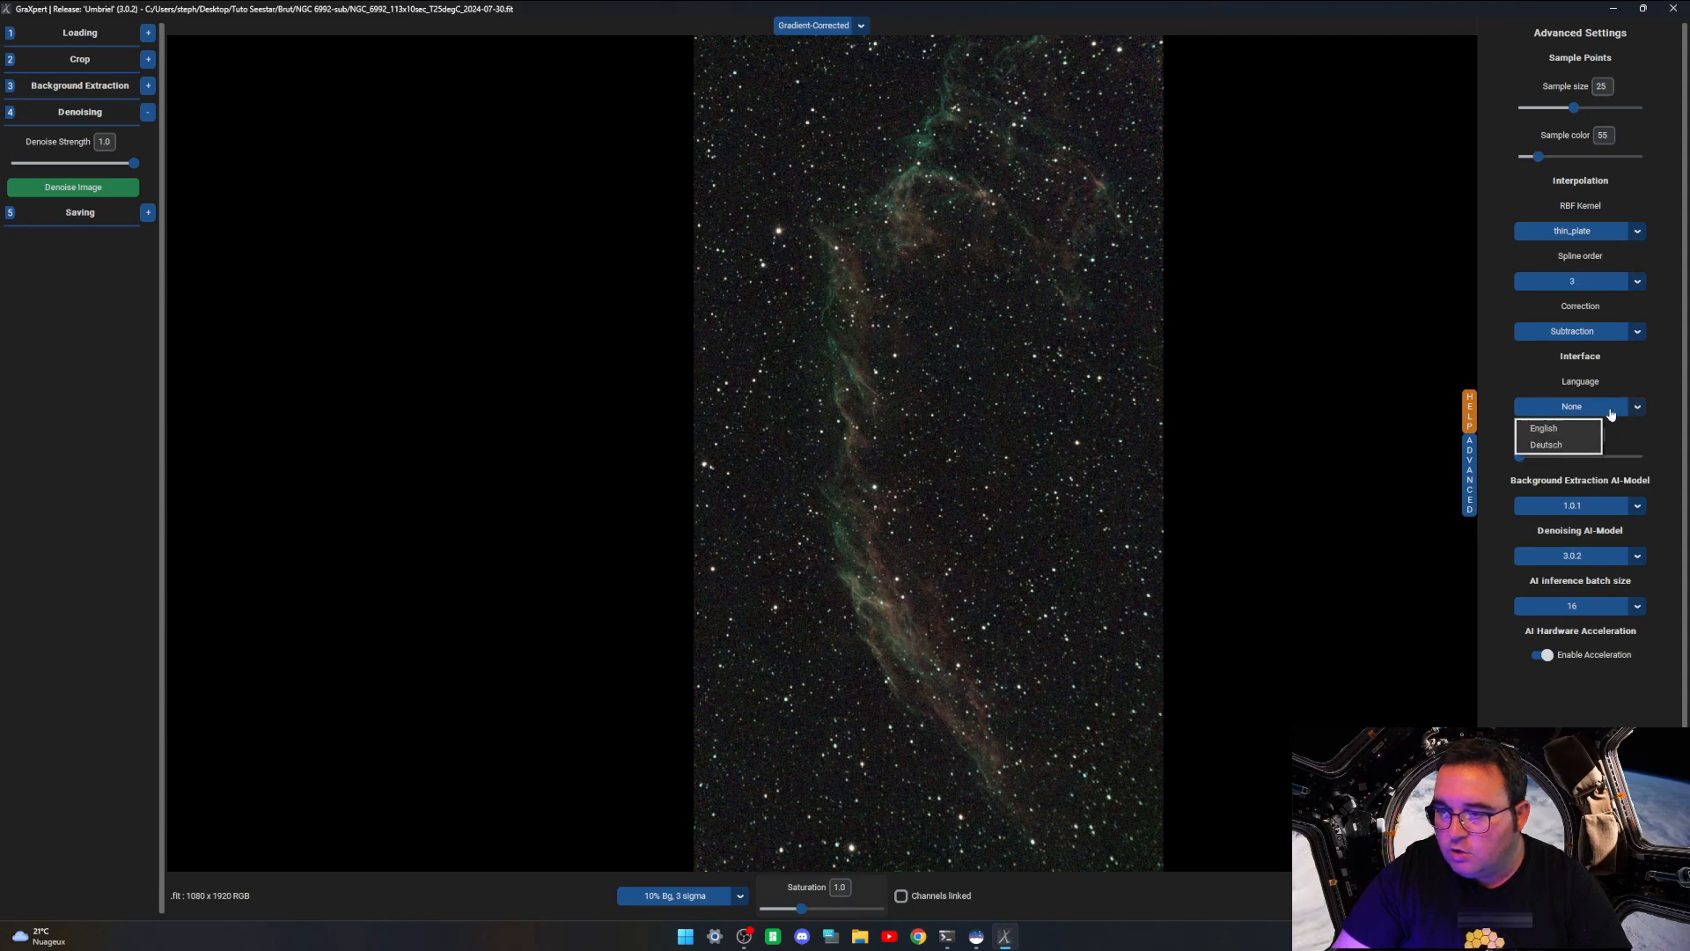
{"action": "left_click", "coordinate": [1515, 368]}
{"action": "left_click", "coordinate": [1573, 415]}
{"action": "left_click", "coordinate": [1507, 377]}
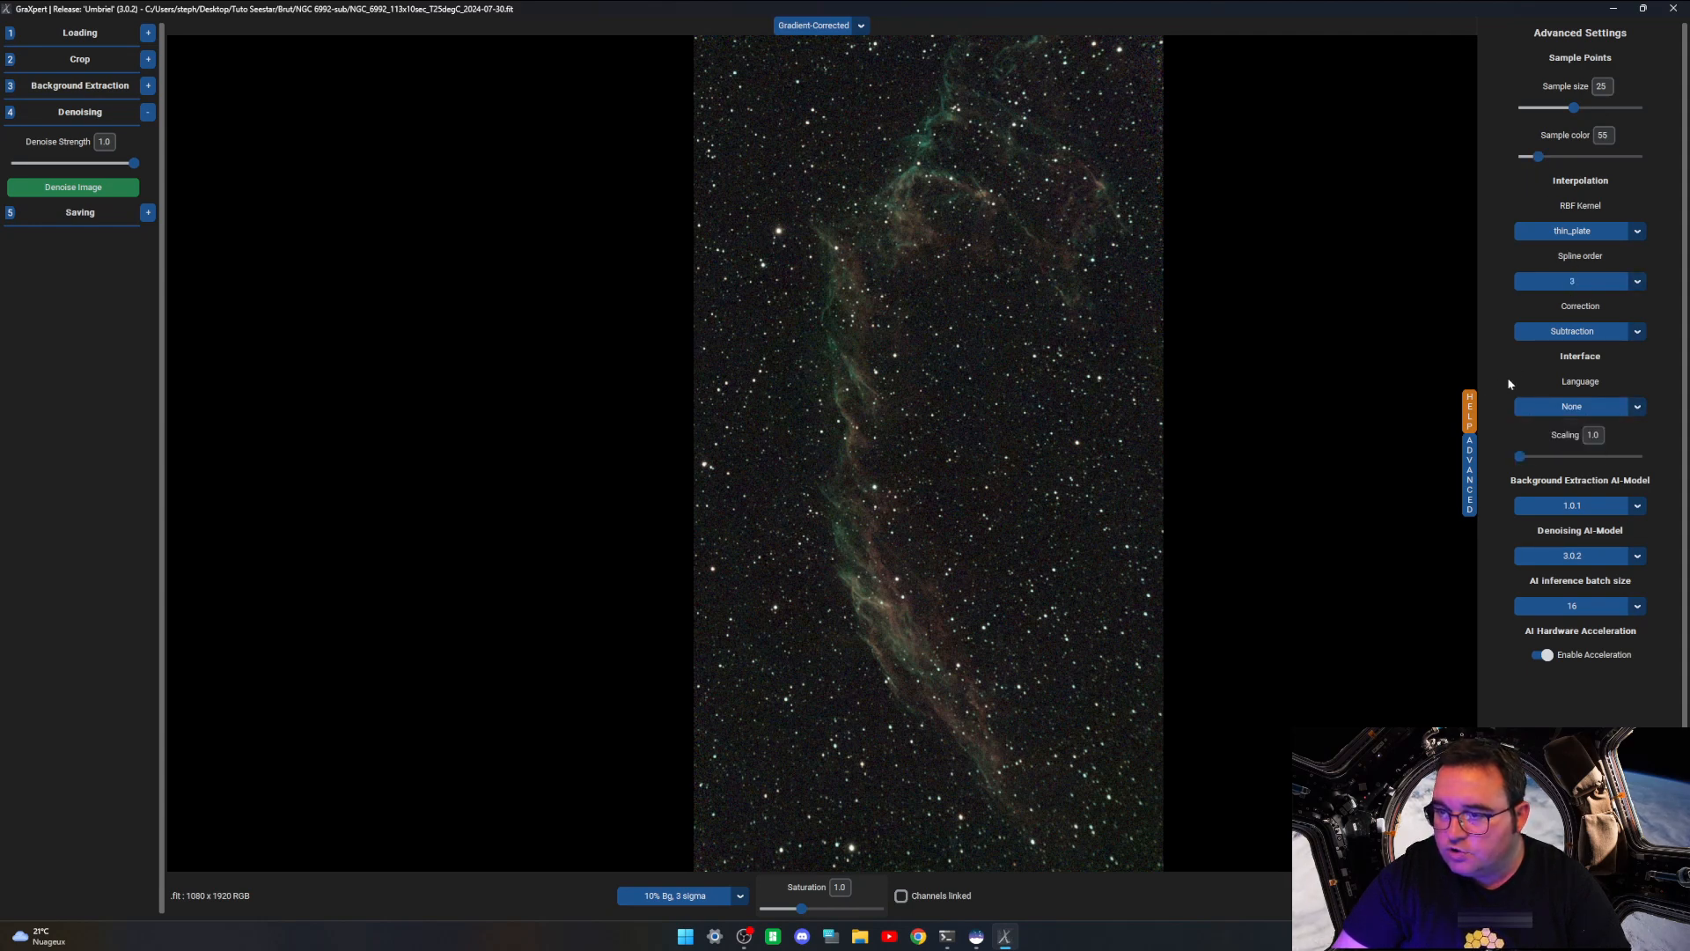
Step: Review the background extraction AI model versions and select version 3.0.2 as the denoising AI model
{"action": "left_click", "coordinate": [1585, 508]}
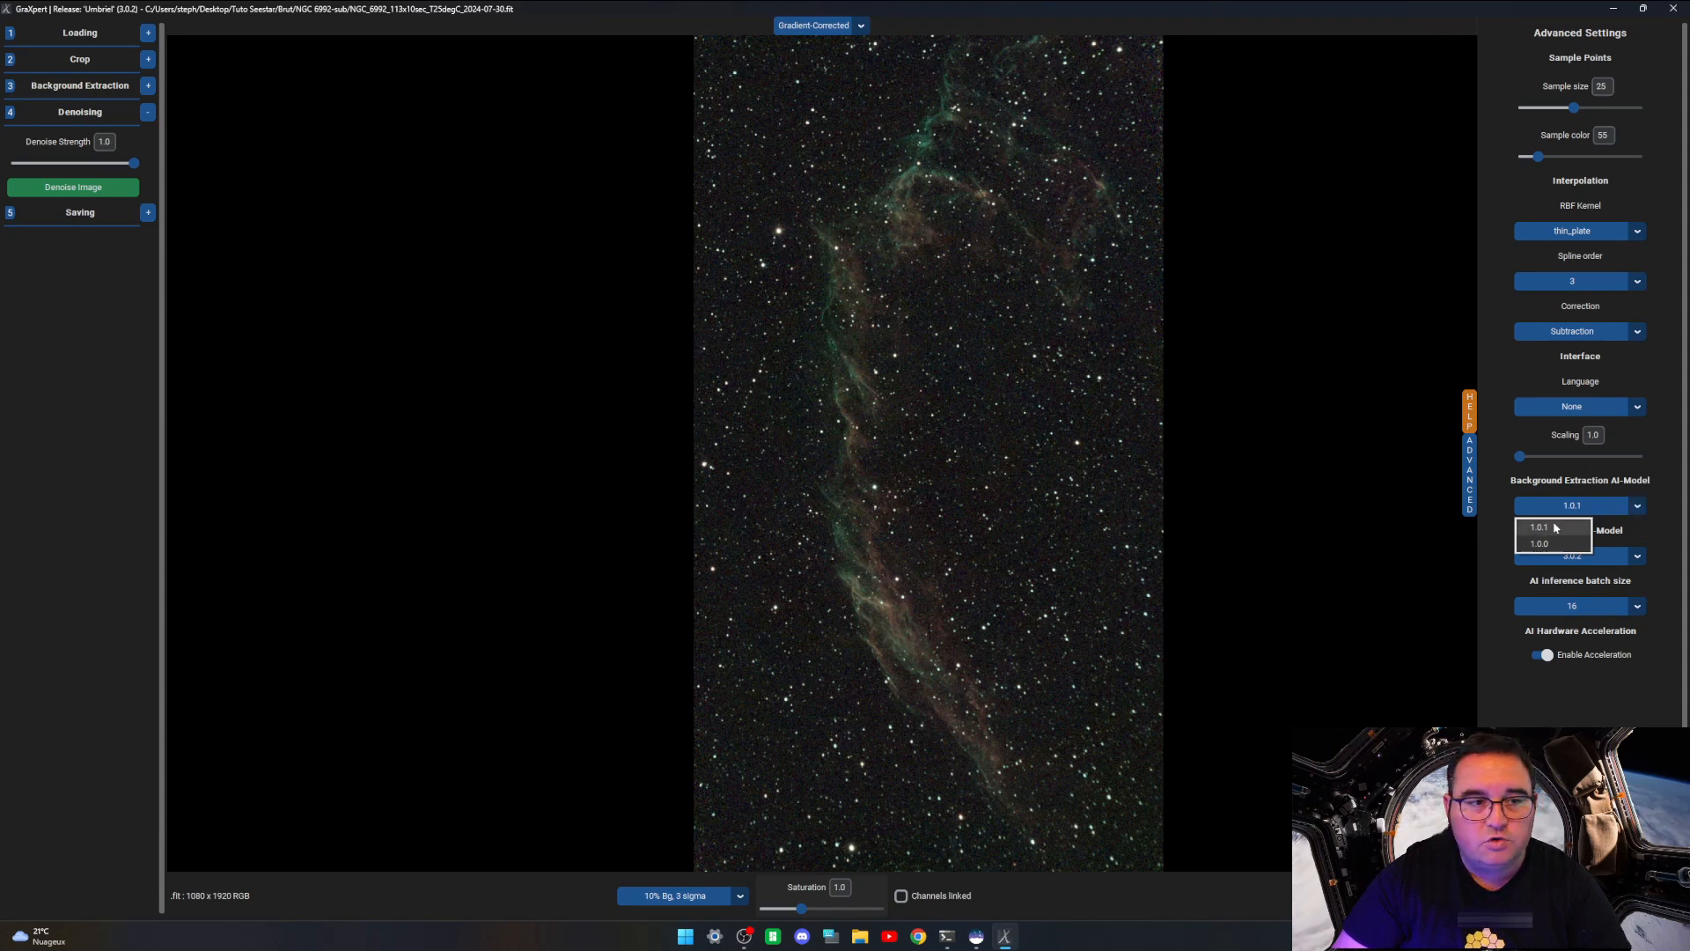
{"action": "left_click", "coordinate": [1480, 573]}
{"action": "left_click", "coordinate": [1591, 556]}
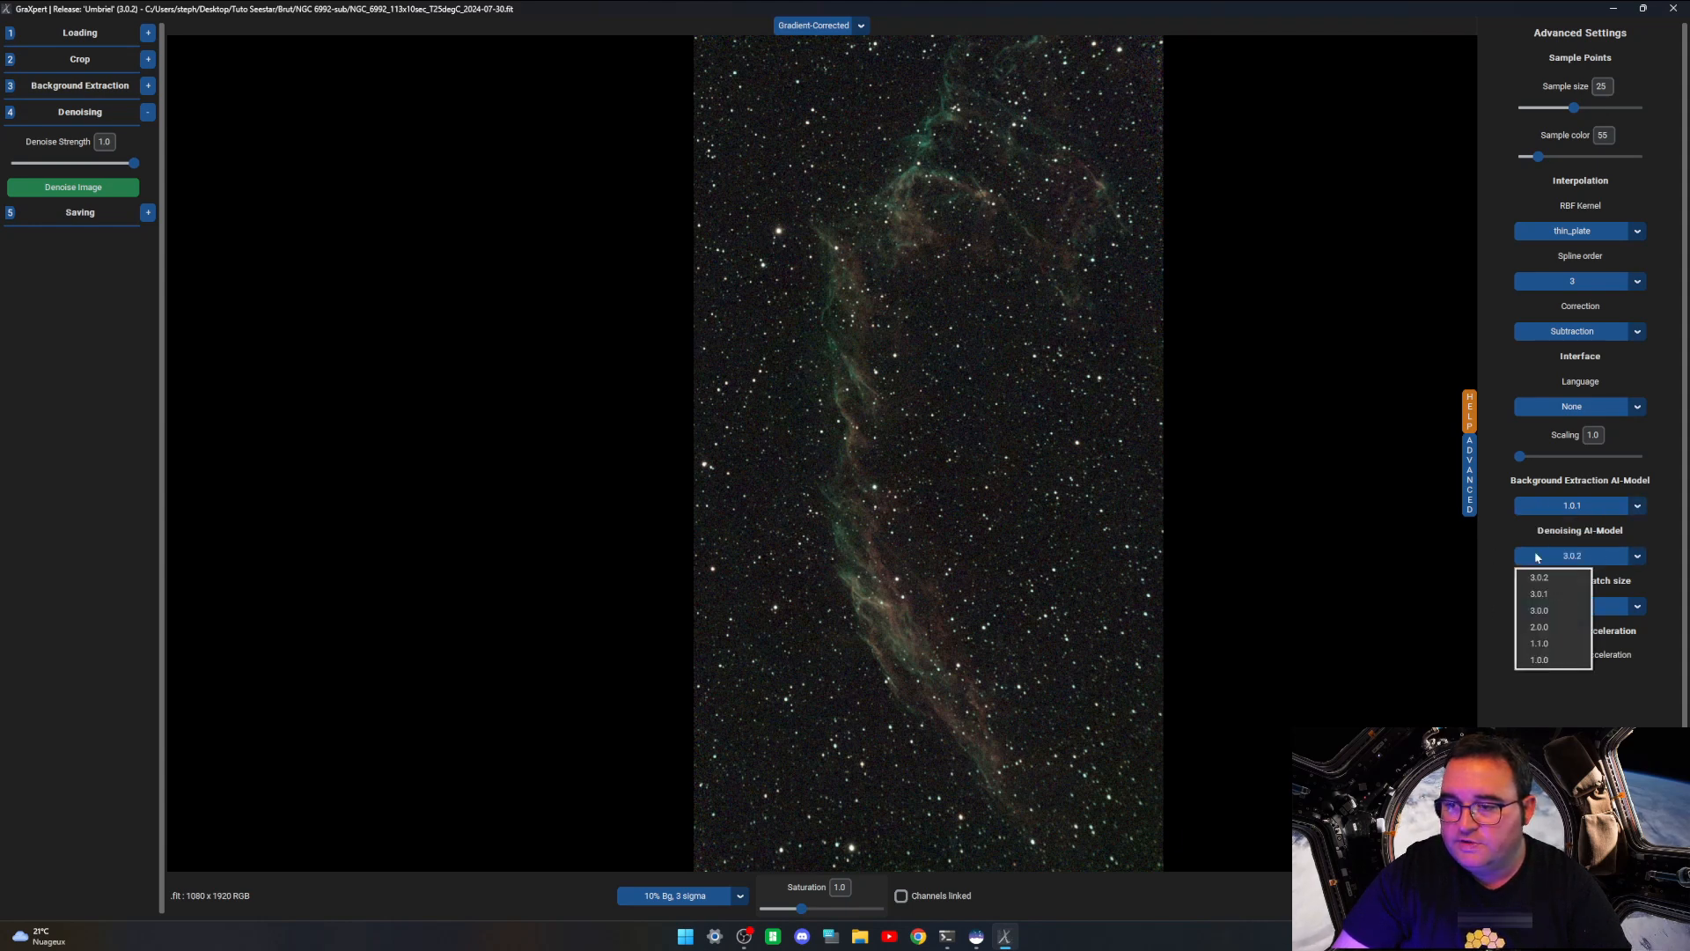
{"action": "left_click", "coordinate": [1556, 577]}
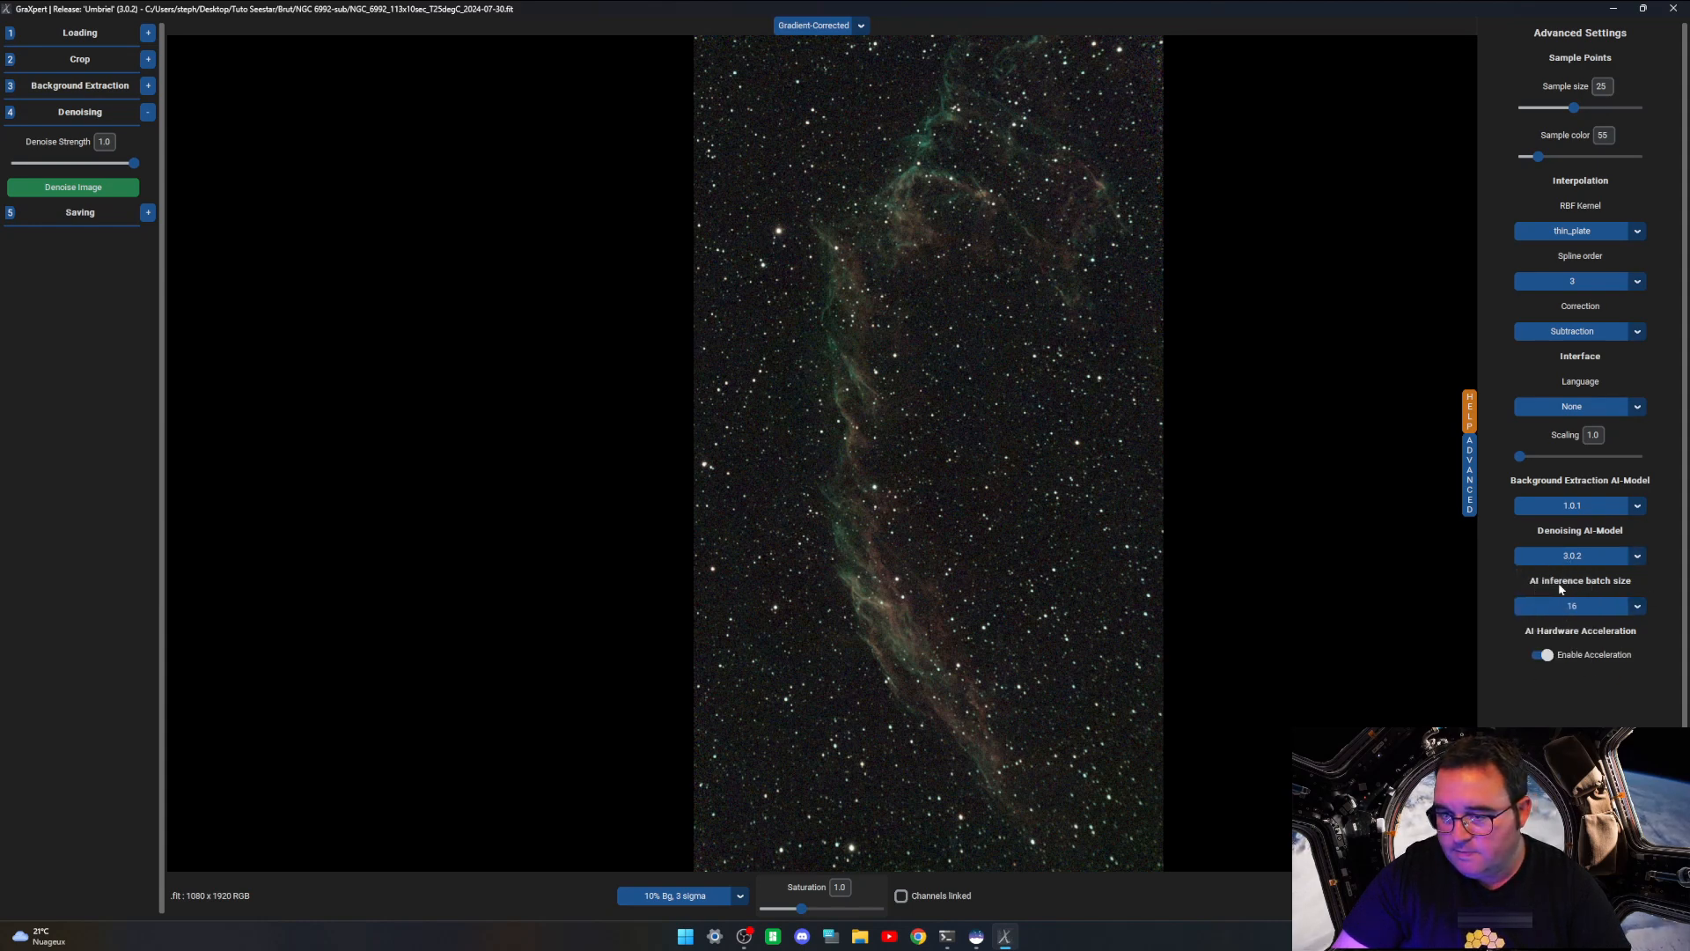
Step: Review the AI inference batch size options and select 16
{"action": "left_click", "coordinate": [1637, 607]}
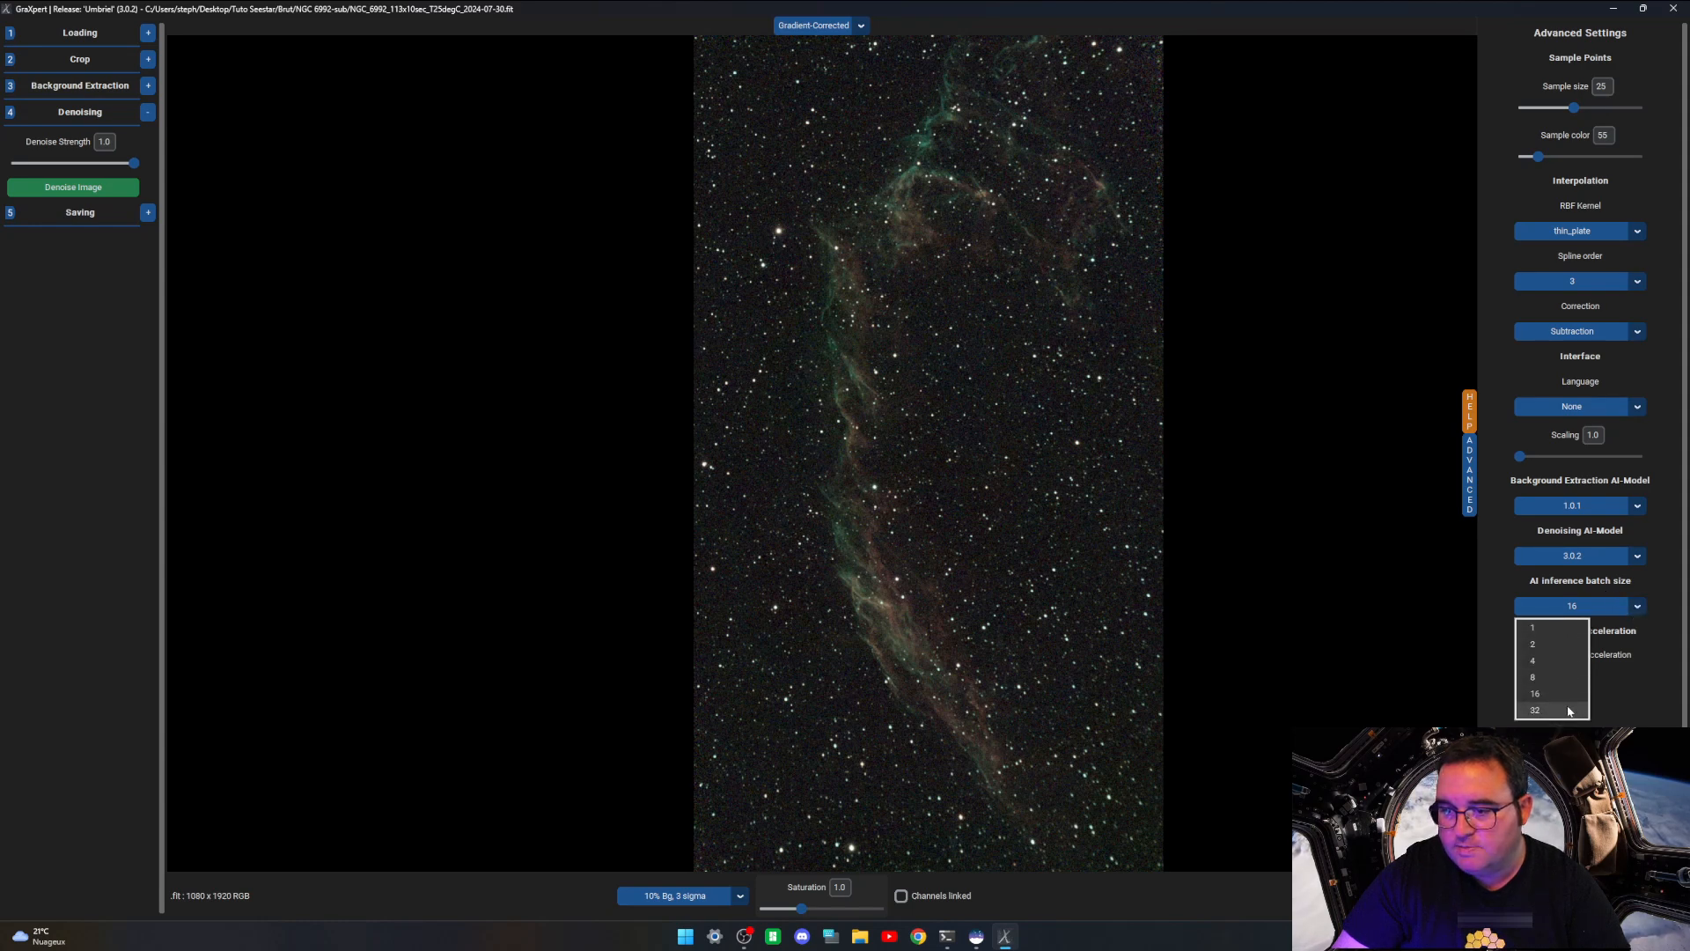
{"action": "left_click", "coordinate": [1574, 695]}
{"action": "left_click", "coordinate": [1595, 610]}
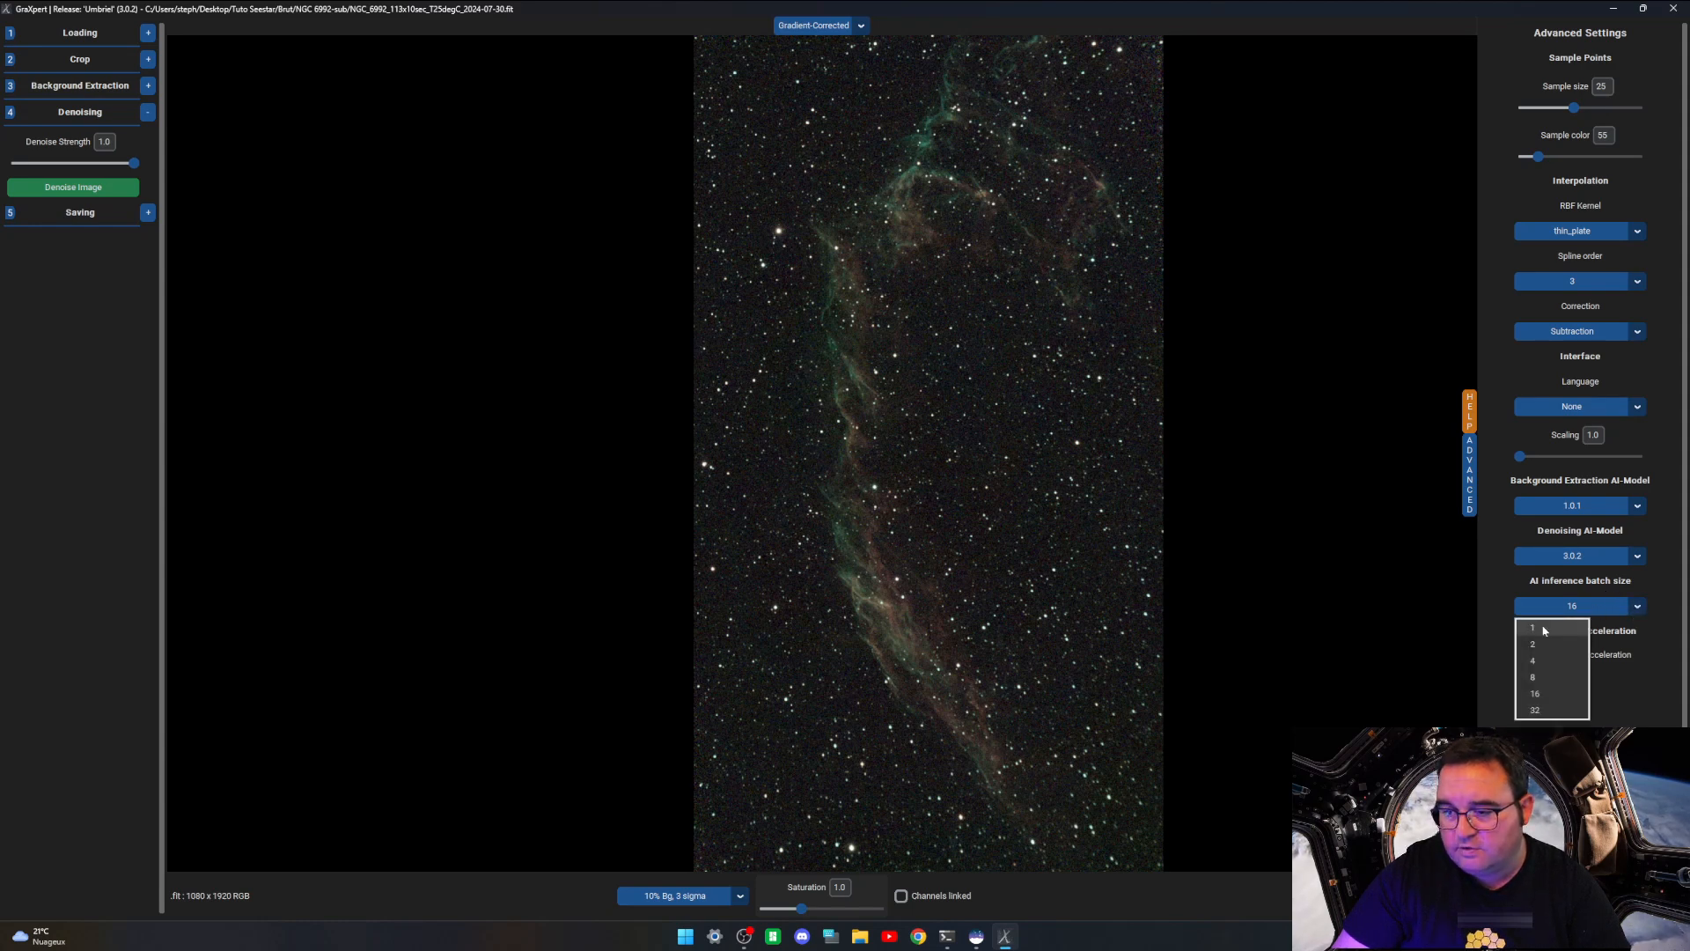
{"action": "left_click", "coordinate": [1547, 759]}
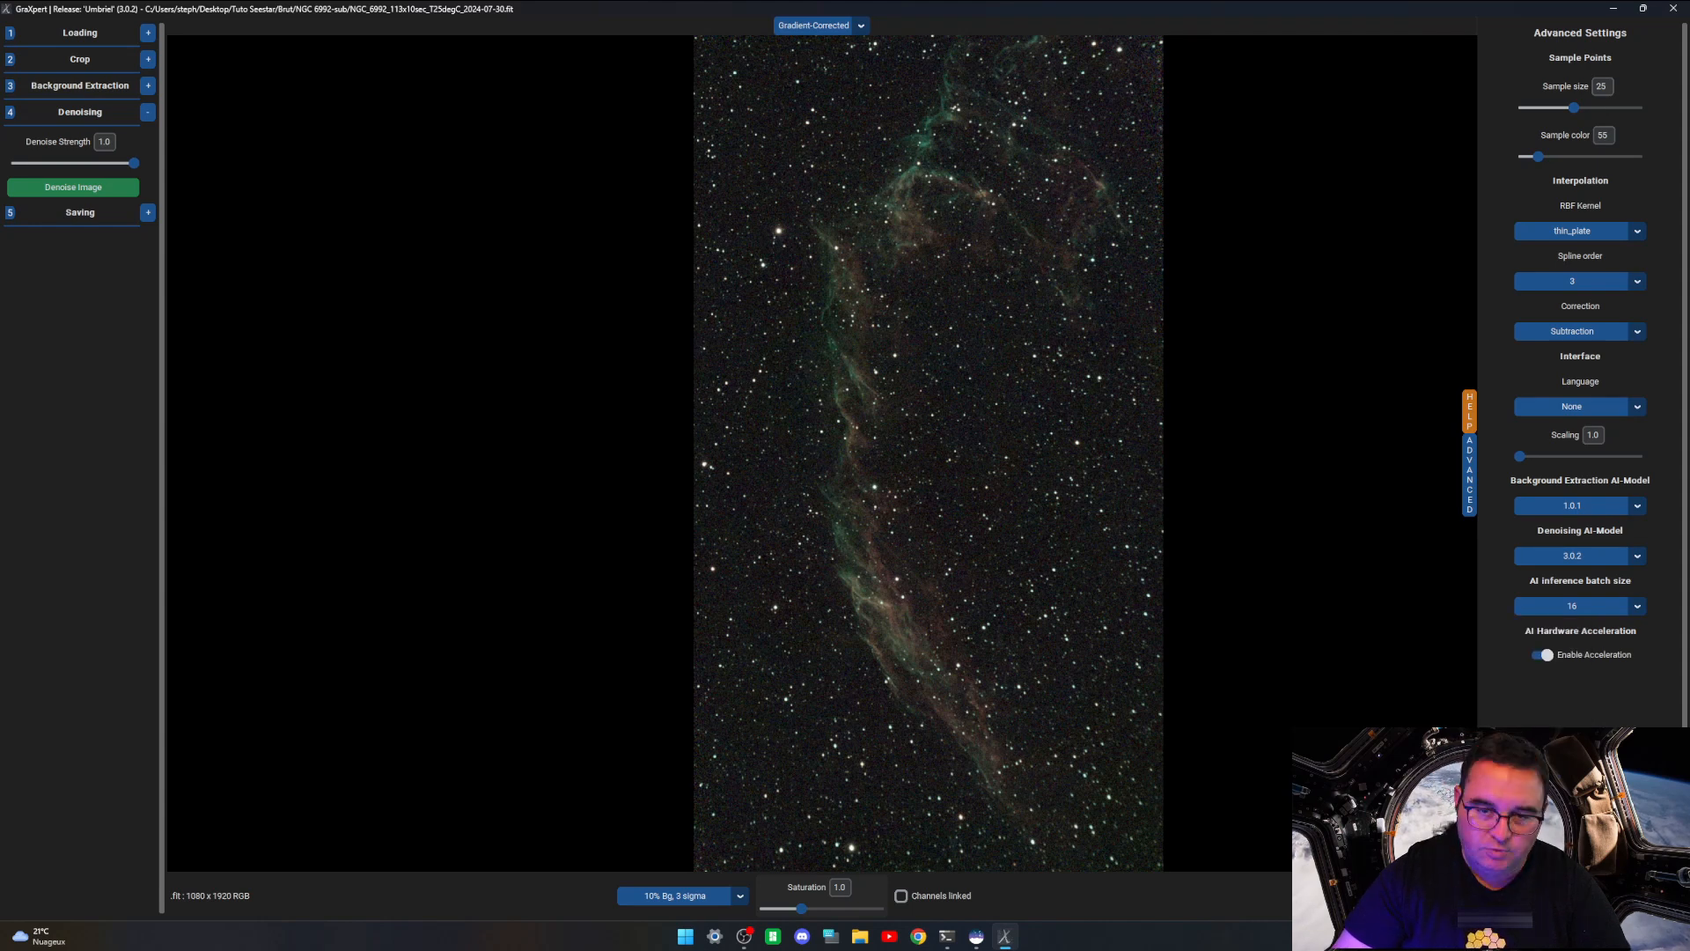
{"action": "left_click", "coordinate": [1587, 606]}
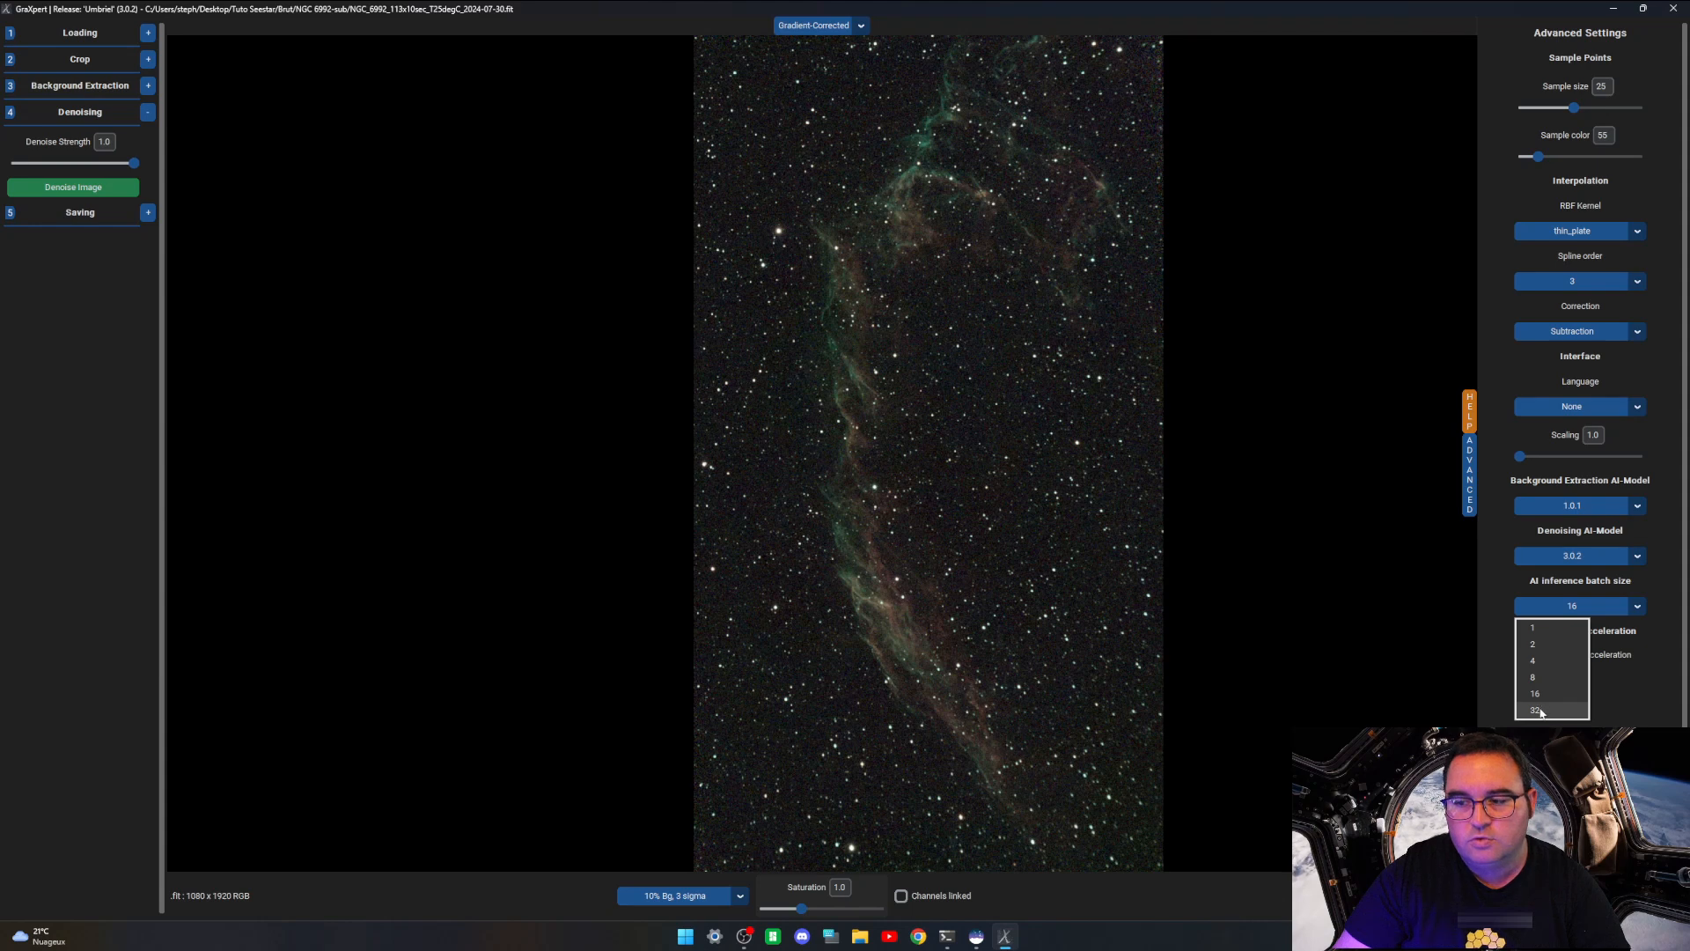
{"action": "left_click", "coordinate": [1618, 693]}
{"action": "left_click", "coordinate": [1589, 613]}
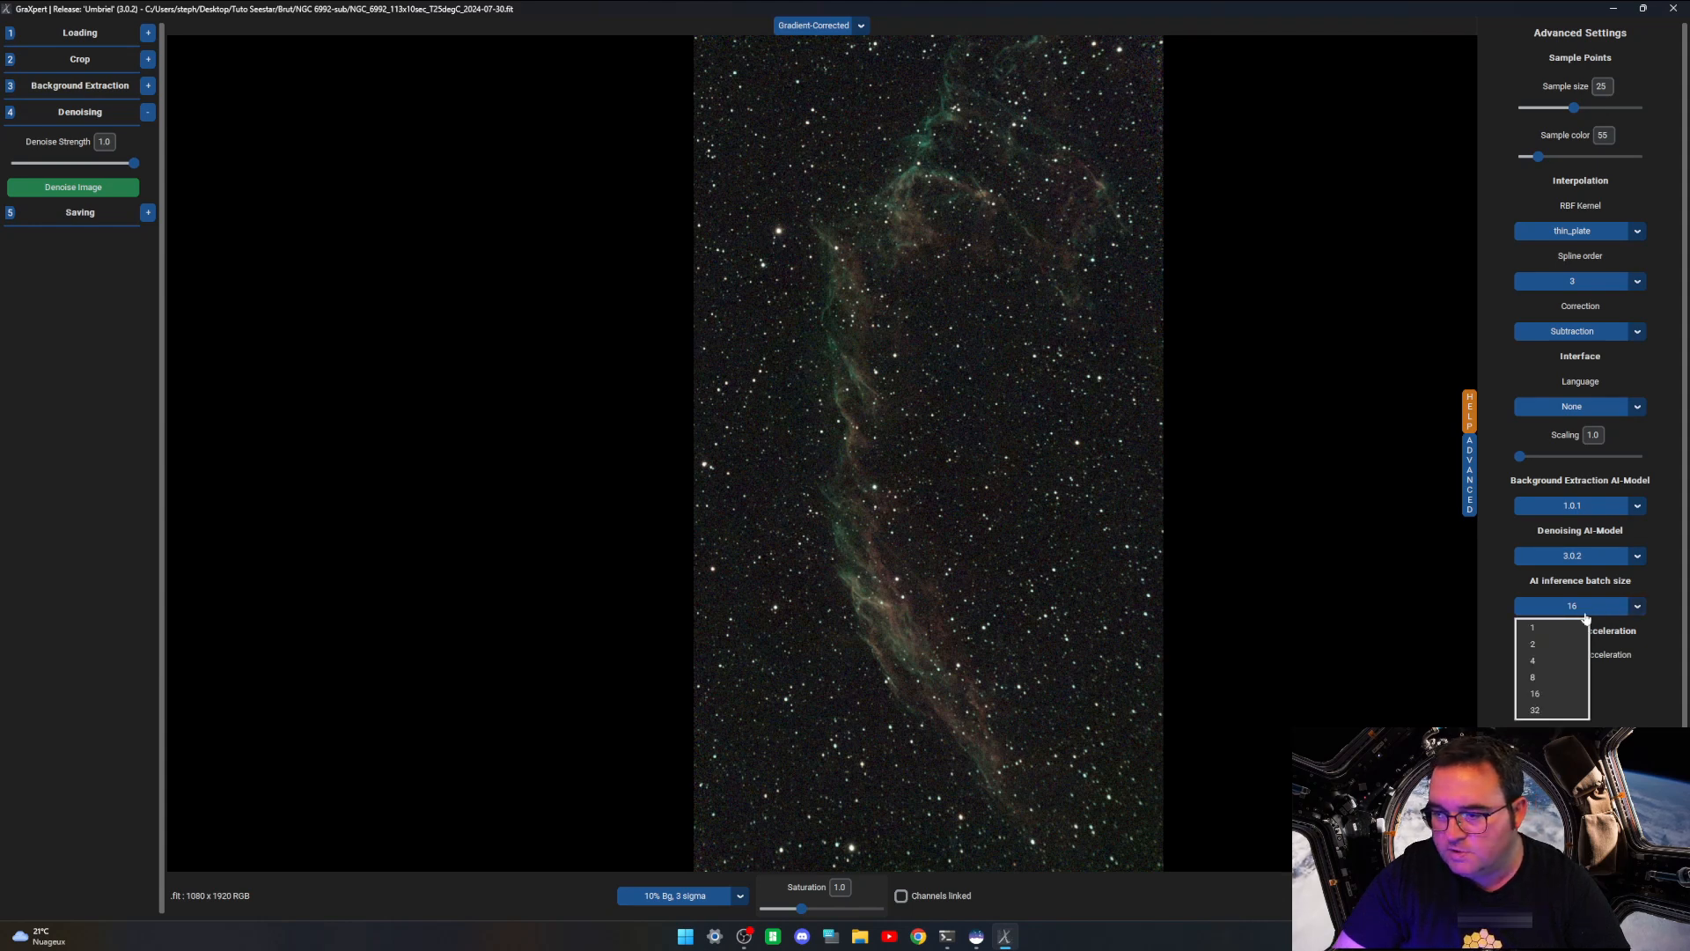
{"action": "left_click", "coordinate": [1538, 695]}
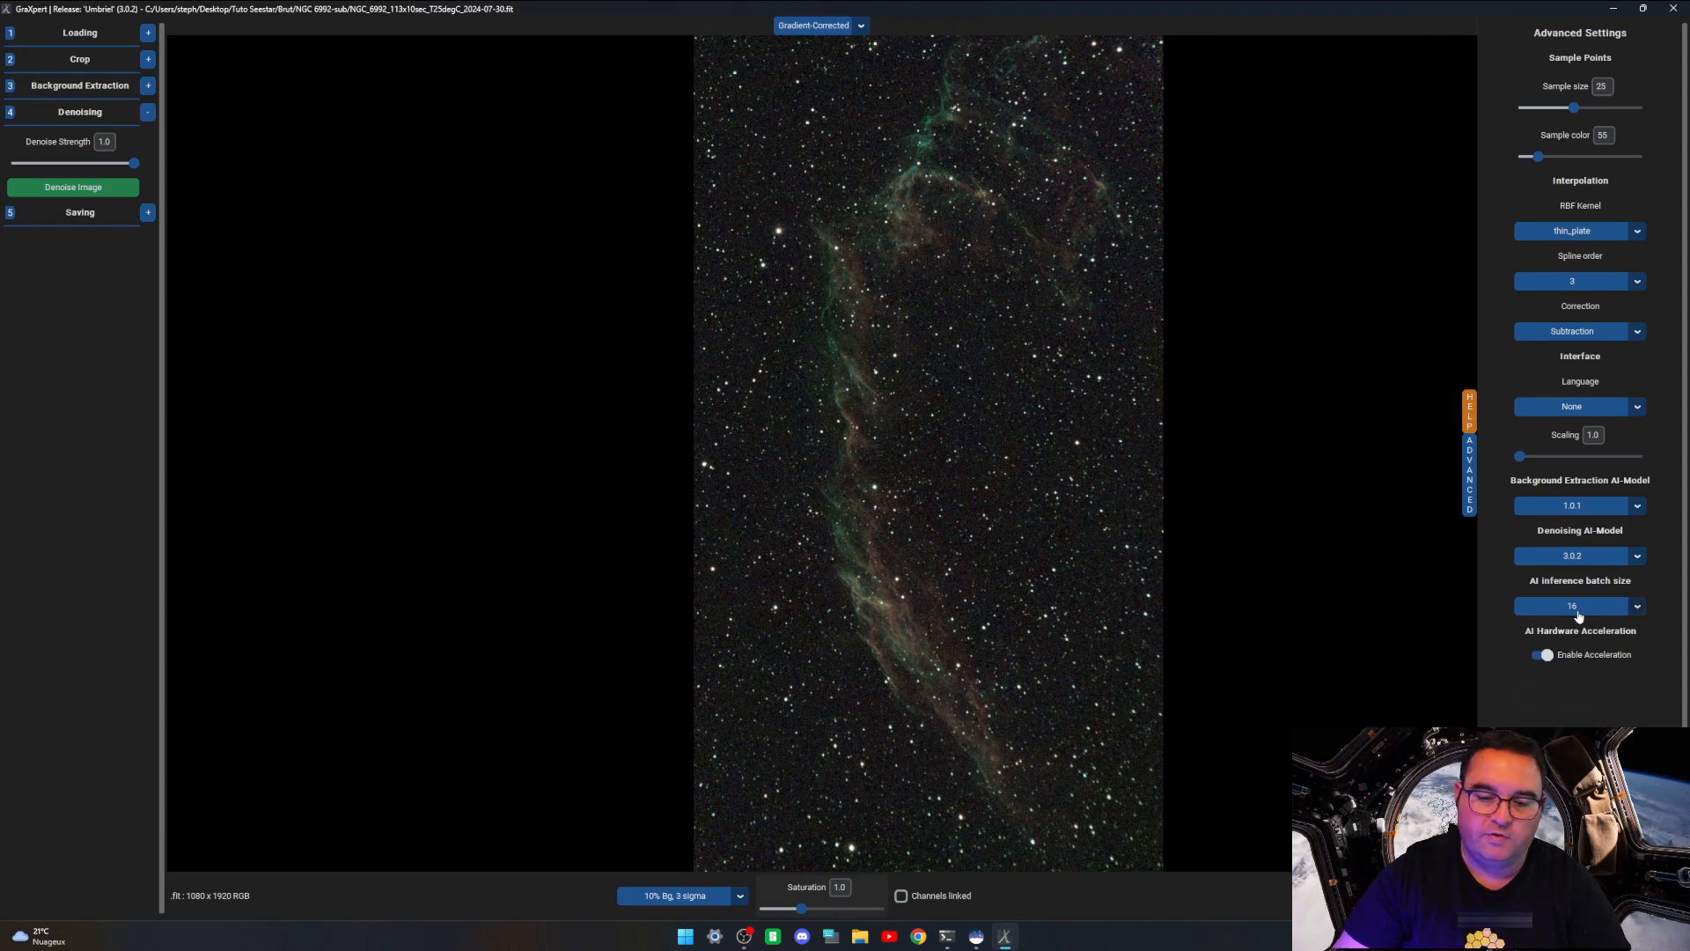
Step: Preview the corrected image with No Stretch, and restore the 10% Bg, 3 sigma display stretch
{"action": "left_click", "coordinate": [694, 896]}
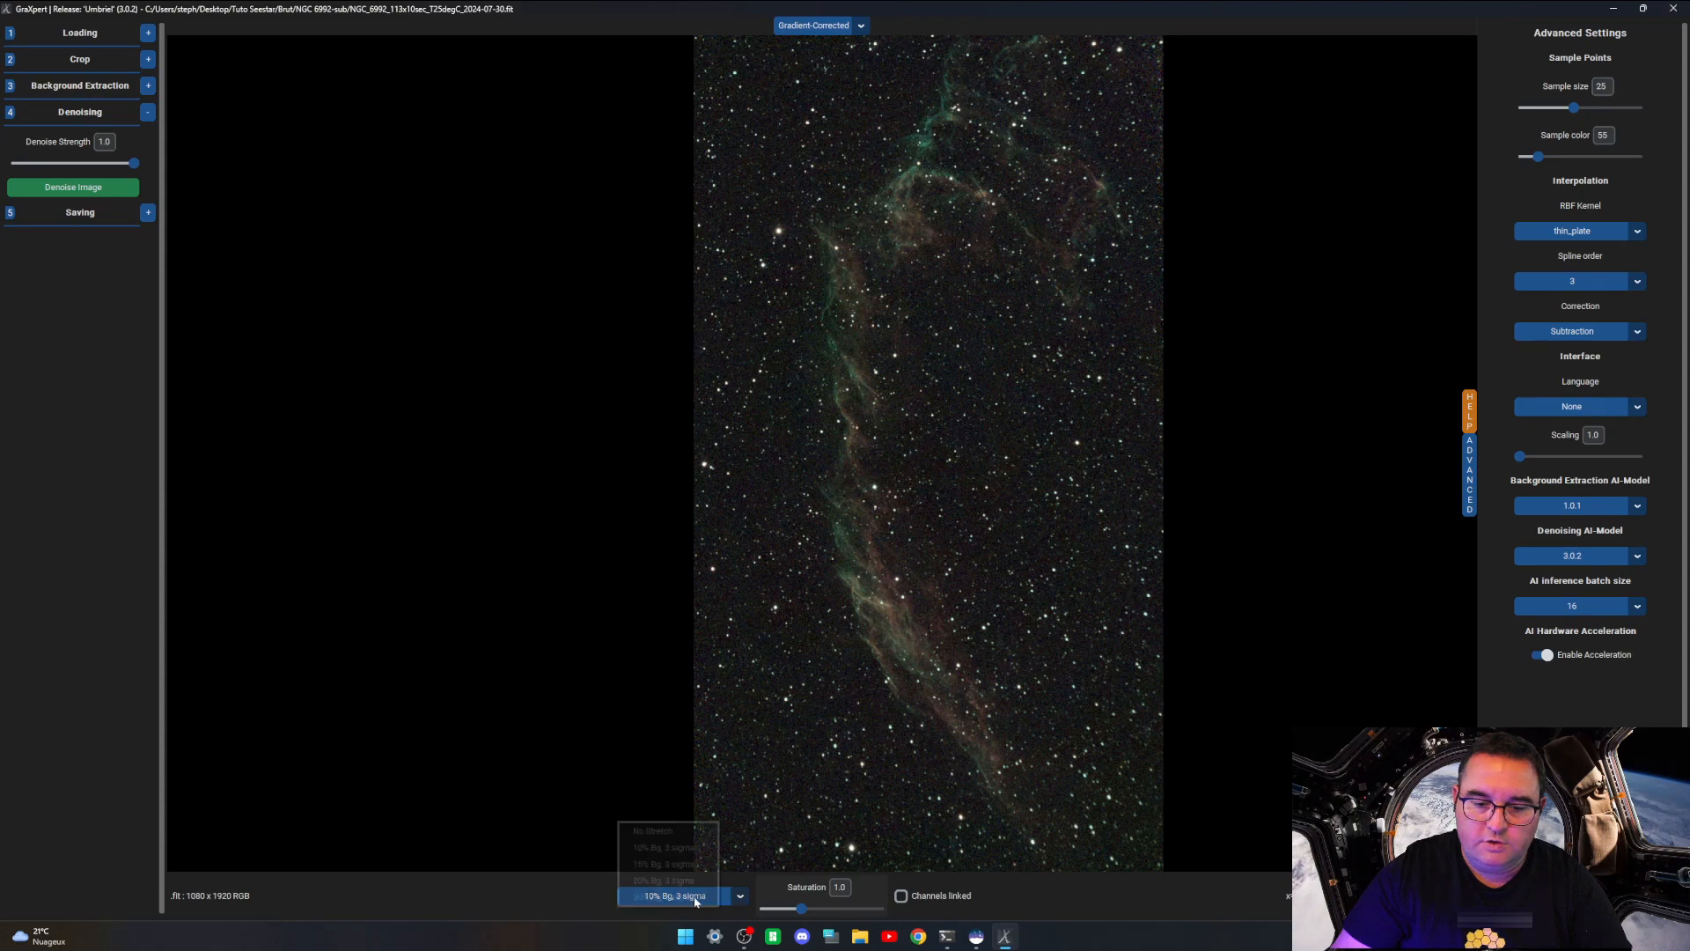
{"action": "left_click", "coordinate": [674, 833]}
{"action": "left_click", "coordinate": [669, 895]}
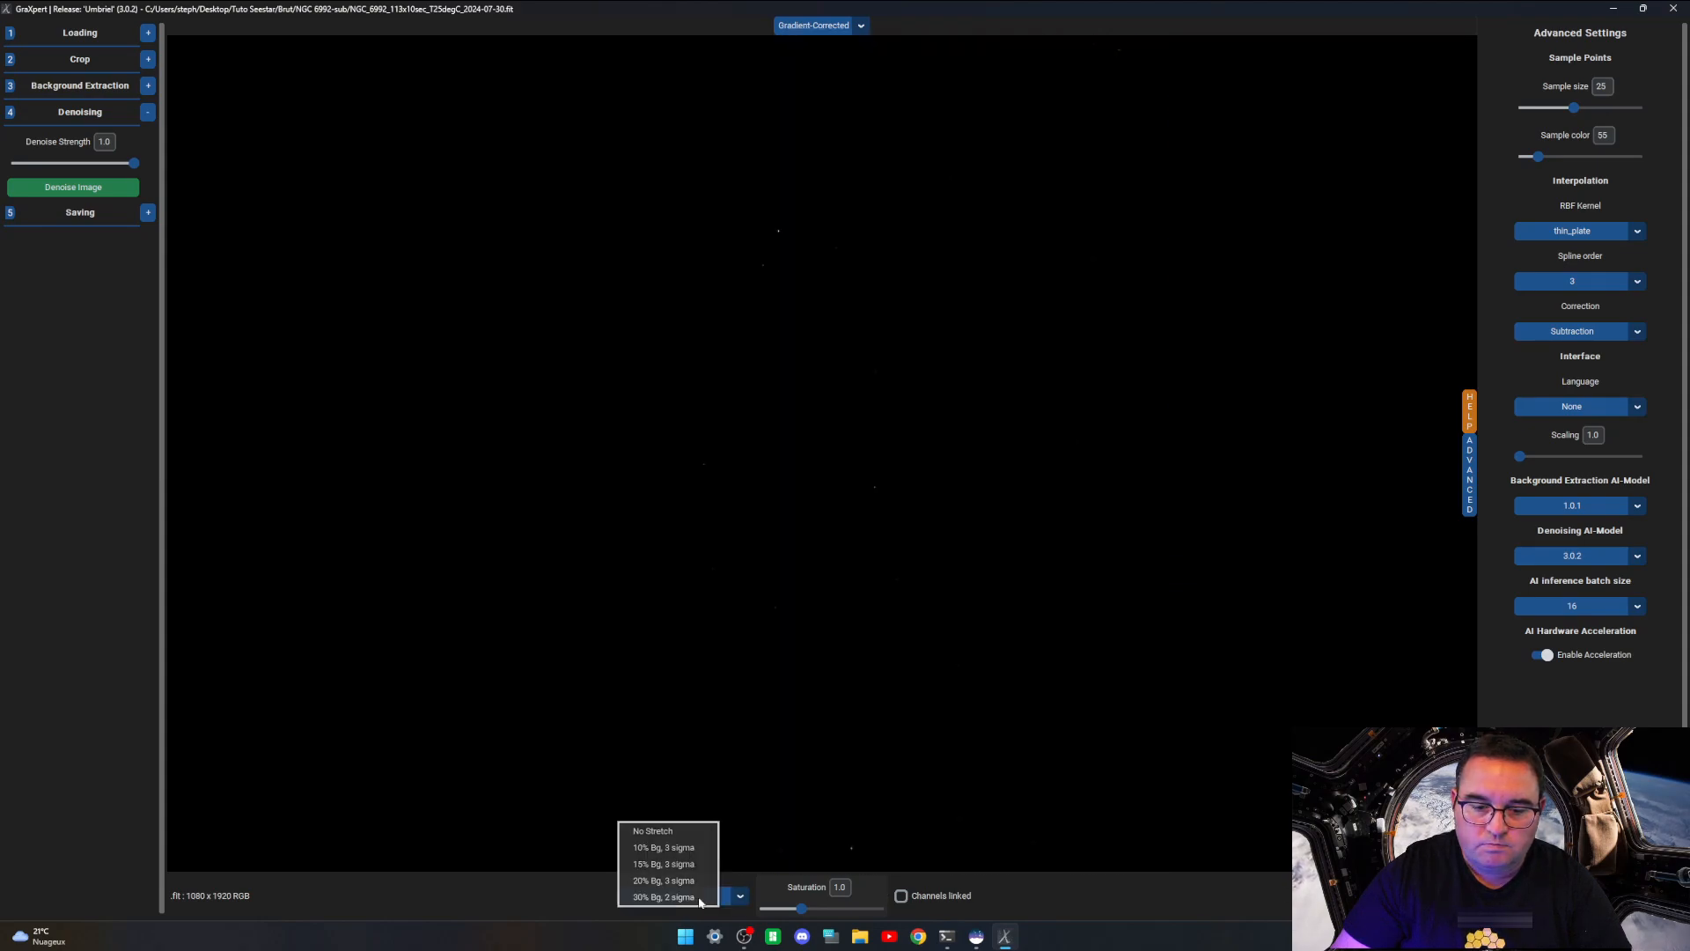
{"action": "left_click", "coordinate": [685, 848]}
Step: Preview the corrected image with the 30% Bg, 2 sigma stretch, and switch the display back to 10% Bg, 3 sigma
{"action": "left_click", "coordinate": [709, 895]}
{"action": "left_click", "coordinate": [691, 896]}
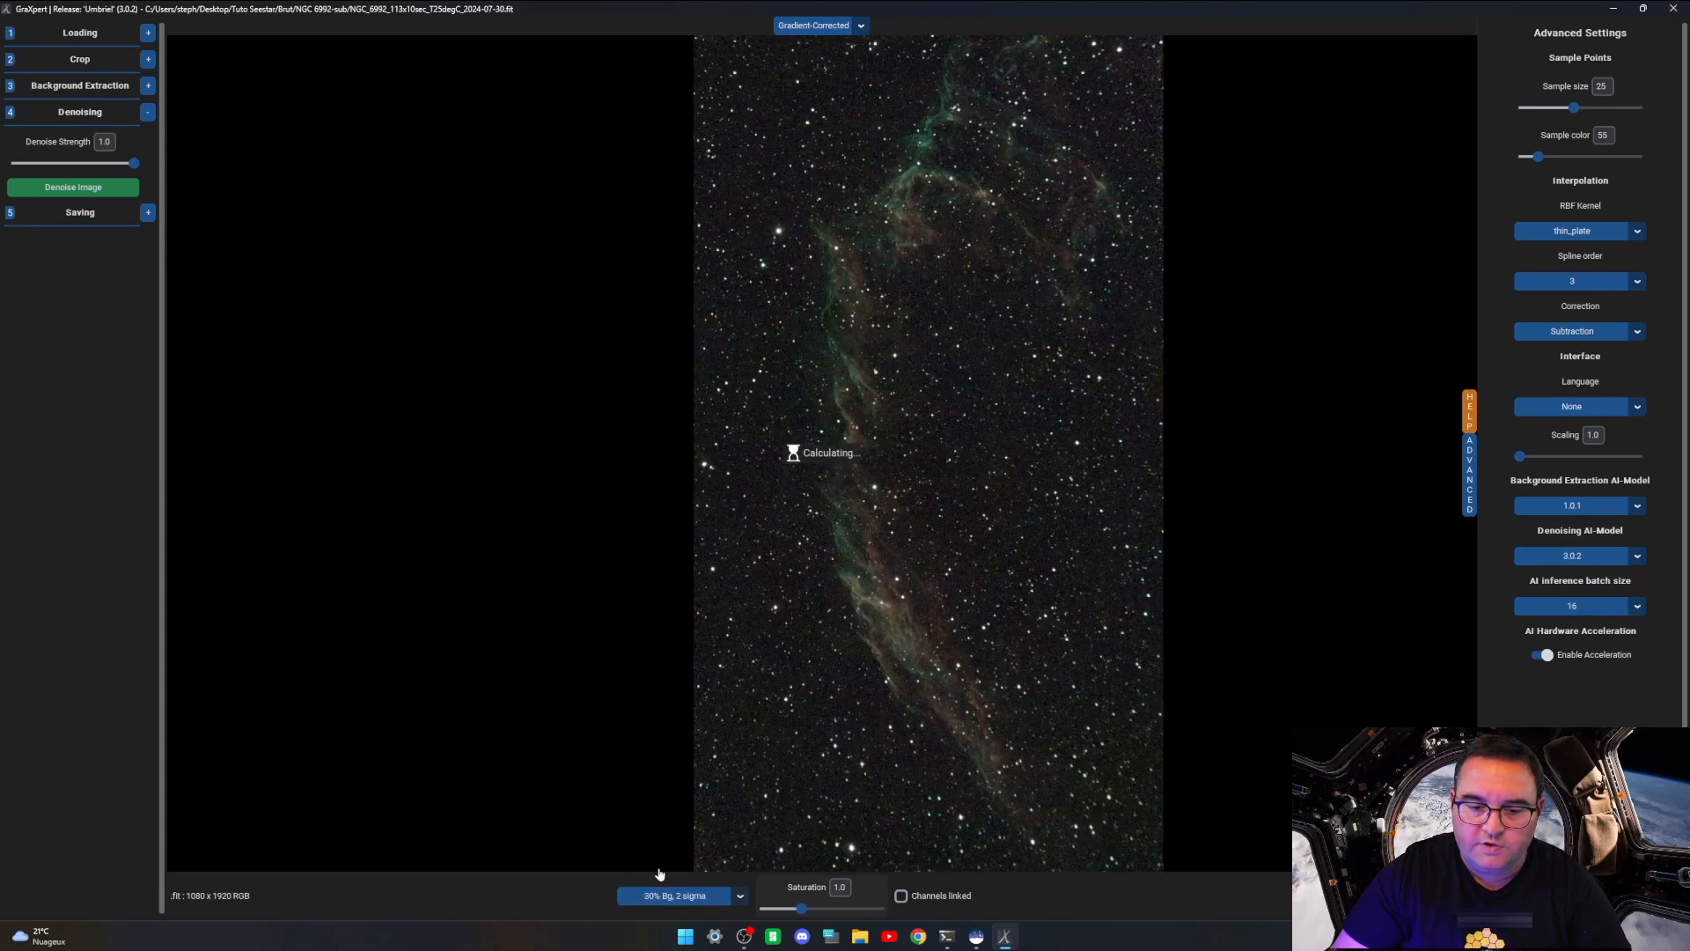
{"action": "left_click", "coordinate": [665, 893]}
{"action": "left_click", "coordinate": [658, 896]}
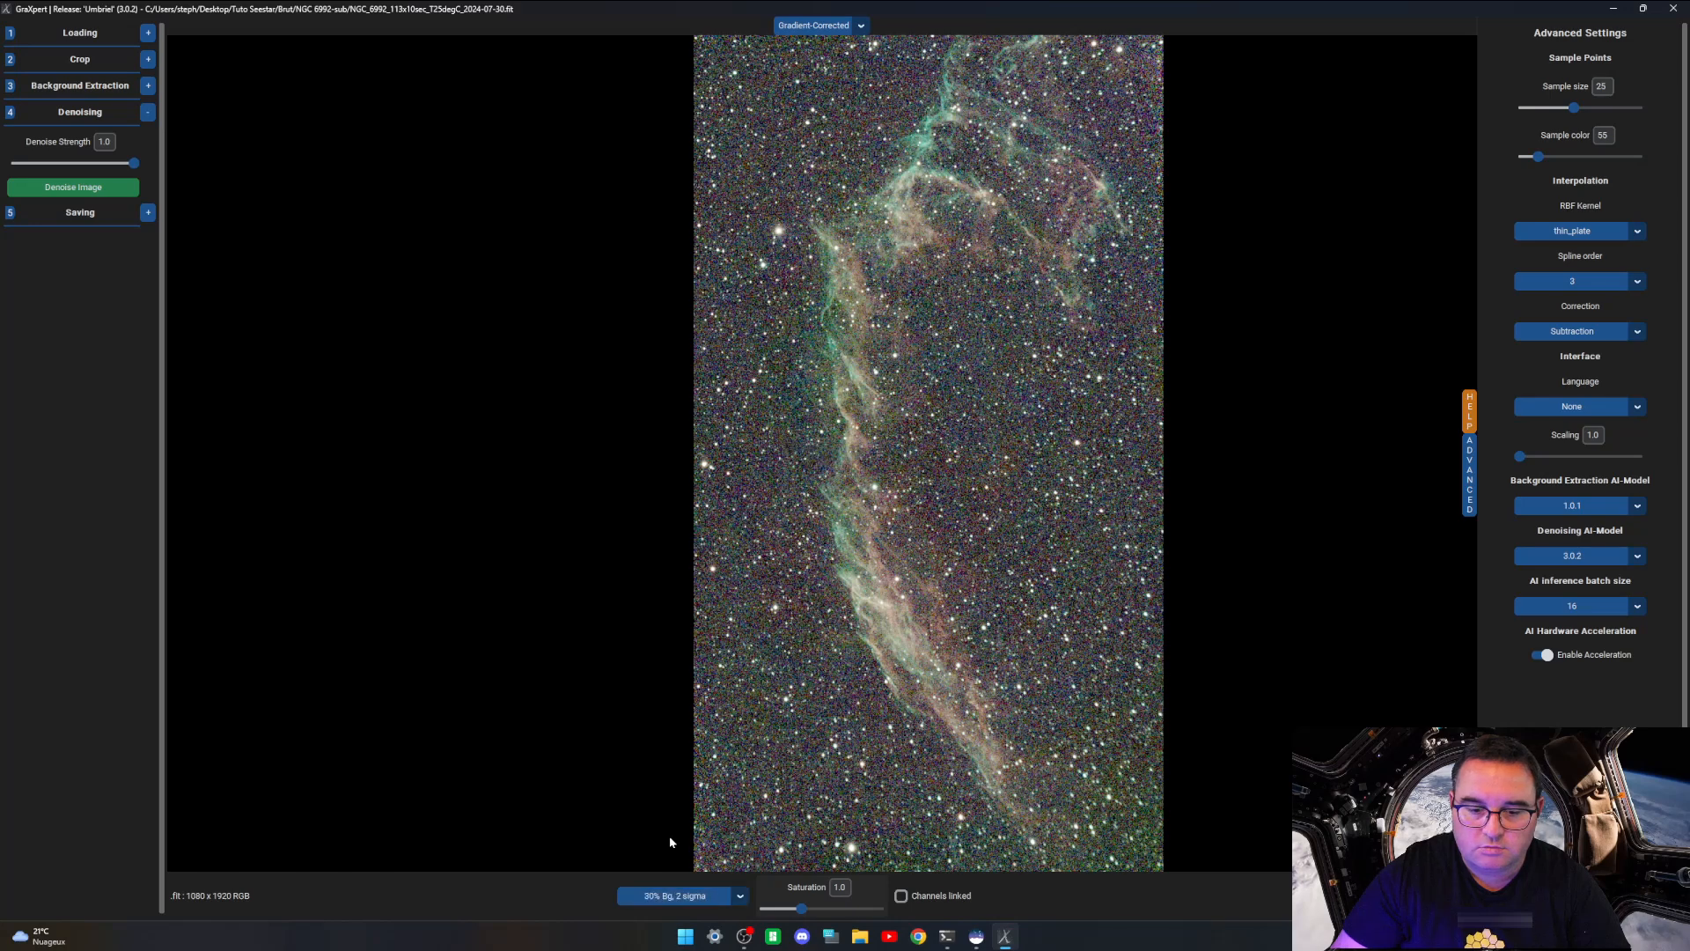
{"action": "left_click", "coordinate": [647, 896]}
{"action": "left_click", "coordinate": [654, 849]}
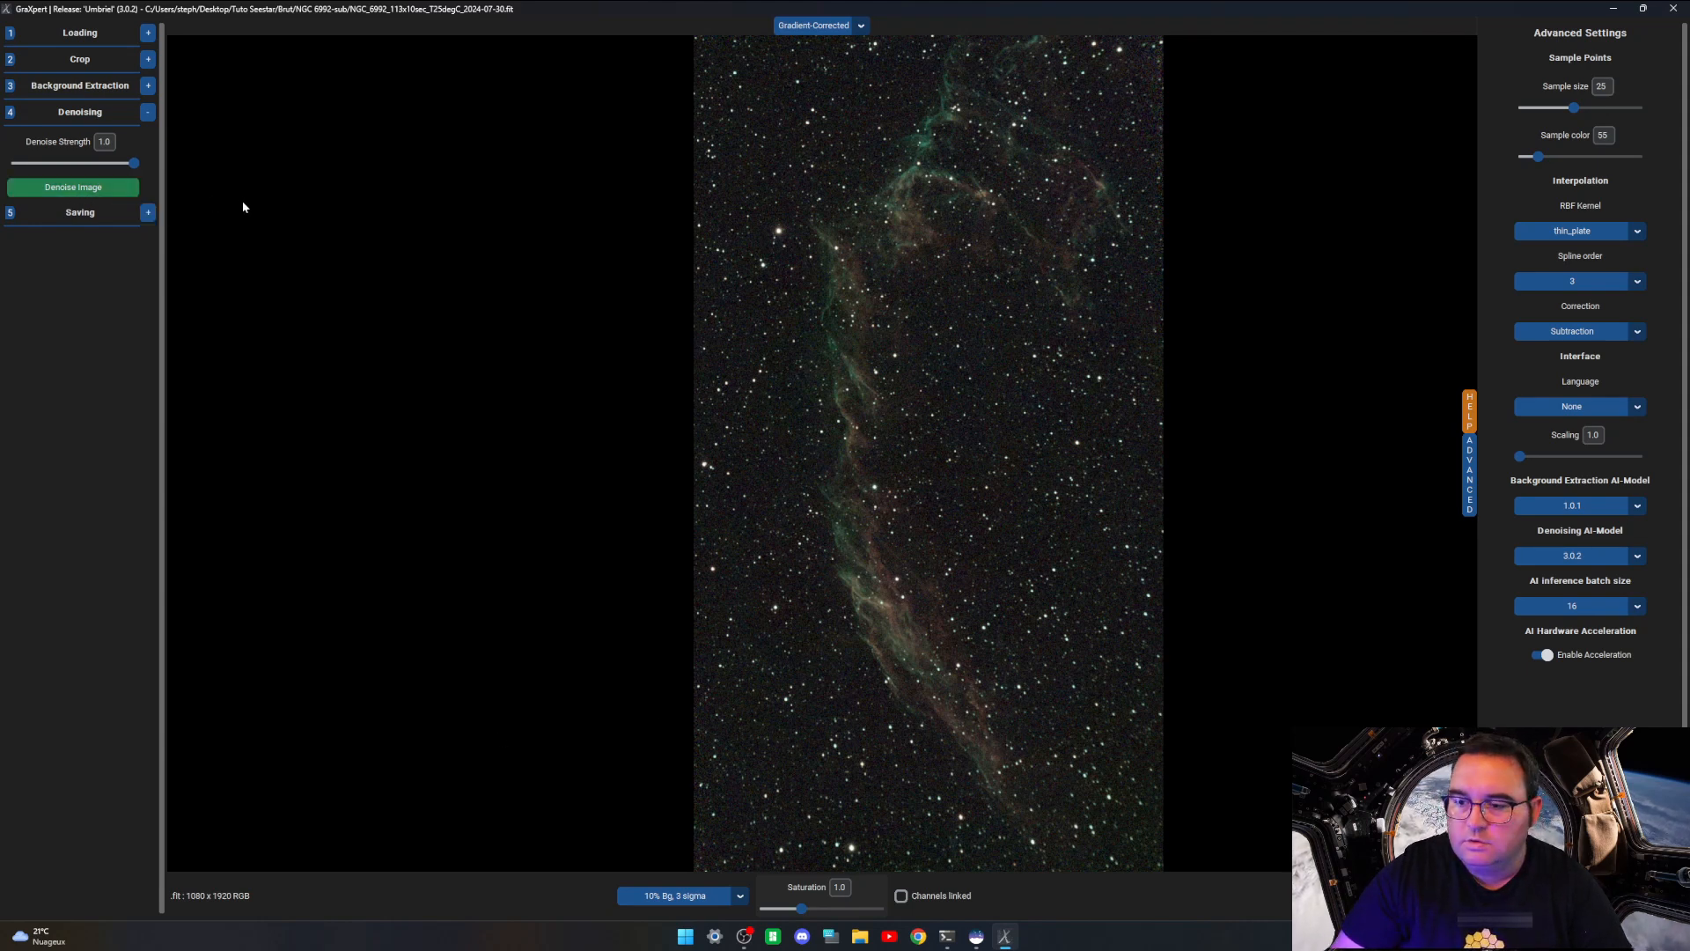
Step: Denoise the gradient-corrected image, and reselect 16 as the AI inference batch size
{"action": "left_click", "coordinate": [76, 194]}
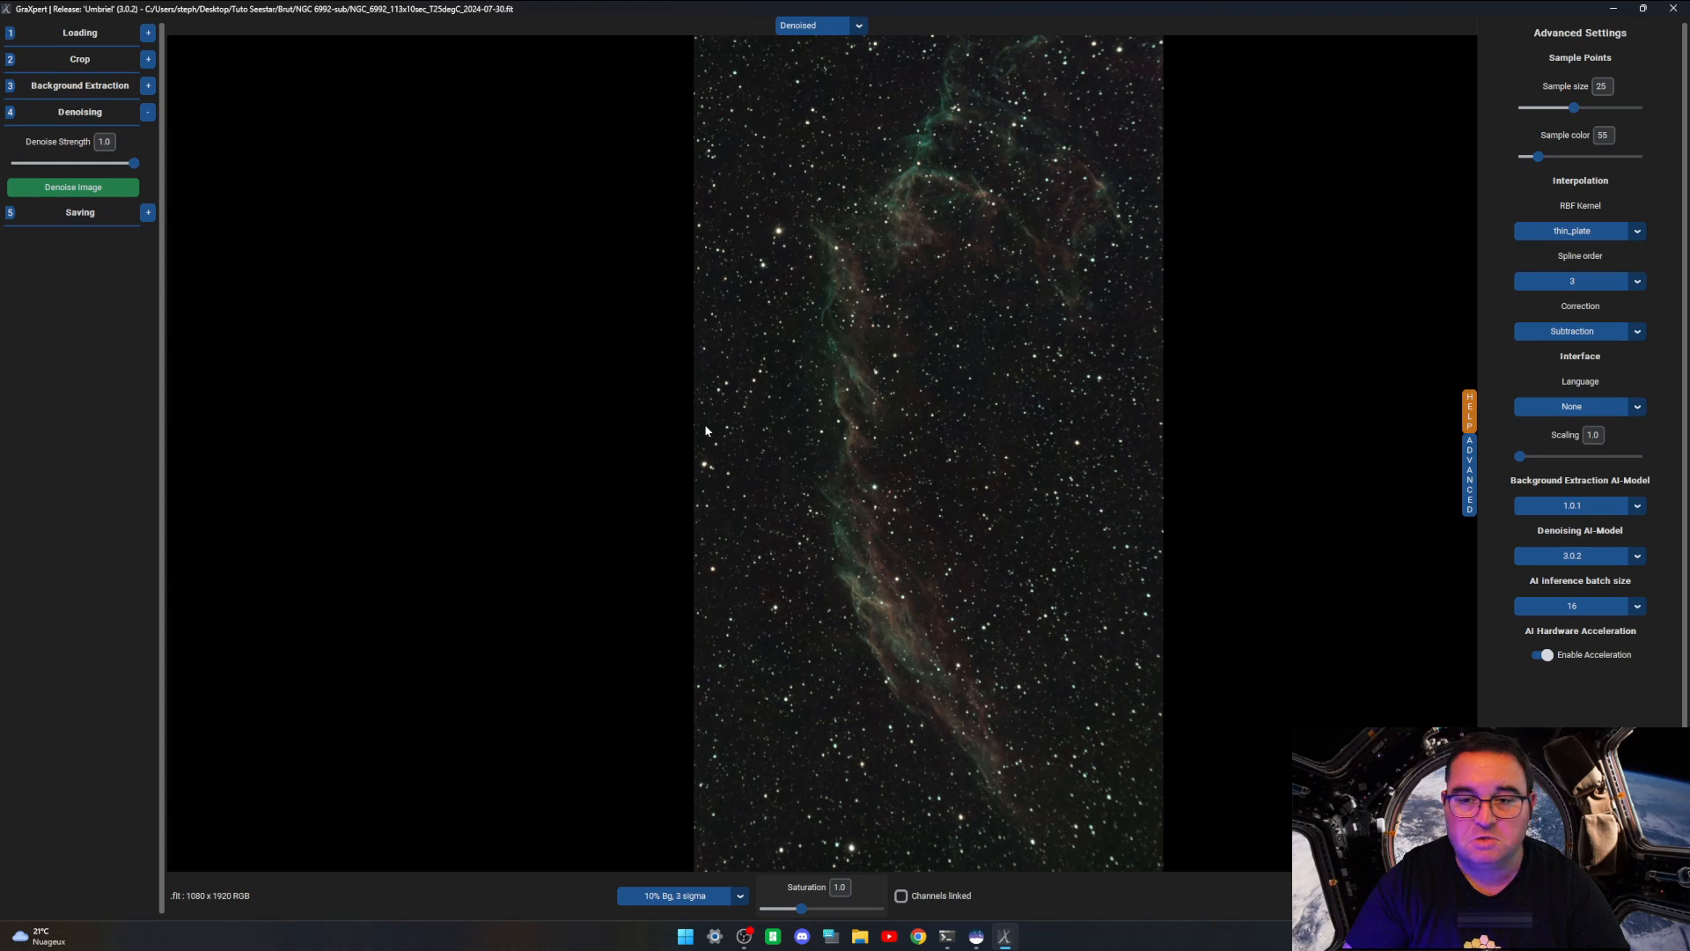
{"action": "left_click", "coordinate": [1585, 610]}
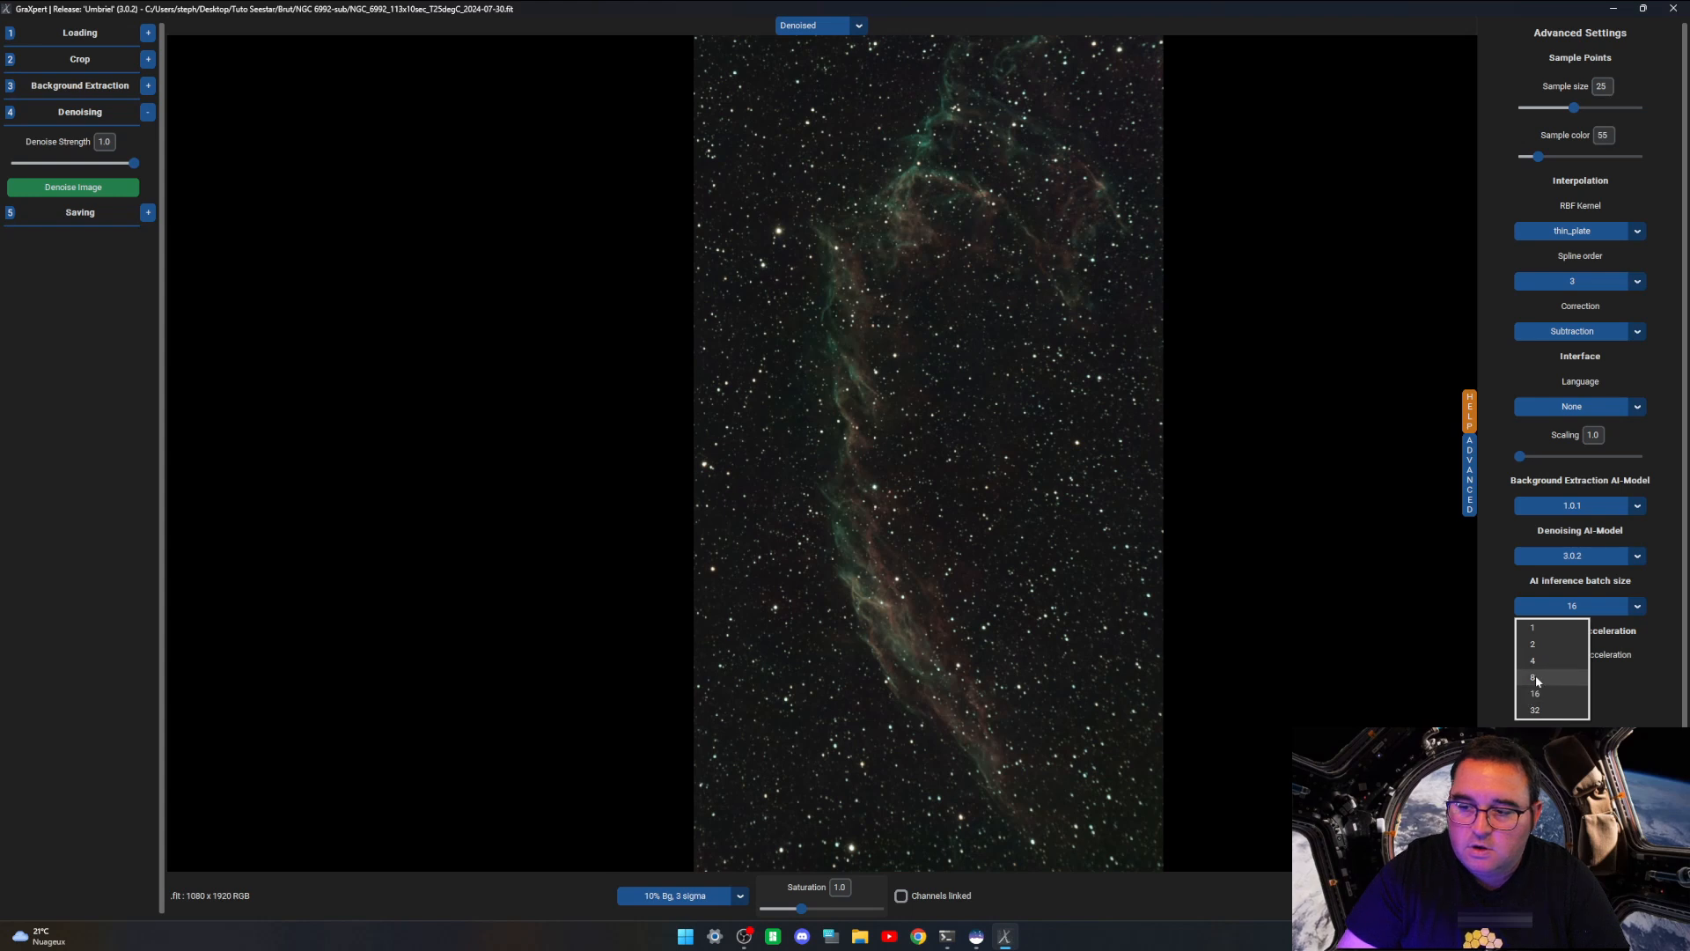
{"action": "left_click", "coordinate": [1561, 693]}
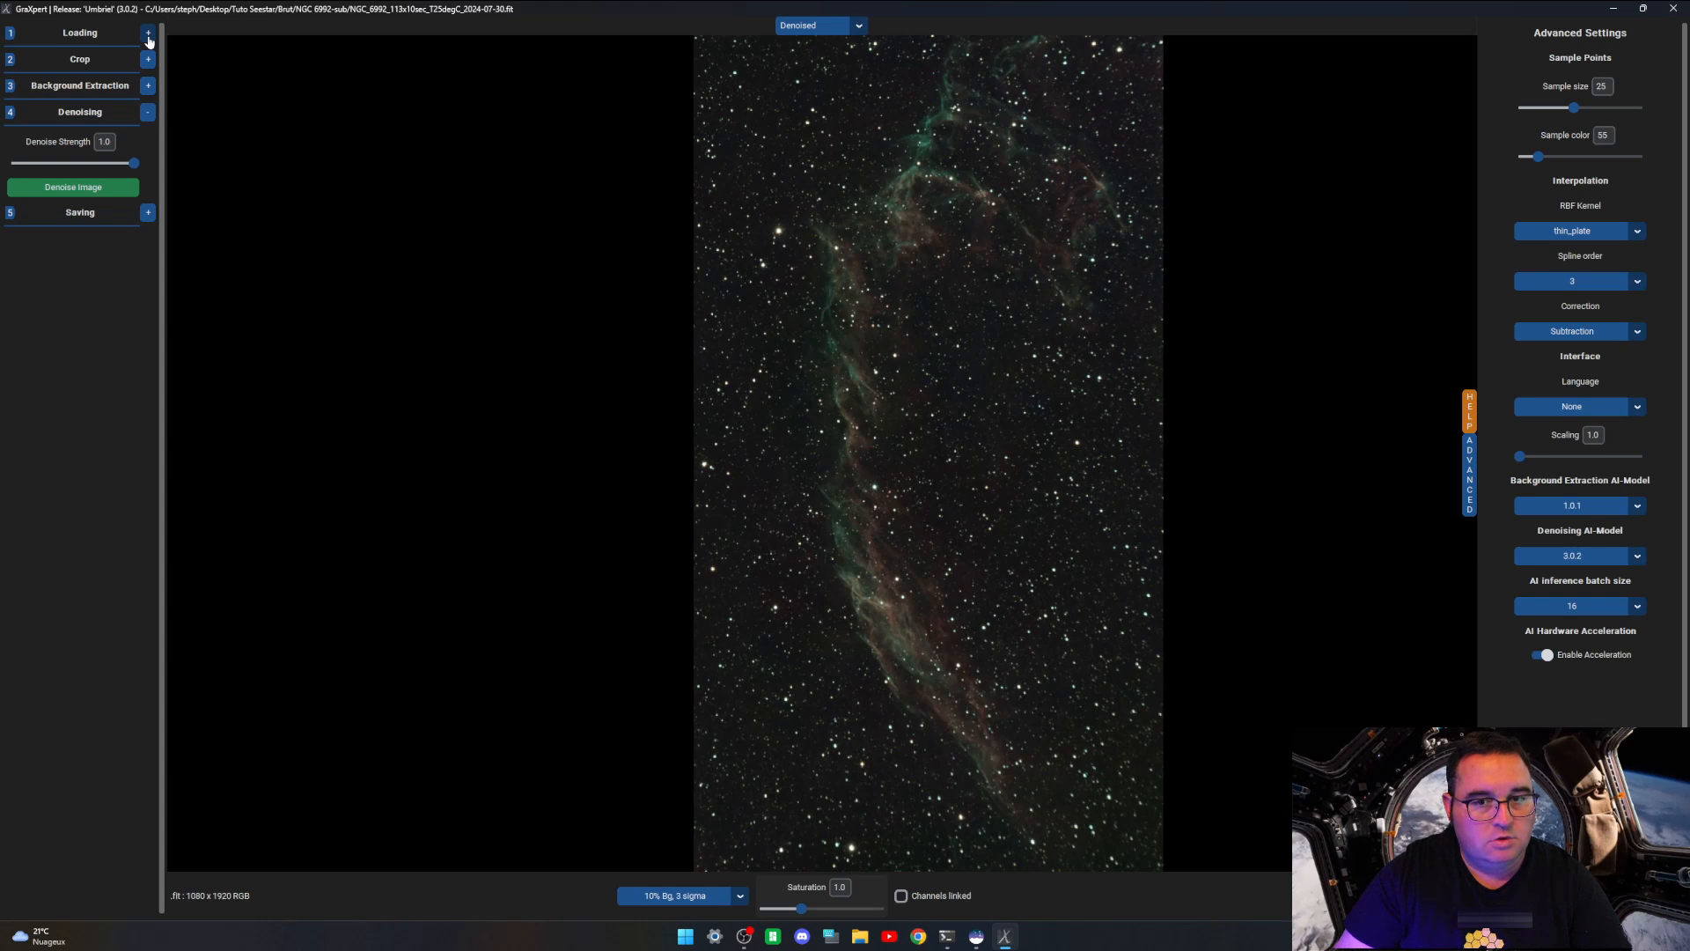
Step: Set the saving format to 16 bit Fits and start saving the processed image
{"action": "left_click", "coordinate": [148, 214]}
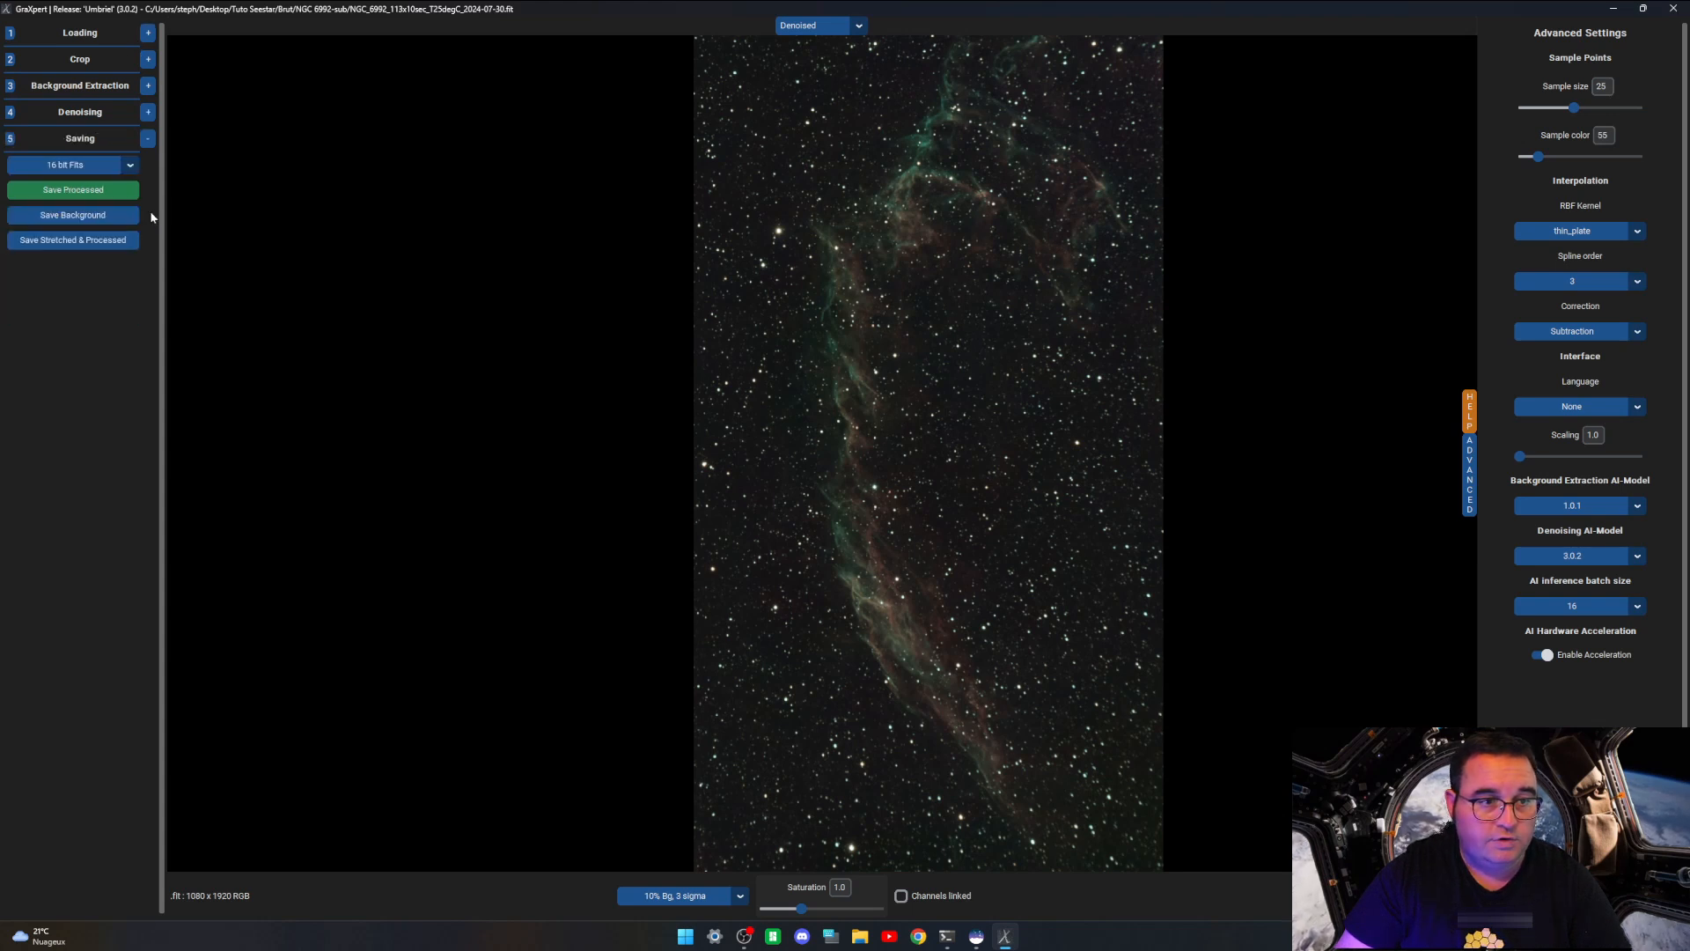
{"action": "left_click", "coordinate": [130, 165]}
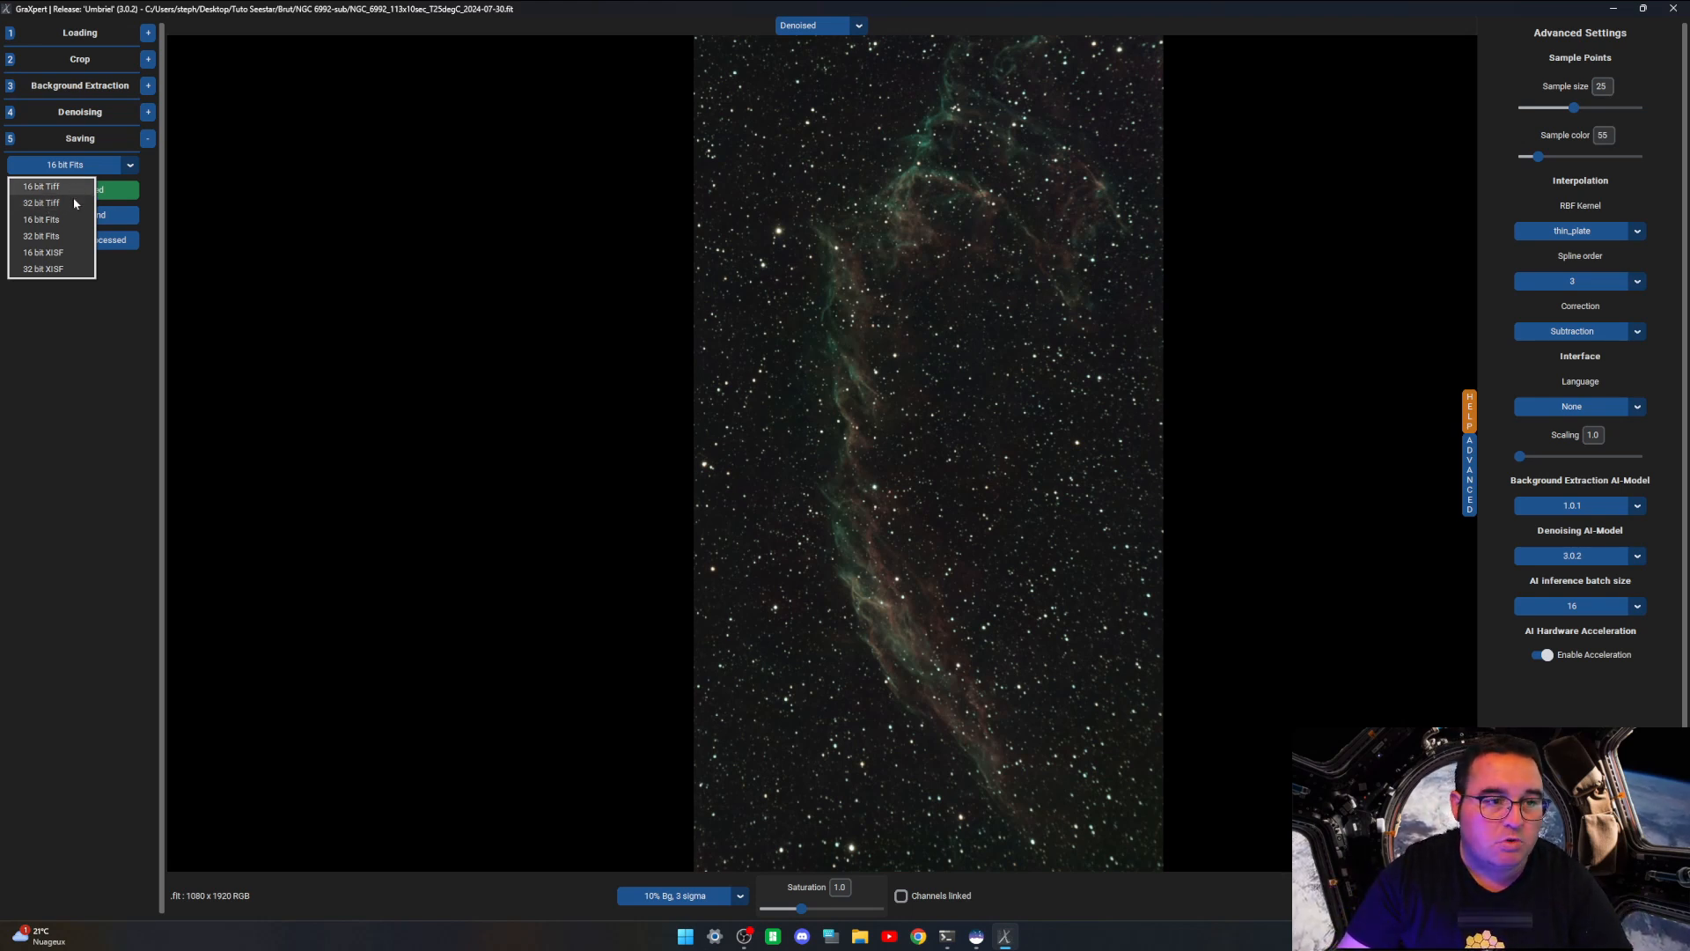
{"action": "left_click", "coordinate": [58, 225]}
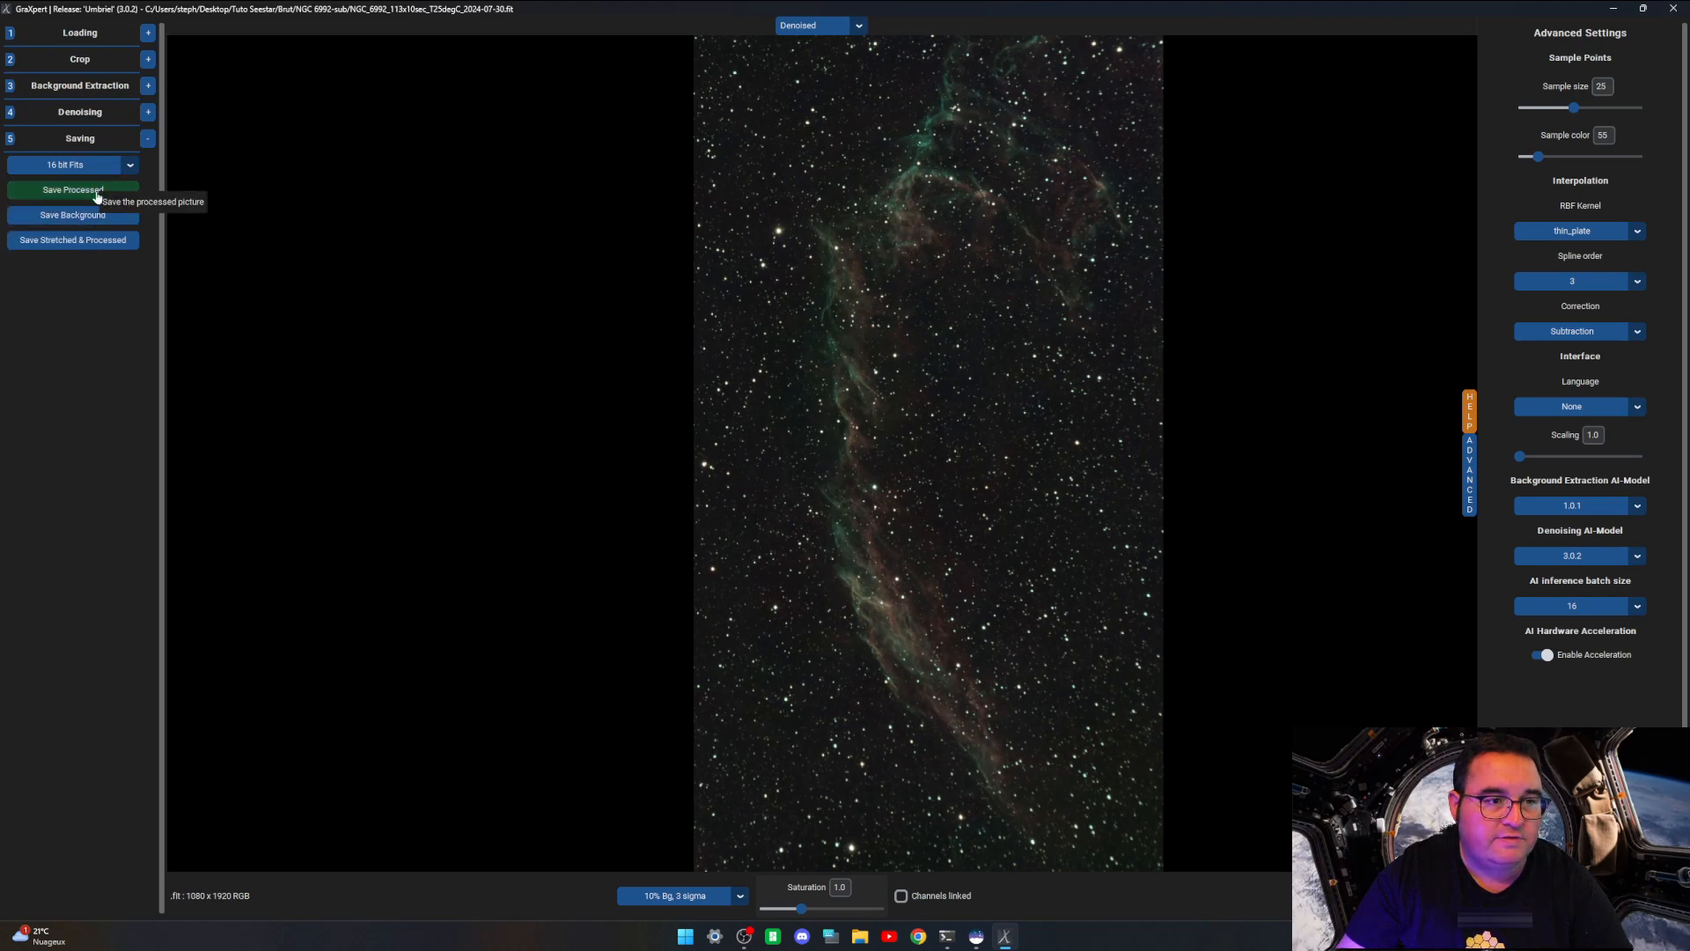
{"action": "left_click", "coordinate": [97, 193]}
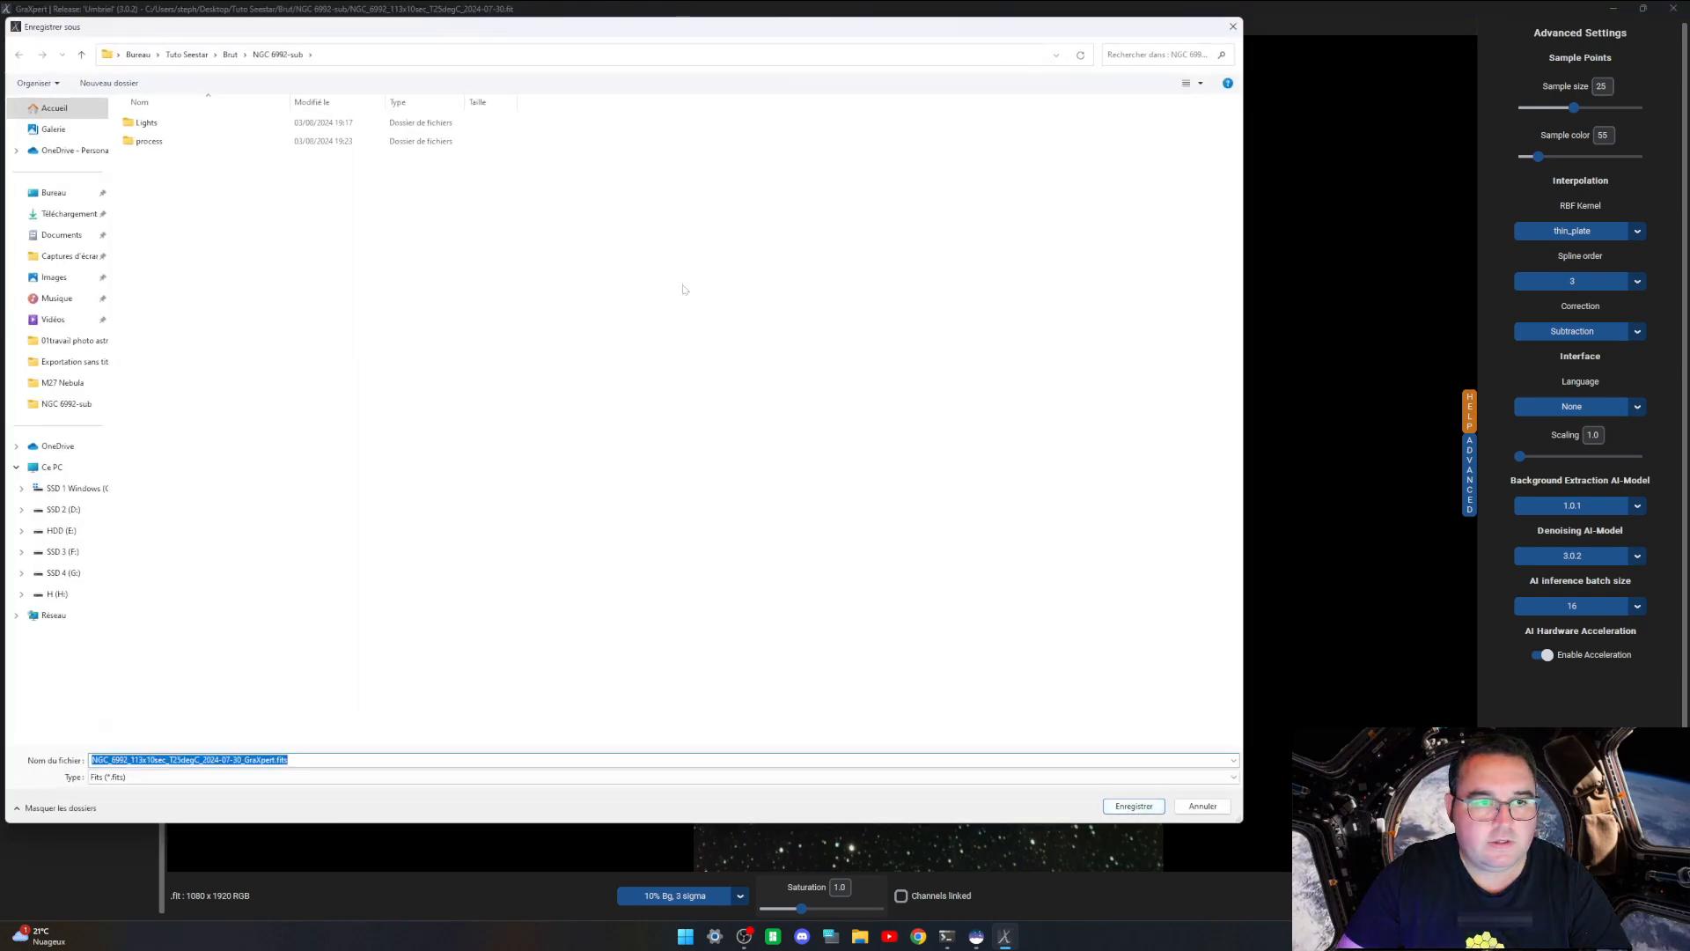
Step: Save the image in the Tuto Seestar/Travail folder as NGC_6992_113x10sec_T25degC_2024-07-30_GraXpert.fits
{"action": "left_click_drag", "start_coordinate": [219, 30], "coordinate": [317, 68]}
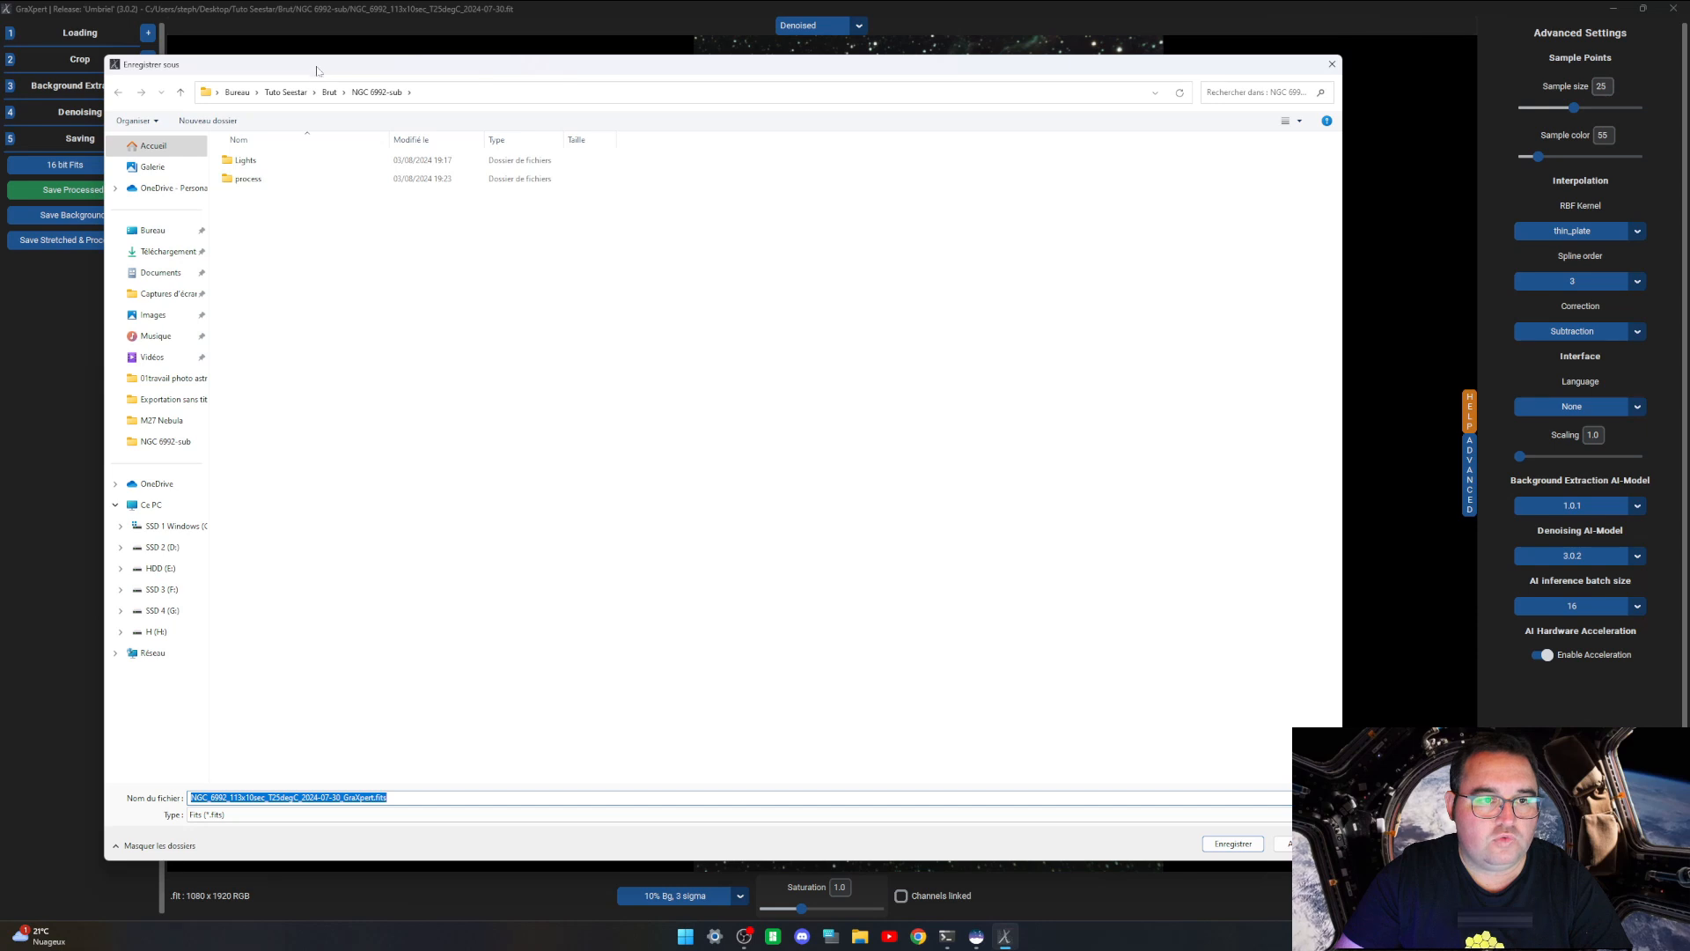
{"action": "left_click", "coordinate": [284, 93]}
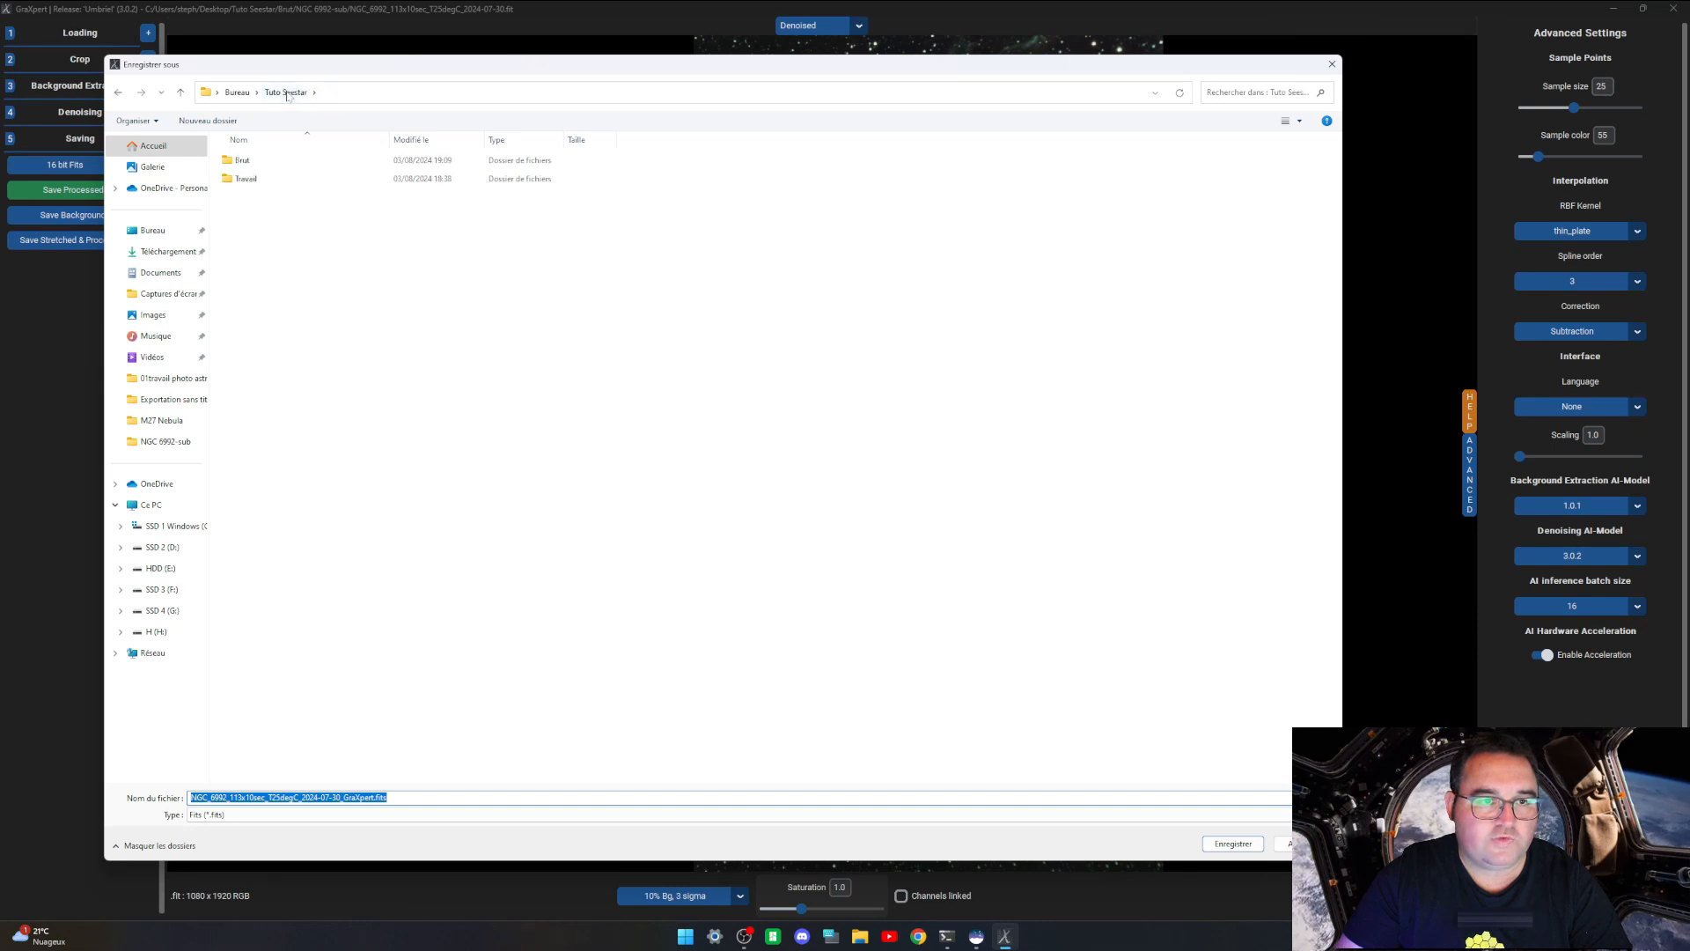
{"action": "double_click", "coordinate": [245, 180]}
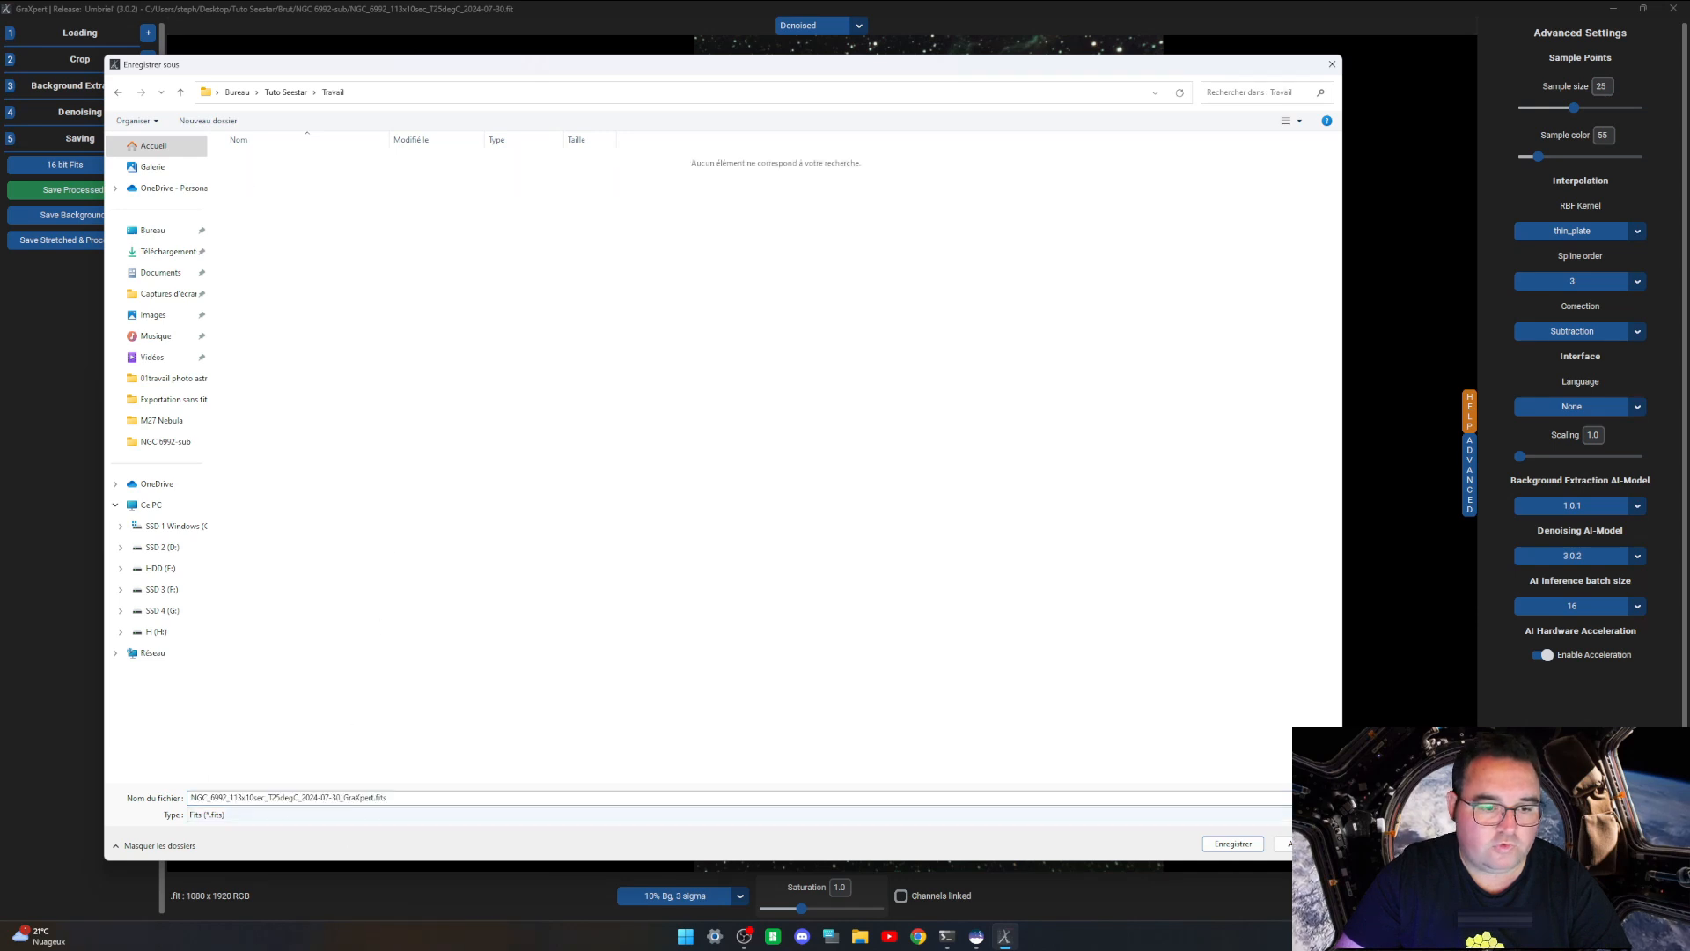
{"action": "left_click", "coordinate": [288, 797]}
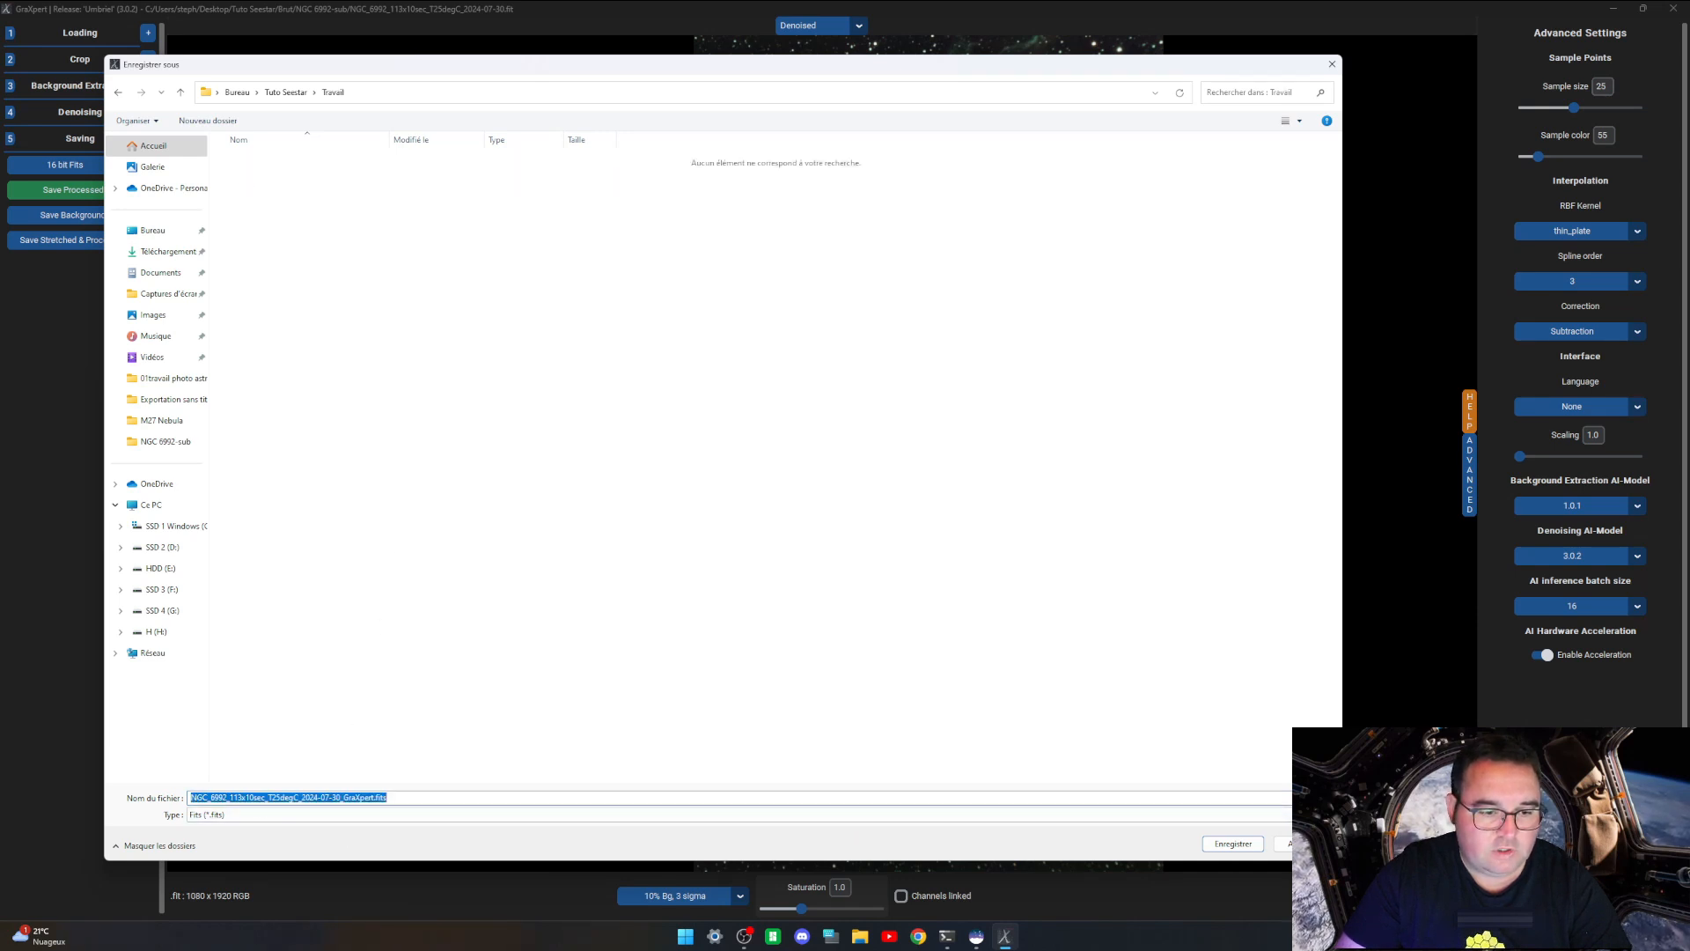
{"action": "left_click", "coordinate": [280, 797]}
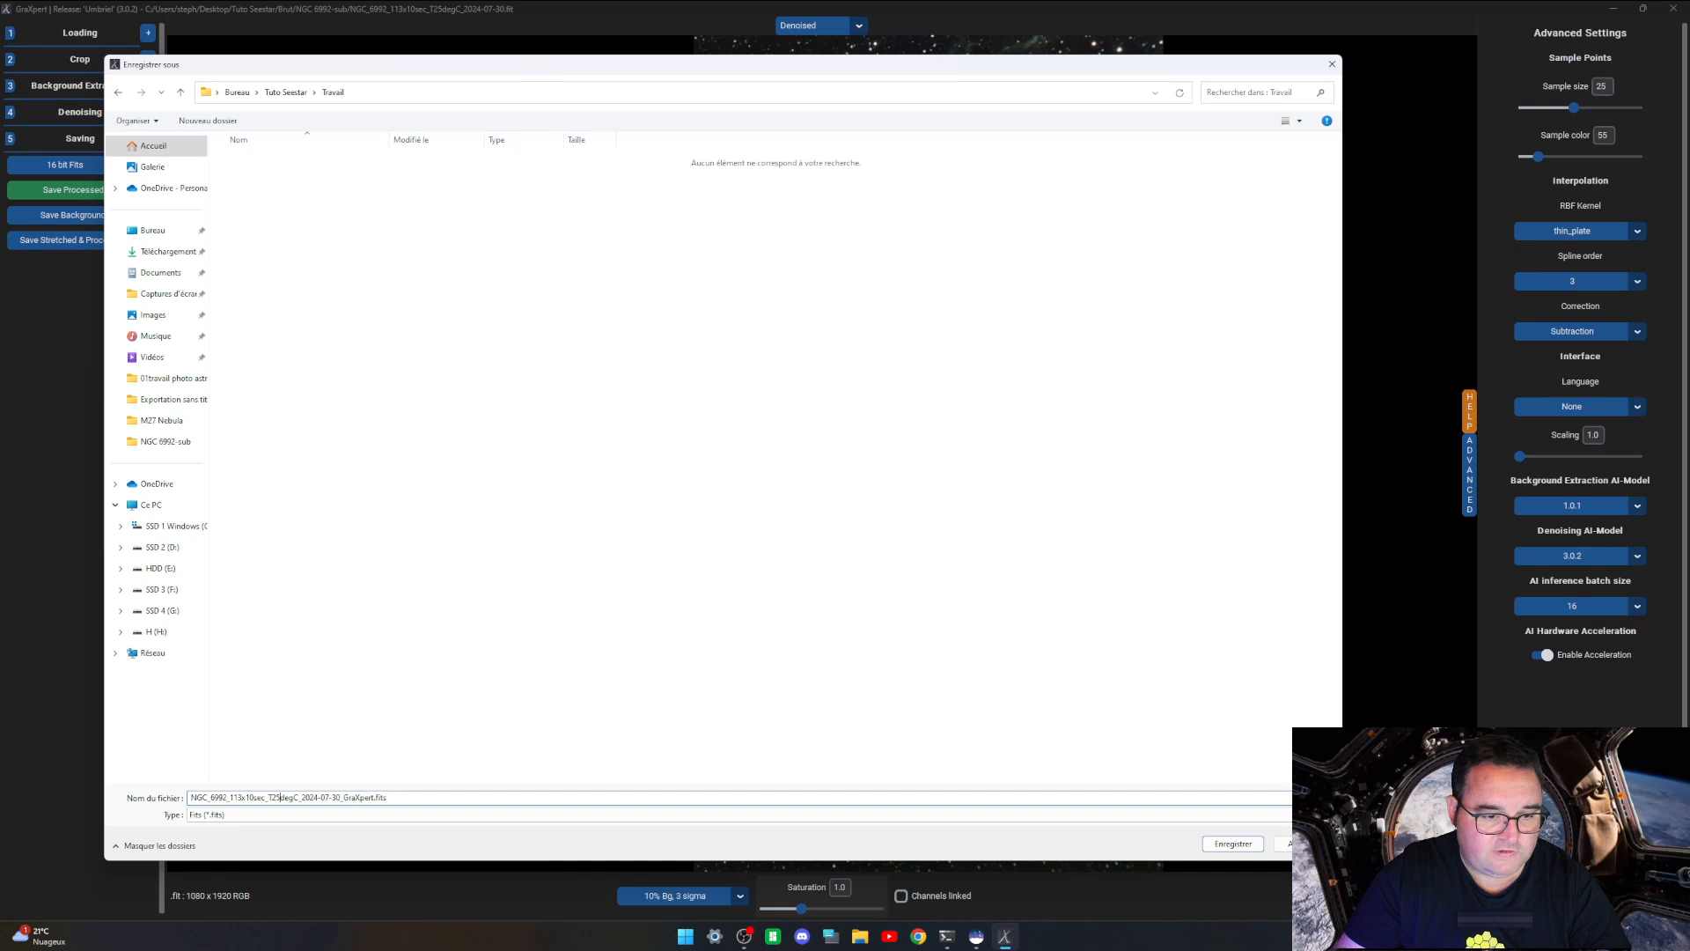
{"action": "left_click_drag", "start_coordinate": [343, 797], "coordinate": [365, 797]}
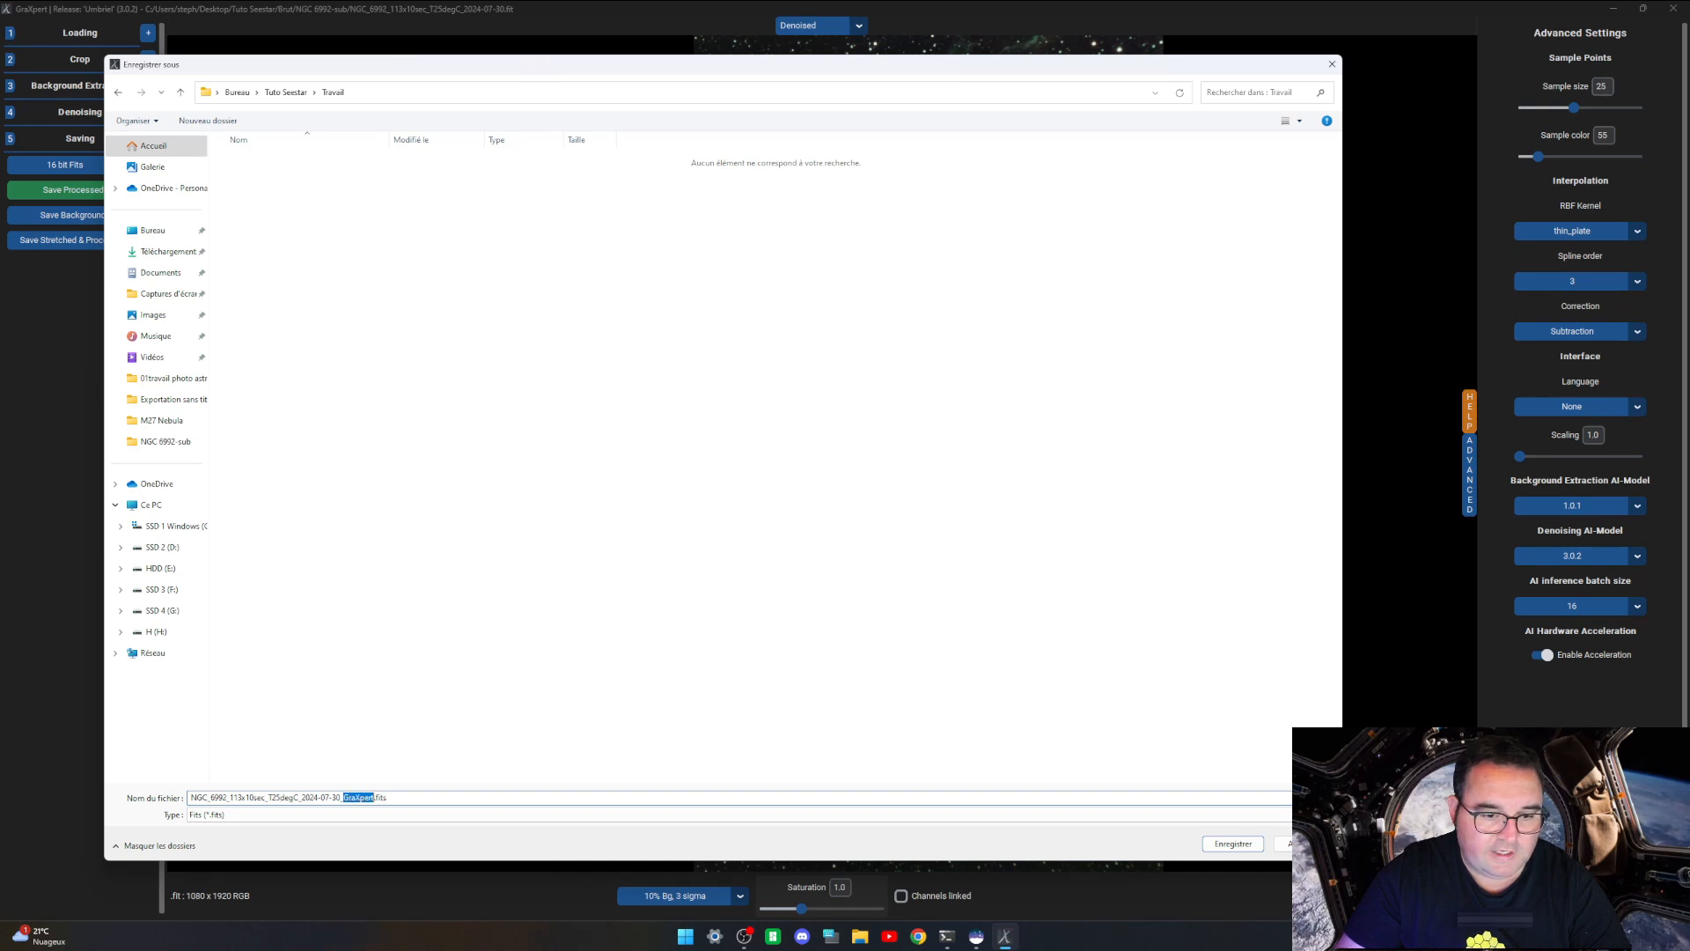
{"action": "left_click", "coordinate": [1233, 843]}
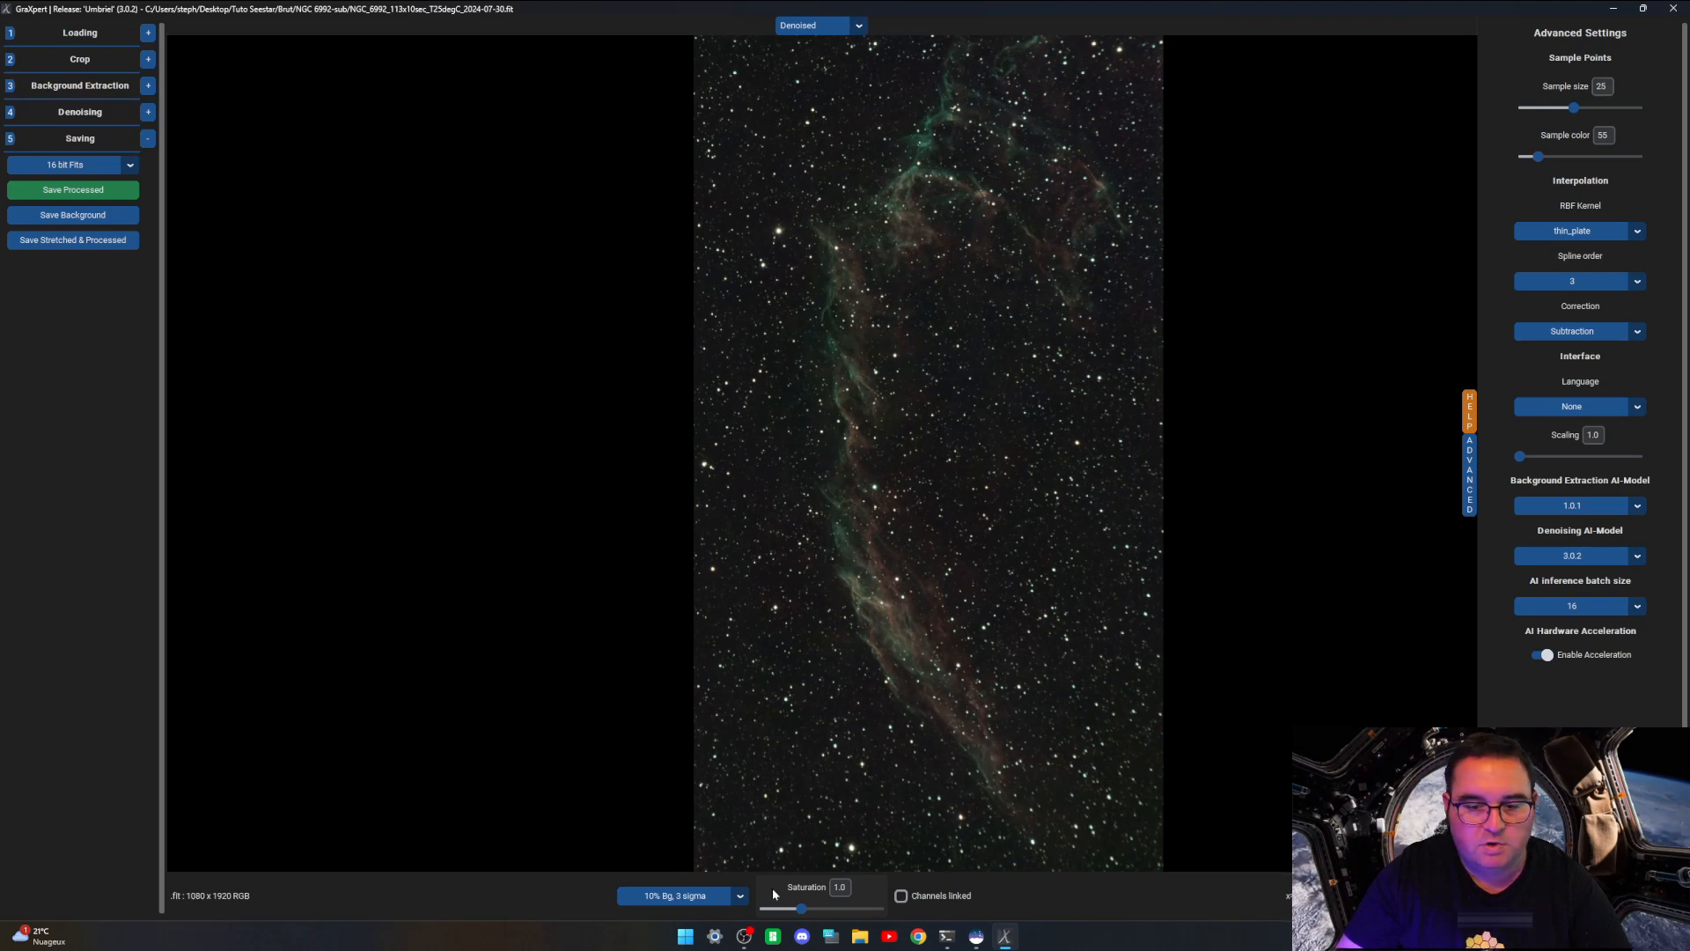
Step: Open NGC6992 comparaison.jpg from the NGC6992 Nebula folder inside 02Astrophoto Seestar finie on drive SSD 2 (D:)
{"action": "left_click", "coordinate": [860, 936]}
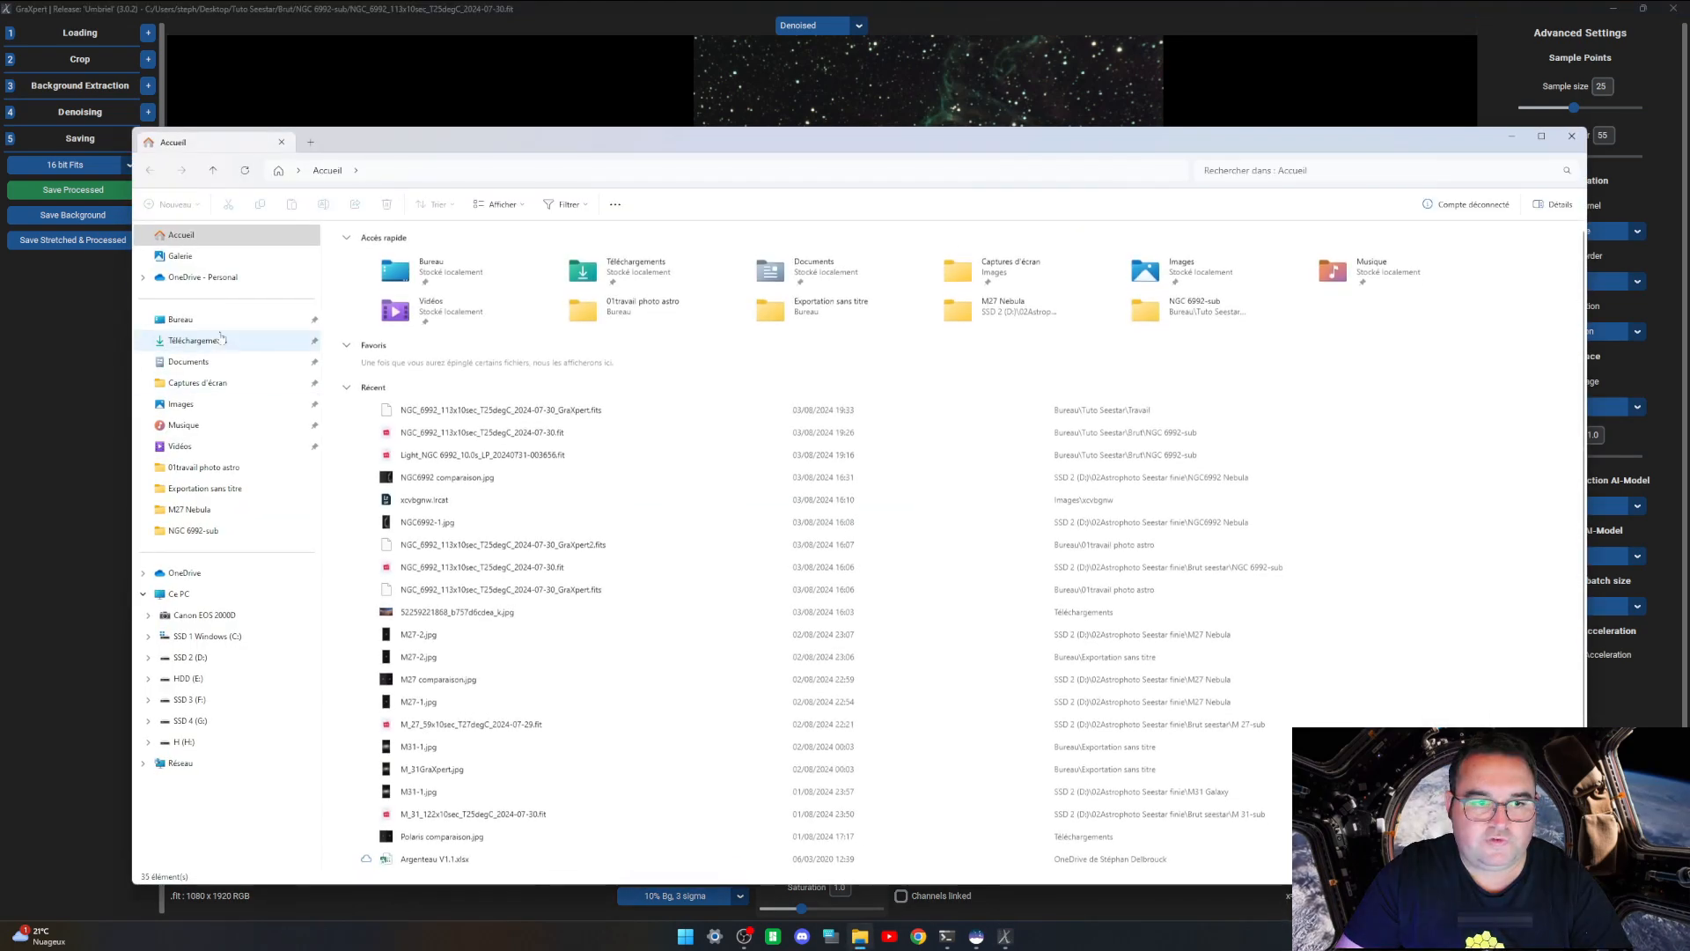
{"action": "left_click", "coordinate": [189, 657]}
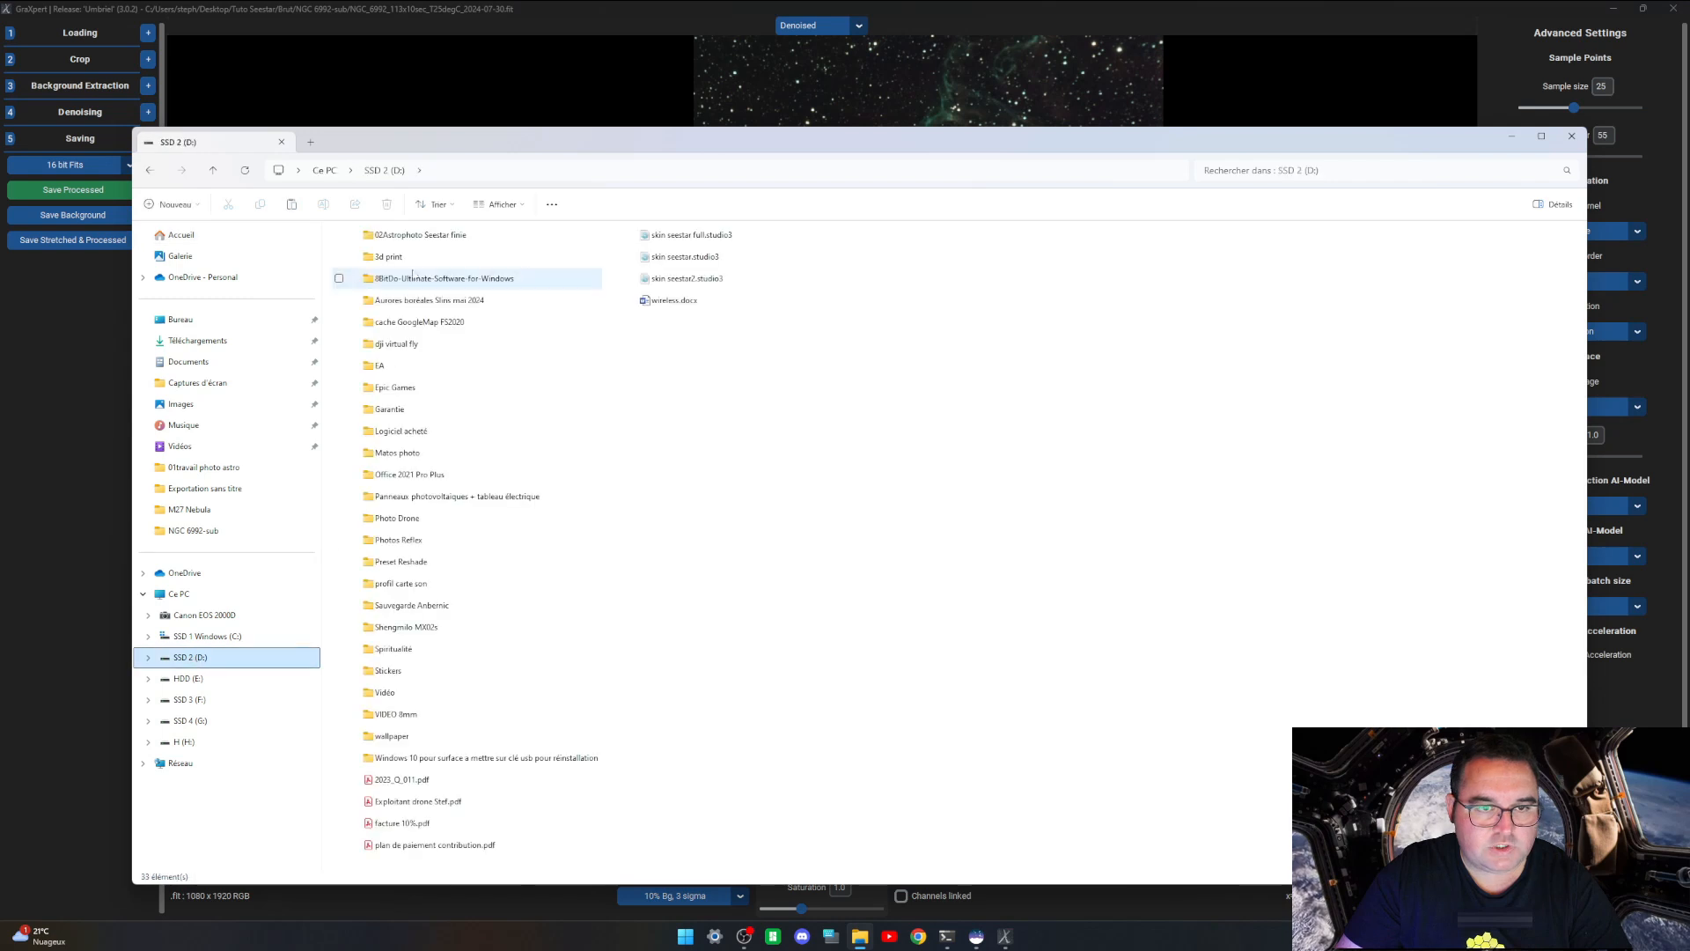
{"action": "double_click", "coordinate": [414, 235]}
{"action": "left_click", "coordinate": [388, 491]}
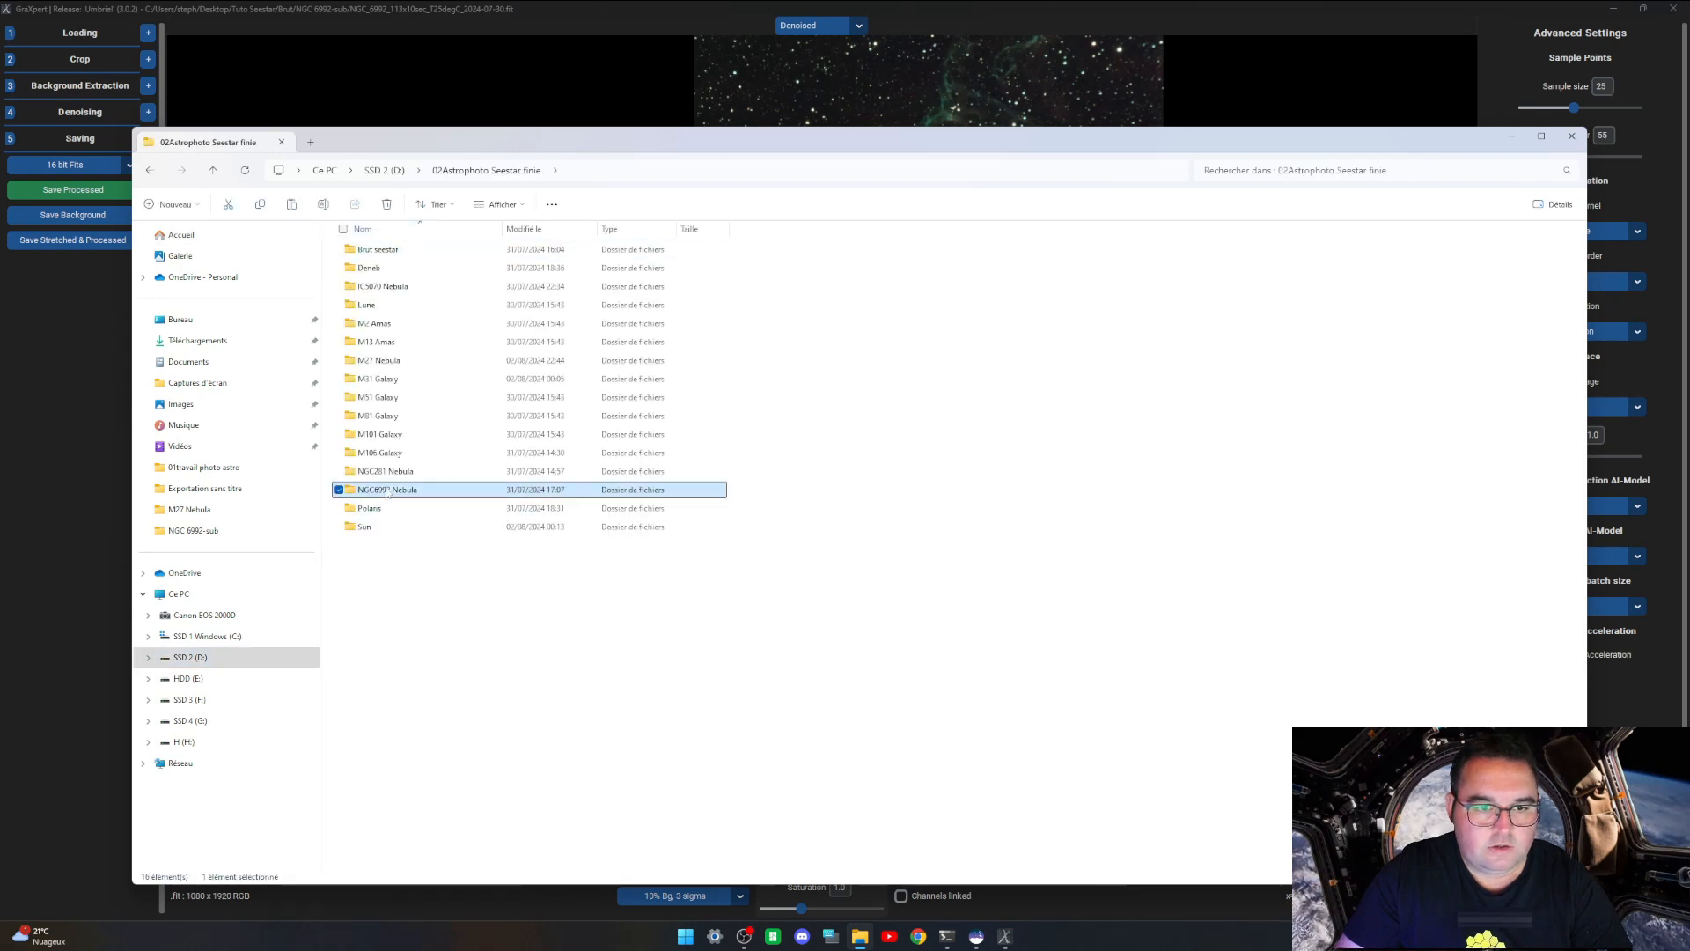
{"action": "double_click", "coordinate": [388, 491]}
{"action": "double_click", "coordinate": [380, 270]}
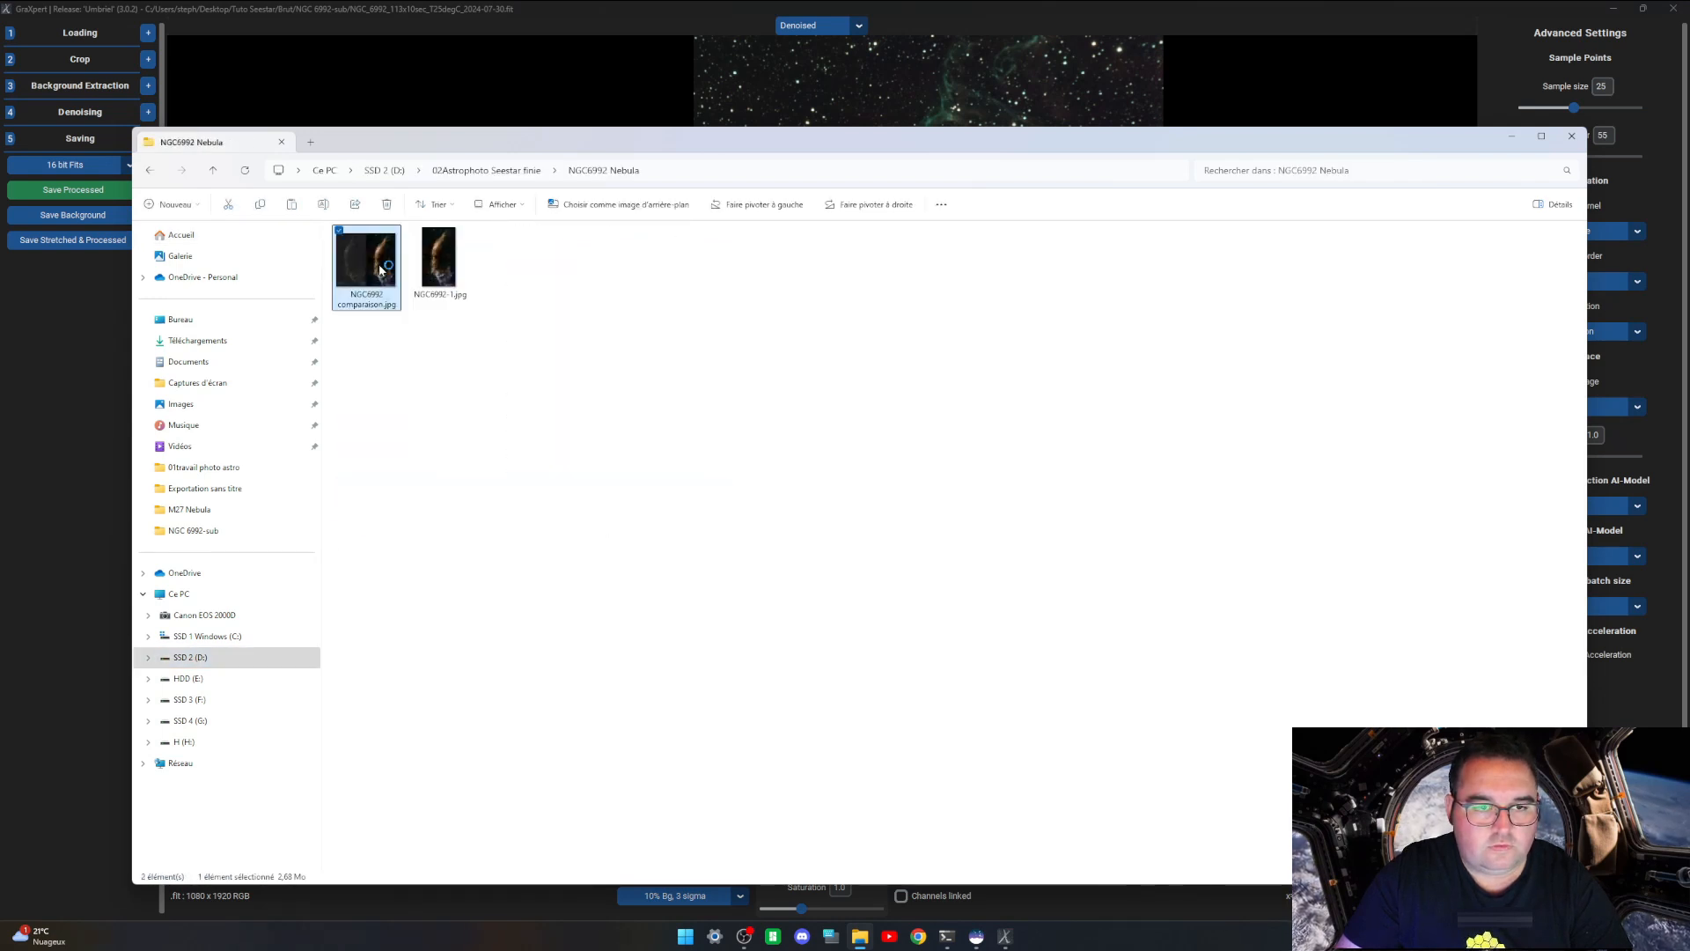
Step: Compare the NGC6992 comparison picture with the denoised image, and close the picture
{"action": "left_click", "coordinate": [1571, 137]}
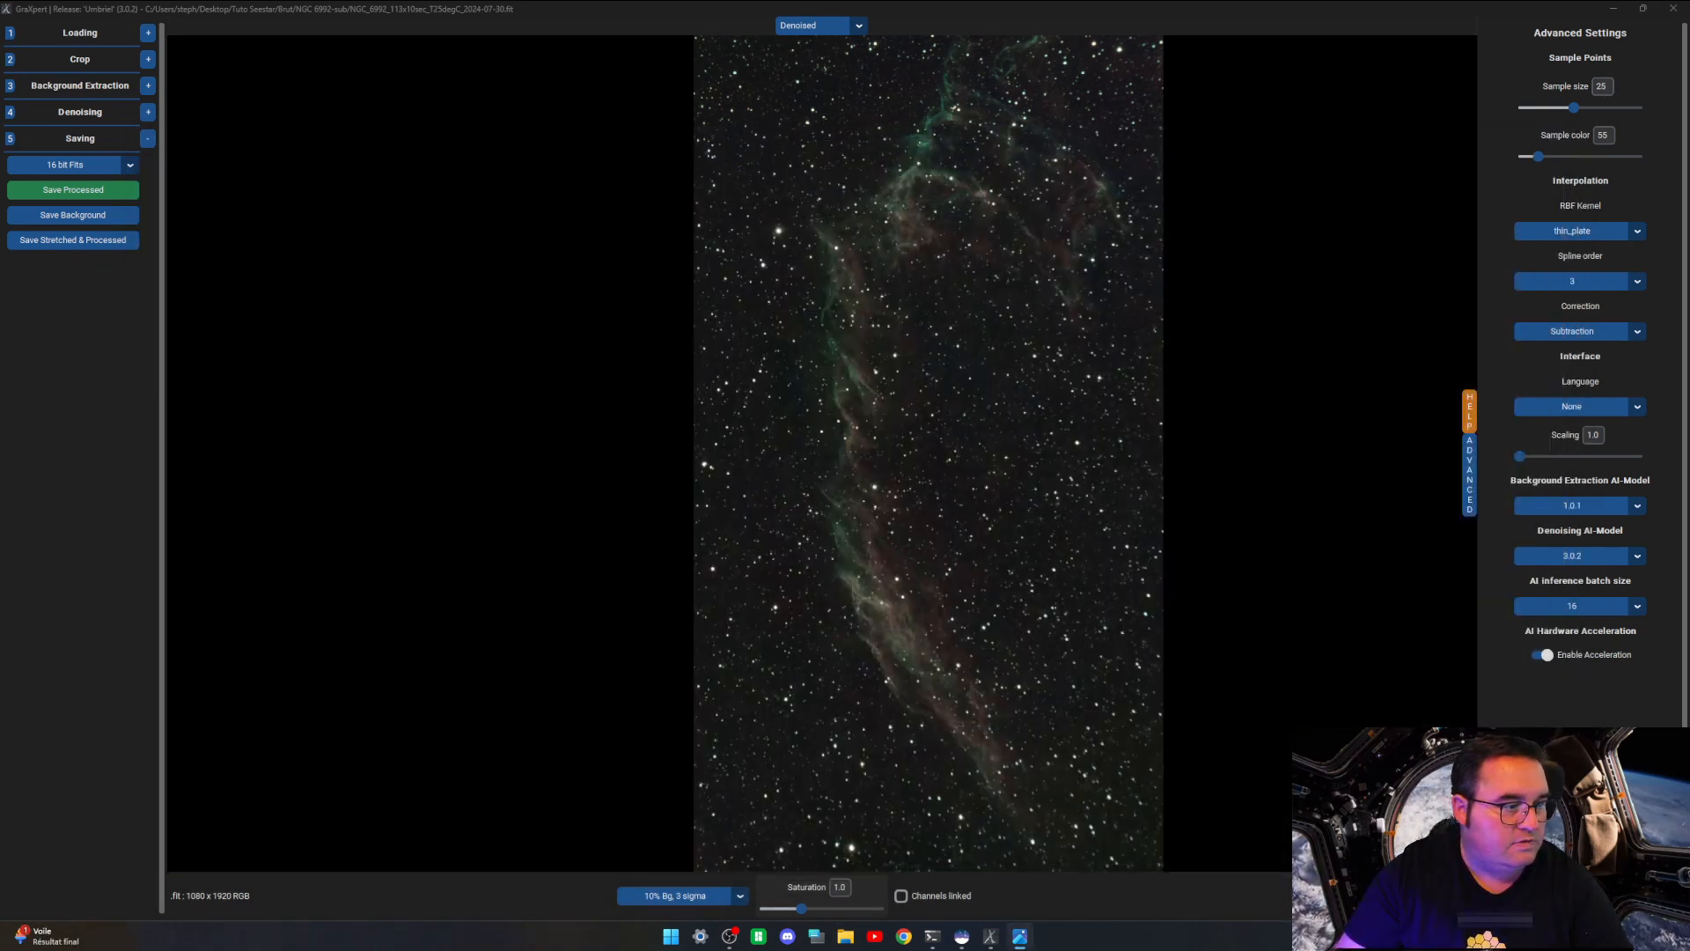
{"action": "left_click_drag", "start_coordinate": [0, 158], "coordinate": [1499, 80]}
{"action": "left_click_drag", "start_coordinate": [1133, 76], "coordinate": [1341, 75]}
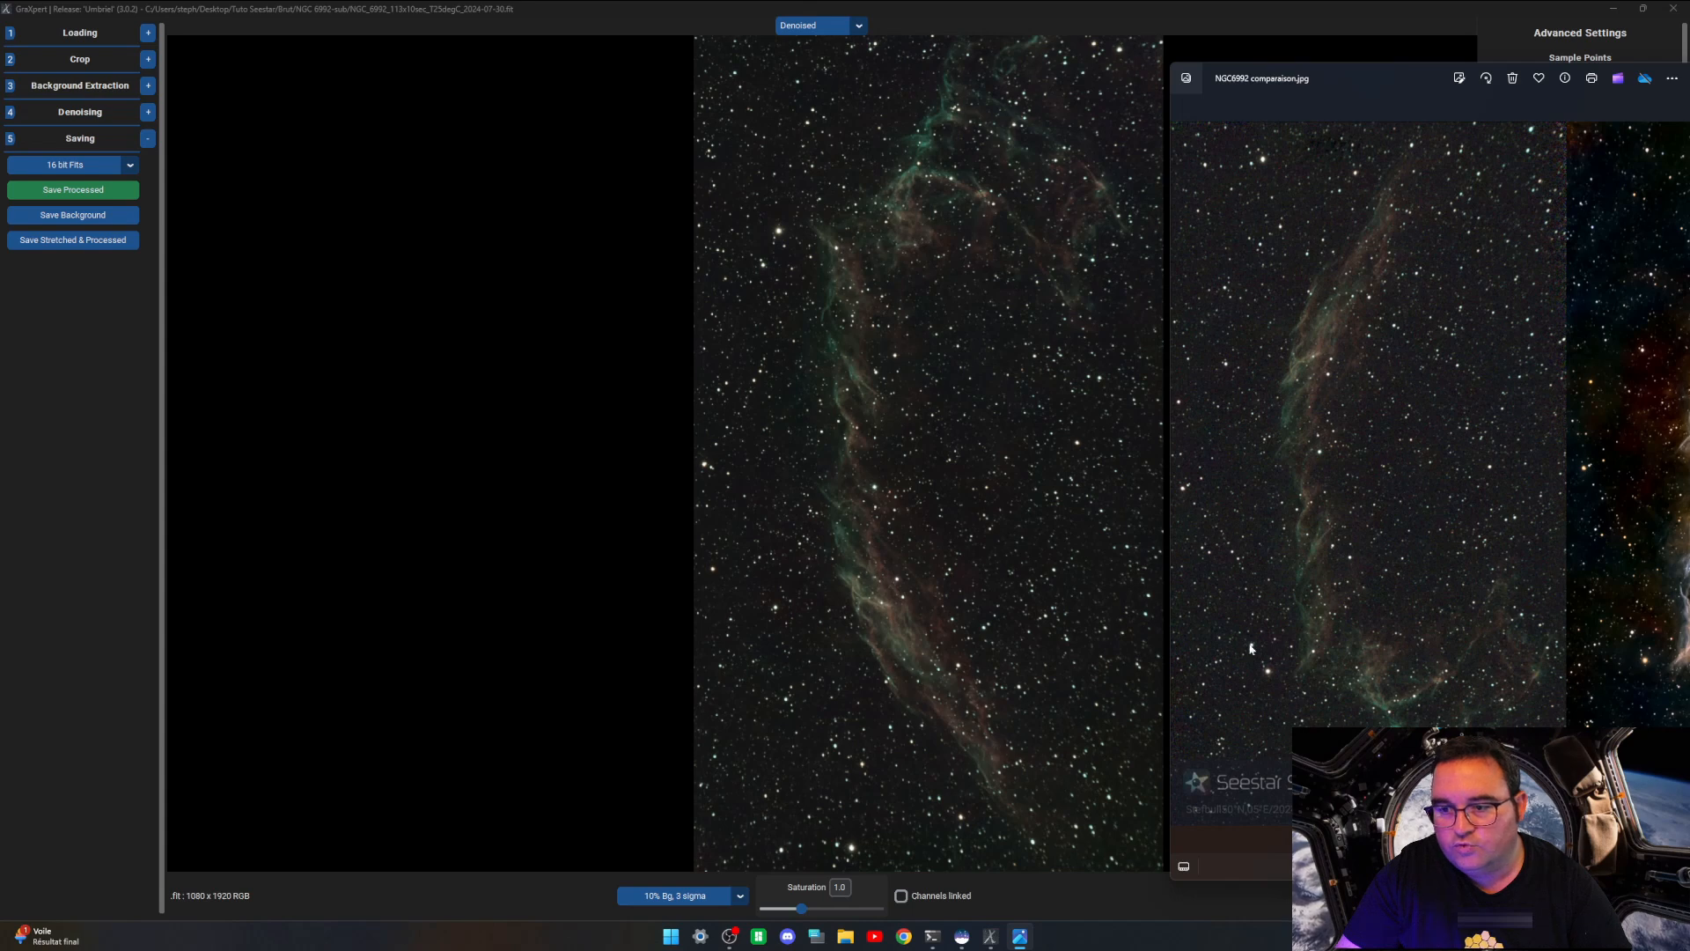
{"action": "left_click_drag", "start_coordinate": [1404, 75], "coordinate": [508, 76]}
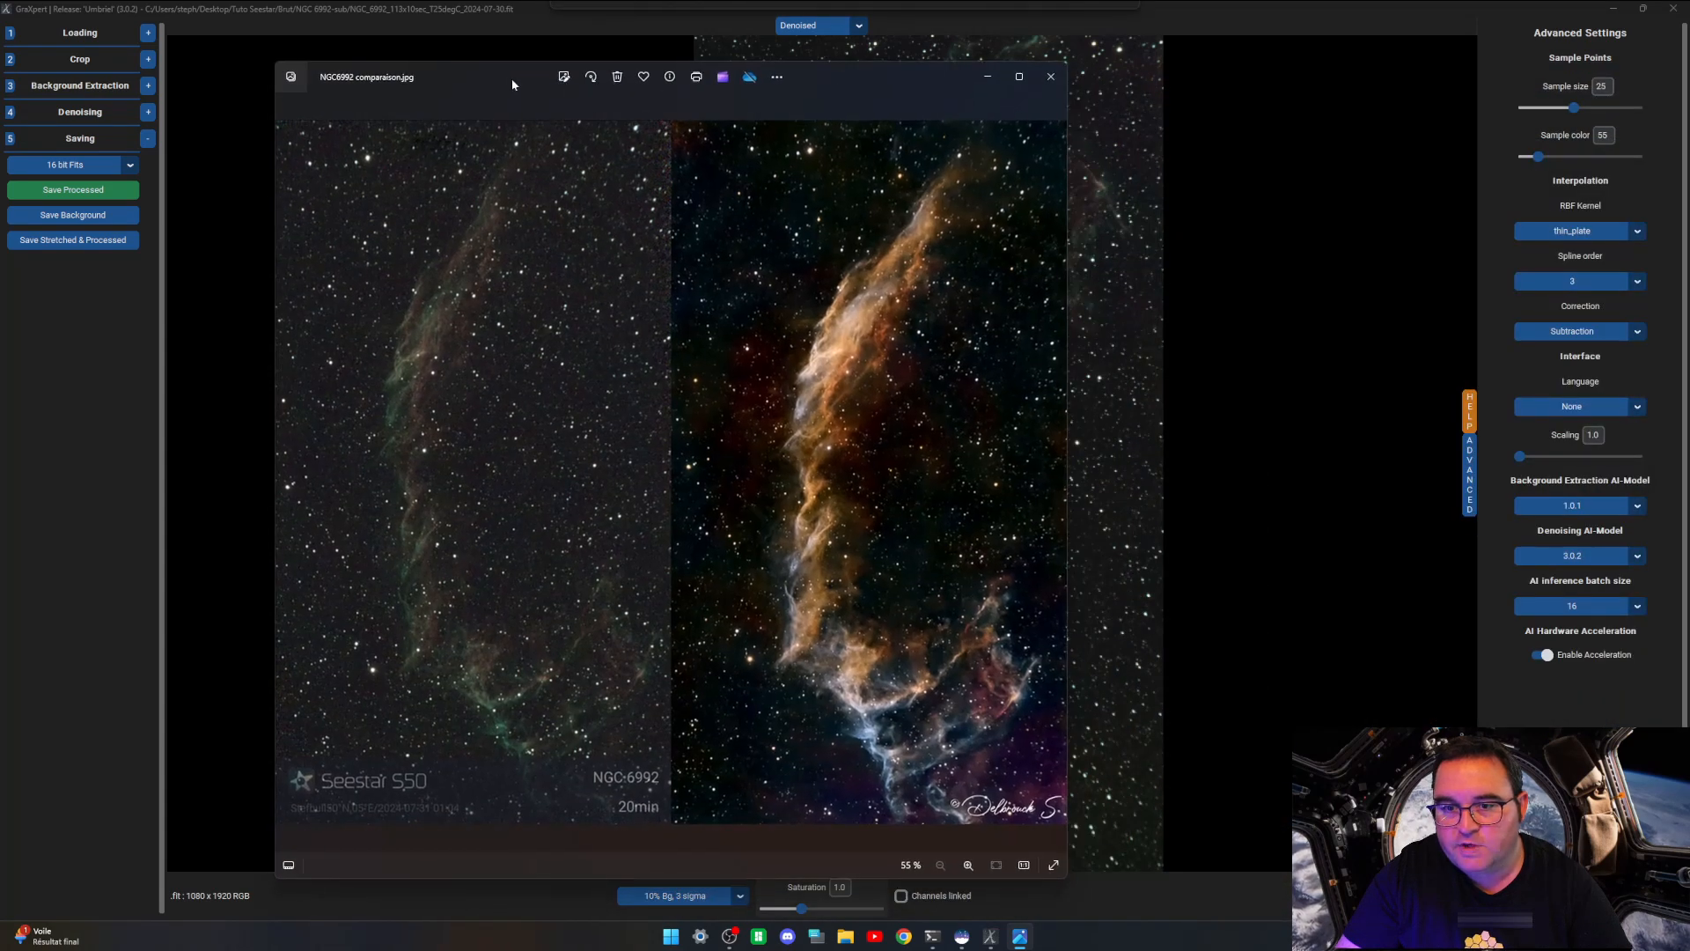
{"action": "left_click", "coordinate": [1050, 76]}
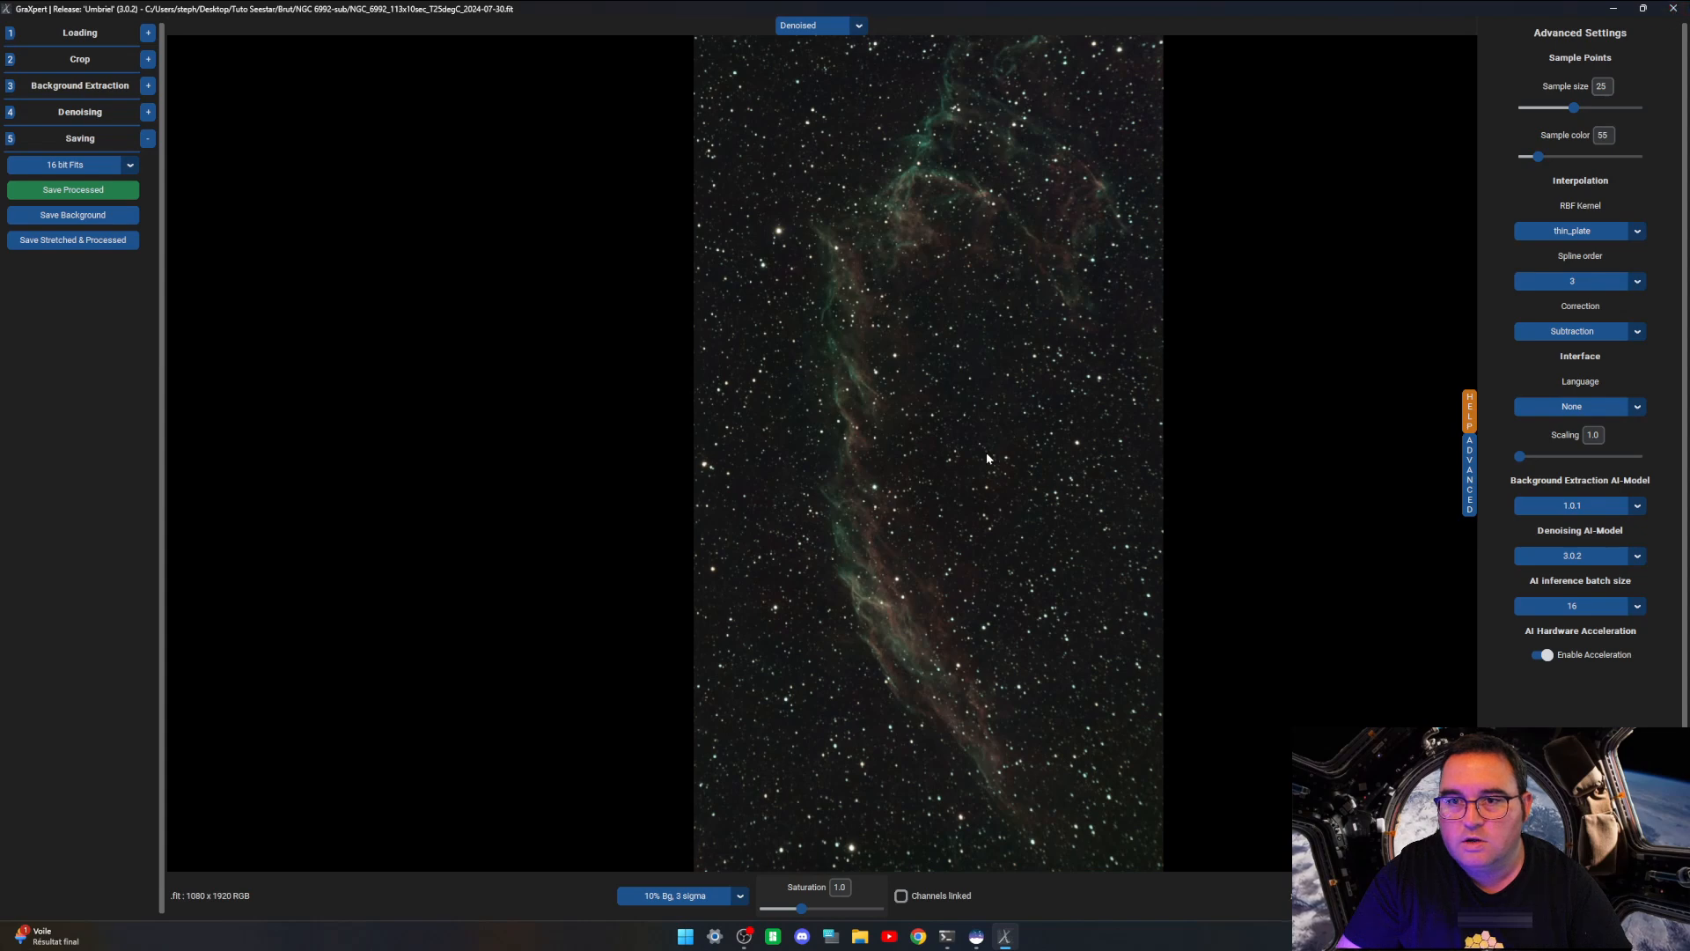
Step: Close GraXpert and open NGC_6992_113x10sec_T25degC_2024-07-30_GraXpert.fits from the desktop's Tuto Seestar/Travail folder in Siril
{"action": "left_click", "coordinate": [1671, 15]}
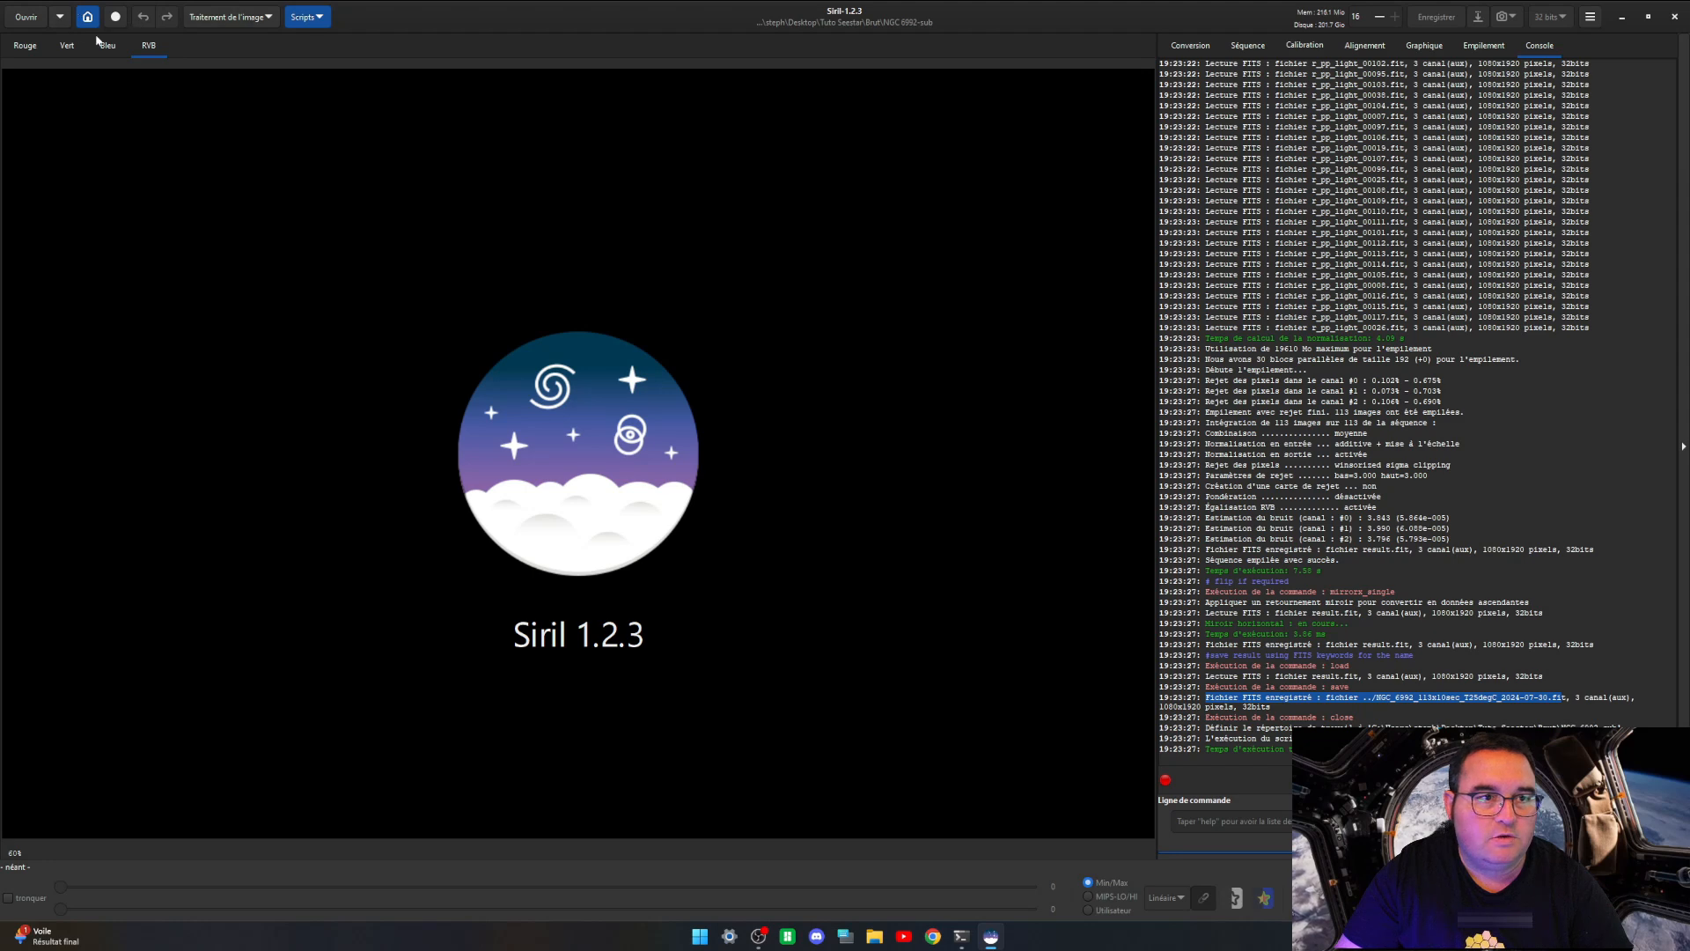
{"action": "left_click", "coordinate": [31, 22]}
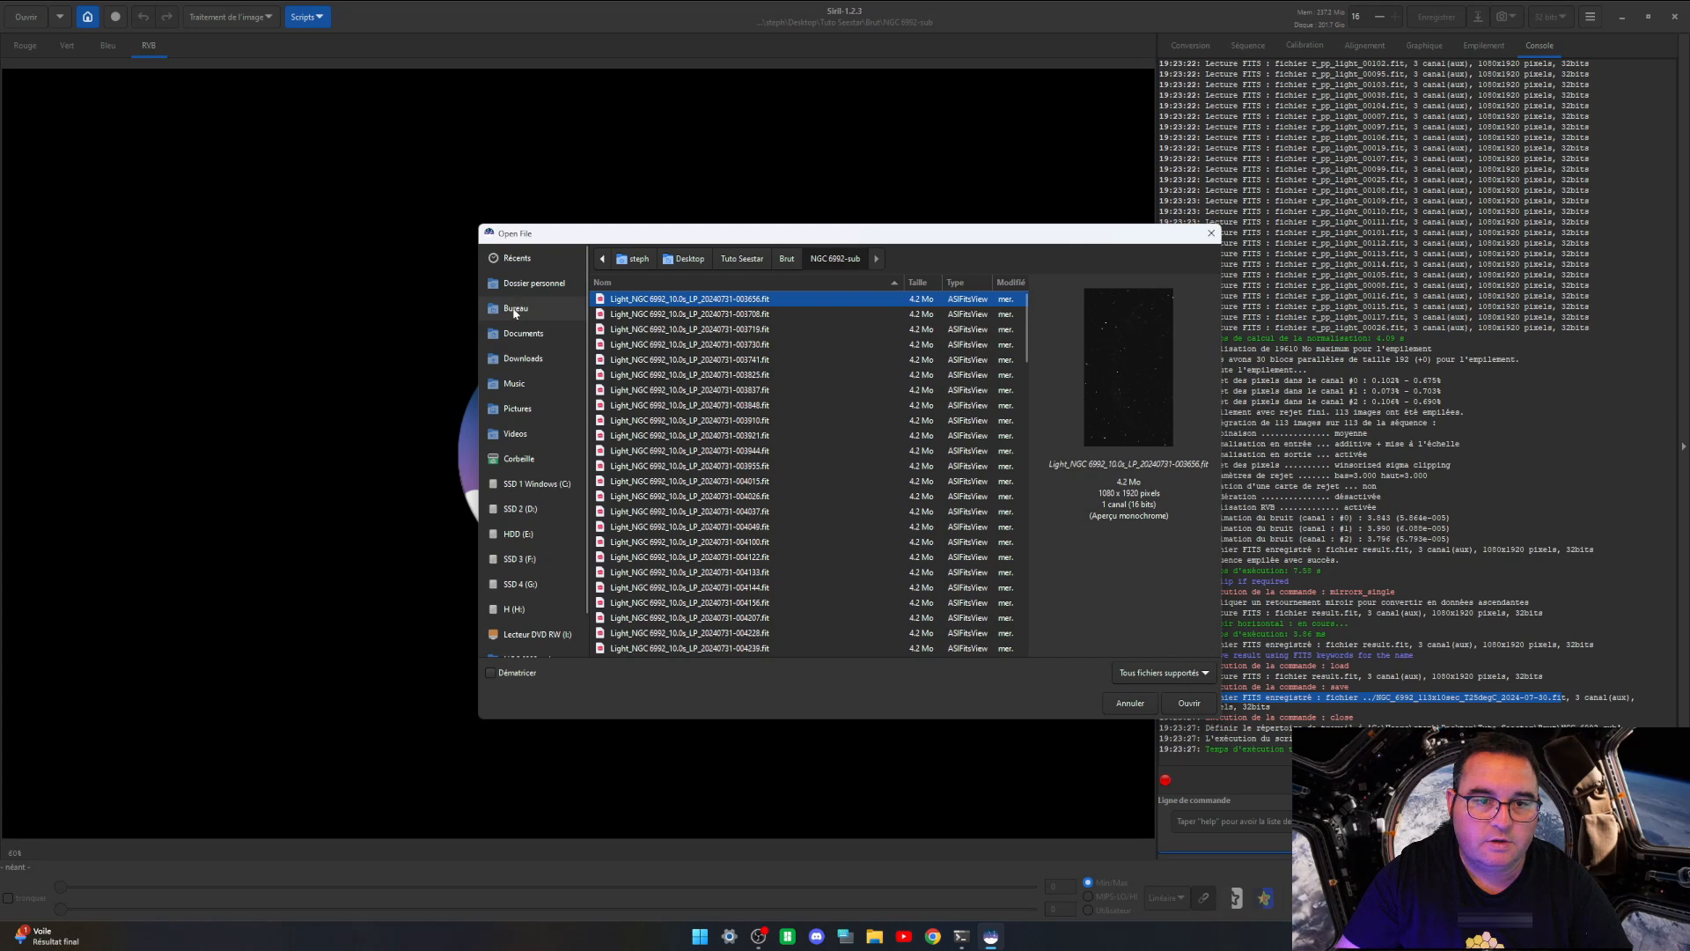
{"action": "left_click", "coordinate": [516, 307]}
{"action": "scroll", "coordinate": [736, 573], "scroll_direction": "down", "scroll_amount": 3}
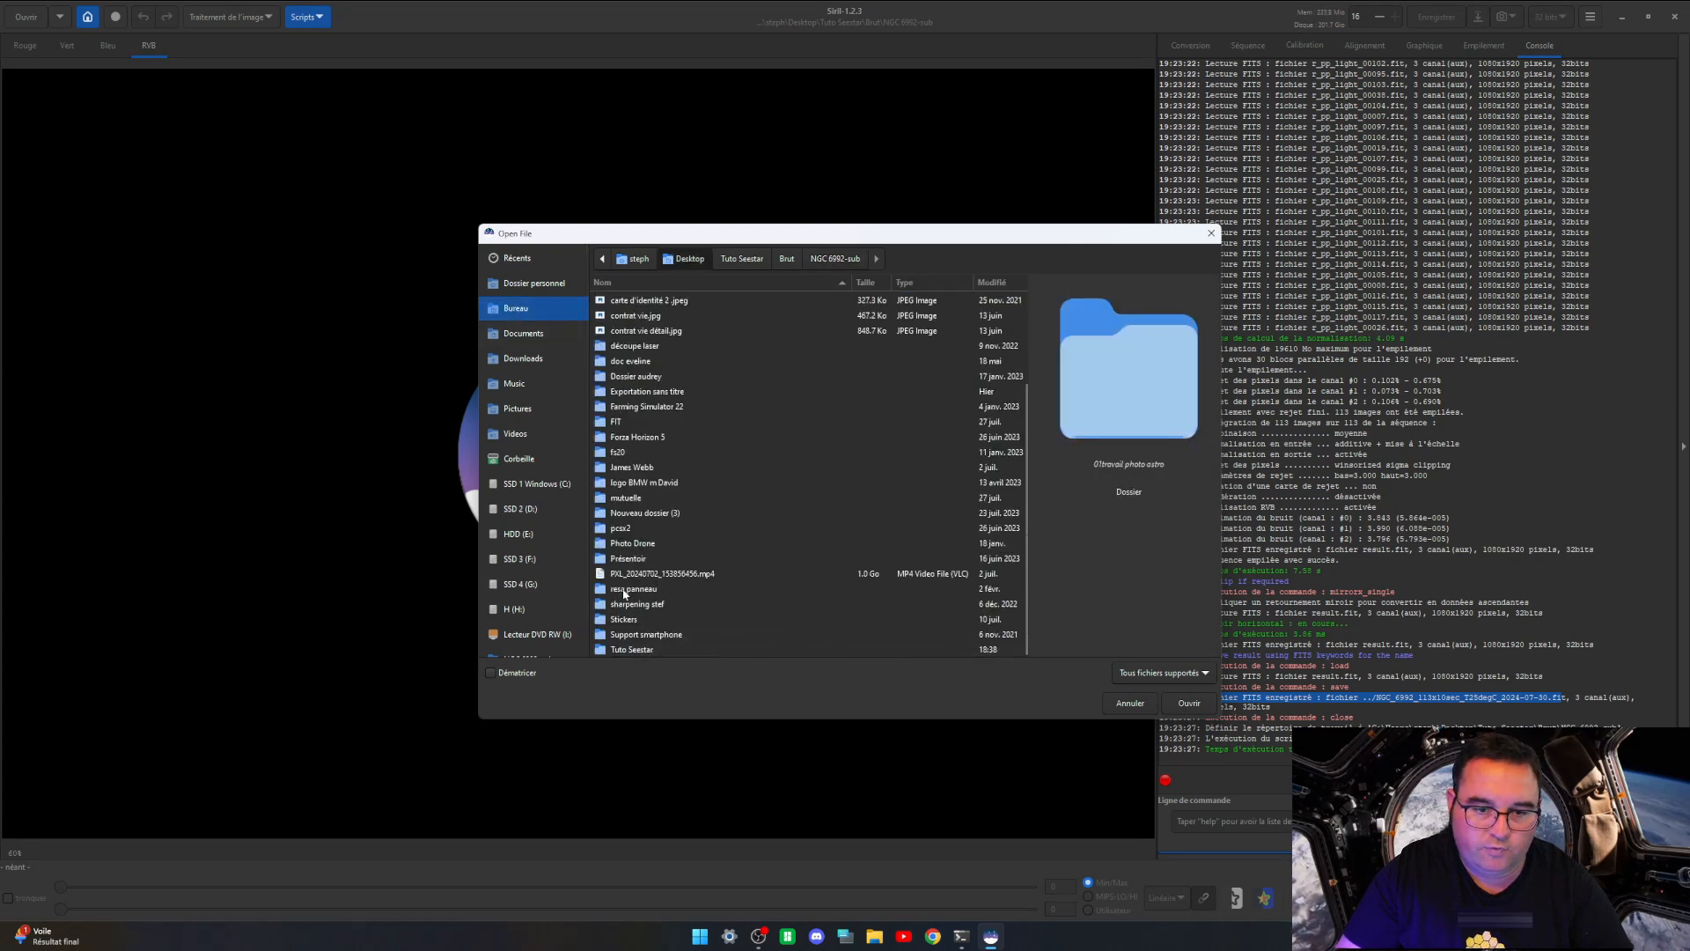
{"action": "double_click", "coordinate": [629, 648]}
{"action": "double_click", "coordinate": [622, 315]}
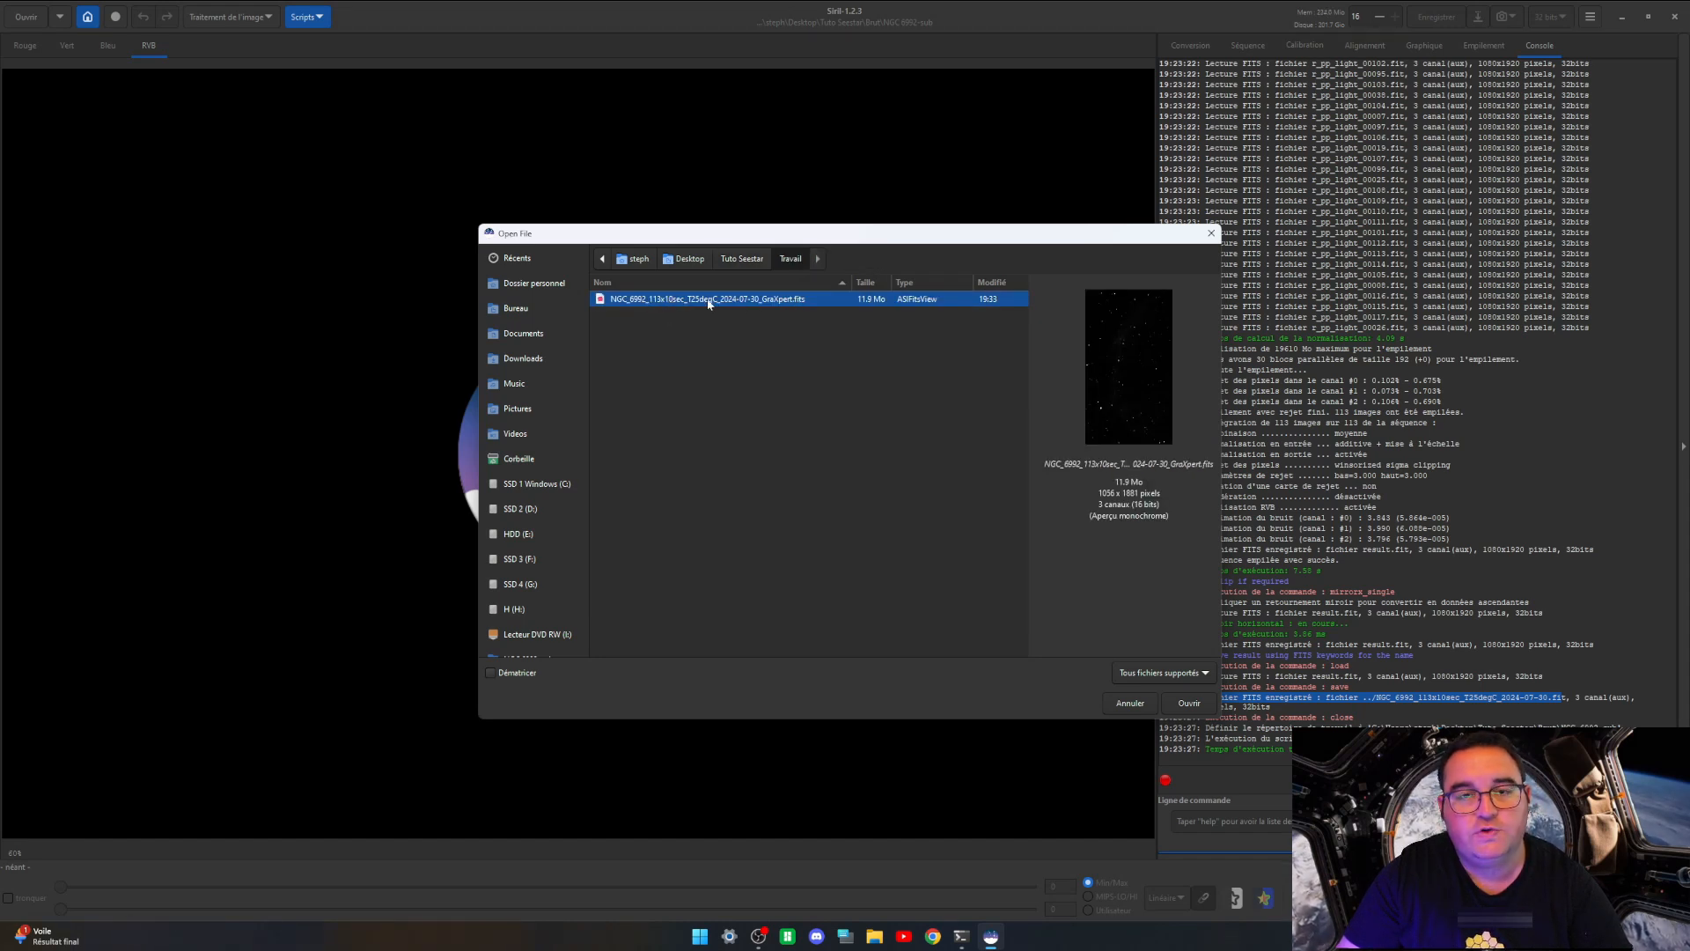
{"action": "left_click", "coordinate": [1187, 705]}
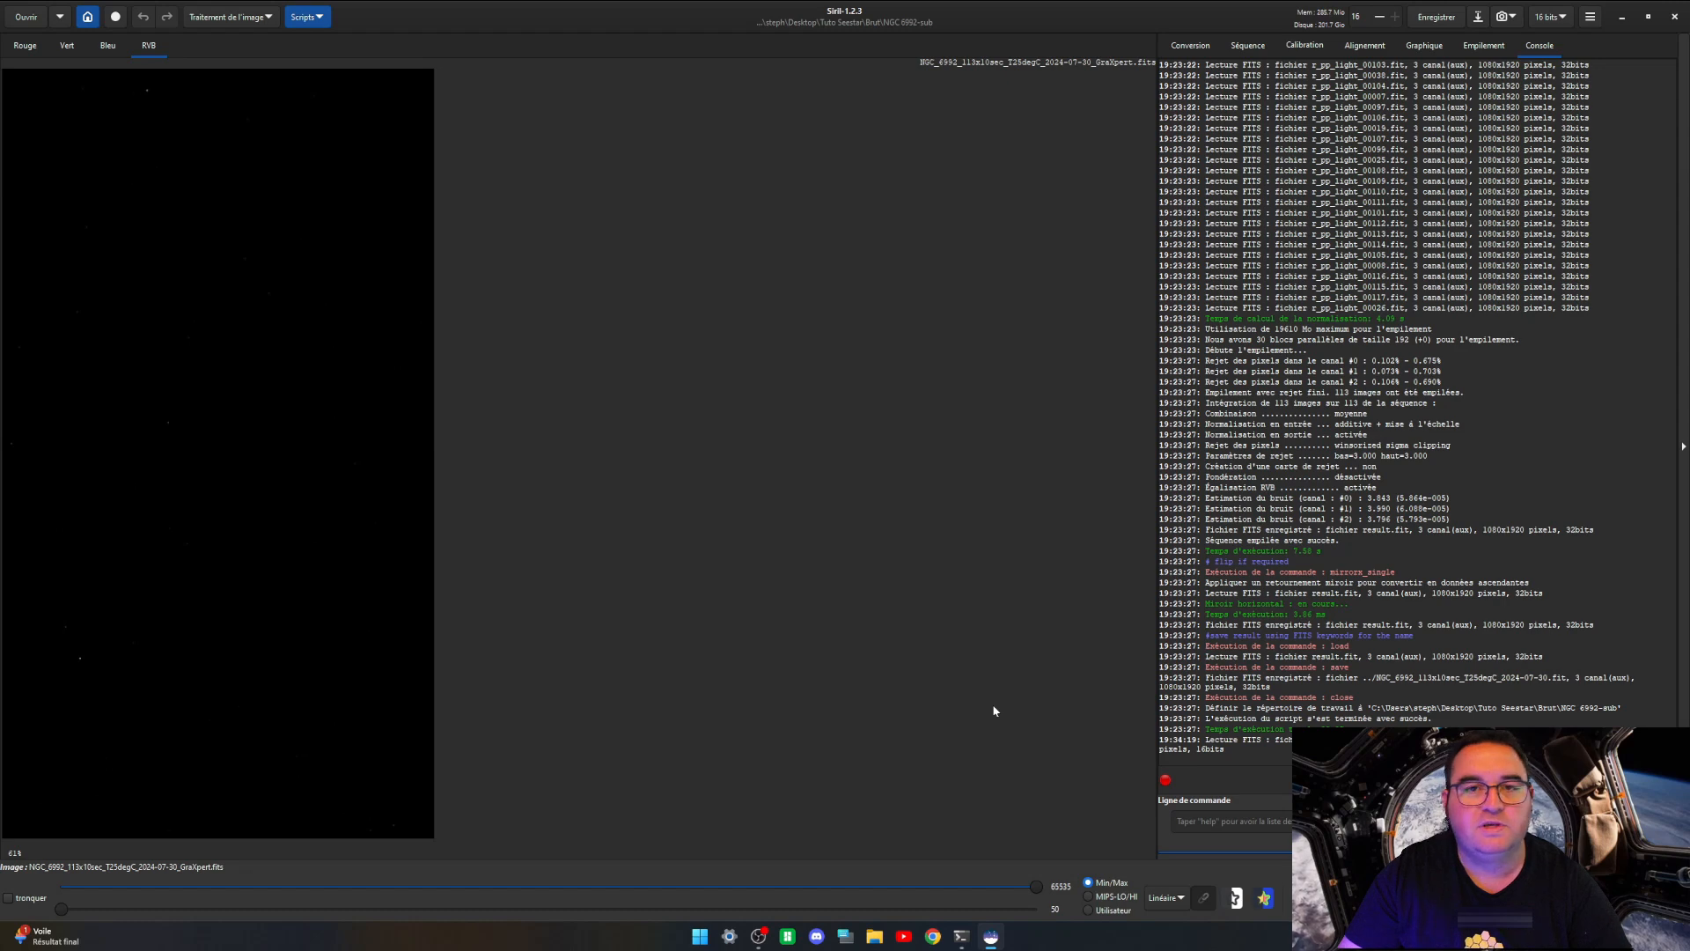
Step: Preview the image in the Auto ajustement display mode, and restore the Linéaire display
{"action": "left_click", "coordinate": [1174, 901]}
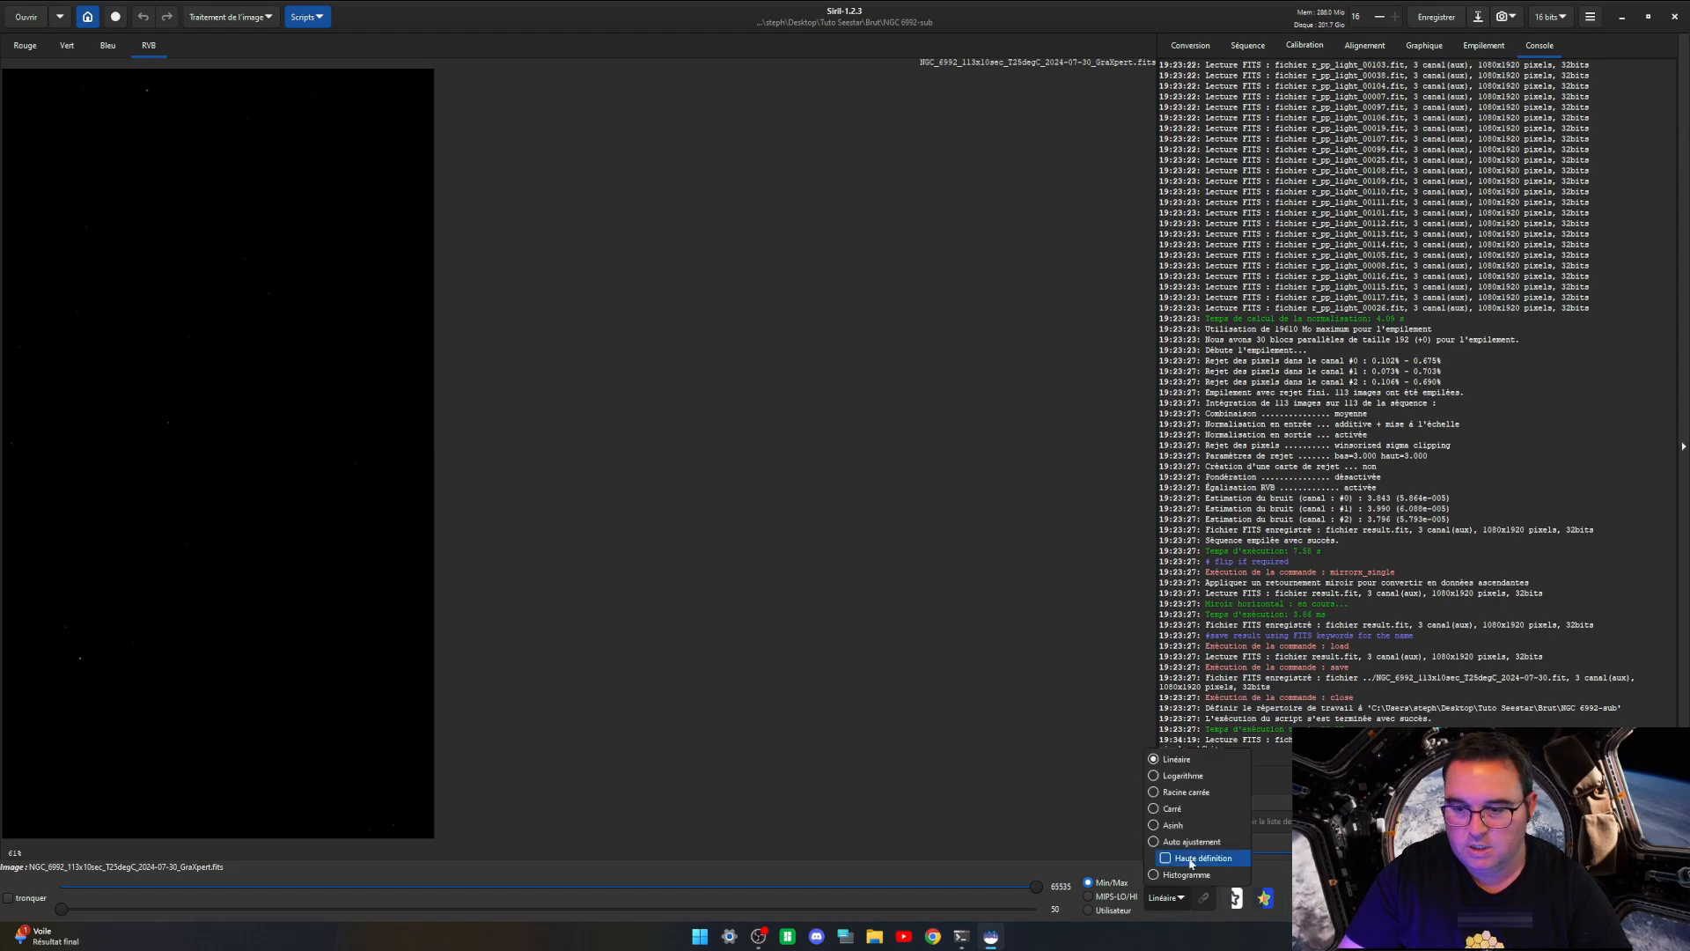
{"action": "left_click", "coordinate": [1175, 858]}
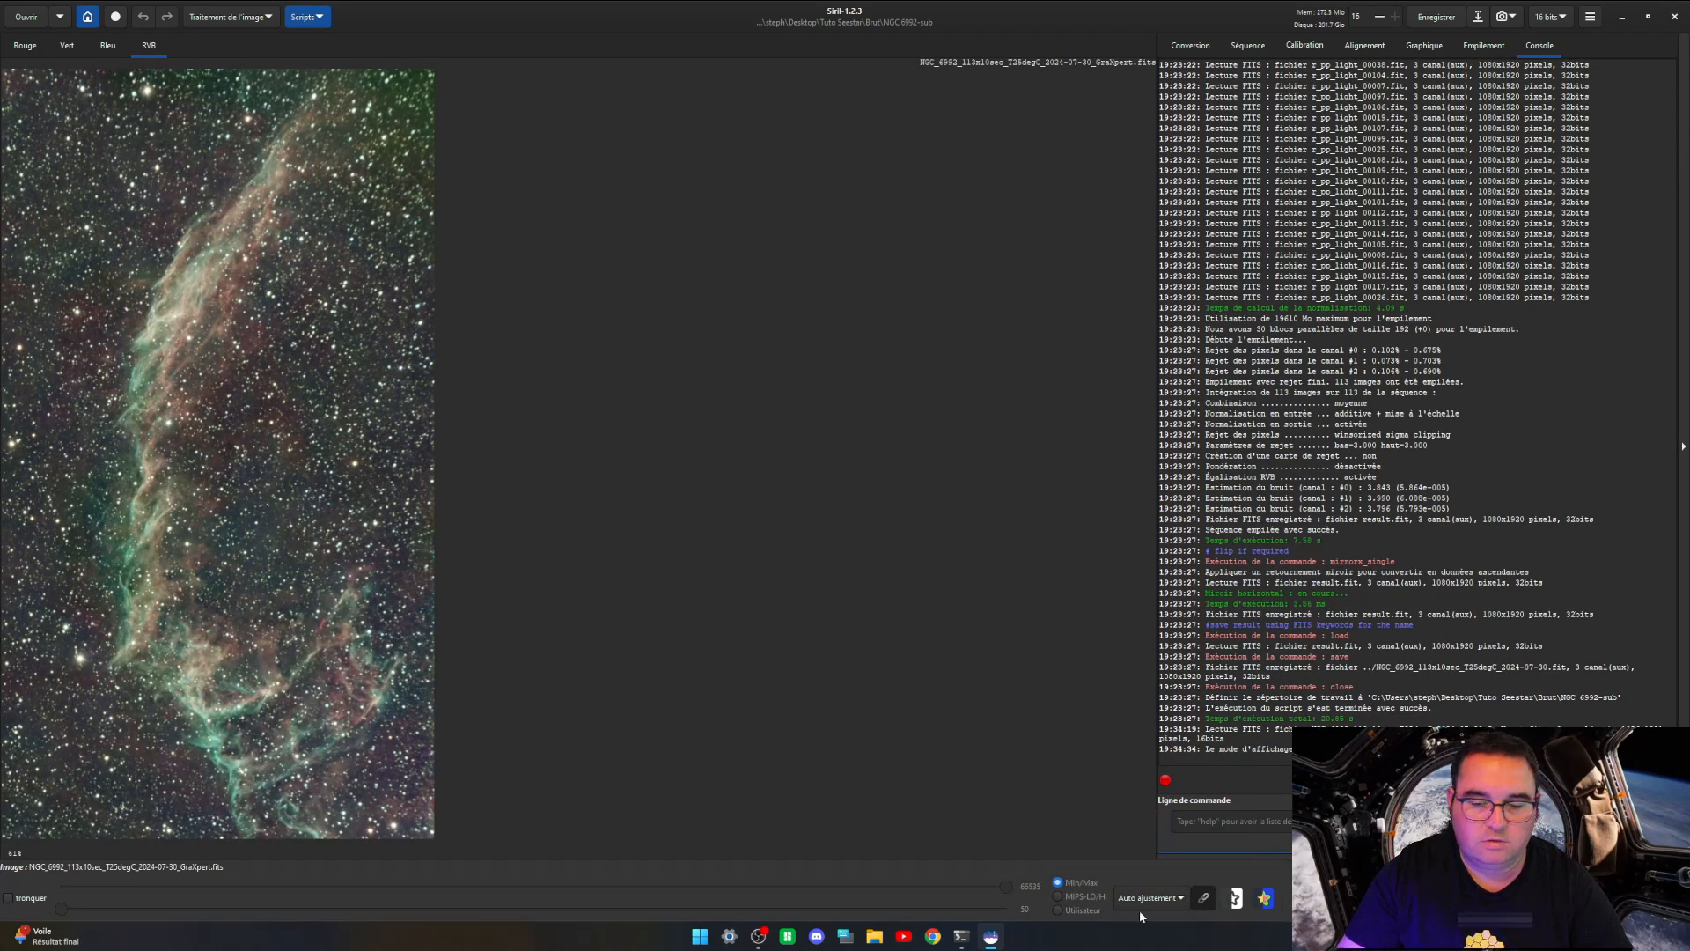
{"action": "left_click", "coordinate": [1172, 904]}
{"action": "left_click", "coordinate": [1146, 904]}
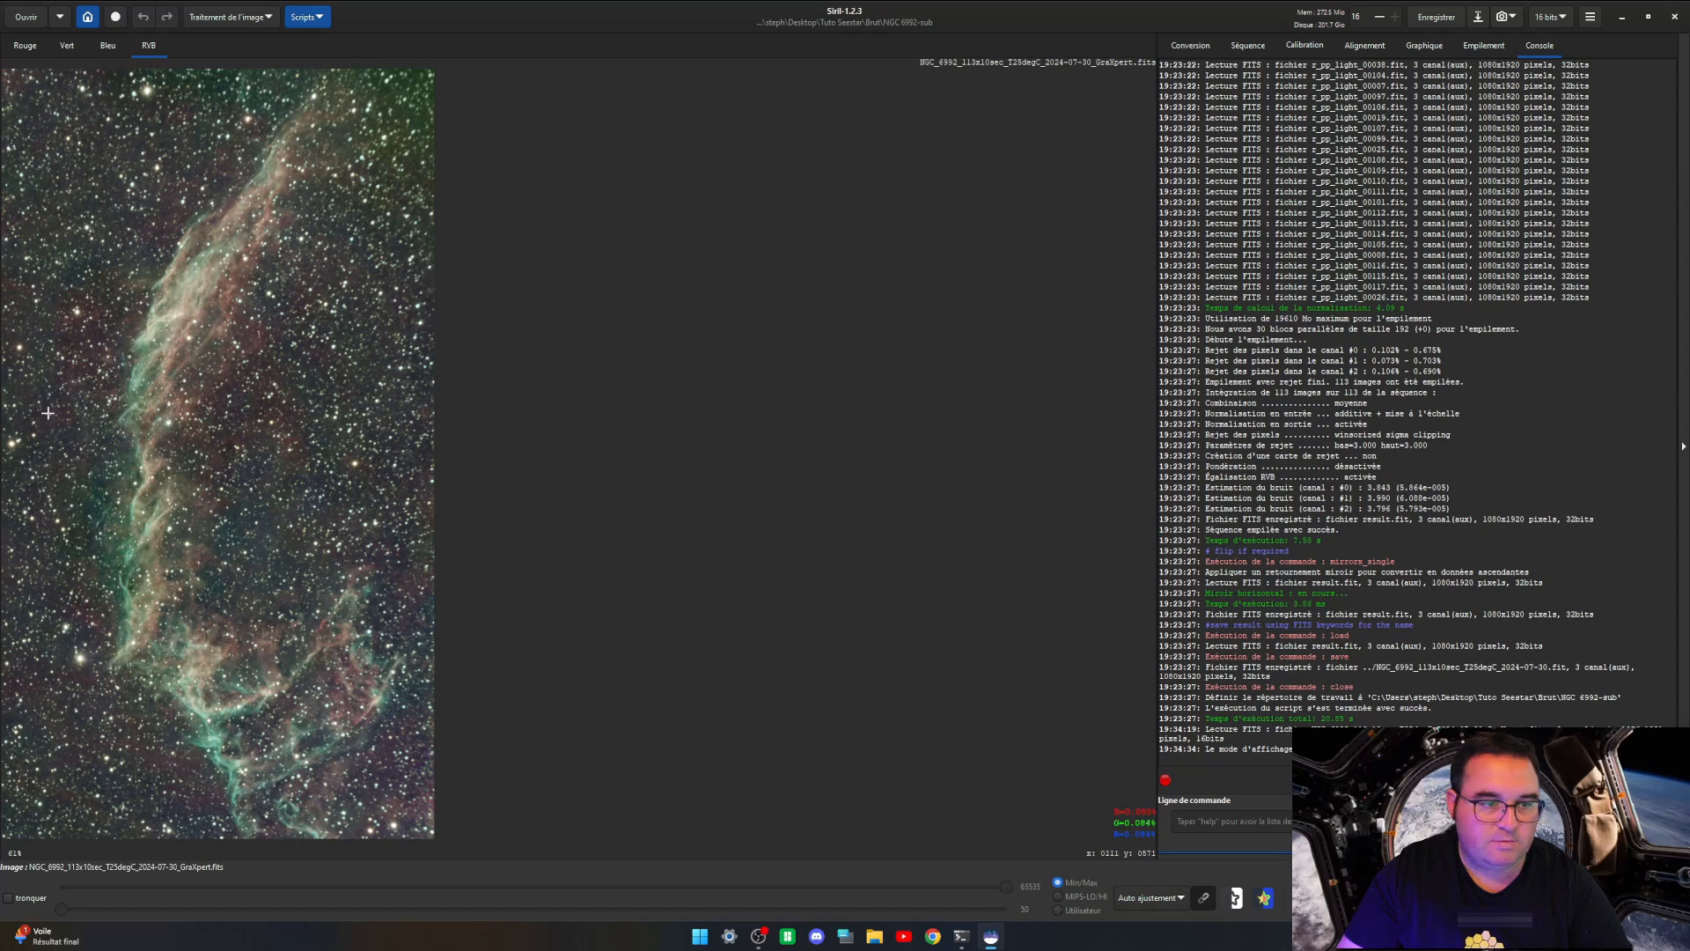
{"action": "left_click", "coordinate": [1144, 899]}
{"action": "left_click", "coordinate": [1147, 760]}
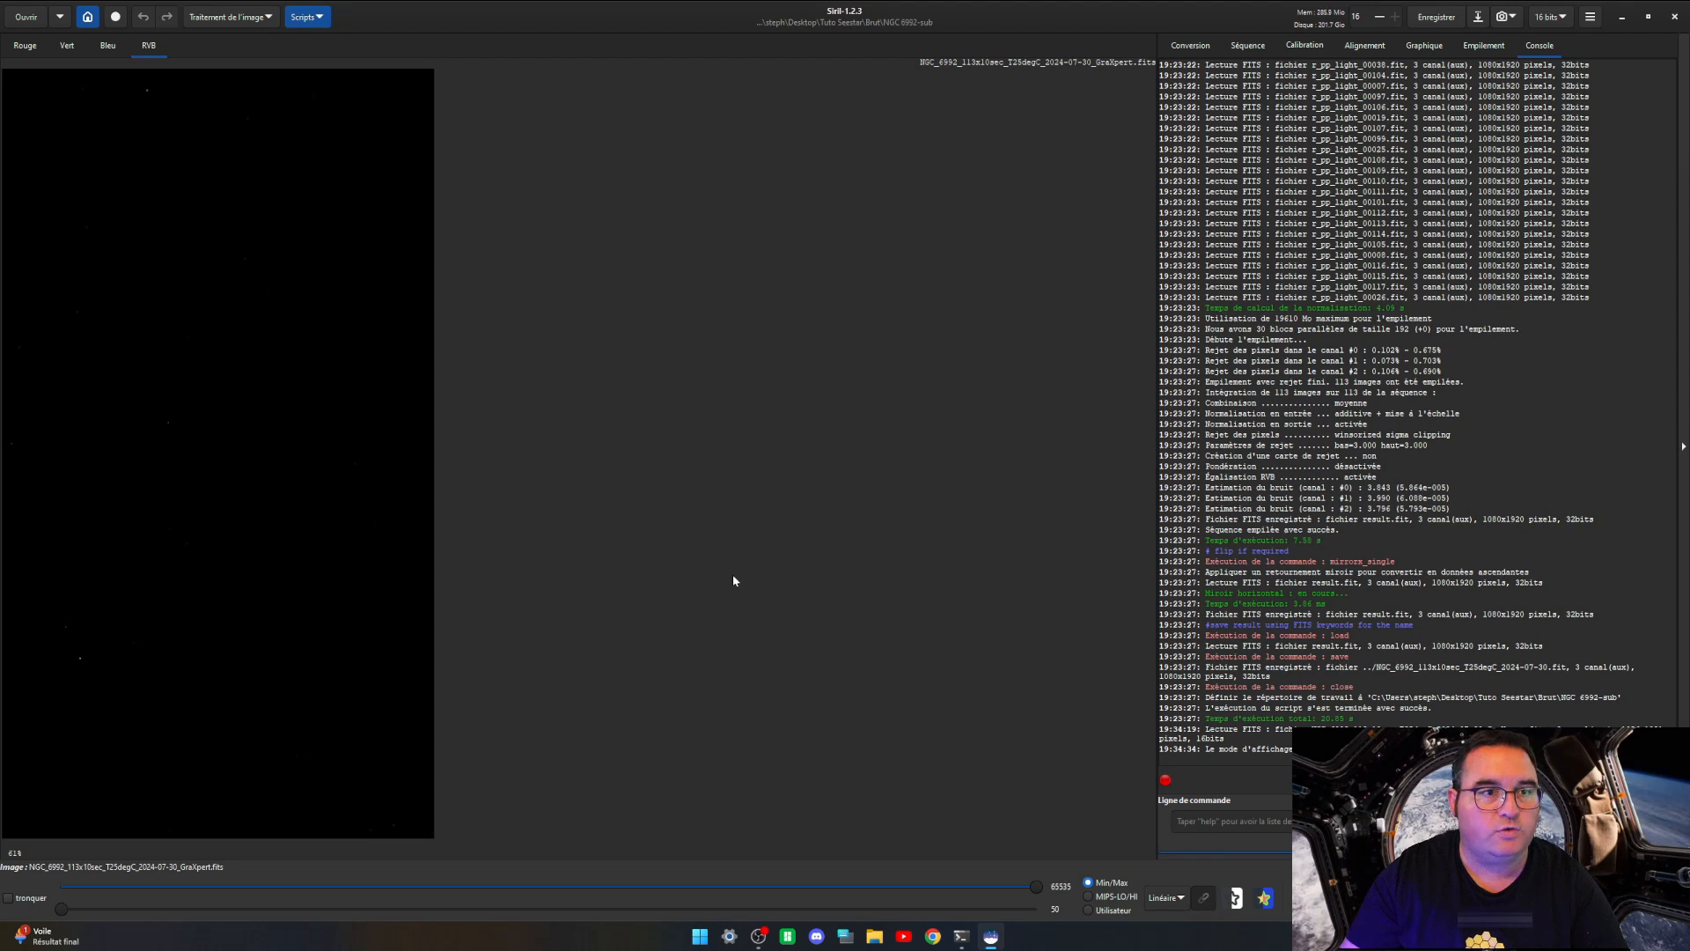
Step: Stretch the image with the histogram transformation's auto-adjustment algorithm, widen the dialog and apply the stretch
{"action": "left_click", "coordinate": [244, 26]}
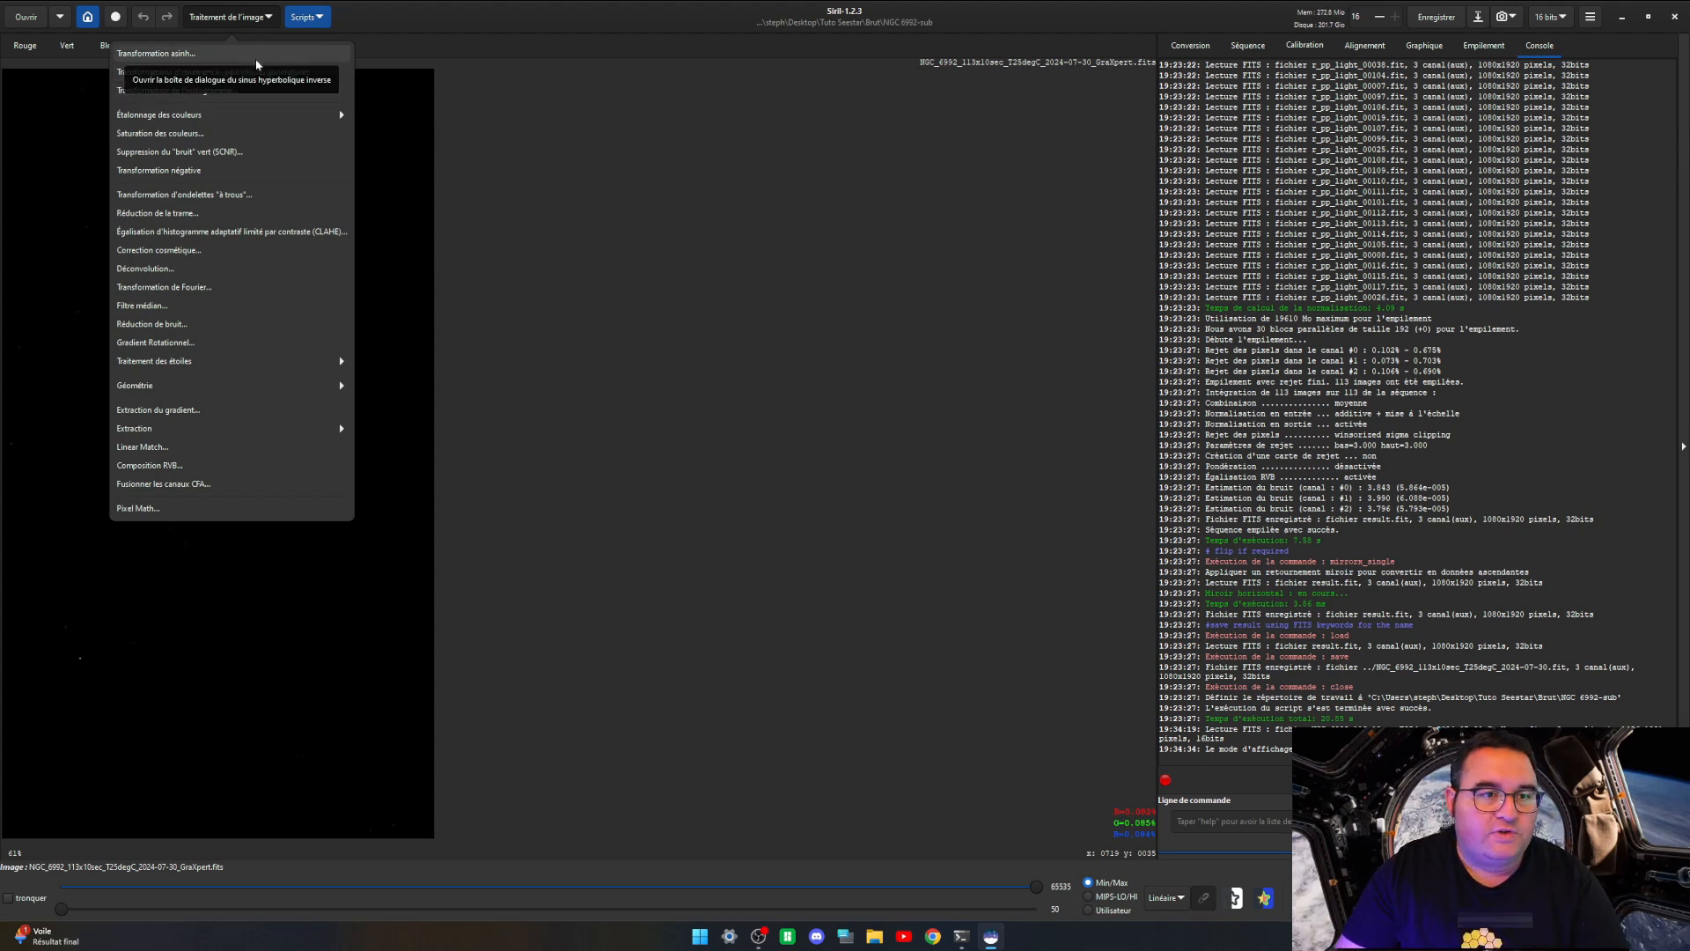
{"action": "left_click", "coordinate": [217, 91]}
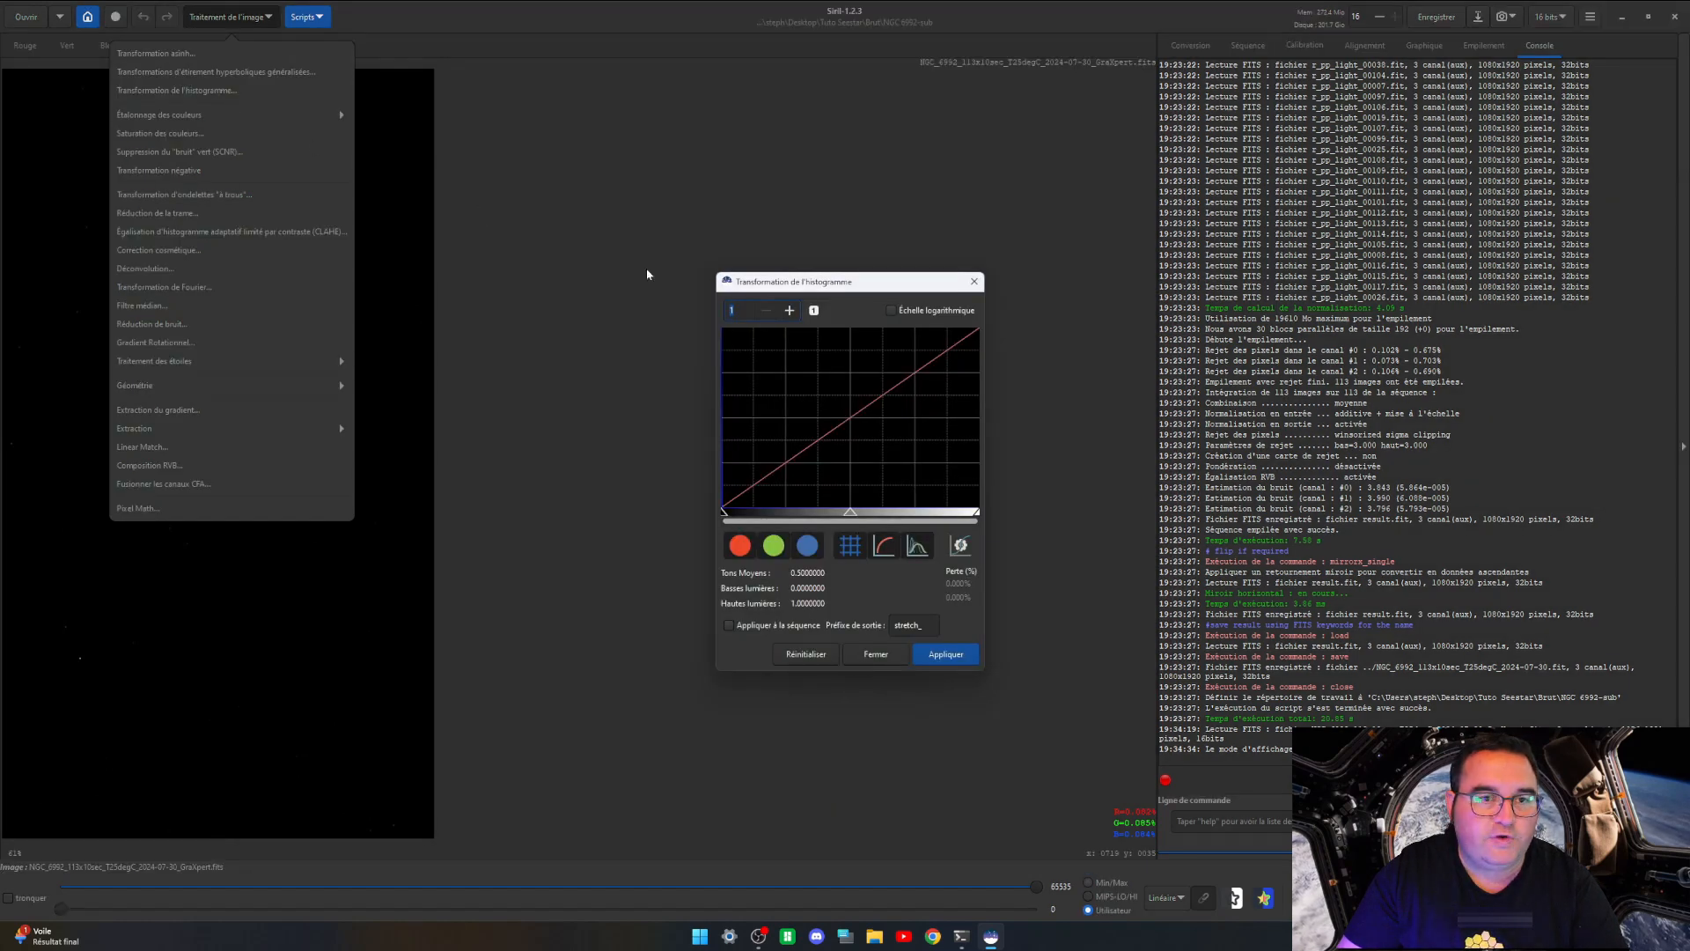
{"action": "left_click", "coordinate": [962, 547]}
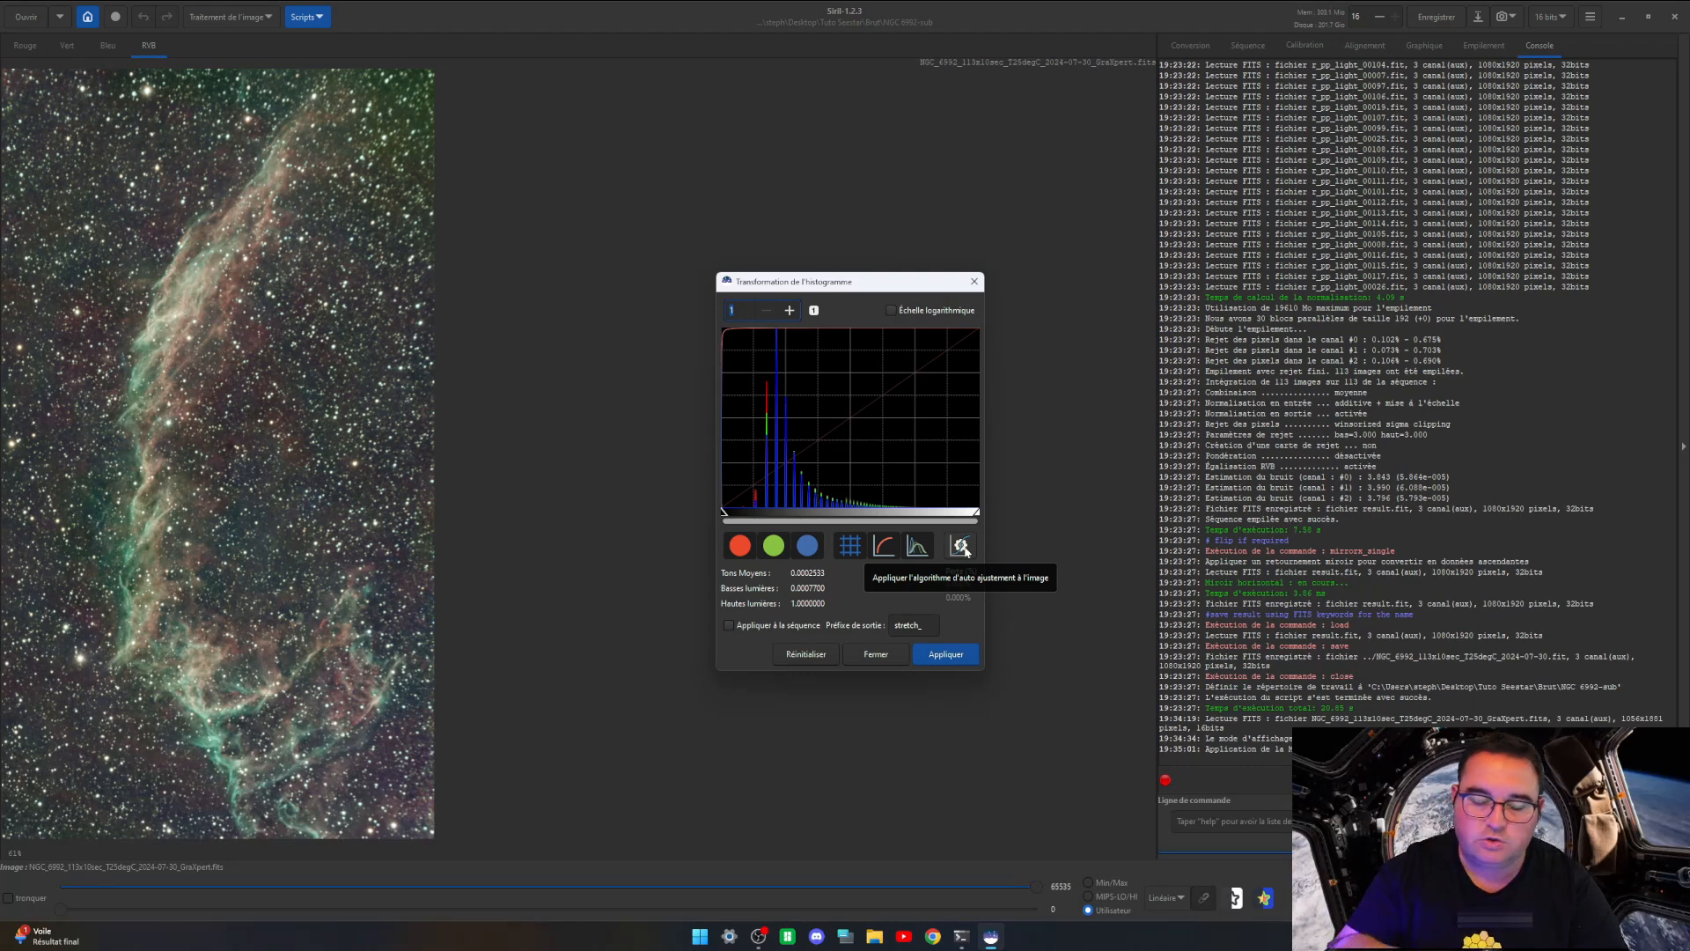
{"action": "left_click", "coordinate": [1178, 898]}
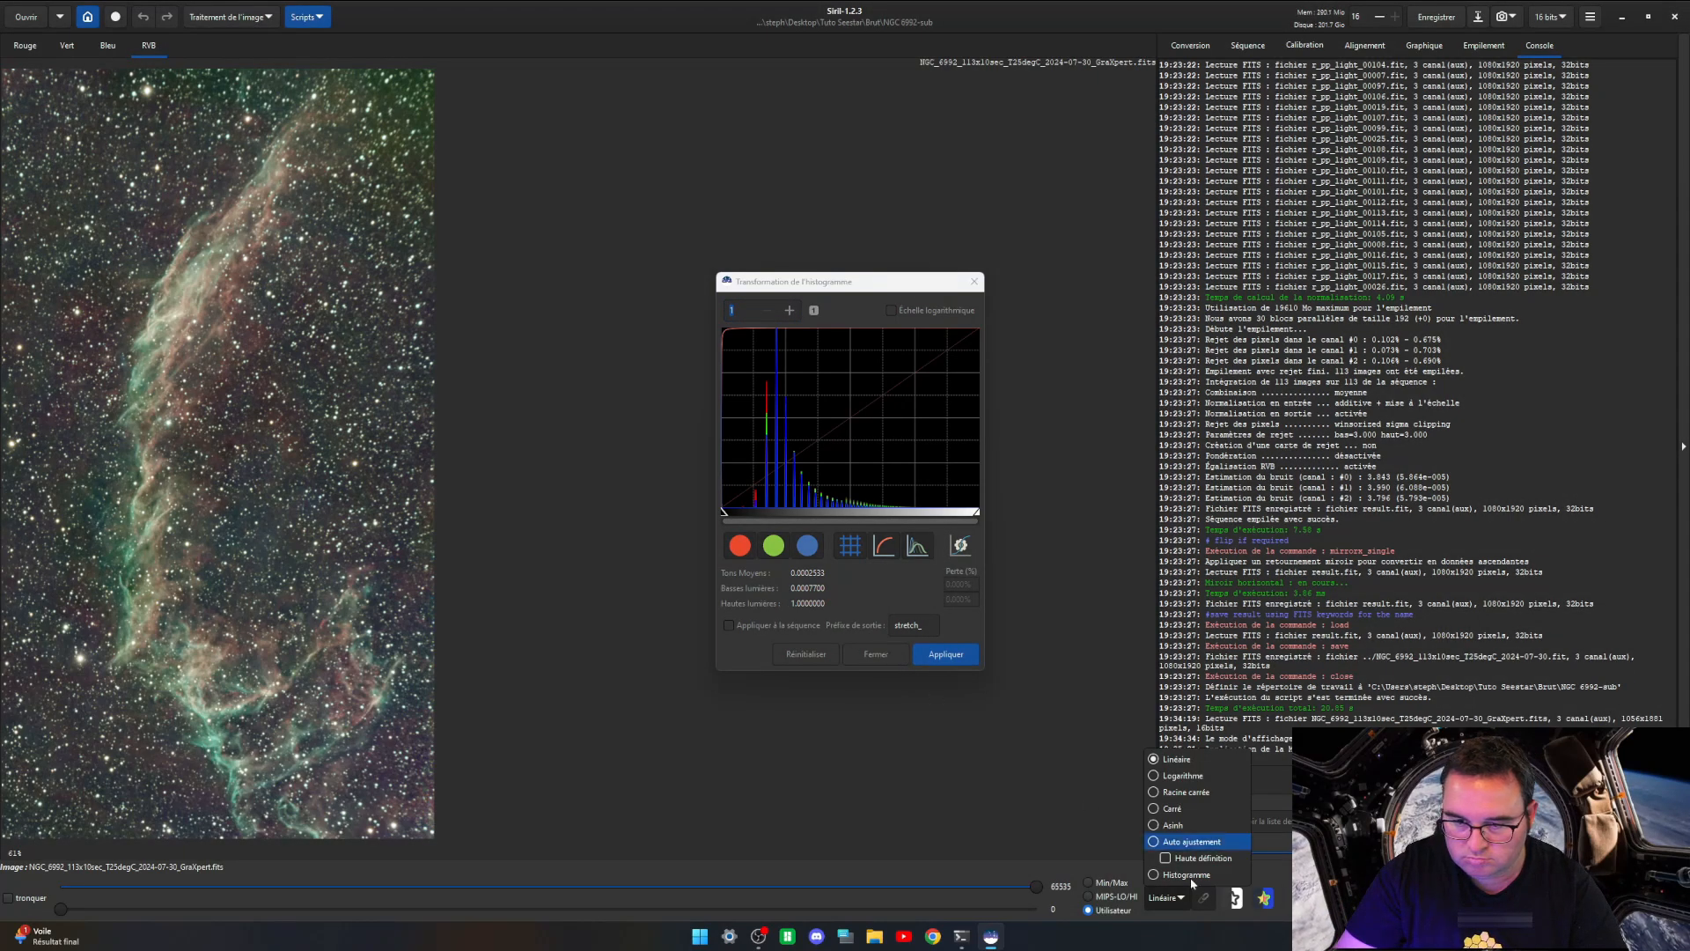
{"action": "left_click", "coordinate": [843, 721]}
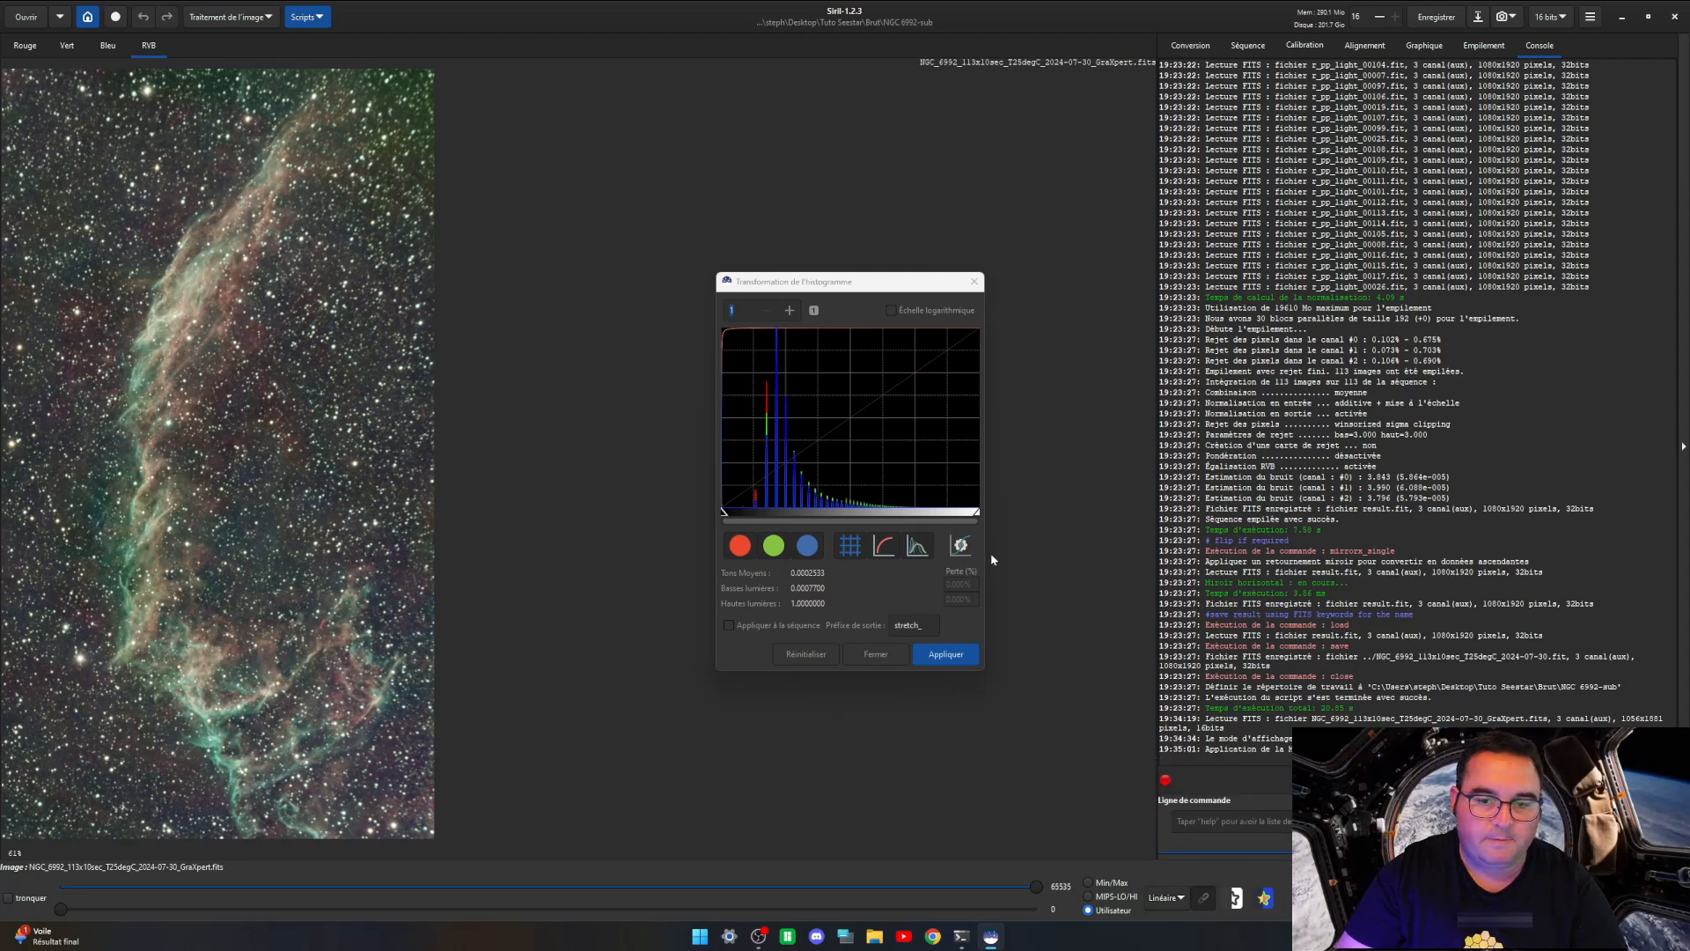
{"action": "left_click_drag", "start_coordinate": [984, 554], "coordinate": [1476, 548]}
{"action": "left_click", "coordinate": [1435, 655]}
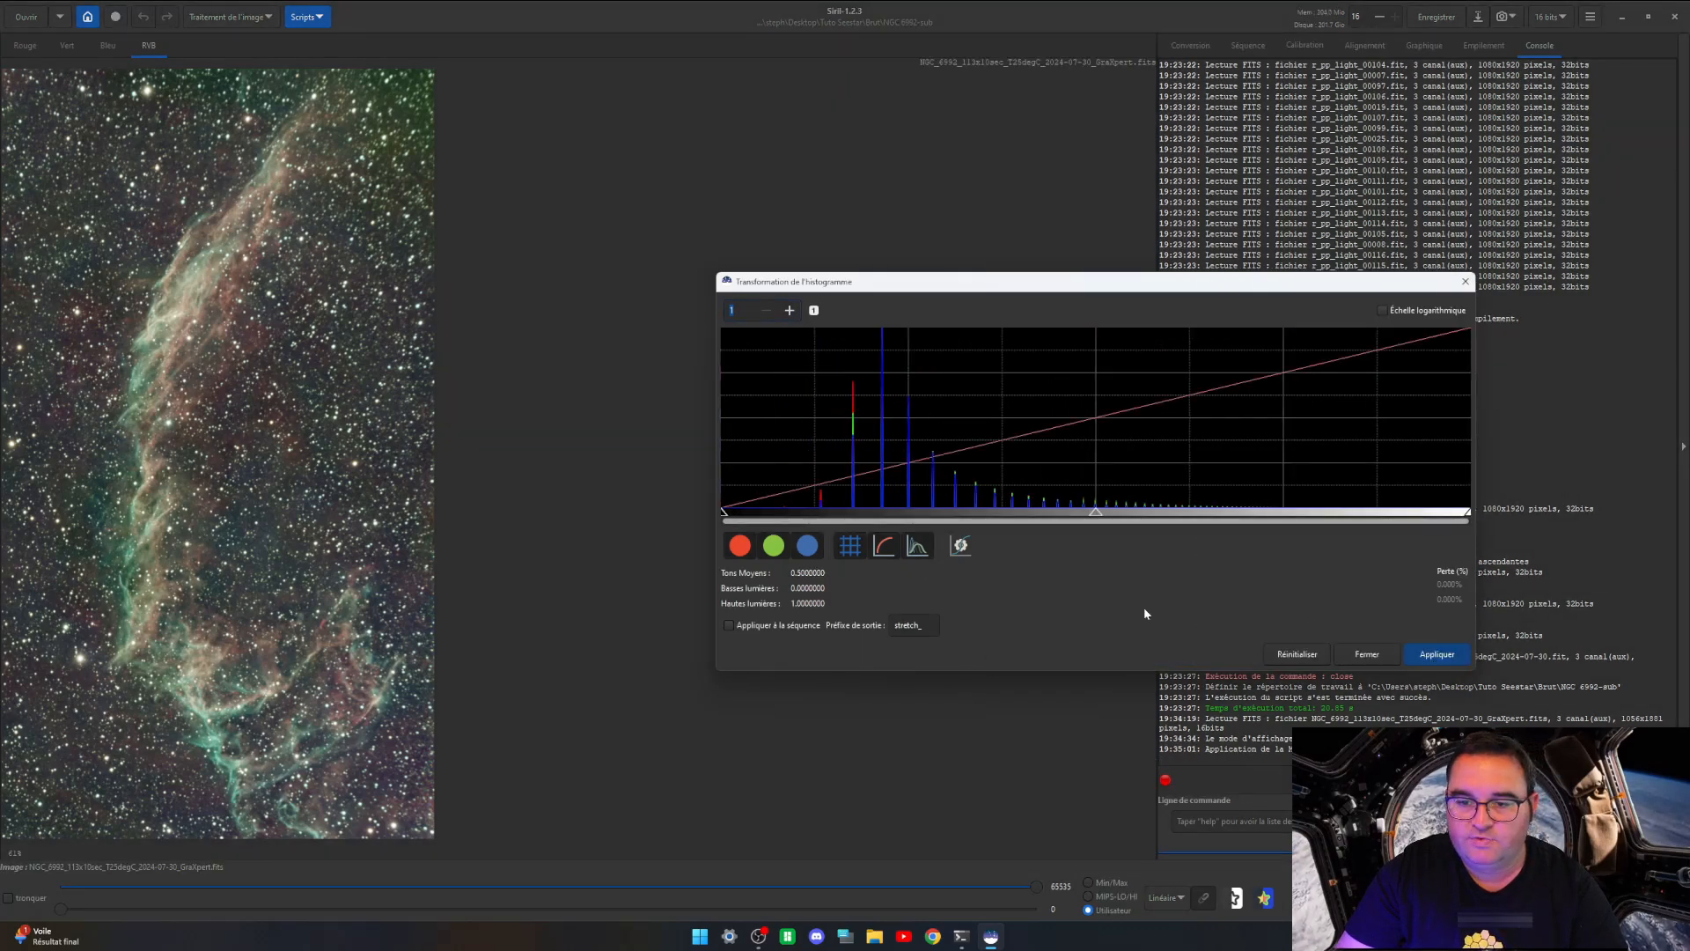
Step: Try raising the shadows point to about 0.151 in the histogram transformation, discard it, and undo the previously applied auto-adjustment stretch
{"action": "left_click_drag", "start_coordinate": [725, 512], "coordinate": [826, 512]}
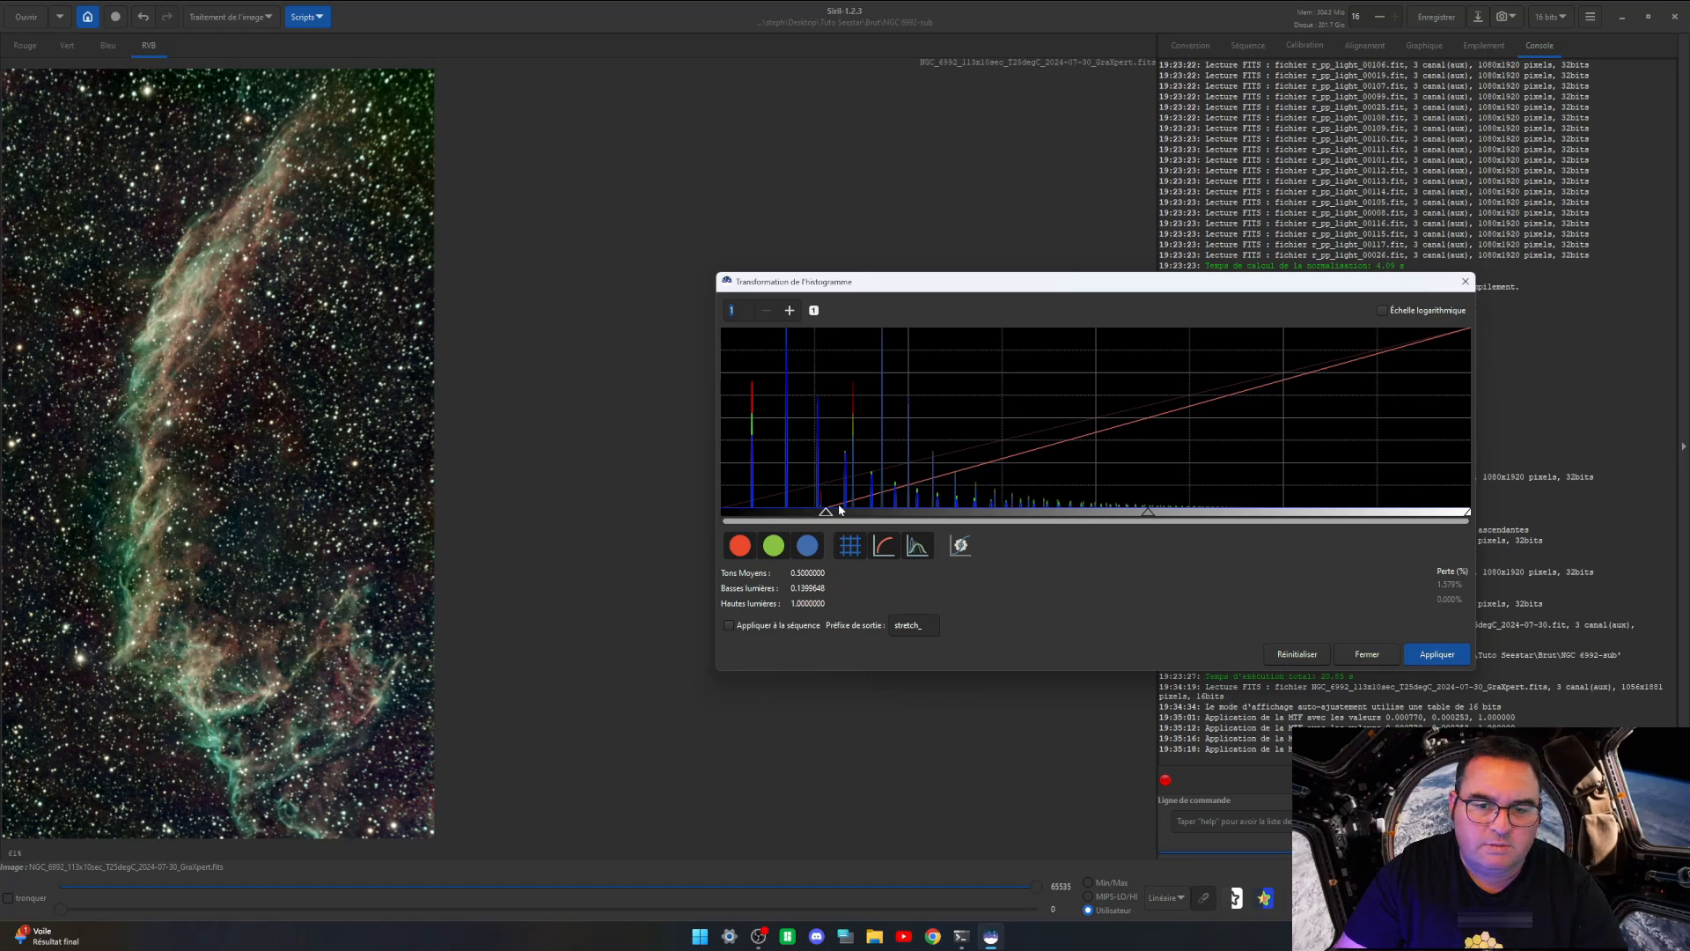
{"action": "left_click_drag", "start_coordinate": [826, 514], "coordinate": [836, 517]}
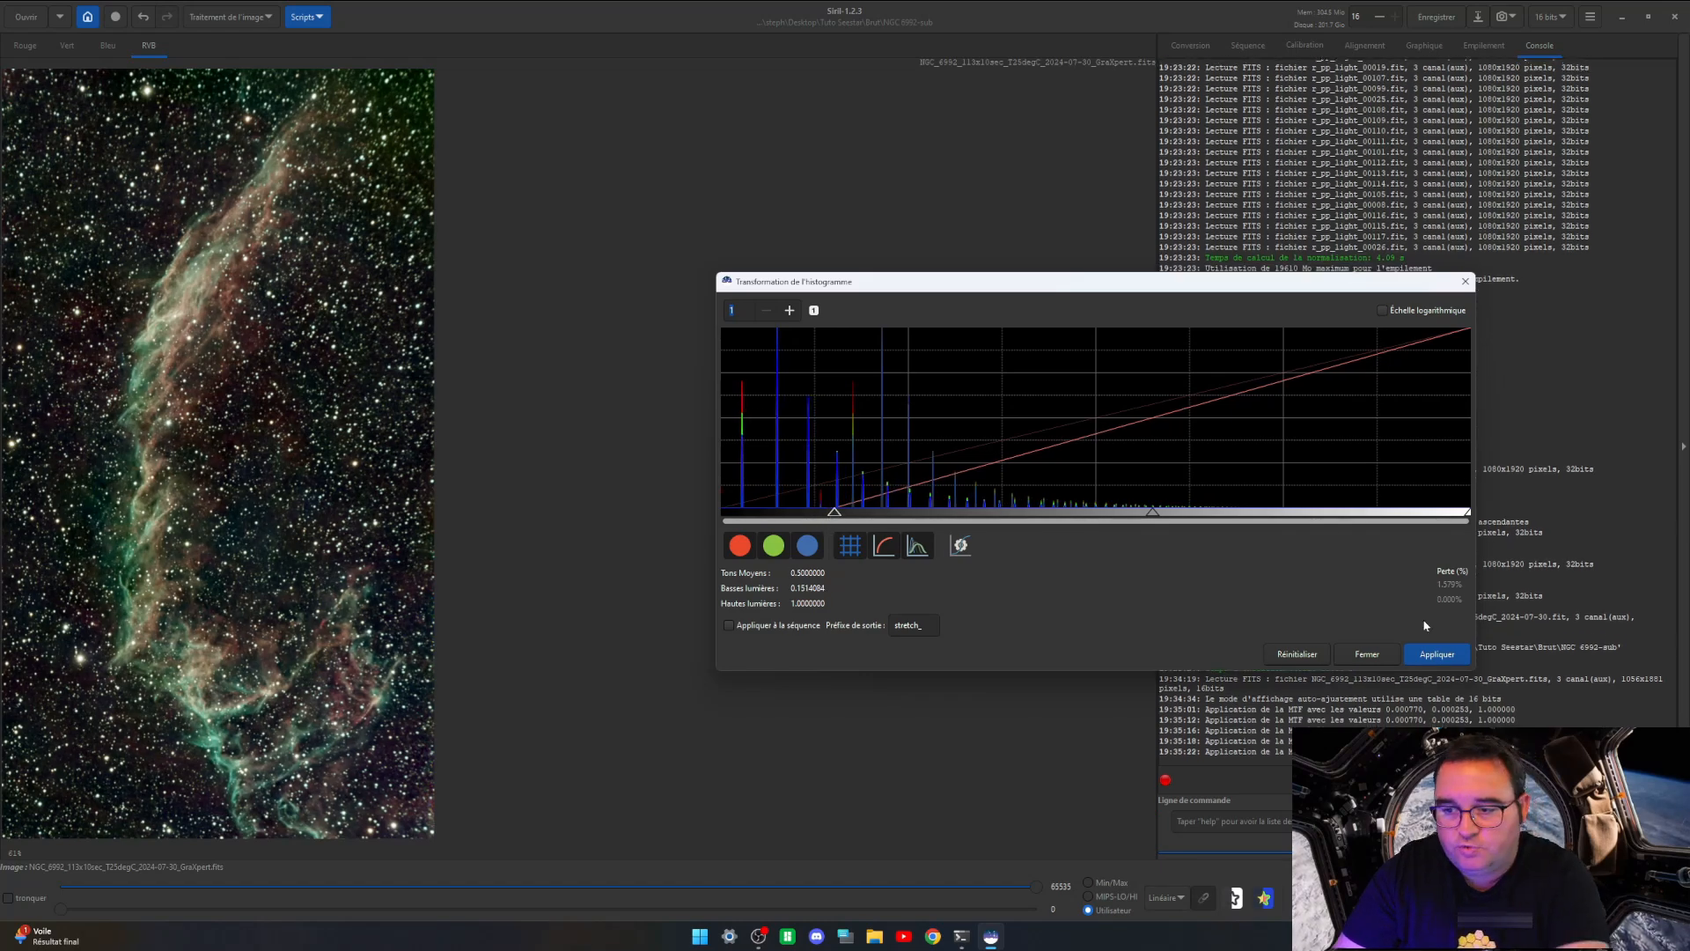
{"action": "left_click", "coordinate": [1296, 654]}
{"action": "left_click", "coordinate": [1367, 654]}
{"action": "key", "text": "ctrl+z"}
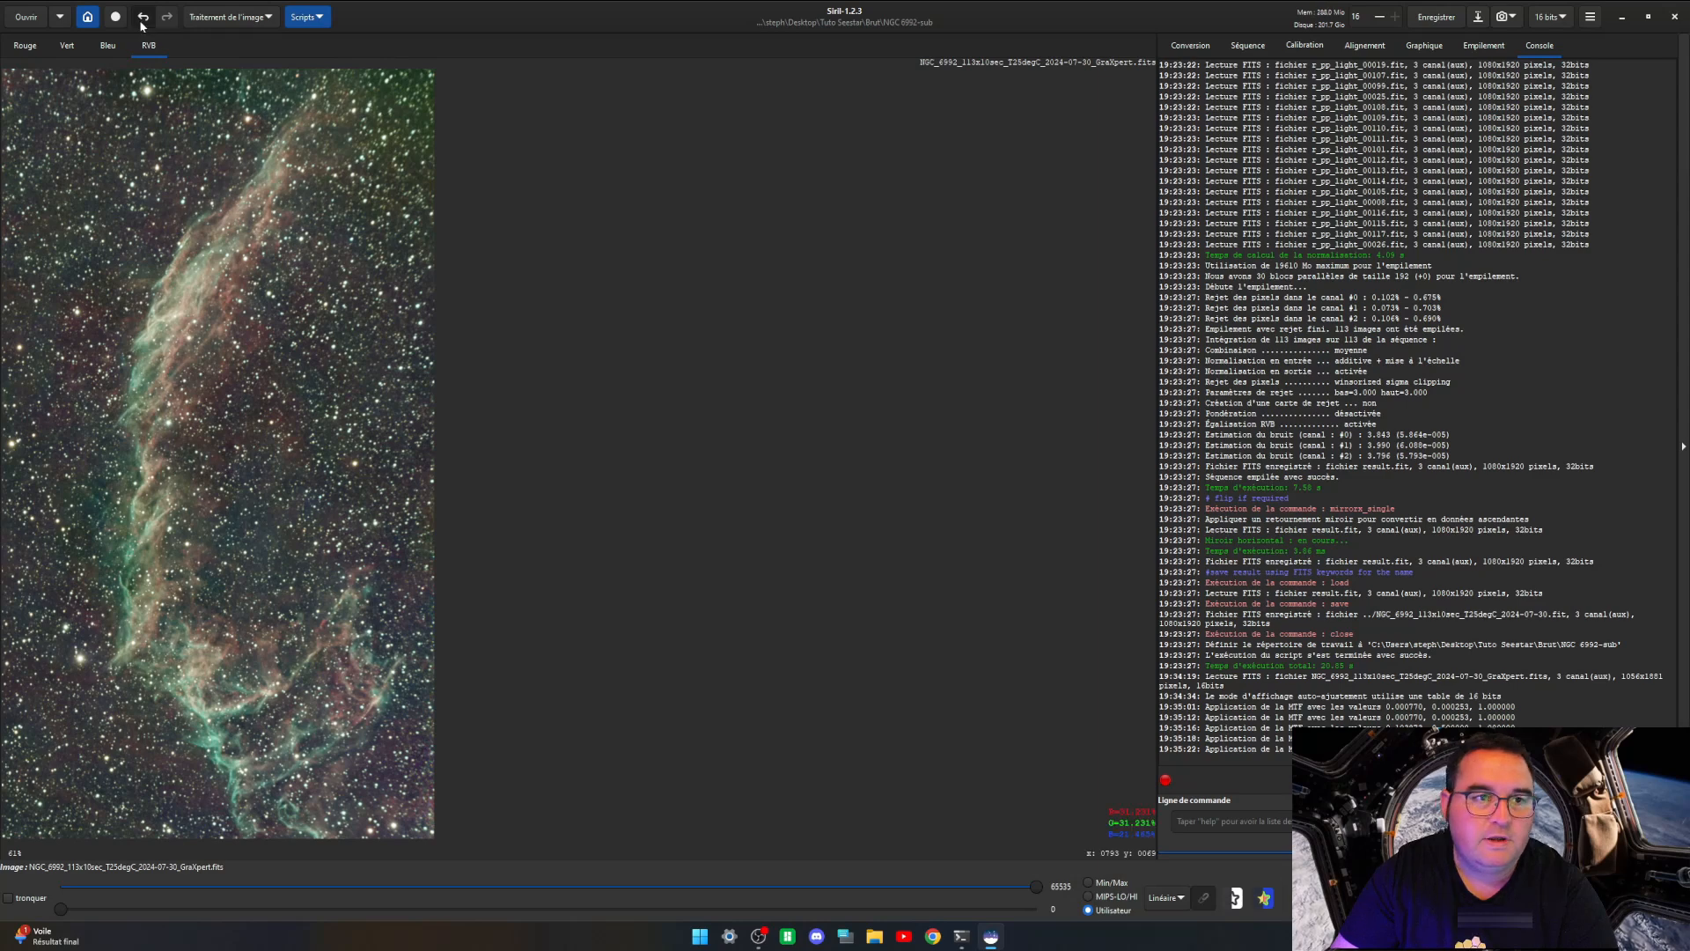
Step: Try a manual histogram stretch with the midtones lowered to about 0.119 in a widened dialog, and close it without applying
{"action": "left_click", "coordinate": [228, 16]}
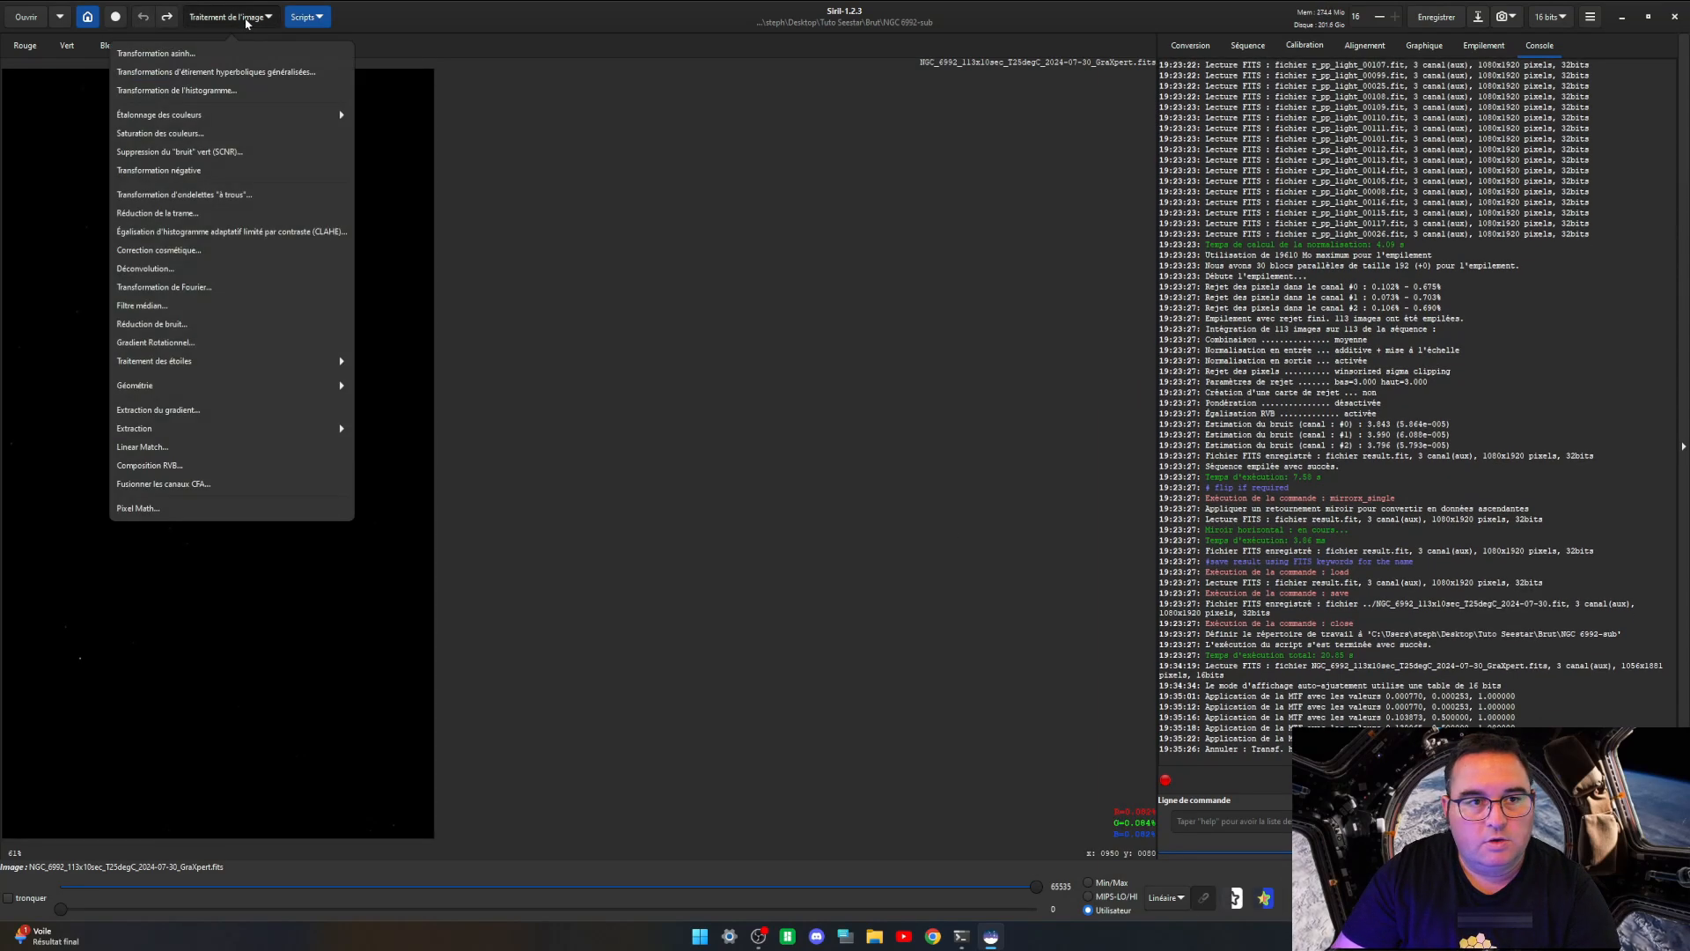
{"action": "left_click", "coordinate": [233, 91]}
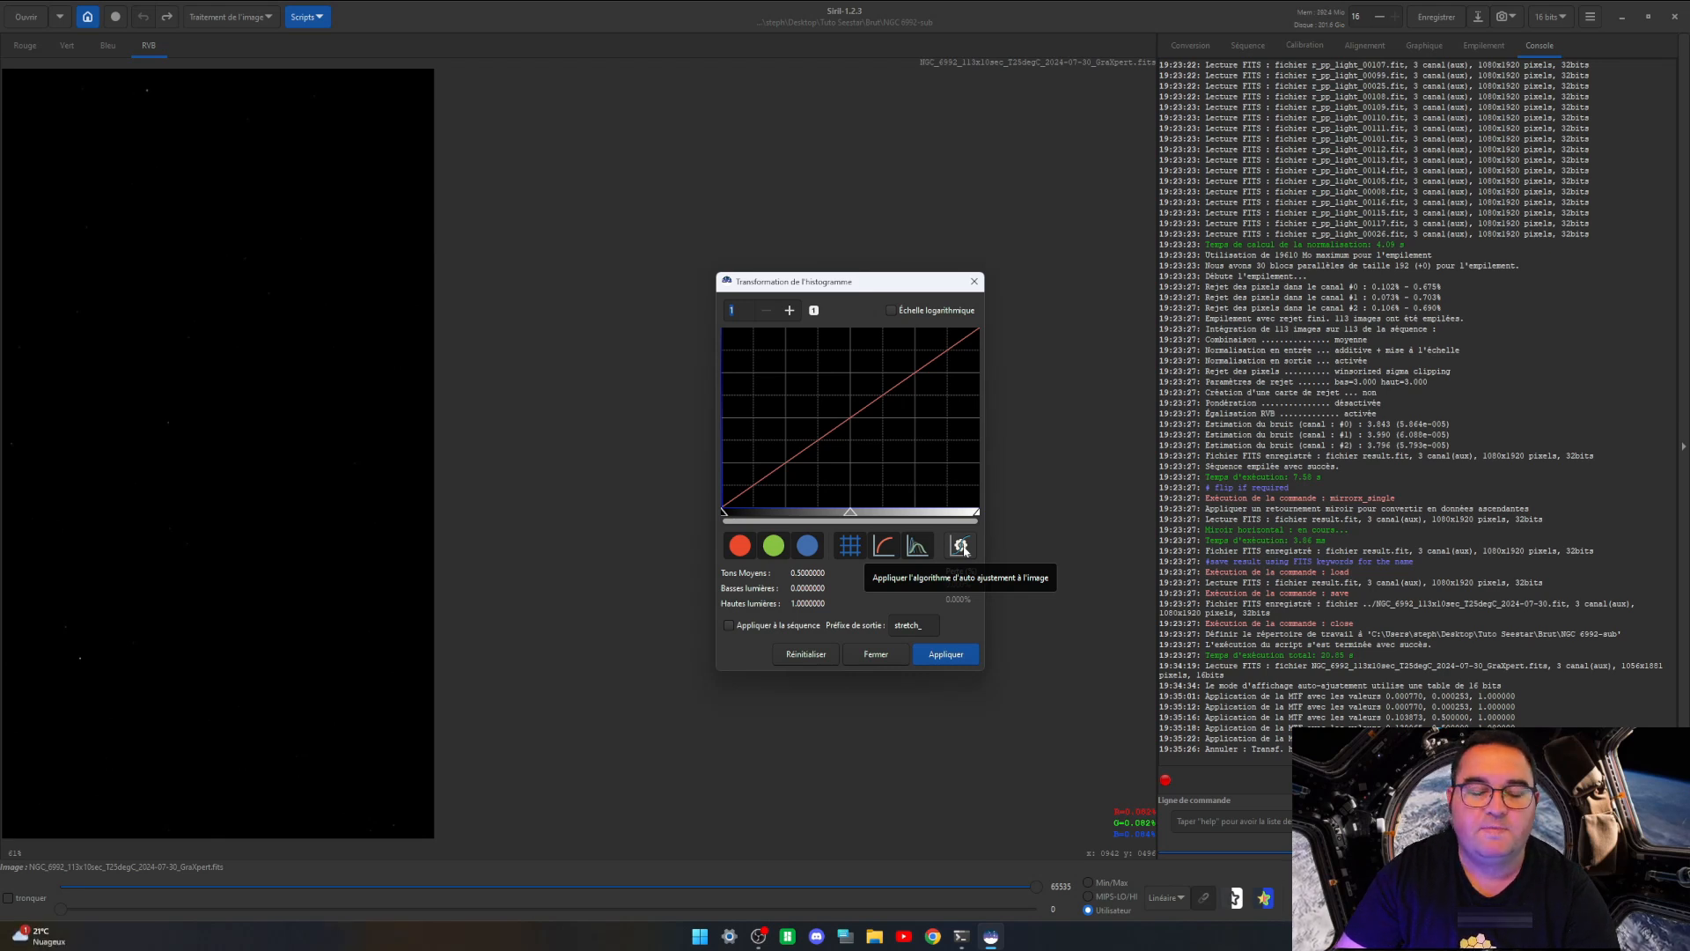
{"action": "left_click_drag", "start_coordinate": [983, 519], "coordinate": [1592, 516]}
{"action": "left_click_drag", "start_coordinate": [1152, 512], "coordinate": [824, 517]}
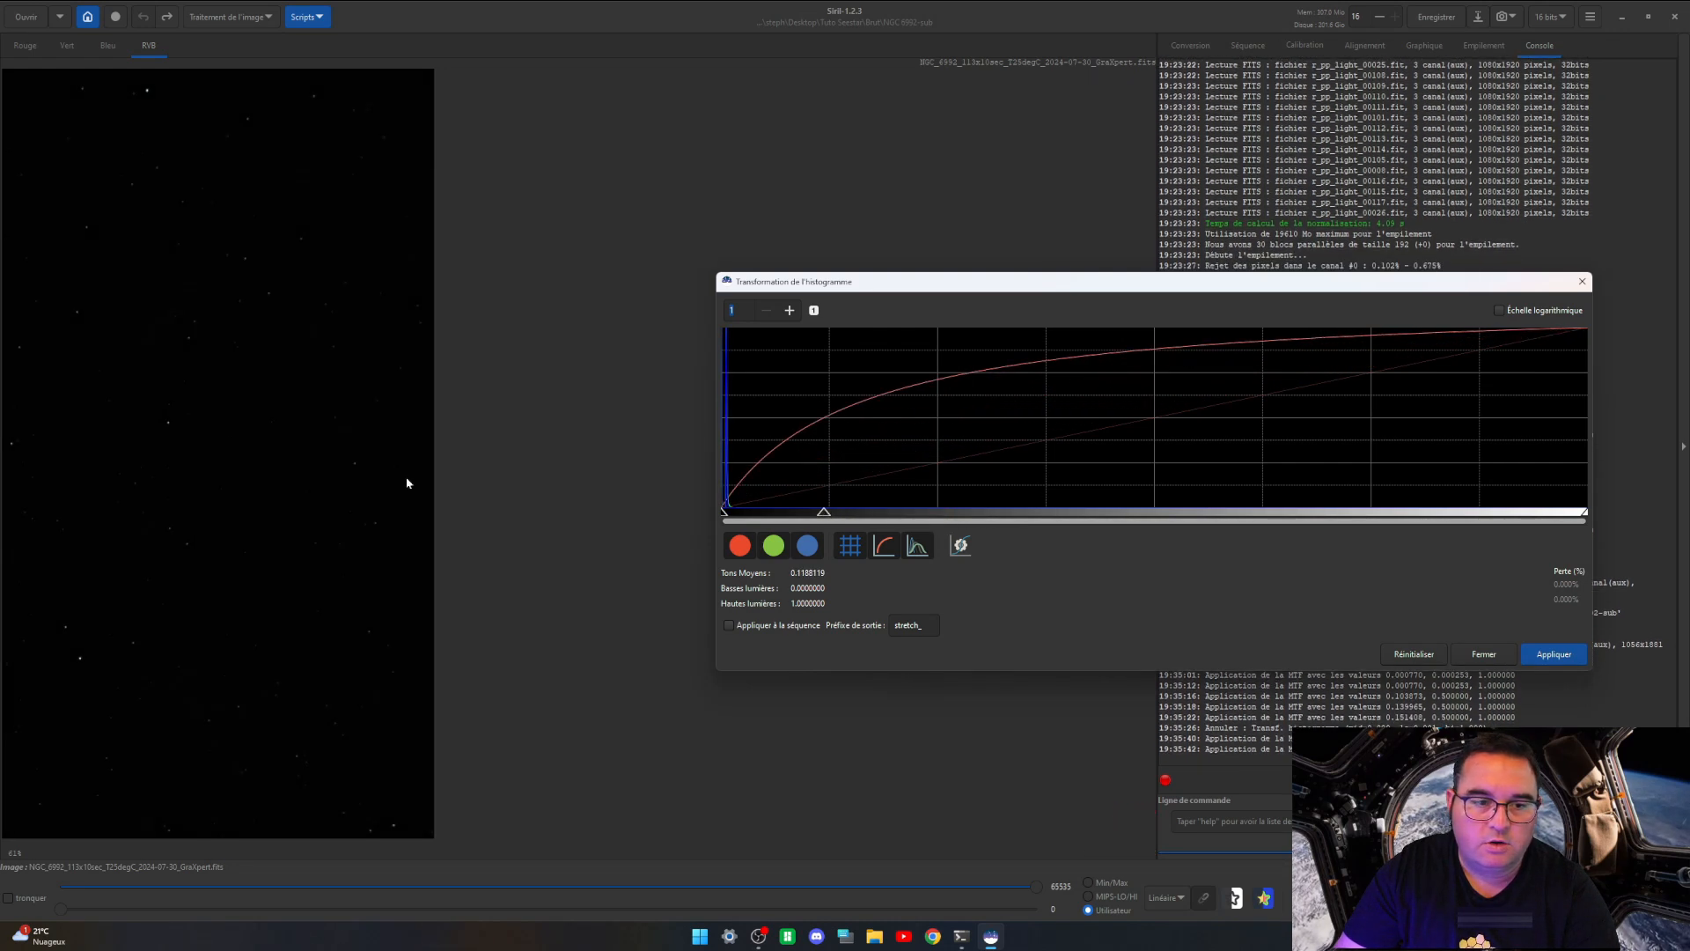
{"action": "left_click", "coordinate": [1484, 654]}
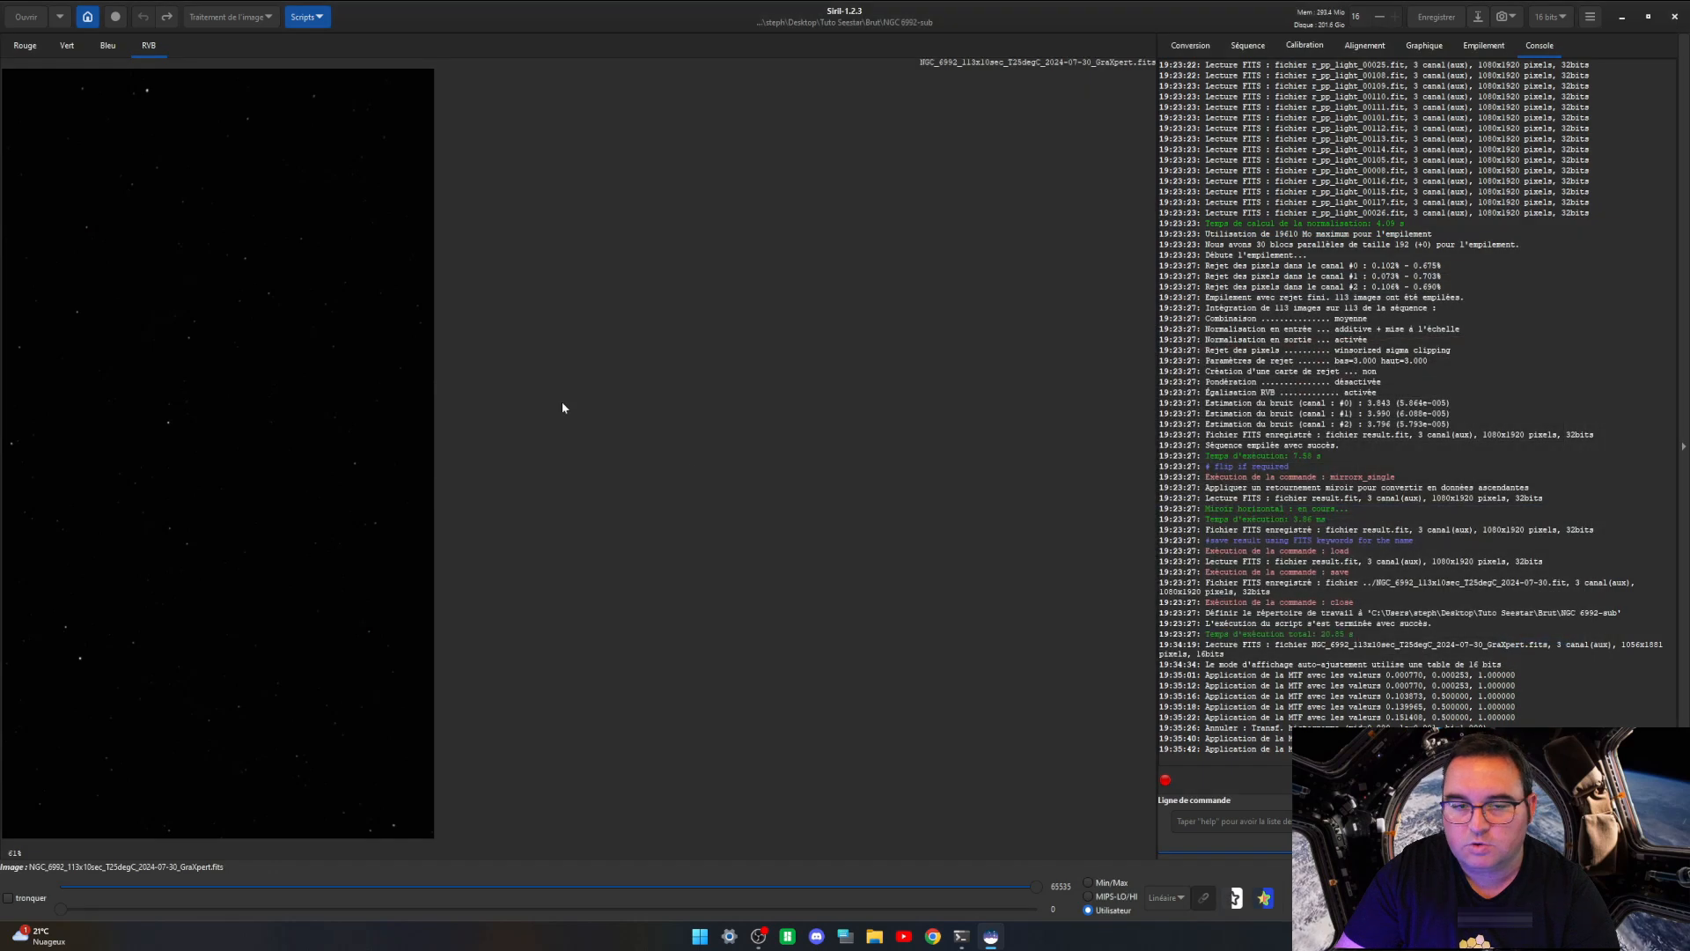
Step: Preview the histogram transformation's auto-adjustment algorithm on the linear image, and close the dialog without applying
{"action": "left_click", "coordinate": [229, 17]}
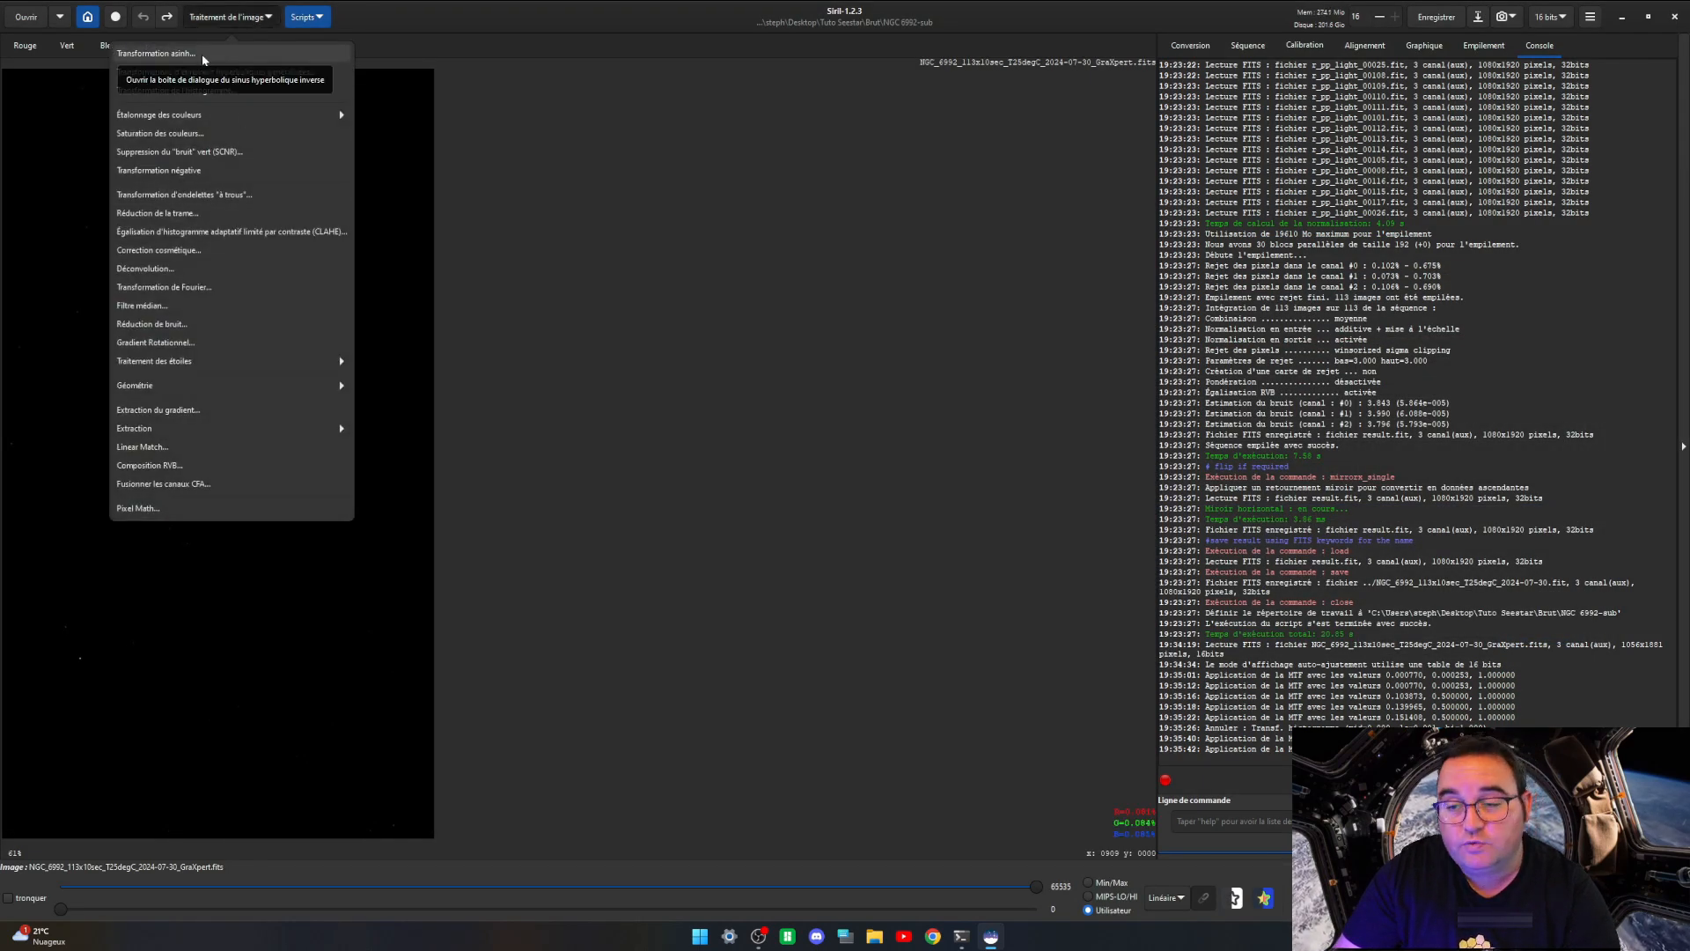
{"action": "left_click", "coordinate": [208, 90]}
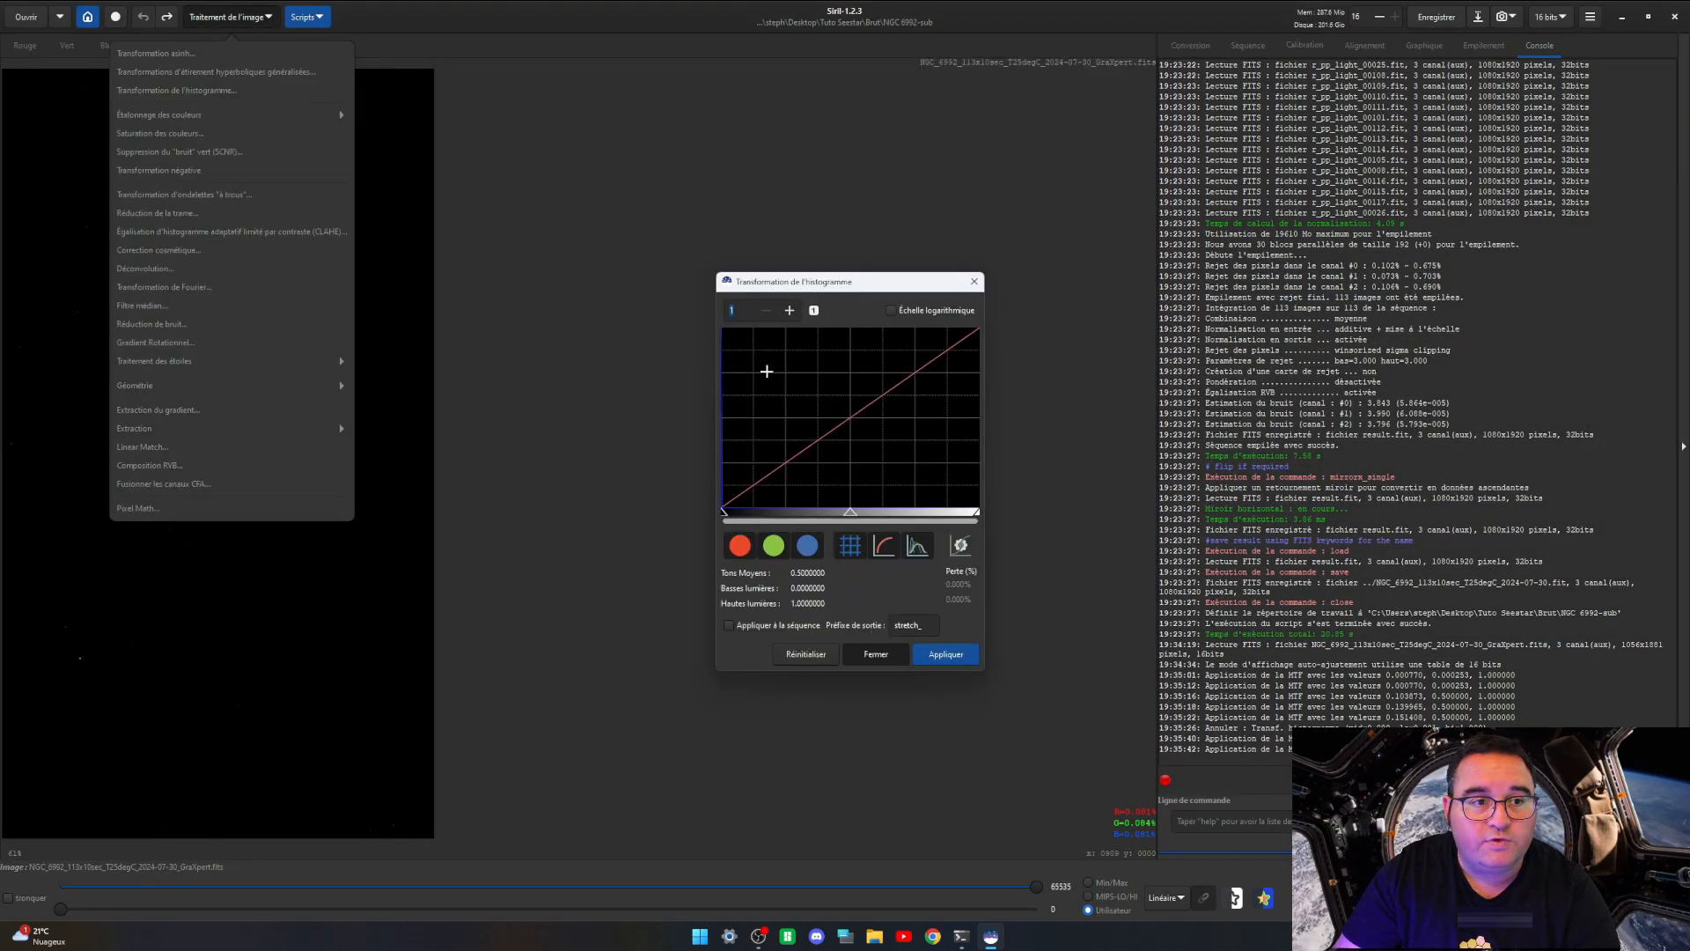
{"action": "left_click", "coordinate": [961, 546]}
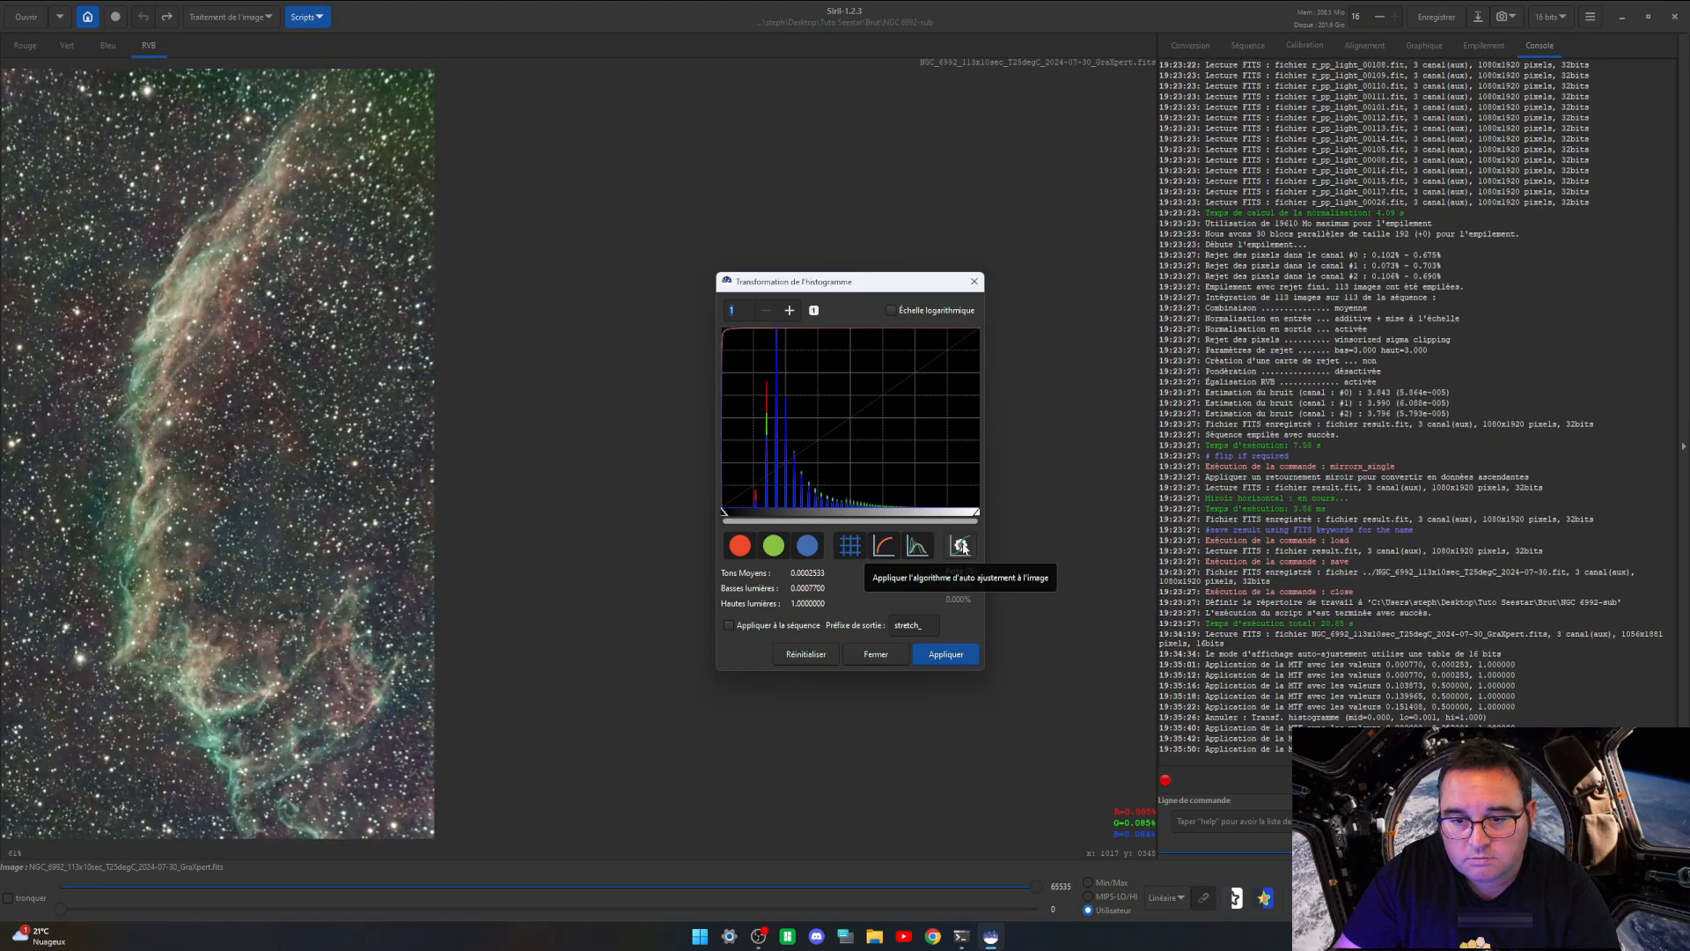
{"action": "left_click", "coordinate": [880, 658]}
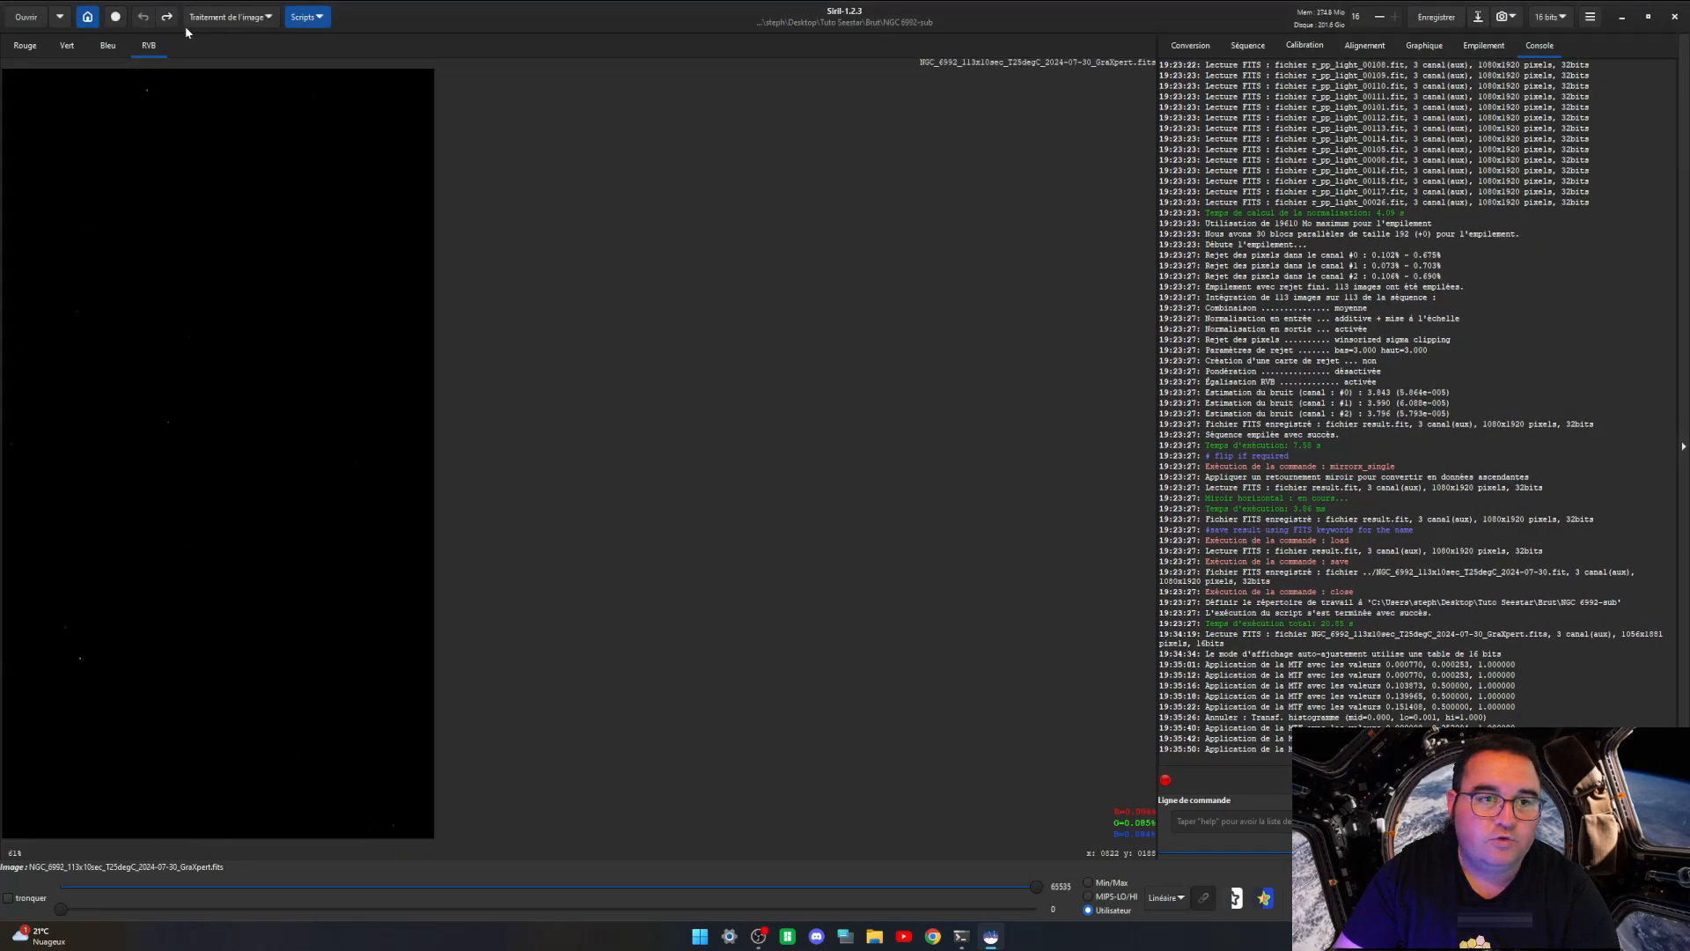
Step: Start an asinh transformation and try stretch factors of about 650 and 508 on the preview
{"action": "left_click", "coordinate": [231, 17]}
{"action": "left_click", "coordinate": [207, 53]}
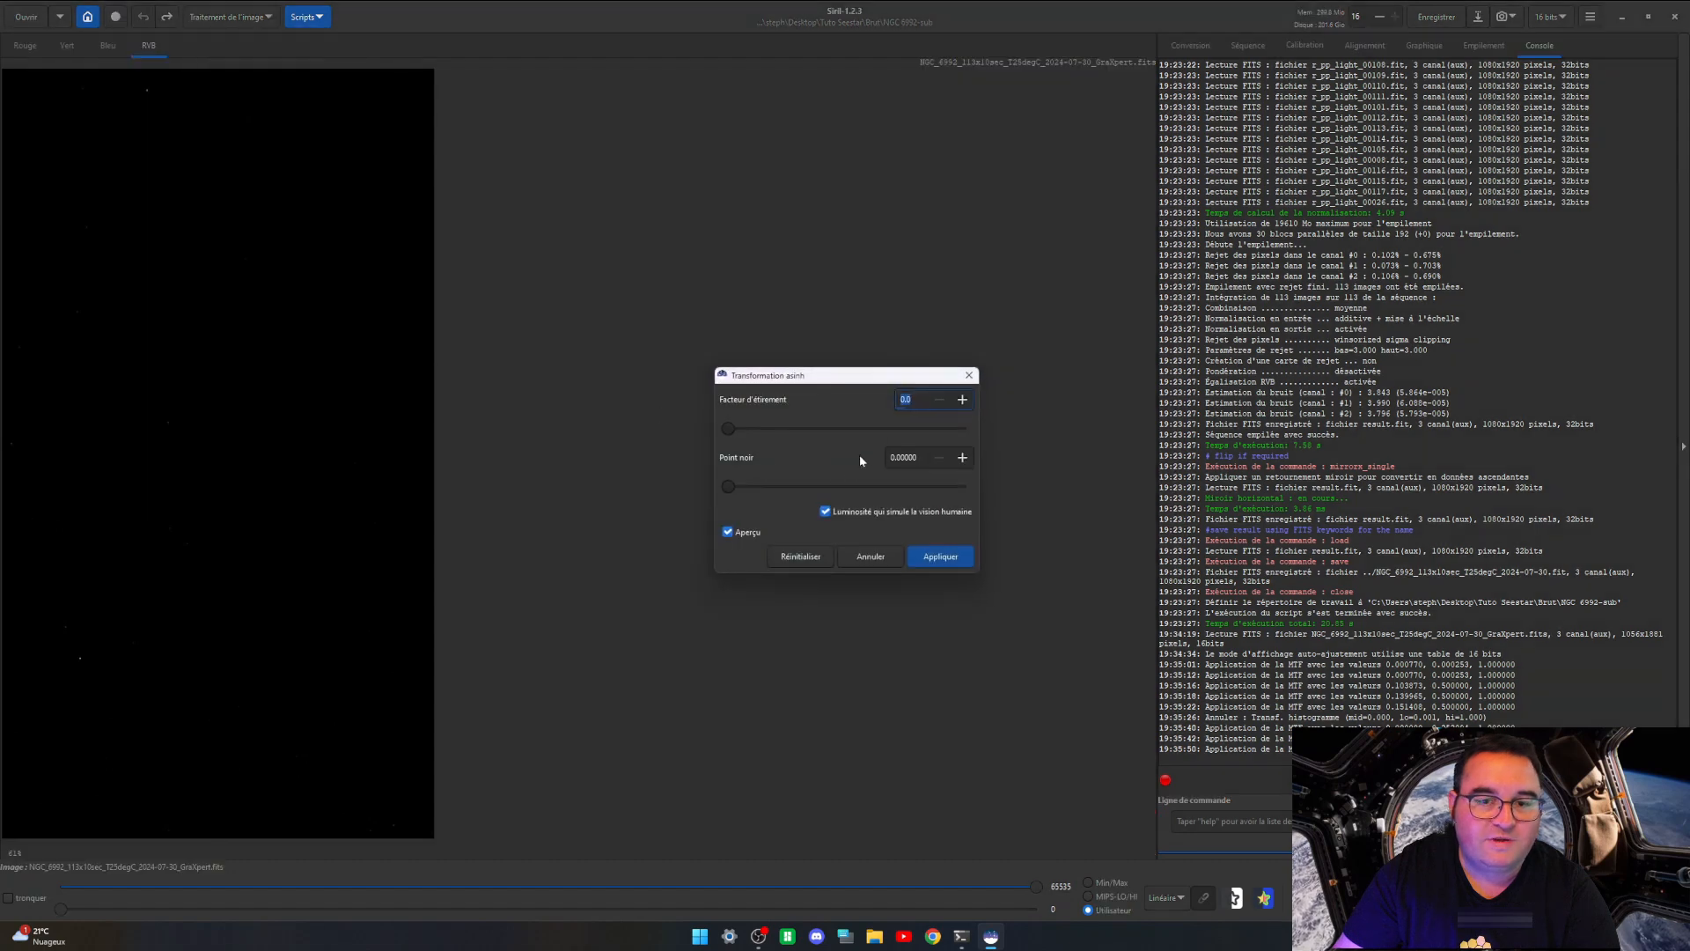
{"action": "left_click_drag", "start_coordinate": [844, 430], "coordinate": [879, 431]}
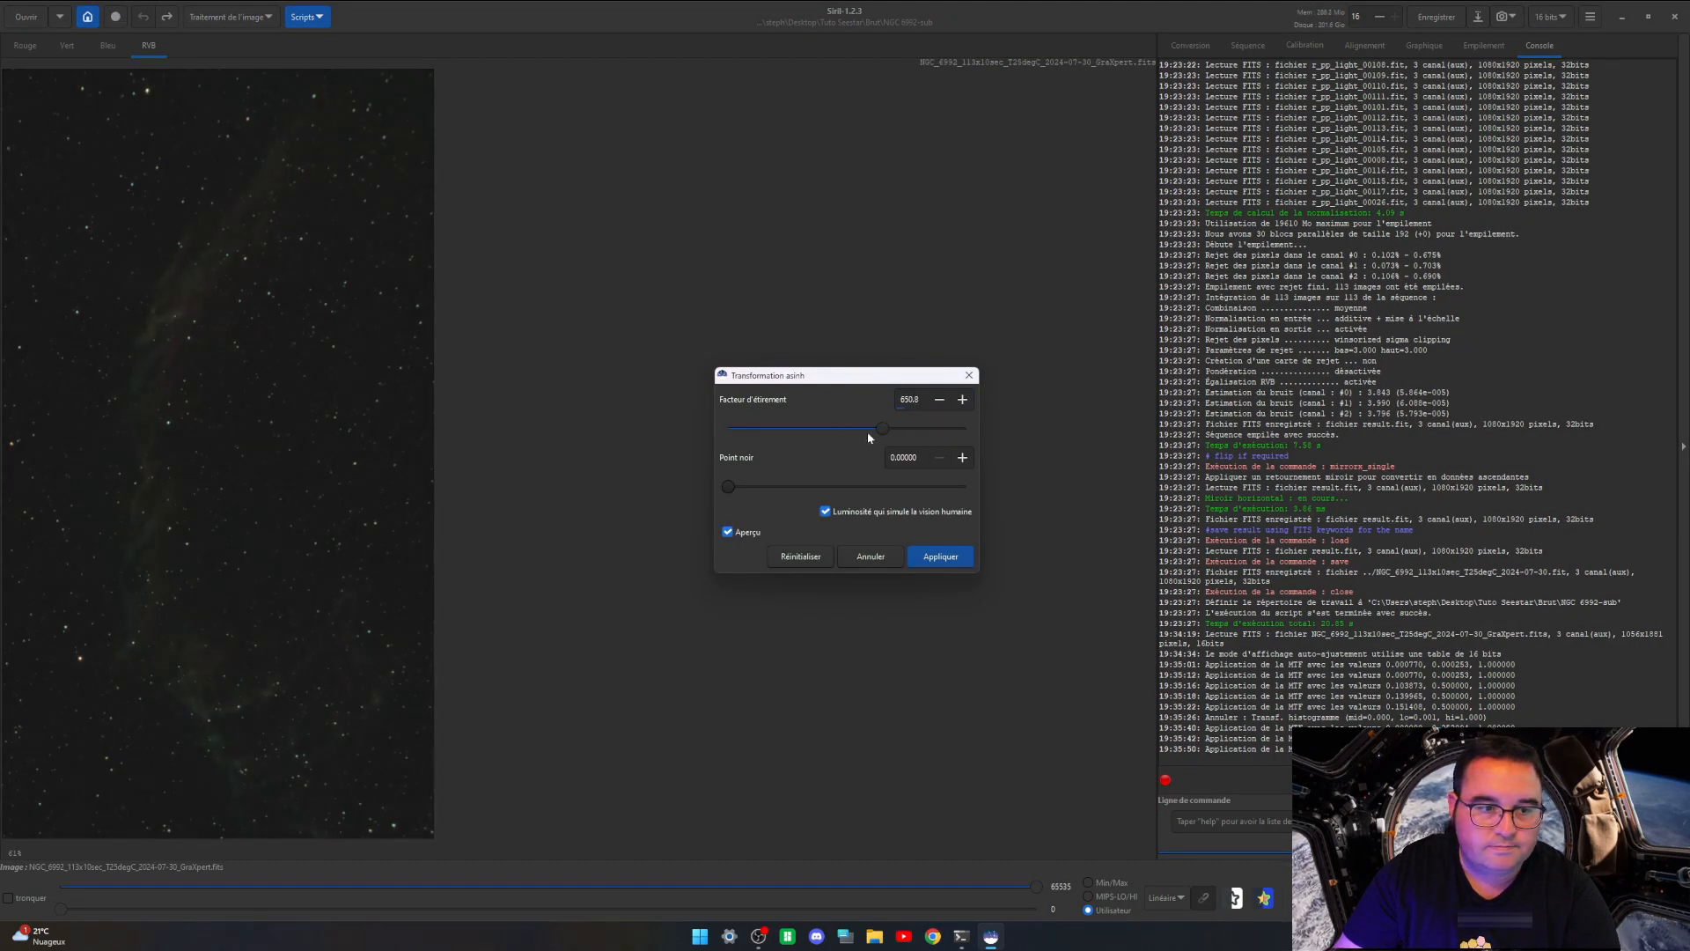
{"action": "left_click_drag", "start_coordinate": [868, 438], "coordinate": [851, 434]}
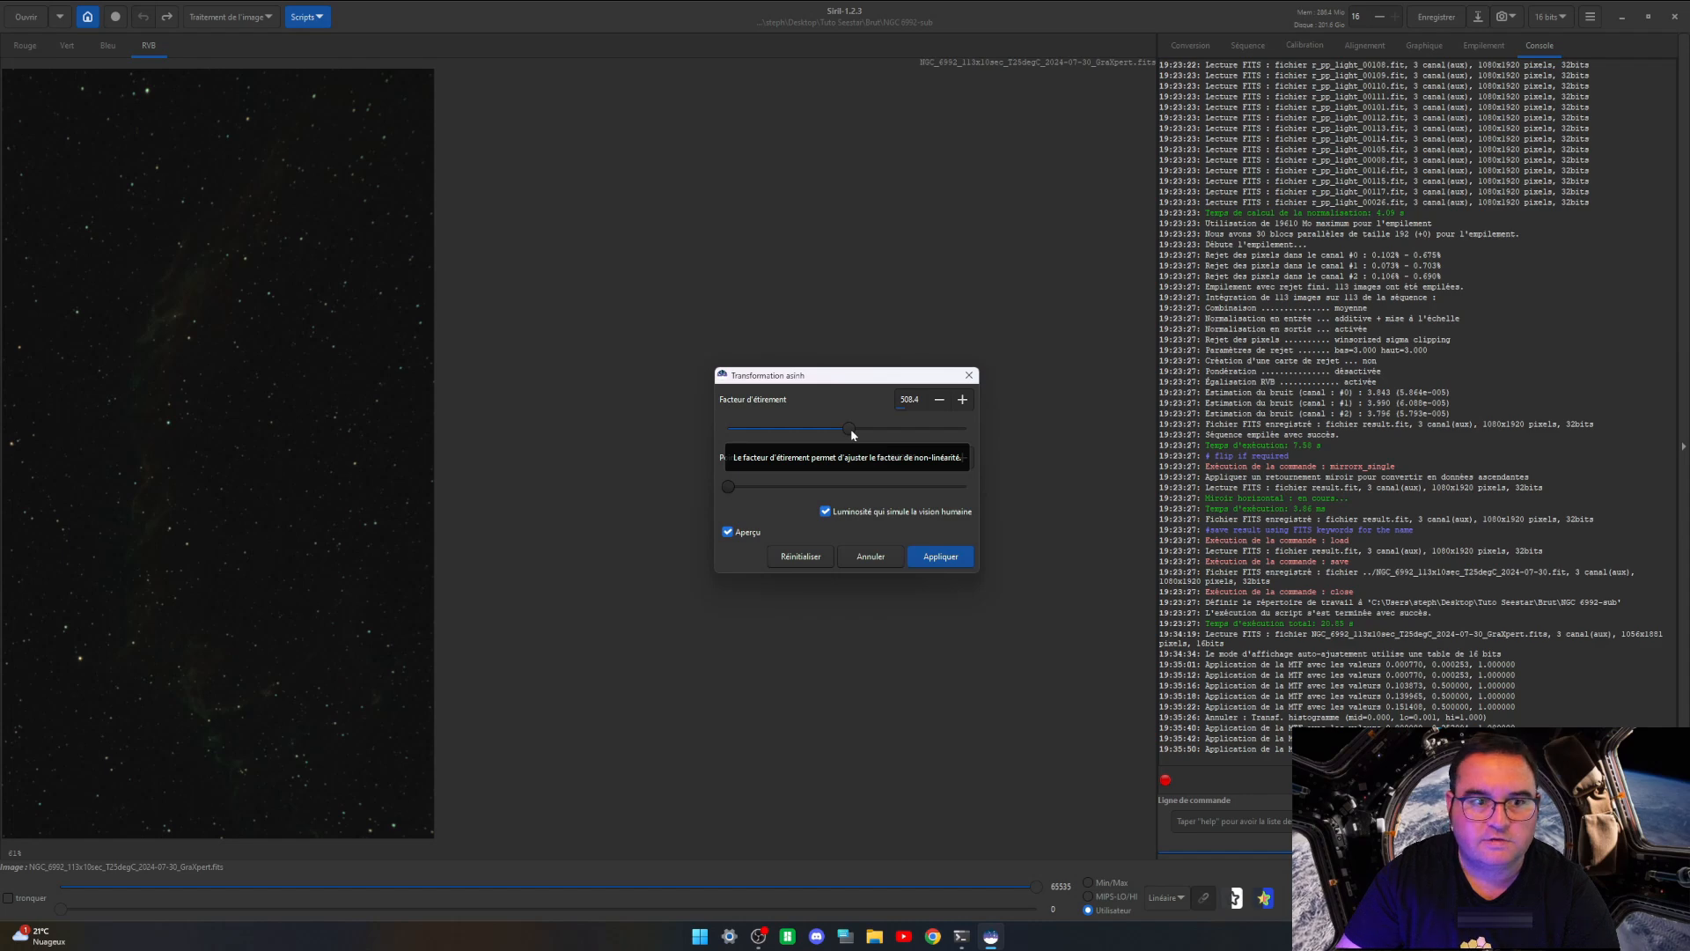
Step: Switch to Chrome, open the bookmarked video "CE SCRIPT POUR SIRIL EST GÉNIAL !", pause it, and return to Siril
{"action": "left_click", "coordinate": [932, 936]}
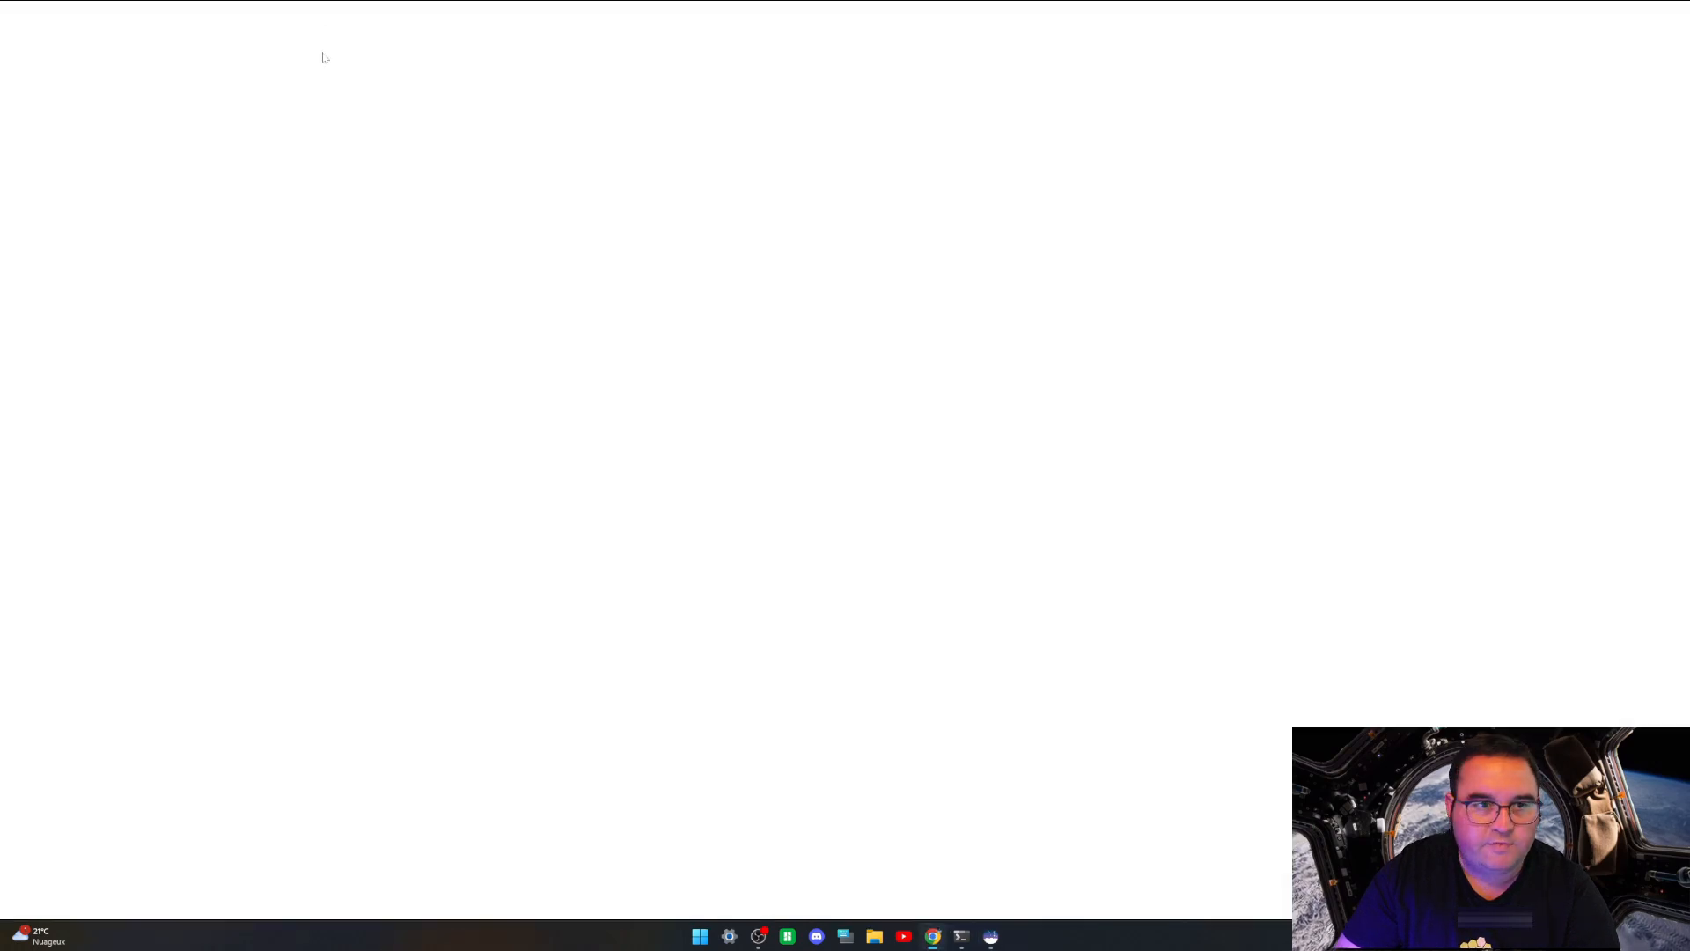
{"action": "left_click", "coordinate": [453, 67]}
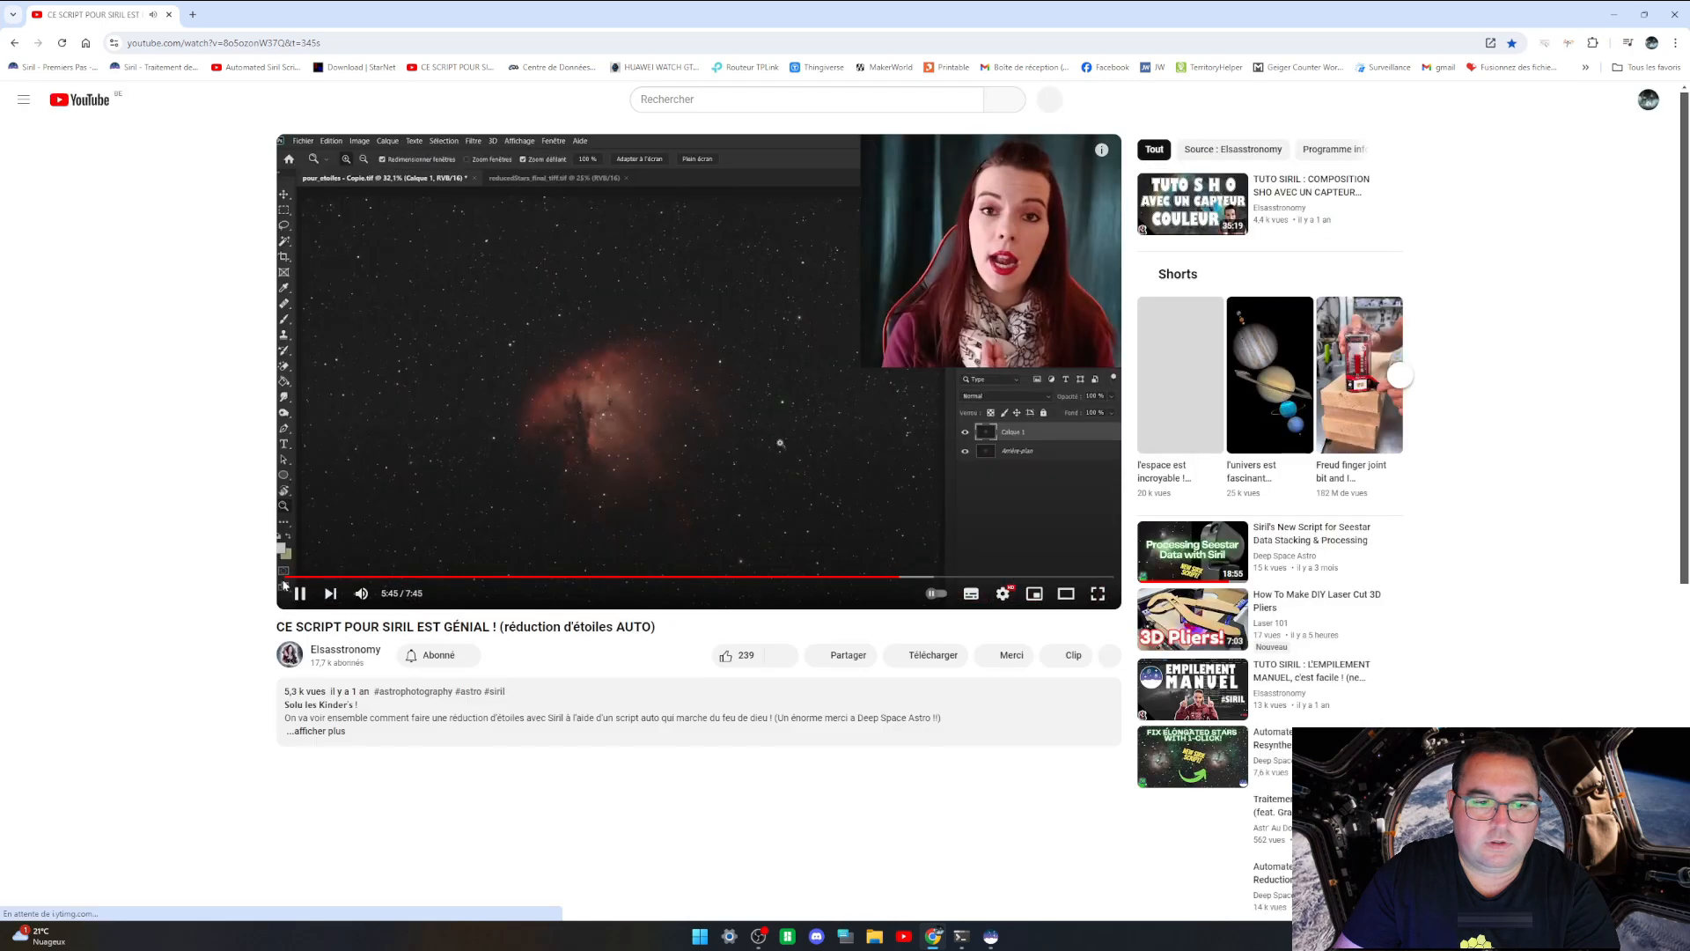
{"action": "left_click", "coordinate": [303, 605]}
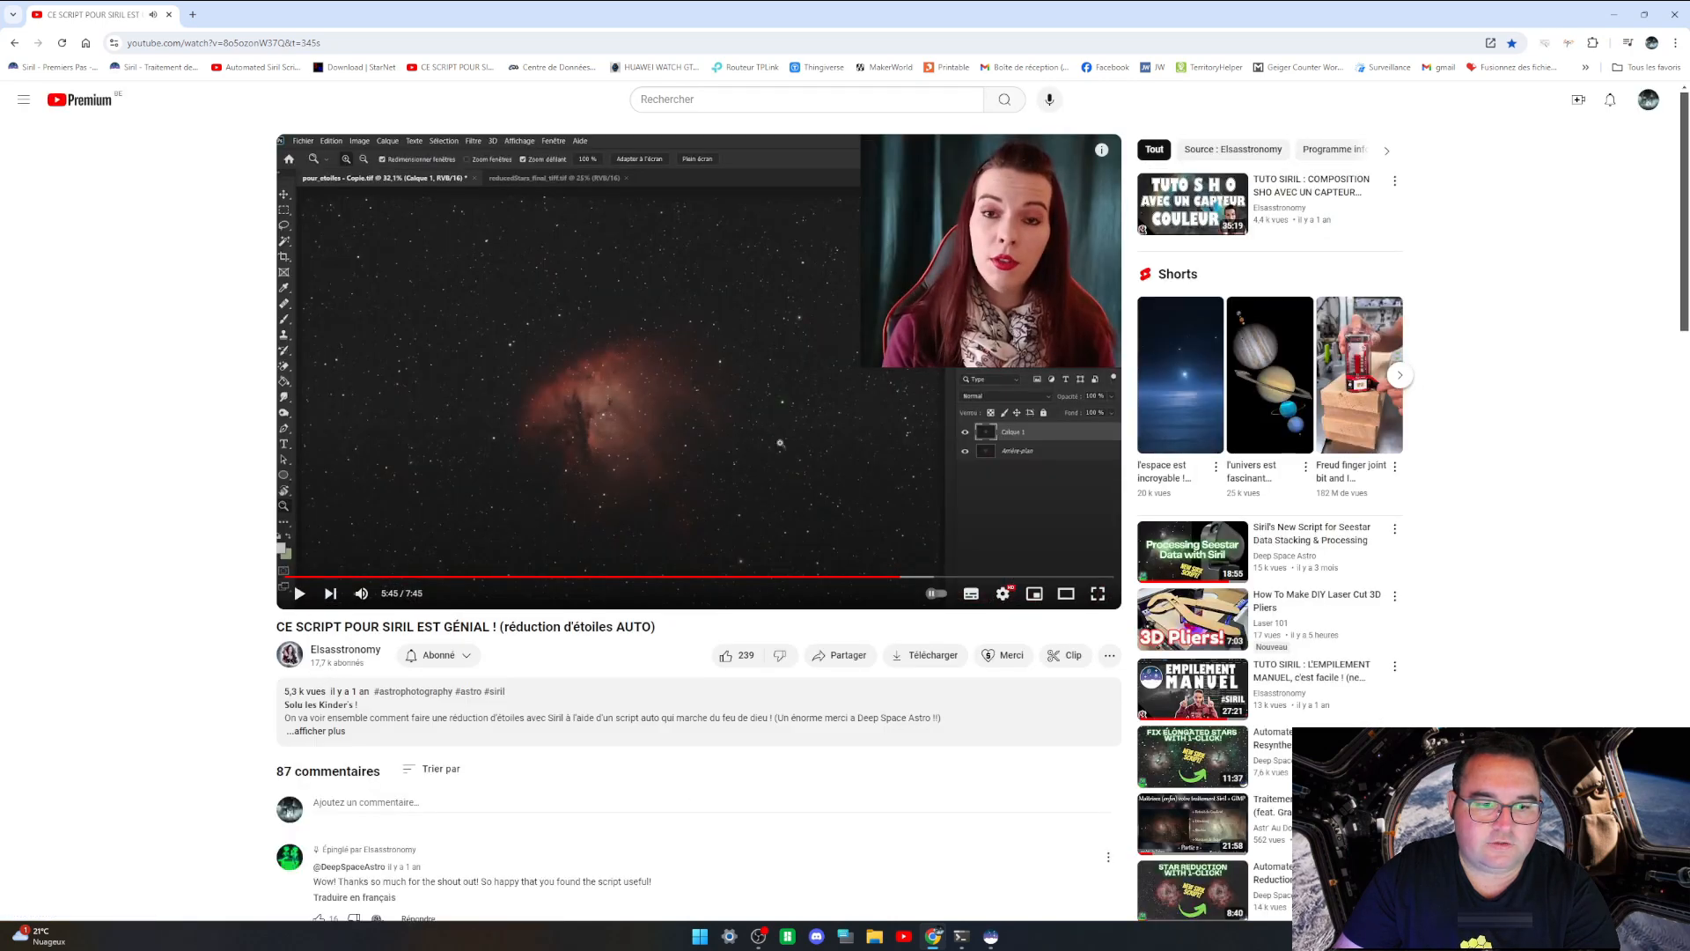
{"action": "left_click", "coordinate": [1614, 15]}
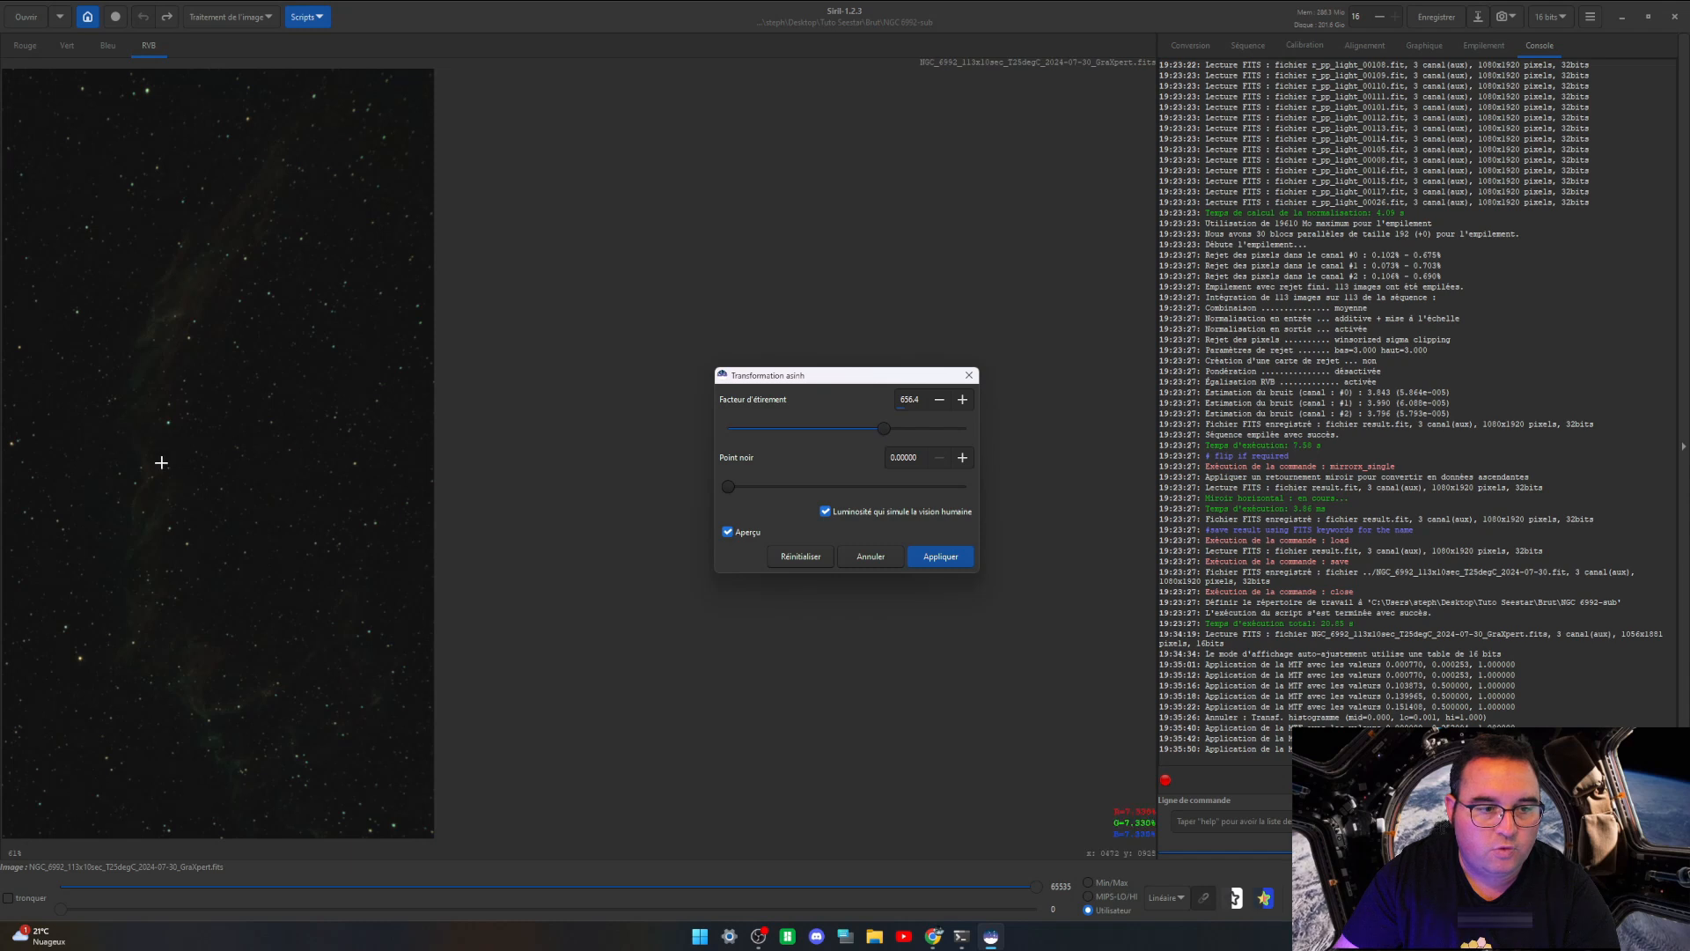
Step: Apply the asinh transformation with a stretch factor of about 587
{"action": "mouse_move", "coordinate": [886, 435]}
{"action": "left_mouse_down"}
{"action": "mouse_move", "coordinate": [841, 431]}
{"action": "mouse_move", "coordinate": [865, 428]}
{"action": "left_mouse_up"}
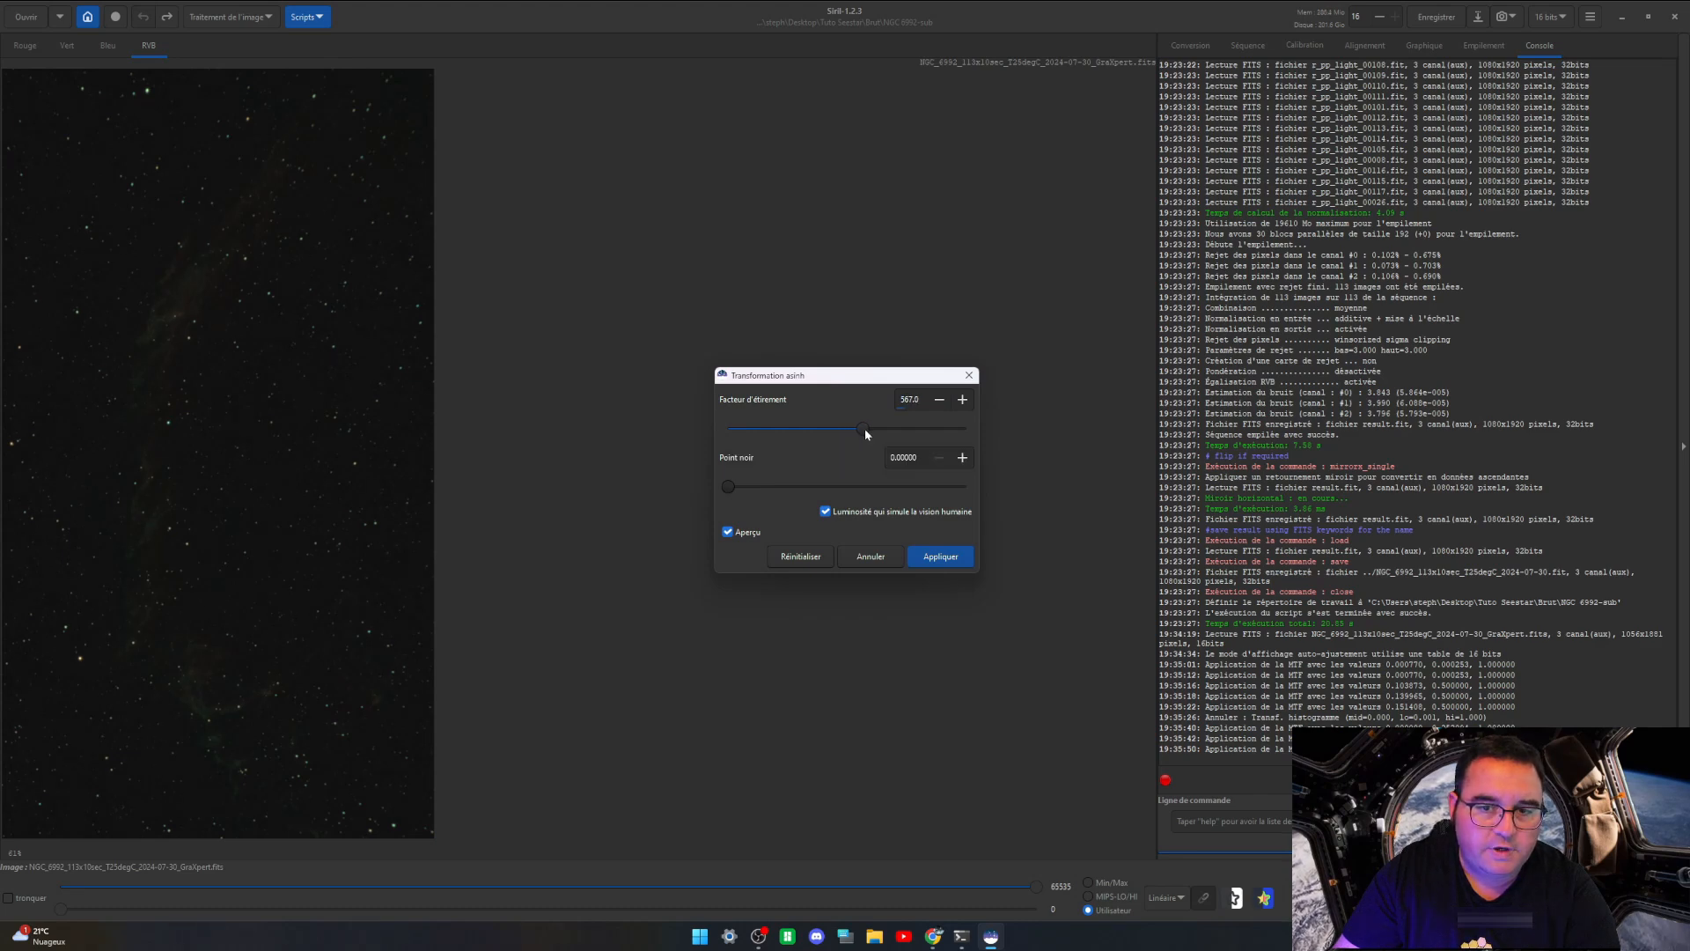
{"action": "left_click", "coordinate": [937, 557]}
Step: Try a histogram stretch with midtones about 0.194 and shadows about 0.042, close it unapplied, and undo the asinh transformation
{"action": "left_click", "coordinate": [229, 17]}
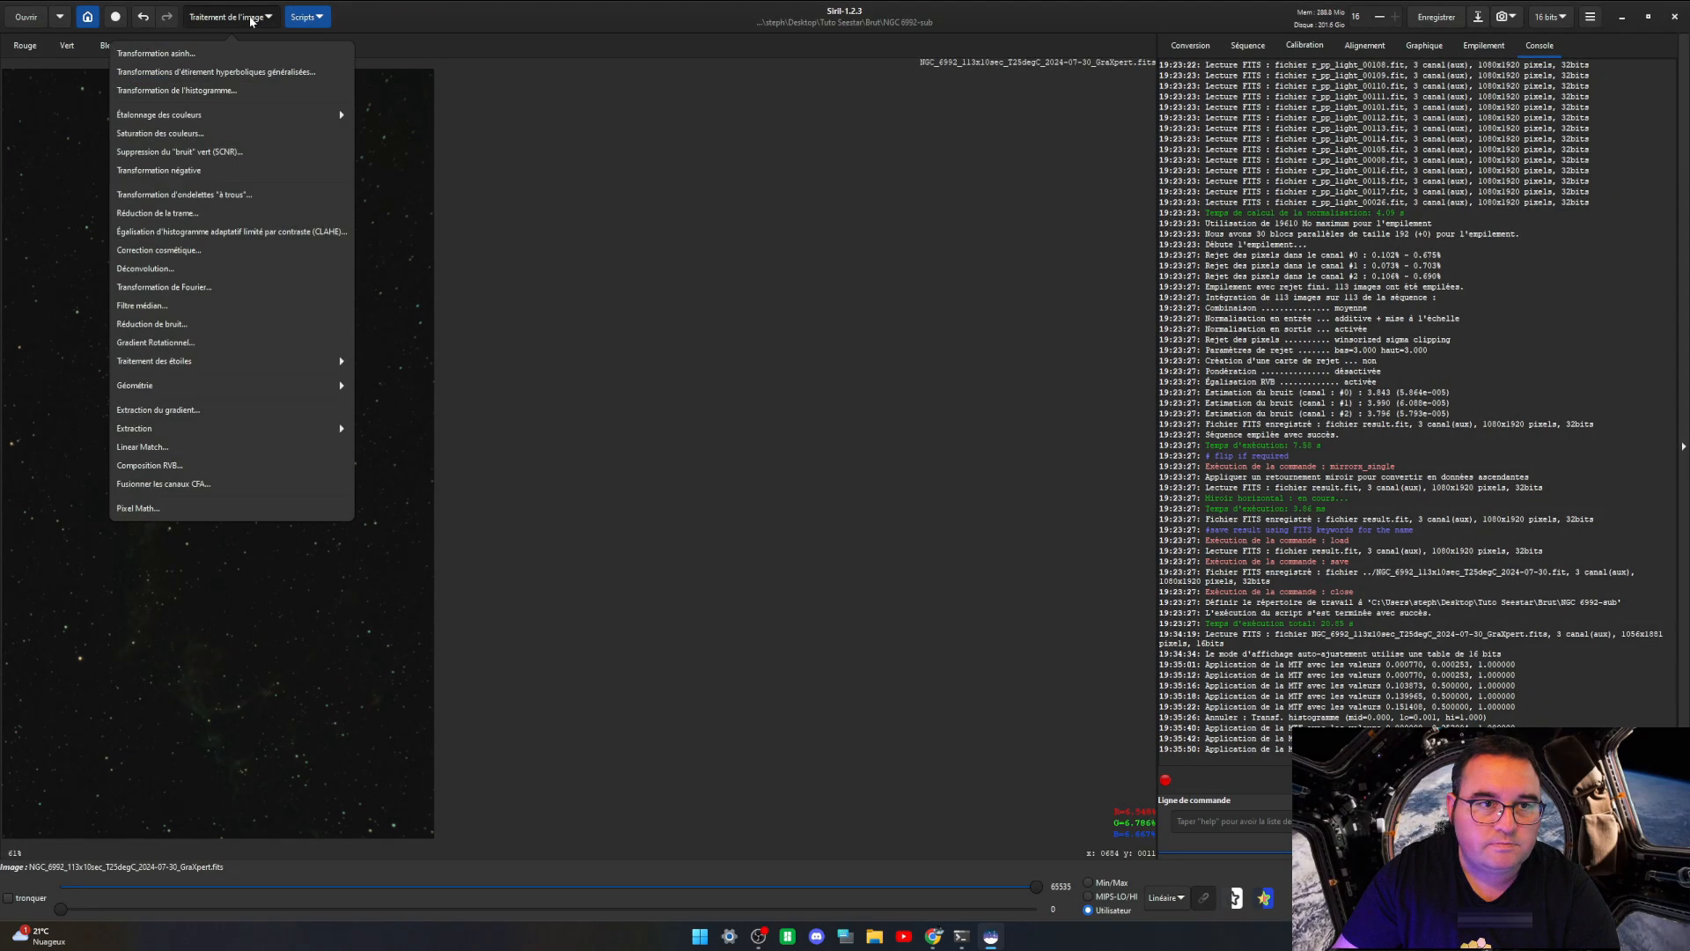
{"action": "left_click", "coordinate": [241, 93]}
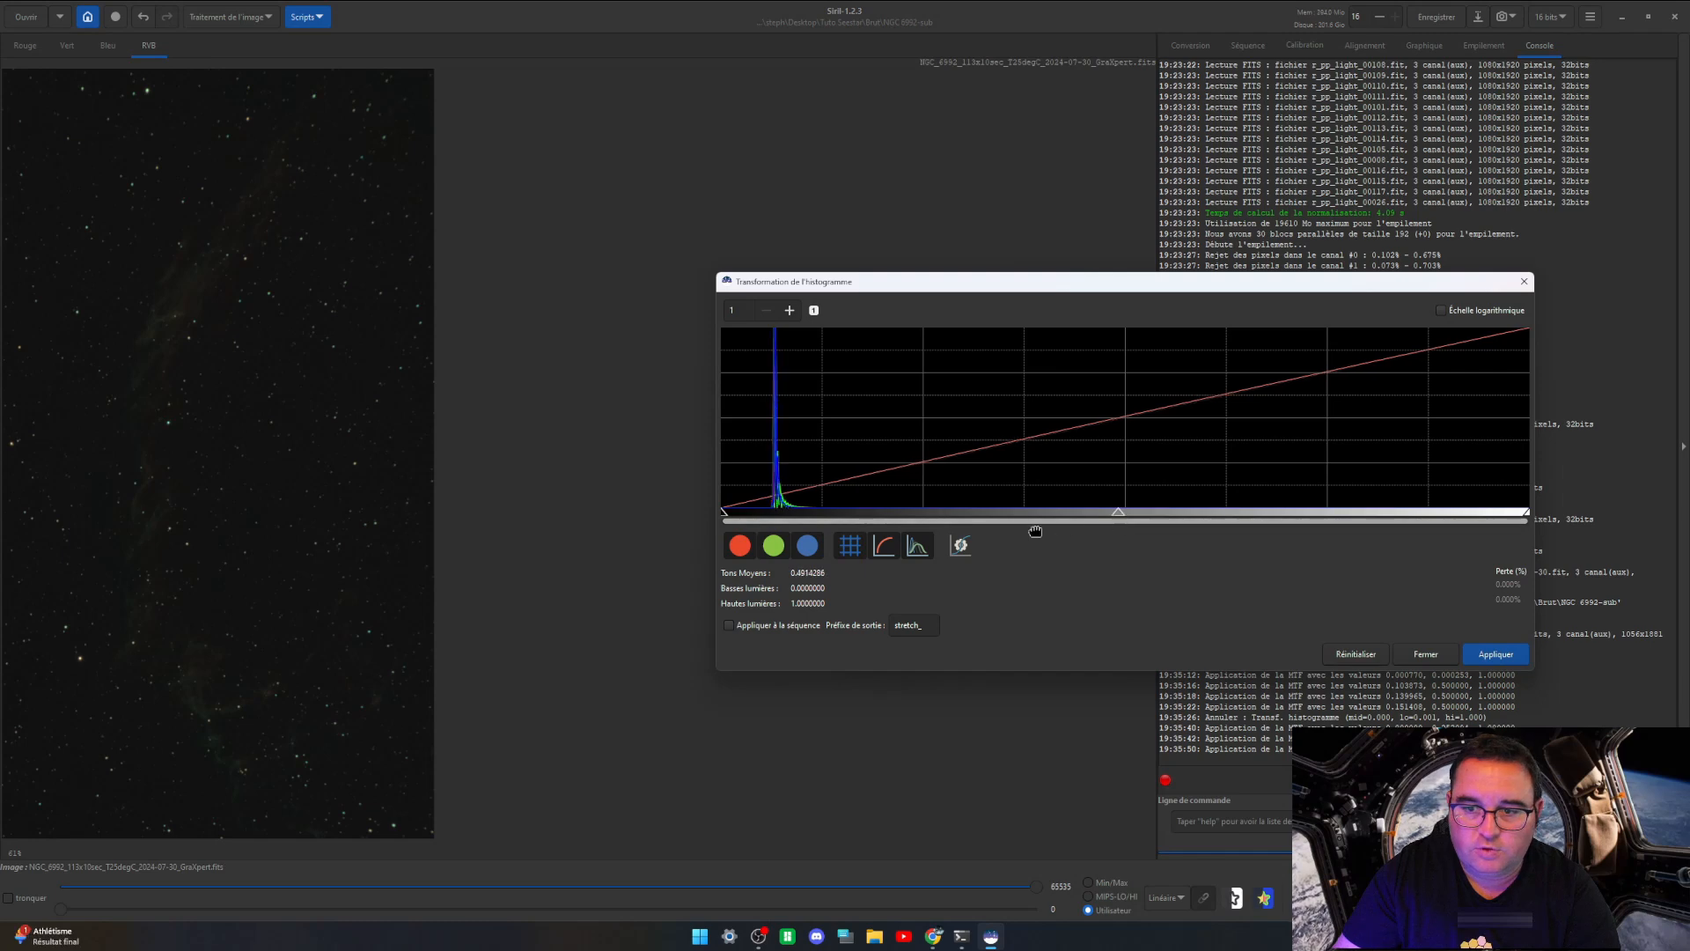
{"action": "left_click_drag", "start_coordinate": [1035, 530], "coordinate": [972, 531]}
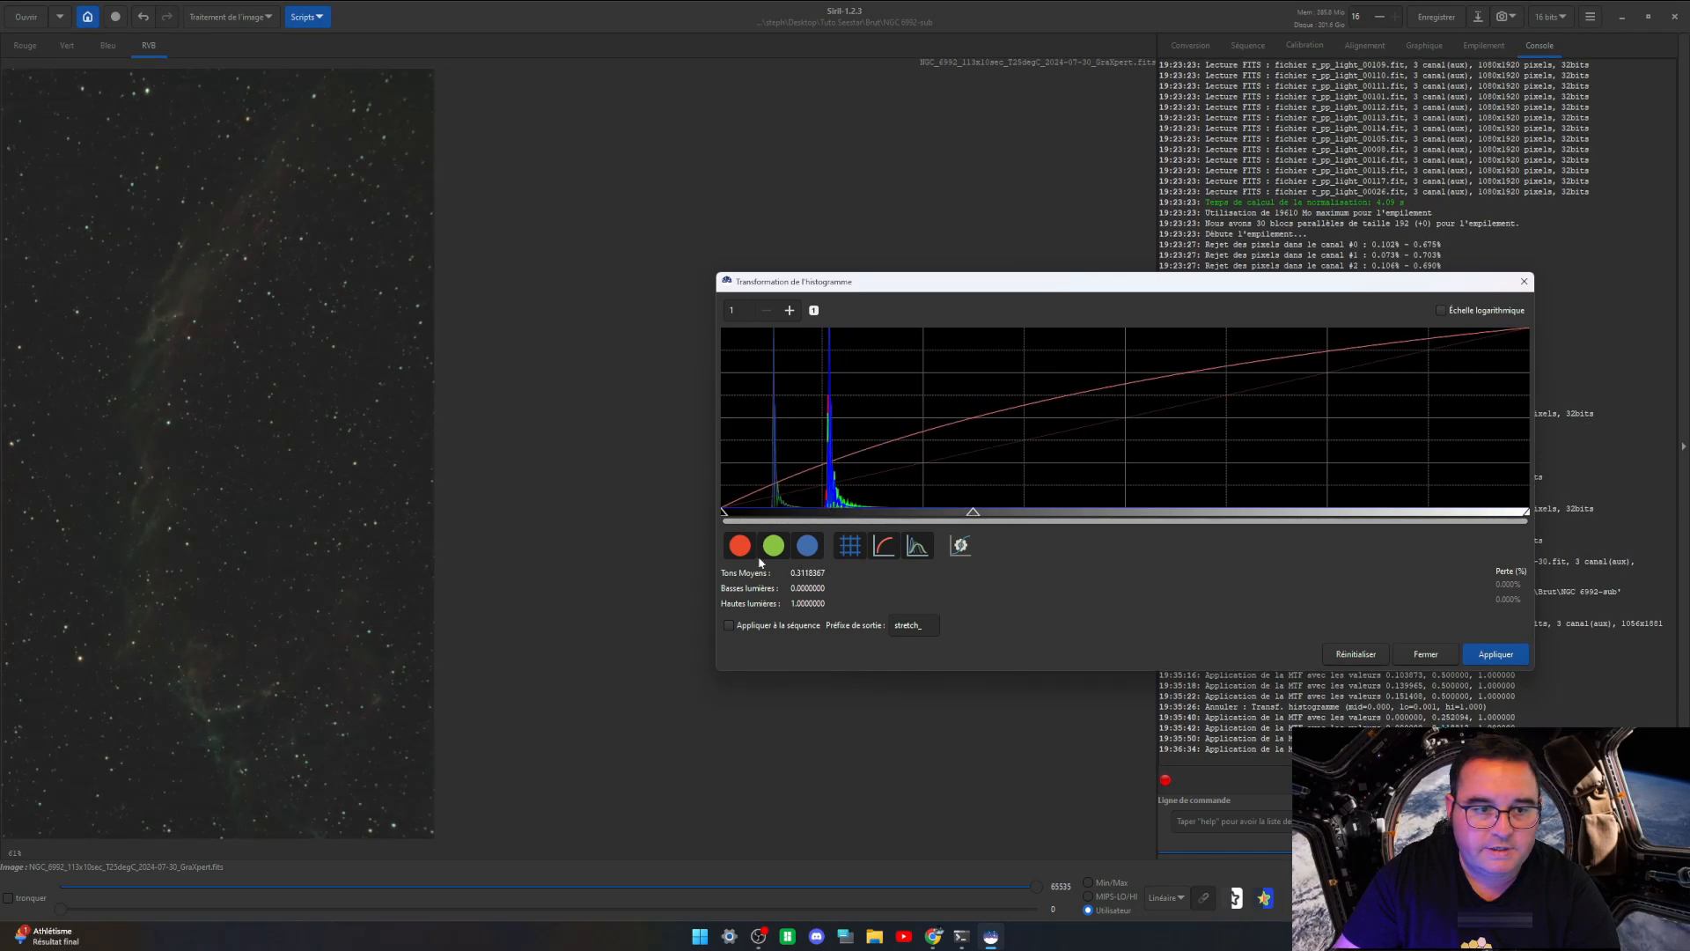
{"action": "left_click_drag", "start_coordinate": [724, 512], "coordinate": [754, 512]}
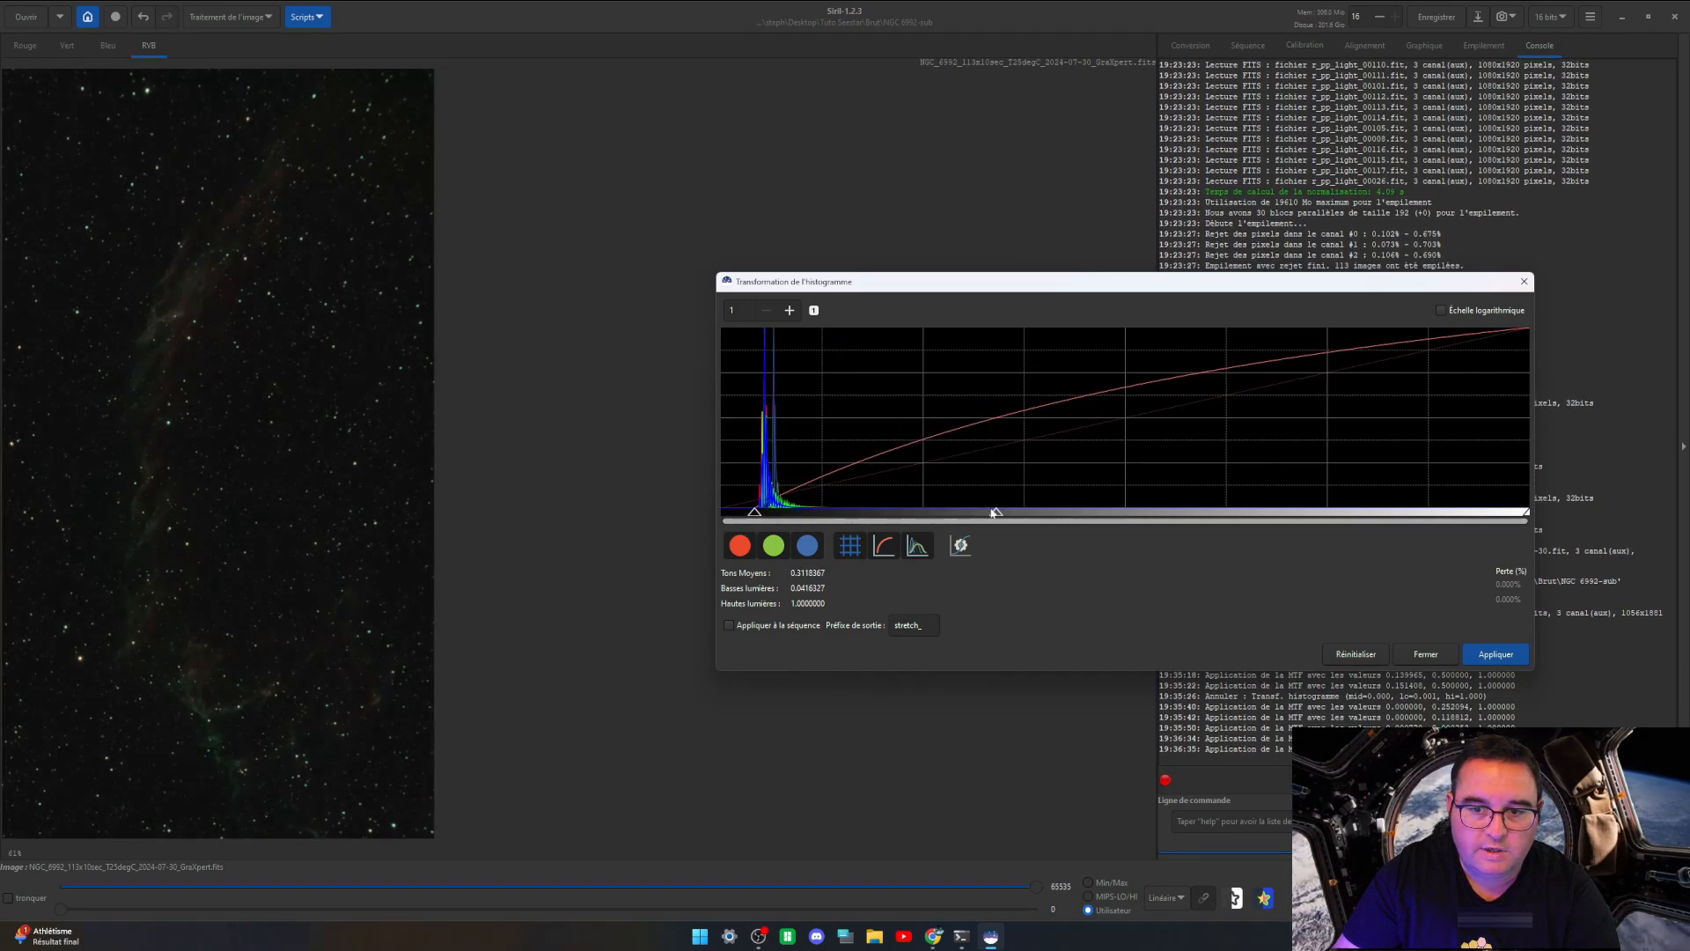
{"action": "left_click_drag", "start_coordinate": [995, 512], "coordinate": [905, 513]}
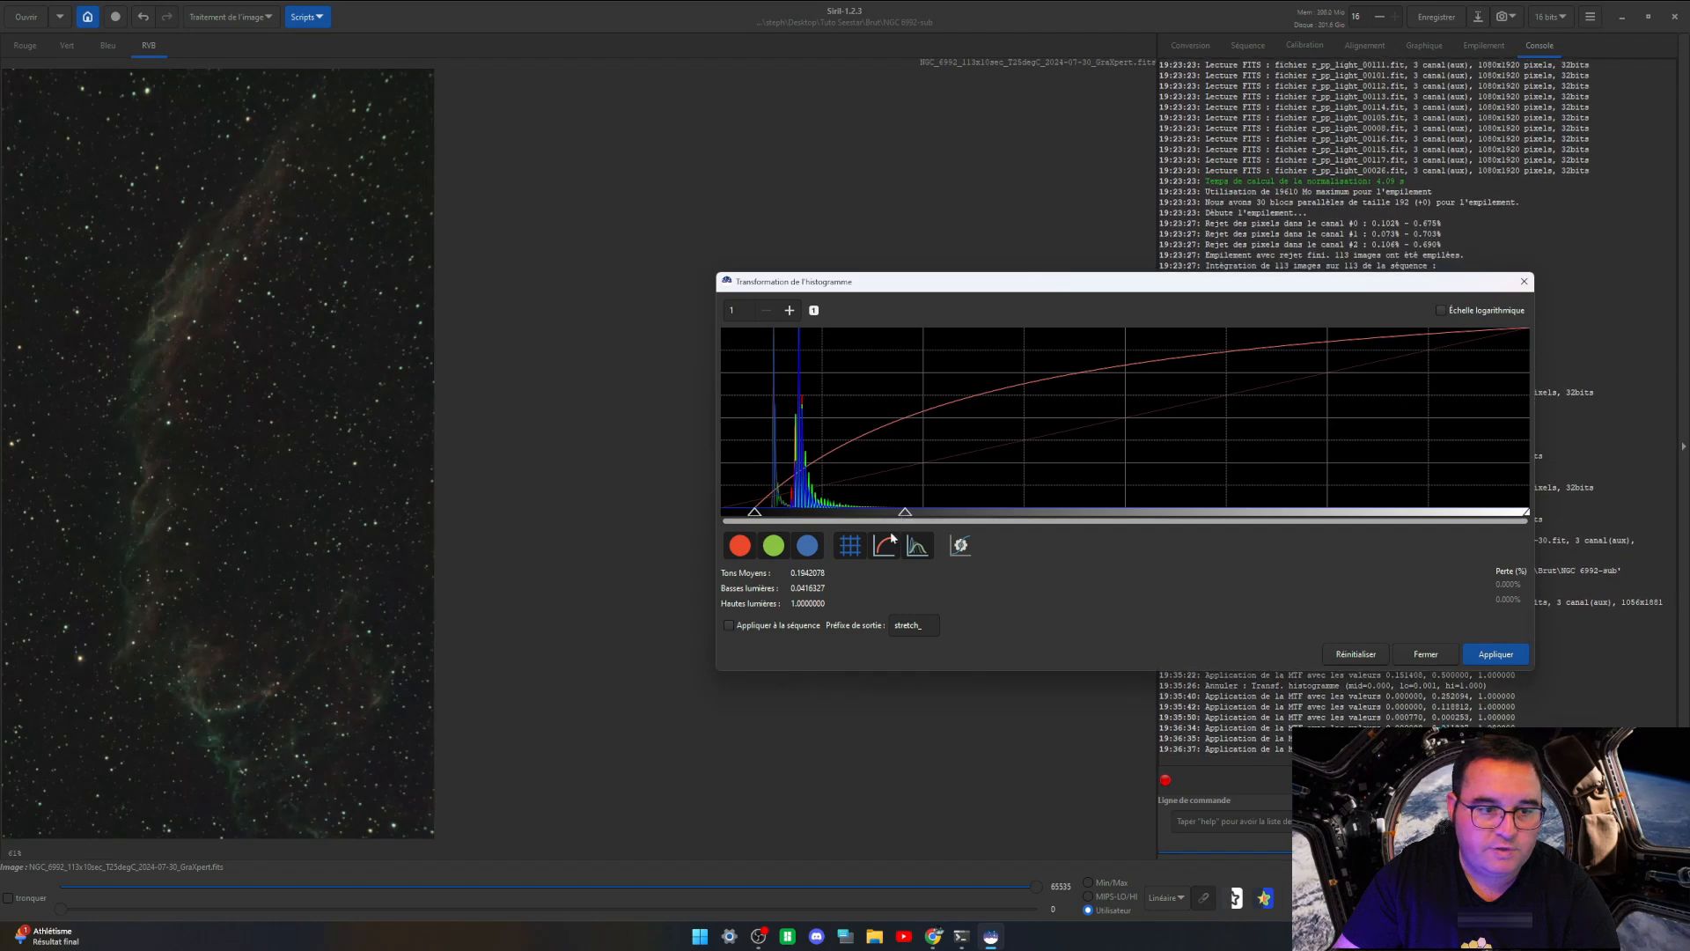
{"action": "left_click", "coordinate": [1425, 655]}
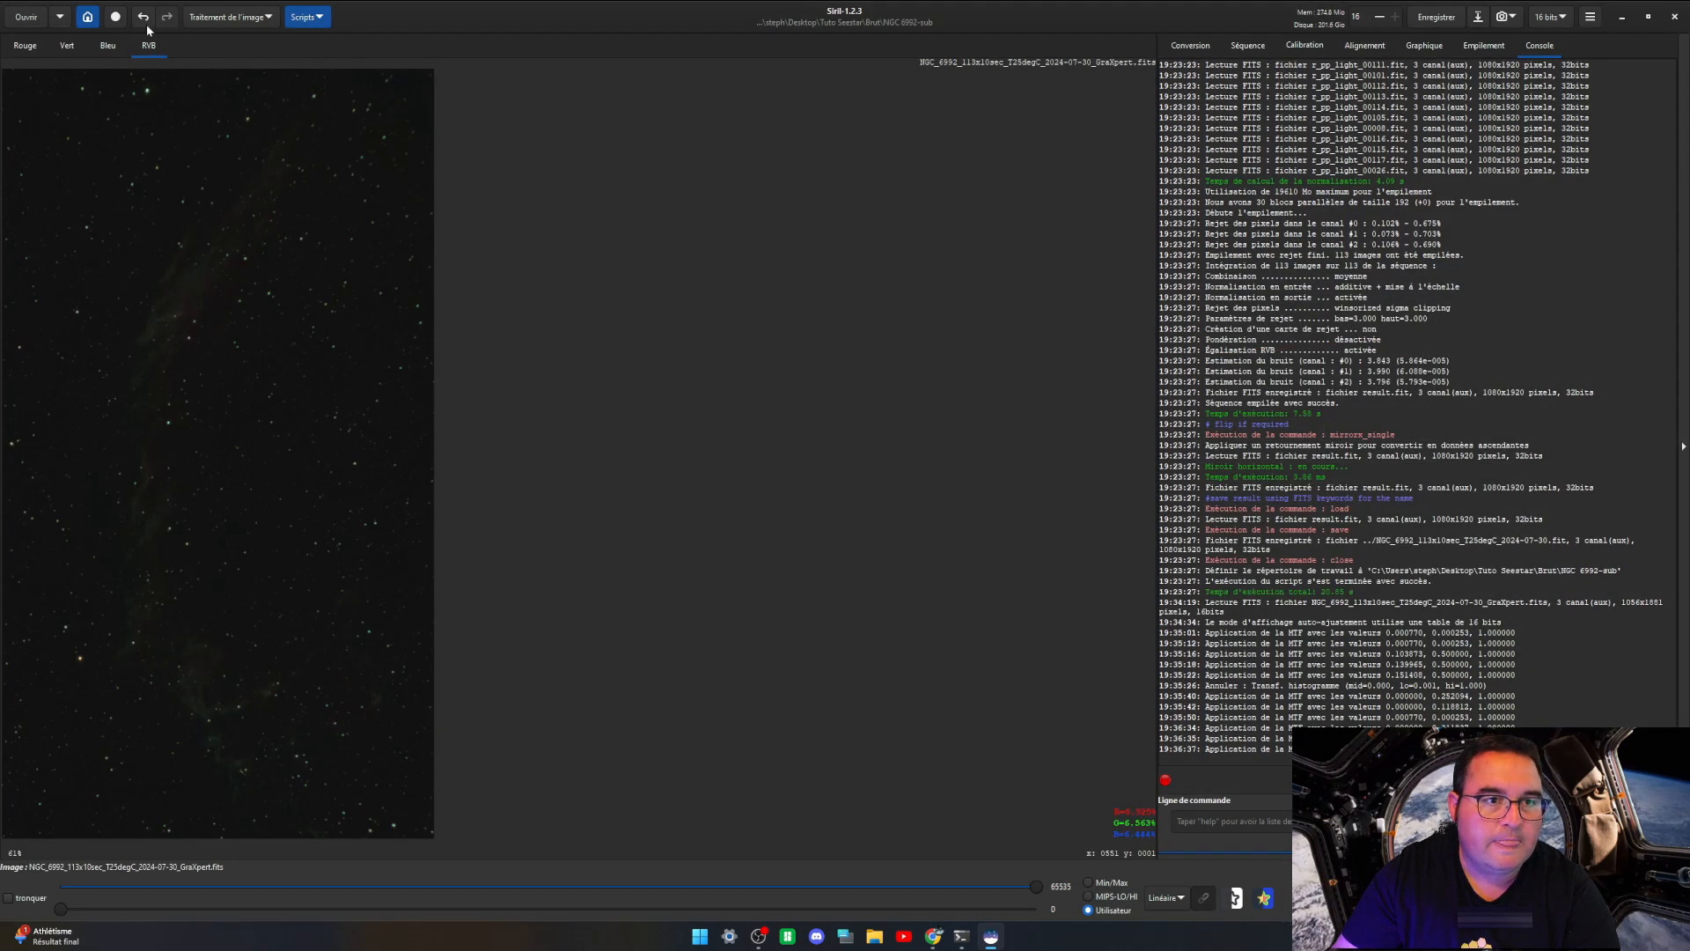
{"action": "left_click", "coordinate": [143, 18]}
Step: Apply an asinh transformation with the stretch factor at its maximum of 1000
{"action": "left_click", "coordinate": [246, 17]}
{"action": "left_click", "coordinate": [223, 54]}
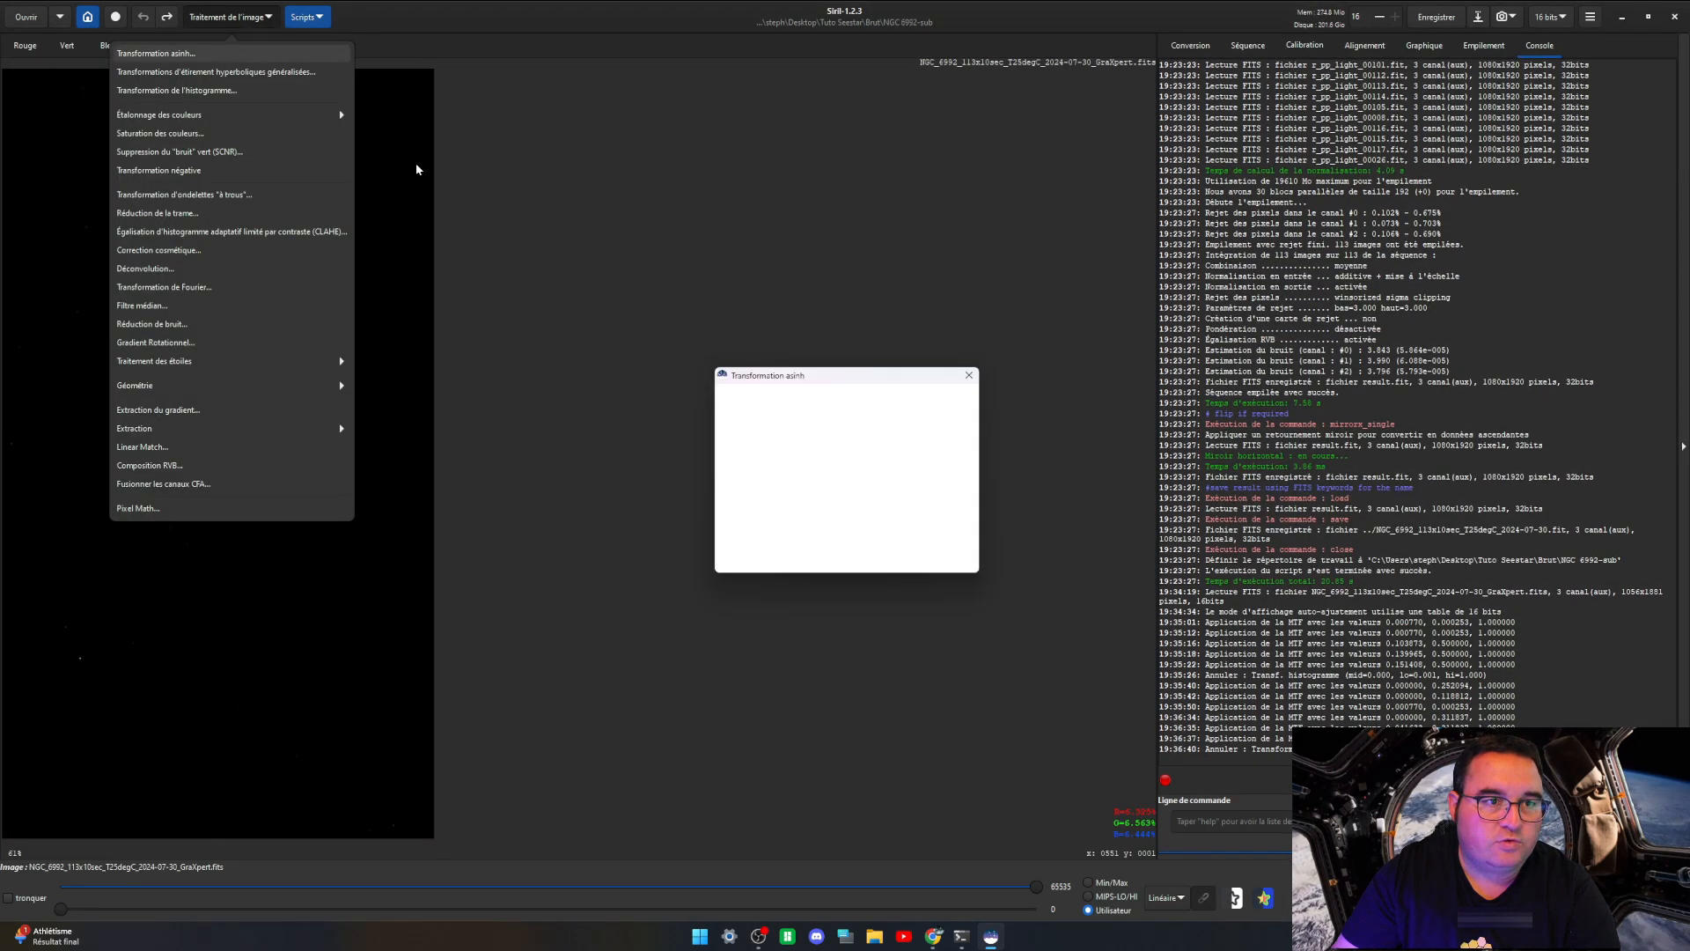
{"action": "left_click_drag", "start_coordinate": [842, 428], "coordinate": [1017, 438]}
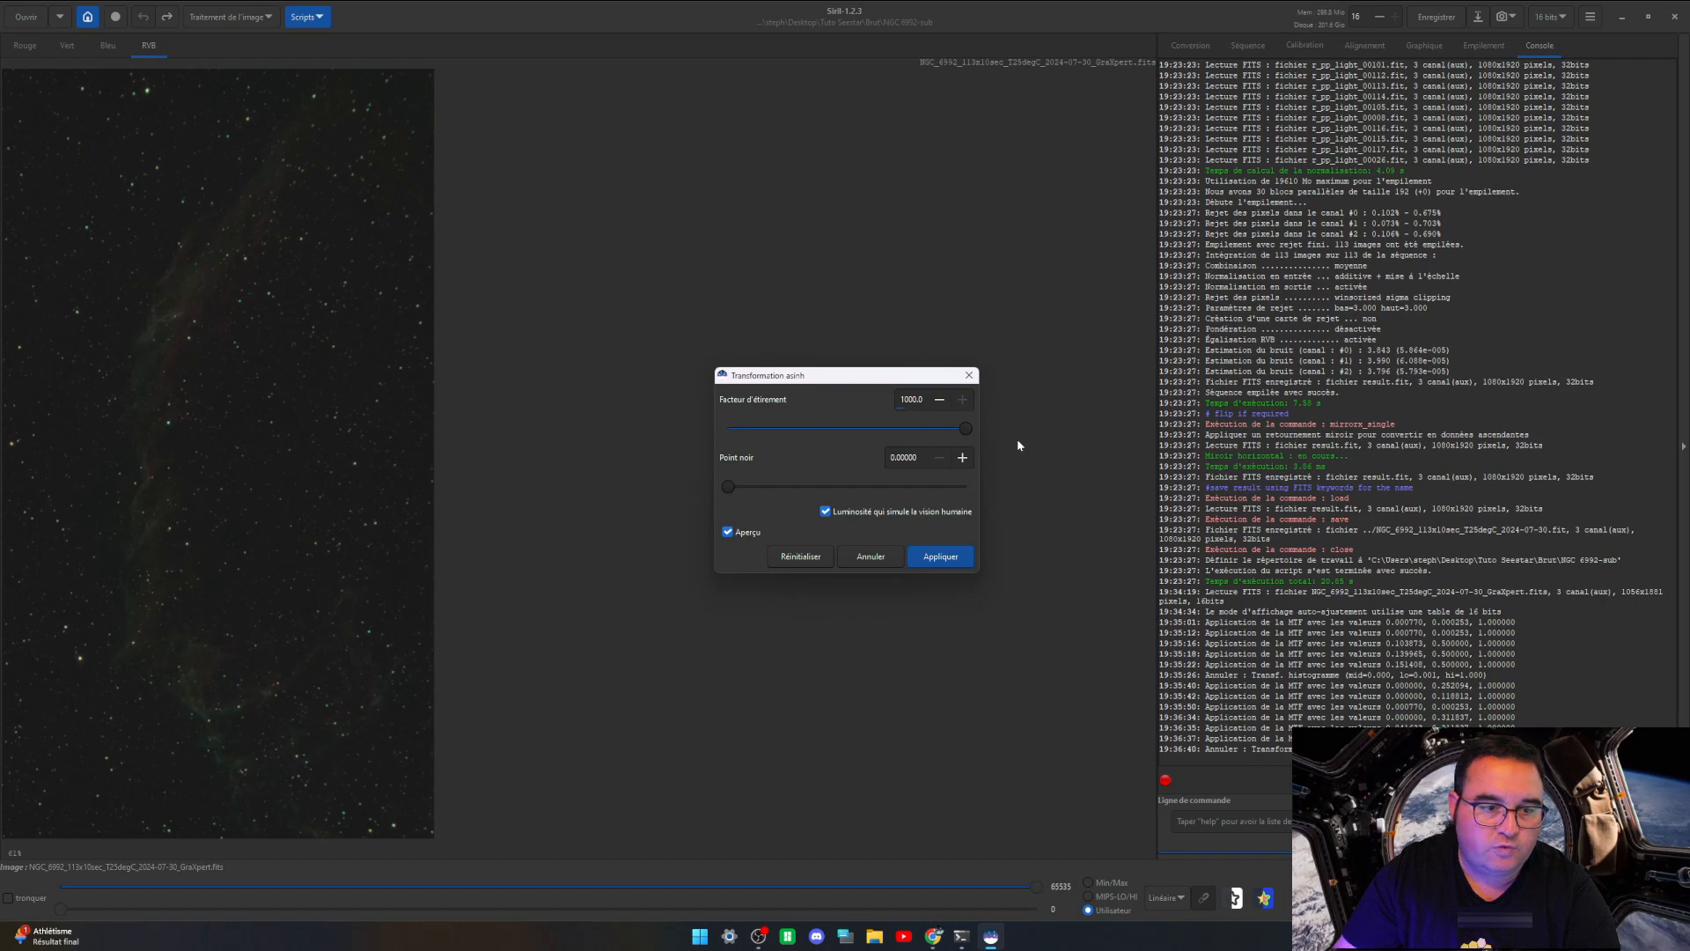
{"action": "left_click", "coordinate": [960, 555]}
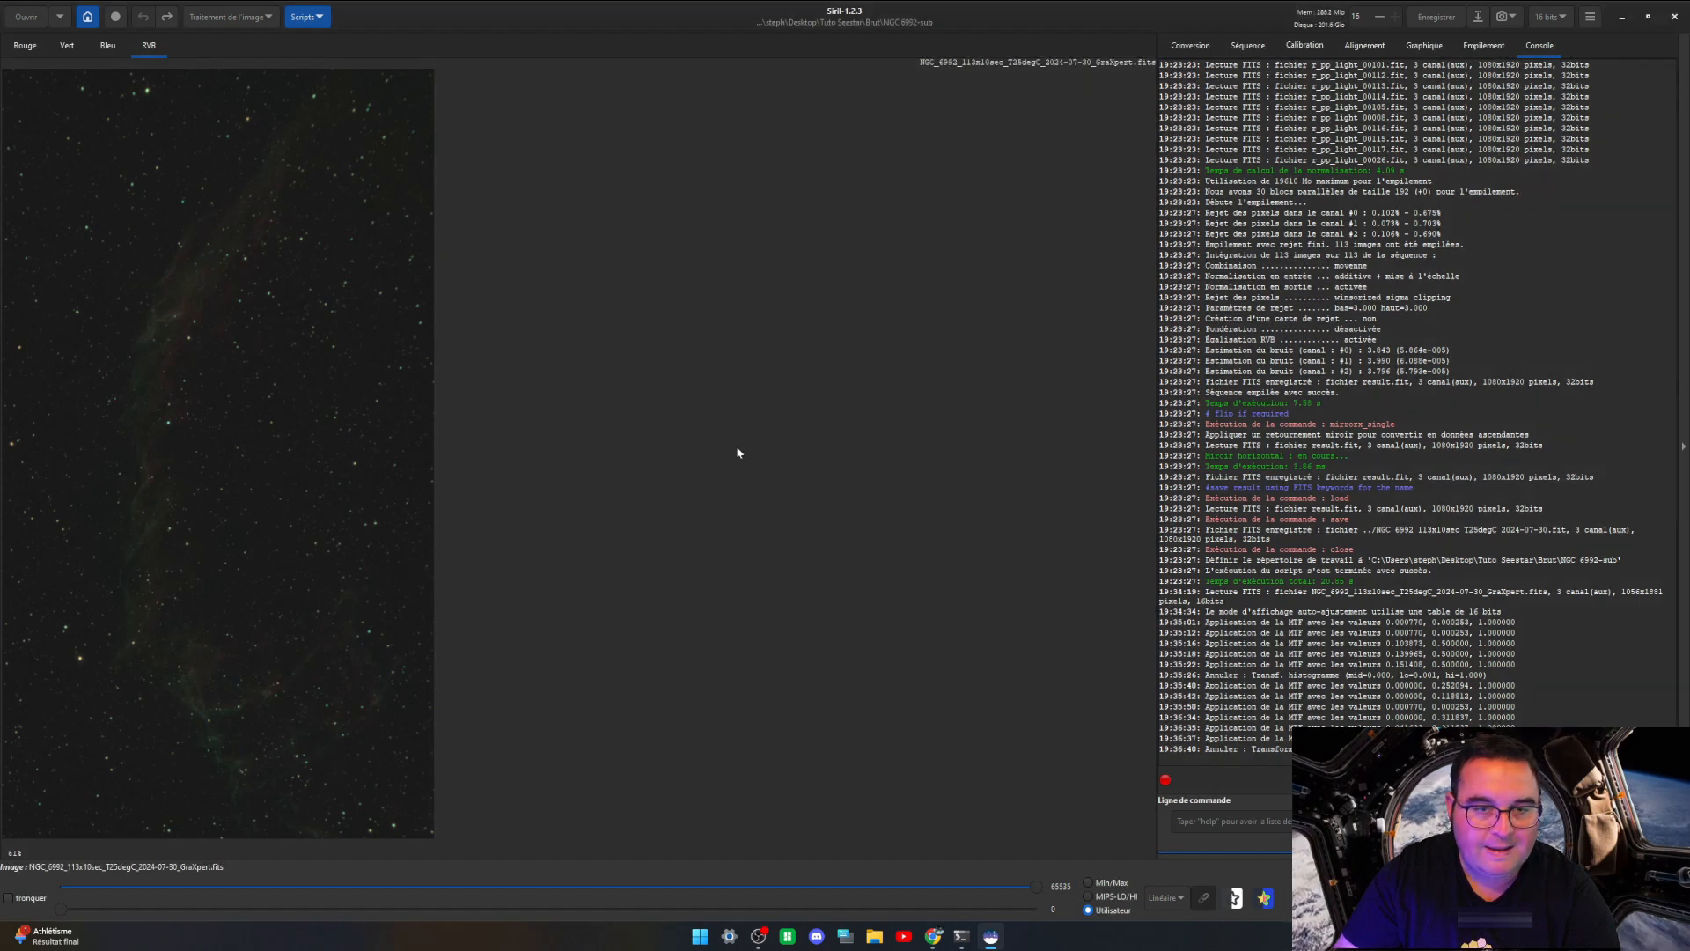
Step: Start a second asinh transformation and set its stretch factor to 14.2
{"action": "left_click", "coordinate": [229, 17]}
{"action": "left_click", "coordinate": [205, 53]}
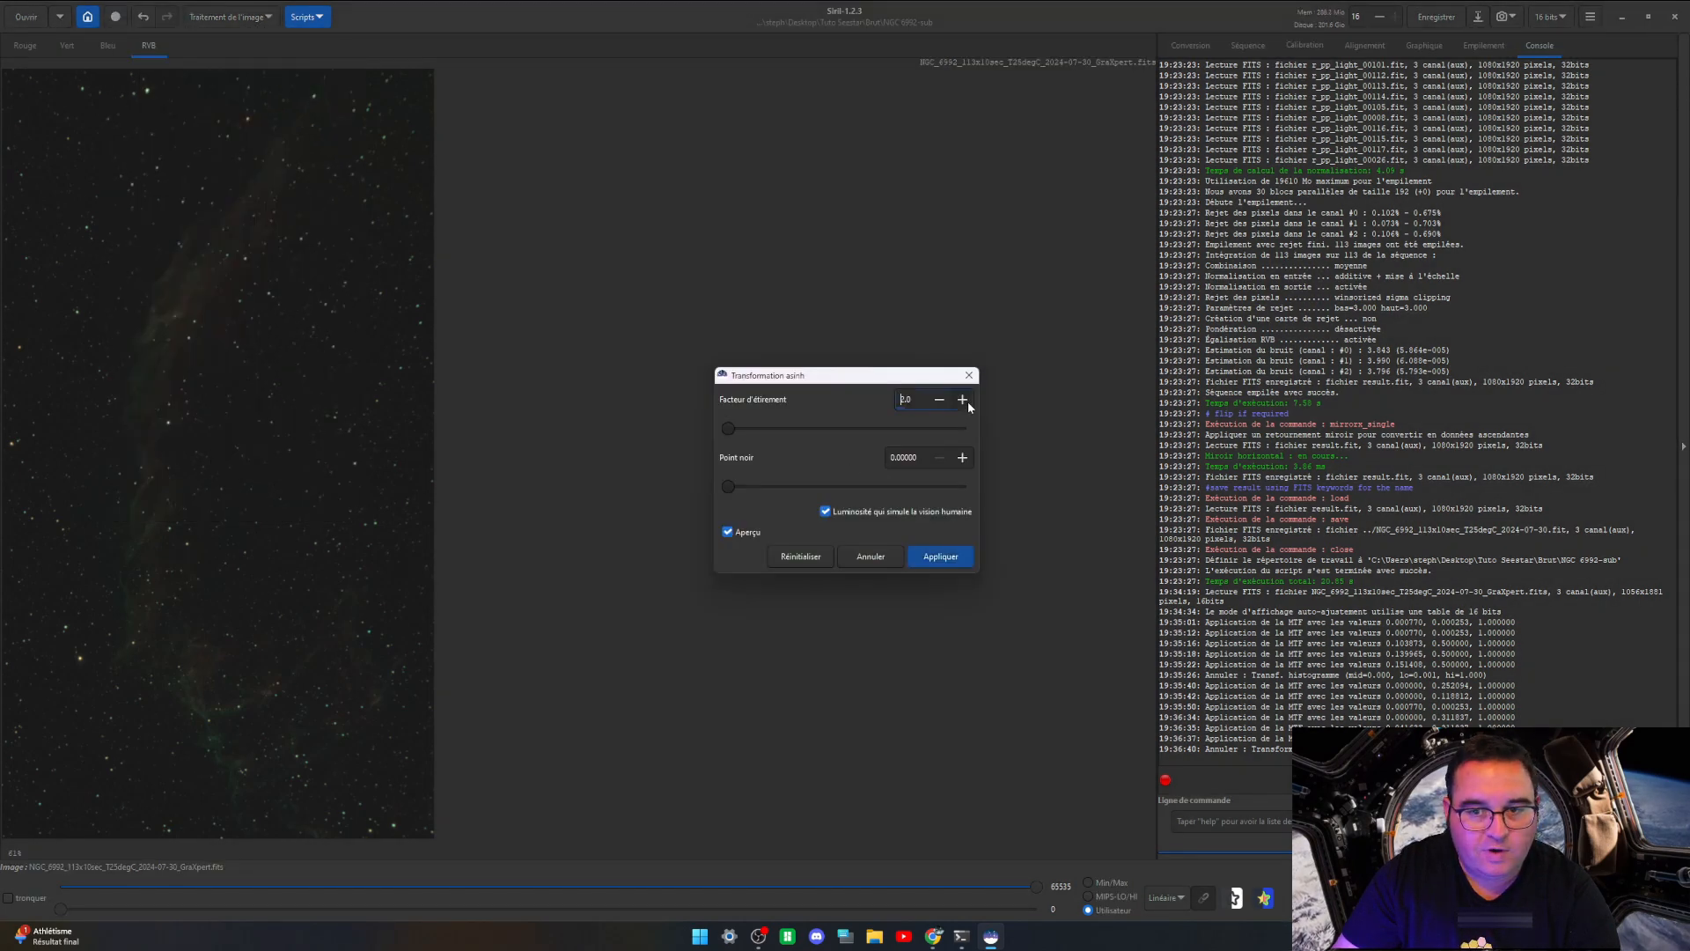
{"action": "left_click", "coordinate": [966, 400]}
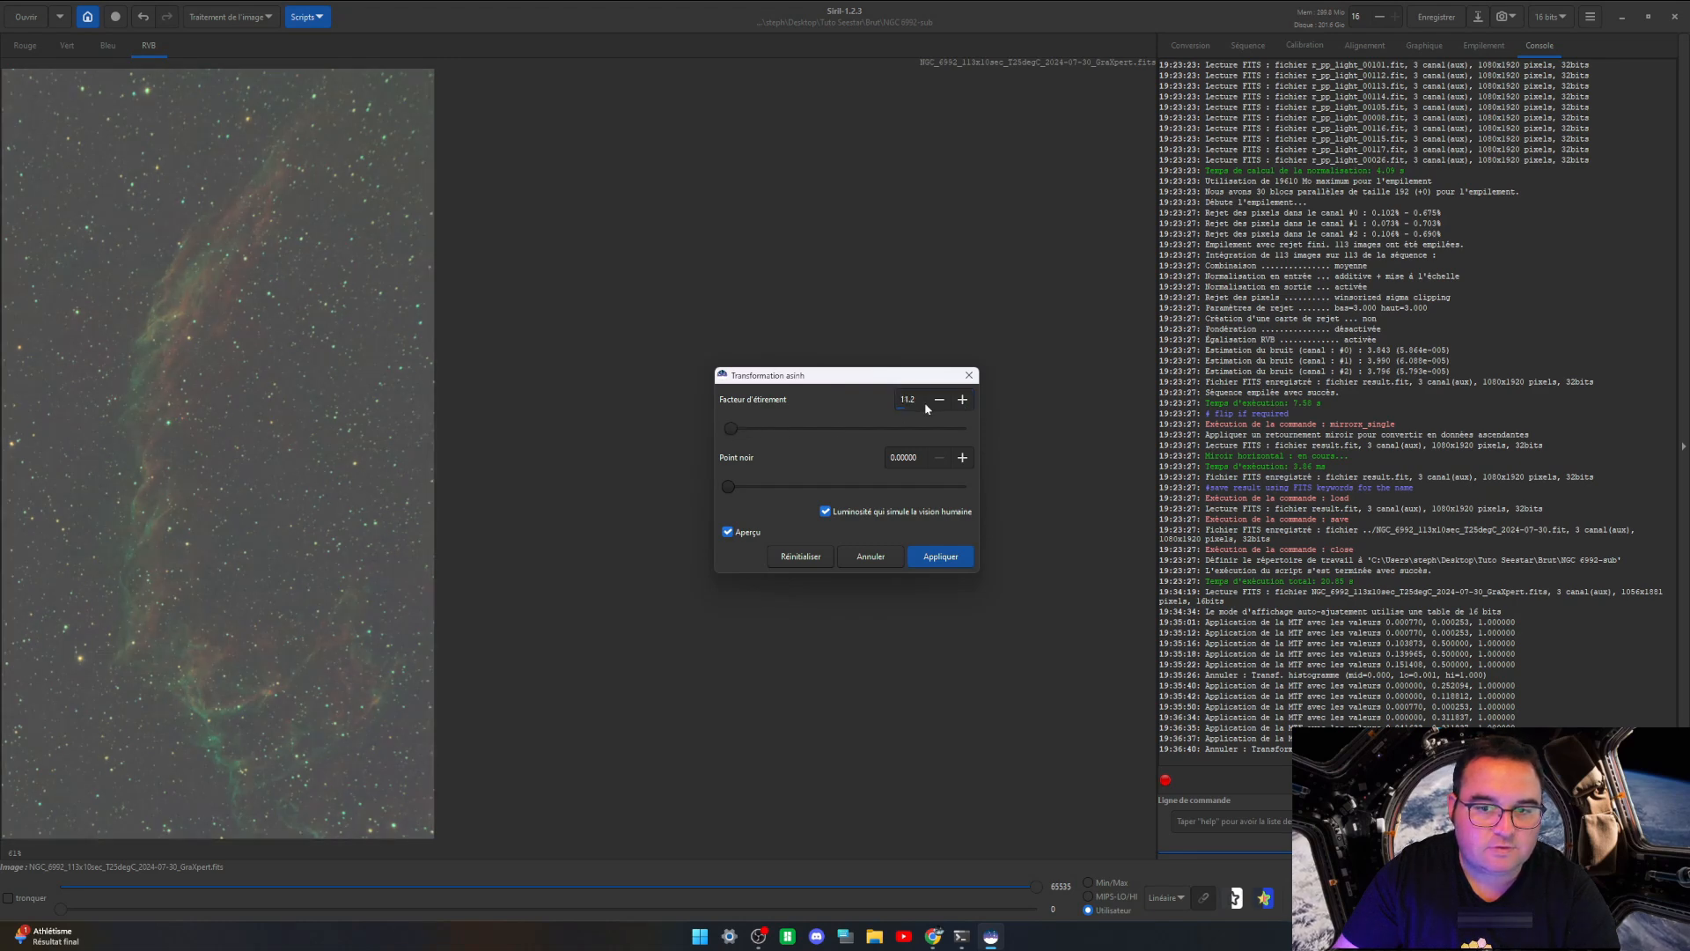
{"action": "left_click", "coordinate": [962, 401]}
{"action": "left_click", "coordinate": [963, 402]}
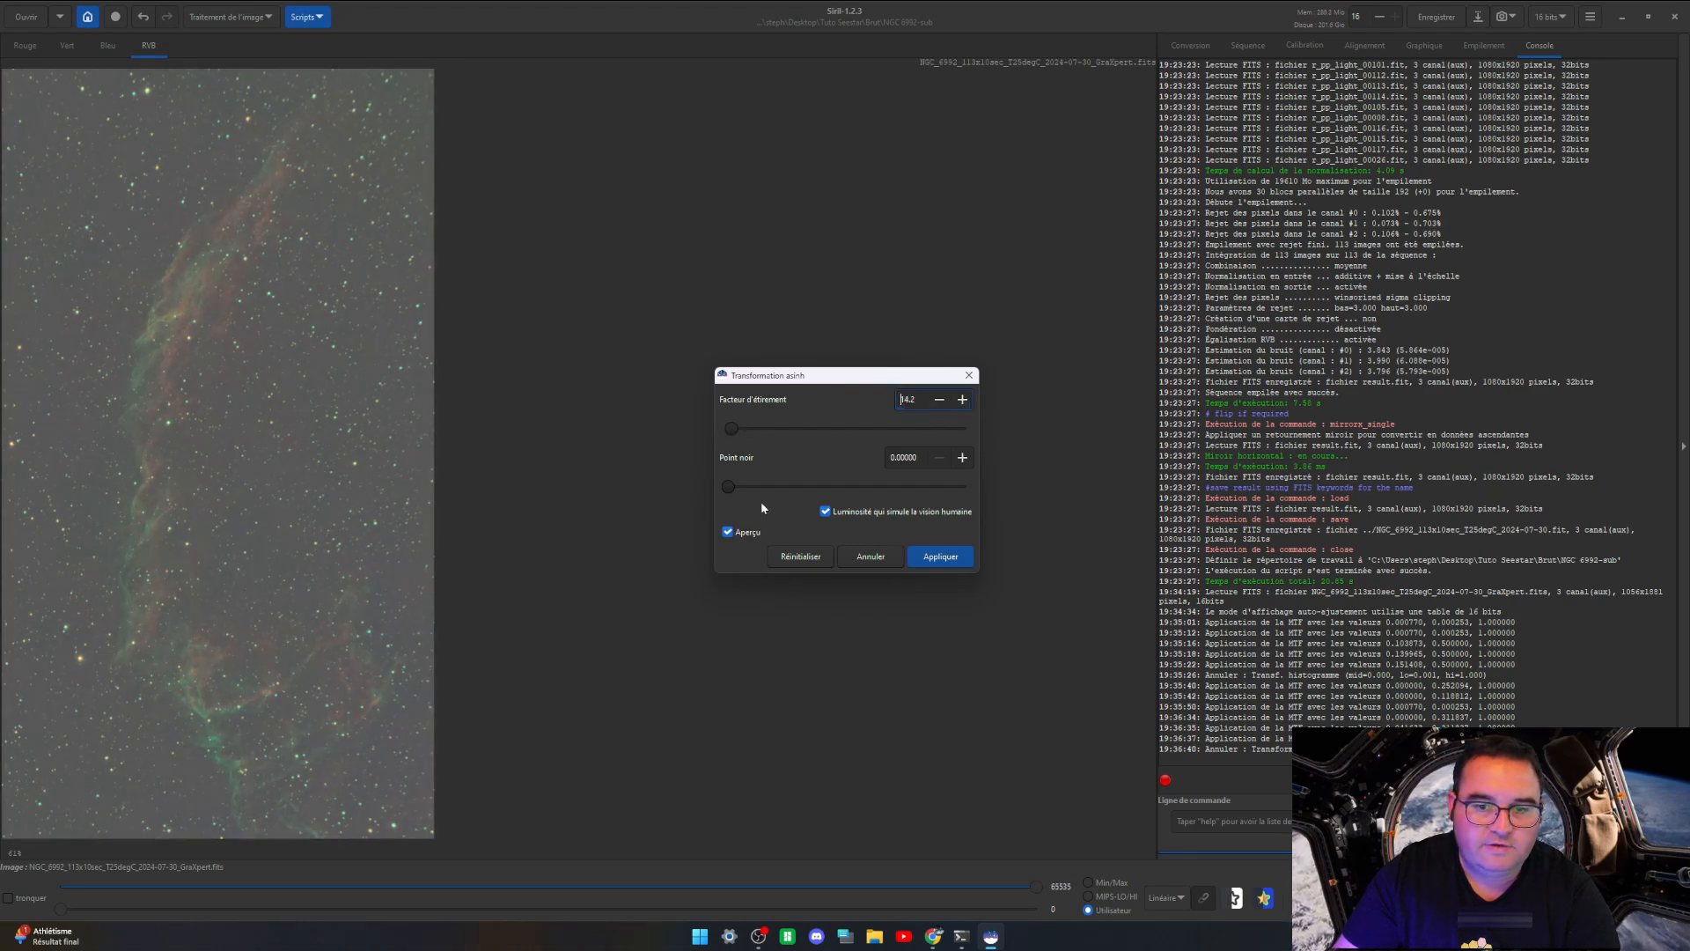
Step: Set the black point of the second asinh transformation to 0.08780 and apply it
{"action": "left_click_drag", "start_coordinate": [770, 490], "coordinate": [827, 493]}
{"action": "left_click", "coordinate": [963, 458]}
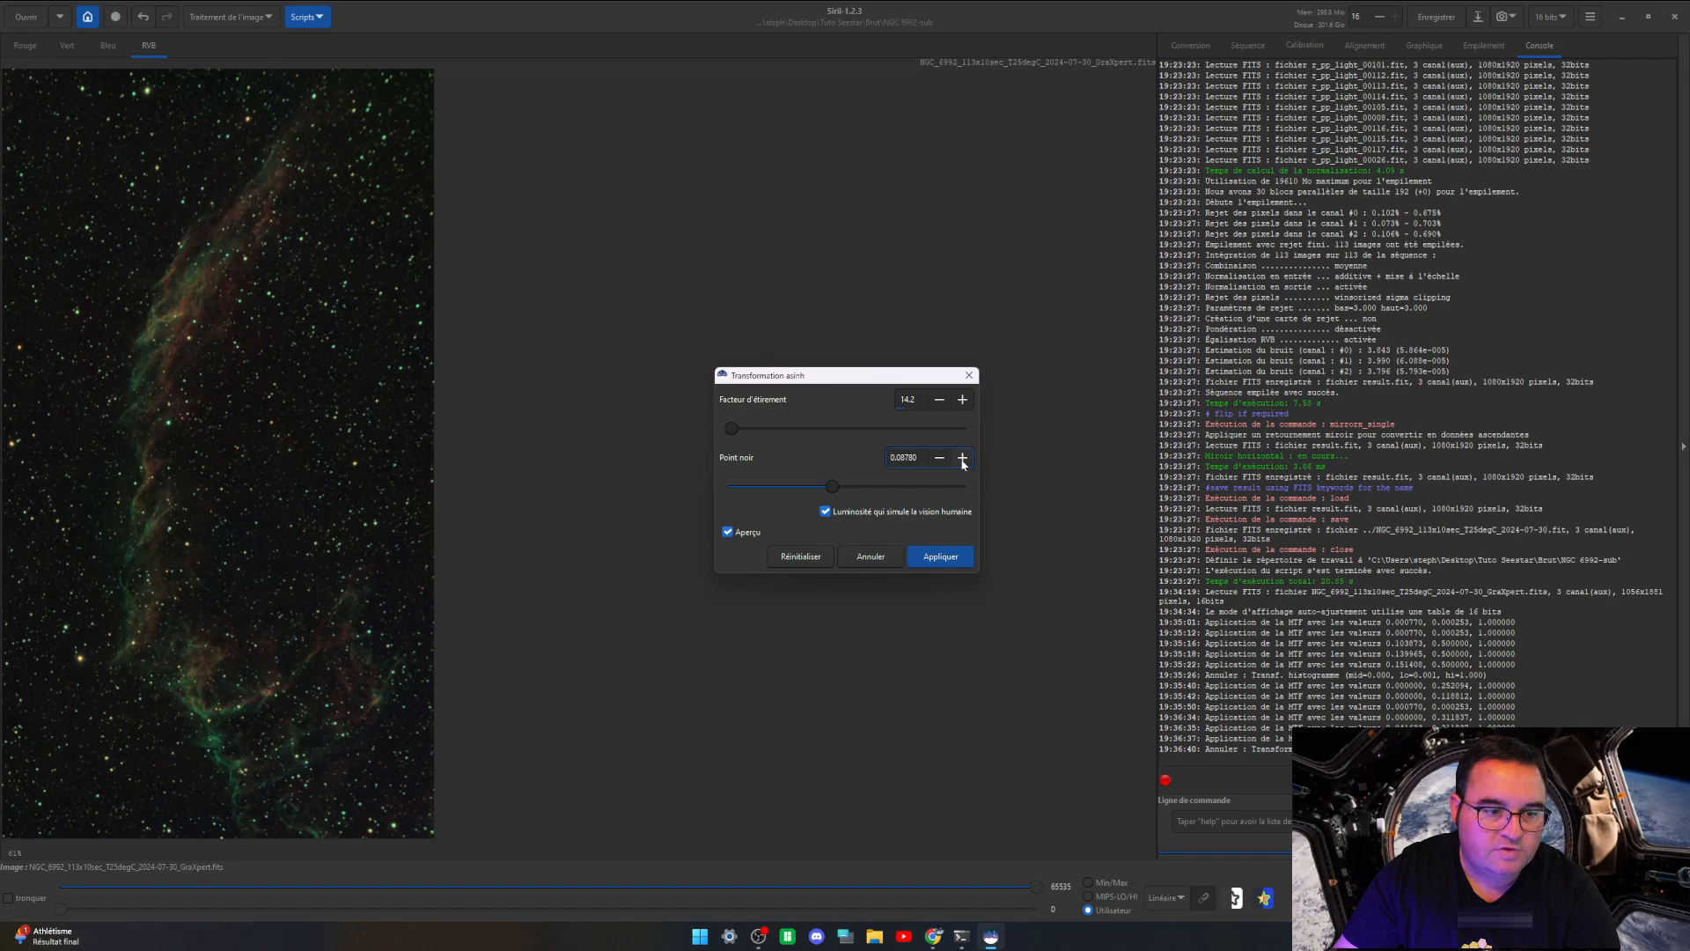
{"action": "left_click", "coordinate": [963, 458]}
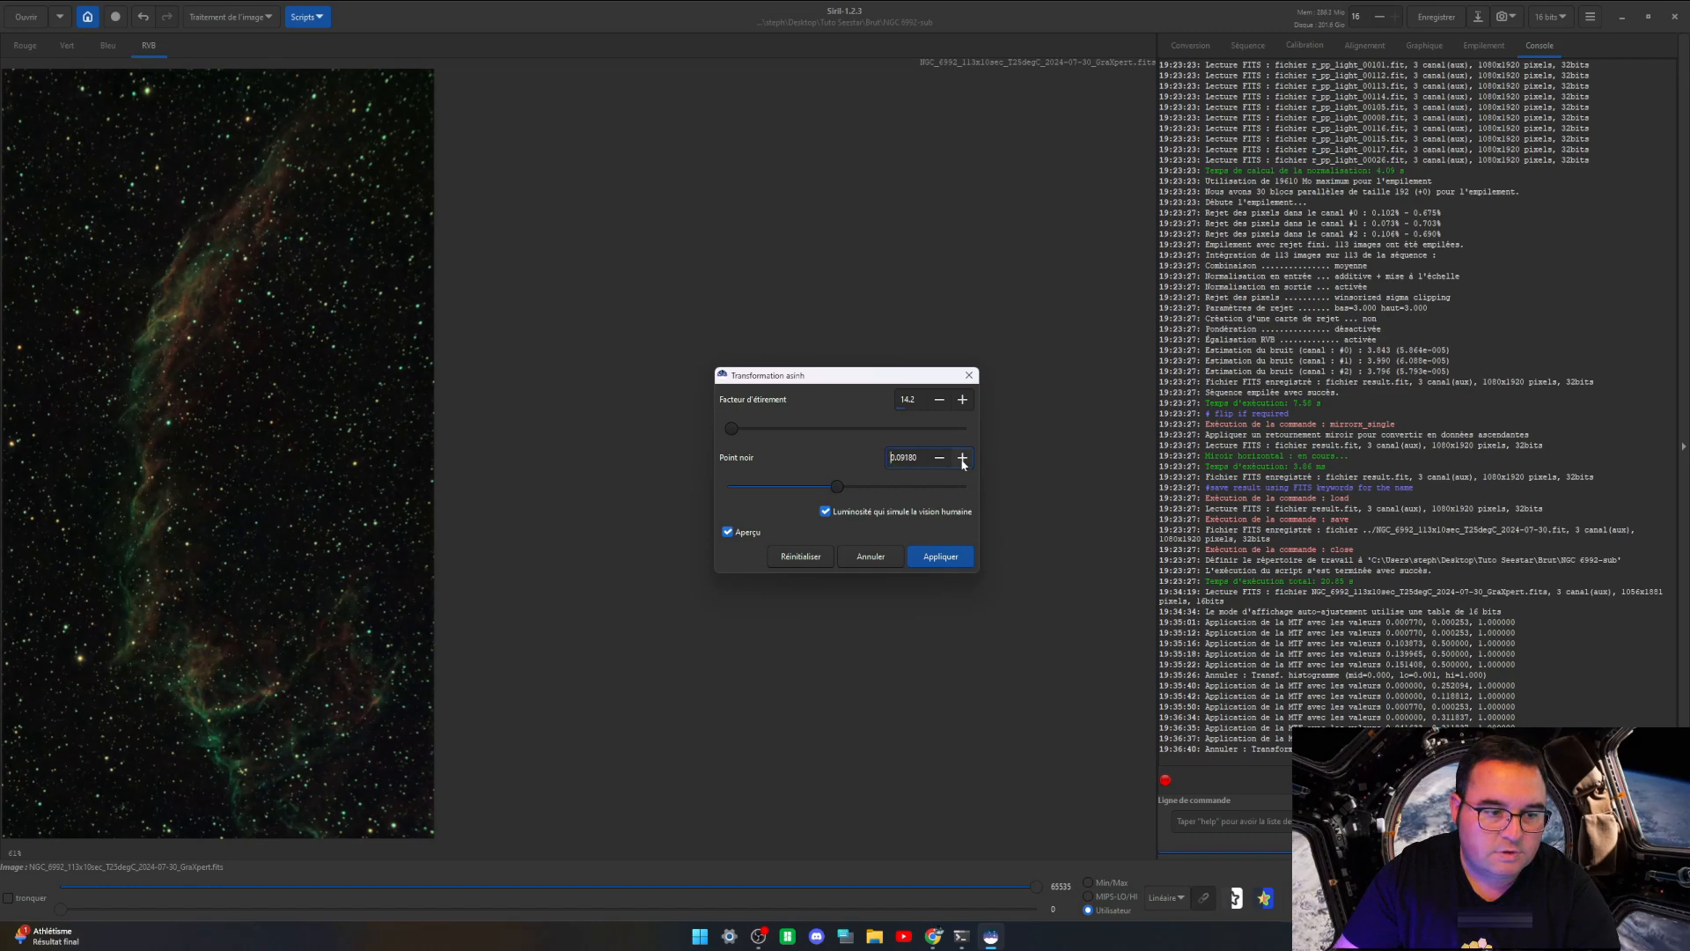
{"action": "left_click", "coordinate": [939, 459]}
{"action": "left_click", "coordinate": [939, 459]}
{"action": "left_click", "coordinate": [940, 458]}
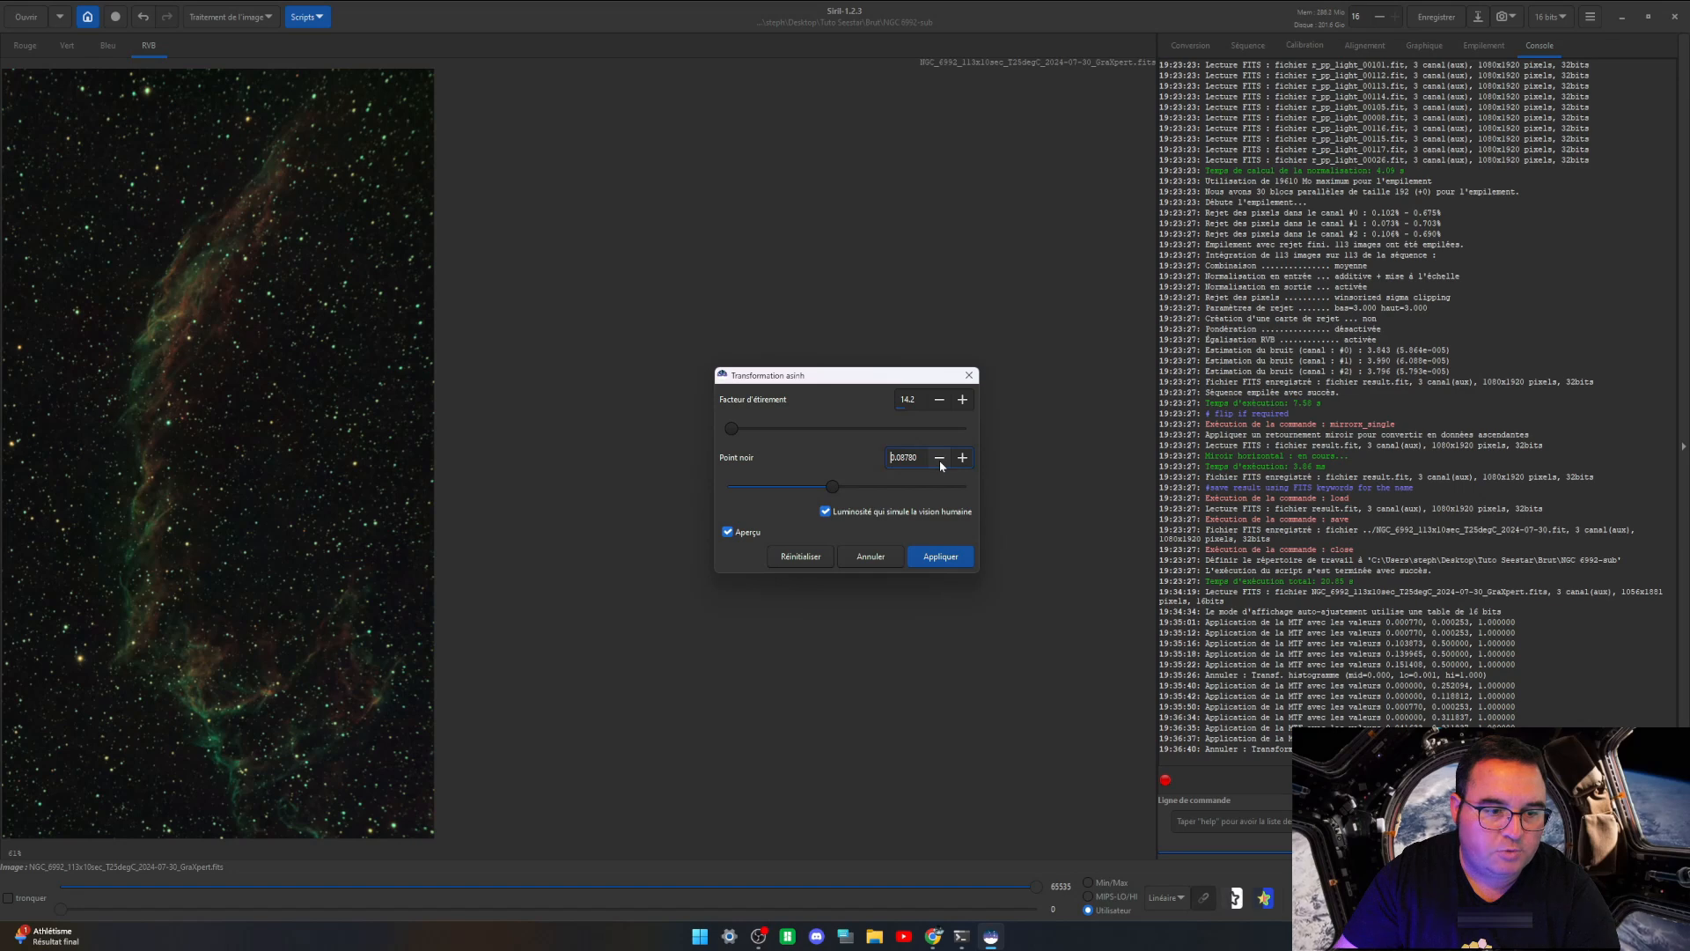
{"action": "left_click", "coordinate": [933, 557]}
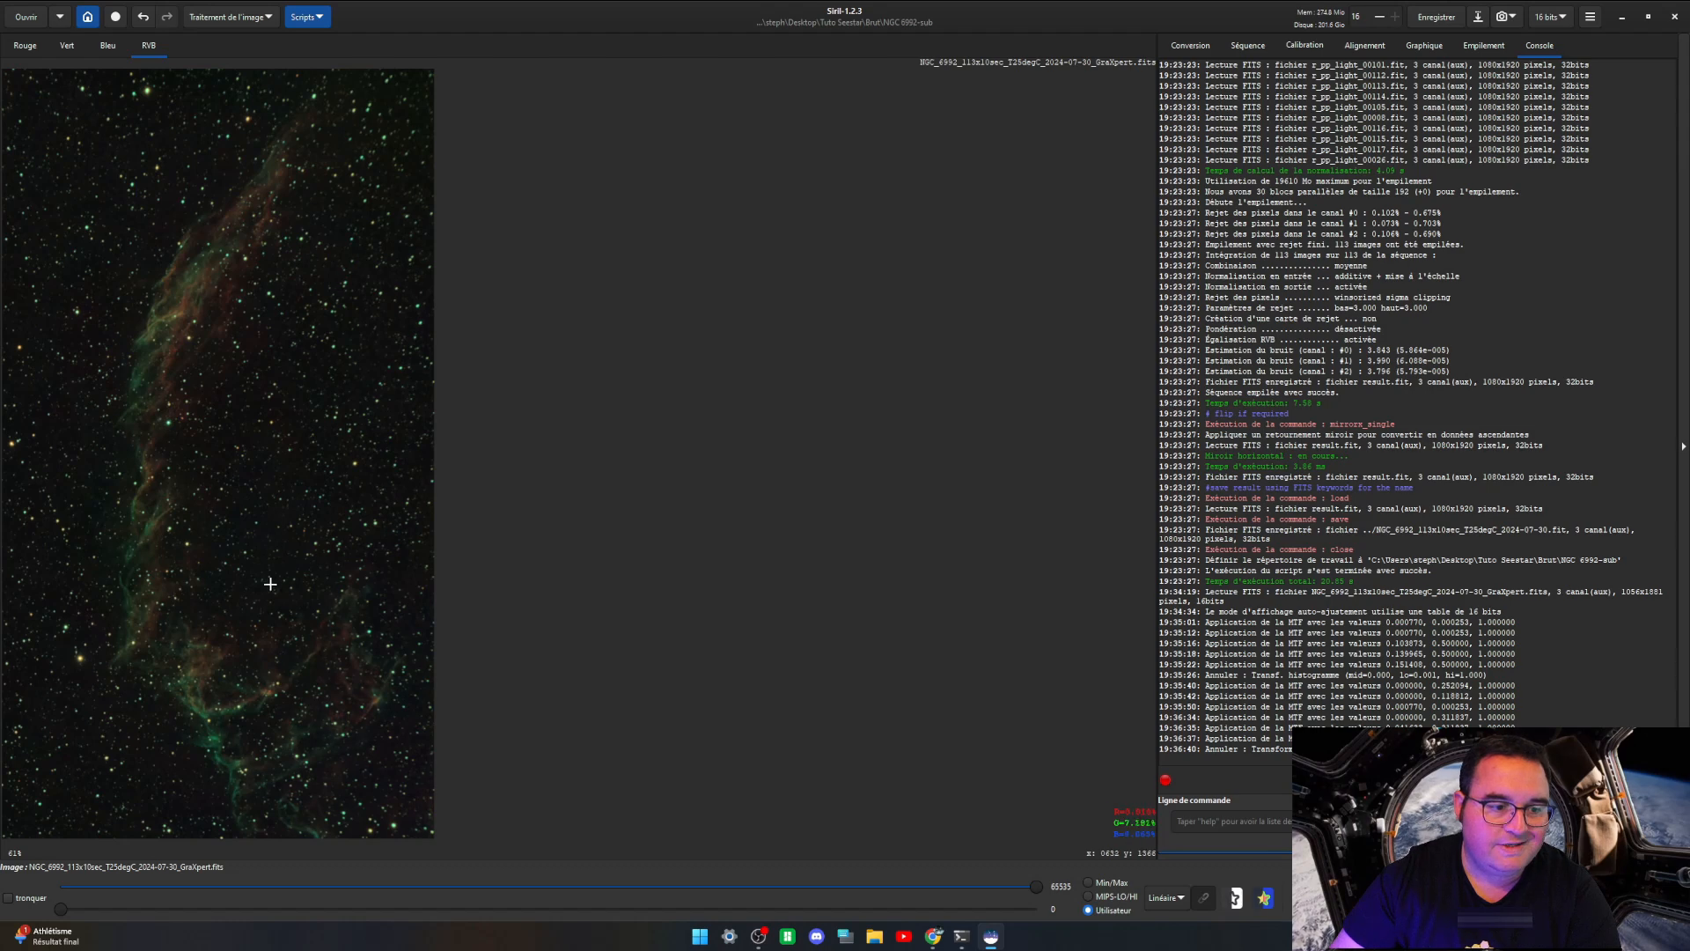
Step: Remove green noise with SCNR using the Neutre Moyen method and preserved luminosity, and compare the image with and without it
{"action": "left_click", "coordinate": [268, 18]}
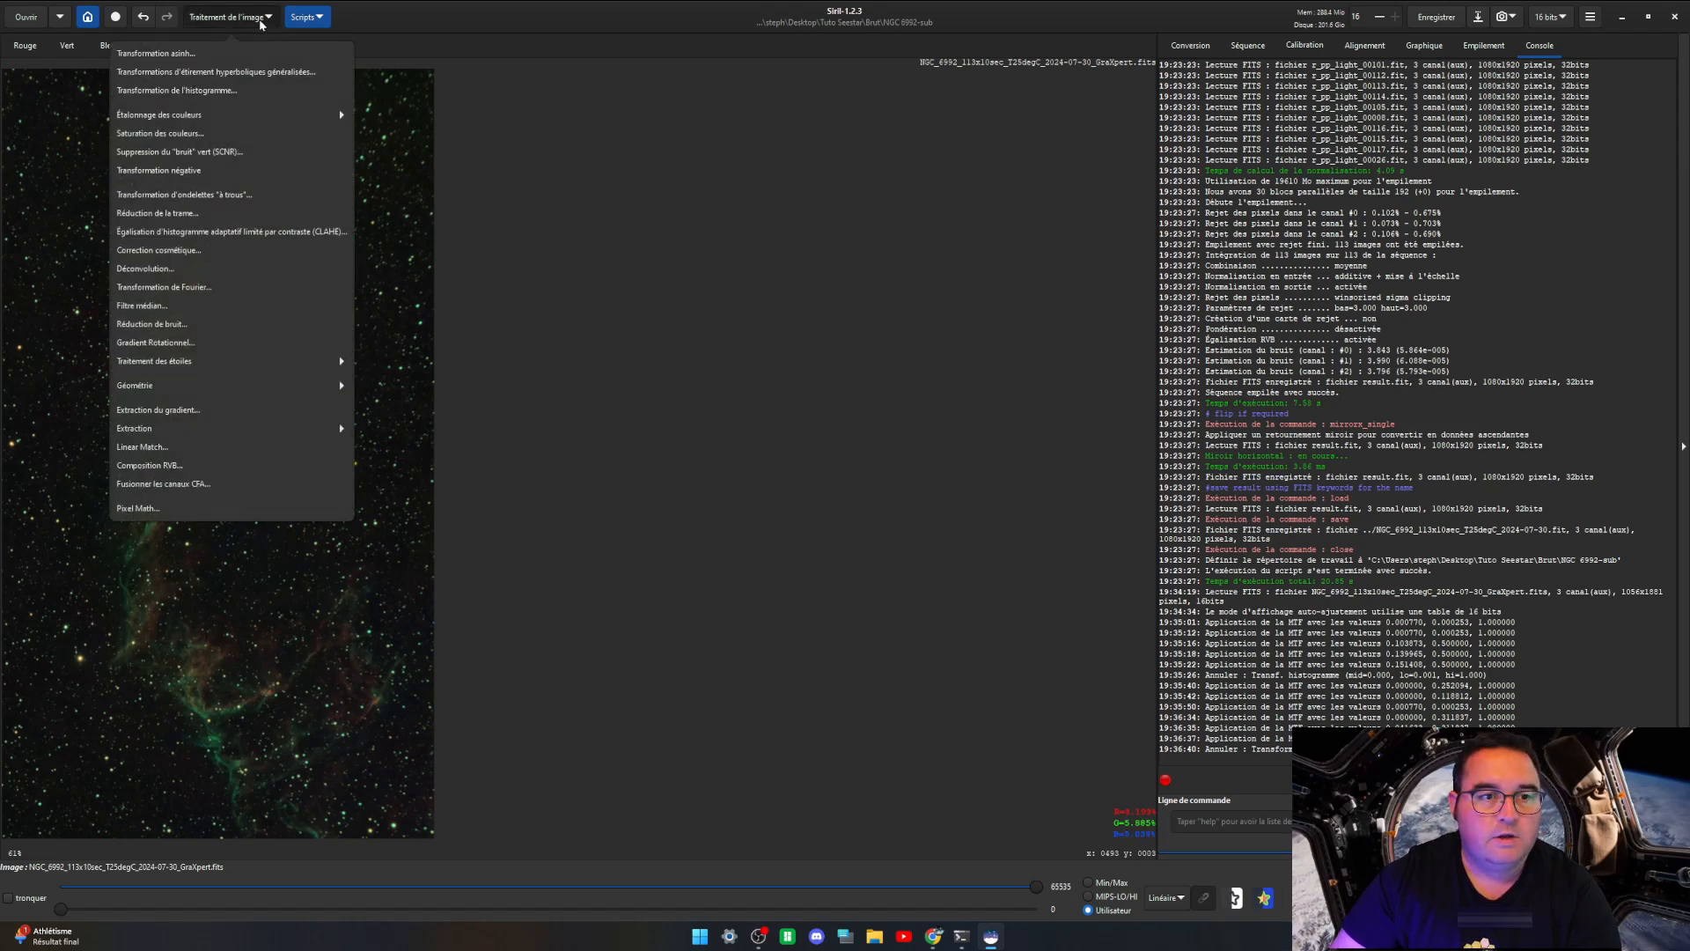
{"action": "left_click", "coordinate": [222, 153]}
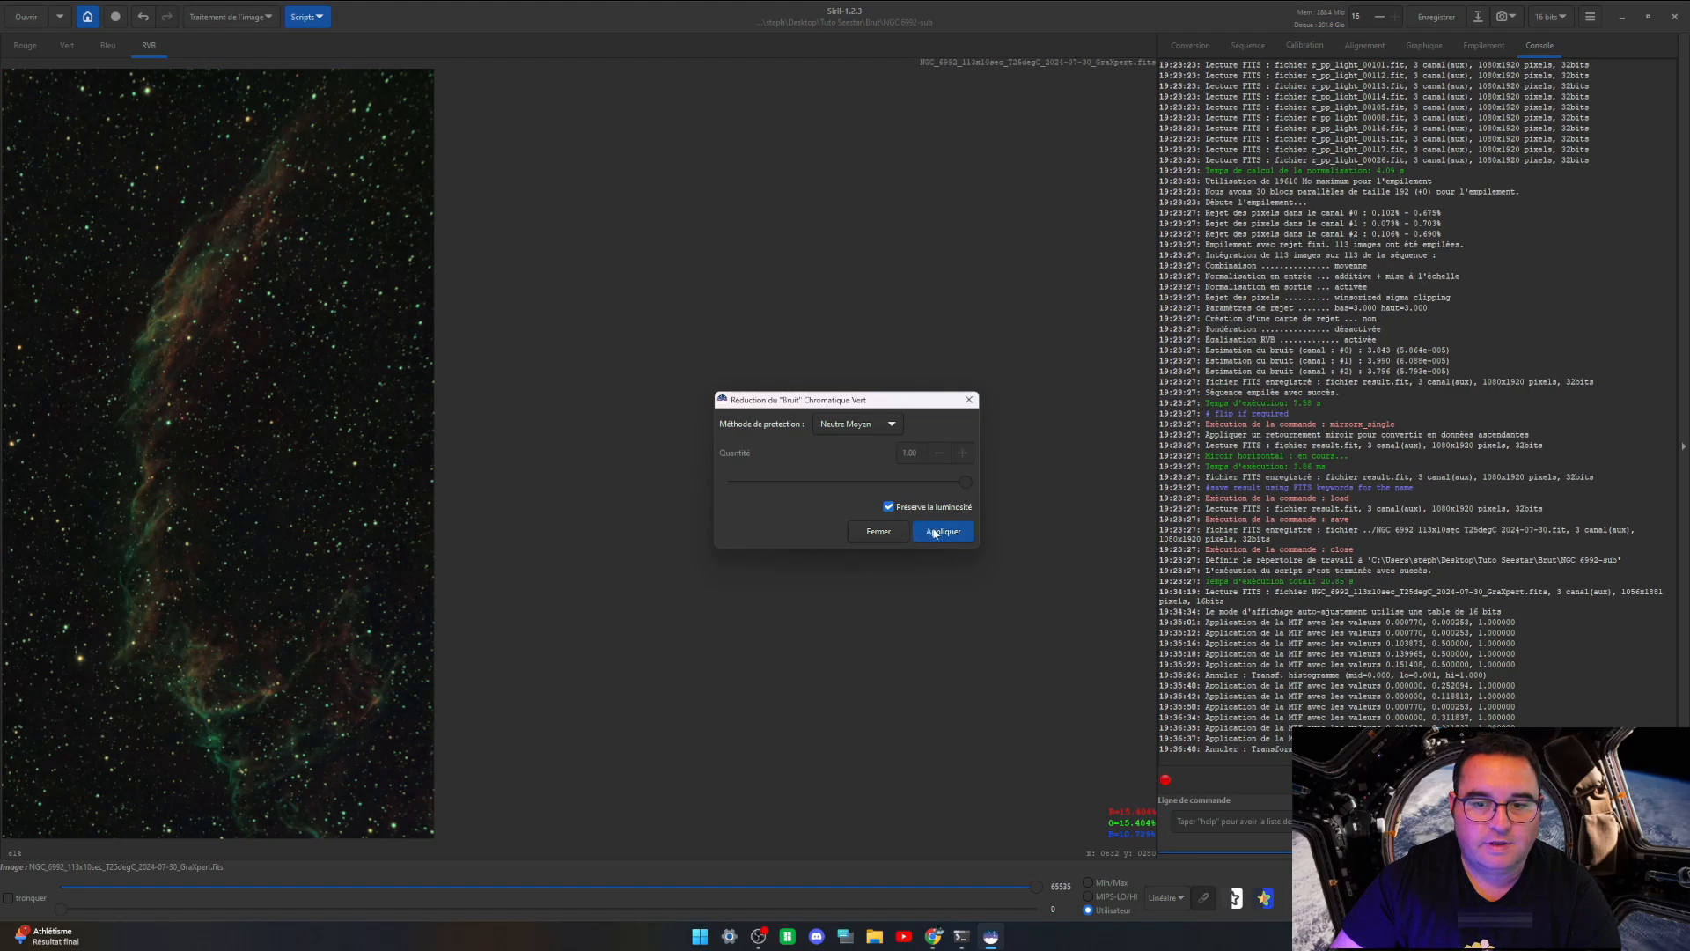
{"action": "left_click", "coordinate": [882, 435]}
{"action": "left_click", "coordinate": [873, 428]}
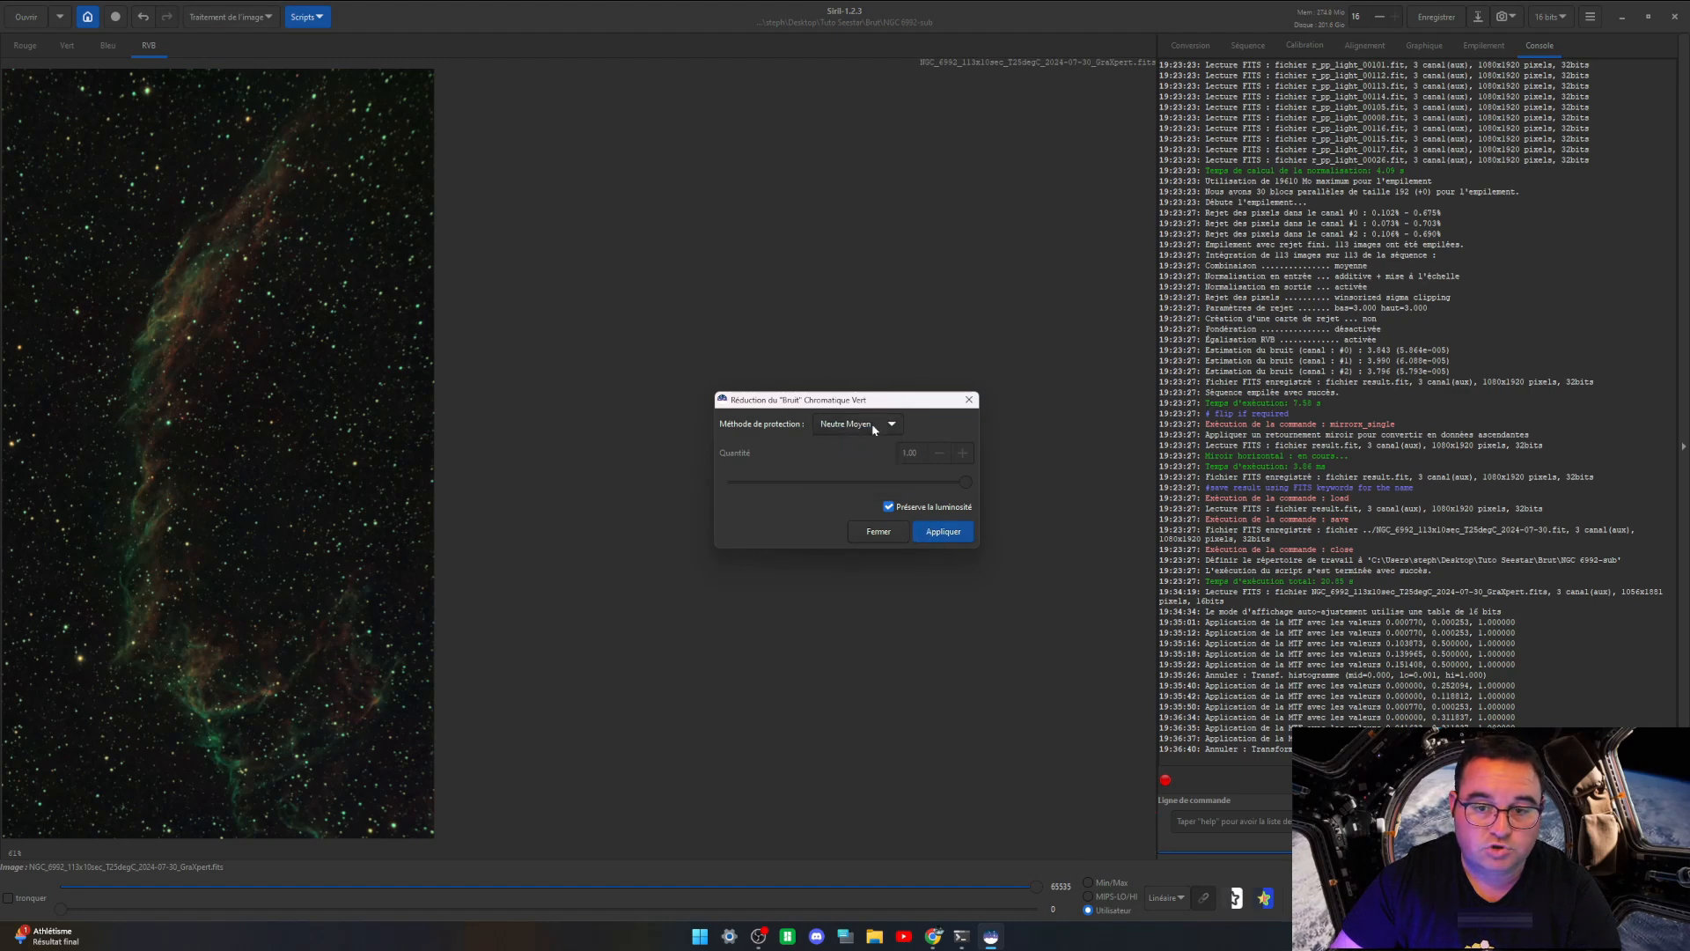
{"action": "left_click", "coordinate": [939, 536]}
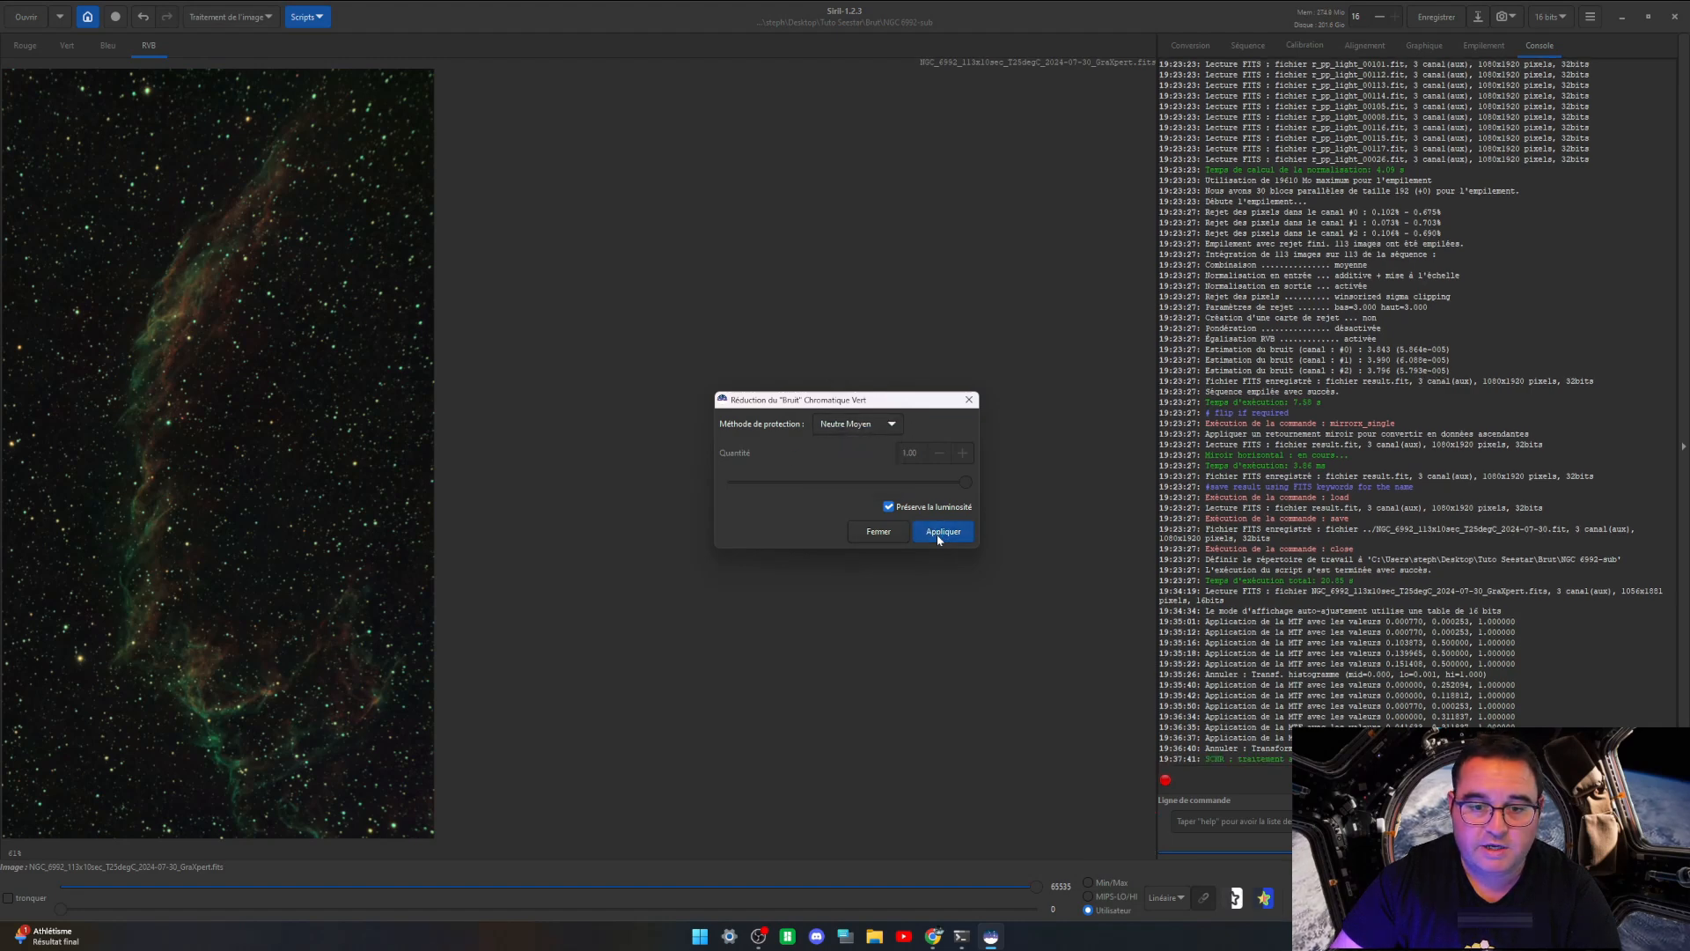
{"action": "left_click", "coordinate": [879, 532]}
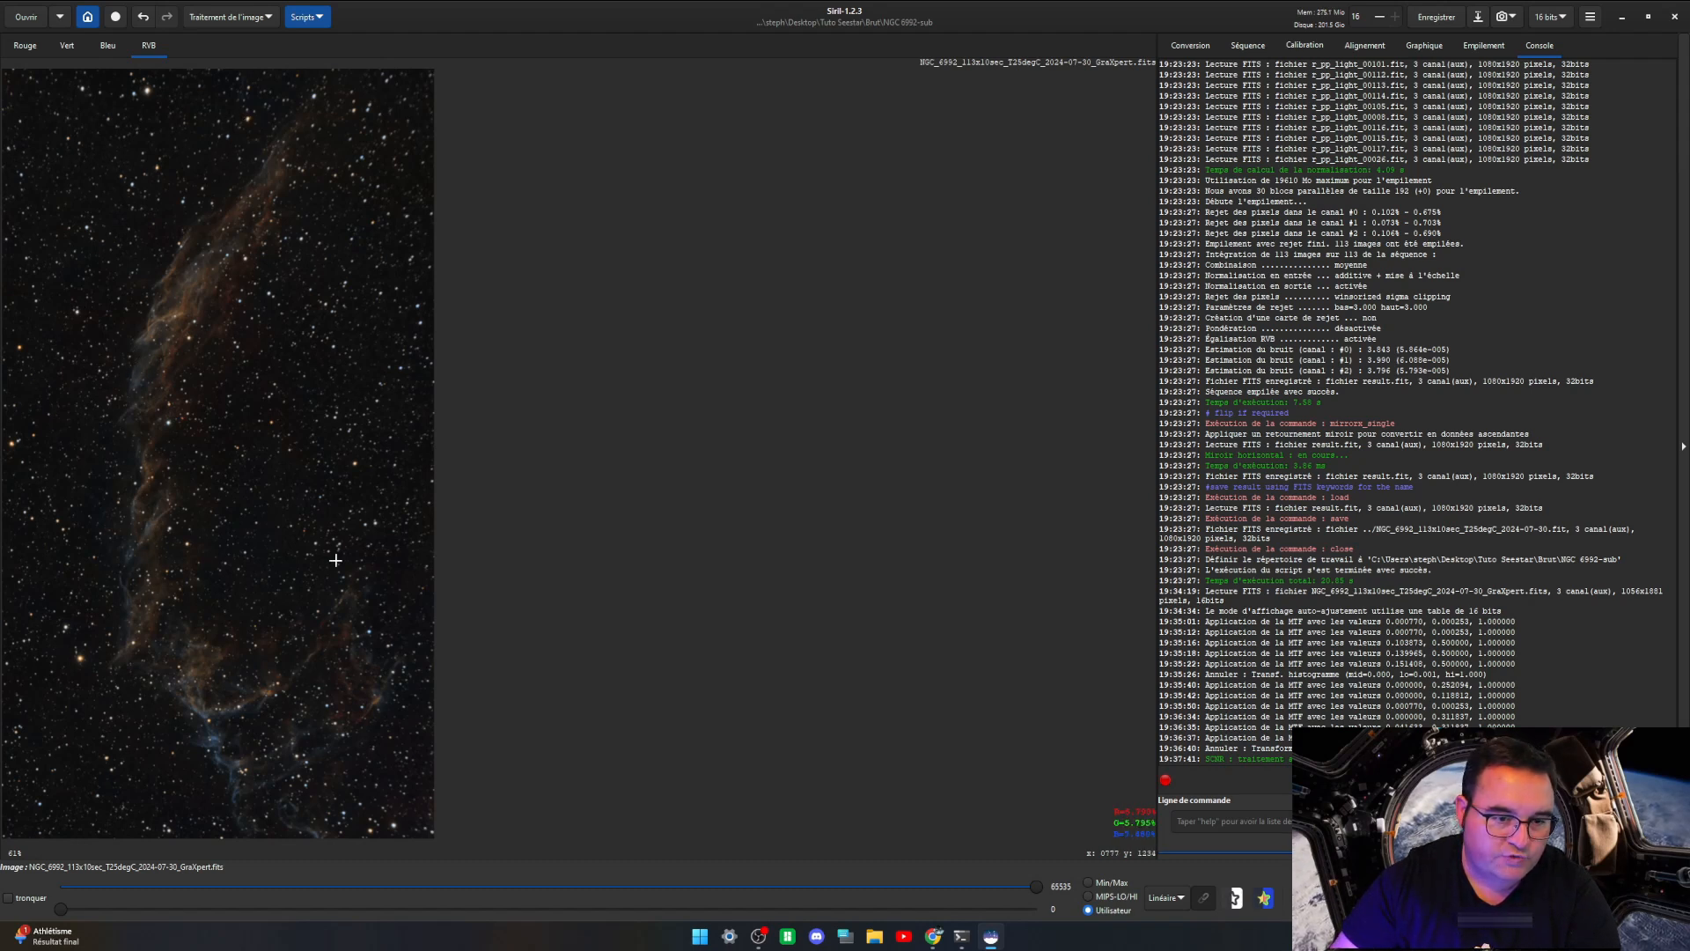
{"action": "left_click", "coordinate": [144, 24]}
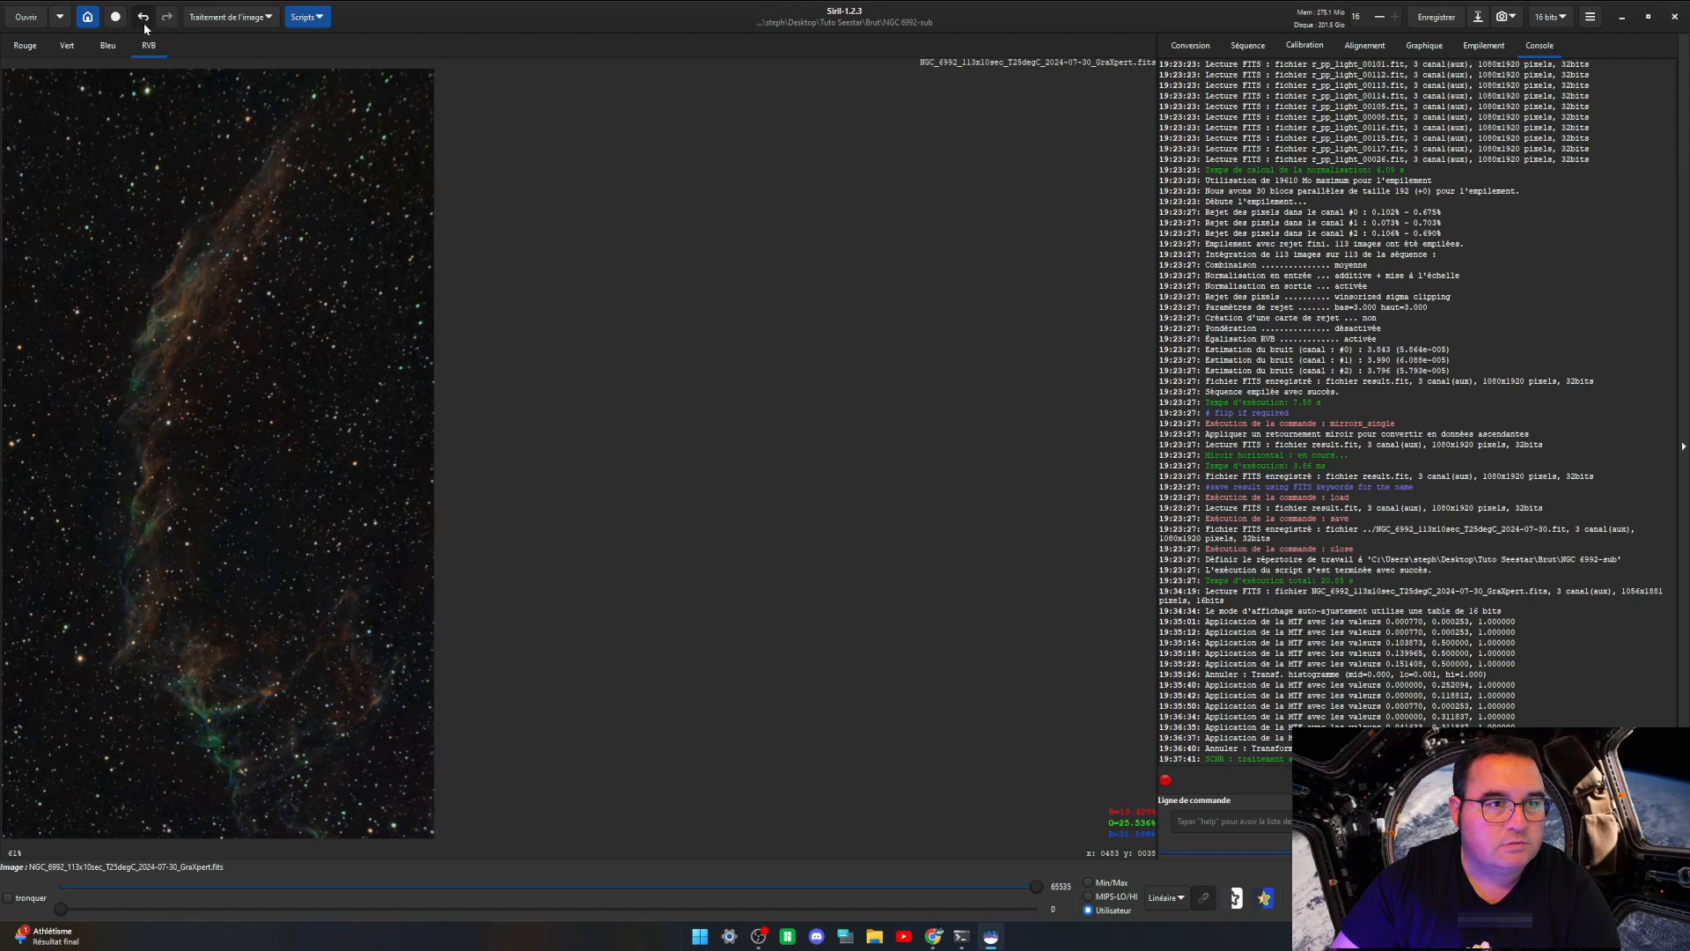
{"action": "left_click", "coordinate": [171, 24]}
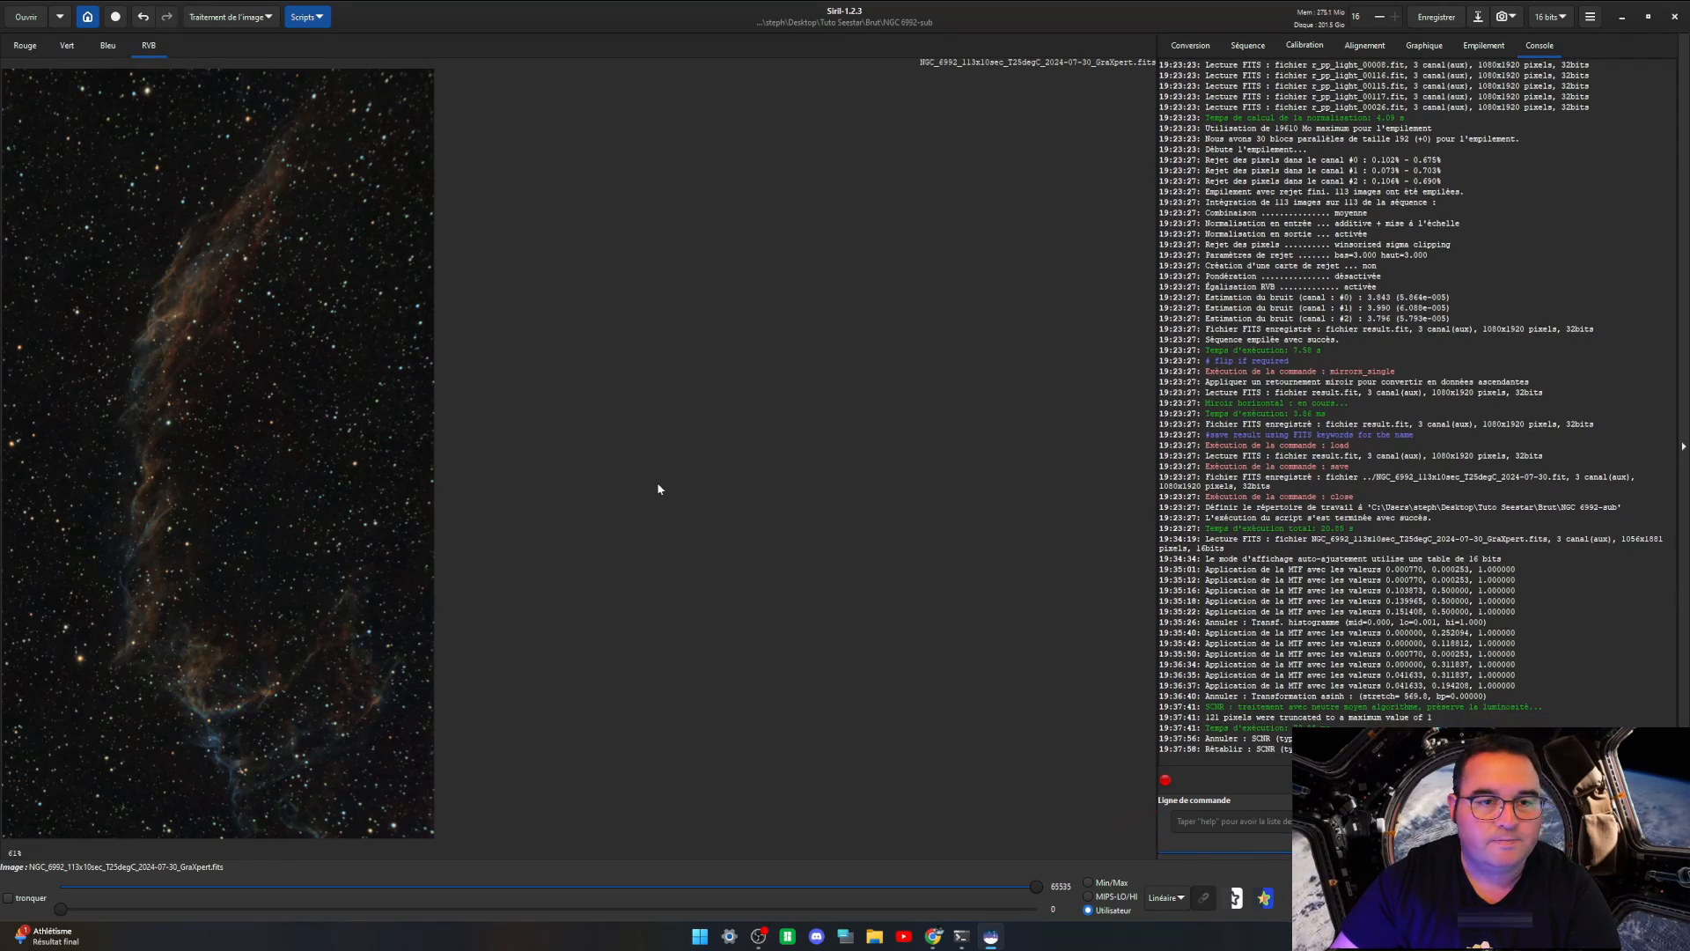
{"action": "left_click", "coordinate": [229, 16]}
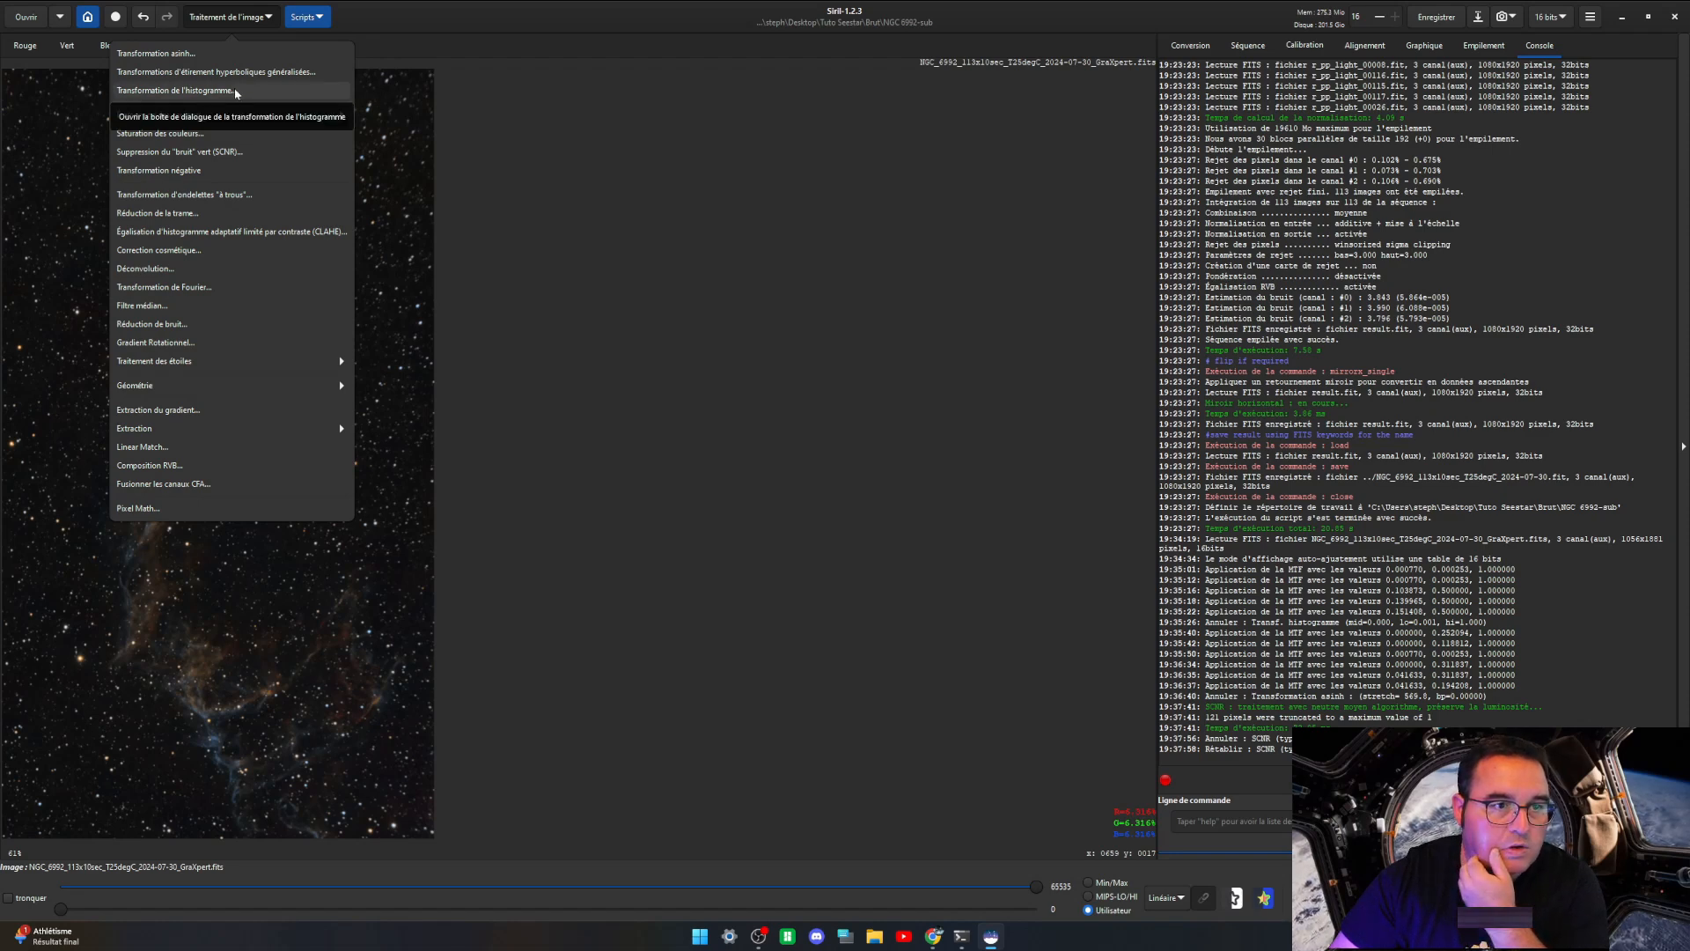
{"action": "left_click", "coordinate": [233, 91]}
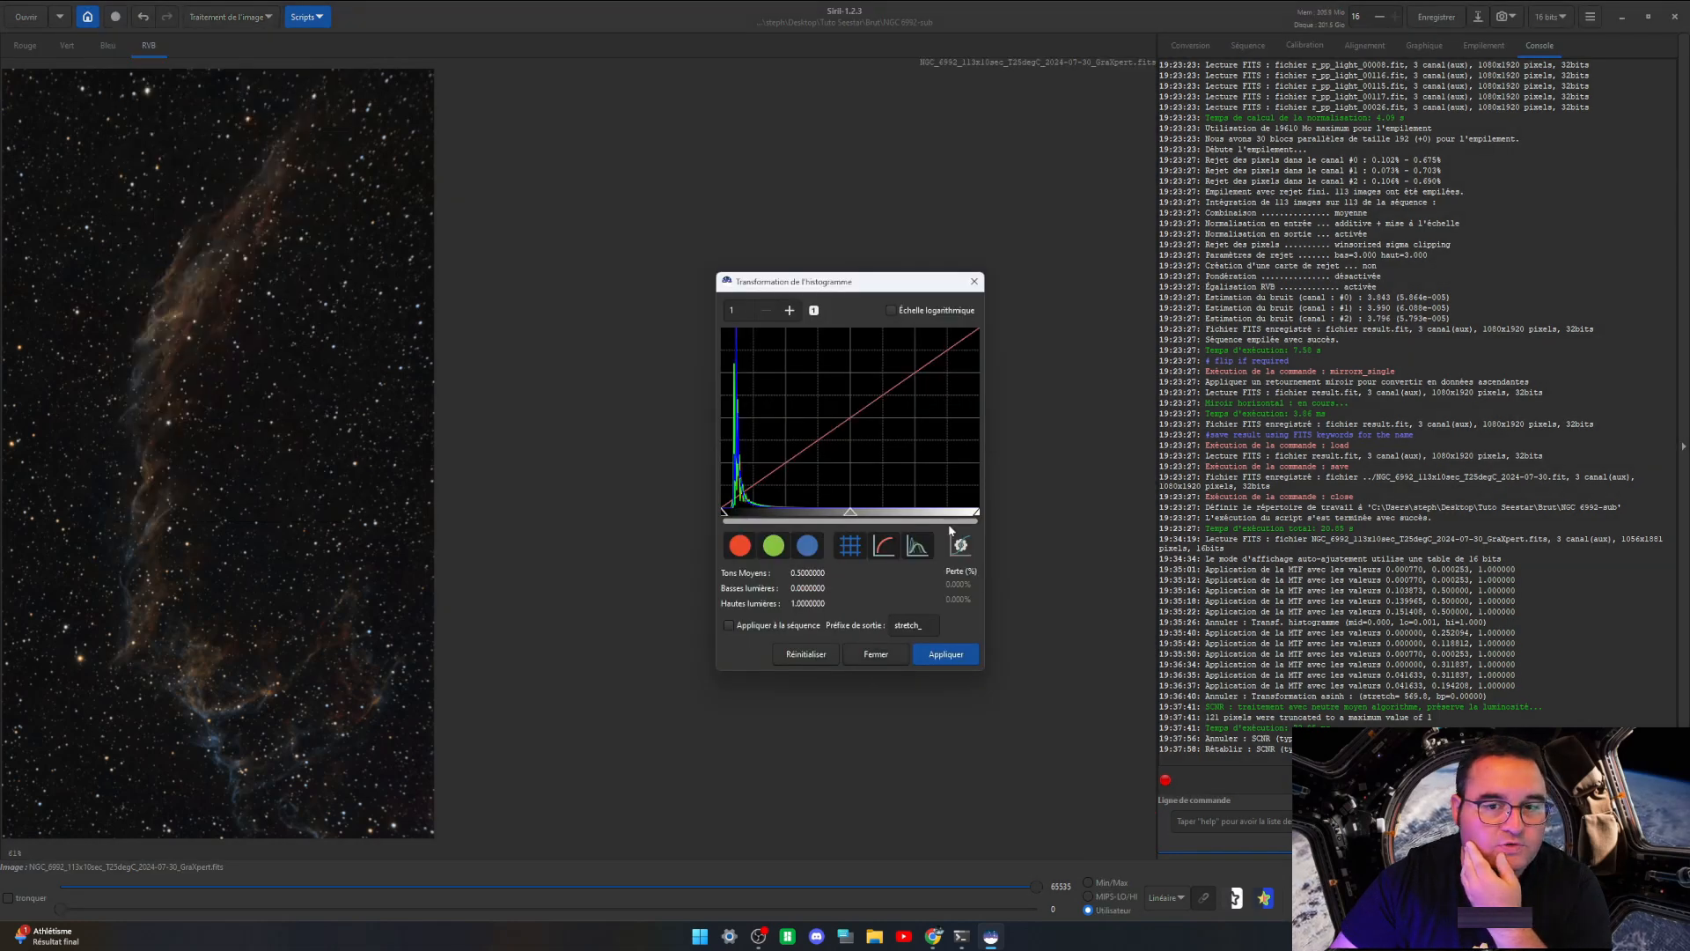
{"action": "left_click", "coordinate": [885, 656]}
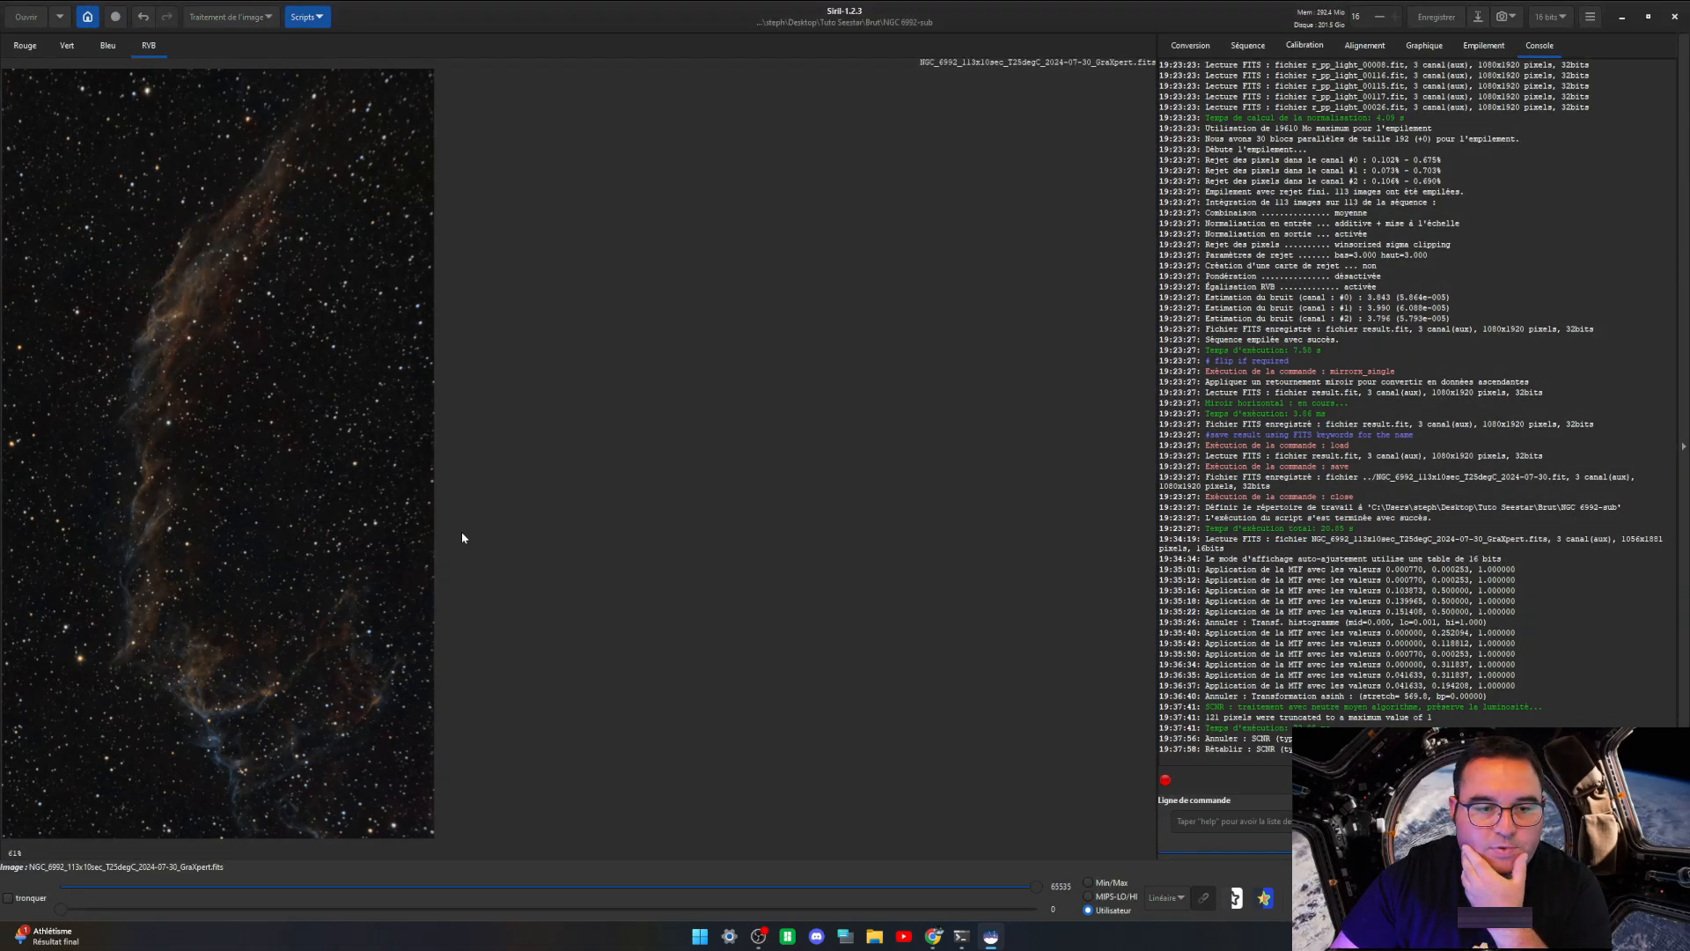
Step: Start a photometric colour calibration and search for ngc6992 on the SIMBAD server
{"action": "left_click", "coordinate": [265, 17]}
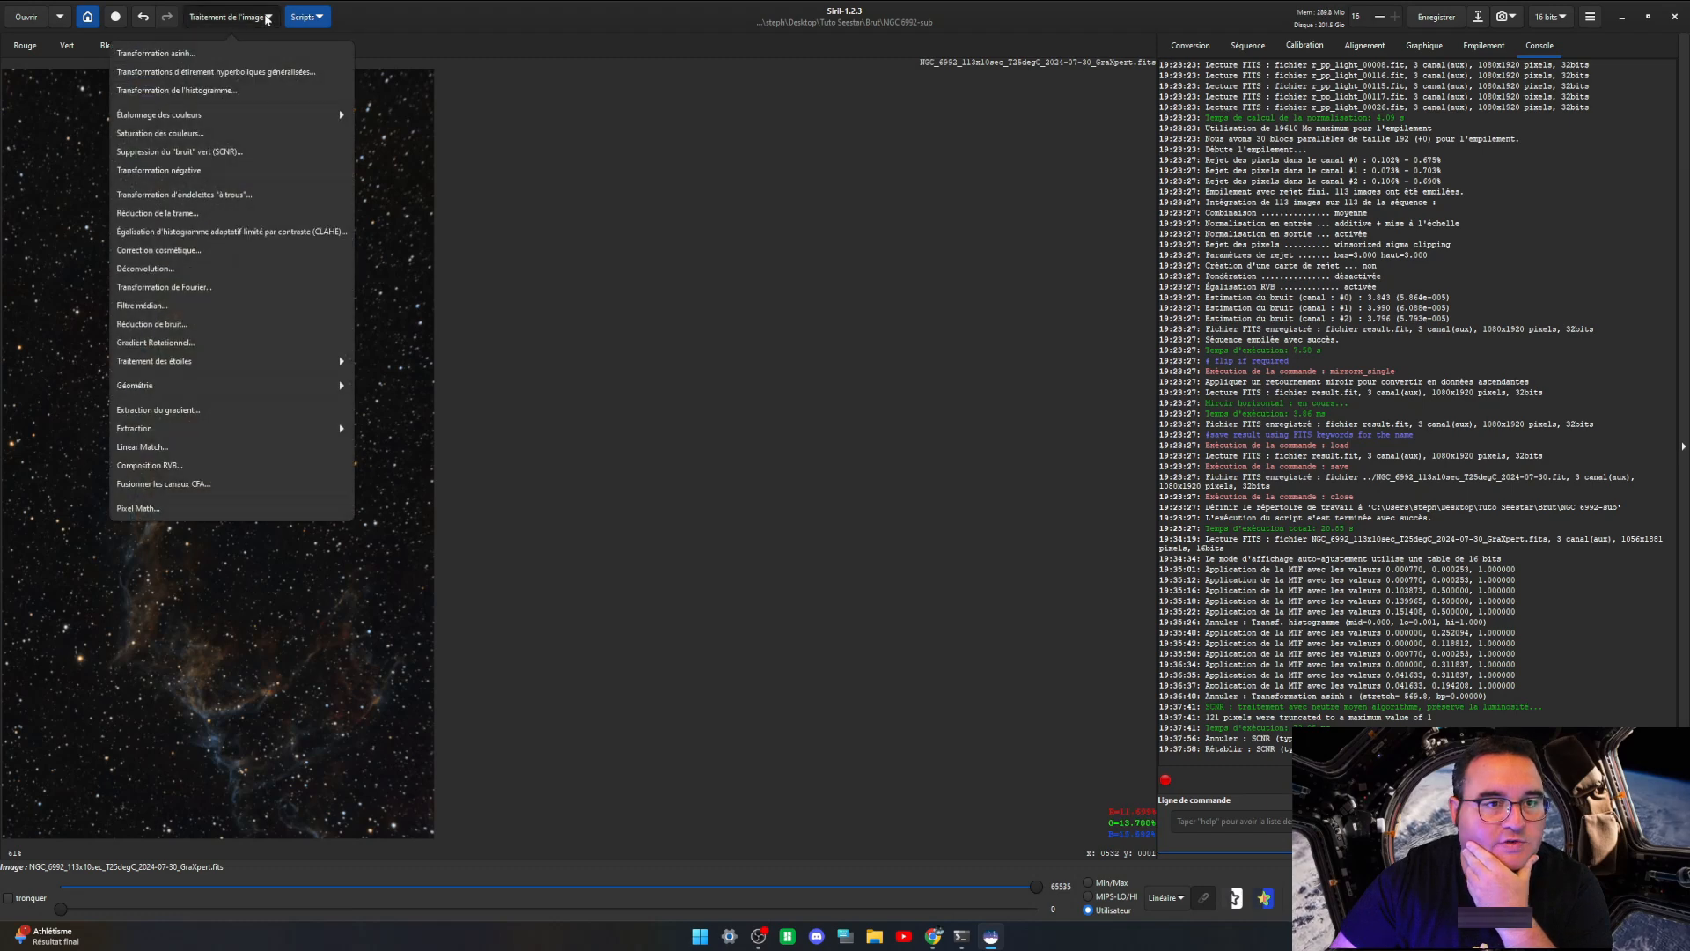
{"action": "left_click", "coordinate": [168, 115]}
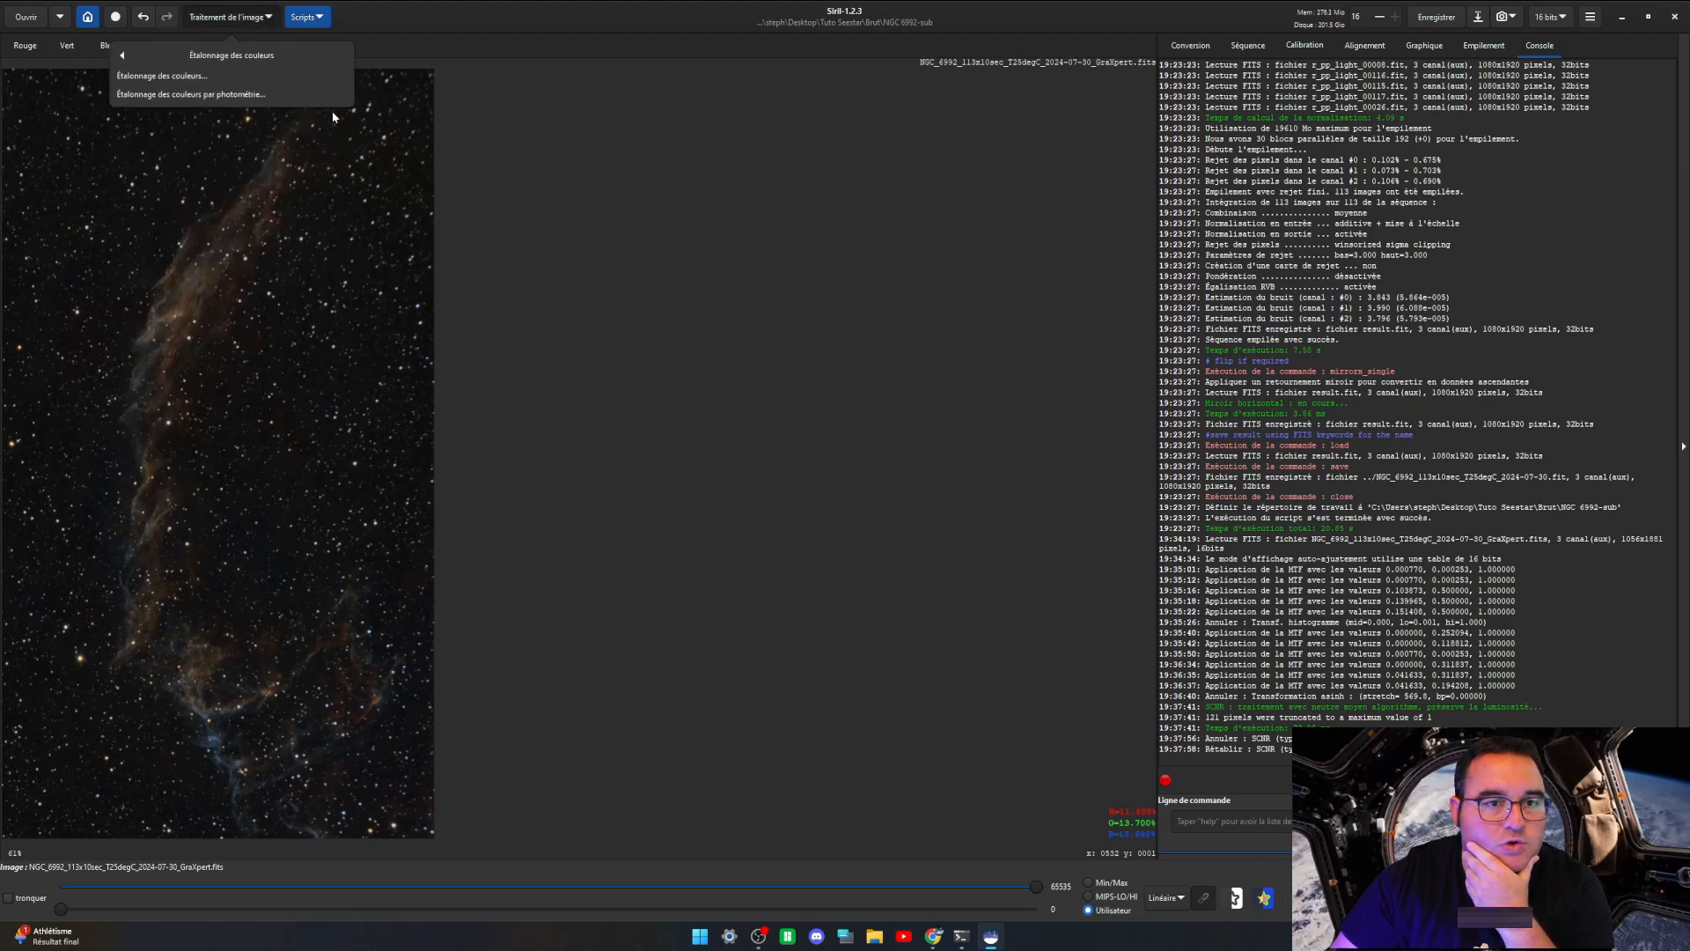
{"action": "left_click", "coordinate": [250, 95]}
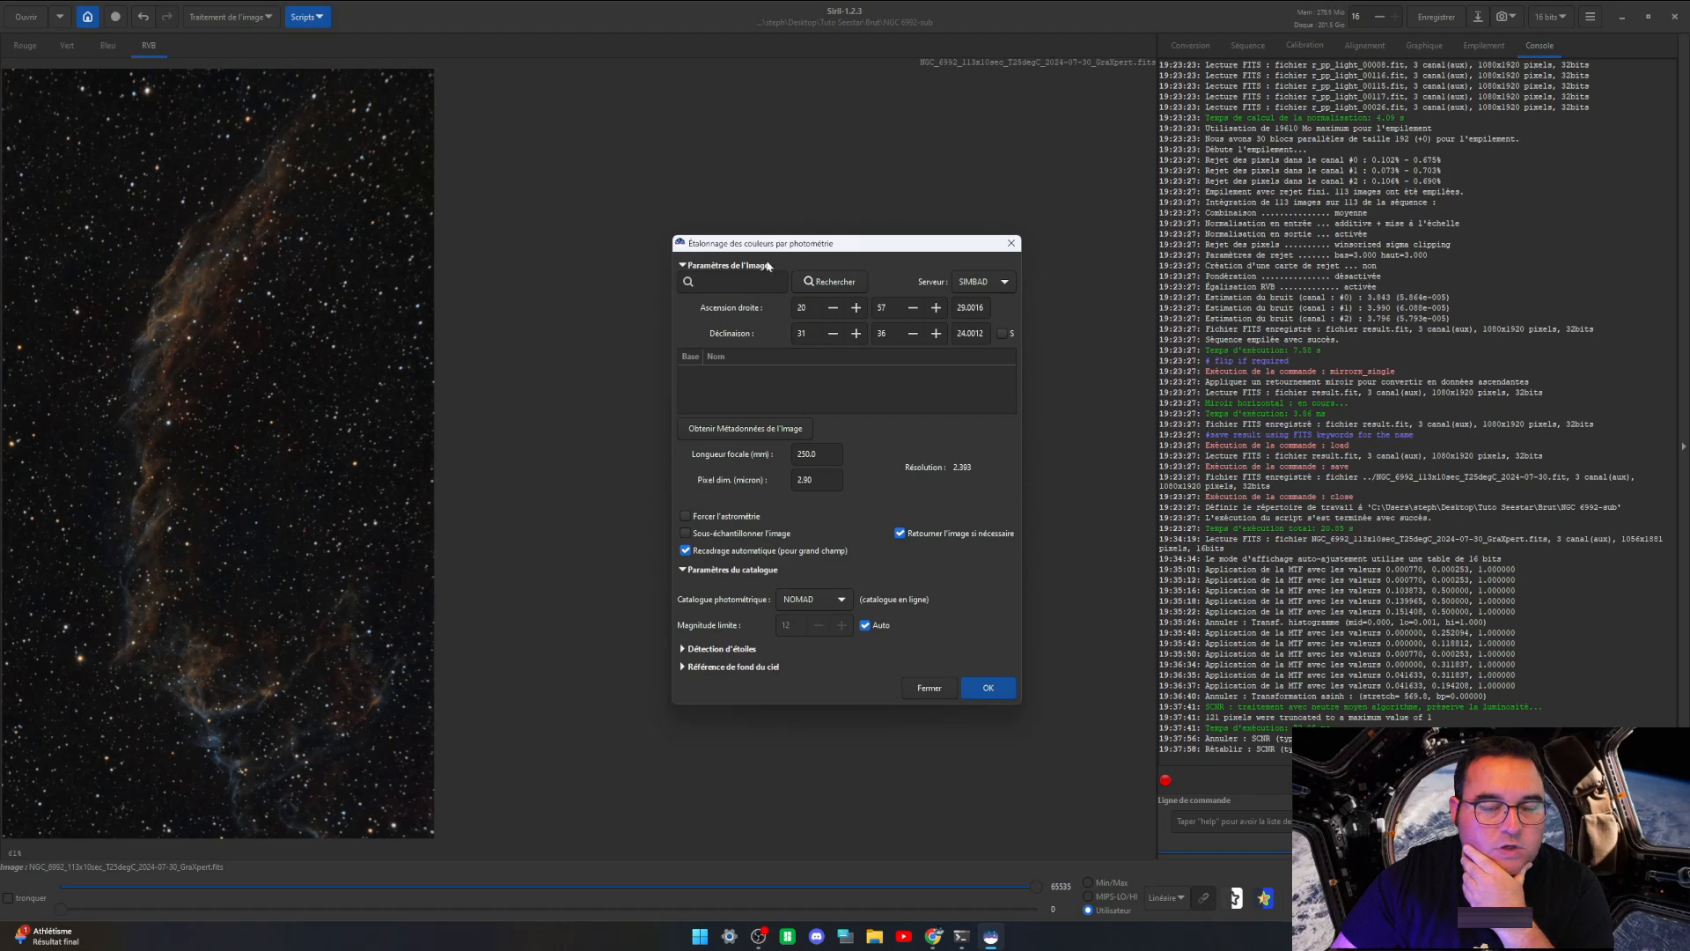
{"action": "left_click_drag", "start_coordinate": [825, 244], "coordinate": [831, 246]}
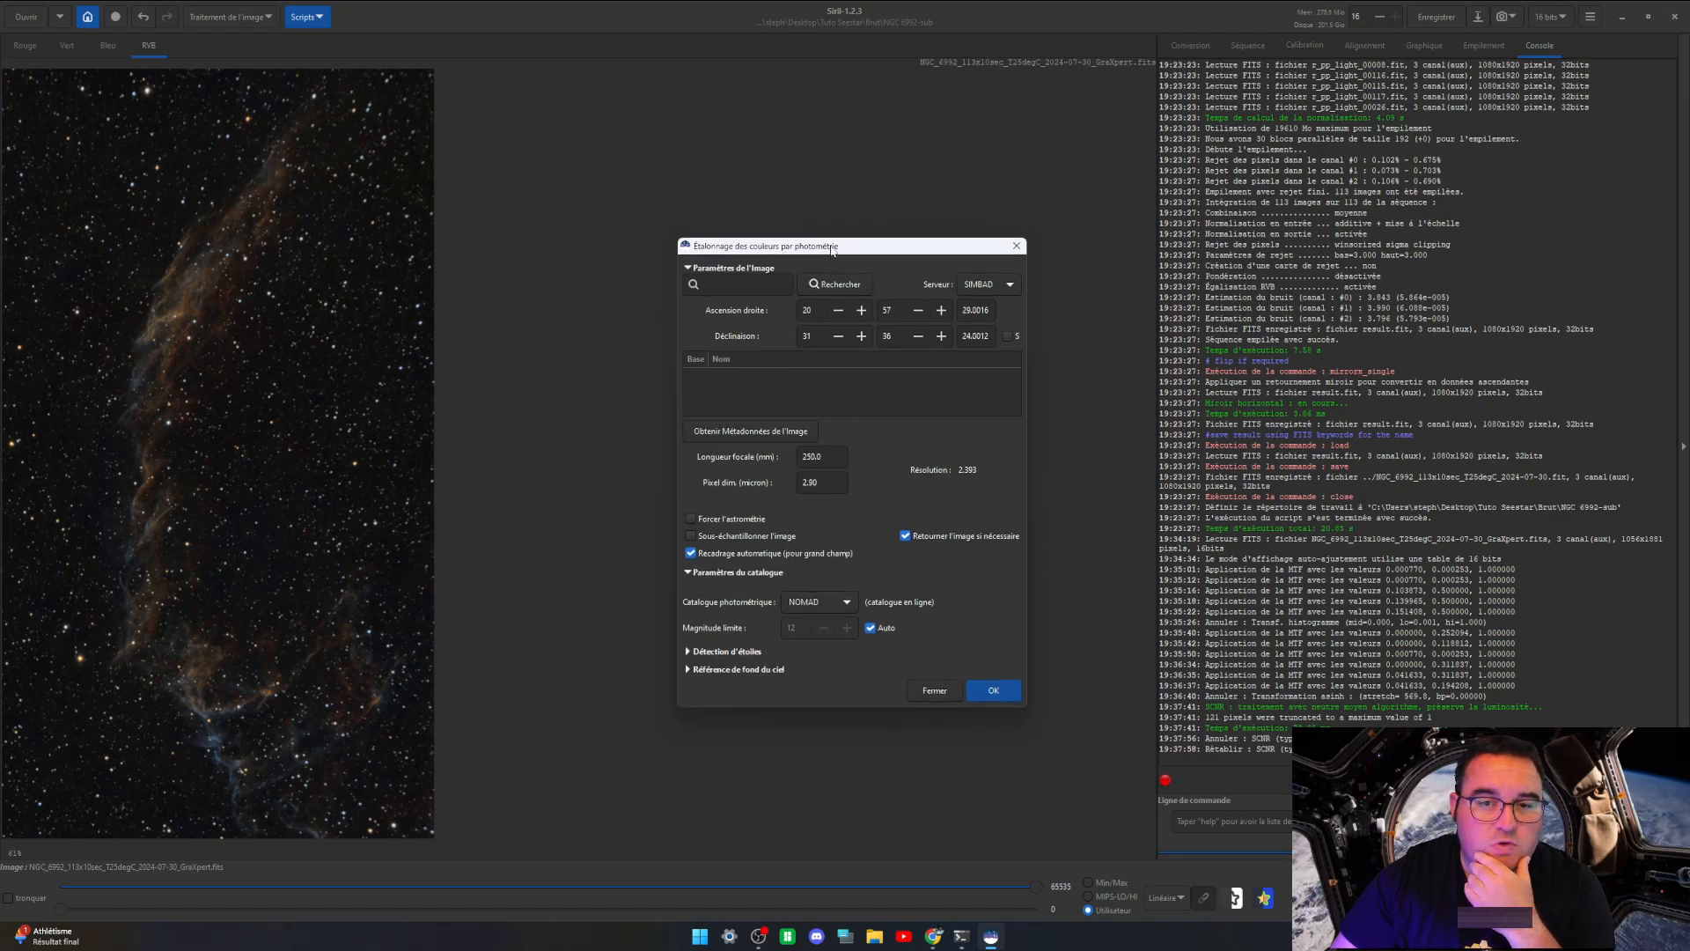
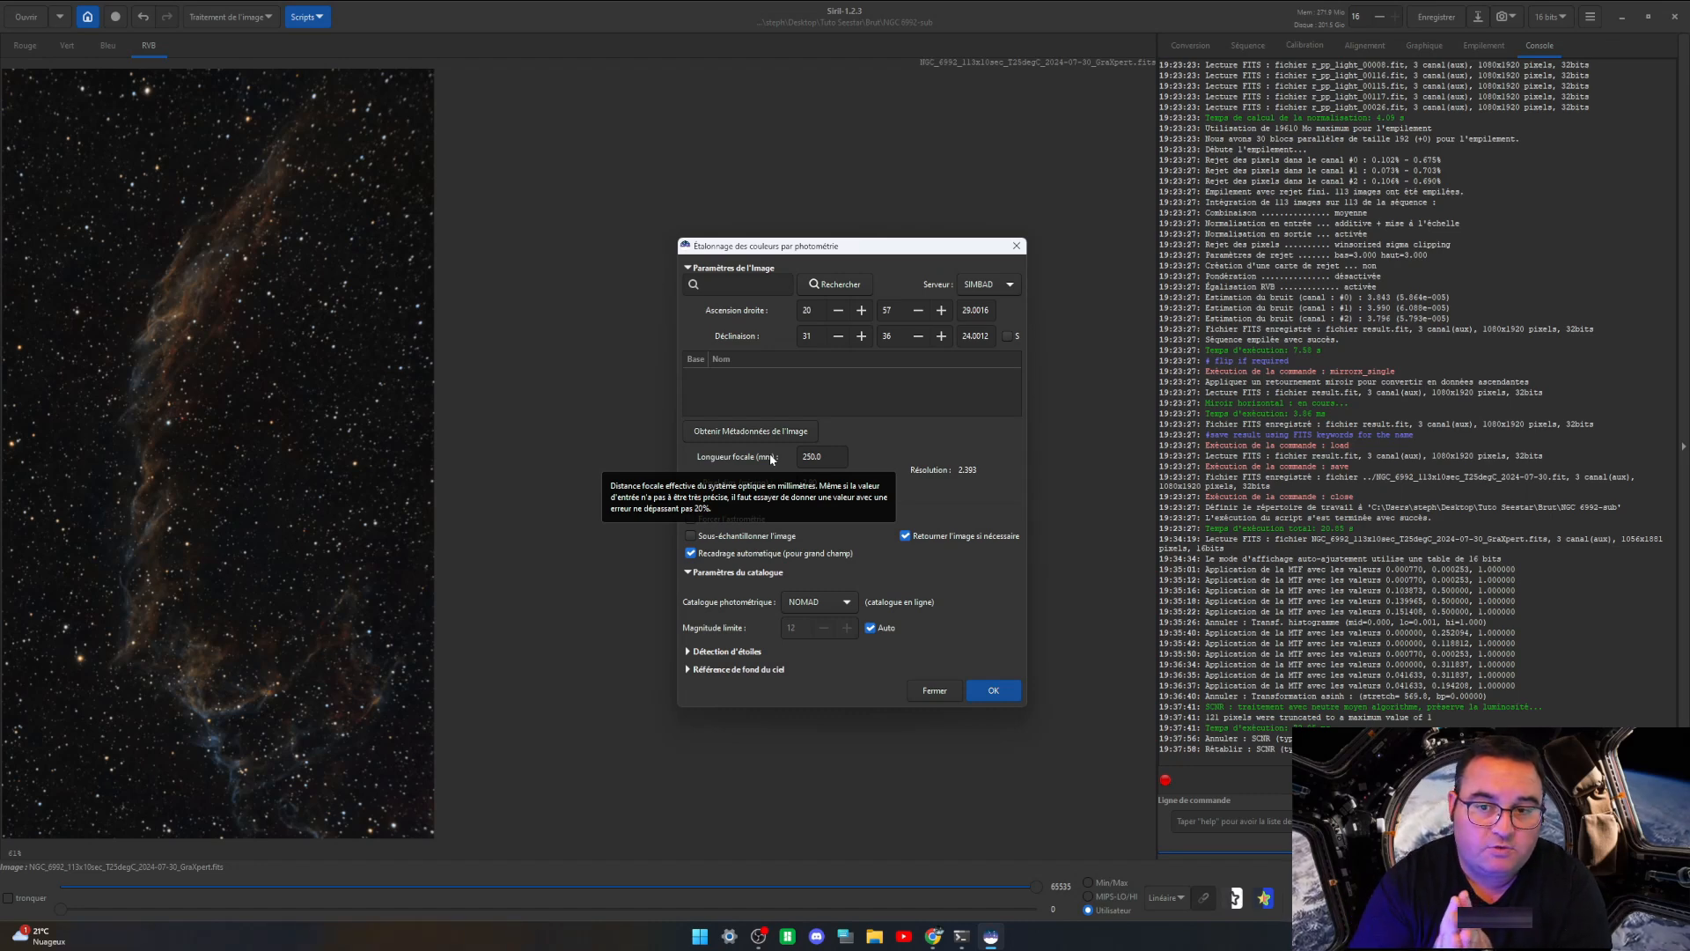
{"action": "left_click", "coordinate": [981, 291]}
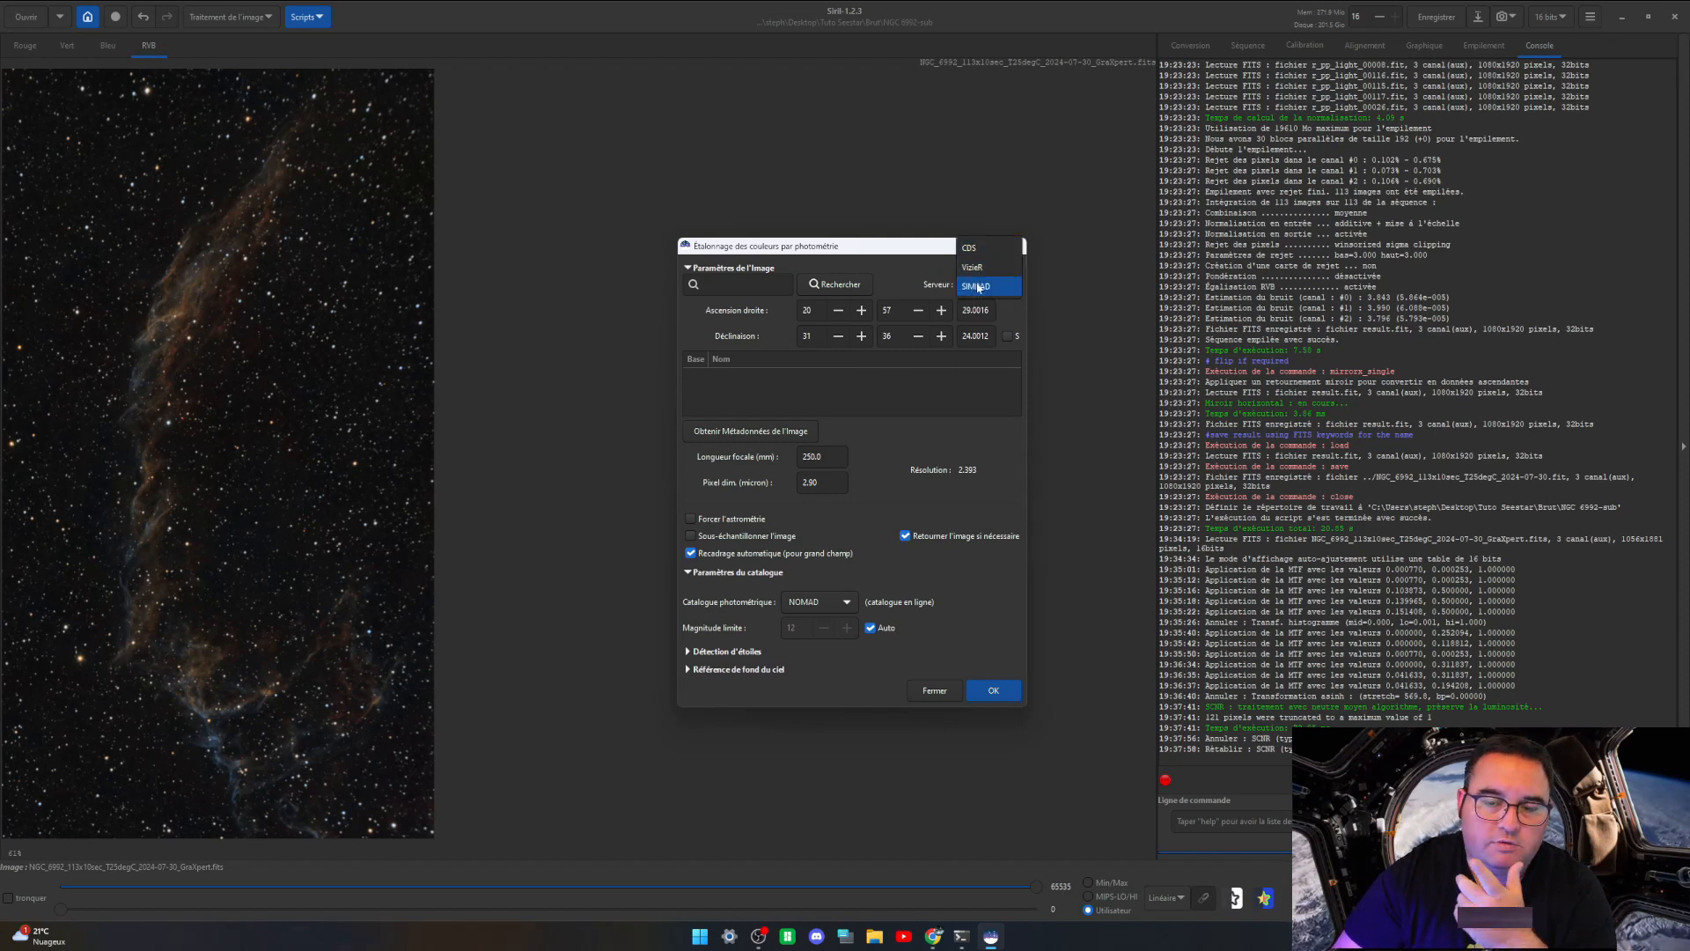
{"action": "left_click", "coordinate": [983, 288]}
{"action": "left_click", "coordinate": [977, 284]}
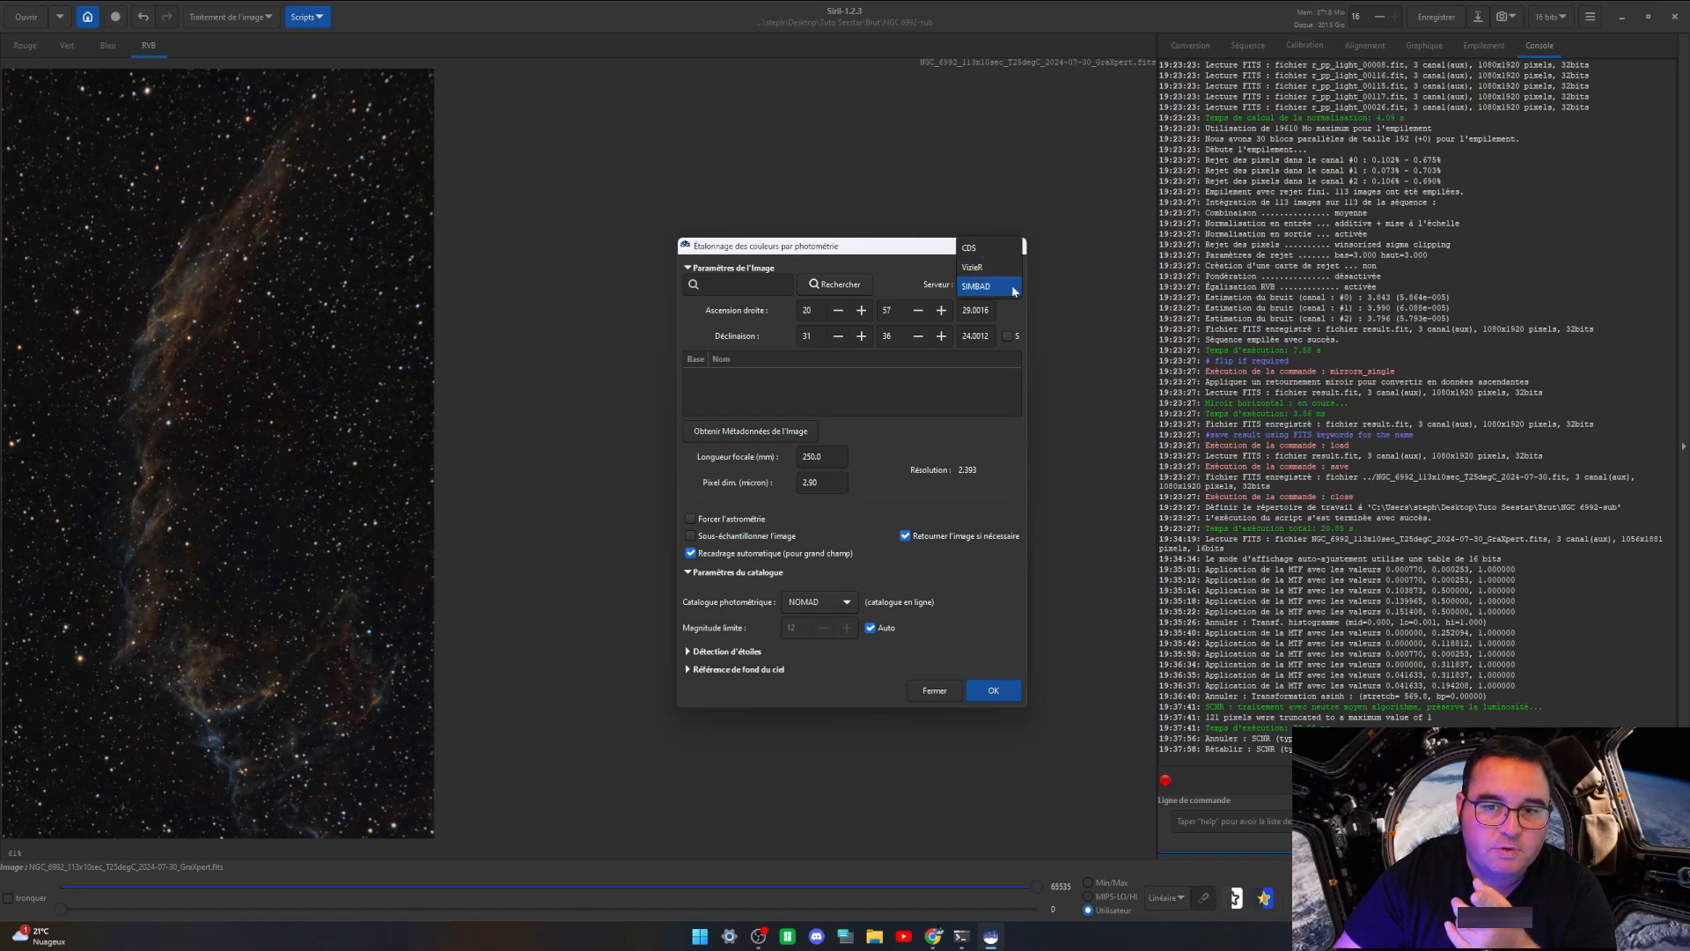
{"action": "left_click", "coordinate": [903, 277]}
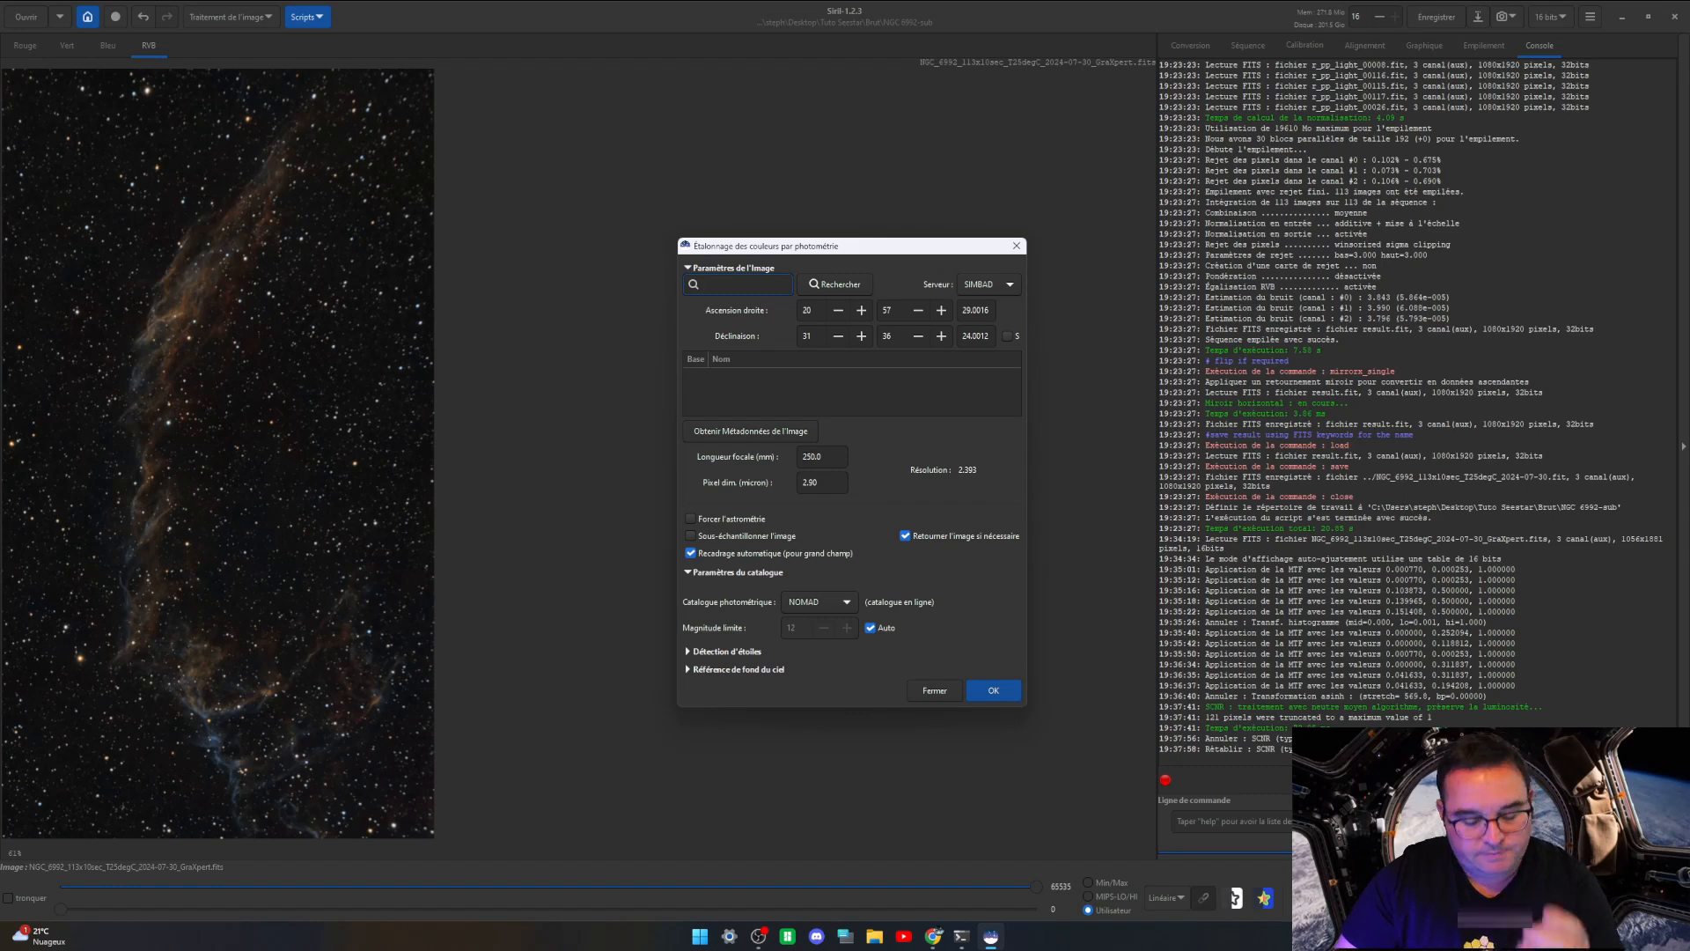
{"action": "type", "text": "ngc69"}
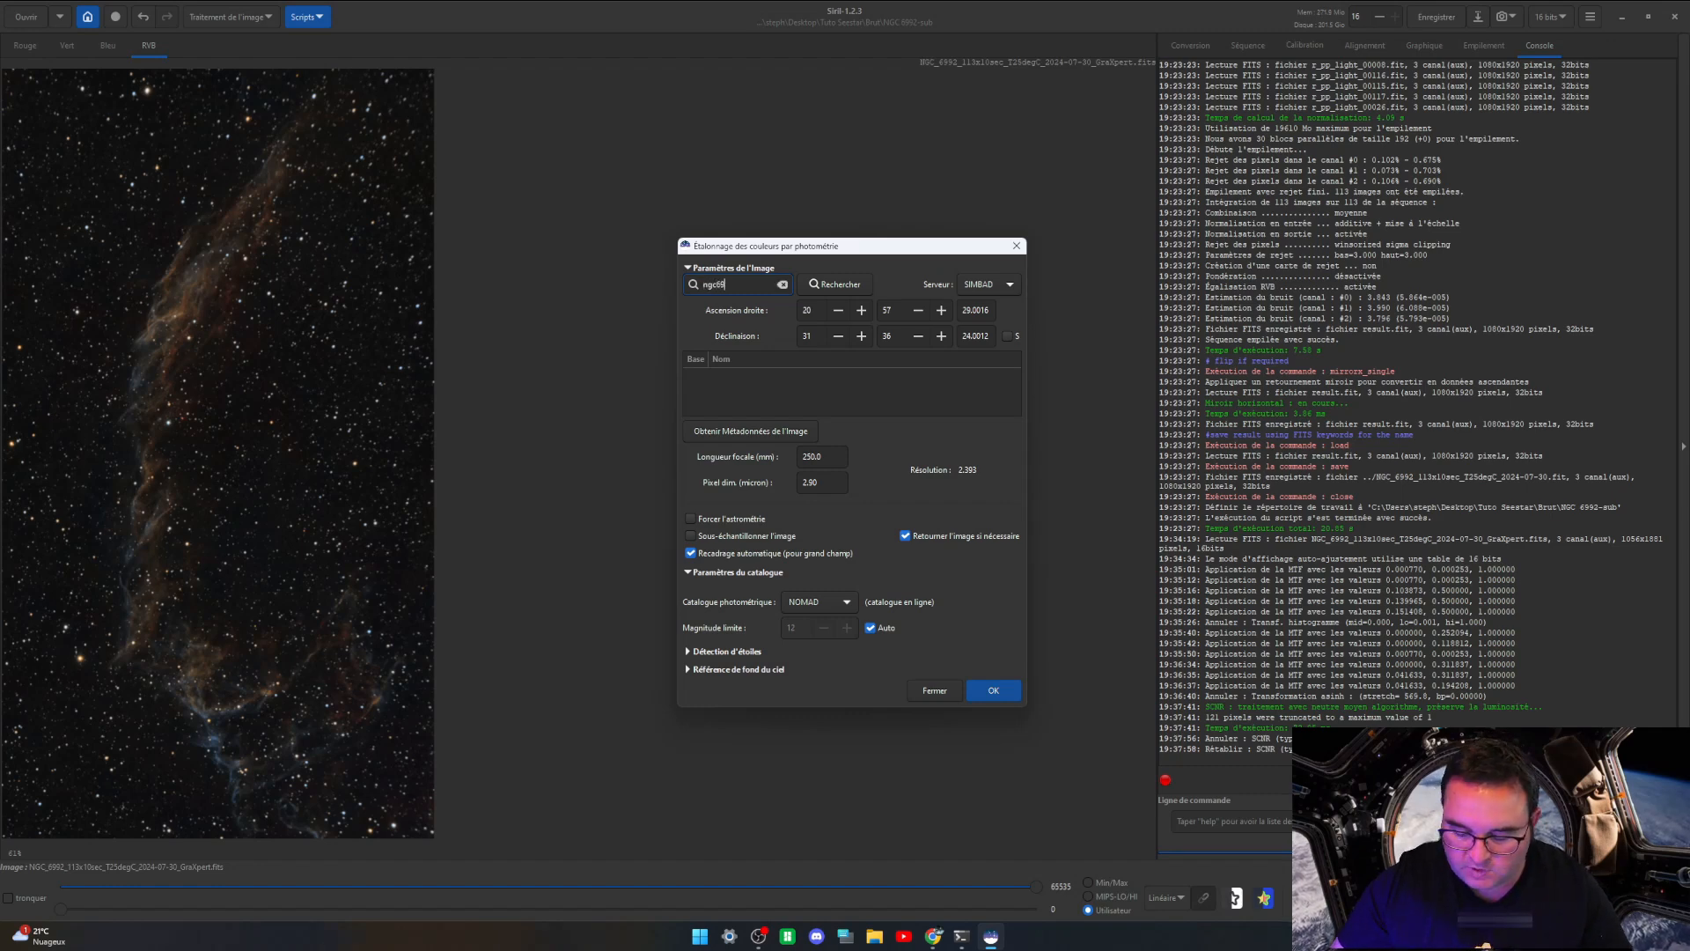
{"action": "type", "text": "92"}
{"action": "left_click", "coordinate": [834, 285]}
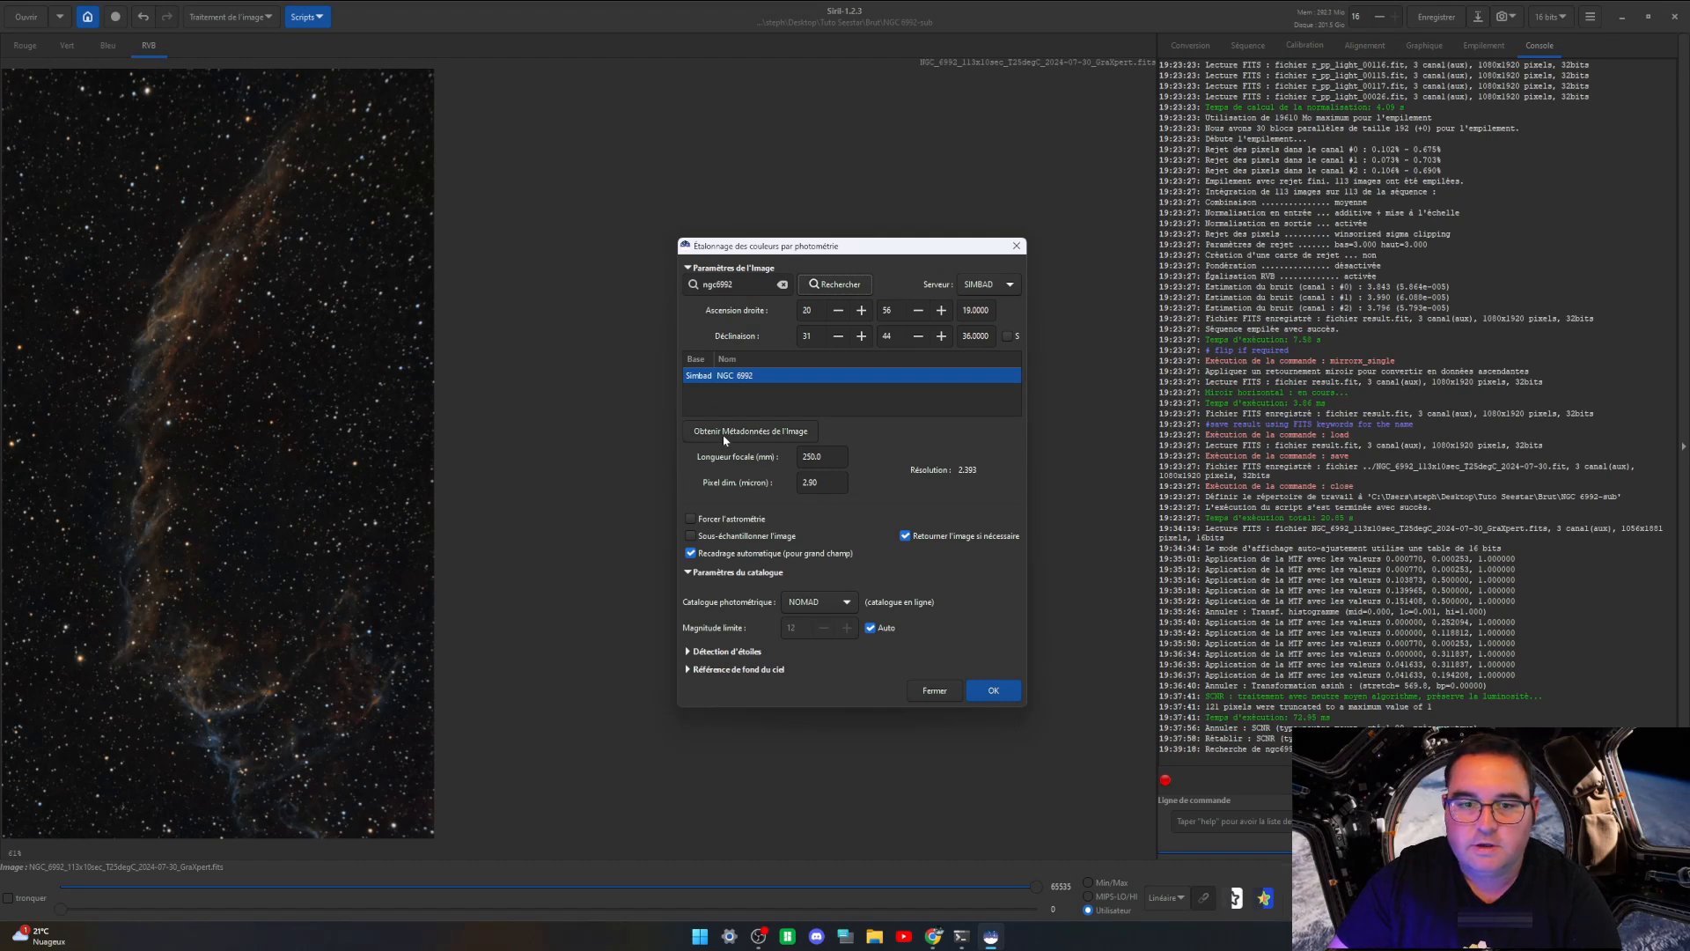
Step: Load the coordinates from the image metadata, run the photometric colour calibration with the NOMAD catalogue, and close its settings
{"action": "left_click", "coordinate": [749, 432]}
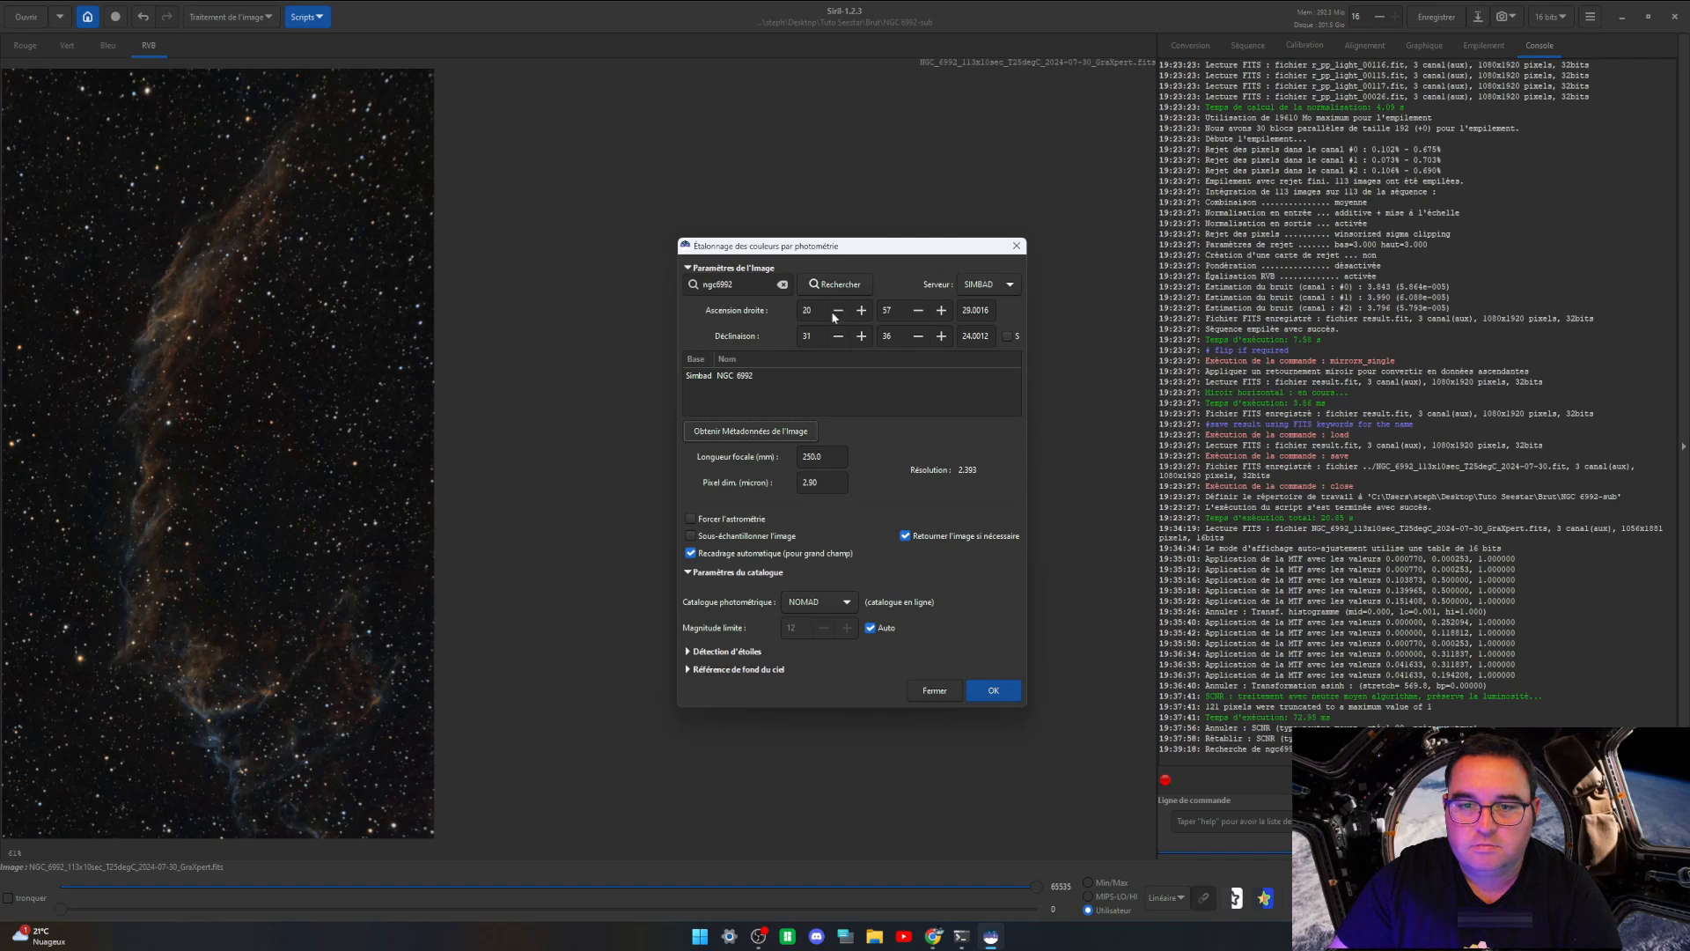
{"action": "left_click", "coordinate": [989, 694]}
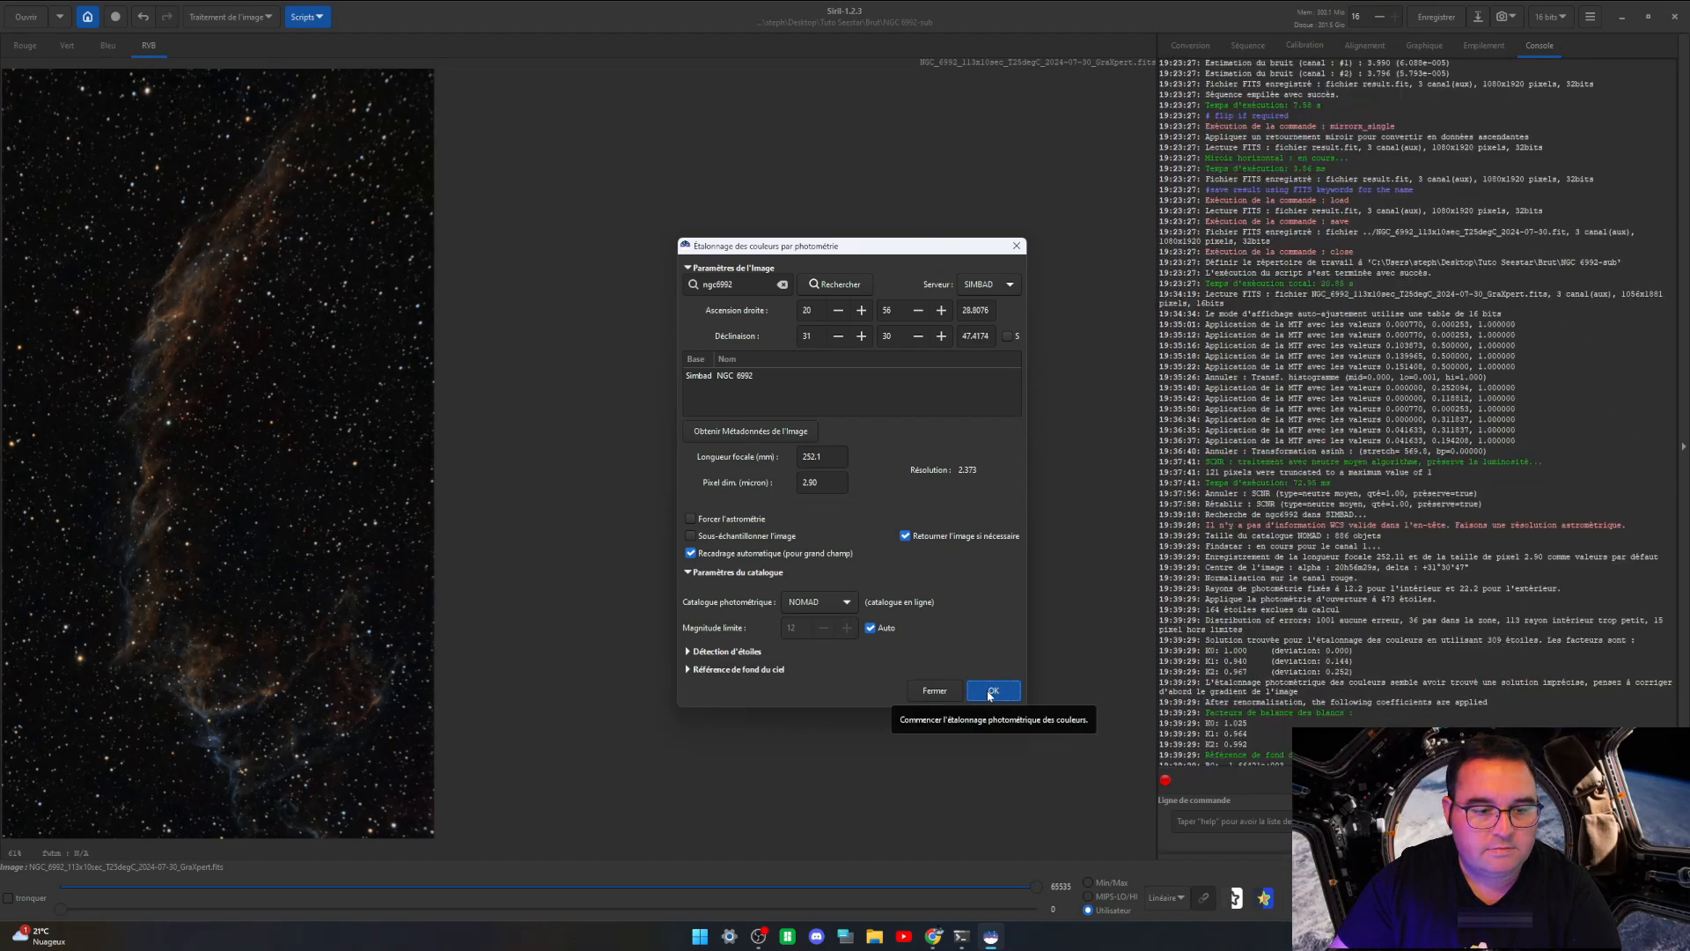
{"action": "left_click", "coordinate": [931, 691]}
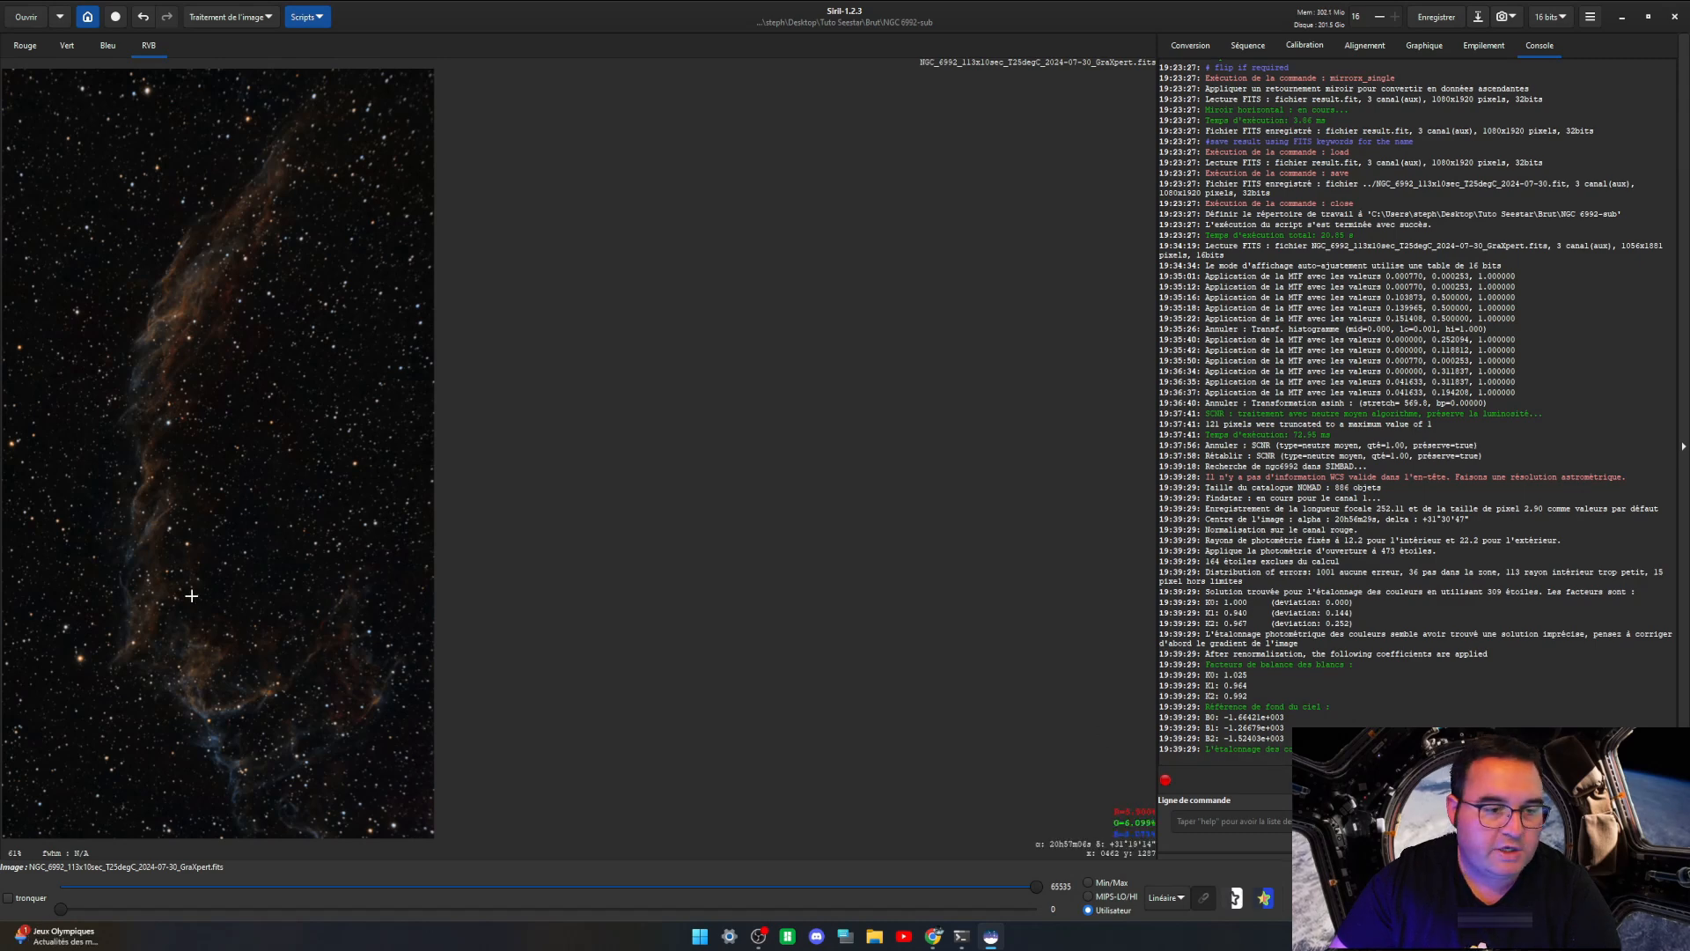
Step: Compare the lower part of the nebula with and without the photometric calibration by repeatedly undoing and redoing it, leaving it applied
{"action": "scroll", "coordinate": [255, 616], "scroll_direction": "up", "scroll_amount": 2}
{"action": "left_click_drag", "start_coordinate": [233, 602], "coordinate": [490, 306]}
{"action": "scroll", "coordinate": [485, 379], "scroll_direction": "down", "scroll_amount": 1}
{"action": "left_click", "coordinate": [143, 17]}
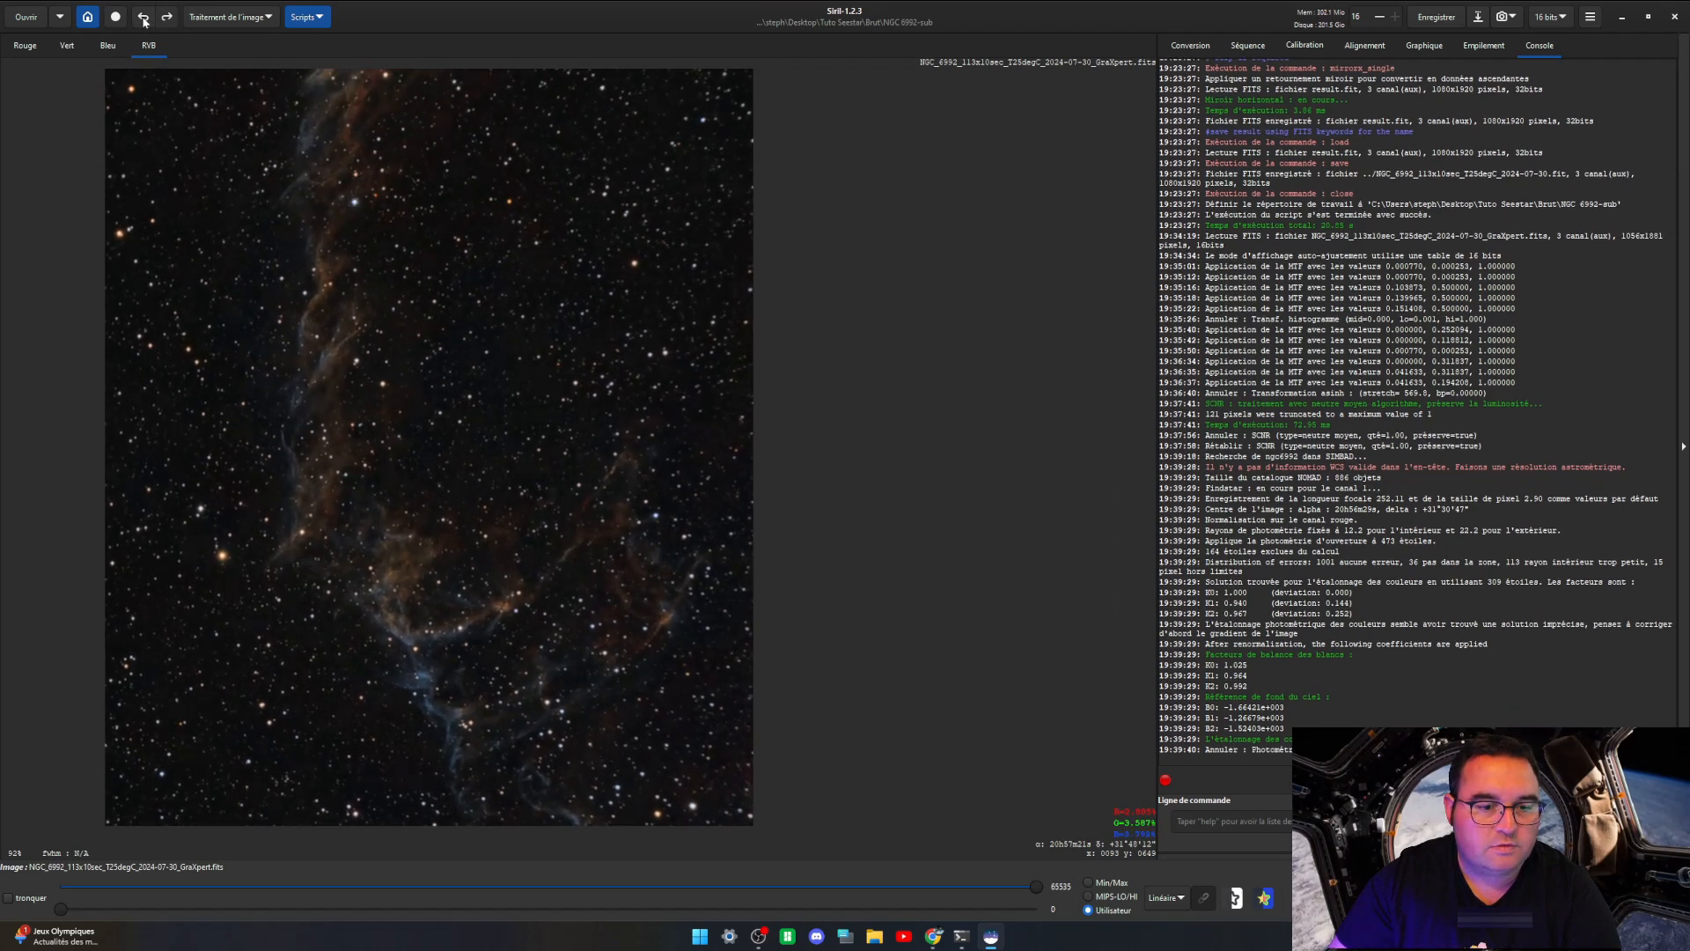
{"action": "left_click", "coordinate": [169, 21]}
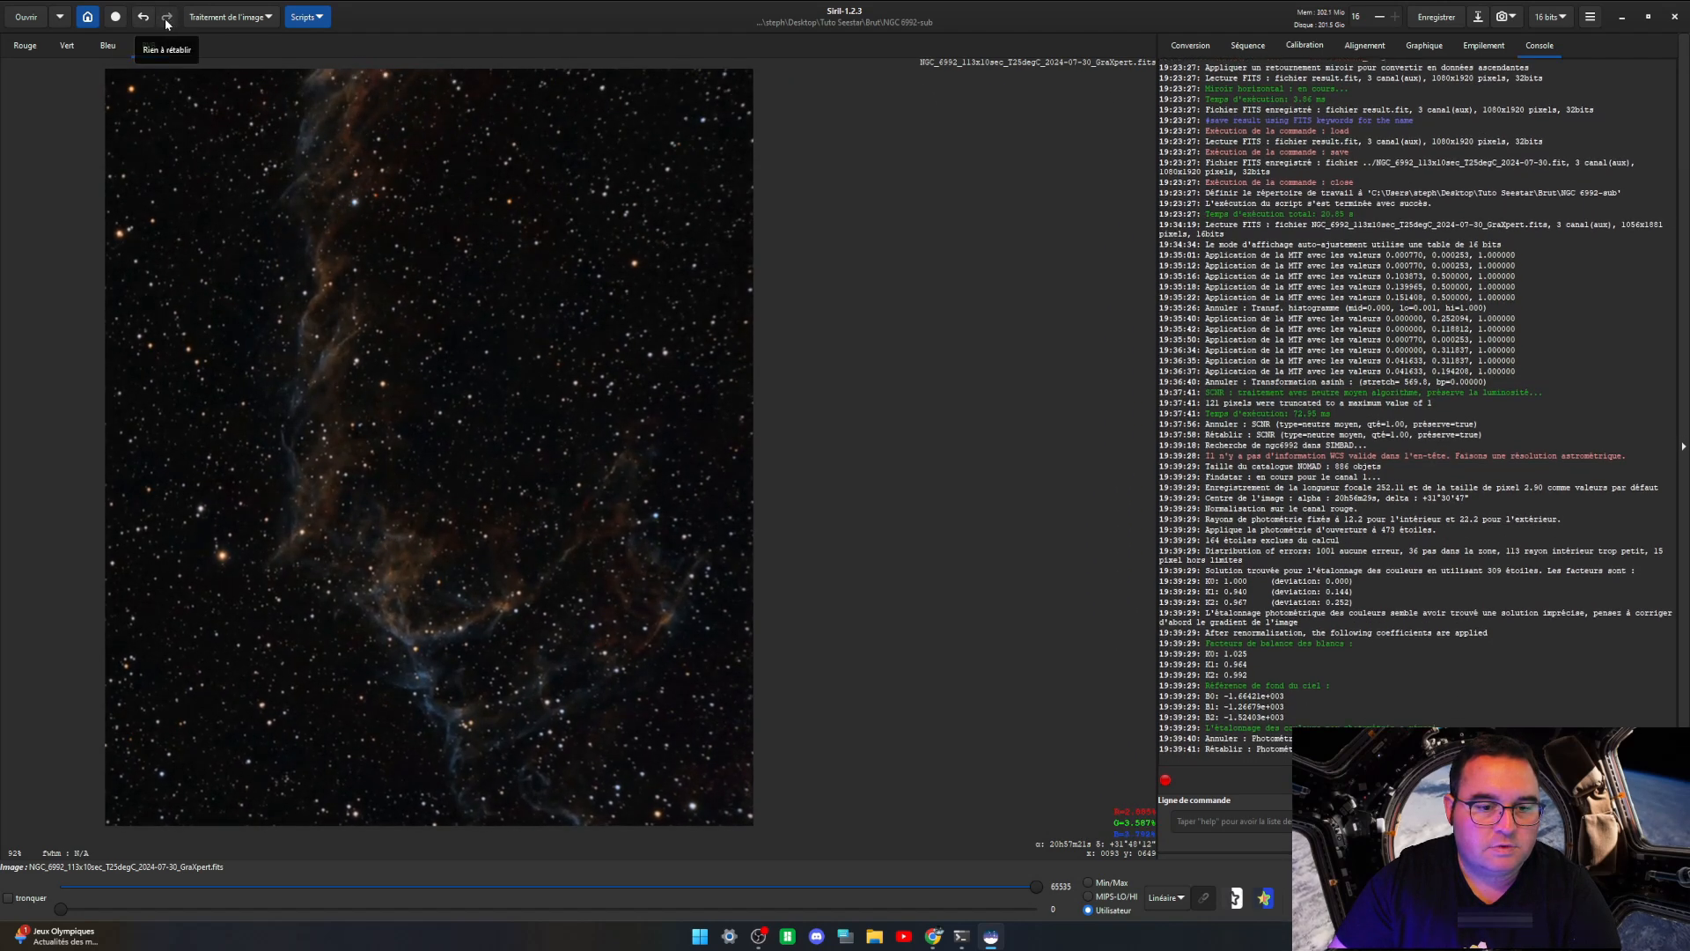
{"action": "left_click", "coordinate": [143, 19]}
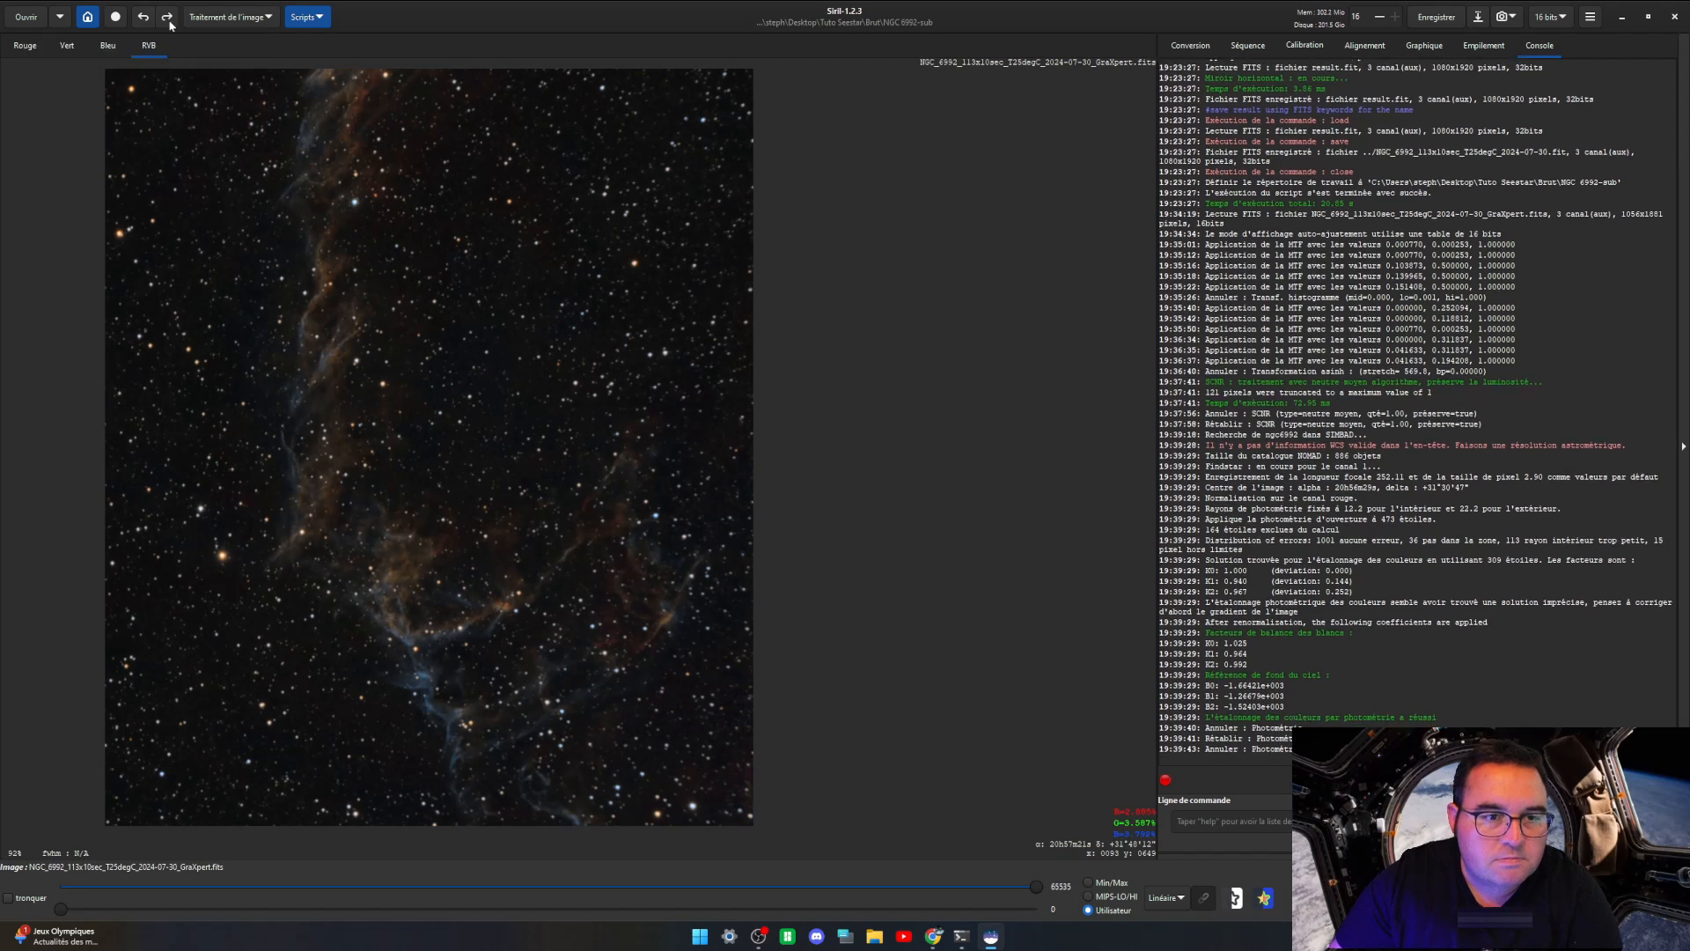
{"action": "left_click", "coordinate": [169, 19]}
{"action": "left_click", "coordinate": [144, 17]}
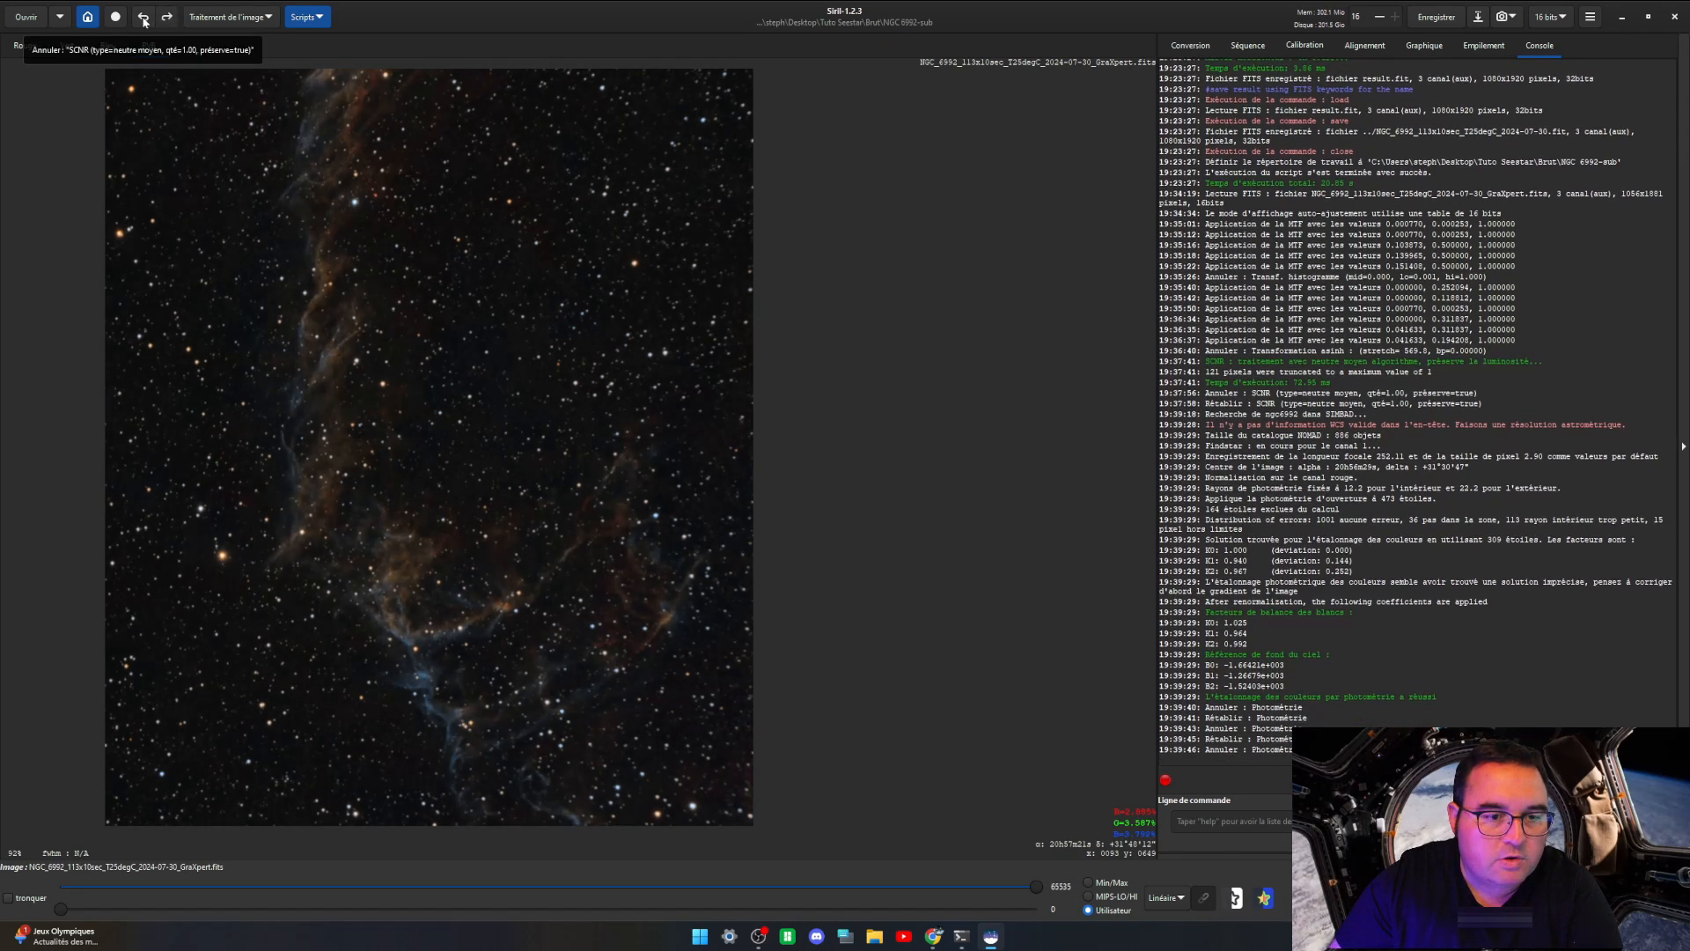
{"action": "left_click", "coordinate": [168, 20]}
{"action": "left_click", "coordinate": [143, 18]}
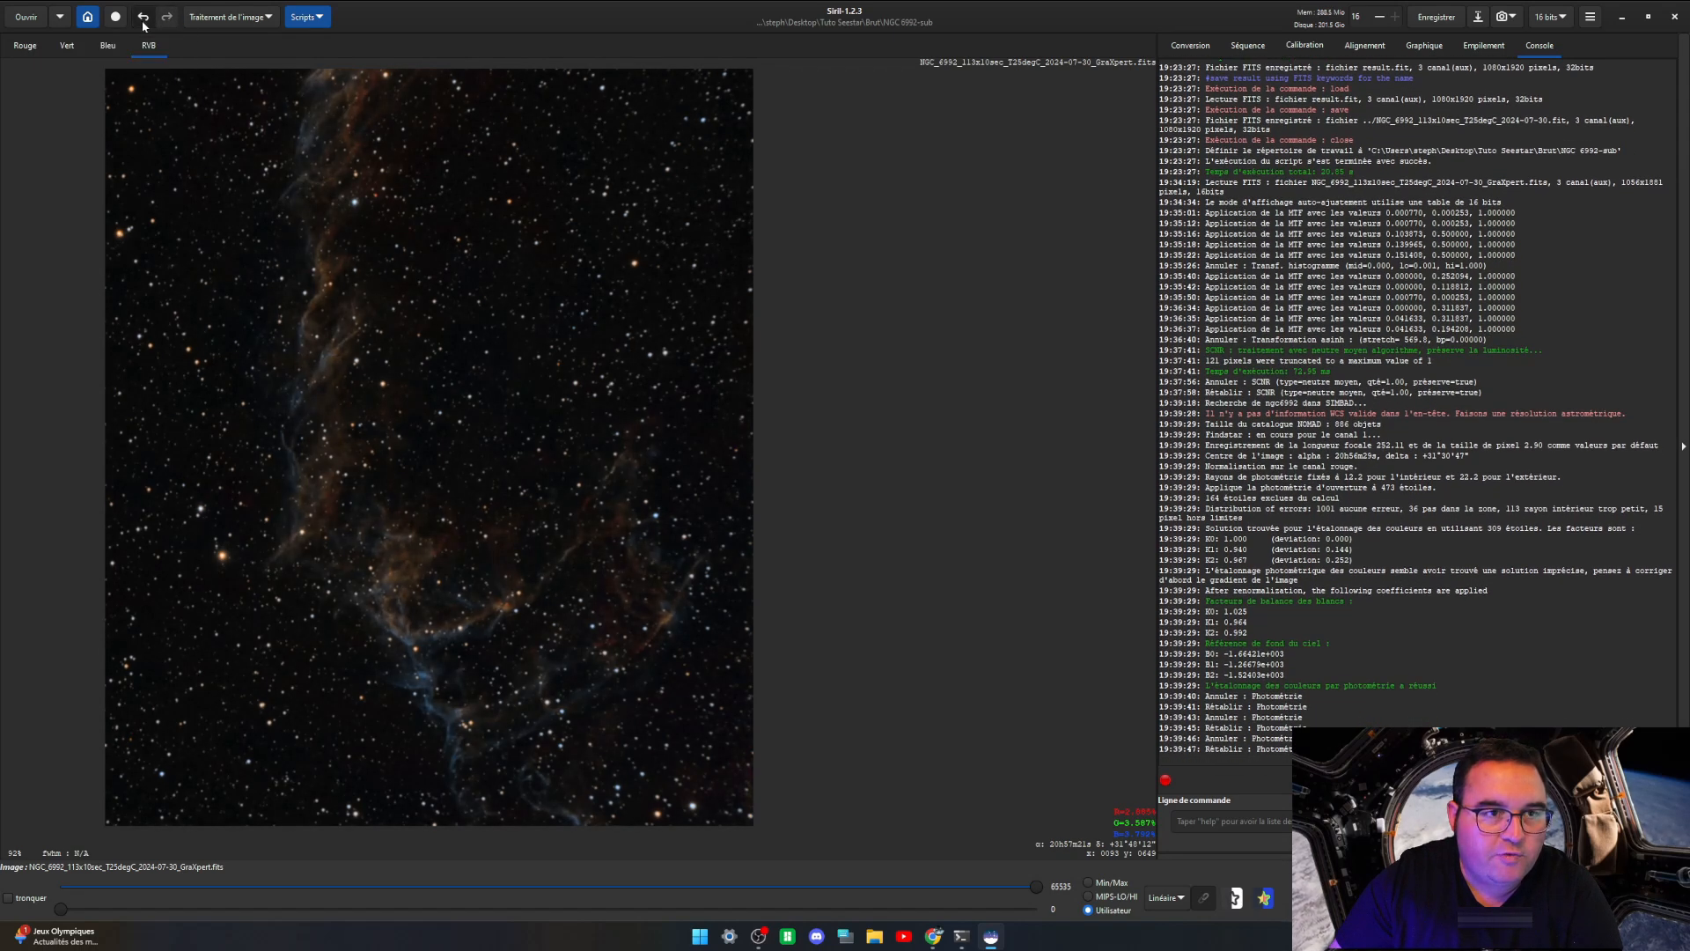
{"action": "left_click", "coordinate": [167, 19]}
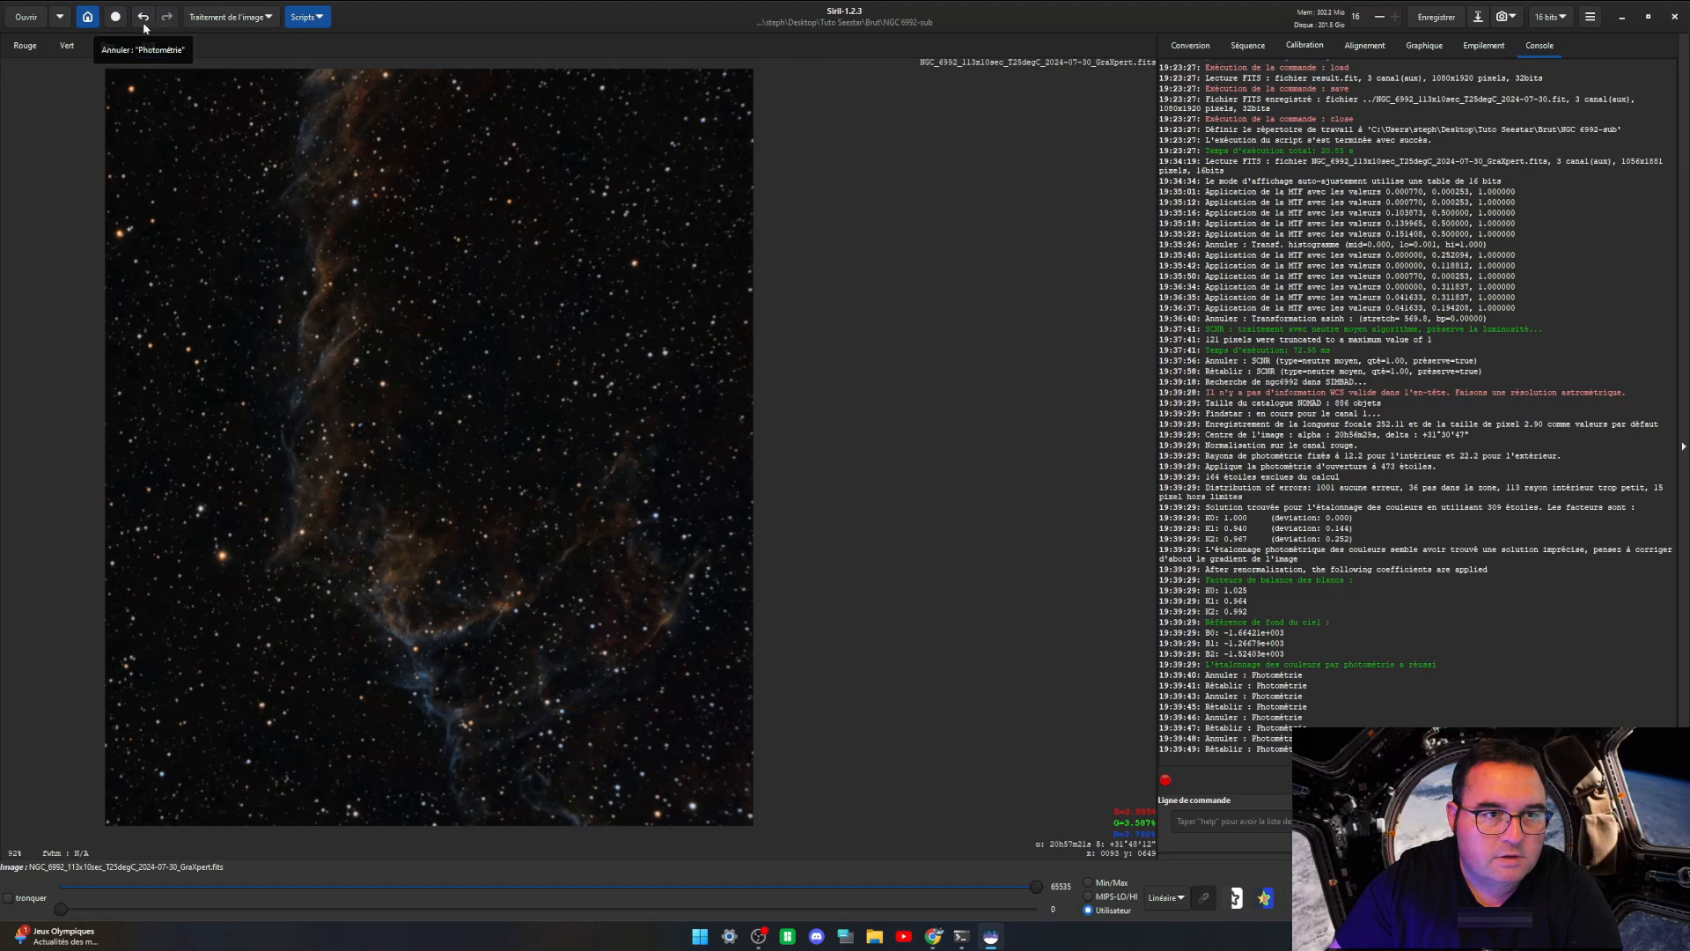
{"action": "left_click", "coordinate": [143, 18]}
{"action": "left_click", "coordinate": [168, 19]}
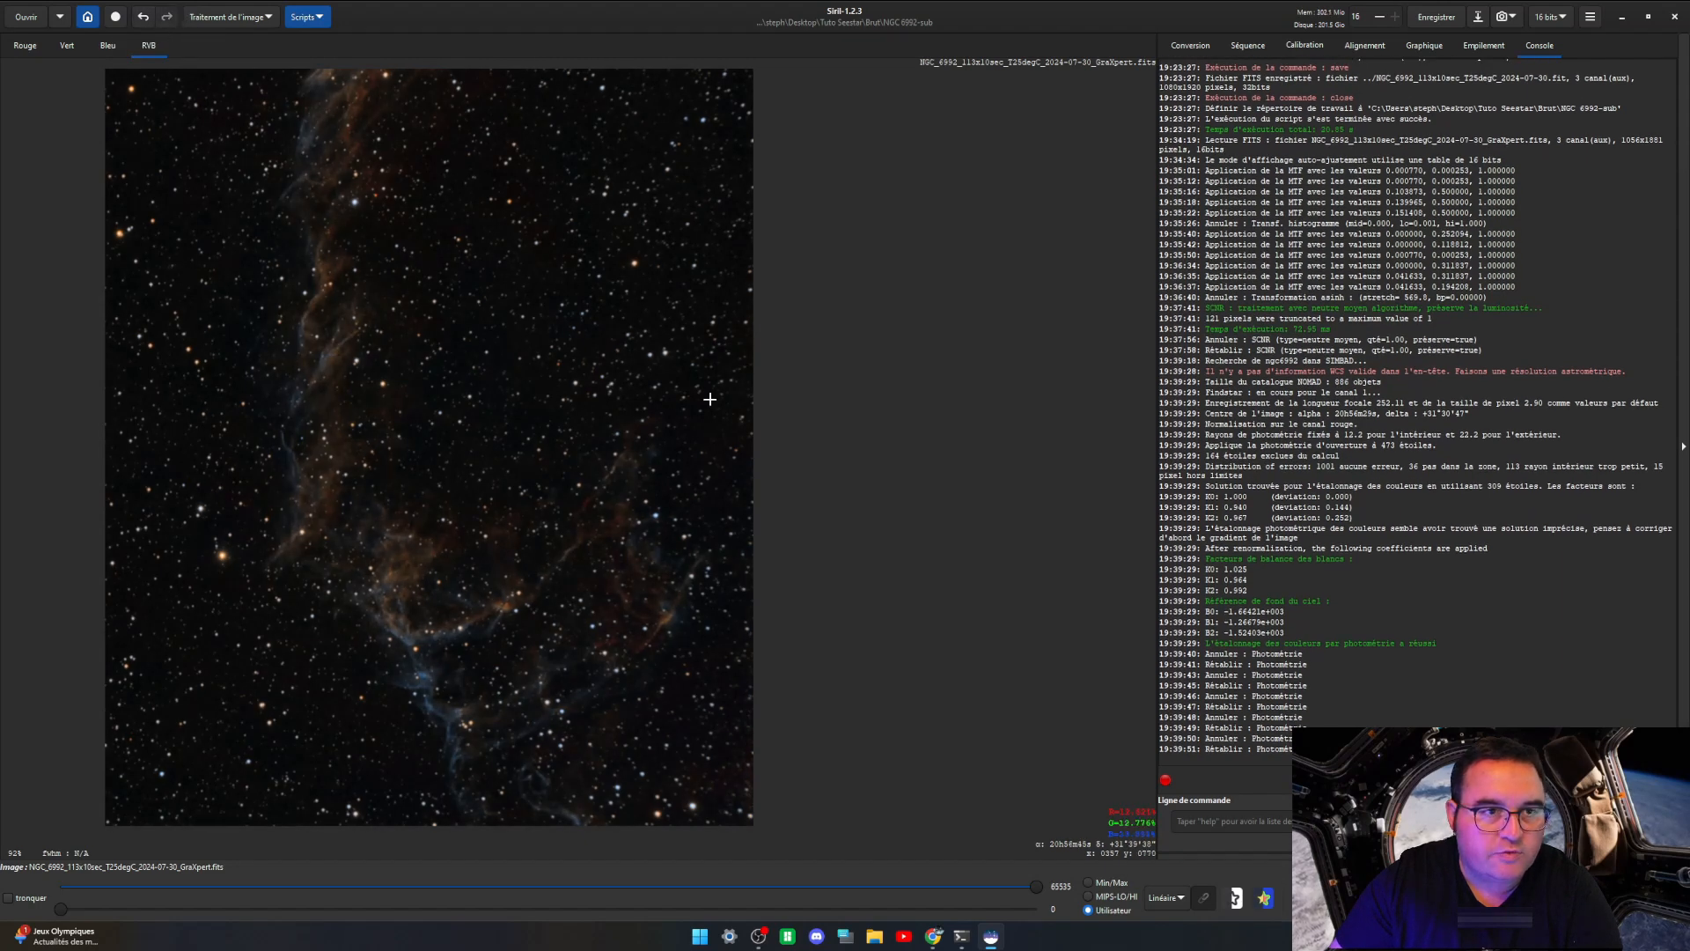
{"action": "scroll", "coordinate": [264, 386], "scroll_direction": "up", "scroll_amount": 2}
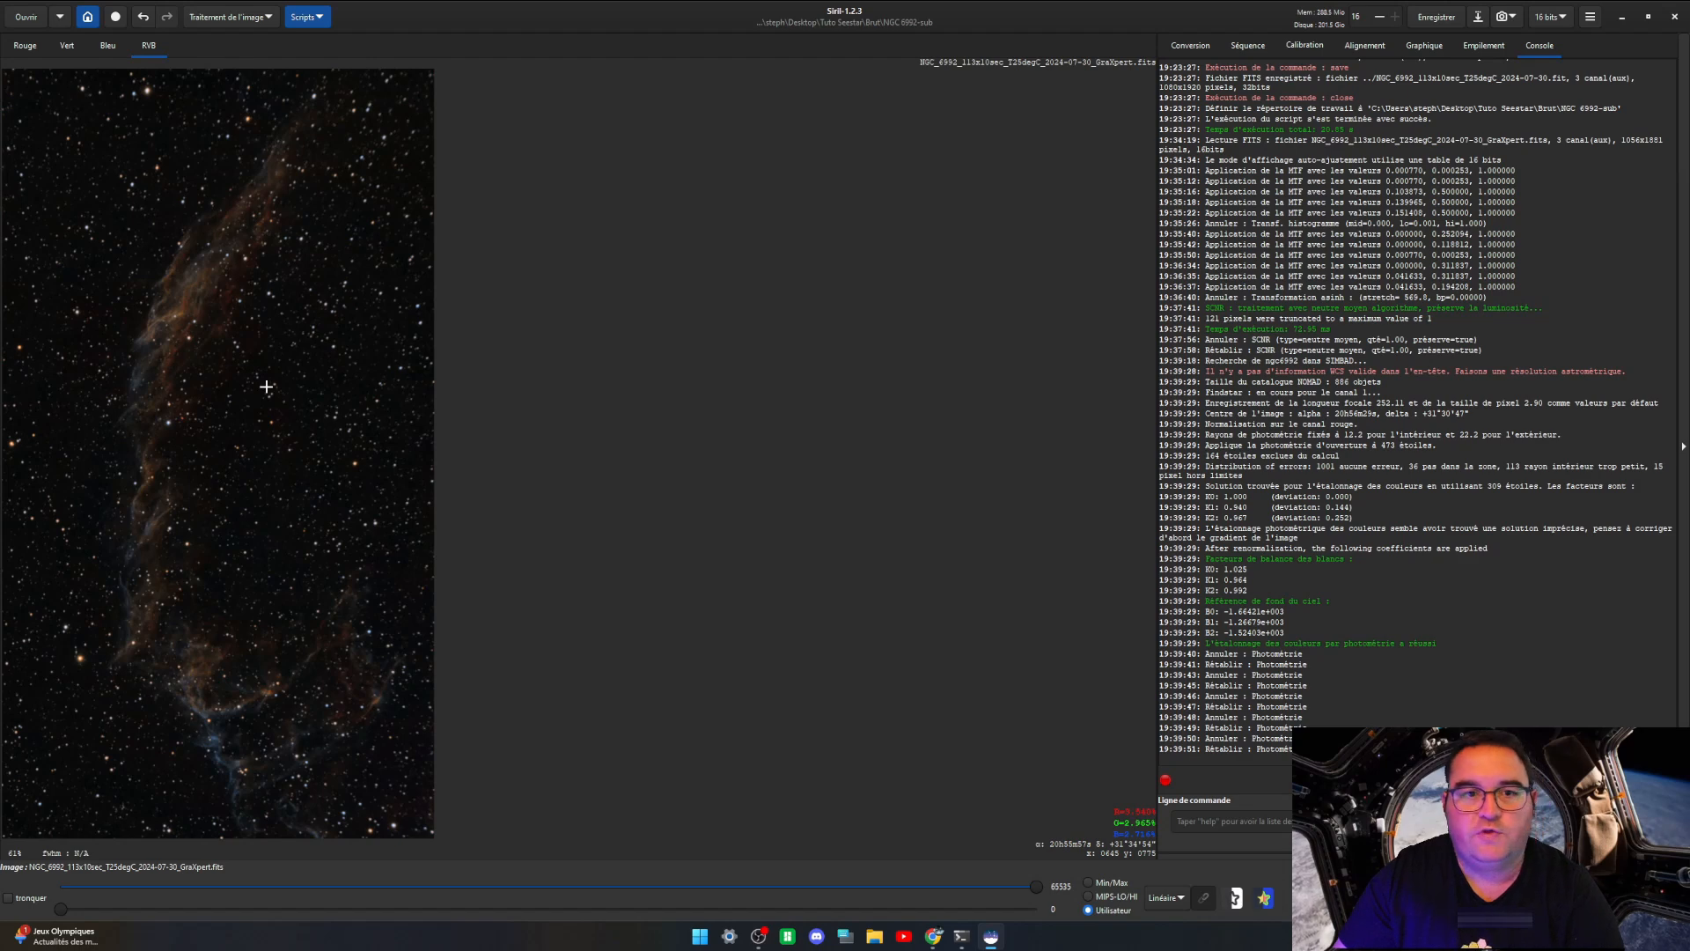
Step: Apply a histogram transformation with the midtones at about 0.258, working in an enlarged histogram window
{"action": "left_click", "coordinate": [270, 21]}
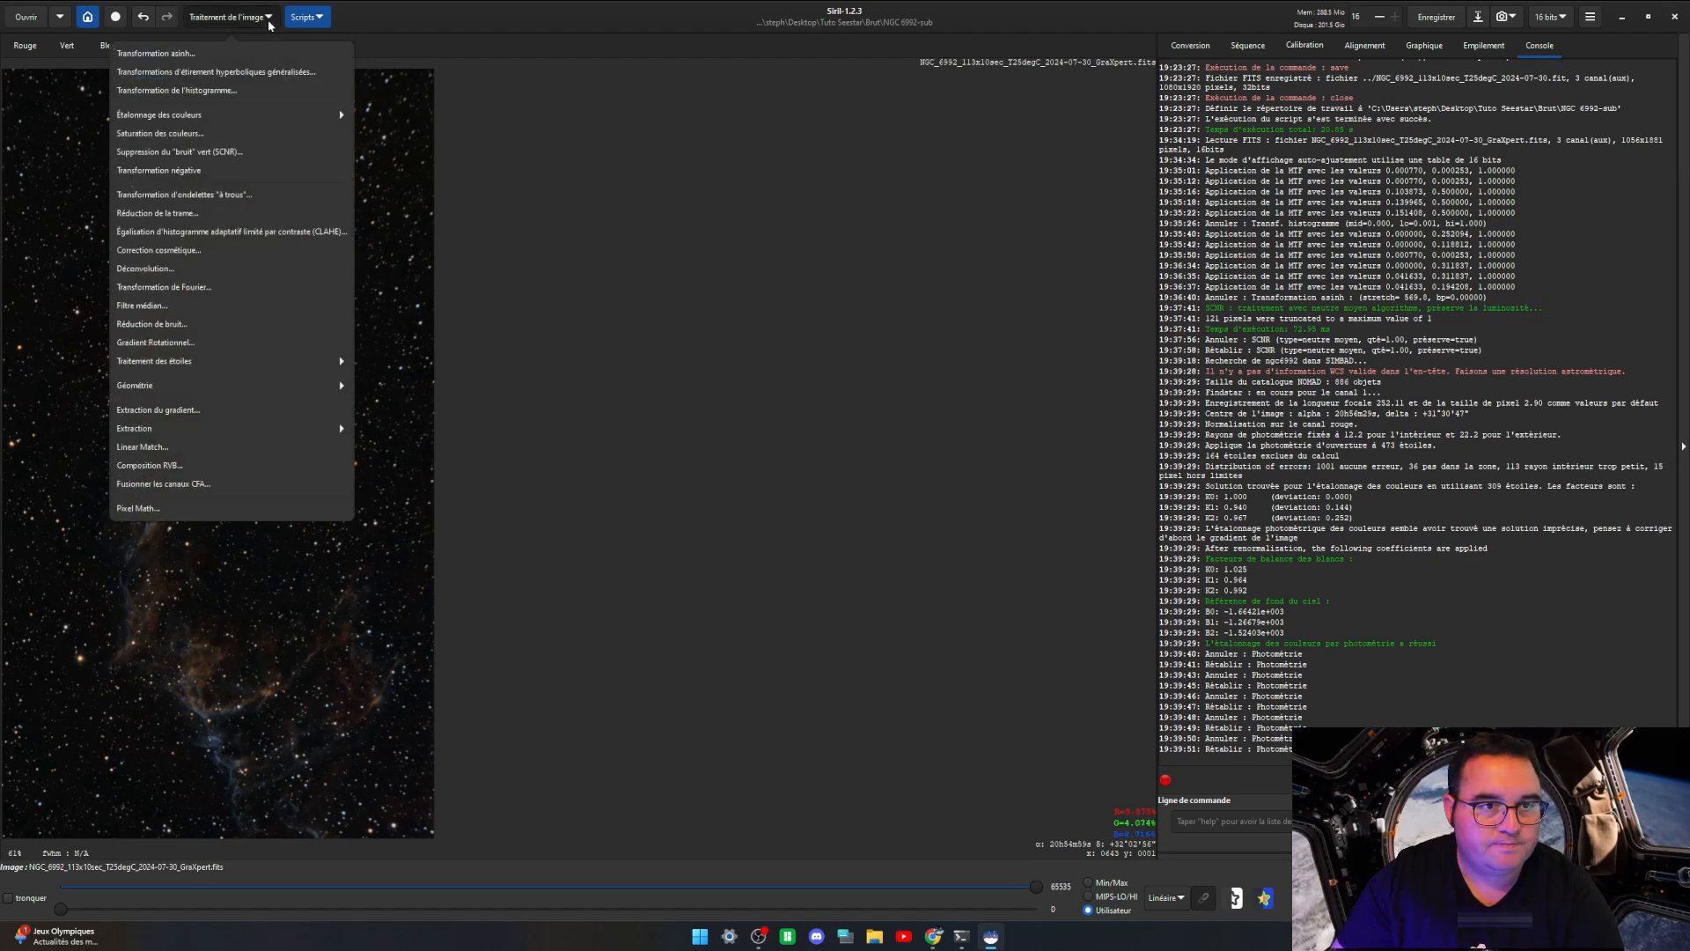
{"action": "left_click", "coordinate": [225, 93]}
{"action": "left_click_drag", "start_coordinate": [986, 486], "coordinate": [1330, 465]}
{"action": "left_click_drag", "start_coordinate": [1113, 281], "coordinate": [1014, 247]}
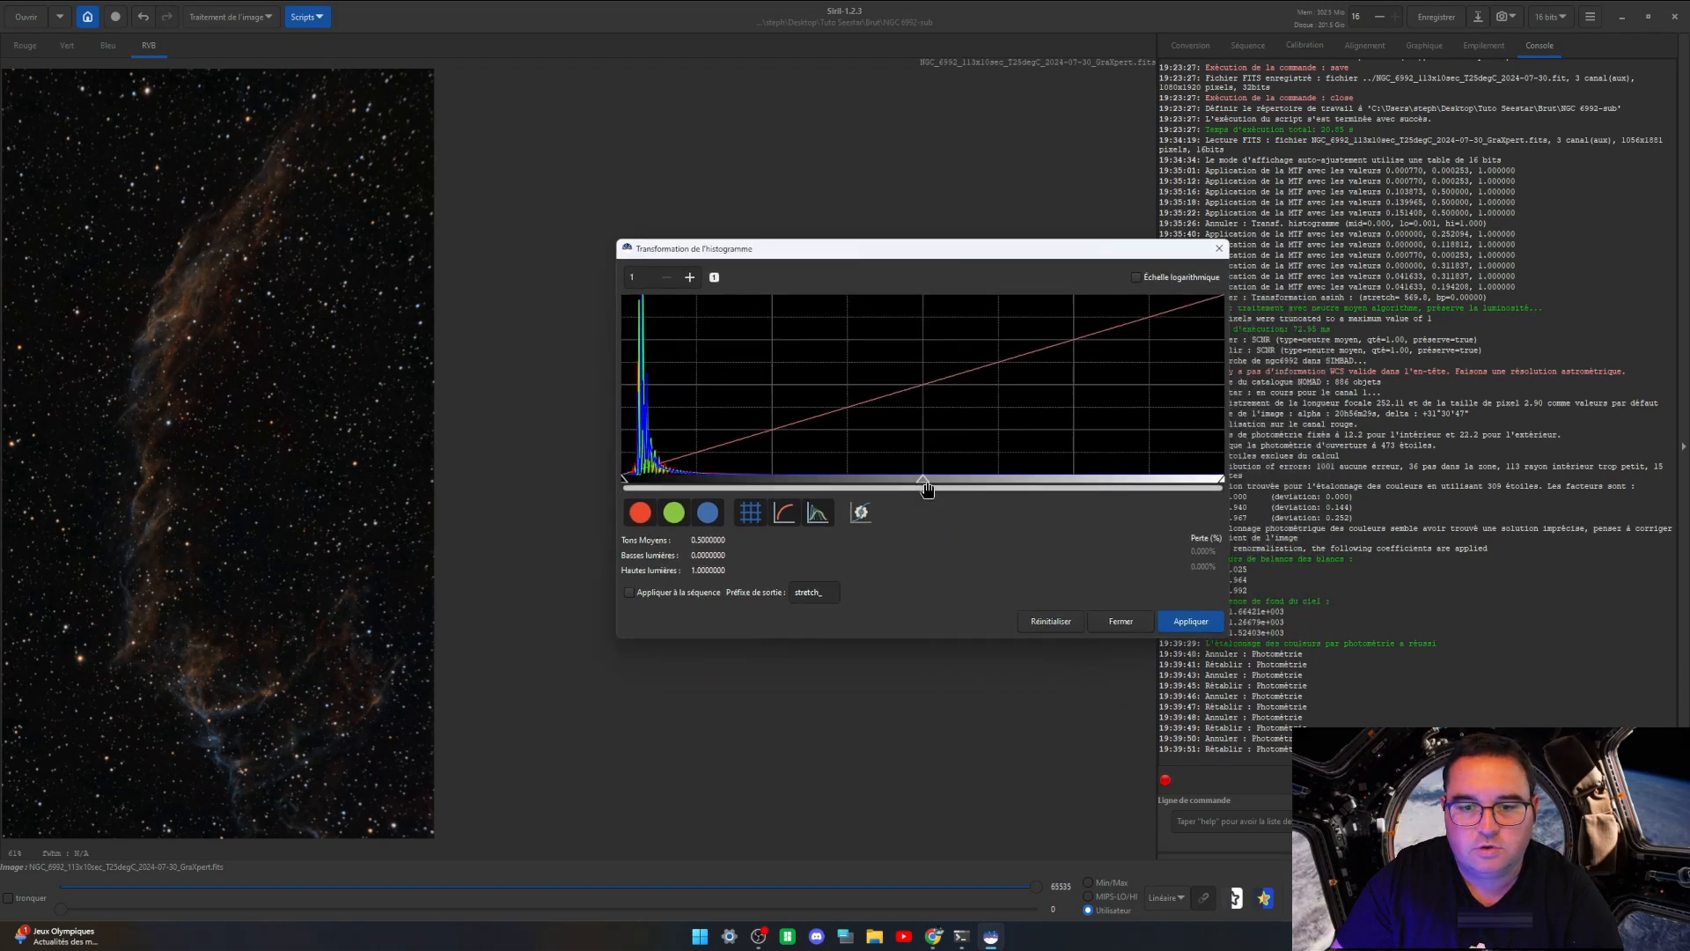
{"action": "left_click_drag", "start_coordinate": [923, 480], "coordinate": [776, 489]}
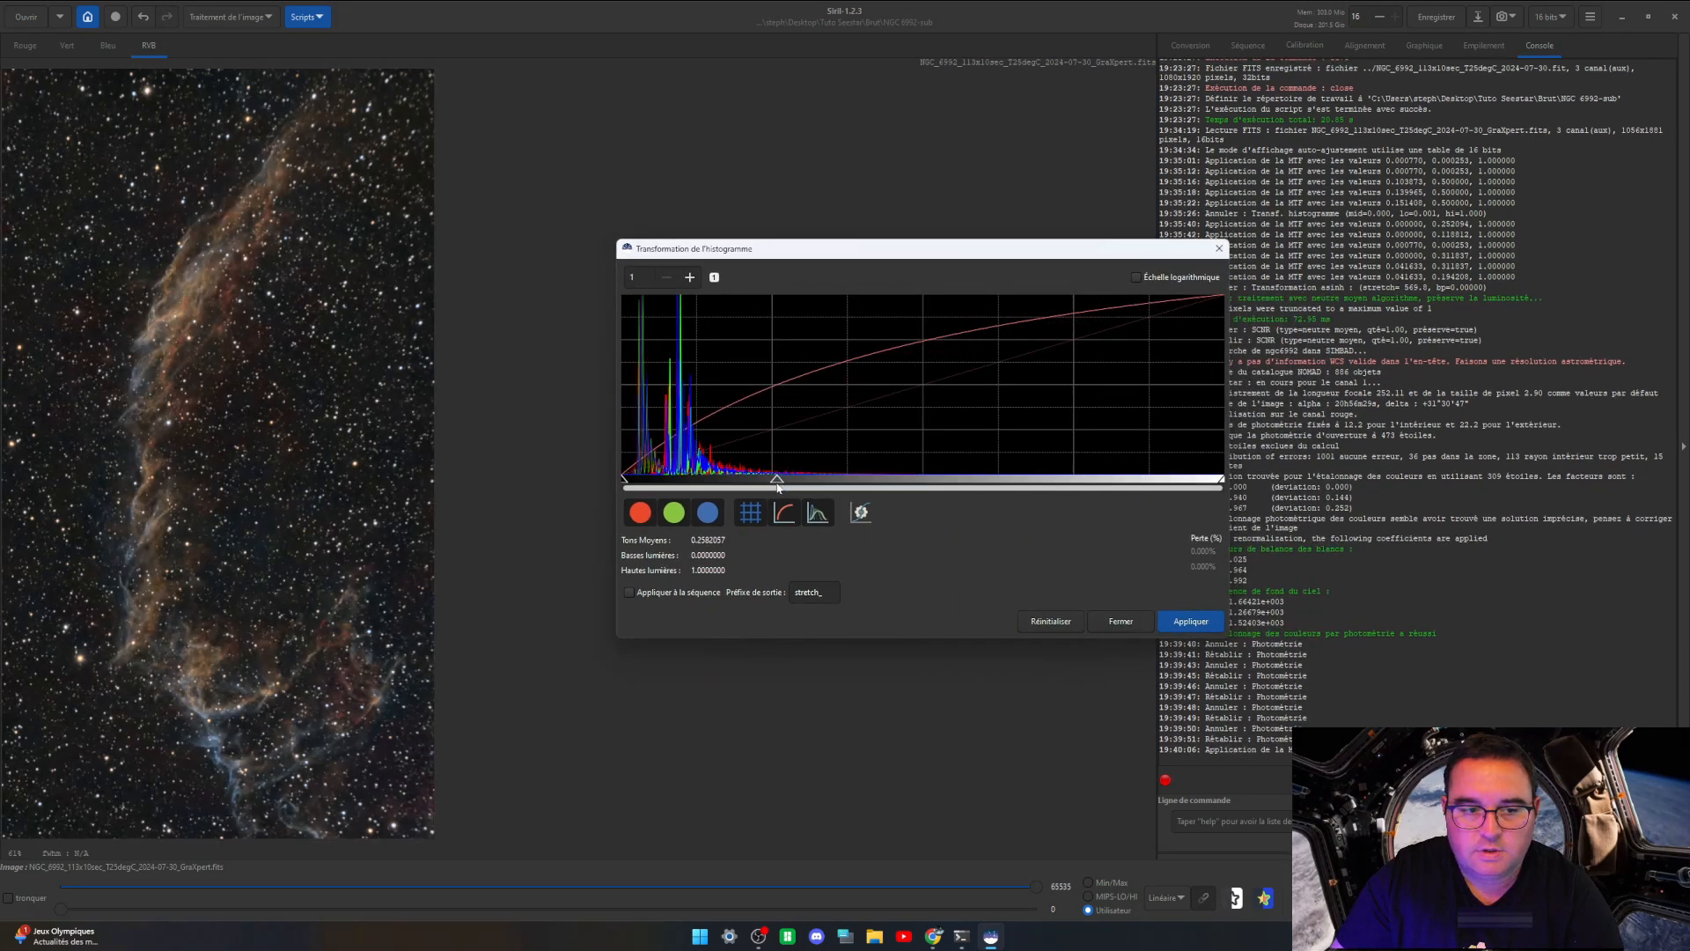
{"action": "left_click", "coordinate": [1190, 622]}
Step: Try raising the histogram's shadows point to about 0.049, then return it to 0
{"action": "left_click_drag", "start_coordinate": [625, 481], "coordinate": [640, 482]}
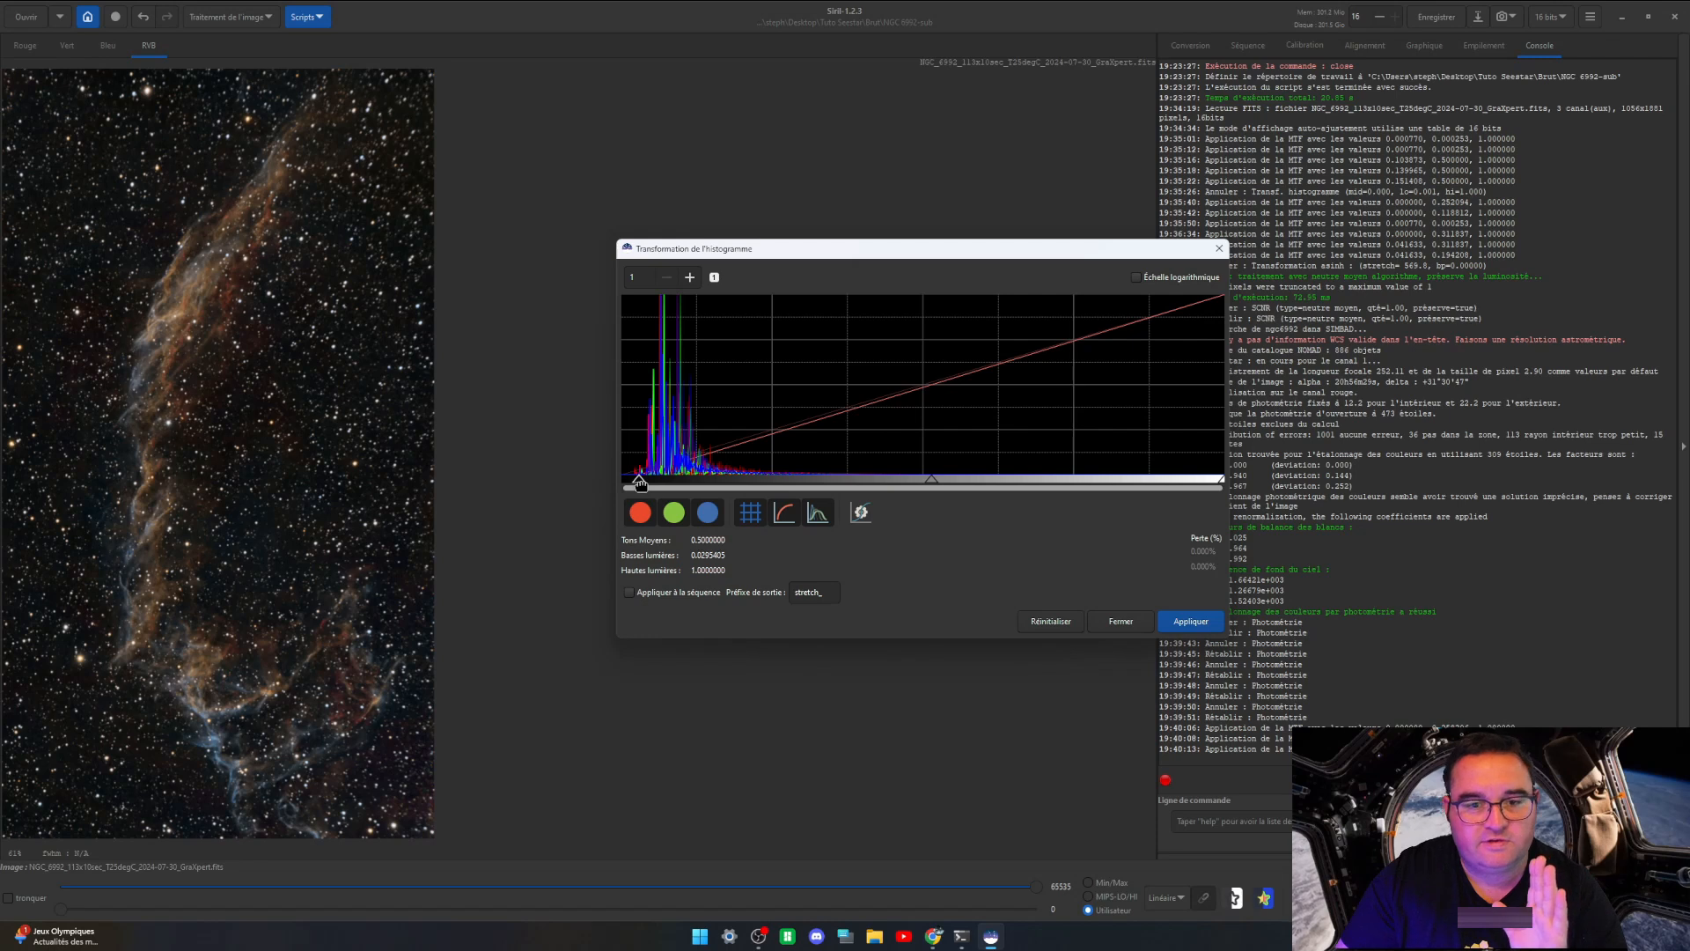
{"action": "left_click_drag", "start_coordinate": [640, 482], "coordinate": [653, 484]}
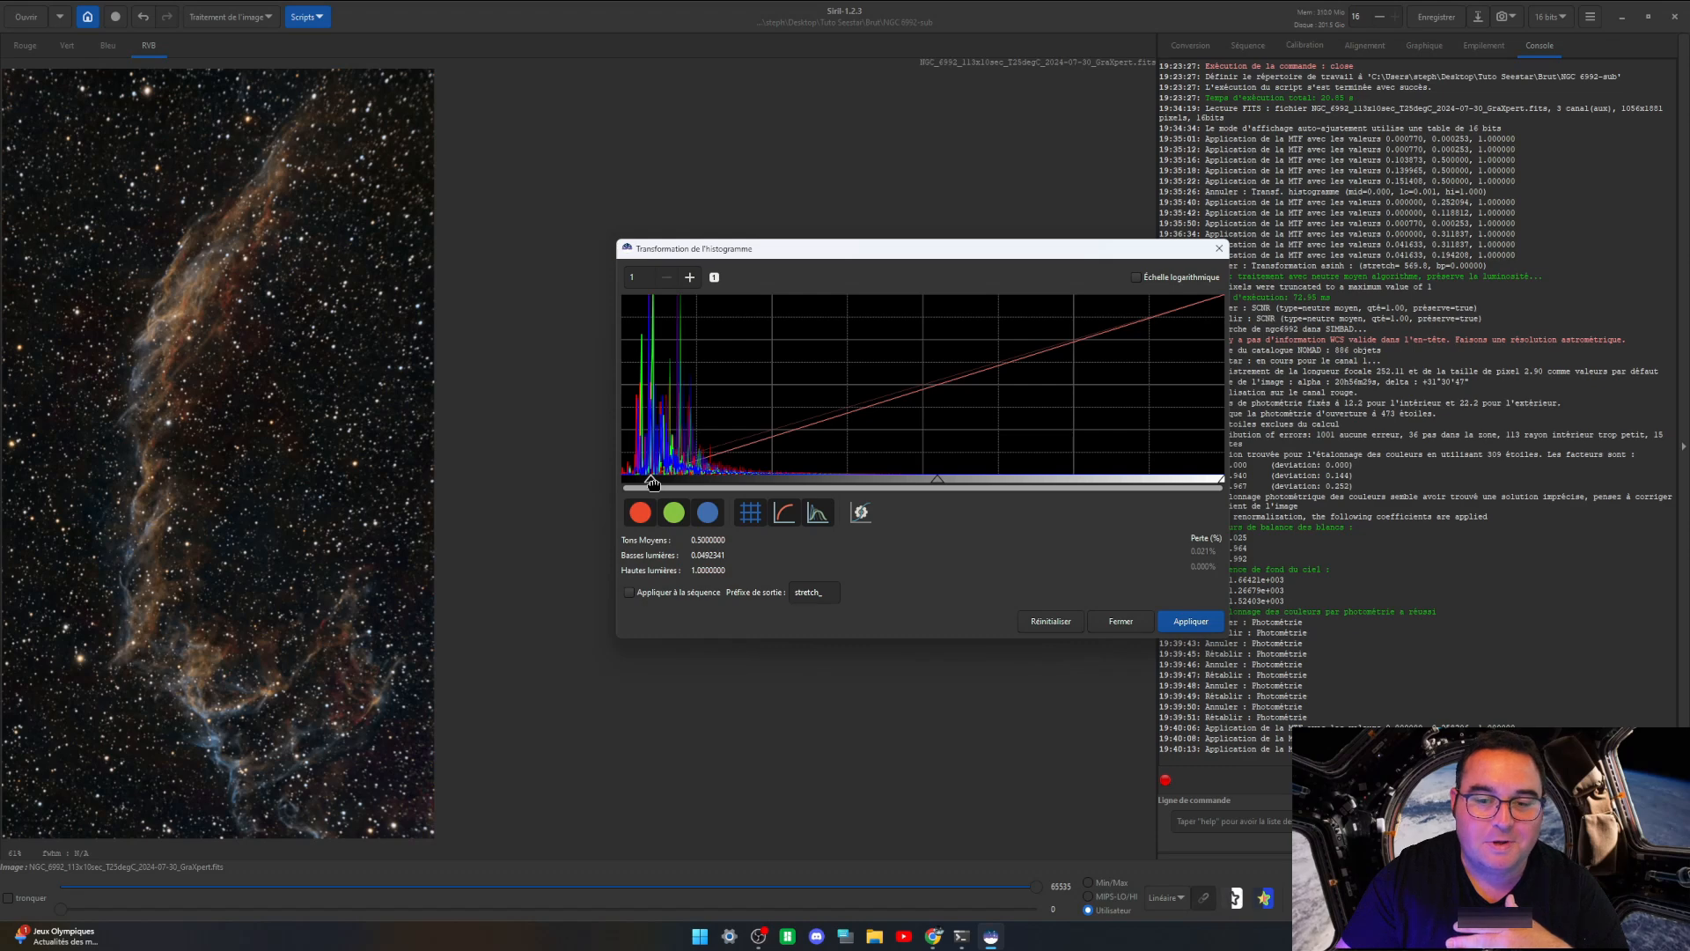
{"action": "left_click_drag", "start_coordinate": [652, 482], "coordinate": [617, 484]}
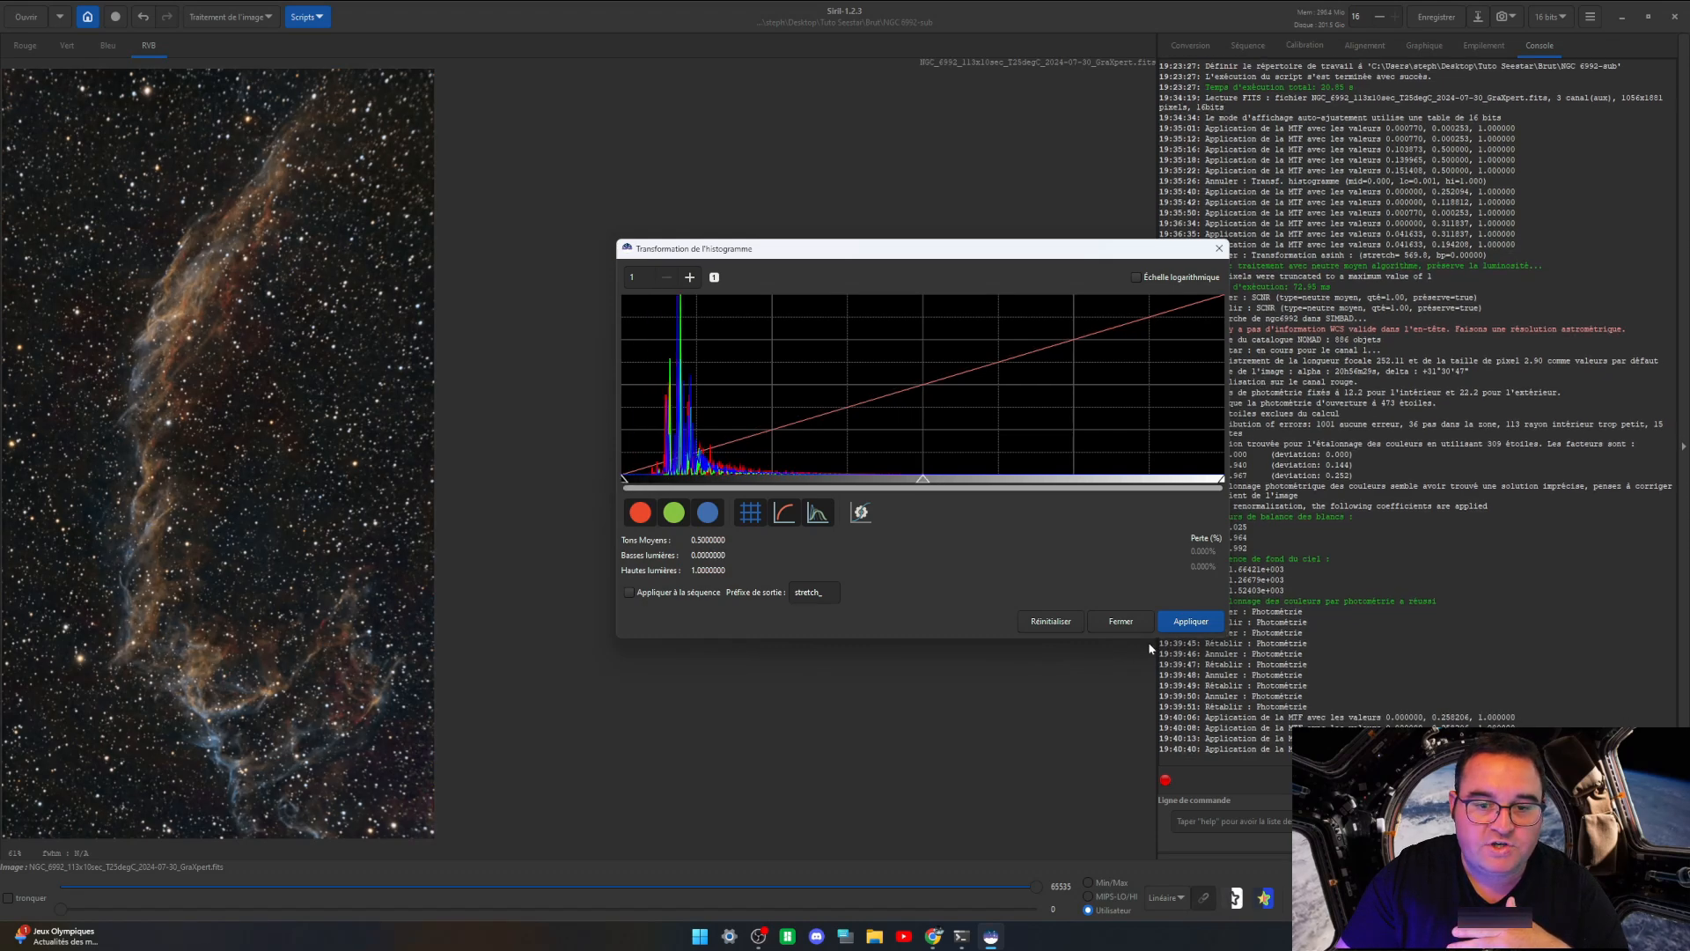
Step: Apply a histogram transformation with the shadows raised to about 0.055 and the midtones kept at 0.5, and close its settings
{"action": "left_click_drag", "start_coordinate": [622, 482], "coordinate": [653, 487]}
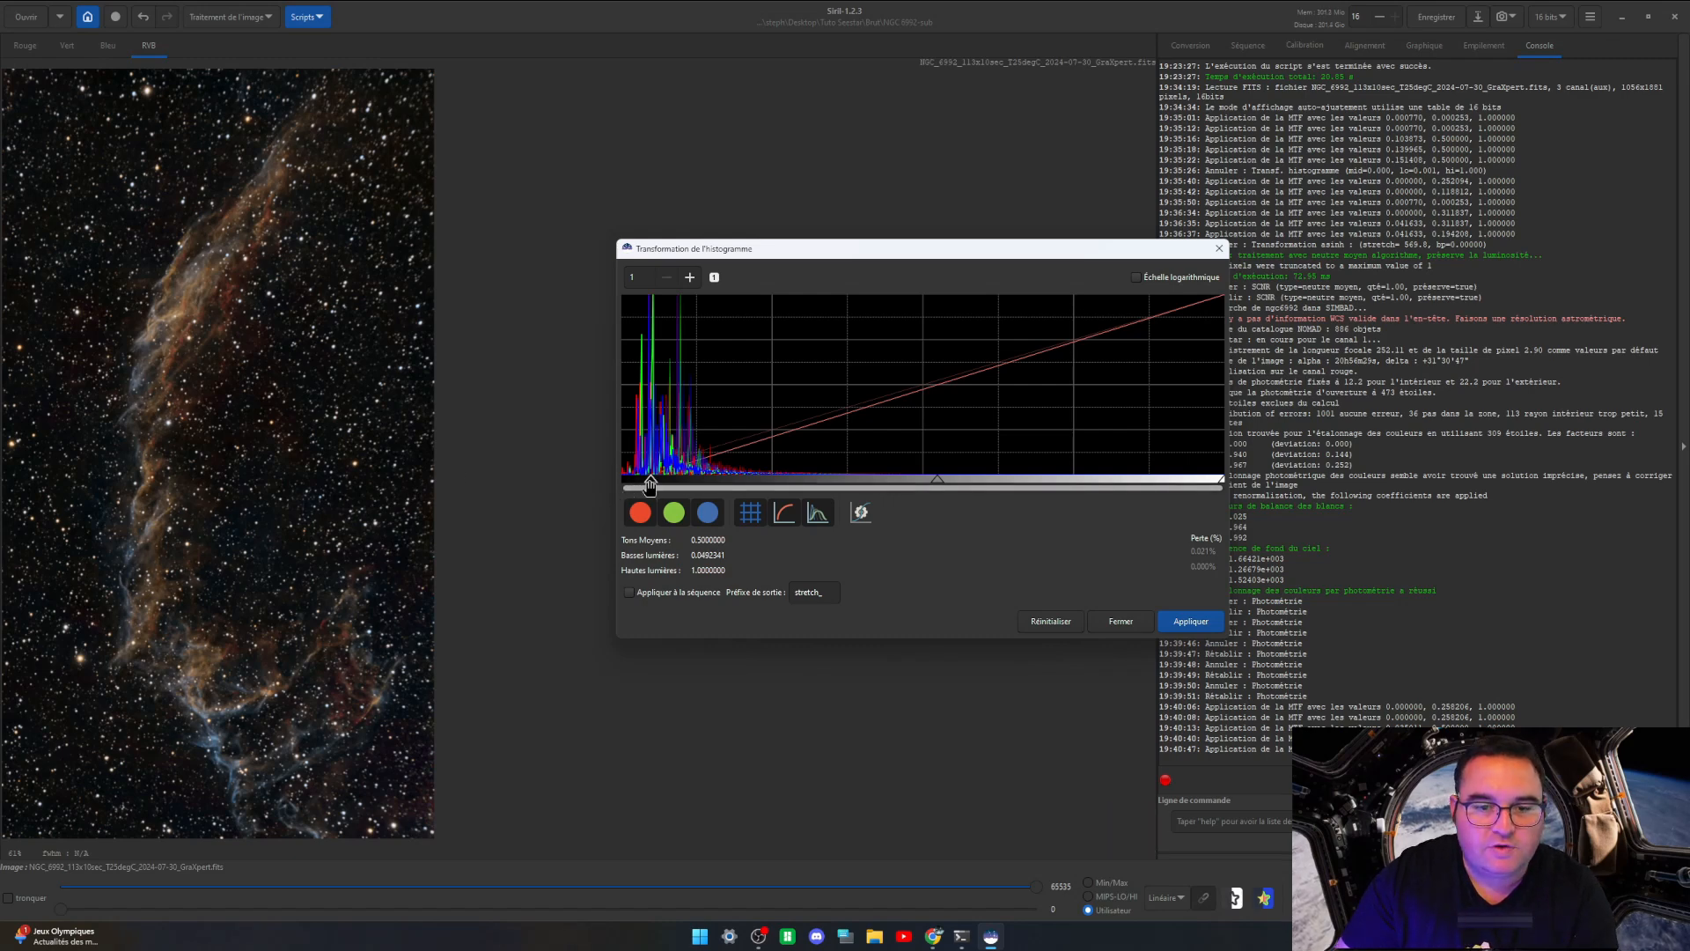
{"action": "mouse_move", "coordinate": [650, 484]}
{"action": "left_mouse_down"}
{"action": "mouse_move", "coordinate": [587, 484]}
{"action": "mouse_move", "coordinate": [664, 480]}
{"action": "left_mouse_up"}
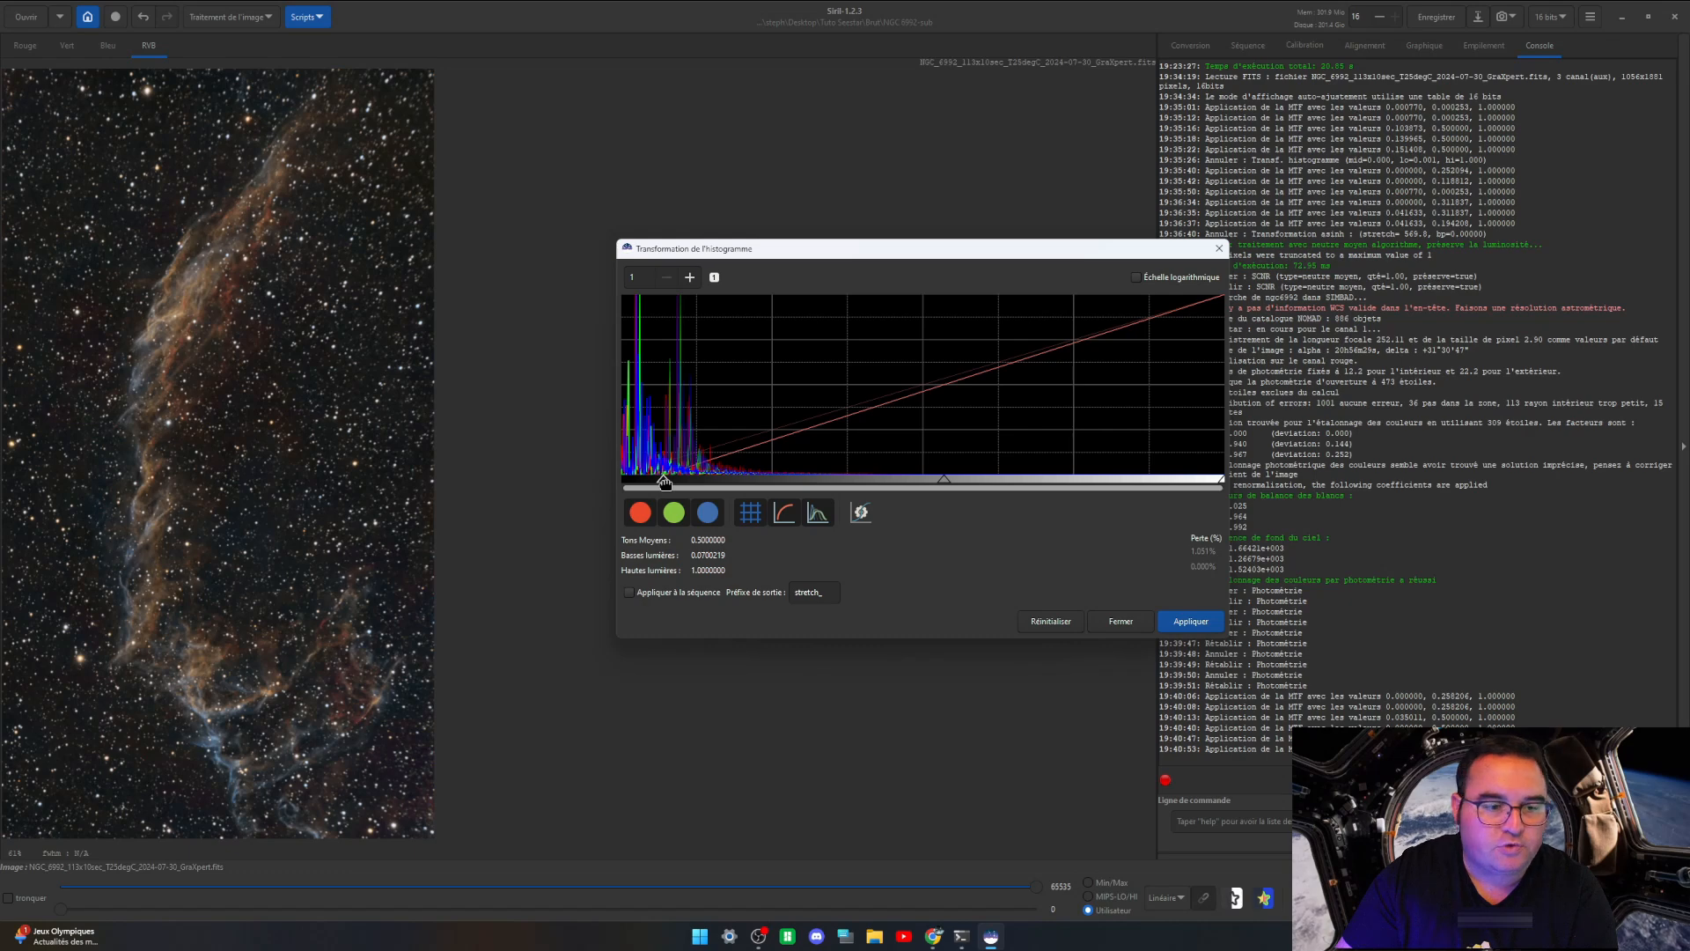
{"action": "left_click_drag", "start_coordinate": [665, 479], "coordinate": [664, 481]}
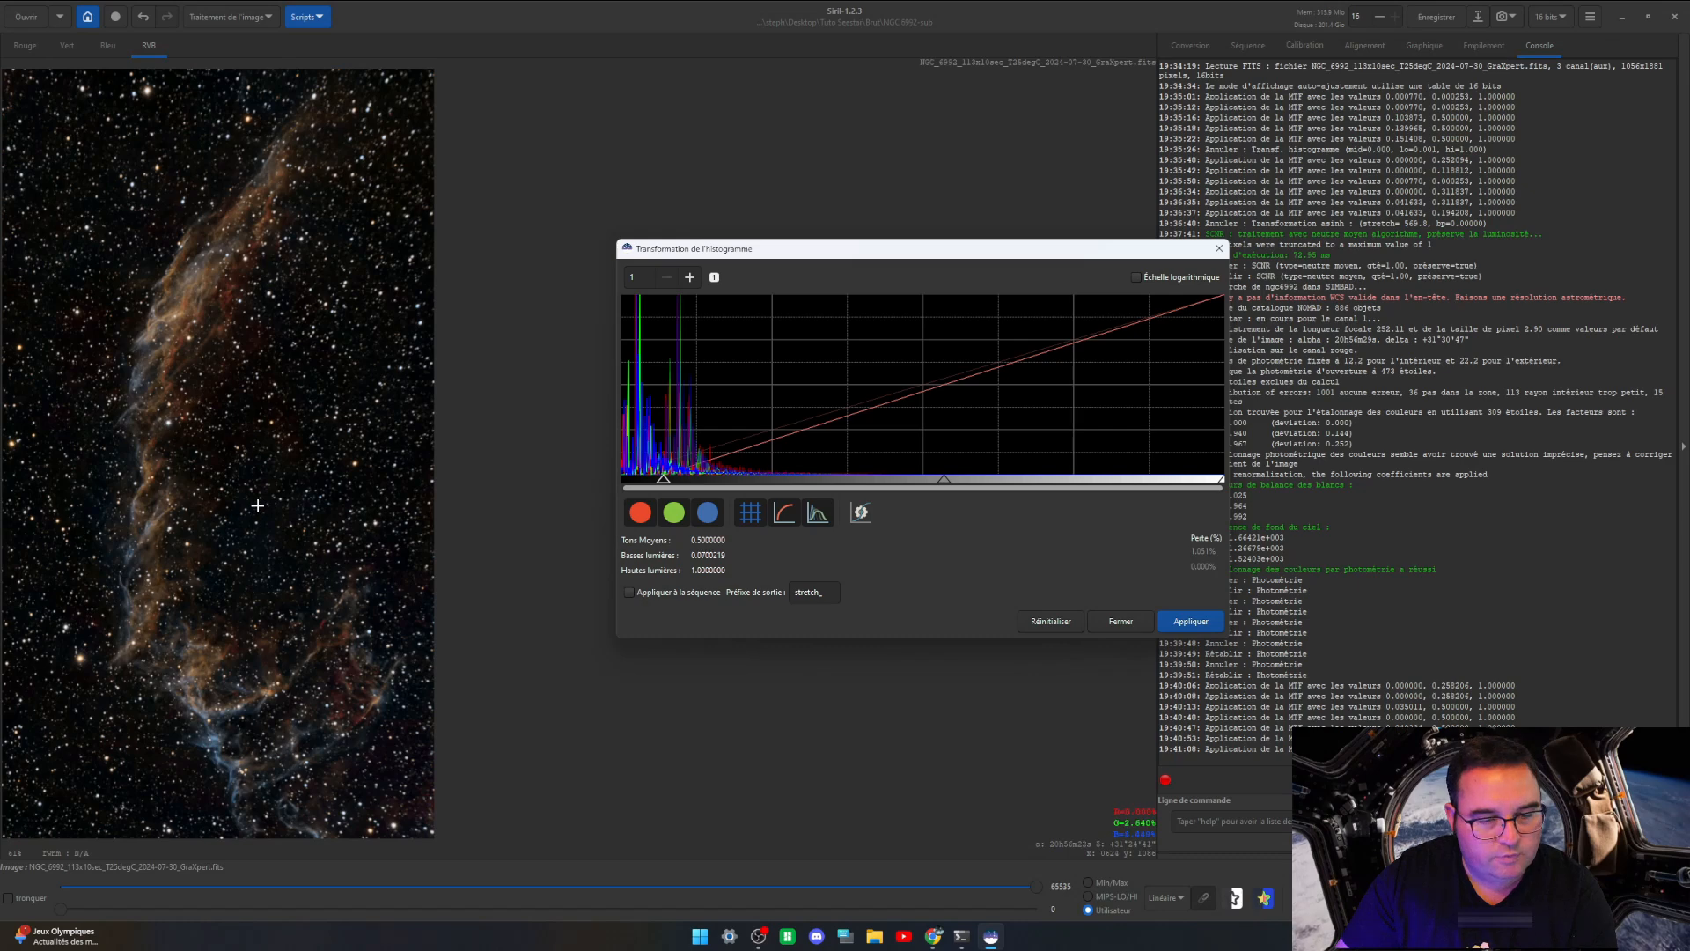
{"action": "mouse_move", "coordinate": [663, 479]}
{"action": "left_mouse_down"}
{"action": "mouse_move", "coordinate": [628, 484]}
{"action": "mouse_move", "coordinate": [710, 483]}
{"action": "mouse_move", "coordinate": [584, 488]}
{"action": "mouse_move", "coordinate": [659, 482]}
{"action": "left_mouse_up"}
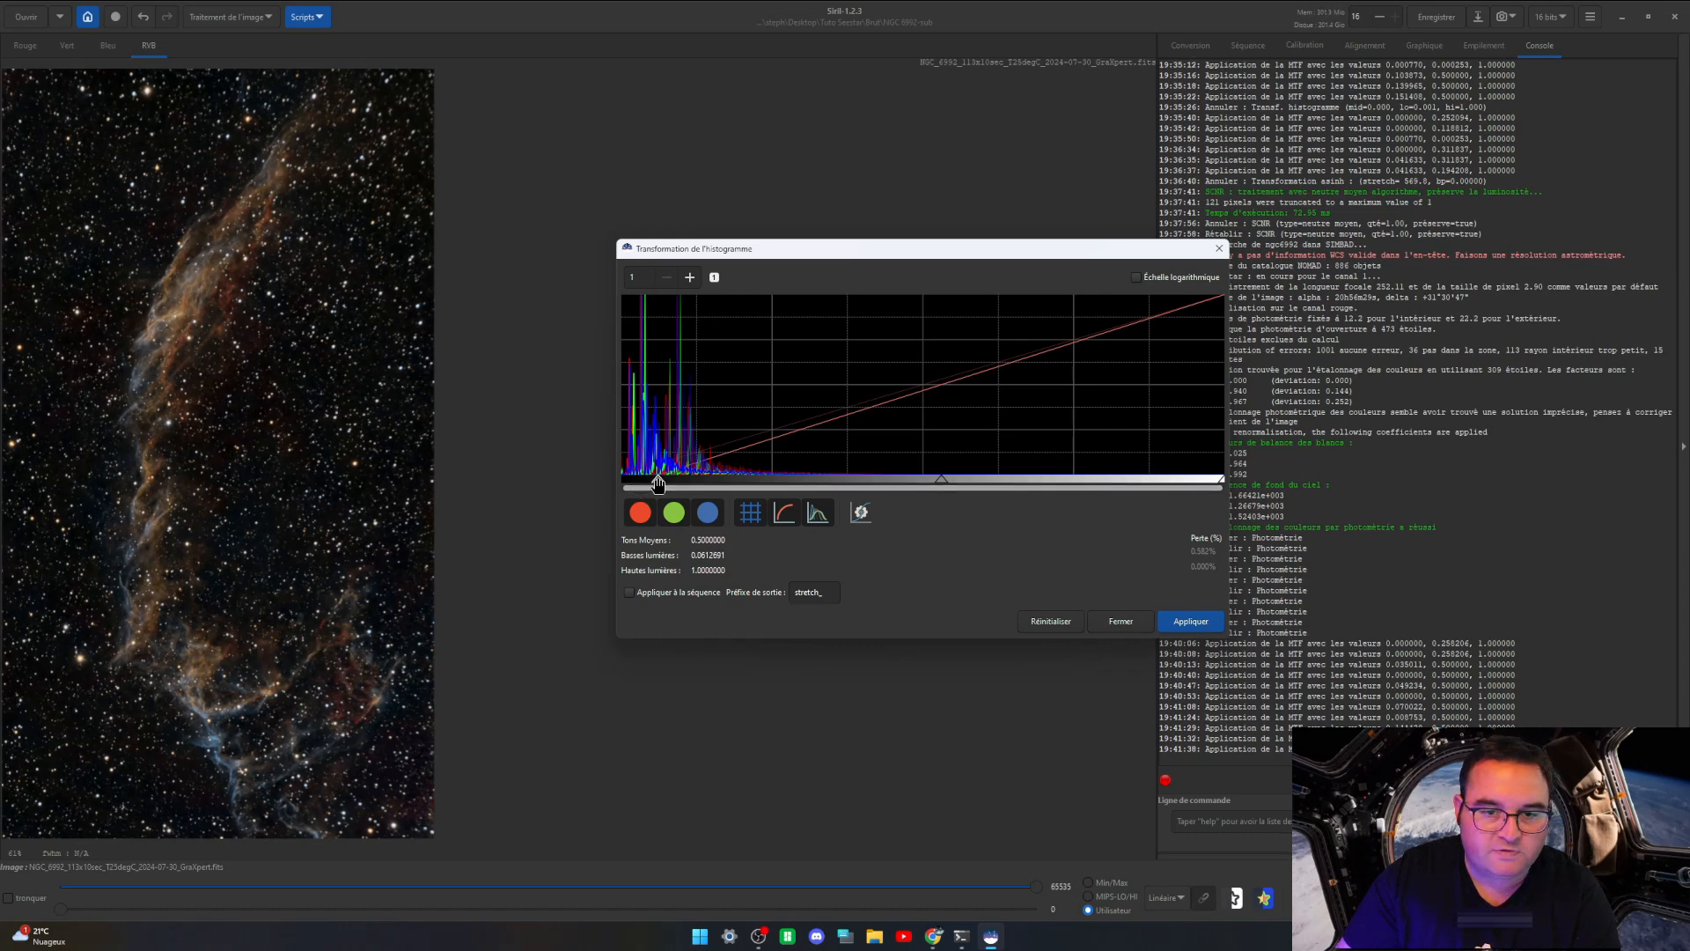
{"action": "left_click_drag", "start_coordinate": [659, 481], "coordinate": [655, 480]}
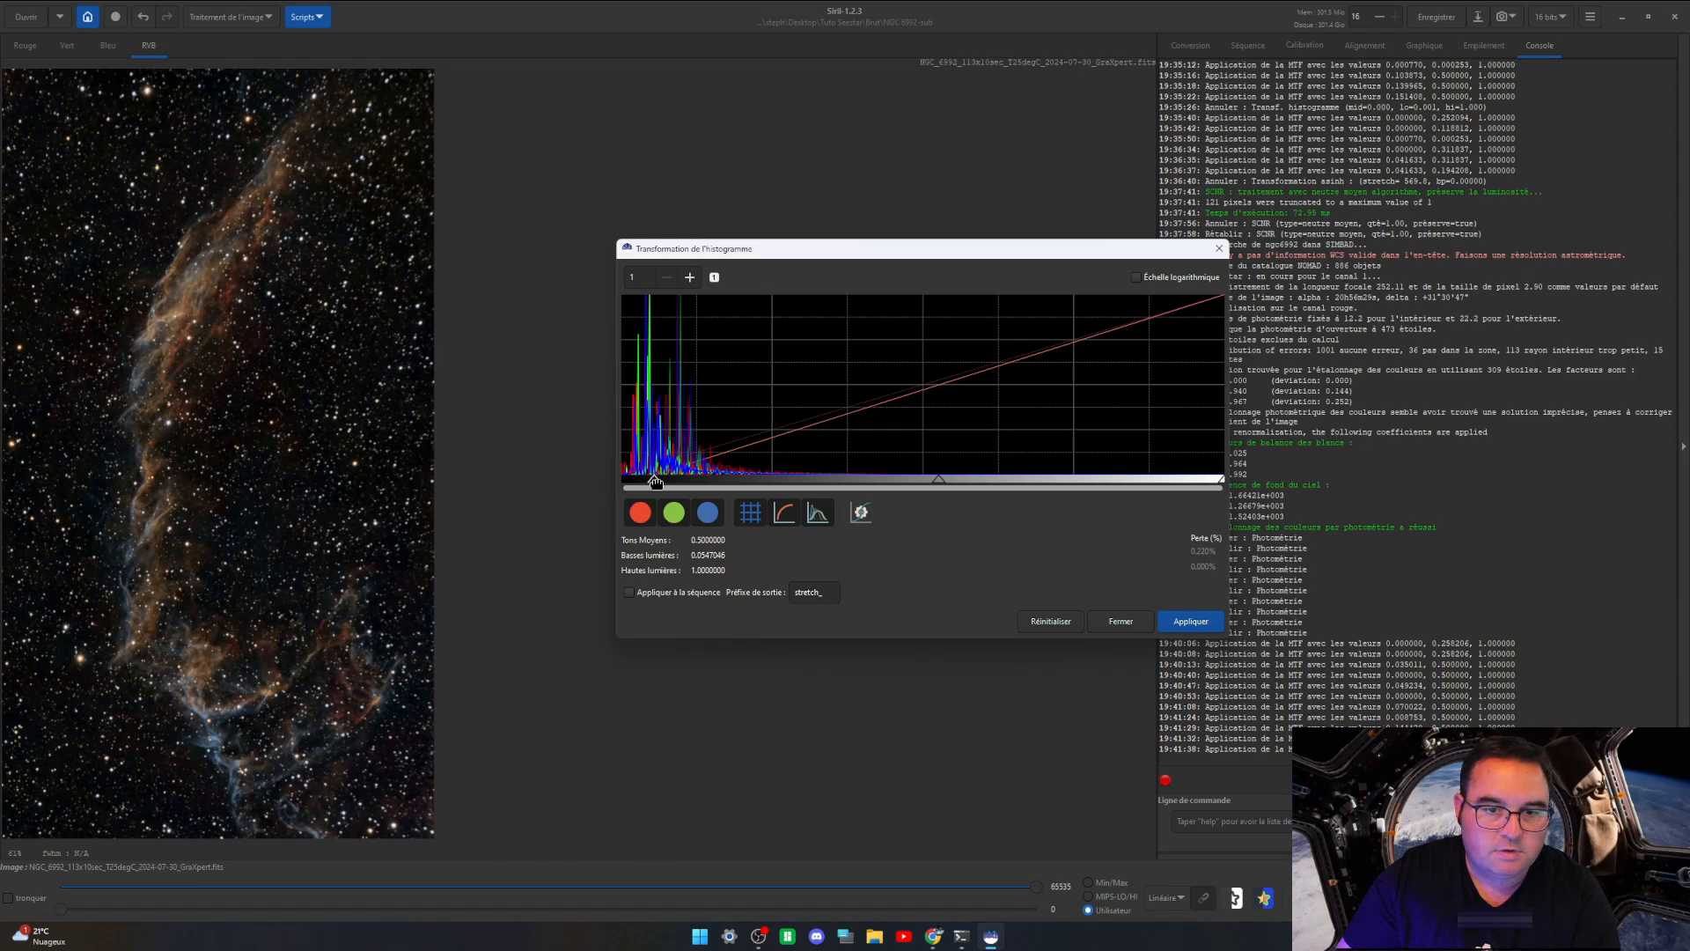
{"action": "left_click", "coordinate": [1190, 621]}
{"action": "left_click", "coordinate": [1121, 621]}
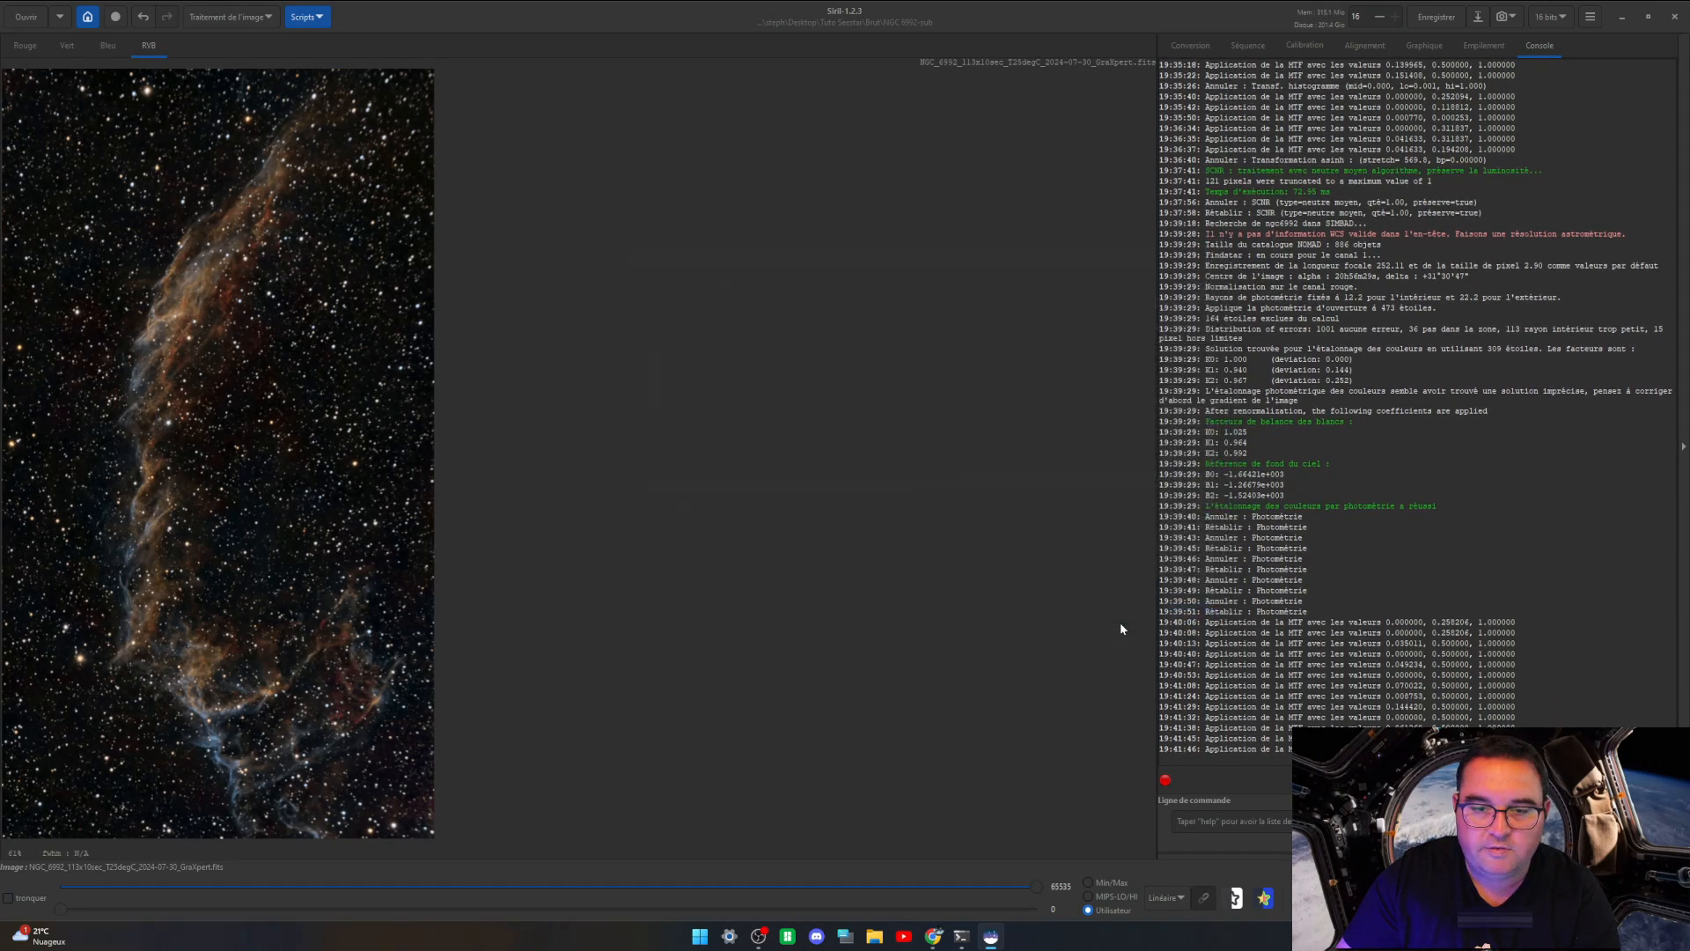
{"action": "left_click", "coordinate": [257, 17]}
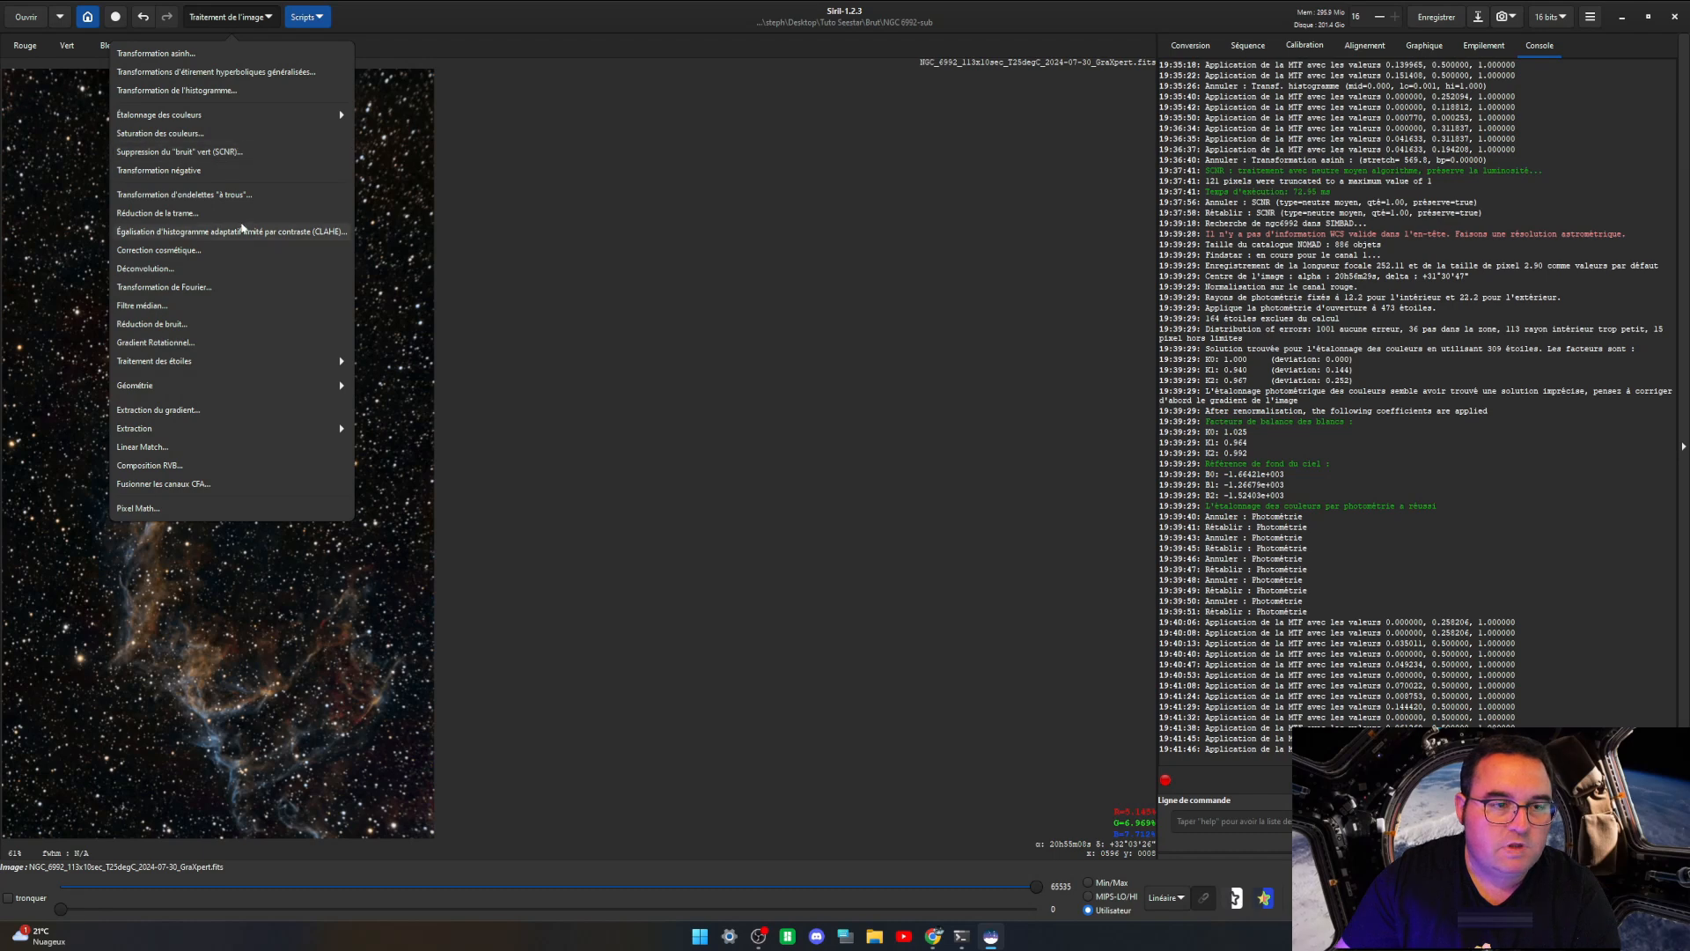
{"action": "left_click", "coordinate": [226, 133]}
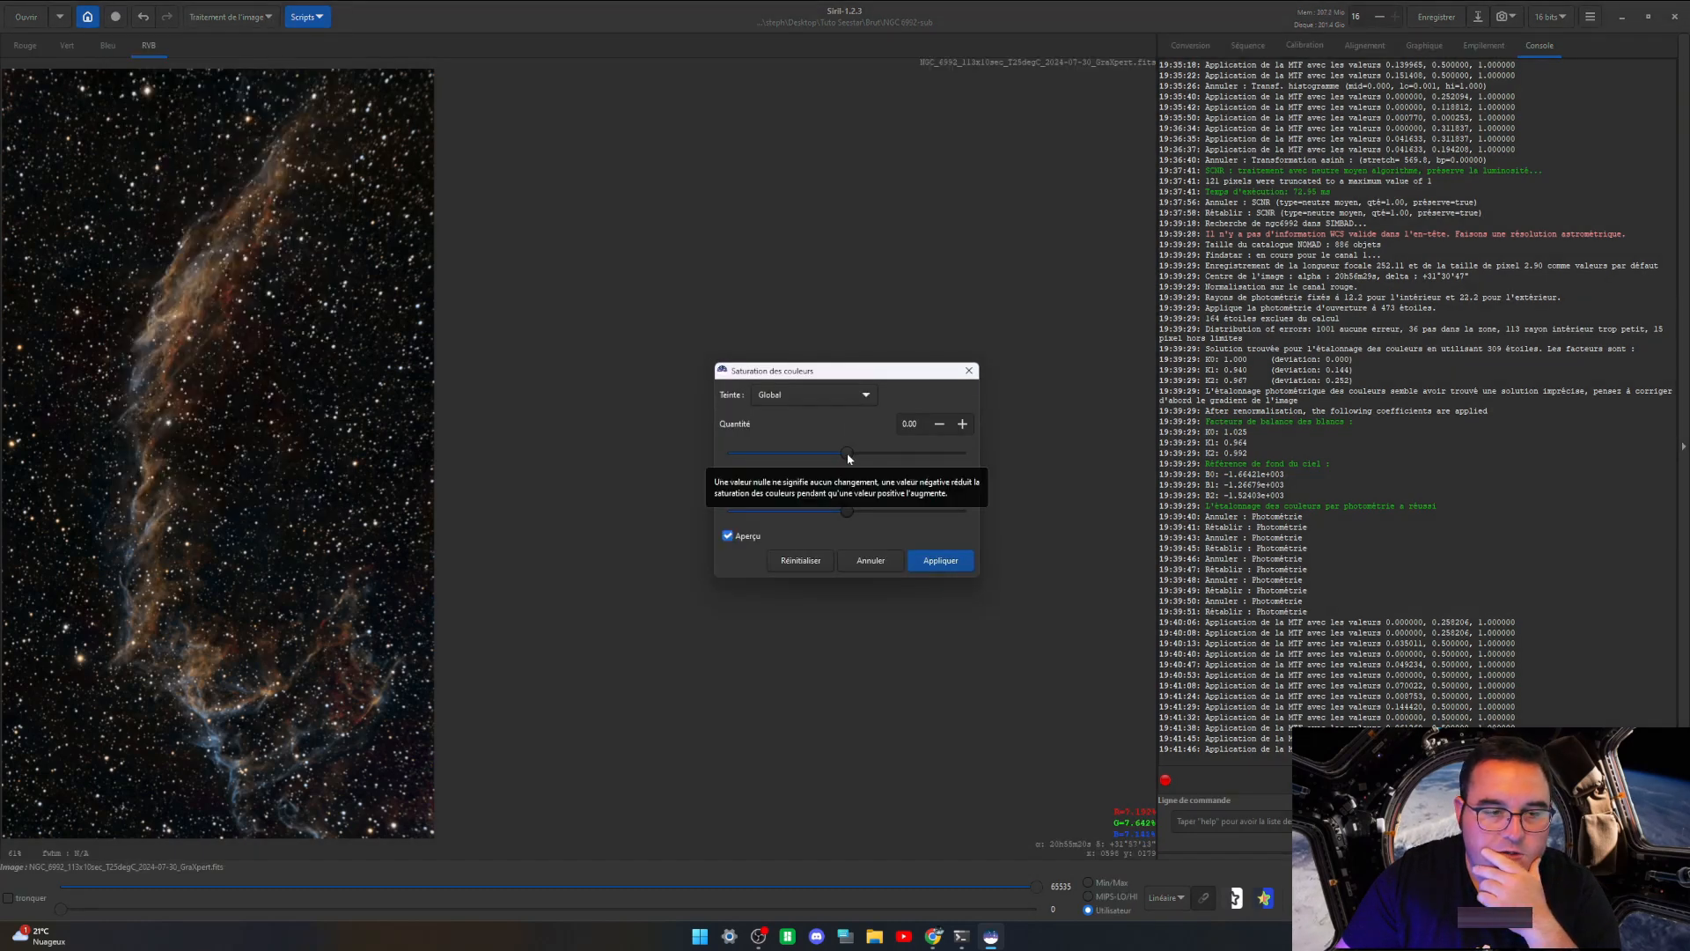
{"action": "left_click", "coordinate": [875, 567]}
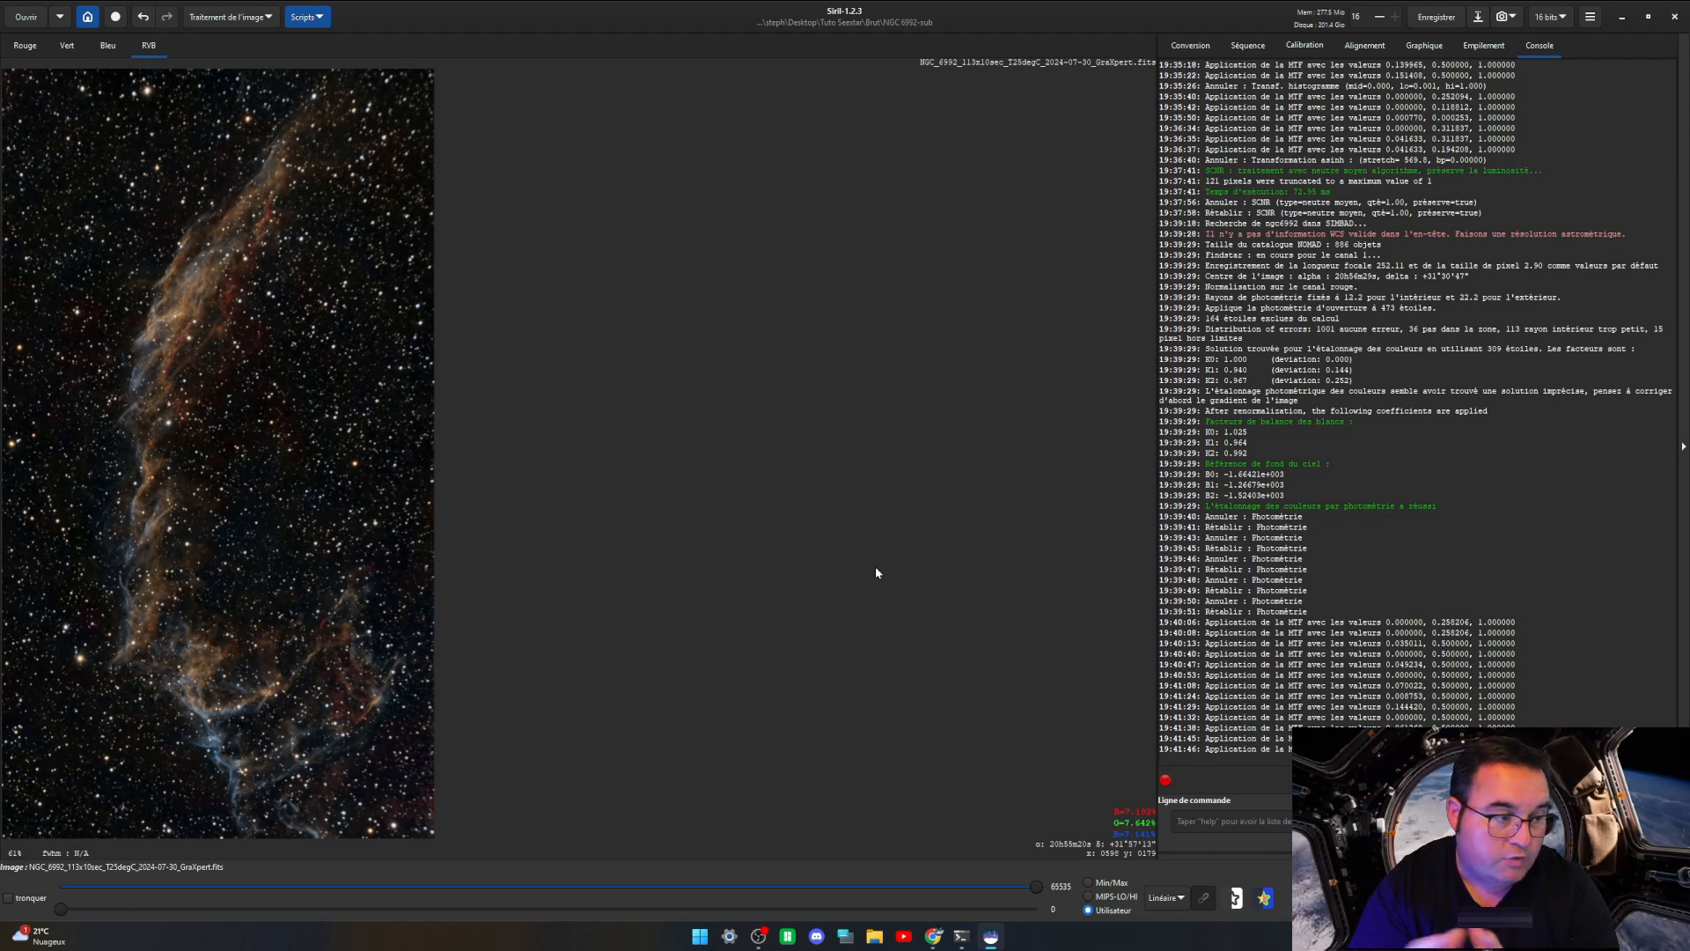
Step: In File Explorer, open NGC6992 comparaison.jpg from the NGC6992 Nebula folder on SSD 2 (D:) and close the folder window
{"action": "left_click", "coordinate": [874, 935]}
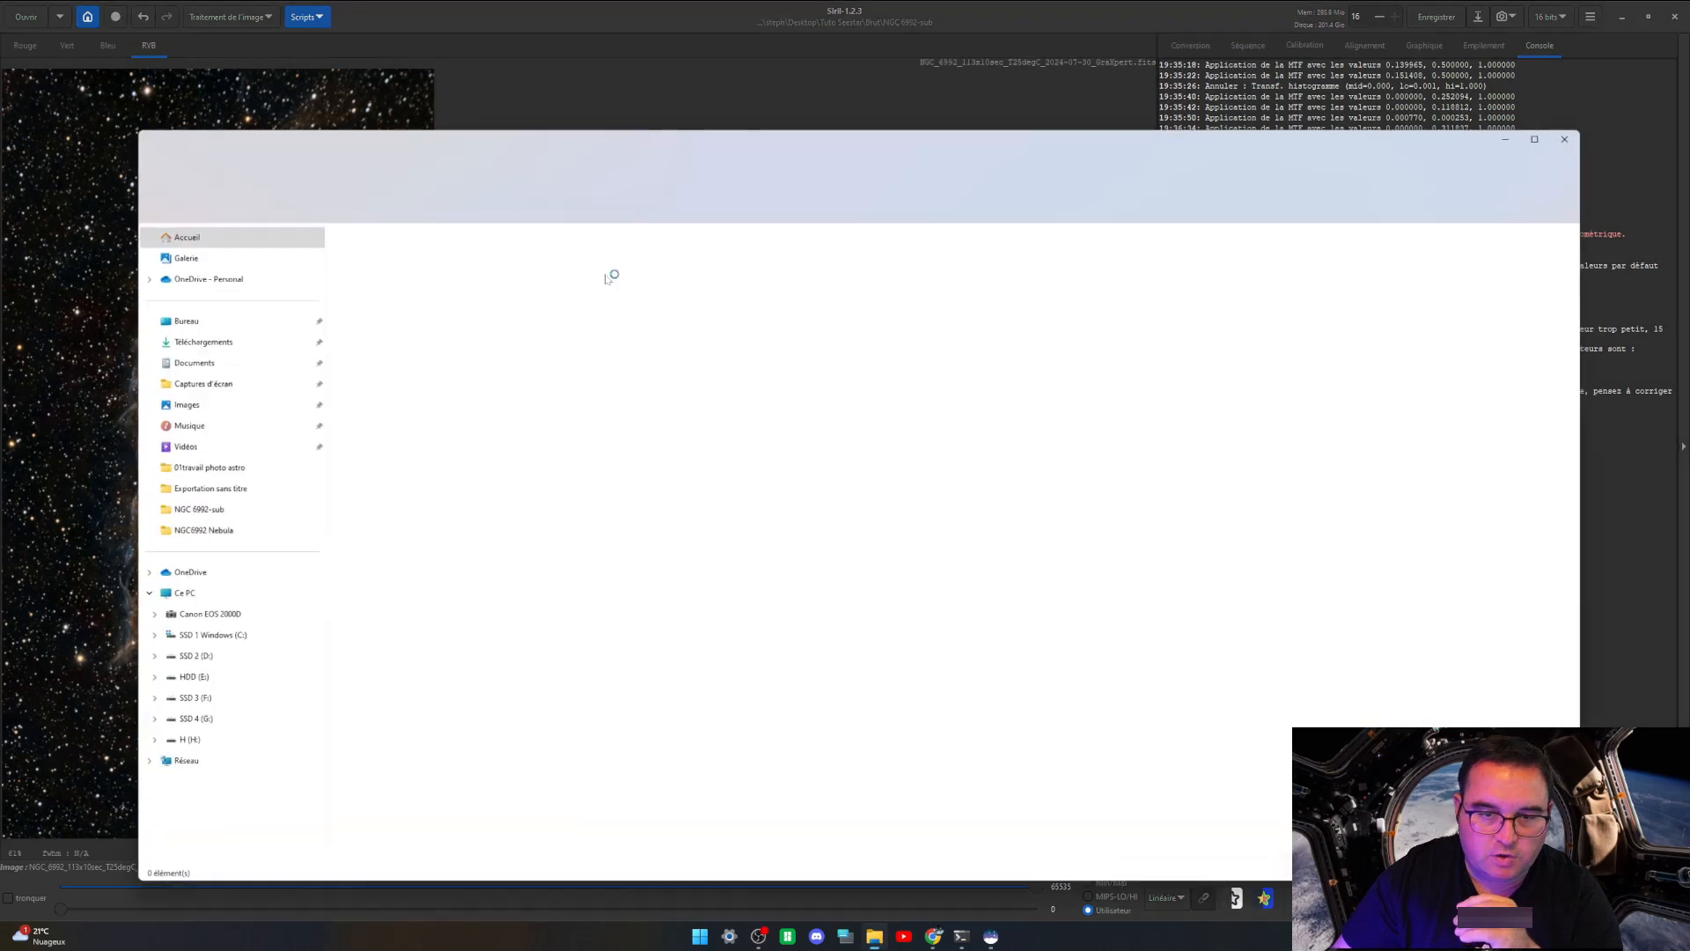
{"action": "left_click", "coordinate": [188, 657]}
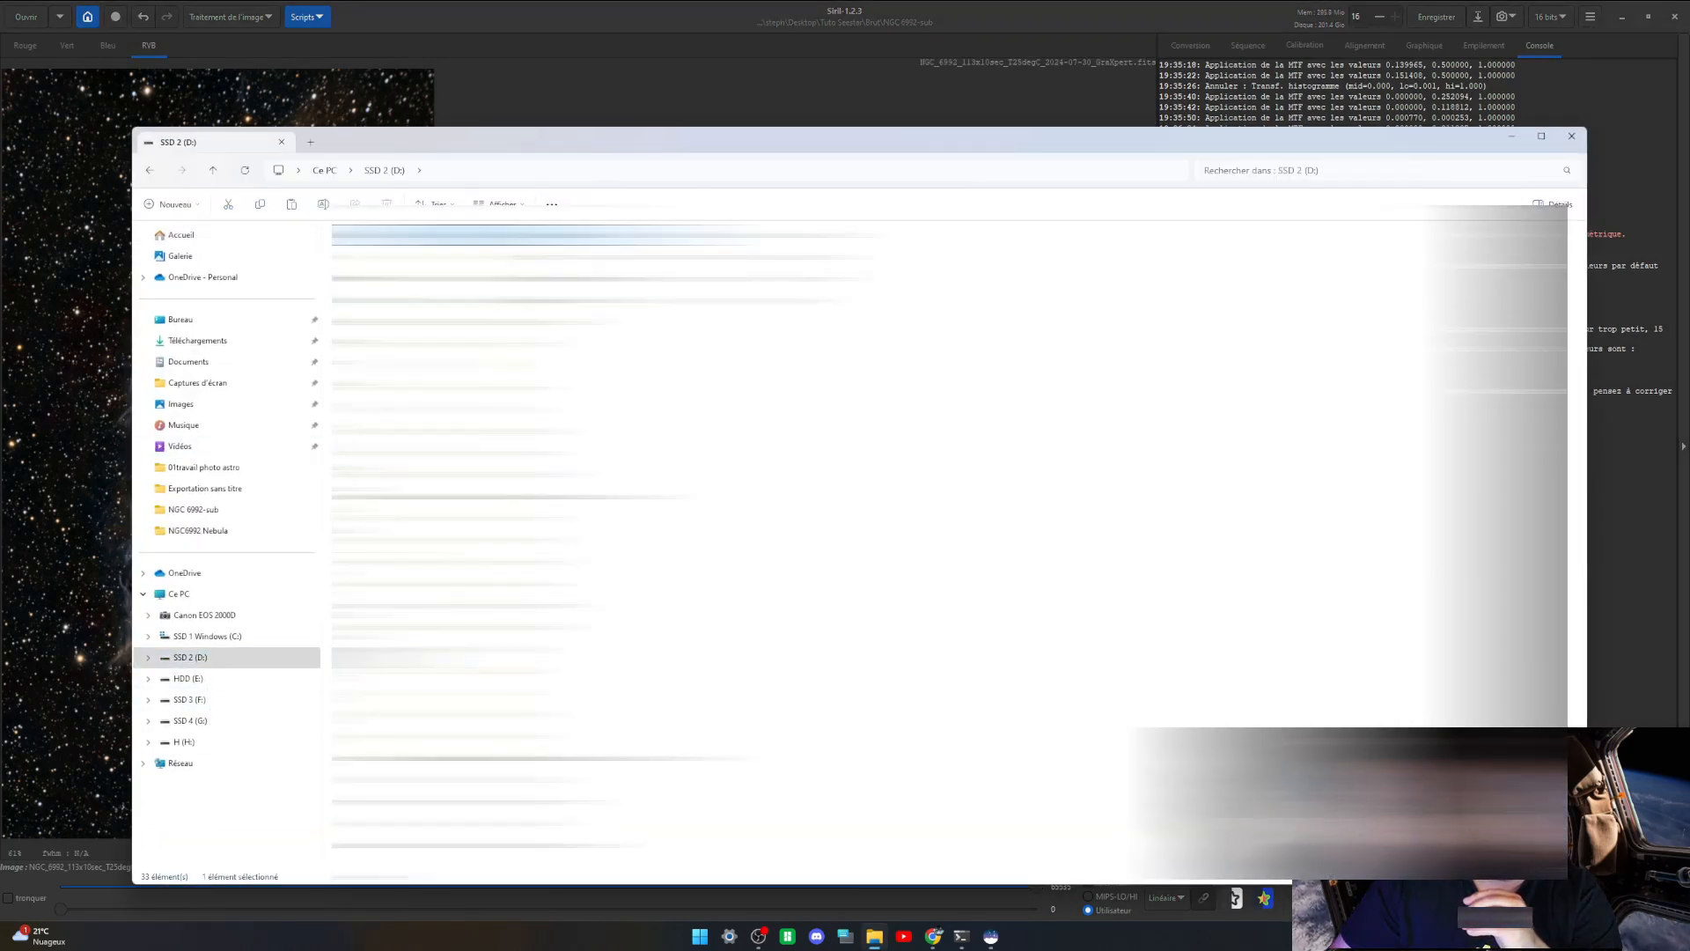
{"action": "double_click", "coordinate": [414, 235]}
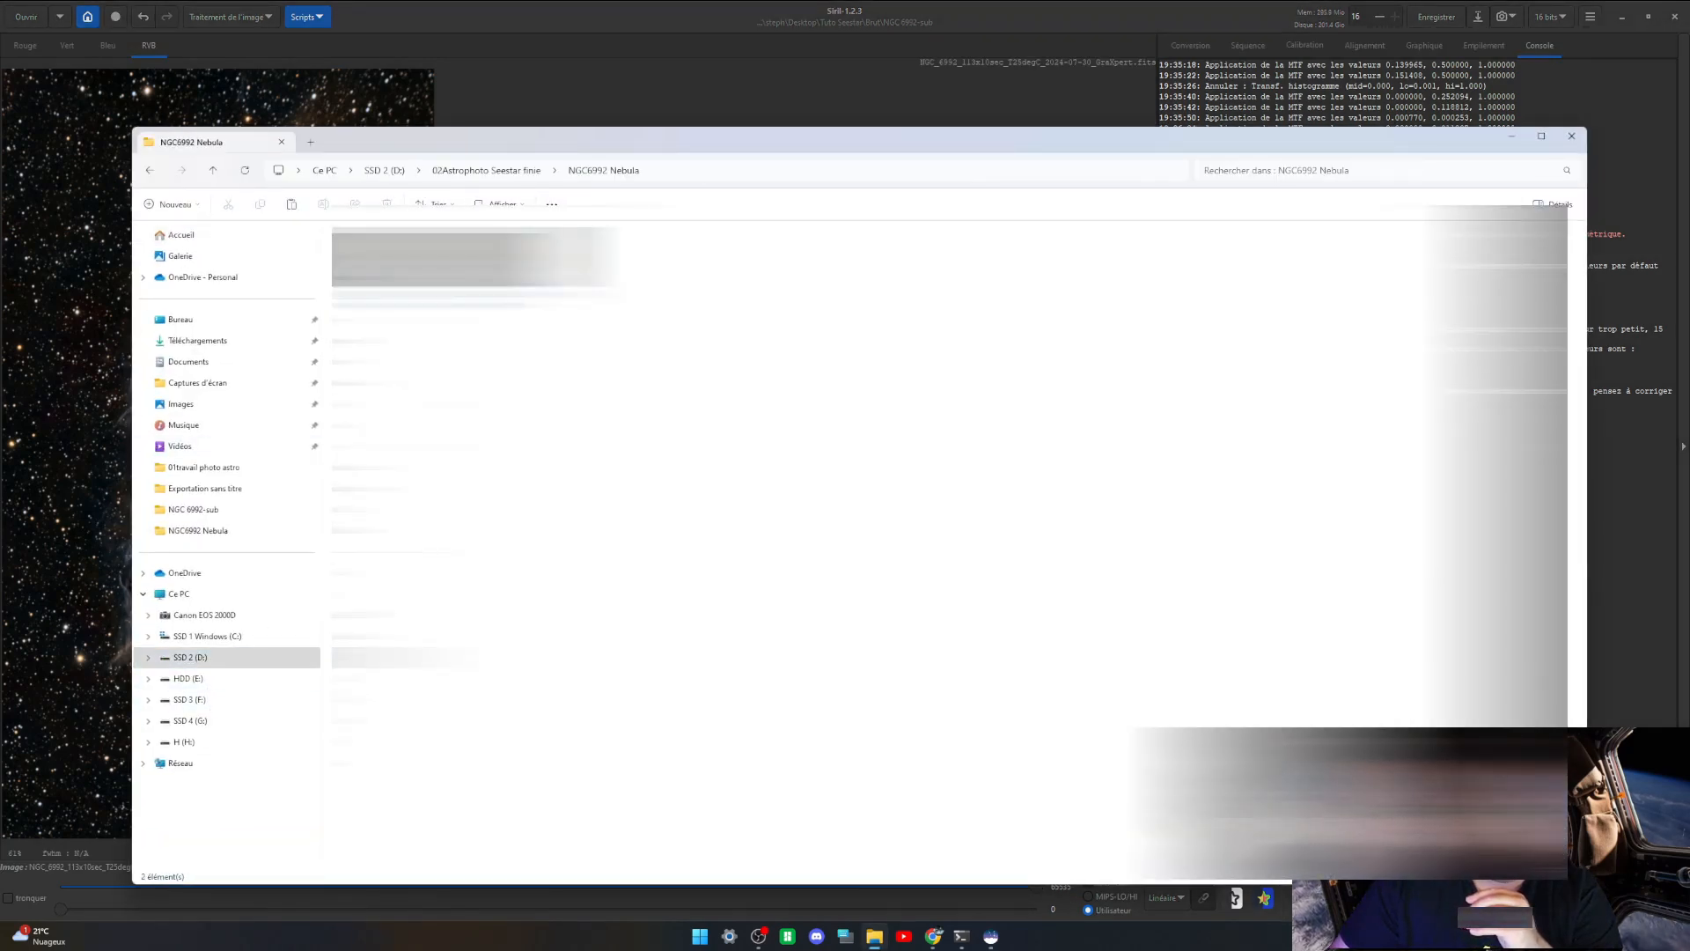
{"action": "key", "text": "Return"}
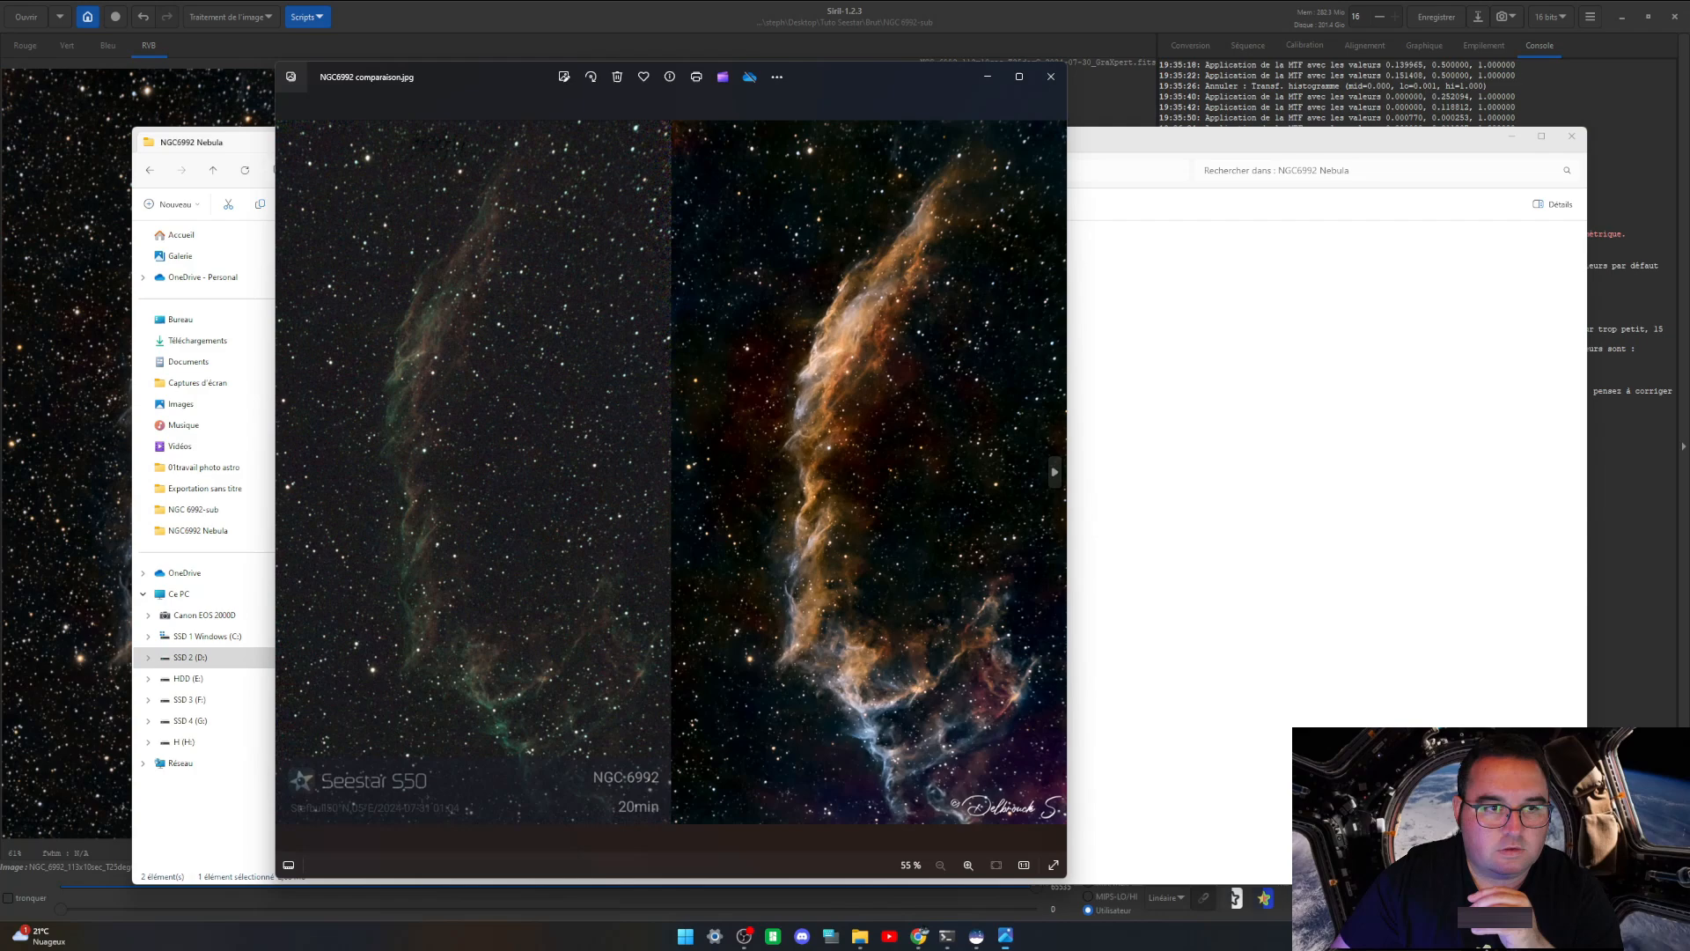
{"action": "left_click", "coordinate": [1572, 136]}
Step: Place the enlarged comparison picture beside the processed nebula, compare the two results, and close the picture
{"action": "left_click_drag", "start_coordinate": [811, 78], "coordinate": [969, 33]}
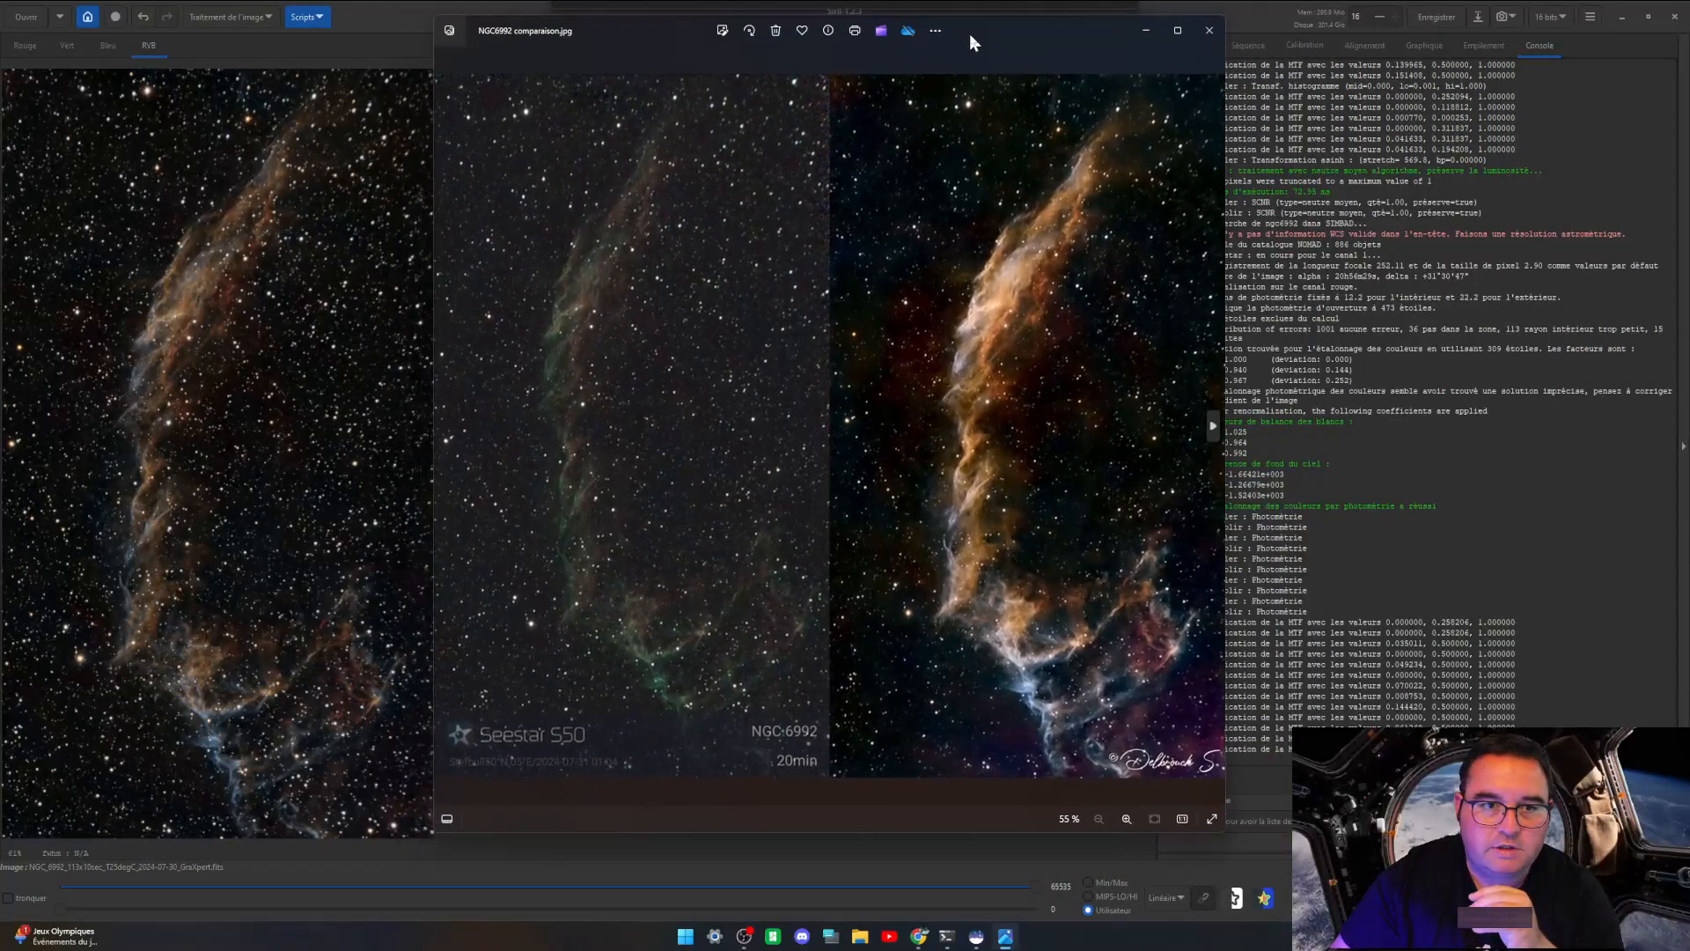
{"action": "left_click_drag", "start_coordinate": [1228, 835], "coordinate": [1321, 865]}
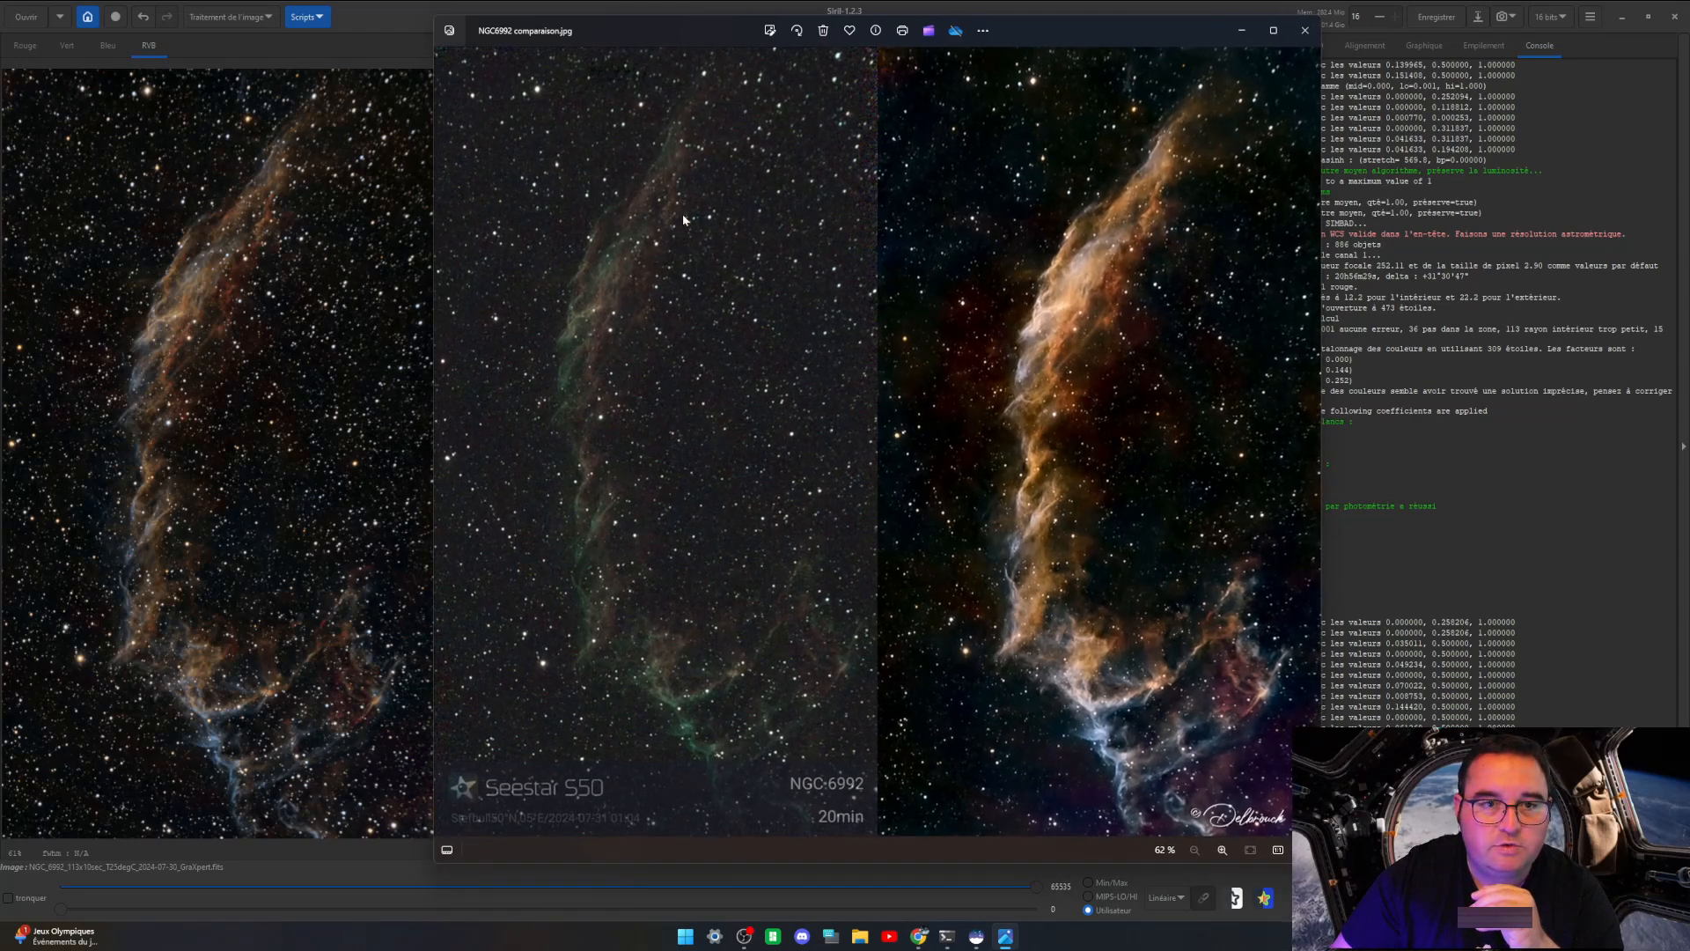
{"action": "left_click_drag", "start_coordinate": [680, 35], "coordinate": [684, 50]}
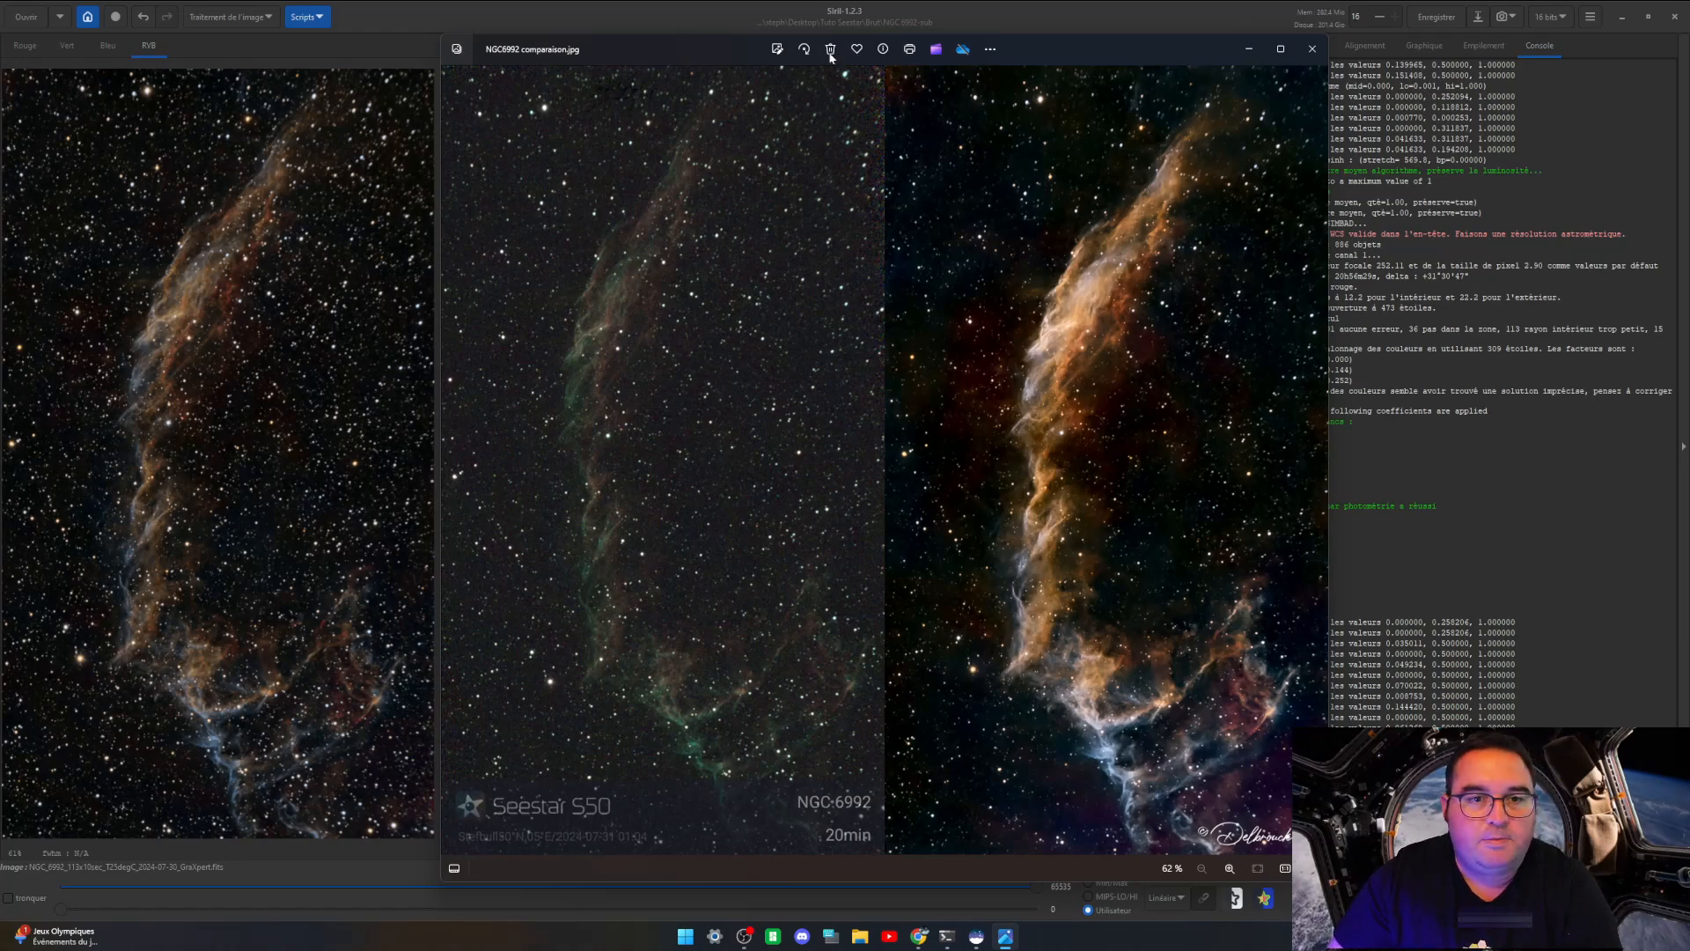
{"action": "left_click", "coordinate": [1312, 48]}
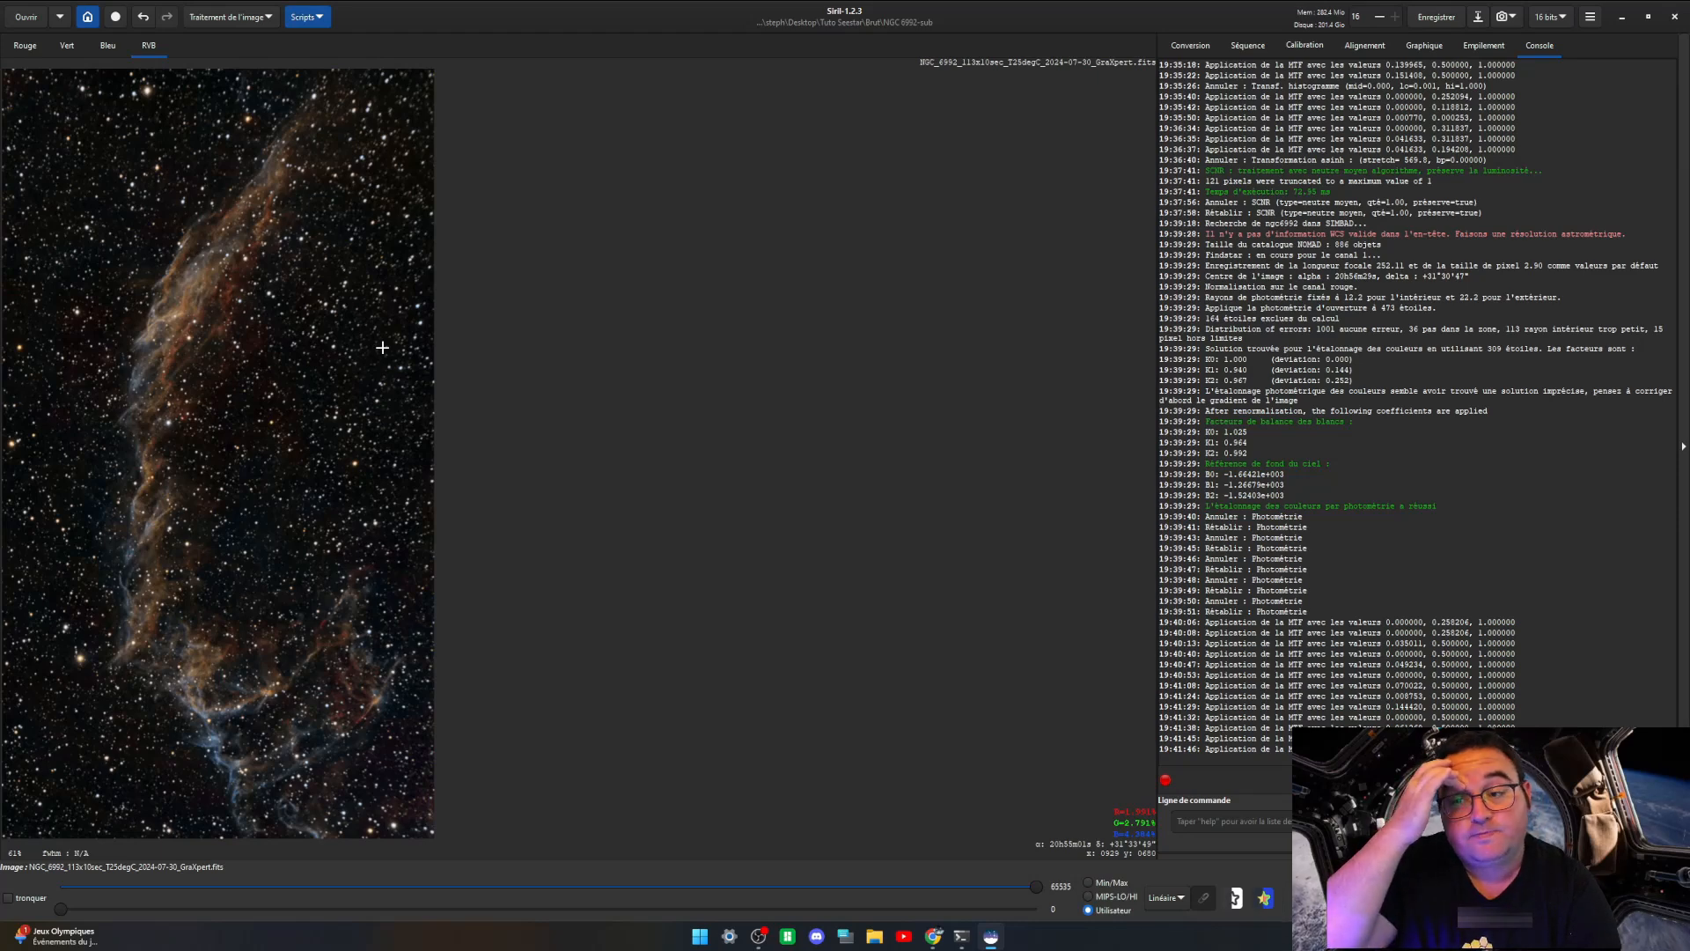
Step: Set the global colour saturation amount to 0.65 and turn off the preview to compare with the original colours
{"action": "left_click", "coordinate": [270, 19]}
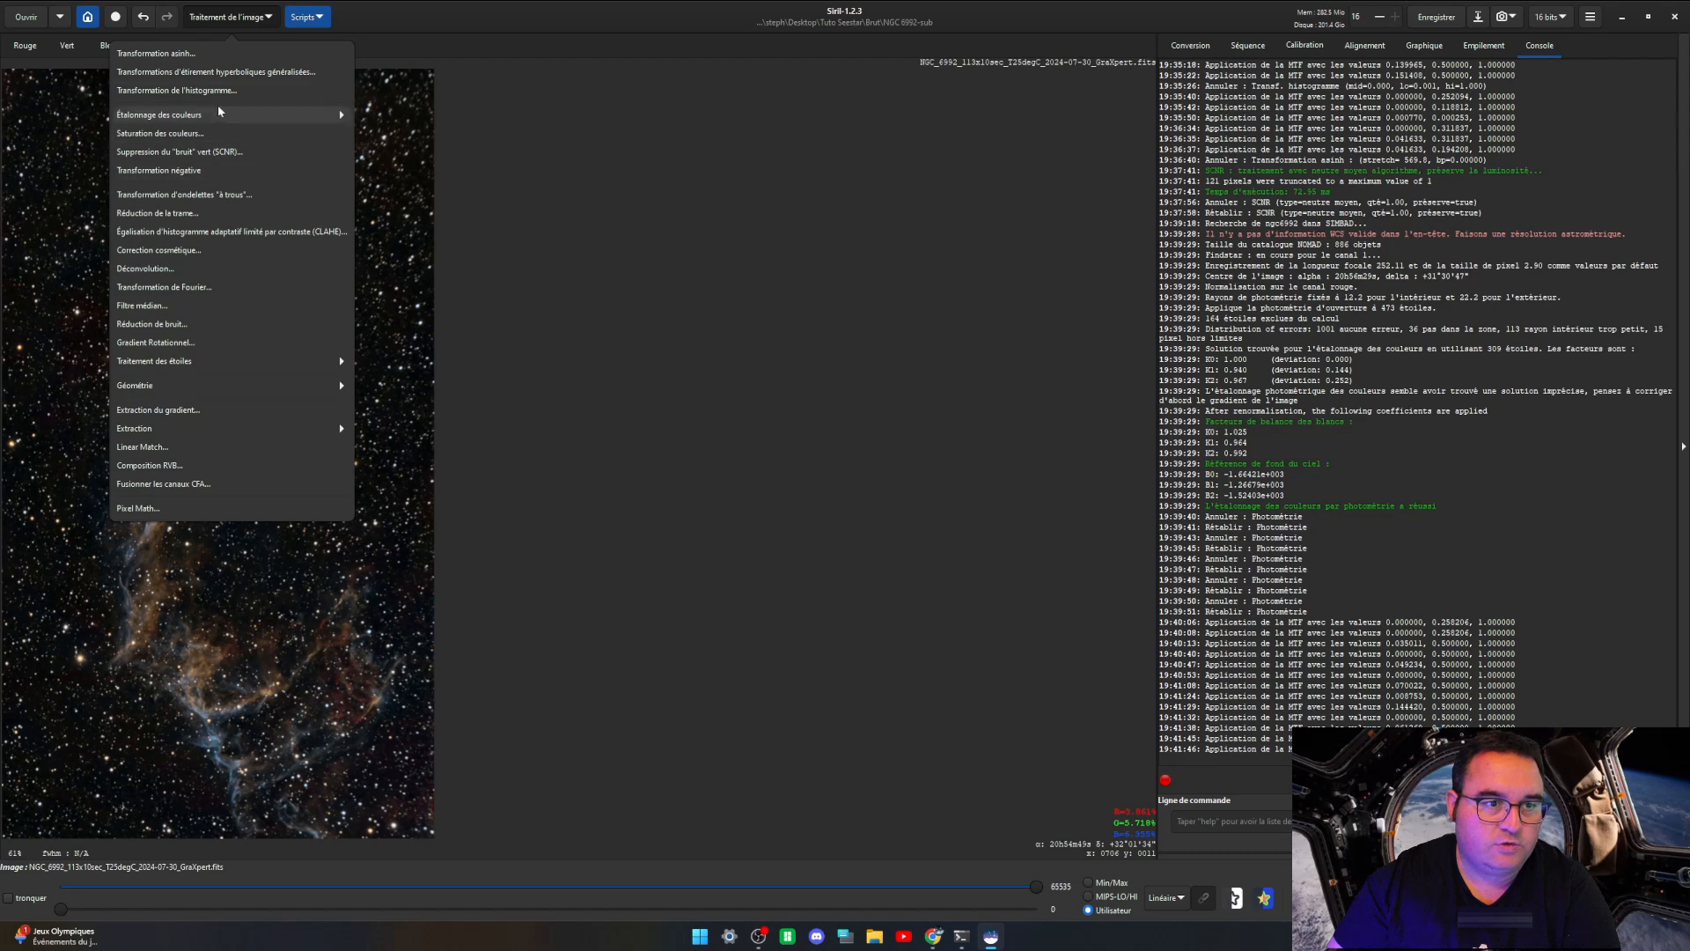
{"action": "left_click", "coordinate": [224, 133]}
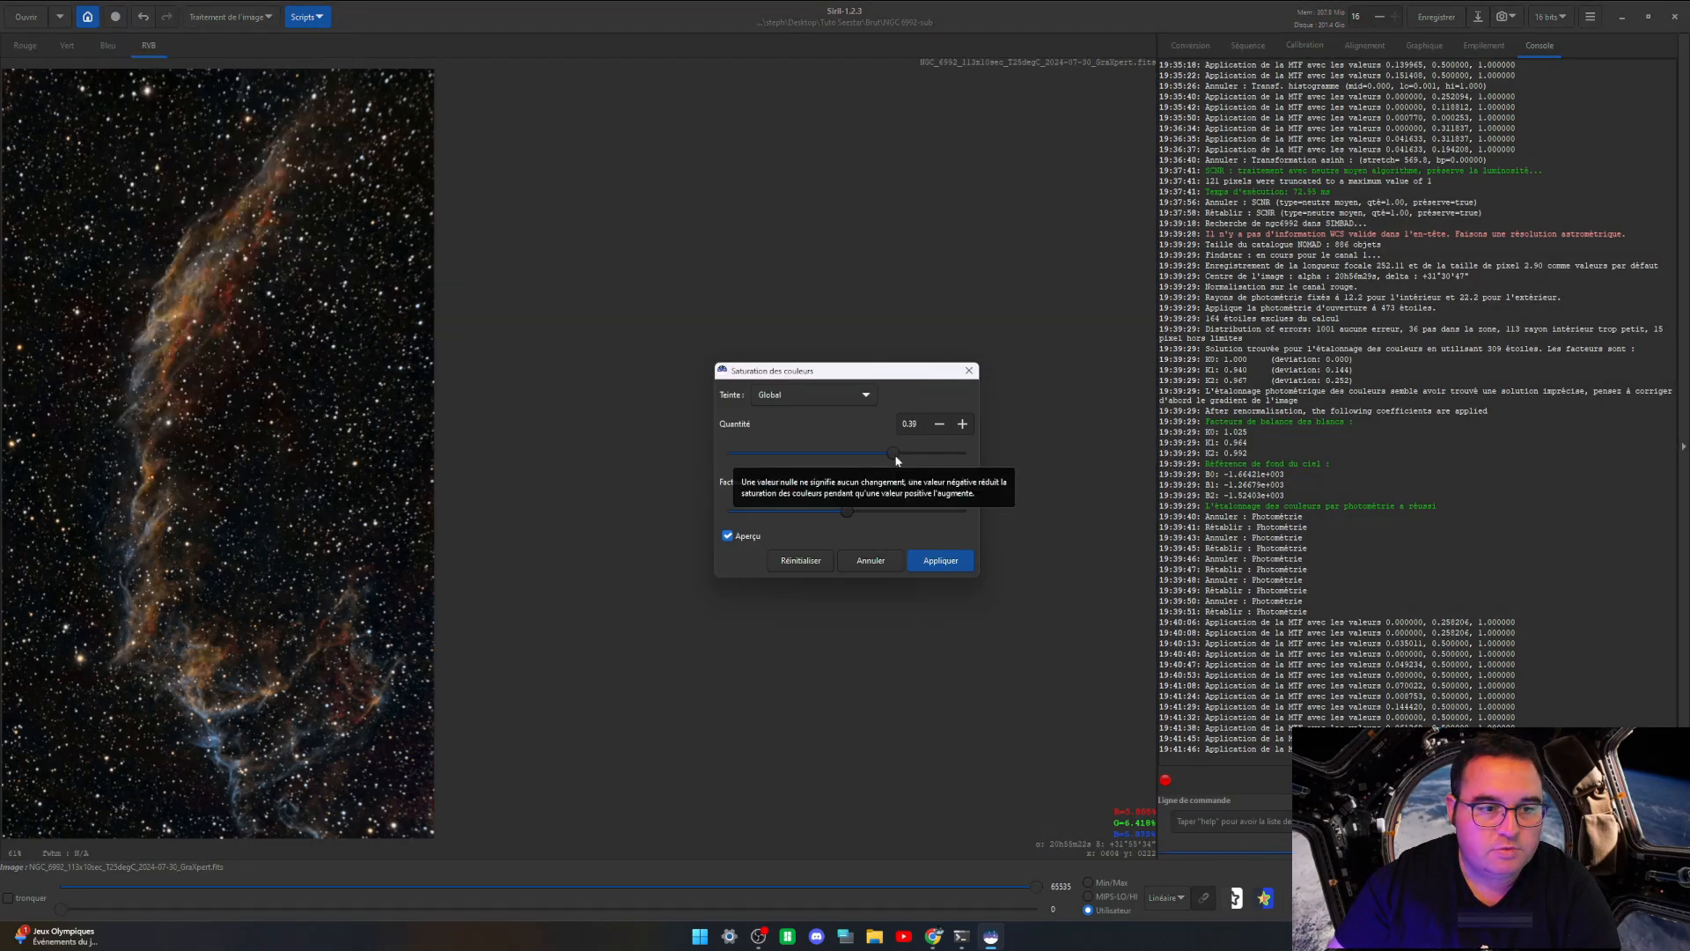
{"action": "left_click_drag", "start_coordinate": [895, 458], "coordinate": [923, 467]}
{"action": "left_click", "coordinate": [729, 537]}
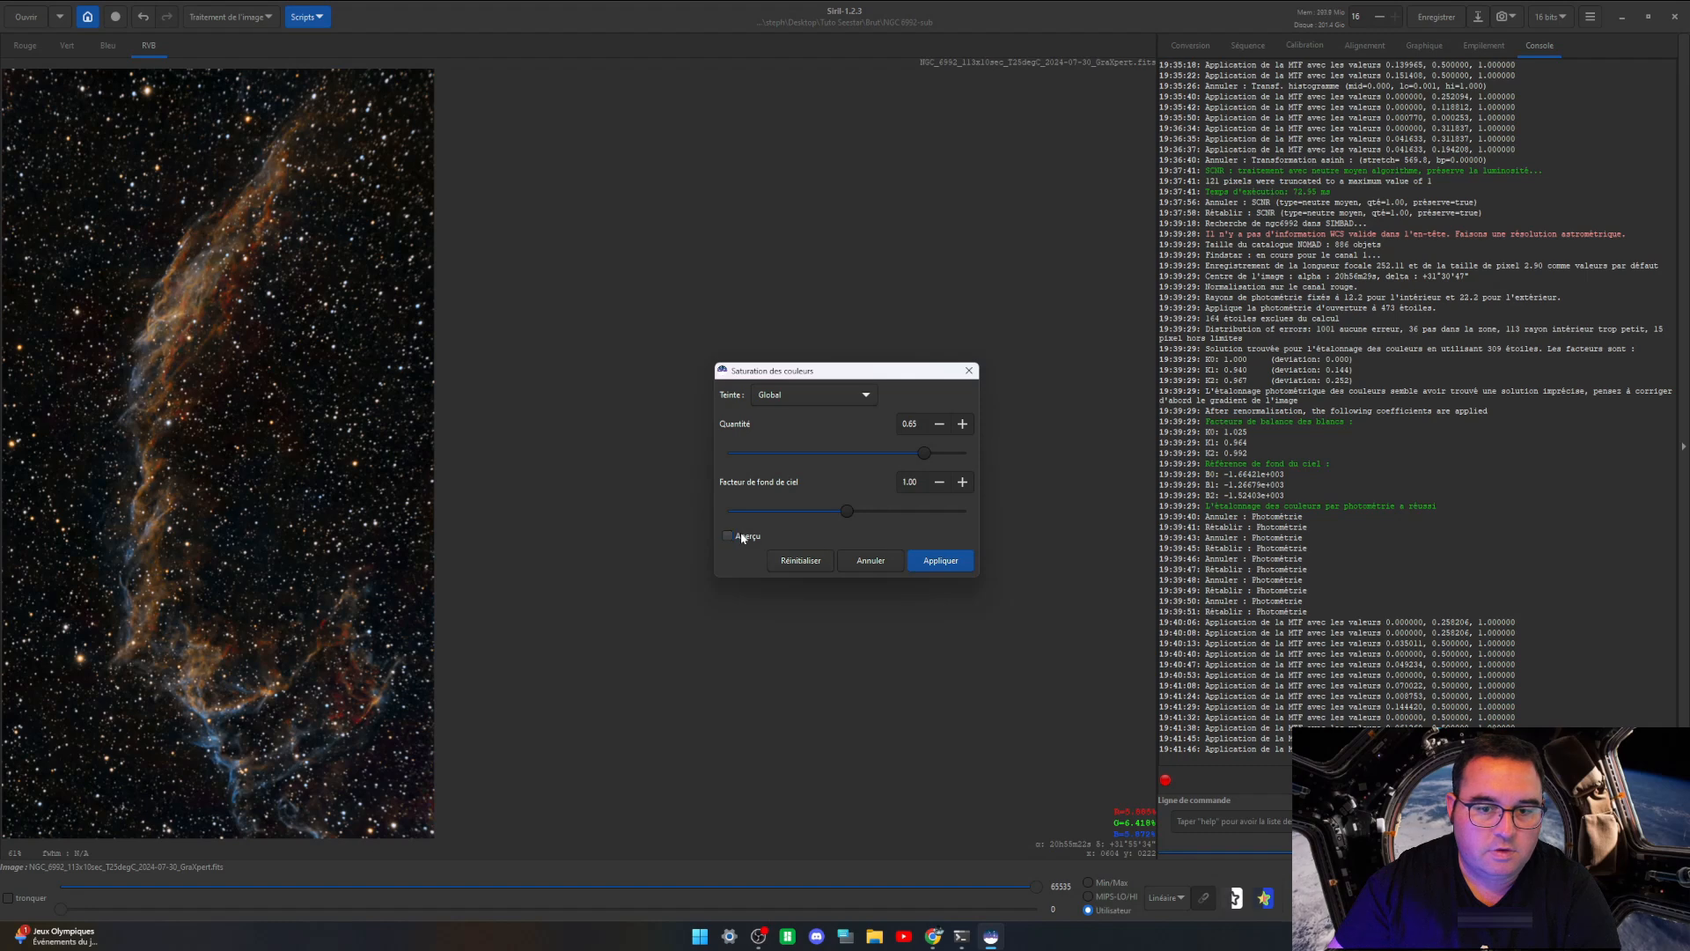
Step: Compare the saturation preview on and off, try a Global amount of 0.51, and reset the settings
{"action": "left_click", "coordinate": [742, 537]}
{"action": "left_click", "coordinate": [743, 537]}
{"action": "left_click", "coordinate": [744, 537]}
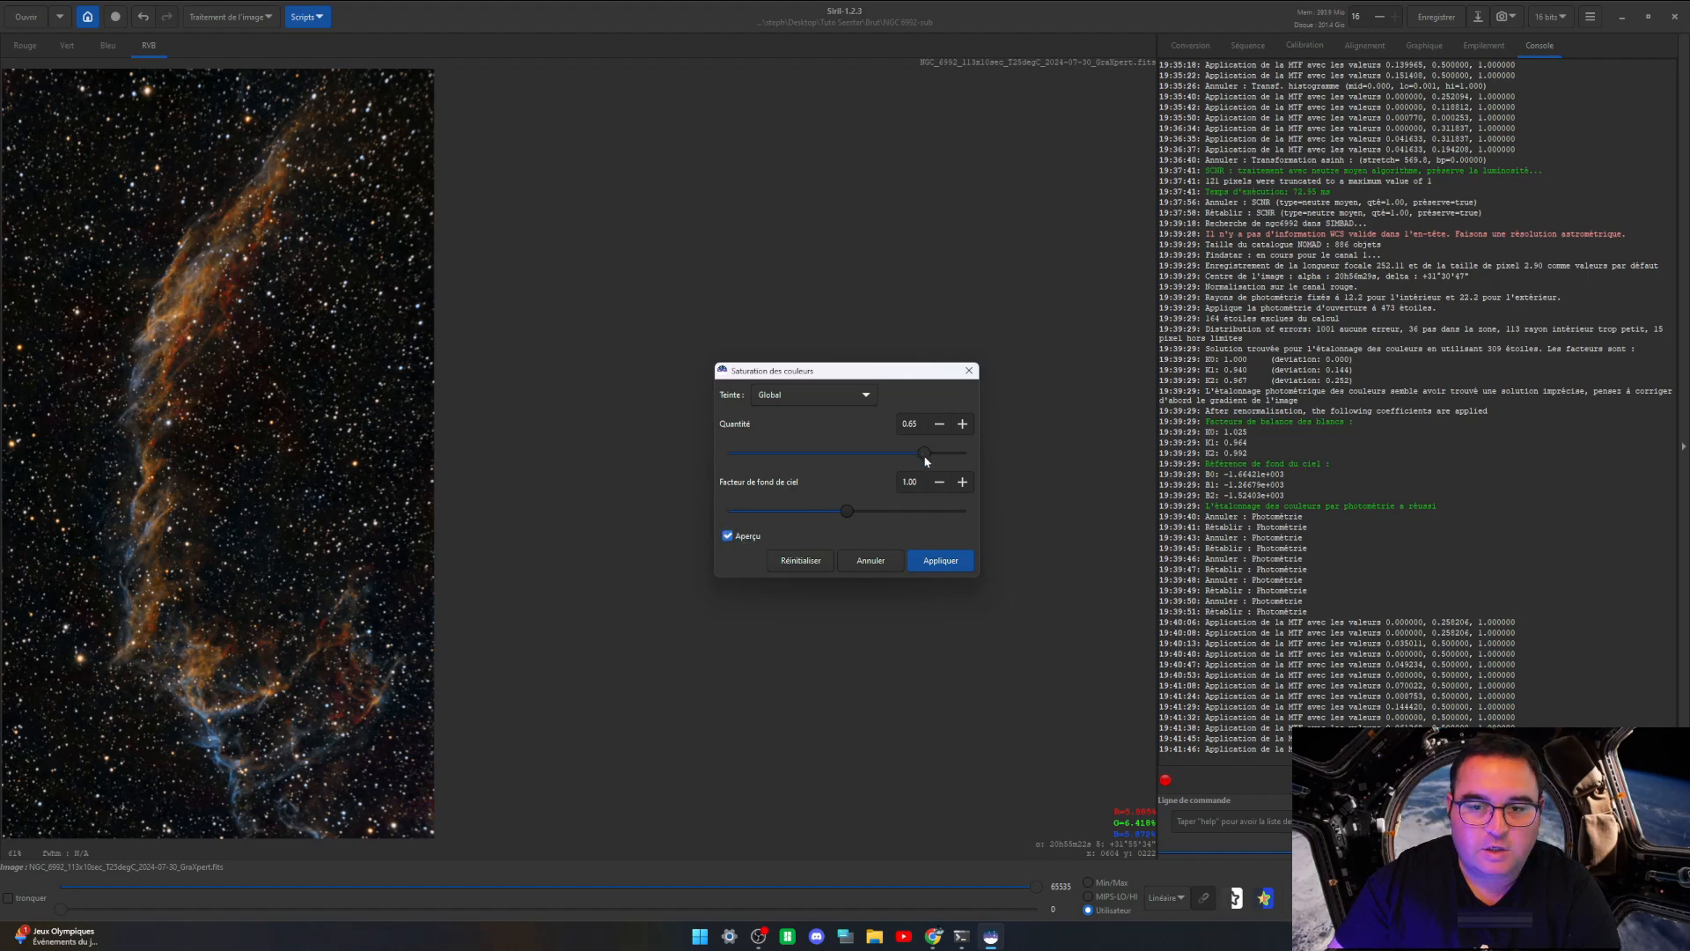
{"action": "left_click_drag", "start_coordinate": [926, 458], "coordinate": [919, 458]}
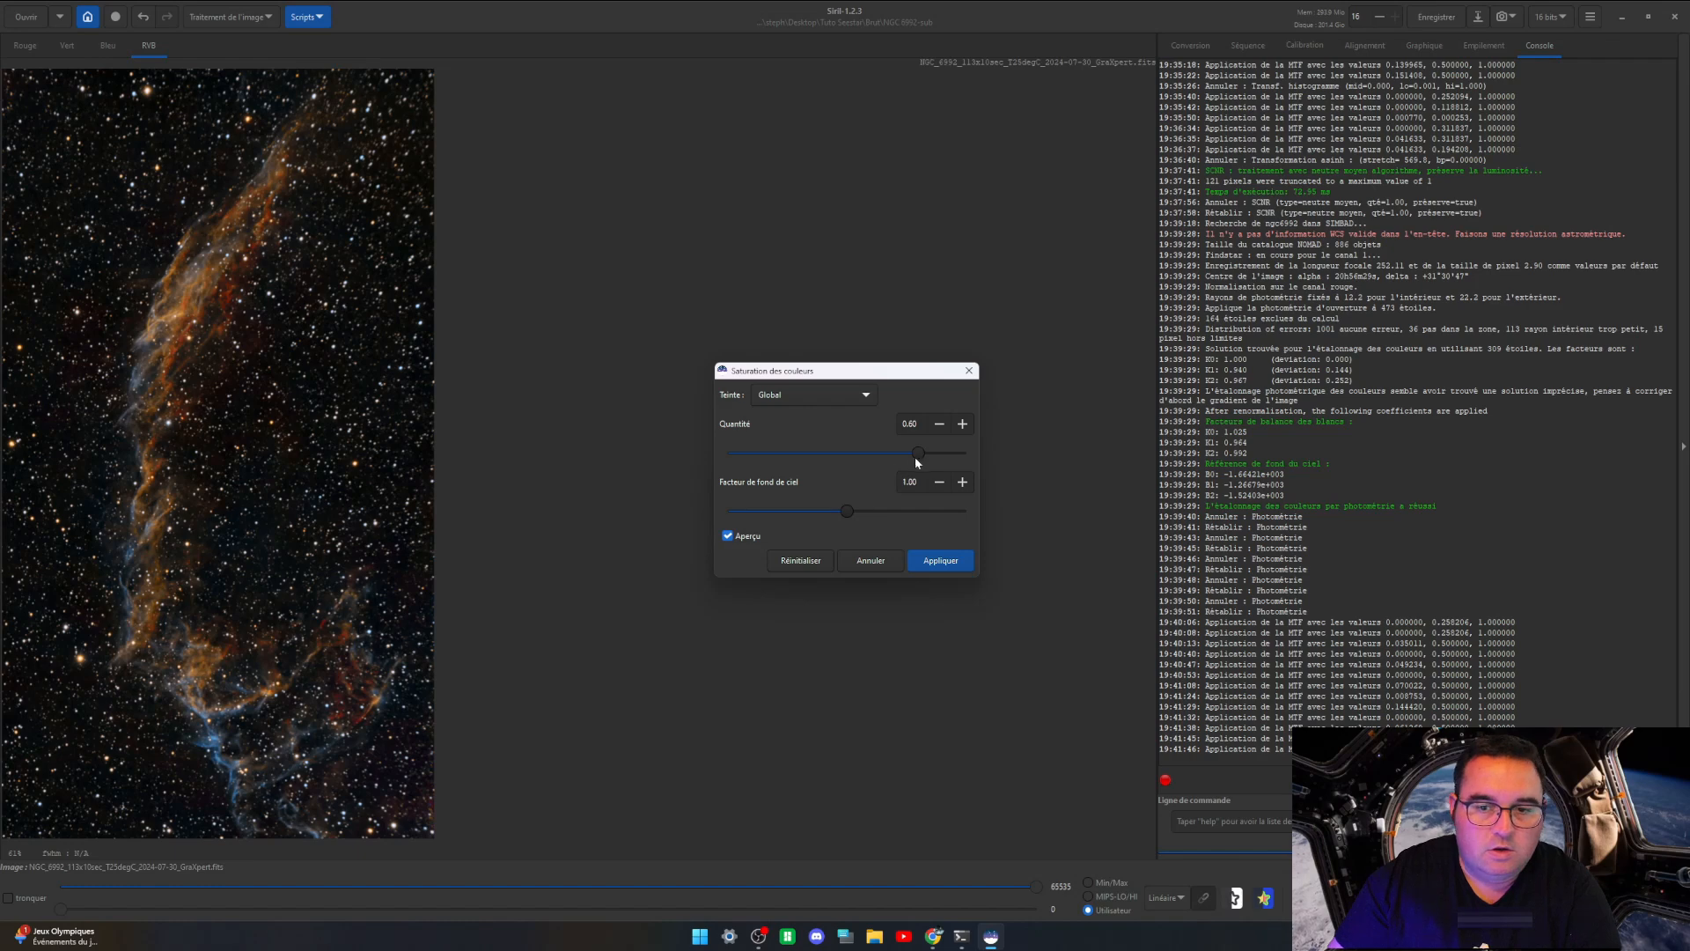
{"action": "left_click_drag", "start_coordinate": [917, 459], "coordinate": [908, 459]}
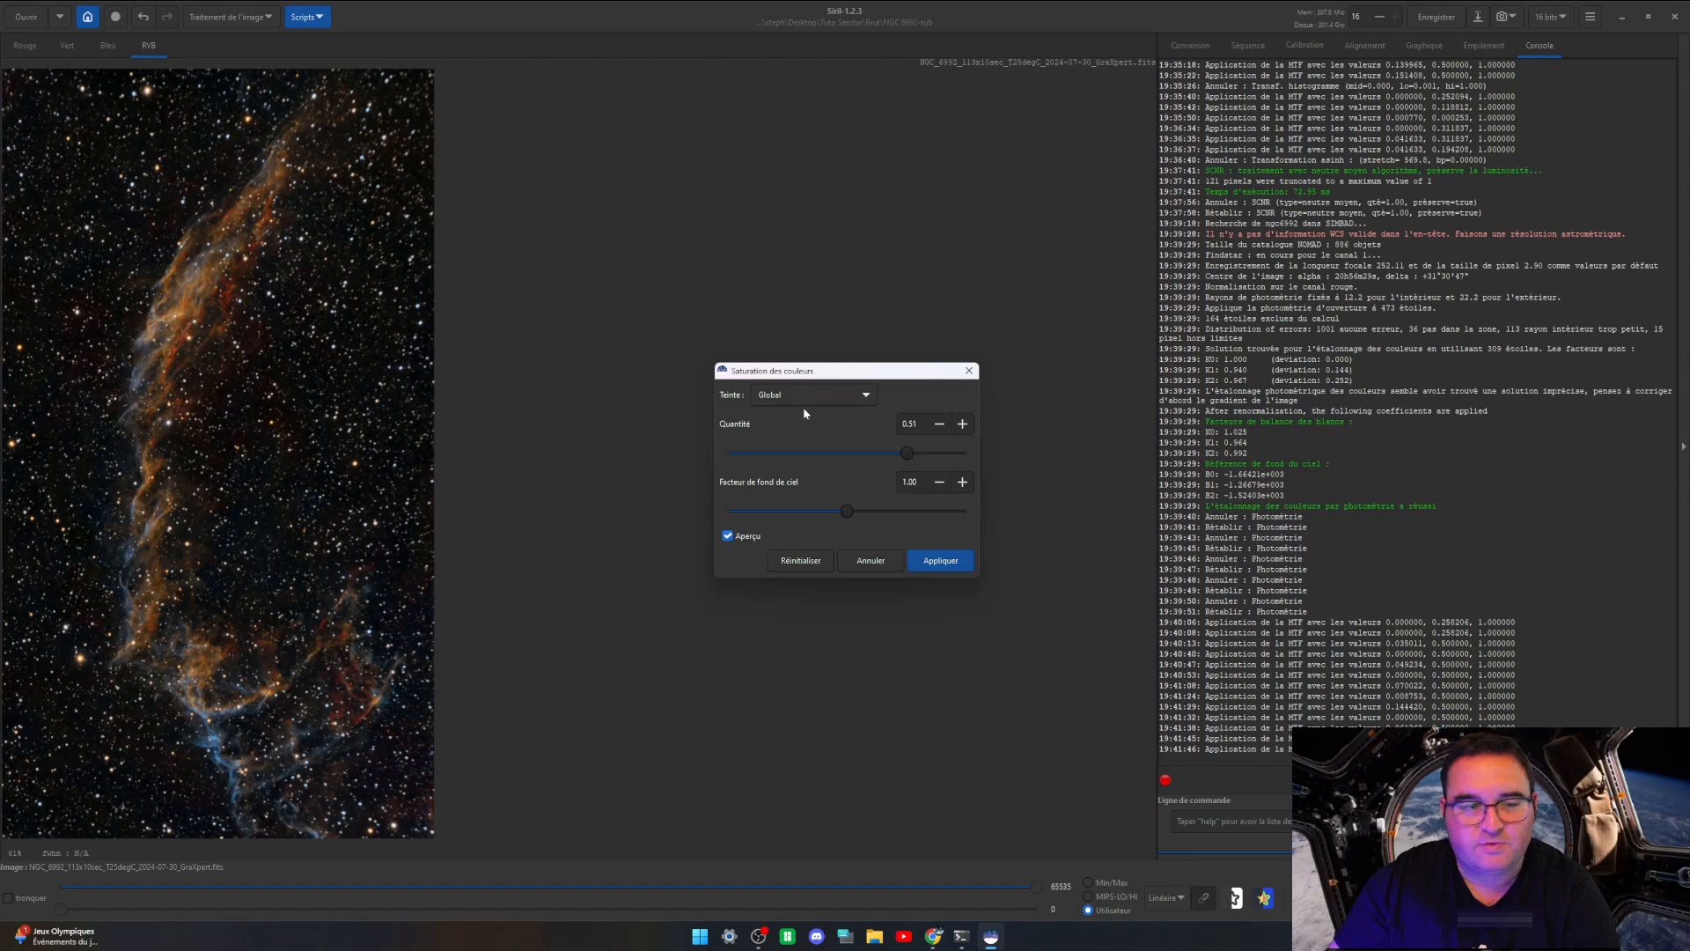
{"action": "left_click", "coordinate": [838, 395]}
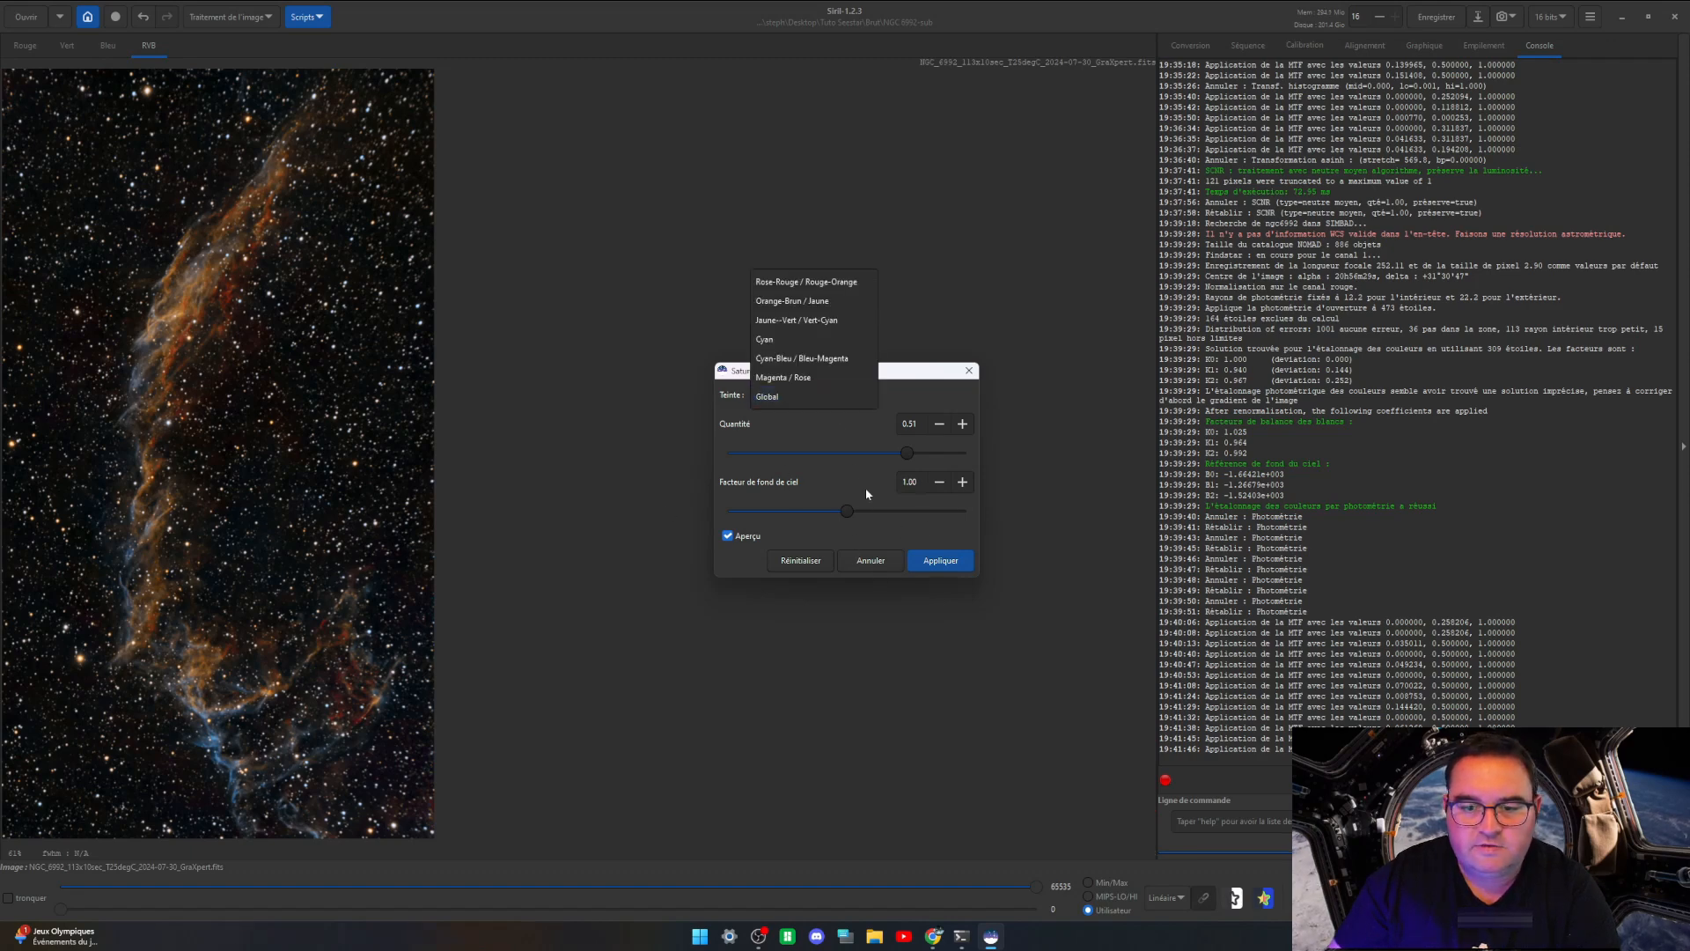
{"action": "left_click", "coordinate": [842, 397]}
{"action": "left_click", "coordinate": [800, 561]}
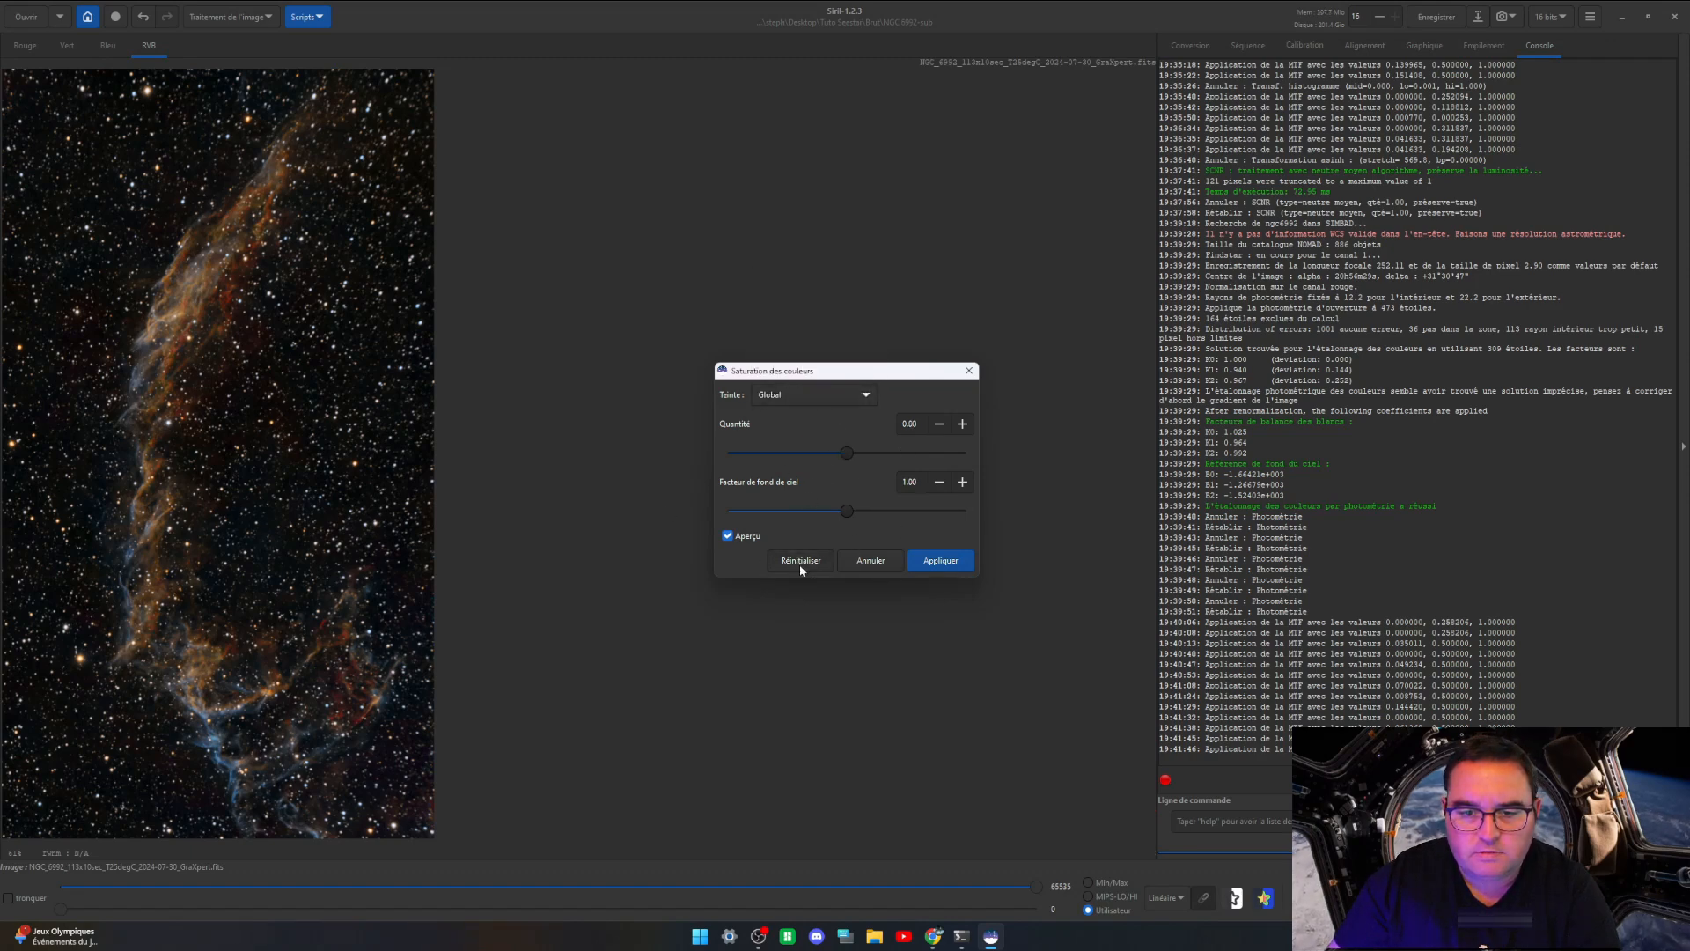
Step: Try a saturation amount of 0.80 on the Rose-Rouge / Rouge-Orange hue, switch to Cyan-Bleu / Bleu-Magenta, and reset the settings
{"action": "left_click", "coordinate": [816, 394]}
{"action": "left_click", "coordinate": [817, 282]}
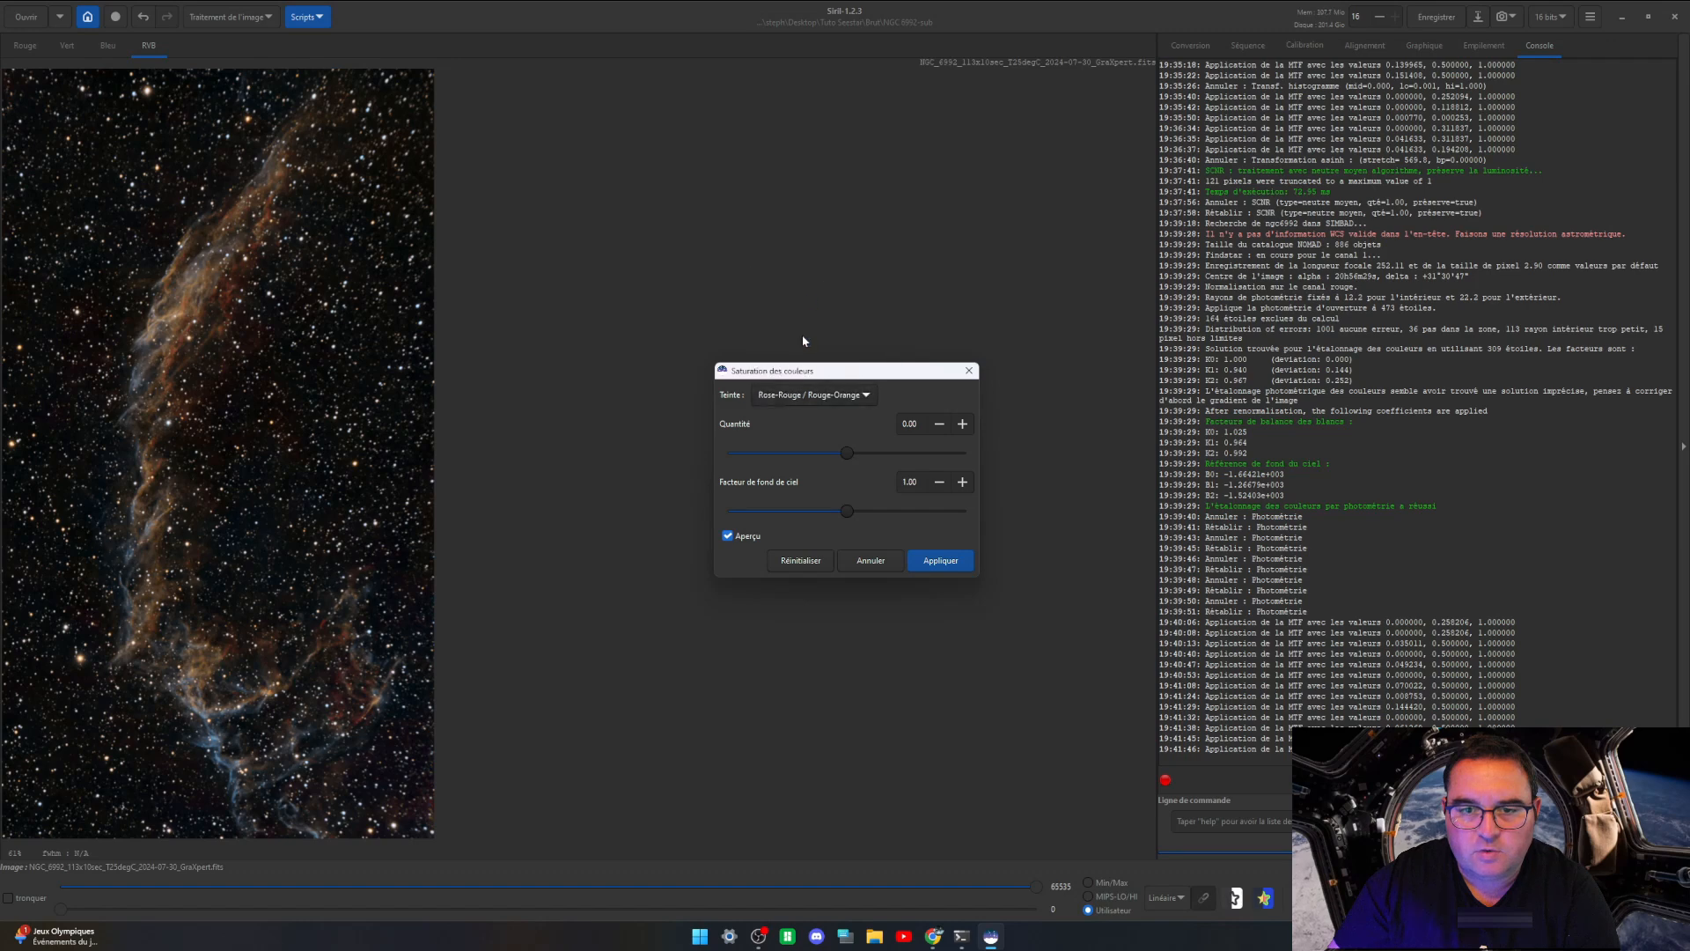
{"action": "left_click_drag", "start_coordinate": [921, 456], "coordinate": [941, 457]}
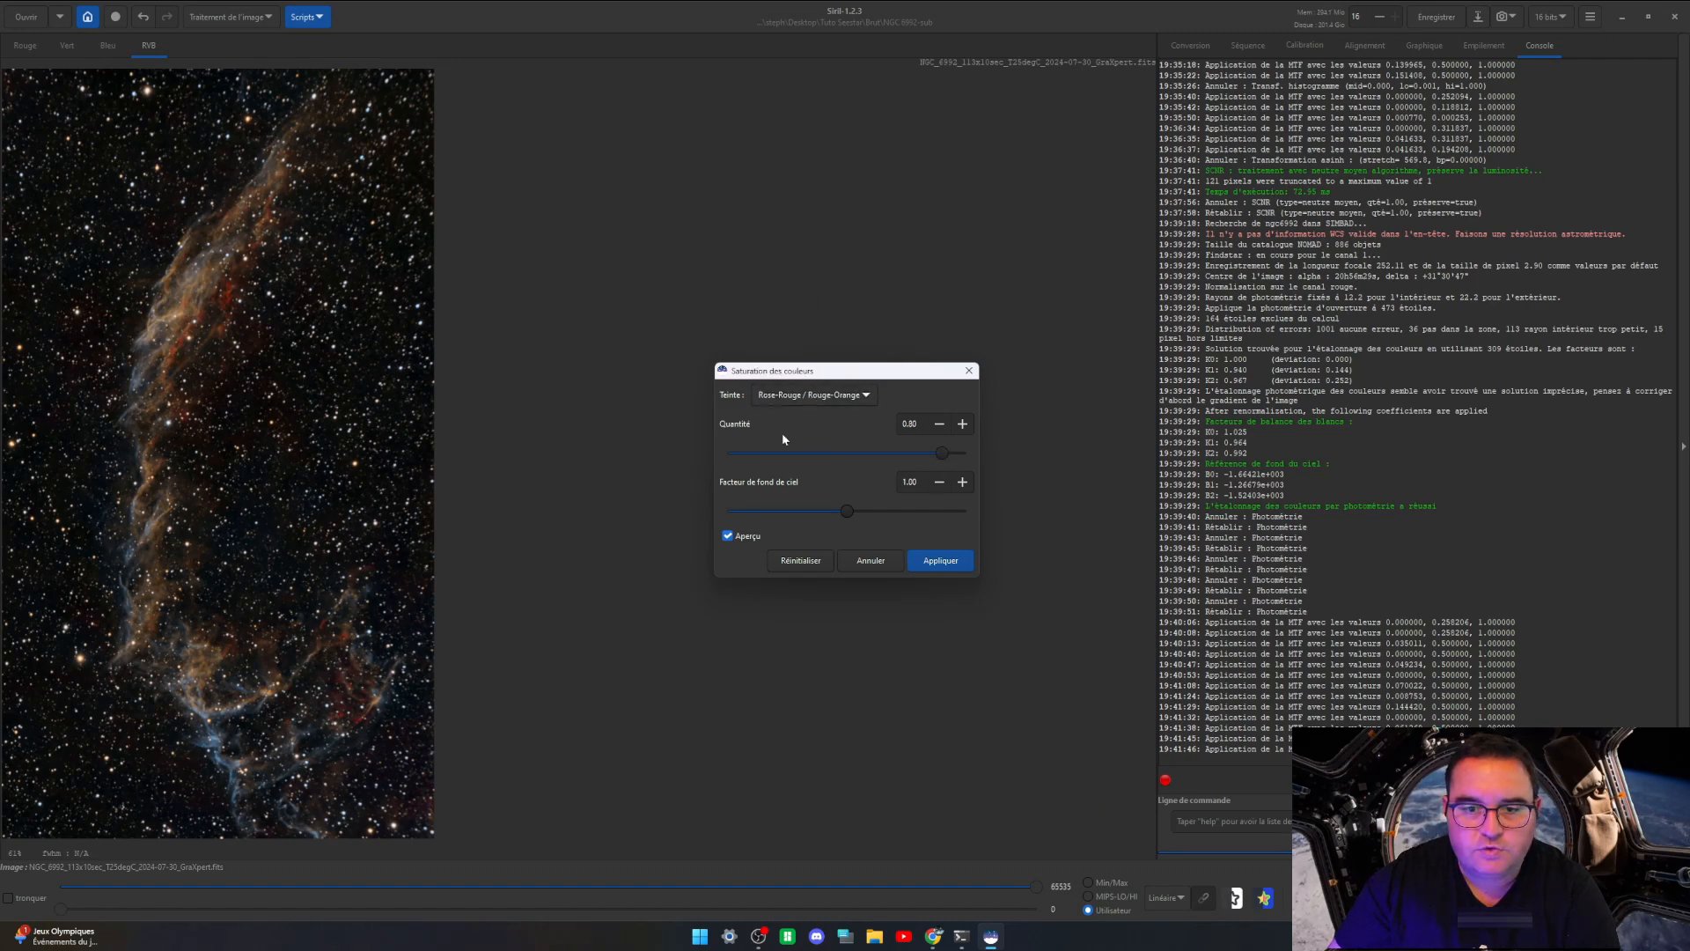
{"action": "left_click", "coordinate": [801, 398]}
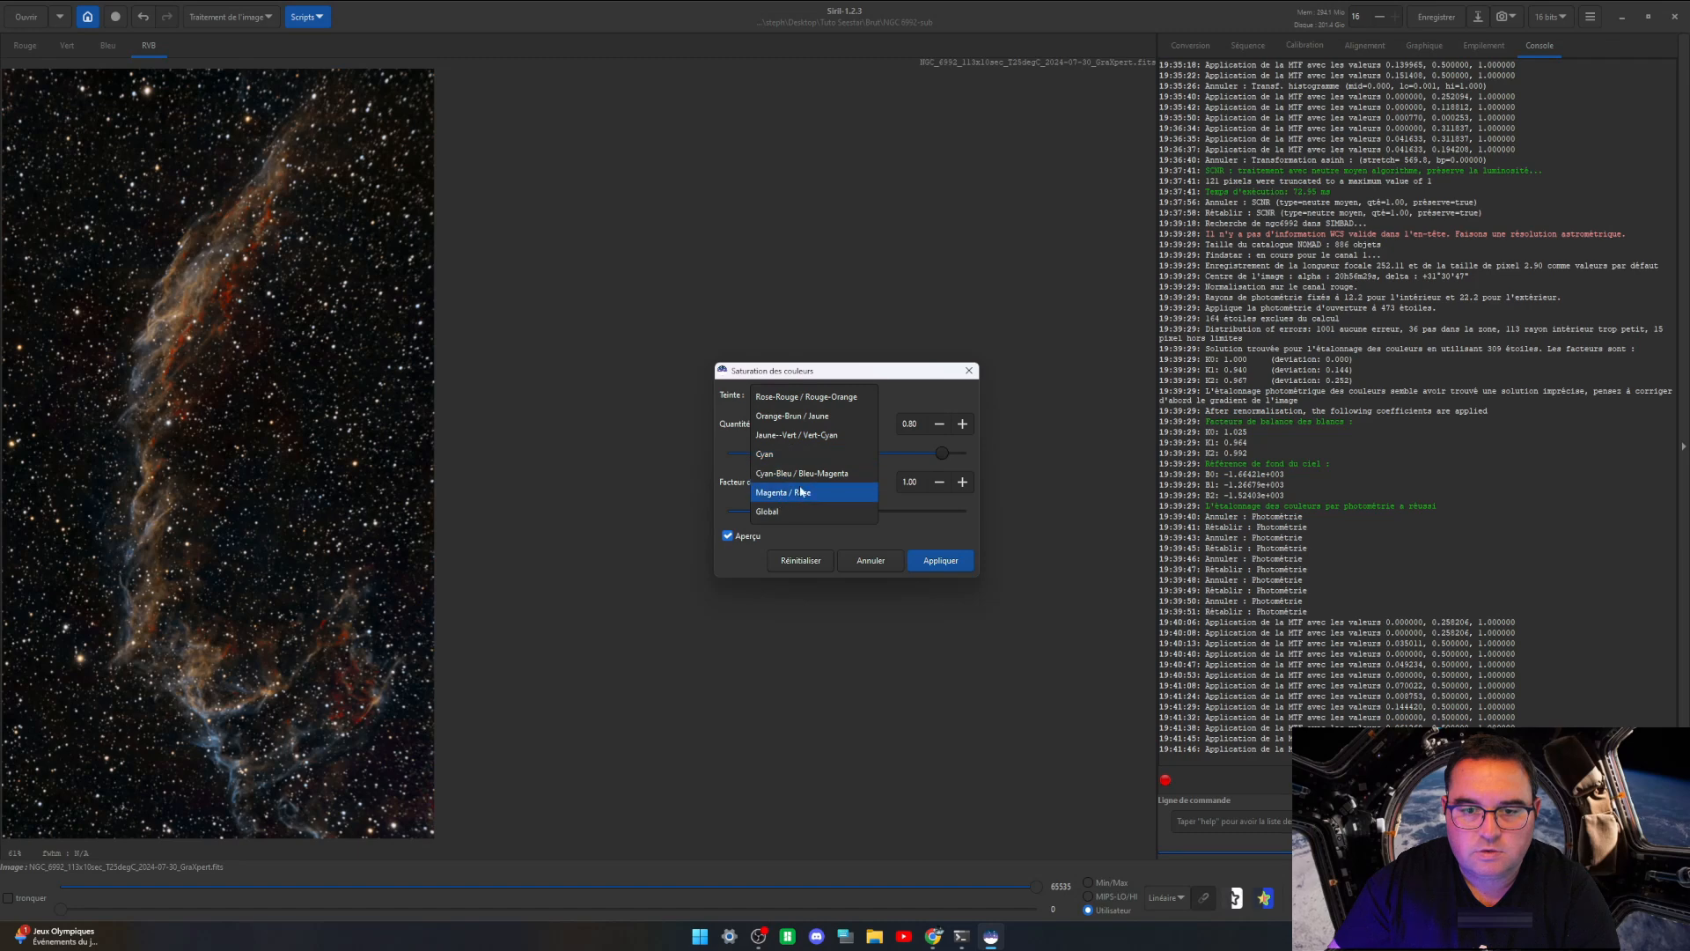
{"action": "left_click", "coordinate": [804, 481]}
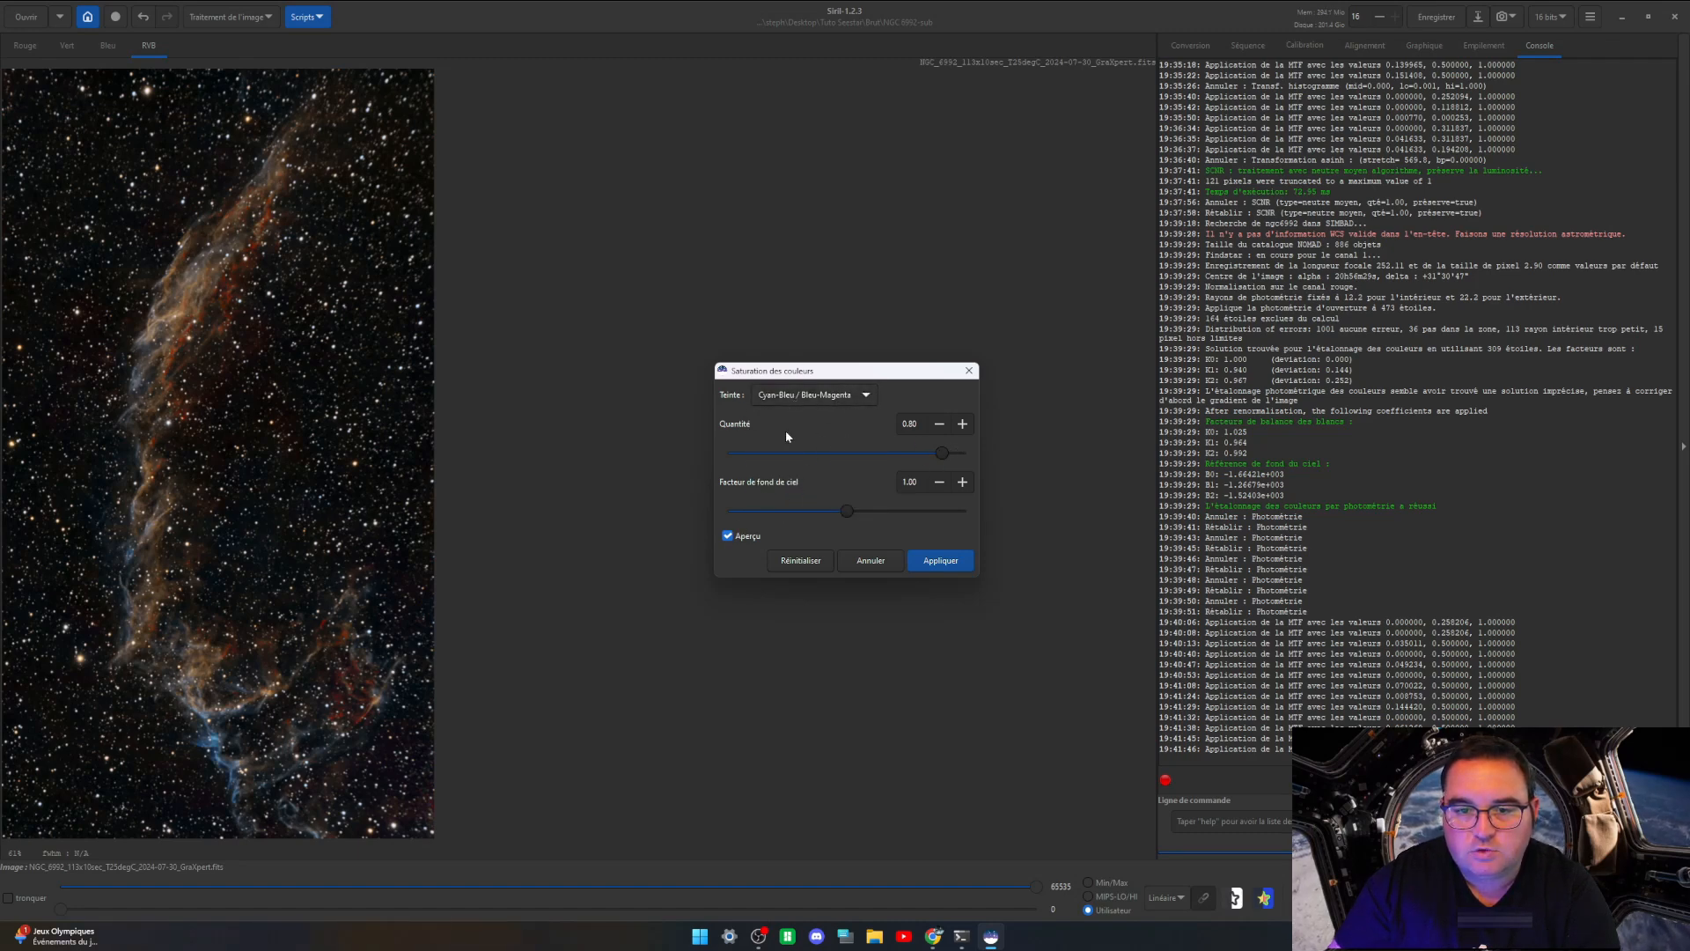
{"action": "left_click", "coordinate": [799, 561]}
Step: Try raising the saturation amount for the Global hue, reset it, and close the colour saturation tool without applying
{"action": "left_click", "coordinate": [792, 395]}
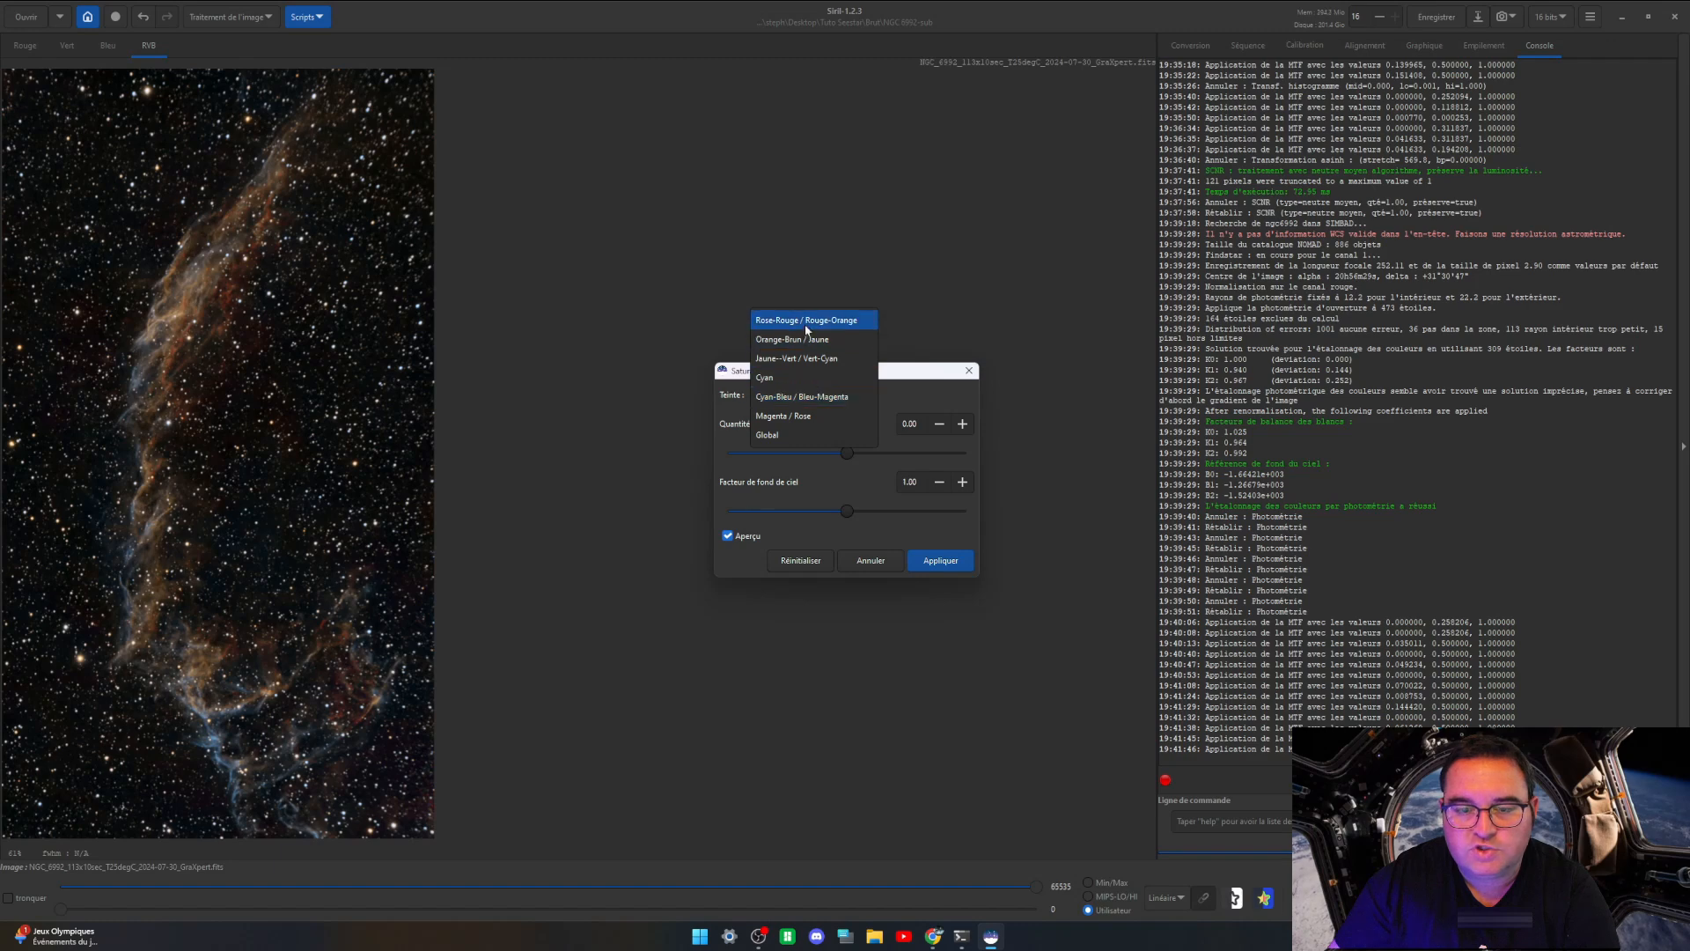
{"action": "left_click", "coordinate": [778, 435]}
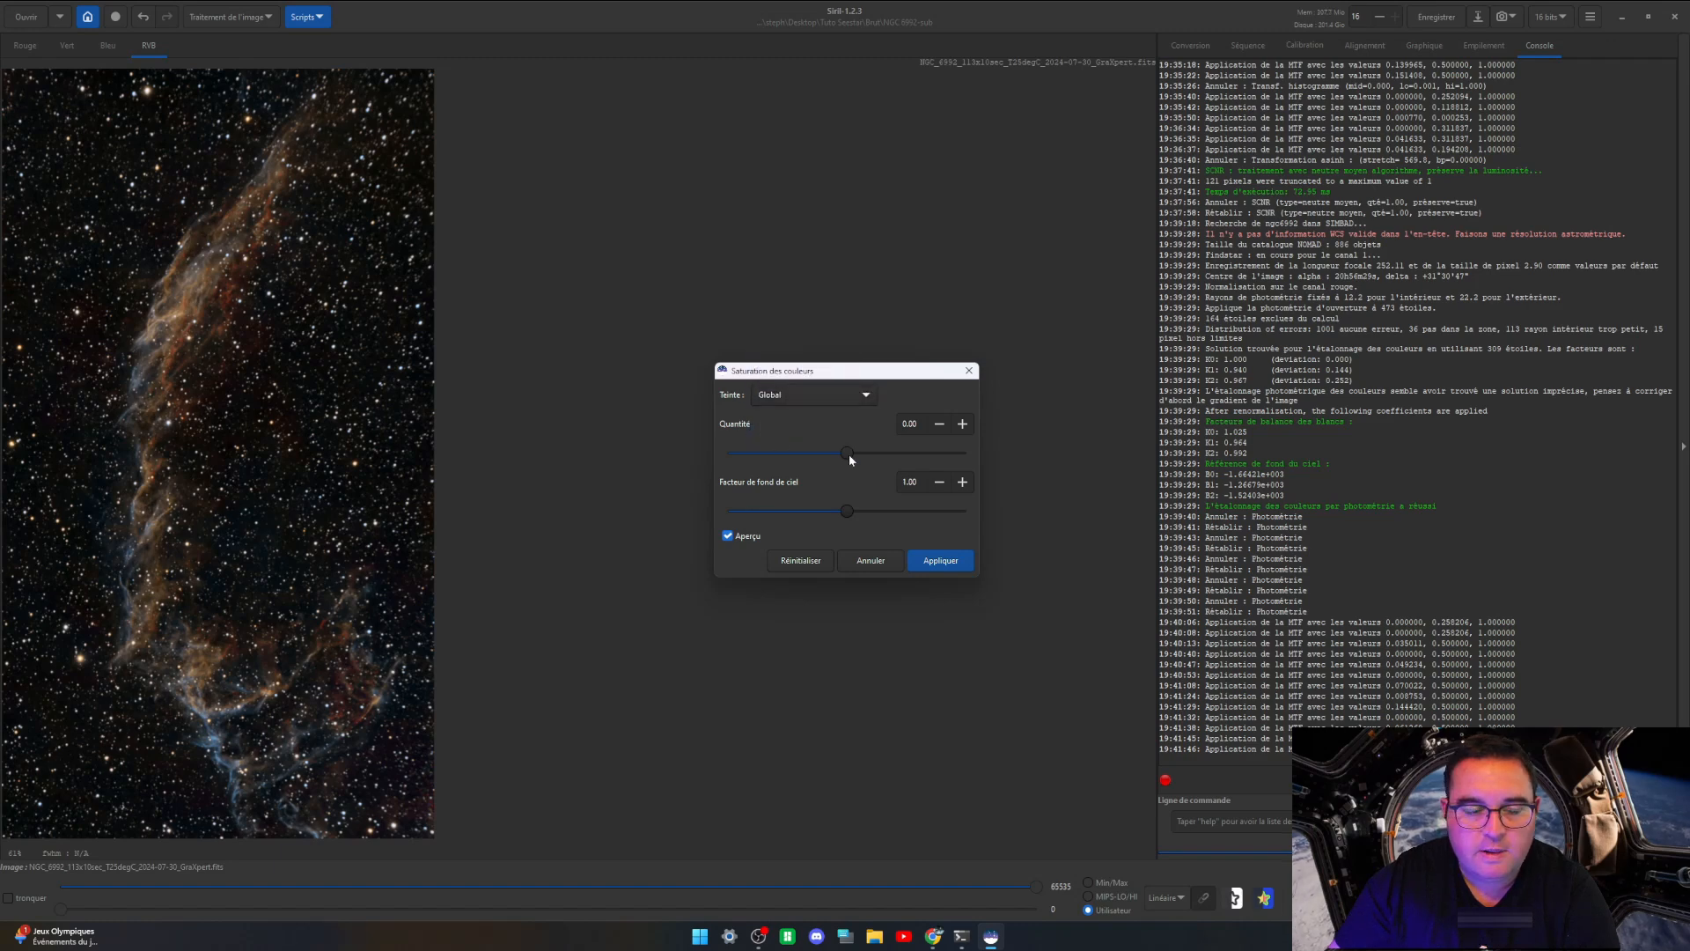
{"action": "left_click_drag", "start_coordinate": [848, 454], "coordinate": [917, 458]}
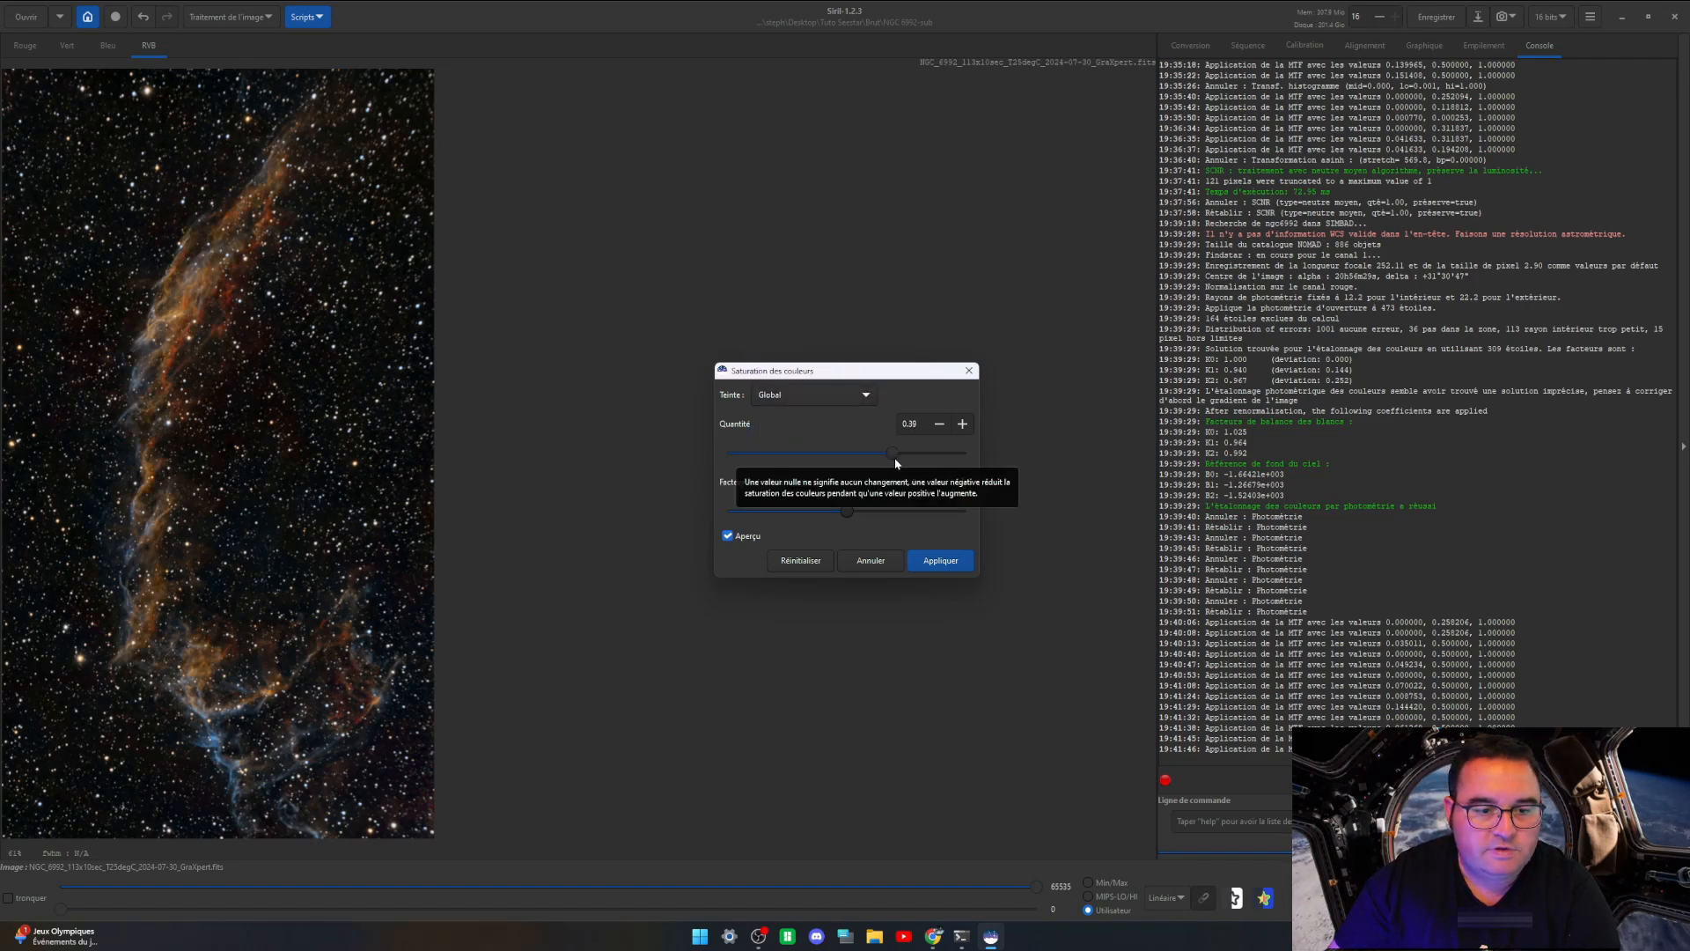
{"action": "left_click", "coordinate": [802, 561]}
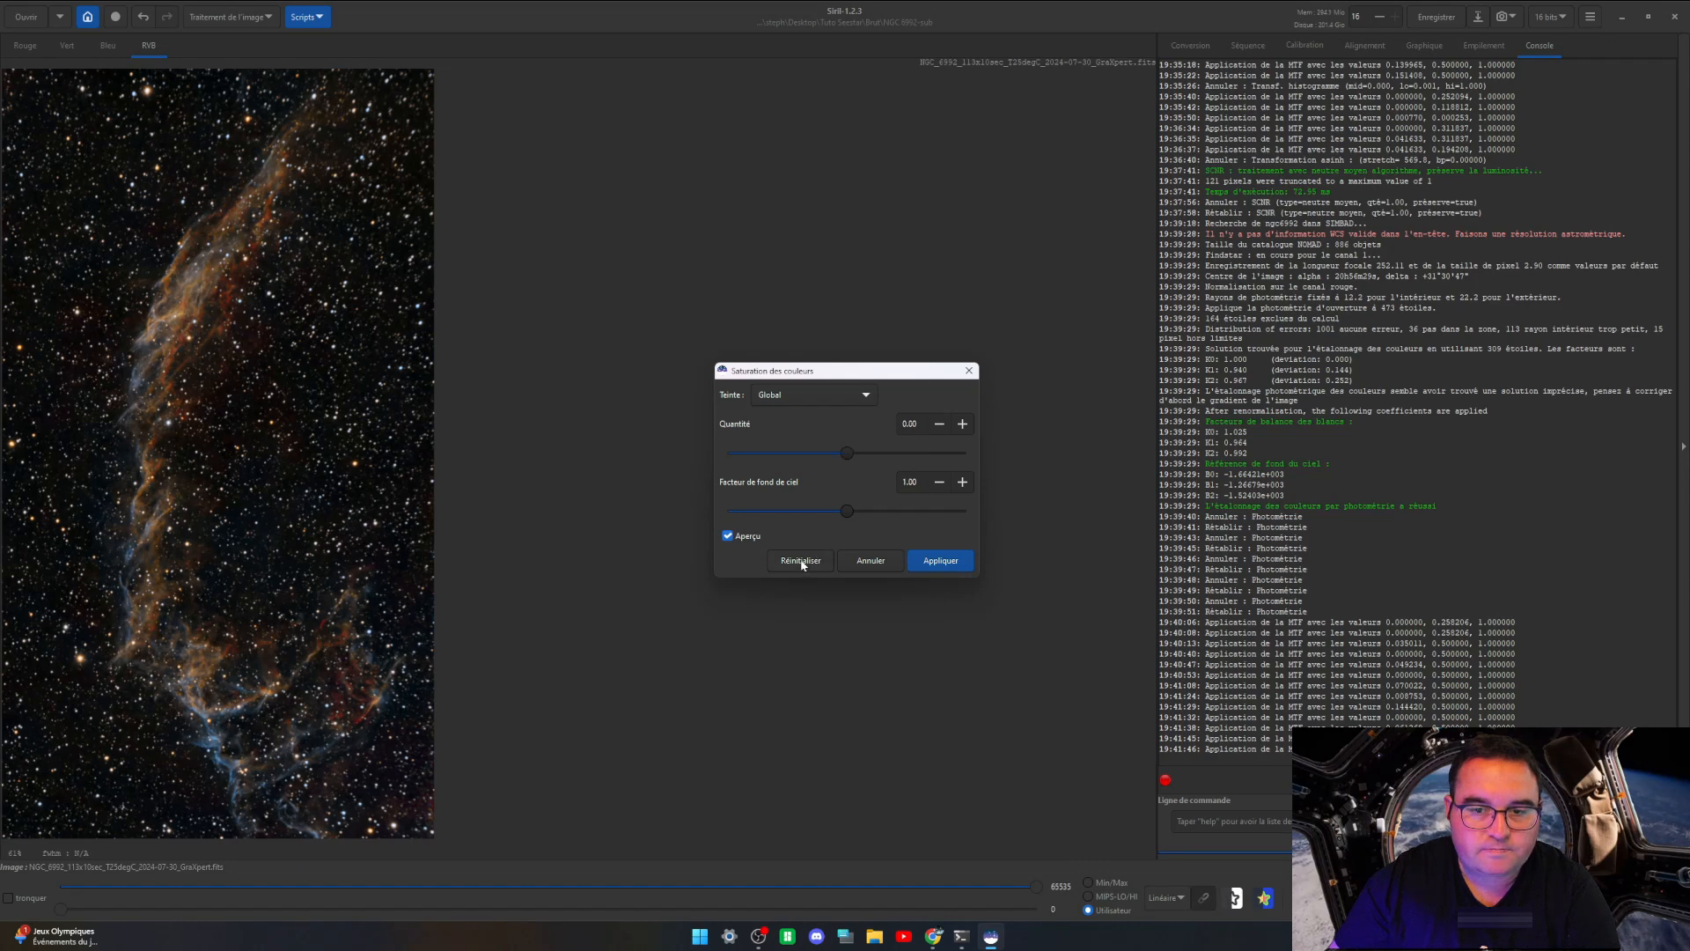
{"action": "left_click", "coordinate": [864, 396]}
{"action": "left_click", "coordinate": [794, 398]}
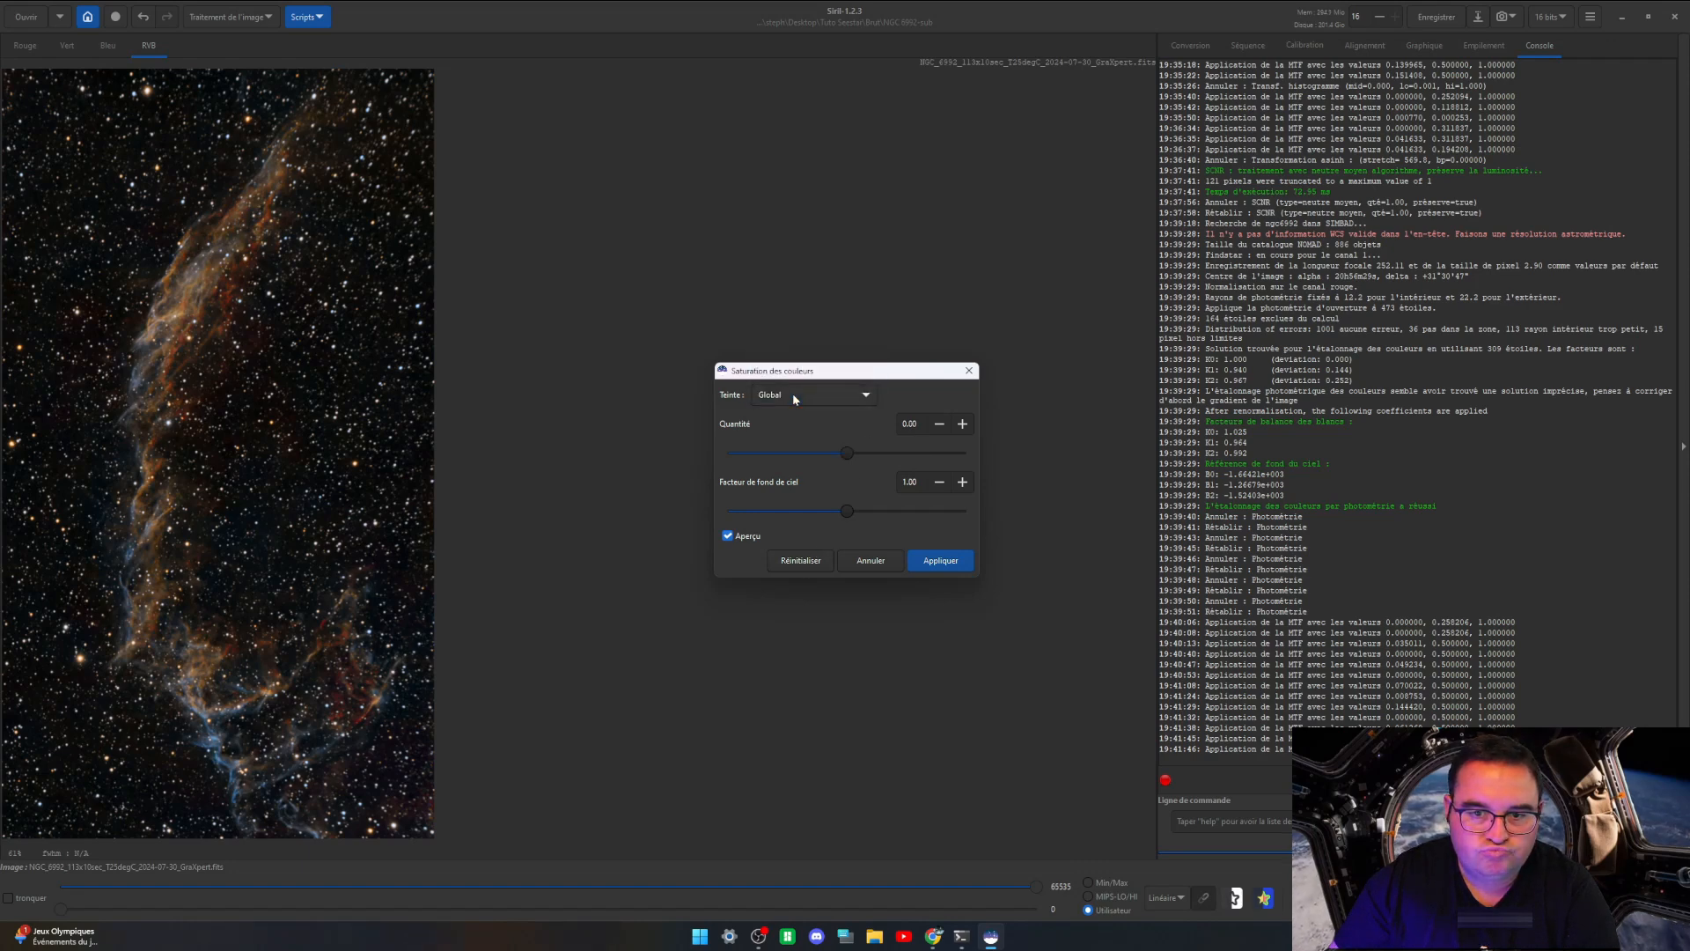
{"action": "left_click", "coordinate": [886, 561]}
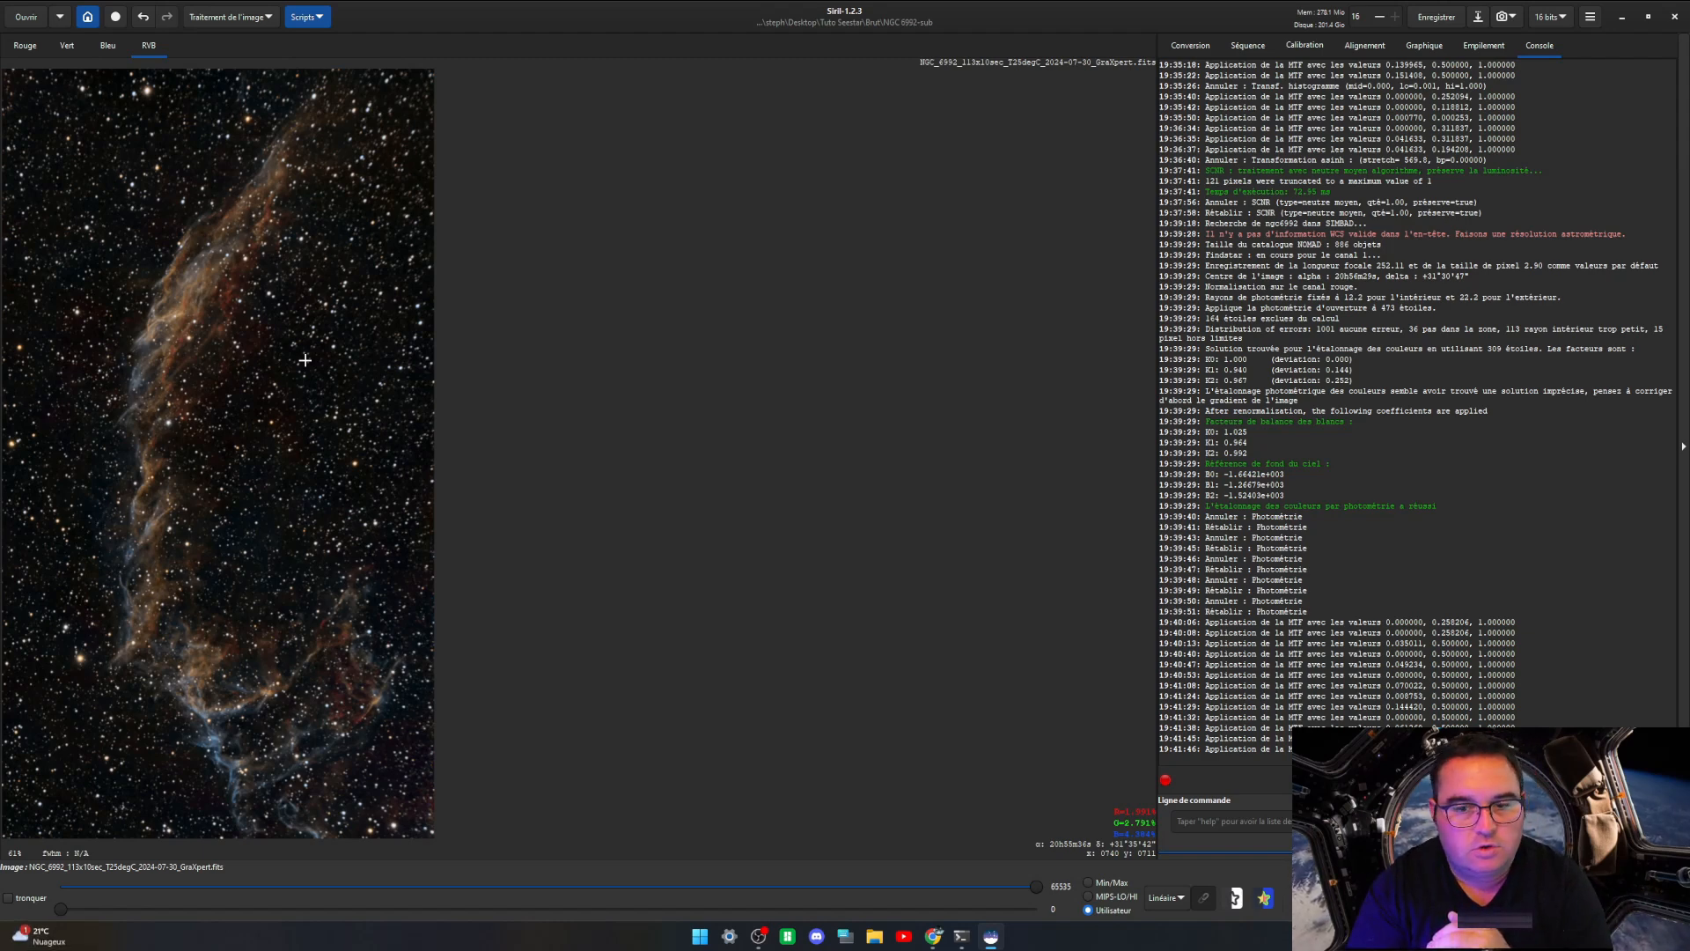
Step: Check the available scripts for DSA-Star_Reduction-MTF without running it
{"action": "left_click", "coordinate": [320, 19]}
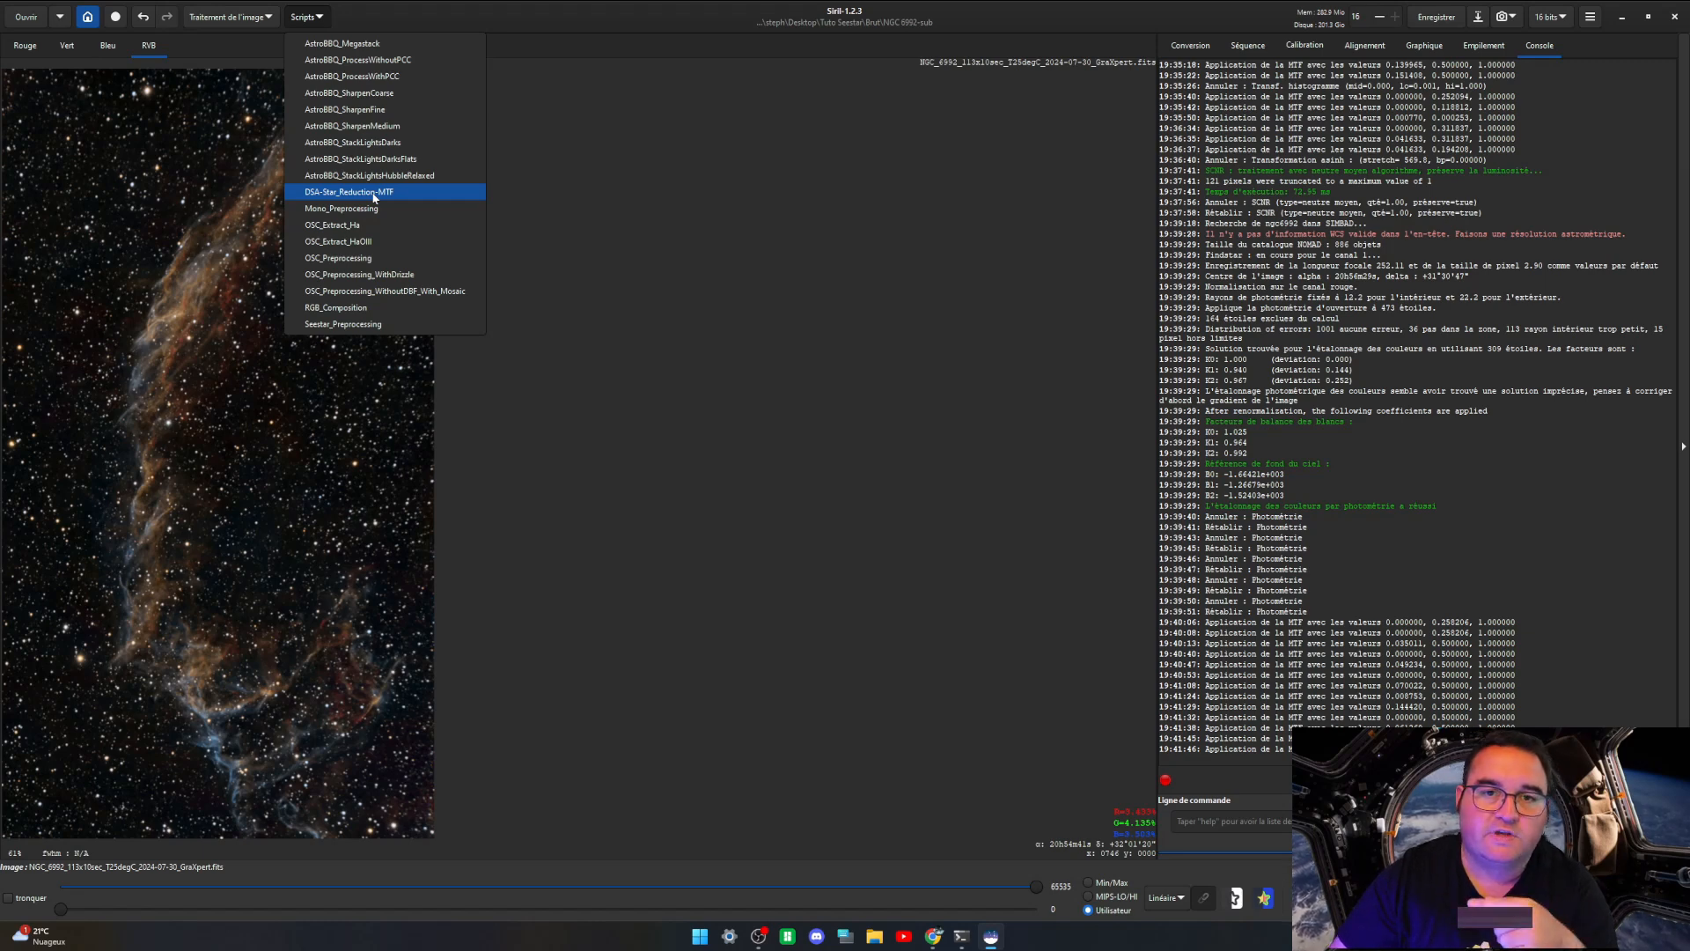
{"action": "left_click", "coordinate": [766, 445]}
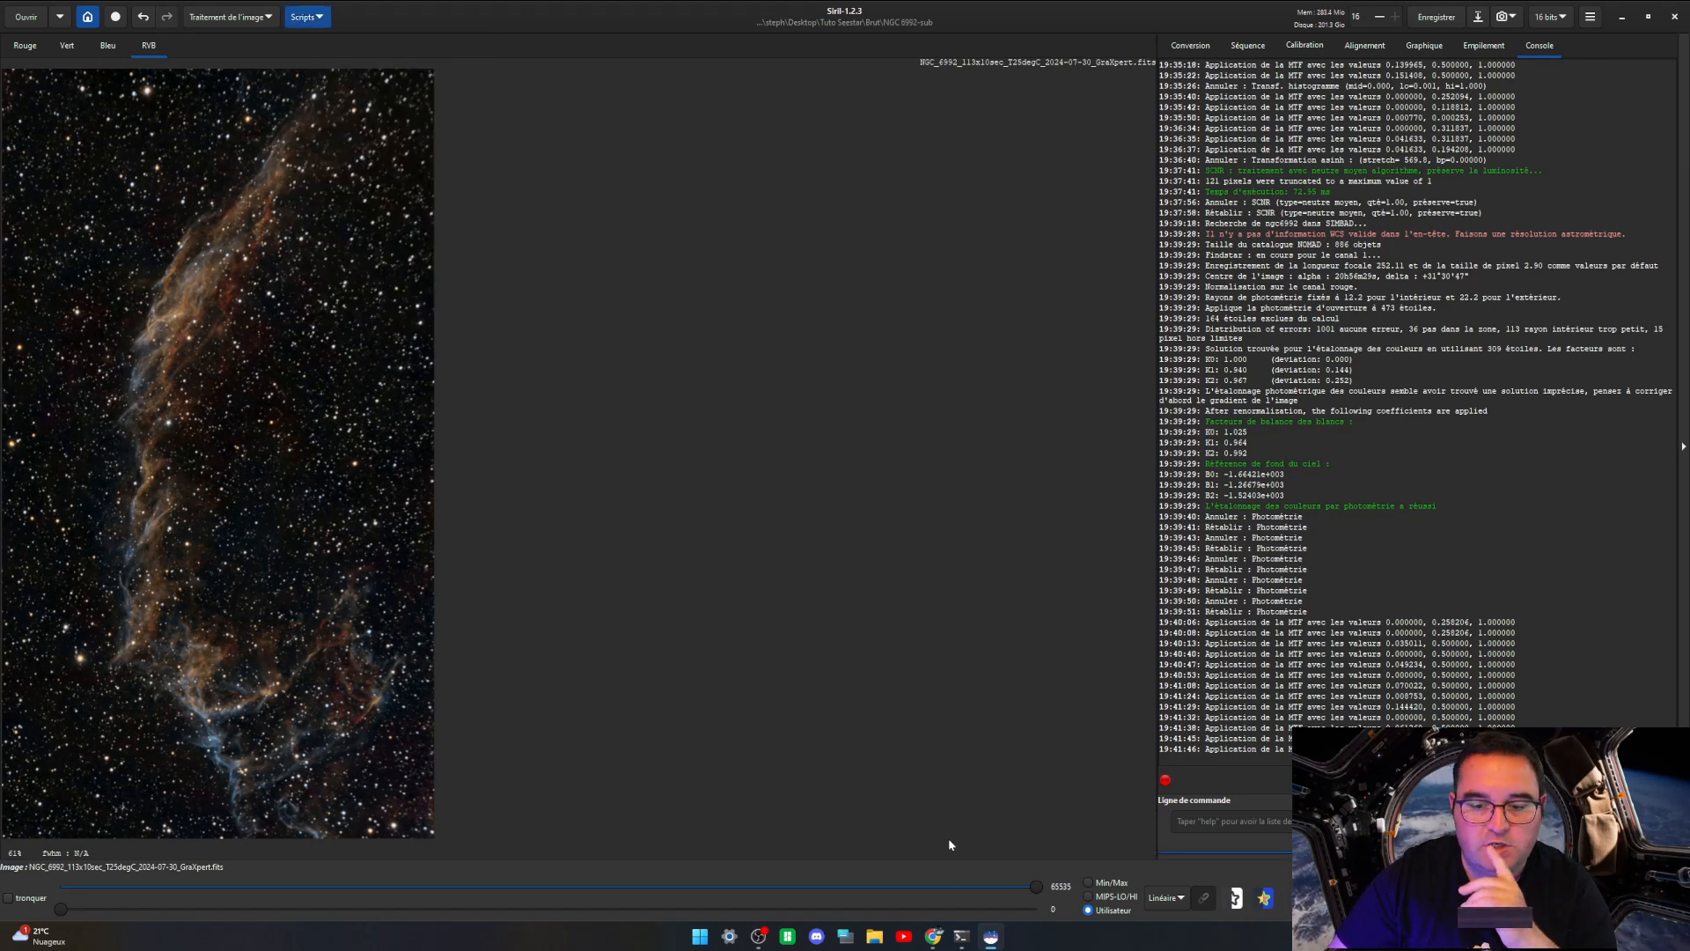
Step: Switch to Chrome and open the StarNet download page from the link in the star-reduction video's description
{"action": "left_click", "coordinate": [933, 935]}
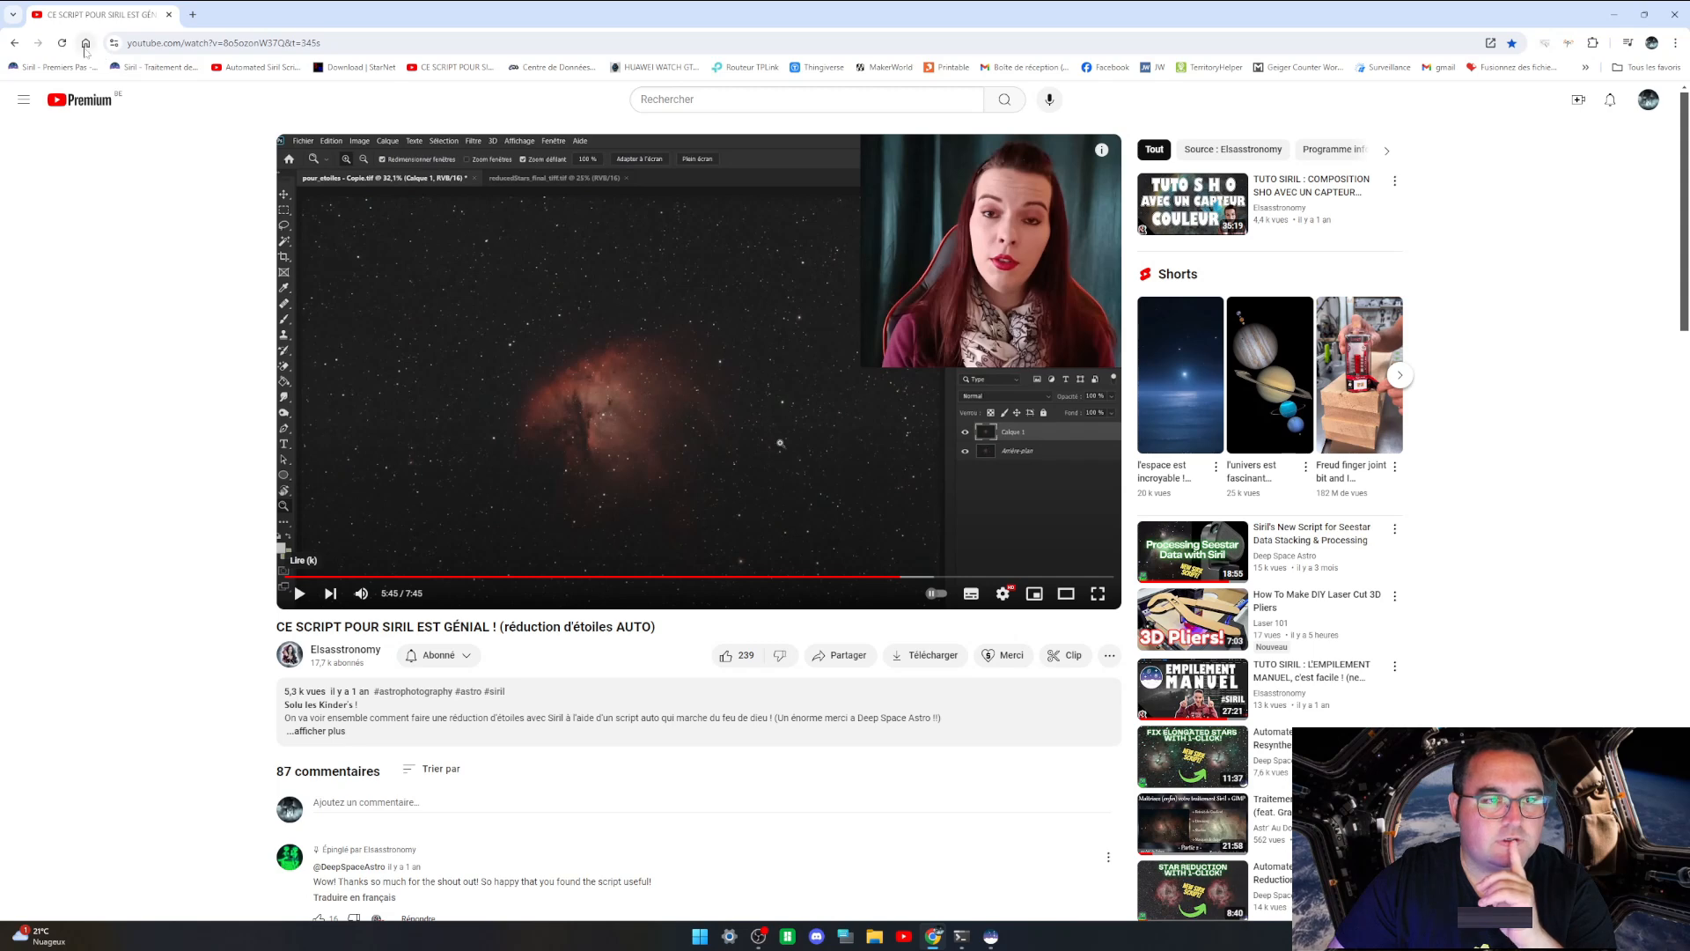
{"action": "left_click", "coordinate": [331, 745]}
{"action": "scroll", "coordinate": [334, 739], "scroll_direction": "down", "scroll_amount": 5}
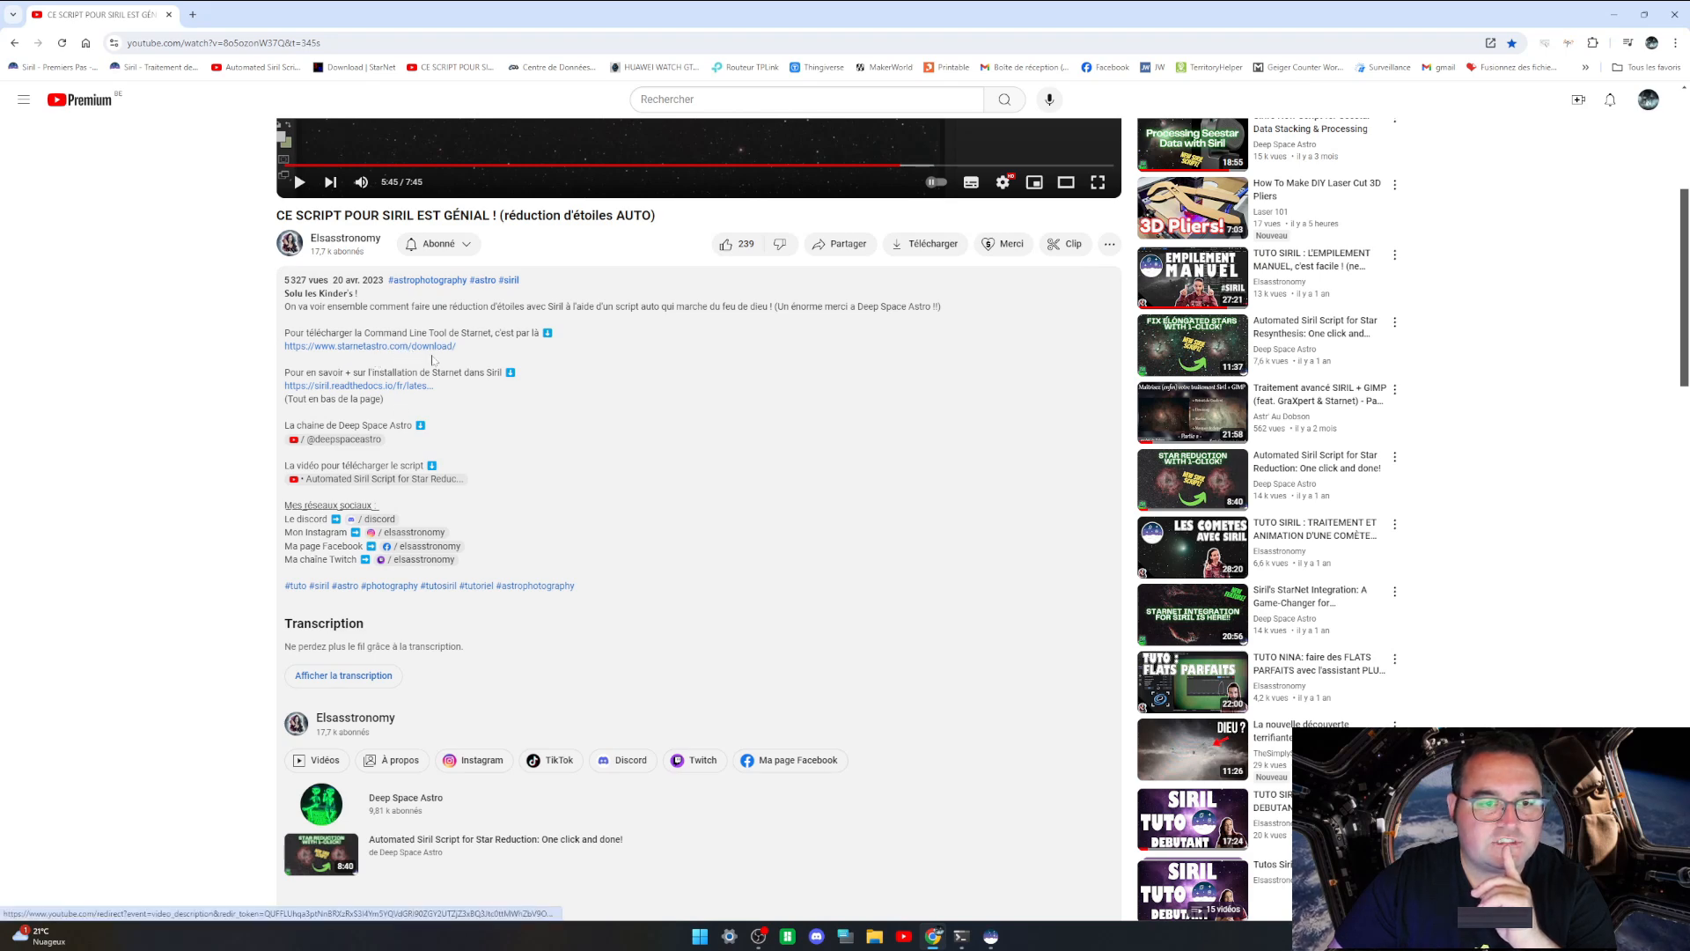
{"action": "scroll", "coordinate": [435, 359], "scroll_direction": "up", "scroll_amount": 1}
{"action": "scroll", "coordinate": [412, 422], "scroll_direction": "up", "scroll_amount": 1}
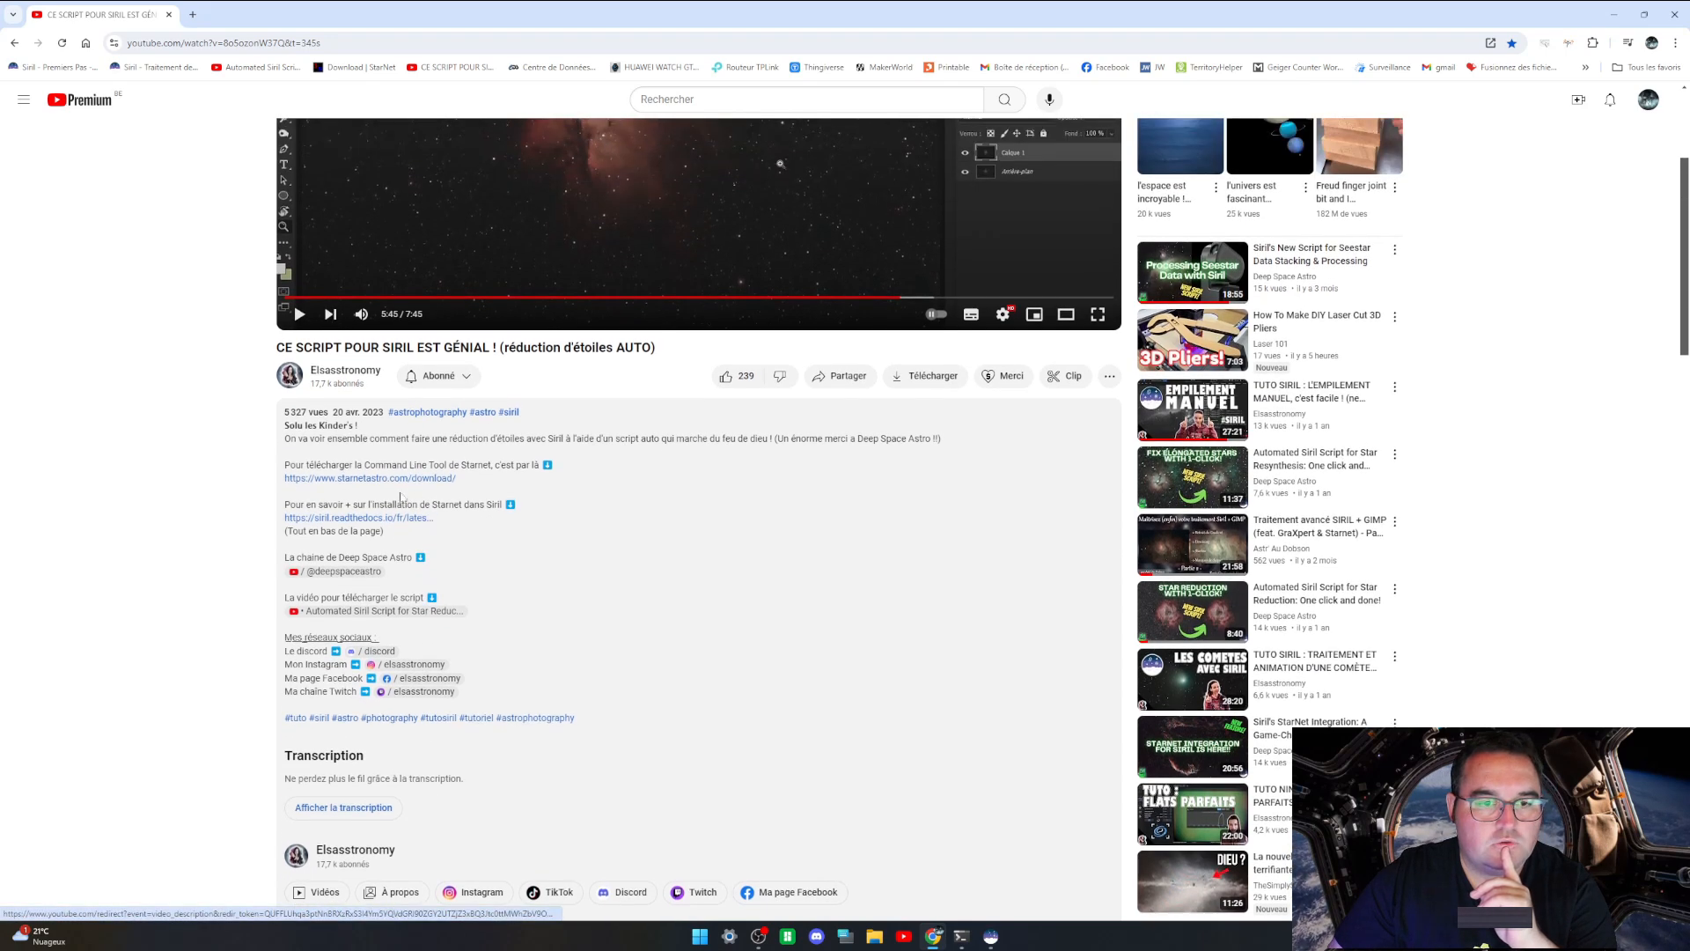
{"action": "scroll", "coordinate": [434, 552], "scroll_direction": "up", "scroll_amount": 3}
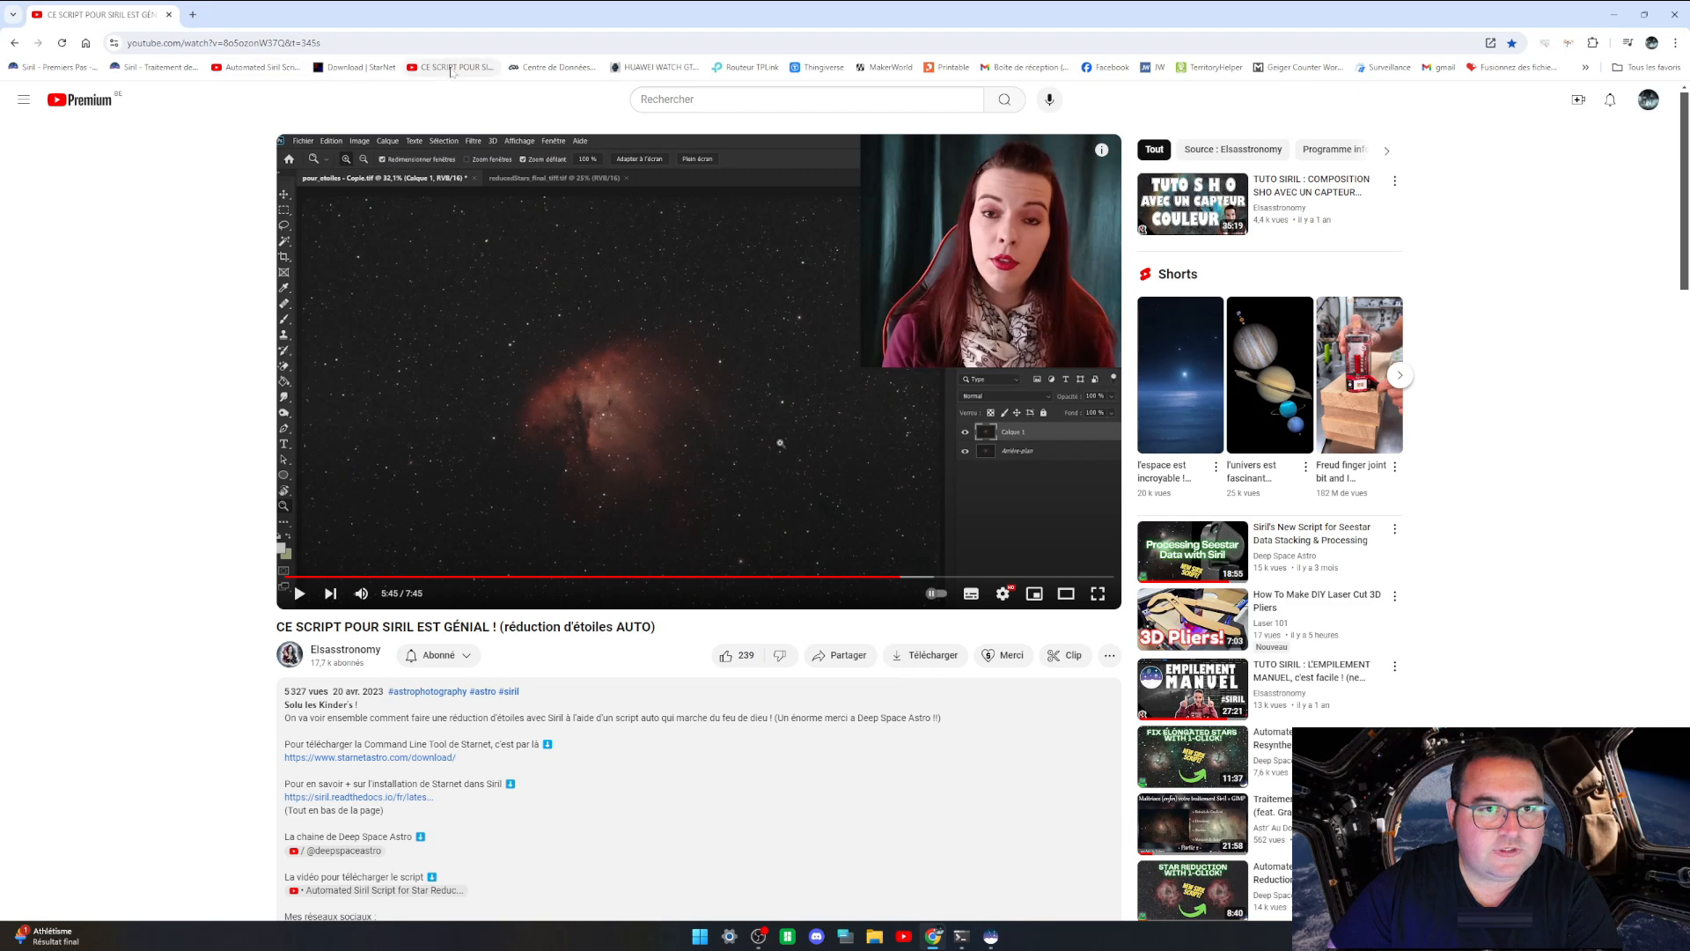
{"action": "left_click", "coordinate": [397, 759]}
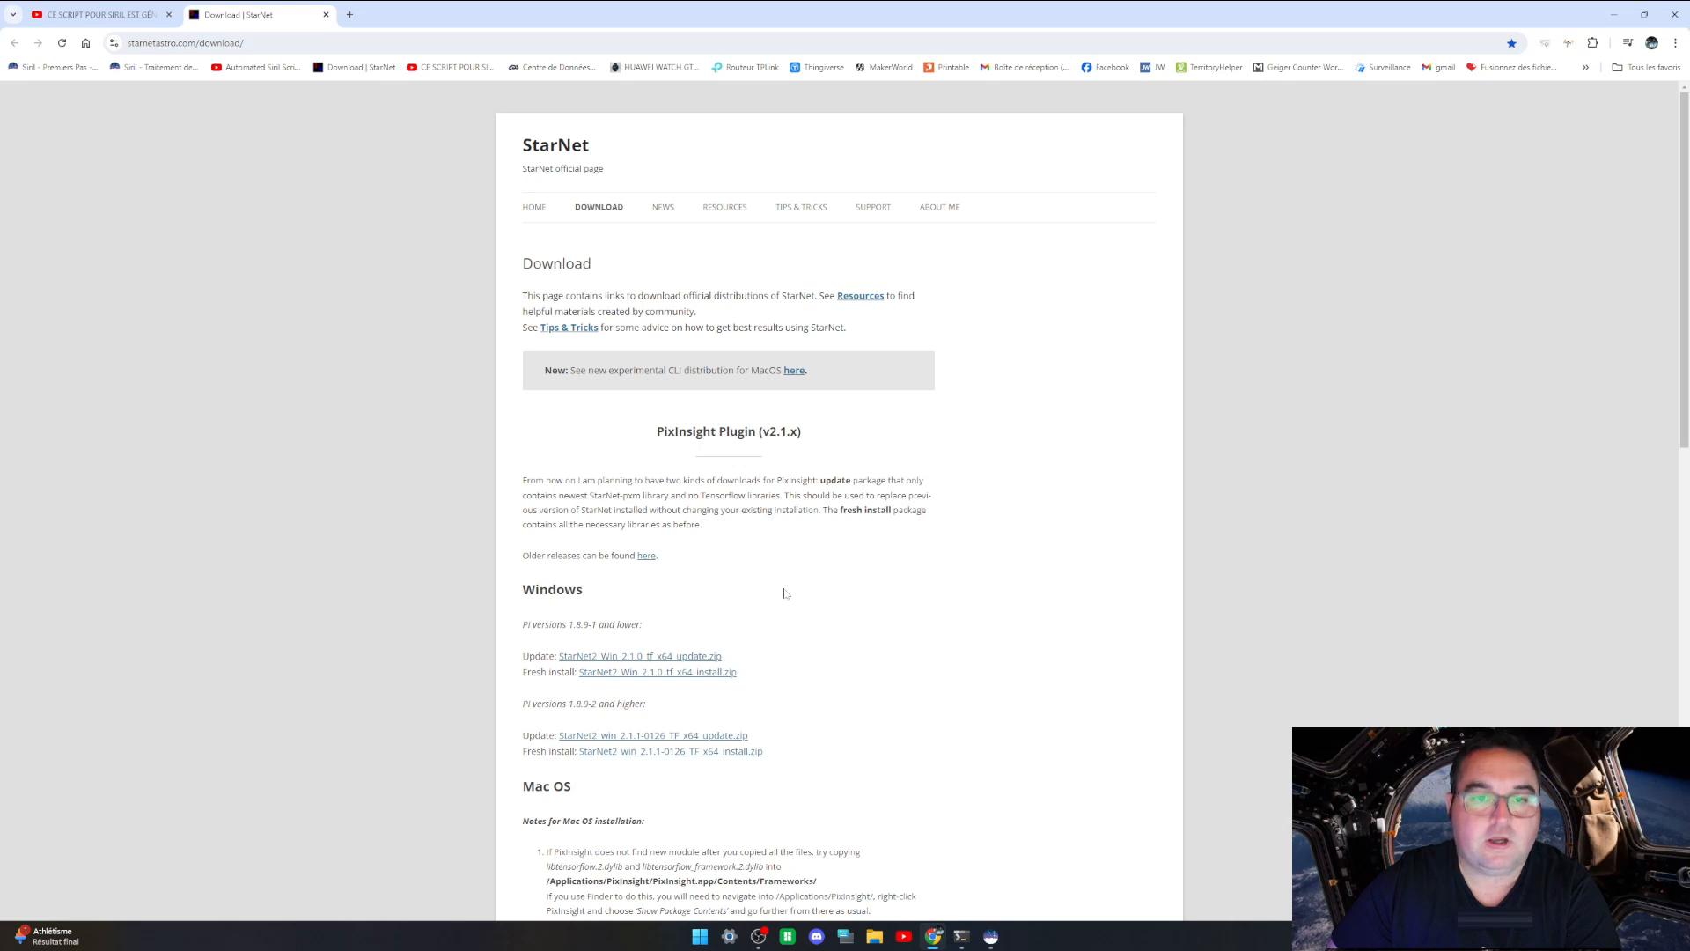
{"action": "scroll", "coordinate": [786, 594], "scroll_direction": "down", "scroll_amount": 1}
{"action": "scroll", "coordinate": [786, 594], "scroll_direction": "up", "scroll_amount": 1}
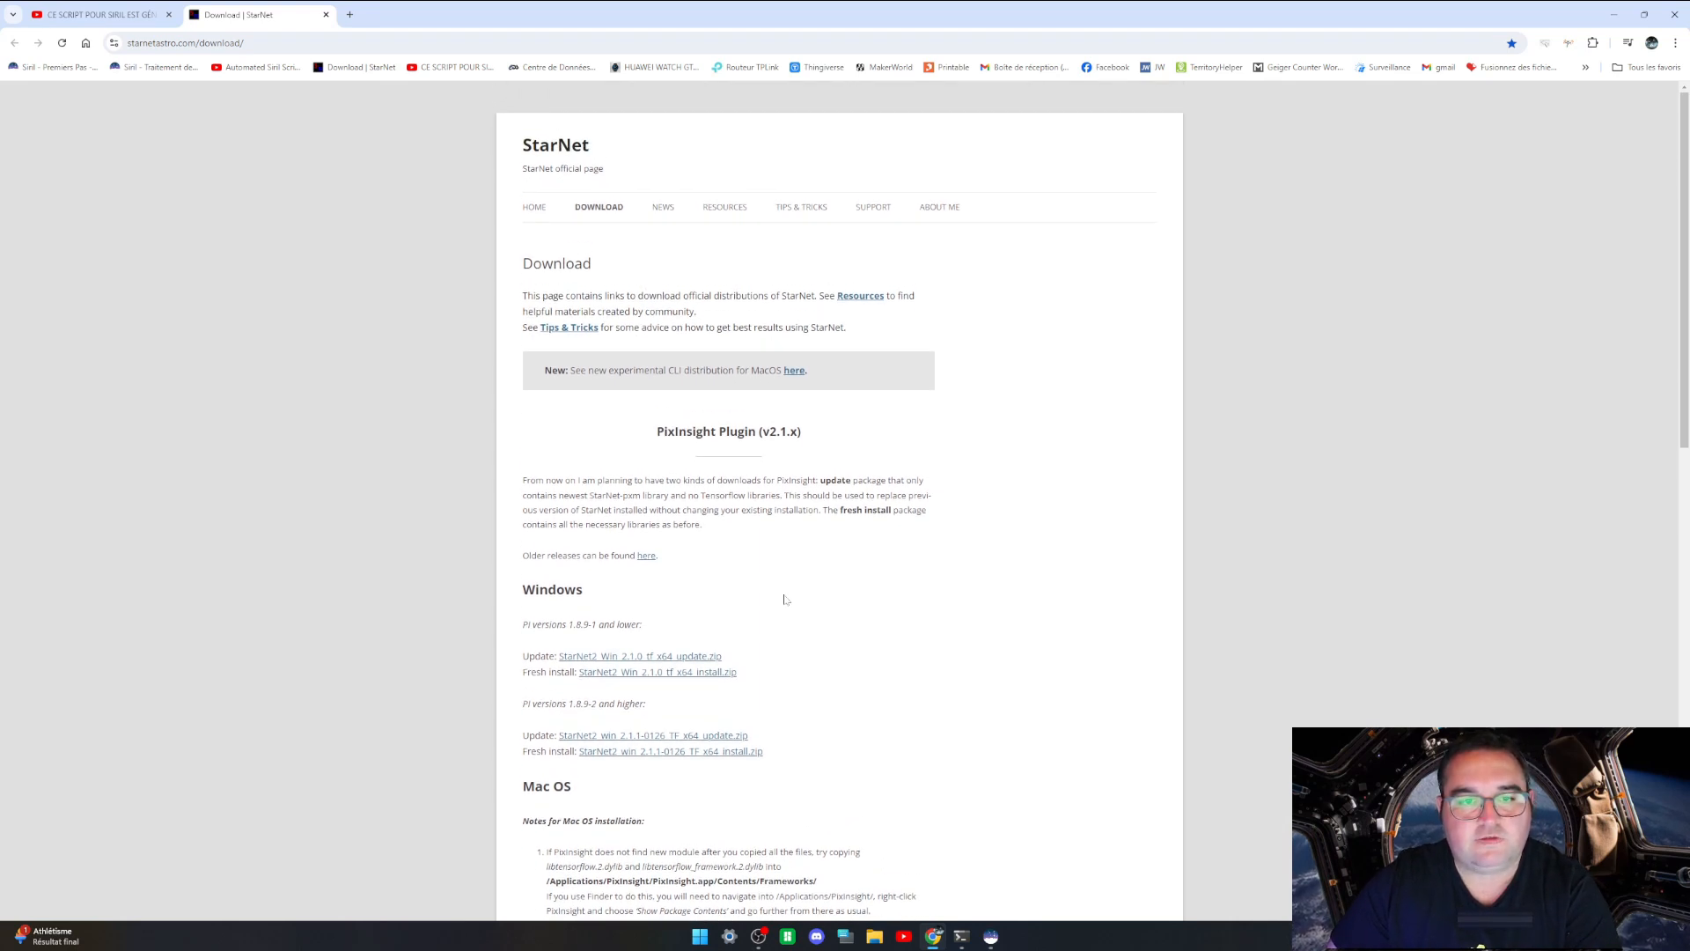
Step: Switch to Siril, examine the scripts and the star processing commands, and return to the StarNet download page in Chrome
{"action": "left_click", "coordinate": [991, 936]}
{"action": "left_click", "coordinate": [308, 17]}
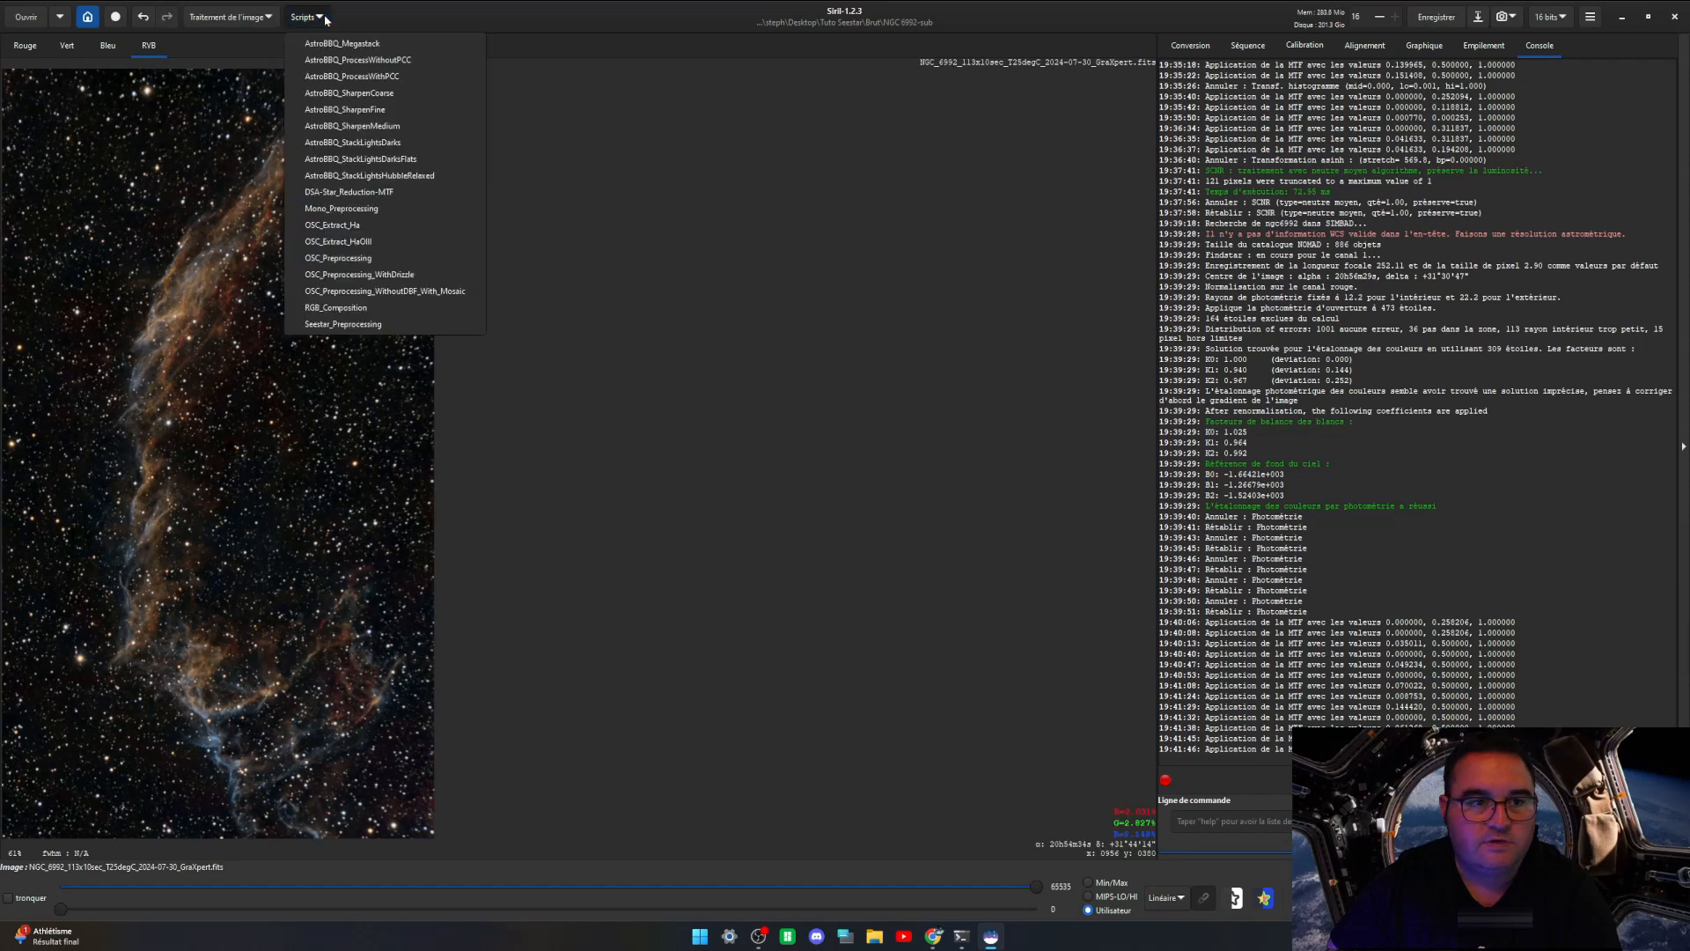
{"action": "left_click", "coordinate": [238, 19]}
{"action": "left_click", "coordinate": [237, 20]}
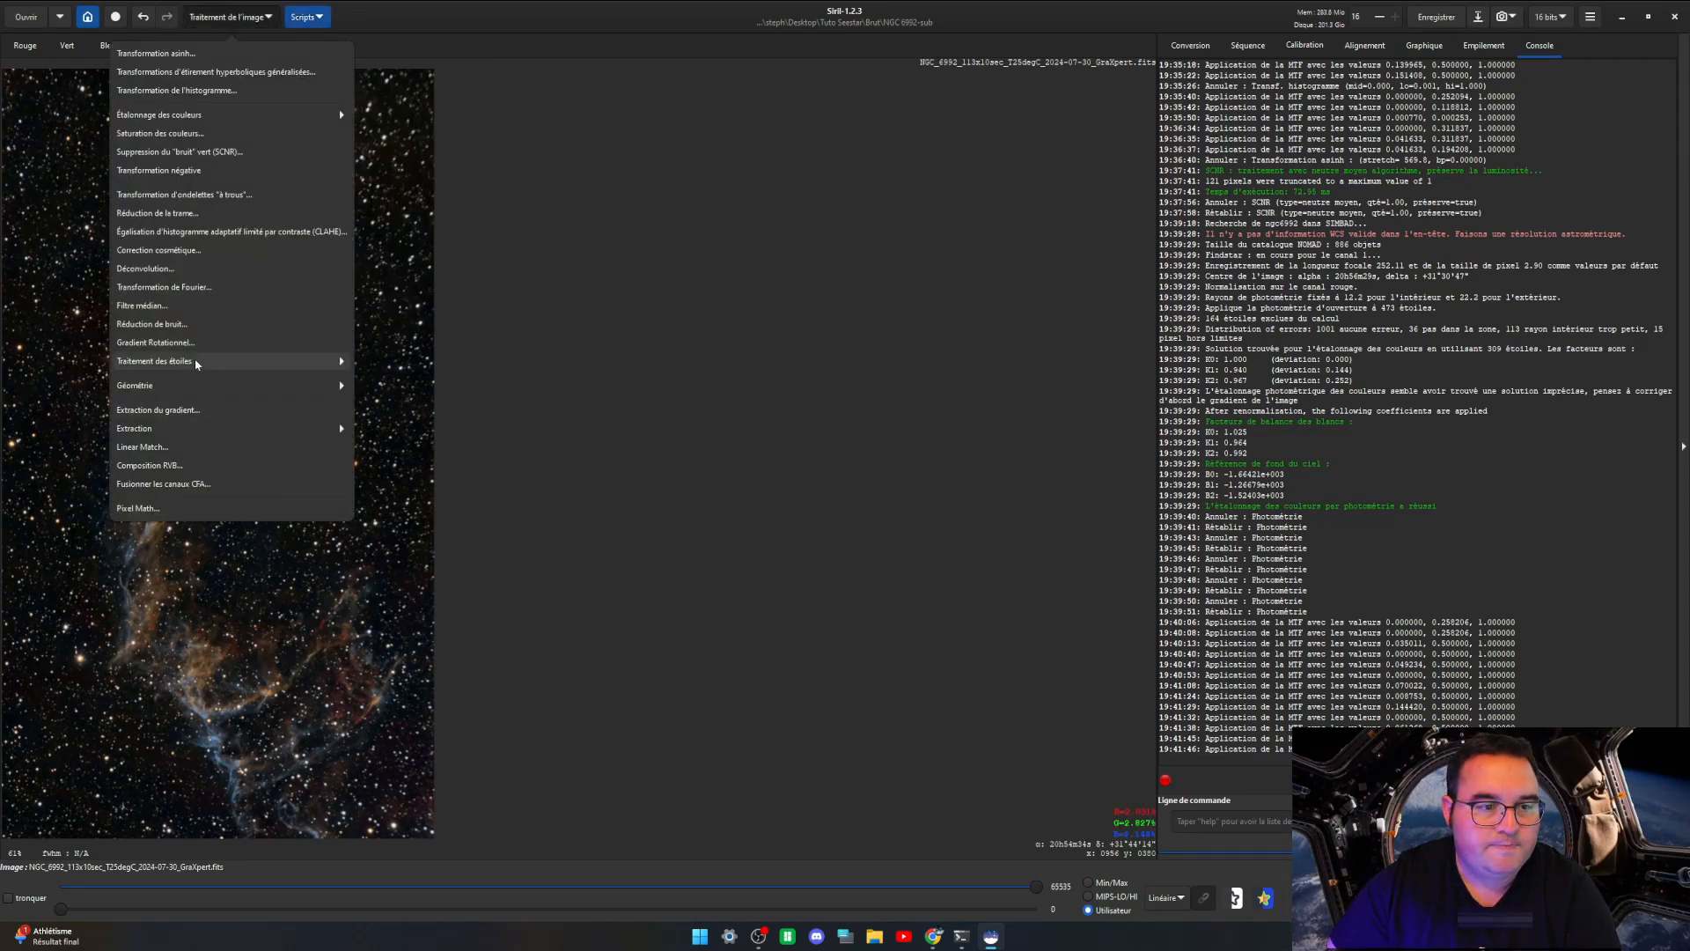
{"action": "left_click", "coordinate": [195, 362]}
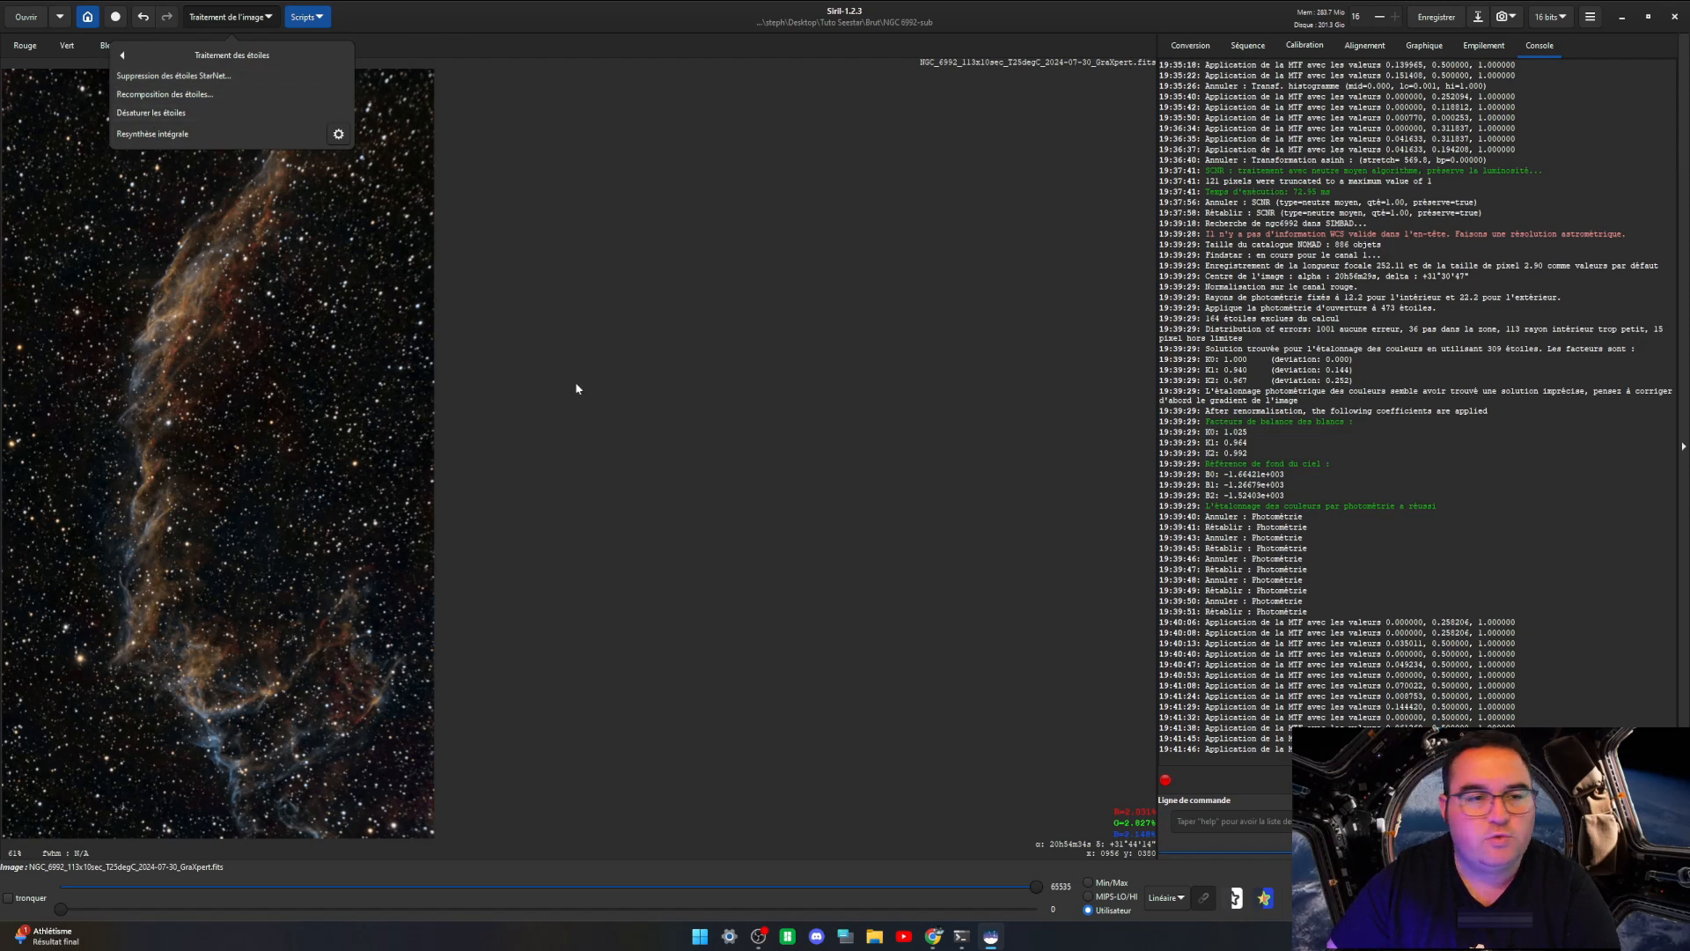
{"action": "left_click", "coordinate": [1625, 23]}
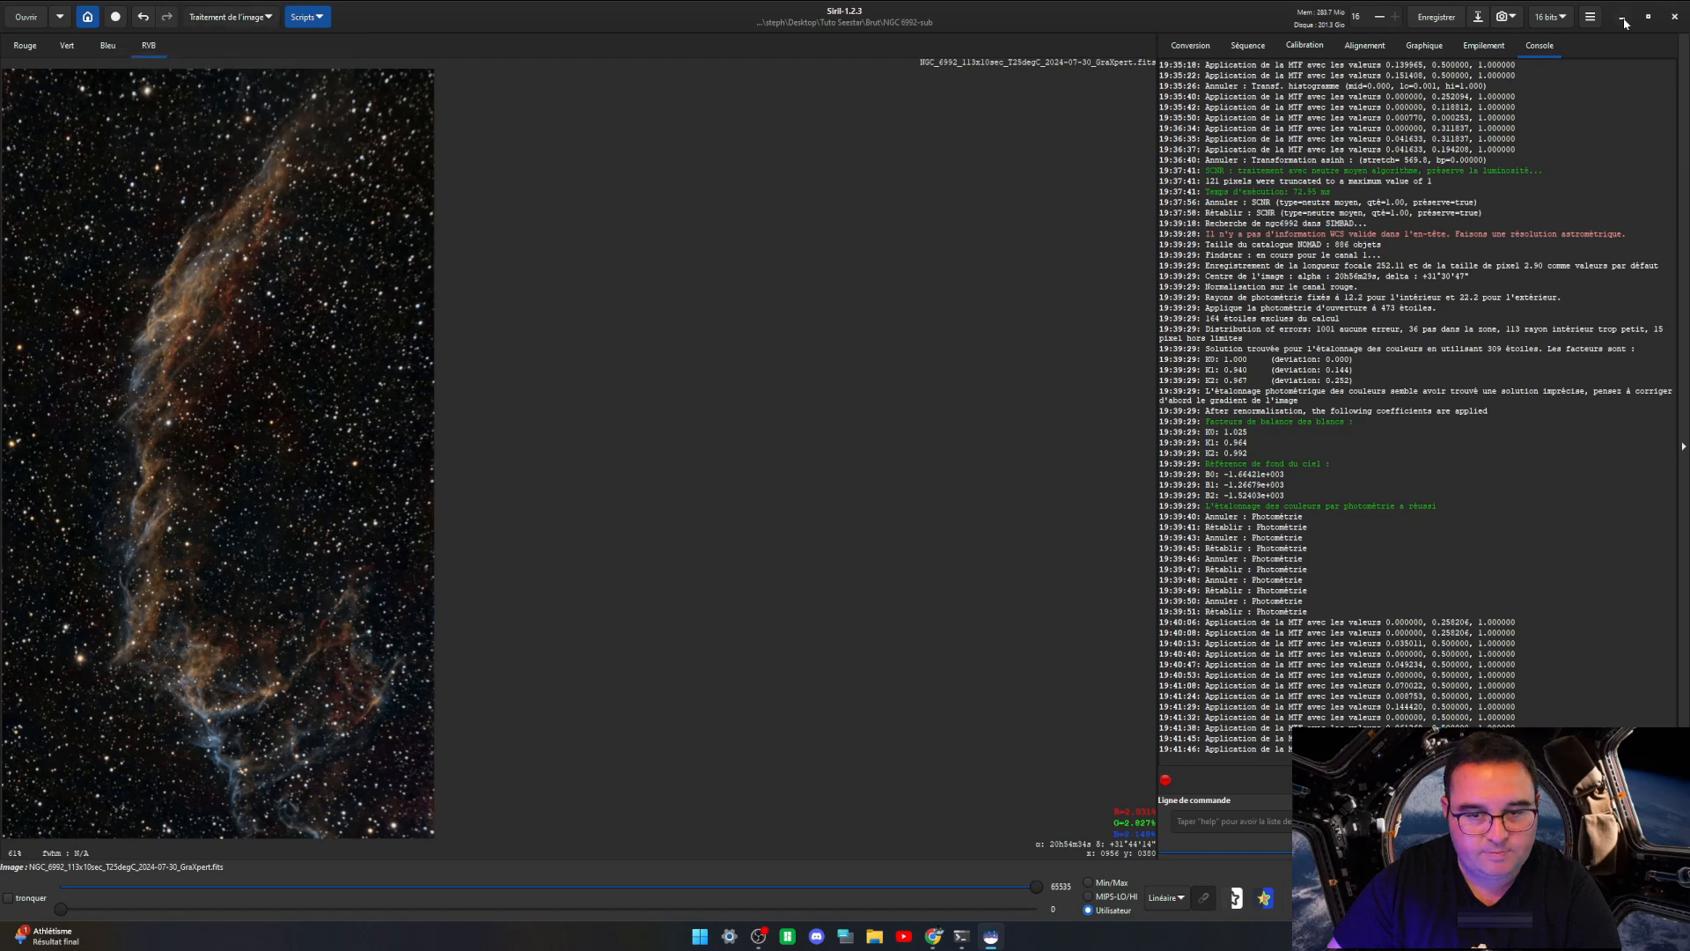
{"action": "left_click", "coordinate": [1621, 19]}
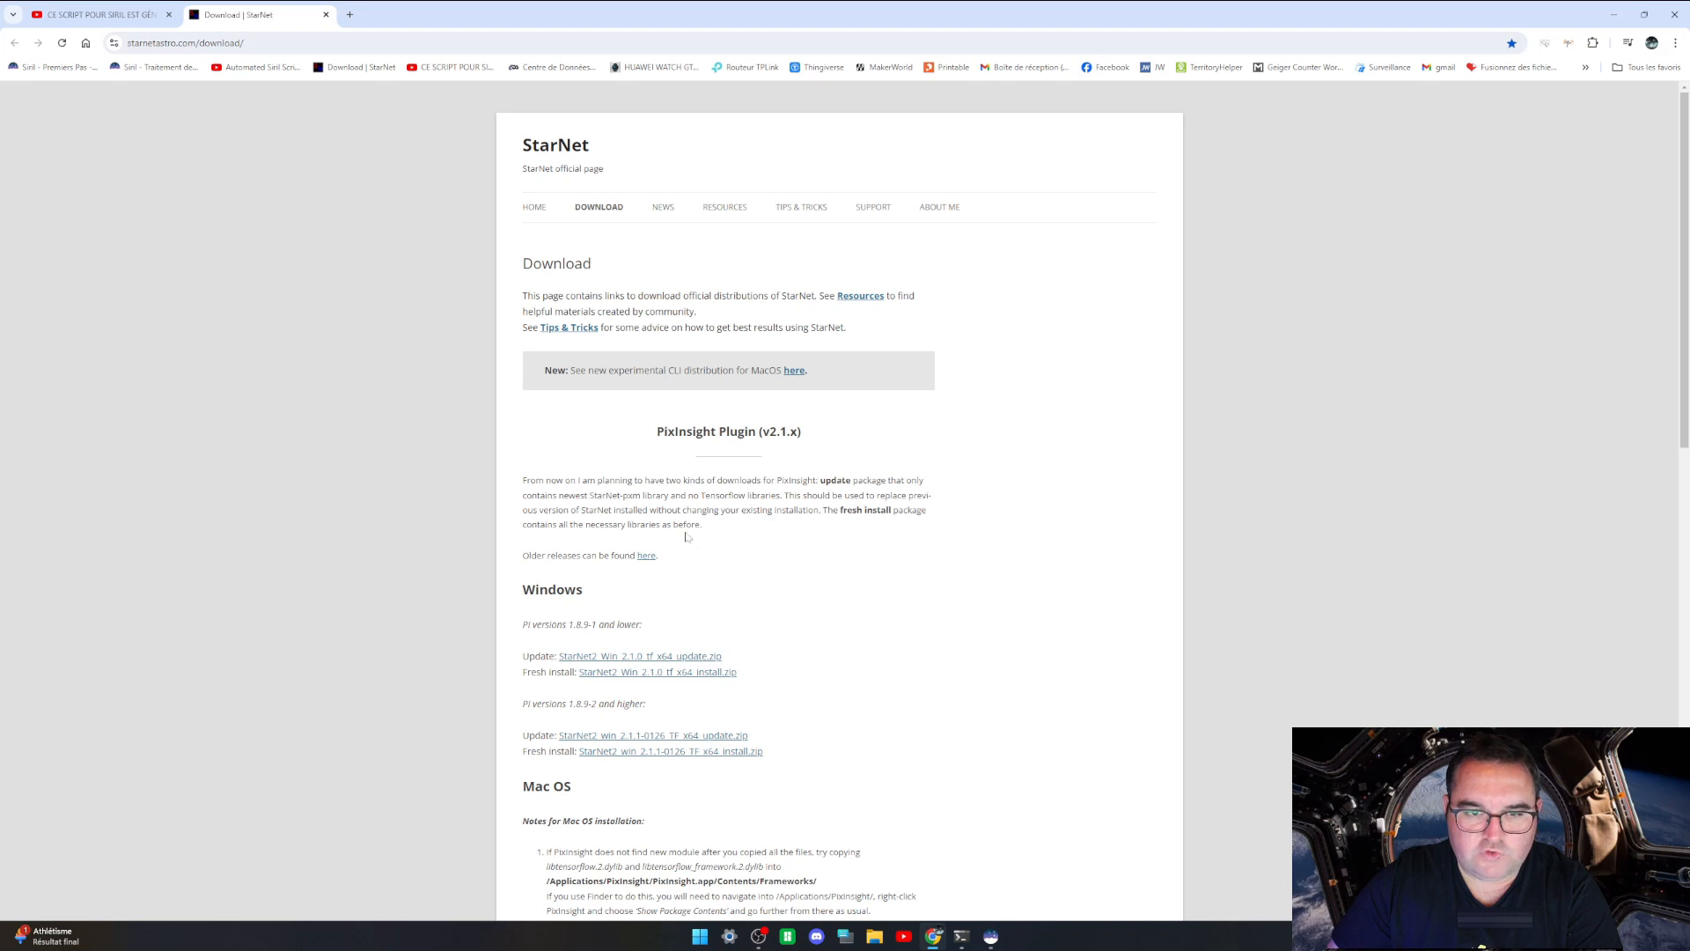
Step: Download the Windows package StarNetv2CLI_Win.zip from the Command Line Tool (v2.0.0) section
{"action": "scroll", "coordinate": [687, 537], "scroll_direction": "down", "scroll_amount": 1}
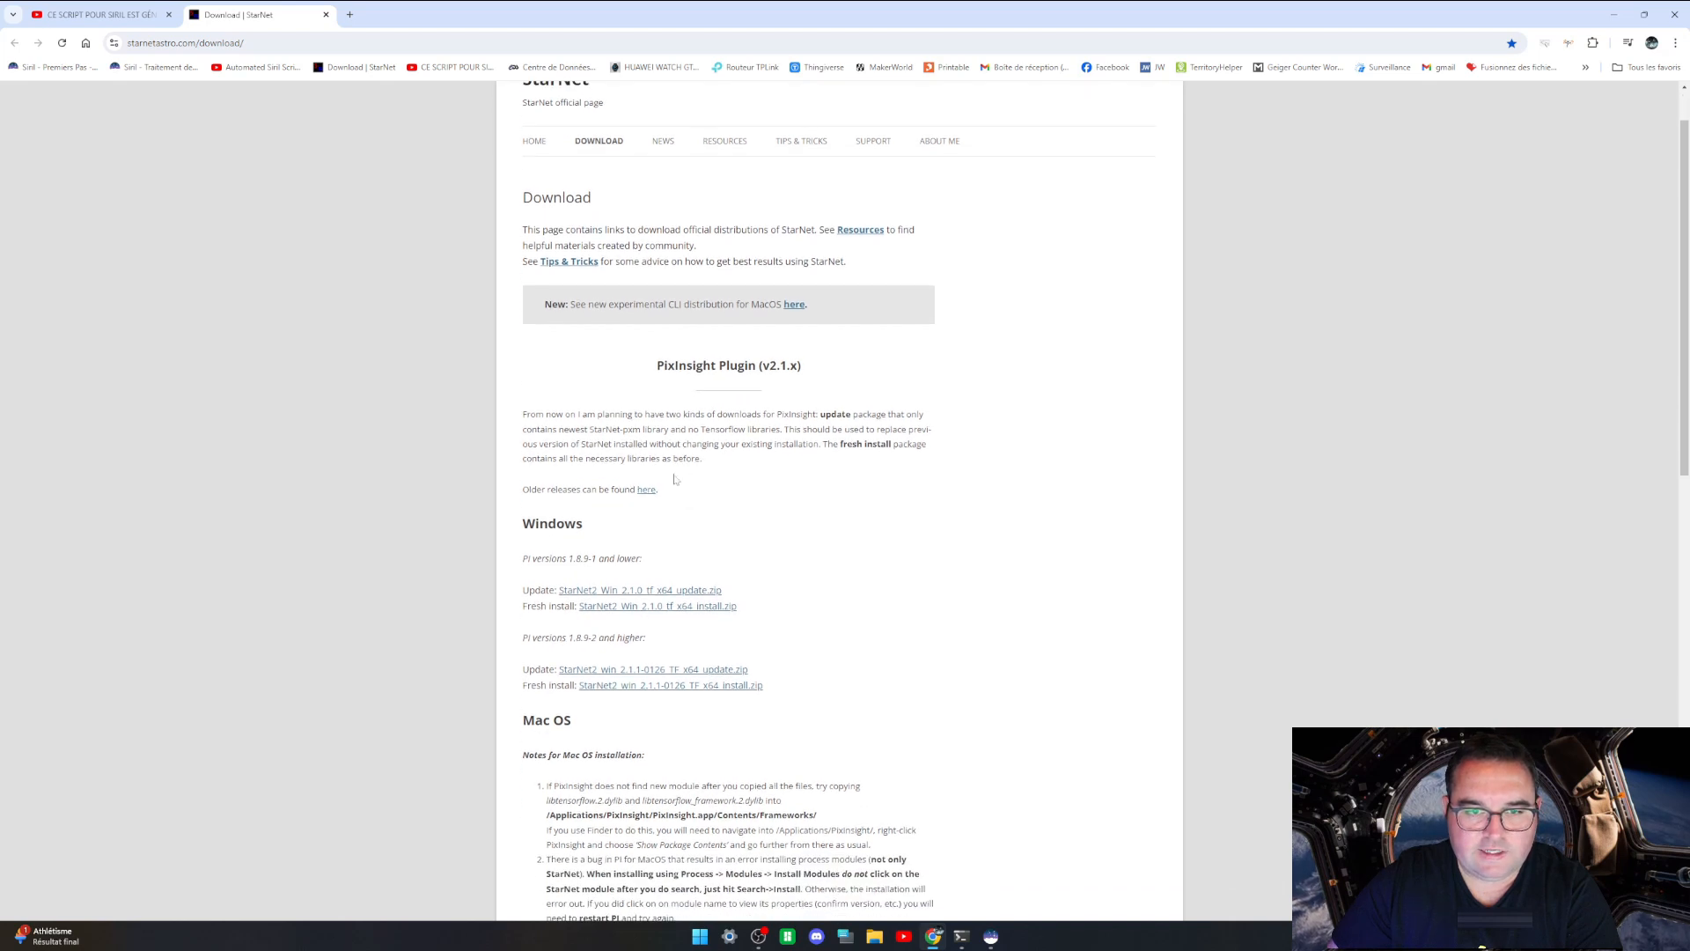
{"action": "scroll", "coordinate": [685, 536], "scroll_direction": "up", "scroll_amount": 1}
{"action": "scroll", "coordinate": [685, 536], "scroll_direction": "down", "scroll_amount": 1}
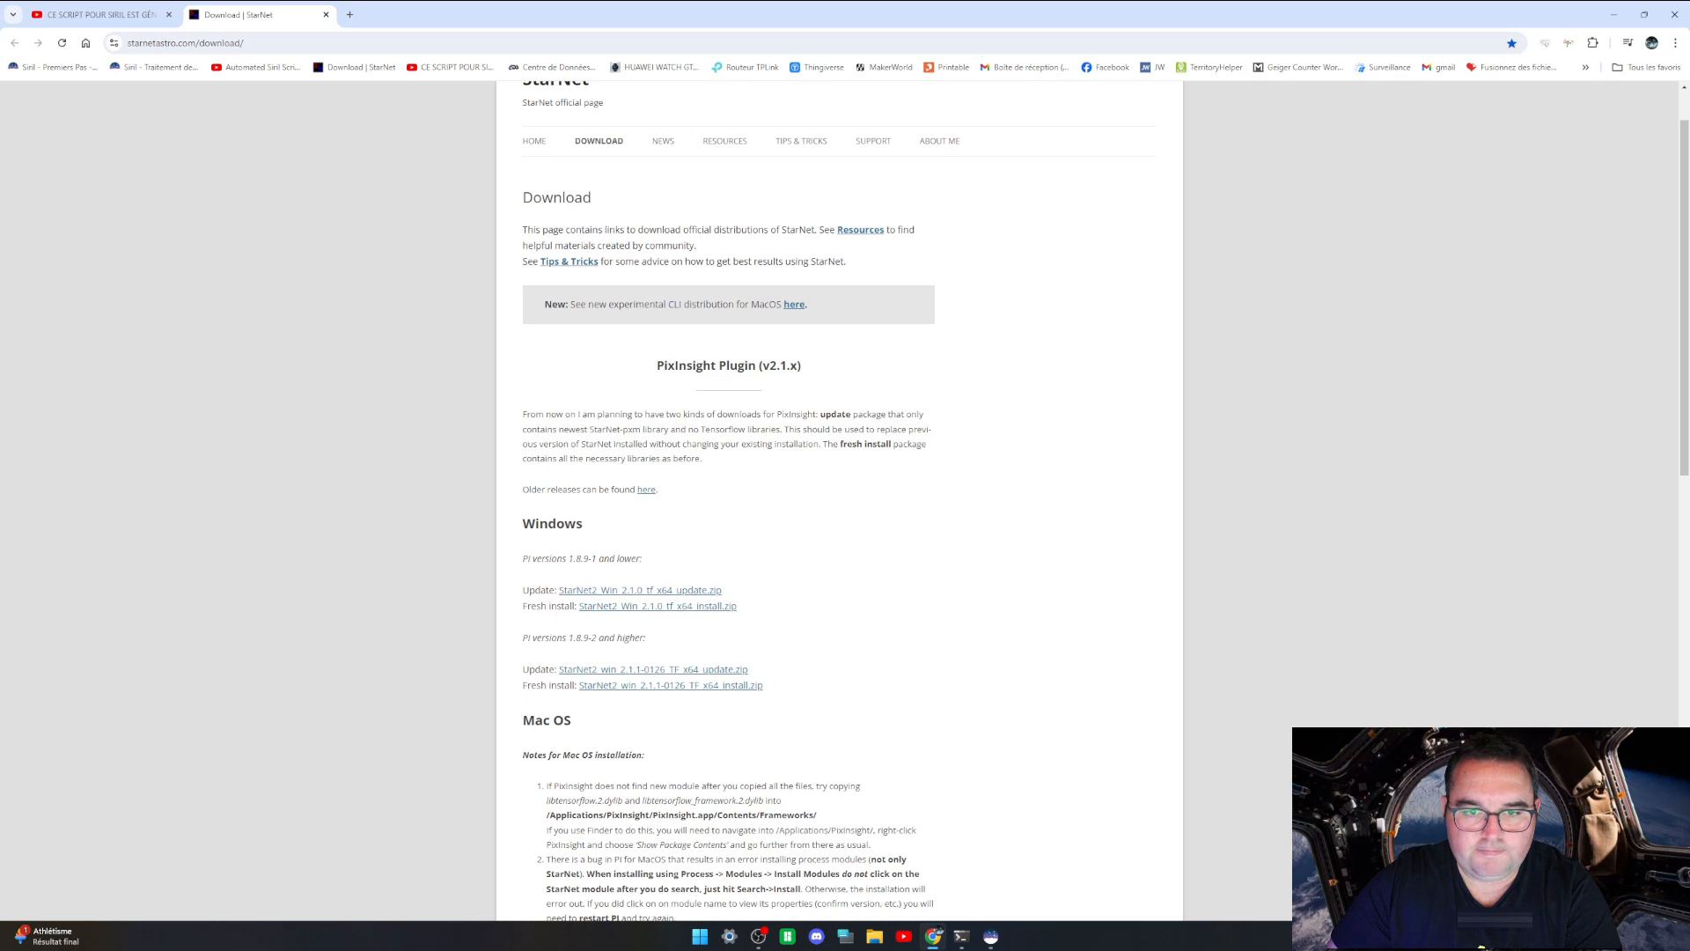
{"action": "scroll", "coordinate": [637, 443], "scroll_direction": "down", "scroll_amount": 10}
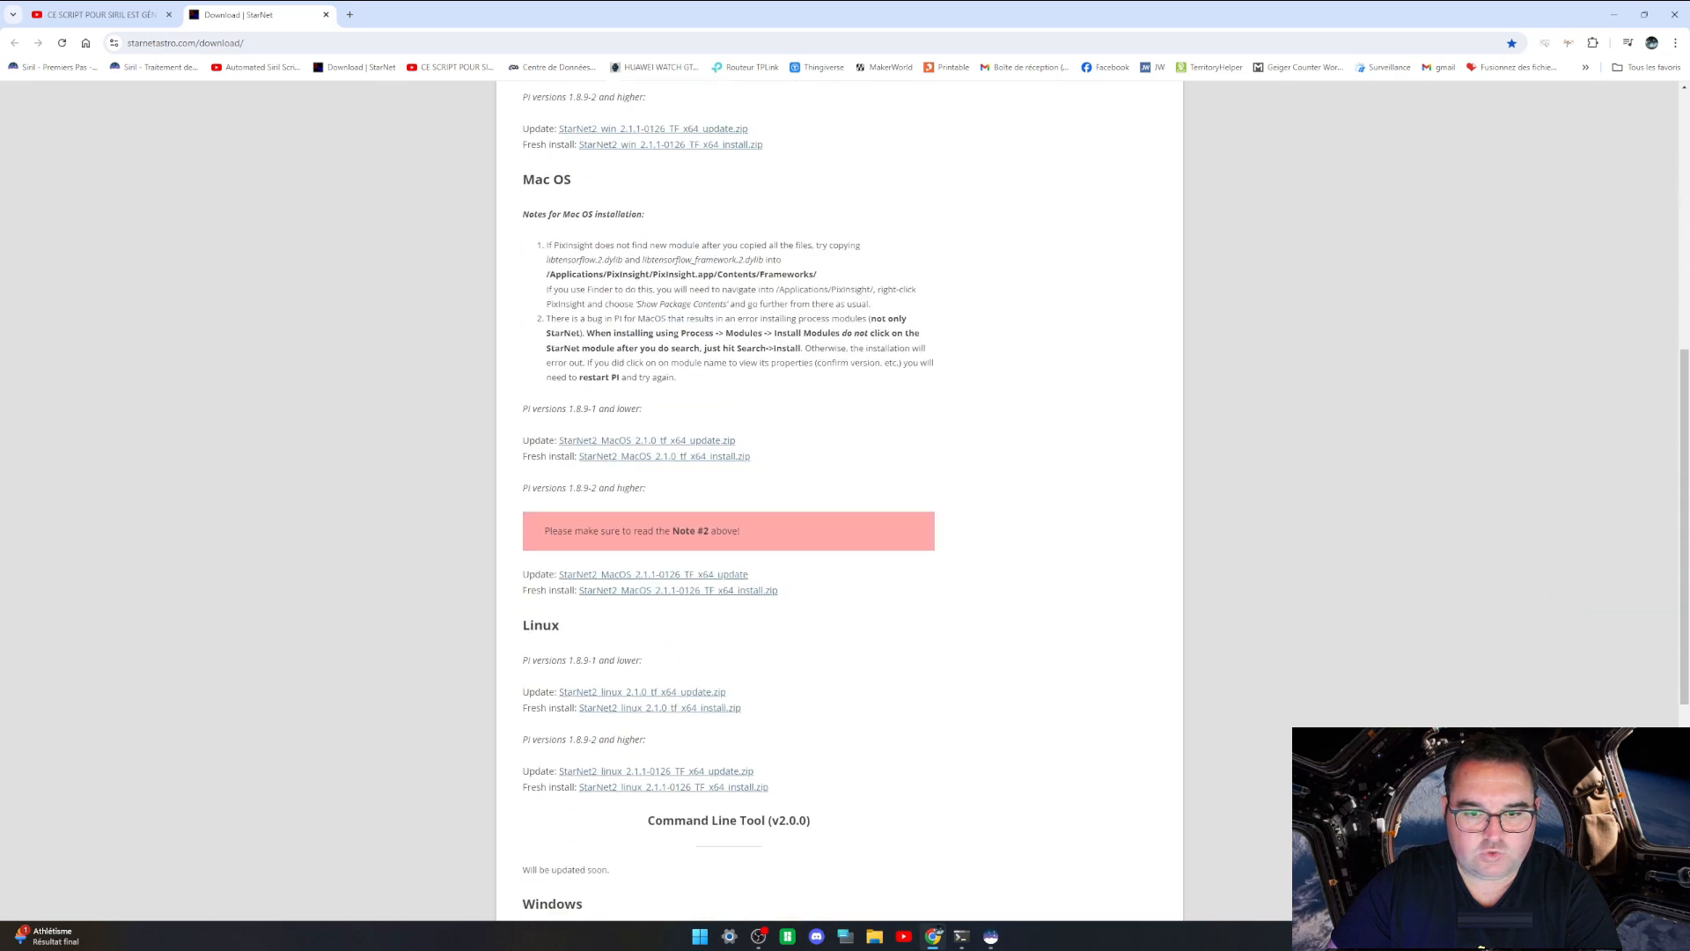
{"action": "scroll", "coordinate": [616, 504], "scroll_direction": "down", "scroll_amount": 3}
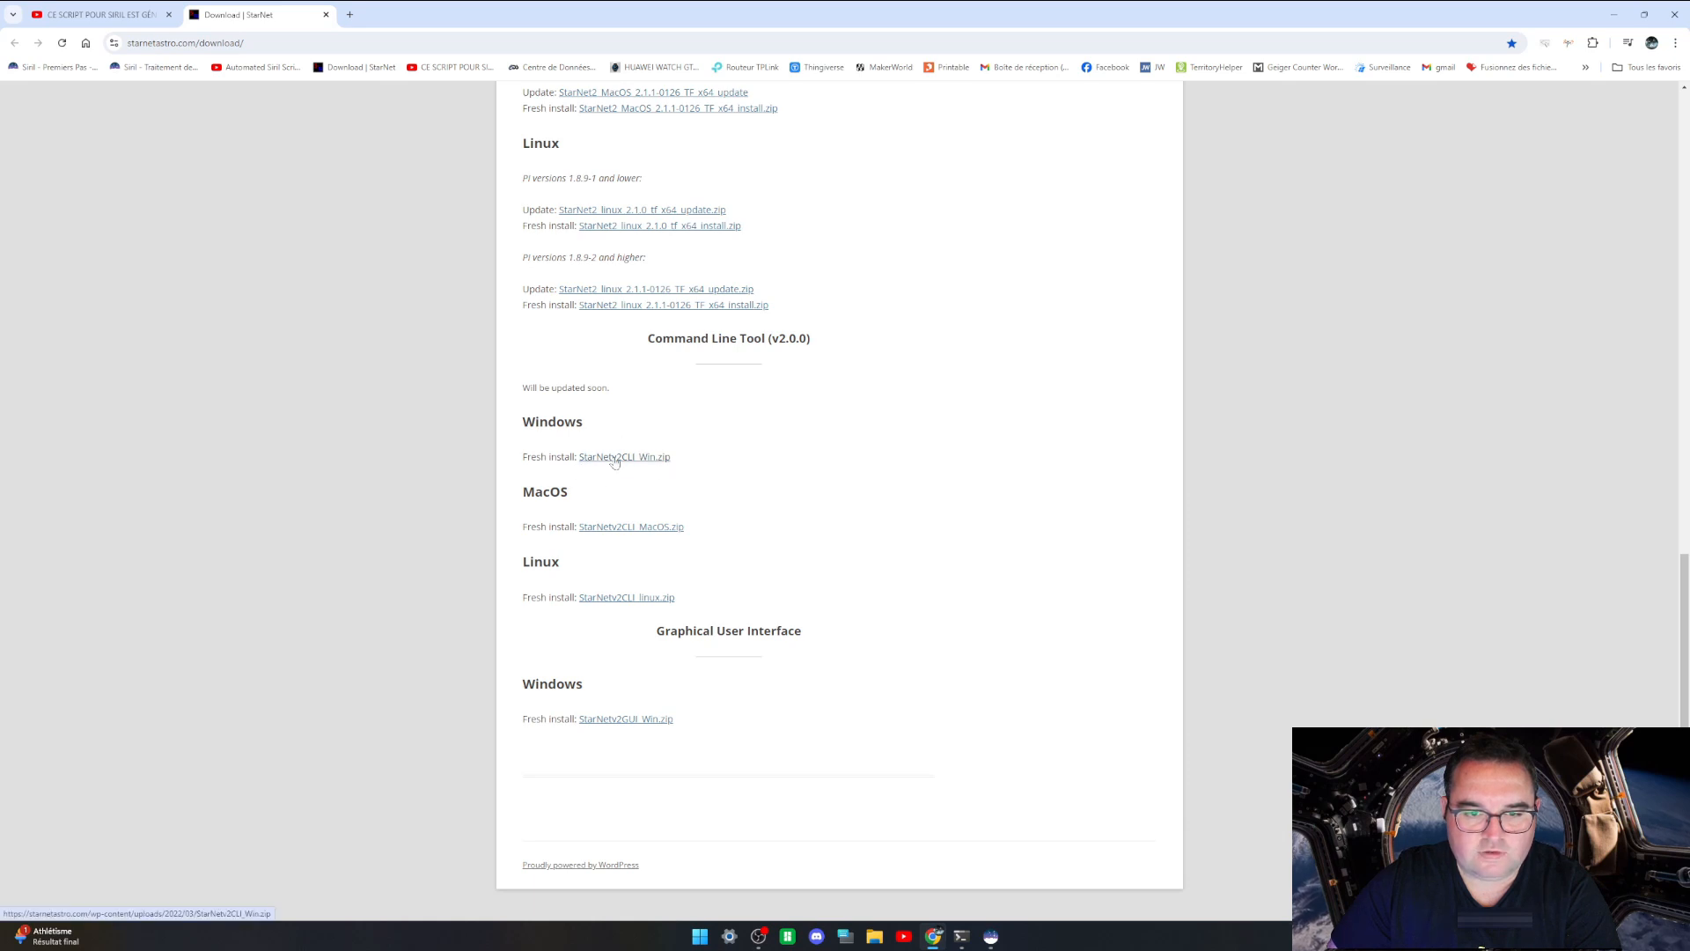
{"action": "left_click", "coordinate": [615, 459]}
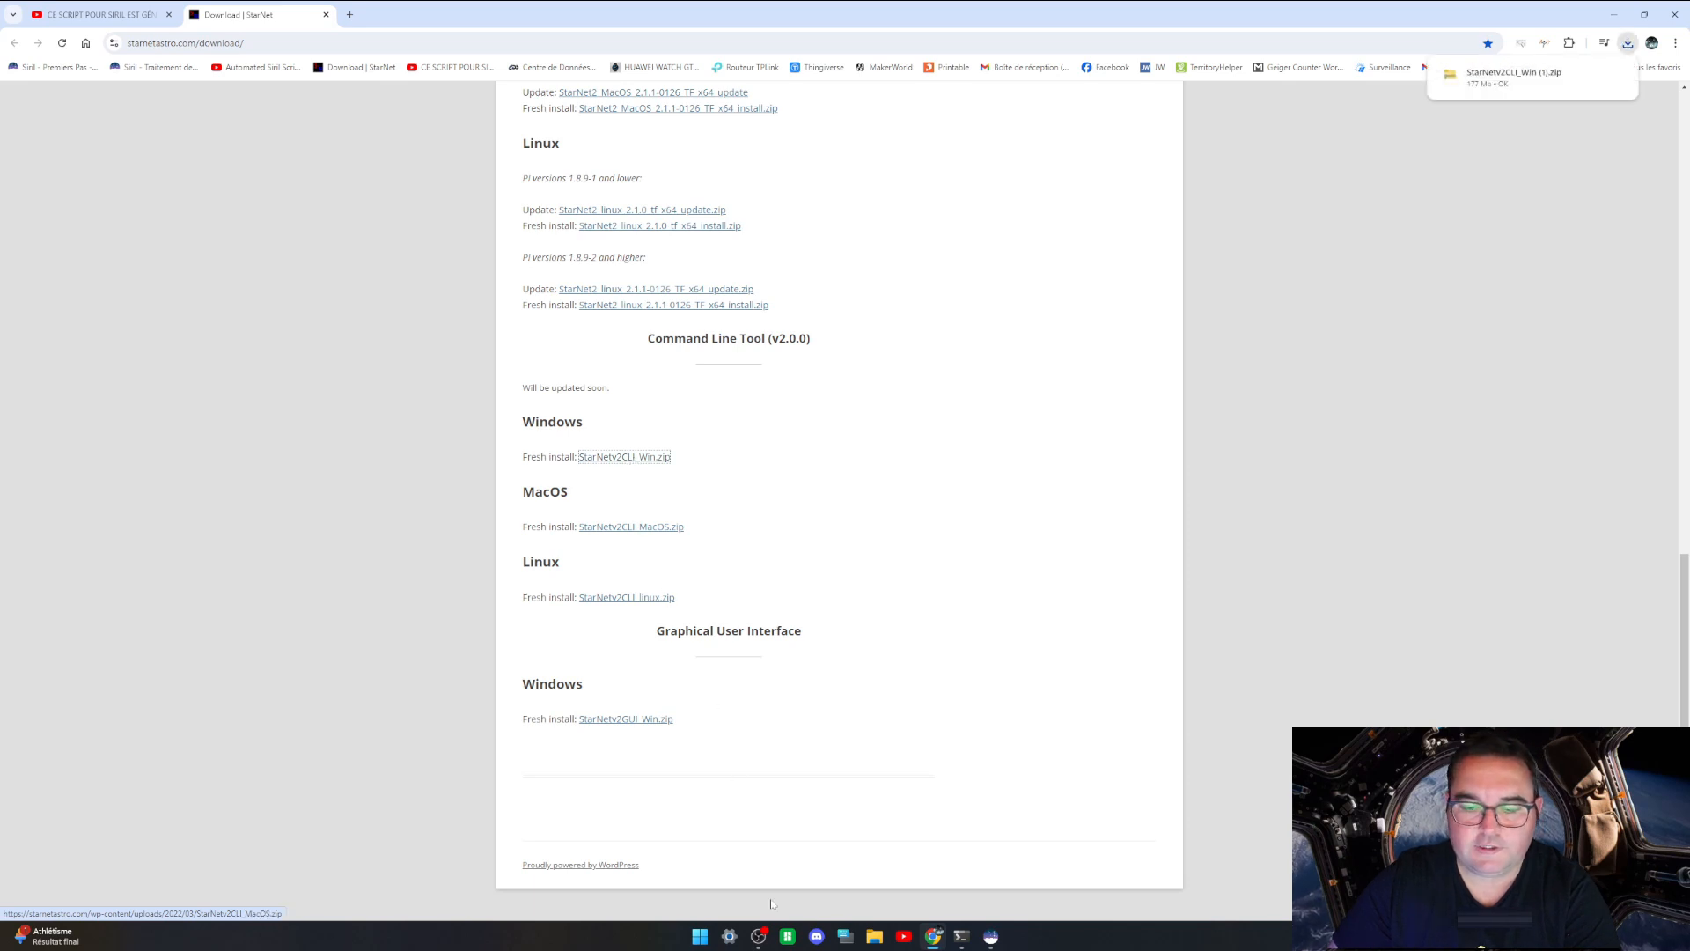
Step: Open the downloaded StarNetv2CLI_Win (1).zip in File Explorer and examine the files inside its StarNetv2CLI_Win folder
{"action": "left_click", "coordinate": [875, 935]}
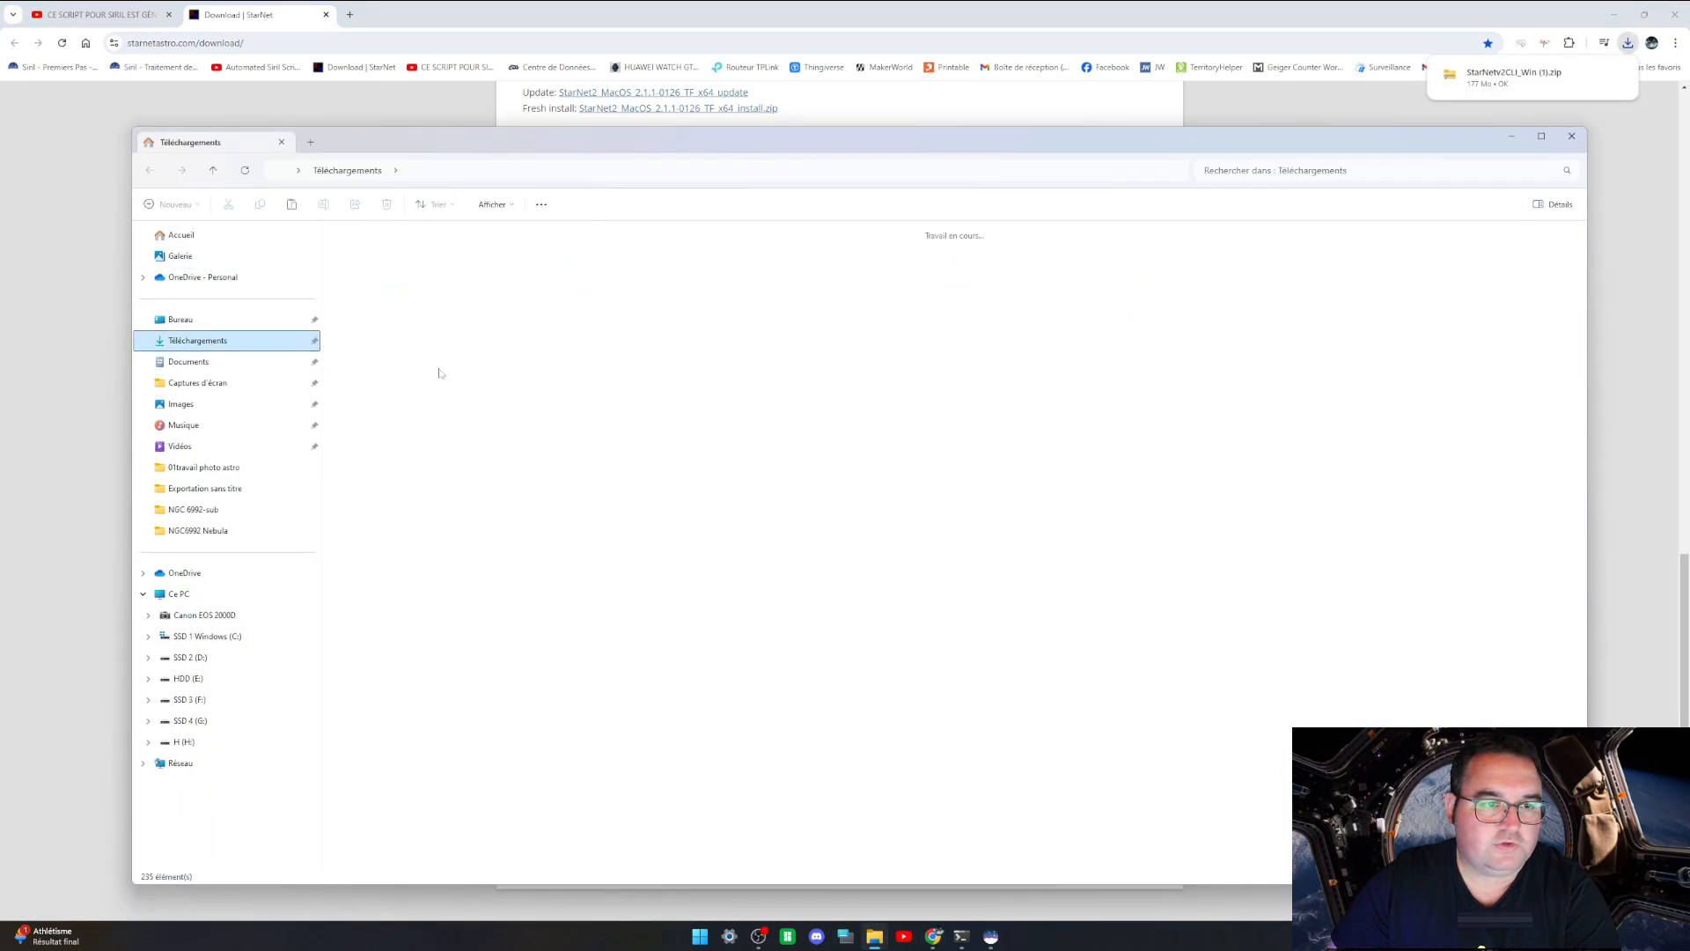
{"action": "double_click", "coordinate": [425, 347]}
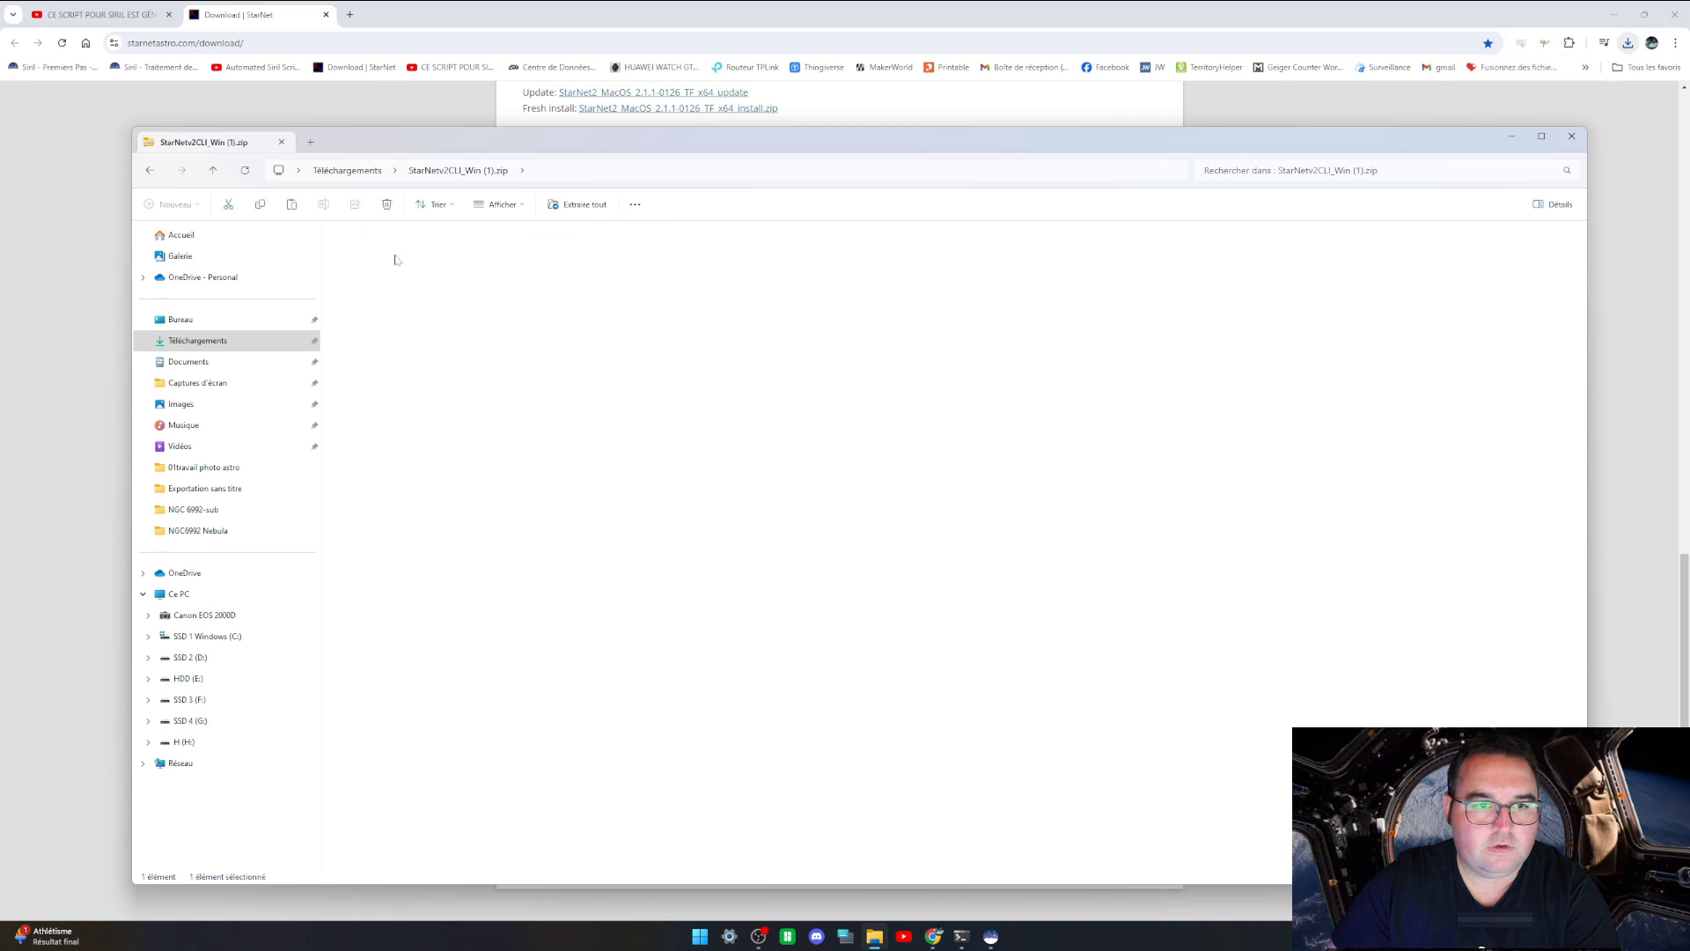
{"action": "double_click", "coordinate": [395, 255]}
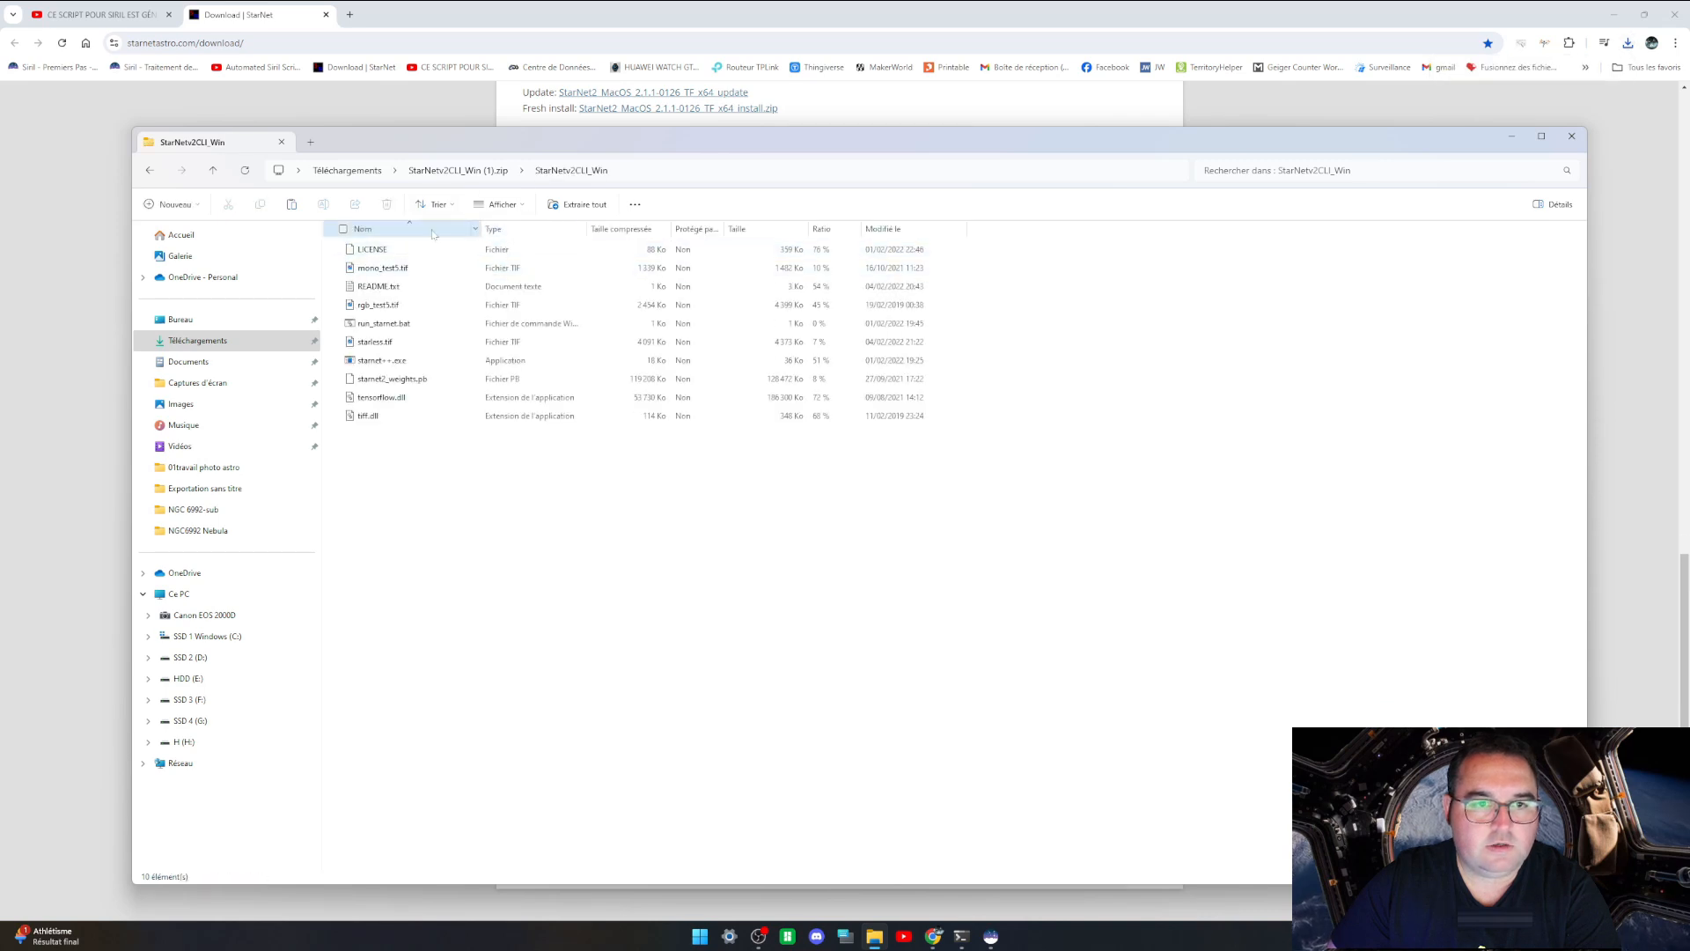
{"action": "left_click_drag", "start_coordinate": [482, 228], "coordinate": [624, 231]}
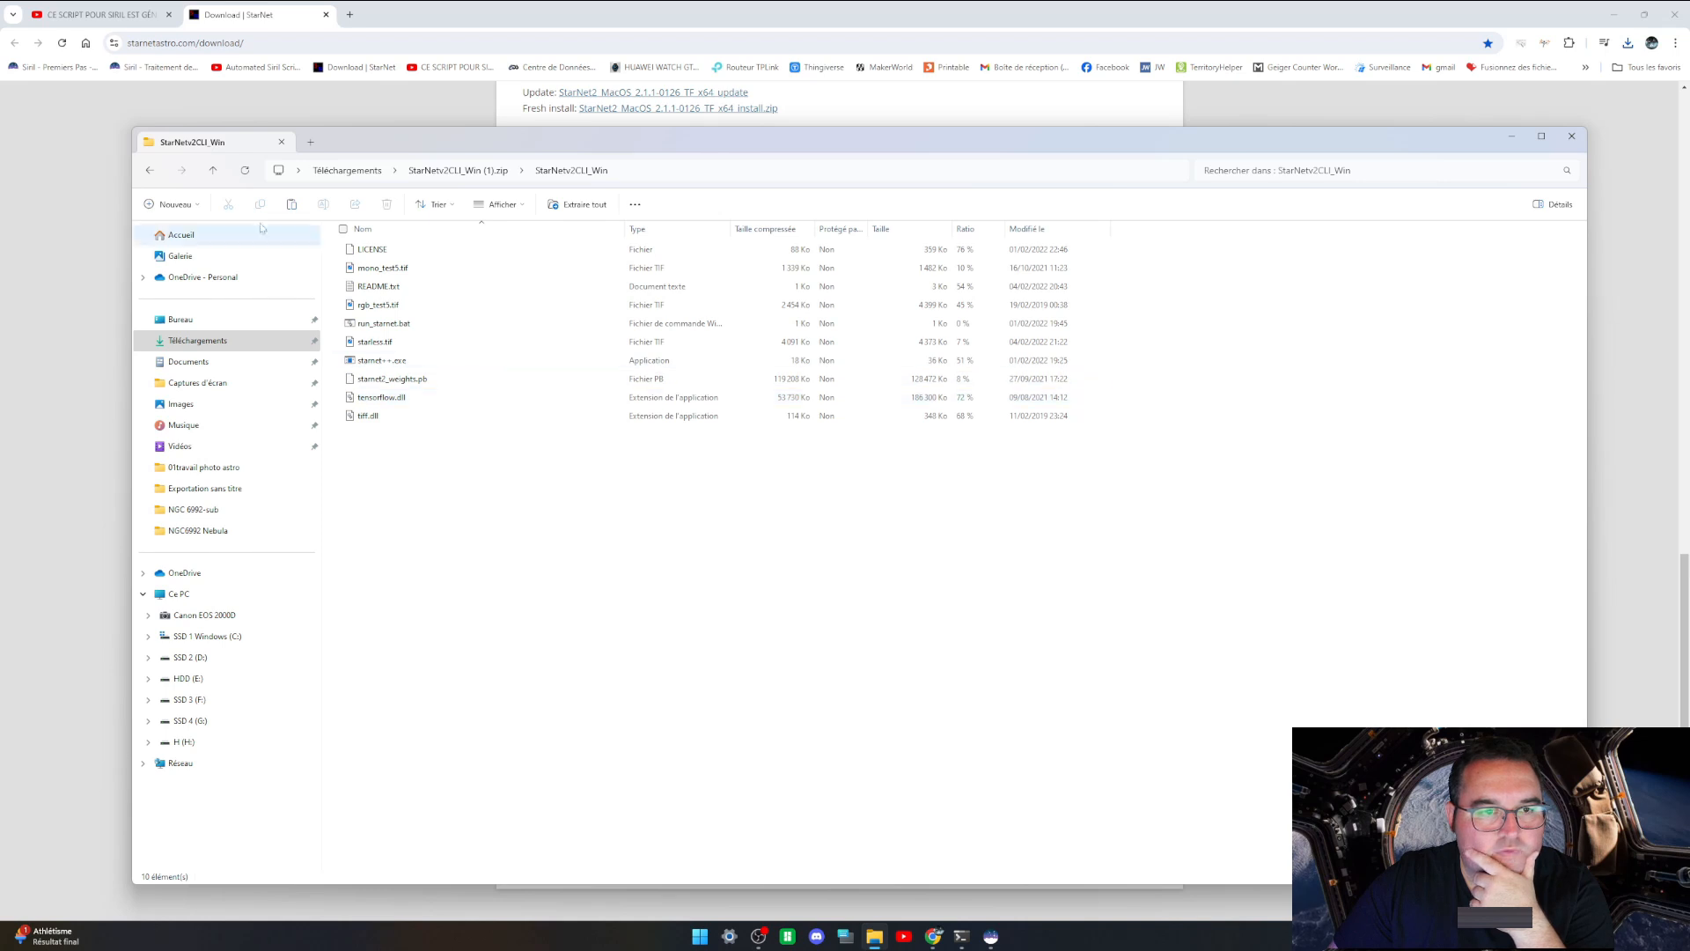
{"action": "left_click", "coordinate": [148, 170]}
{"action": "left_click", "coordinate": [483, 320]}
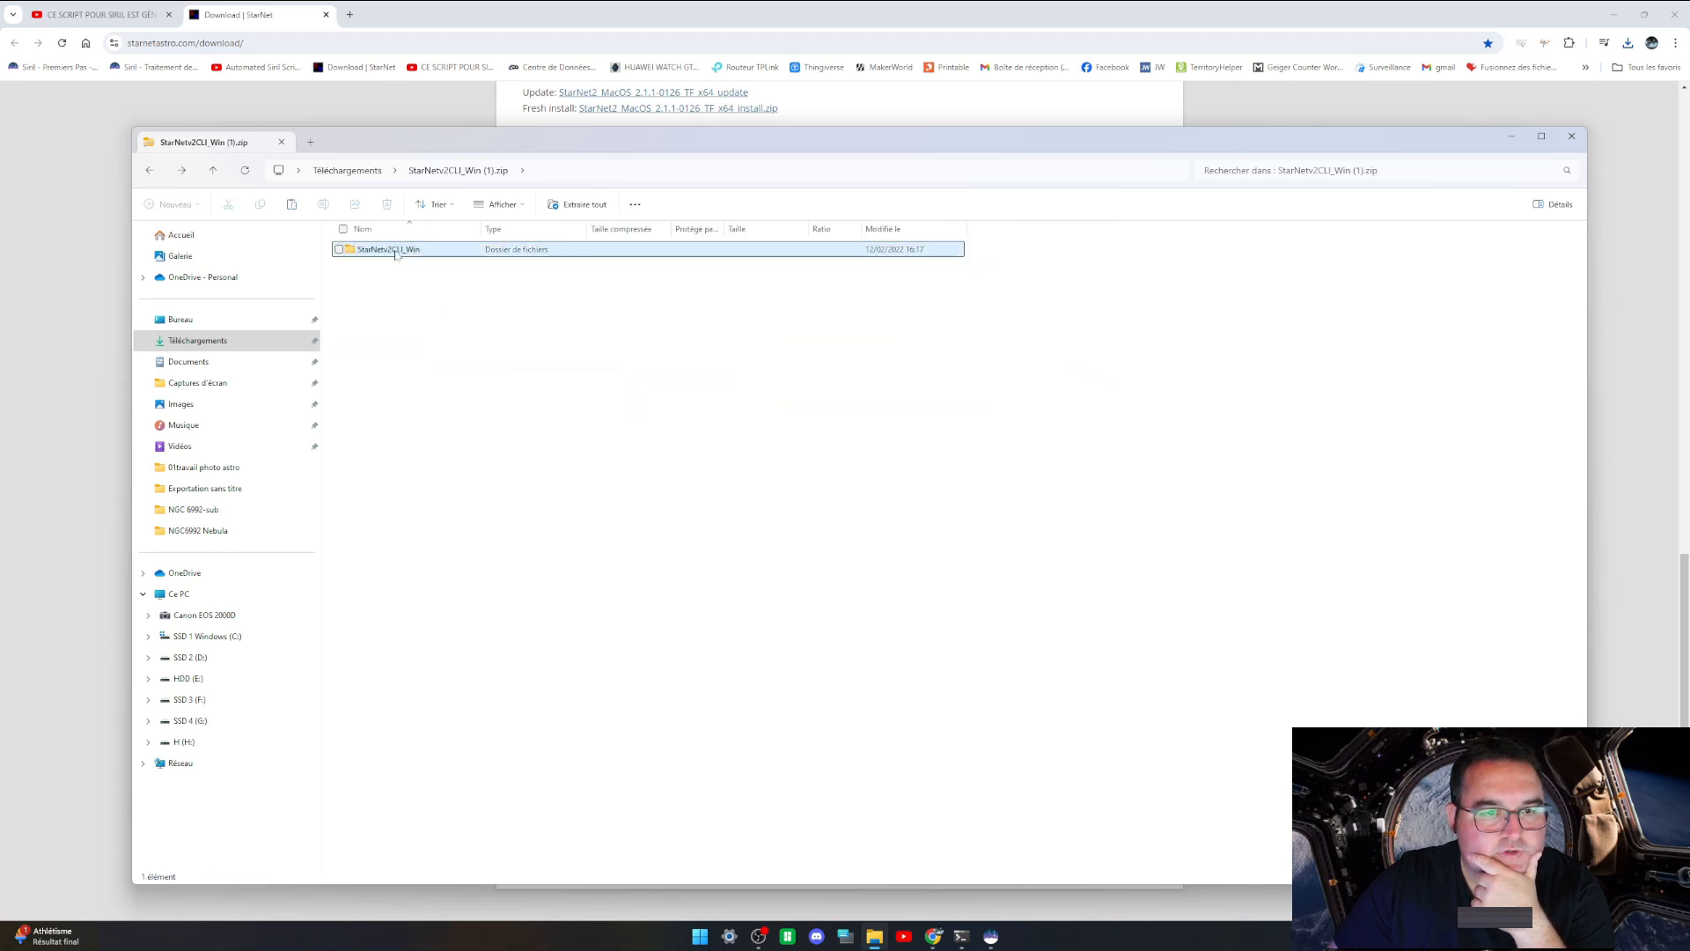
{"action": "left_click", "coordinate": [395, 254]}
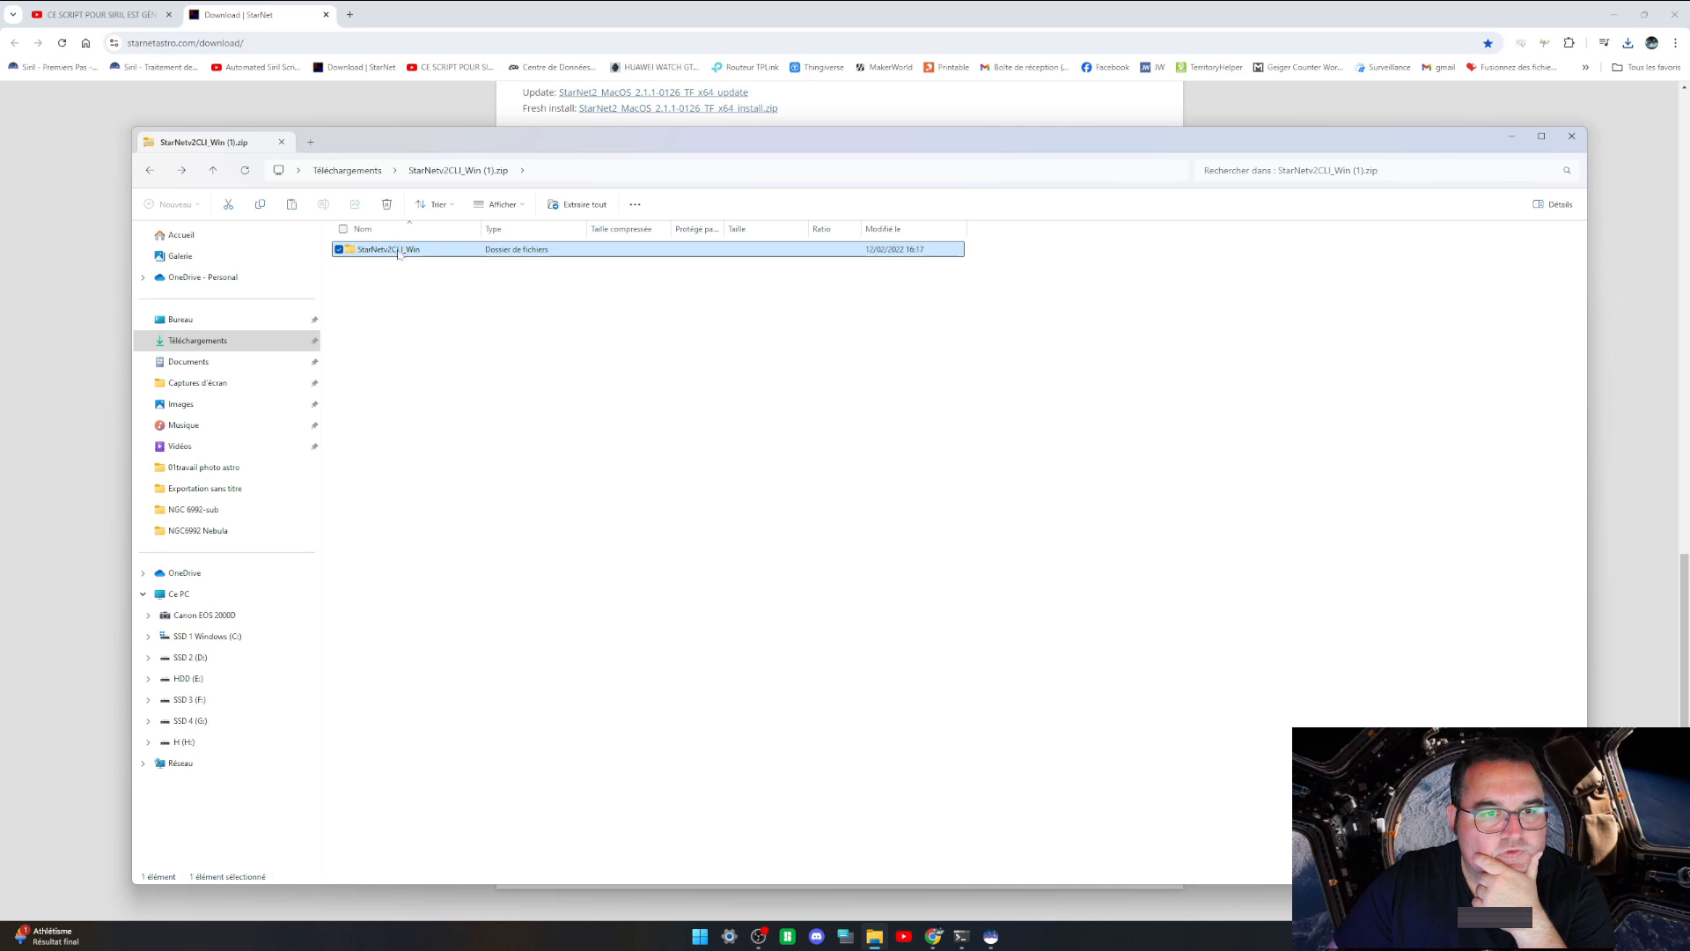
Step: Switch to Siril, review the StarNet executable setting in the Divers preferences without changing it, and return to the StarNet download page
{"action": "left_click", "coordinate": [990, 935]}
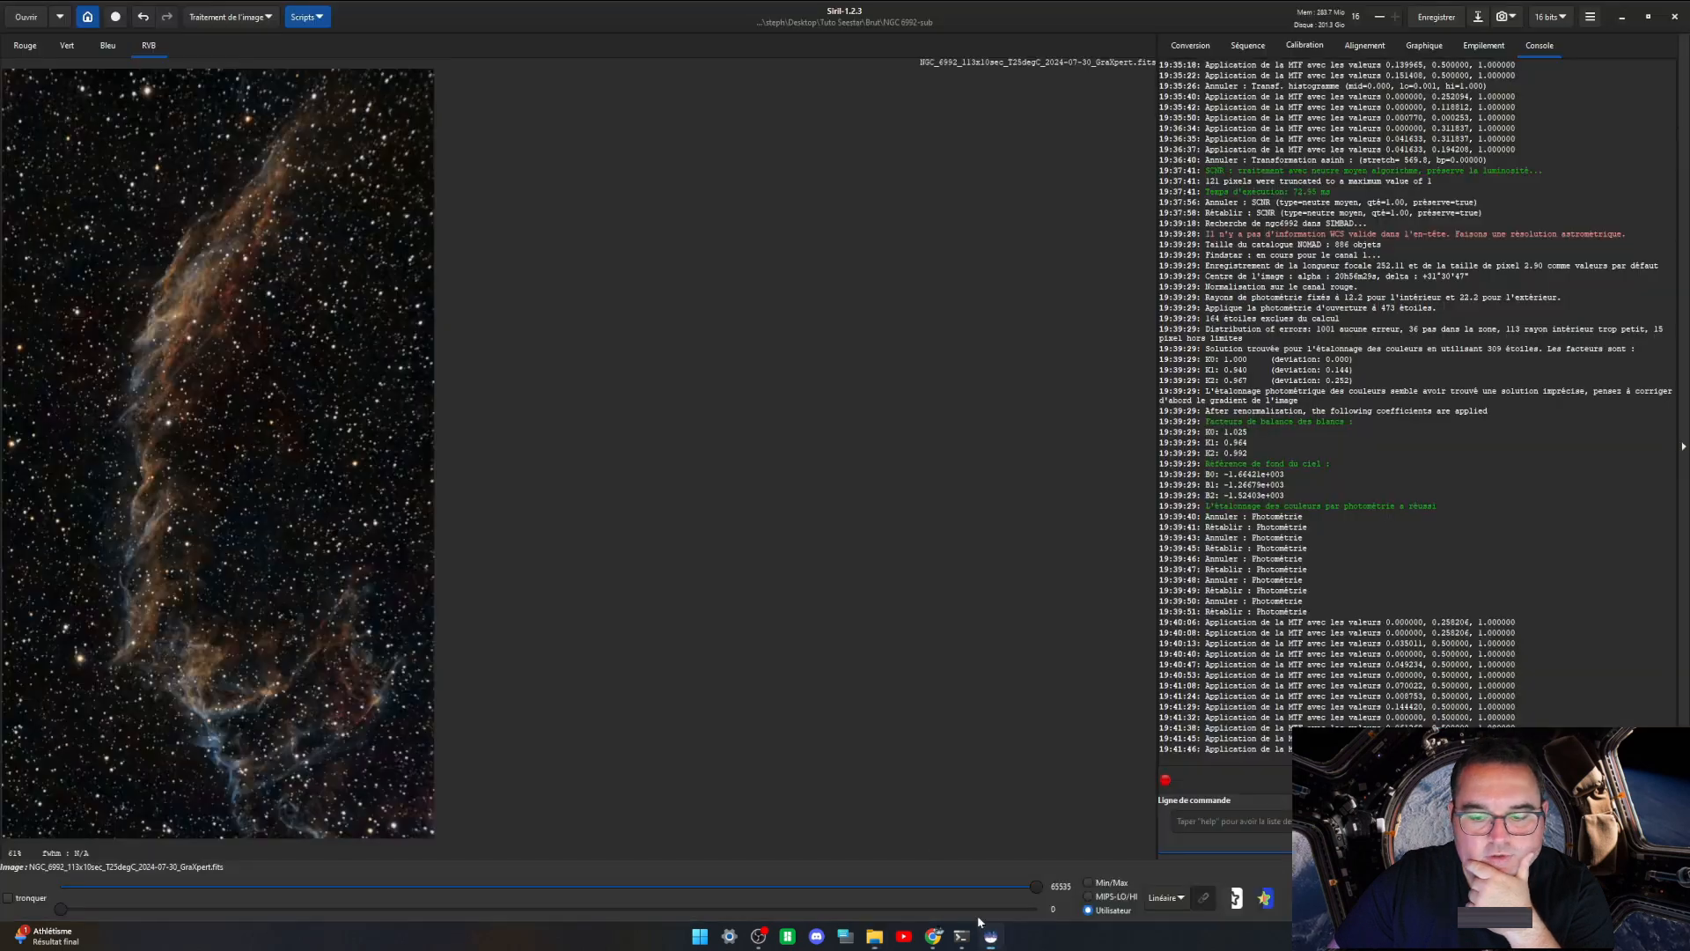
{"action": "left_click", "coordinate": [264, 17]}
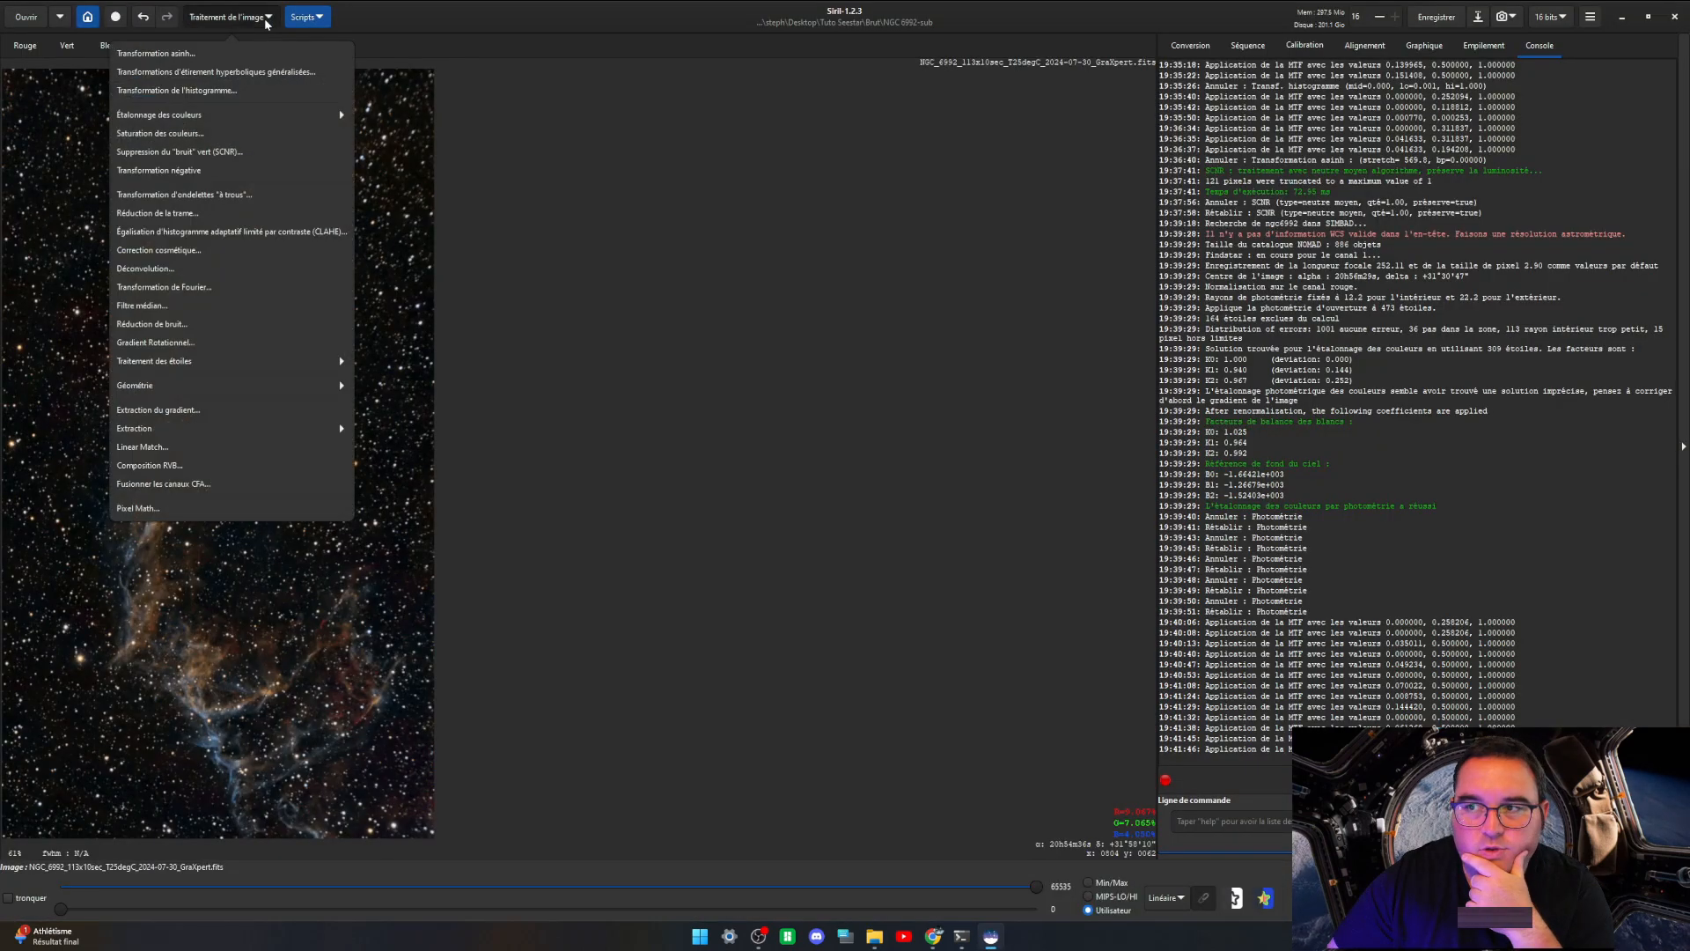
{"action": "left_click", "coordinate": [254, 362]}
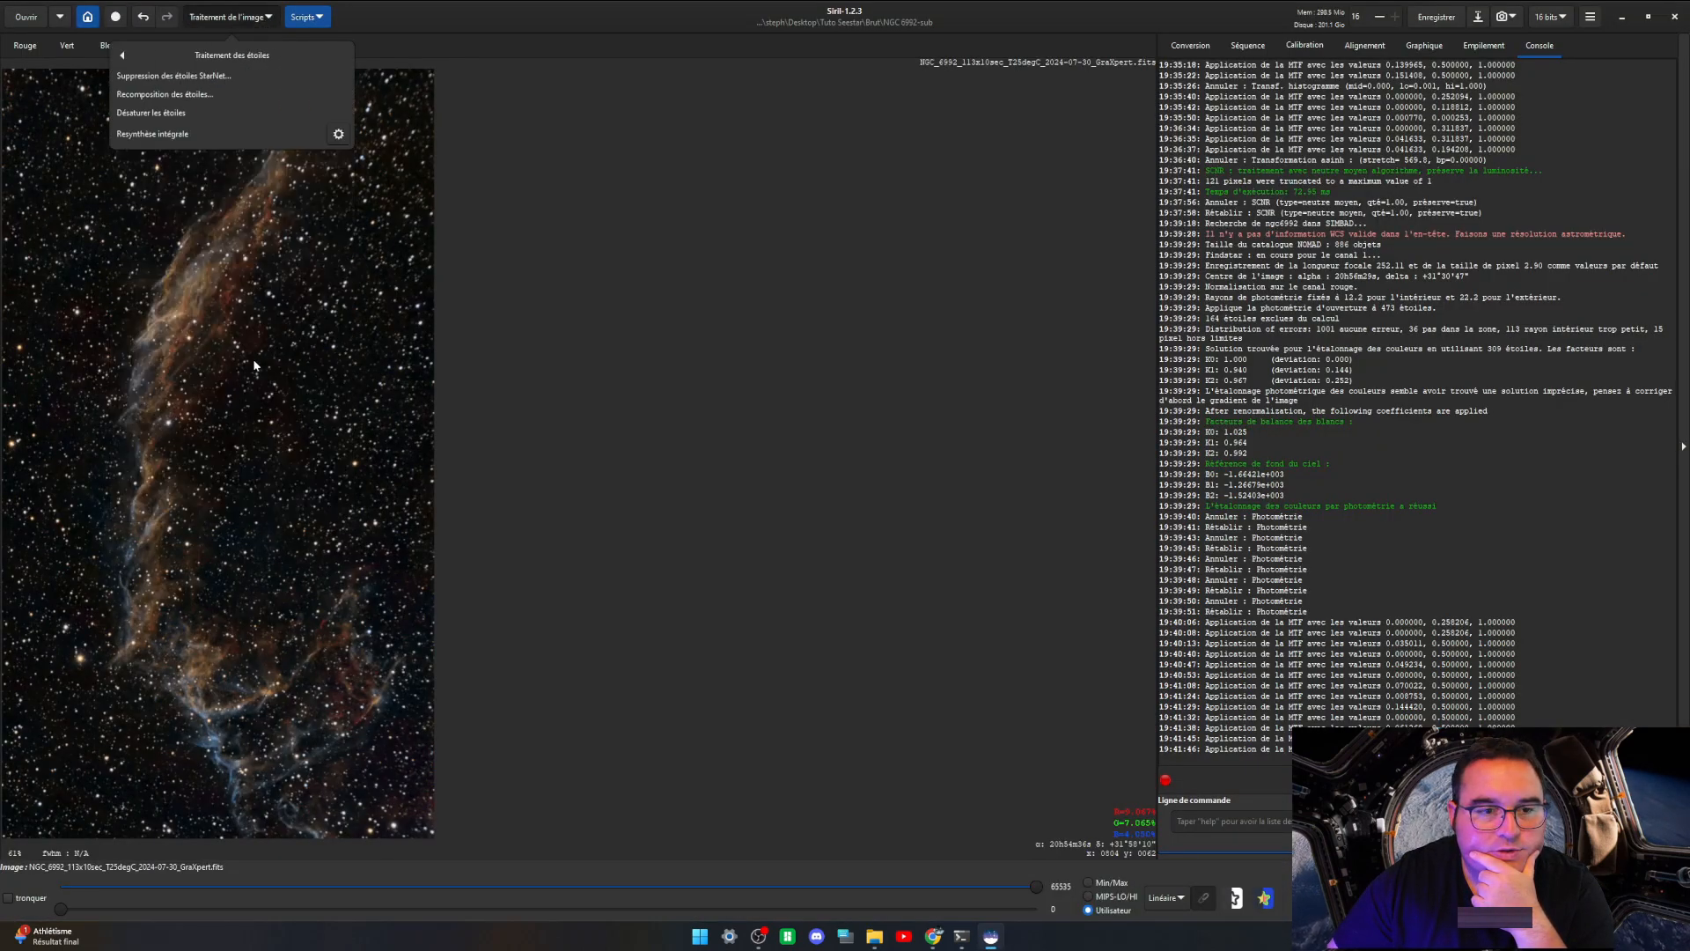
{"action": "left_click", "coordinate": [1586, 20]}
{"action": "left_click", "coordinate": [1588, 17]}
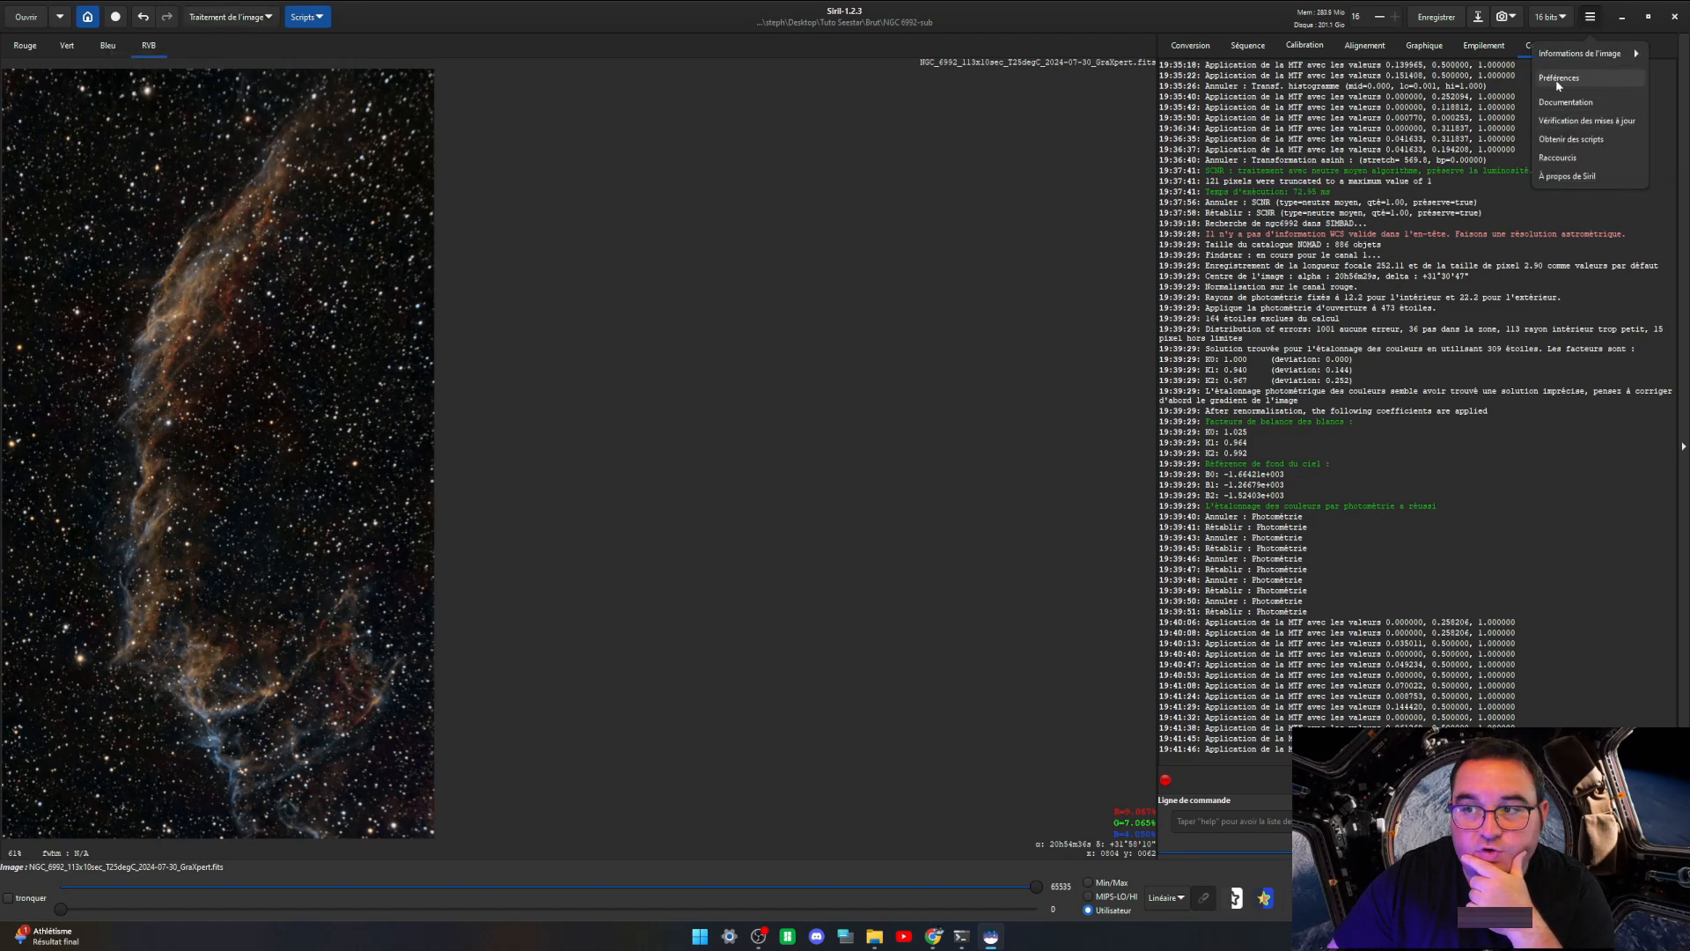
{"action": "left_click", "coordinate": [1558, 78]}
{"action": "left_click", "coordinate": [597, 446]}
{"action": "left_click", "coordinate": [595, 502]}
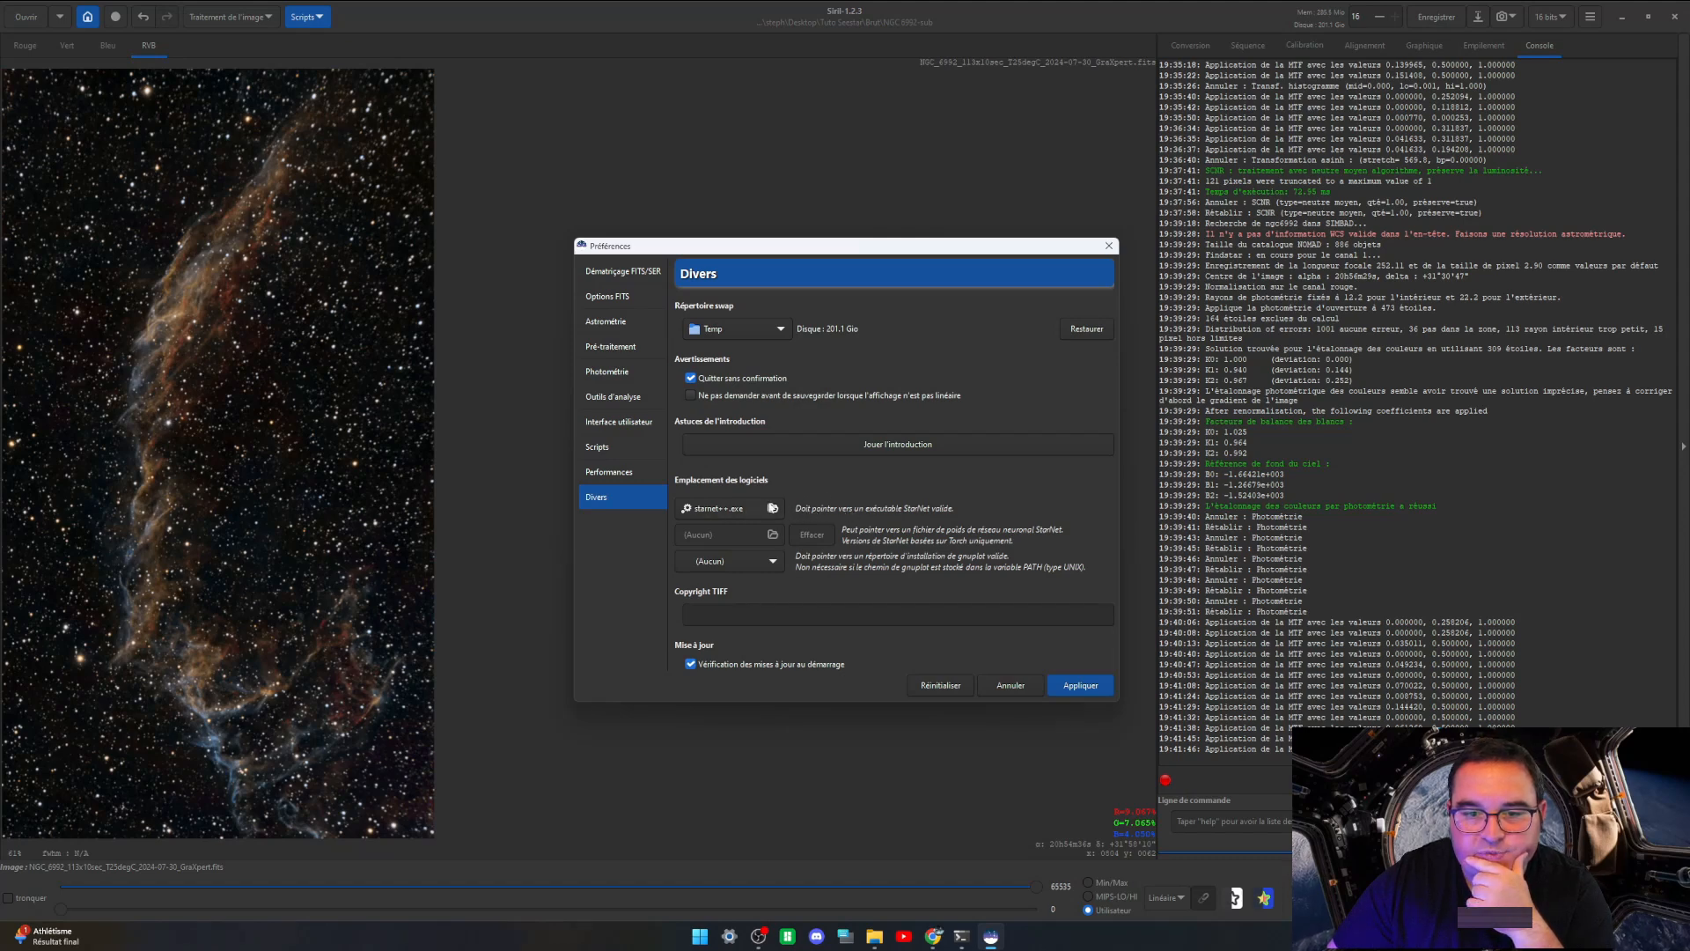
{"action": "left_click", "coordinate": [1015, 689]}
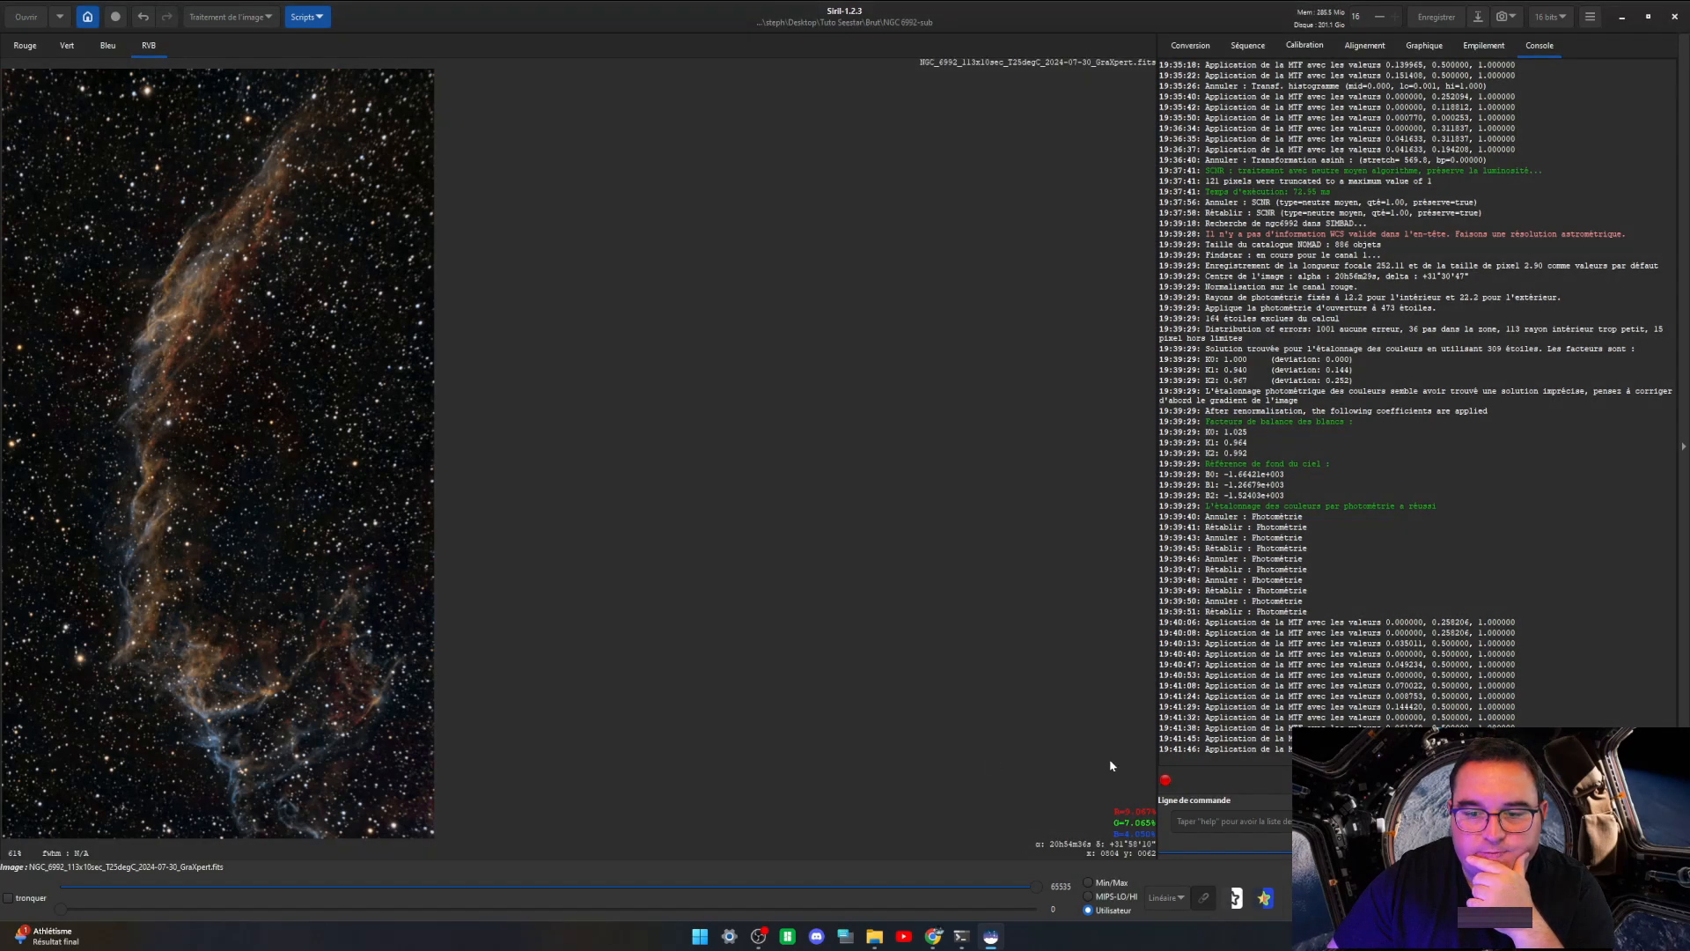
{"action": "left_click", "coordinate": [1622, 18]}
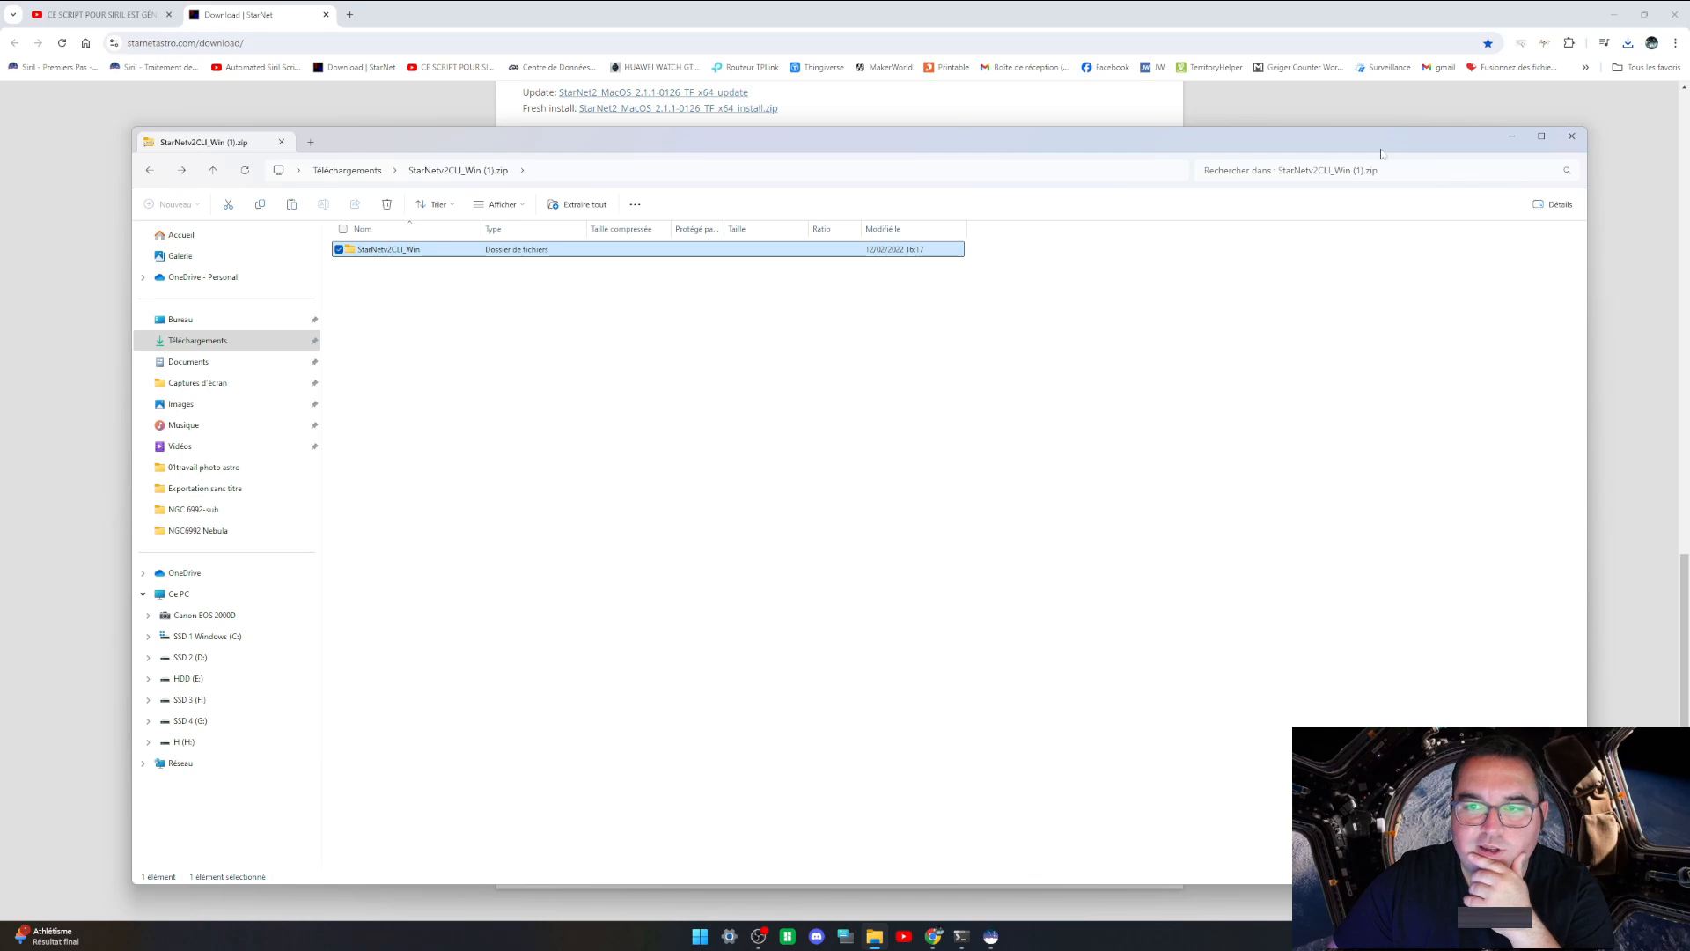
{"action": "left_click", "coordinate": [1511, 135]}
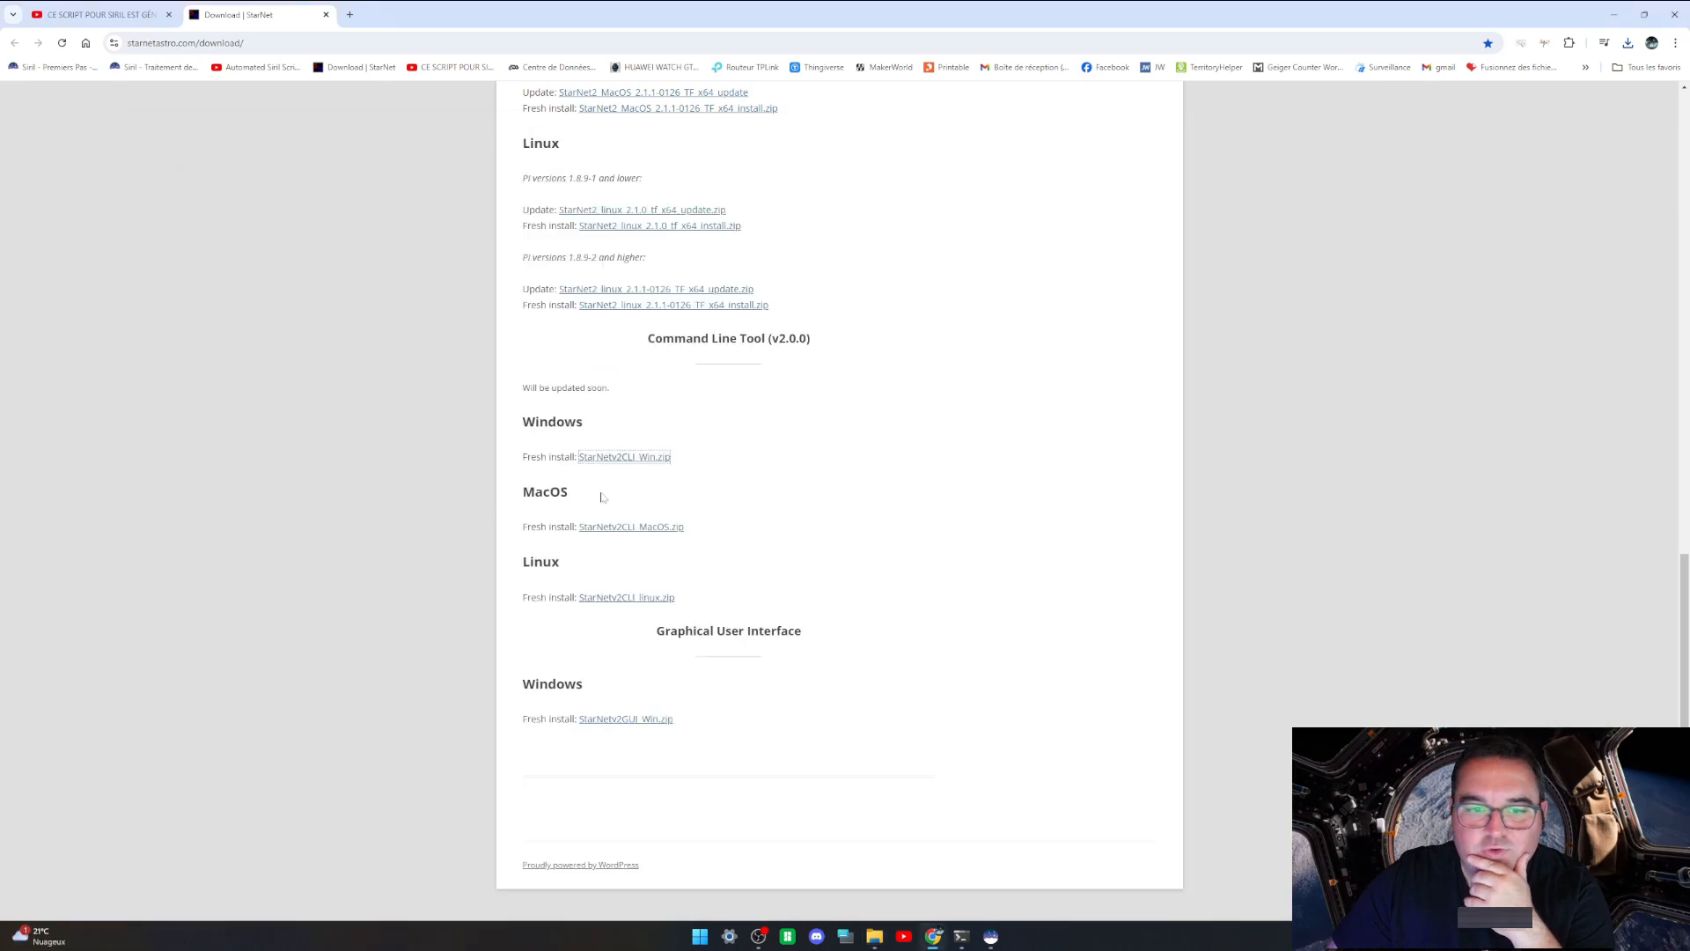
Step: Return to File Explorer, look through the Programmes folder on drive C:, check Téléchargements and Documents, and close the window
{"action": "left_click", "coordinate": [881, 937]}
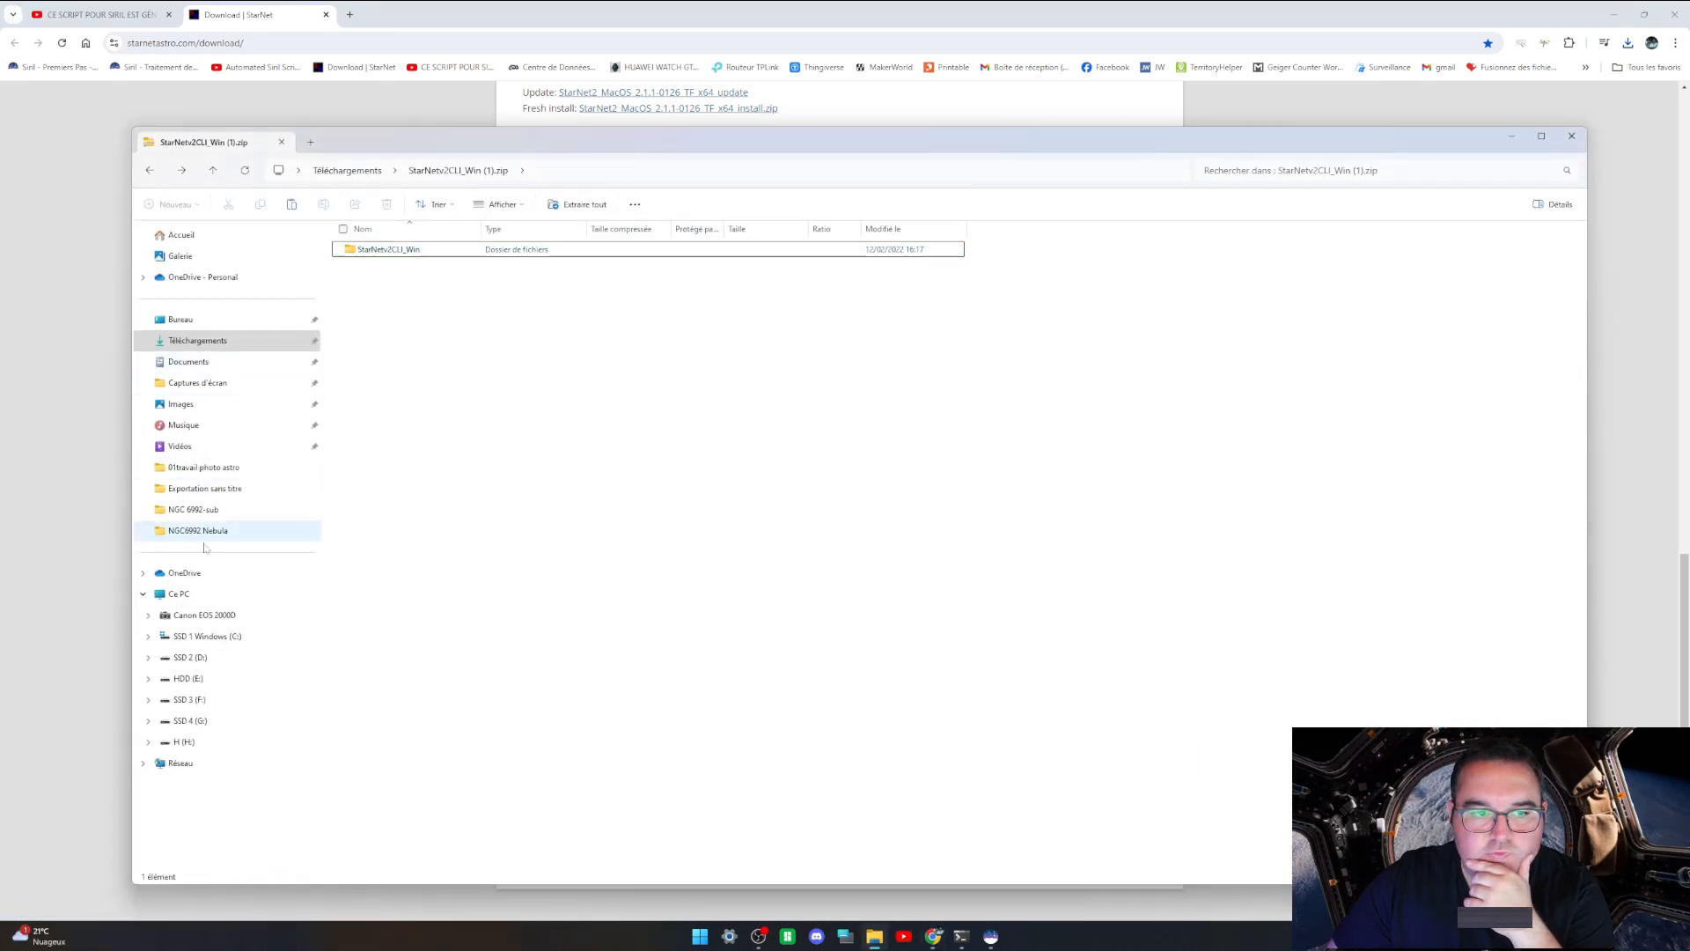
{"action": "left_click", "coordinate": [213, 344]}
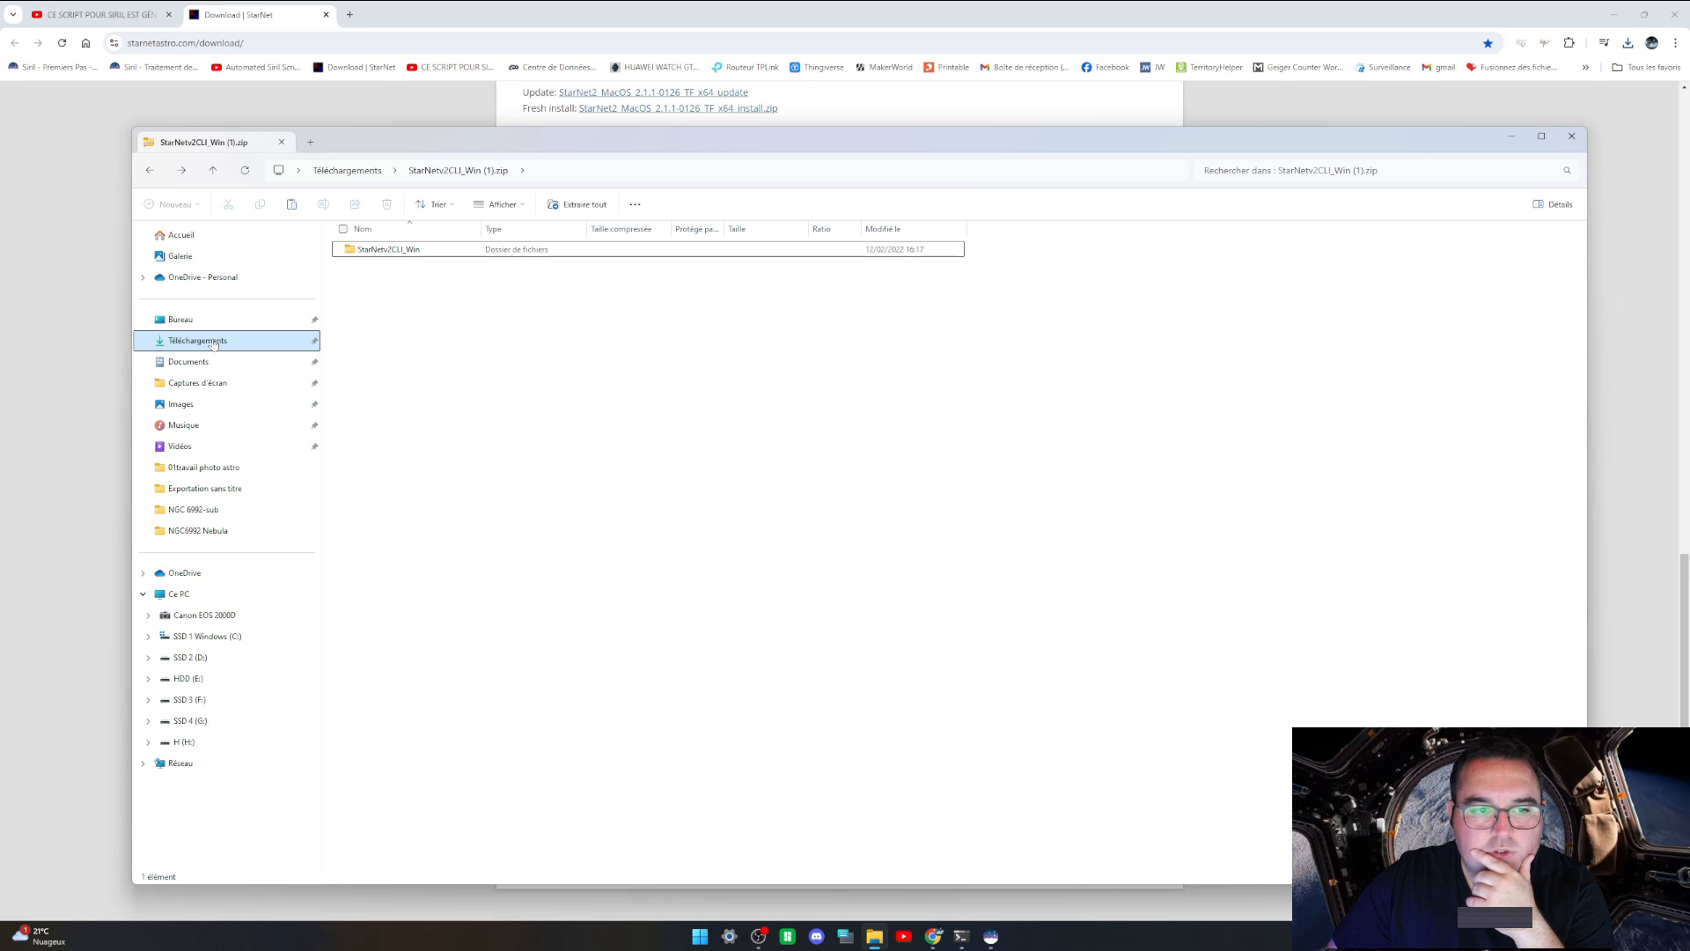
{"action": "left_click", "coordinate": [377, 249]}
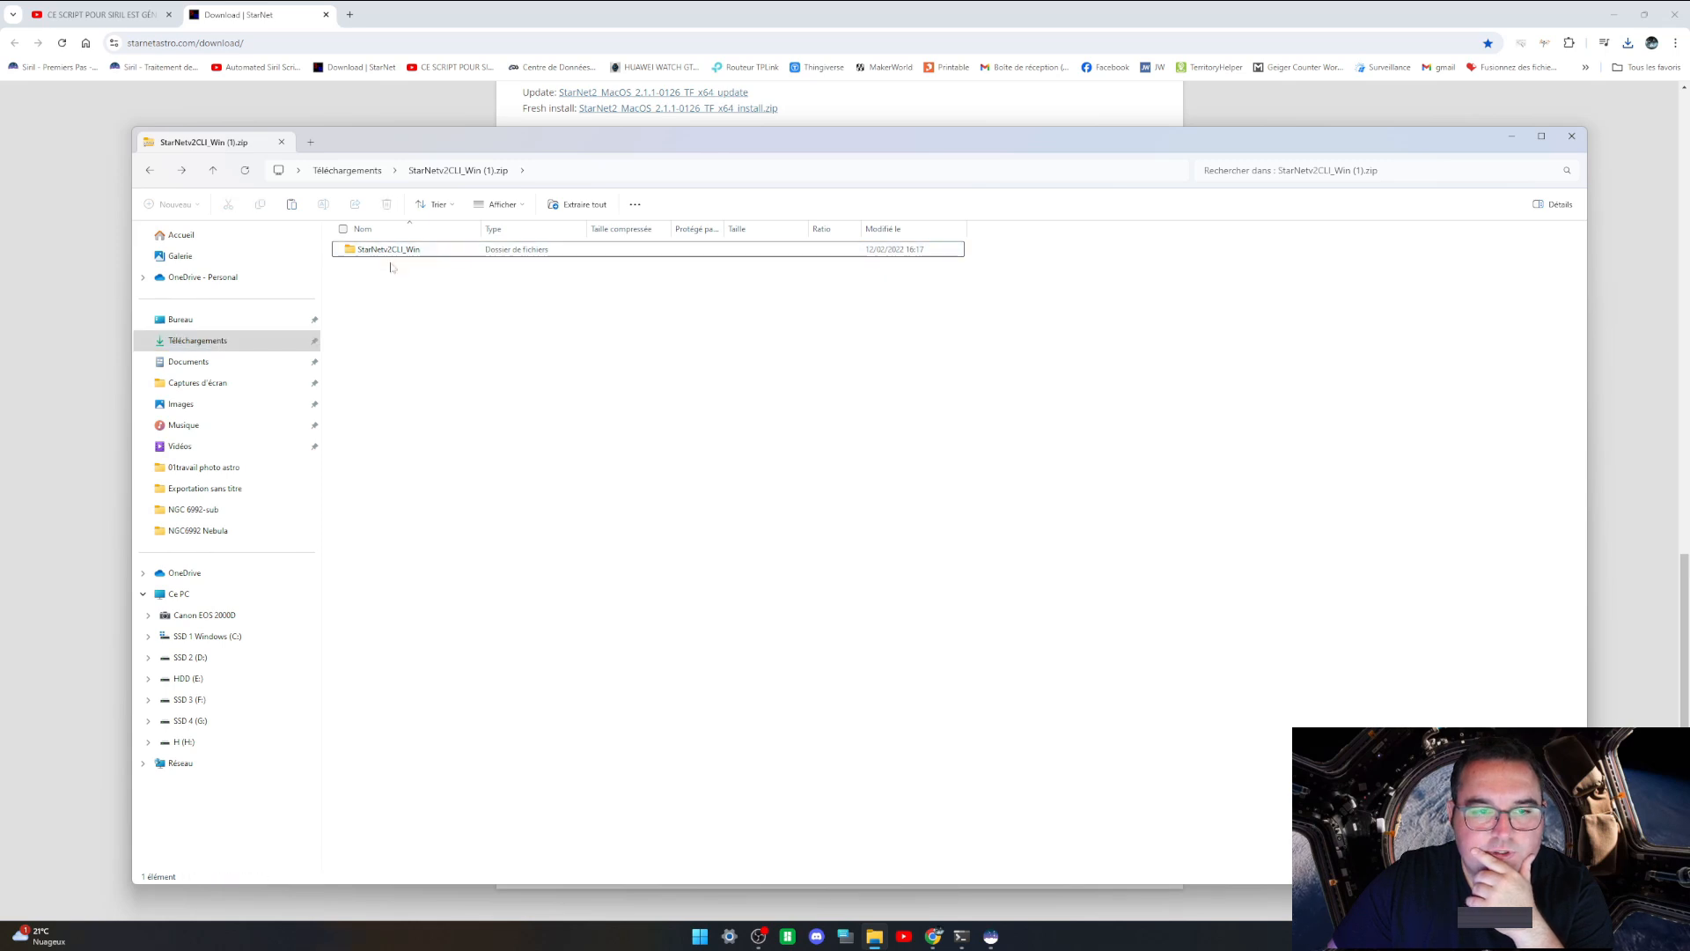
{"action": "left_click", "coordinate": [392, 254]}
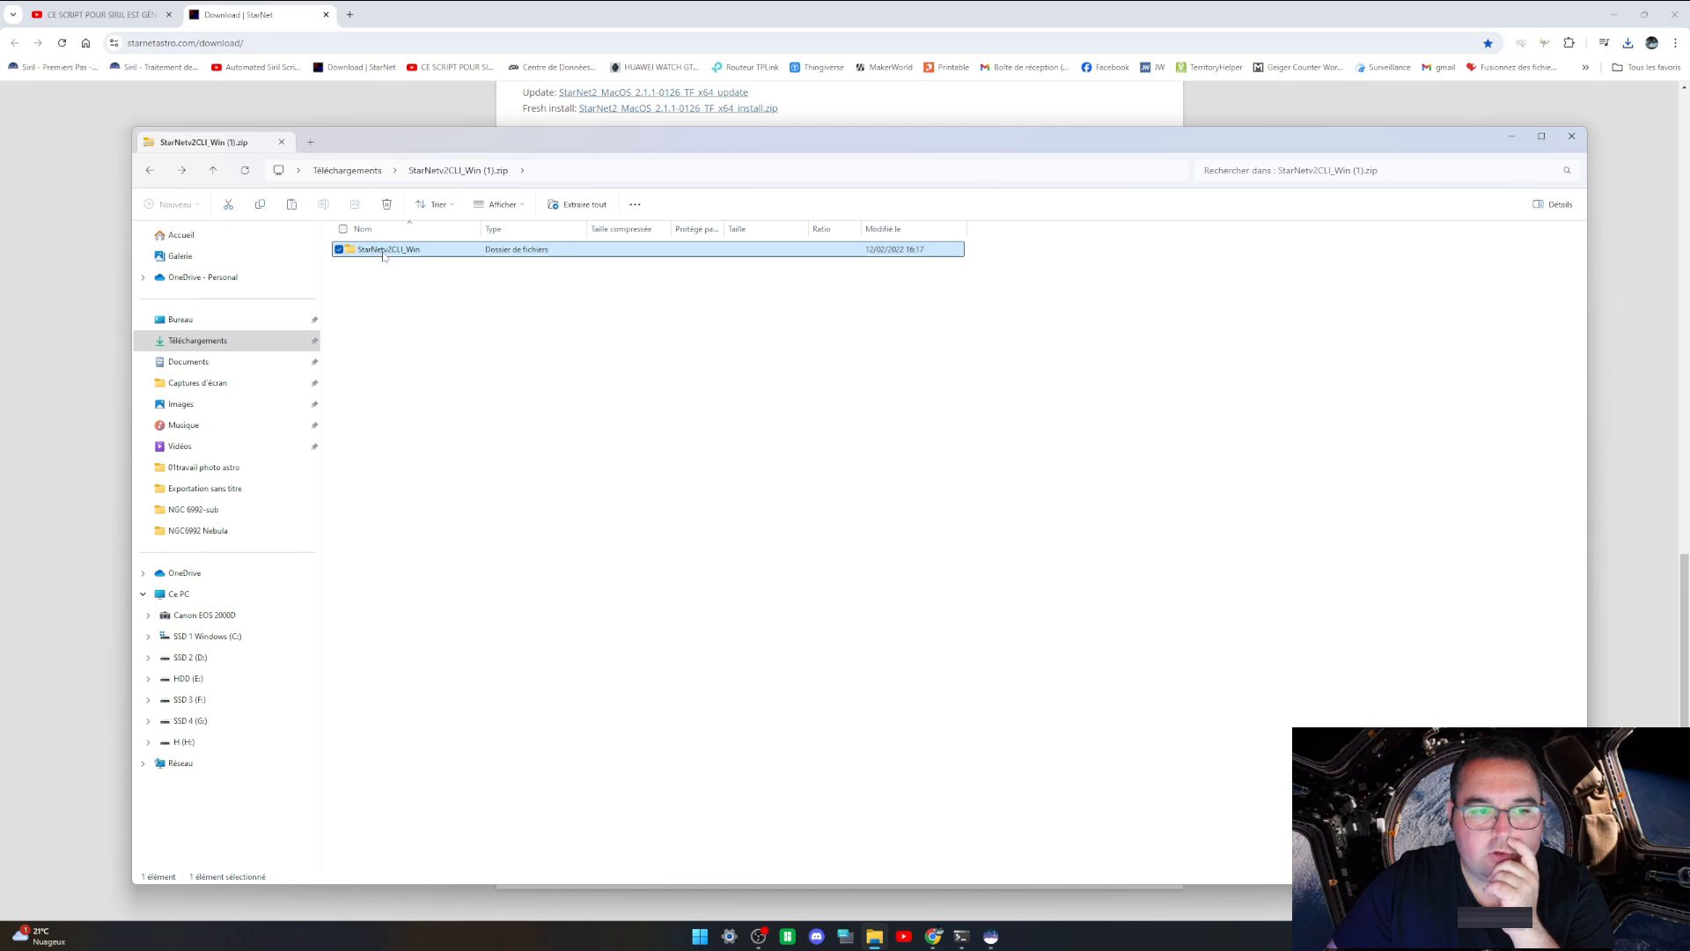
{"action": "left_click", "coordinate": [215, 639]}
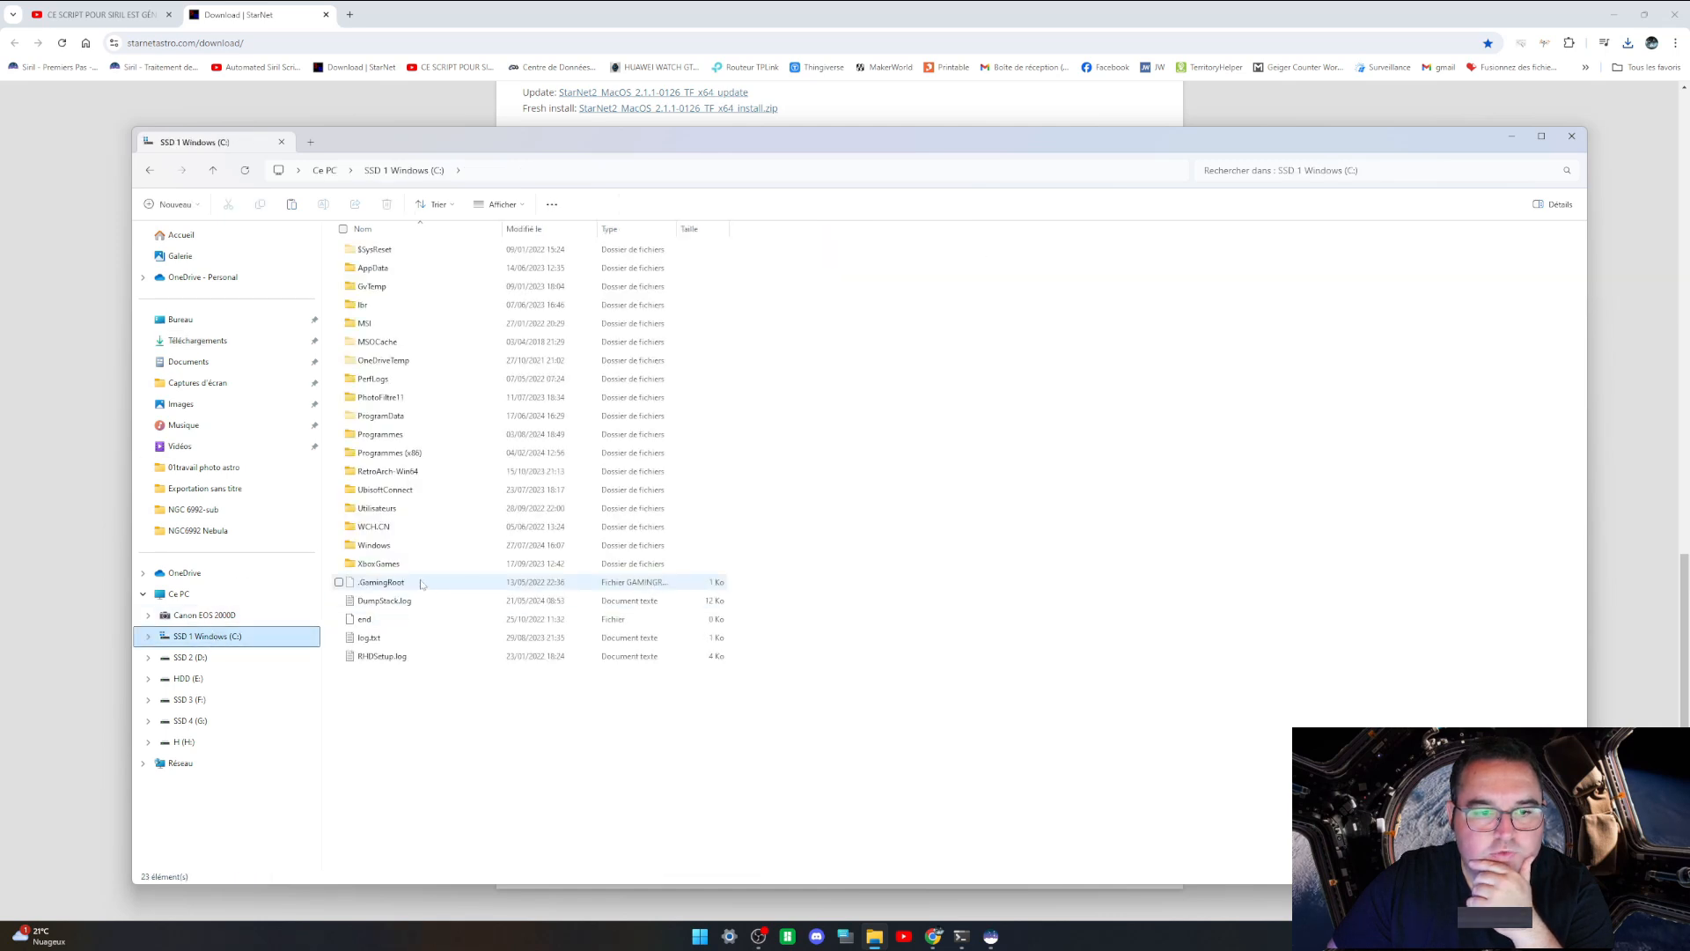
{"action": "double_click", "coordinate": [411, 440]}
{"action": "scroll", "coordinate": [480, 636], "scroll_direction": "down", "scroll_amount": 8}
{"action": "scroll", "coordinate": [480, 636], "scroll_direction": "down", "scroll_amount": 6}
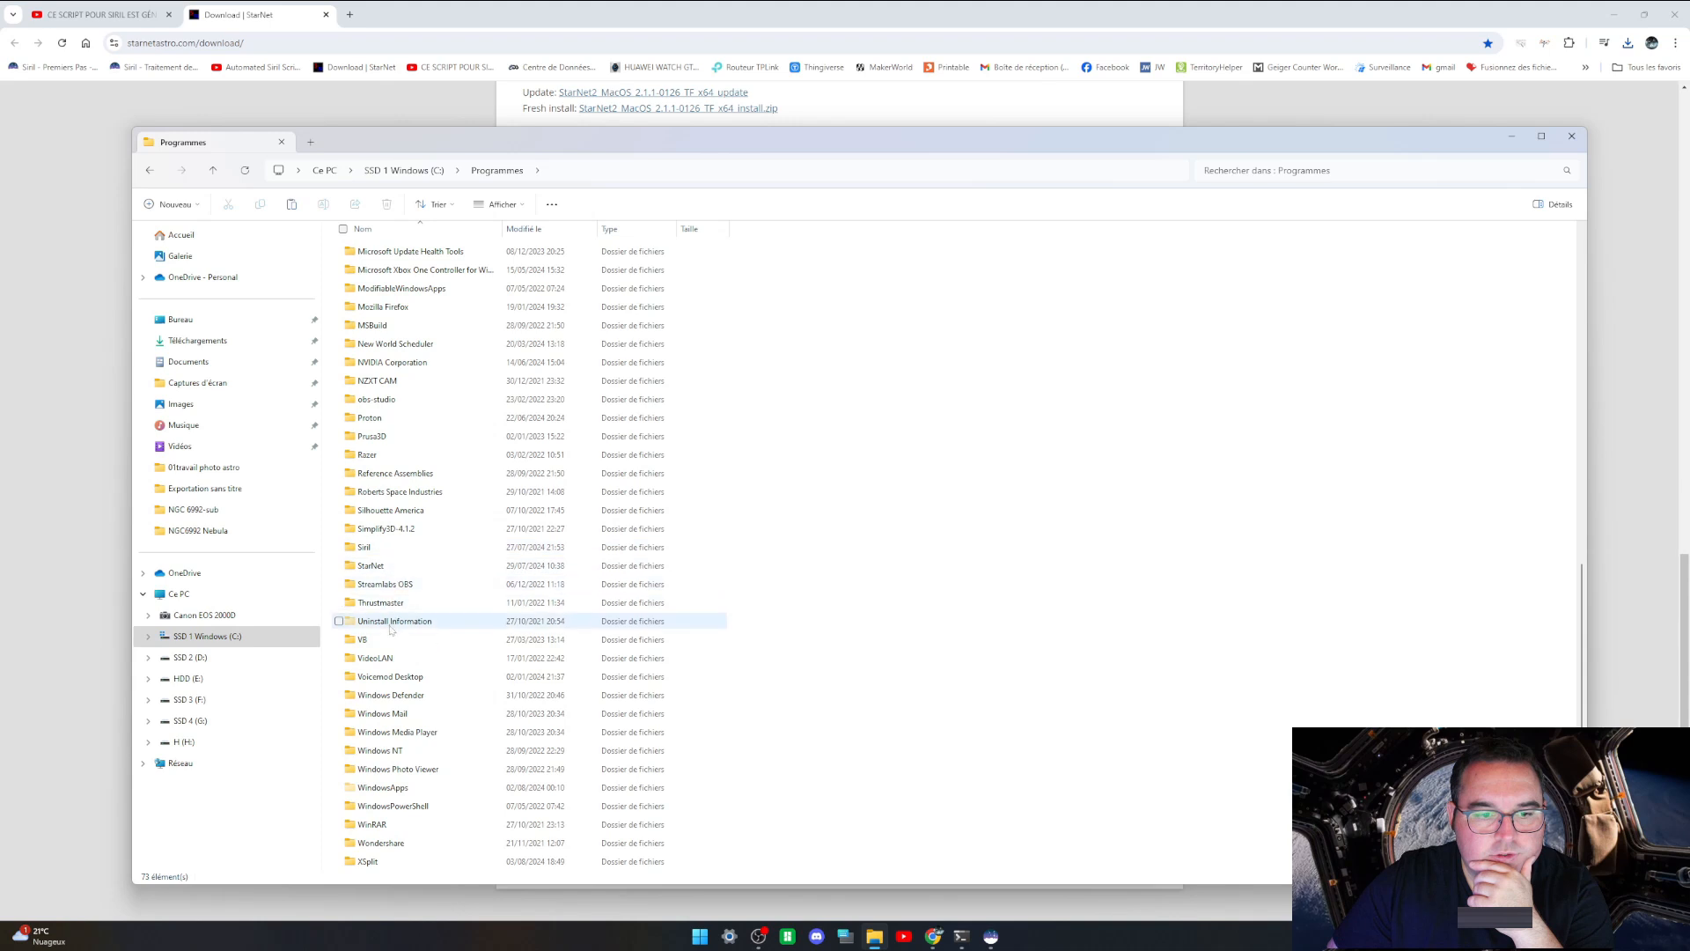
{"action": "left_click", "coordinate": [197, 341]}
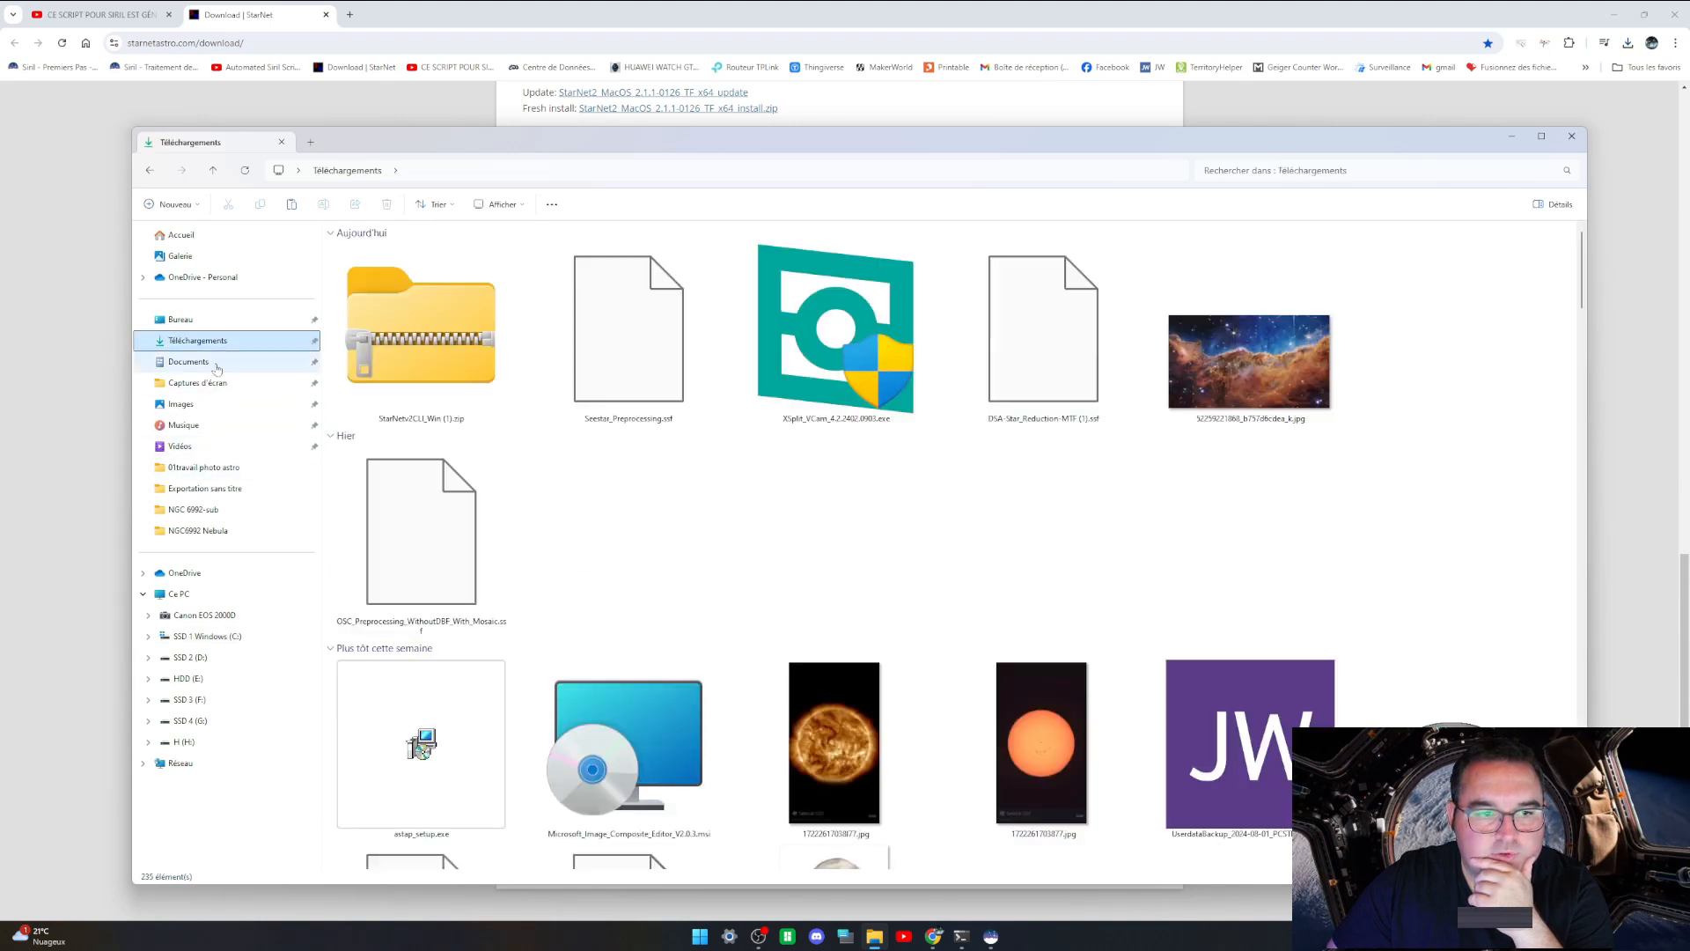
{"action": "left_click", "coordinate": [188, 361]}
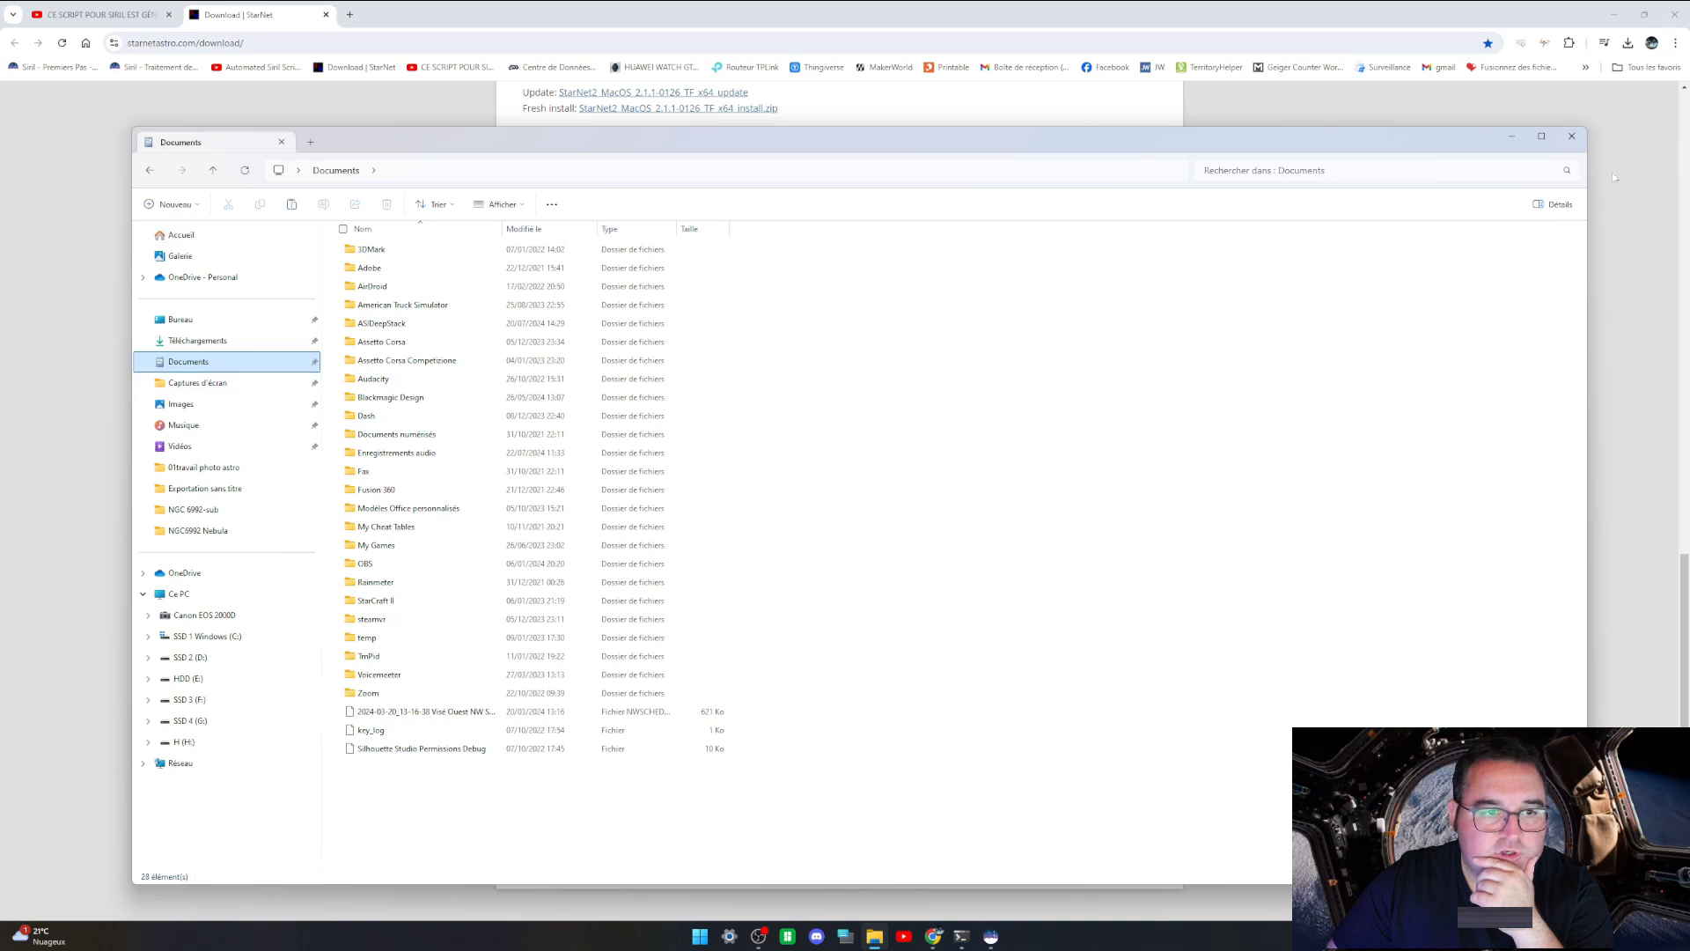
{"action": "left_click", "coordinate": [1571, 135]}
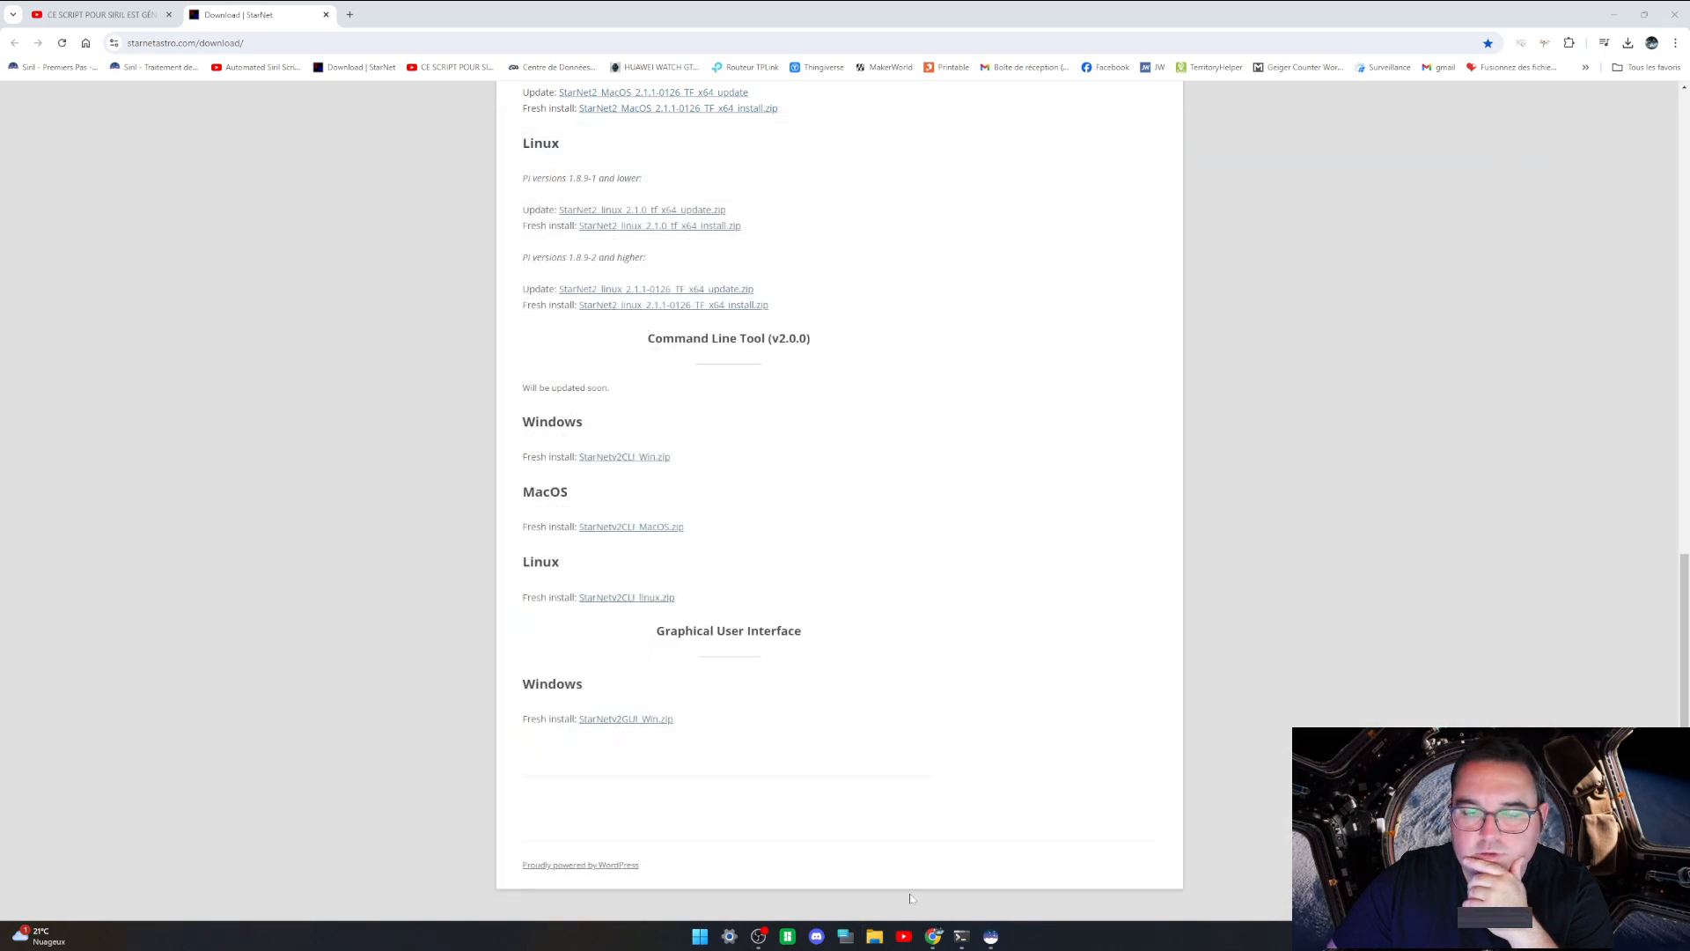
Step: Check the StarNet executable's folder location from Siril's Divers preferences, and leave the setting unchanged
{"action": "left_click", "coordinate": [990, 935]}
{"action": "left_click", "coordinate": [1590, 17]}
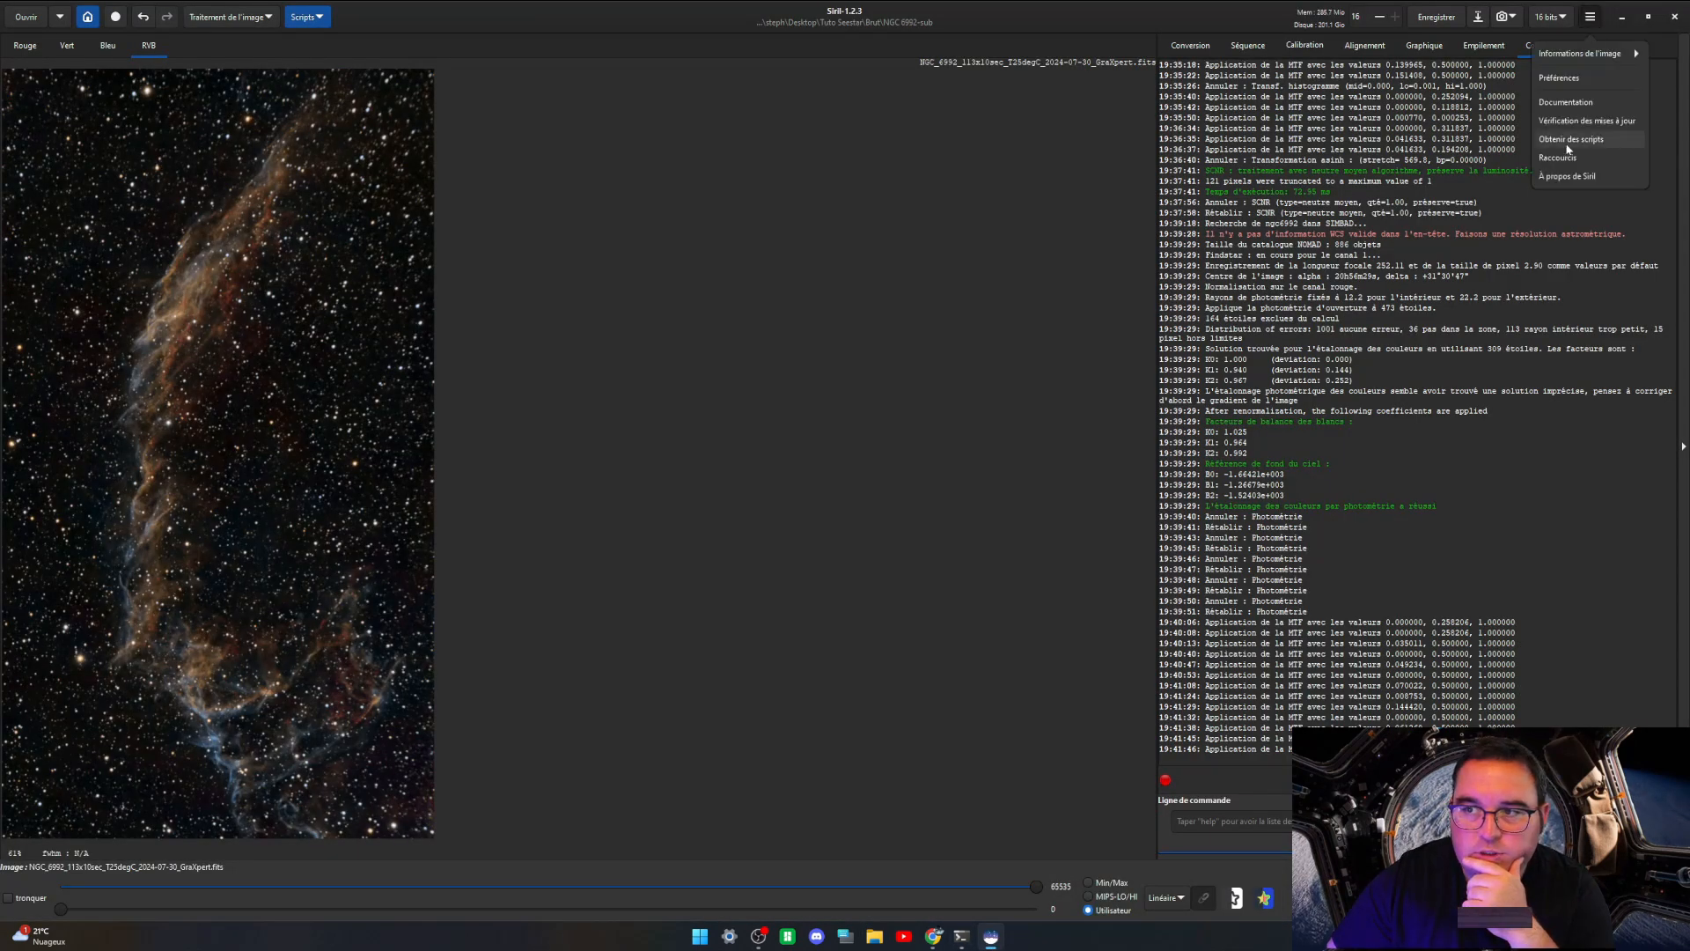
{"action": "left_click", "coordinate": [1560, 78]}
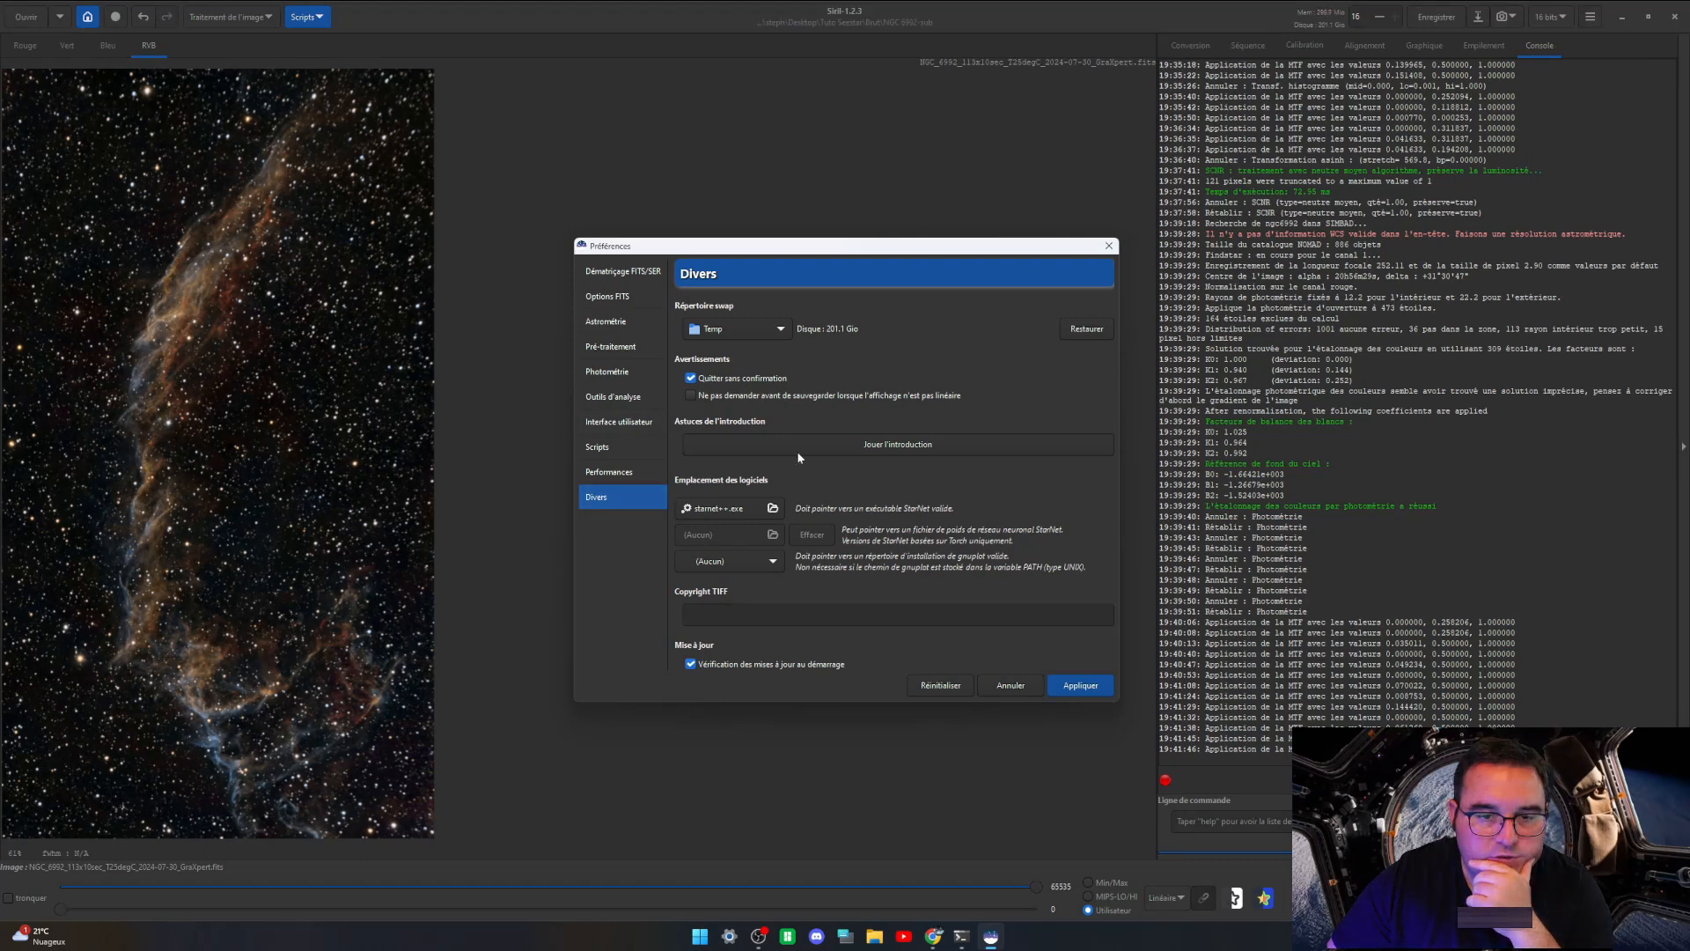
{"action": "left_click", "coordinate": [772, 510]}
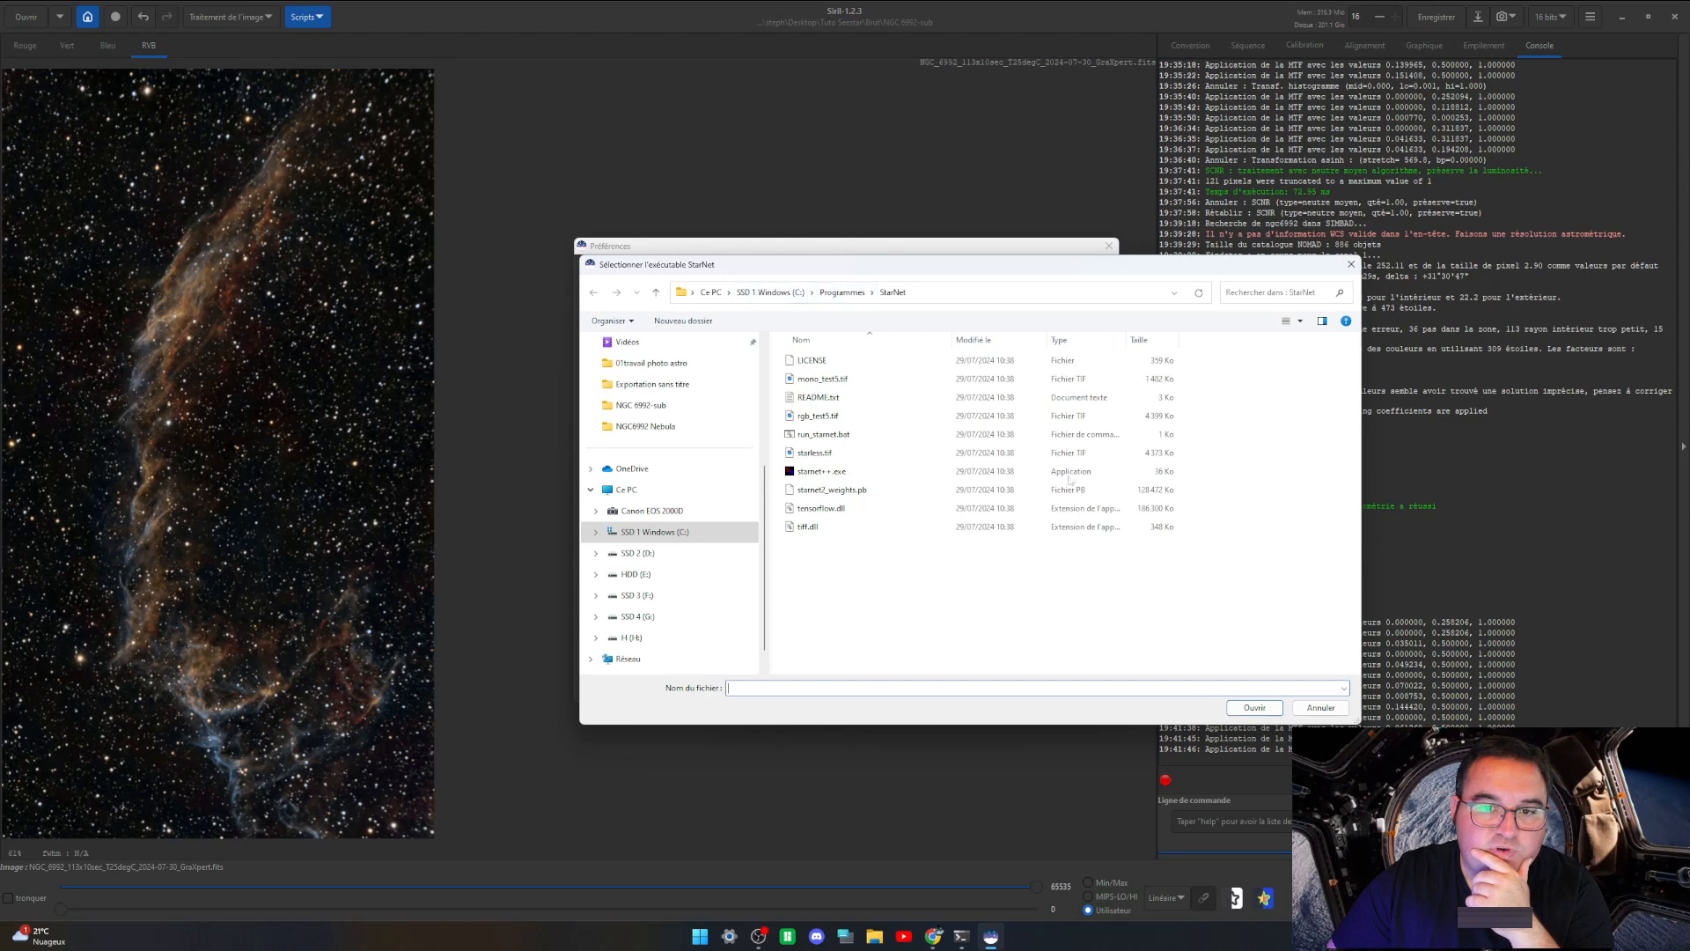
{"action": "left_click", "coordinate": [1305, 705]}
{"action": "left_click", "coordinate": [1109, 246]}
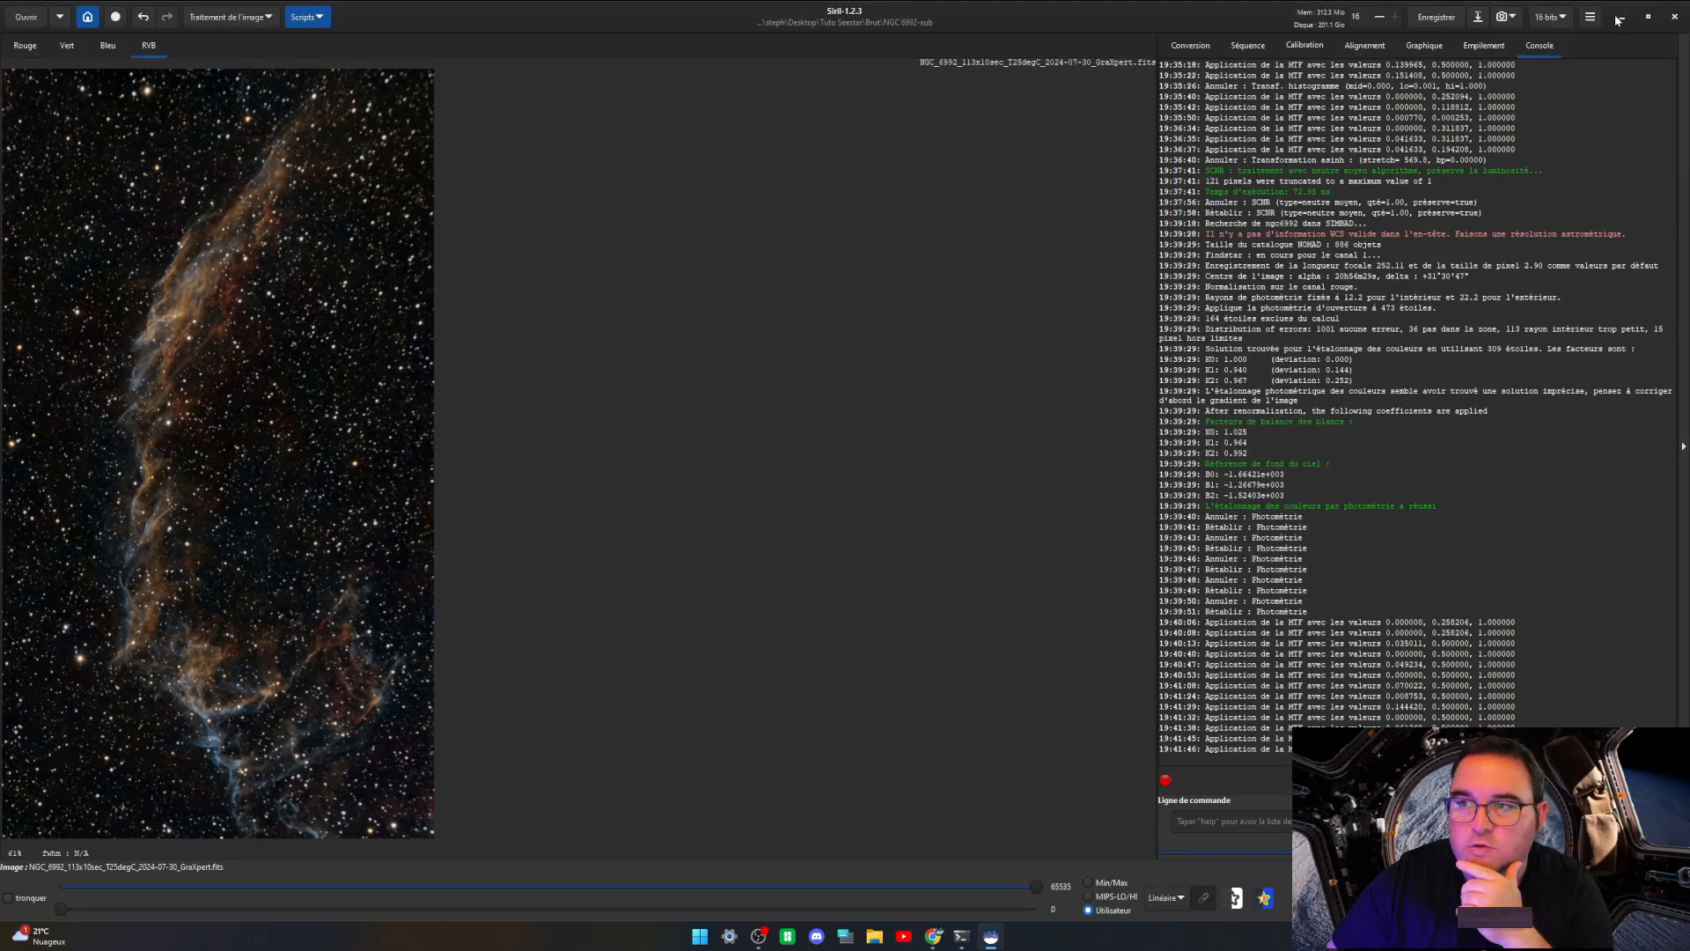
{"action": "left_click", "coordinate": [1622, 16]}
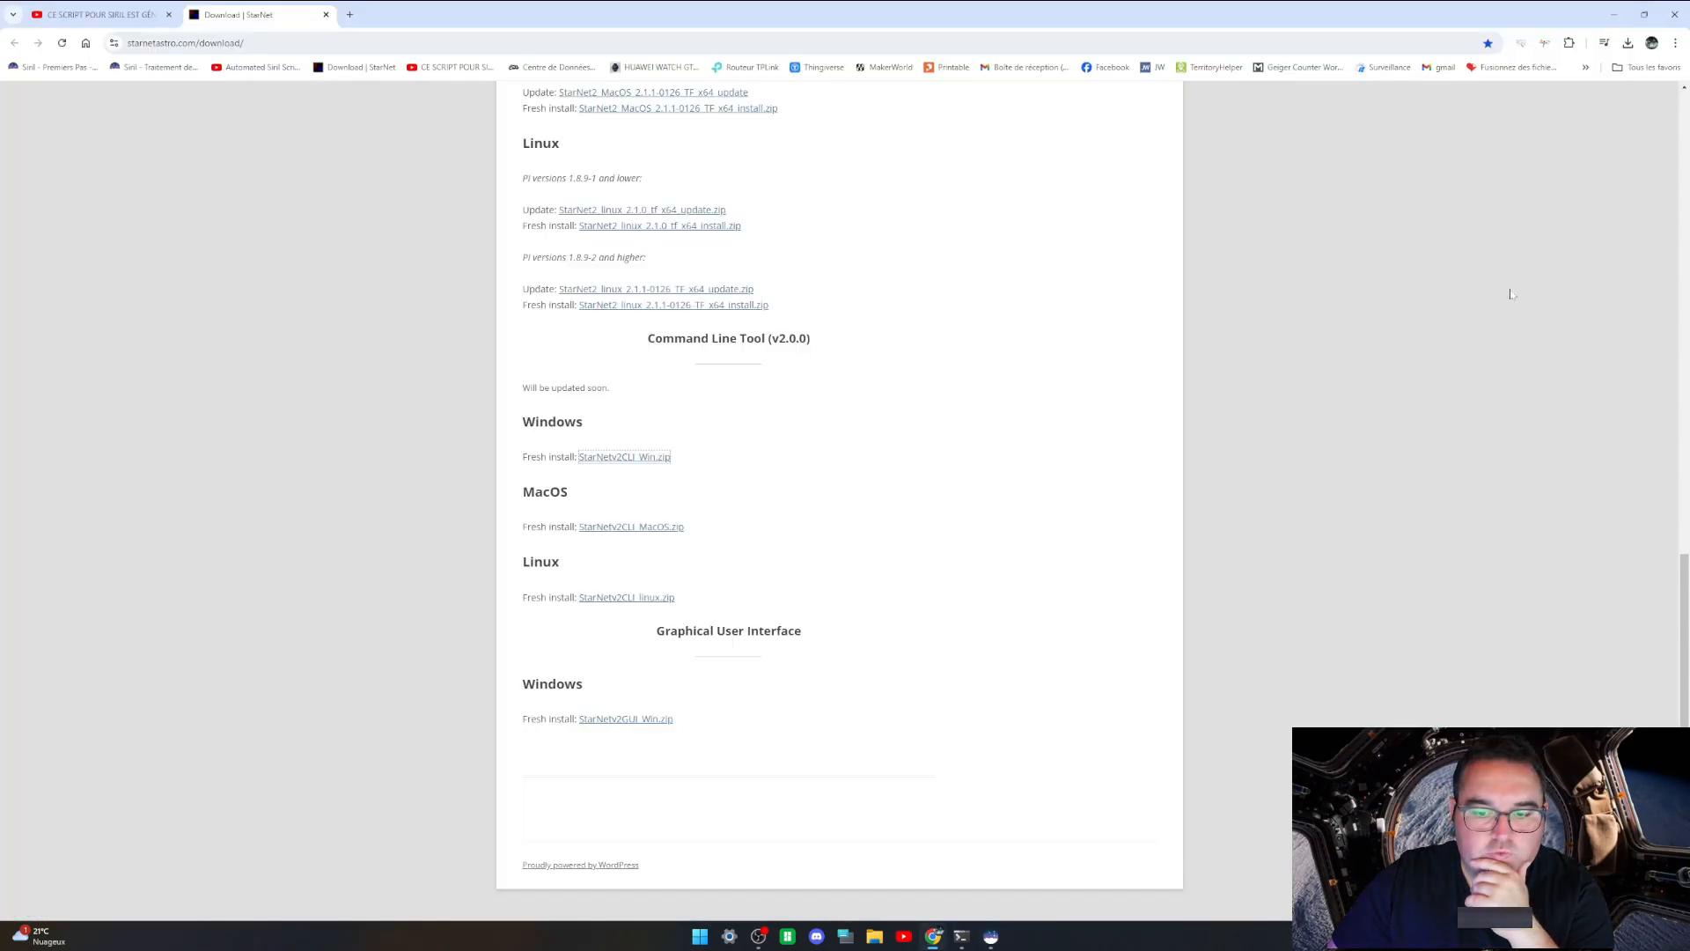
Step: Extract the StarNetv2CLI_Win folder from the downloaded zip onto the desktop and close the archive window
{"action": "left_click", "coordinate": [1614, 14]}
{"action": "key", "text": "super+e"}
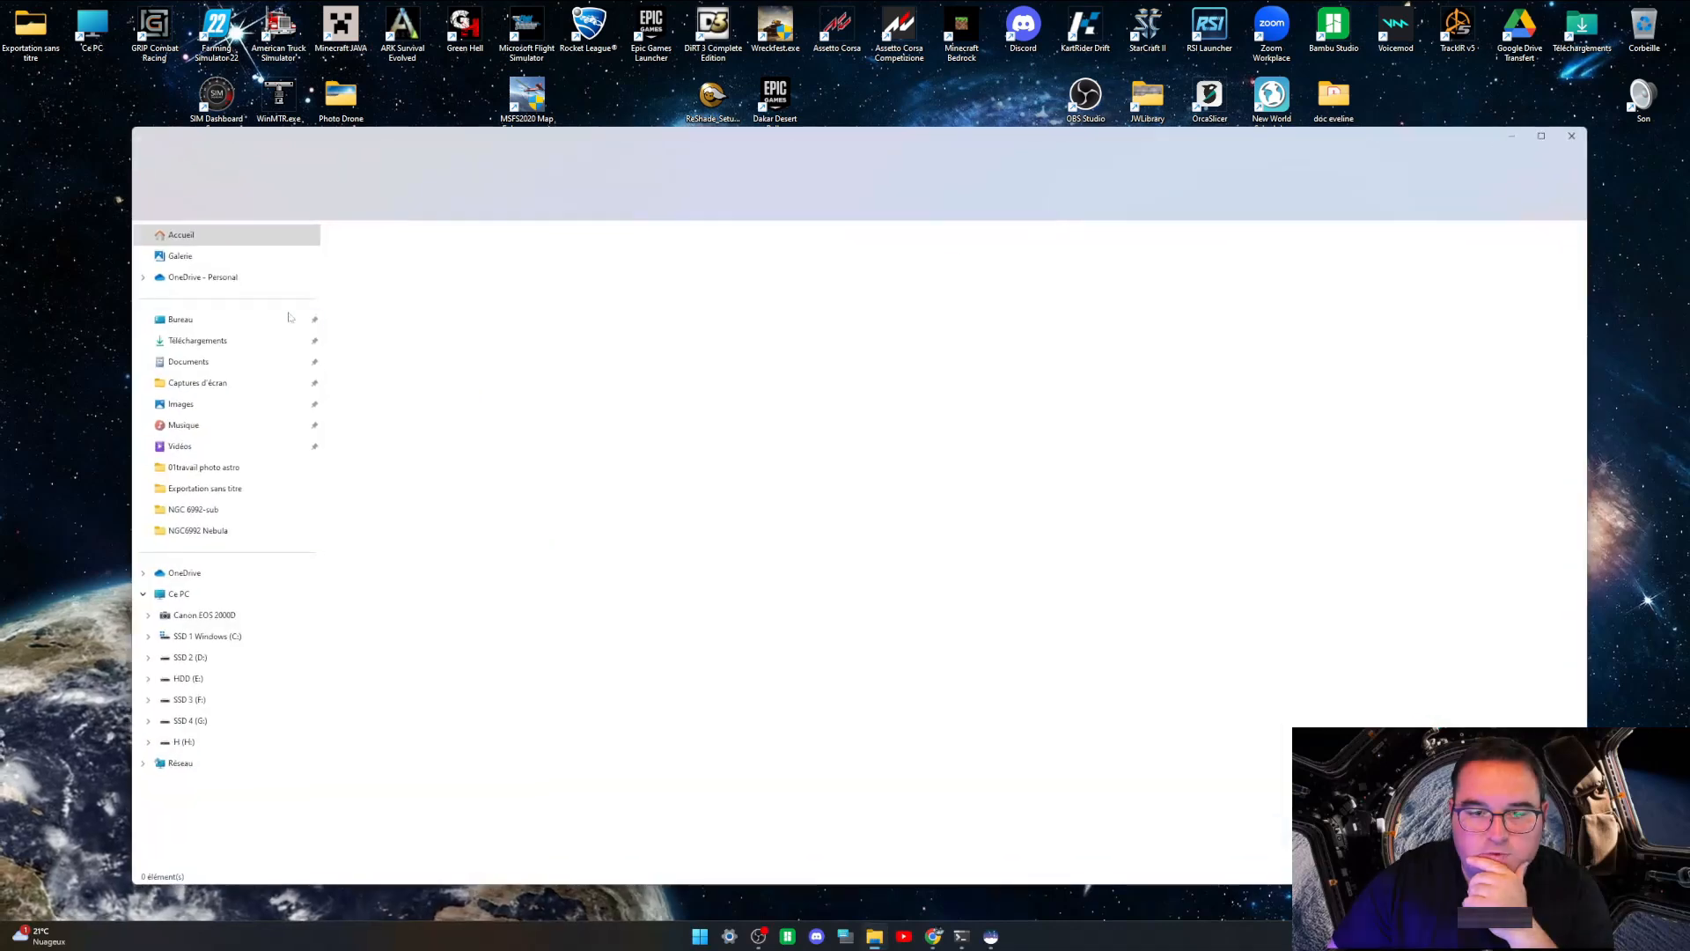
{"action": "left_click", "coordinate": [264, 341]}
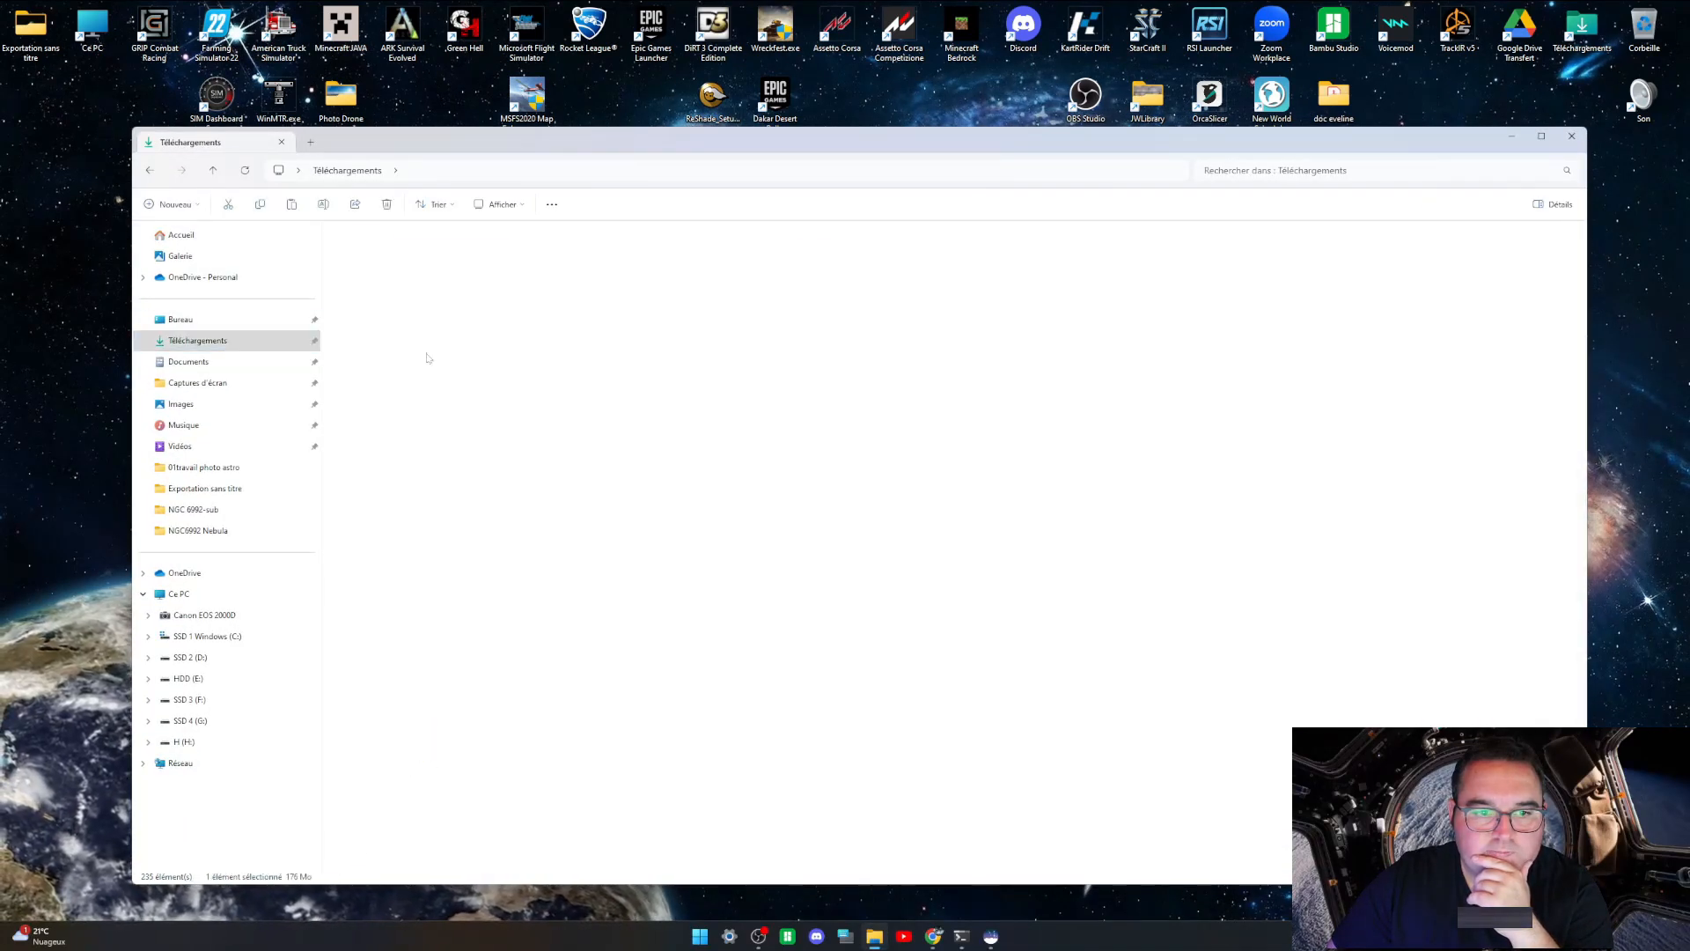
{"action": "left_click_drag", "start_coordinate": [435, 143], "coordinate": [796, 153]}
{"action": "left_click", "coordinate": [749, 263]}
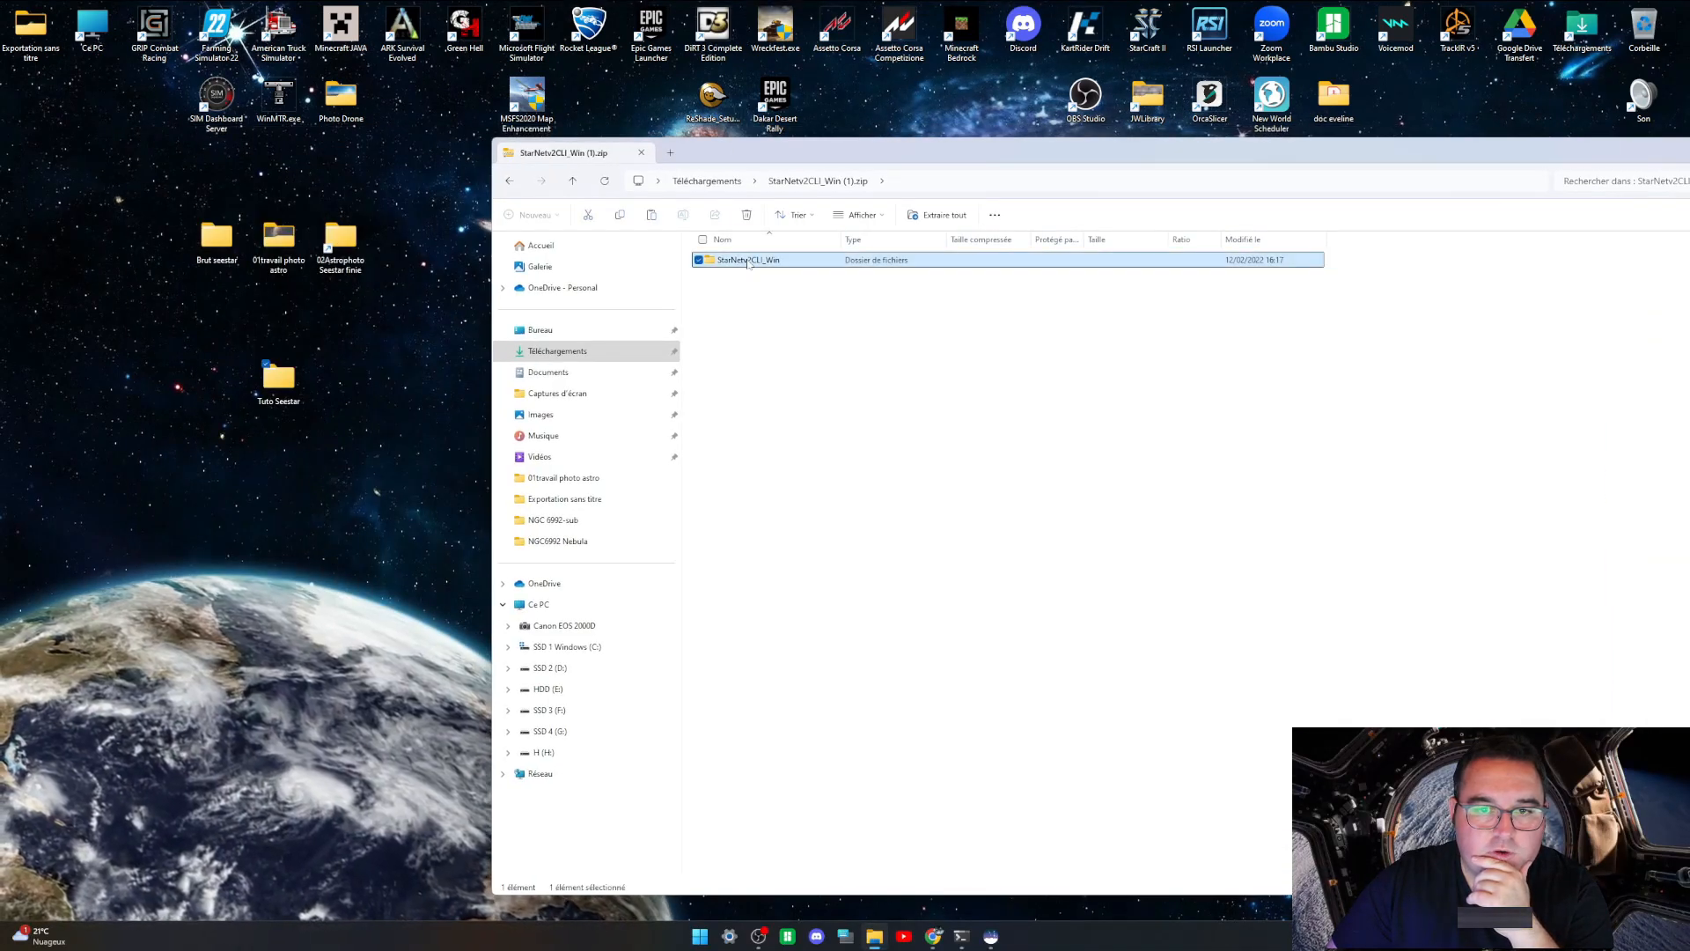
{"action": "left_click_drag", "start_coordinate": [747, 262], "coordinate": [278, 383]}
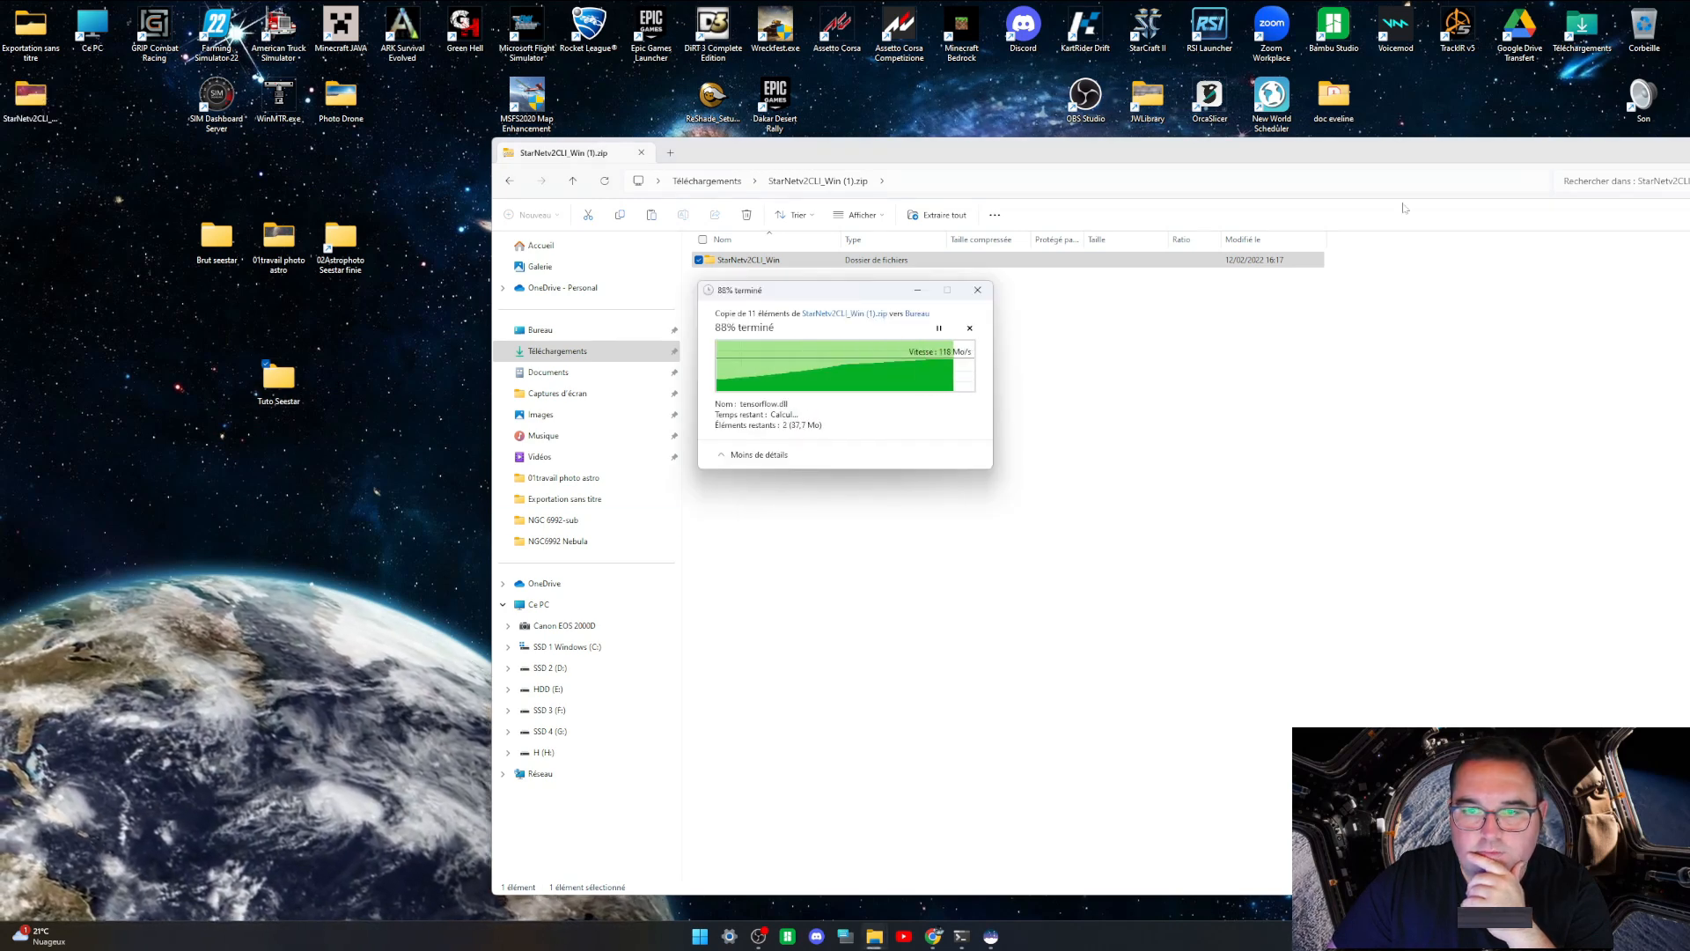
{"action": "left_click_drag", "start_coordinate": [1566, 155], "coordinate": [1165, 141]}
{"action": "left_click", "coordinate": [1528, 137]}
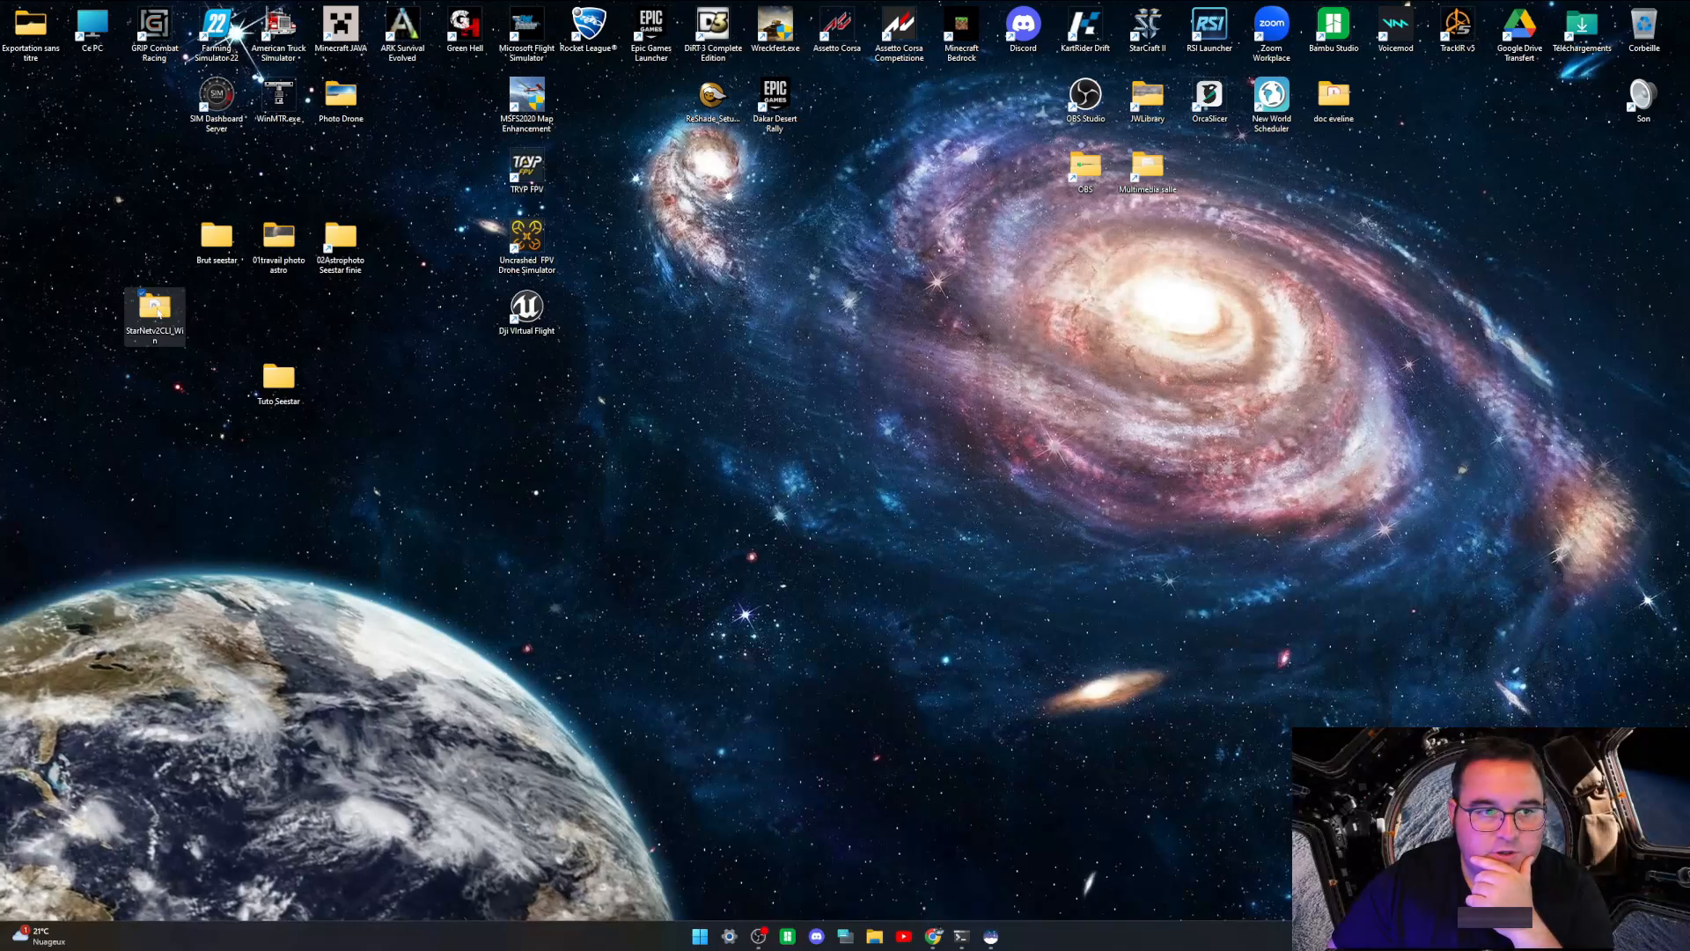
Step: Browse to the StarNet folder in Programmes on drive C:, examine its files, and return to the Programmes folder
{"action": "right_click", "coordinate": [159, 310]}
{"action": "left_click", "coordinate": [142, 343]}
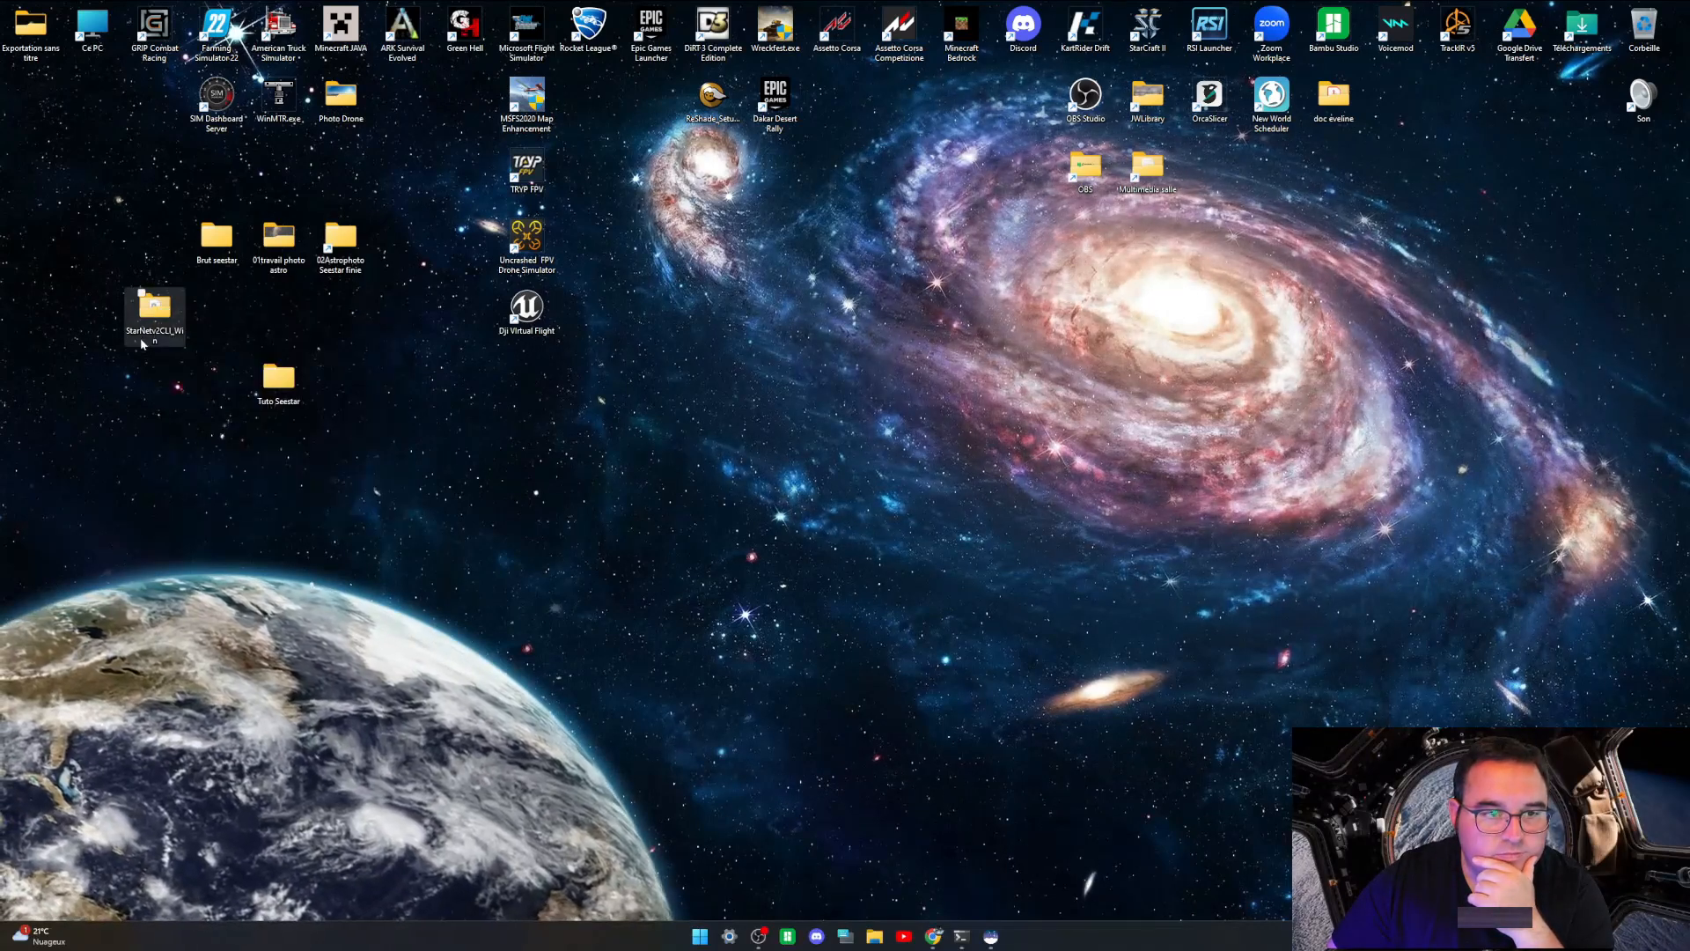
{"action": "left_click", "coordinate": [142, 343]}
{"action": "key", "text": "super+e"}
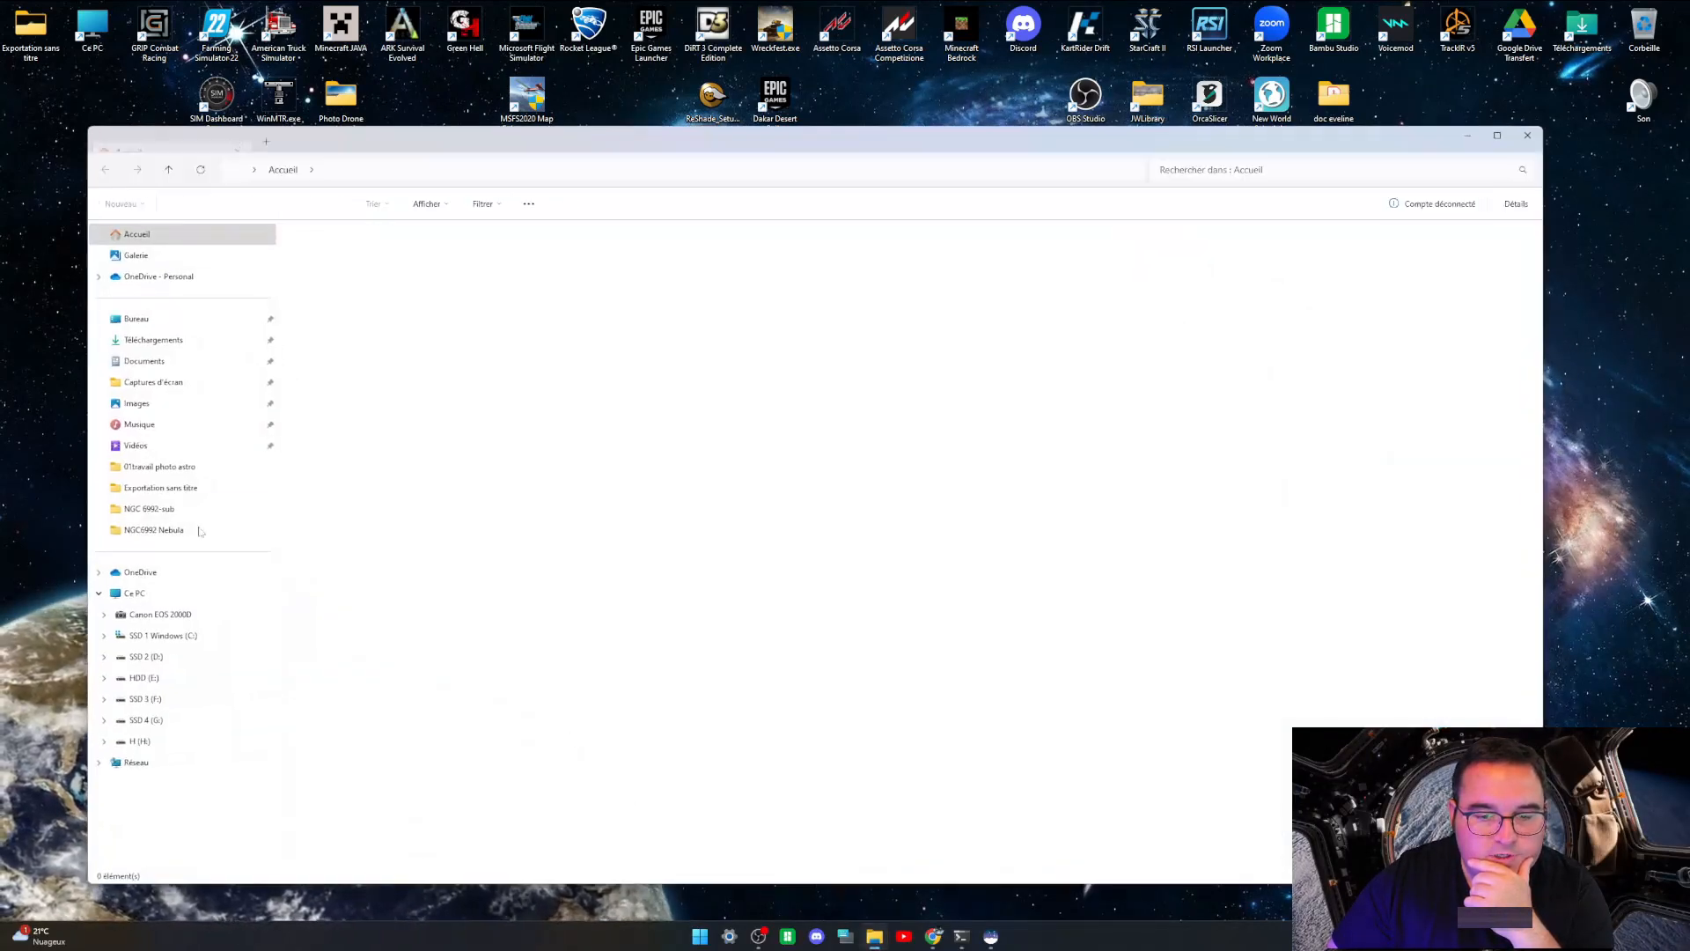
{"action": "left_click", "coordinate": [160, 635]}
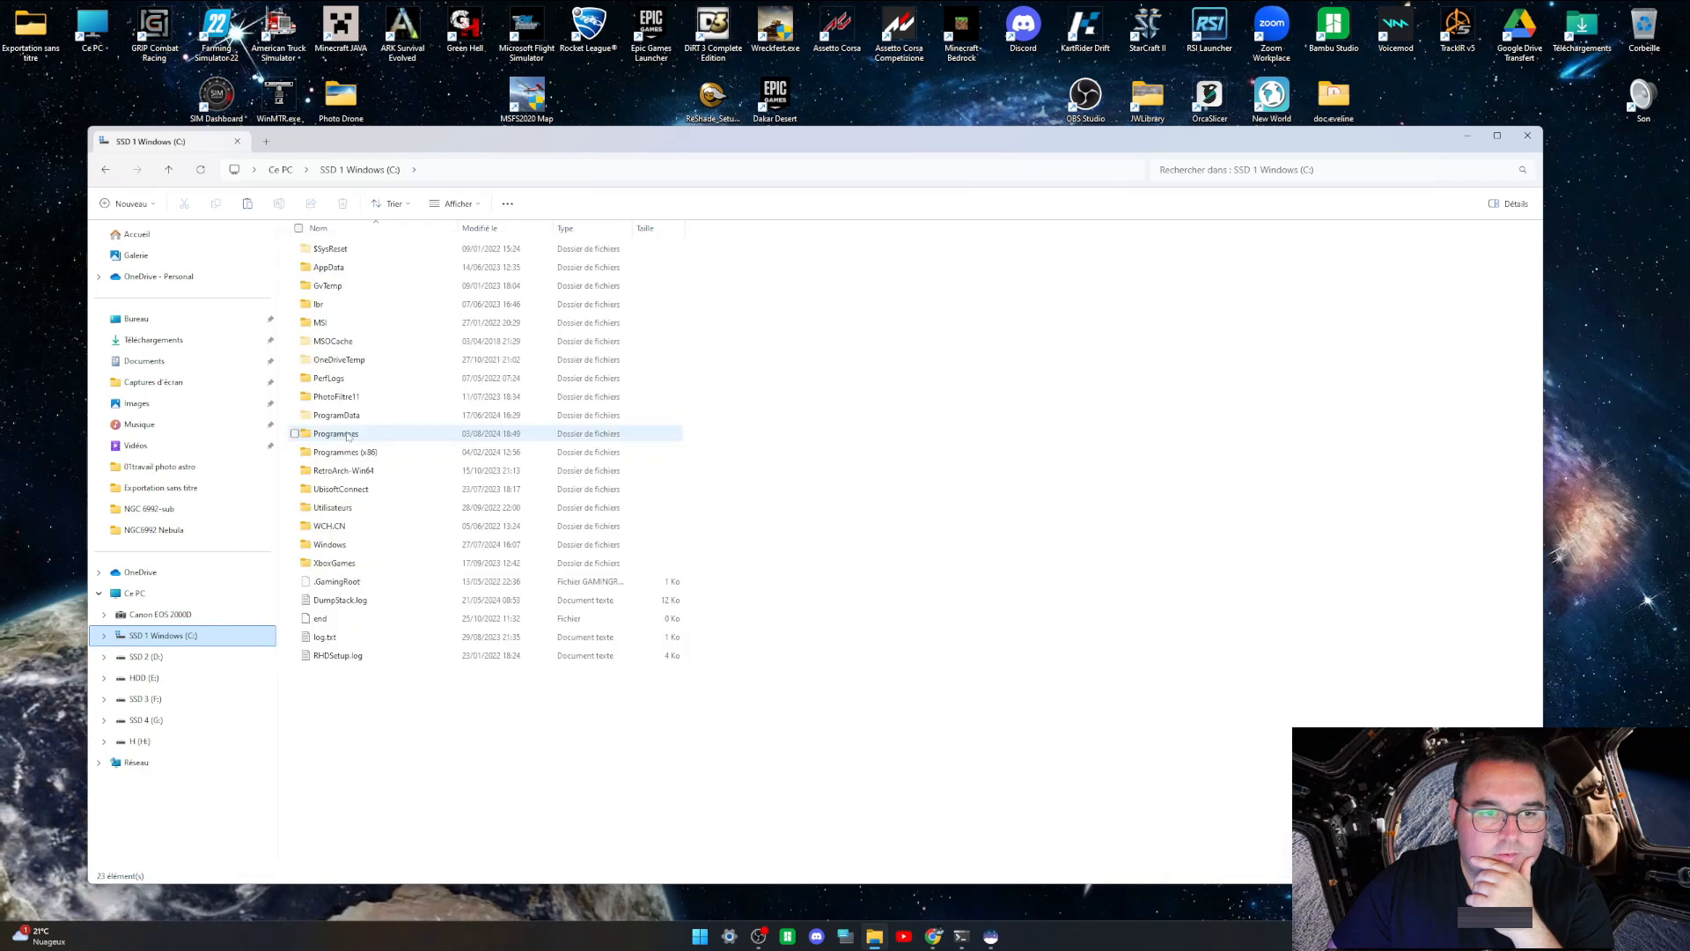
{"action": "double_click", "coordinate": [347, 434]}
{"action": "scroll", "coordinate": [528, 616], "scroll_direction": "down", "scroll_amount": 13}
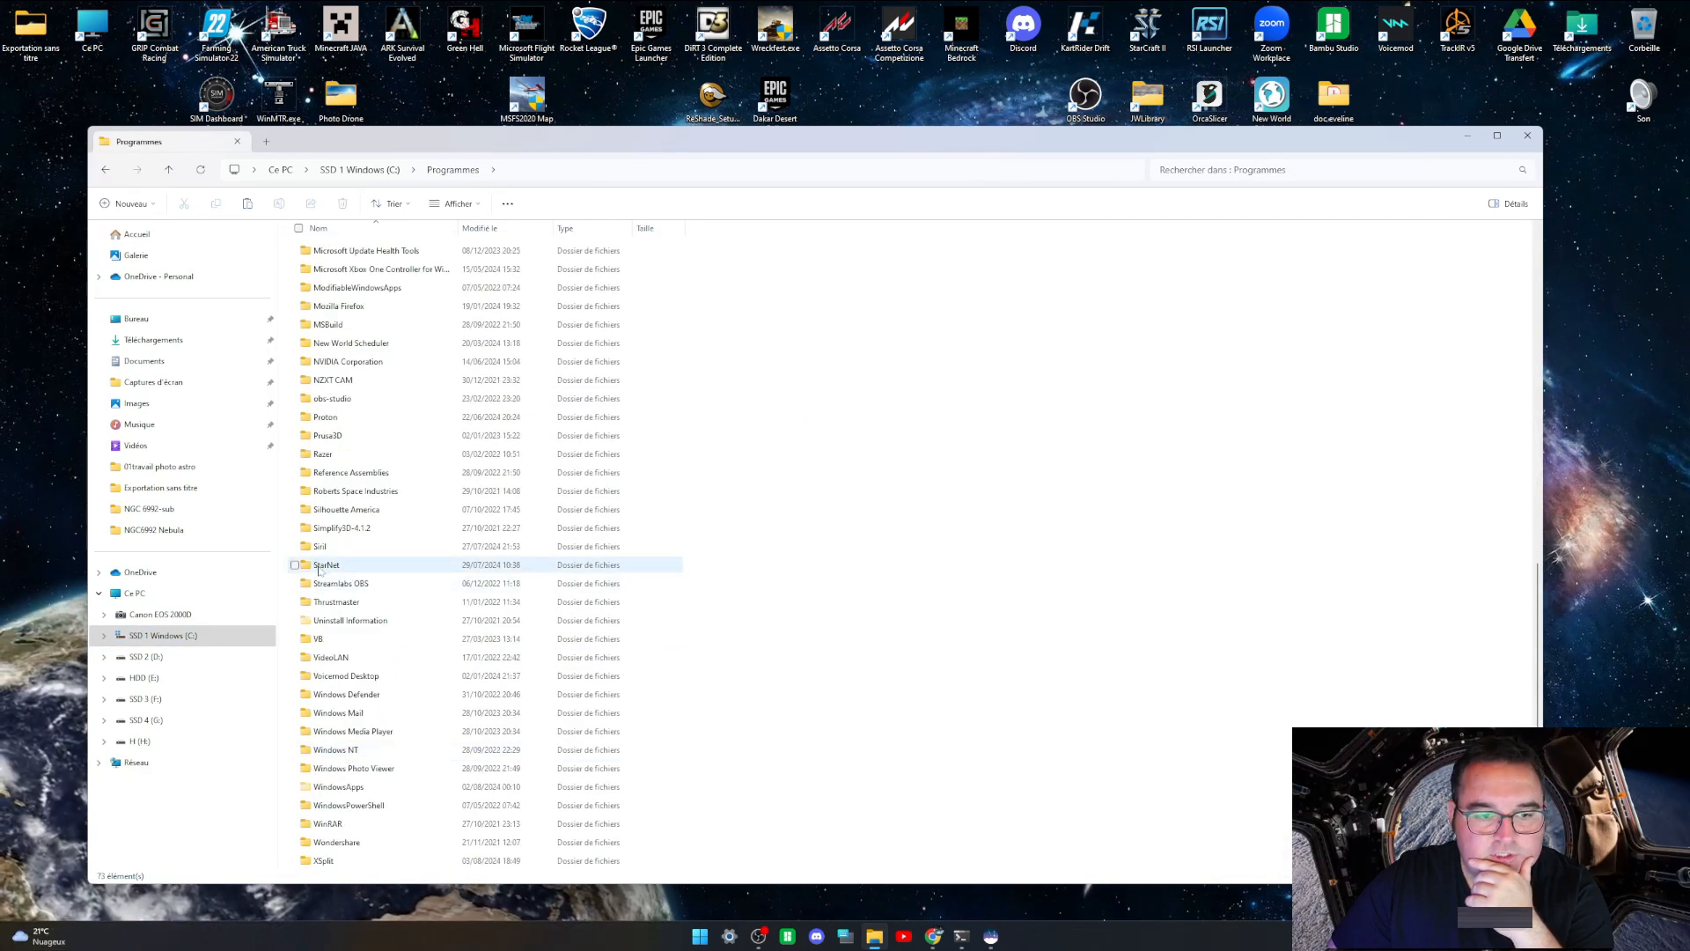
{"action": "double_click", "coordinate": [324, 566]}
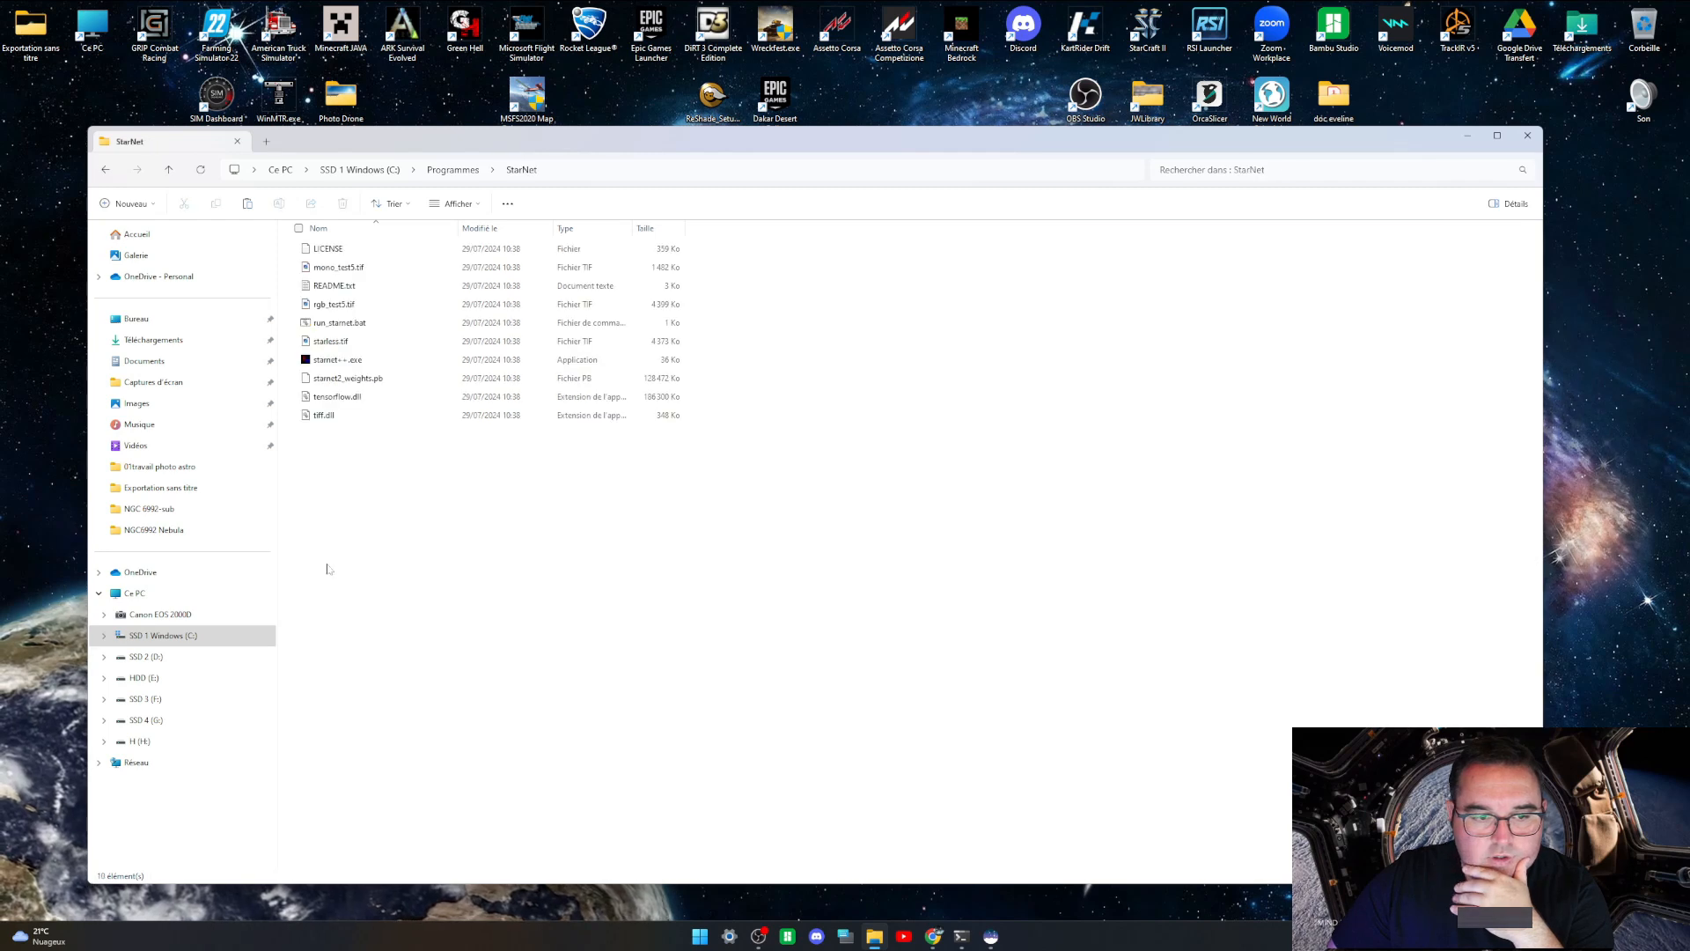
{"action": "left_click", "coordinate": [106, 172]}
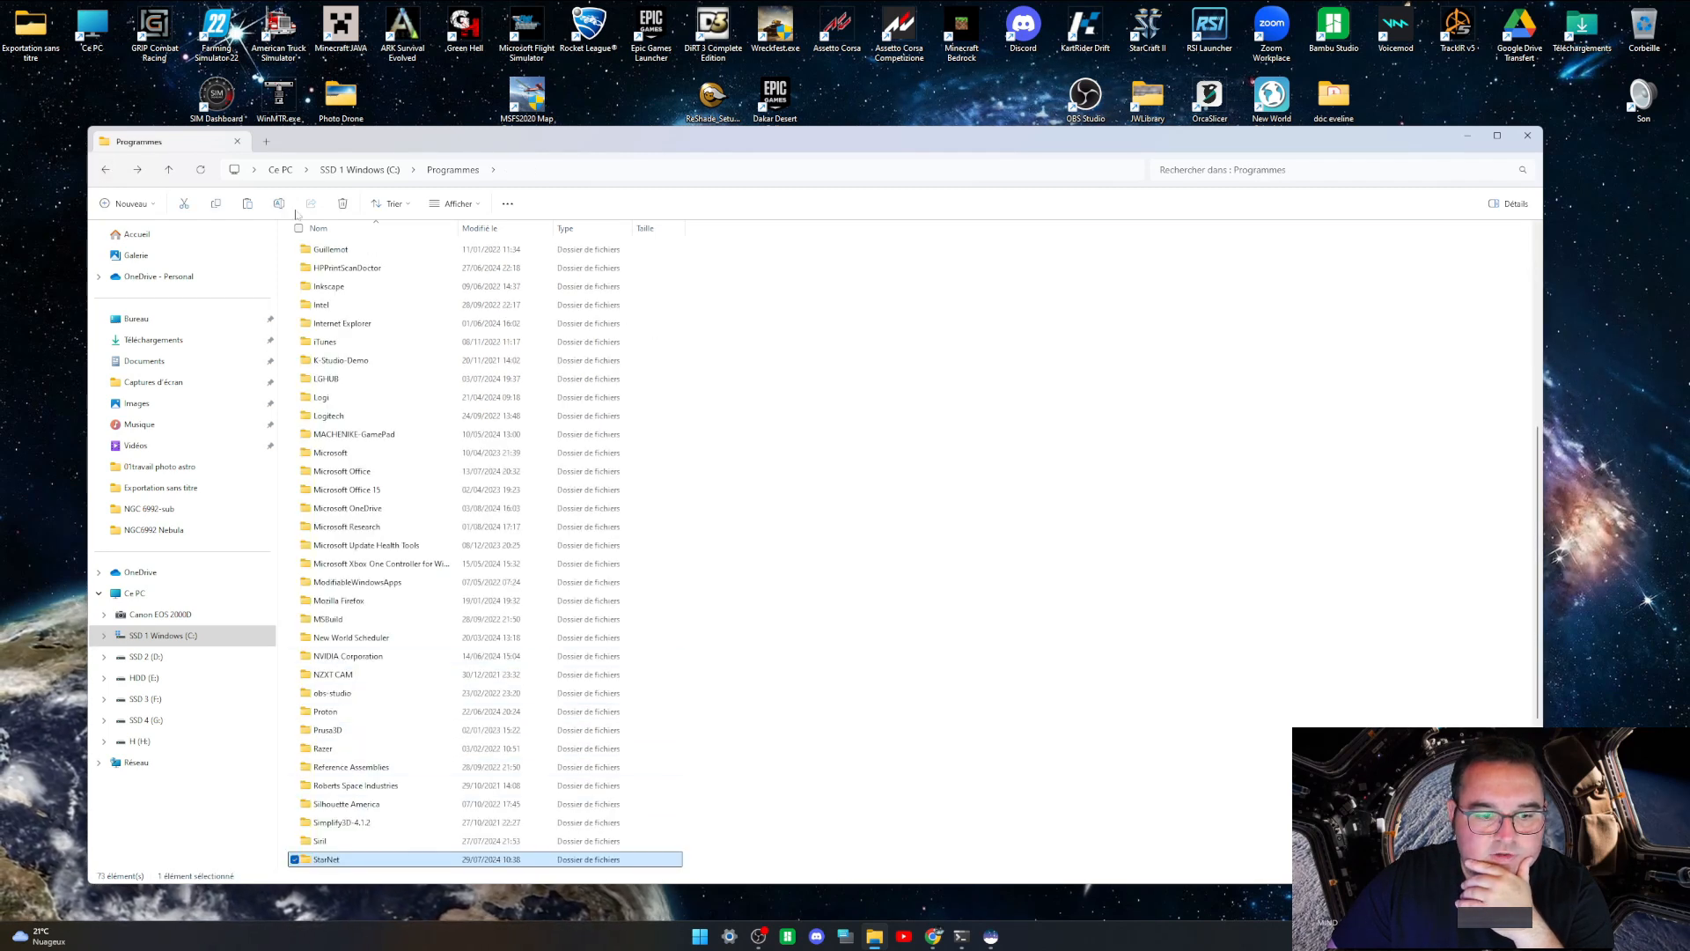
Step: Review the StarNet folder in Programmes alongside the extracted StarNetv2CLI_Win folder on the desktop, and close the File Explorer window
{"action": "left_click_drag", "start_coordinate": [375, 143], "coordinate": [641, 142]}
{"action": "left_click", "coordinate": [179, 326]}
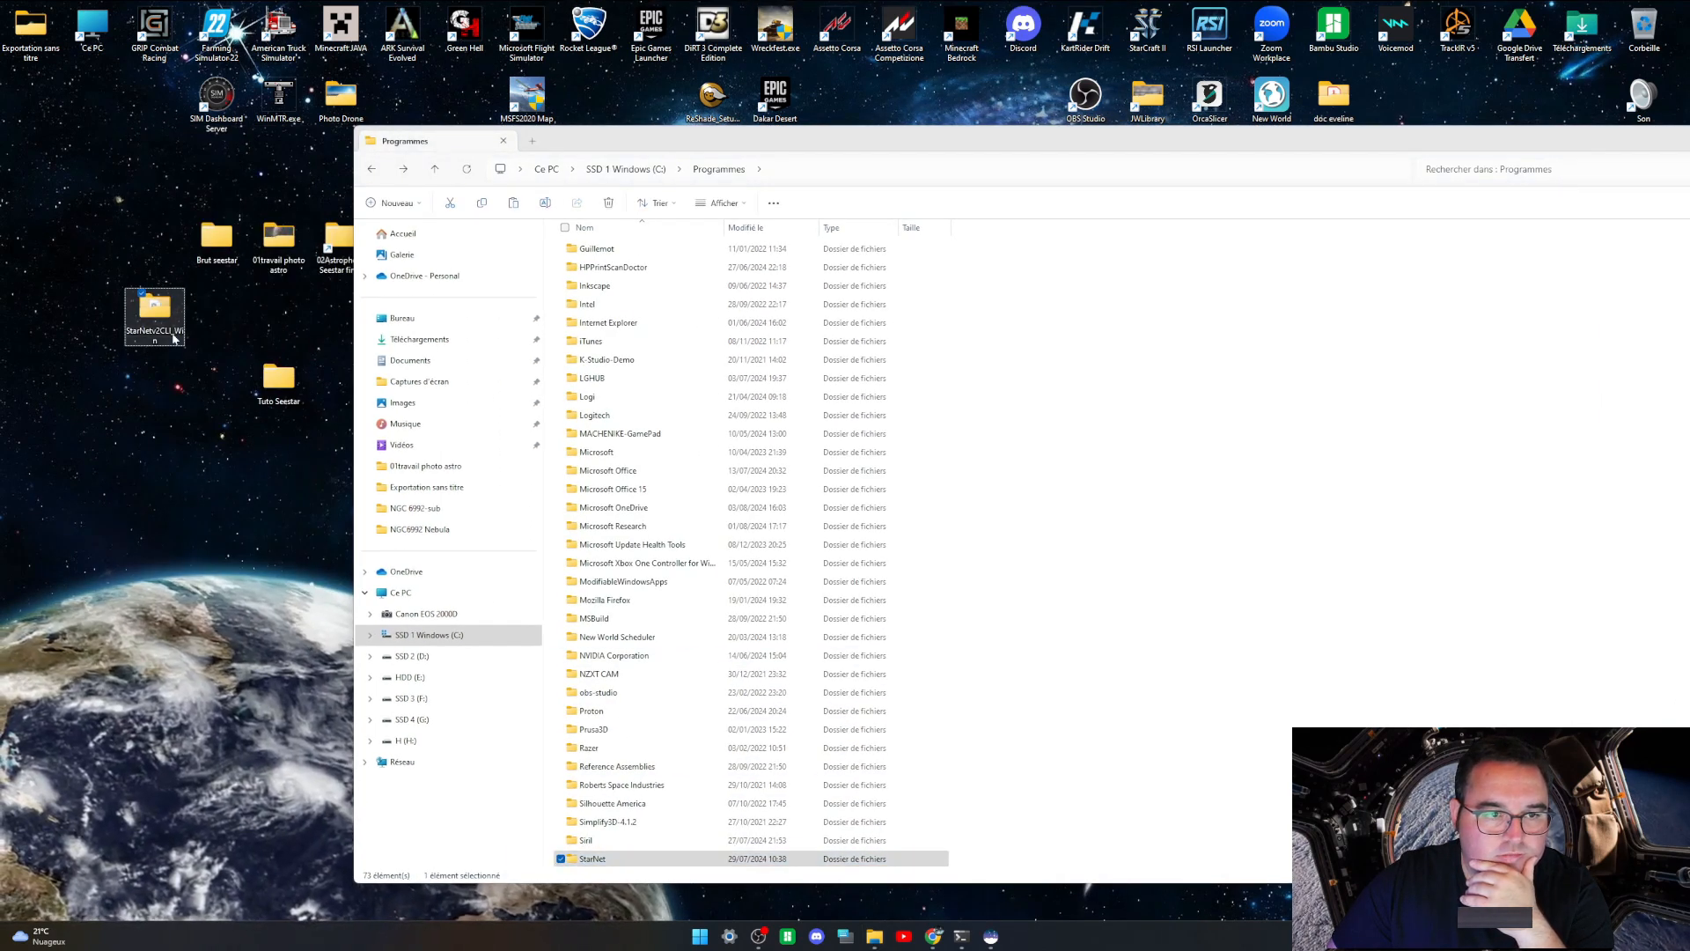
{"action": "left_click_drag", "start_coordinate": [616, 141], "coordinate": [482, 143]}
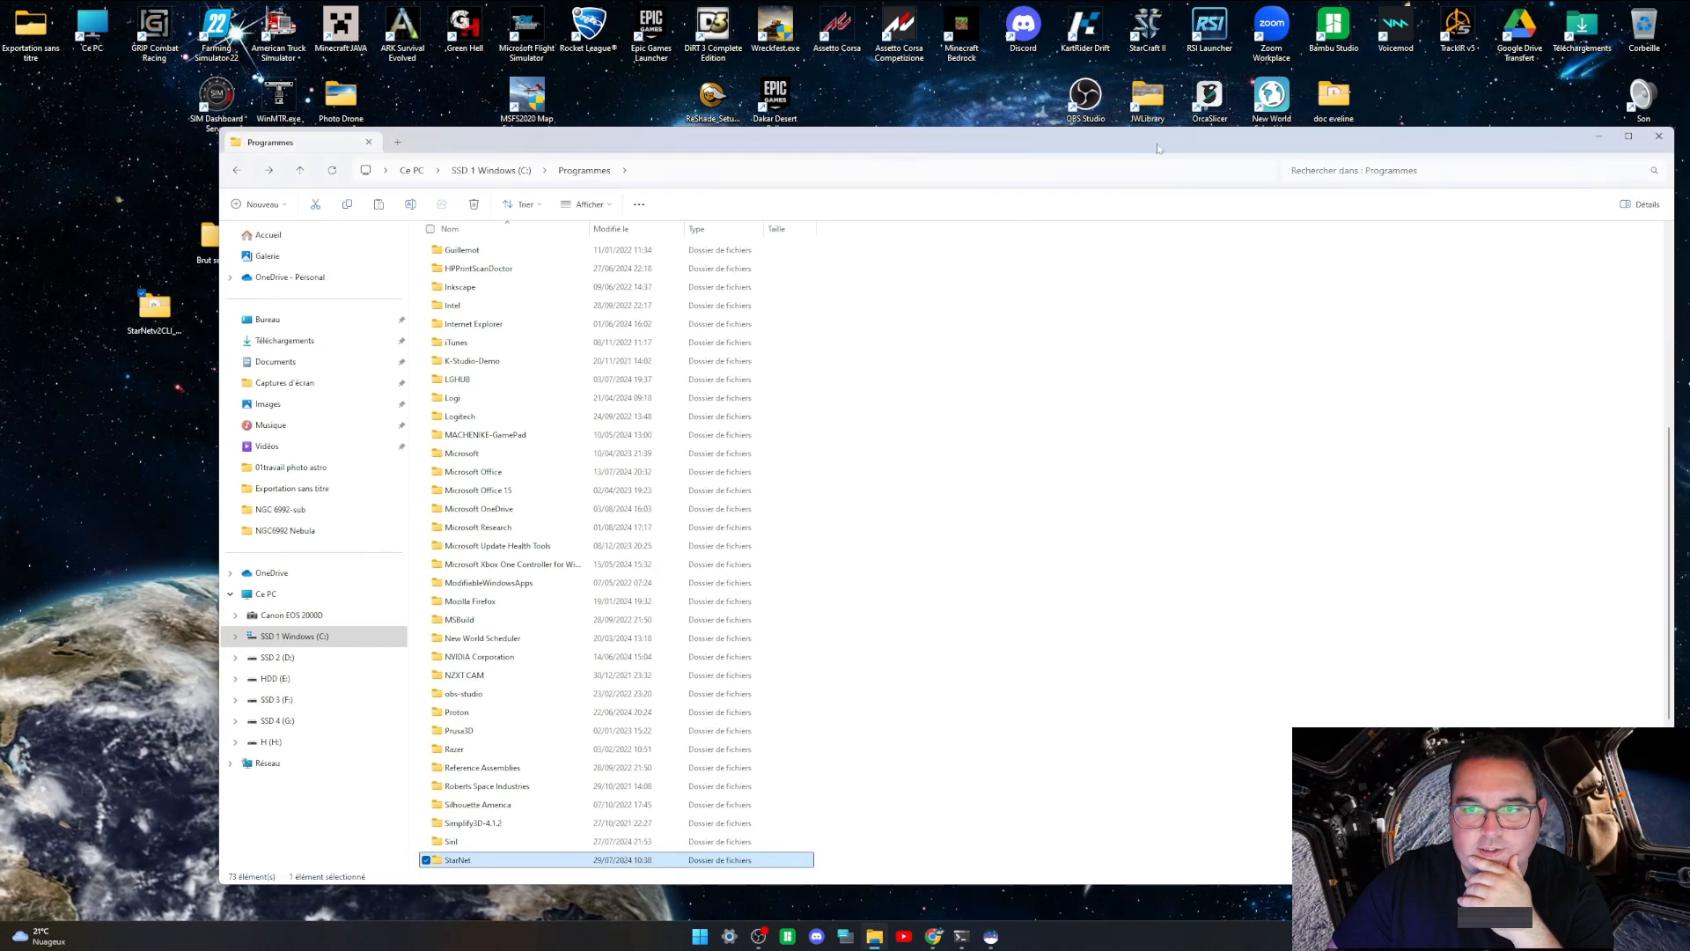
{"action": "scroll", "coordinate": [467, 803], "scroll_direction": "down", "scroll_amount": 2}
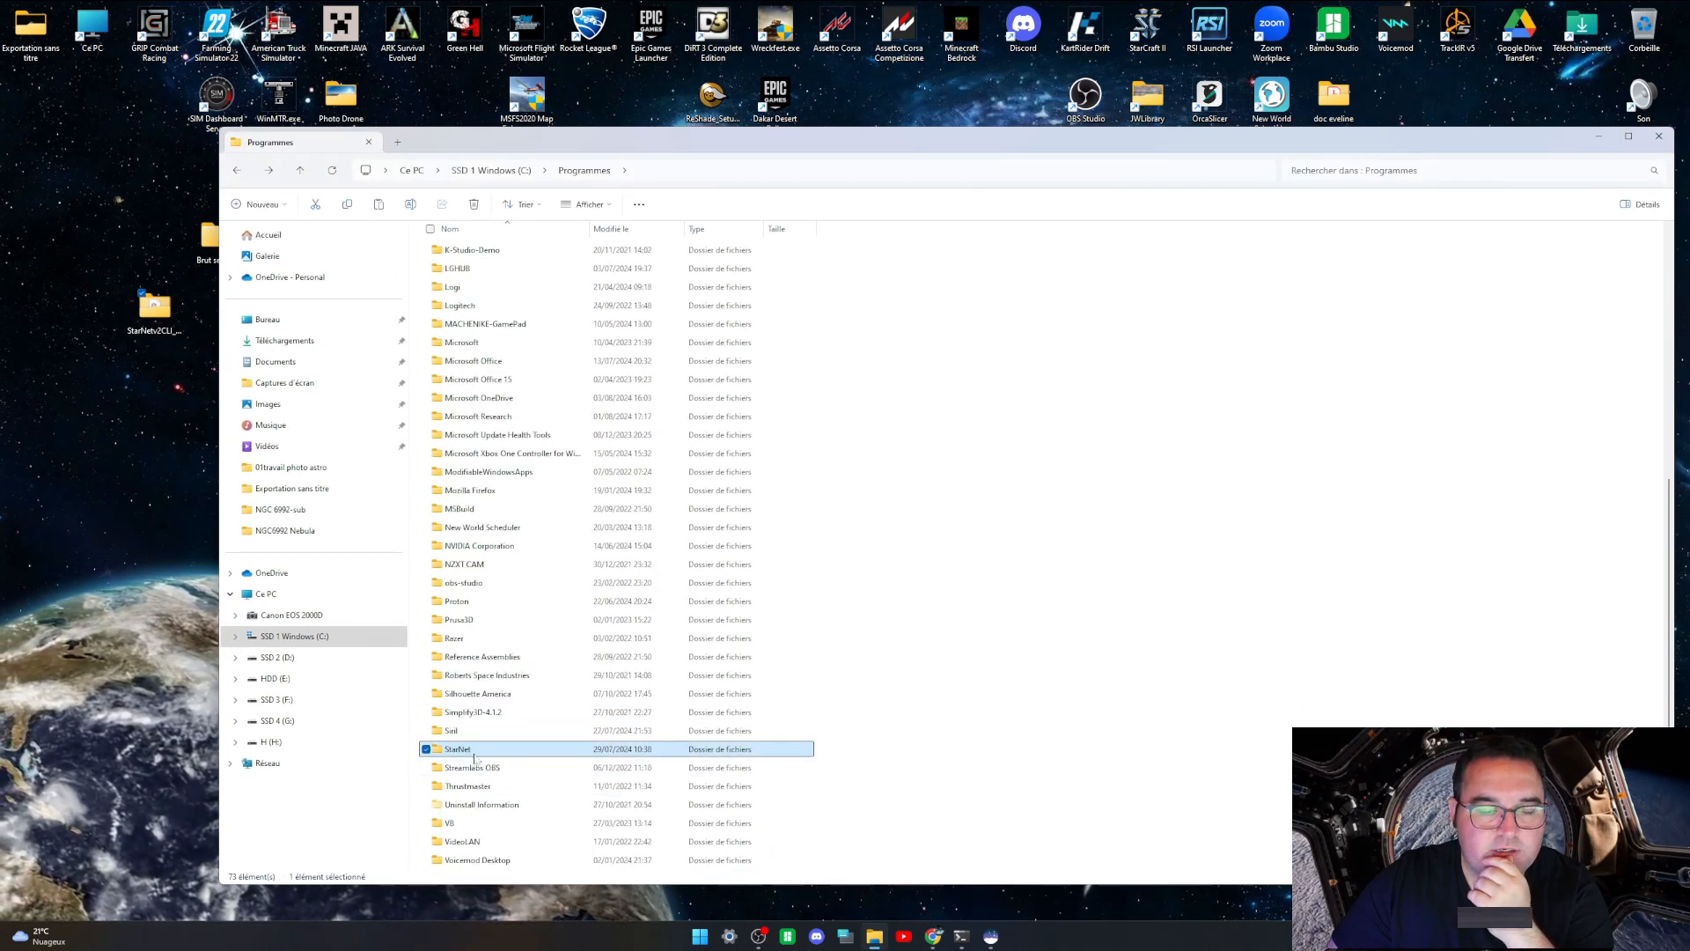
{"action": "mouse_move", "coordinate": [464, 755]}
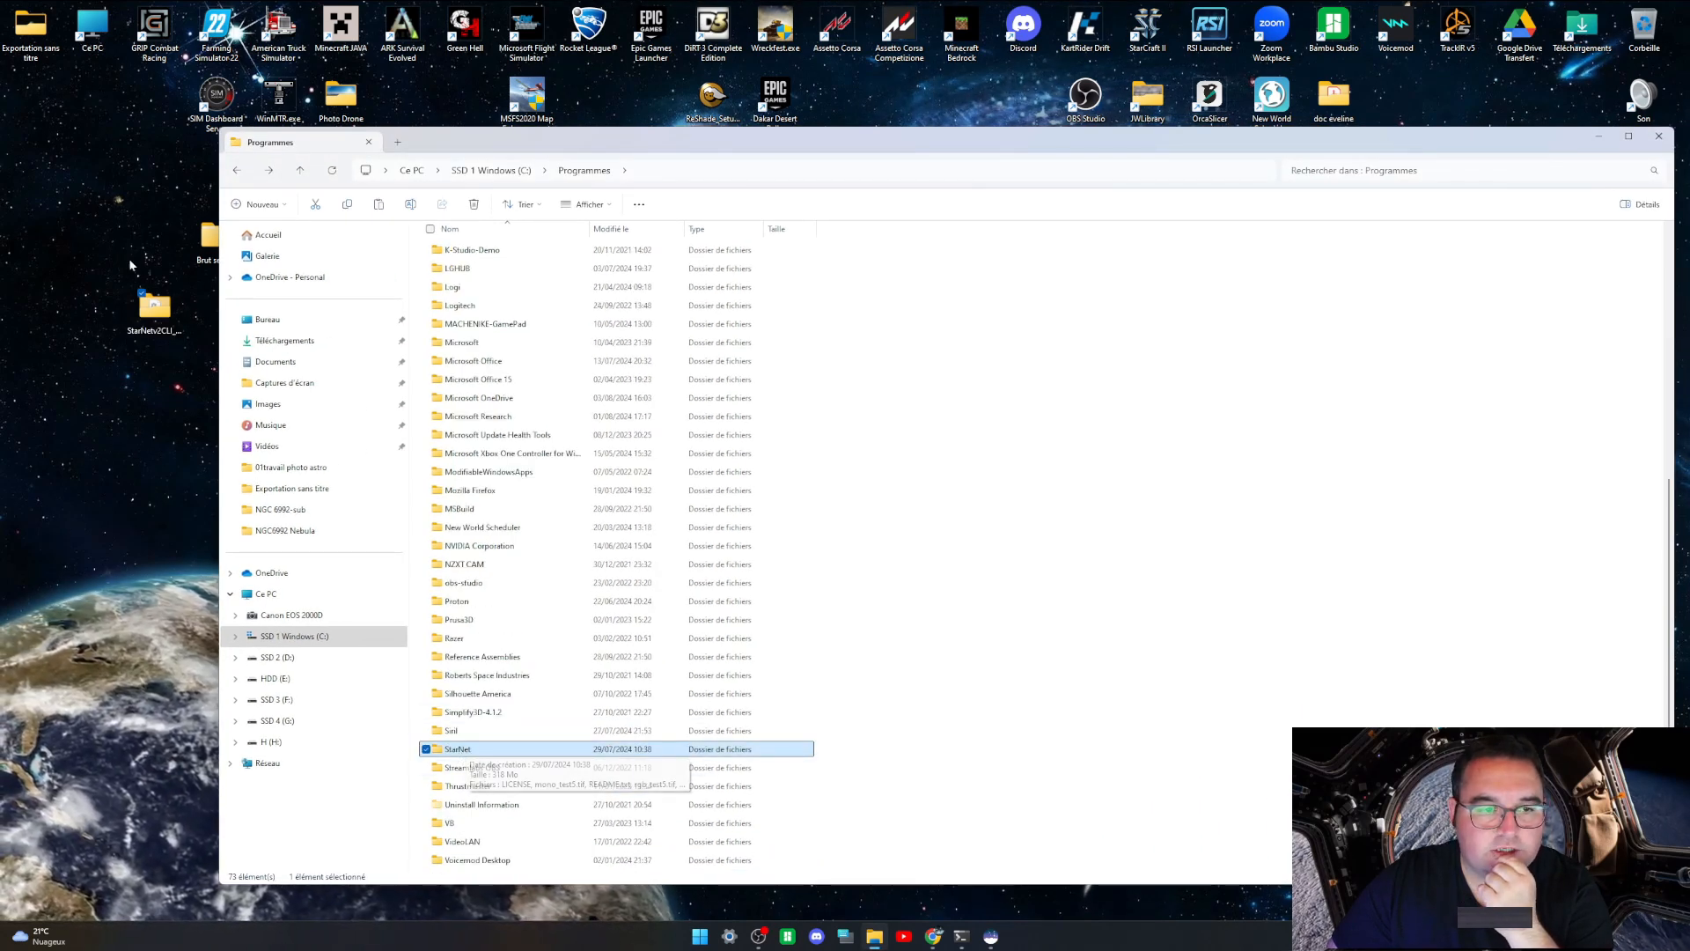
{"action": "left_click", "coordinate": [1660, 136]}
Step: Switch to Siril and open the file selection for the StarNet executable in the Divers preferences
{"action": "left_click", "coordinate": [991, 936]}
{"action": "left_click", "coordinate": [1590, 17]}
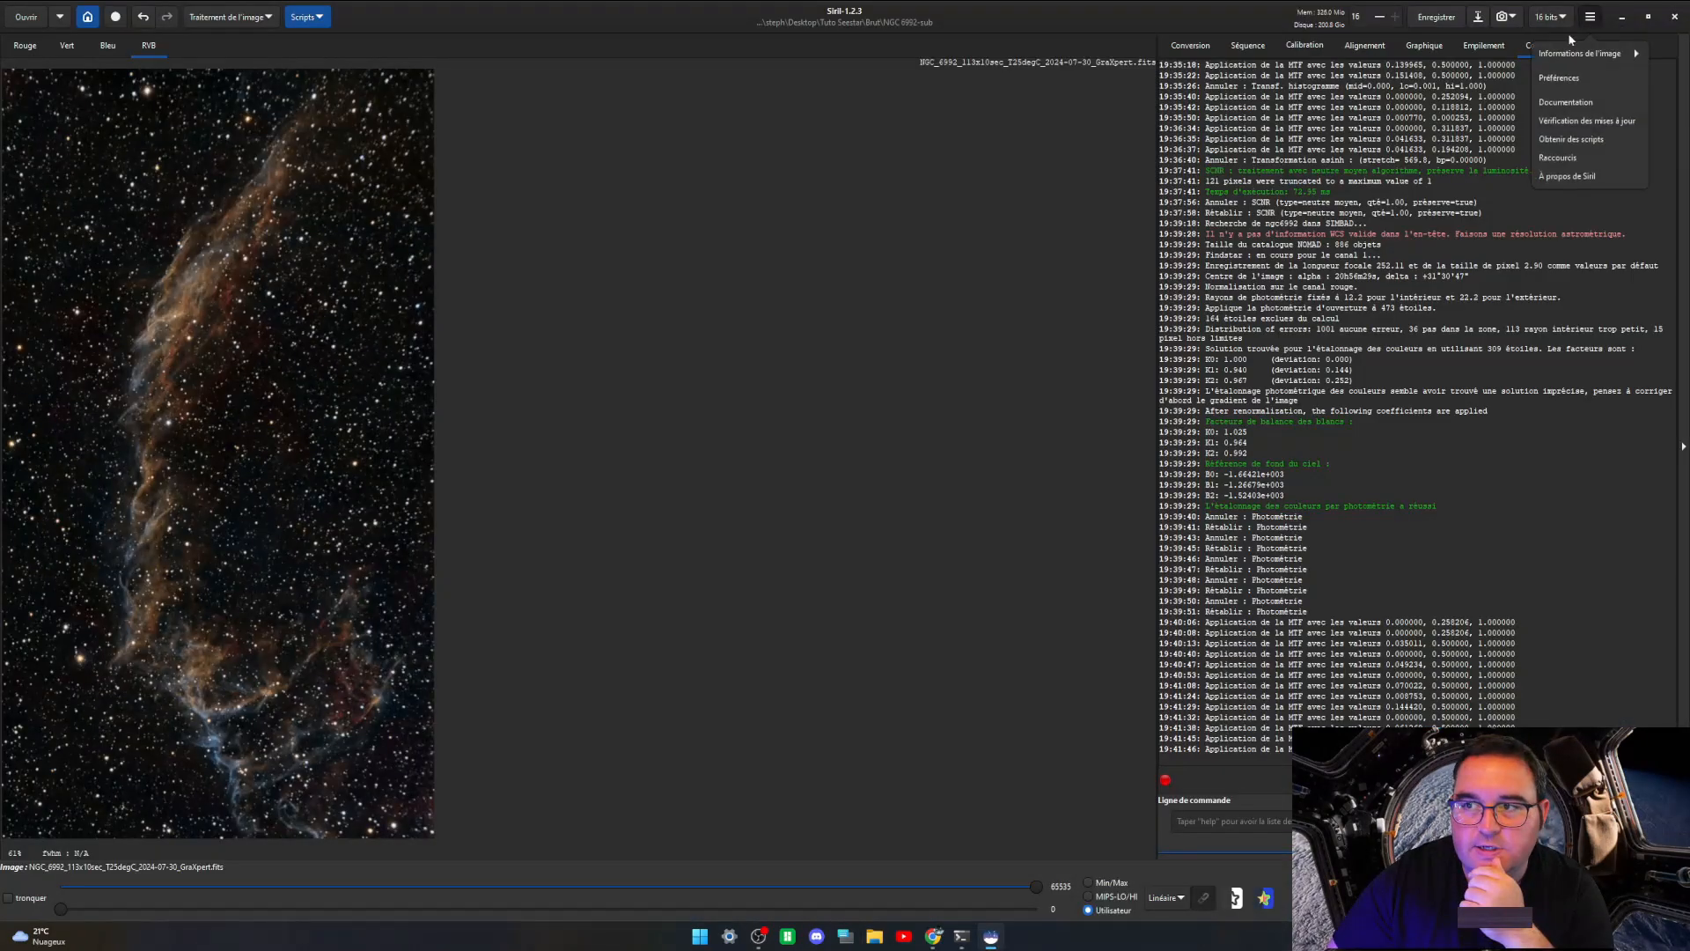
{"action": "left_click", "coordinate": [1580, 78]}
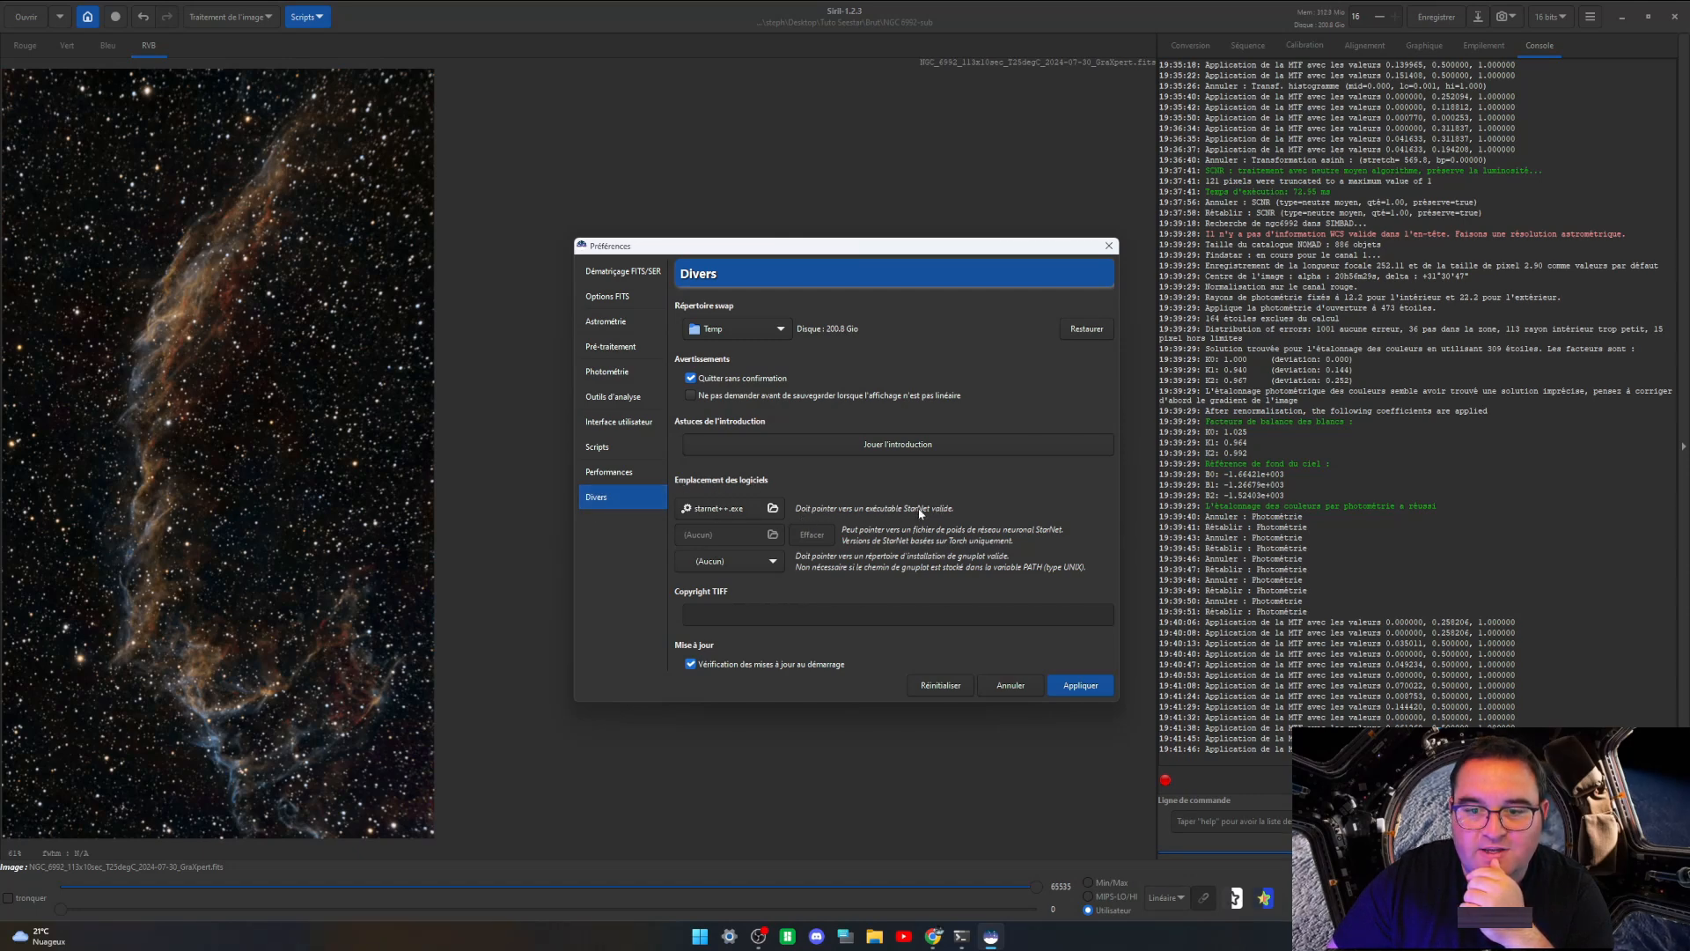
{"action": "left_click", "coordinate": [772, 511]}
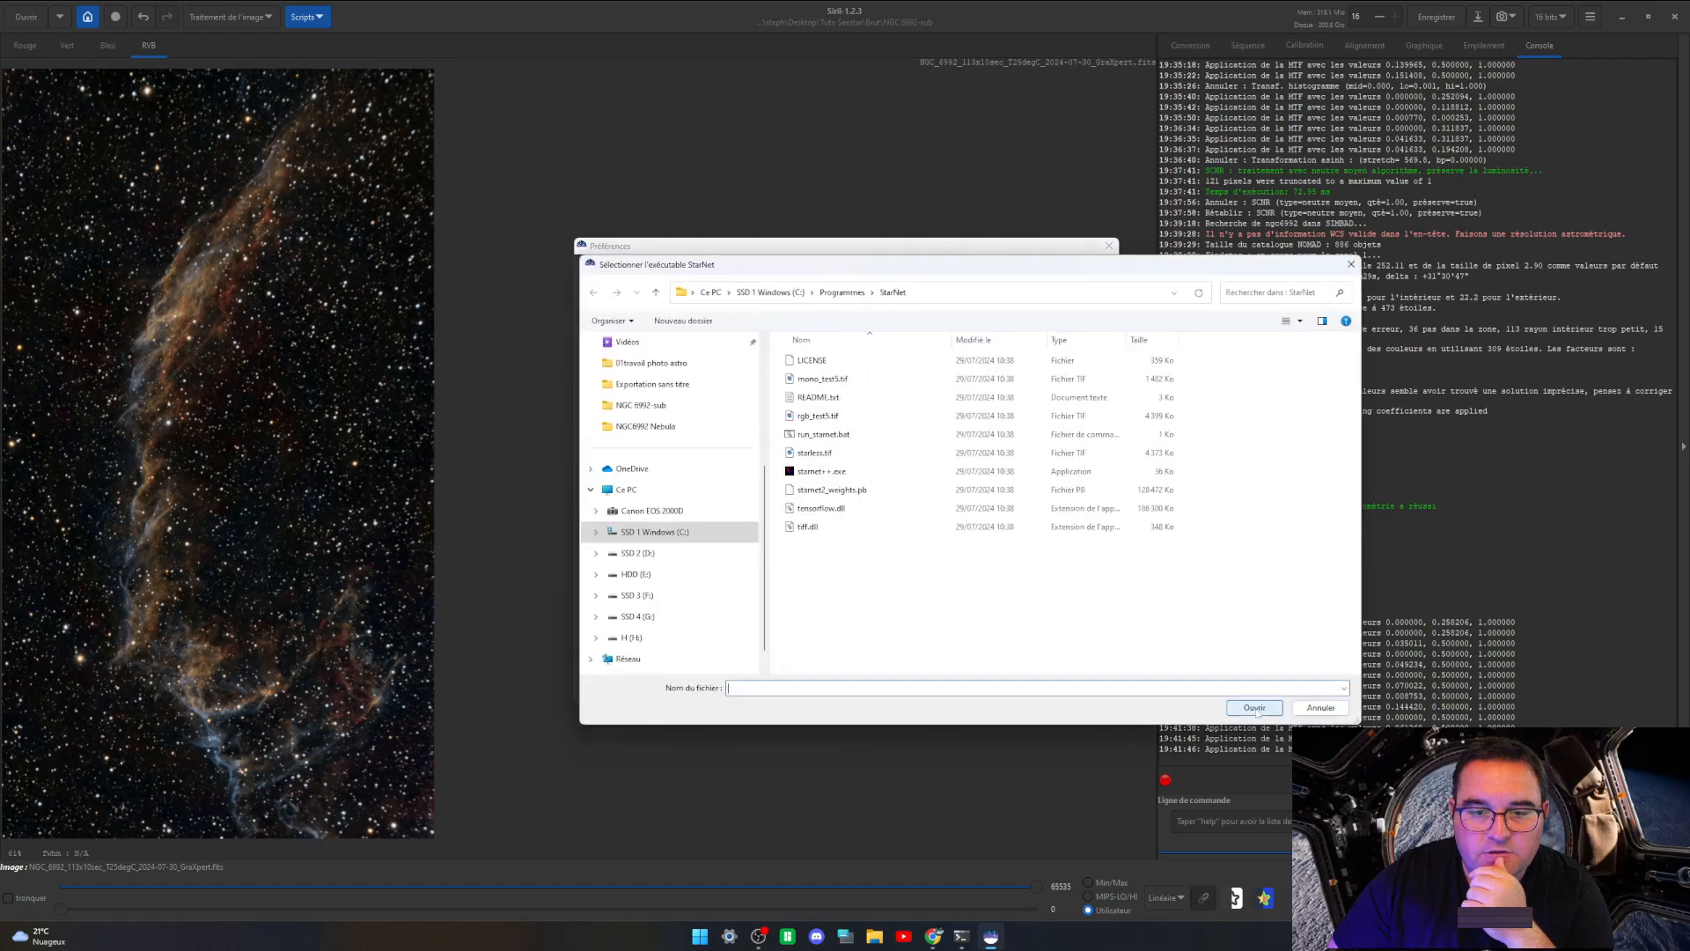
Step: Set the StarNet executable to starnet++.exe from the Programmes\StarNet folder on drive C: and apply the preferences
{"action": "left_click", "coordinate": [771, 292]}
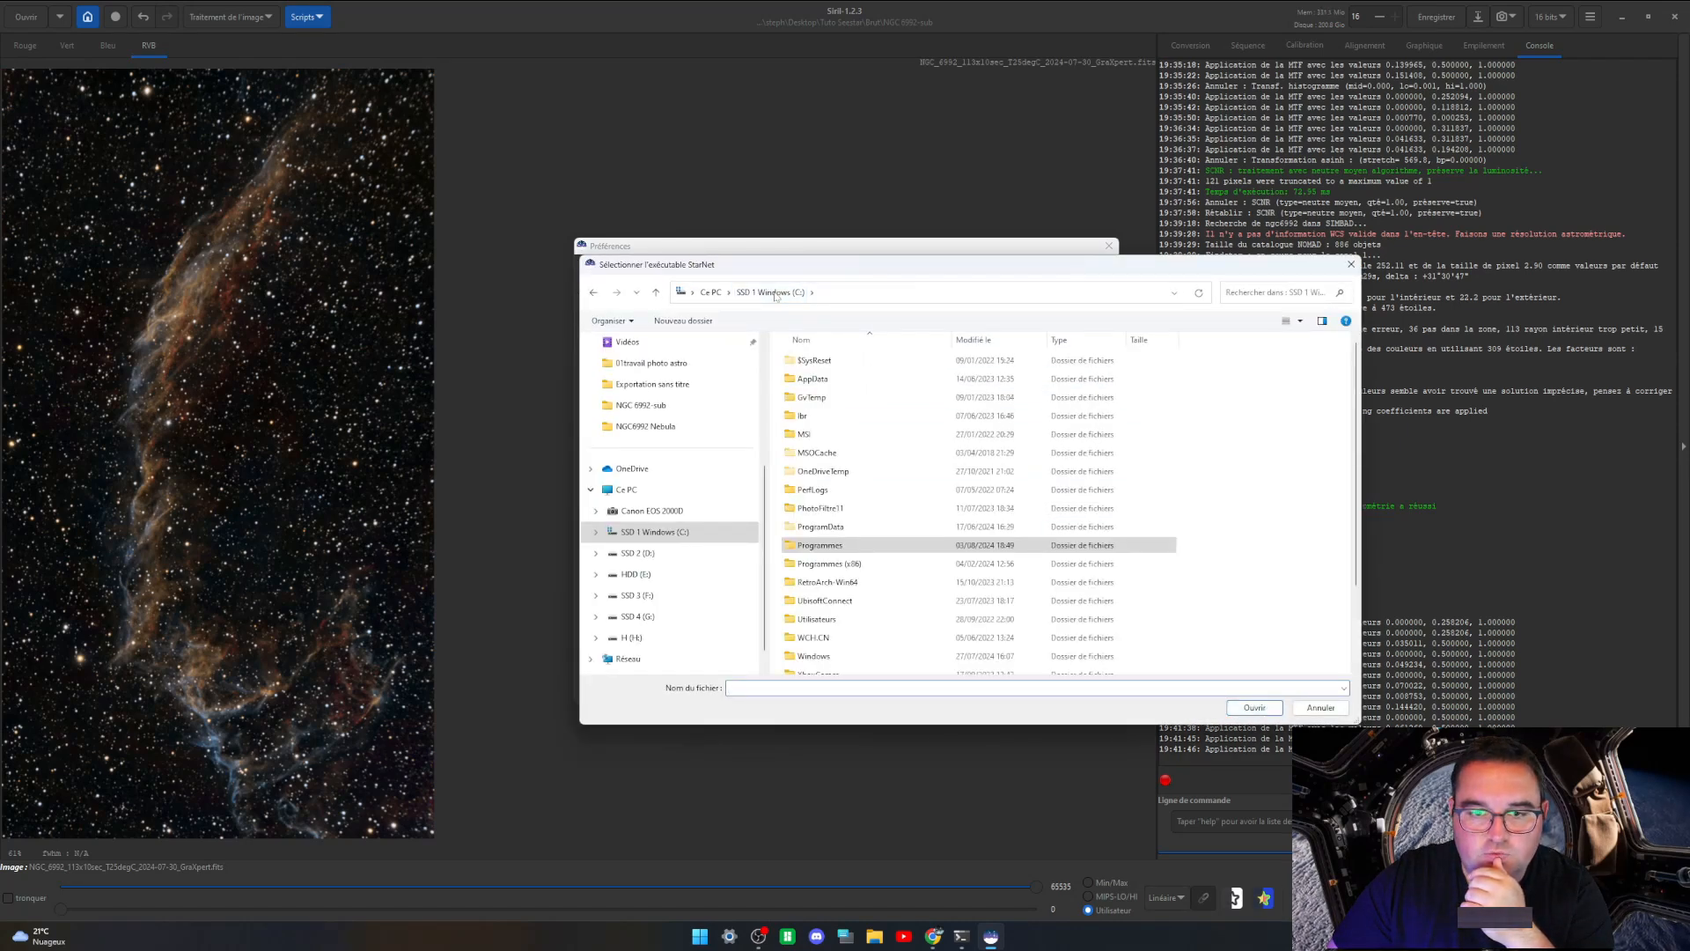
{"action": "double_click", "coordinate": [829, 546]}
{"action": "scroll", "coordinate": [831, 548], "scroll_direction": "down", "scroll_amount": 10}
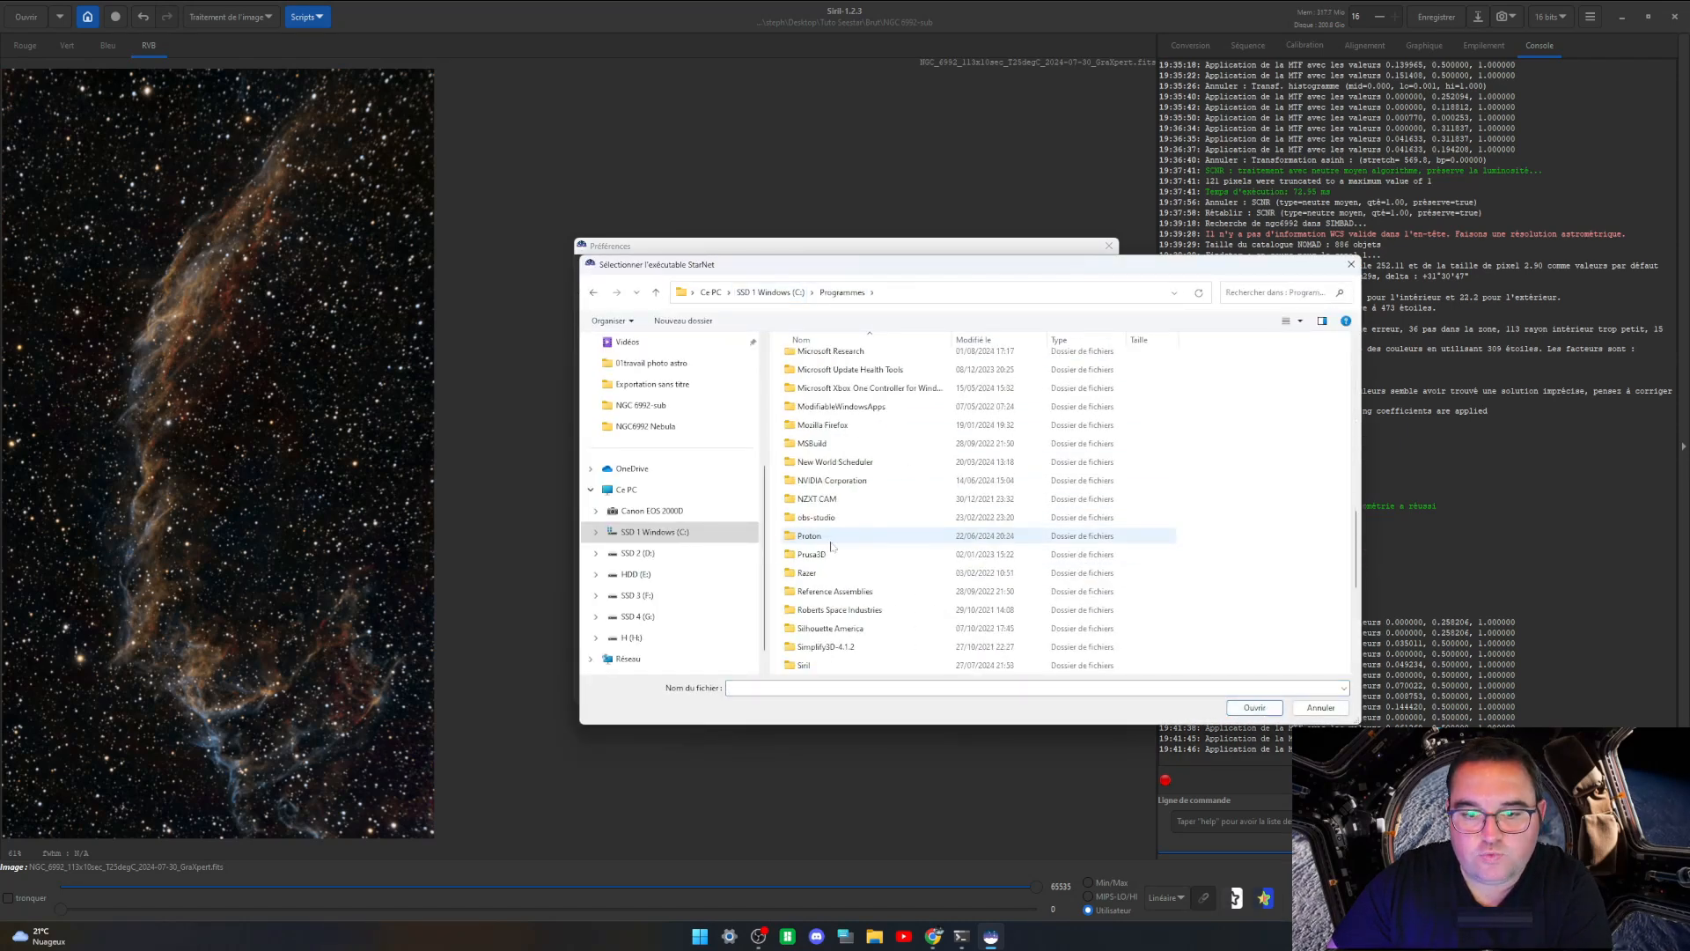
{"action": "scroll", "coordinate": [831, 548], "scroll_direction": "up", "scroll_amount": 1}
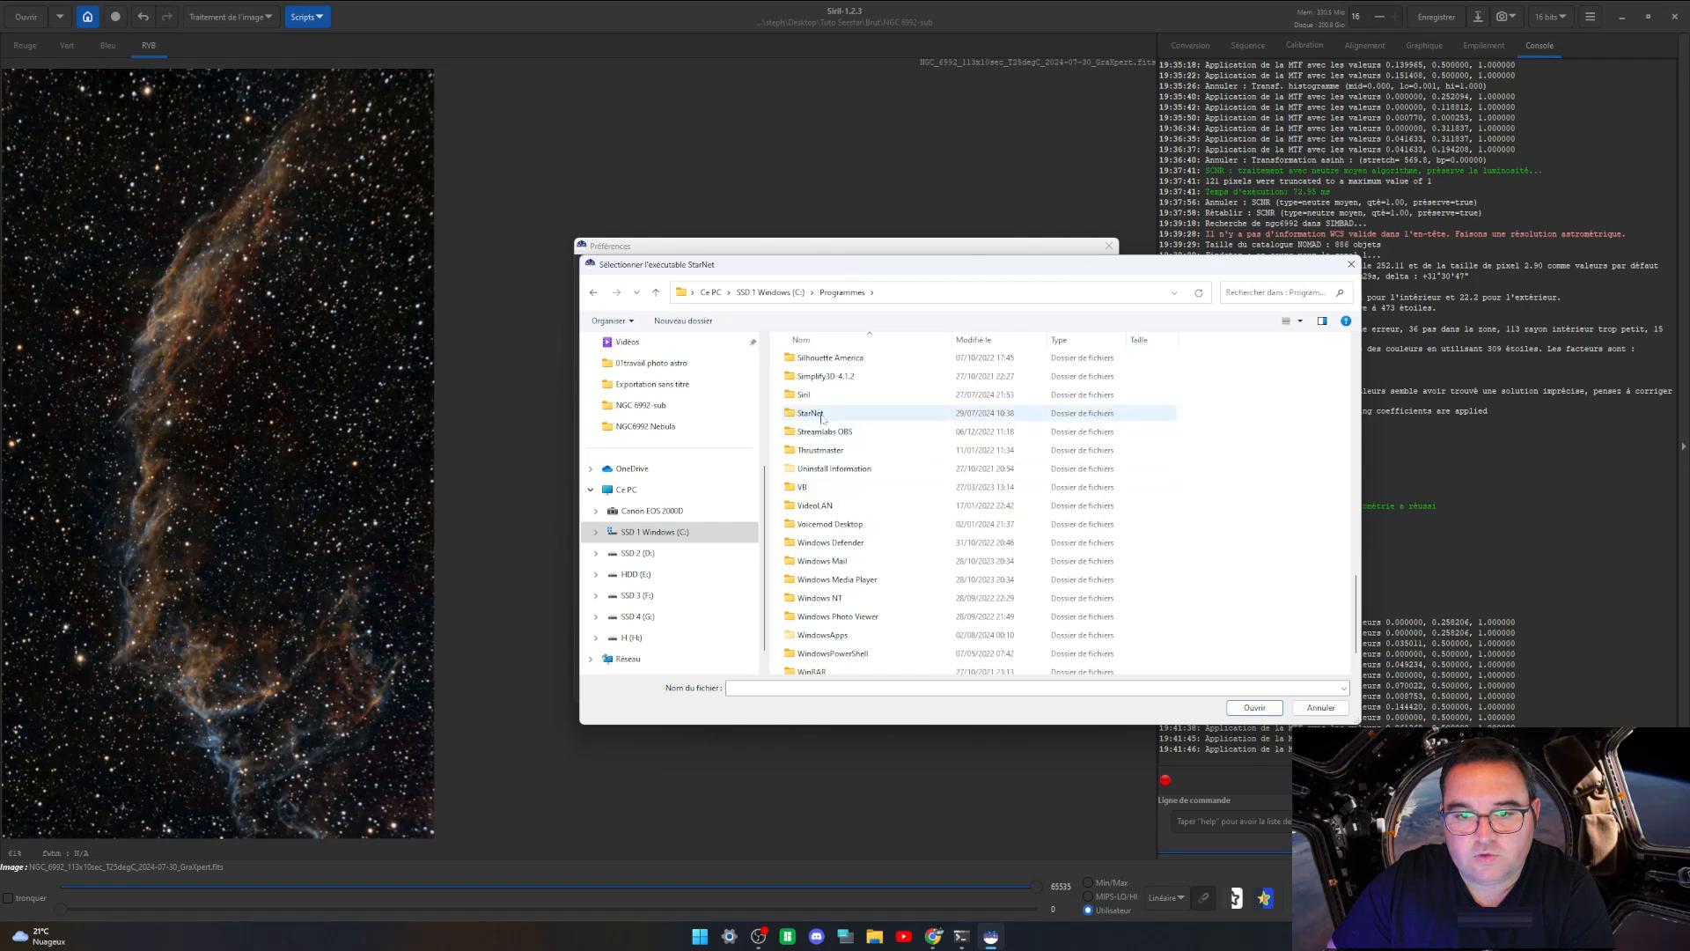
{"action": "double_click", "coordinate": [816, 416]}
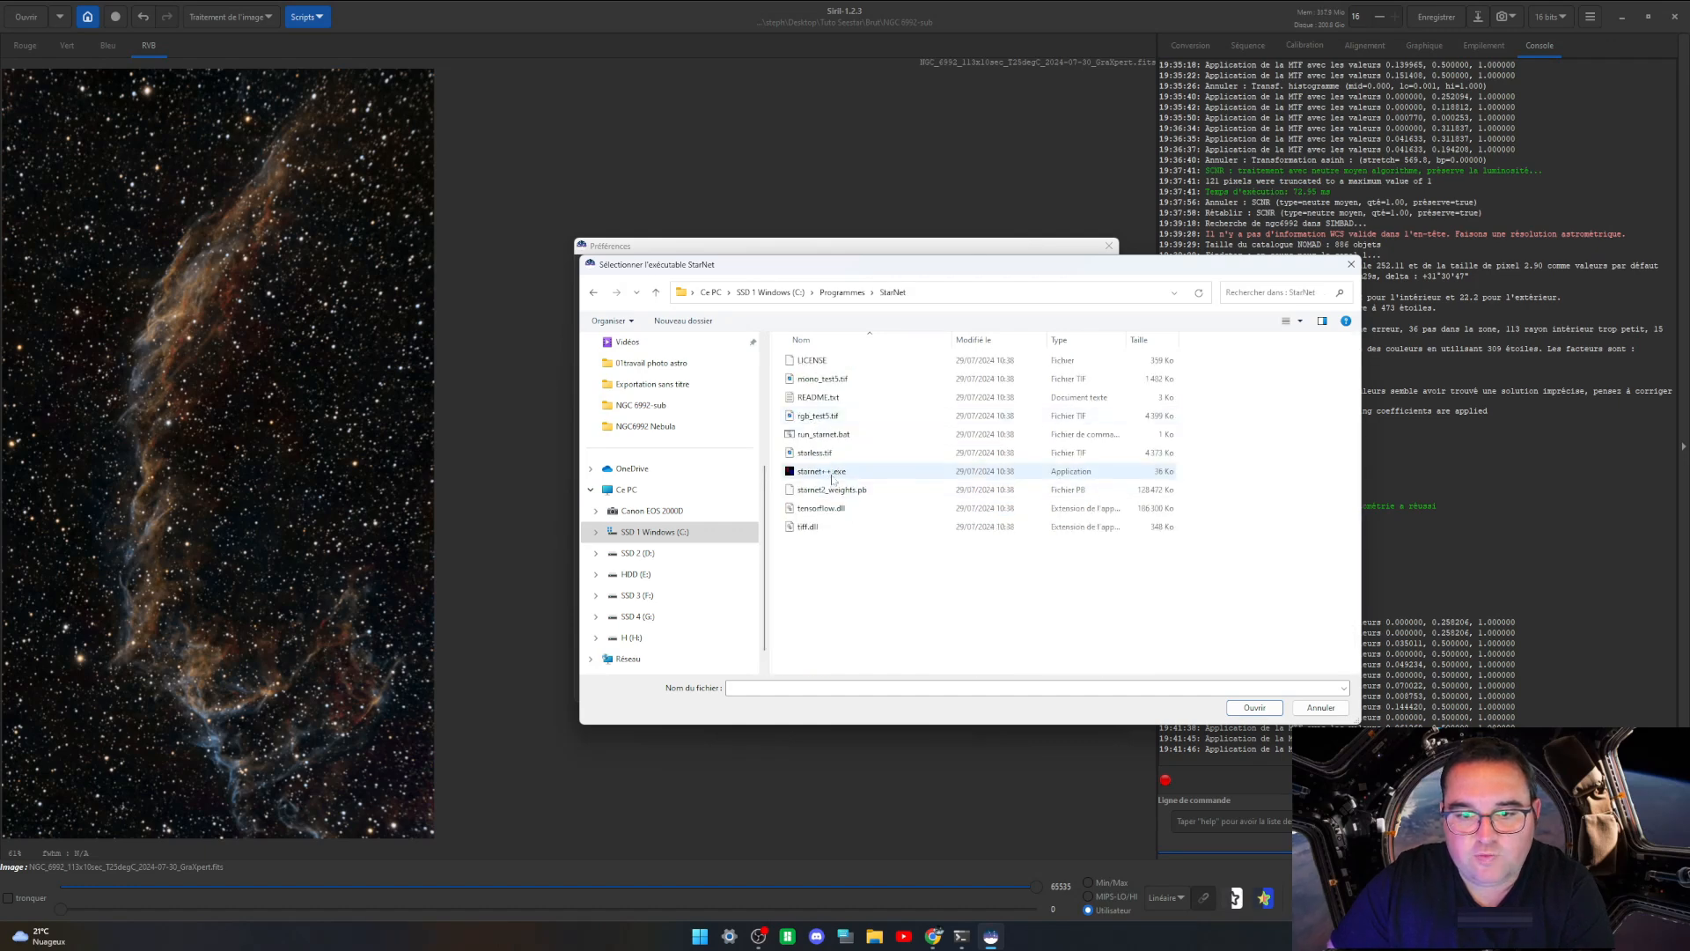
{"action": "left_click_drag", "start_coordinate": [896, 272], "coordinate": [839, 272]}
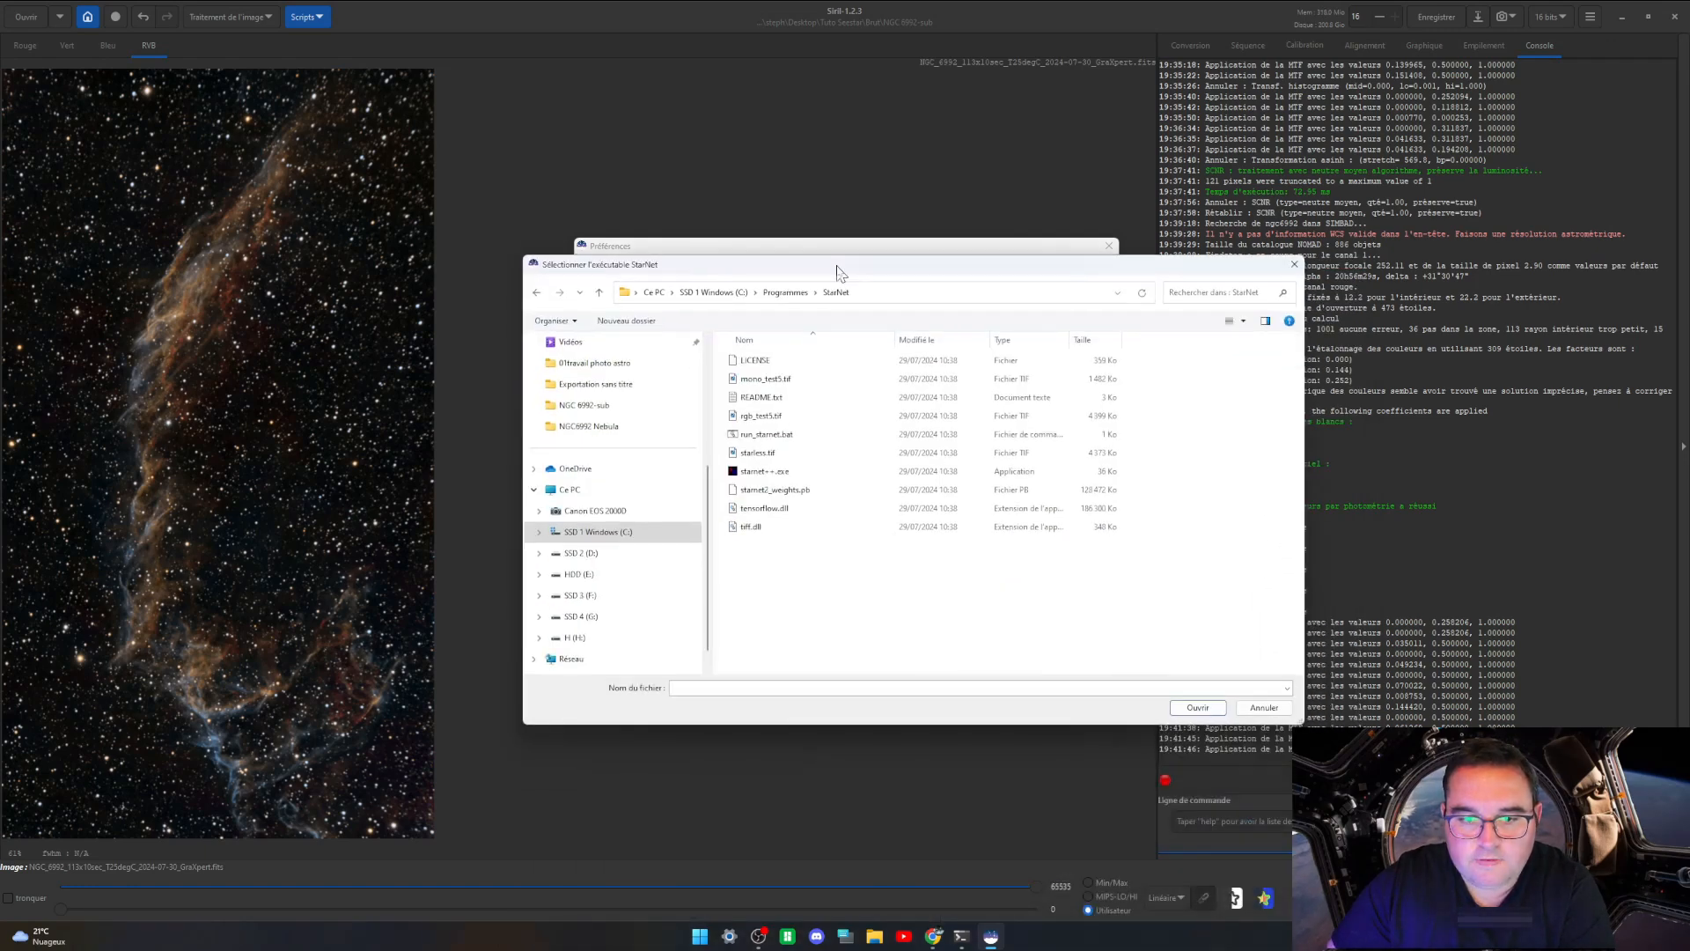
{"action": "left_click", "coordinate": [763, 473]}
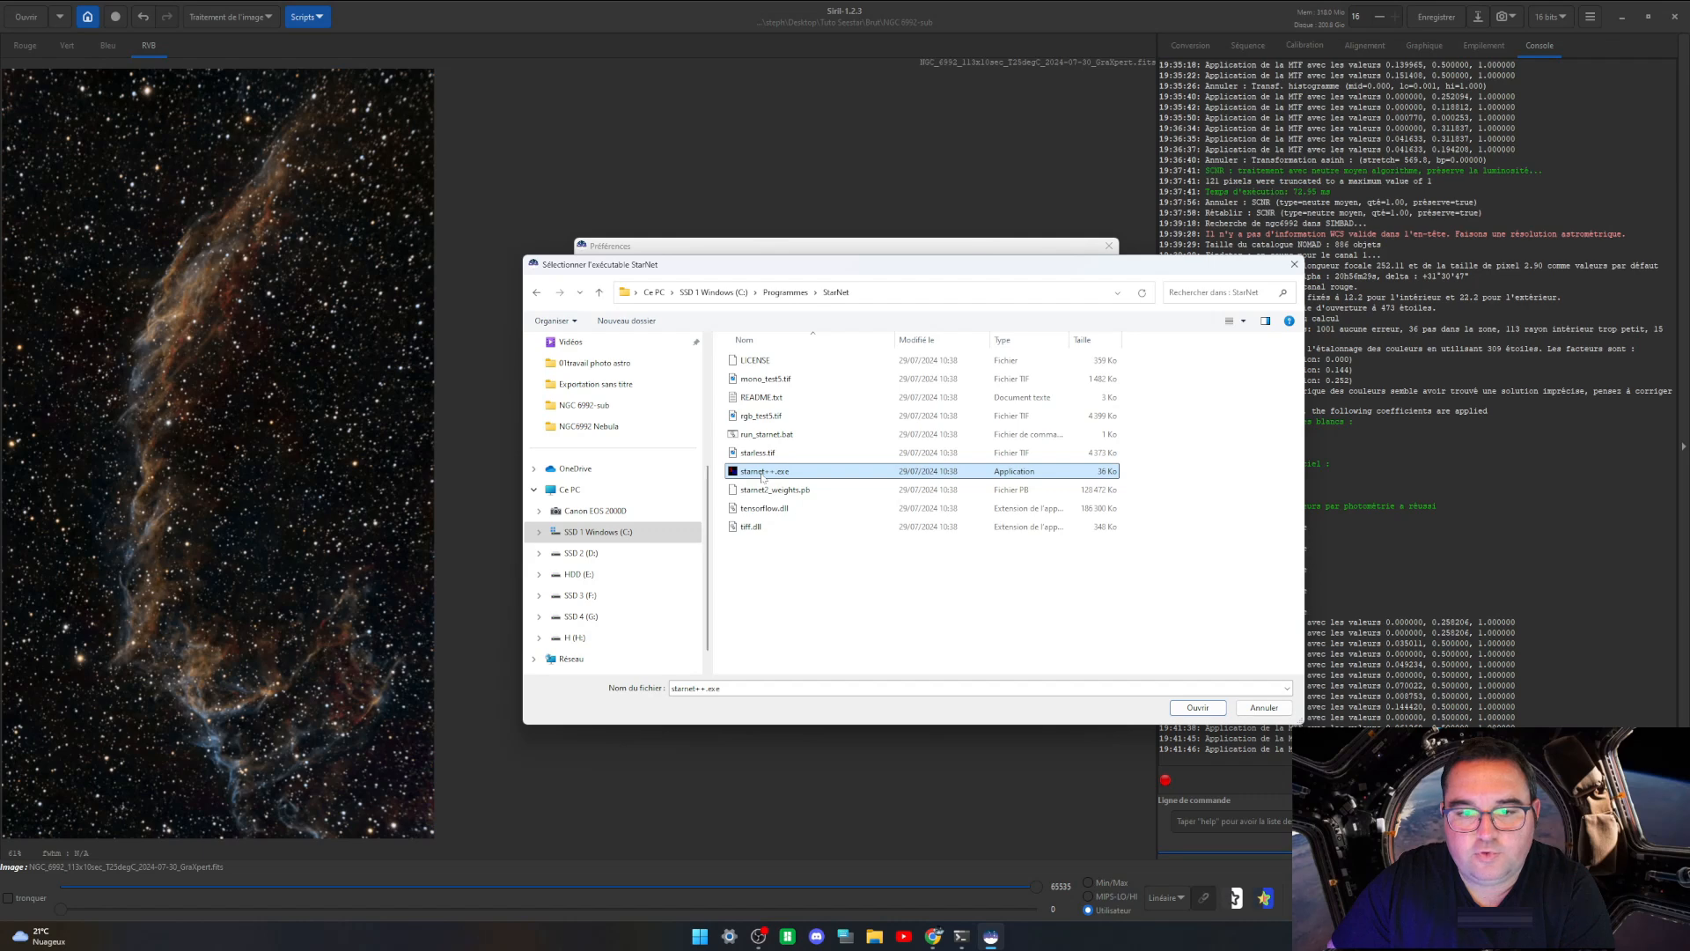
{"action": "left_click", "coordinate": [1192, 712]}
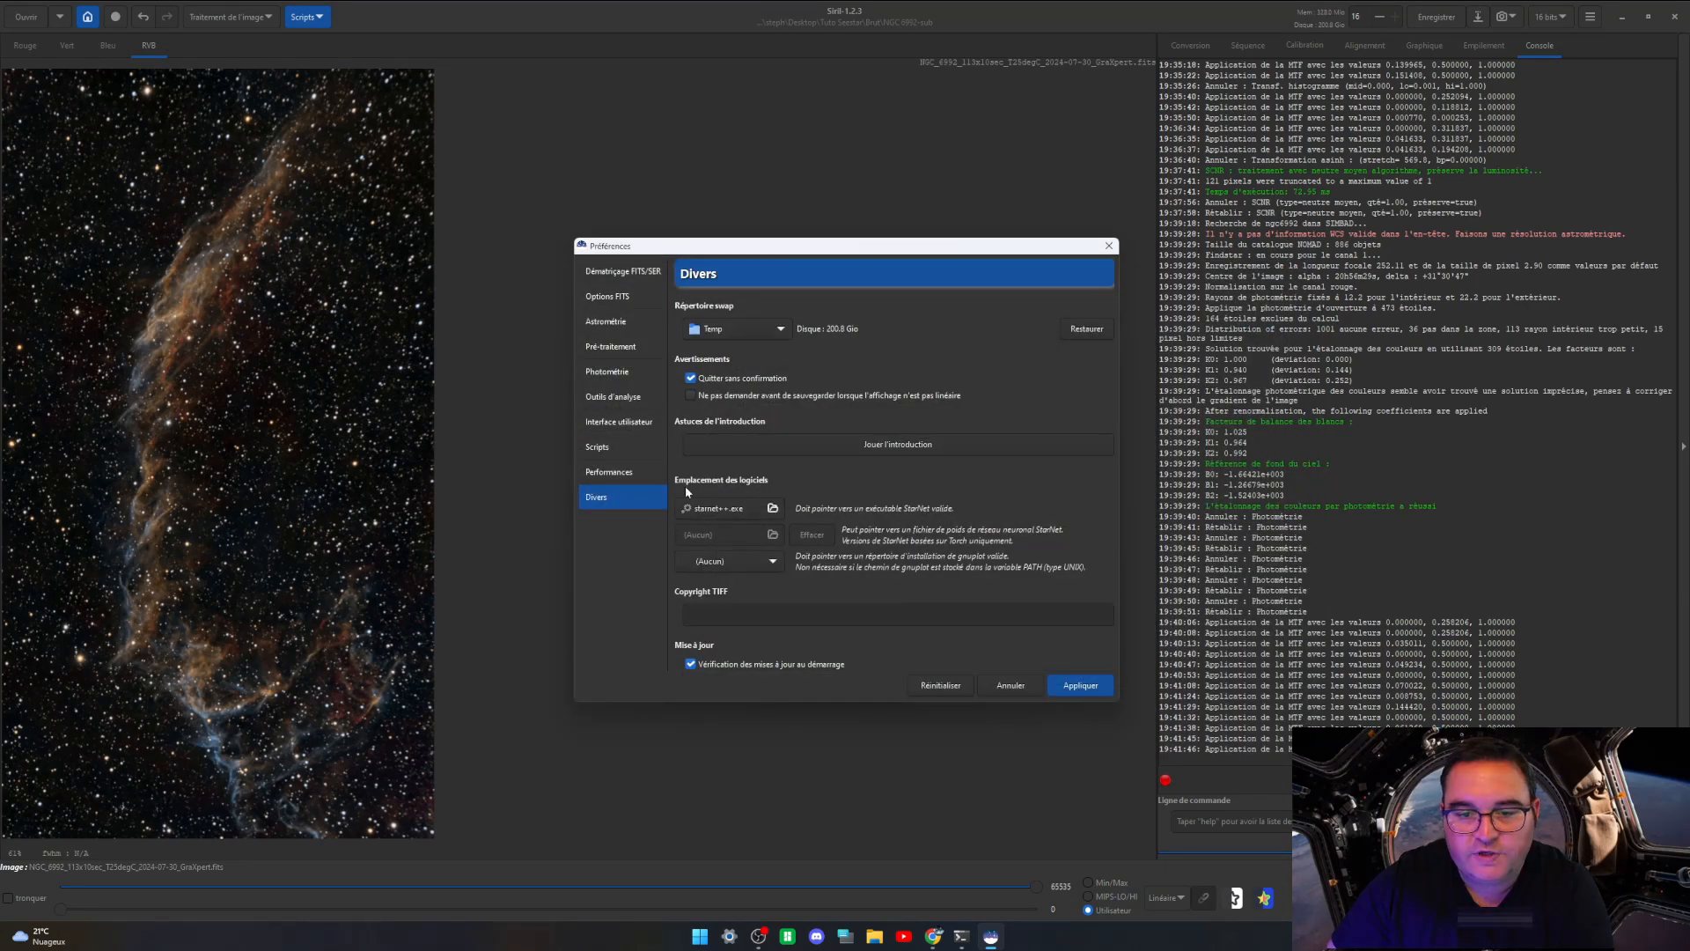
{"action": "left_click", "coordinate": [1079, 685]}
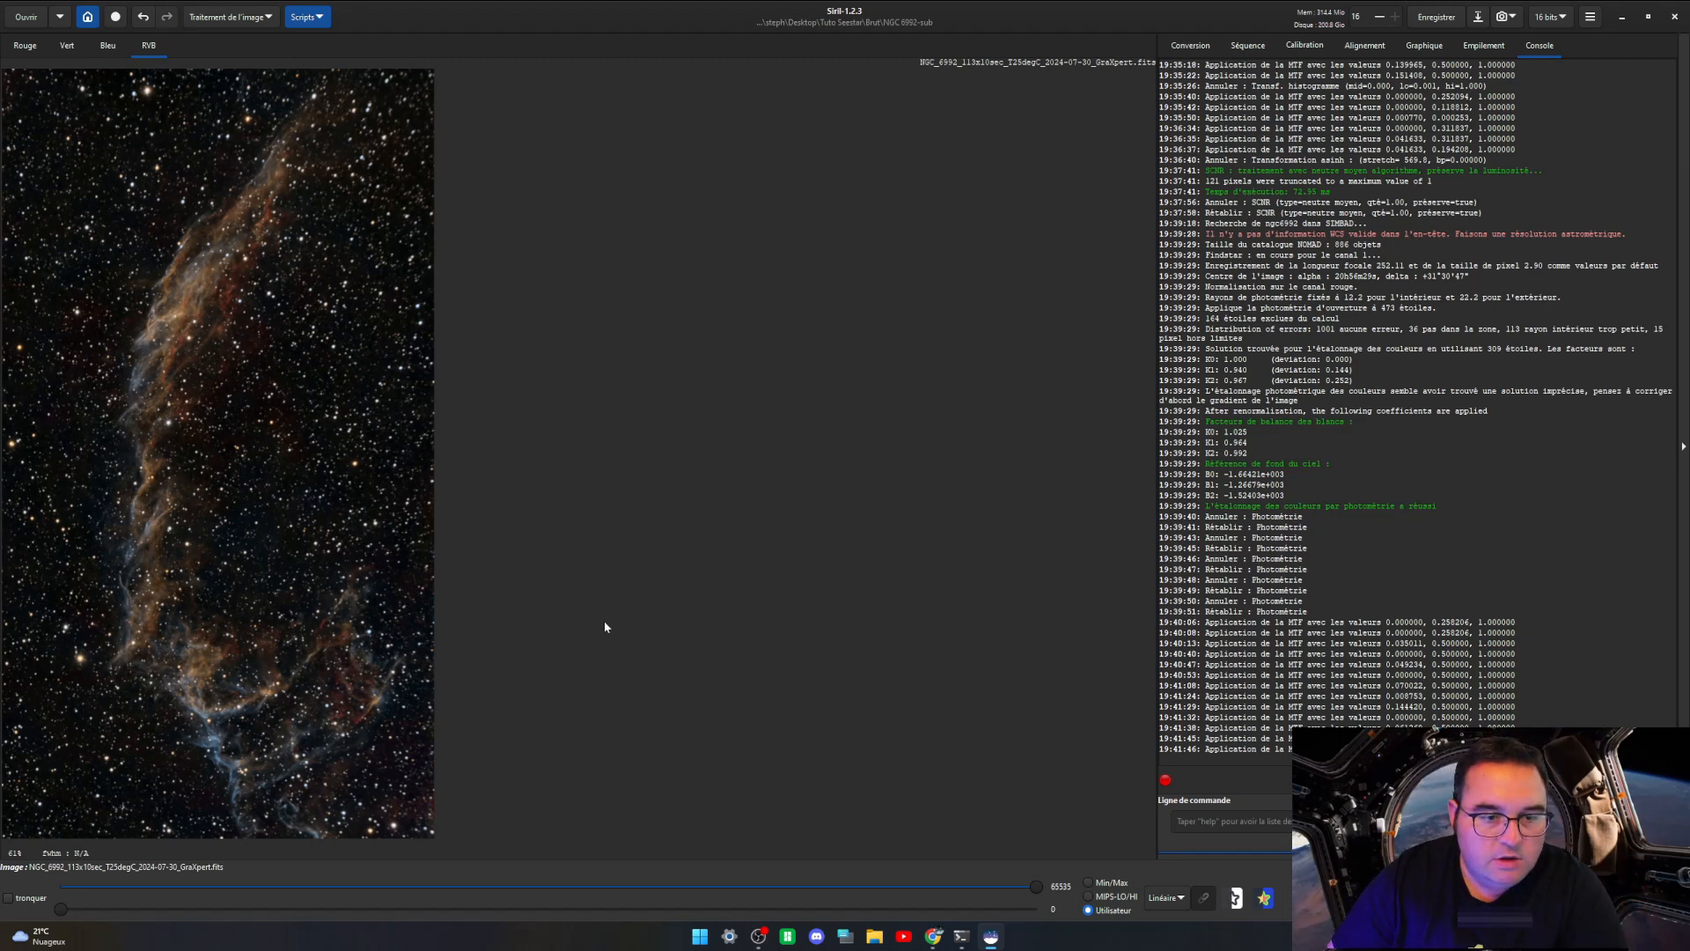
Step: Switch to Chrome and review the download links in the description of the video "CE SCRIPT POUR SIRIL EST GÉNIAL !"
{"action": "left_click", "coordinate": [933, 936]}
{"action": "left_click", "coordinate": [97, 14]}
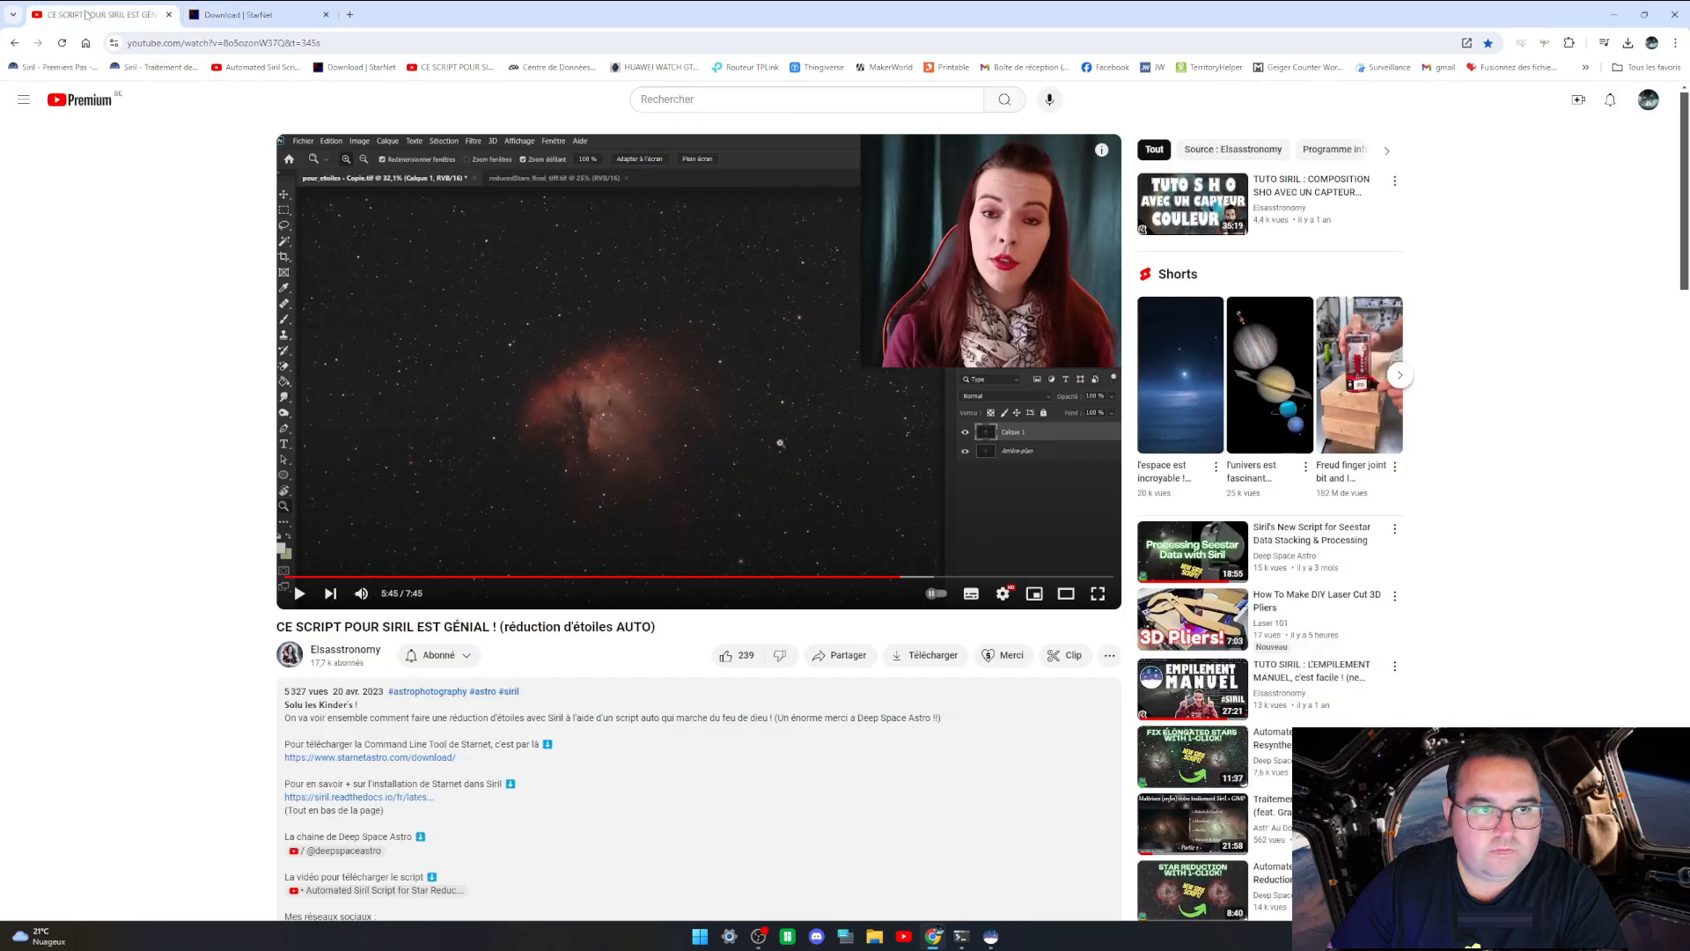
{"action": "scroll", "coordinate": [522, 772], "scroll_direction": "down", "scroll_amount": 2}
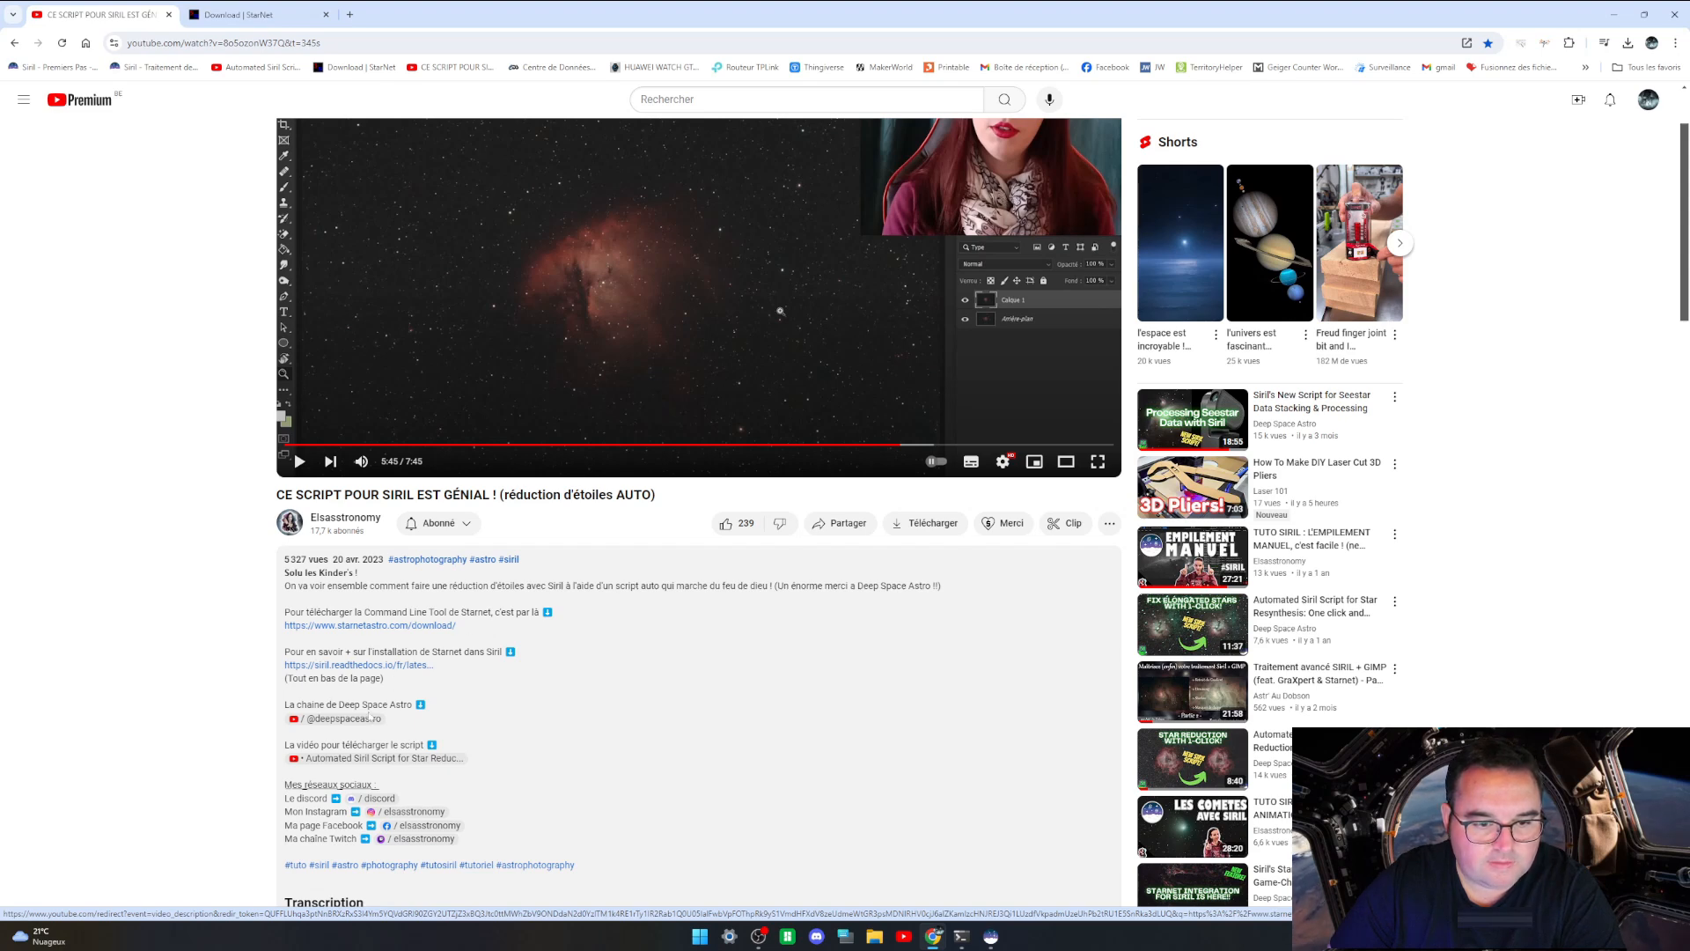
{"action": "scroll", "coordinate": [370, 718], "scroll_direction": "down", "scroll_amount": 1}
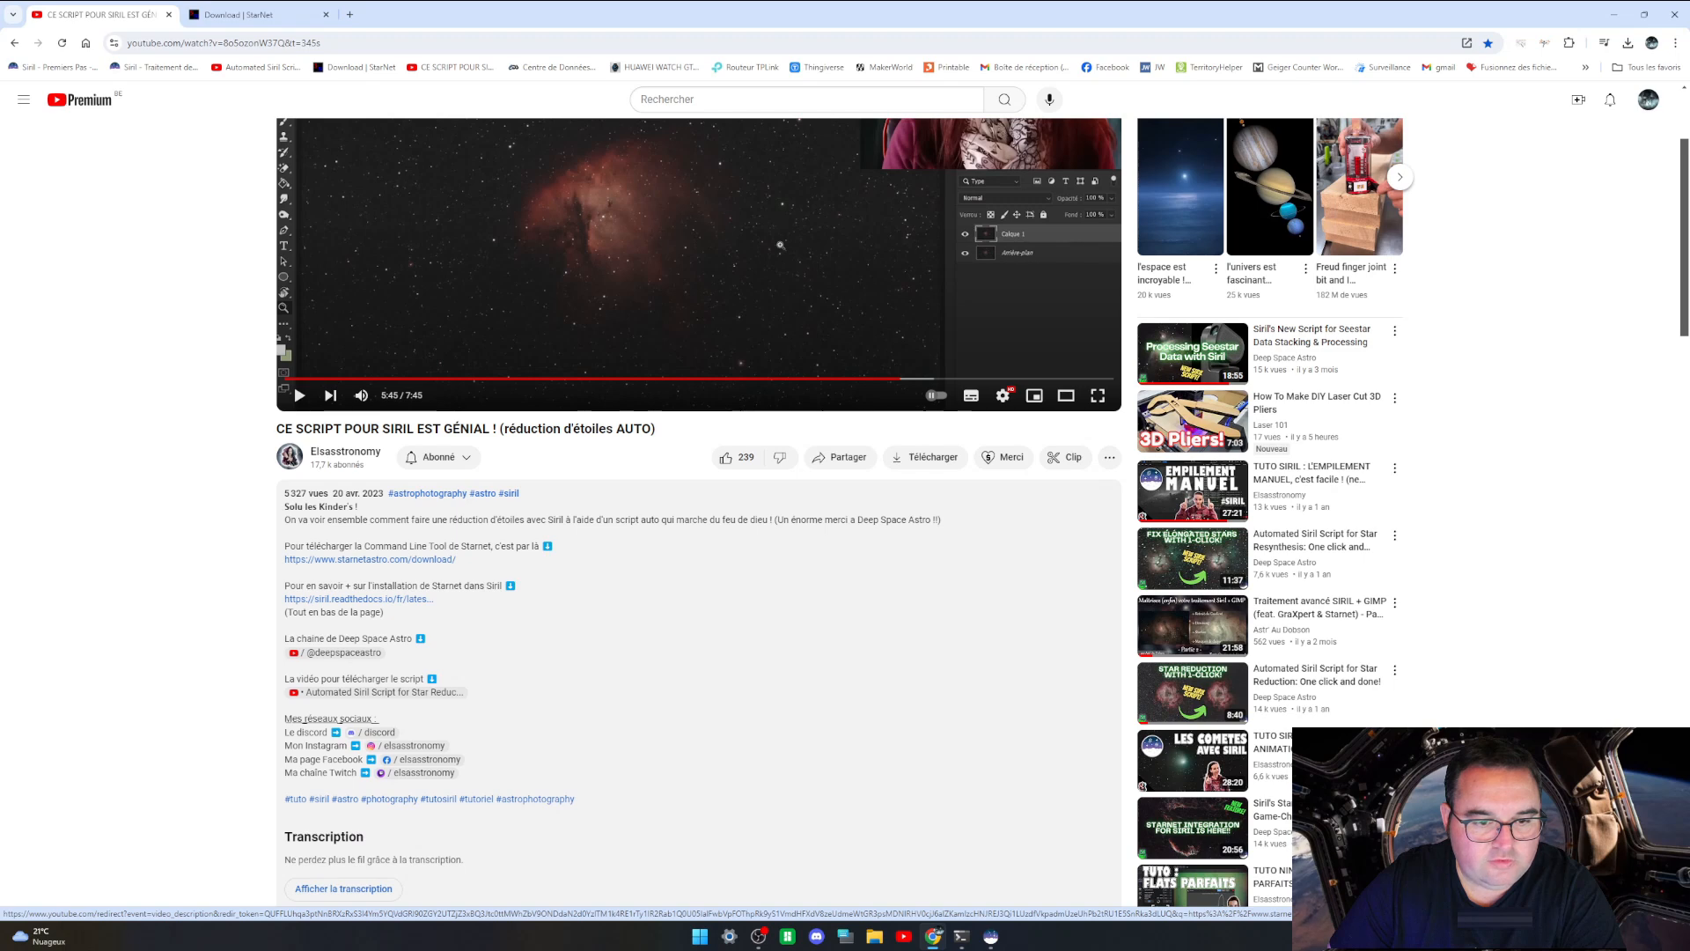
Step: View the Deep Space Astro channel page linked in the description, return to the star reduction video, and pause it
{"action": "left_click", "coordinate": [344, 652]}
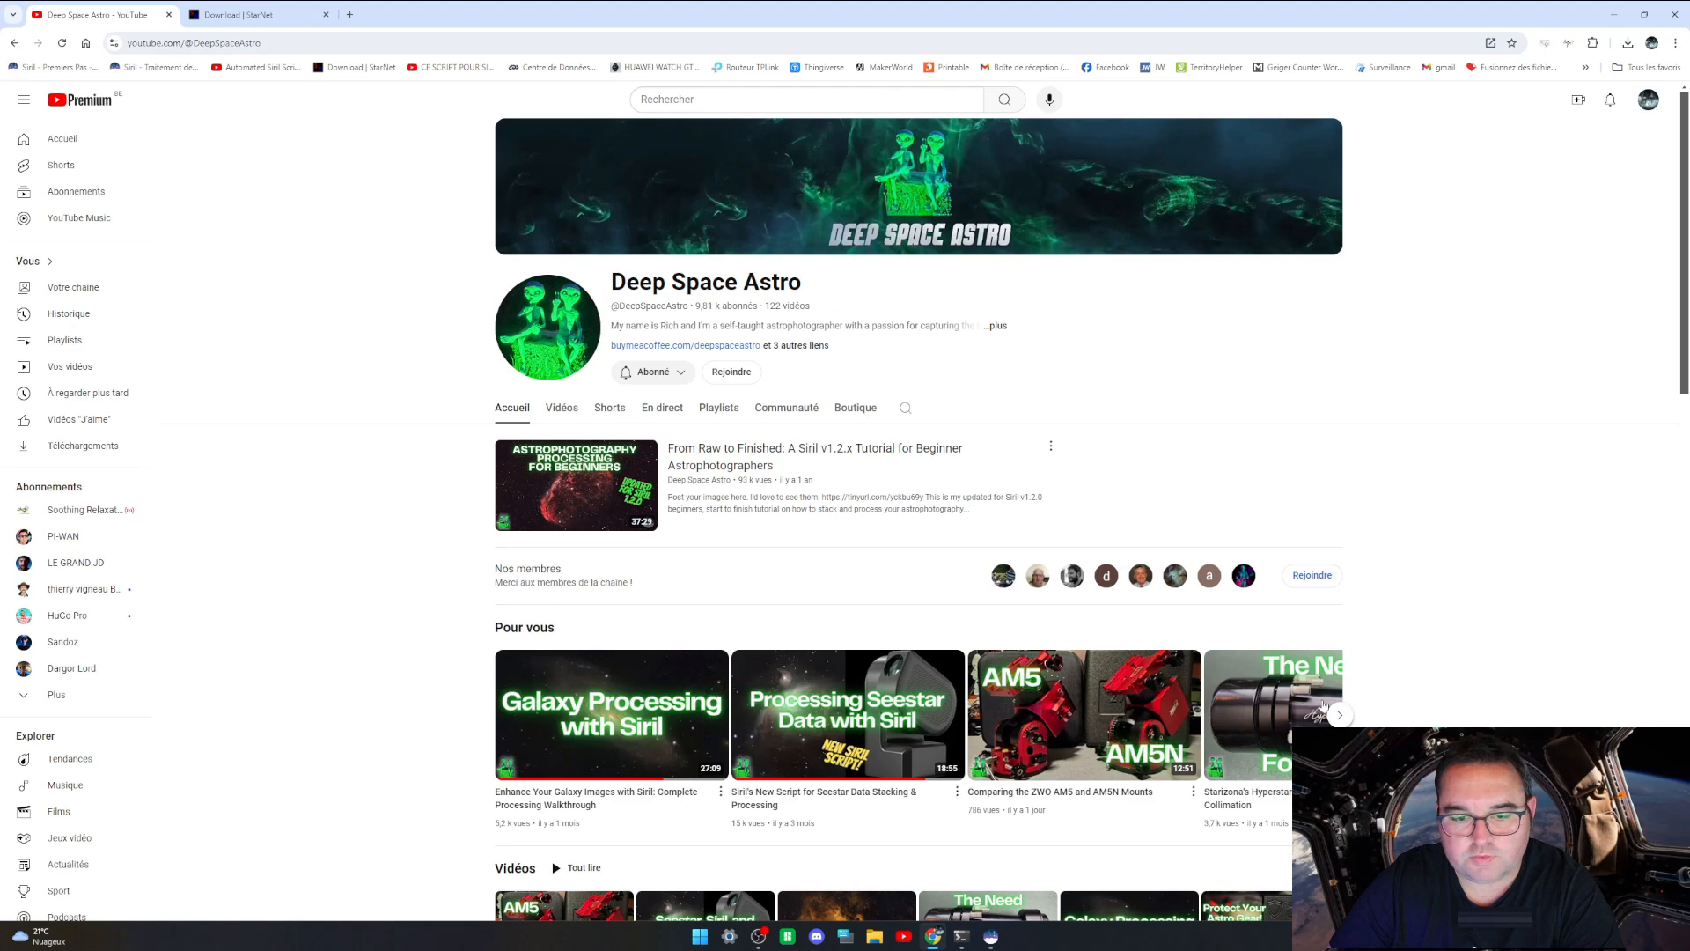
{"action": "scroll", "coordinate": [1158, 545], "scroll_direction": "down", "scroll_amount": 3}
{"action": "scroll", "coordinate": [1159, 545], "scroll_direction": "up", "scroll_amount": 3}
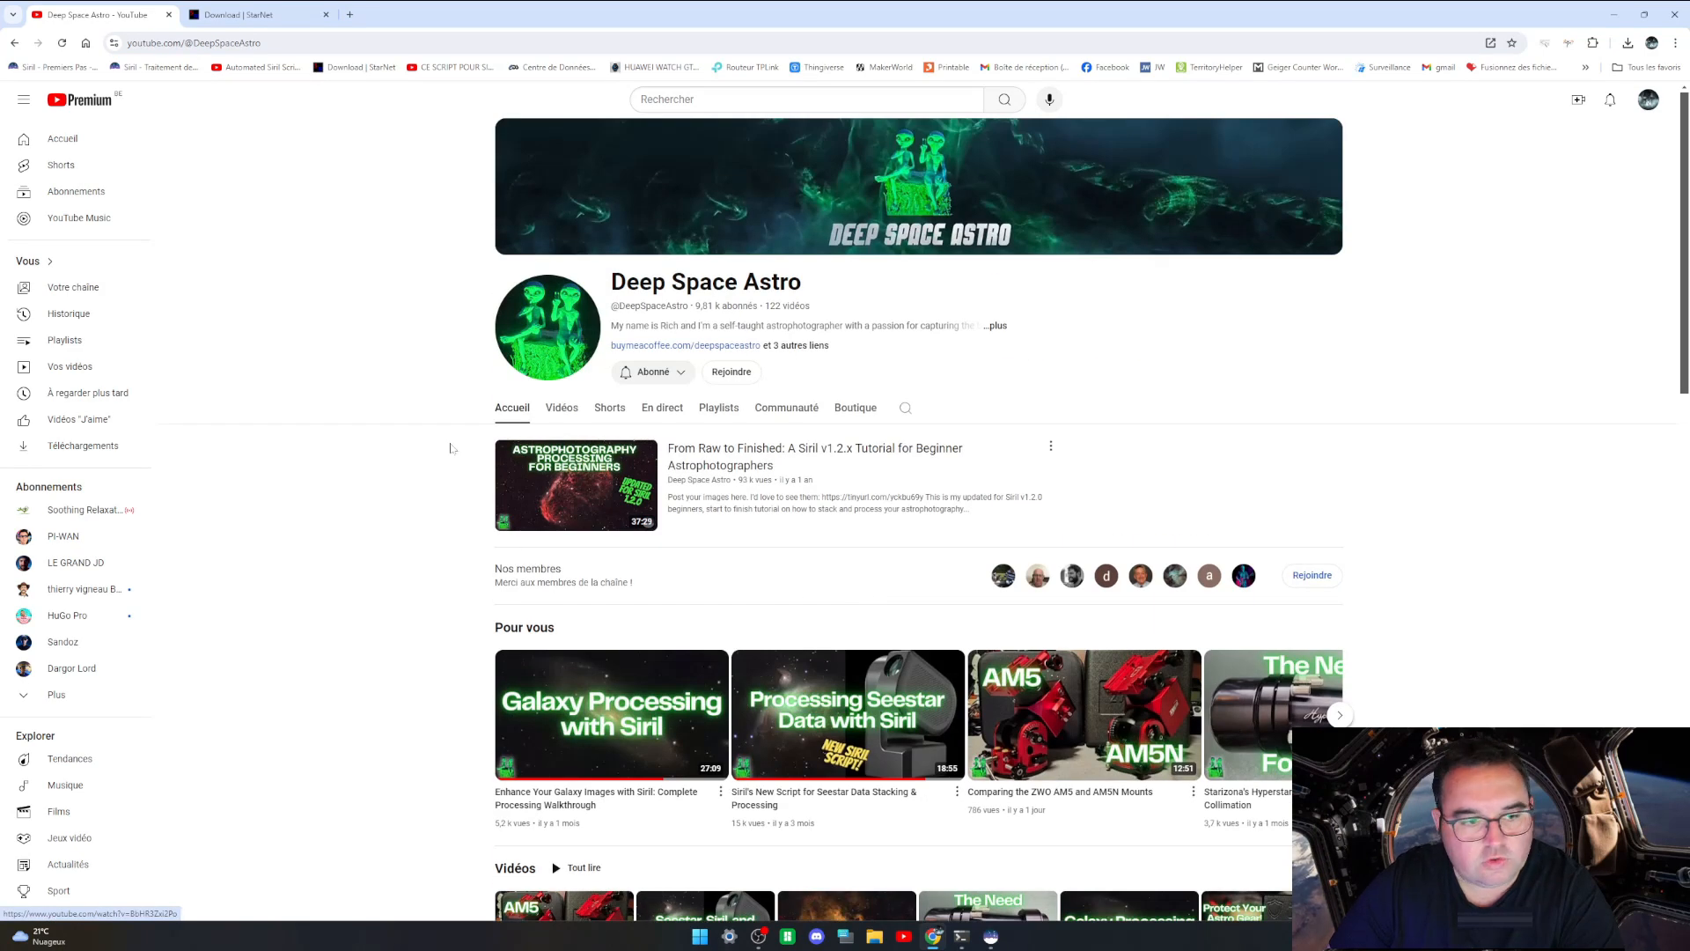
{"action": "left_click", "coordinate": [13, 42]}
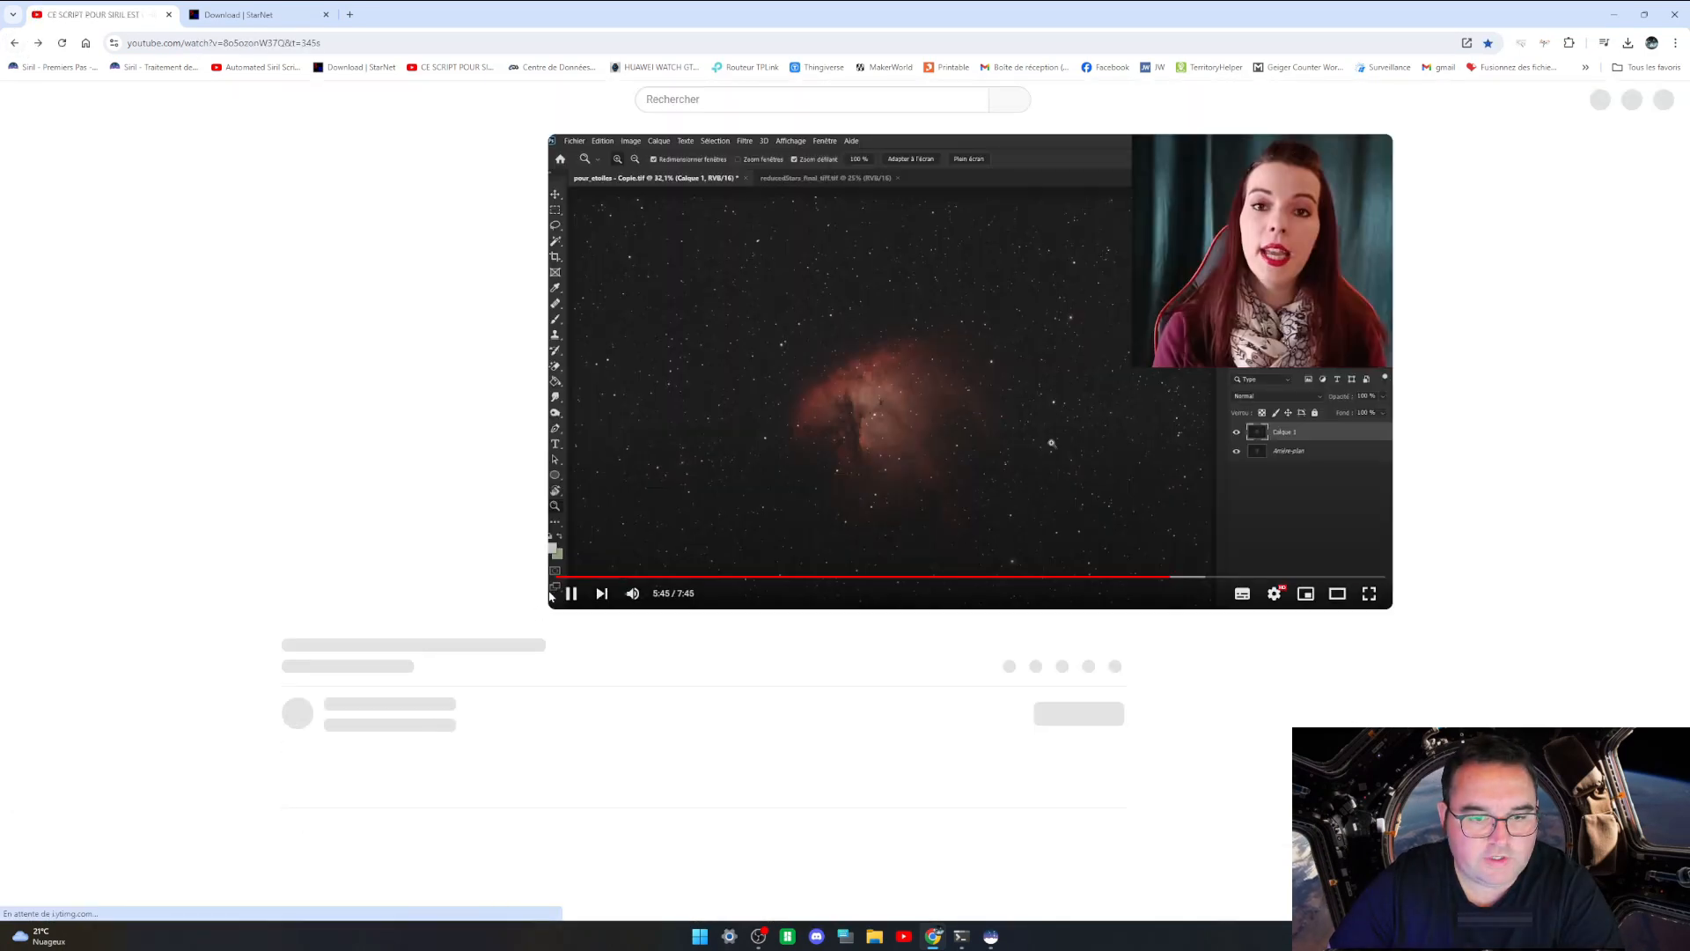
{"action": "left_click", "coordinate": [310, 602]}
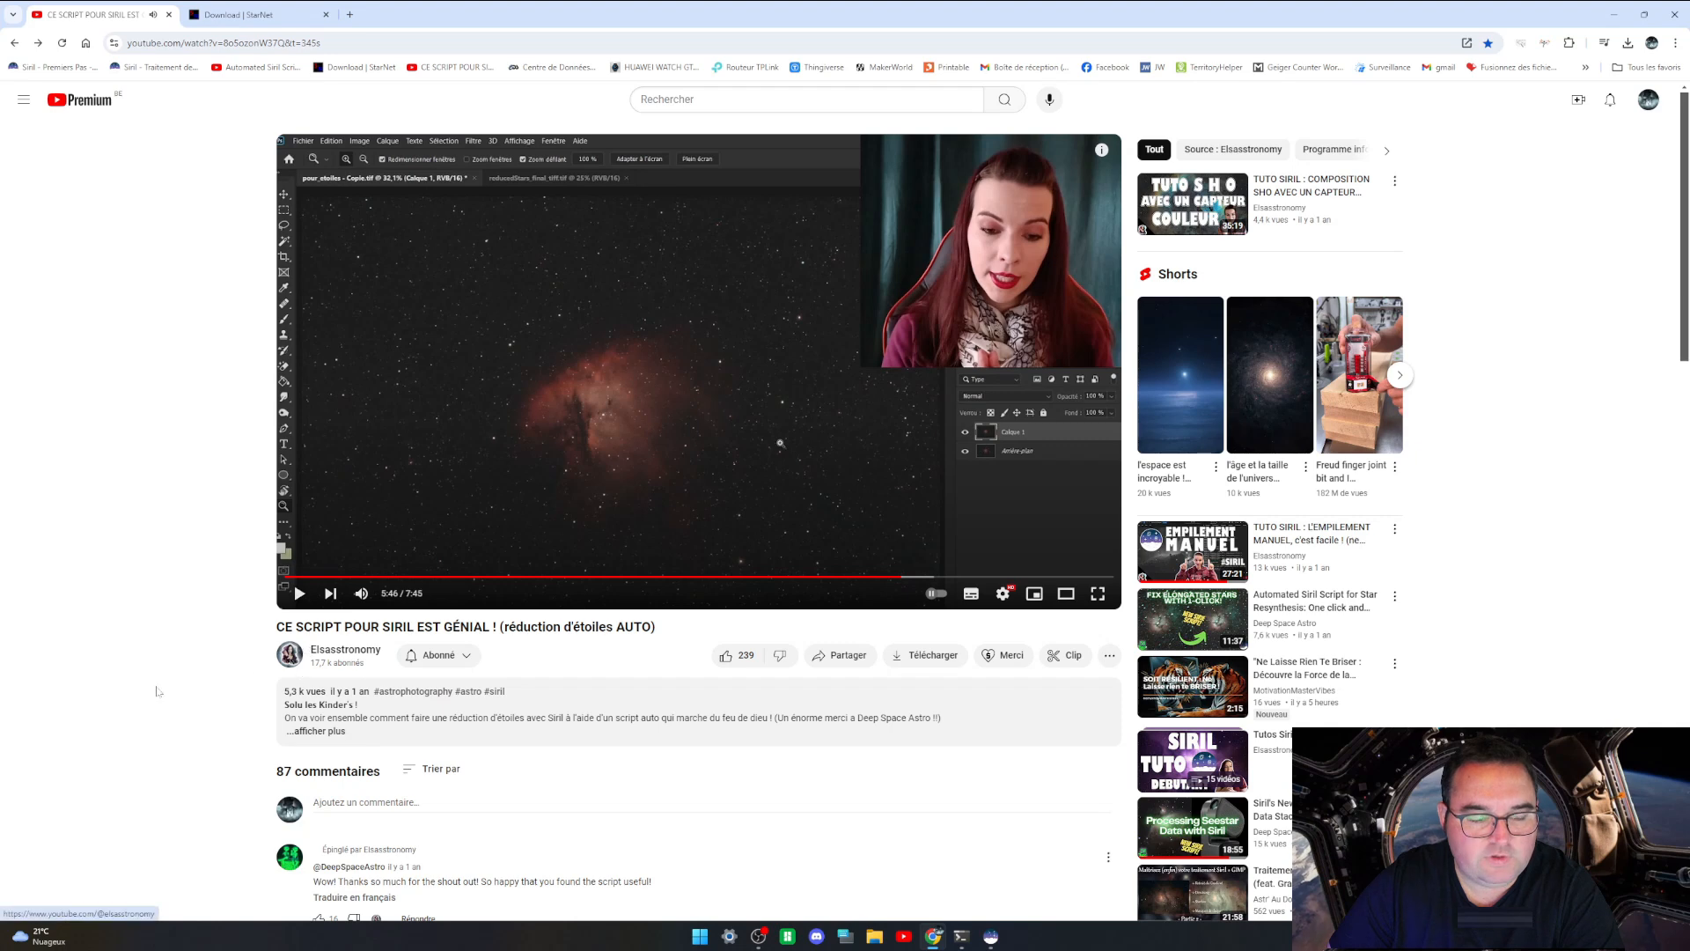
Step: Expand the video's description and follow the link to the Automated Siril Script for Star Reduction video
{"action": "scroll", "coordinate": [233, 641], "scroll_direction": "down", "scroll_amount": 3}
{"action": "scroll", "coordinate": [233, 641], "scroll_direction": "down", "scroll_amount": 2}
{"action": "scroll", "coordinate": [232, 641], "scroll_direction": "up", "scroll_amount": 2}
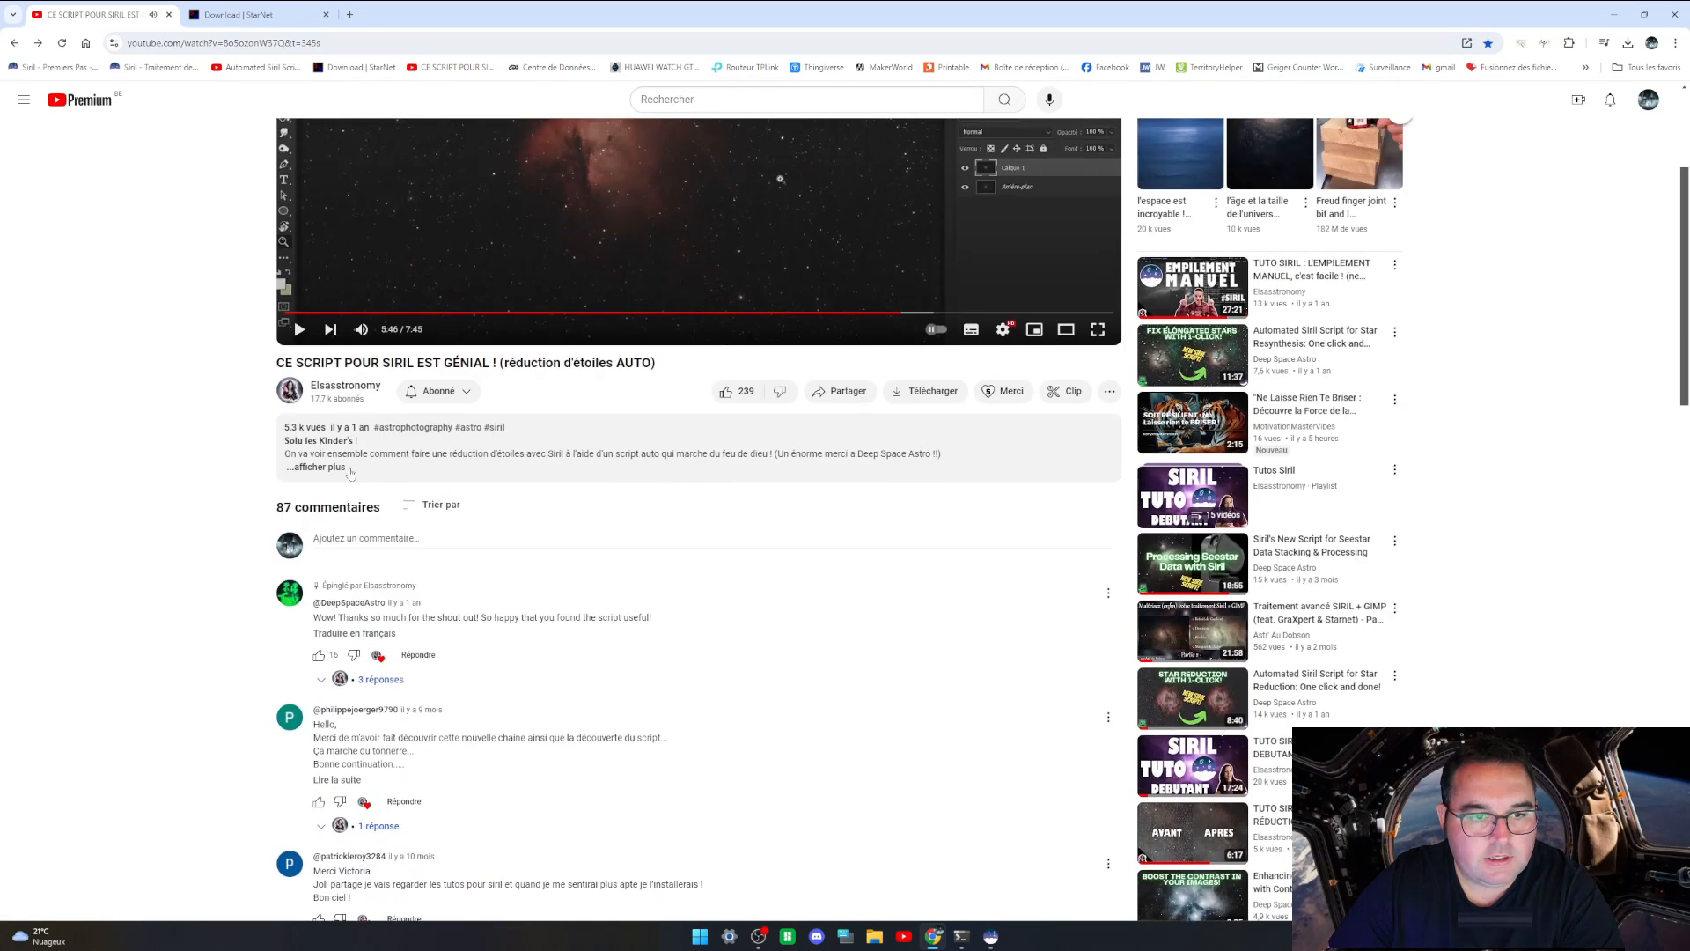
{"action": "left_click", "coordinate": [343, 469]}
{"action": "scroll", "coordinate": [343, 468], "scroll_direction": "down", "scroll_amount": 2}
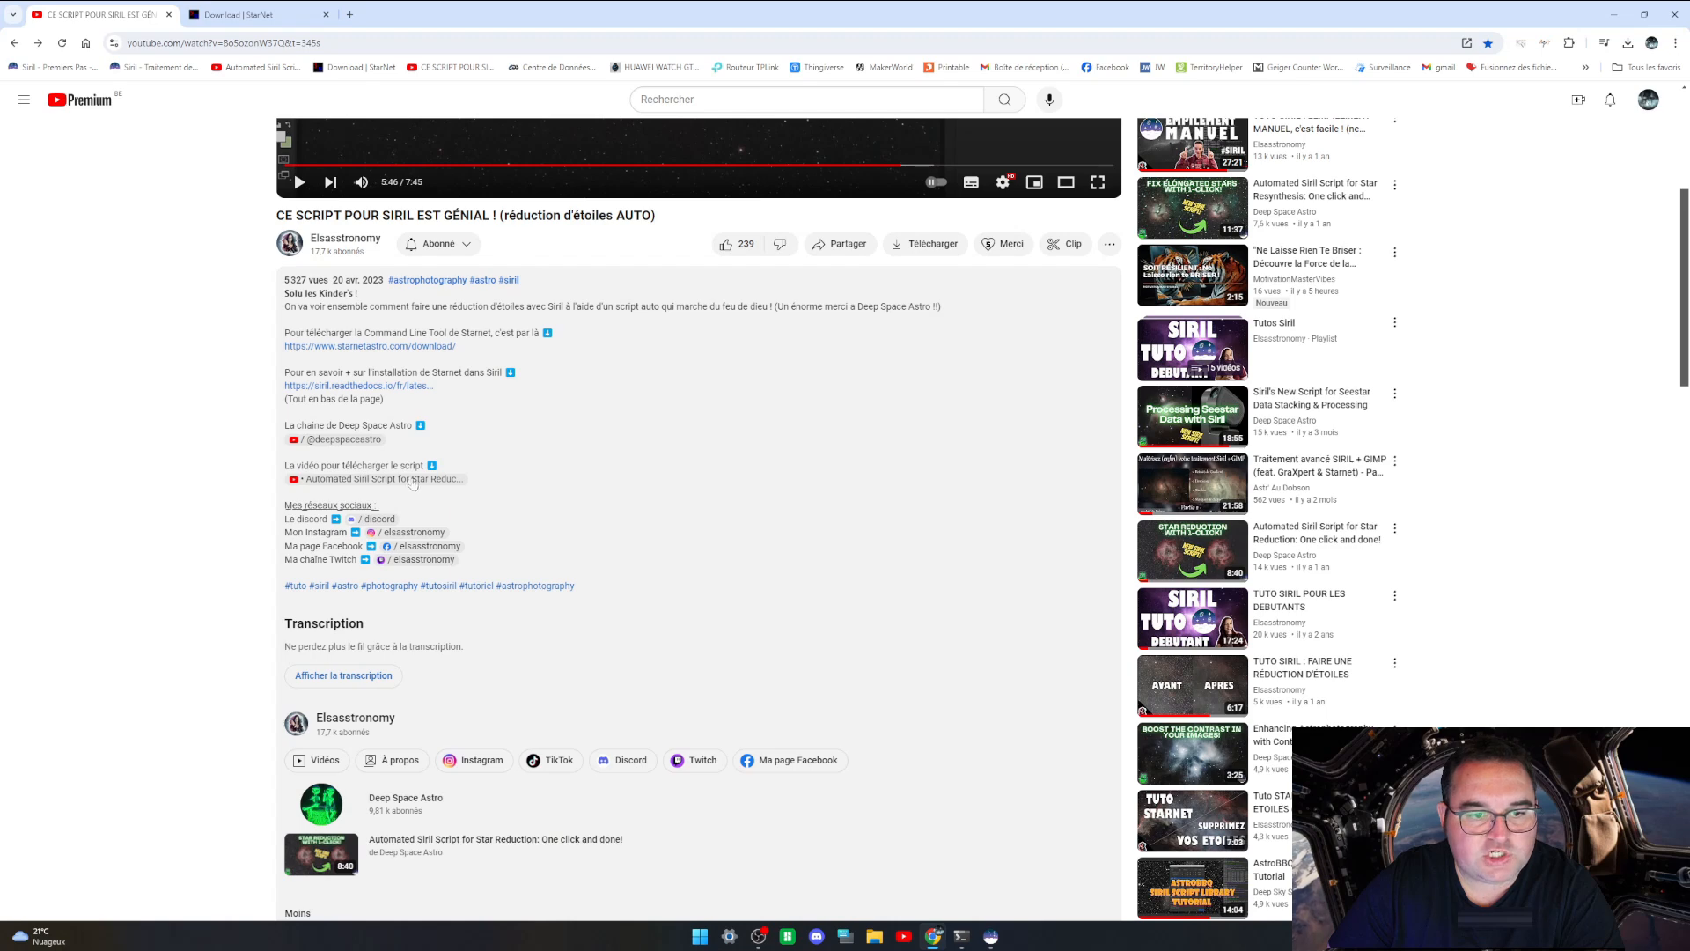
{"action": "left_click", "coordinate": [414, 480]}
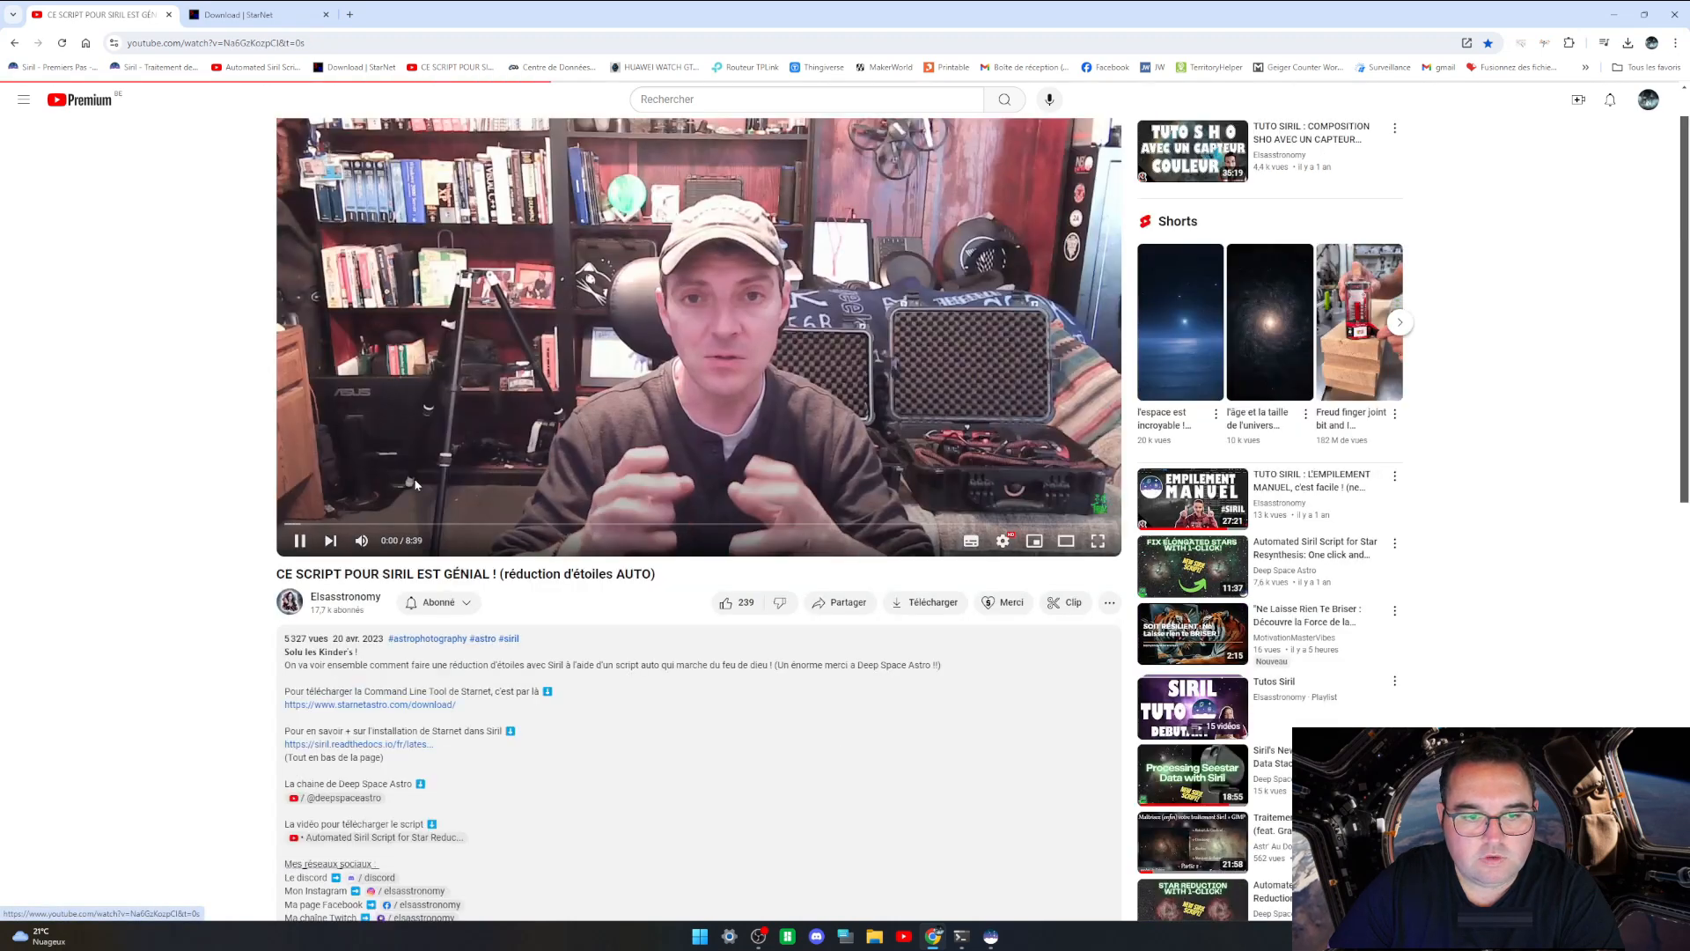
Step: Pause the video, expand its description, and highlight the "Download the Script" section with its GitLab link
{"action": "left_click", "coordinate": [299, 594]}
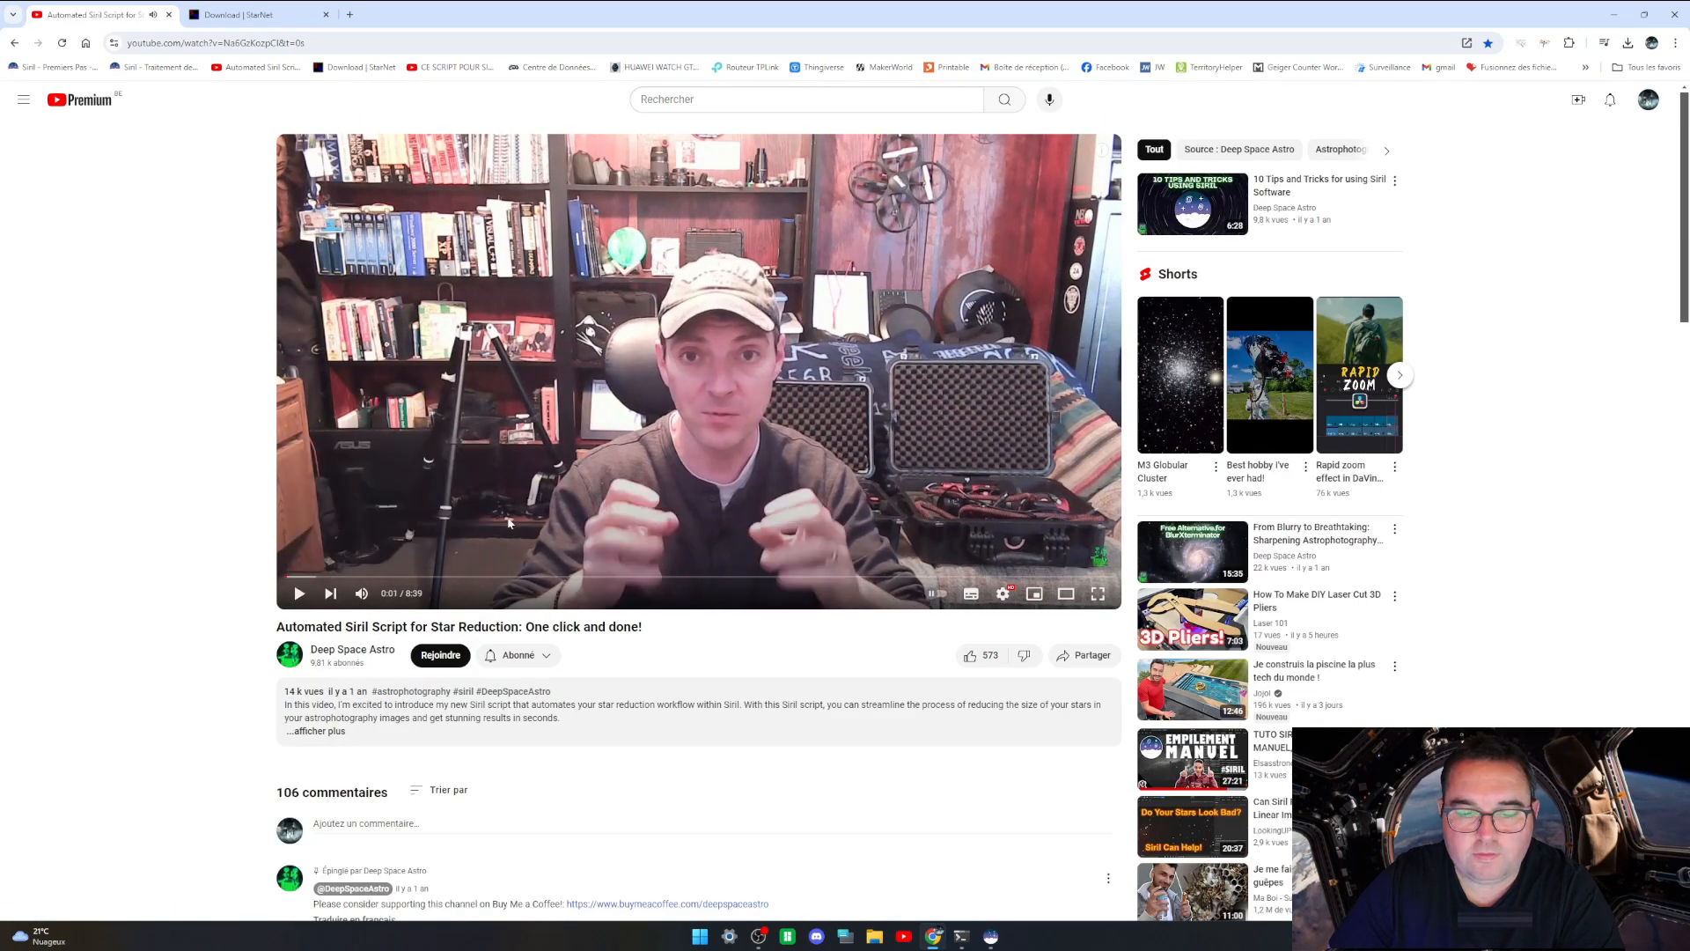
{"action": "scroll", "coordinate": [377, 707], "scroll_direction": "down", "scroll_amount": 2}
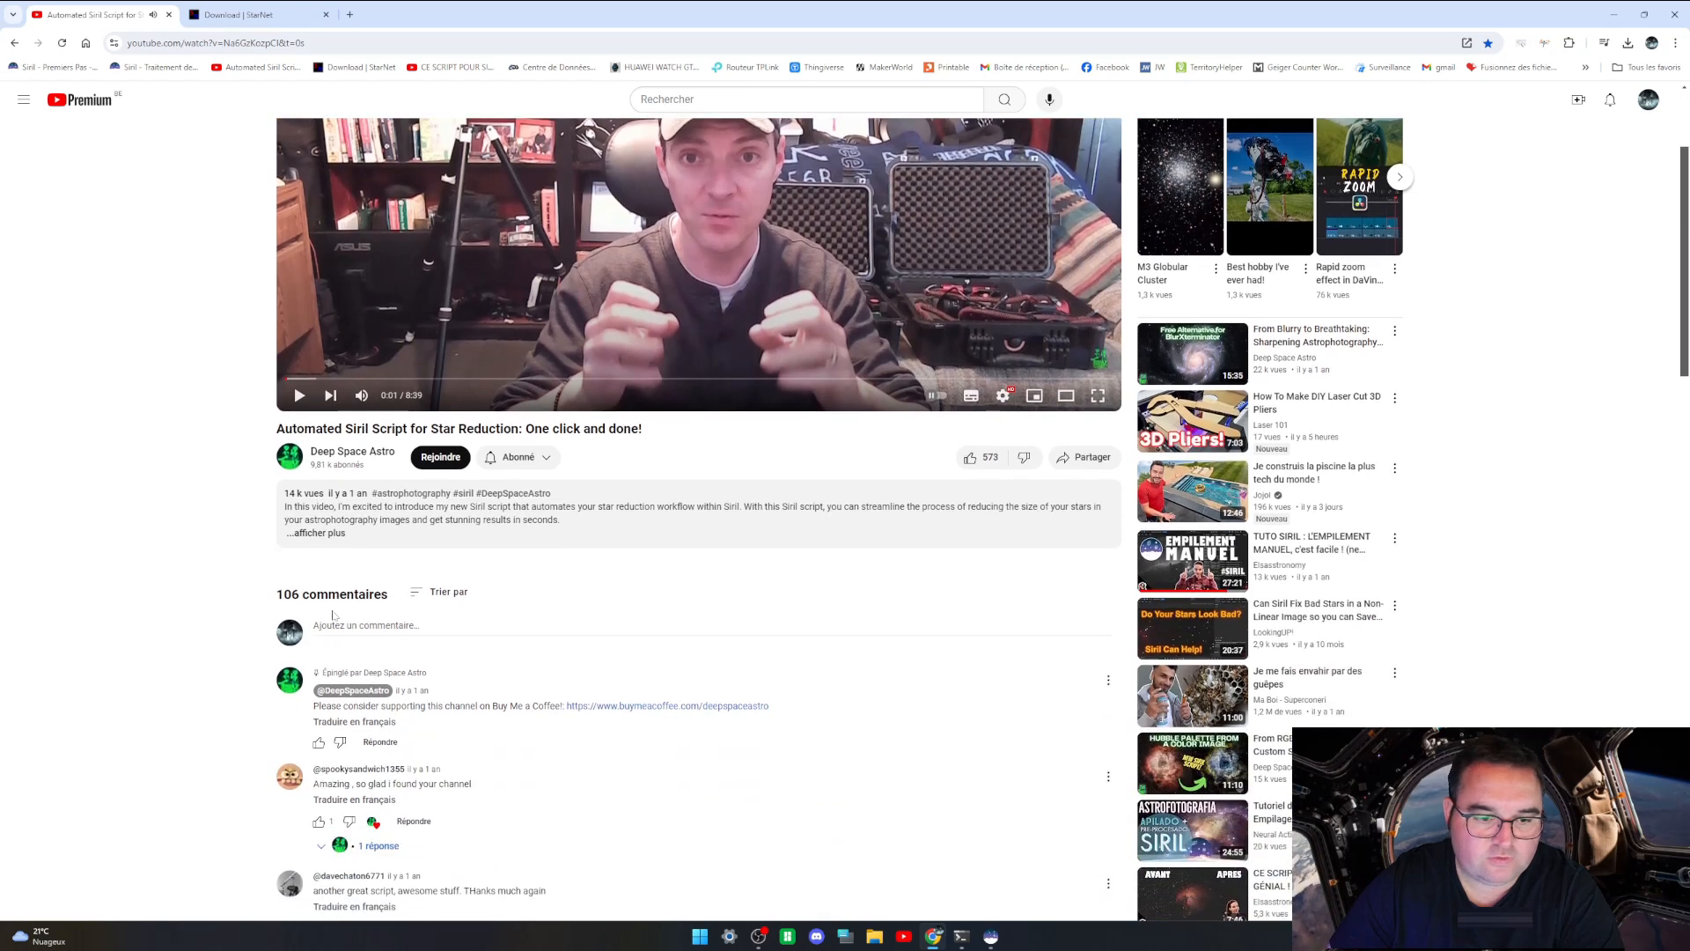
{"action": "left_click", "coordinate": [312, 531]}
{"action": "scroll", "coordinate": [312, 531], "scroll_direction": "down", "scroll_amount": 3}
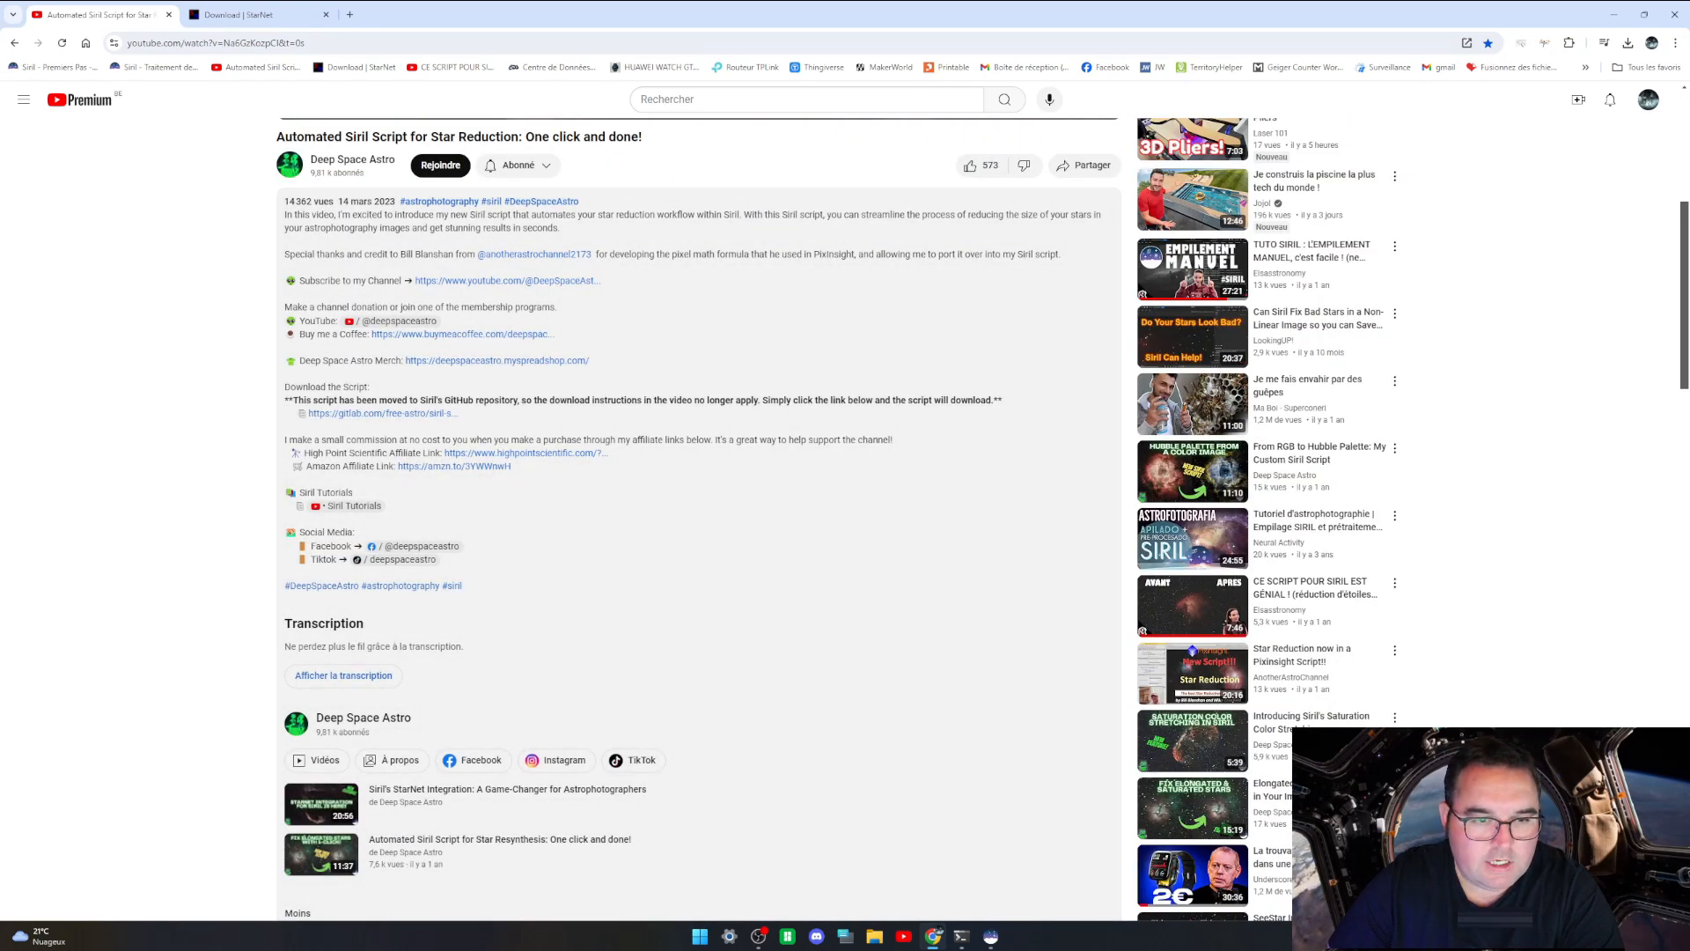
{"action": "left_click_drag", "start_coordinate": [283, 387], "coordinate": [513, 421]}
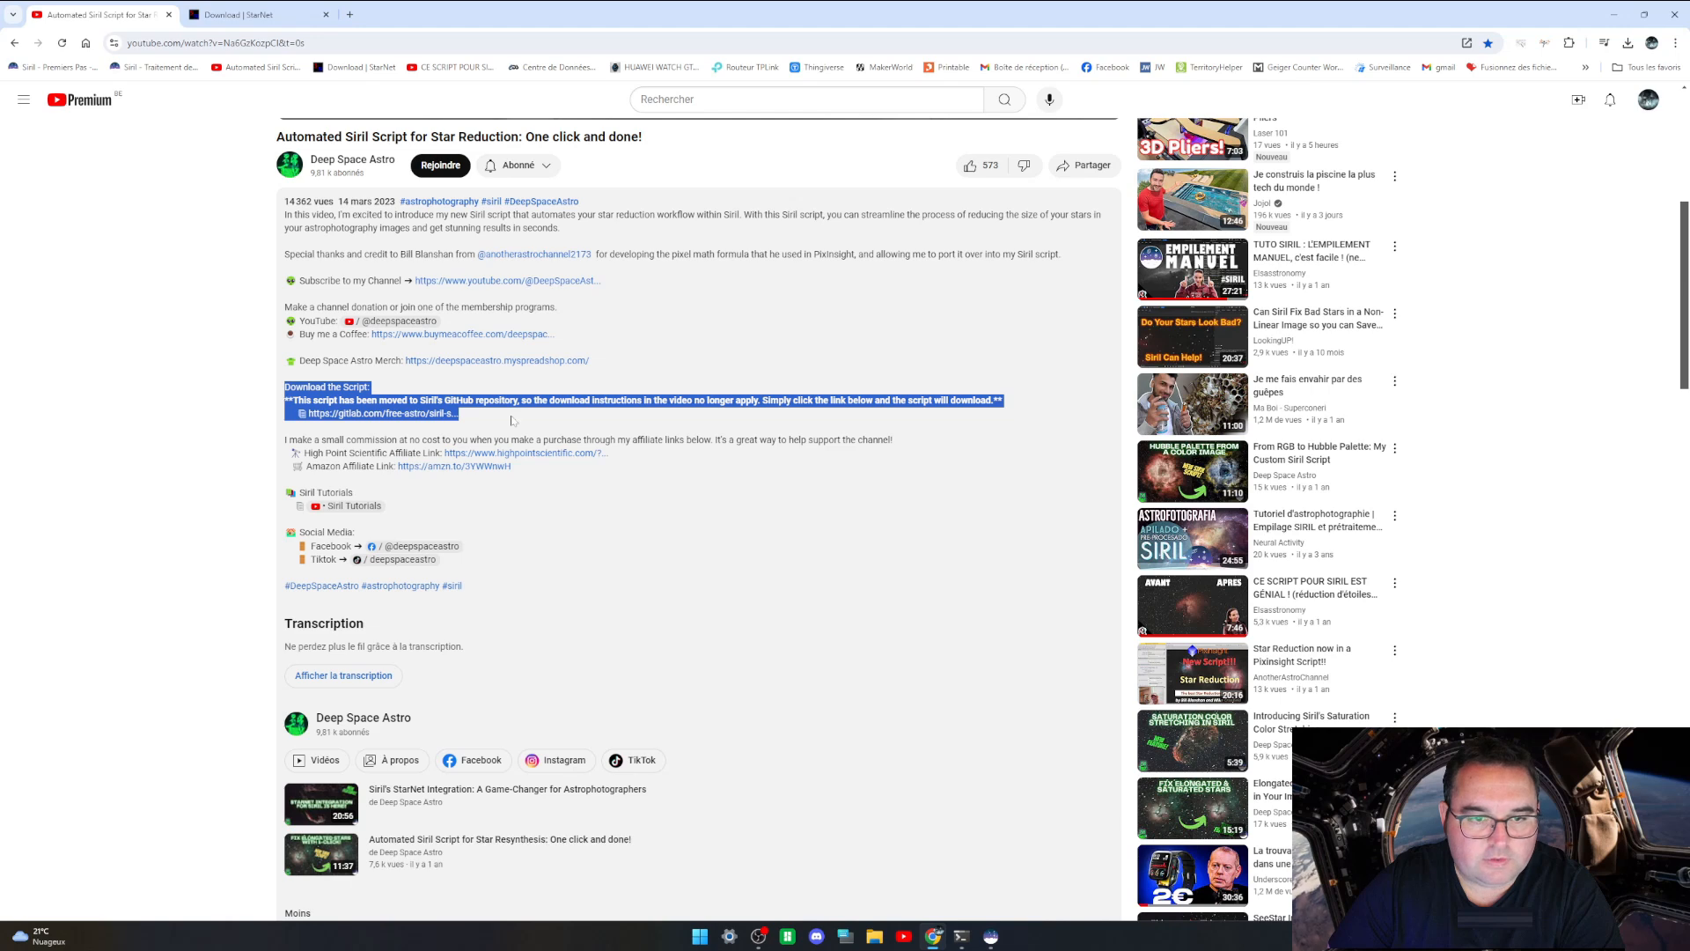
Step: Download the star reduction script from its GitLab link and open the Downloads folder in File Explorer
{"action": "left_click", "coordinate": [511, 425]}
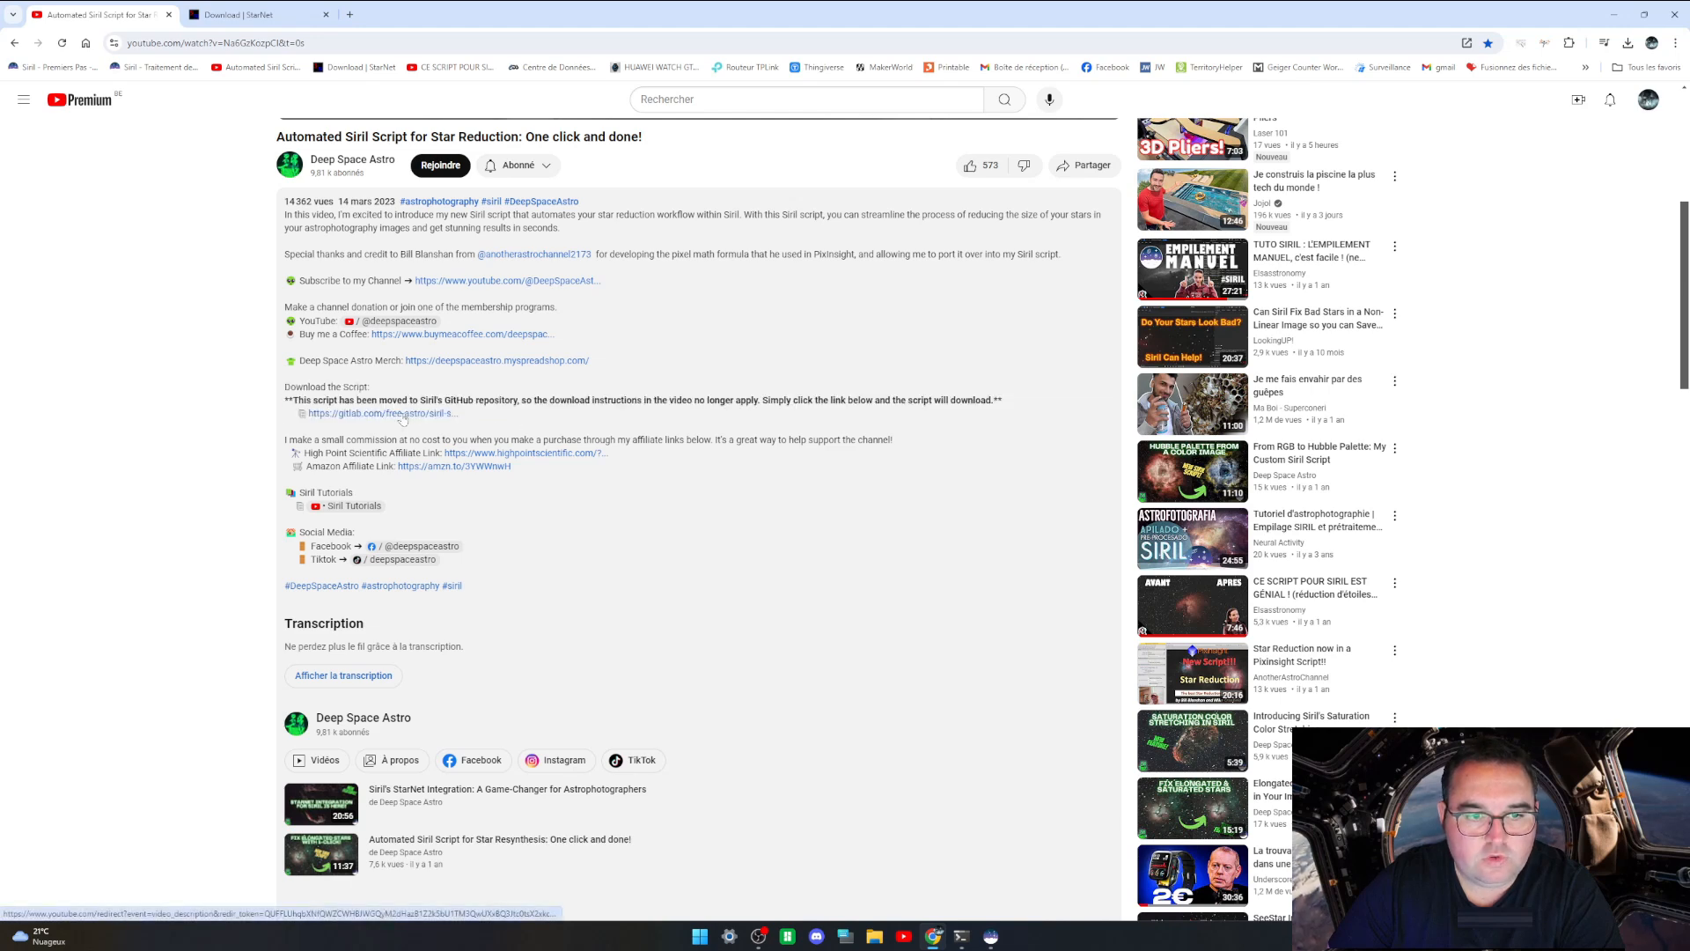
{"action": "left_click", "coordinate": [402, 419]}
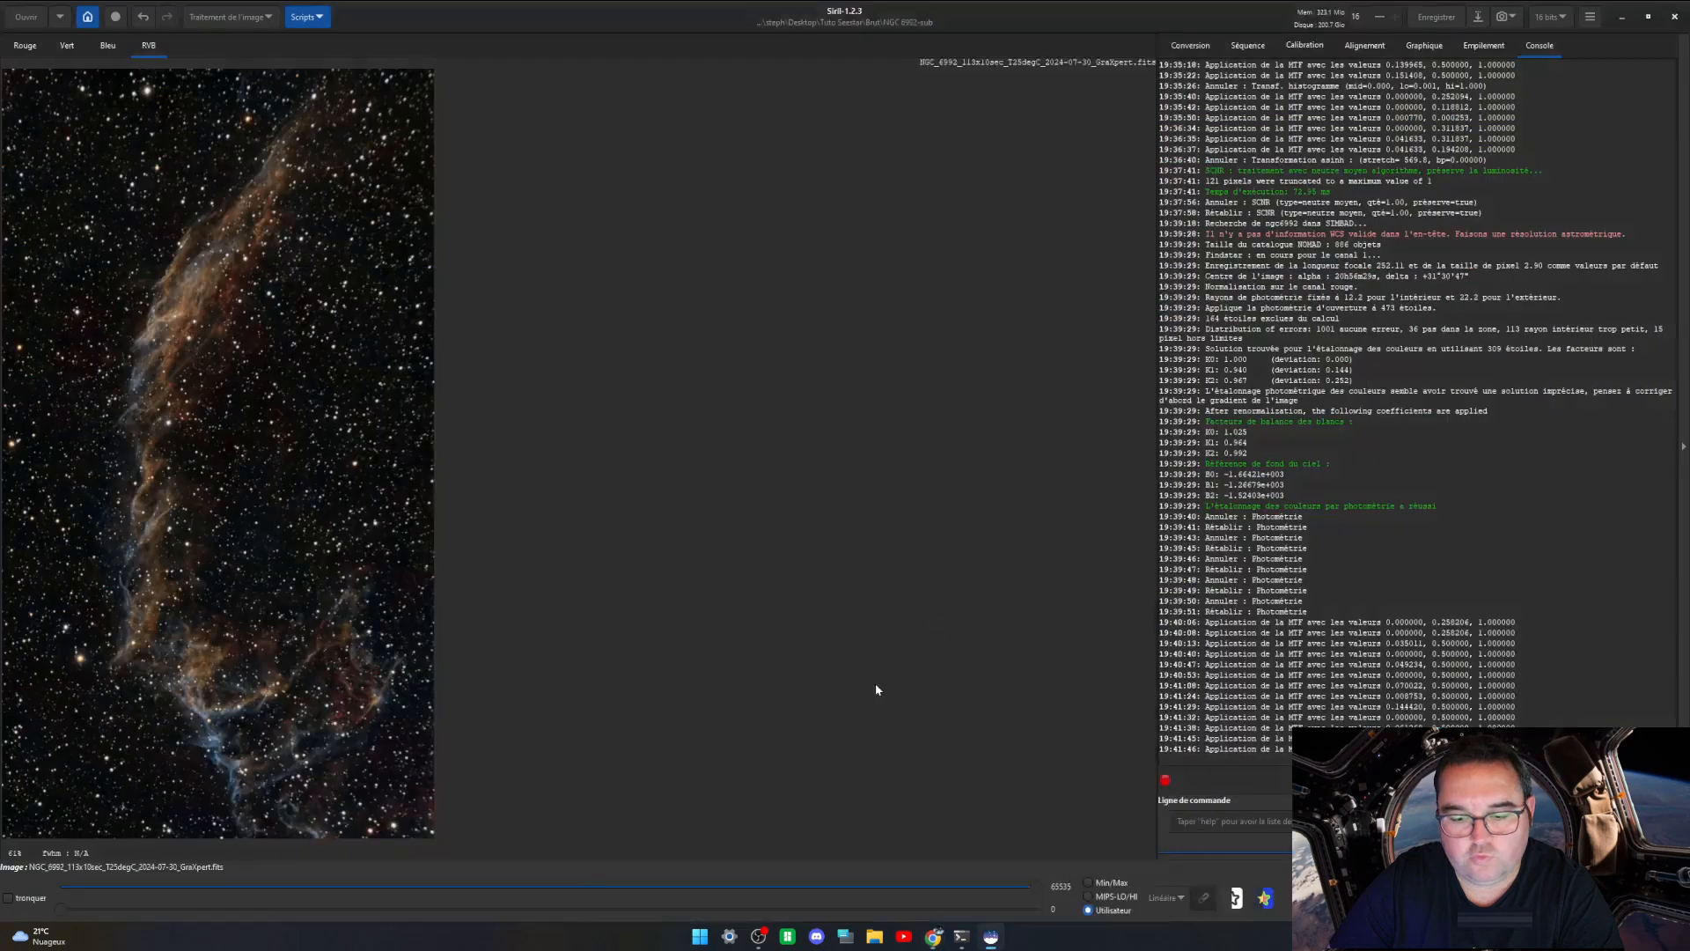
{"action": "left_click", "coordinate": [874, 936]}
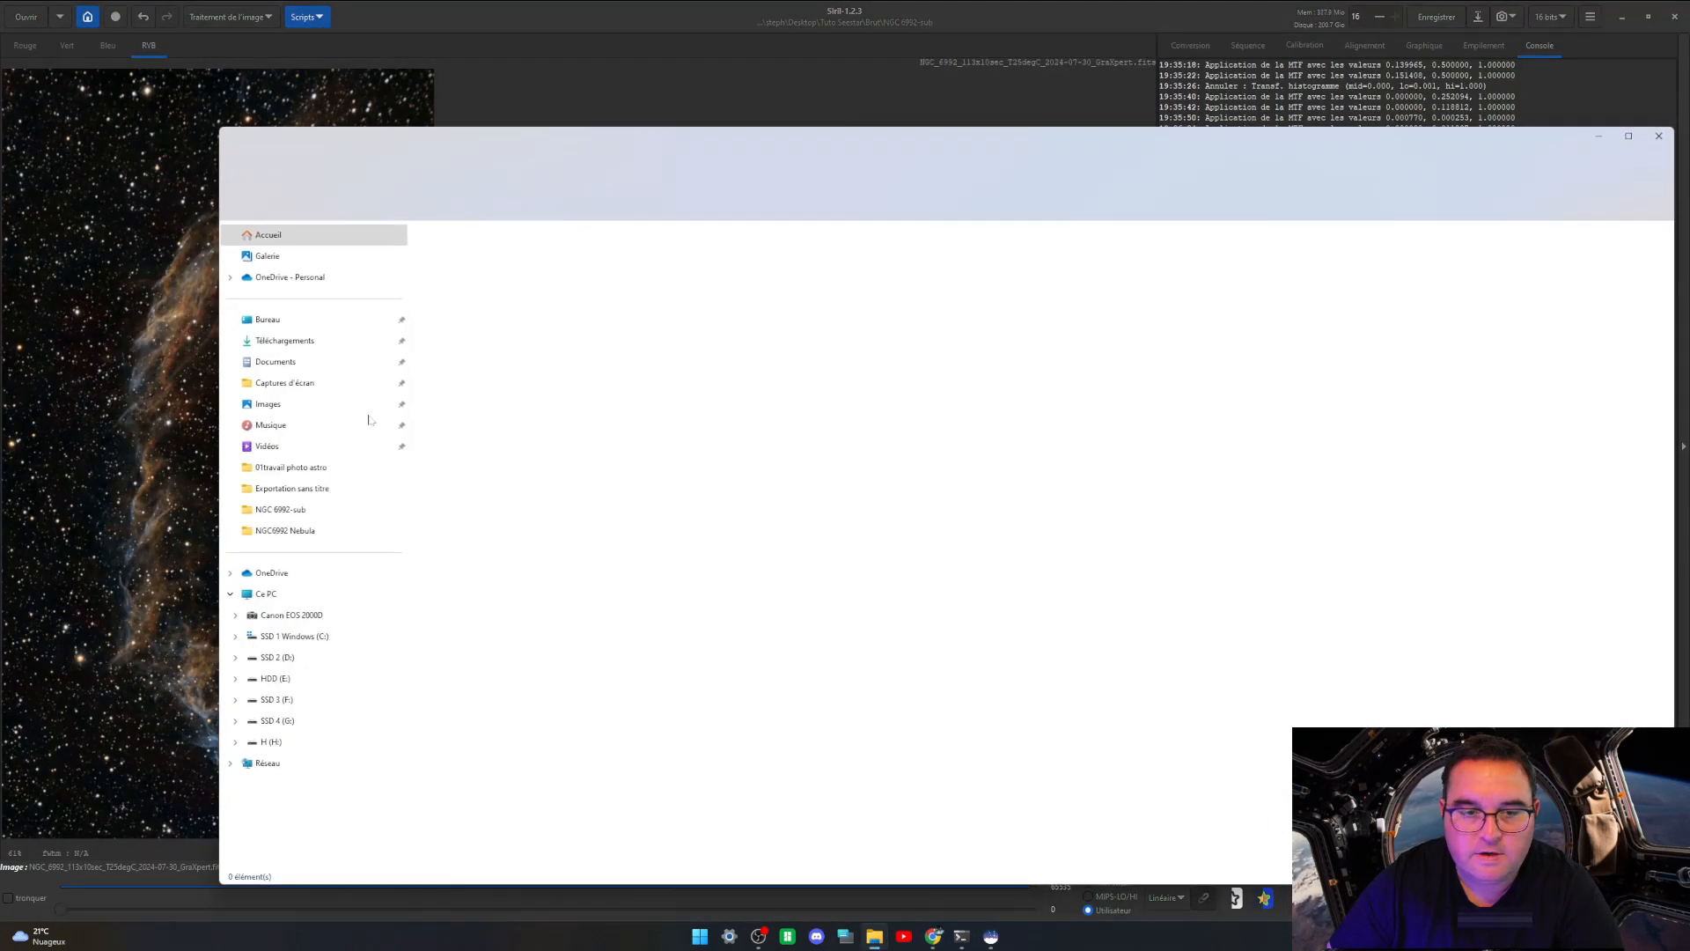
{"action": "left_click", "coordinate": [284, 339]}
Step: Delete the older duplicate DSA-Star_Reduction-MTF (1).ssf from the Downloads folder
{"action": "left_click", "coordinate": [528, 370]}
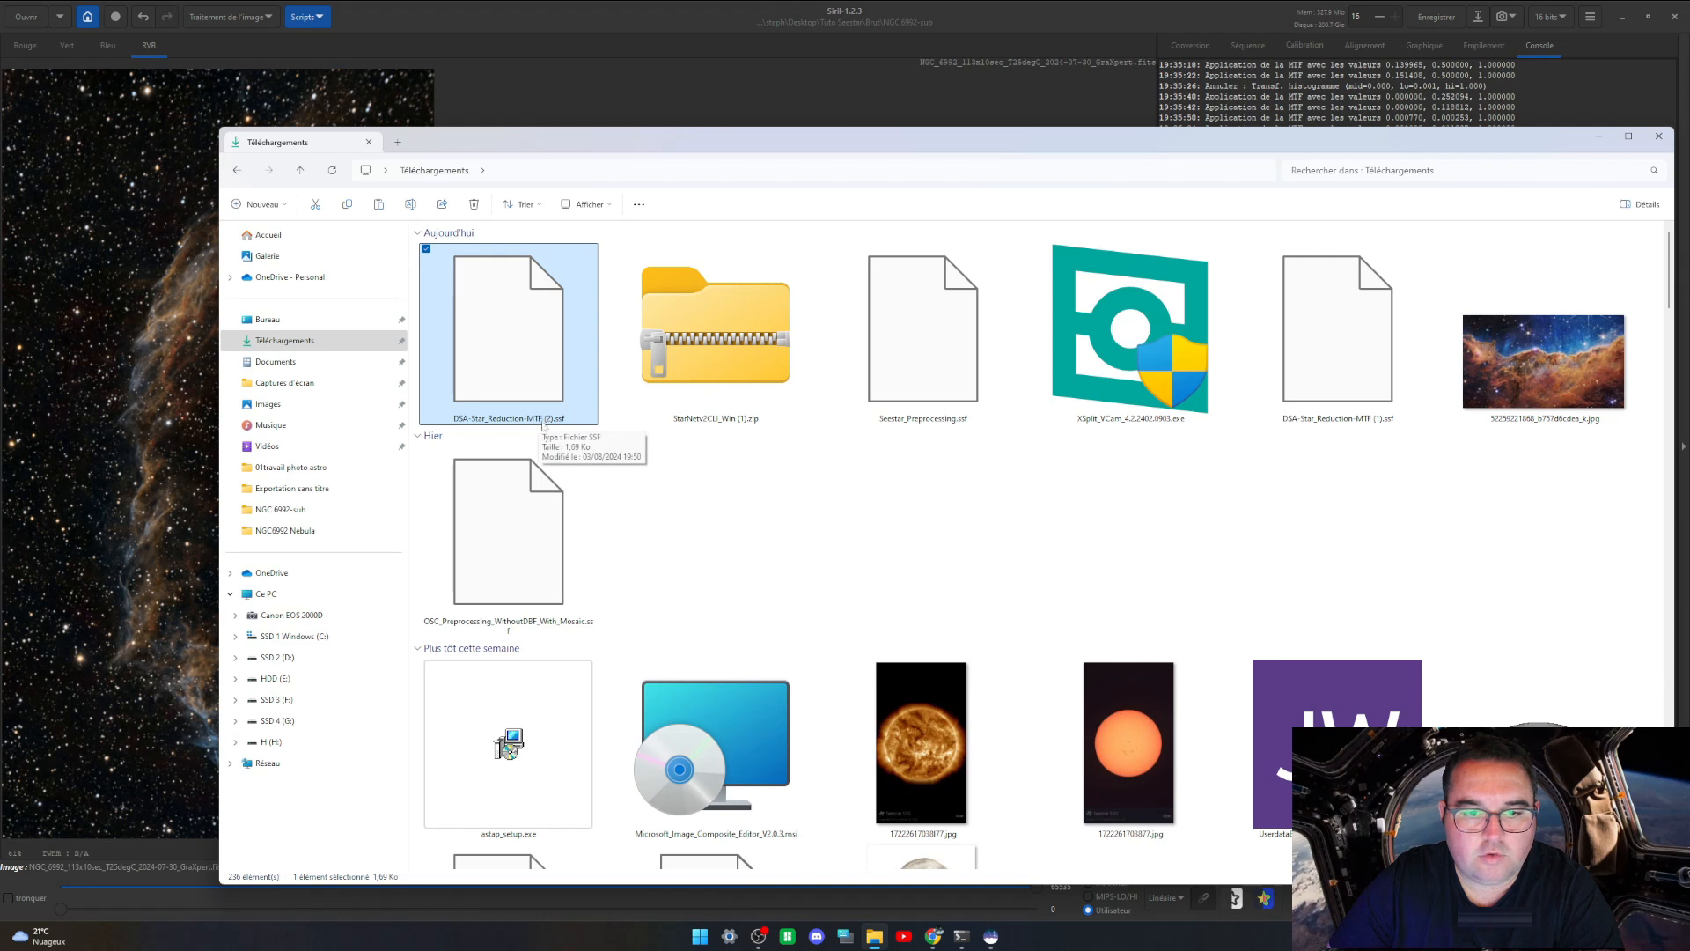
{"action": "left_click", "coordinate": [1340, 355]}
{"action": "key", "text": "Delete"}
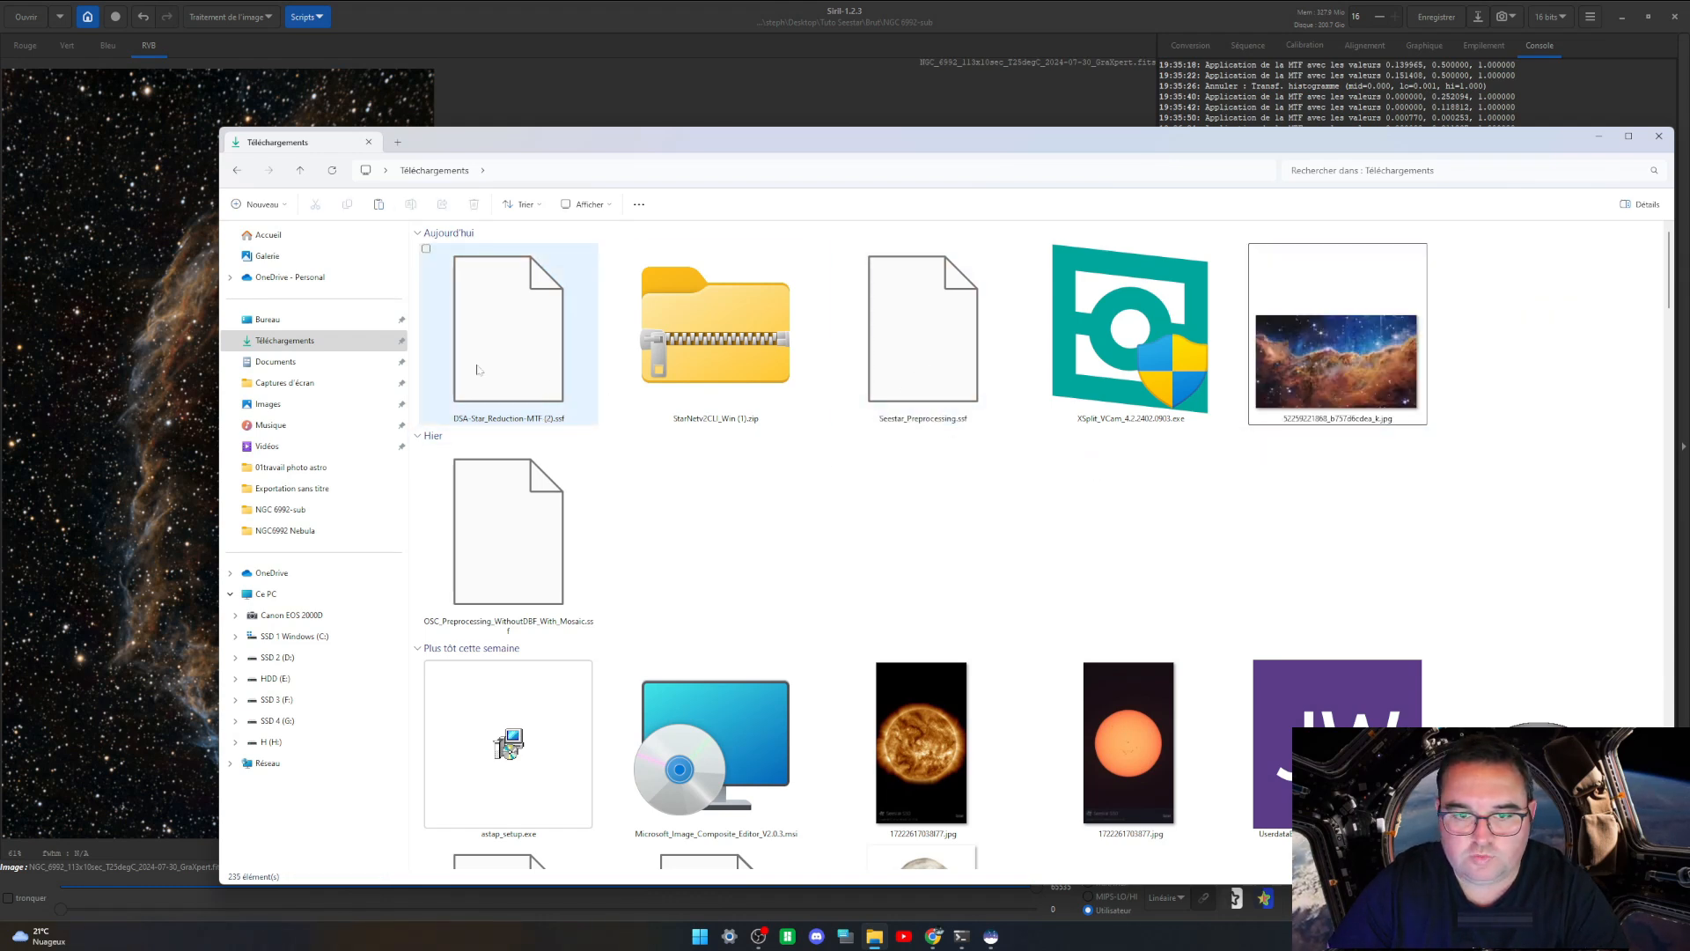
Step: Copy DSA-Star_Reduction-MTF (2).ssf into the scripts folder of Siril's program directory on drive C, granting administrator permission
{"action": "left_click", "coordinate": [534, 364]}
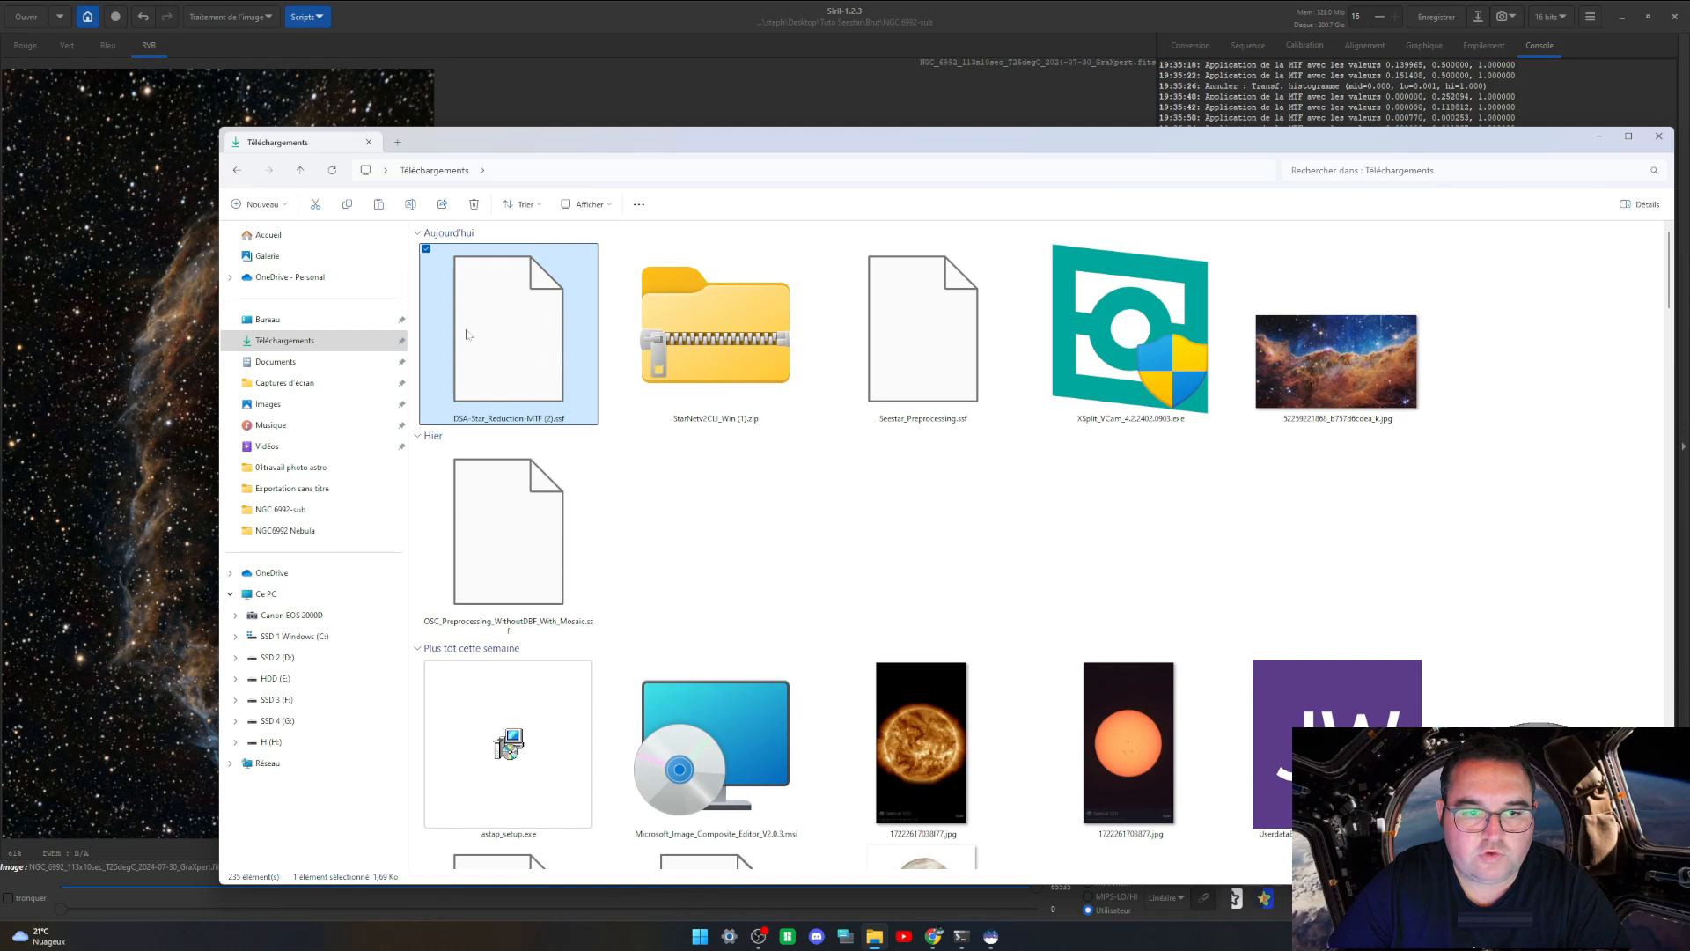
{"action": "left_click", "coordinate": [294, 635]}
{"action": "double_click", "coordinate": [466, 435]}
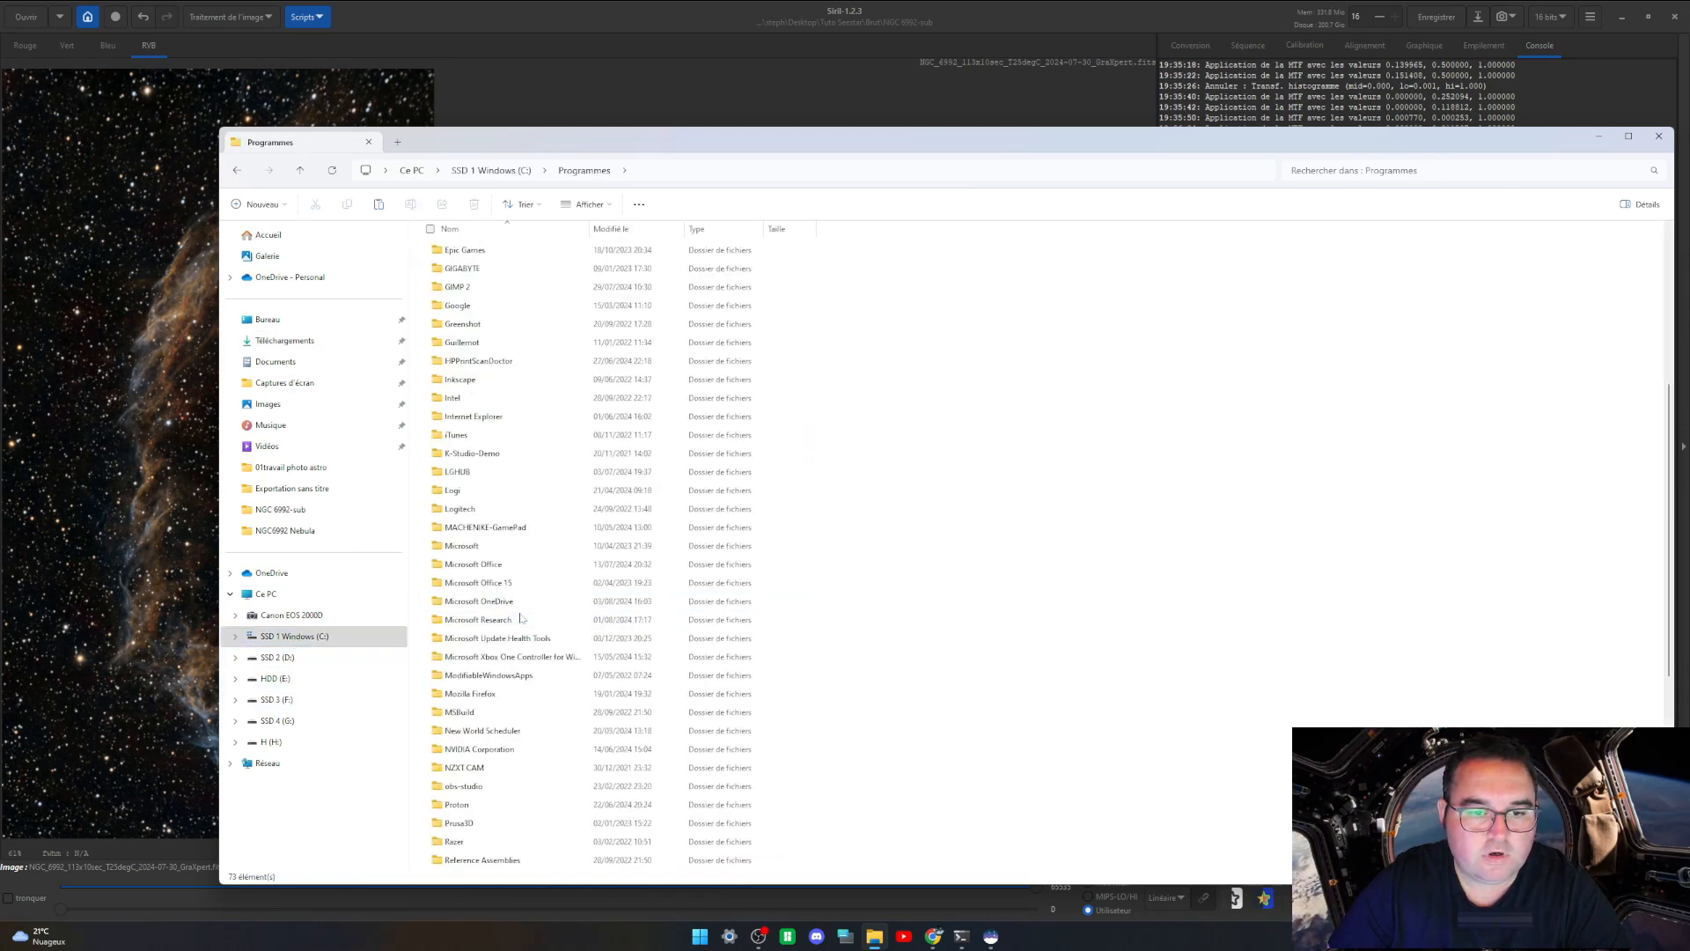
{"action": "scroll", "coordinate": [521, 618], "scroll_direction": "down", "scroll_amount": 5}
{"action": "double_click", "coordinate": [467, 563]}
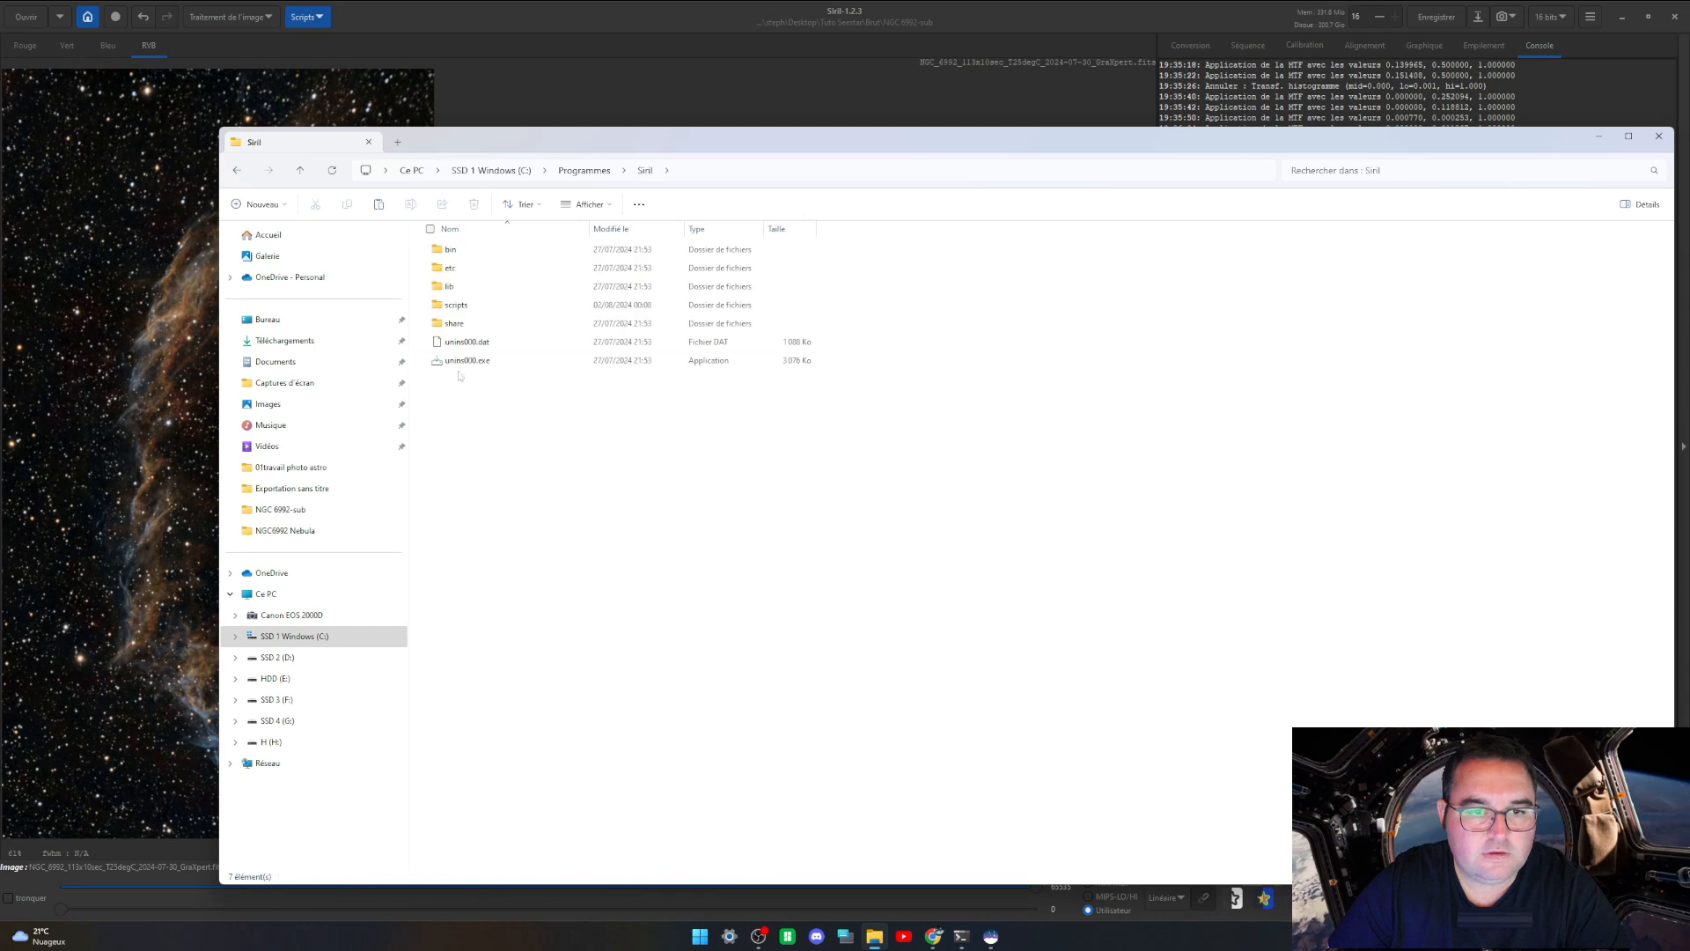
{"action": "double_click", "coordinate": [455, 304]}
{"action": "key", "text": "ctrl+v"}
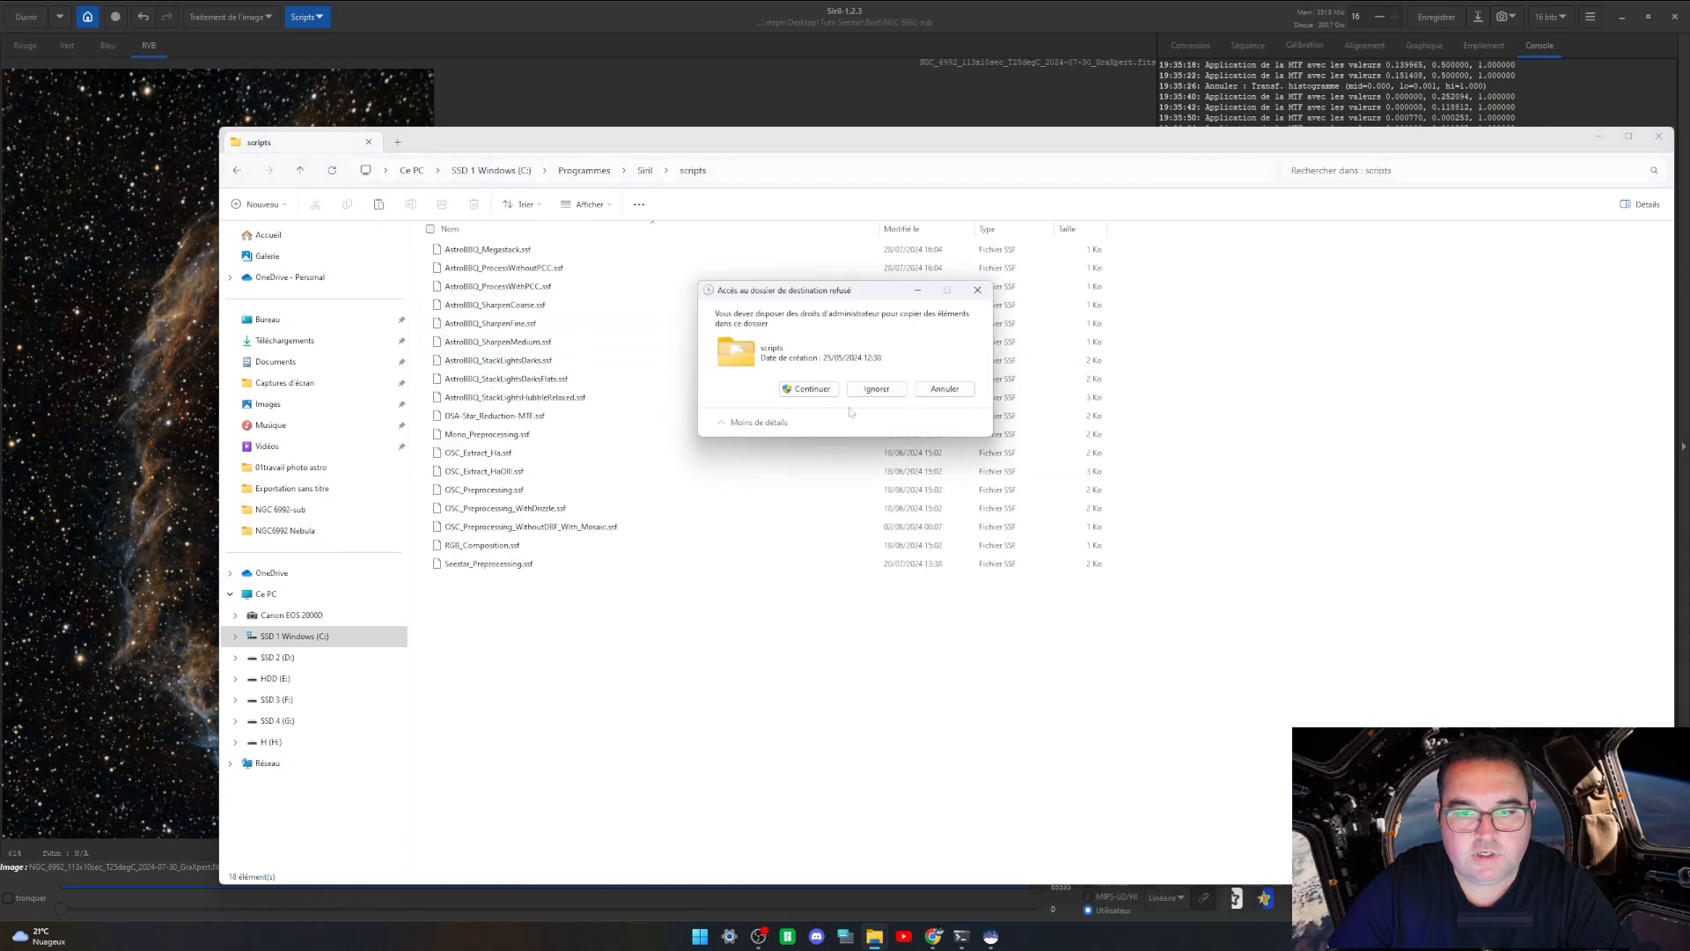
{"action": "left_click", "coordinate": [808, 388]}
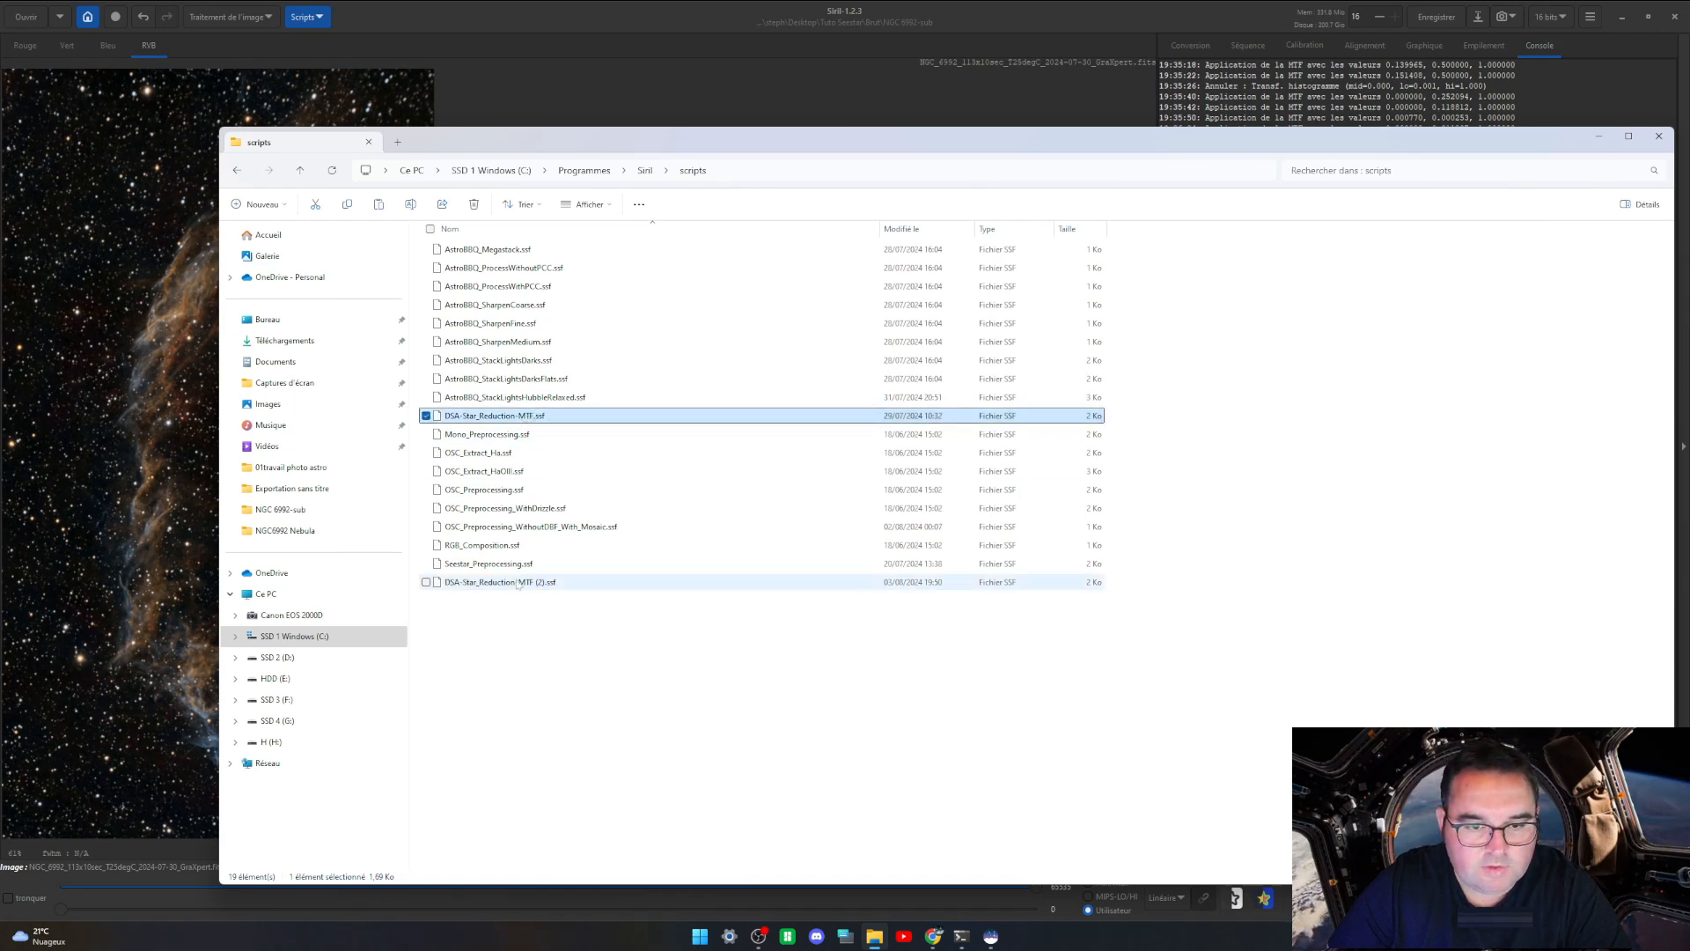
Step: Delete the duplicate DSA-Star_Reduction-MTF (2).ssf from Siril's scripts folder, granting administrator permission, and close File Explorer
{"action": "left_click", "coordinate": [524, 417]}
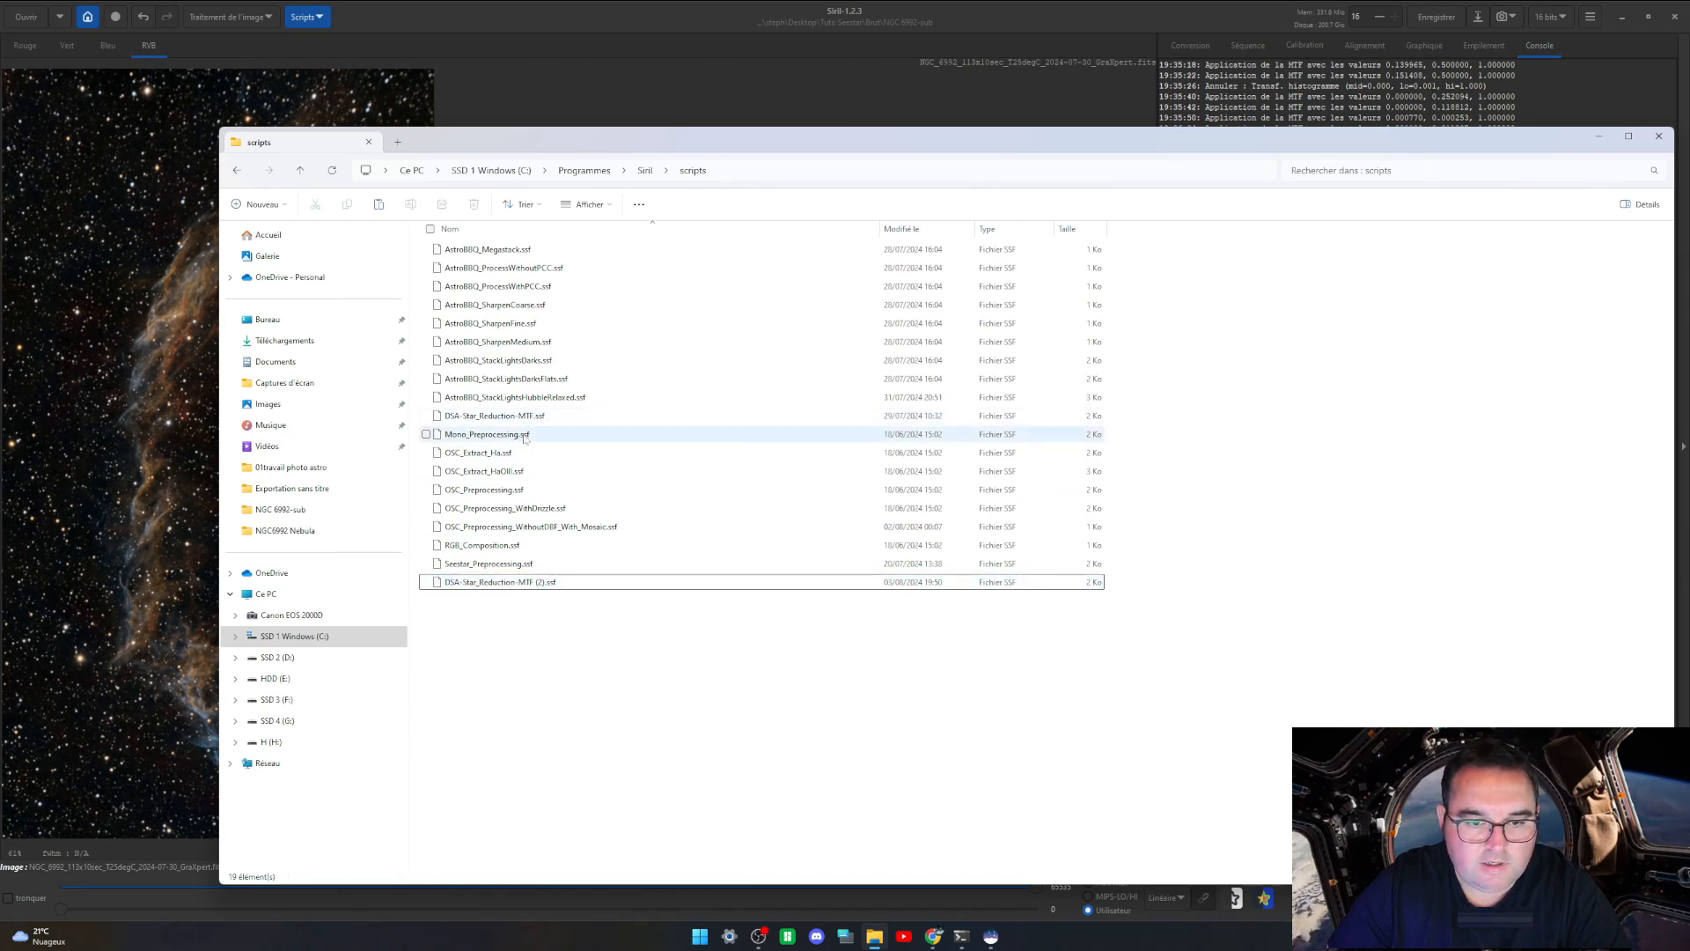
{"action": "left_click", "coordinate": [524, 582]}
{"action": "key", "text": "Delete"}
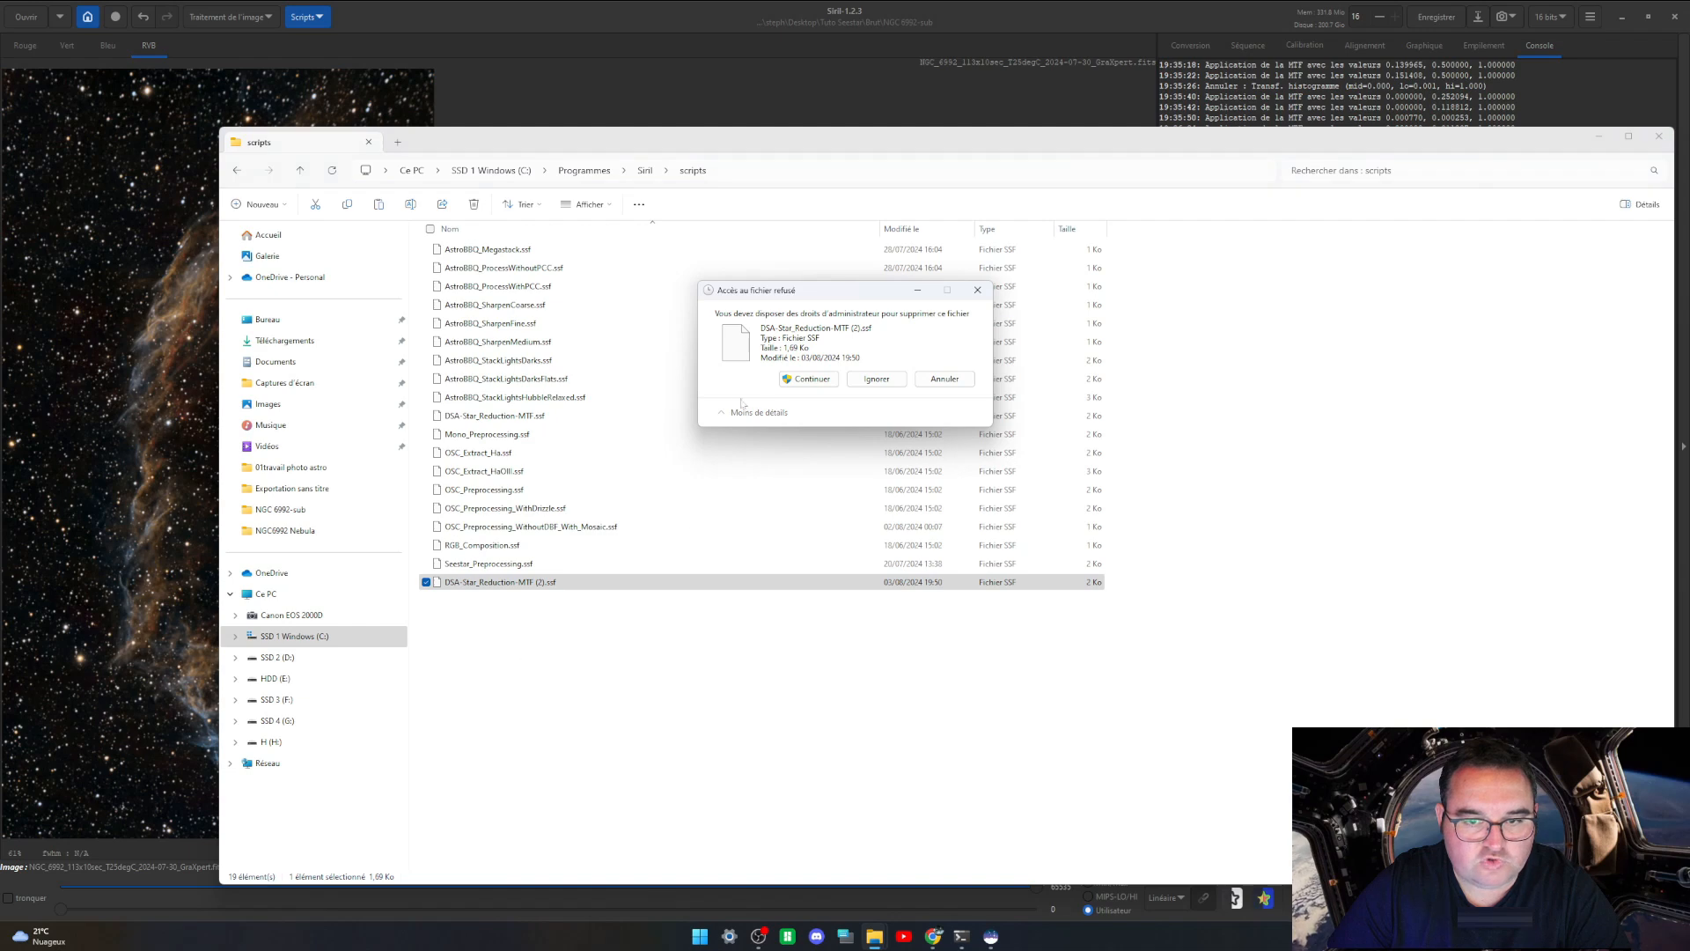
{"action": "left_click", "coordinate": [808, 378]}
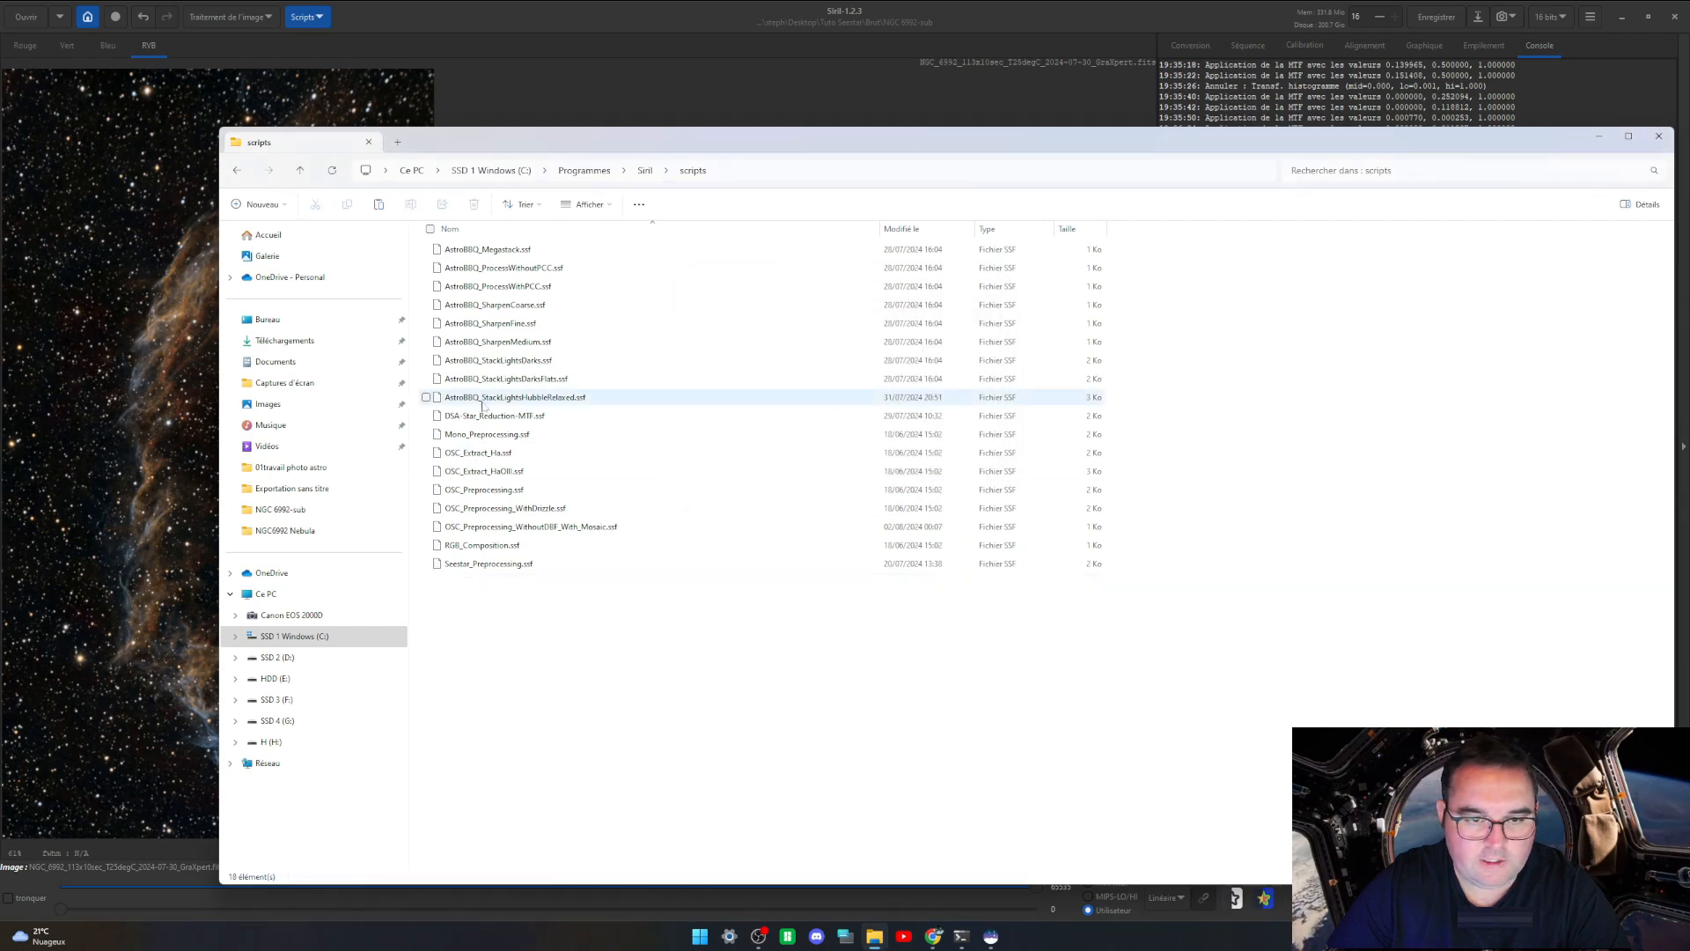
{"action": "left_click", "coordinate": [645, 409]}
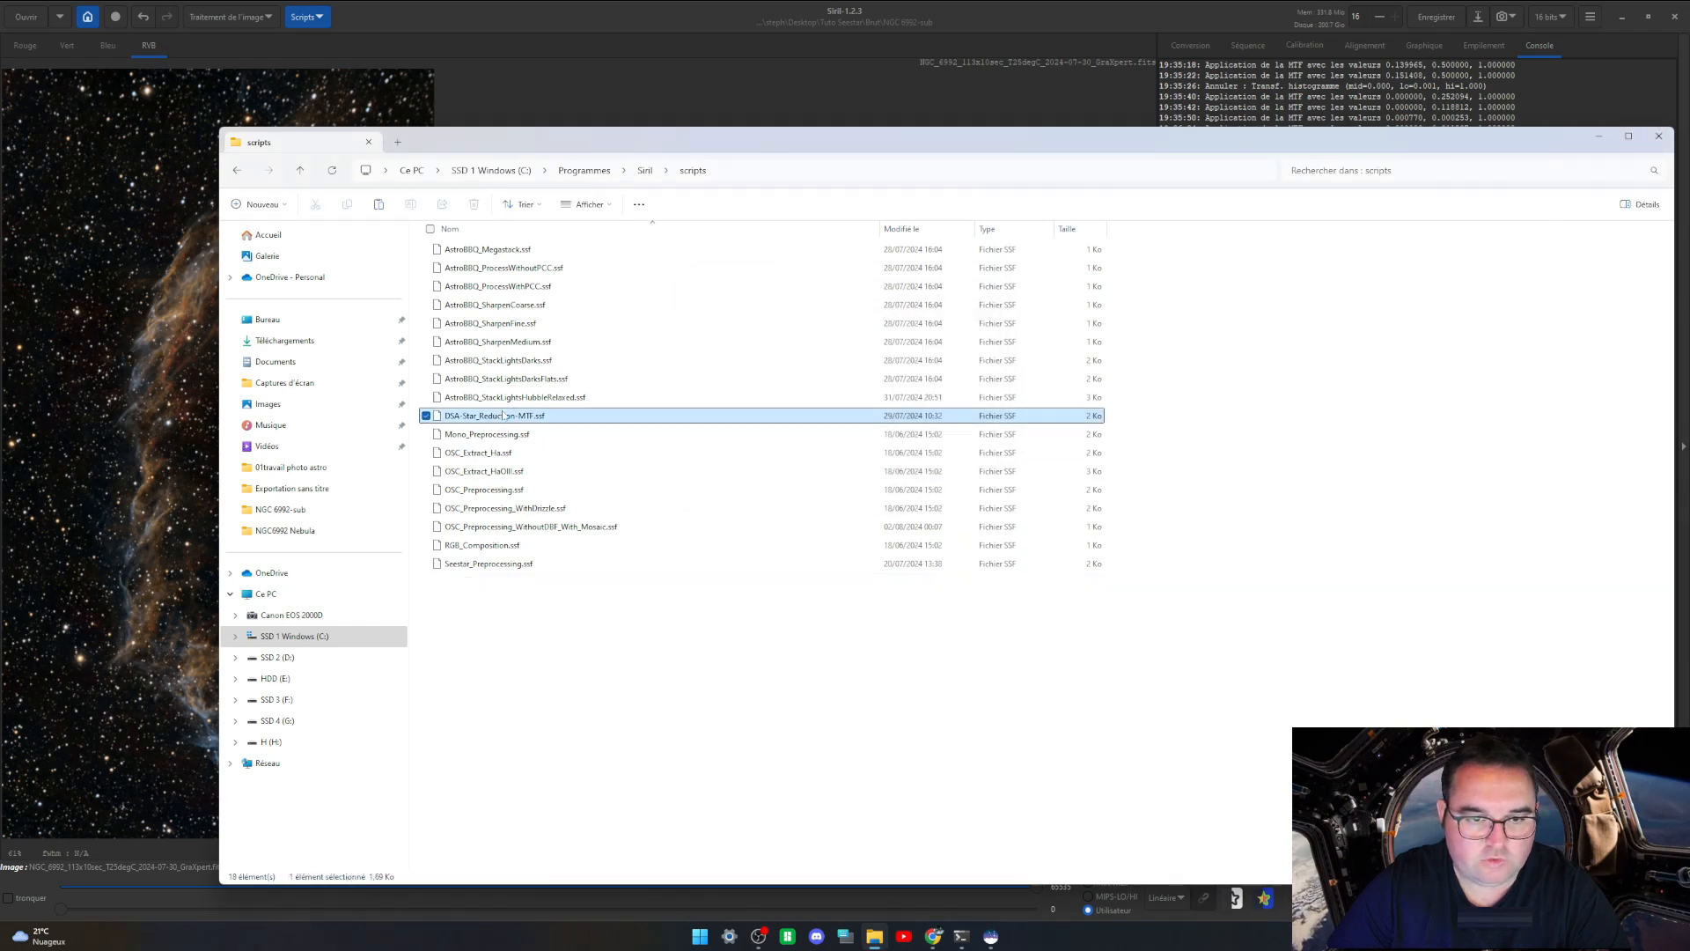
{"action": "left_click", "coordinate": [1658, 137]}
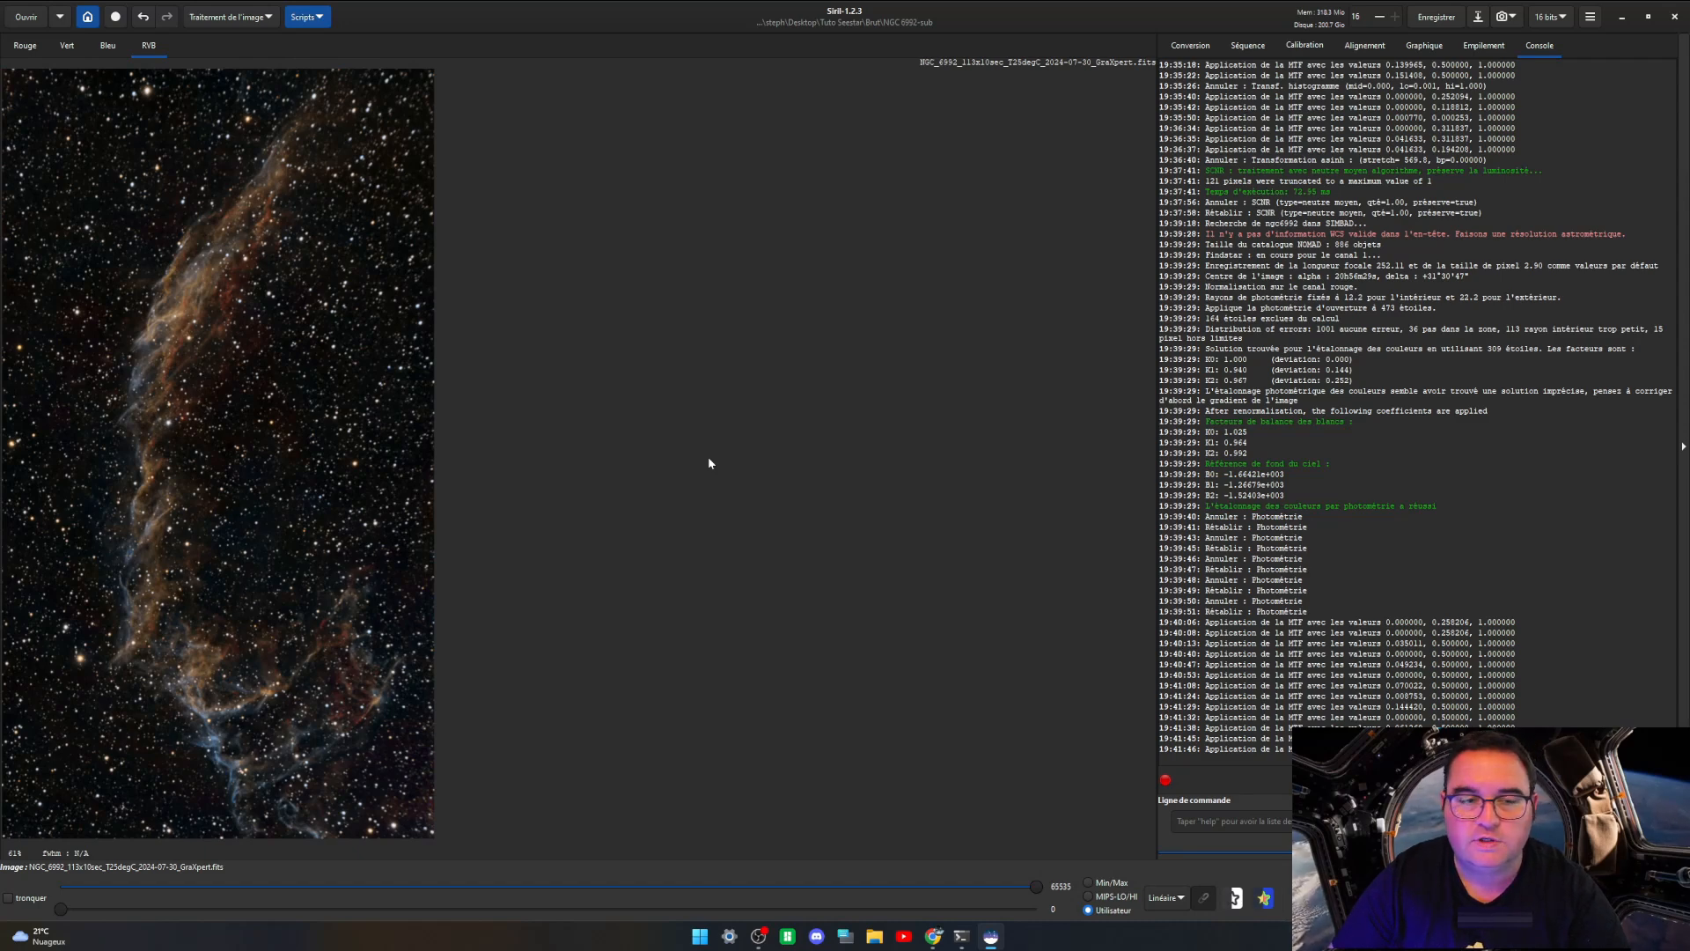
Step: Reload the script list in Siril's Scripts preferences and close the preferences without other changes
{"action": "left_click", "coordinate": [1592, 20]}
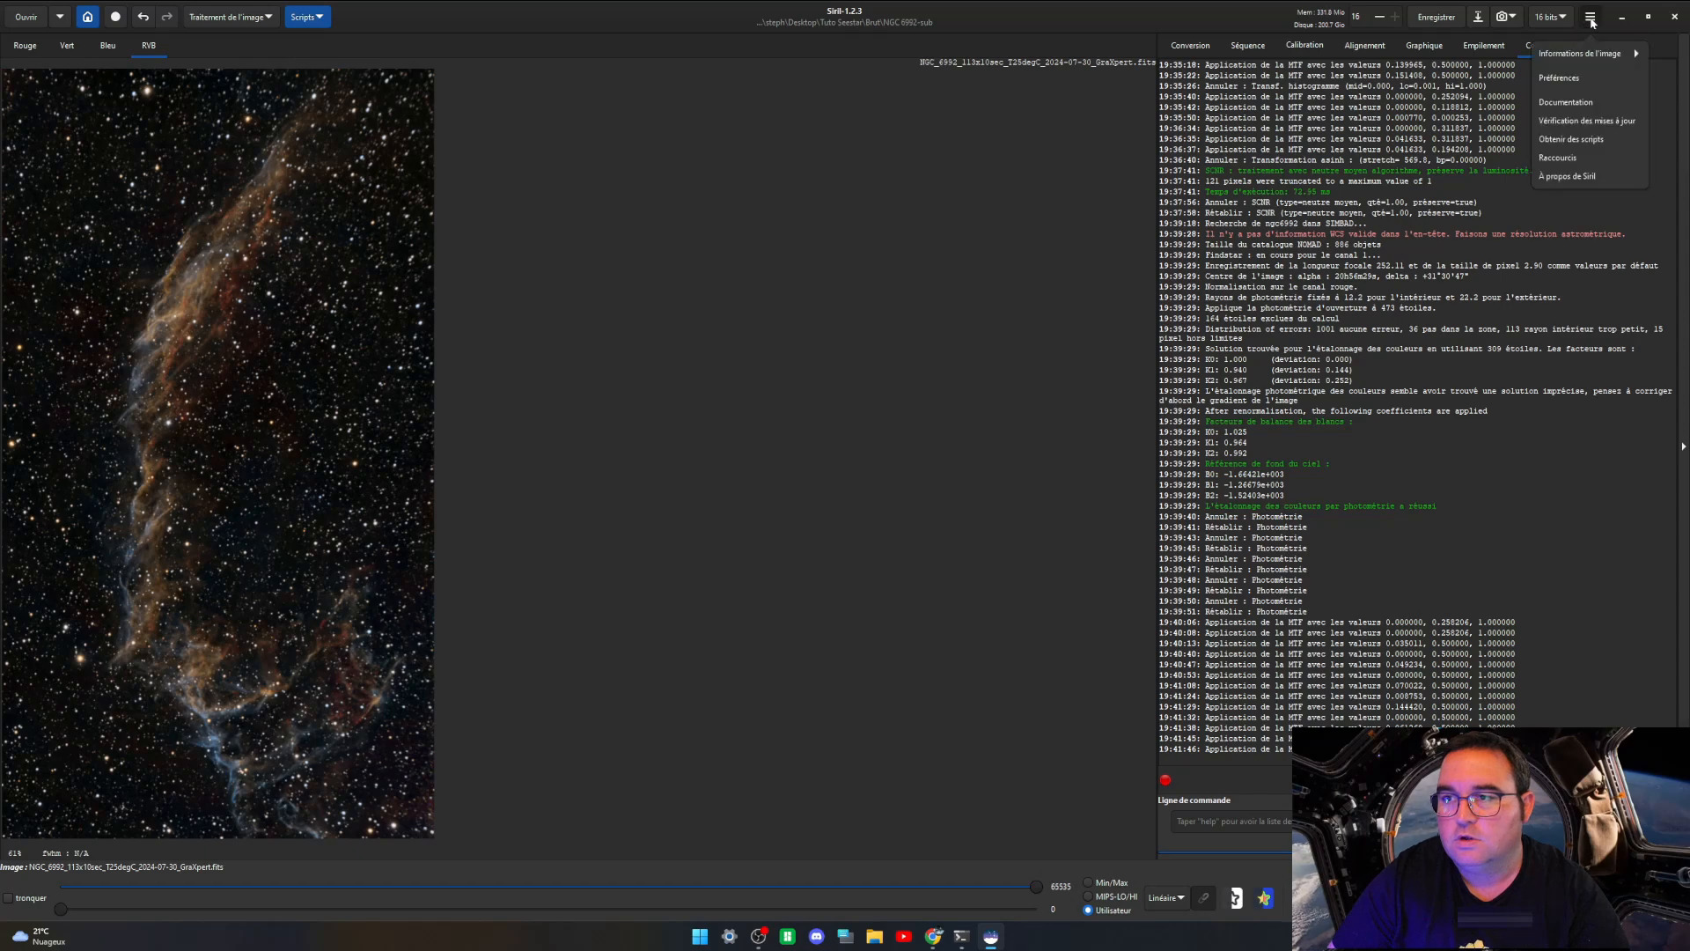
{"action": "left_click", "coordinate": [1559, 77]}
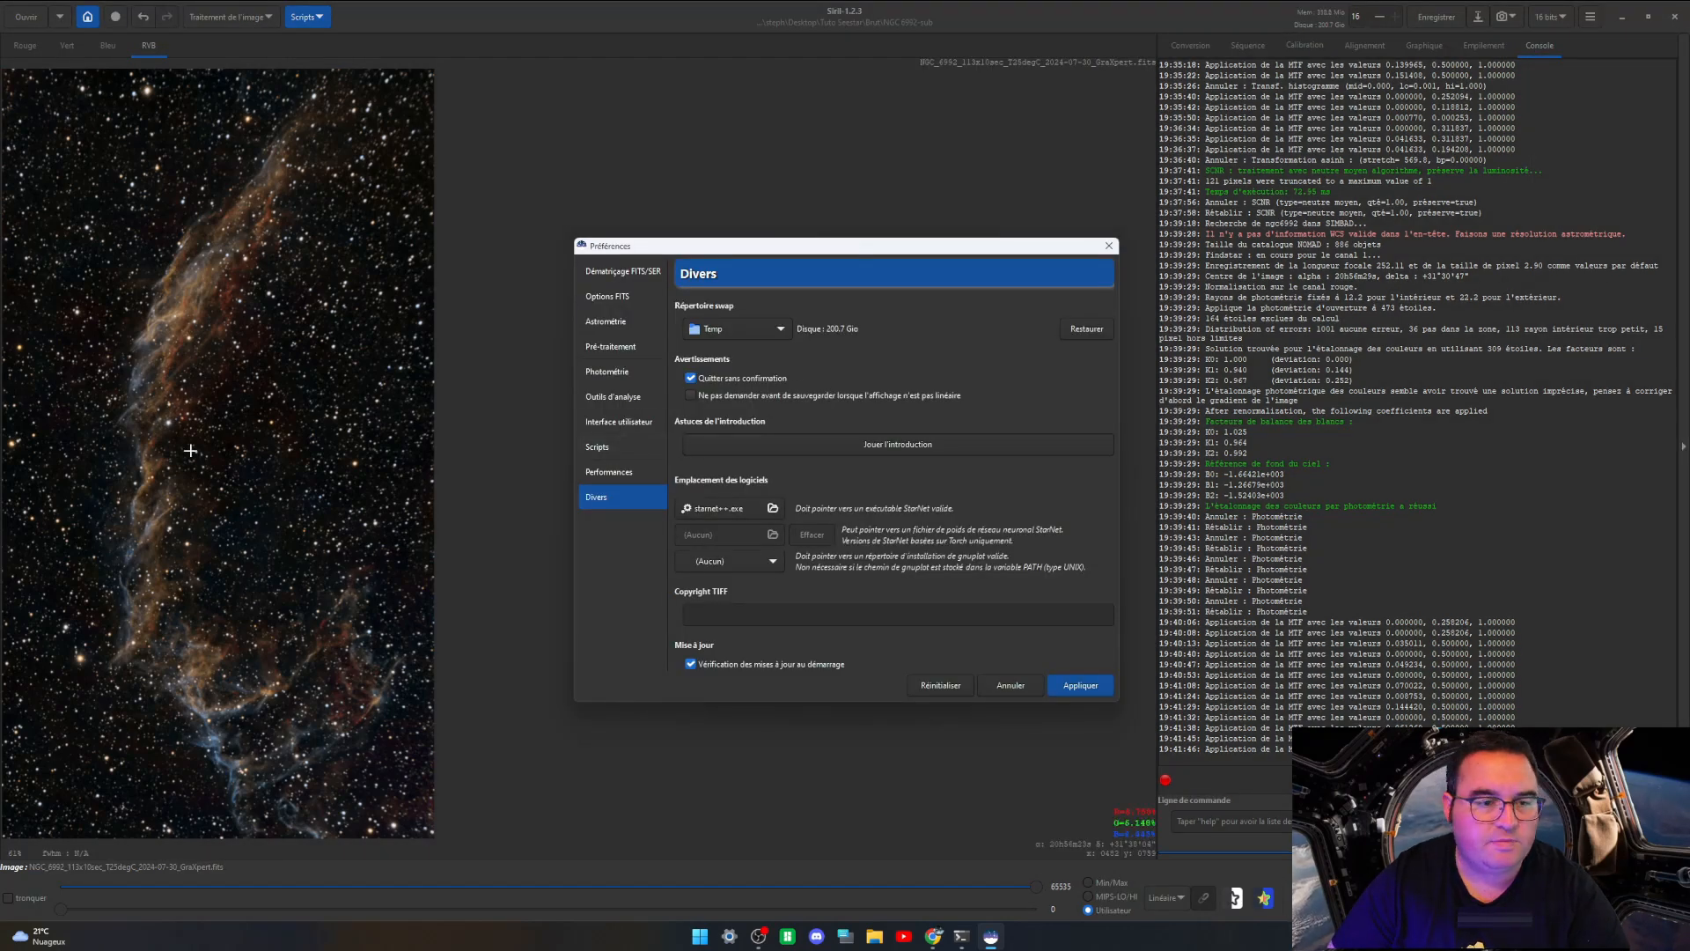
{"action": "left_click", "coordinate": [607, 448]}
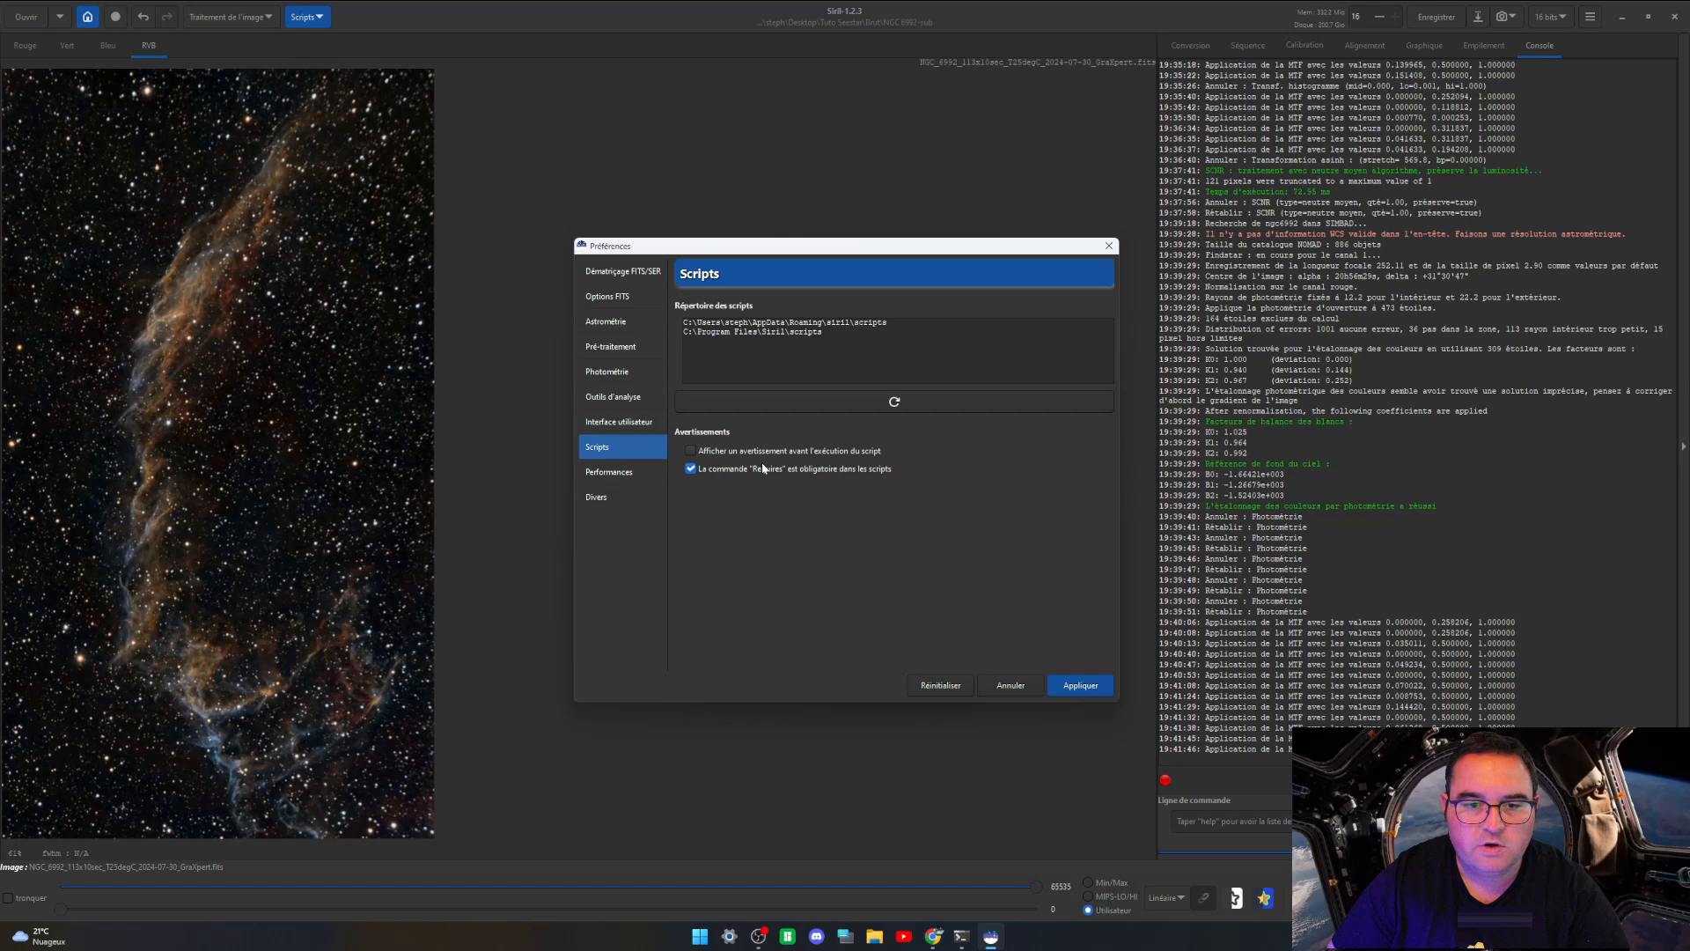
{"action": "left_click", "coordinate": [895, 401]}
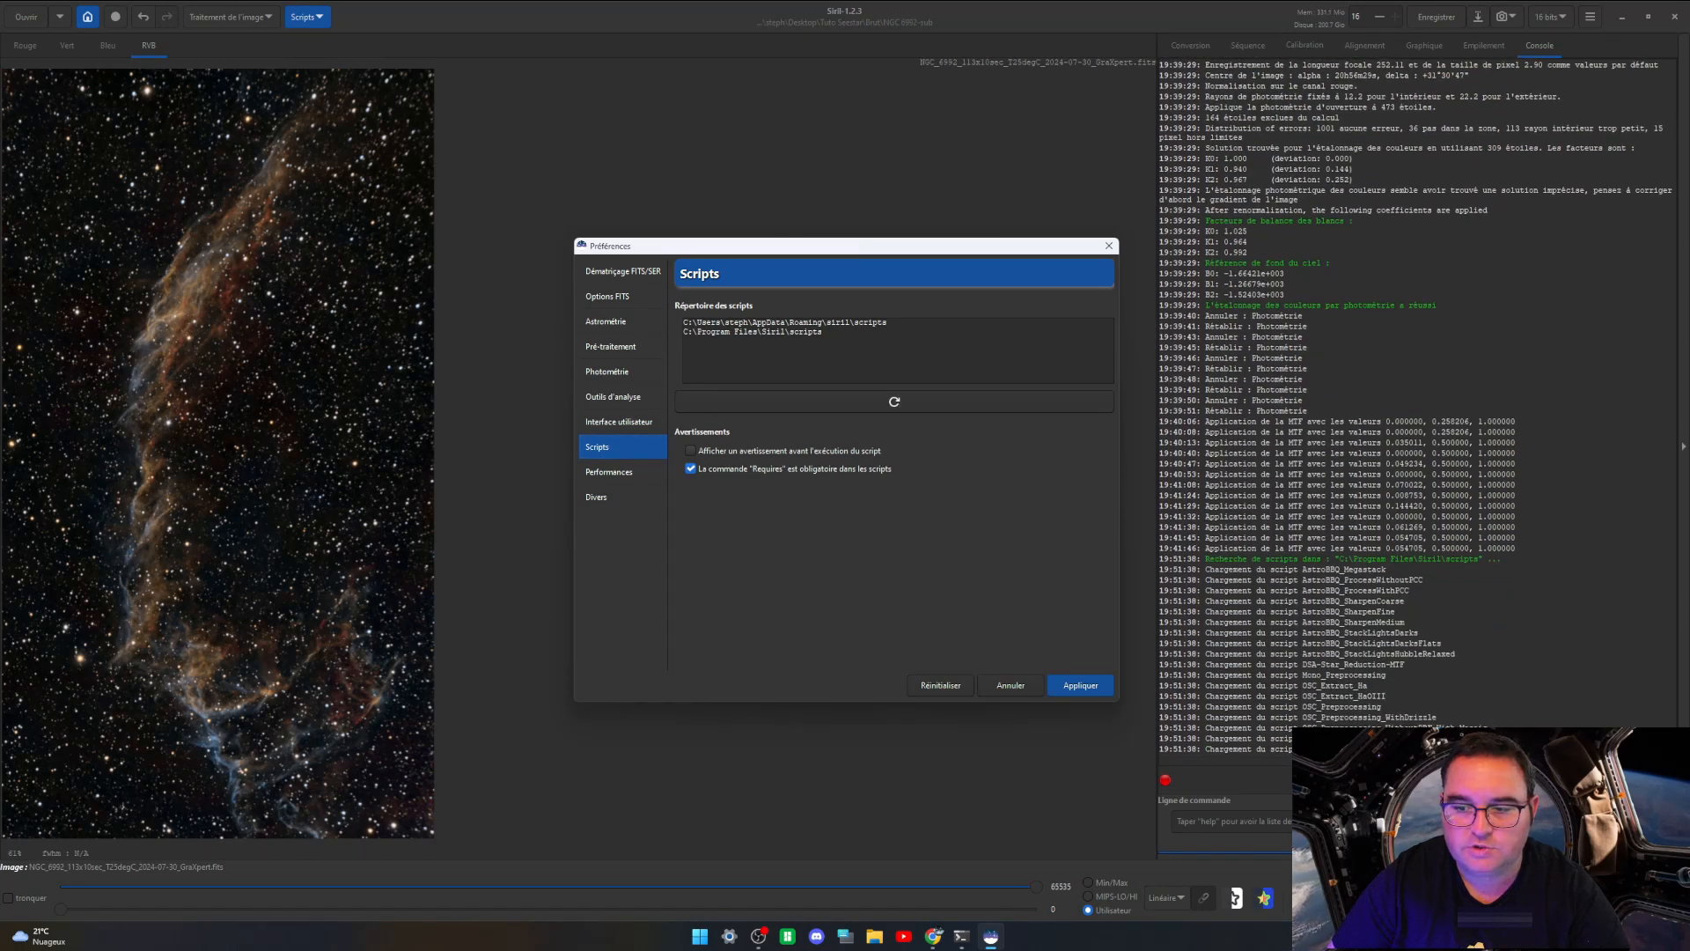
{"action": "left_click", "coordinate": [1010, 686]}
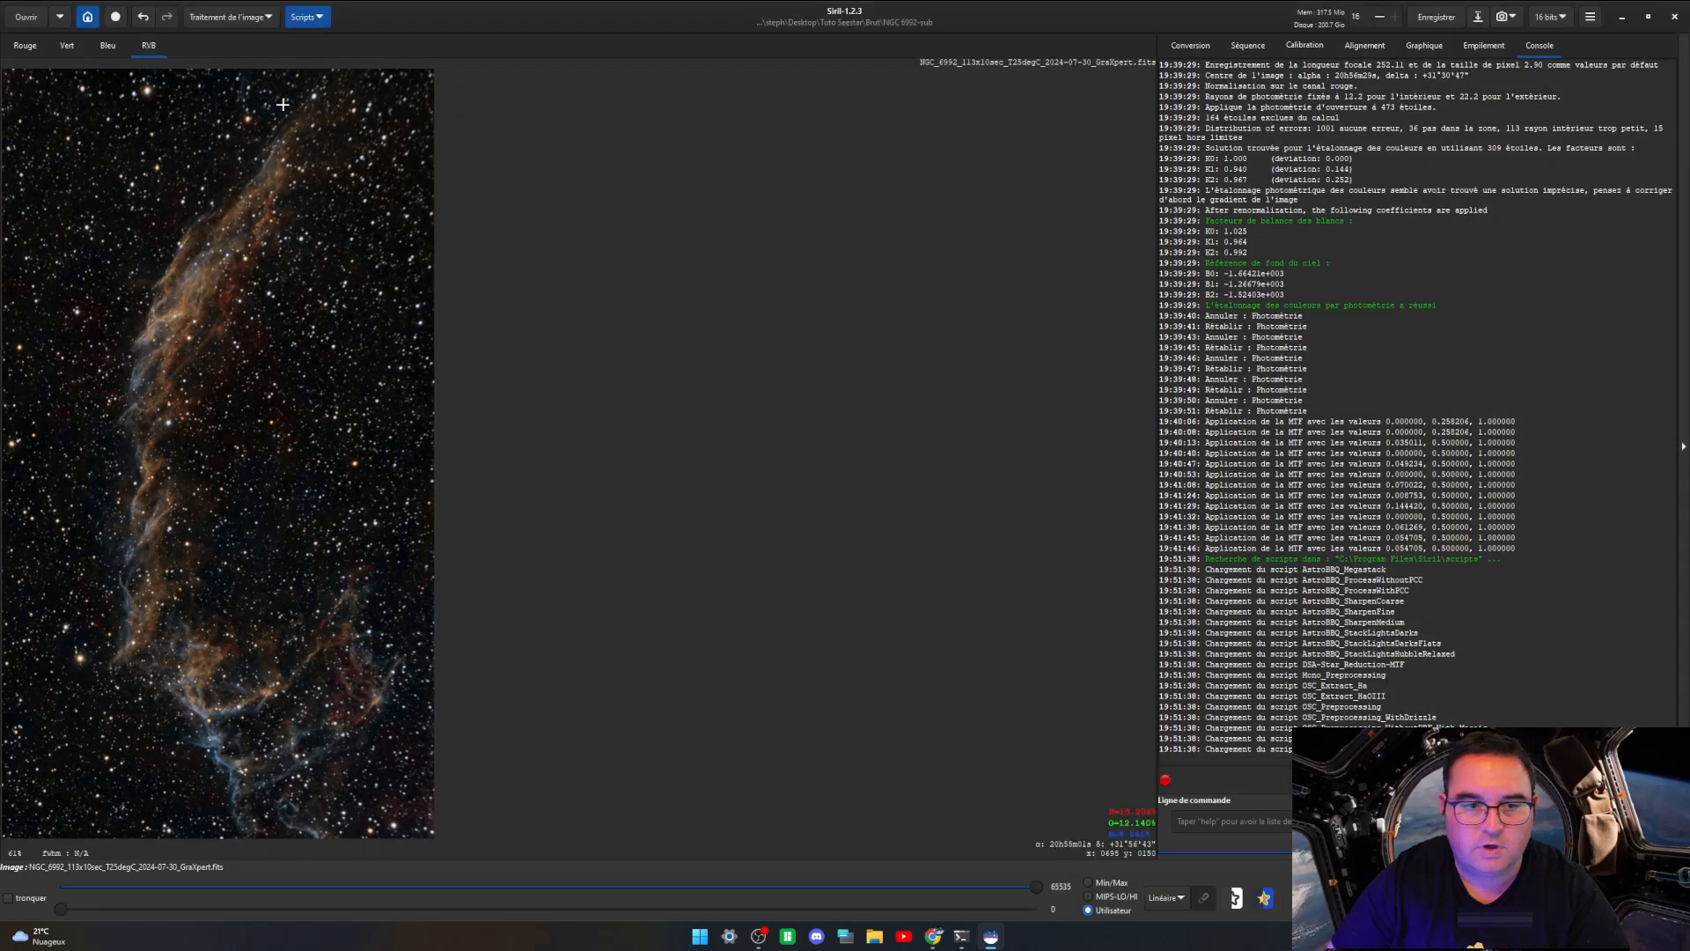
Step: Run the DSA-Star_Reduction-MTF script on the nebula image
{"action": "left_click", "coordinate": [317, 23]}
{"action": "left_click", "coordinate": [731, 388]}
{"action": "left_click", "coordinate": [304, 18]}
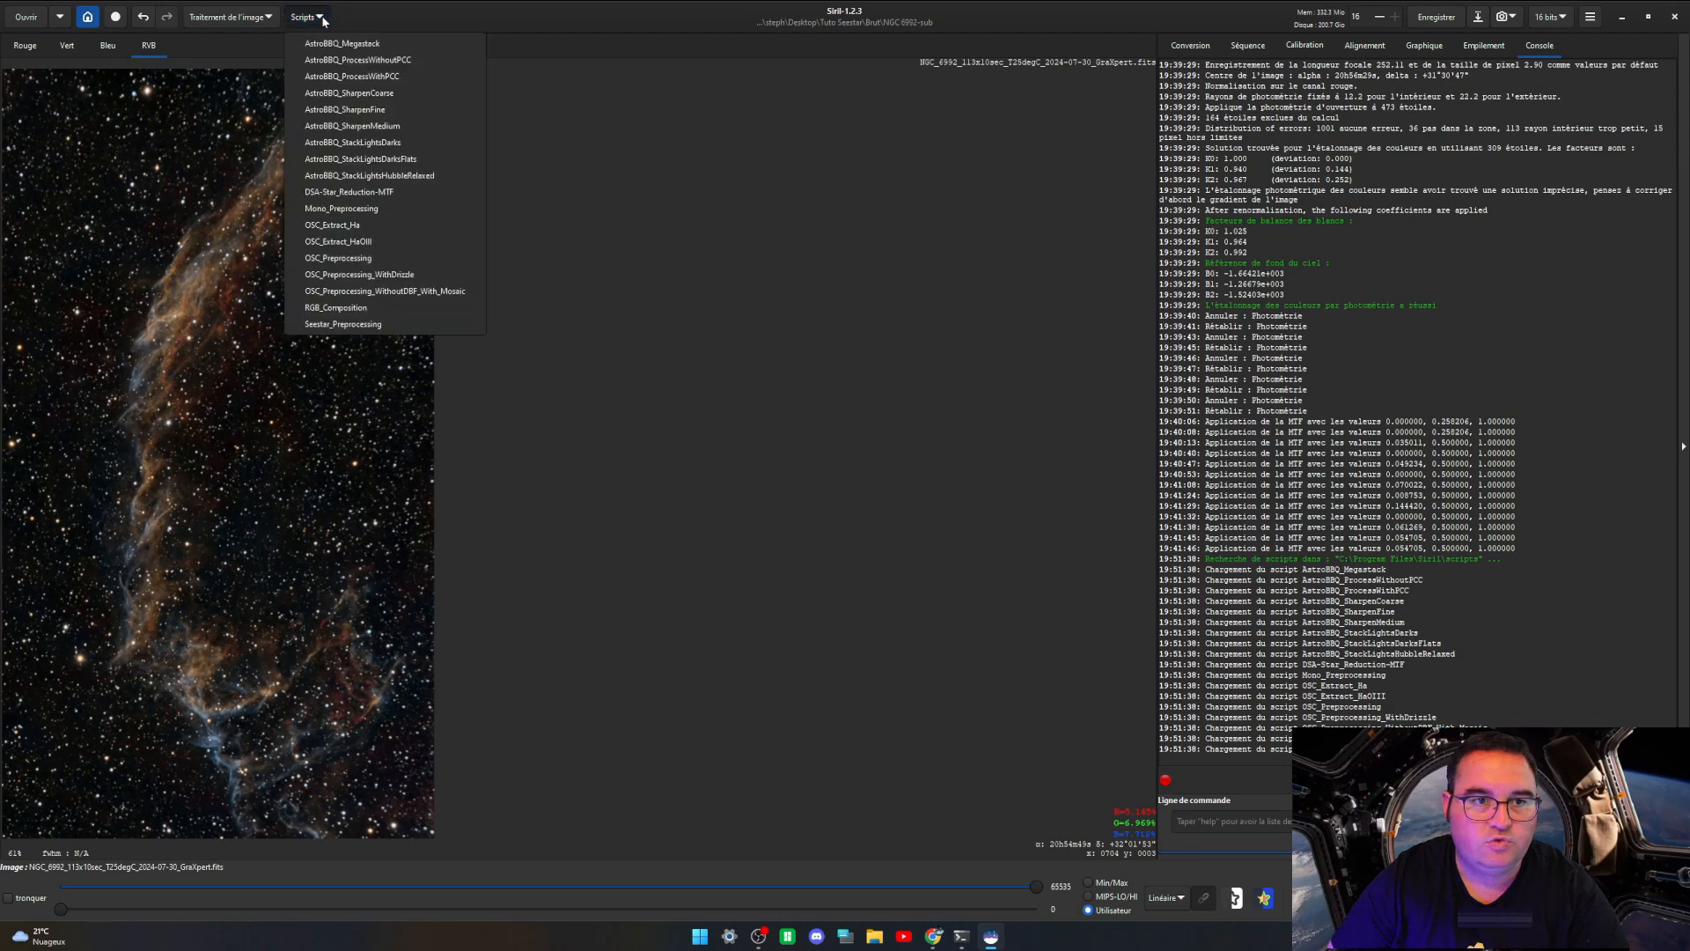
{"action": "left_click", "coordinate": [385, 197]}
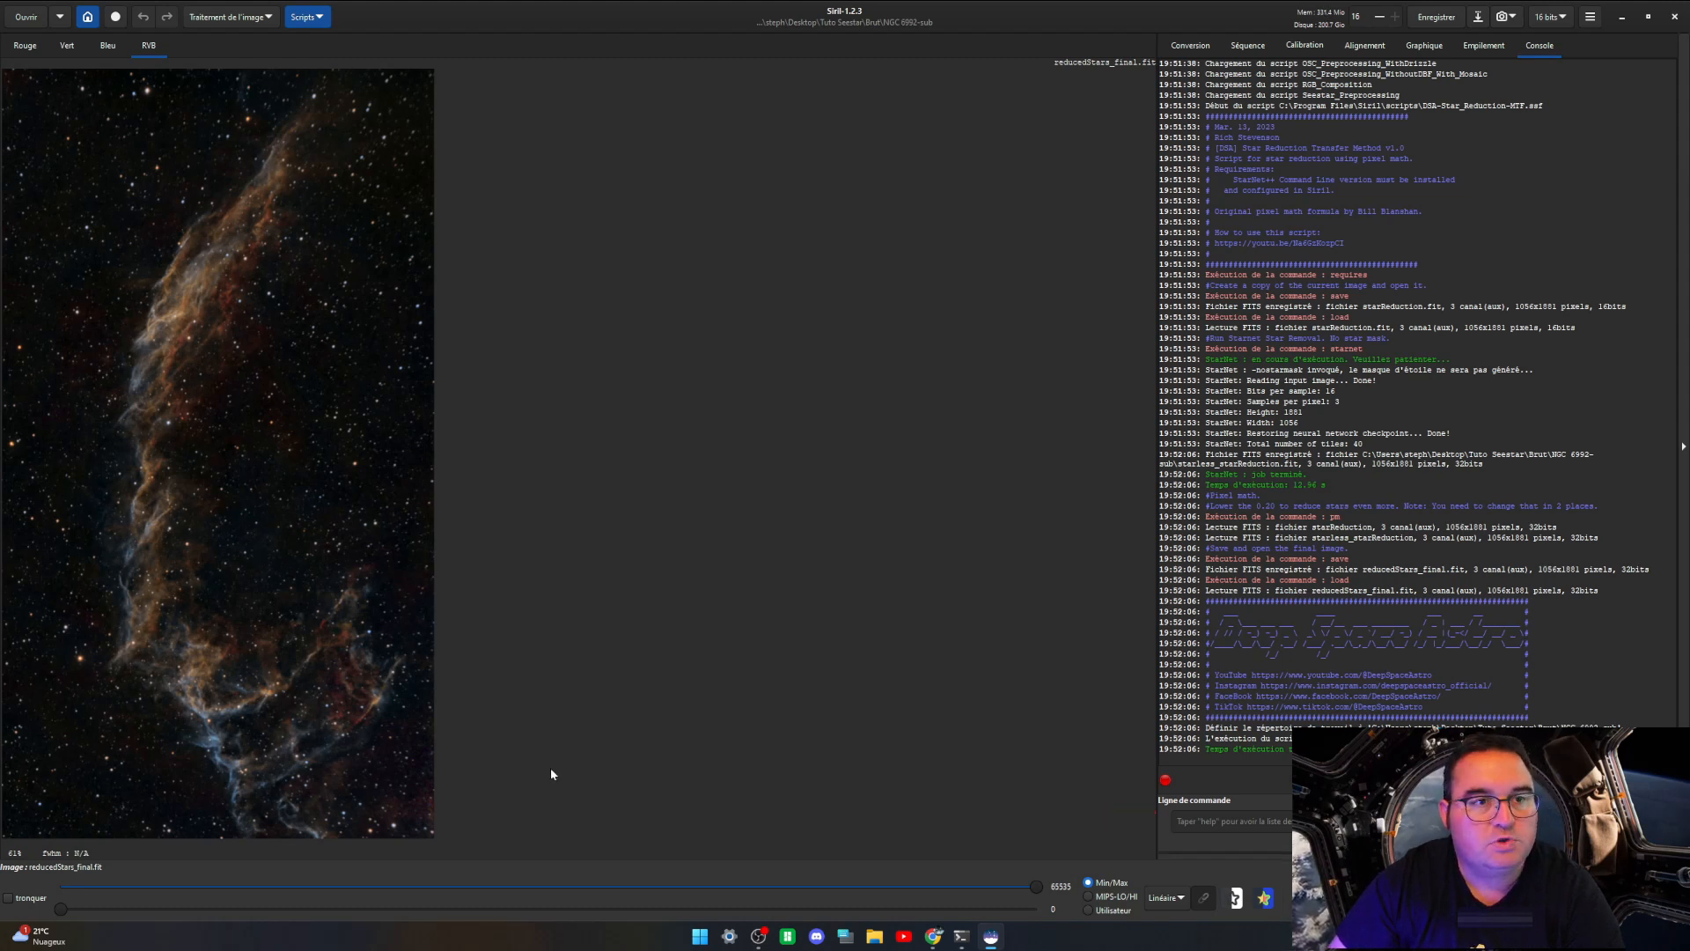
Step: Open NGC6992 comparaison.jpg from the 02Astrophoto Seestar finie folder on SSD 2 (D:)
{"action": "left_click", "coordinate": [846, 937]}
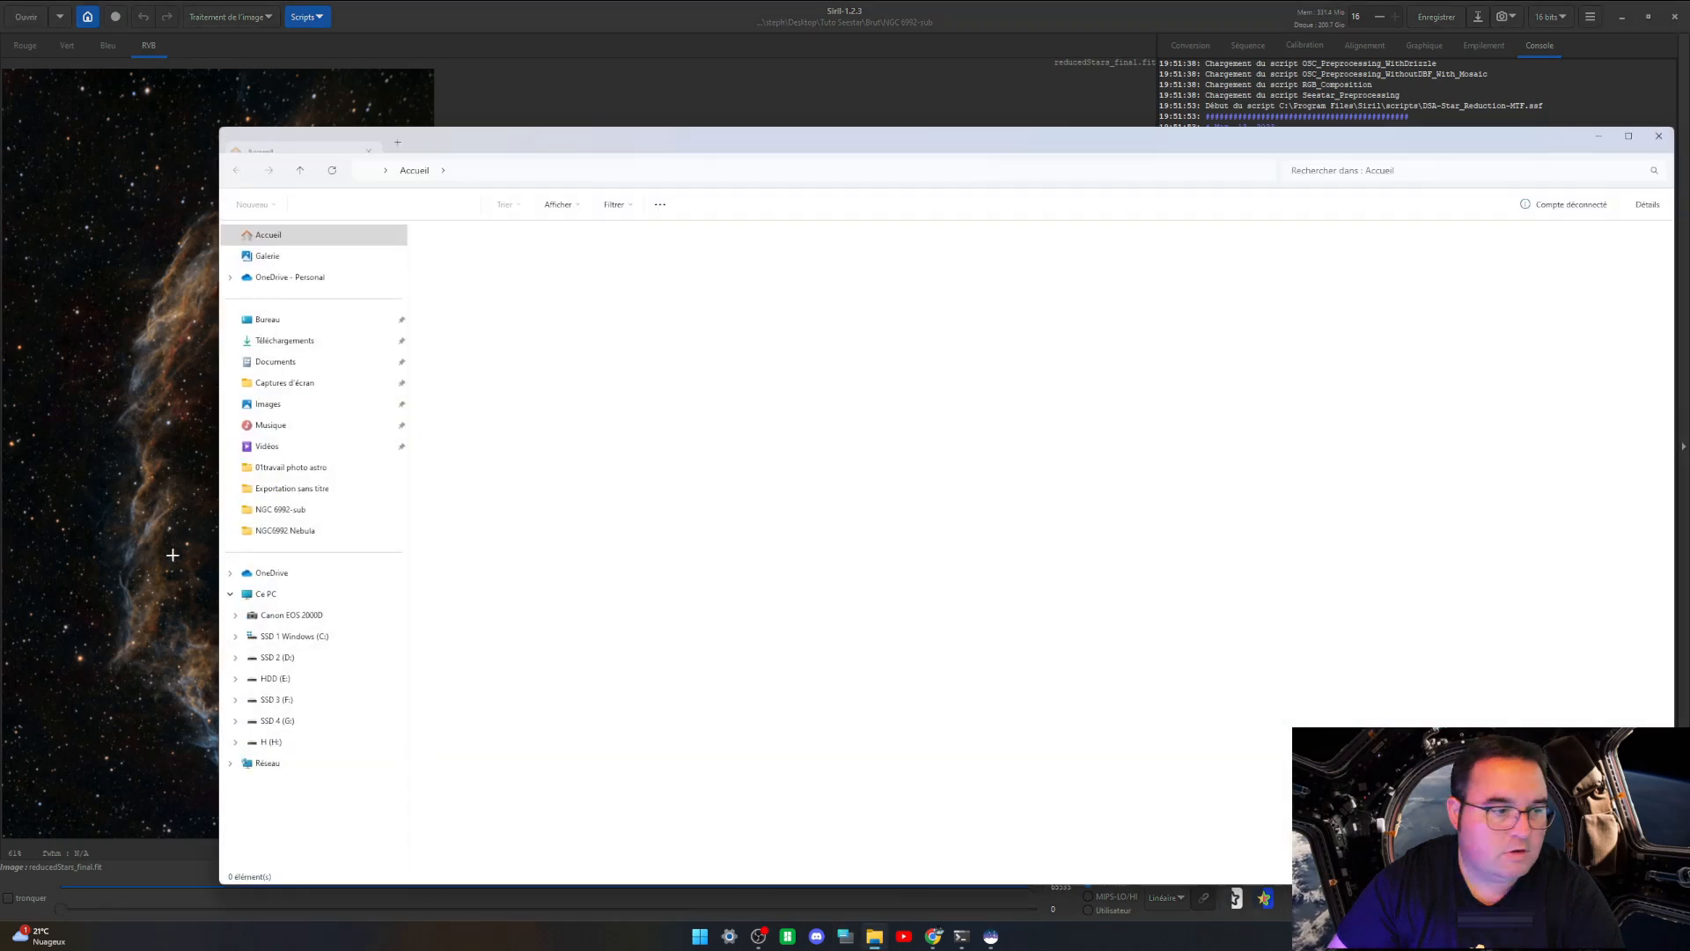
{"action": "left_click", "coordinate": [277, 657]}
{"action": "left_click", "coordinate": [513, 242]}
{"action": "double_click", "coordinate": [514, 243]}
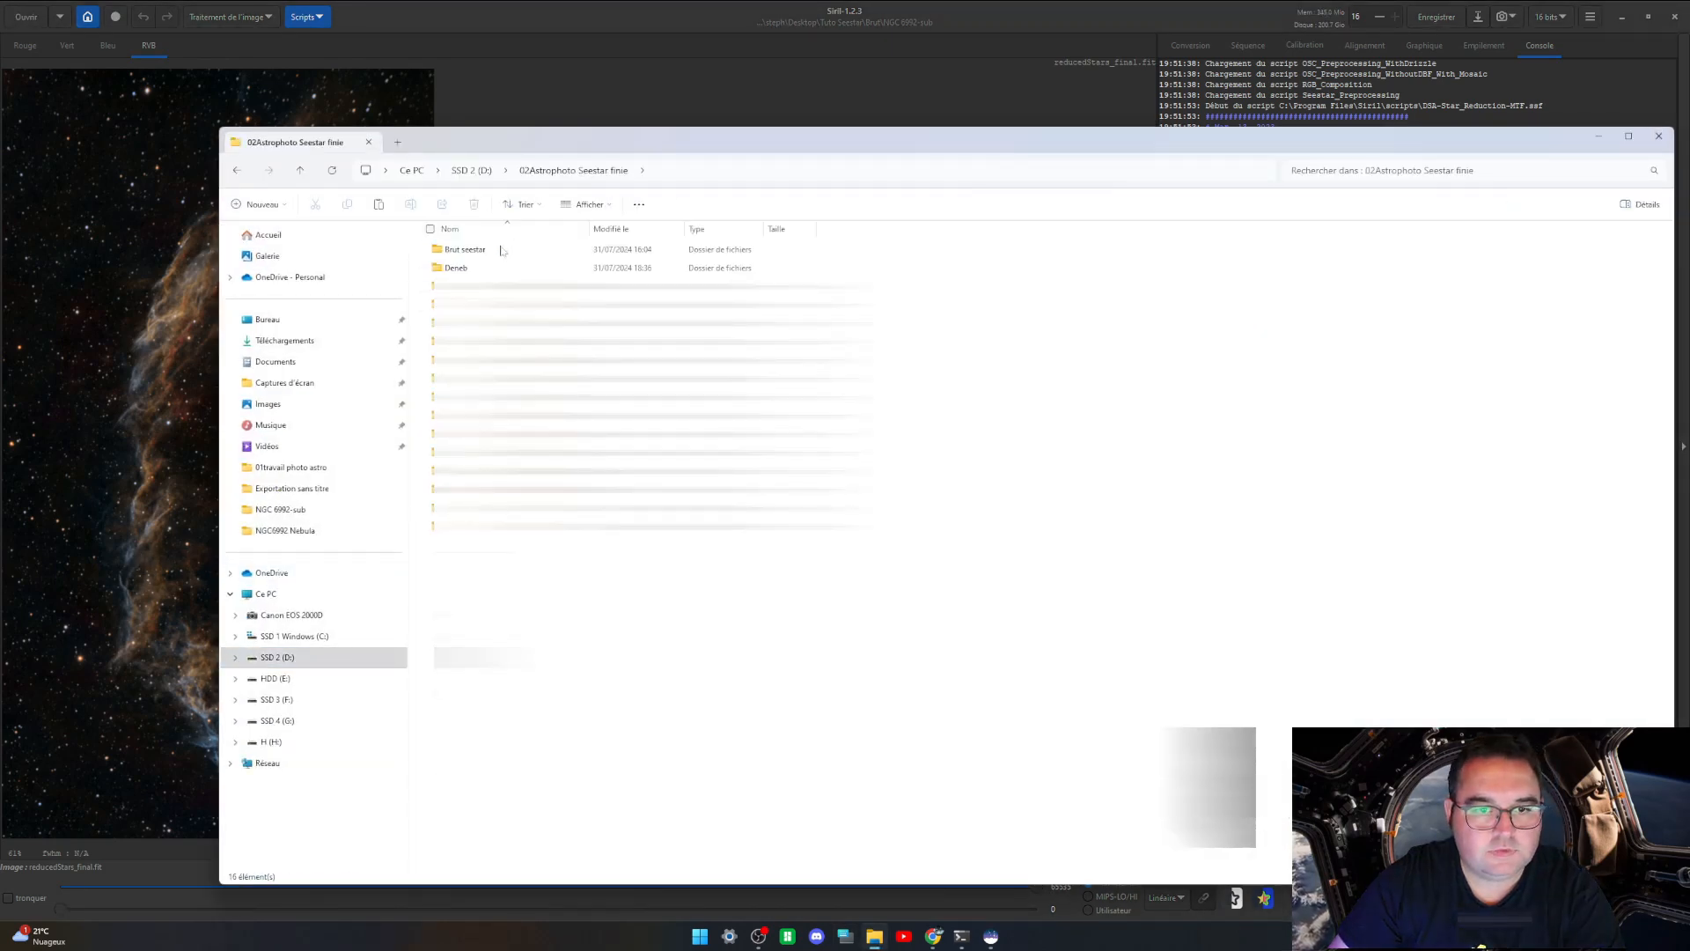
{"action": "double_click", "coordinate": [493, 490]}
{"action": "left_click", "coordinate": [474, 275]}
{"action": "double_click", "coordinate": [475, 274]}
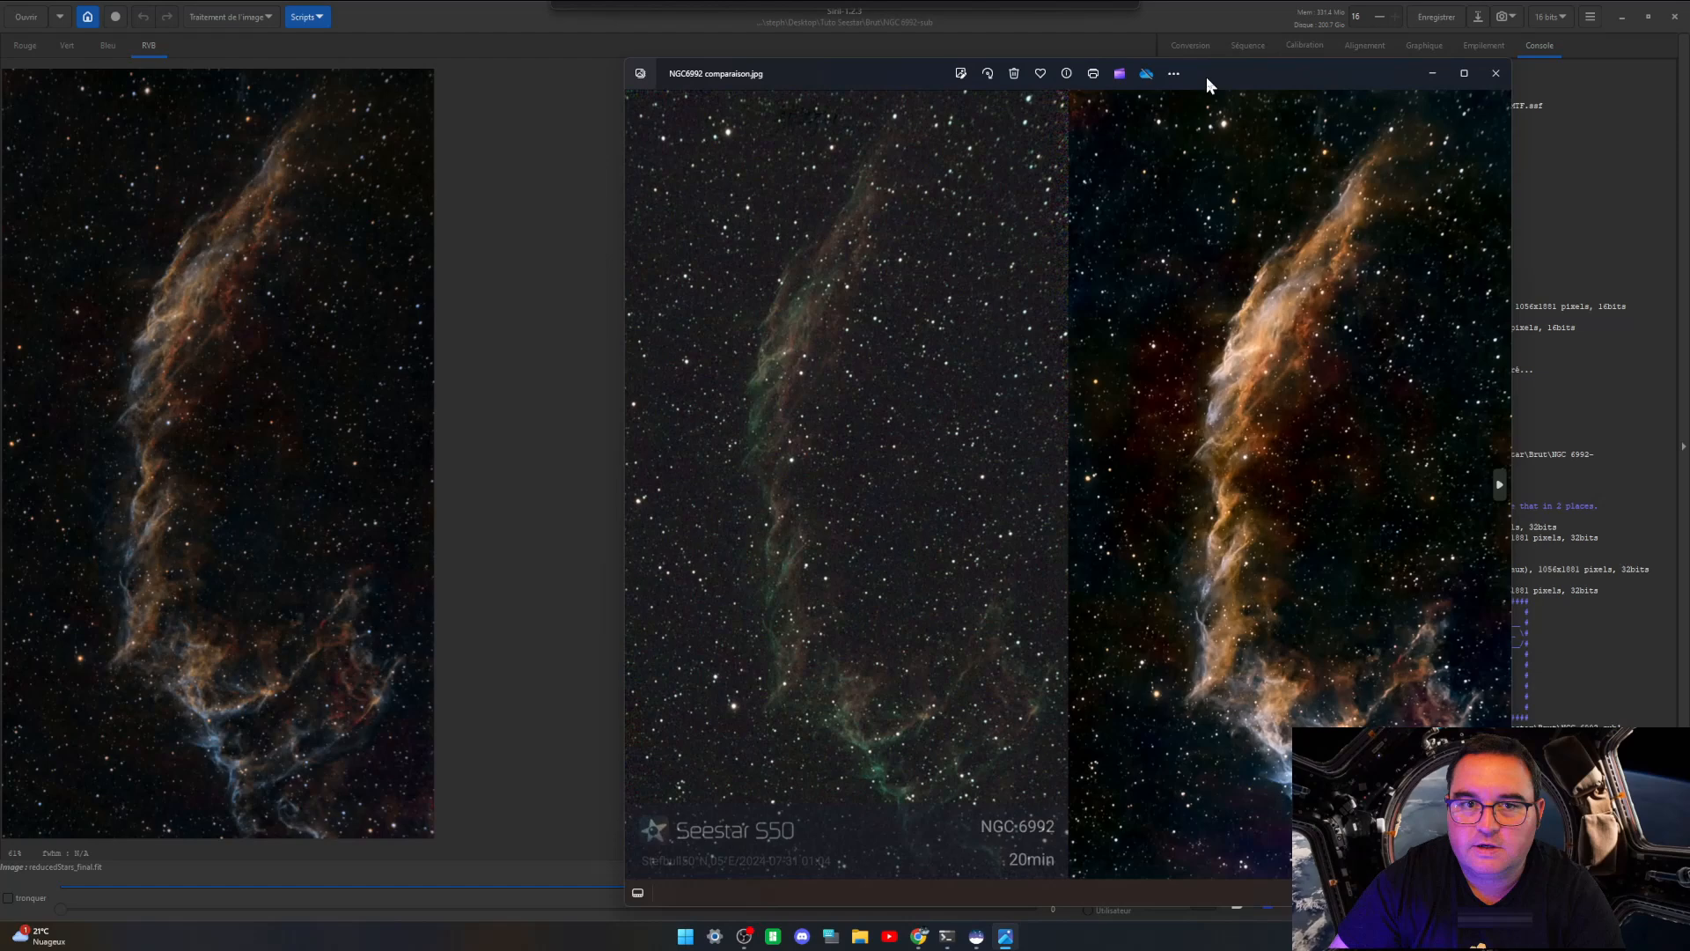
Step: Place and resize the comparison image beside the Siril result to compare the nebula renderings, and close it
{"action": "left_click_drag", "start_coordinate": [1206, 76], "coordinate": [1016, 55]}
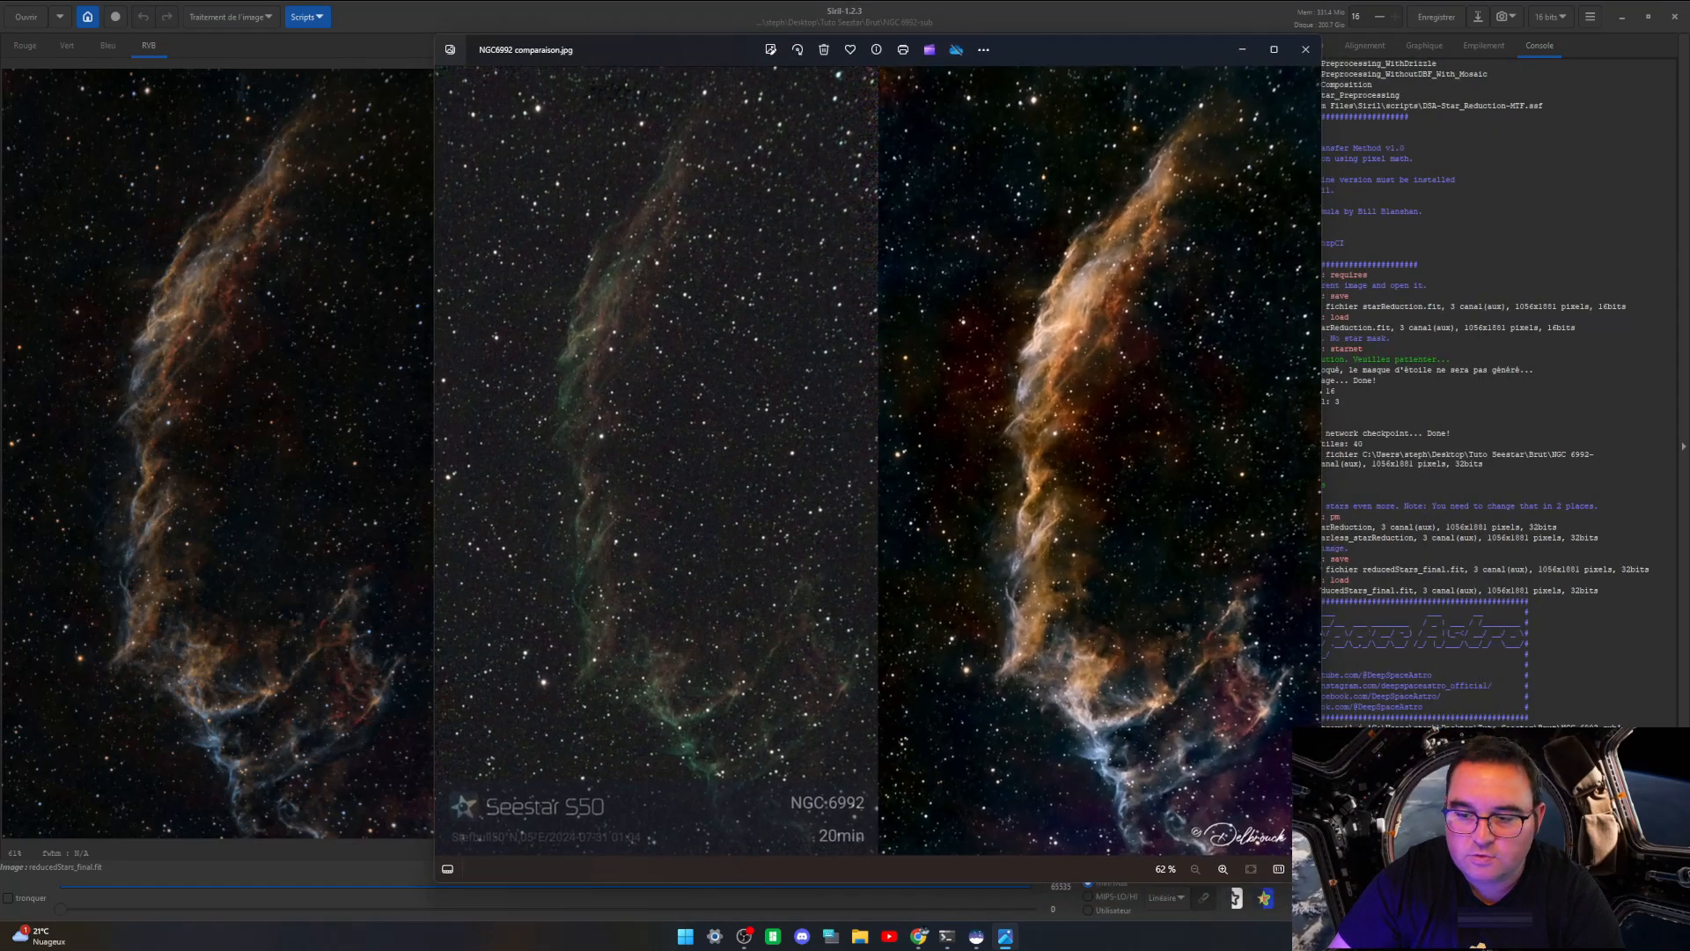
{"action": "left_click_drag", "start_coordinate": [1318, 876], "coordinate": [1290, 846]}
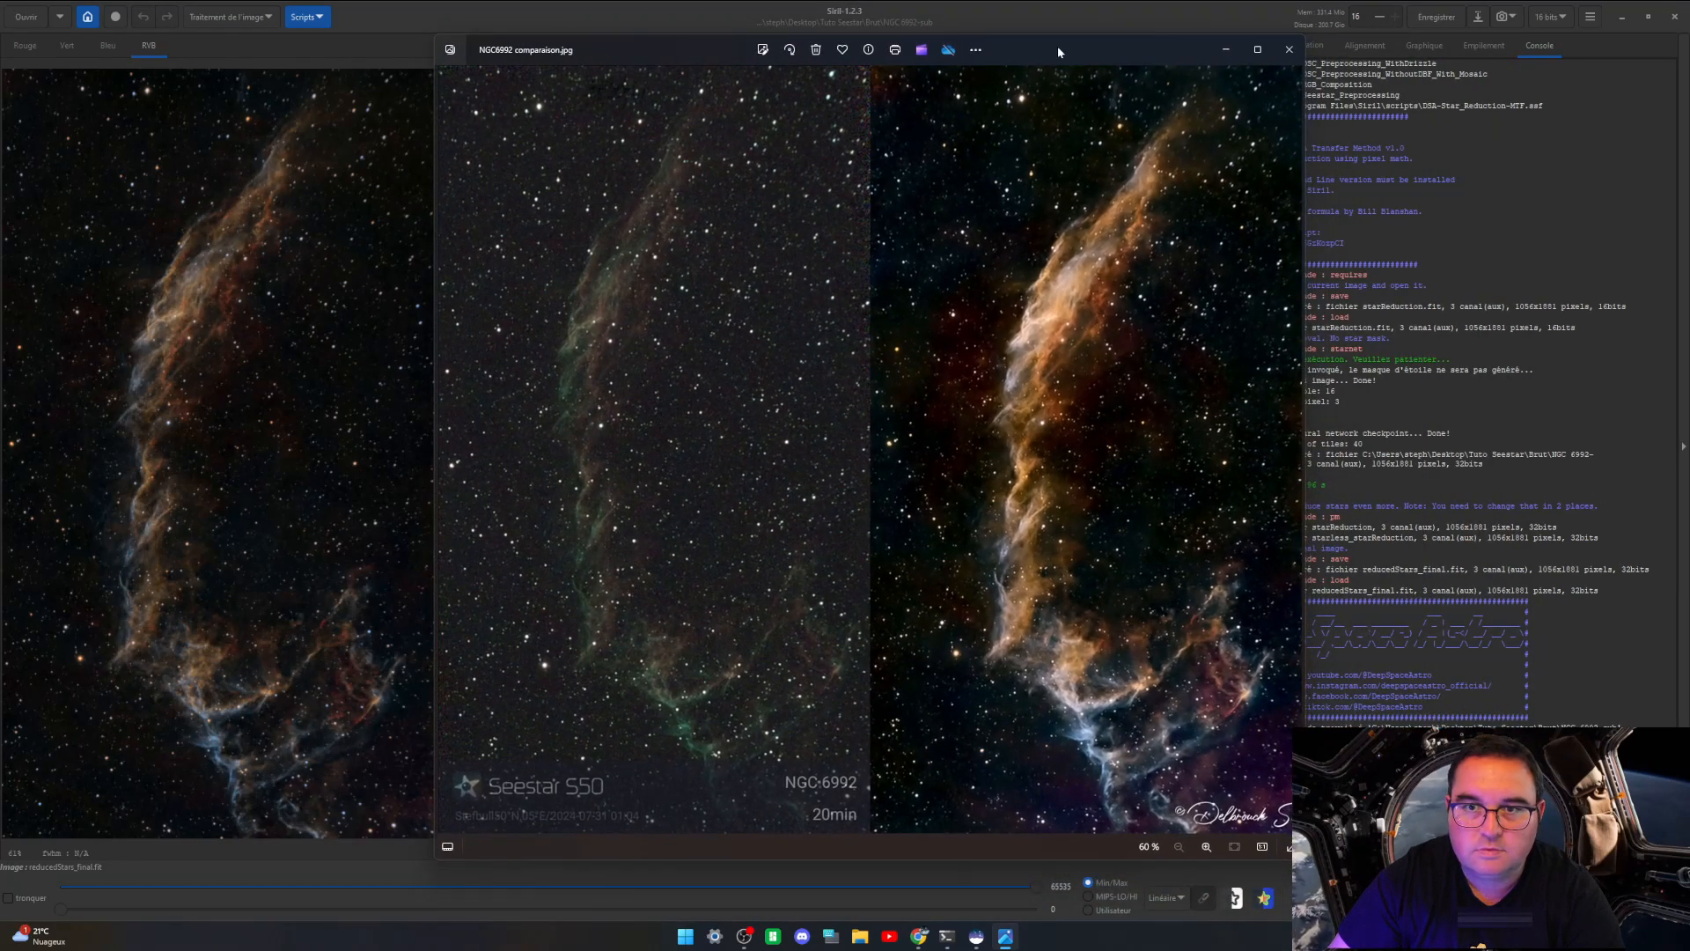
{"action": "left_click_drag", "start_coordinate": [1058, 46], "coordinate": [1058, 51]}
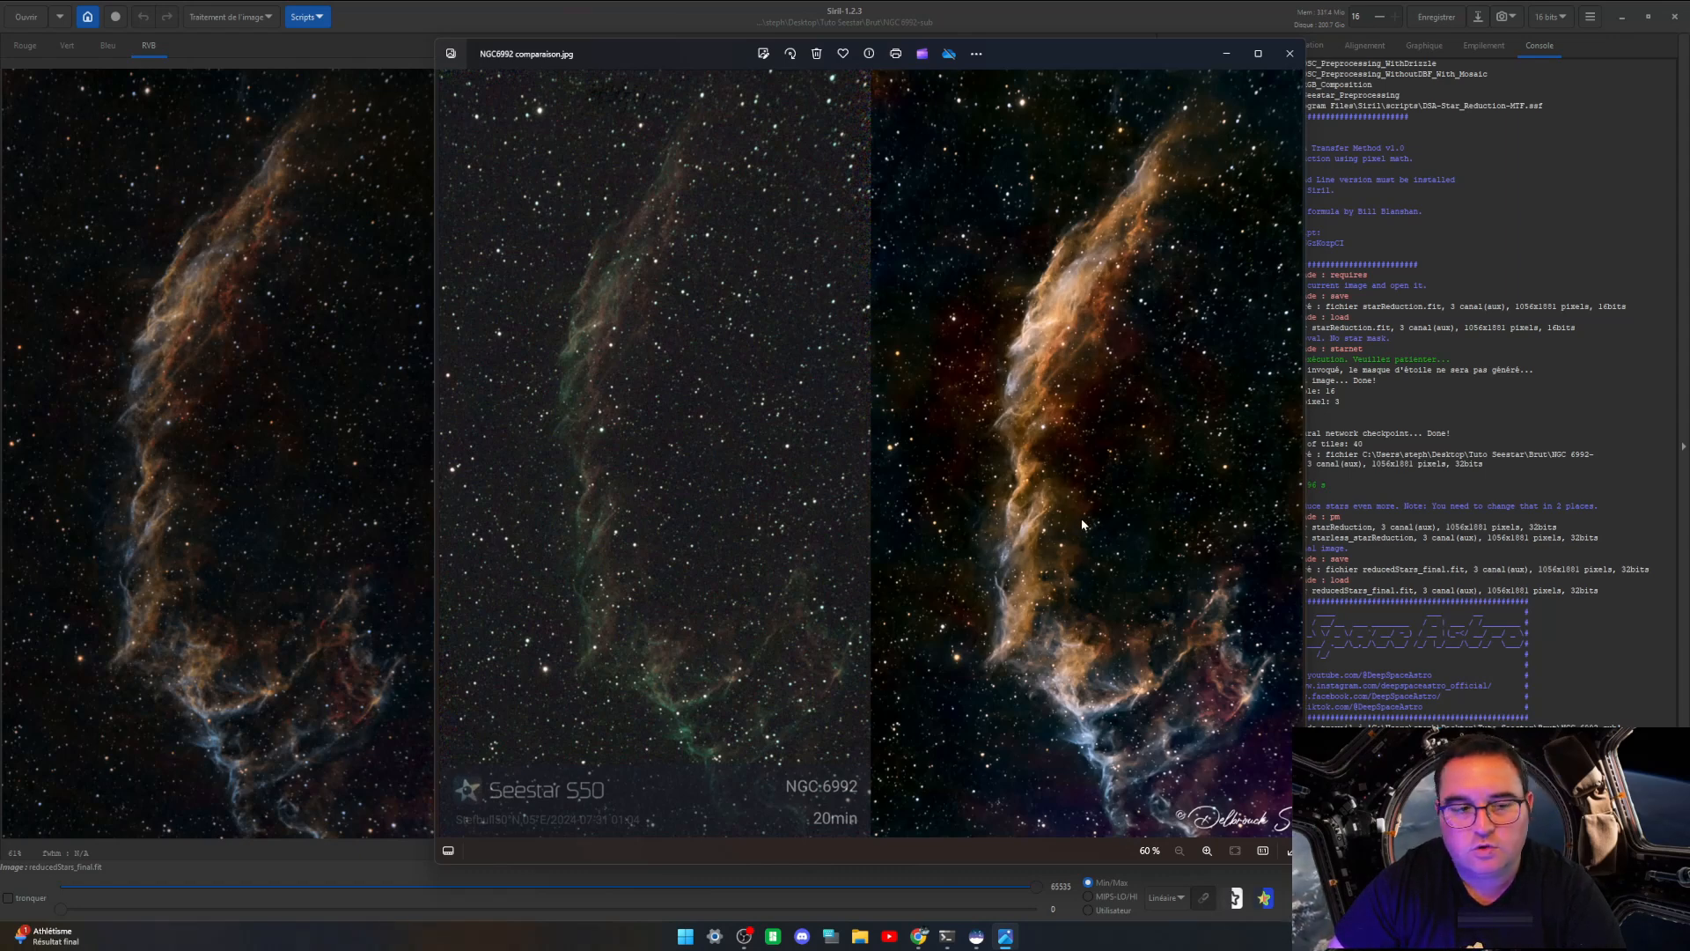
{"action": "left_click", "coordinate": [1289, 53]}
Step: Open Histogram Transformation for the star-reduced image and lower the midtones to 0.4346049
{"action": "left_click", "coordinate": [249, 19]}
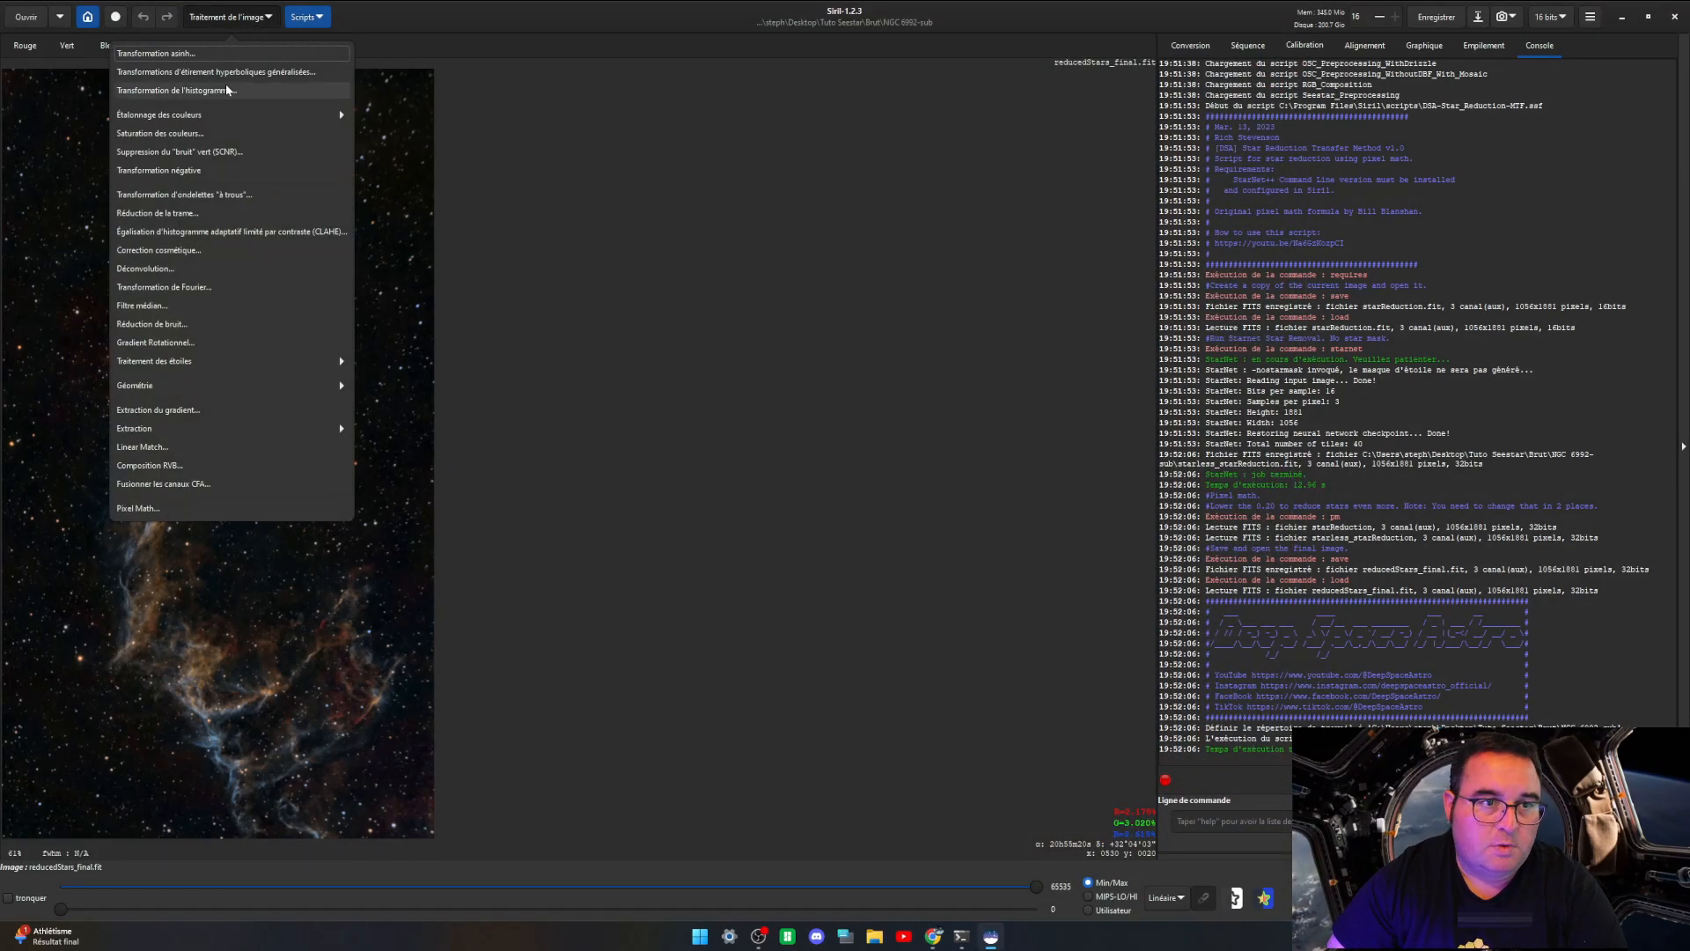
{"action": "left_click", "coordinate": [227, 86]}
{"action": "left_click_drag", "start_coordinate": [886, 443], "coordinate": [1595, 444]}
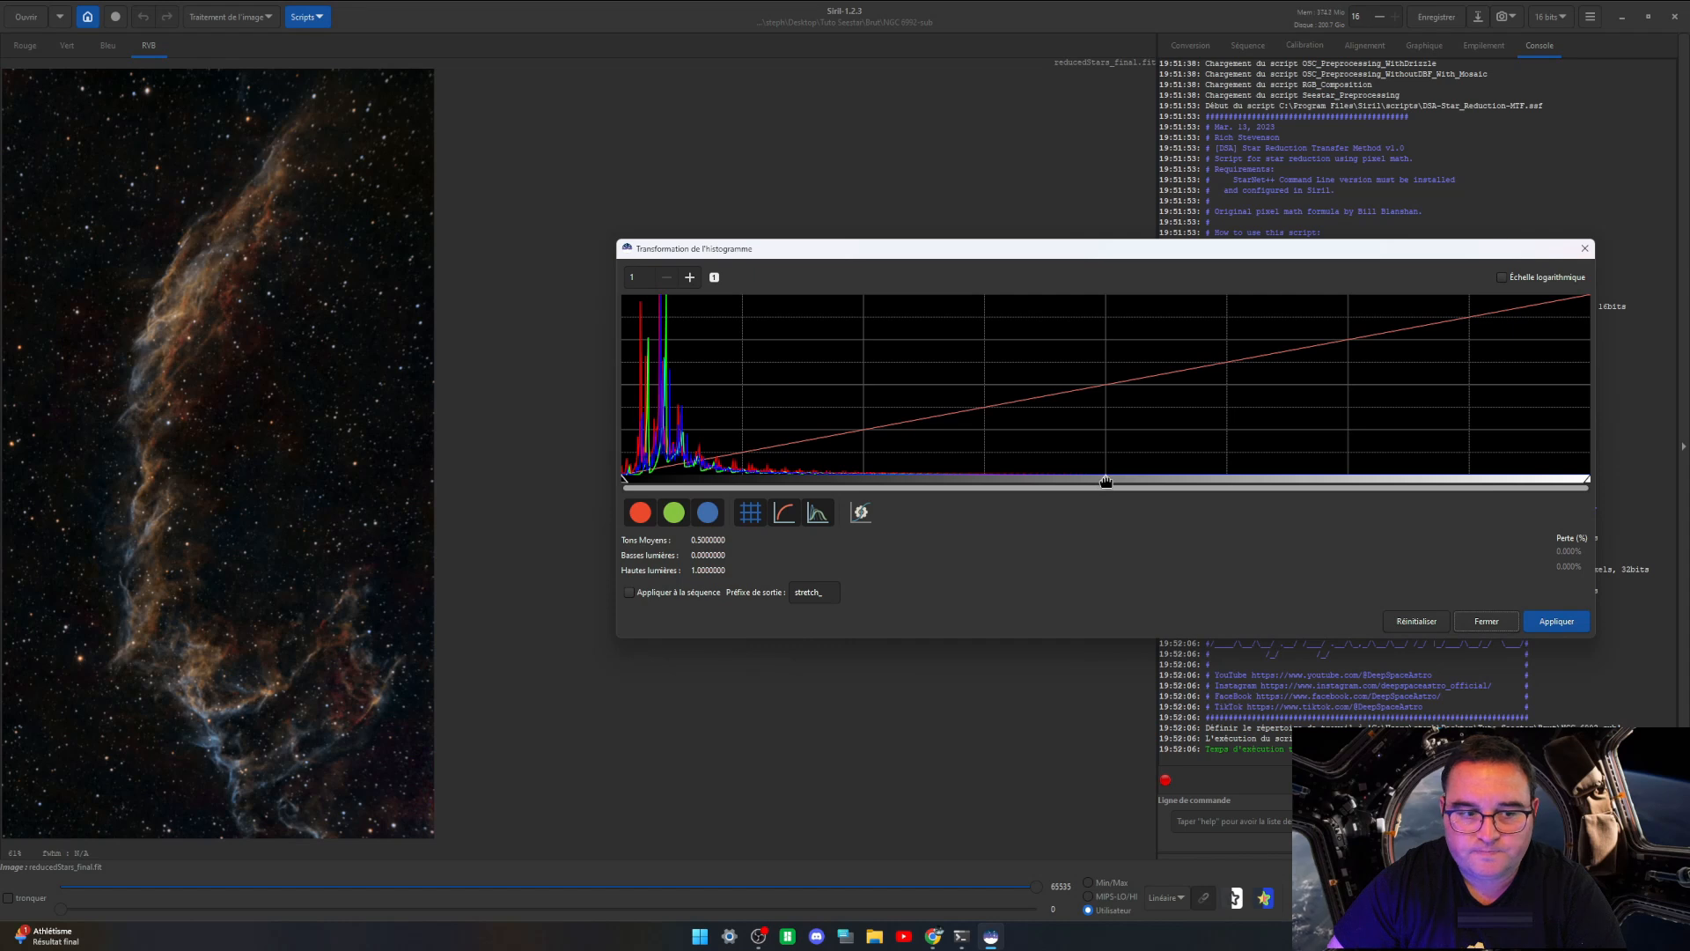
{"action": "left_click_drag", "start_coordinate": [1106, 483], "coordinate": [1053, 483]}
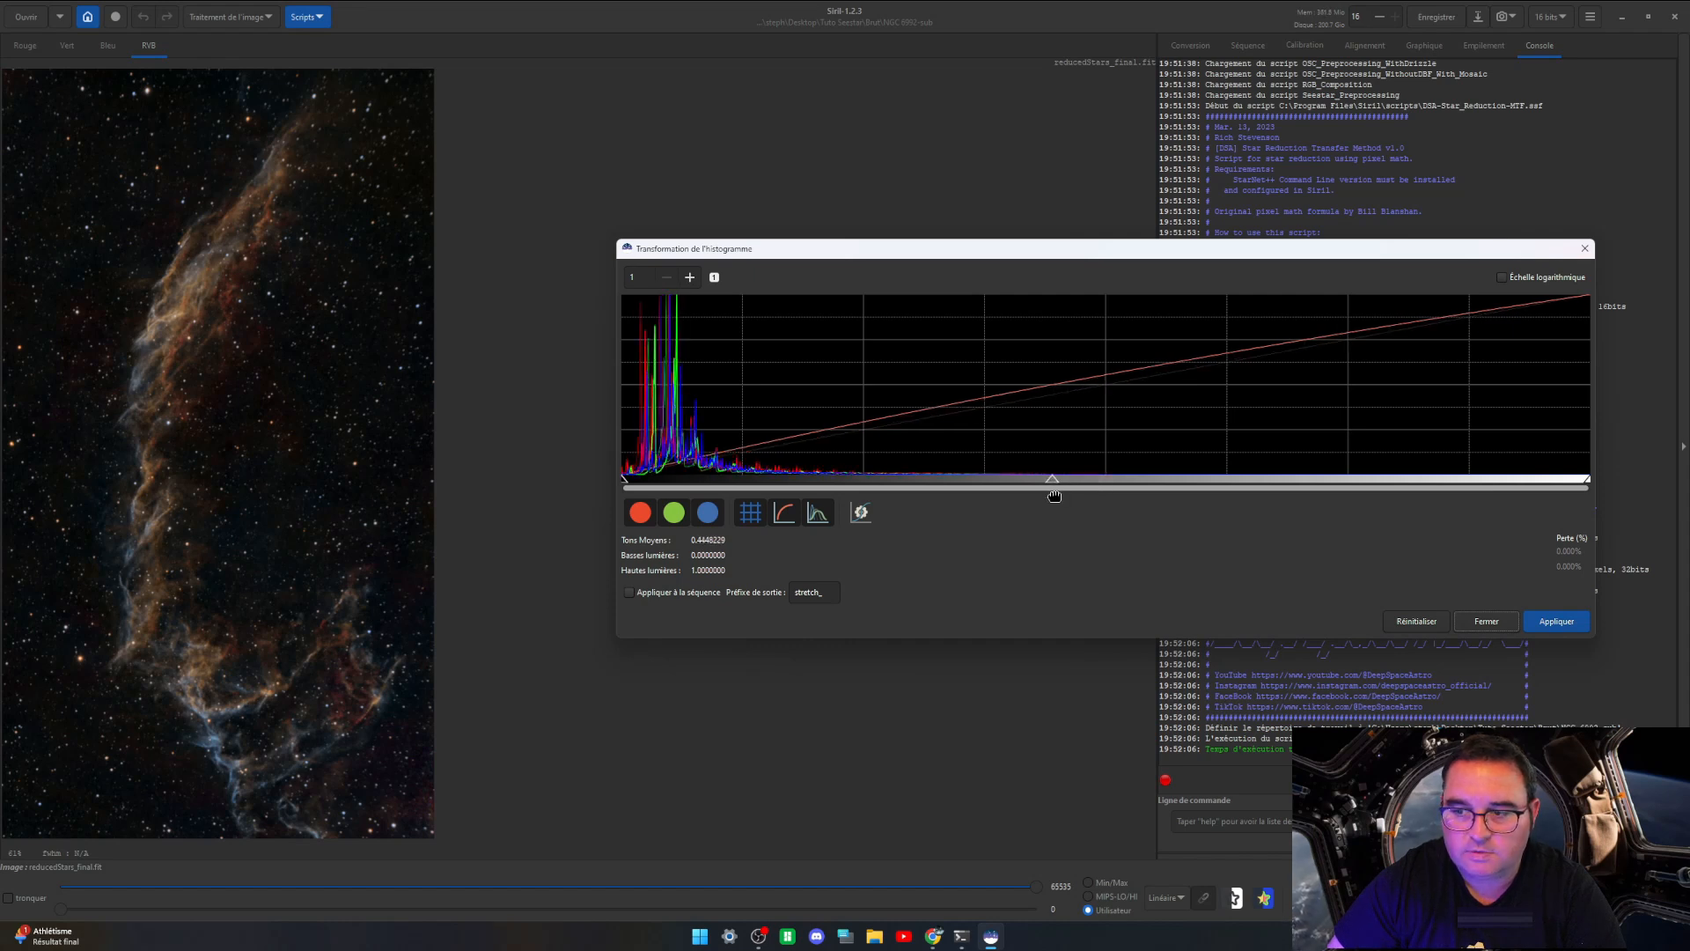
{"action": "left_click_drag", "start_coordinate": [1054, 493], "coordinate": [1043, 483]}
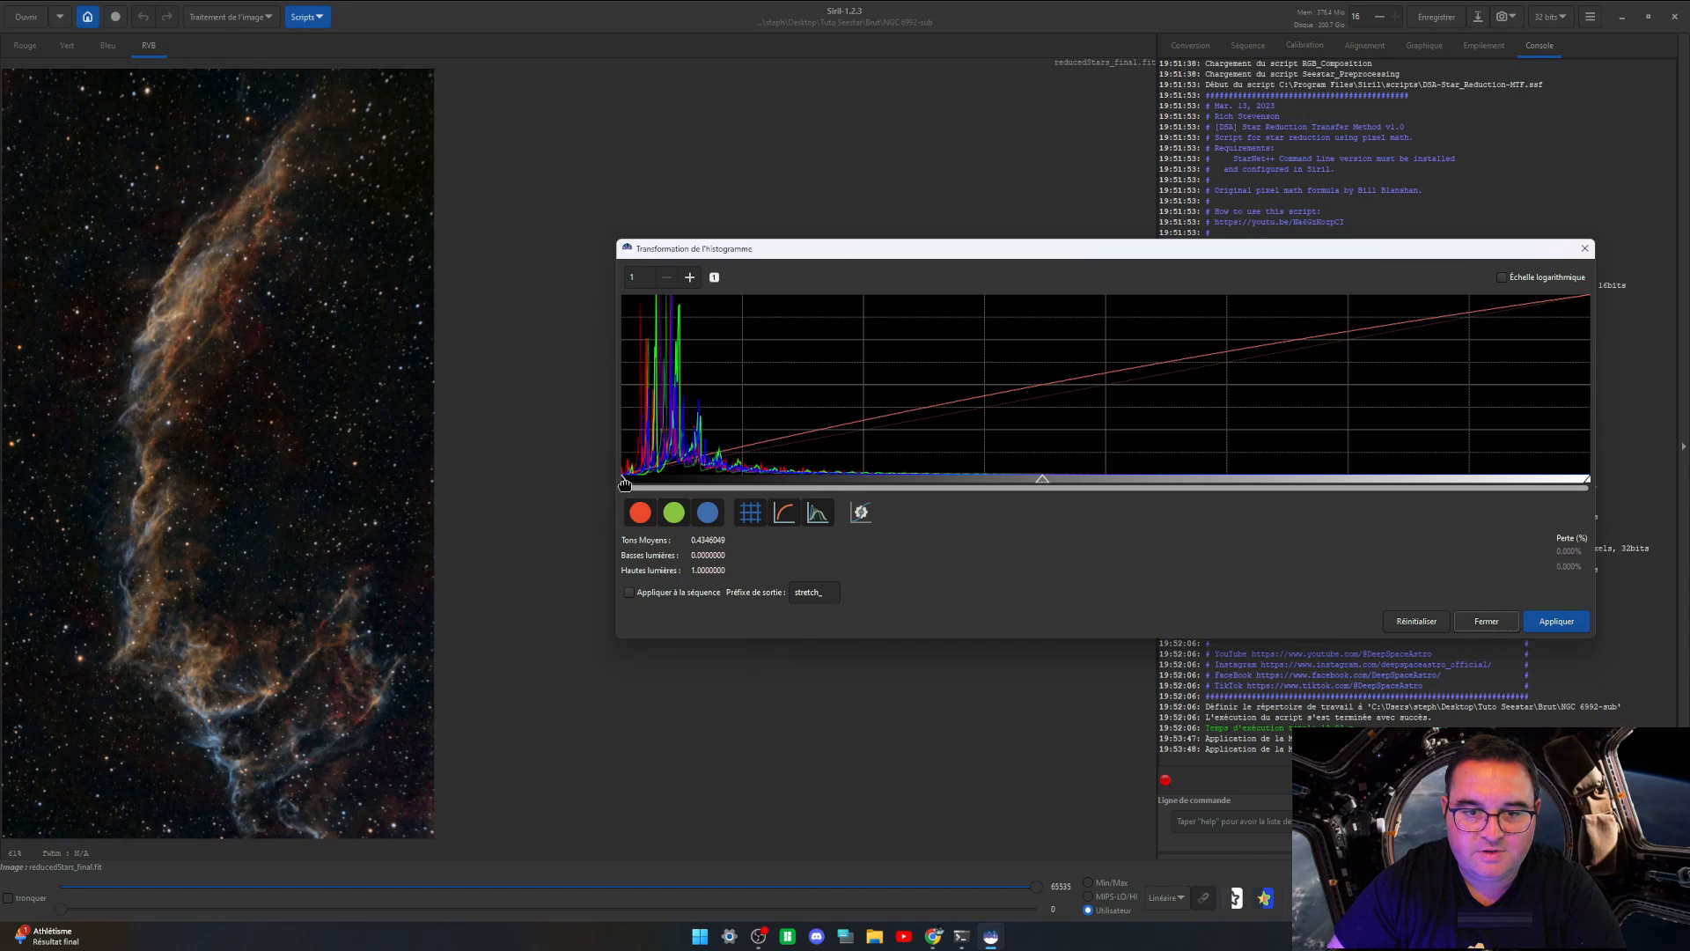
Step: Adjust the histogram's shadows point back and forth, settling on 0.0108992 to darken the sky background
{"action": "left_click_drag", "start_coordinate": [625, 483], "coordinate": [633, 483]}
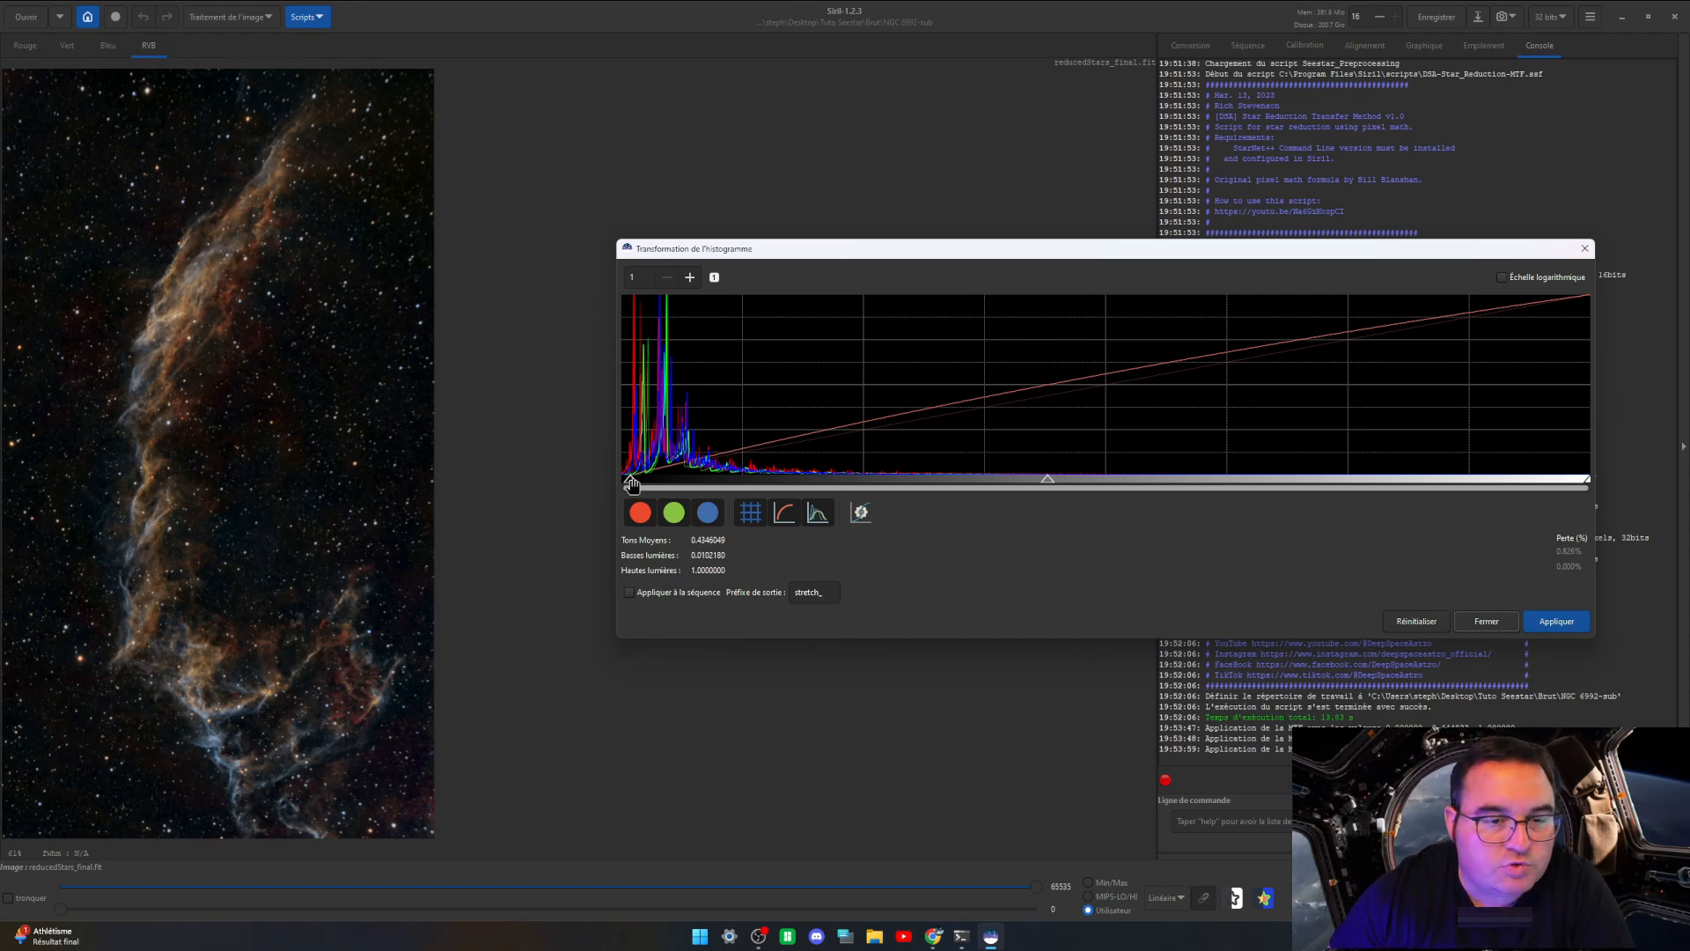
{"action": "left_click_drag", "start_coordinate": [631, 483], "coordinate": [615, 479]}
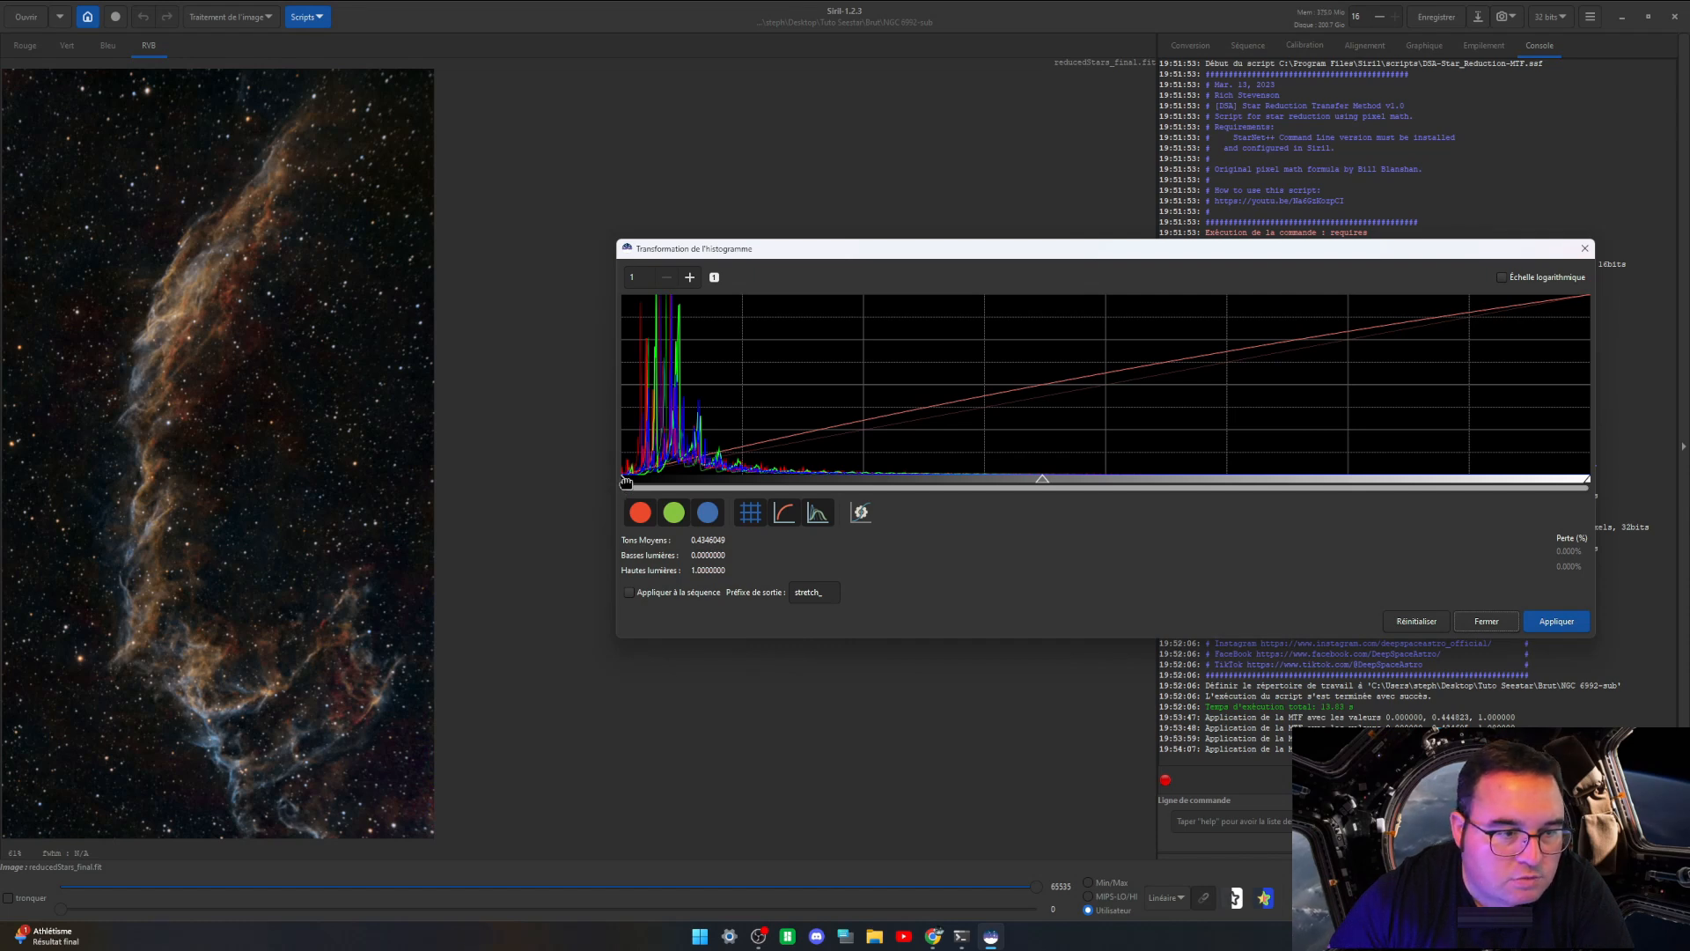
{"action": "left_click_drag", "start_coordinate": [626, 482], "coordinate": [633, 481]}
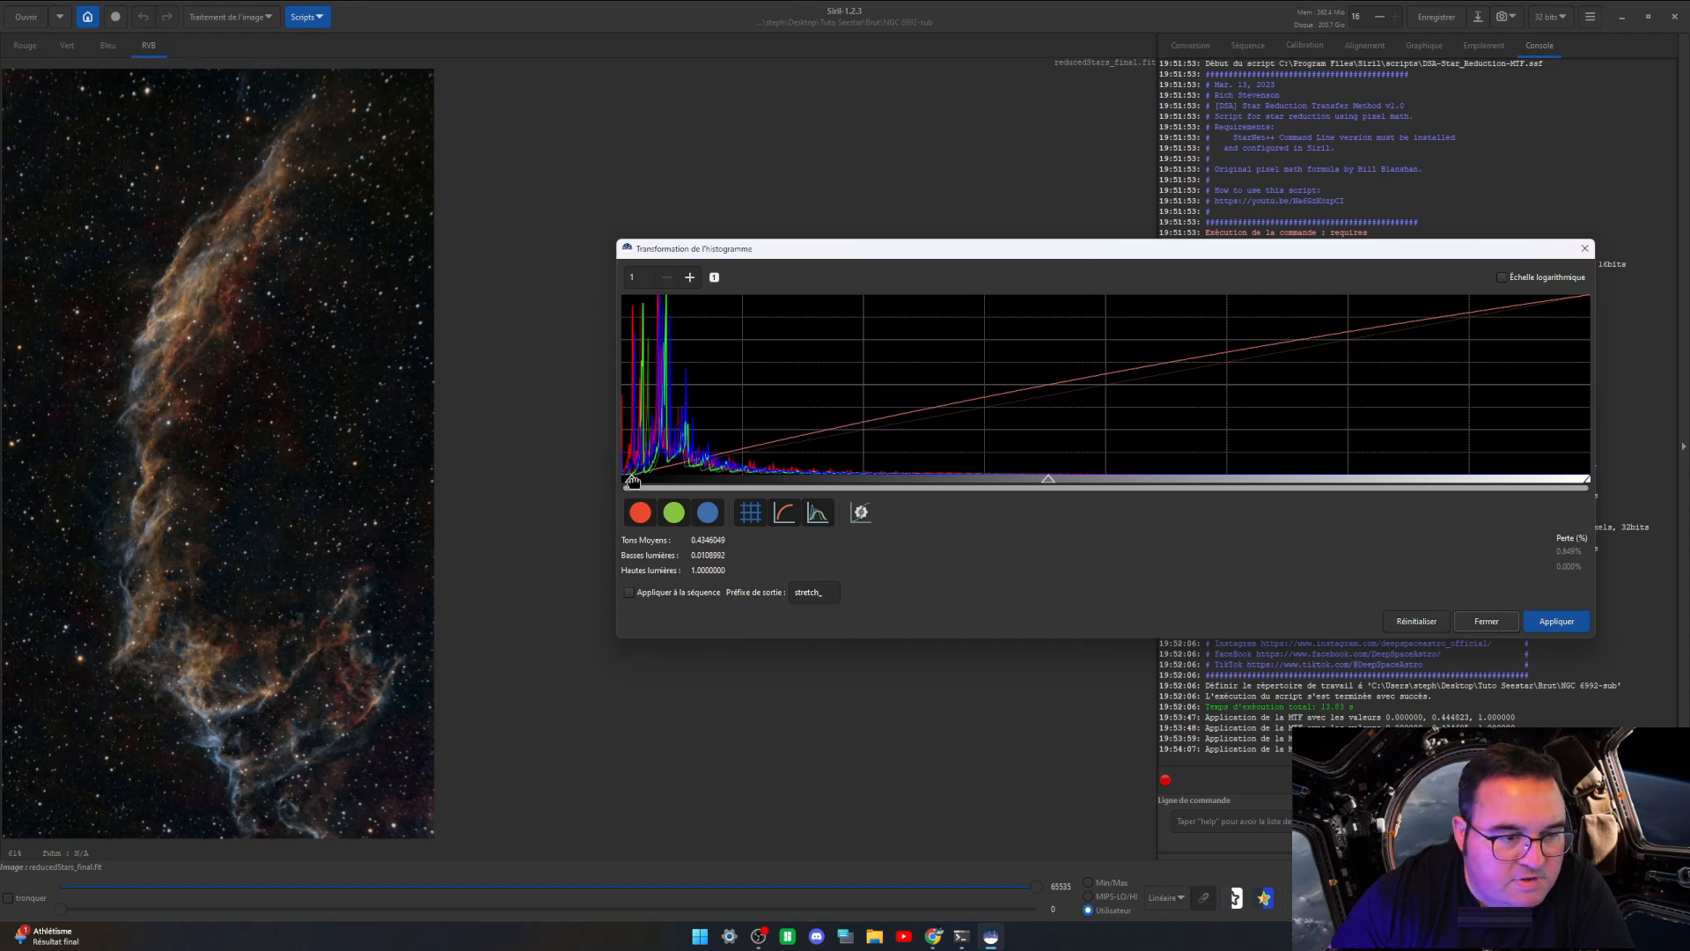
Step: Raise the histogram's shadows point to 0.0143052, apply the transformation and close its dialog
{"action": "left_click_drag", "start_coordinate": [634, 481], "coordinate": [634, 480]}
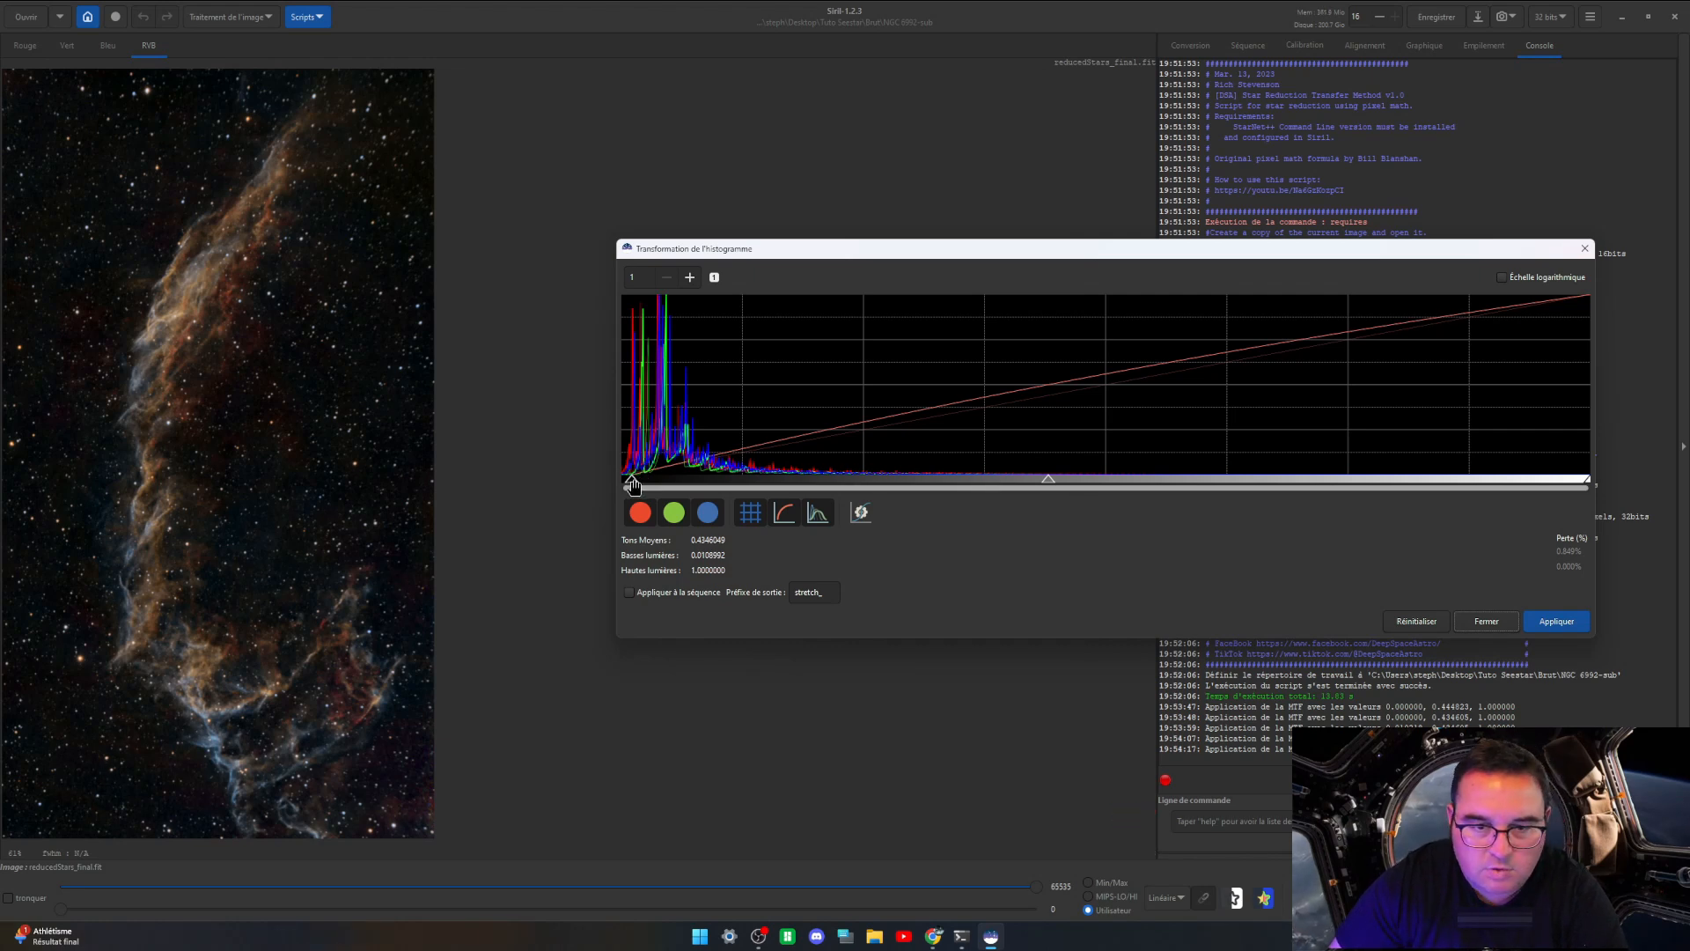
{"action": "left_click_drag", "start_coordinate": [633, 483], "coordinate": [636, 481]}
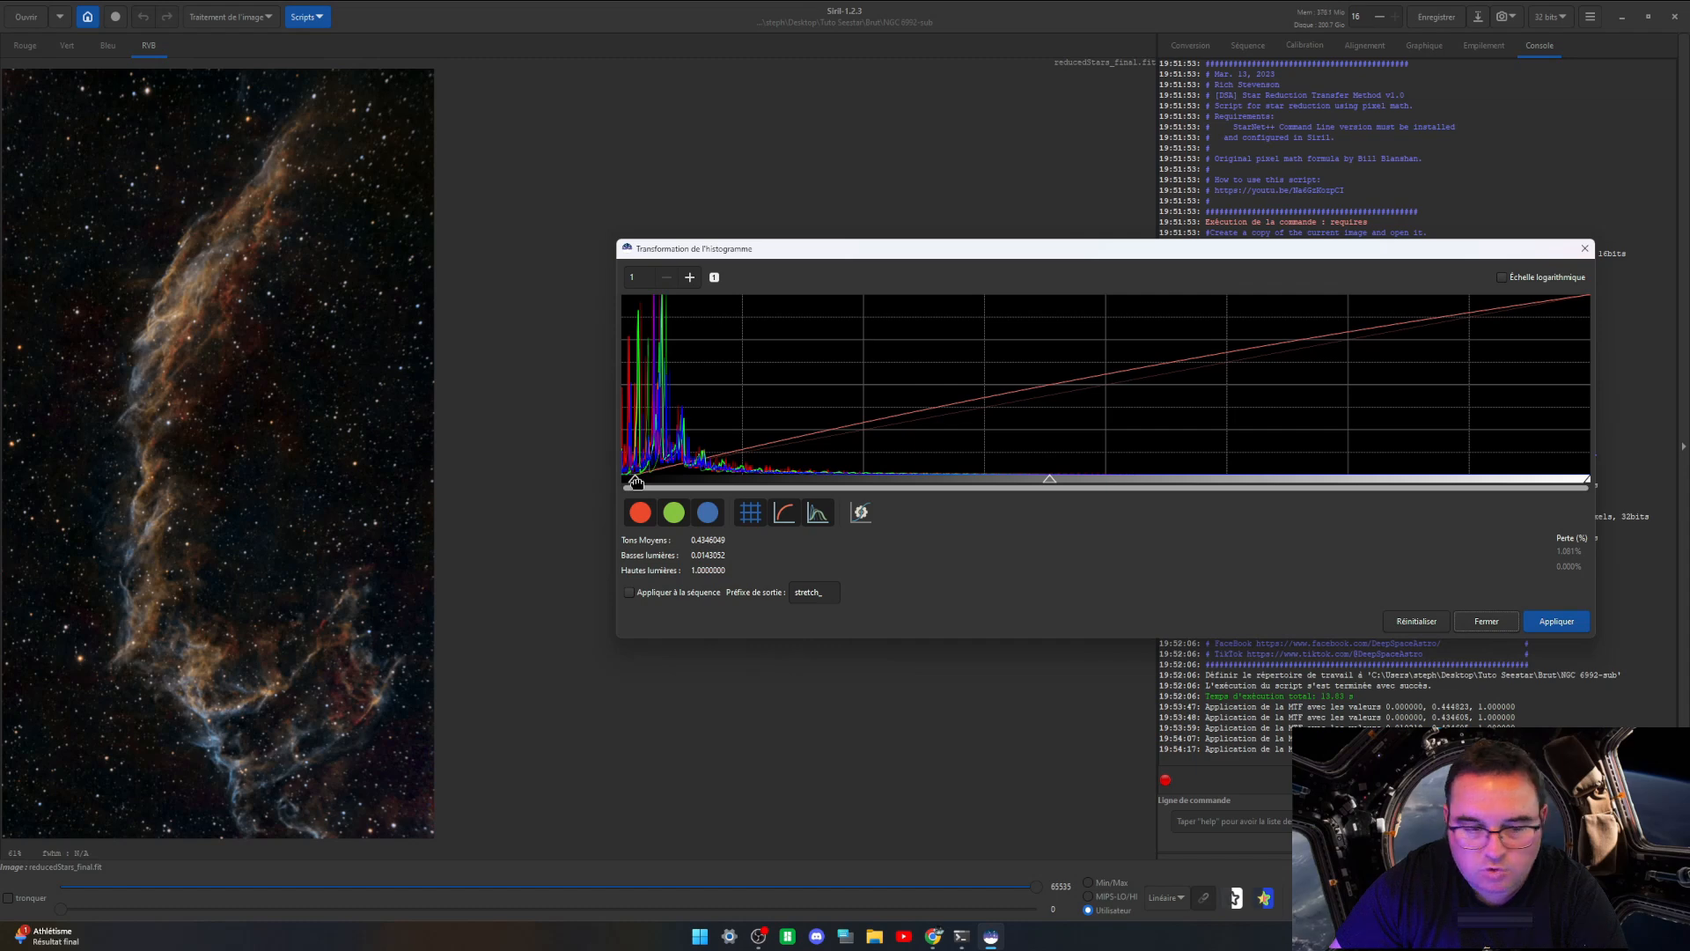
{"action": "left_click", "coordinate": [1549, 622]}
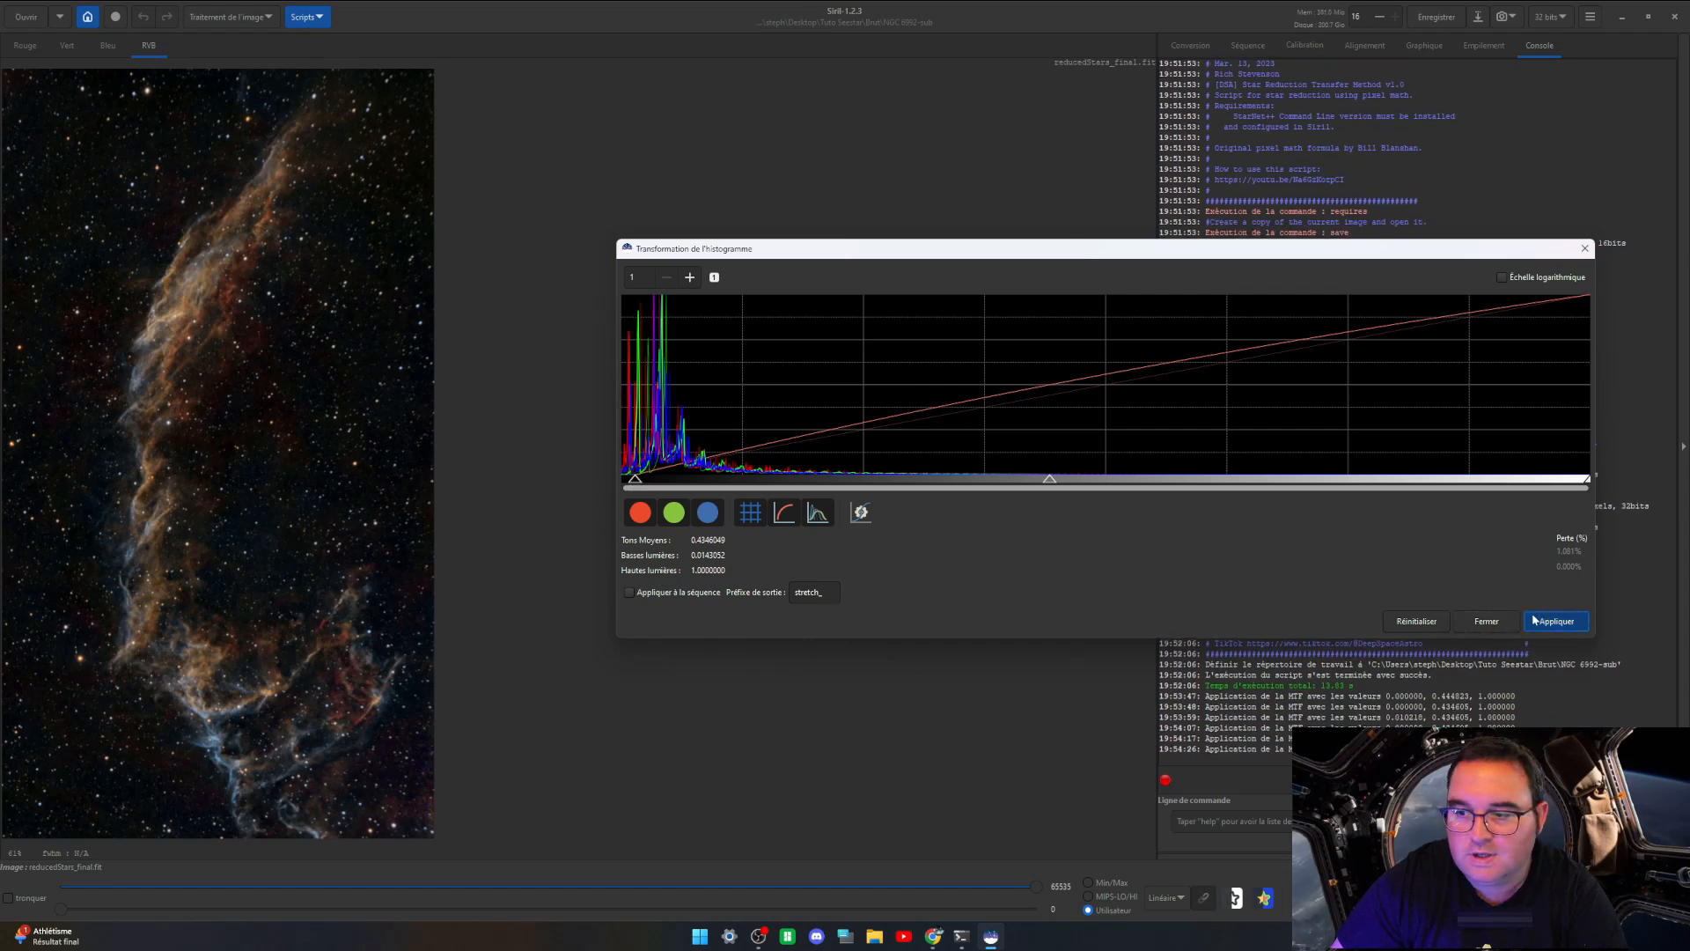
{"action": "left_click", "coordinate": [1485, 621]}
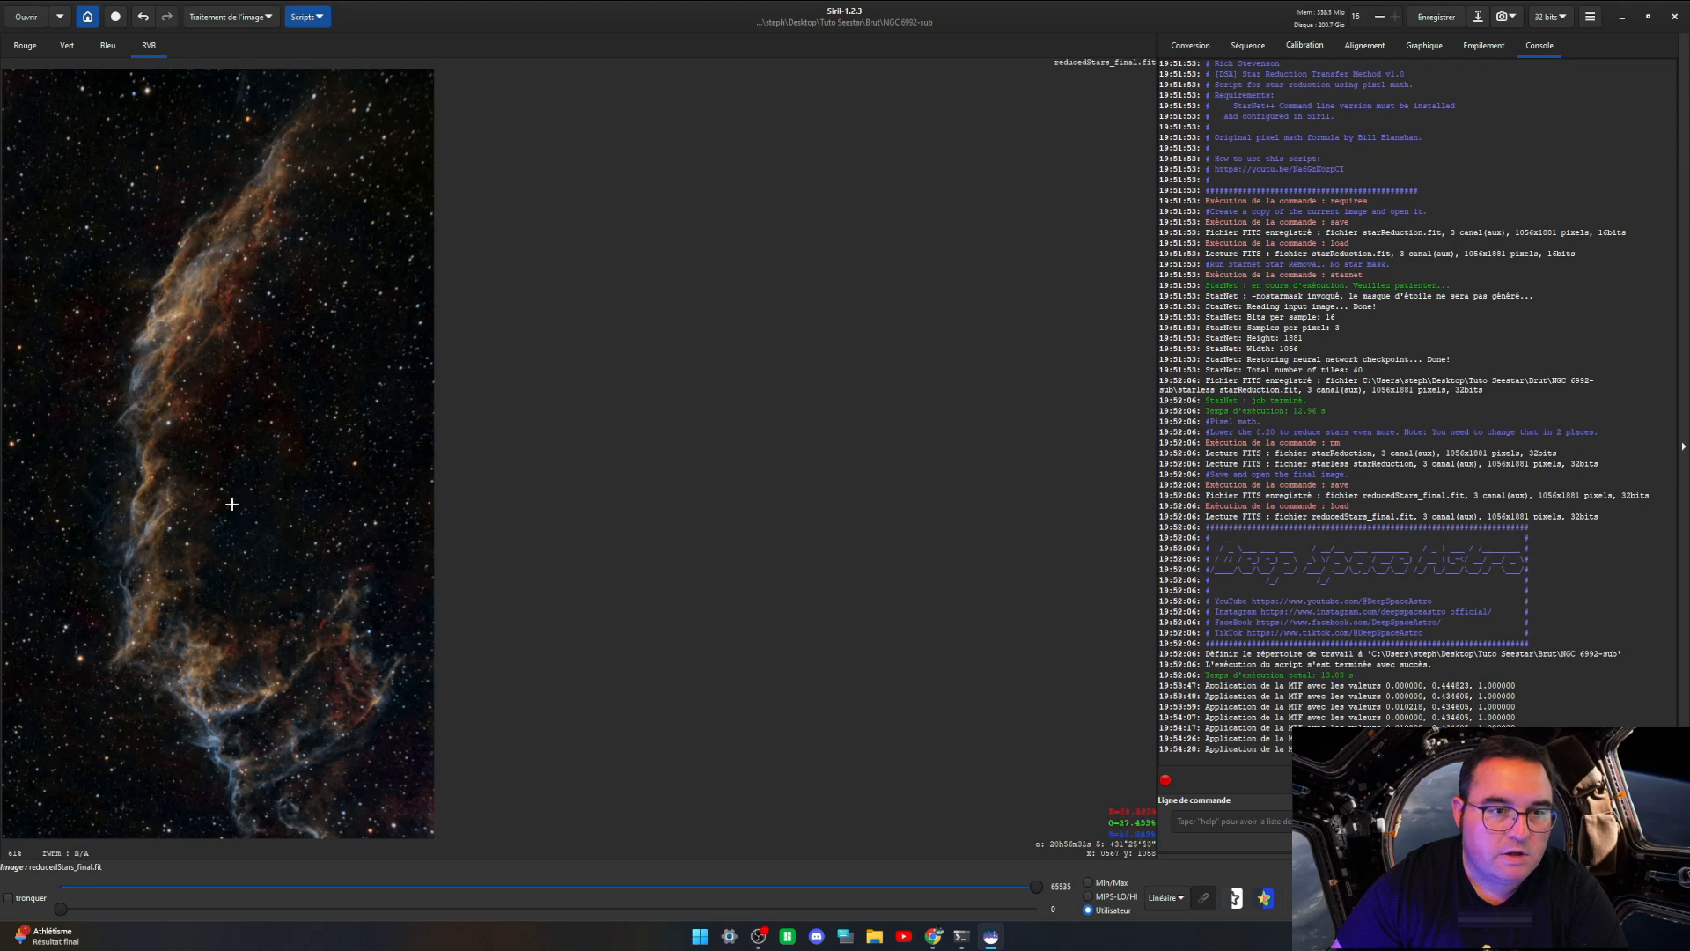
Step: Run the median filter on the star-reduced image with filter size 3x3, 1 iteration and modulation 1.00
{"action": "scroll", "coordinate": [227, 506], "scroll_direction": "up", "scroll_amount": 3}
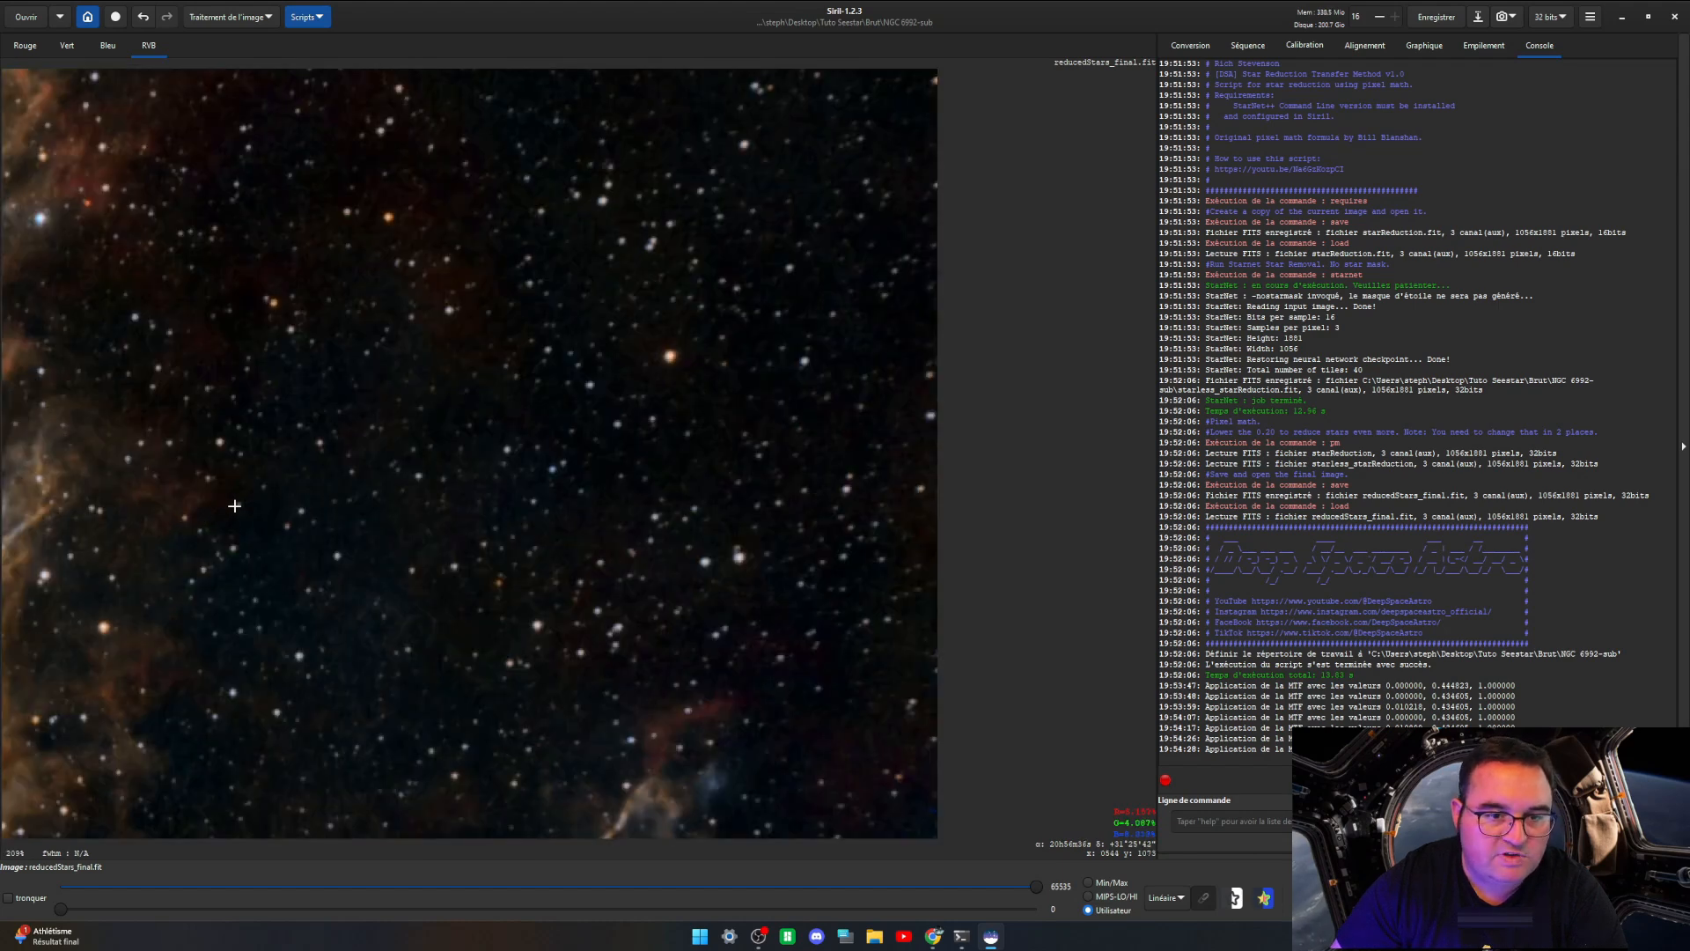
{"action": "left_click", "coordinate": [229, 17]}
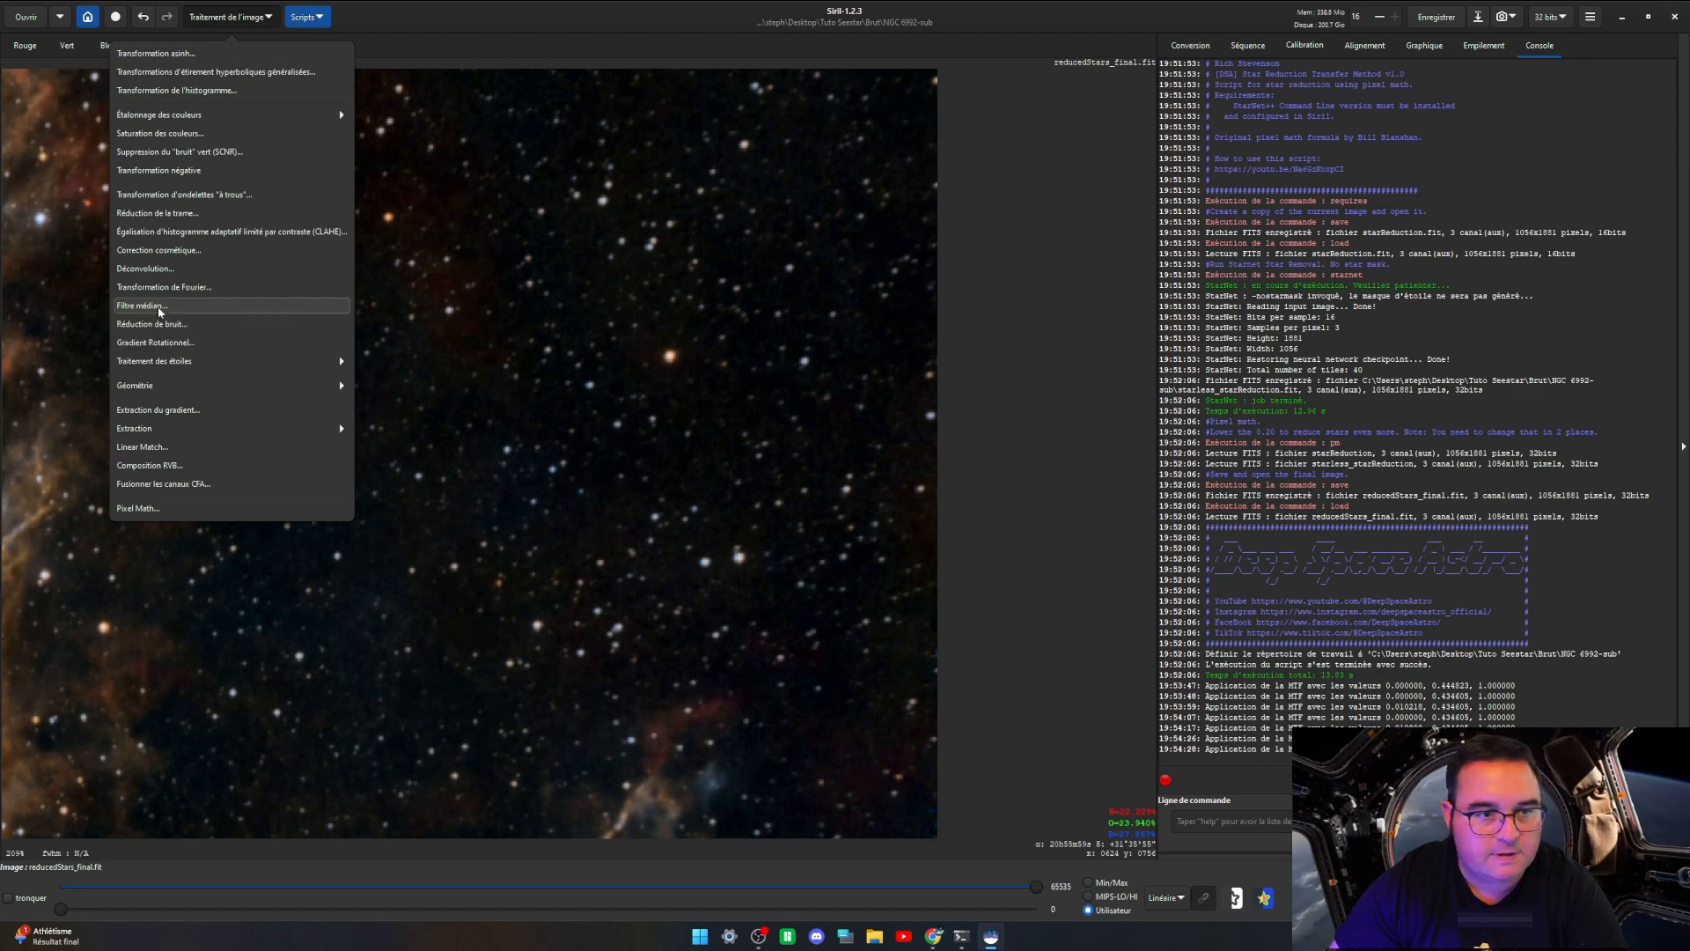
{"action": "left_click", "coordinate": [160, 308]}
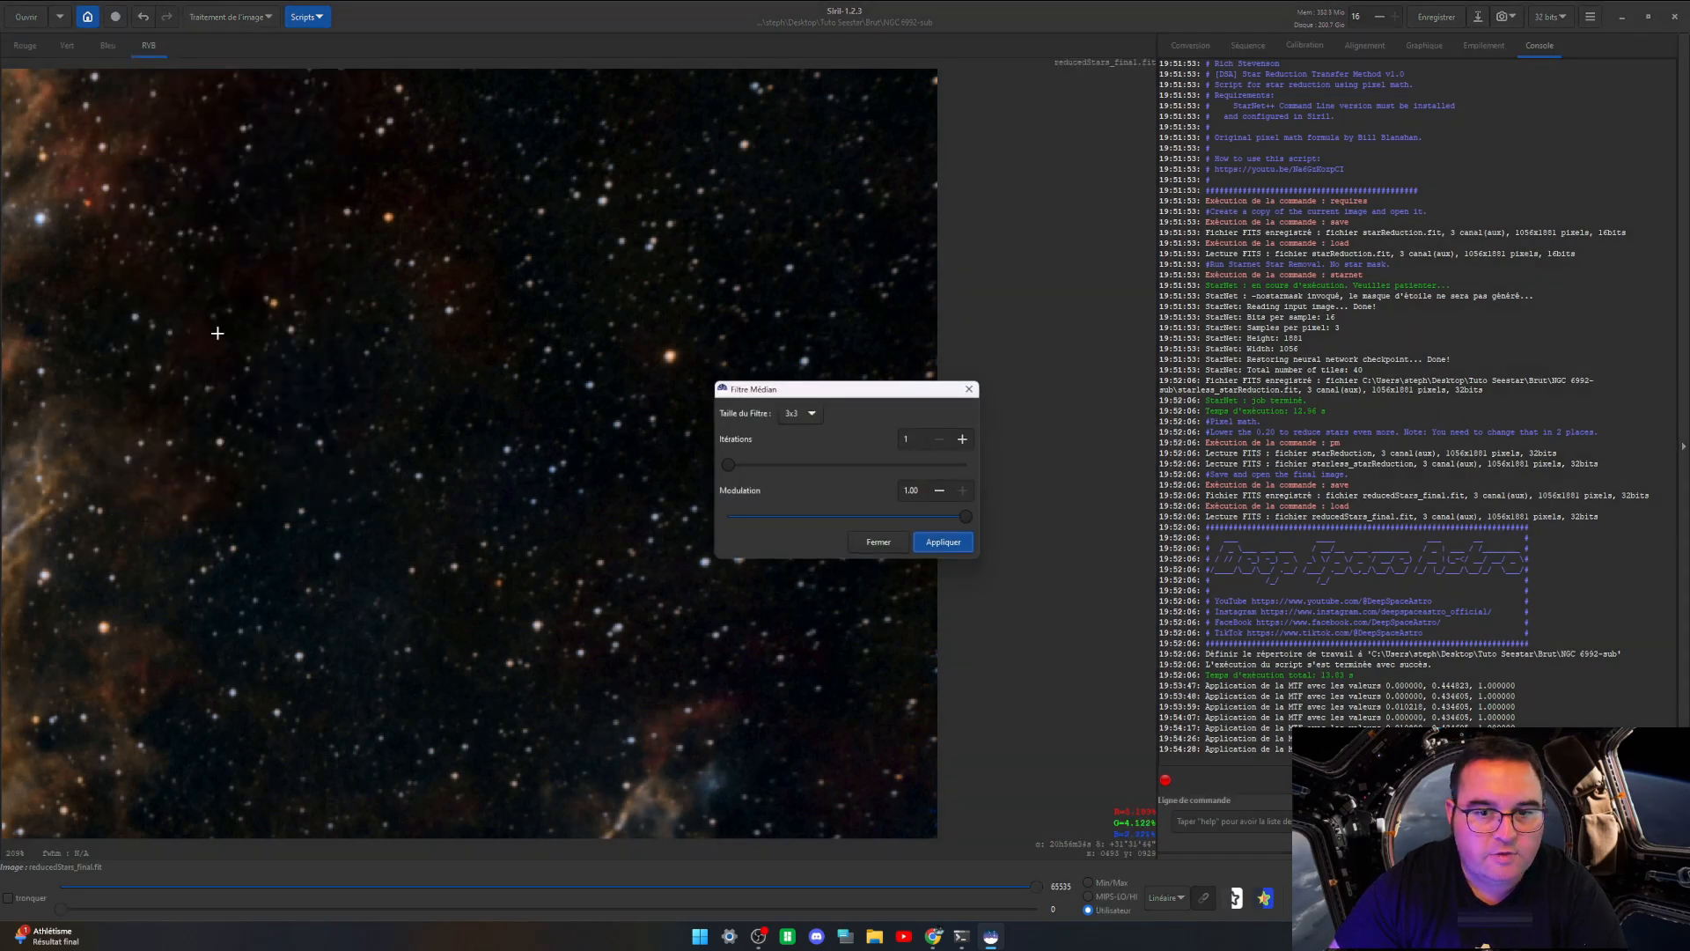
{"action": "left_click", "coordinate": [802, 419]}
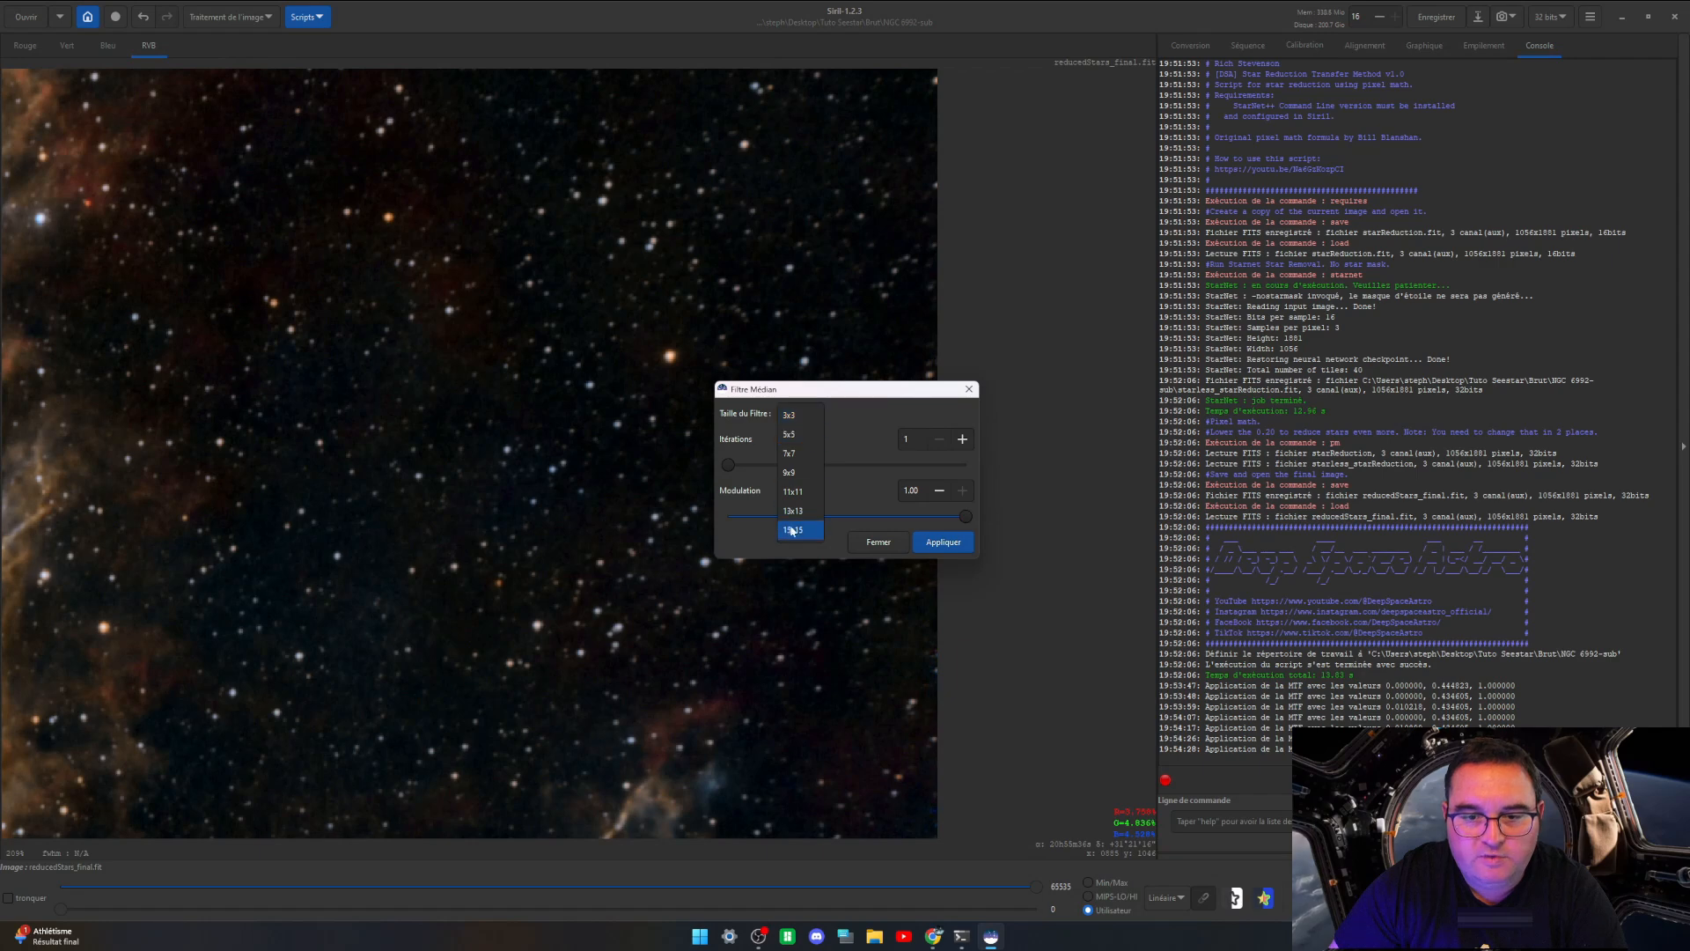
{"action": "left_click", "coordinate": [845, 427]}
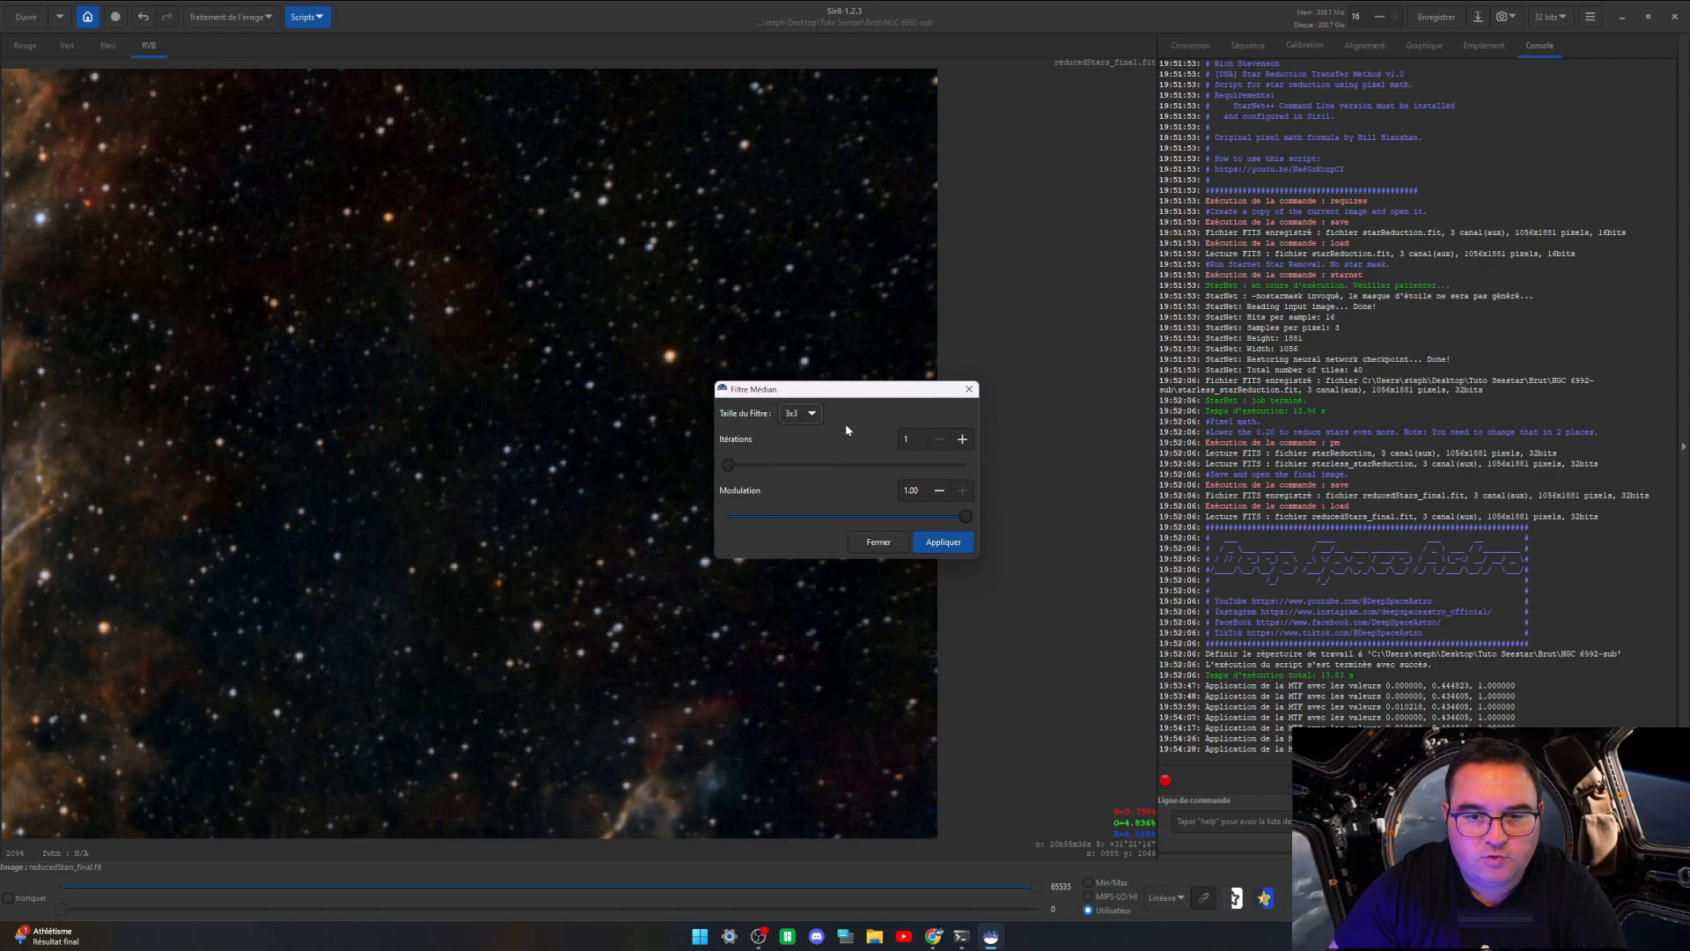
{"action": "left_click", "coordinate": [933, 543]}
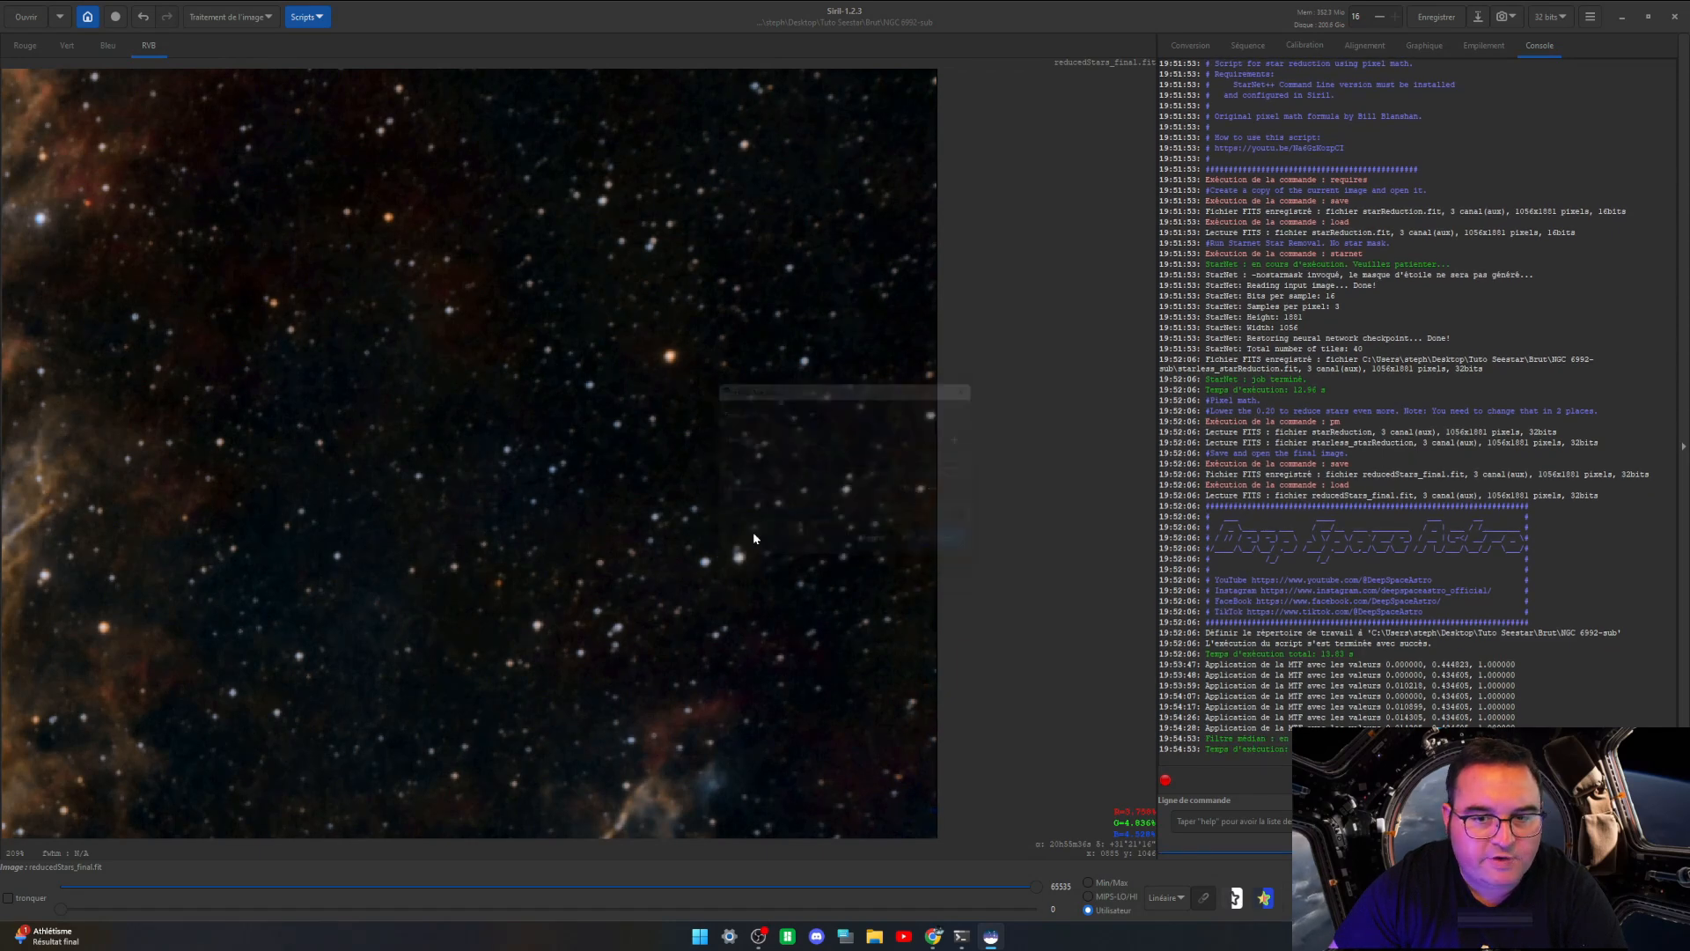
Step: Undo and redo the 3x3 median filter to compare the stars and background up close, leaving it undone
{"action": "left_click", "coordinate": [146, 19]}
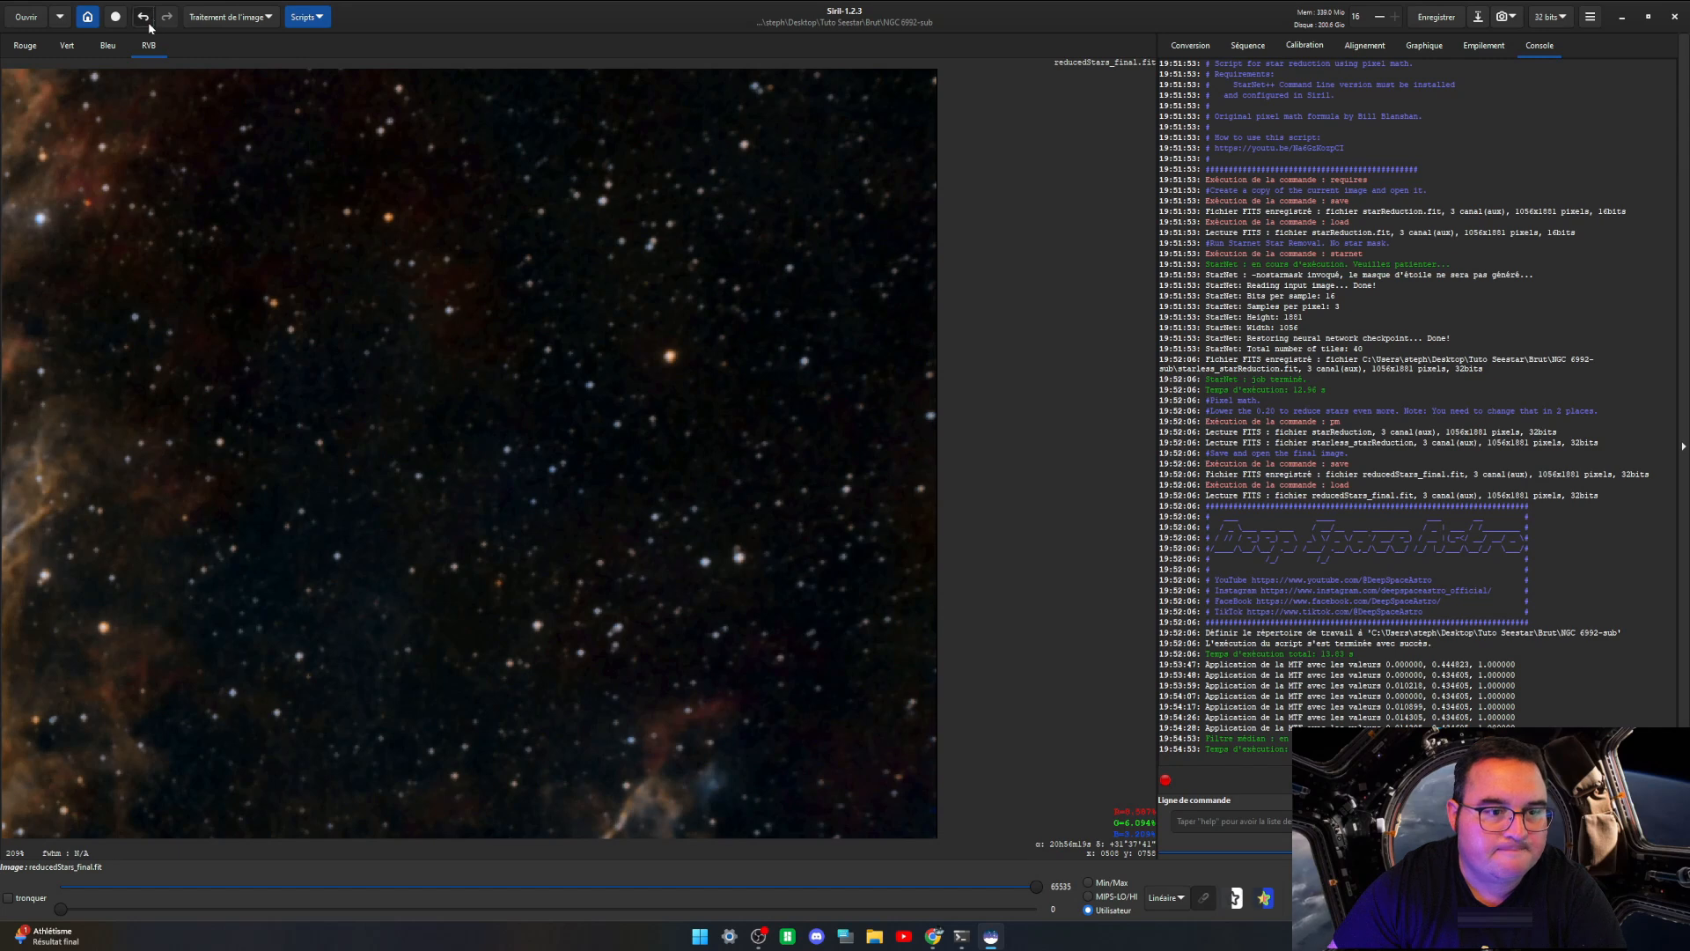
{"action": "left_click", "coordinate": [166, 19]}
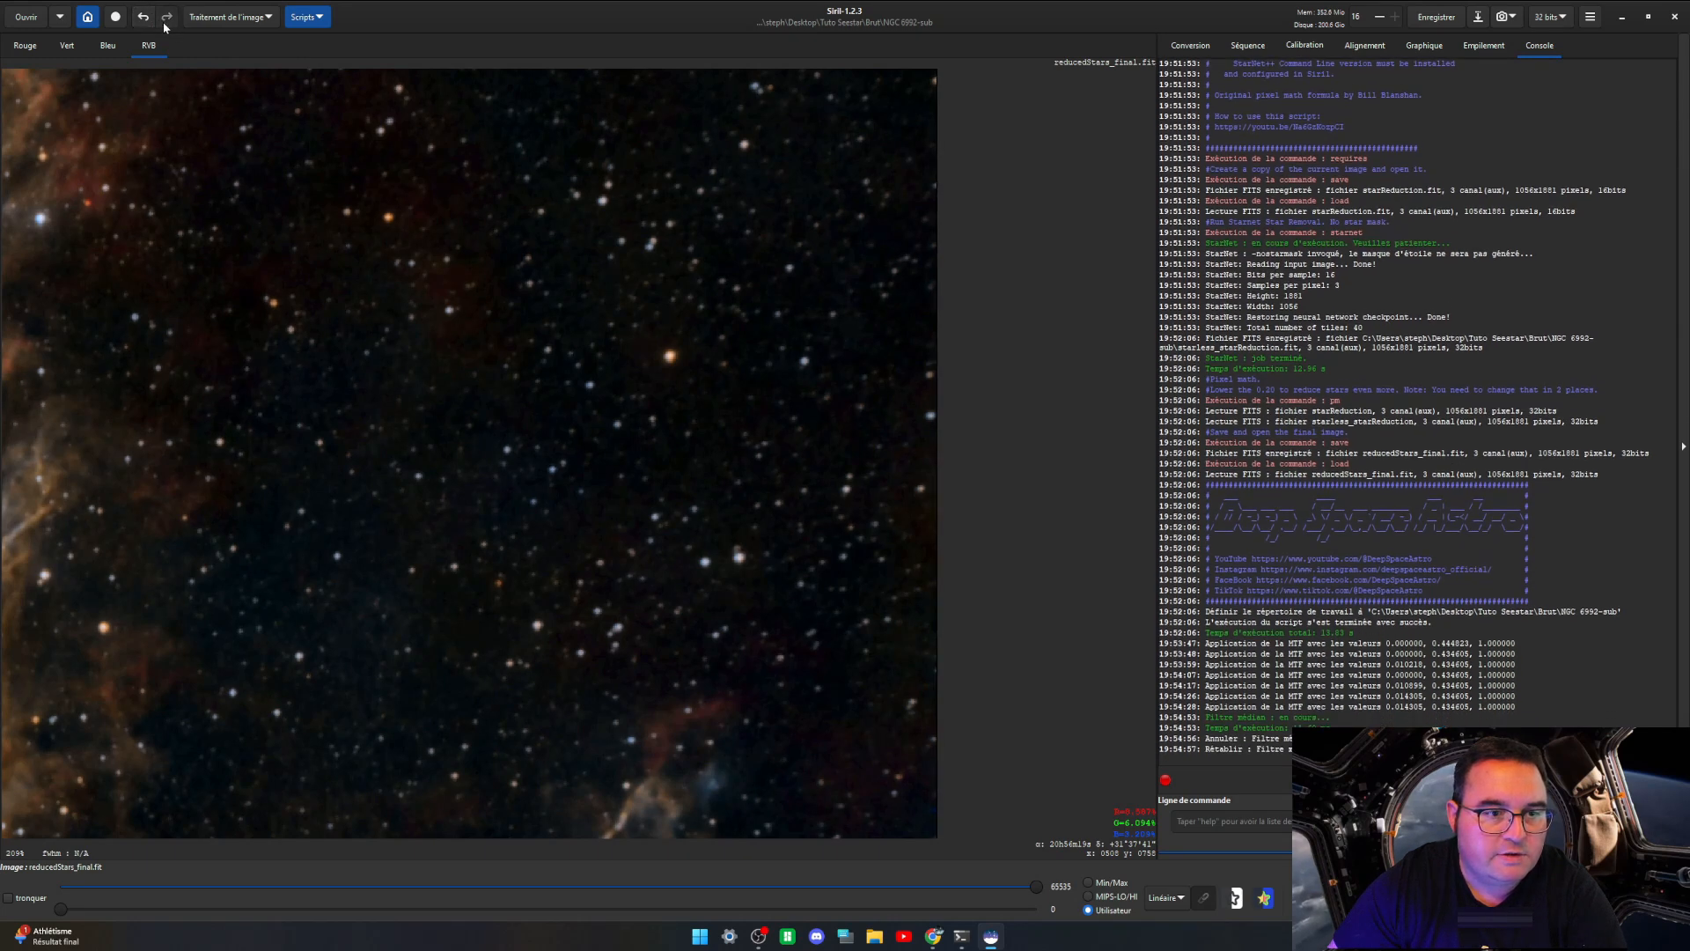
{"action": "left_click", "coordinate": [142, 18]}
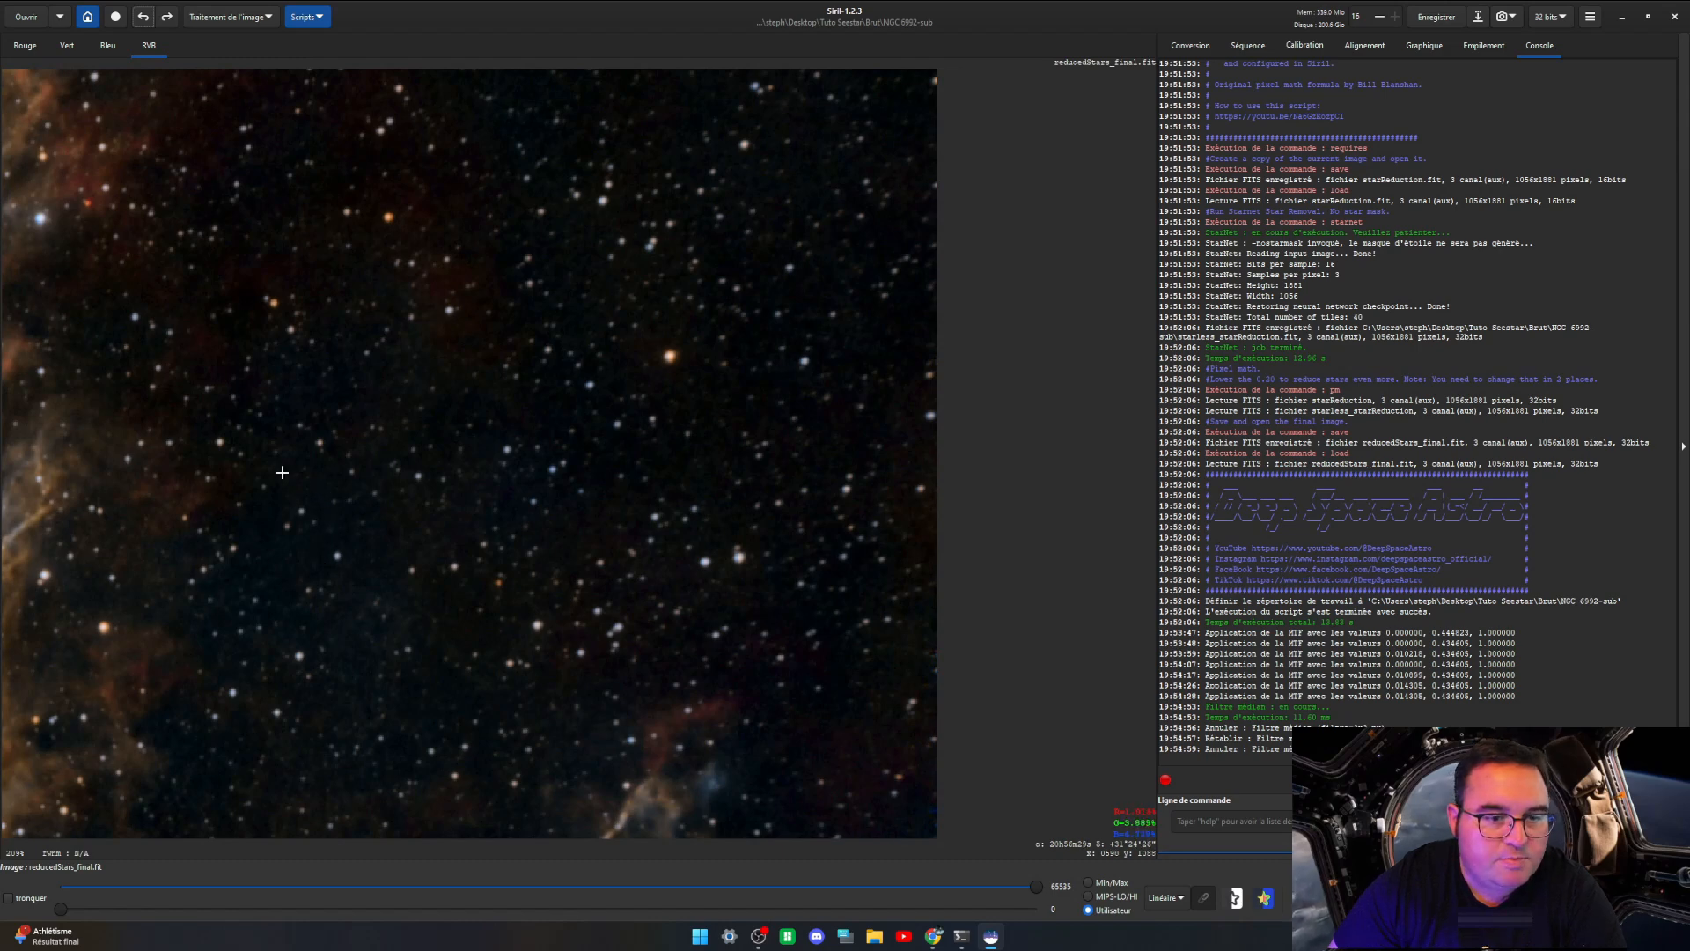
Step: Toggle the last histogram transformation off and on to compare it close up and on the full image, ending with it applied
{"action": "left_click", "coordinate": [148, 19]}
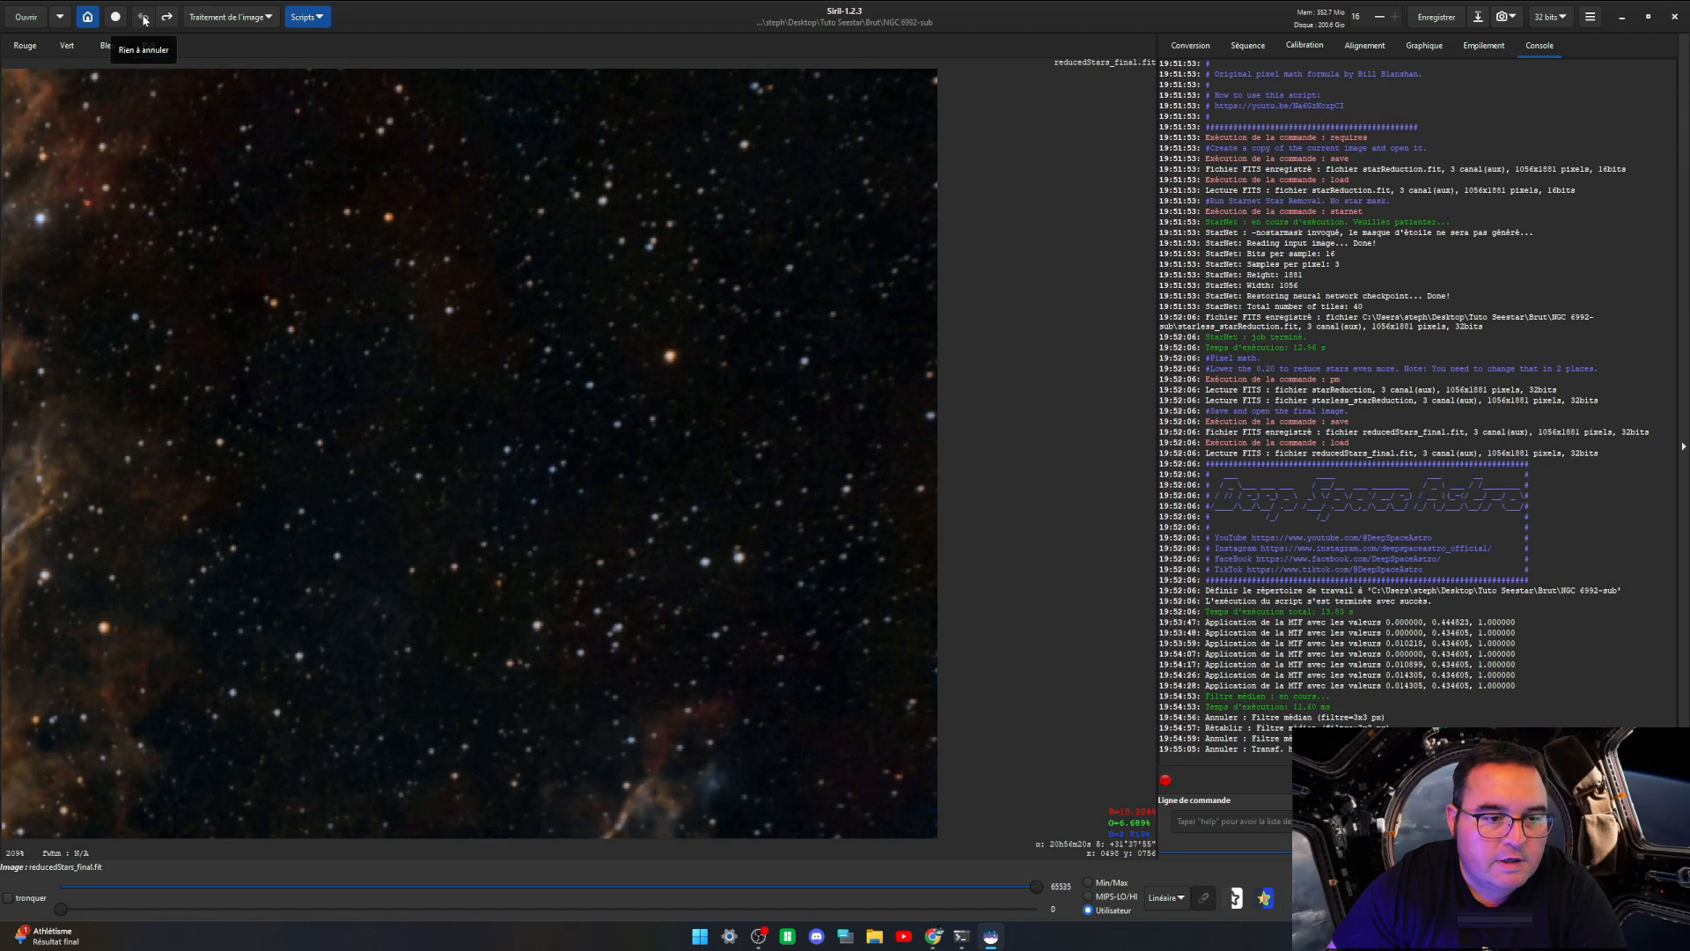
{"action": "left_click", "coordinate": [167, 20]}
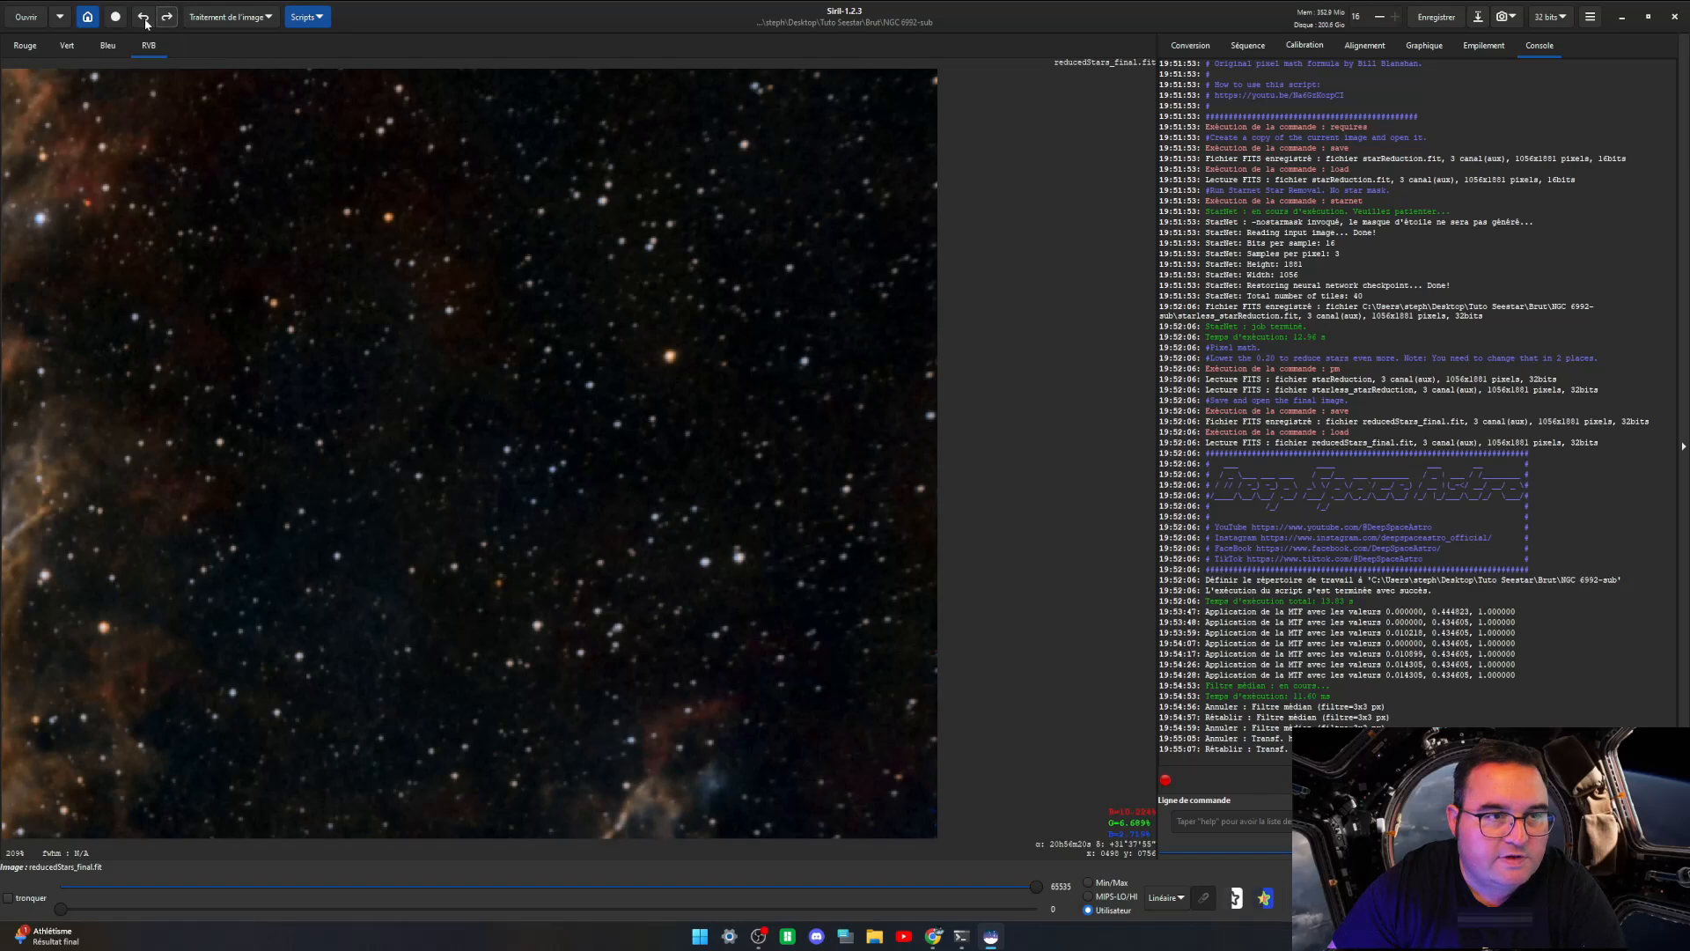
{"action": "left_click", "coordinate": [155, 21]}
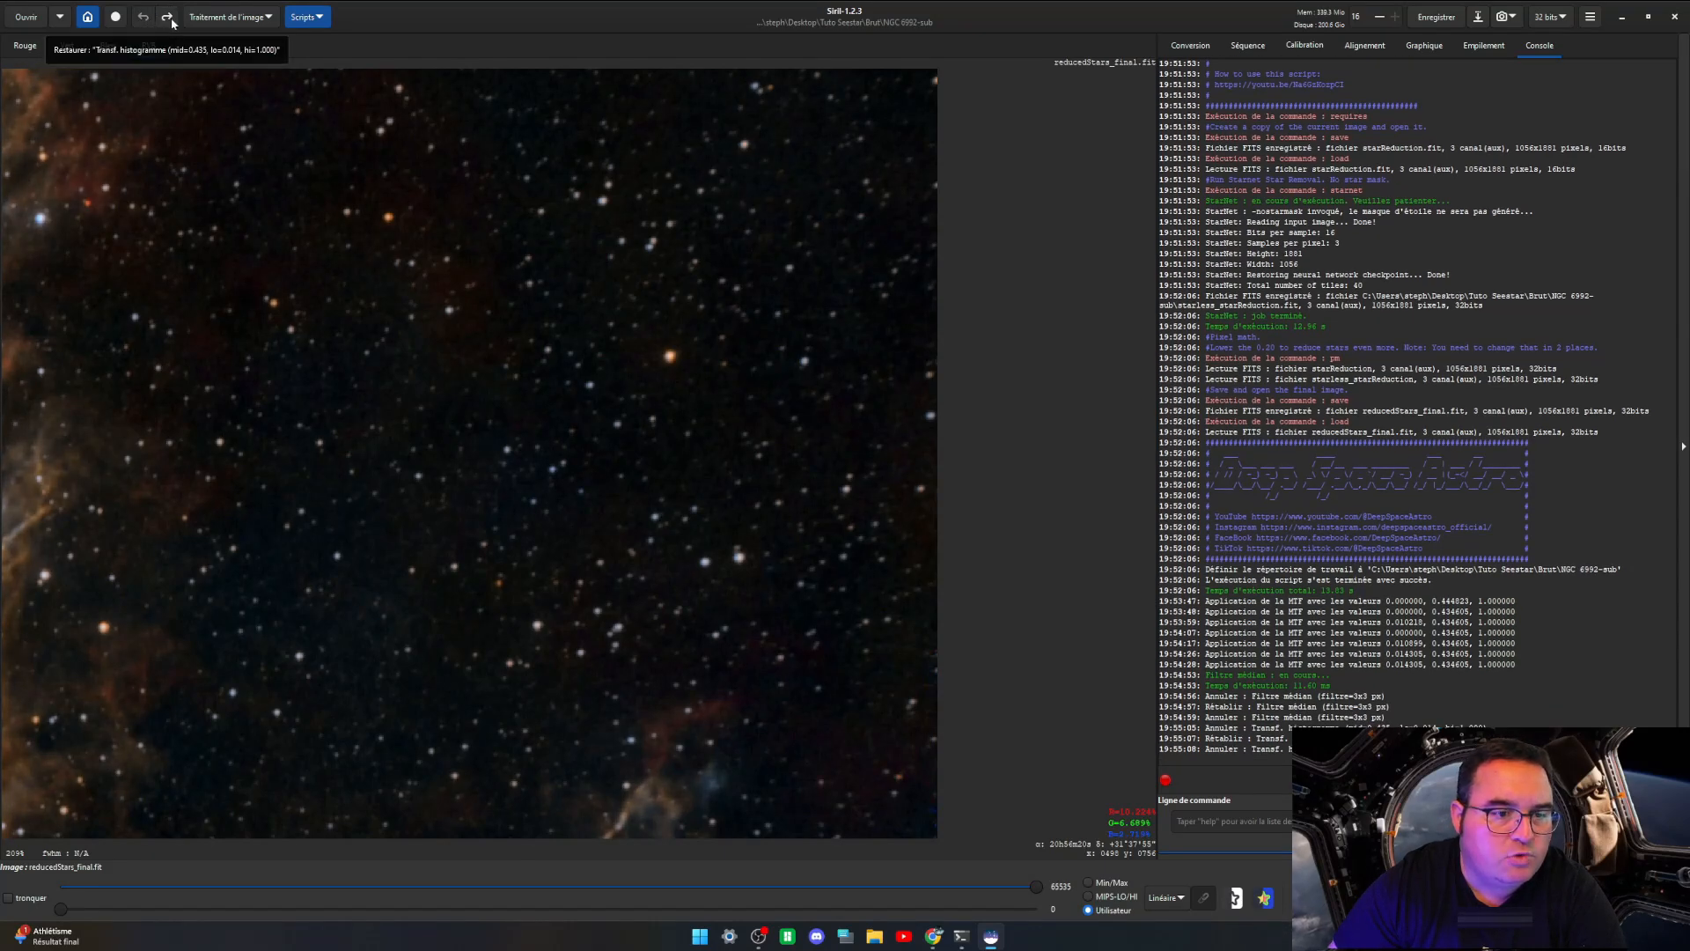
{"action": "left_click", "coordinate": [171, 21]}
{"action": "left_click", "coordinate": [145, 19]}
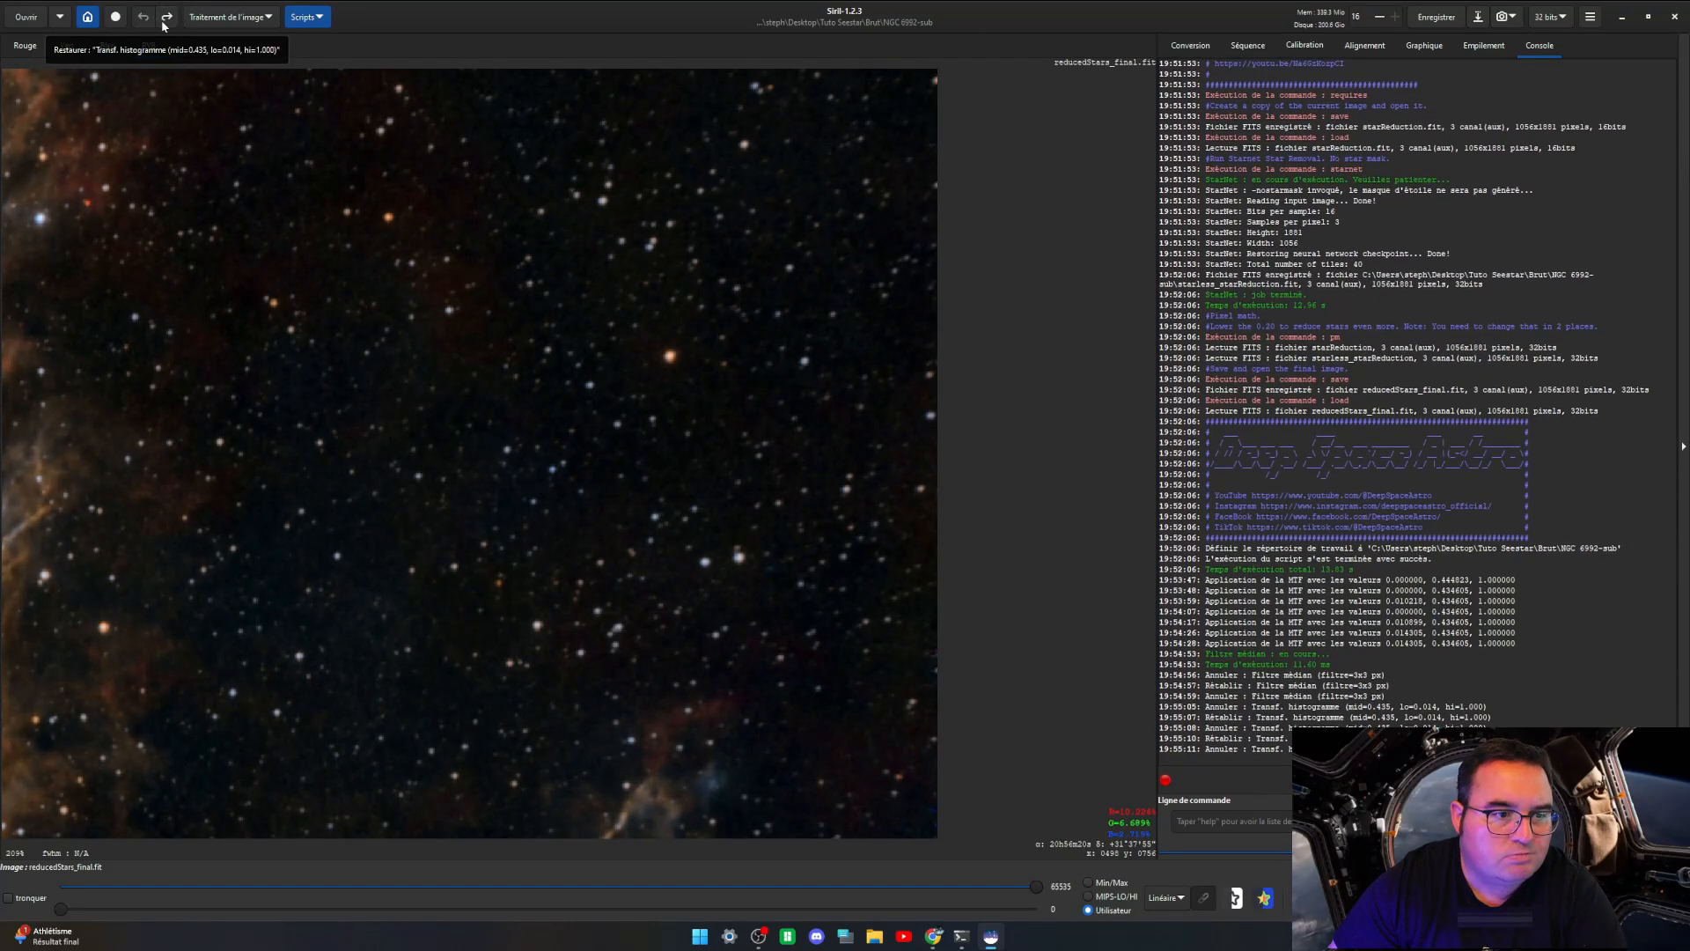
{"action": "left_click", "coordinate": [1444, 898]}
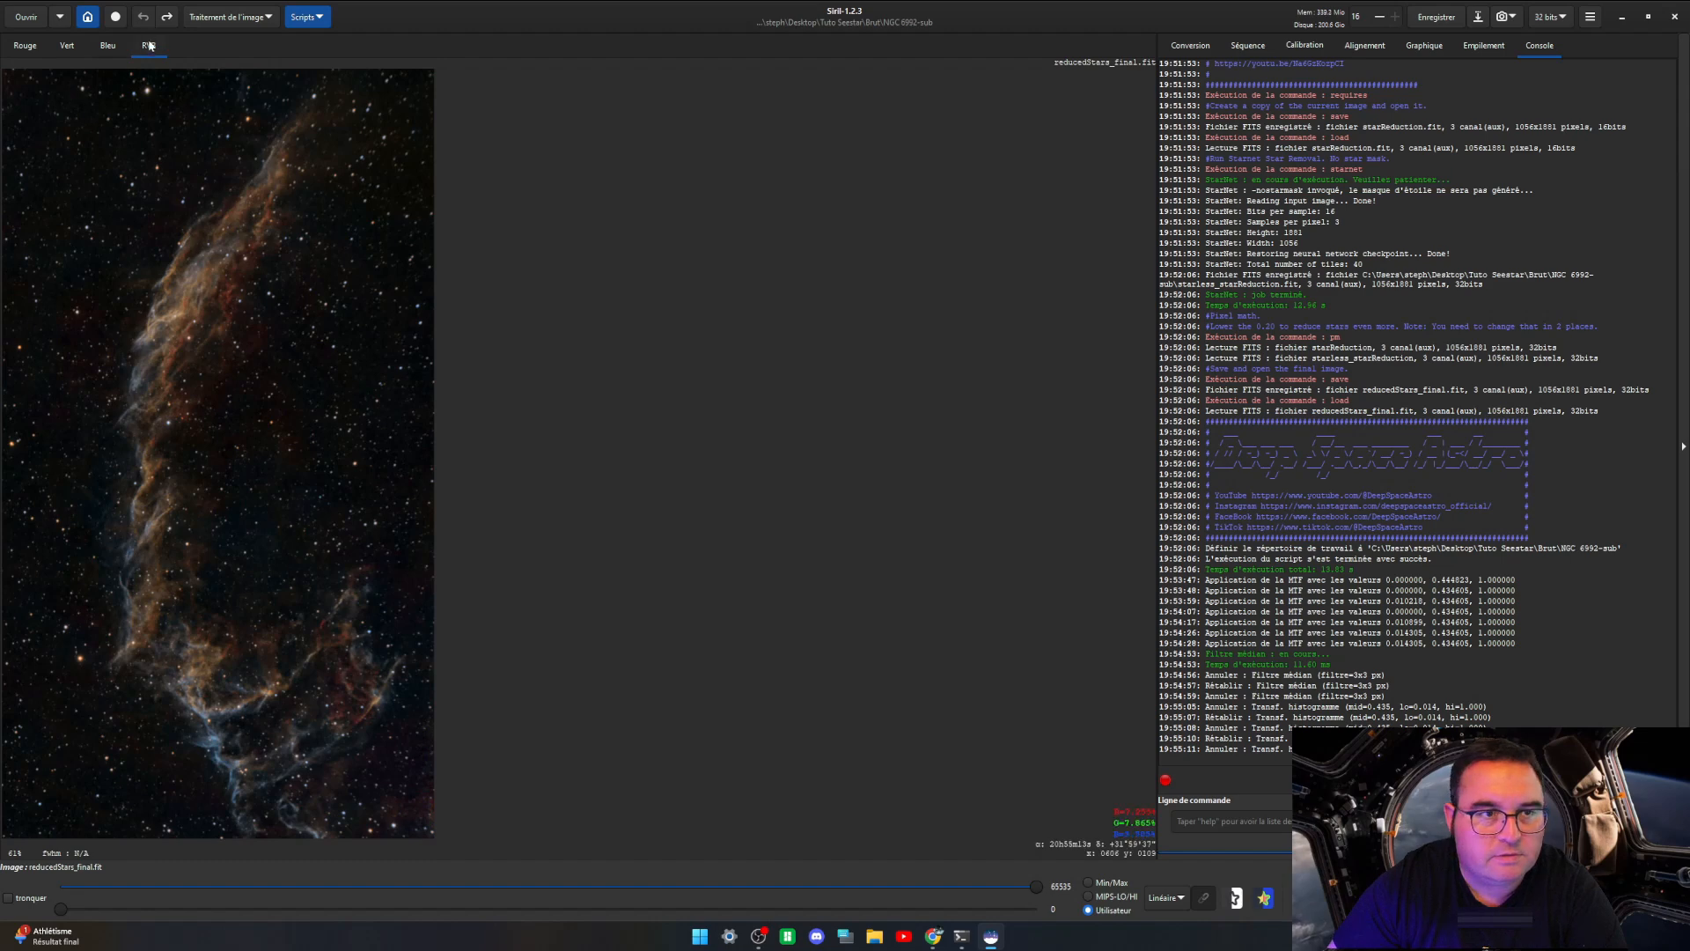
{"action": "left_click", "coordinate": [170, 21]}
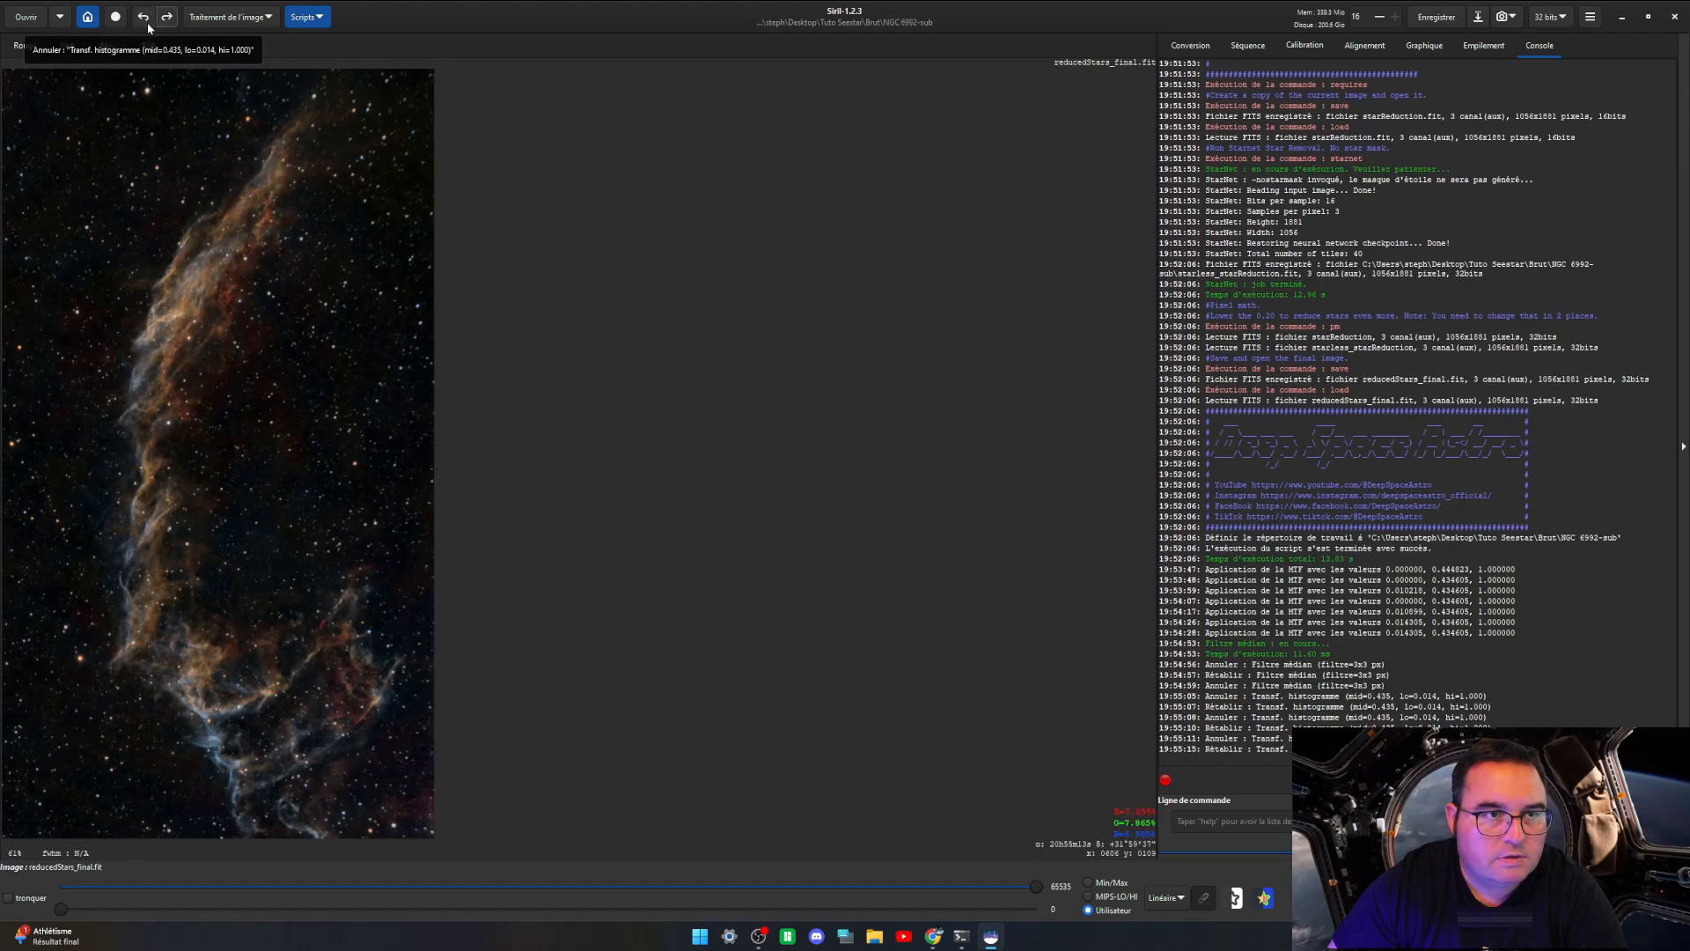
{"action": "left_click", "coordinate": [145, 19]}
{"action": "left_click", "coordinate": [168, 21]}
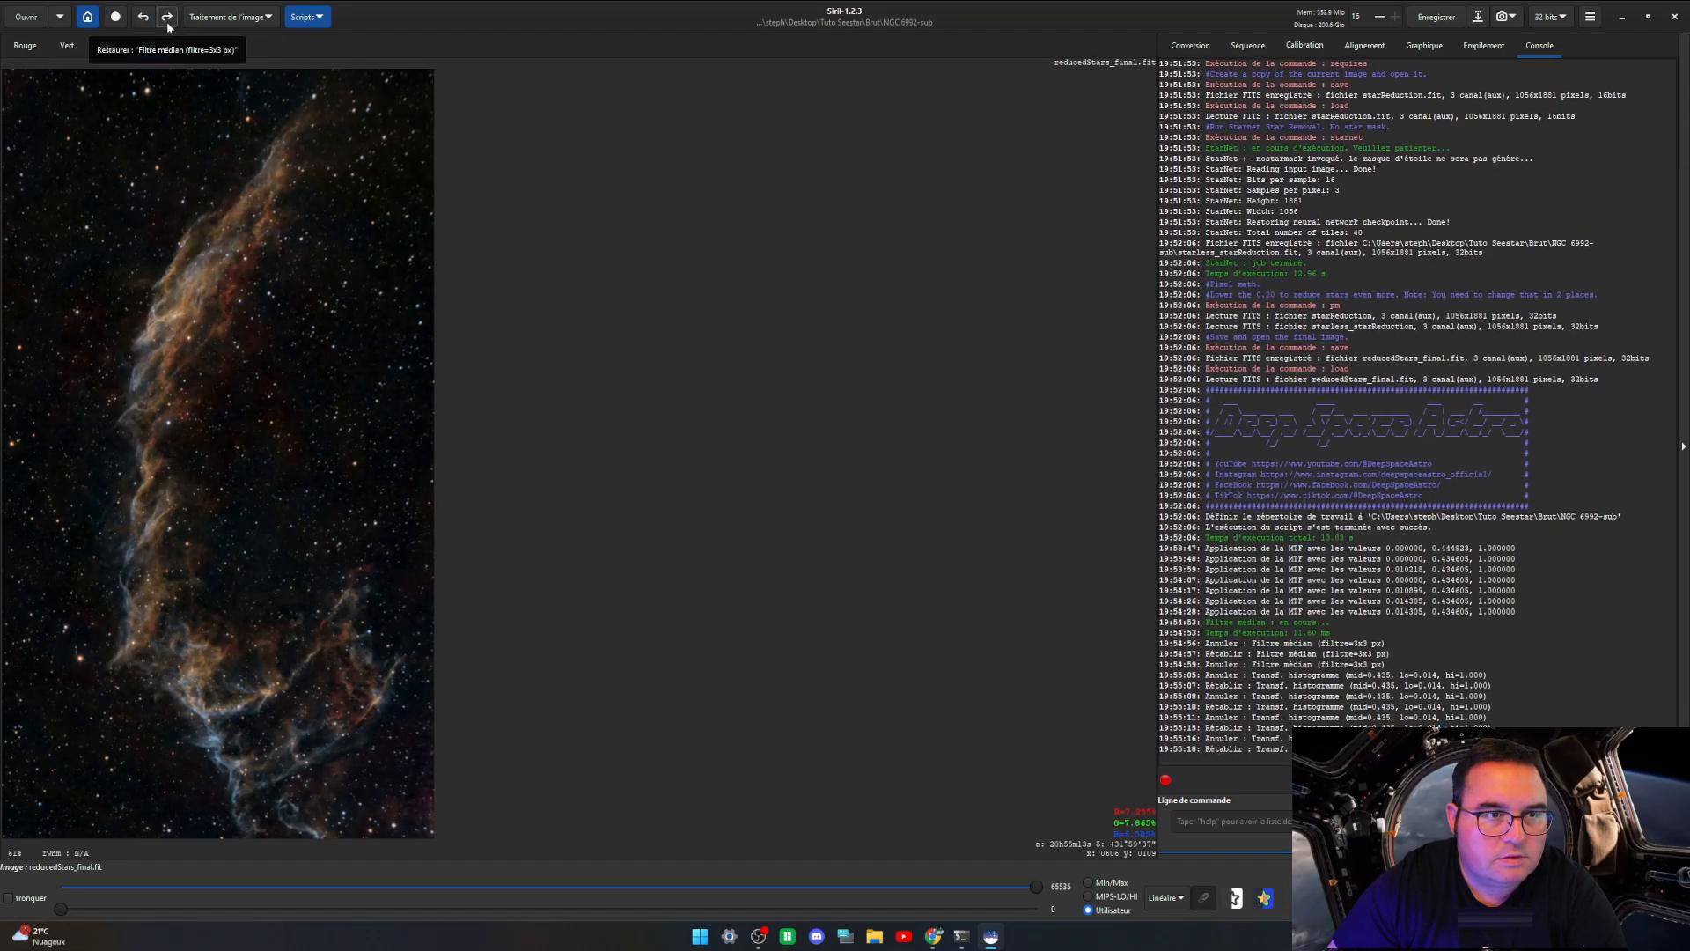
Step: Toggle the 3x3 median filter on and off across the full image to compare its effect, ending with it undone
{"action": "left_click", "coordinate": [168, 21]}
{"action": "left_click", "coordinate": [144, 19]}
{"action": "left_click", "coordinate": [168, 19]}
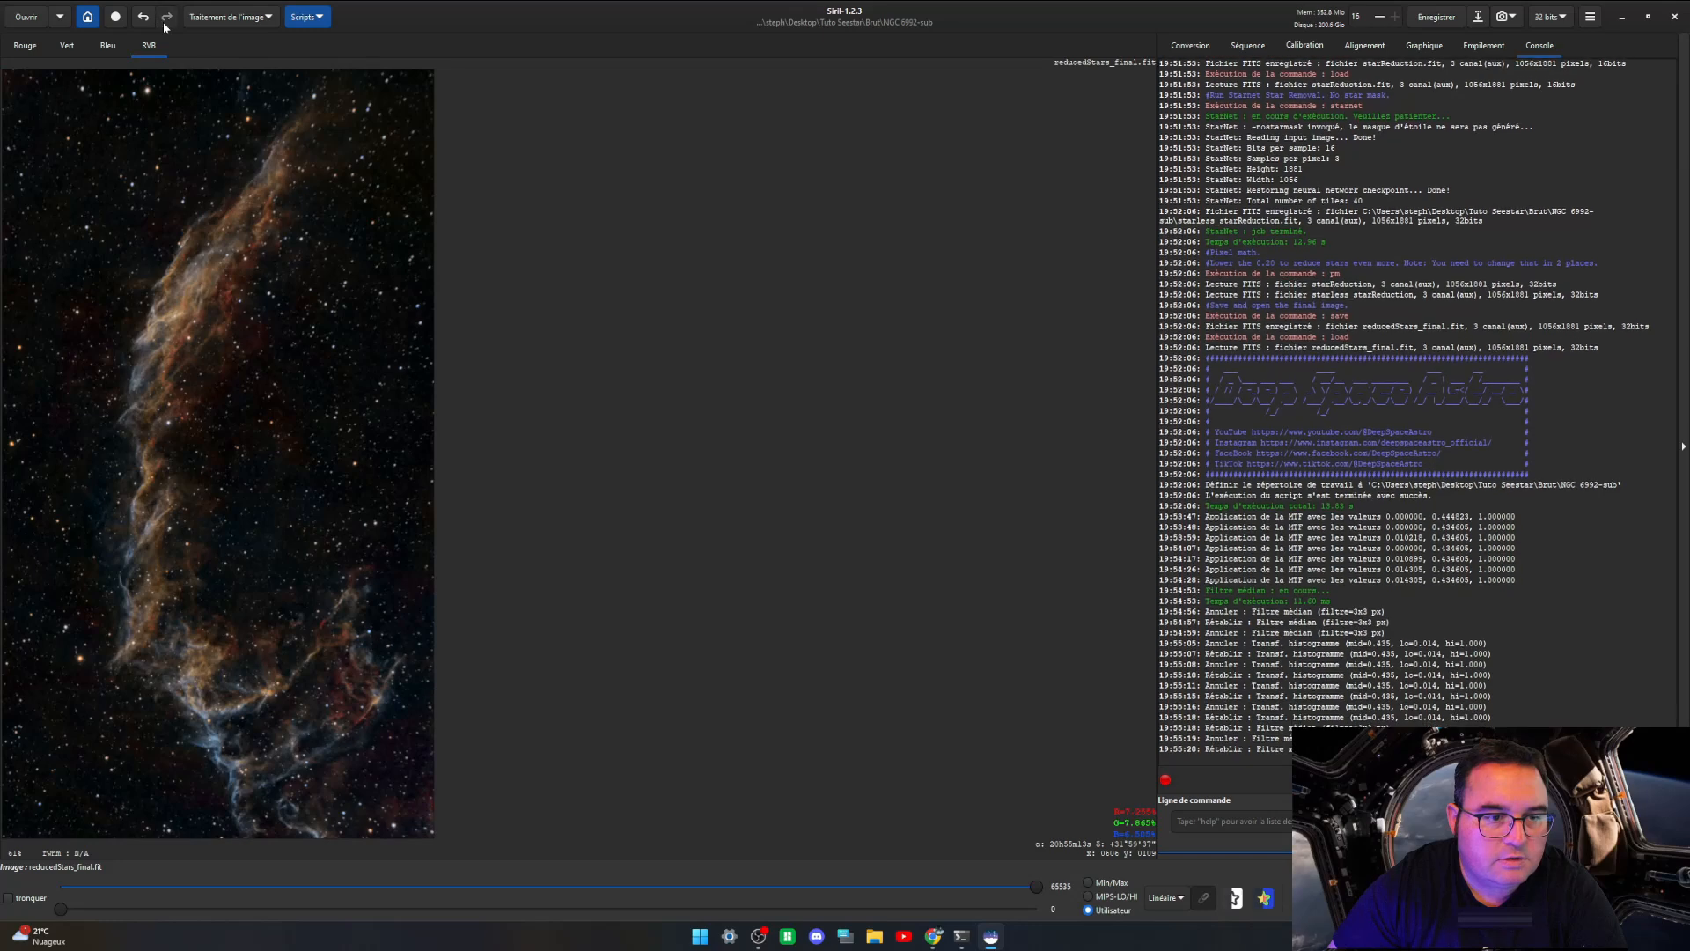
{"action": "left_click", "coordinate": [147, 22]}
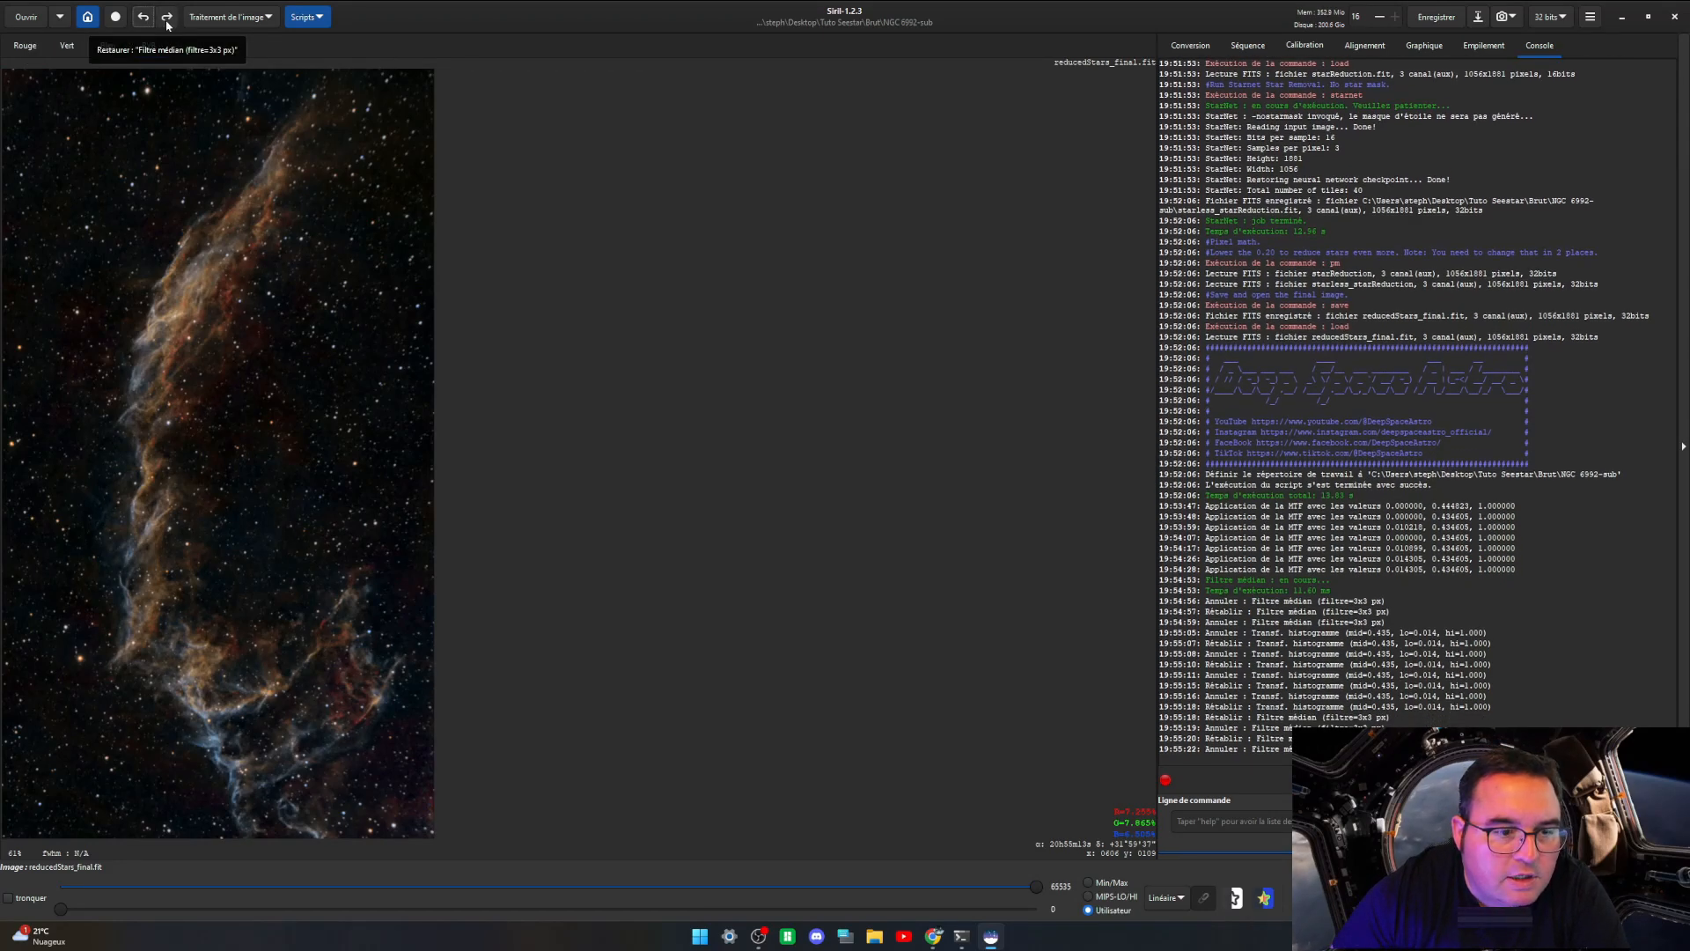
{"action": "left_click", "coordinate": [168, 19]}
{"action": "left_click", "coordinate": [143, 19]}
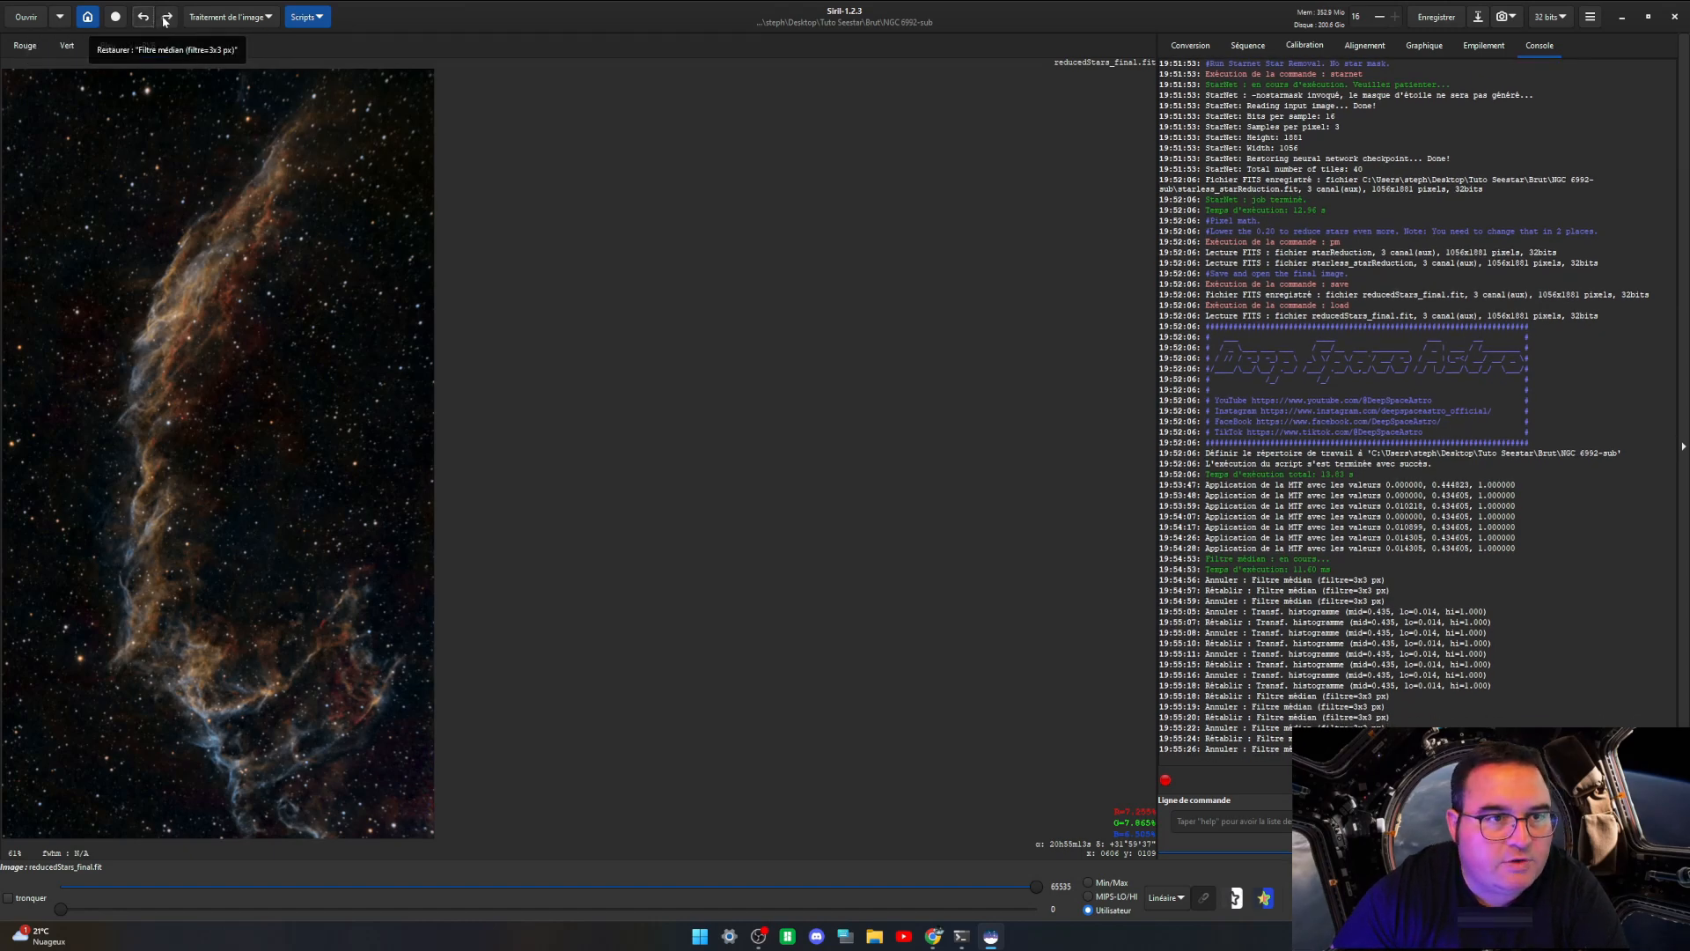
Step: Denoise the image with salt-and-pepper noise removal enabled, no secondary denoising step and modulation 1.00
{"action": "left_click", "coordinate": [228, 16]}
{"action": "left_click", "coordinate": [168, 324]}
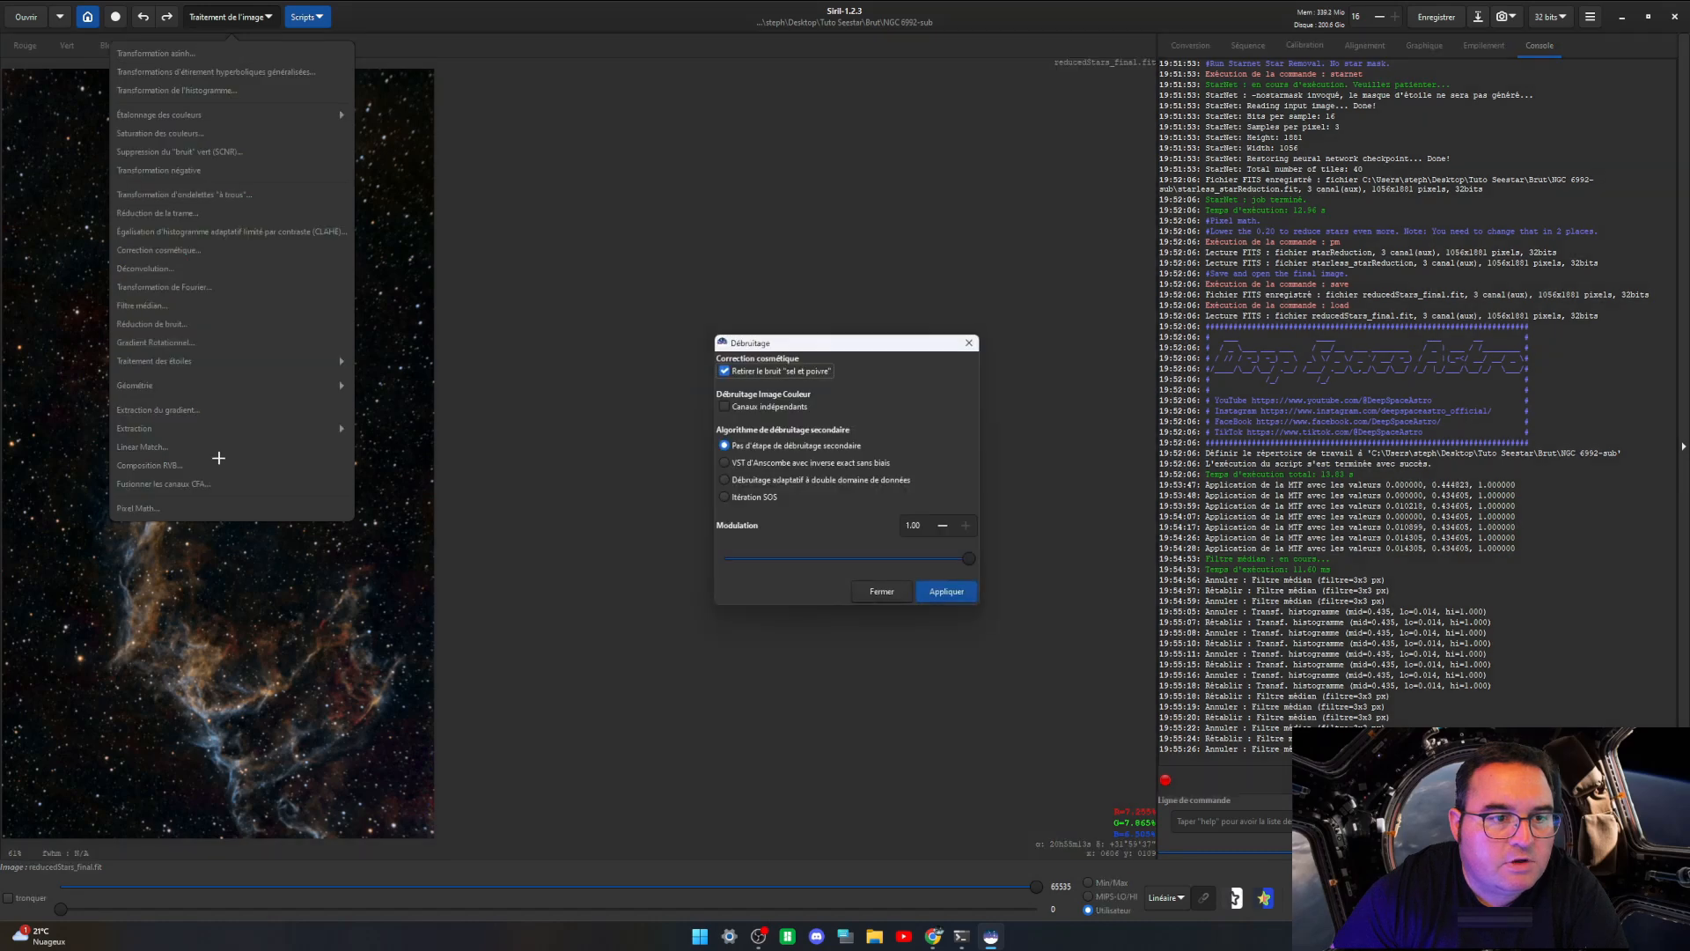
{"action": "scroll", "coordinate": [252, 534], "scroll_direction": "up", "scroll_amount": 3}
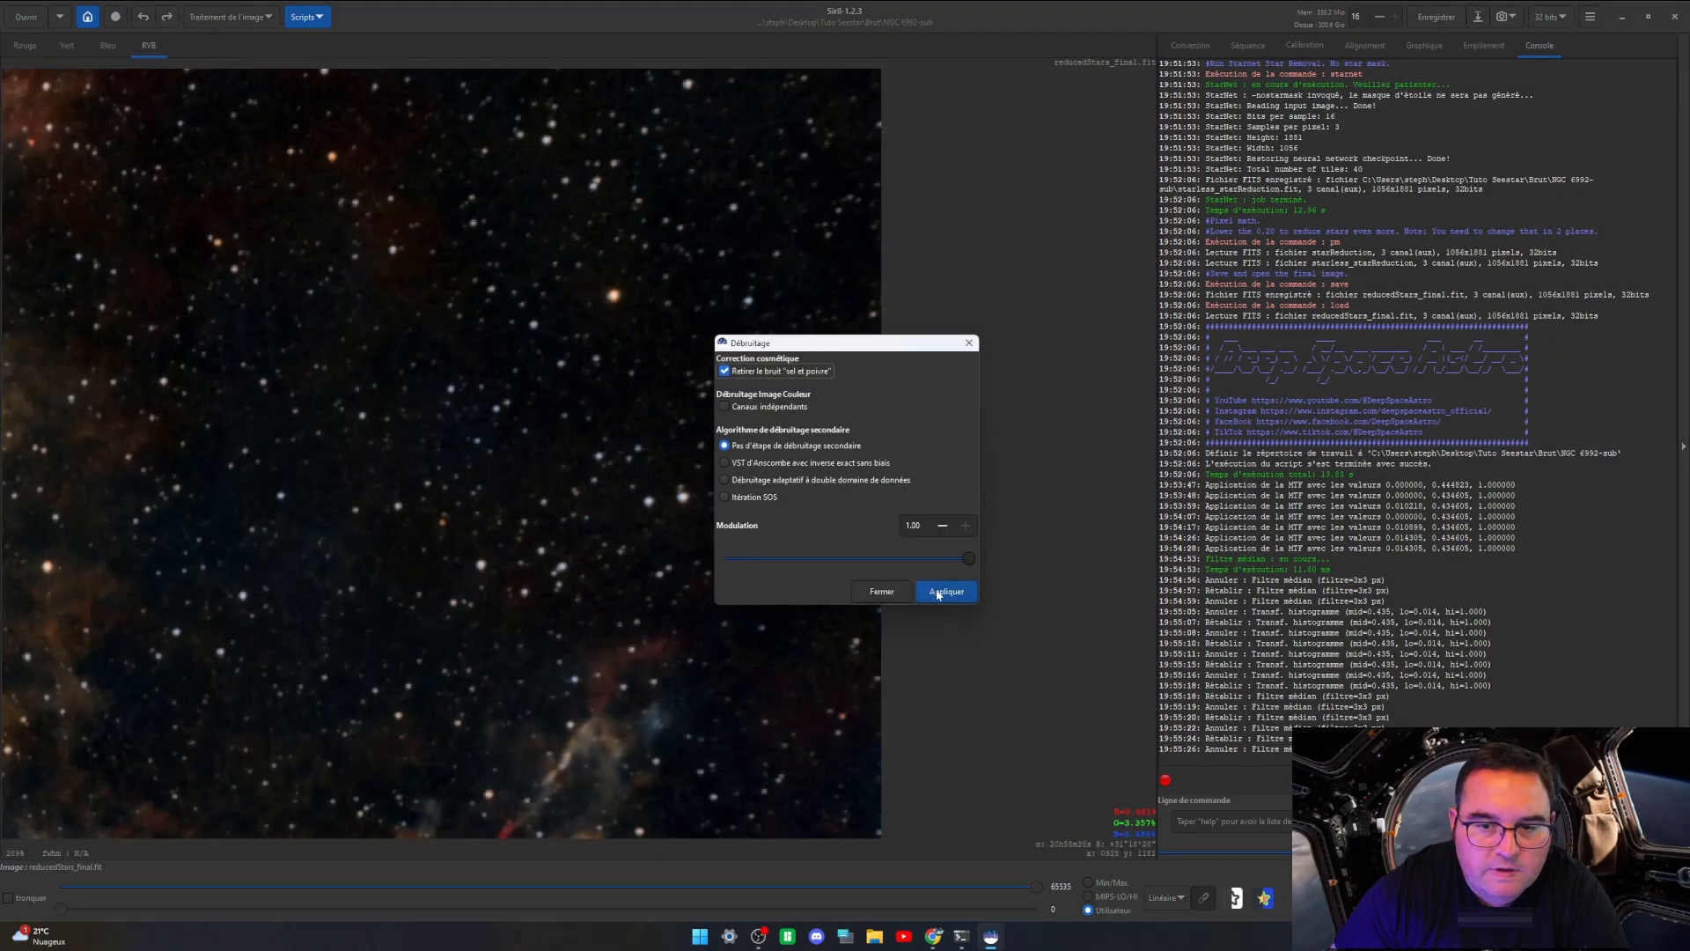
{"action": "left_click", "coordinate": [939, 594]}
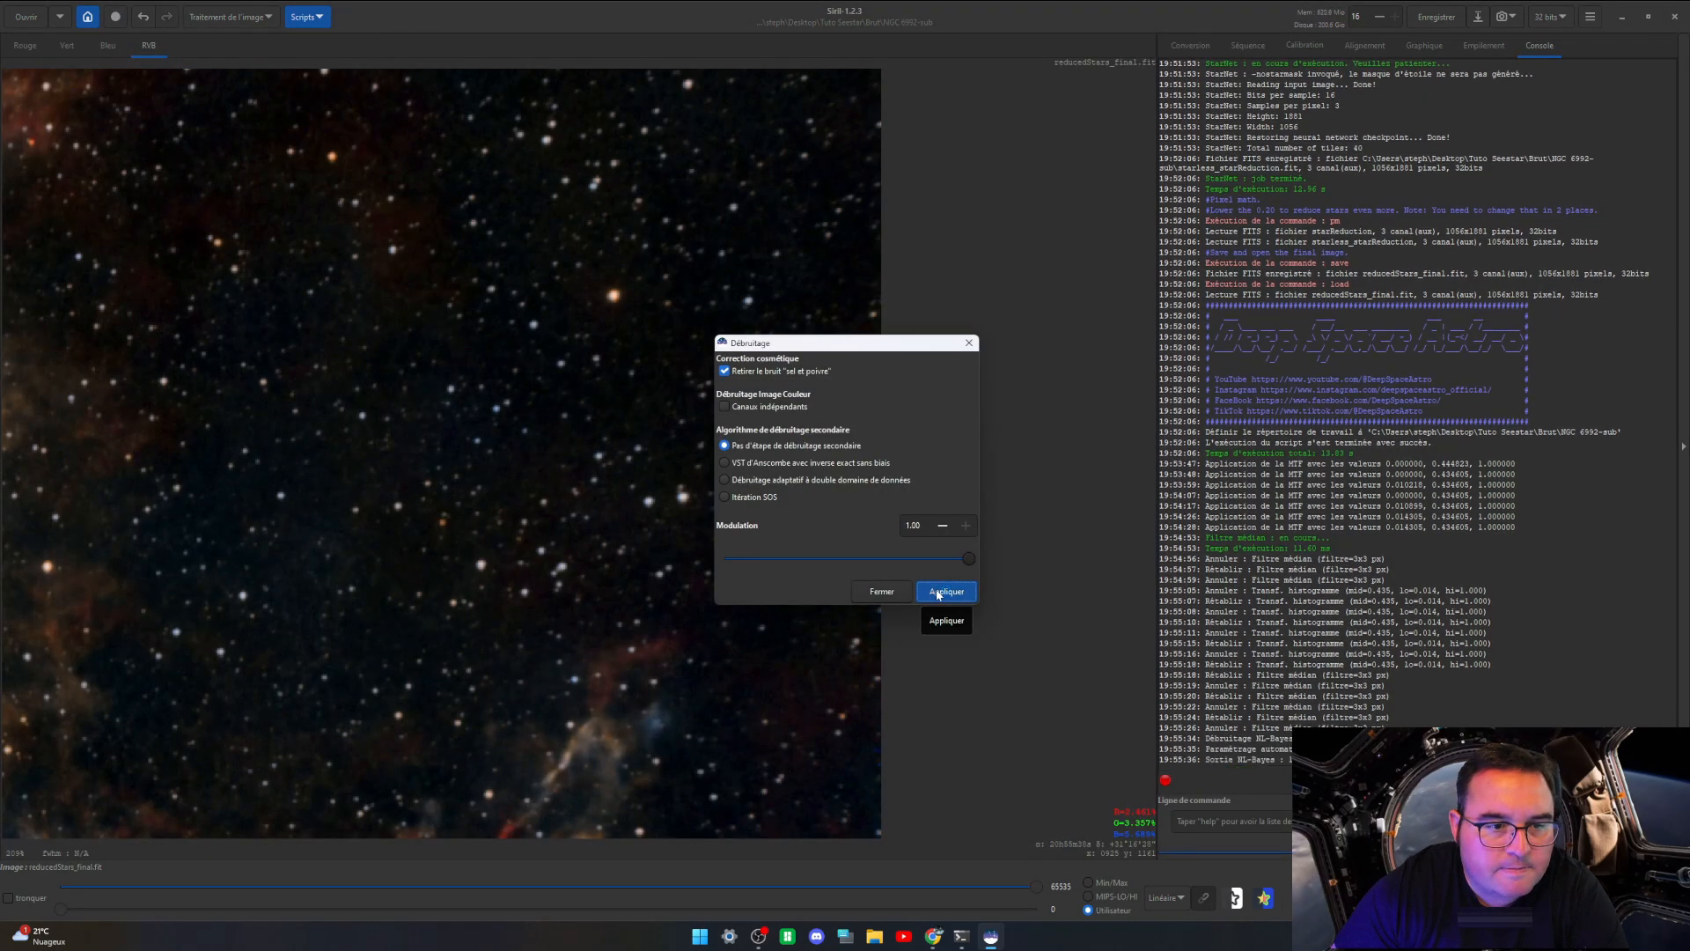
{"action": "left_click", "coordinate": [881, 592]}
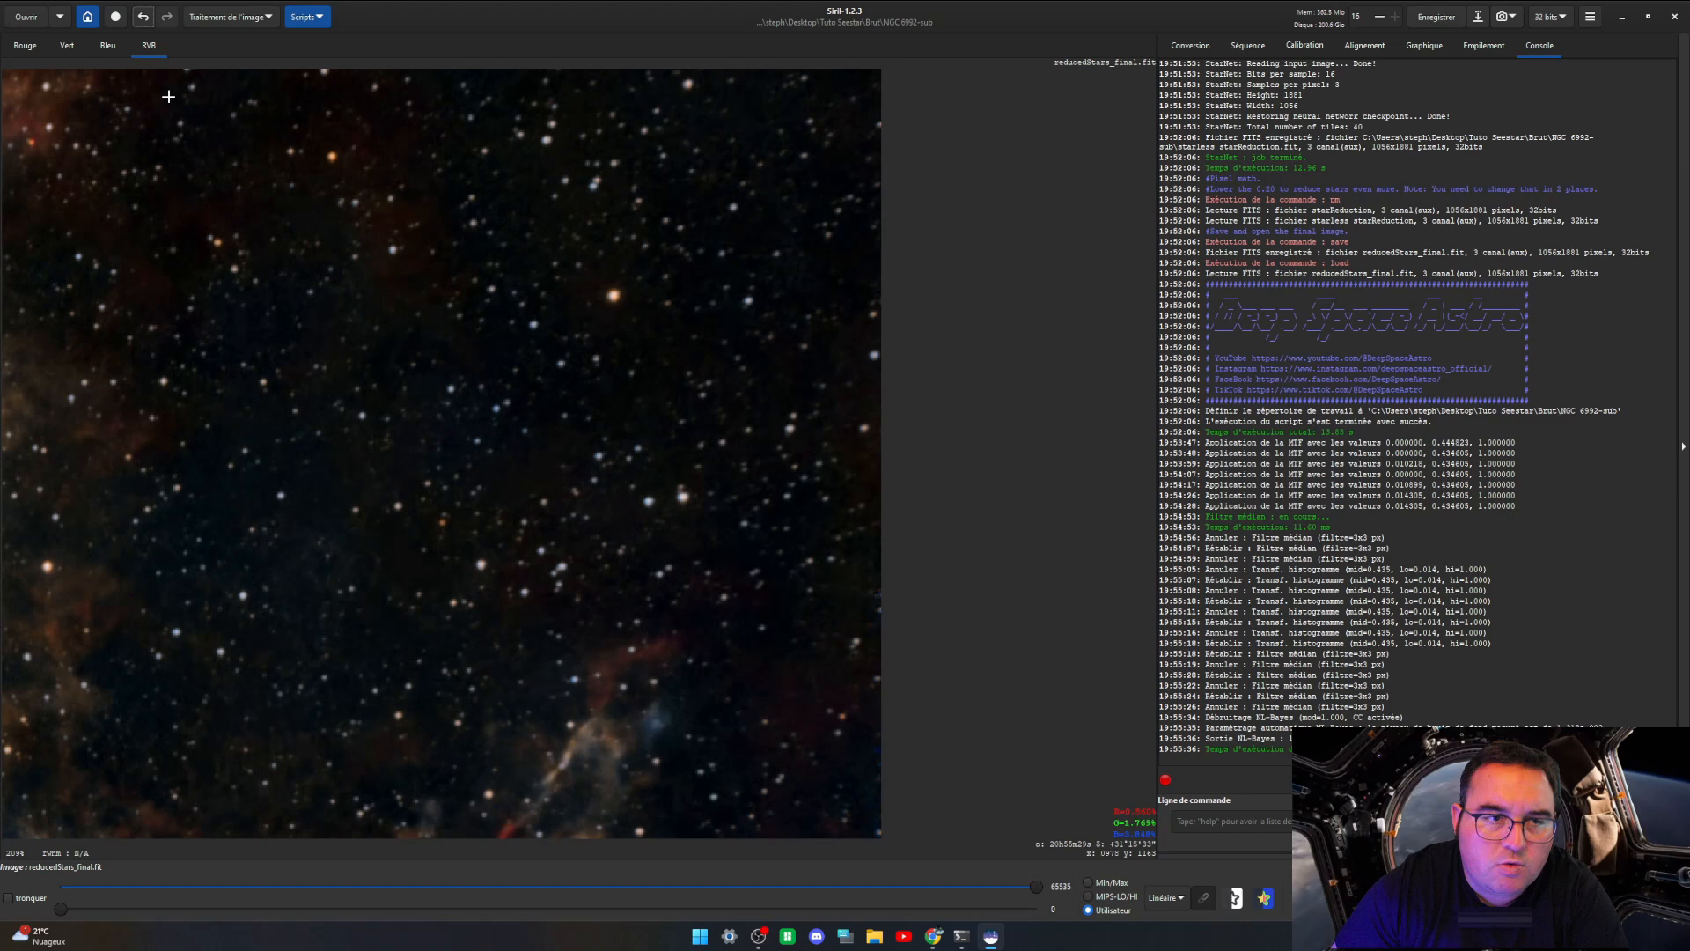
Step: Compare nebula and sky details up close with and without the NL-Bayes denoising, ending with it applied
{"action": "left_click", "coordinate": [144, 17]}
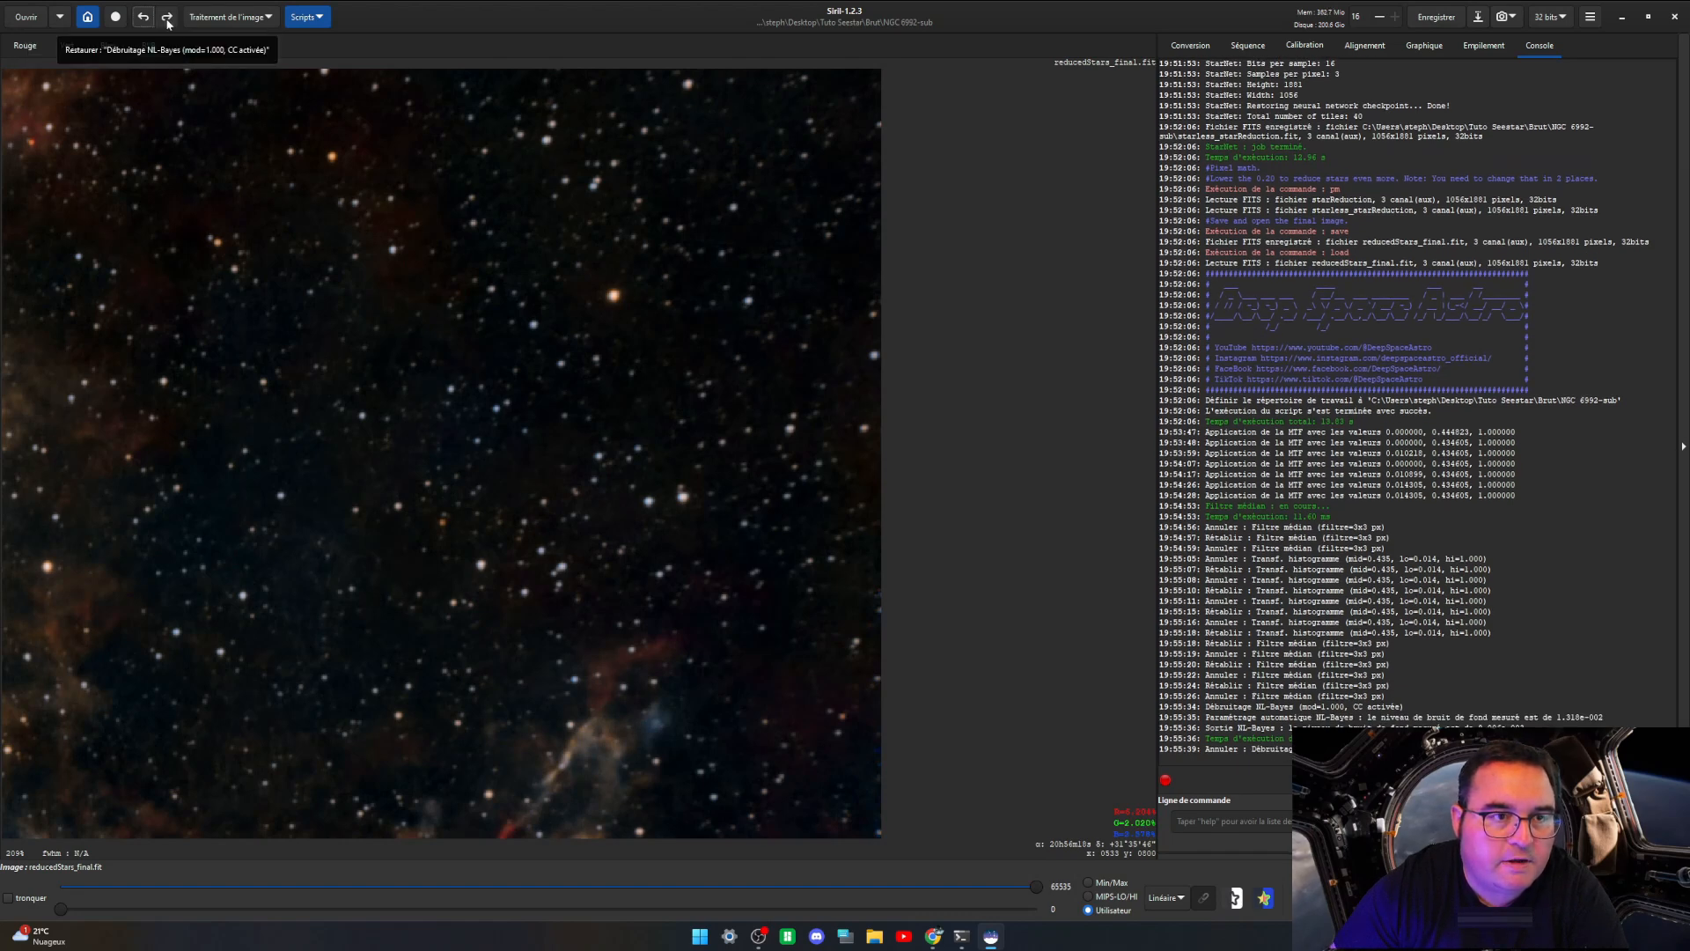
{"action": "left_click_drag", "start_coordinate": [220, 453], "coordinate": [693, 441]}
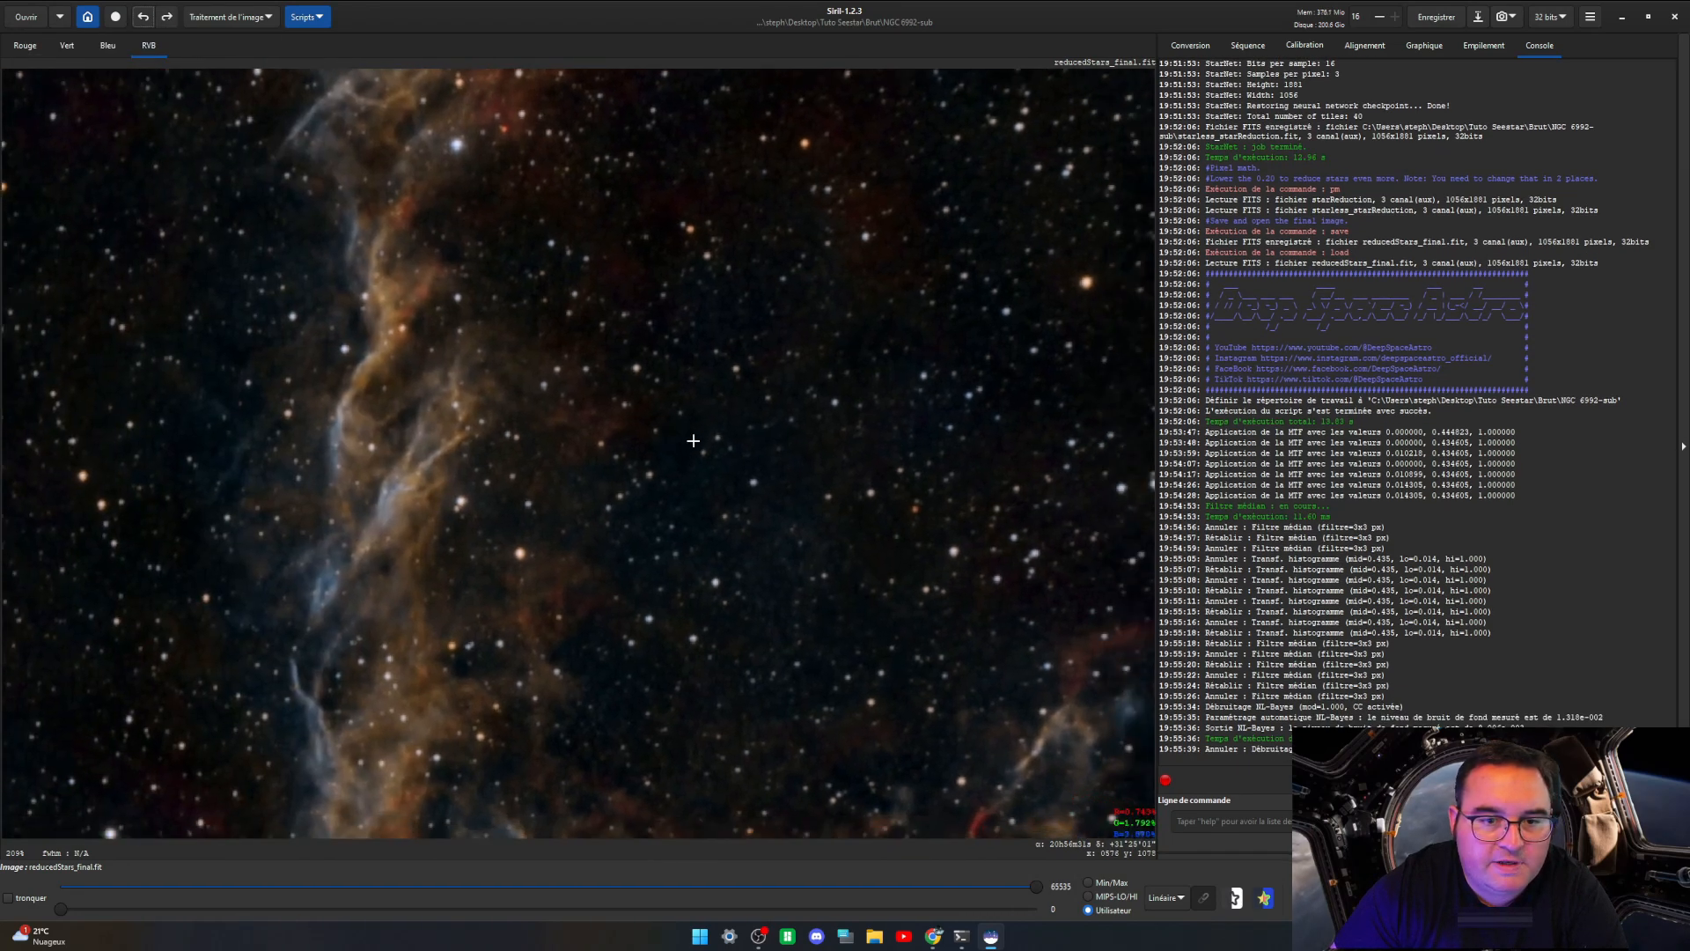
{"action": "left_click", "coordinate": [169, 17]}
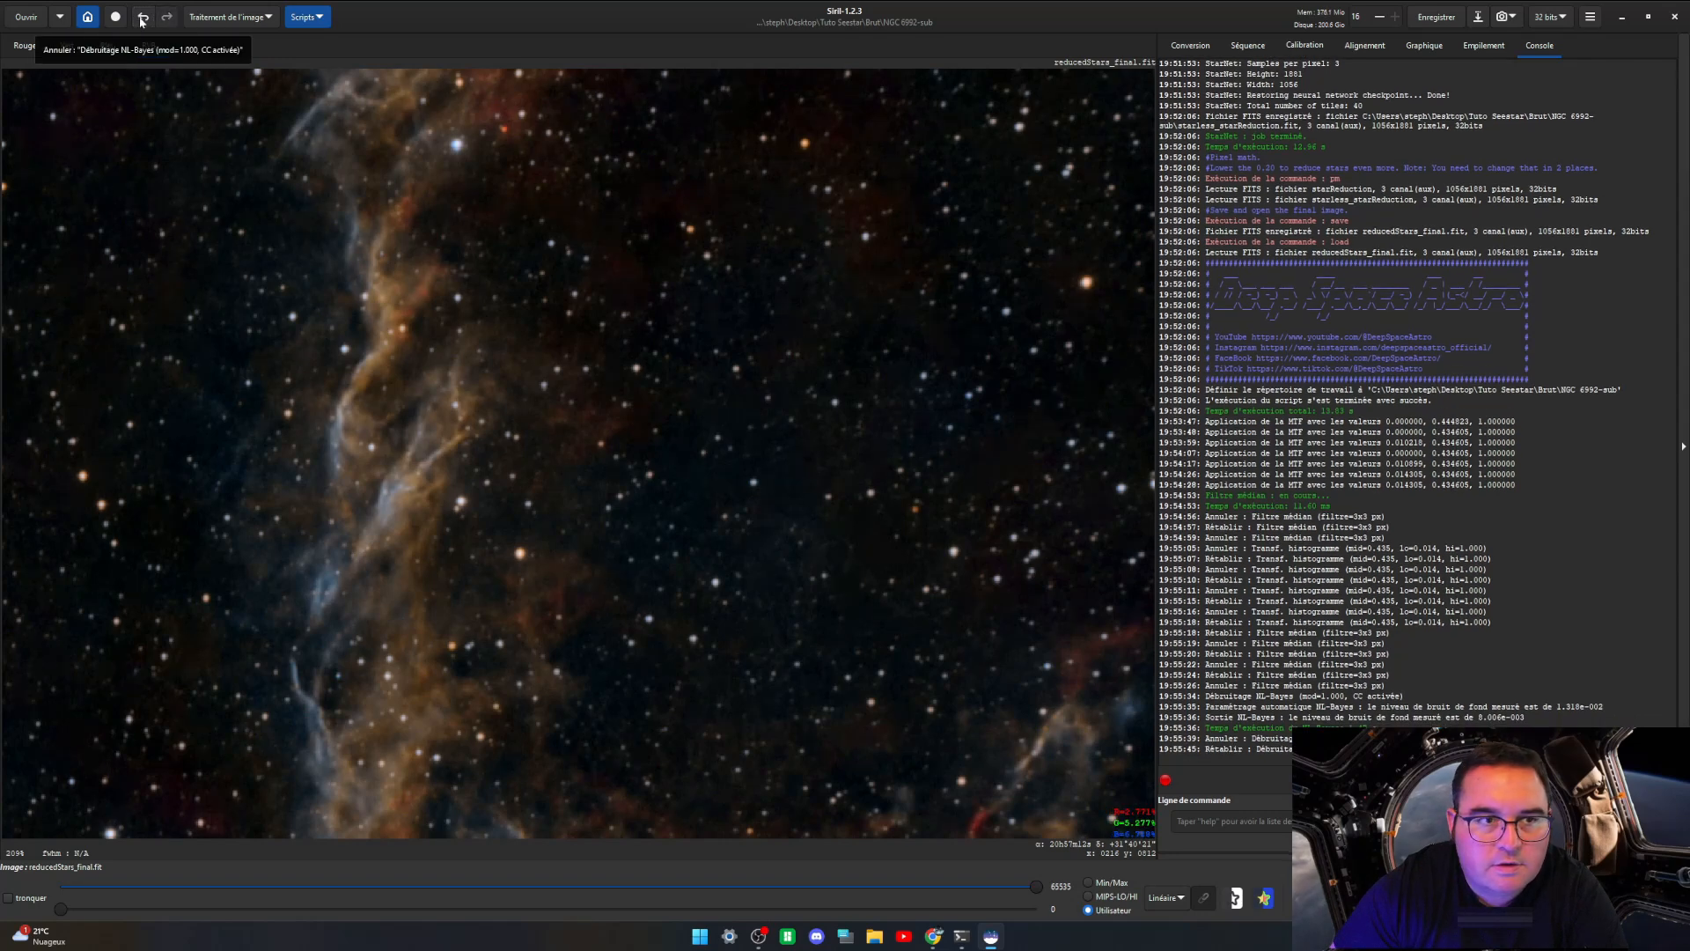
{"action": "left_click", "coordinate": [142, 18]}
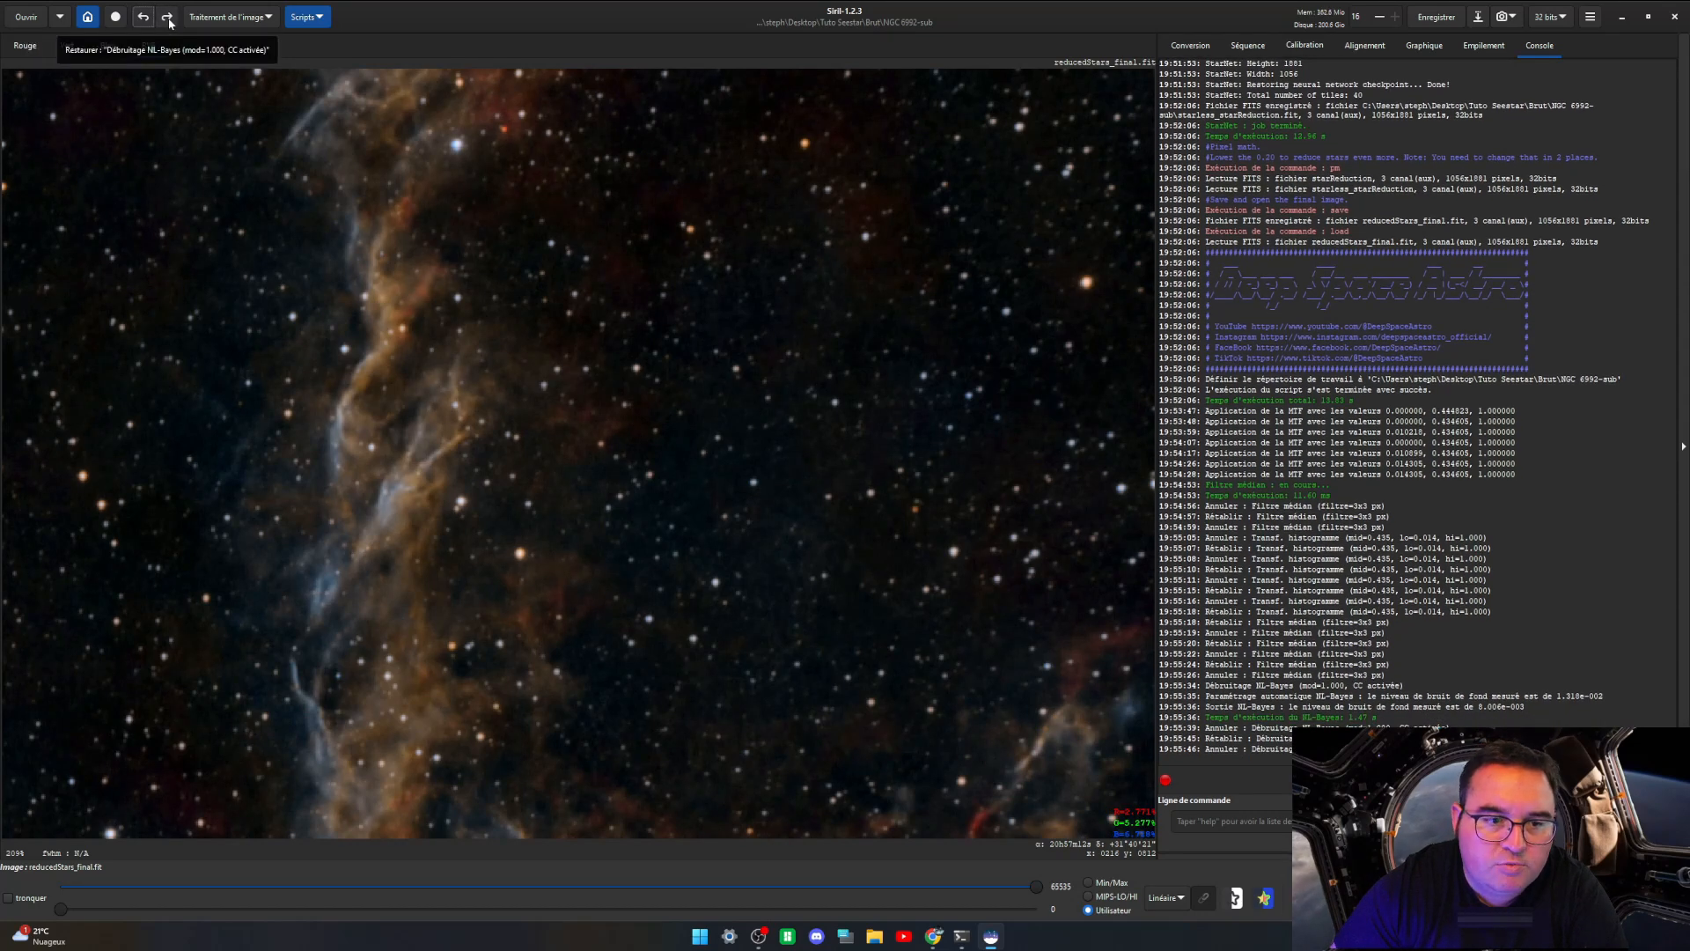
{"action": "scroll", "coordinate": [720, 484], "scroll_direction": "up", "scroll_amount": 2}
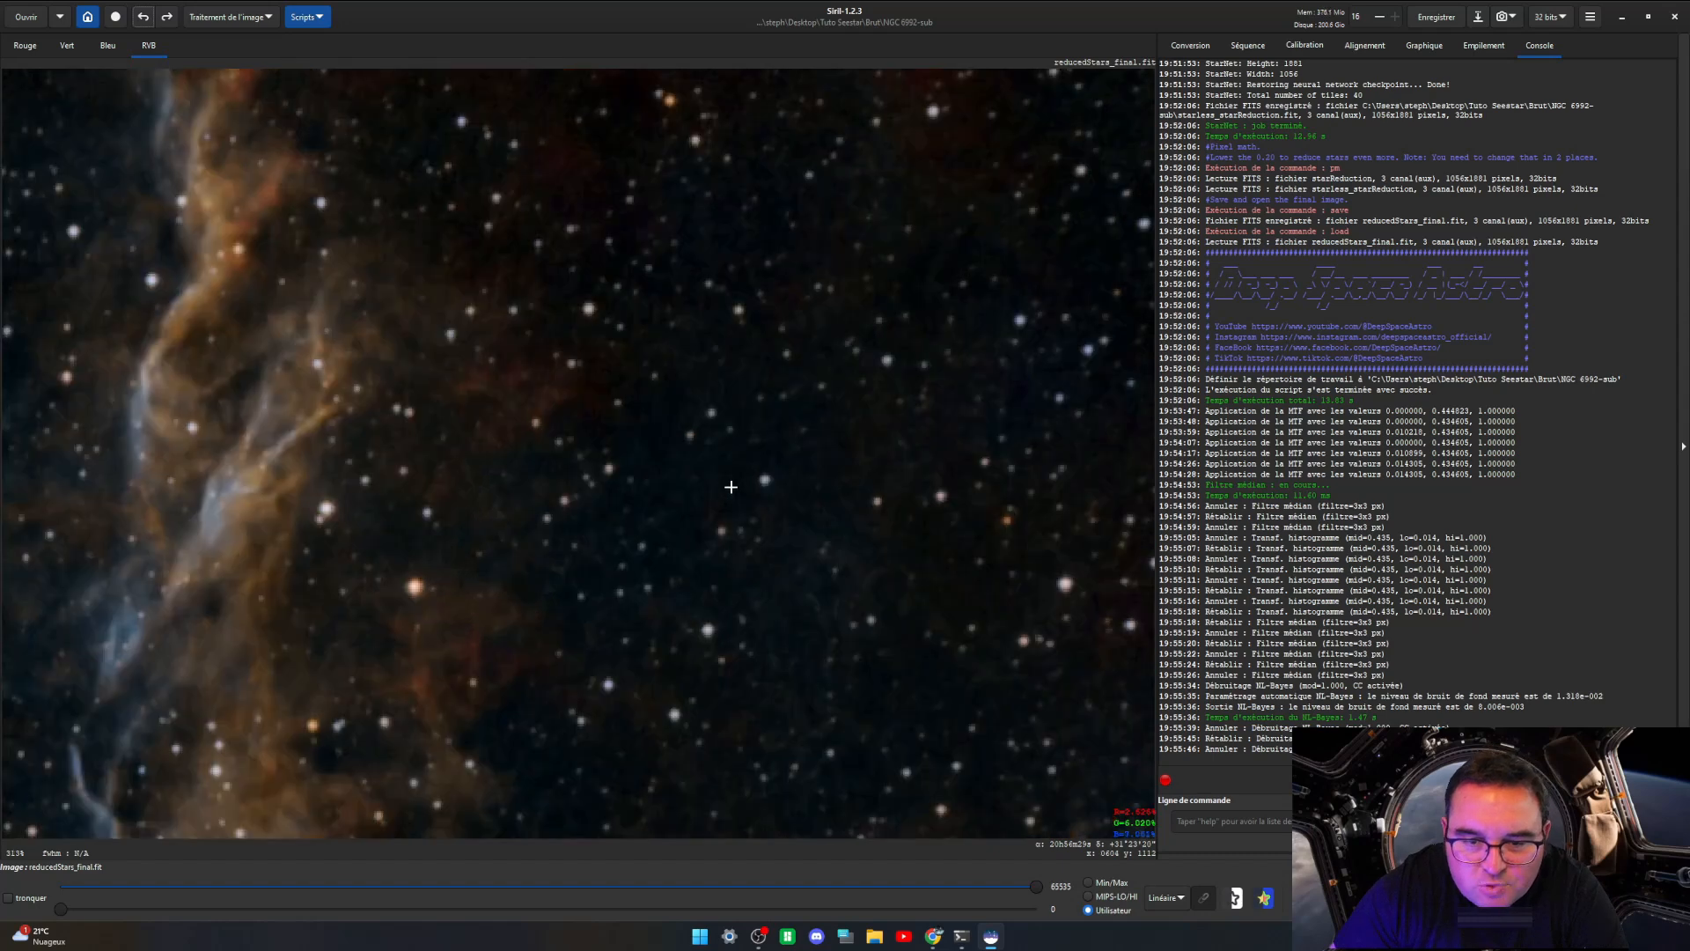
{"action": "left_click", "coordinate": [166, 19]}
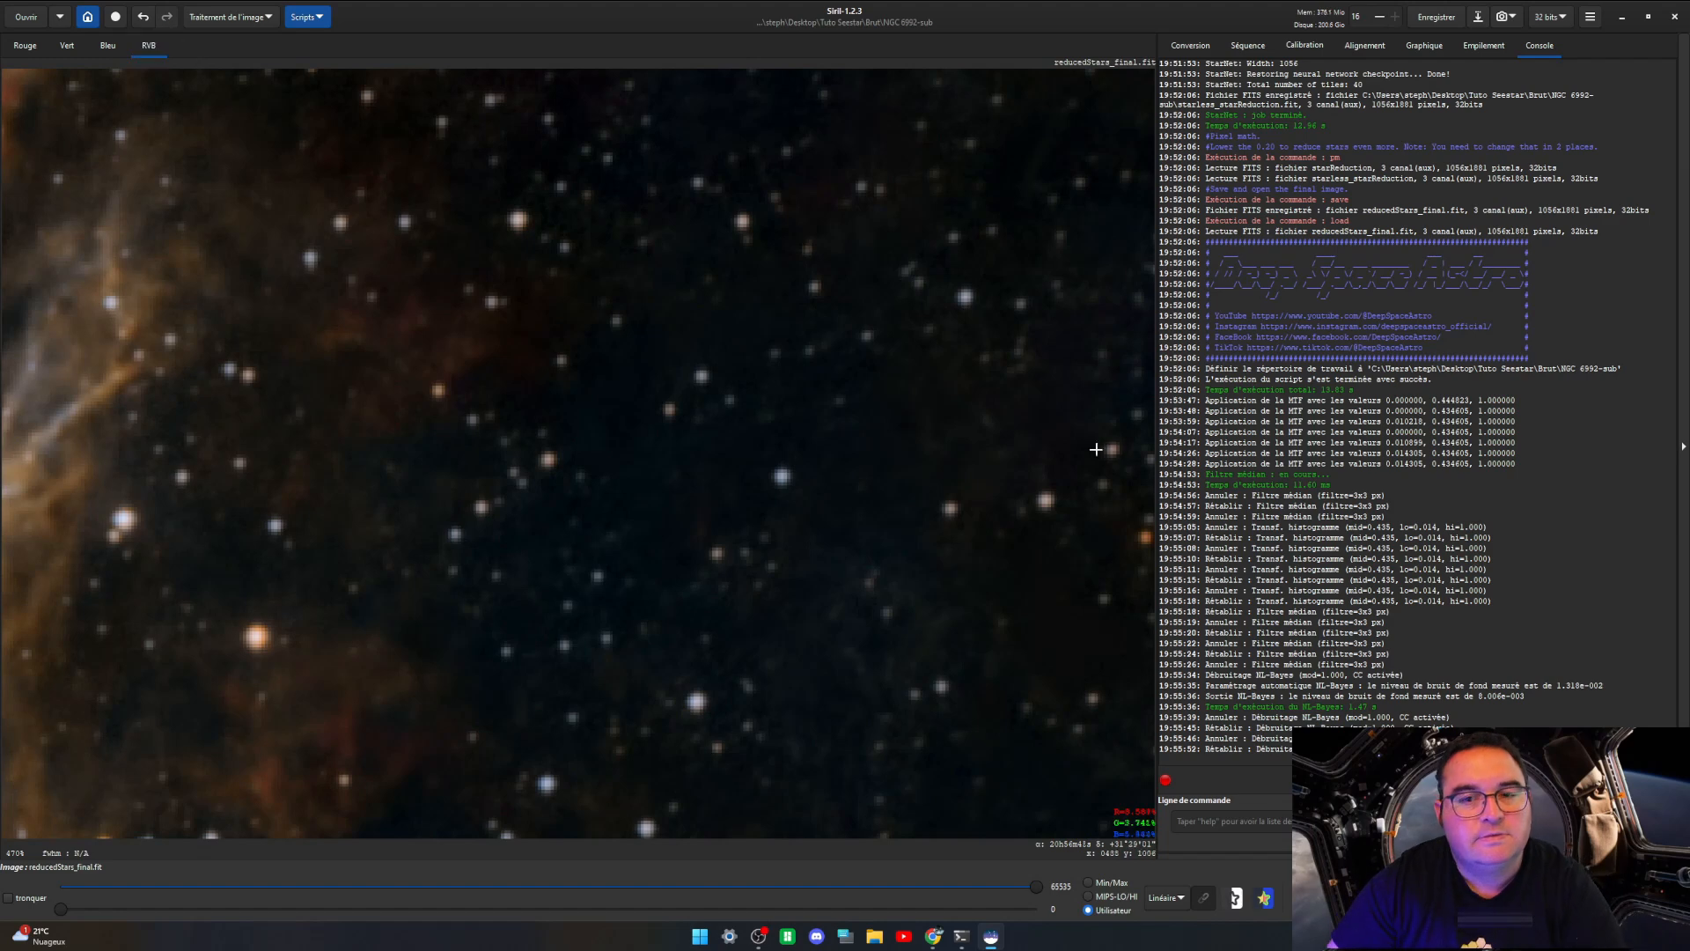
Step: Compare the full nebula image with and without the denoising, keeping the denoised version
{"action": "scroll", "coordinate": [1096, 449], "scroll_direction": "down", "scroll_amount": 5}
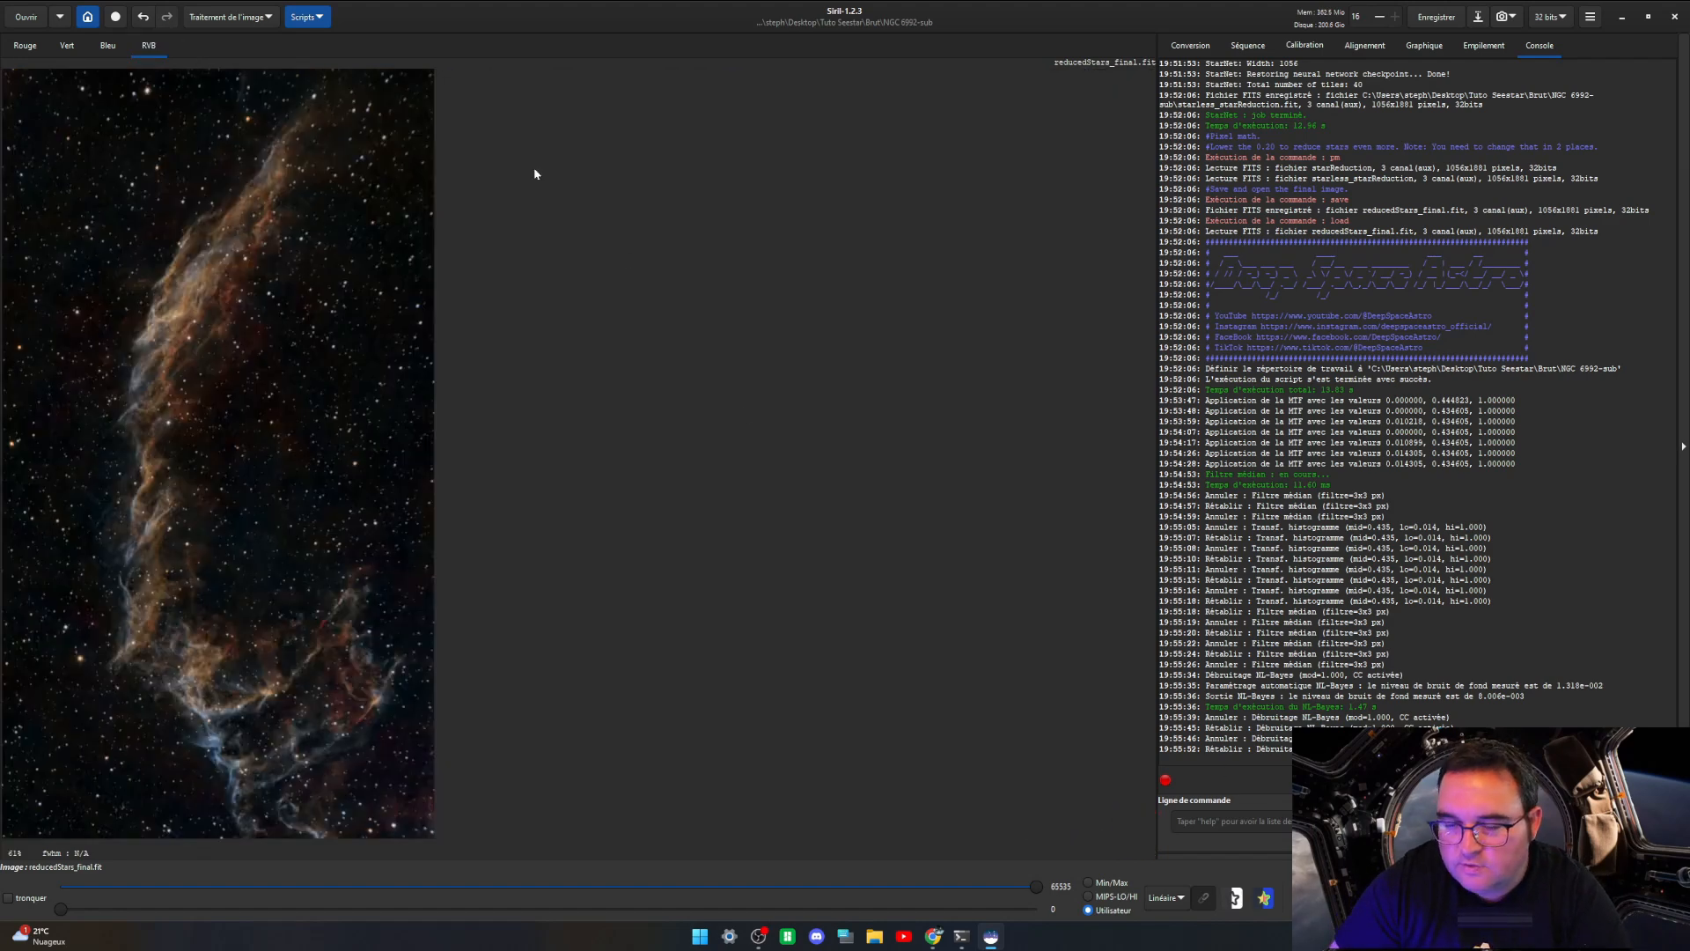
{"action": "left_click", "coordinate": [143, 18]}
{"action": "left_click", "coordinate": [167, 18]}
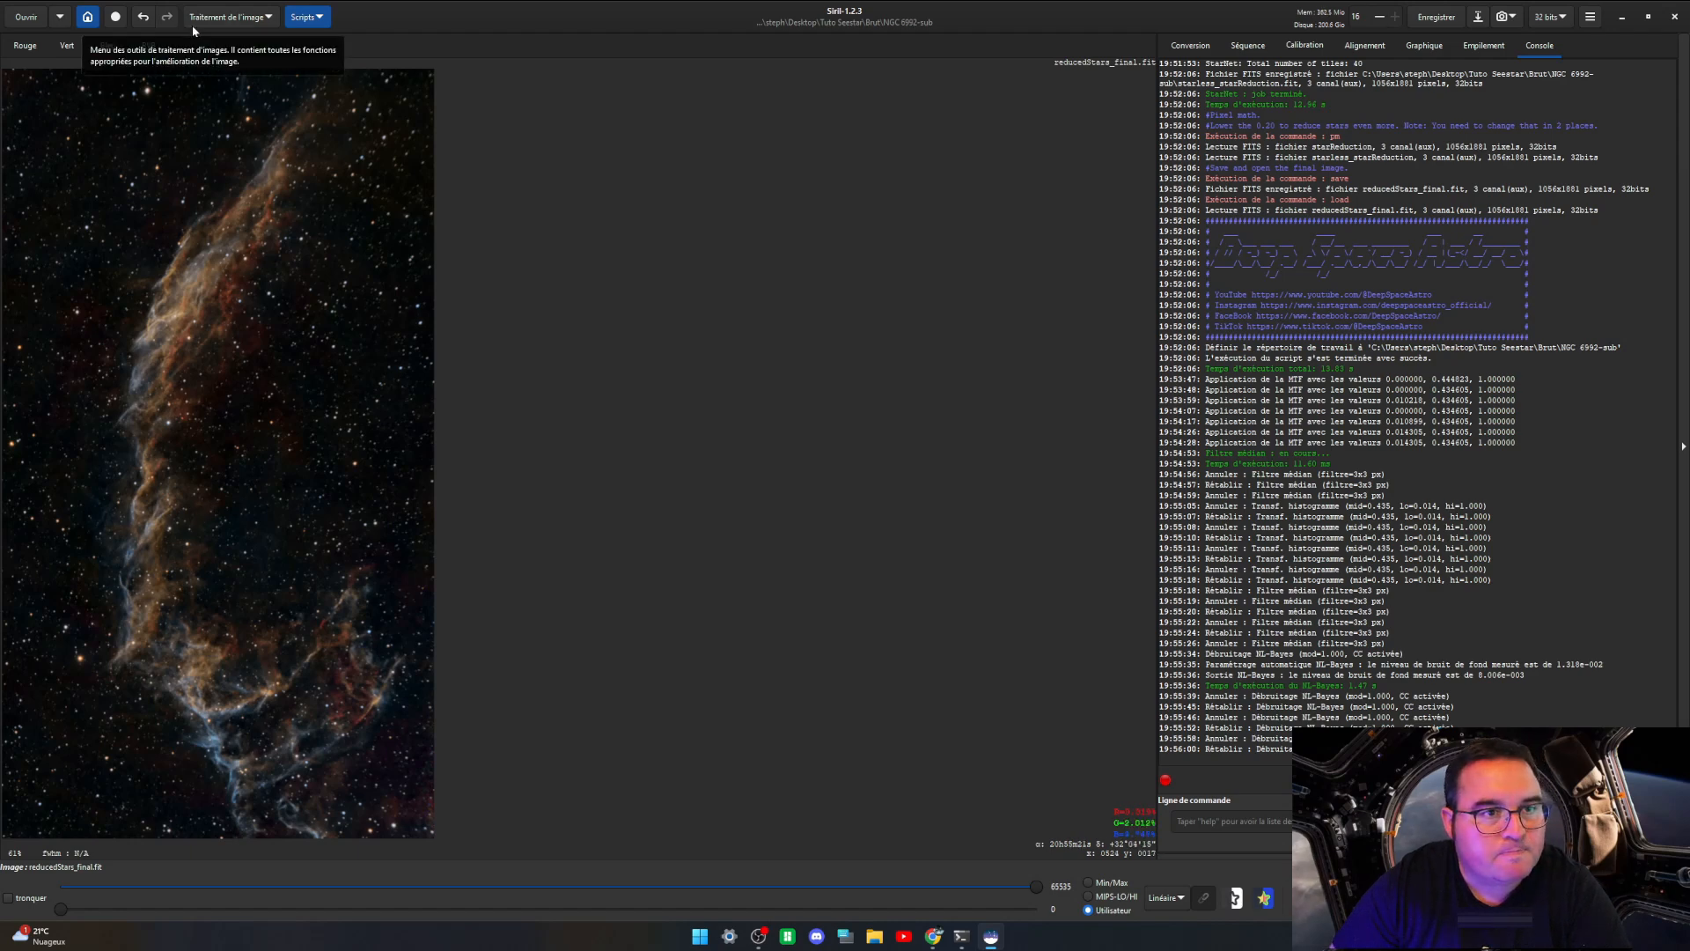
{"action": "left_click", "coordinate": [231, 18]}
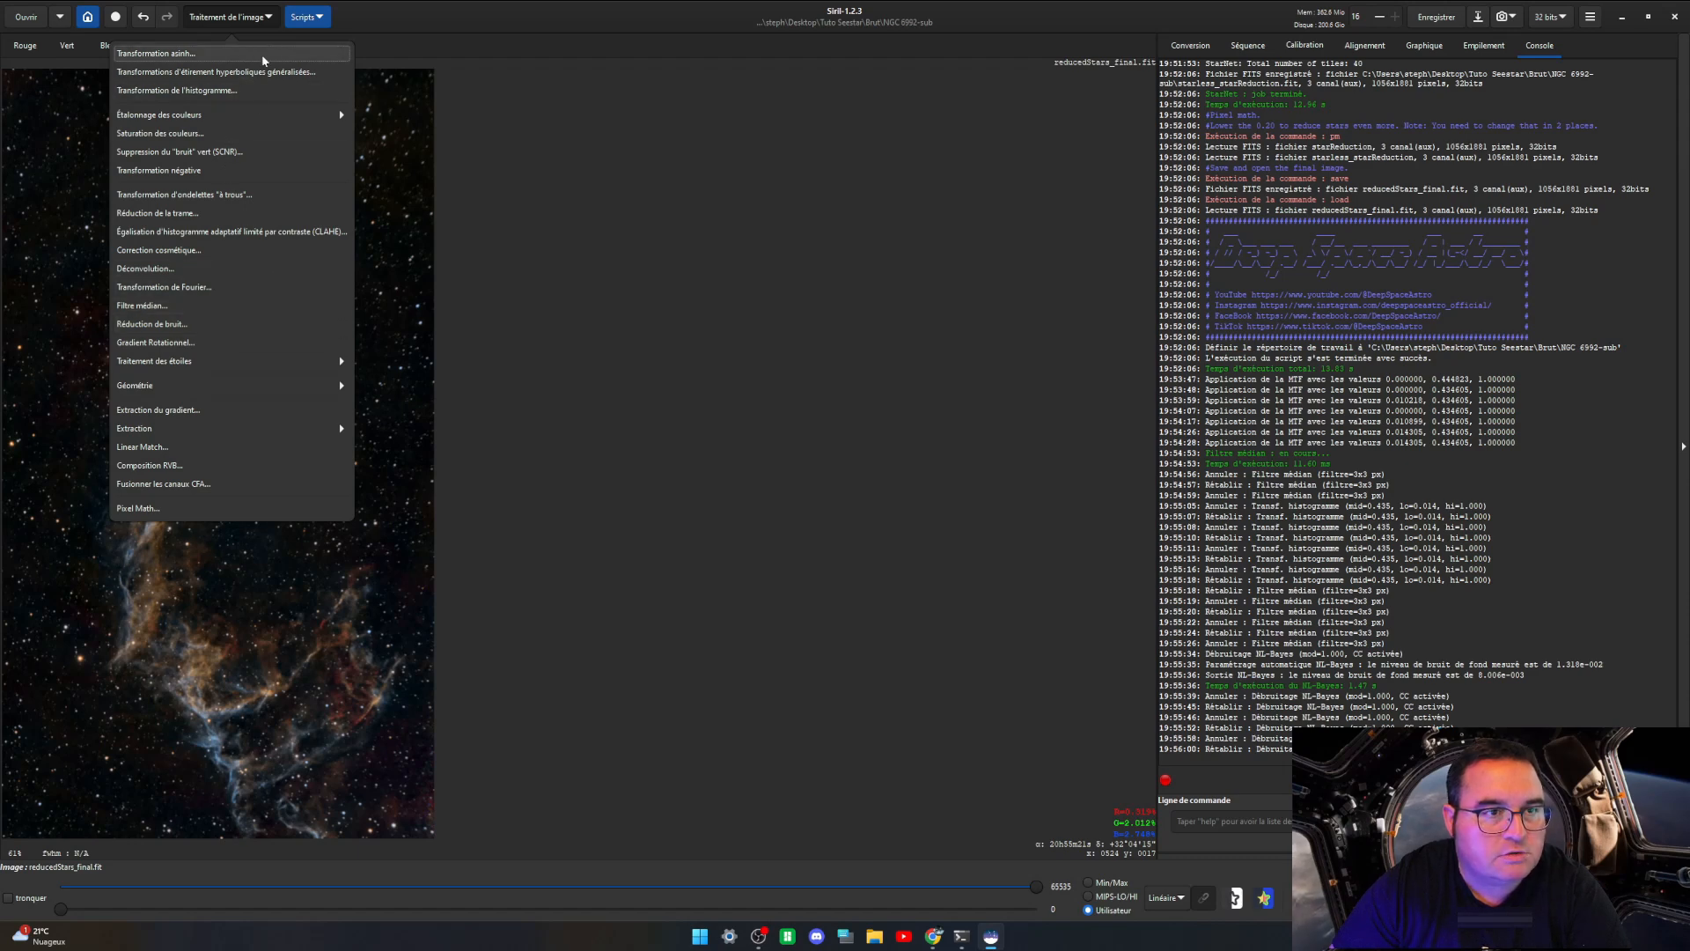
{"action": "left_click", "coordinate": [662, 446]}
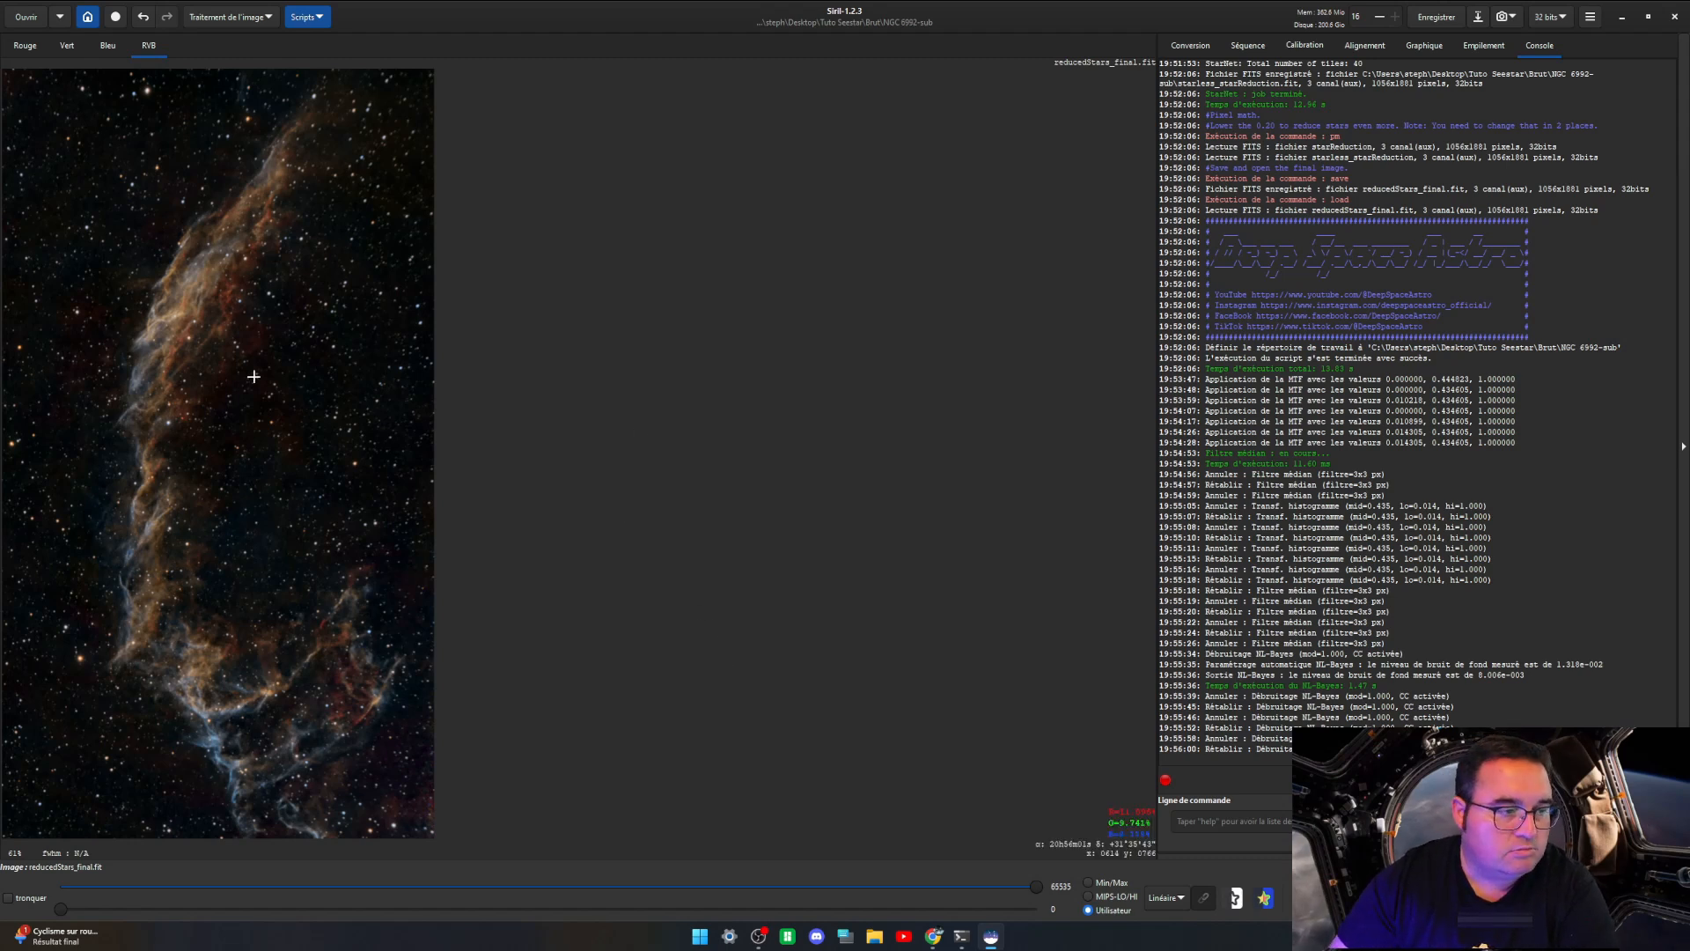
Step: Start saving the image as a new file in the desktop's Tuto Seestar/Travail folder, with TIFF as the file format
{"action": "left_click", "coordinate": [1482, 17]}
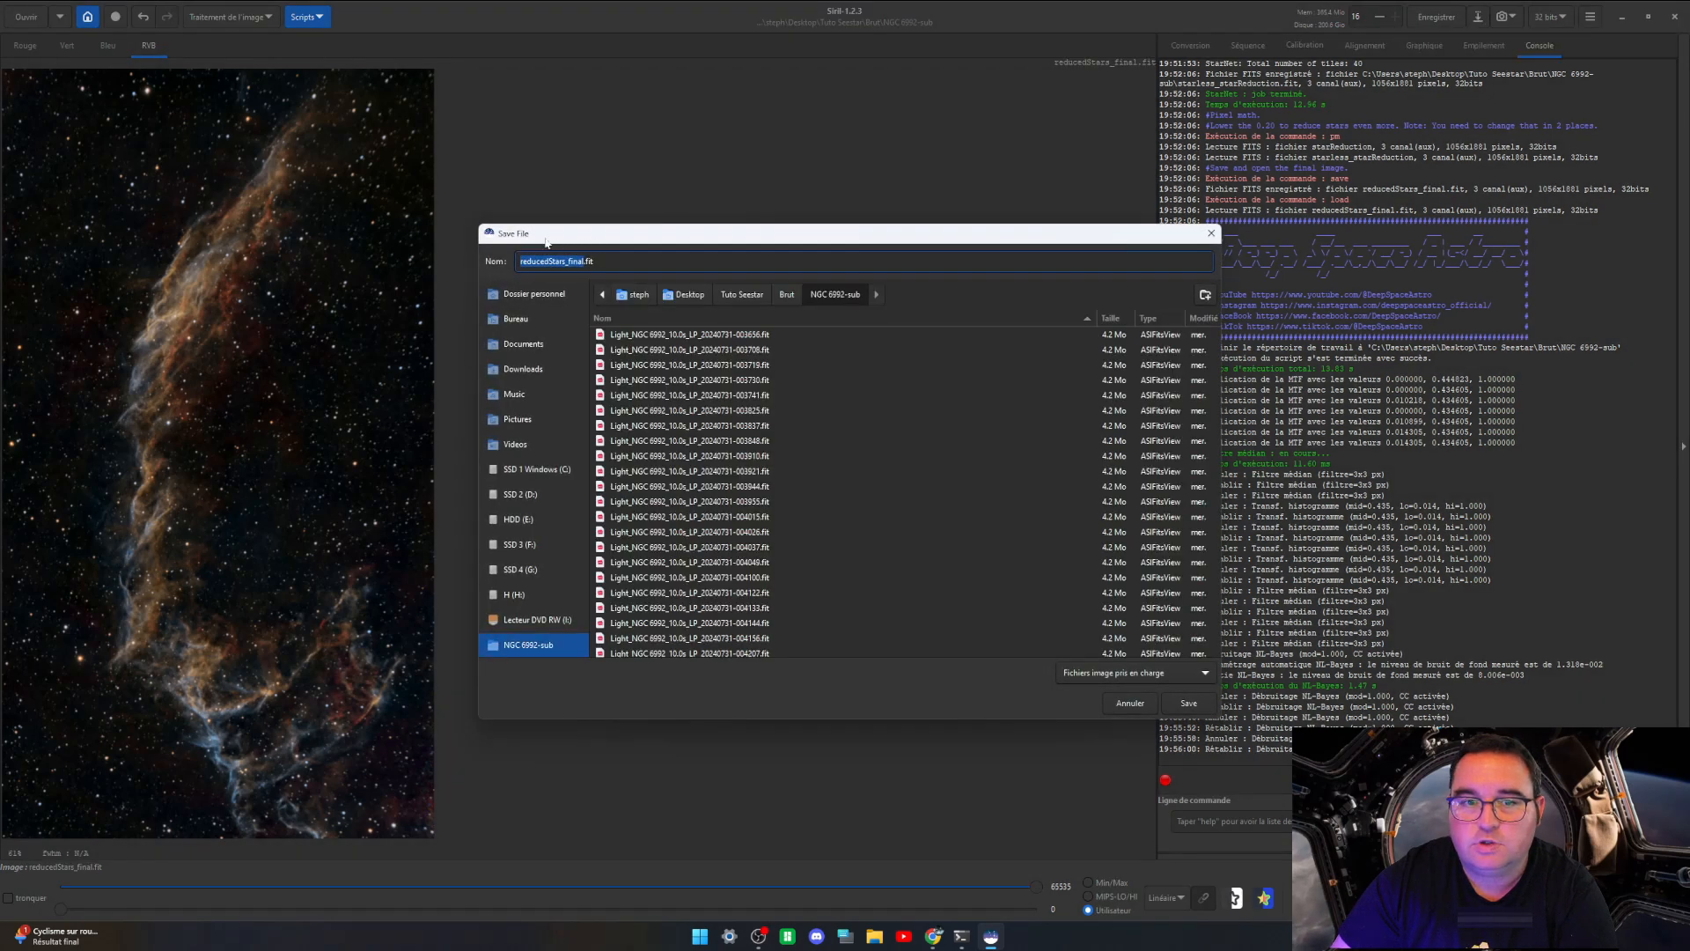
{"action": "left_click", "coordinate": [517, 319]}
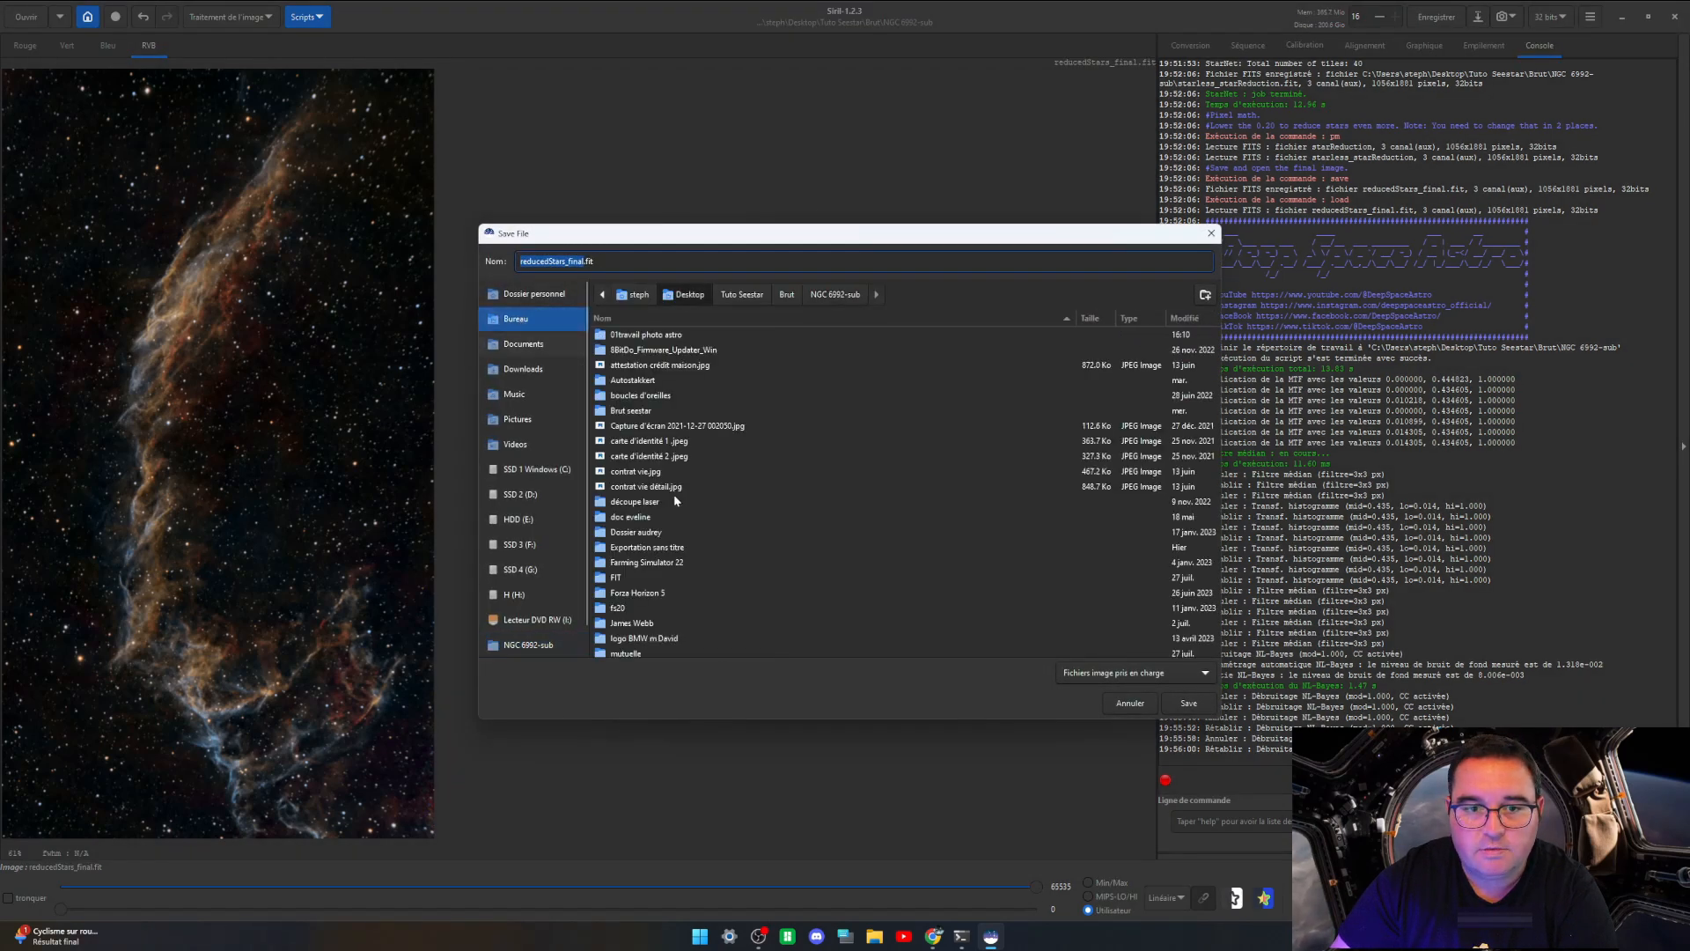
{"action": "double_click", "coordinate": [642, 649]}
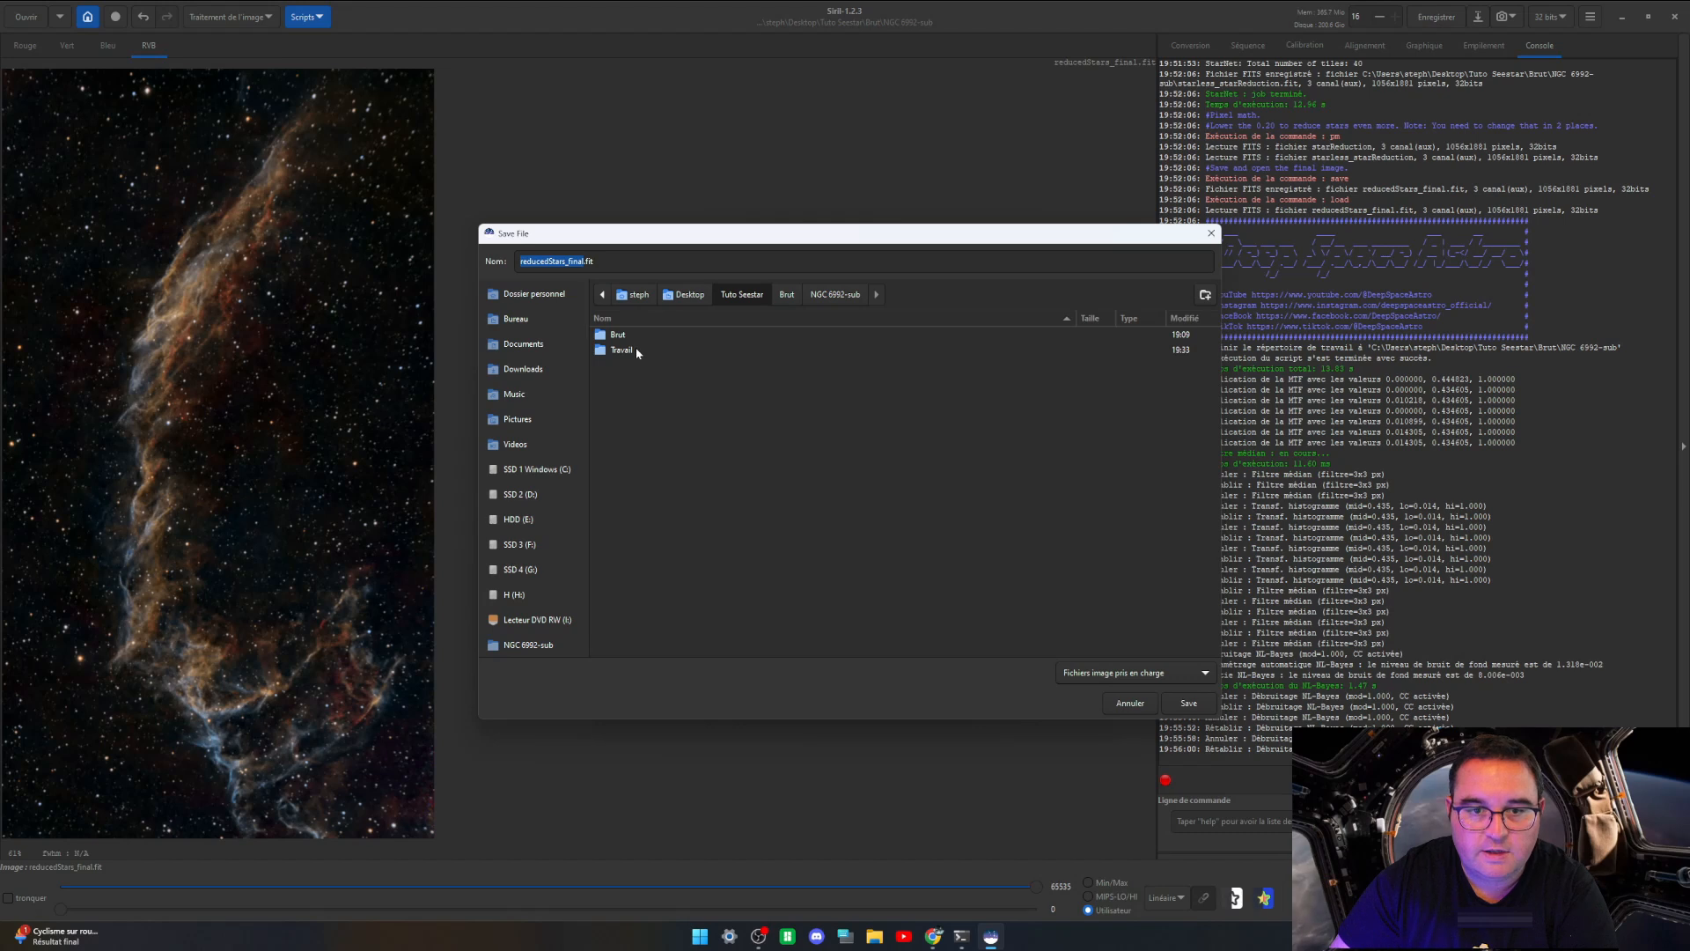
{"action": "double_click", "coordinate": [625, 350]}
{"action": "left_click", "coordinate": [1171, 672]}
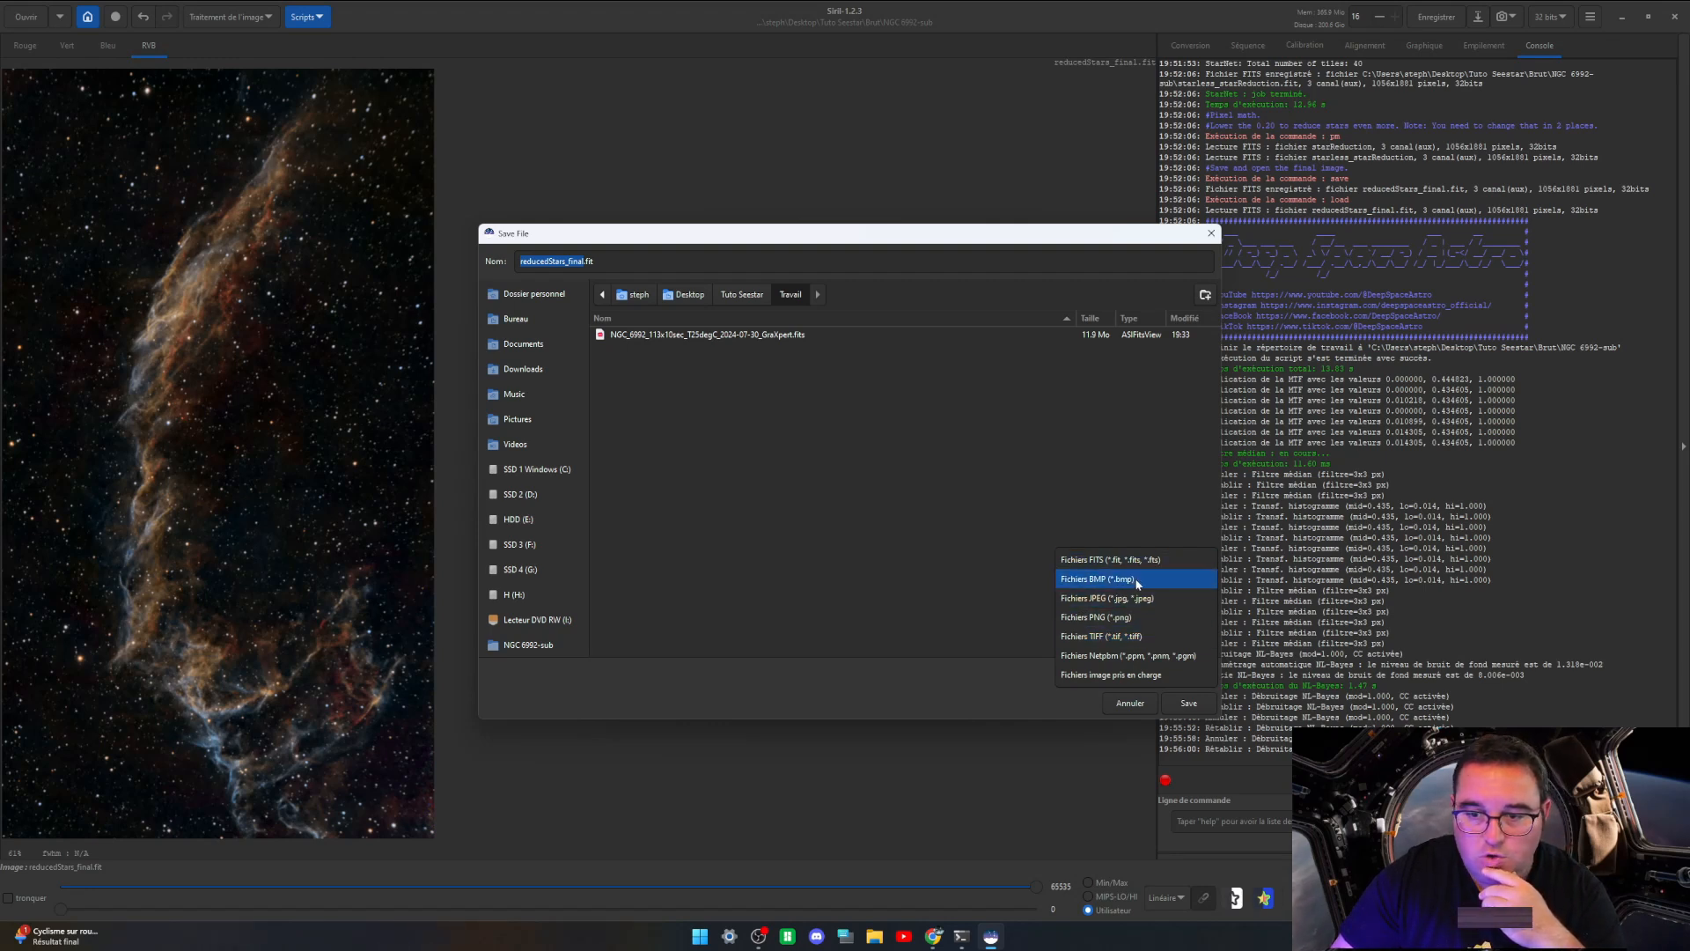
{"action": "left_click", "coordinate": [1111, 637]}
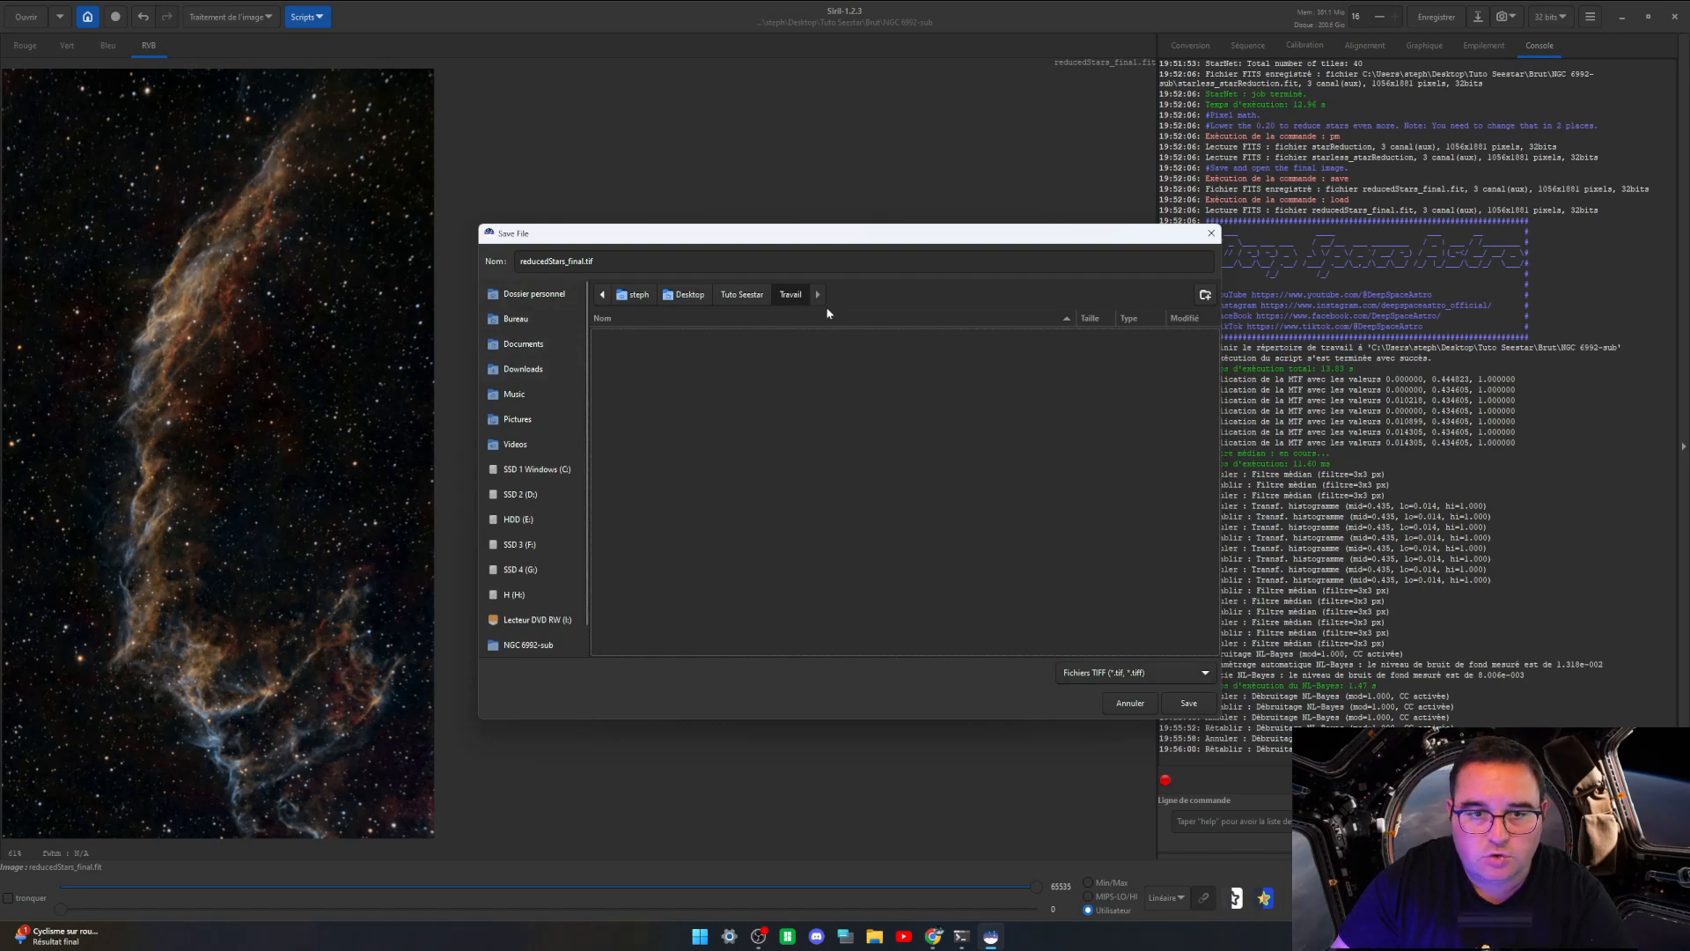
Step: Name the file NGC6992 and save it as a 16-bit unsigned TIFF
{"action": "left_click", "coordinate": [579, 261]}
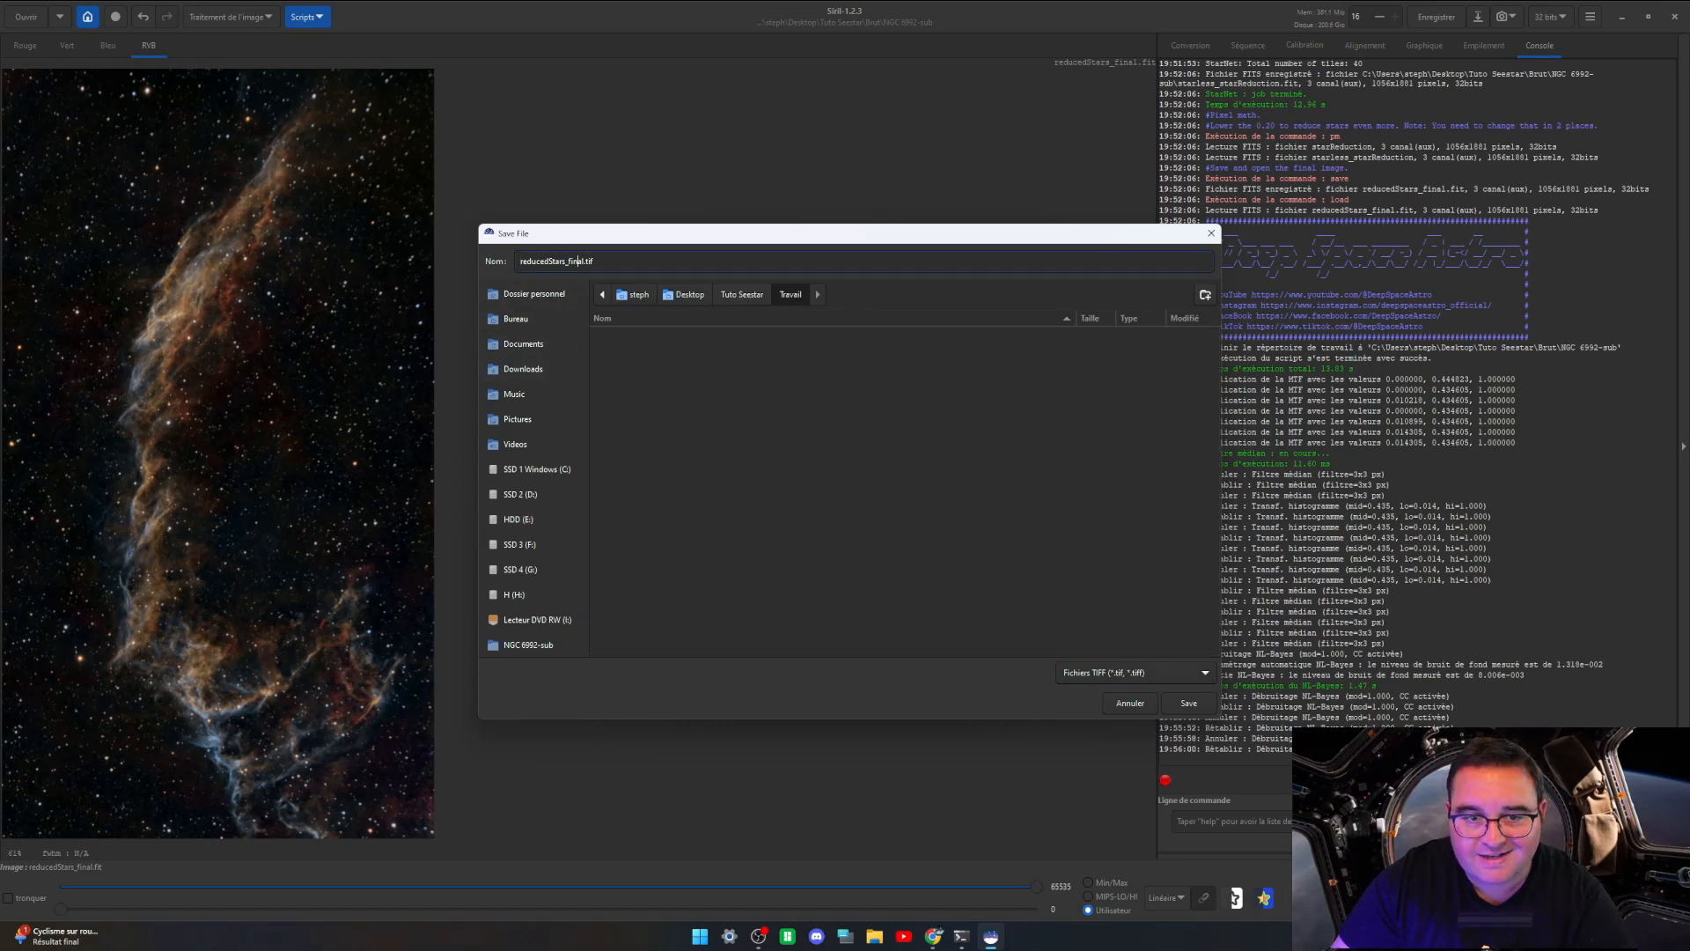
{"action": "key", "text": "BackSpace"}
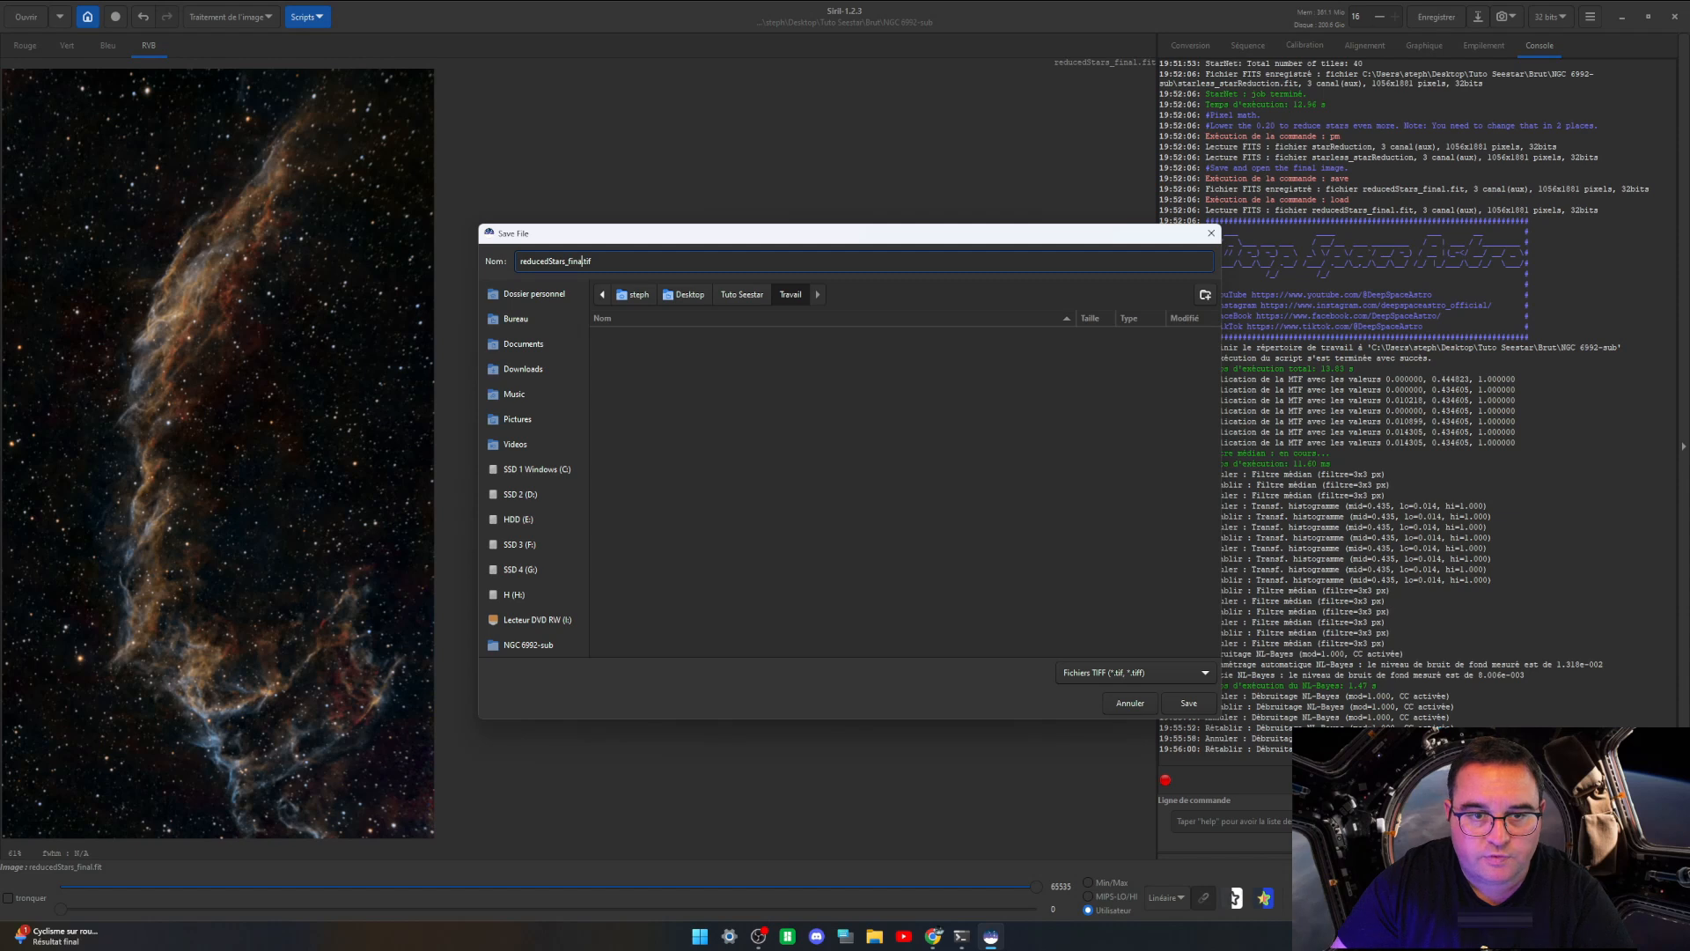
{"action": "key", "text": "BackSpace"}
{"action": "key", "text": "BackSpace"}
{"action": "key", "text": "BackSpace"}
{"action": "key", "text": "BackSpace"}
{"action": "key", "text": "BackSpace"}
{"action": "key", "text": "BackSpace"}
{"action": "key", "text": "BackSpace"}
{"action": "key", "text": "BackSpace"}
{"action": "key", "text": "BackSpace"}
{"action": "key", "text": "BackSpace"}
{"action": "key", "text": "BackSpace"}
{"action": "key", "text": "BackSpace"}
{"action": "key", "text": "BackSpace"}
{"action": "key", "text": "BackSpace"}
{"action": "key", "text": "BackSpace"}
{"action": "key", "text": "BackSpace"}
{"action": "key", "text": "BackSpace"}
{"action": "type", "text": "N"}
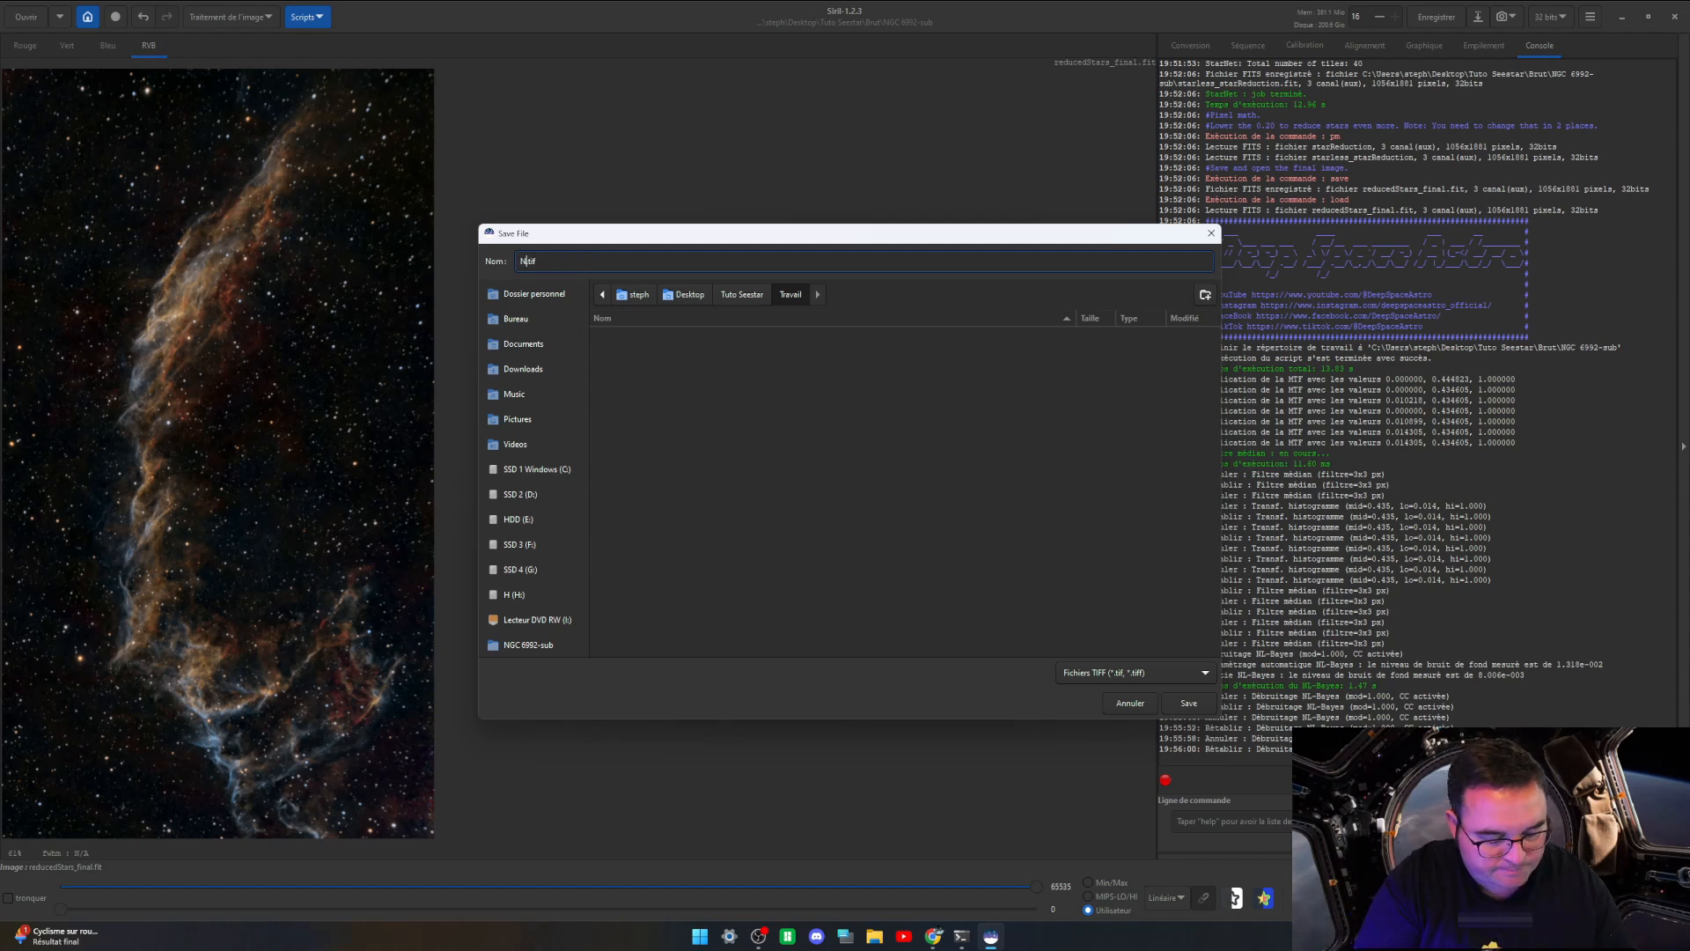
{"action": "type", "text": "GC6992"}
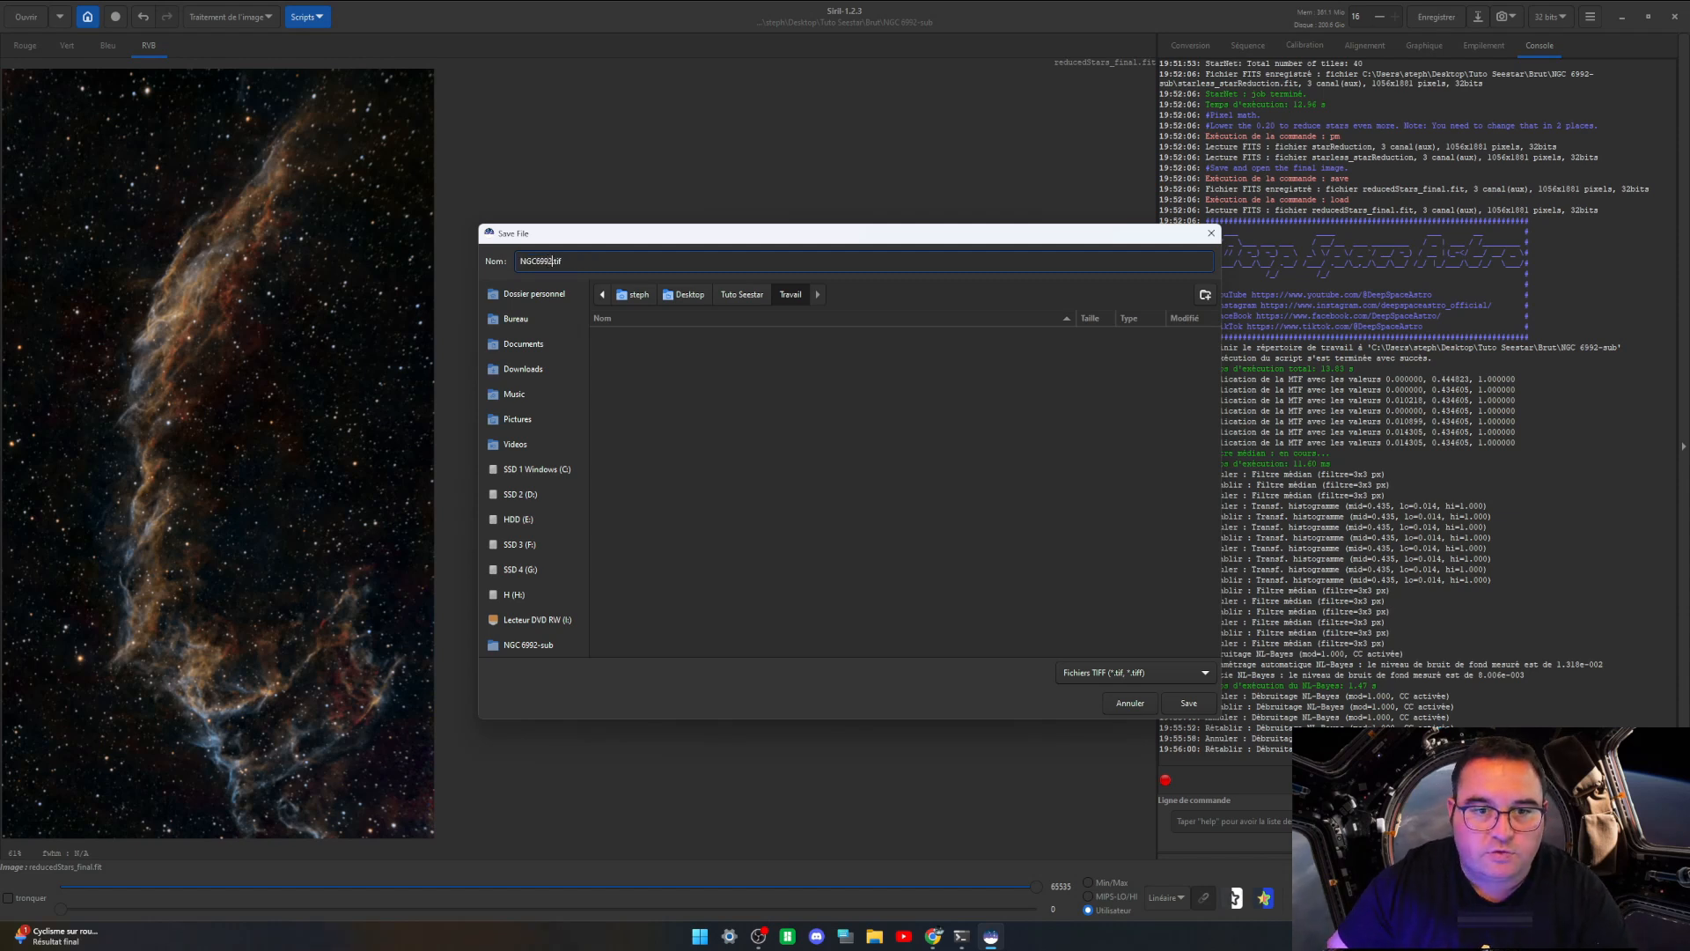
{"action": "left_click", "coordinate": [1186, 706]}
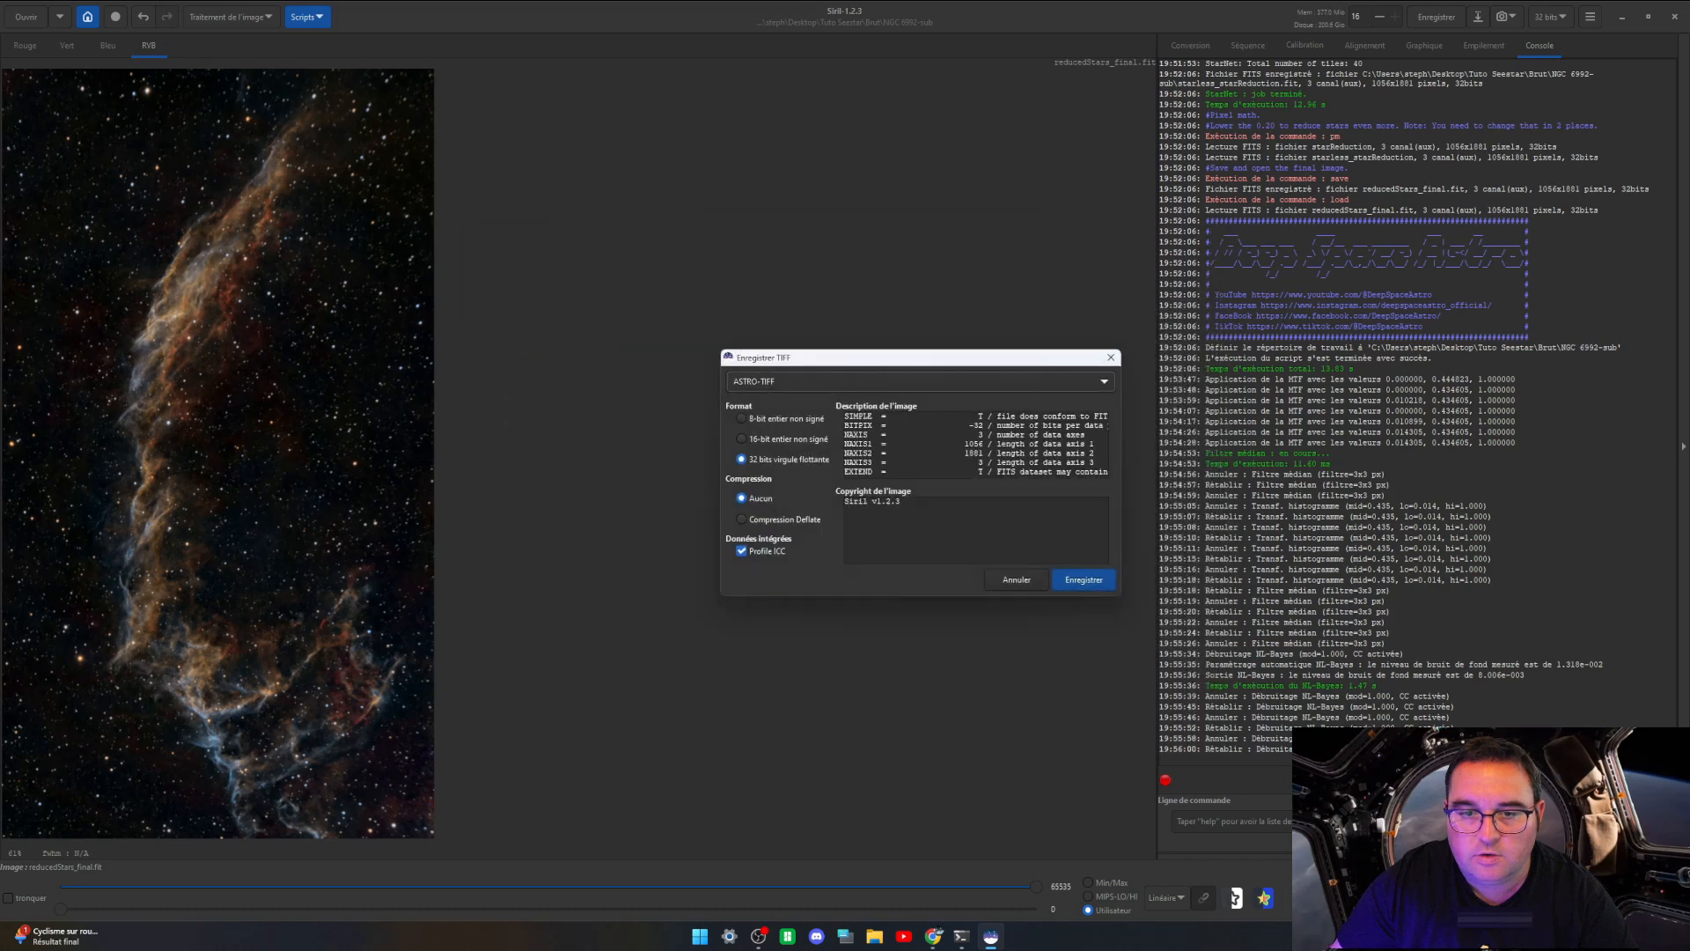
{"action": "left_click", "coordinate": [749, 440]}
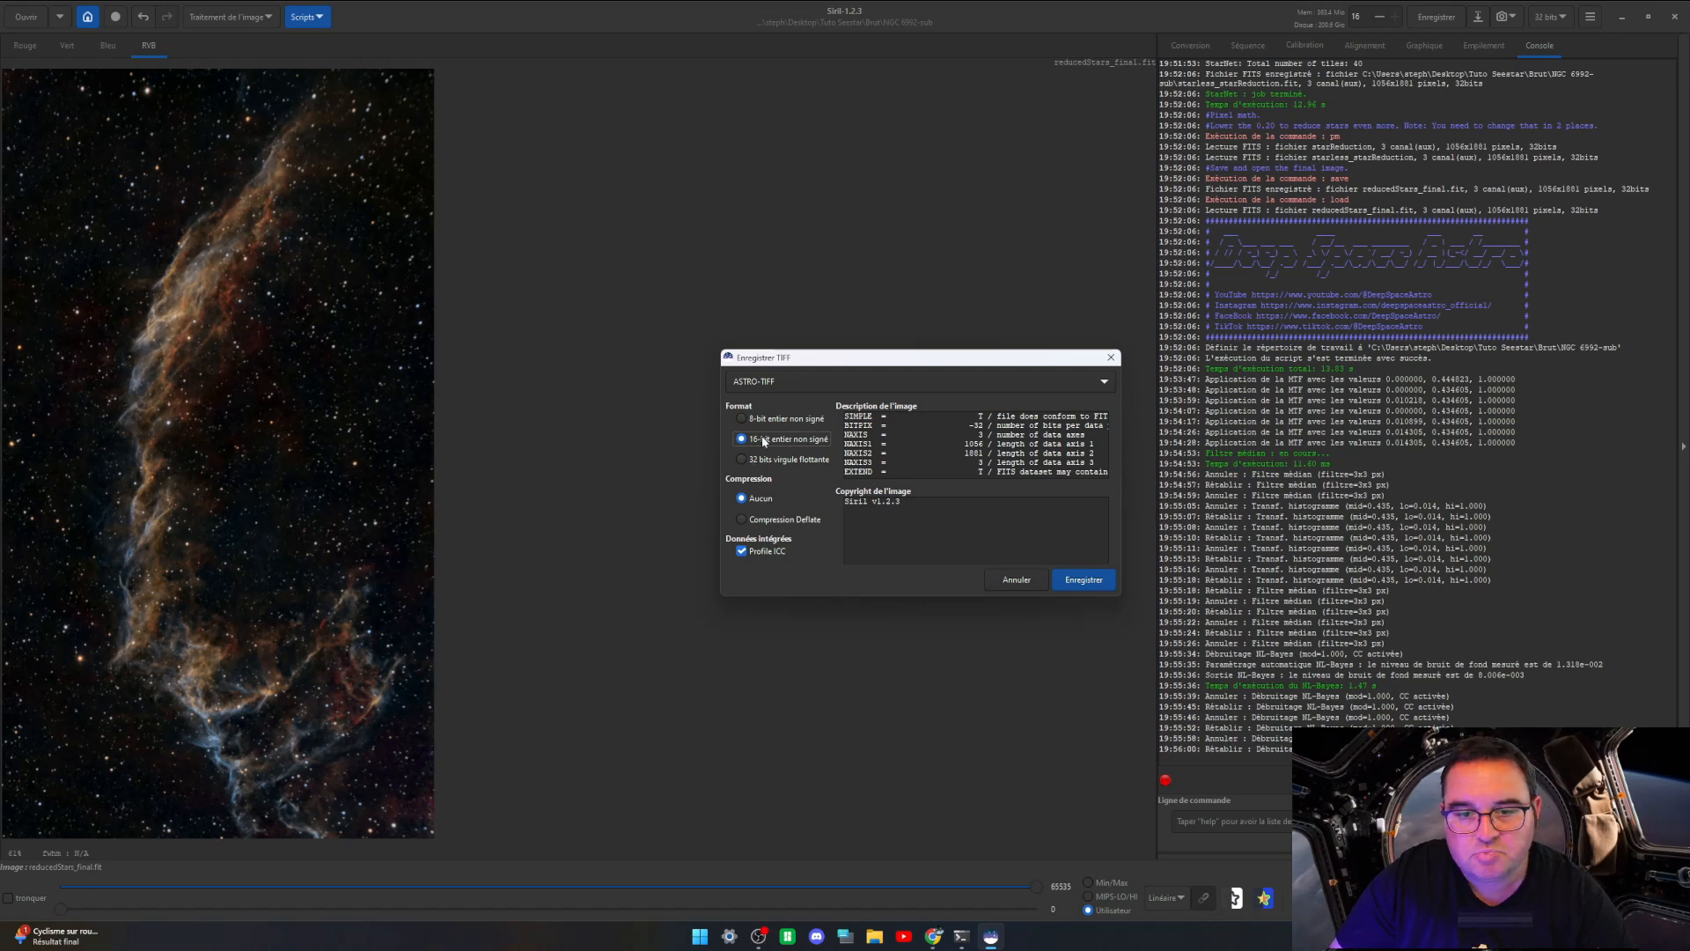
{"action": "left_click", "coordinate": [1083, 580]}
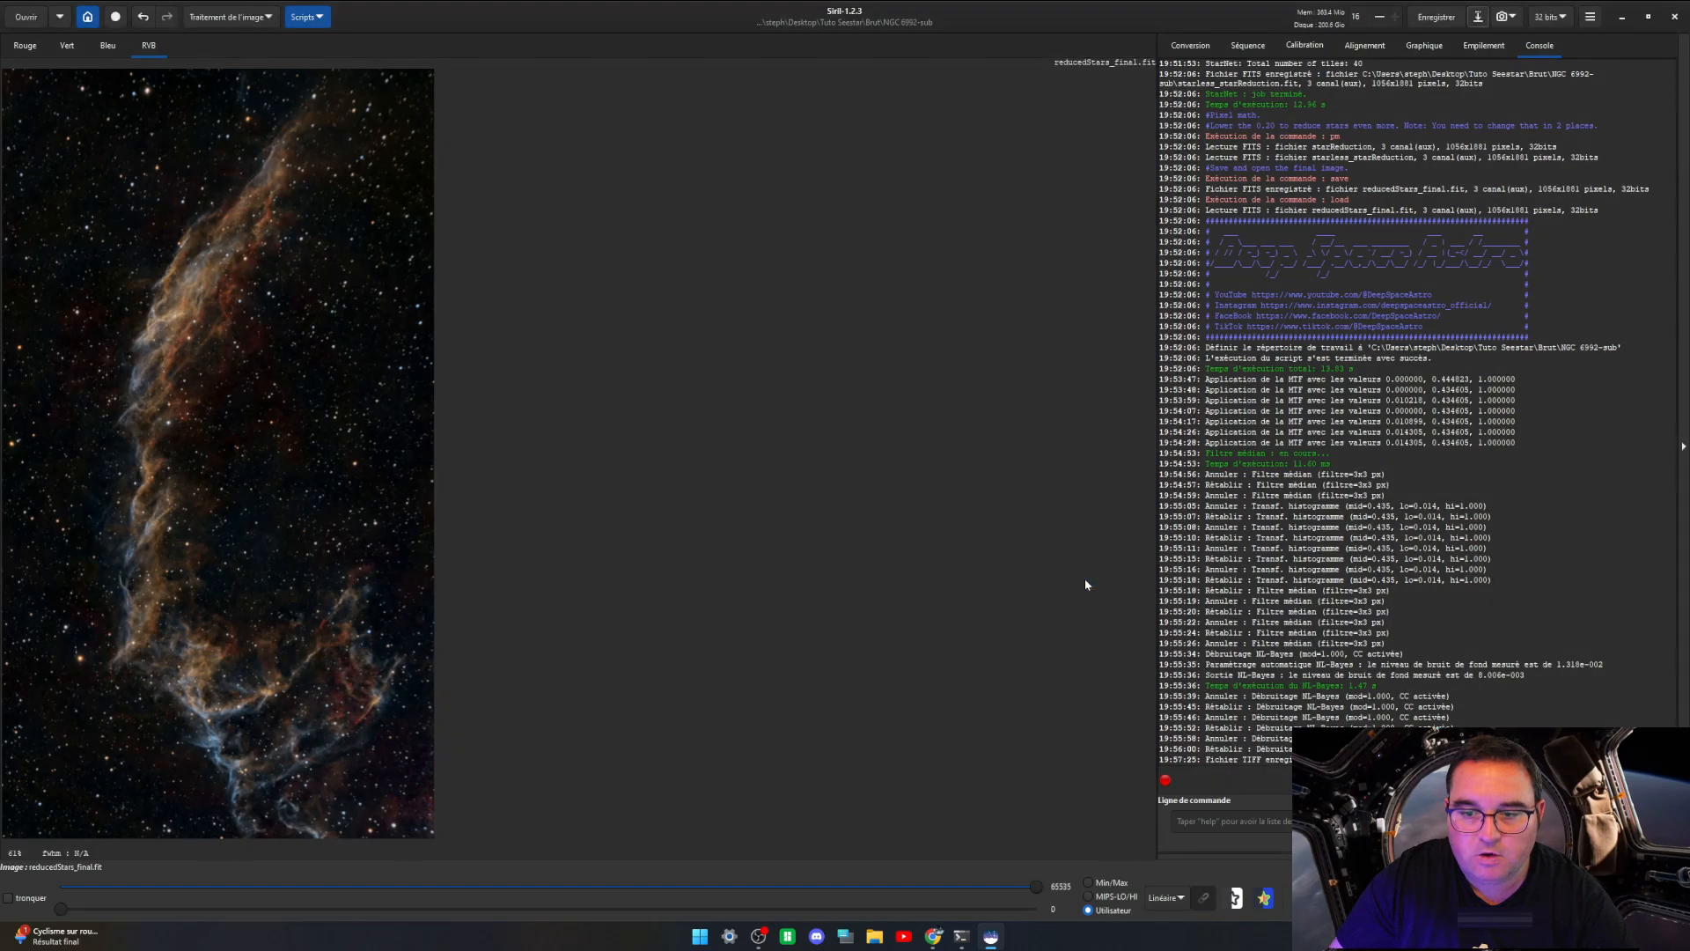
Step: Find NGC6992.tif in the Tuto Seestar/Travail folder in File Explorer, view it full screen, and return to the desktop
{"action": "left_click", "coordinate": [874, 936]}
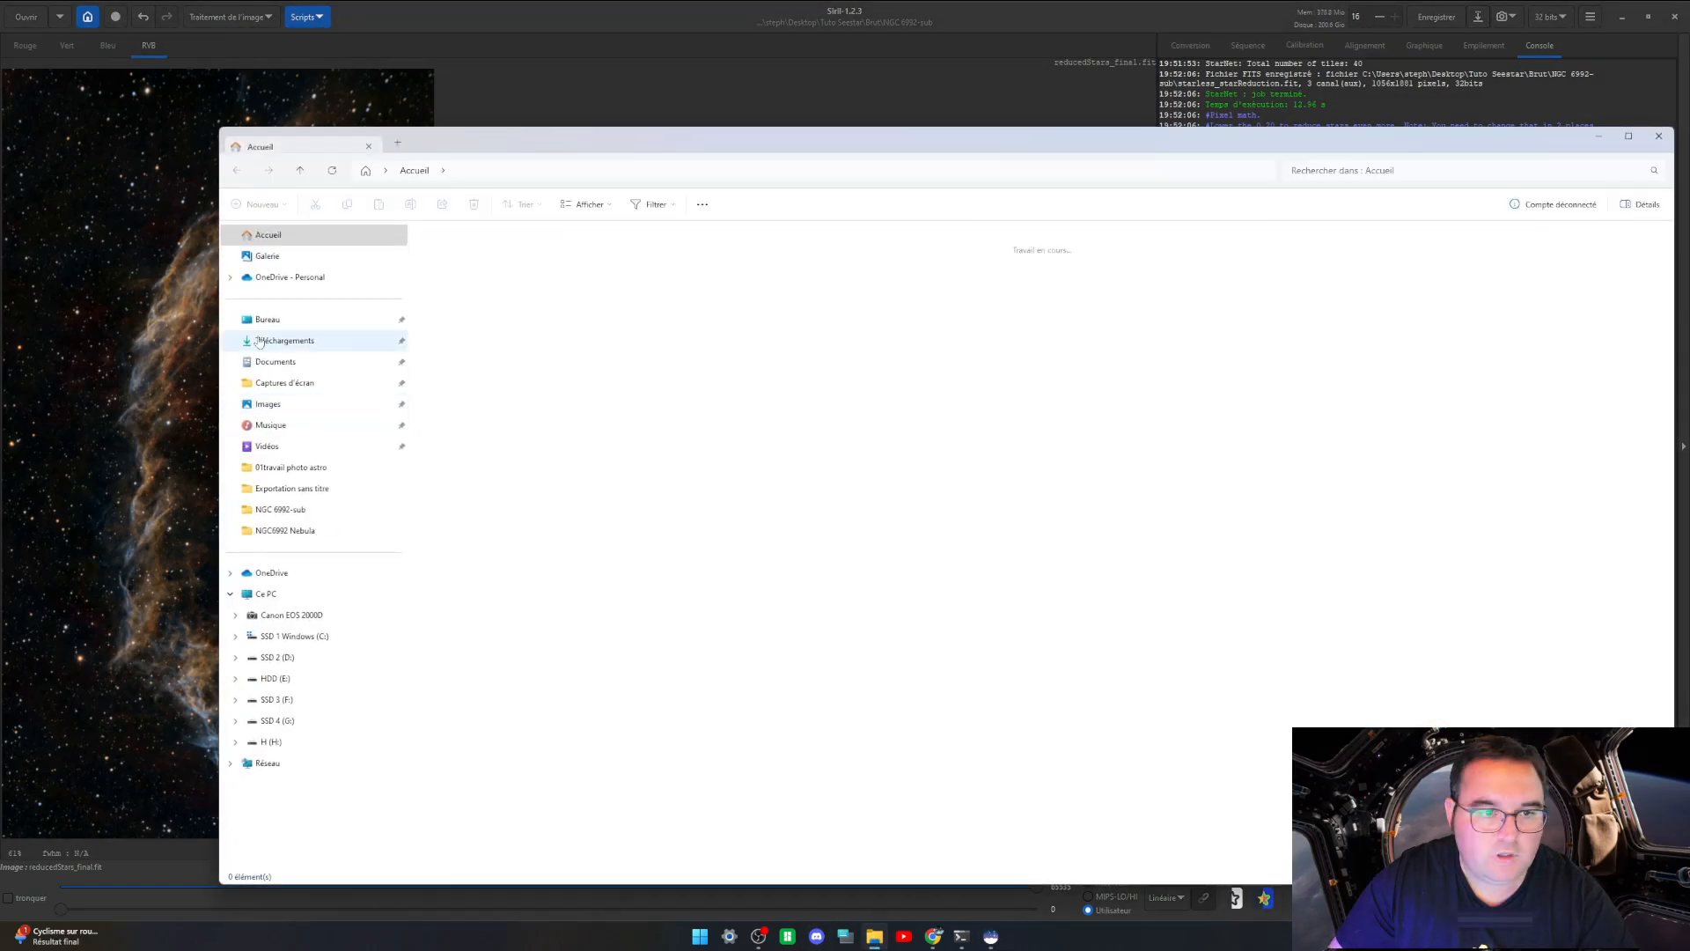
{"action": "double_click", "coordinate": [510, 343]}
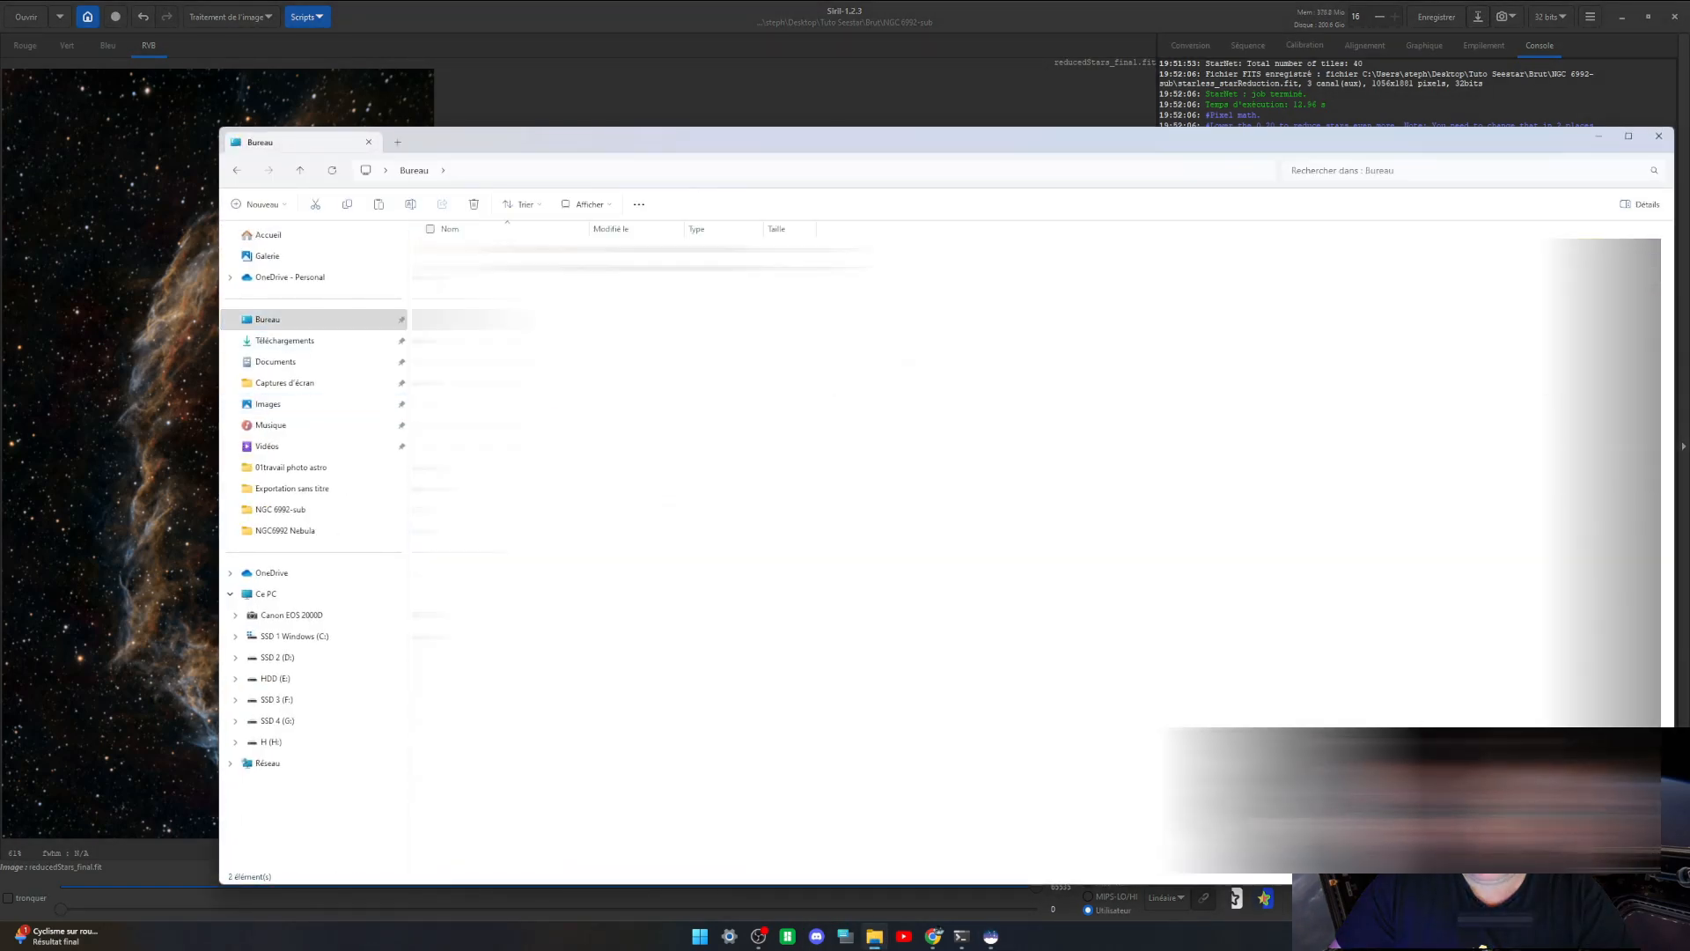
{"action": "double_click", "coordinate": [494, 271]}
{"action": "double_click", "coordinate": [546, 275]}
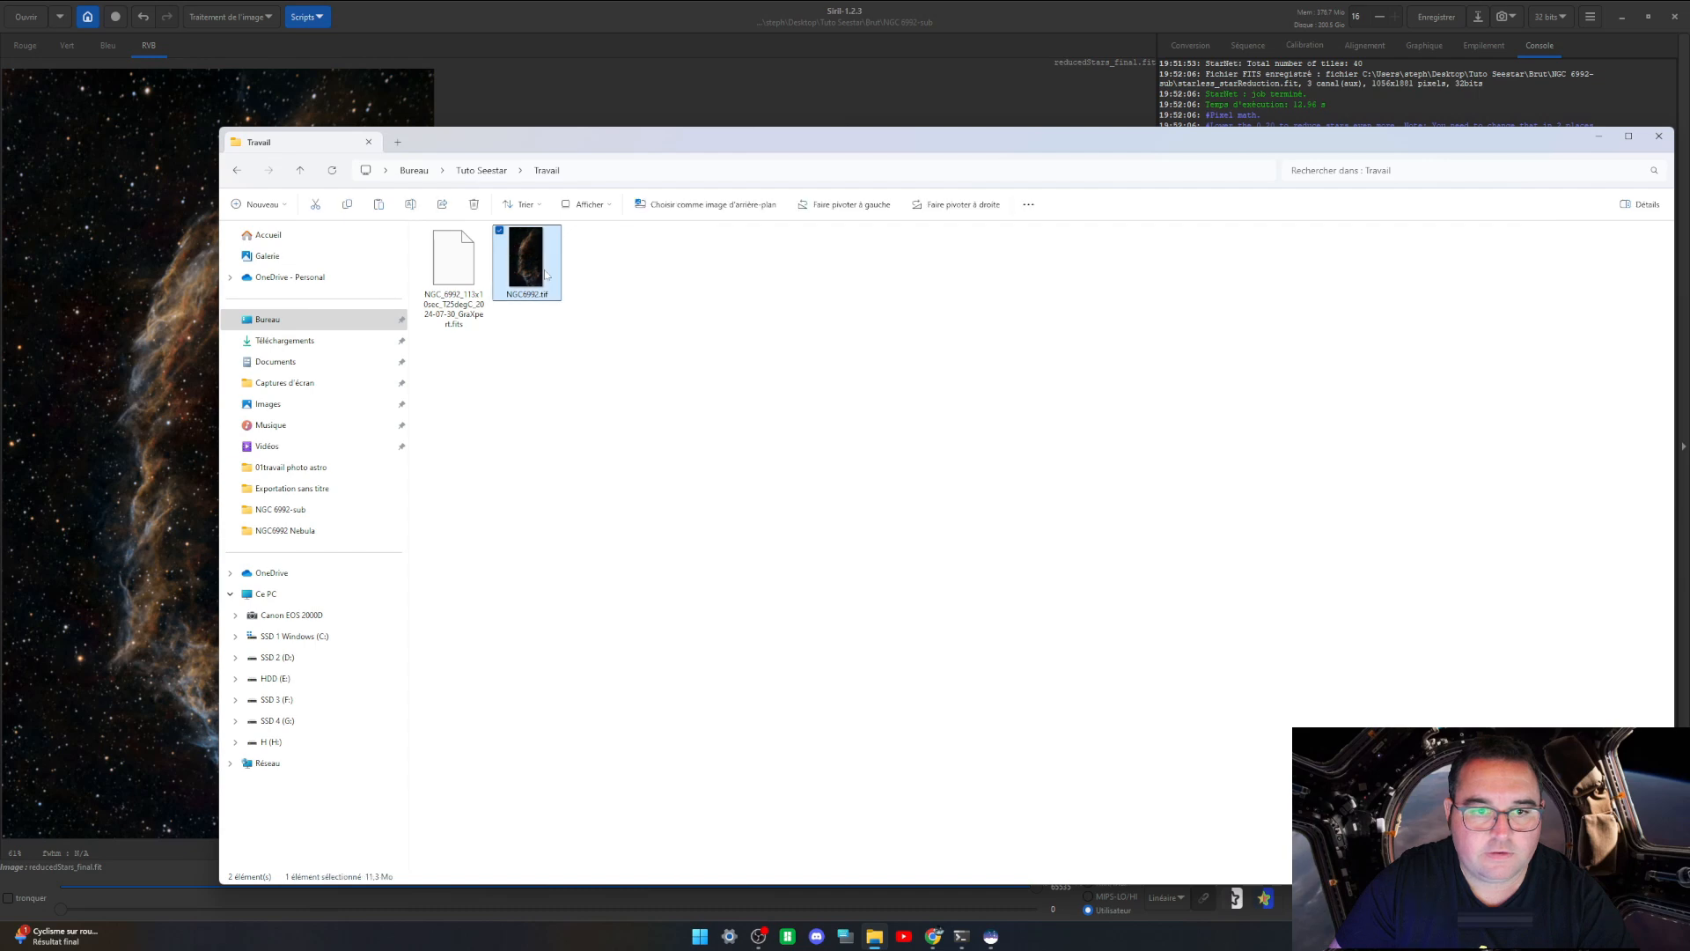
{"action": "left_click", "coordinate": [1258, 54]}
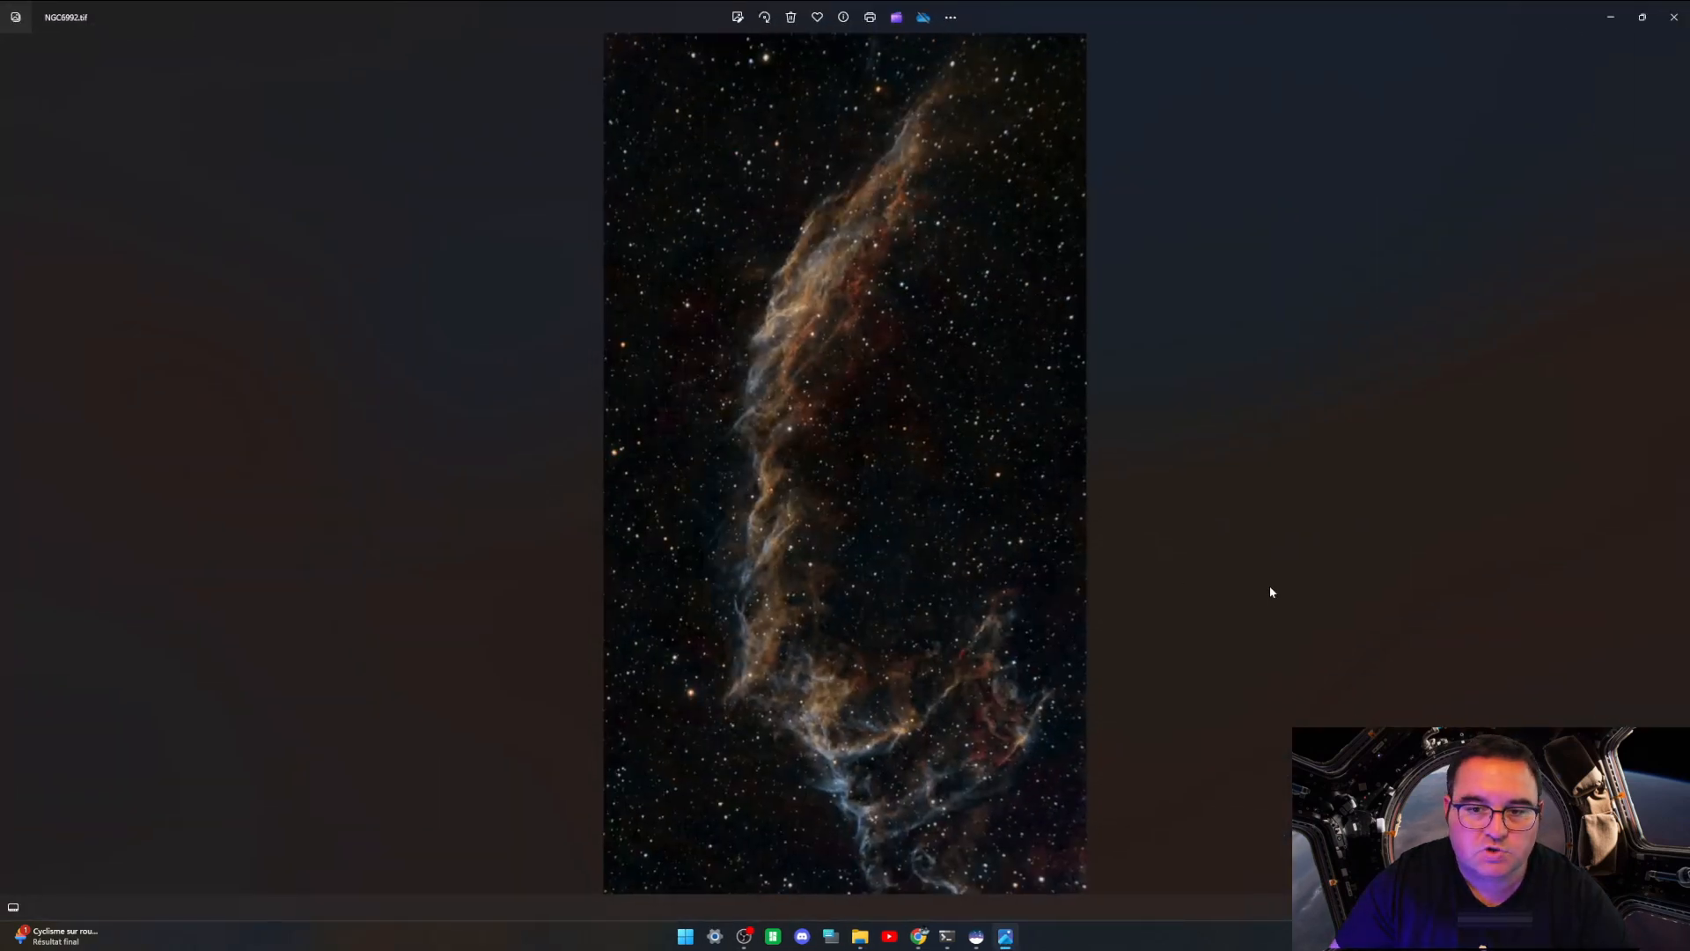
{"action": "left_click", "coordinate": [1674, 17]}
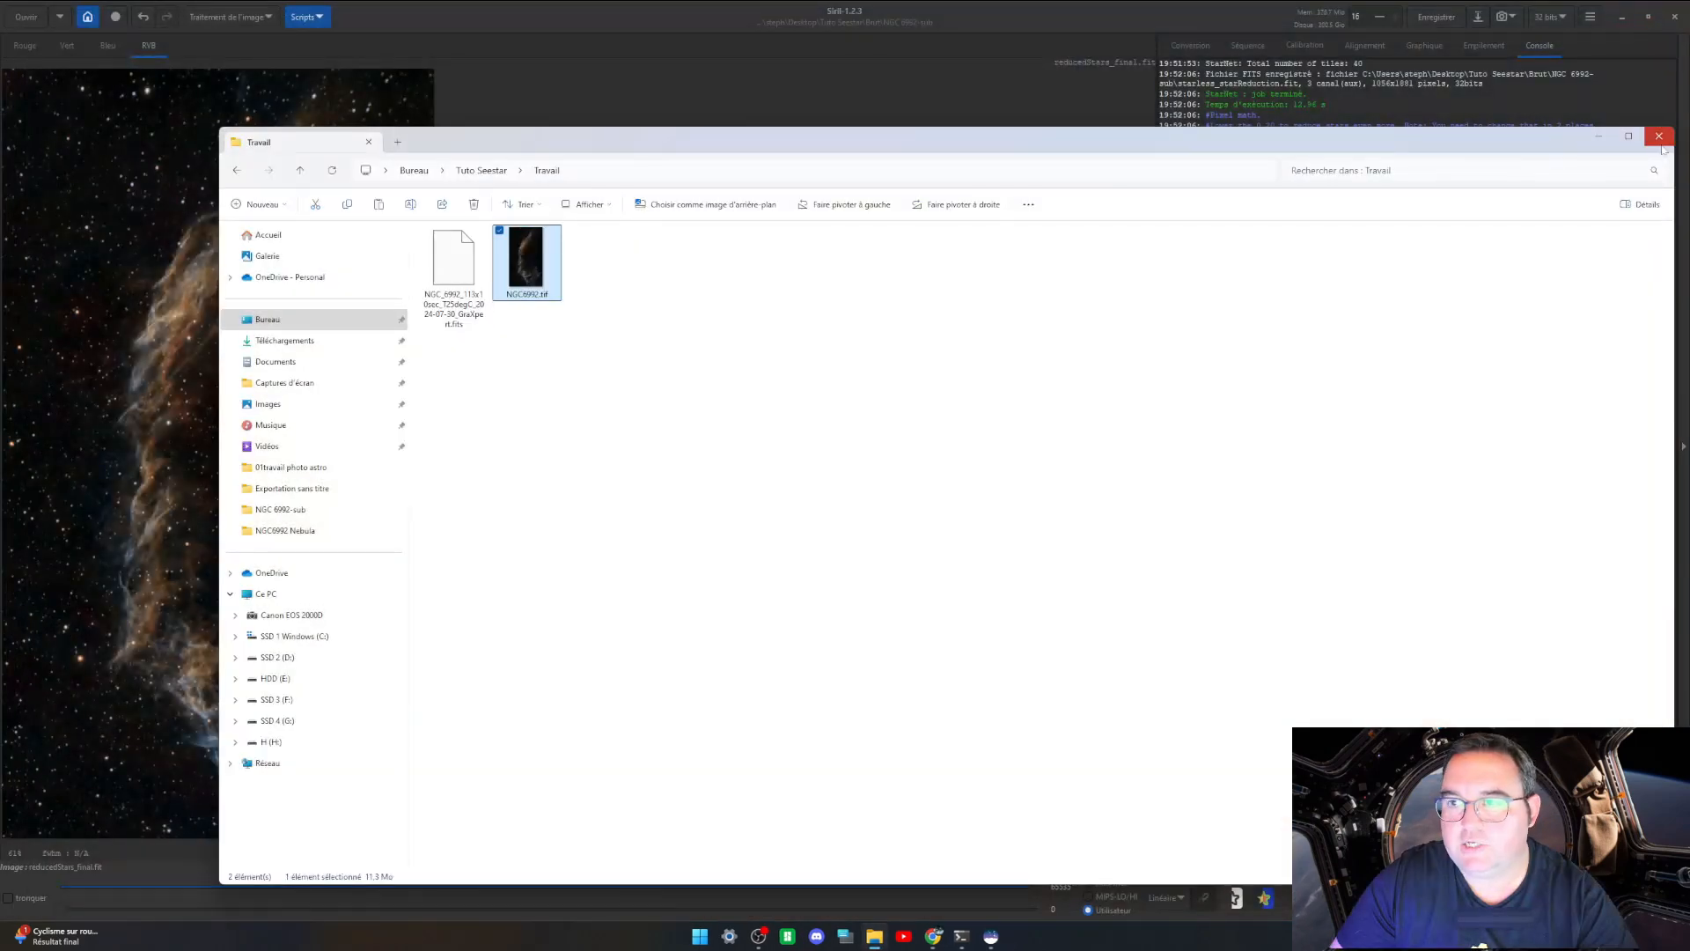
{"action": "left_click", "coordinate": [1659, 137]}
{"action": "left_click", "coordinate": [1622, 17]}
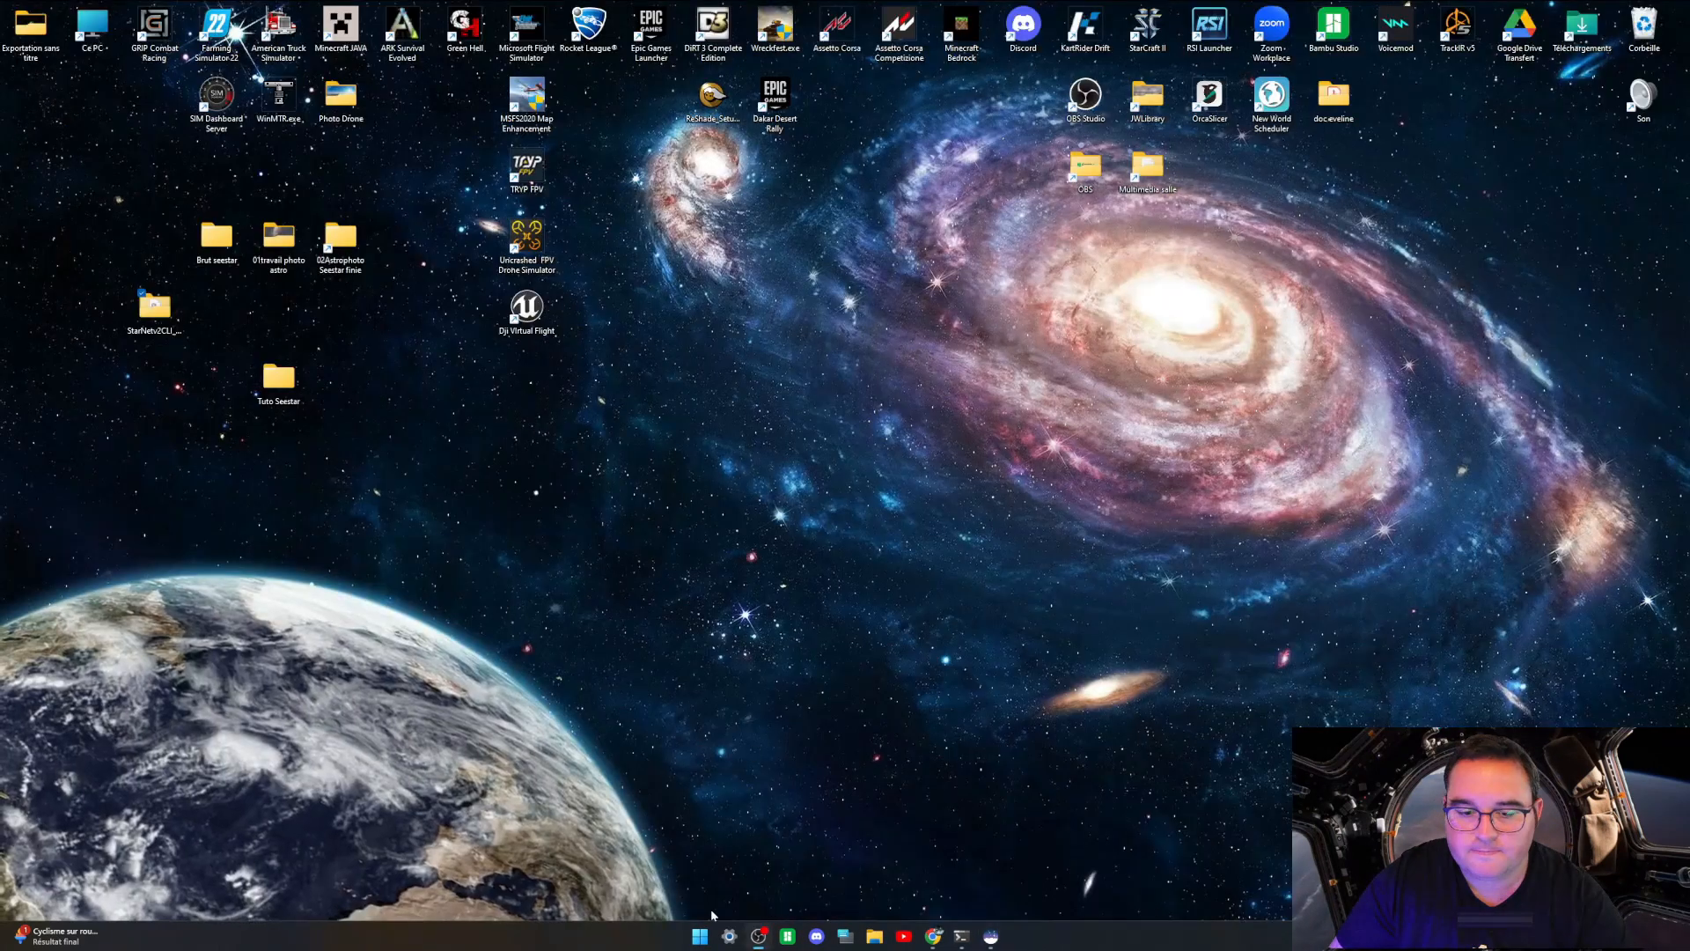
Step: Launch Lightroom Classic and import the NGC6992 TIFF from SSD 1 Windows (C:) for development
{"action": "left_click", "coordinate": [700, 935]}
{"action": "left_click", "coordinate": [921, 558]}
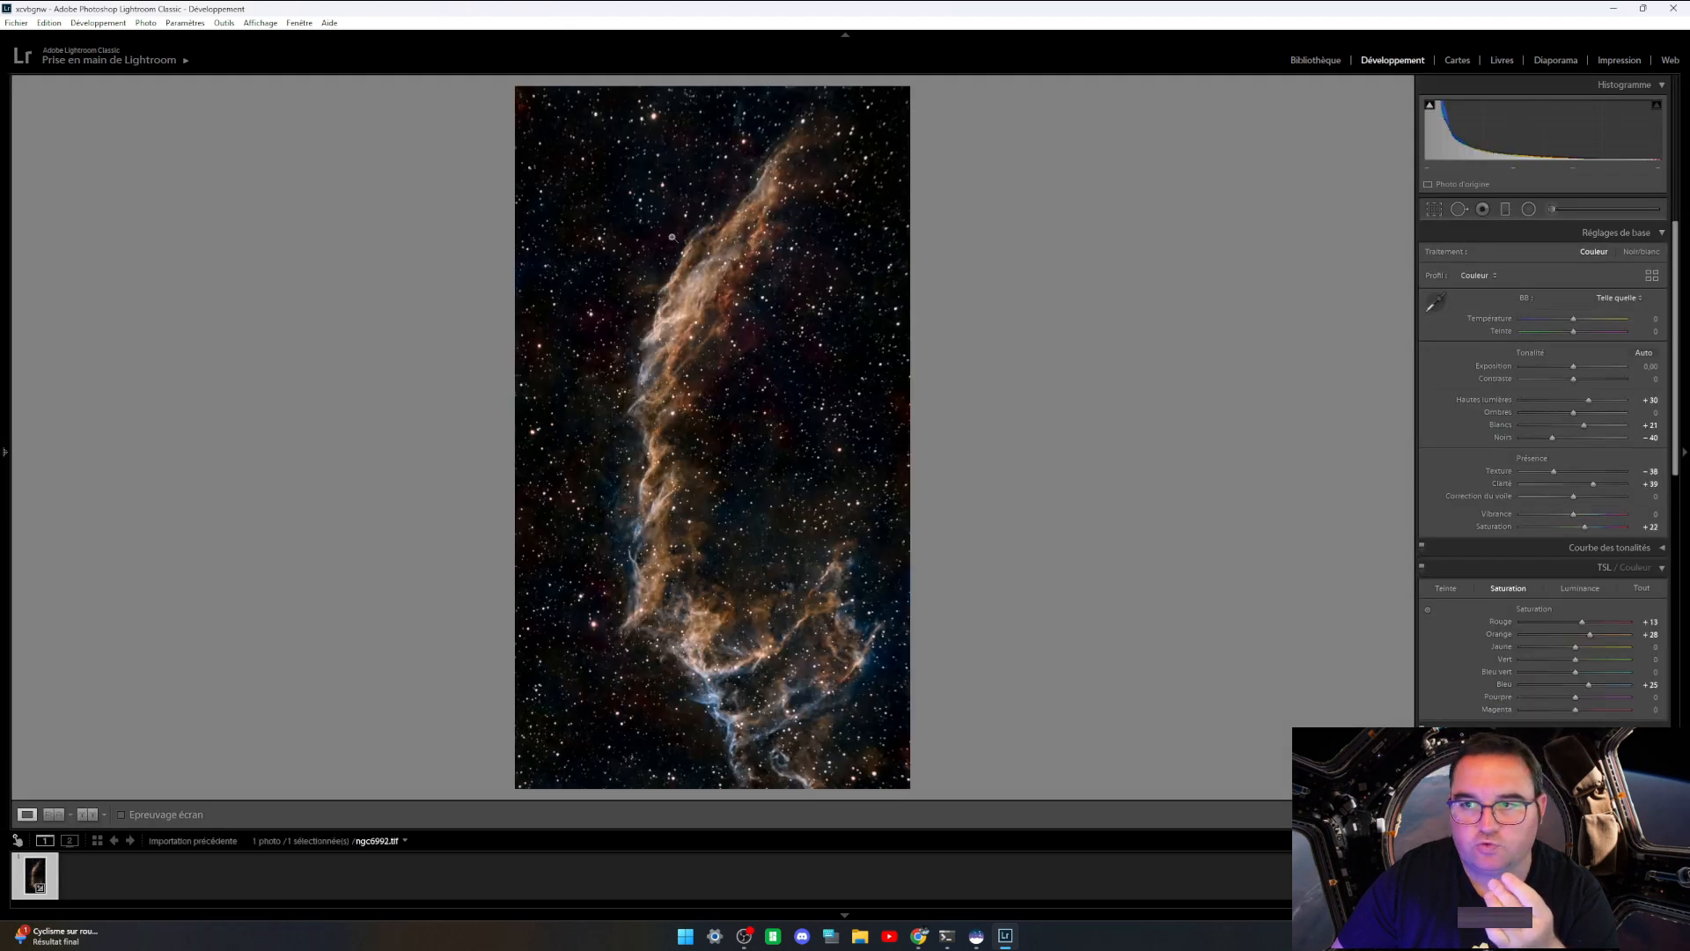
{"action": "left_click", "coordinate": [1315, 60]}
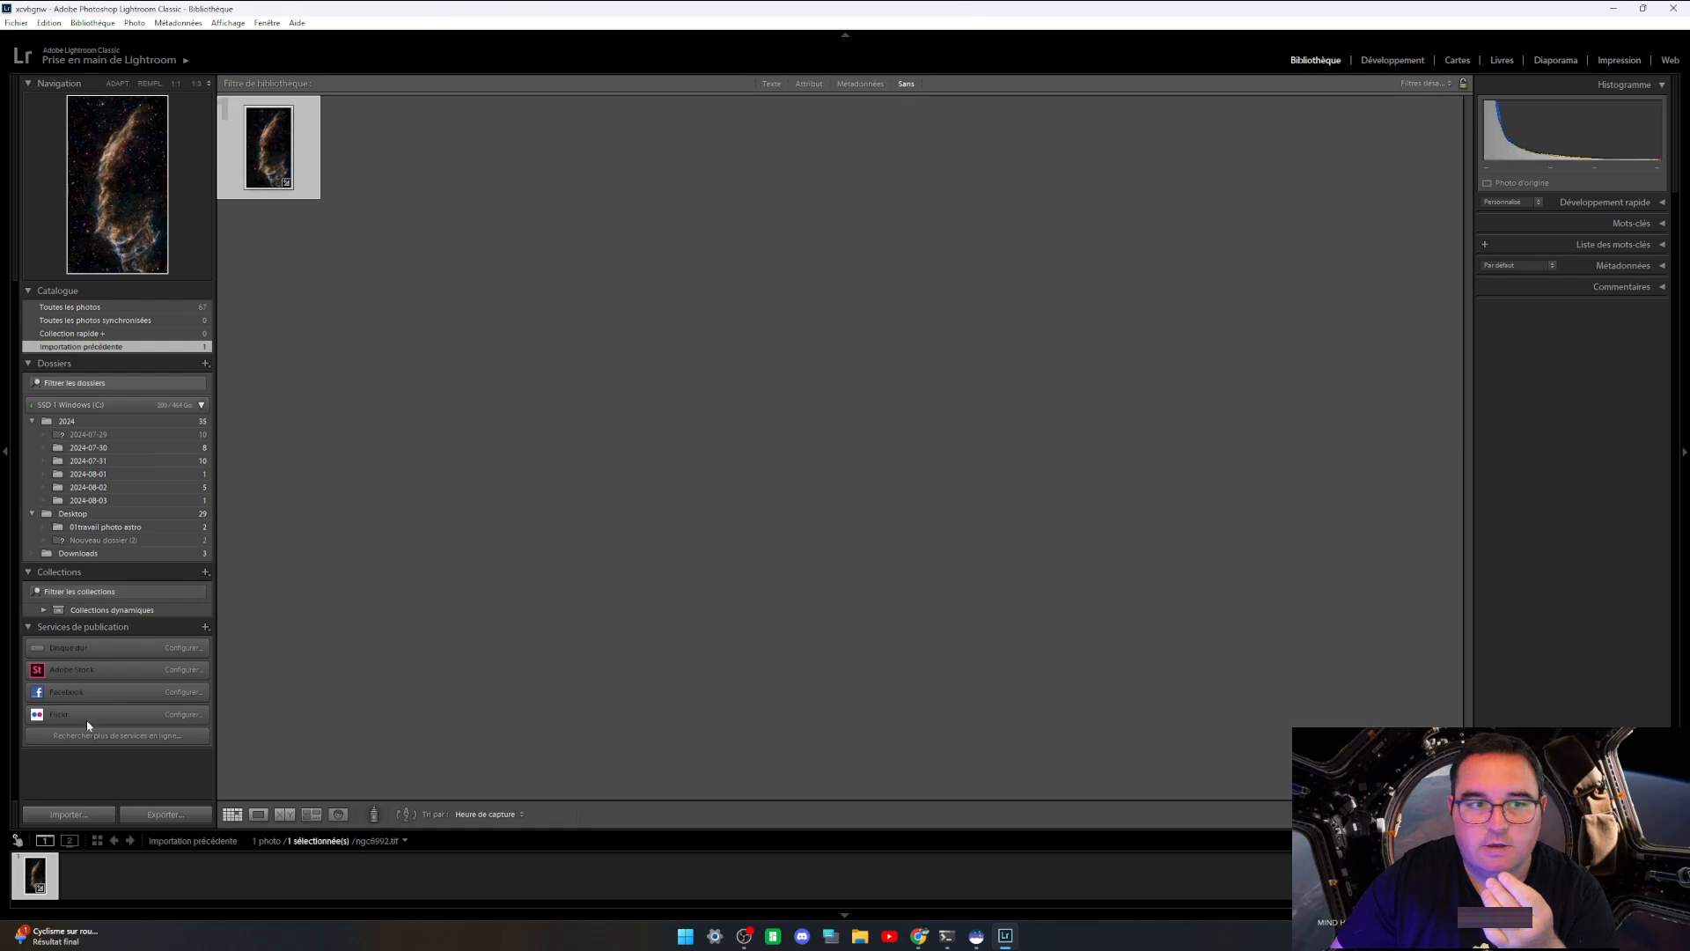
{"action": "left_click", "coordinate": [82, 811]}
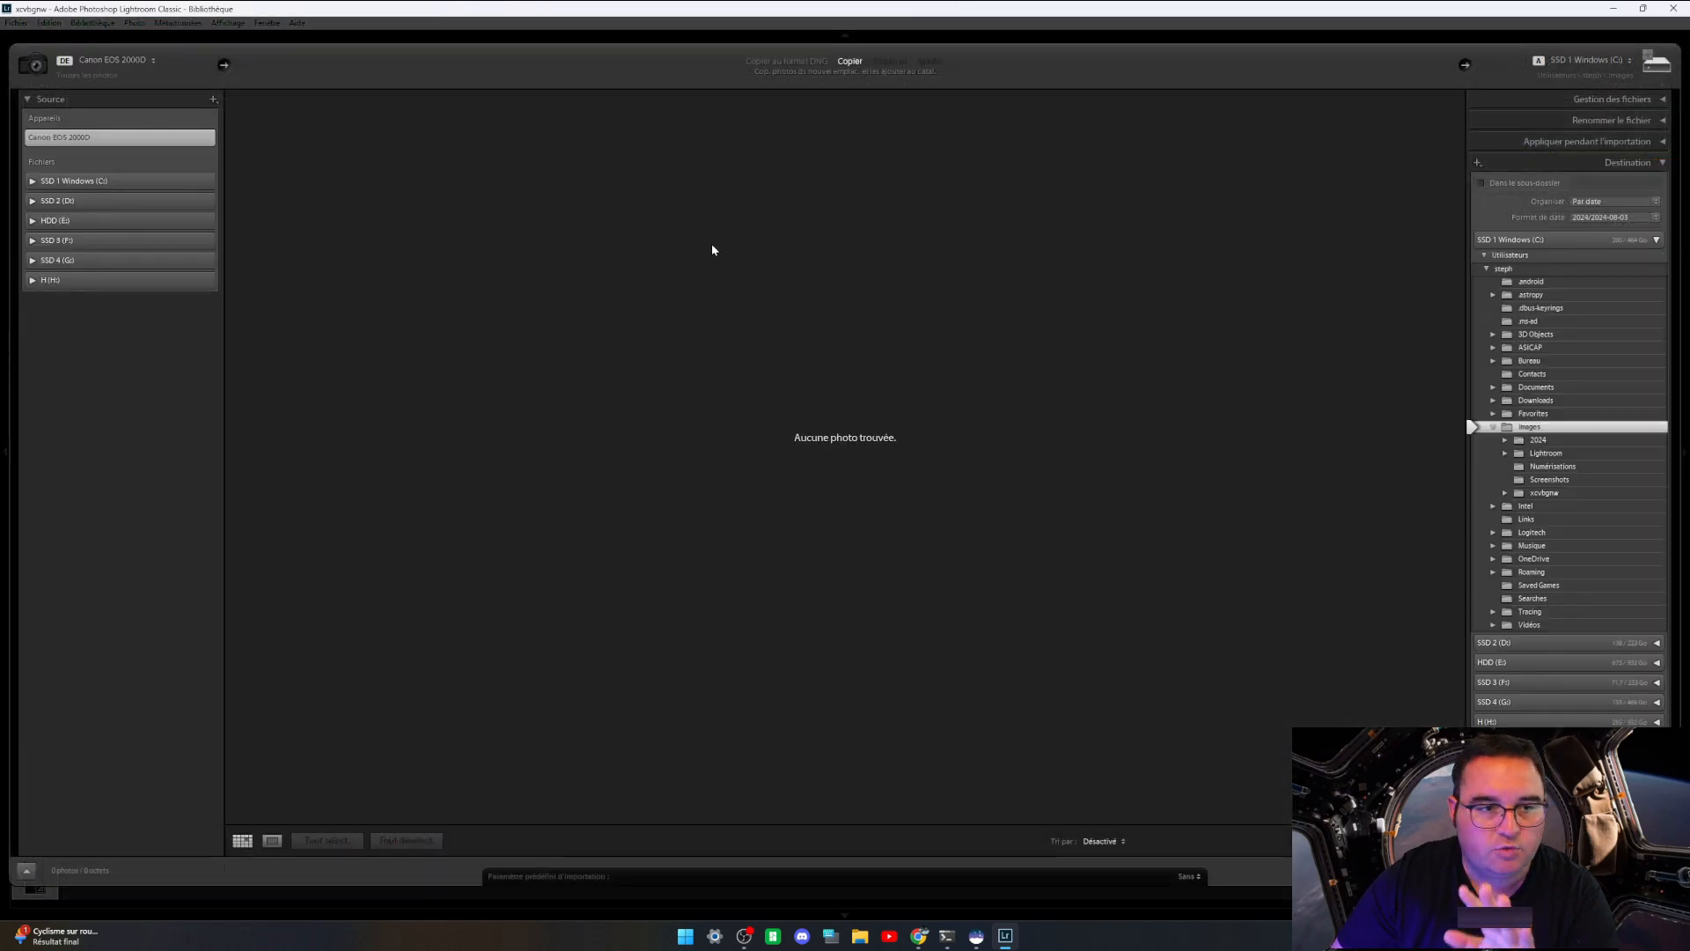
{"action": "left_click", "coordinate": [42, 184]}
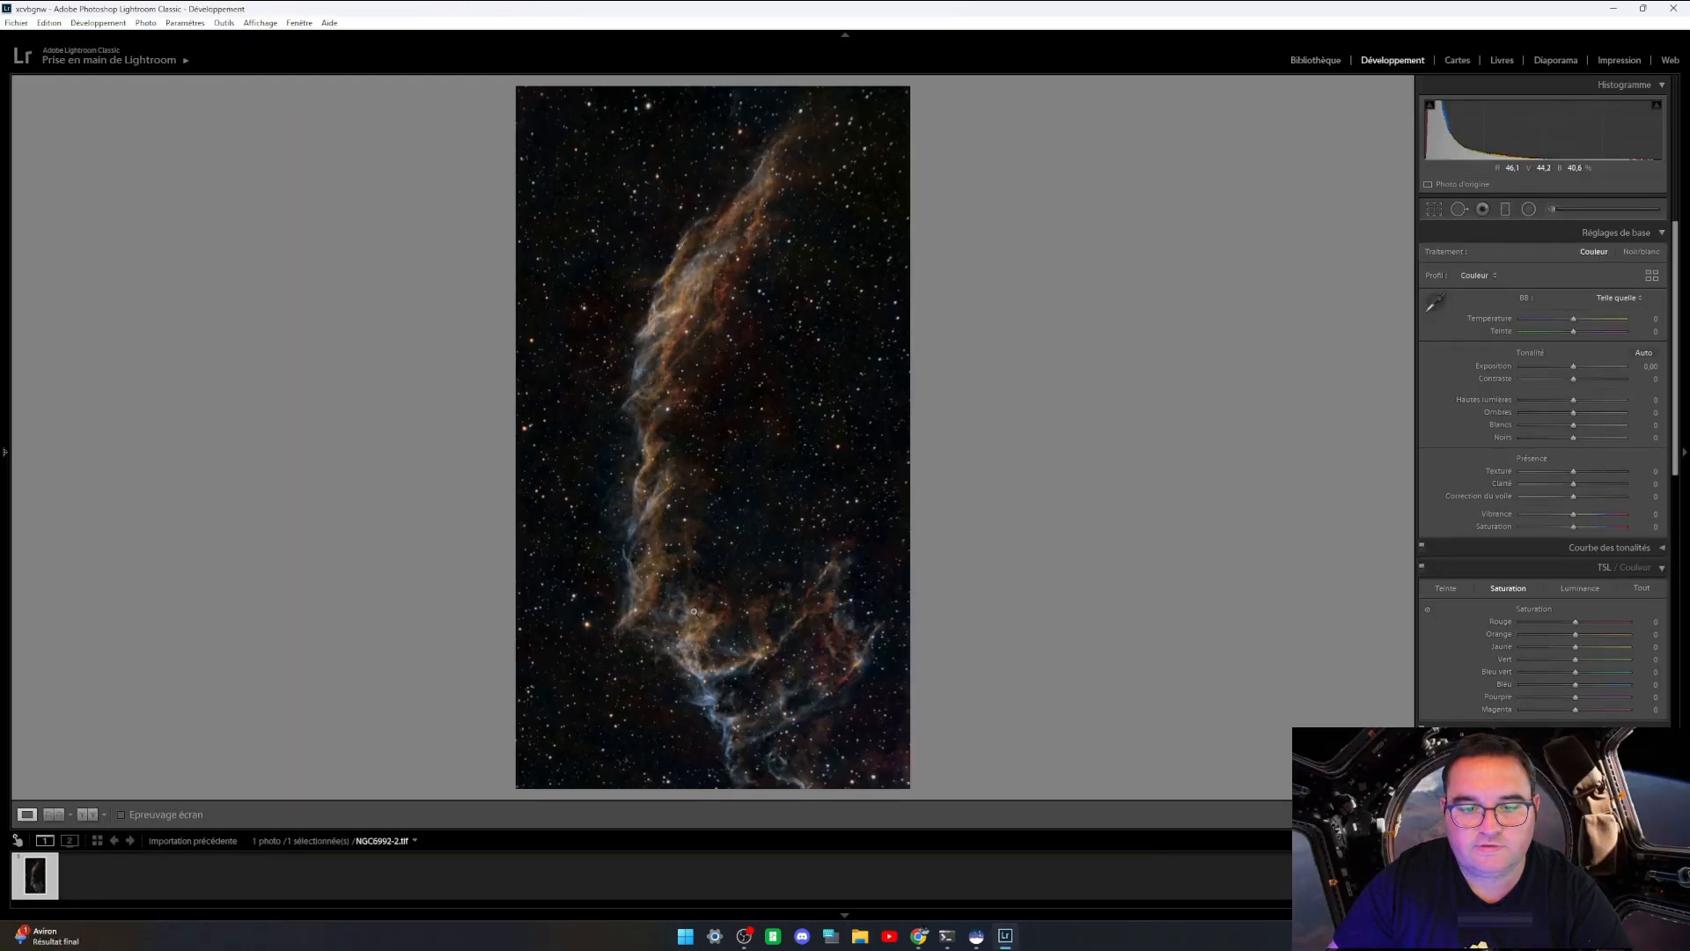
Step: Compare the Siril image with the imported photo by placing a resized Siril window over Lightroom, and close Siril
{"action": "left_click", "coordinate": [976, 936]}
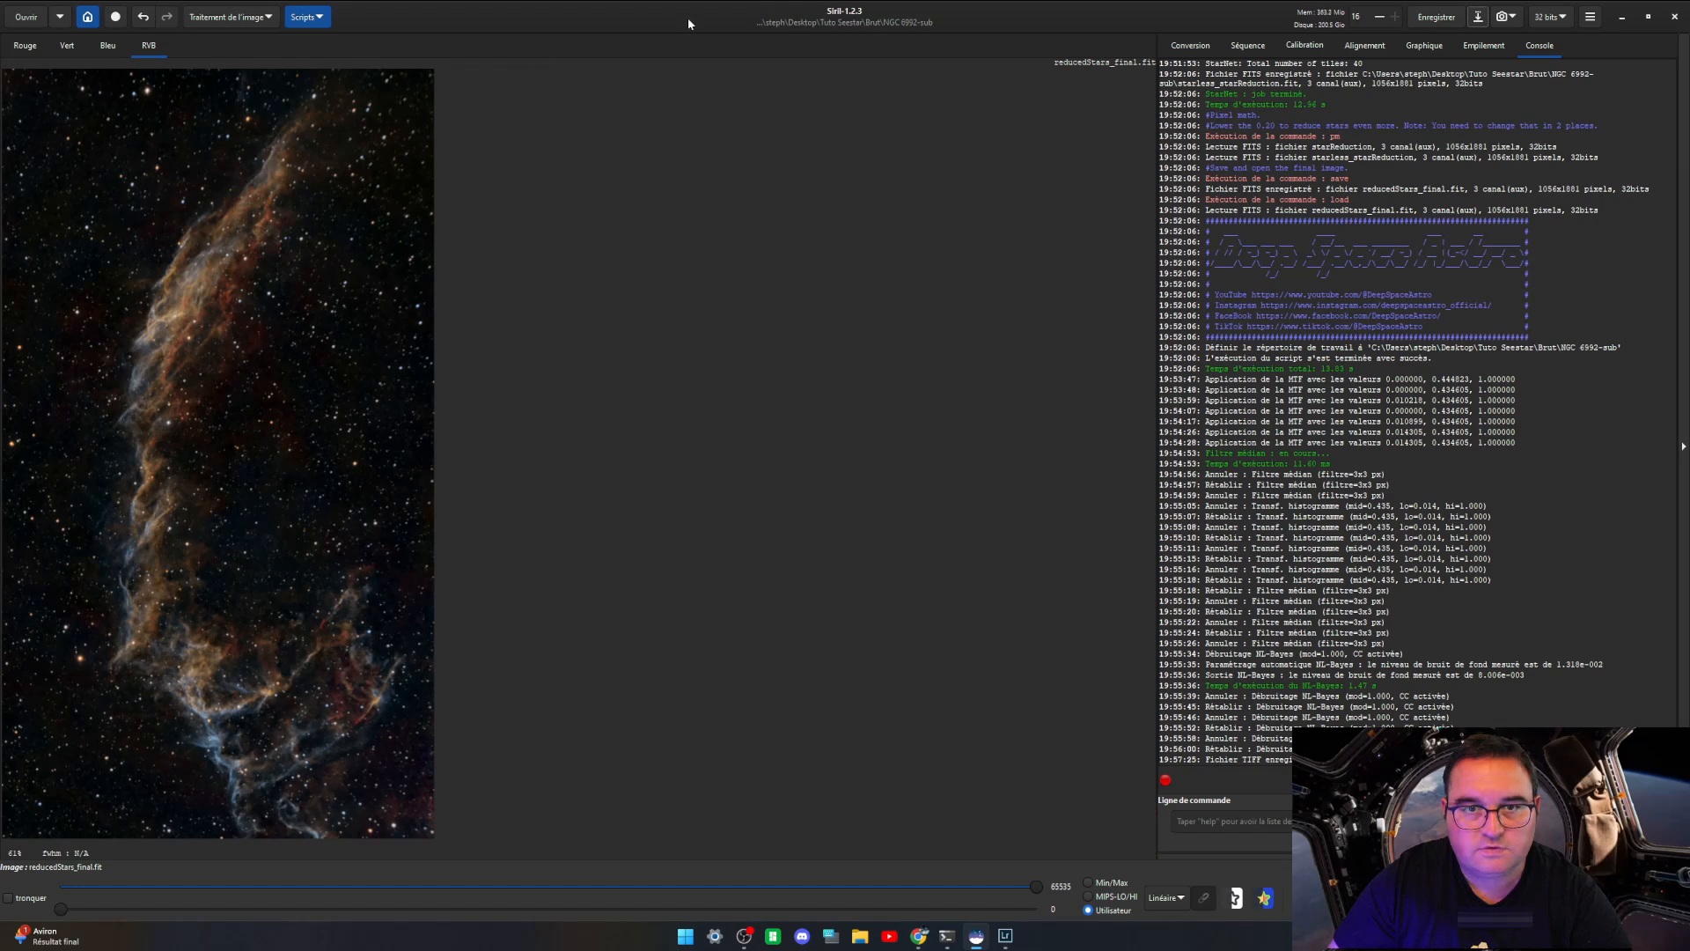
{"action": "left_click_drag", "start_coordinate": [692, 25], "coordinate": [1043, 49]}
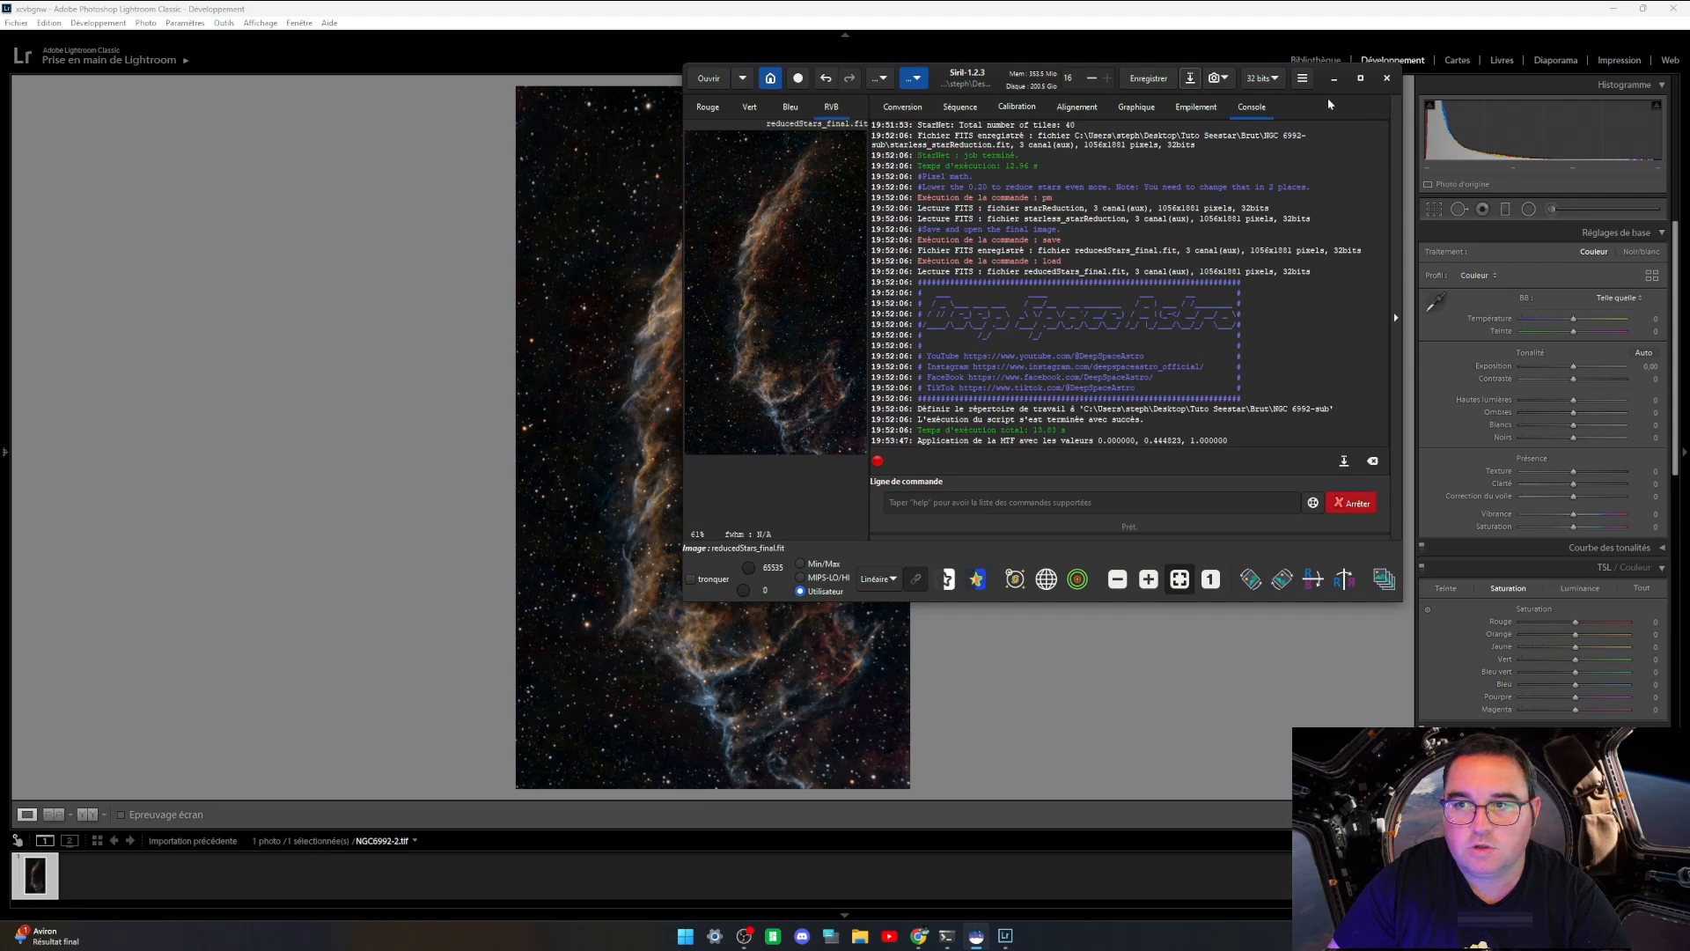
{"action": "left_click_drag", "start_coordinate": [1329, 105], "coordinate": [1656, 2]}
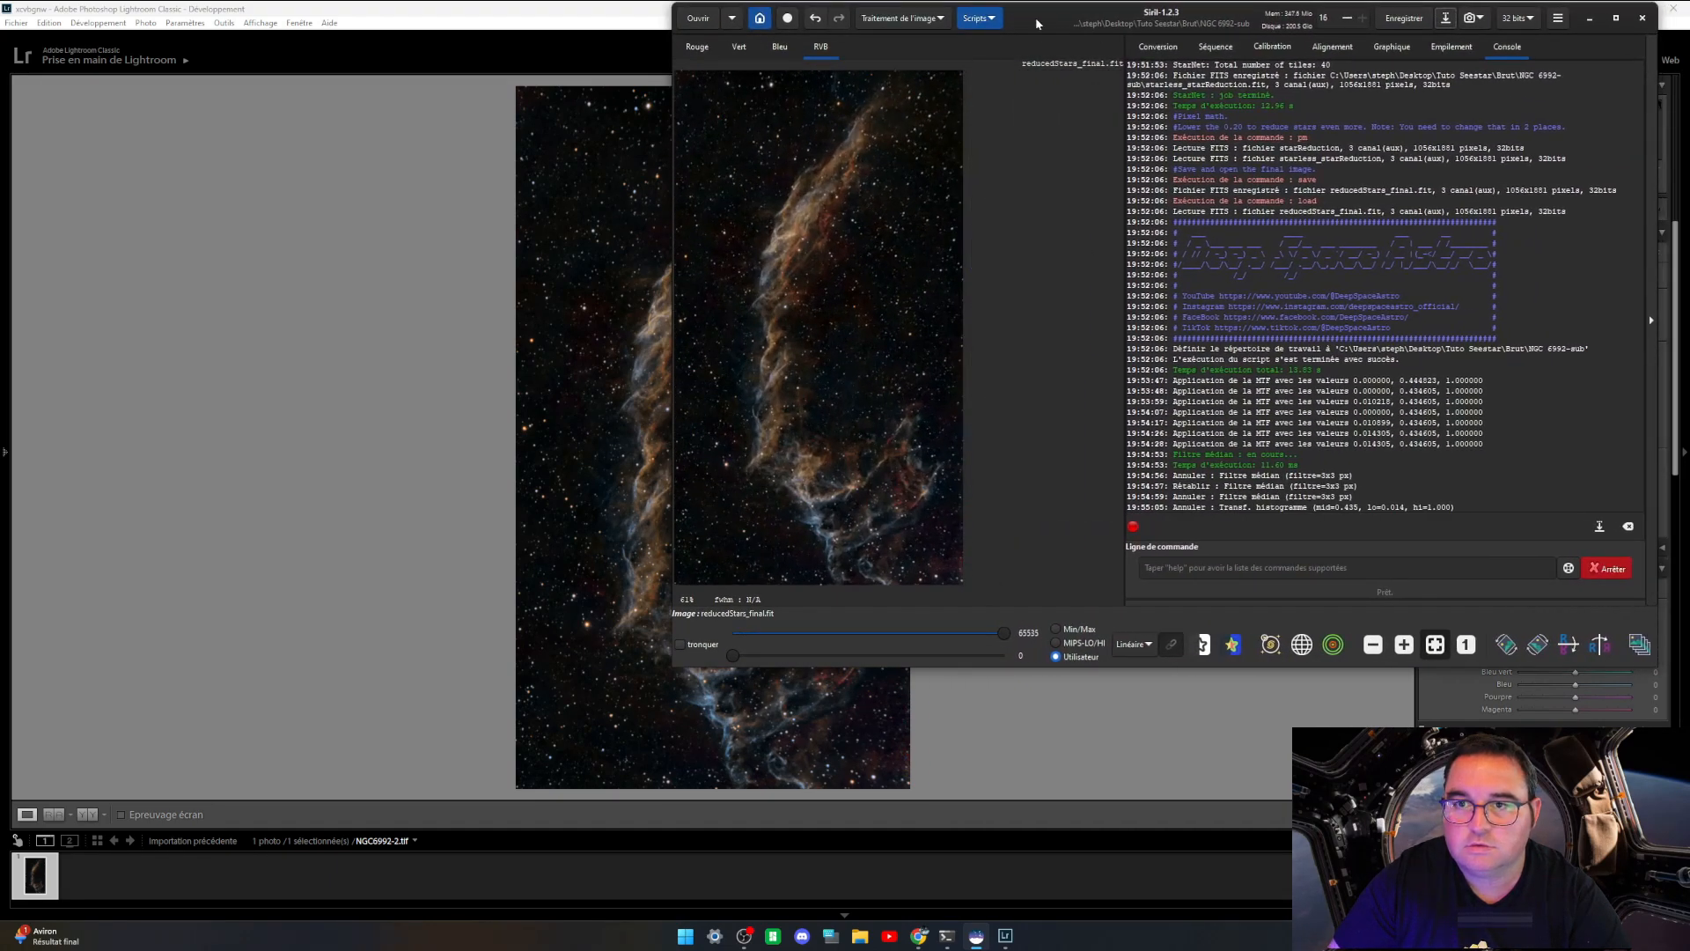
{"action": "left_click_drag", "start_coordinate": [1037, 23], "coordinate": [833, 253]}
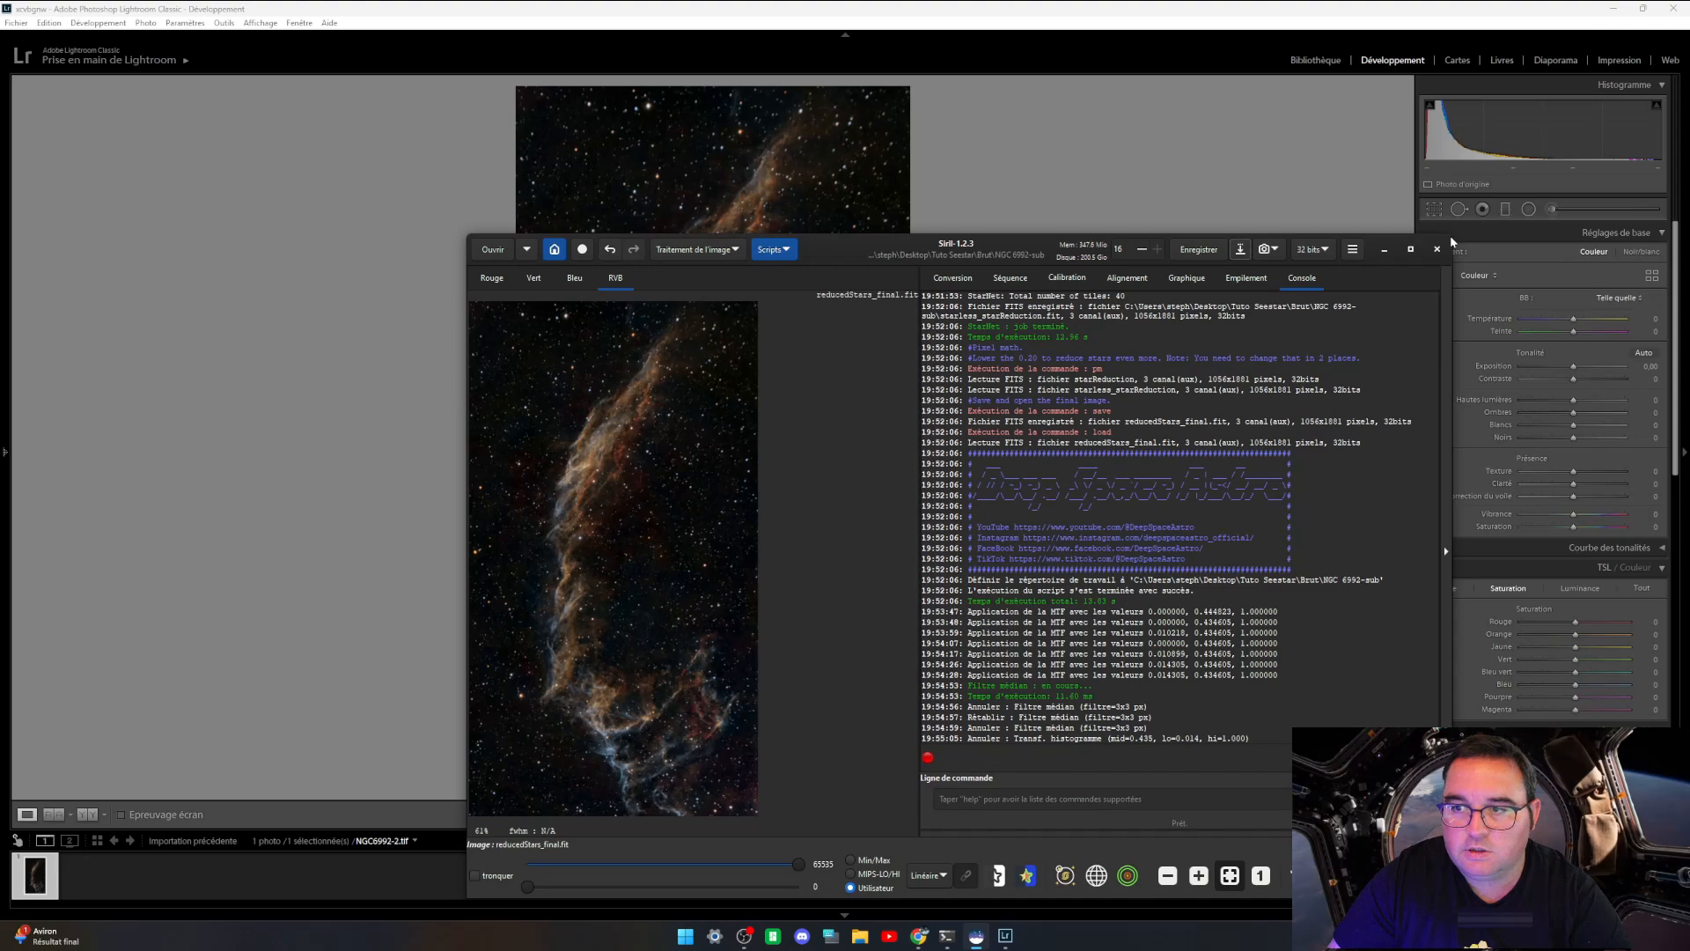
{"action": "left_click_drag", "start_coordinate": [1451, 240], "coordinate": [1559, 21]}
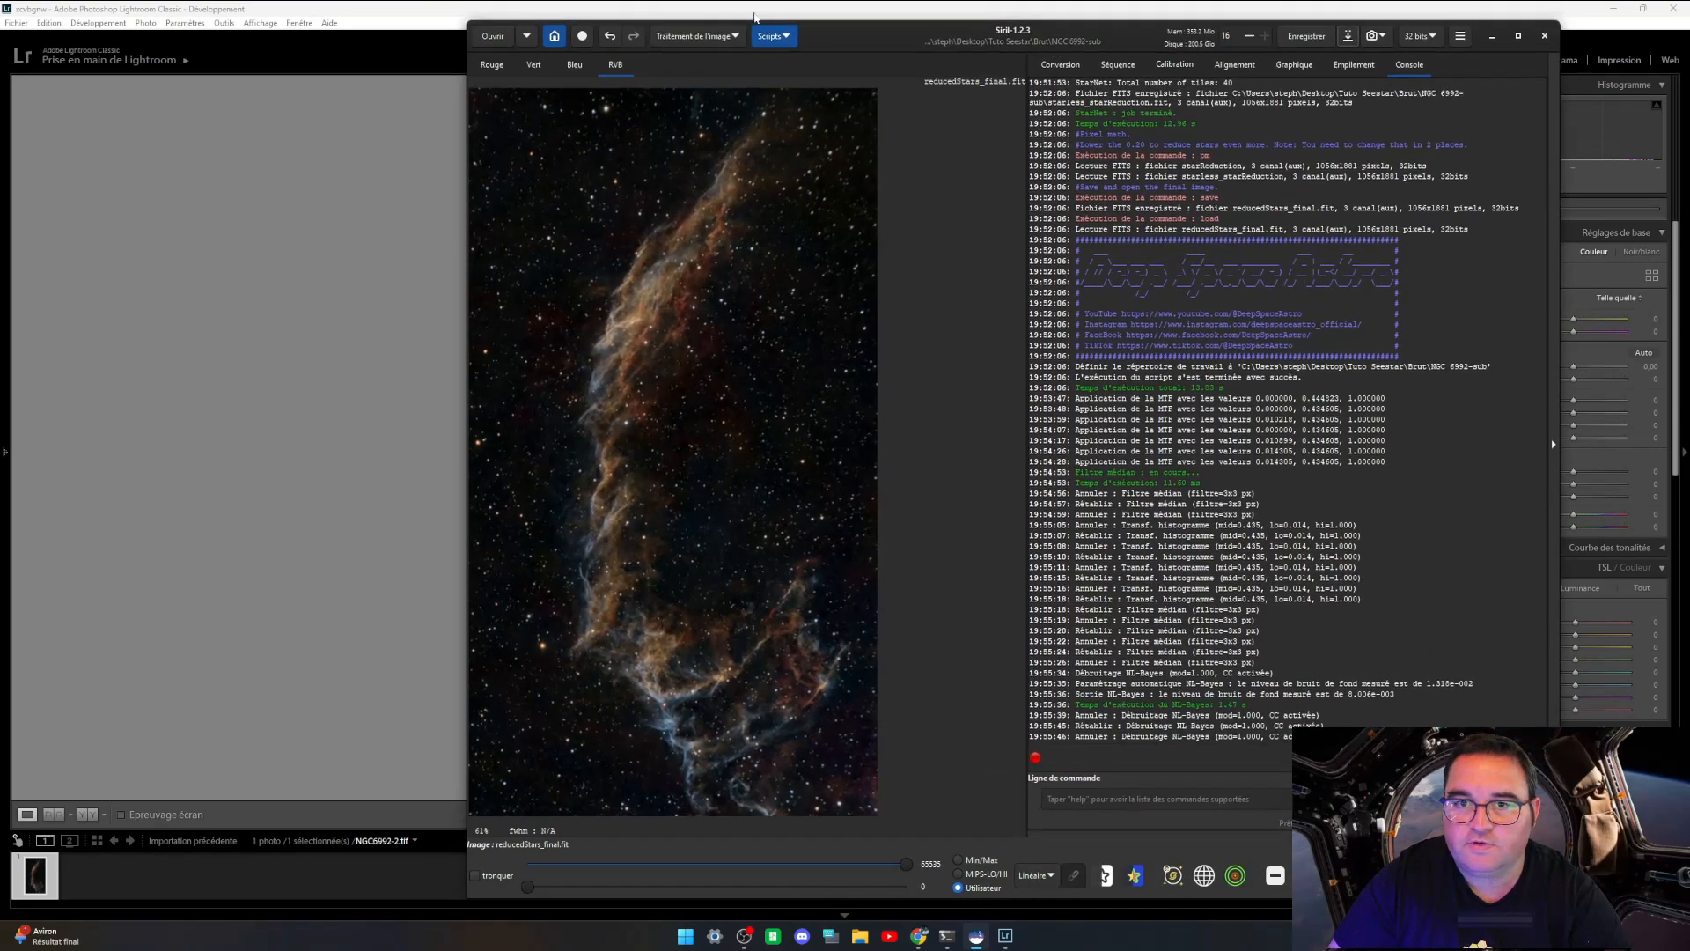
{"action": "left_click_drag", "start_coordinate": [810, 41], "coordinate": [488, 43]}
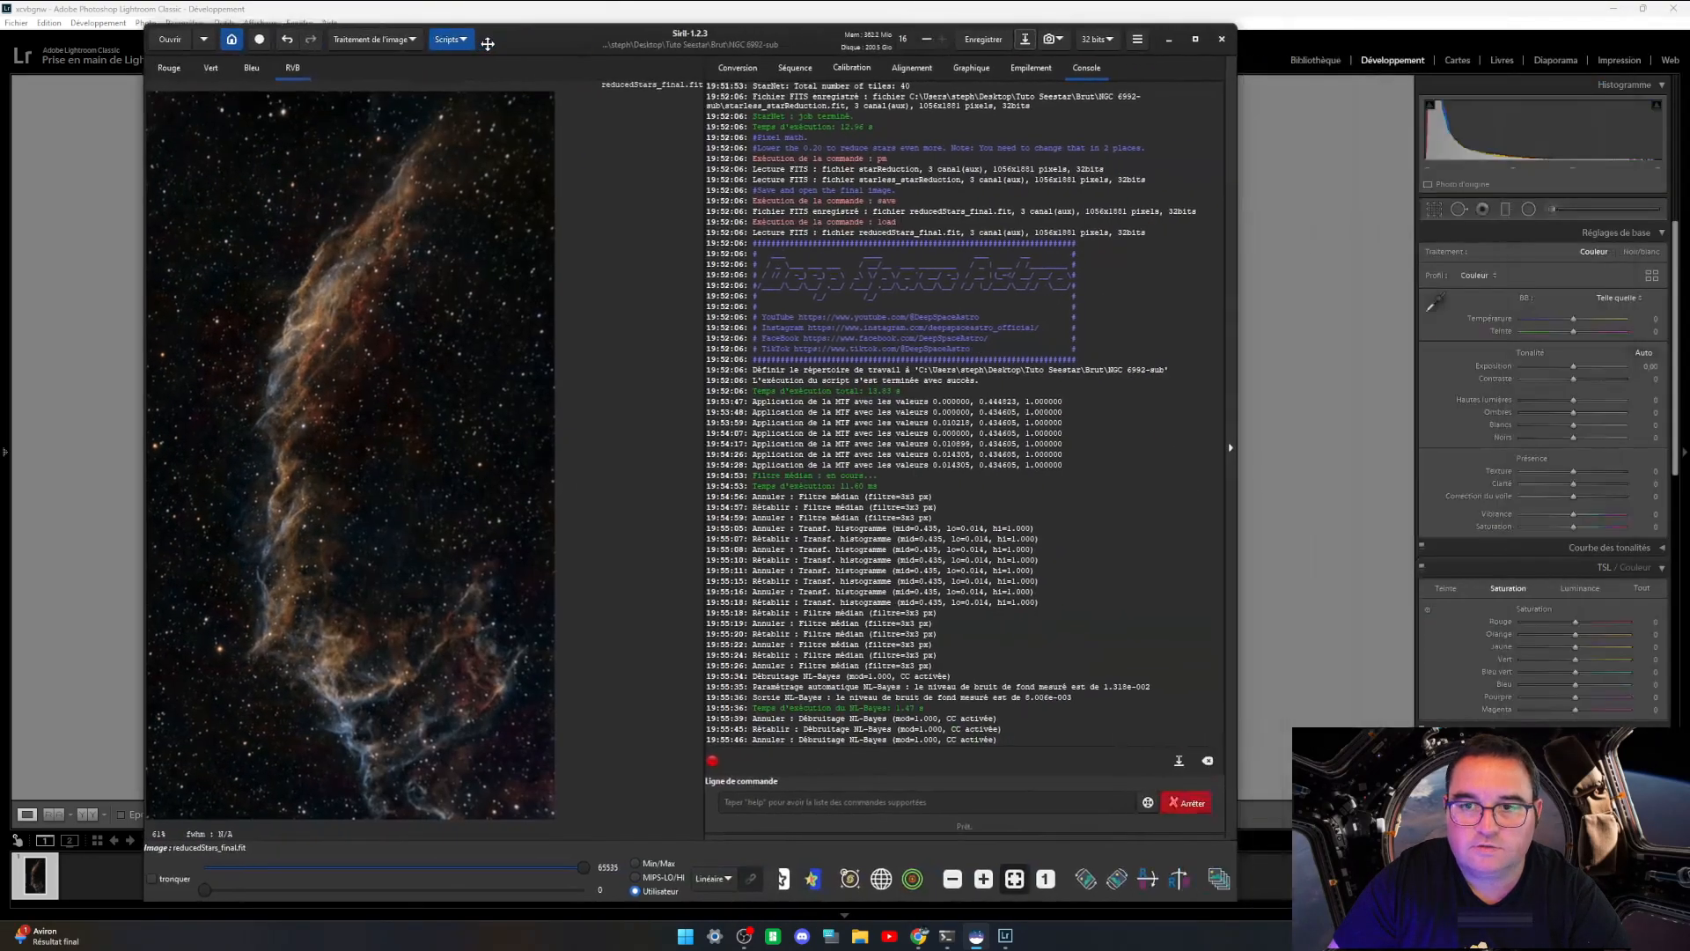
{"action": "left_click", "coordinate": [1224, 40]}
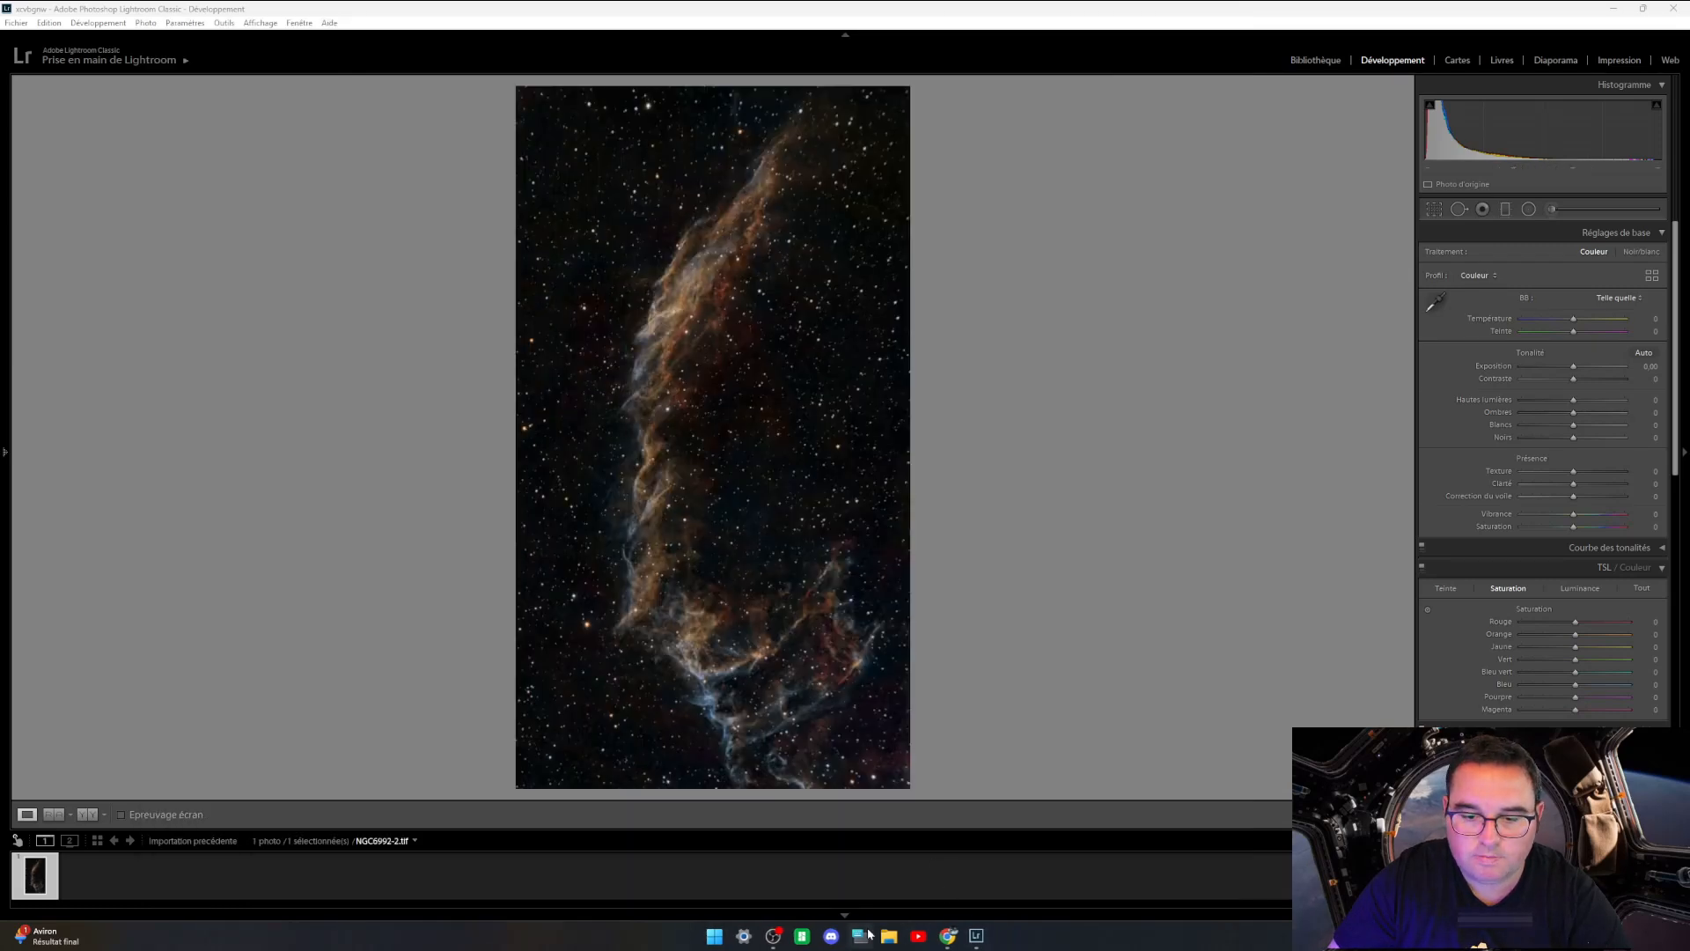
Step: Inspect the lower nebula up close and set the photo's blacks to -11 and highlights to +33
{"action": "left_click", "coordinate": [656, 564]}
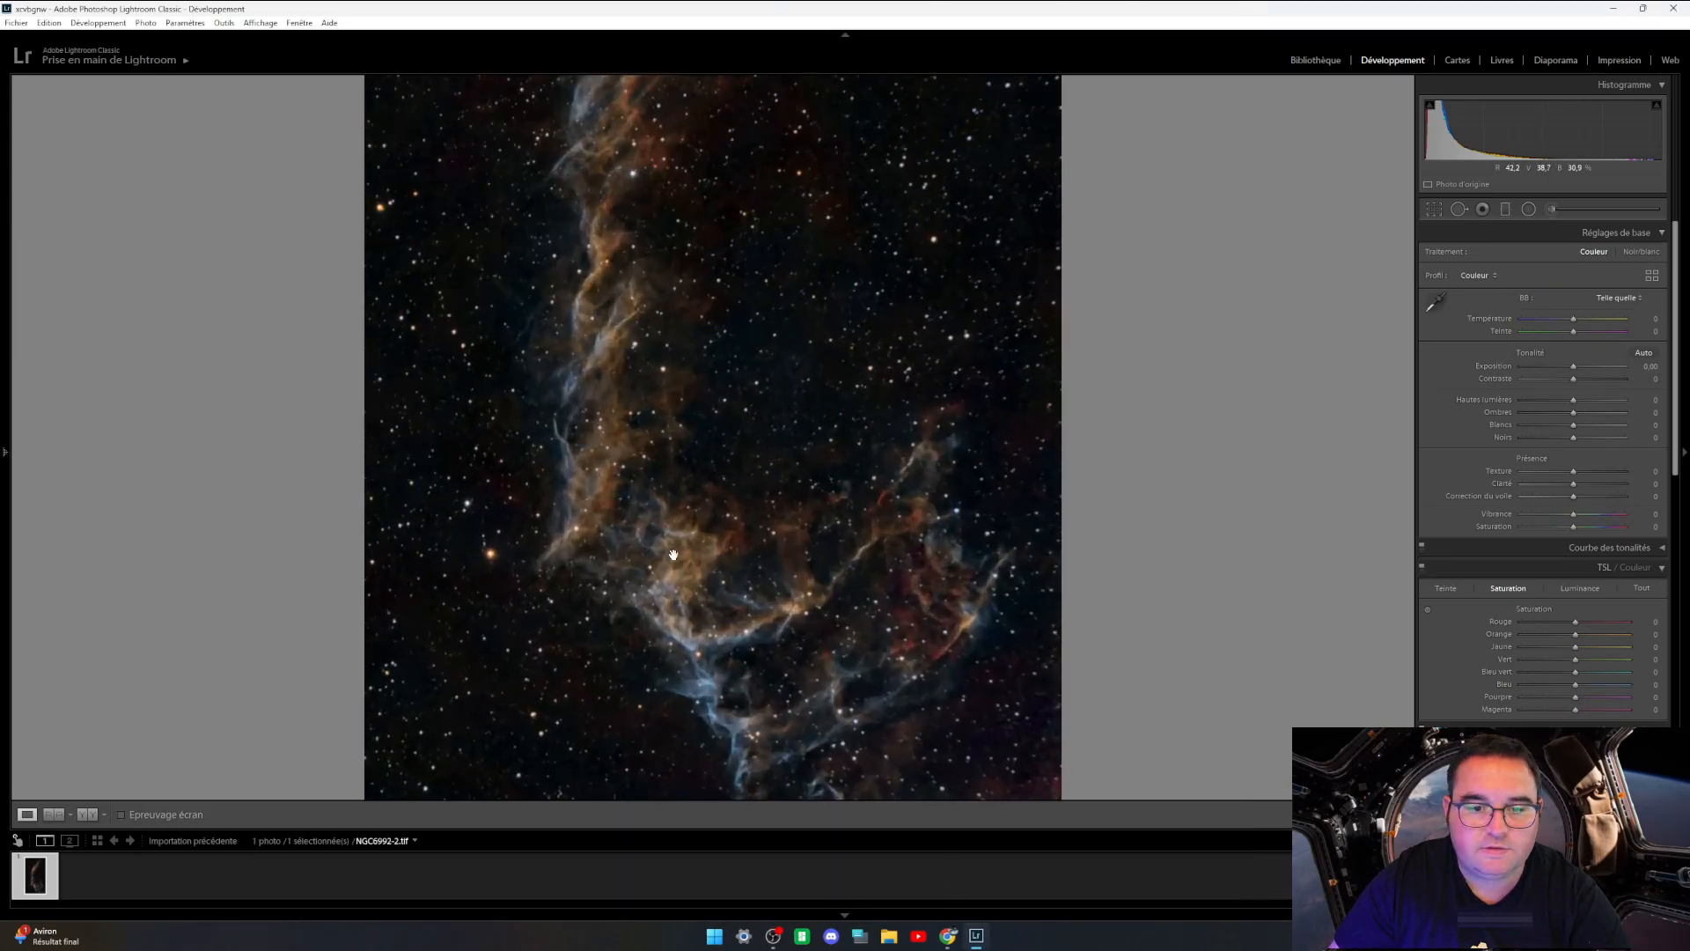
{"action": "left_click_drag", "start_coordinate": [673, 555], "coordinate": [671, 522]}
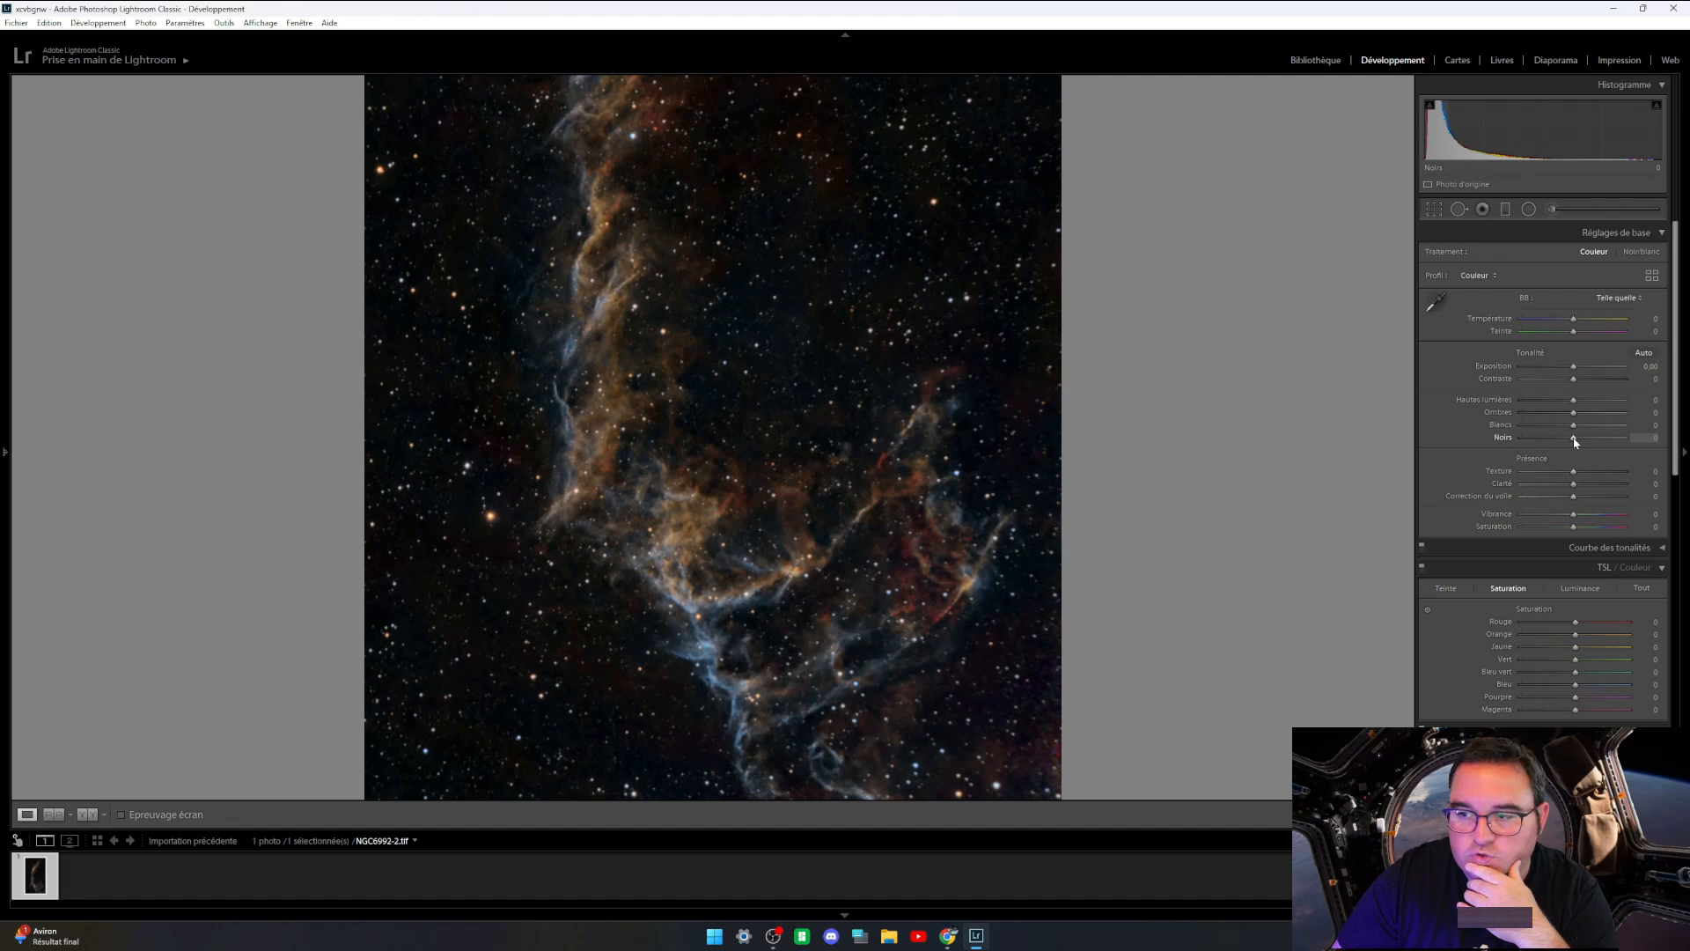
{"action": "mouse_move", "coordinate": [1575, 442]}
{"action": "left_mouse_down"}
{"action": "mouse_move", "coordinate": [1554, 441]}
{"action": "mouse_move", "coordinate": [1568, 459]}
{"action": "left_mouse_up"}
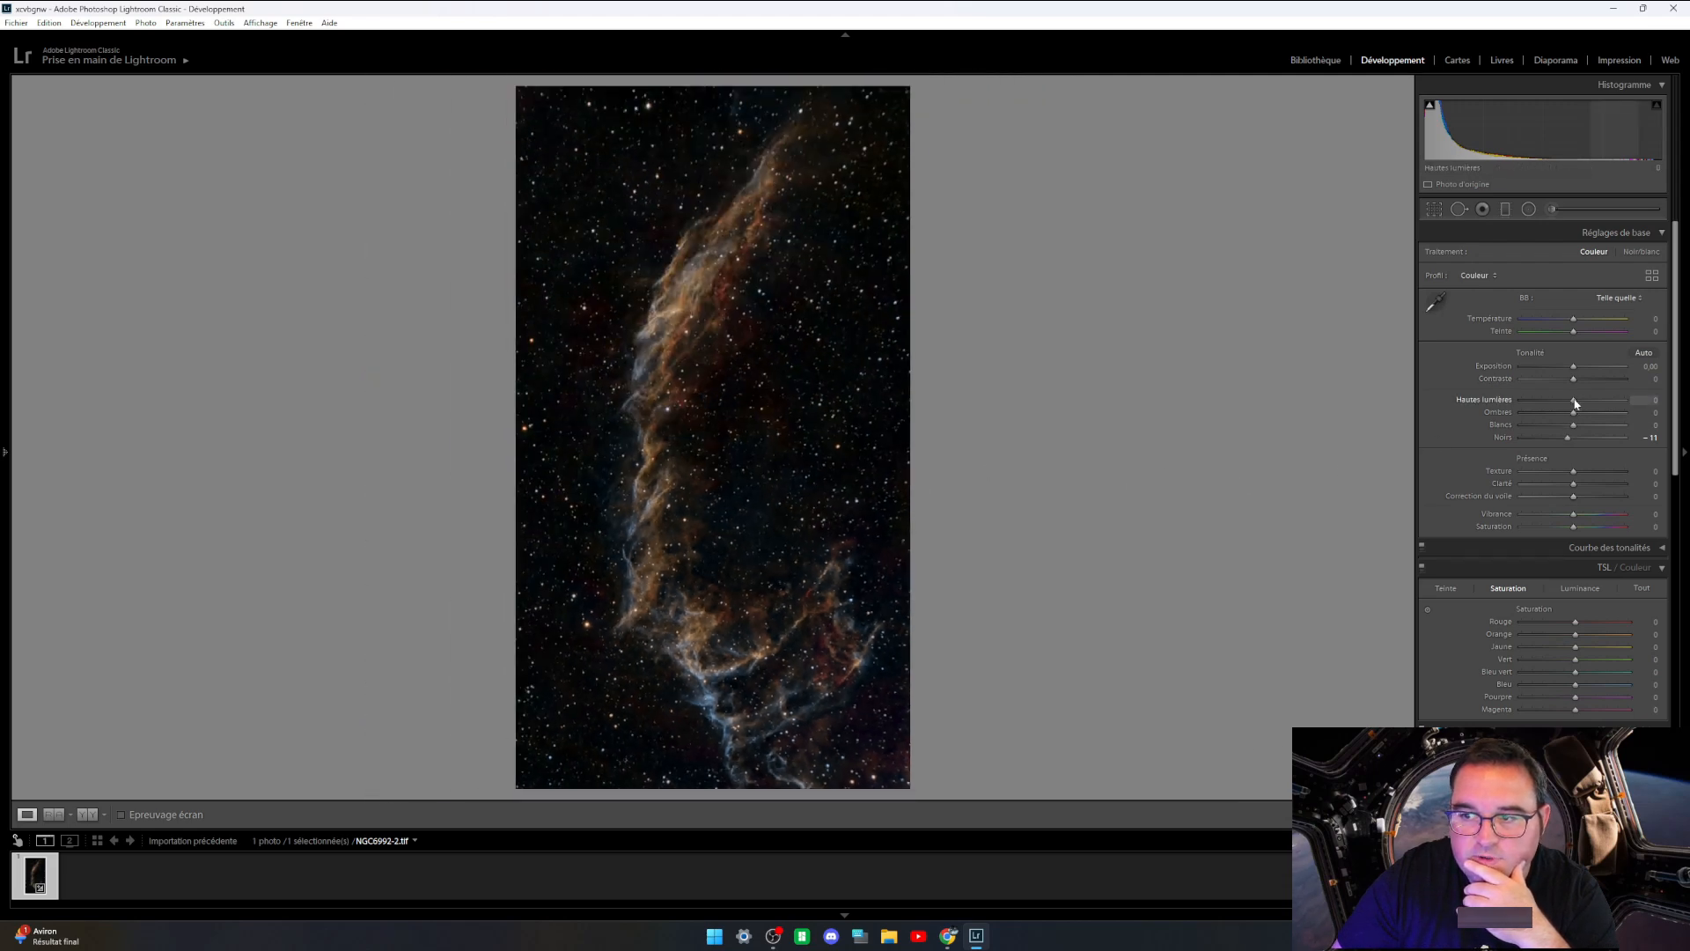
{"action": "left_click_drag", "start_coordinate": [1574, 403], "coordinate": [1594, 404]}
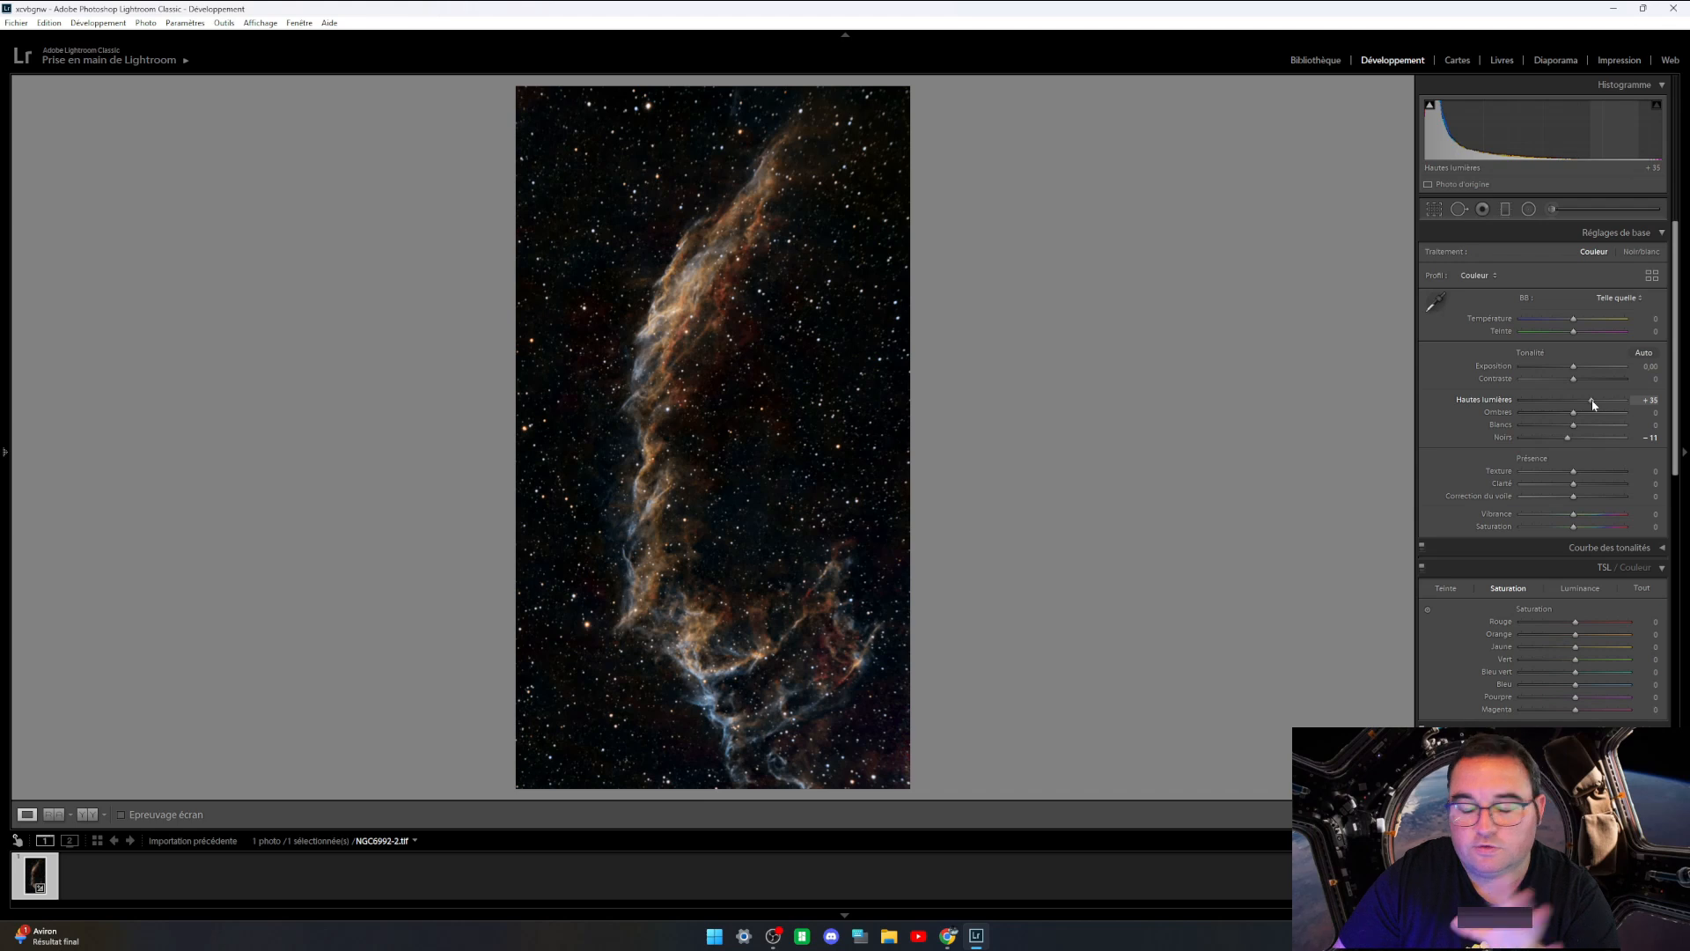
Step: Set the photo's highlights to +30 and its whites to +22
{"action": "mouse_move", "coordinate": [1594, 404]}
{"action": "left_mouse_down"}
{"action": "mouse_move", "coordinate": [1607, 415]}
{"action": "mouse_move", "coordinate": [1589, 421]}
{"action": "left_mouse_up"}
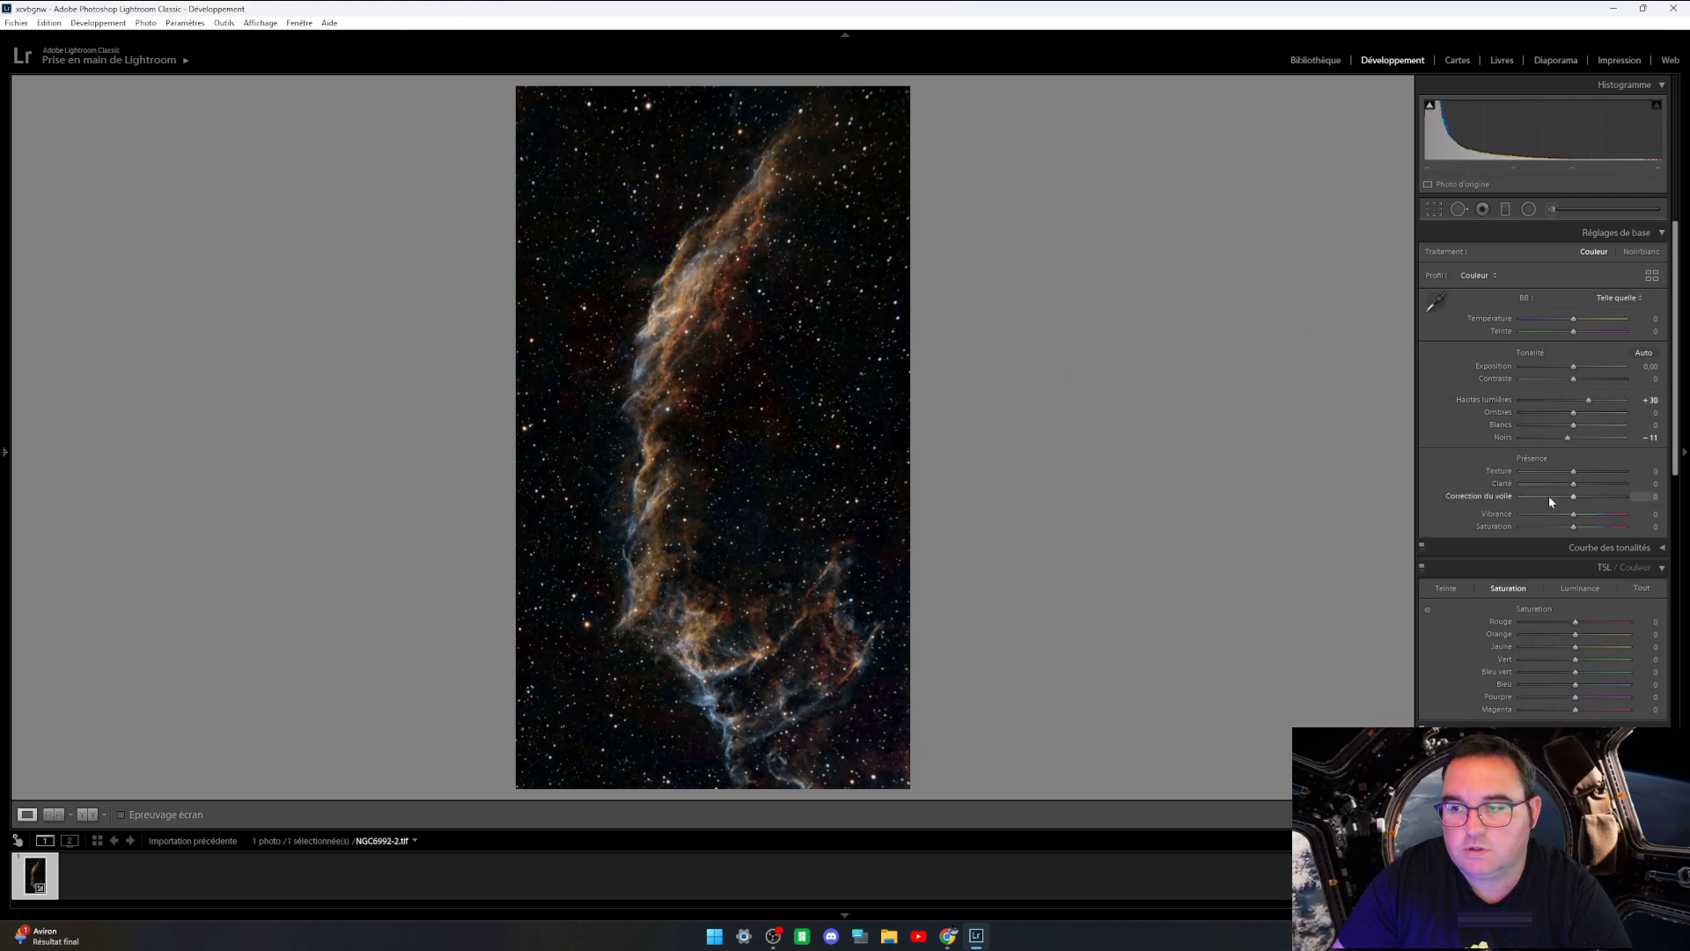
{"action": "left_click_drag", "start_coordinate": [1581, 426], "coordinate": [1591, 433]}
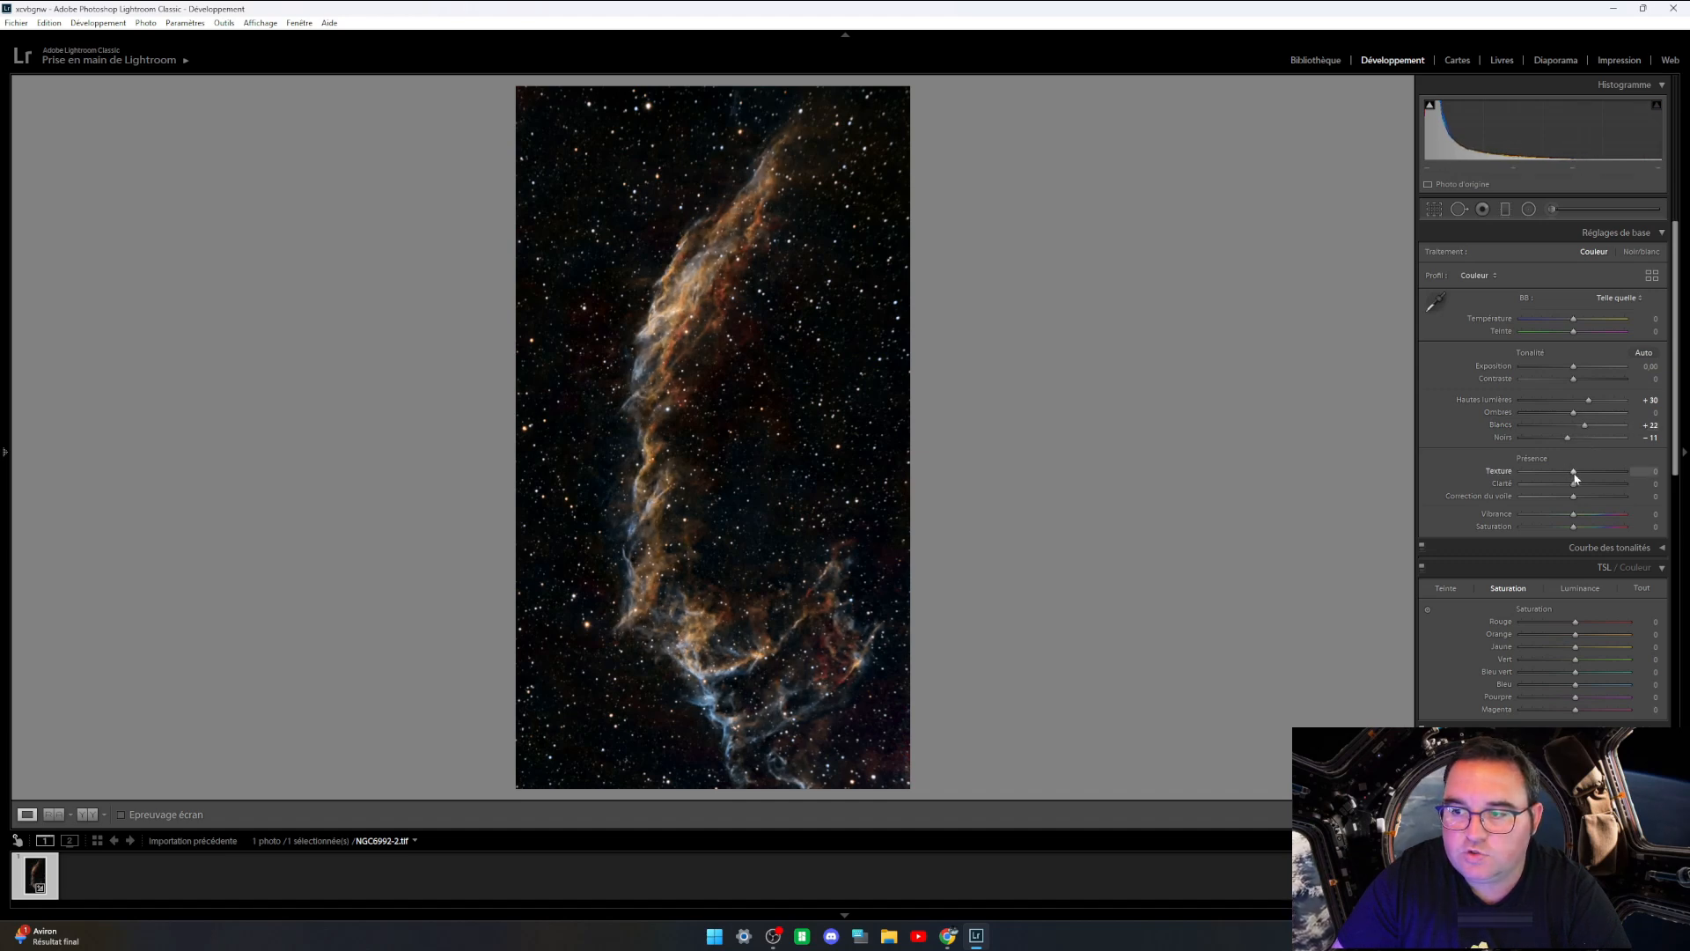
Step: Soften the nebula photo's texture to -31, checking the effect on its lower part and the whole image
{"action": "left_click", "coordinate": [758, 563]}
{"action": "left_click_drag", "start_coordinate": [758, 592], "coordinate": [782, 390]}
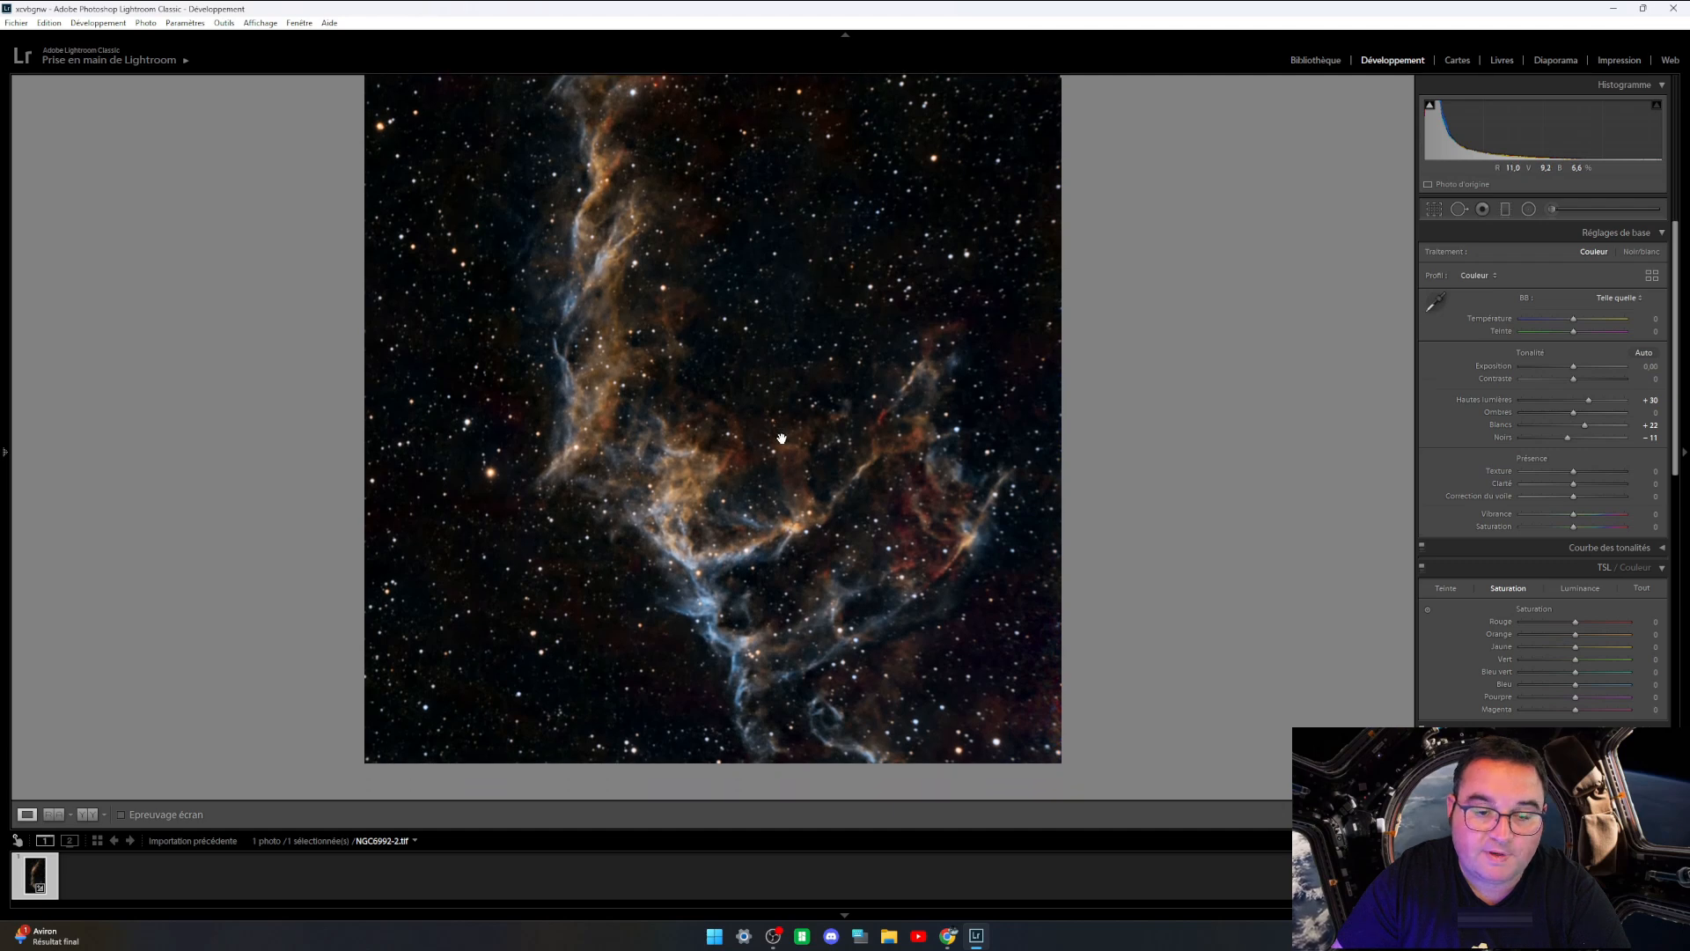
{"action": "left_click_drag", "start_coordinate": [1574, 476], "coordinate": [1638, 497]}
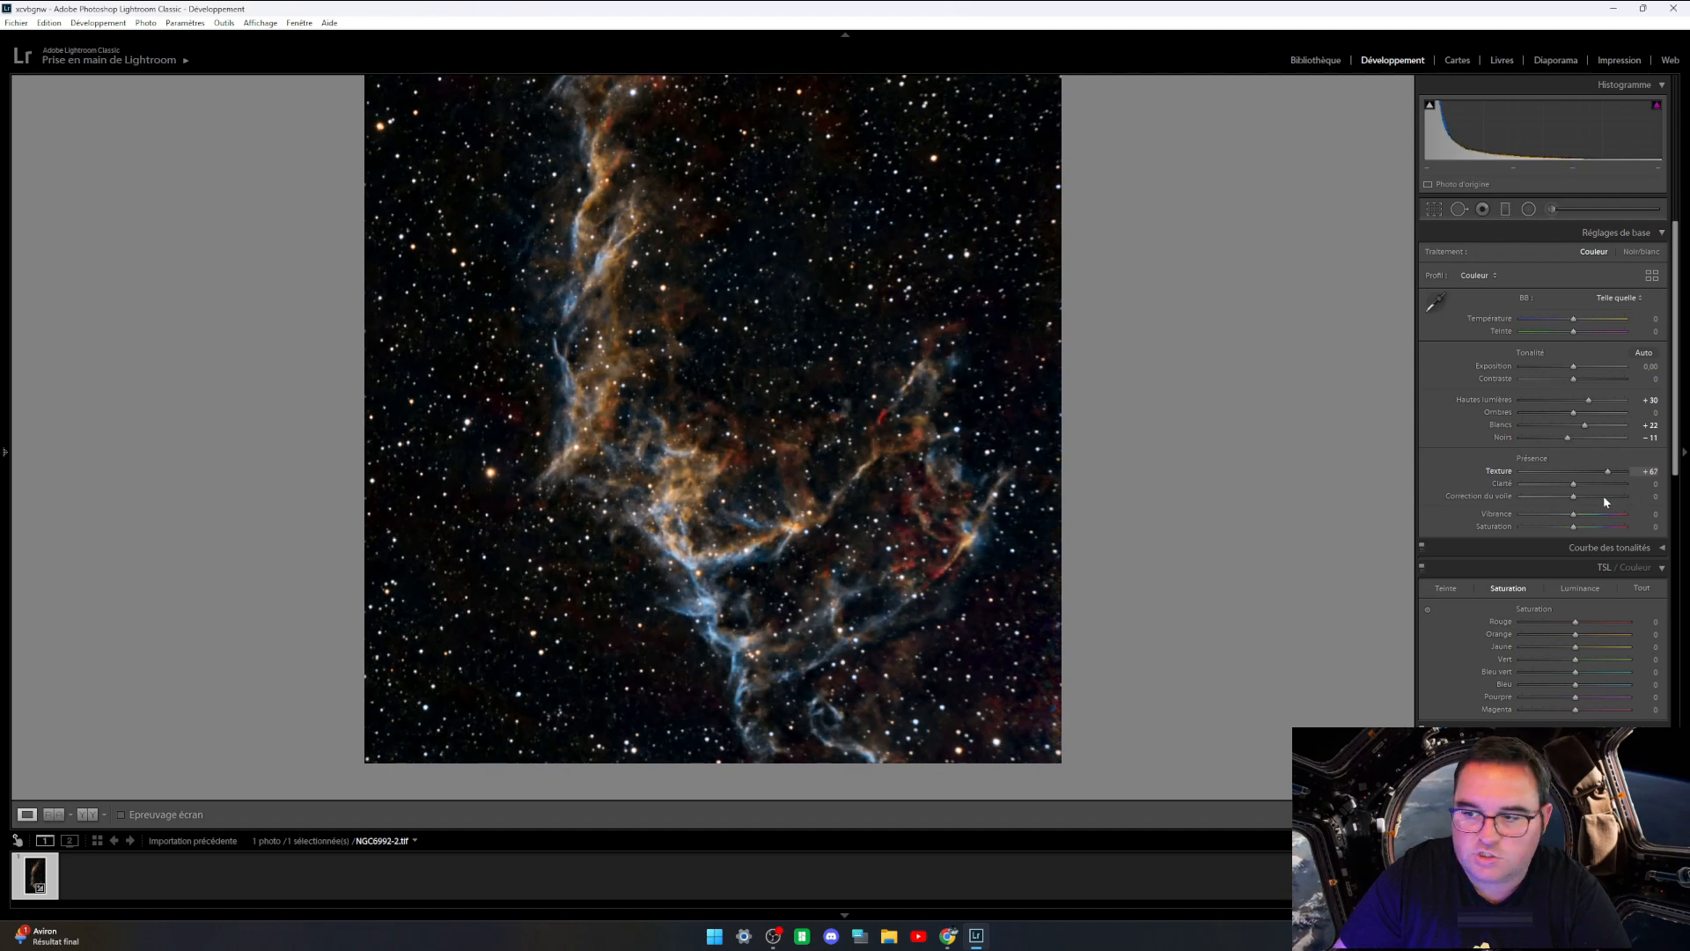
{"action": "left_click_drag", "start_coordinate": [1575, 496], "coordinate": [1557, 499]}
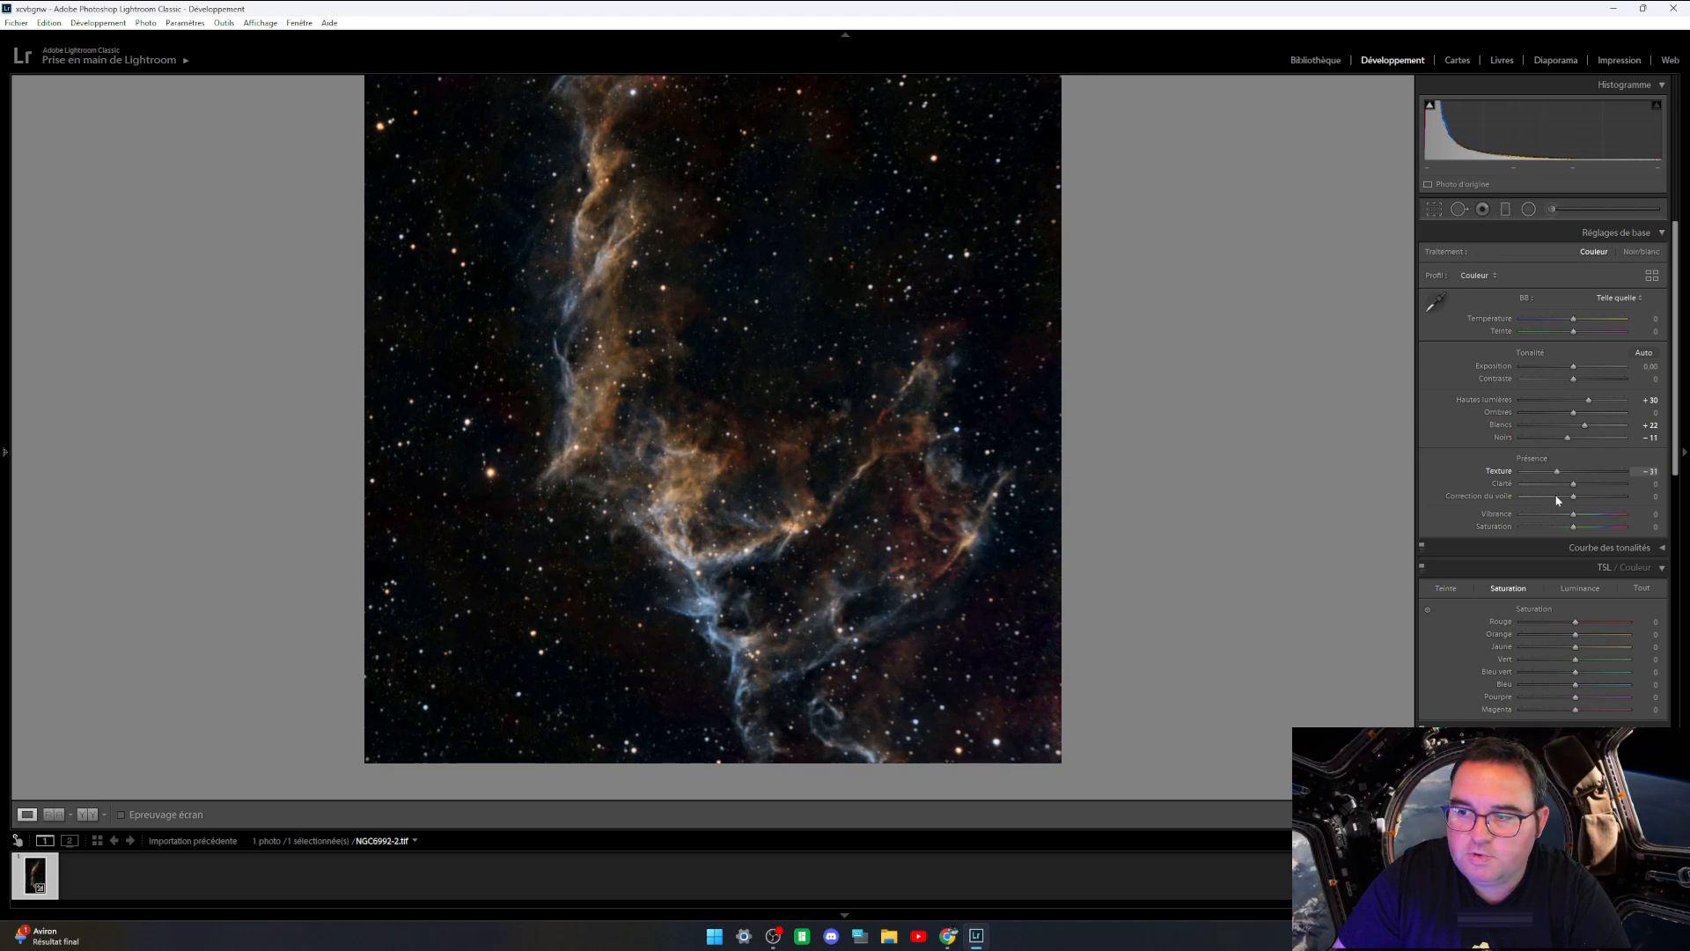
{"action": "left_click", "coordinate": [621, 380]}
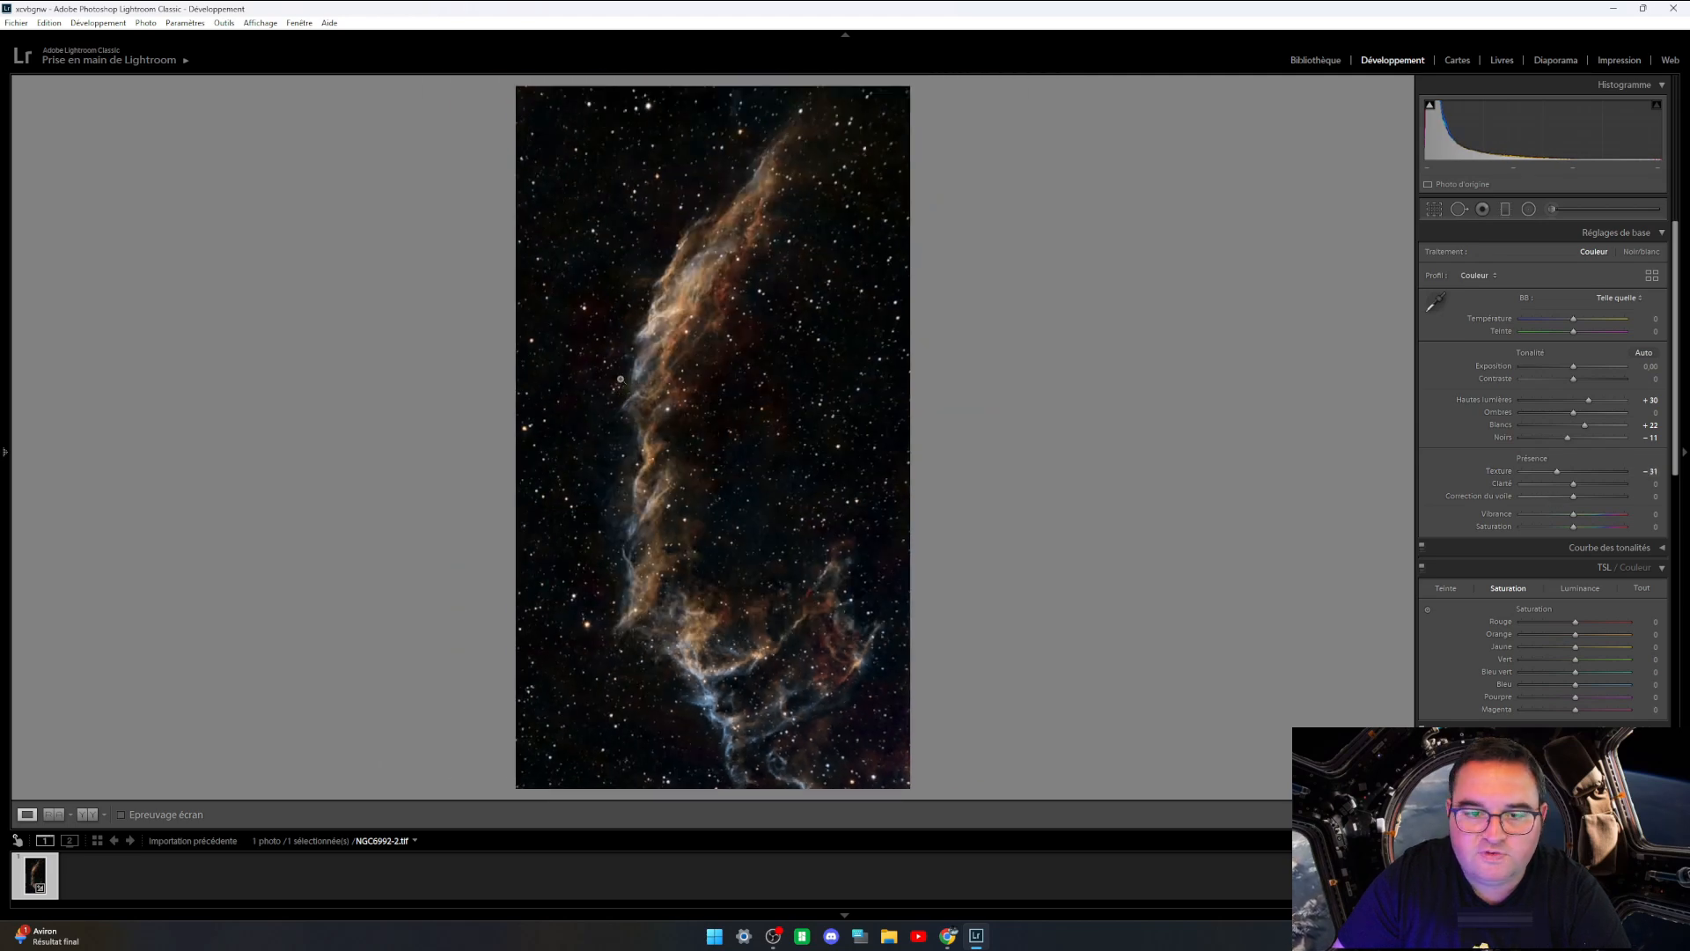
{"action": "left_click", "coordinate": [847, 523]}
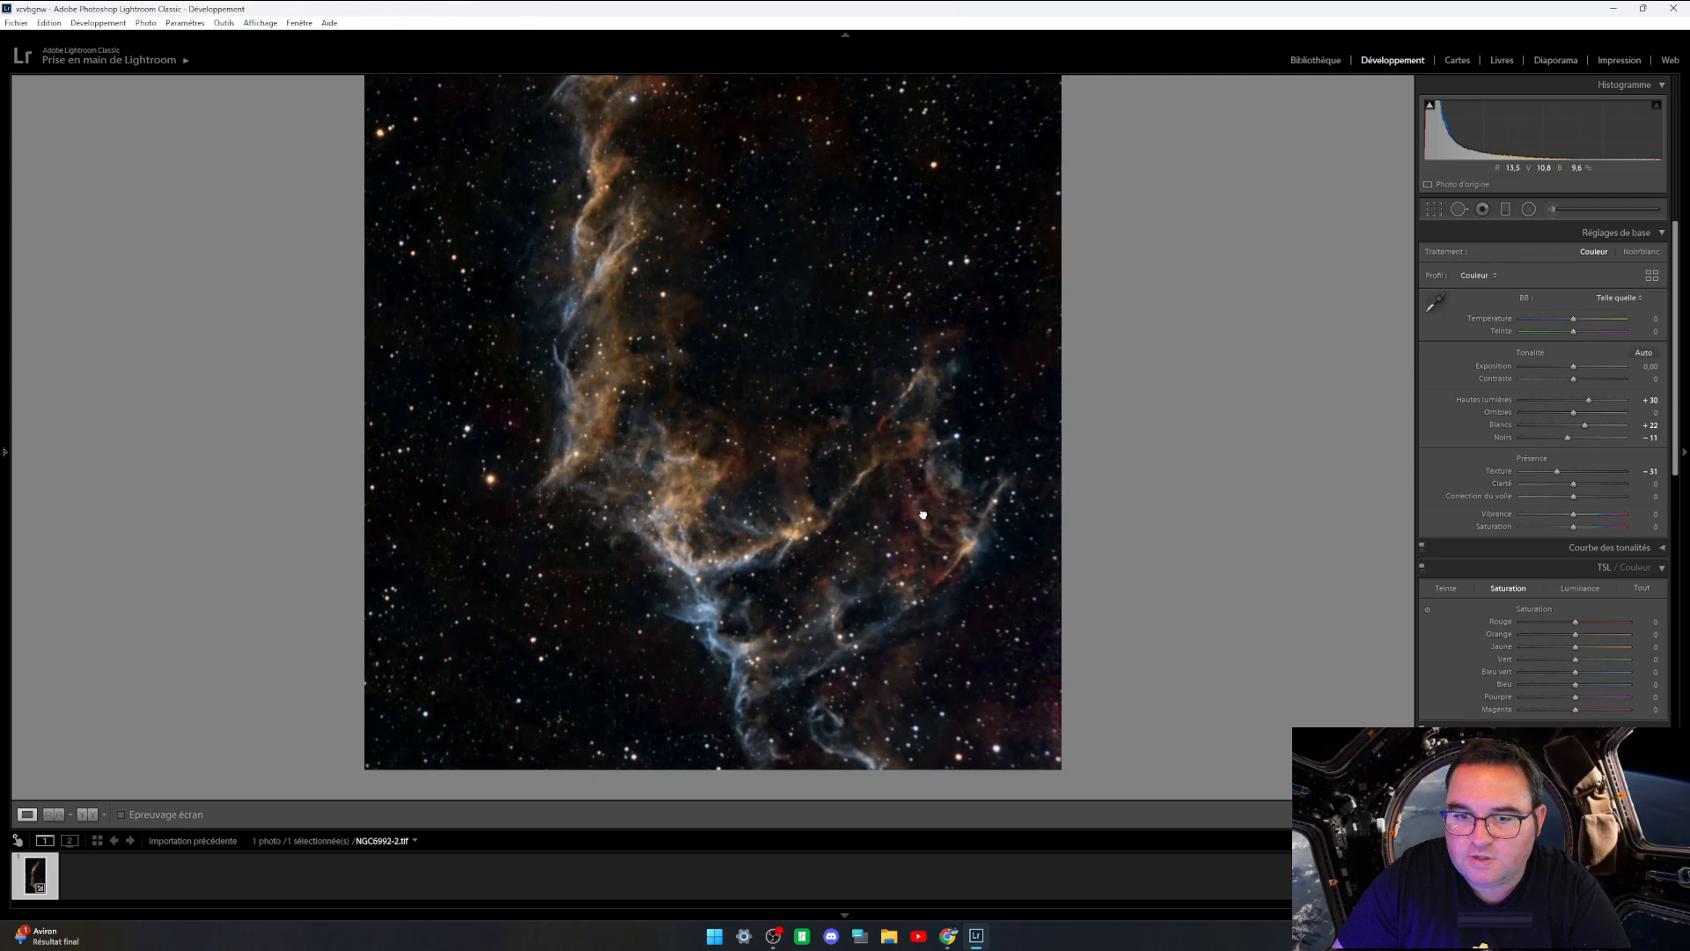
Step: Set the photo's presence adjustments to clarity +22, dehaze -11 and saturation +21
{"action": "left_click_drag", "start_coordinate": [1575, 490], "coordinate": [1585, 525]}
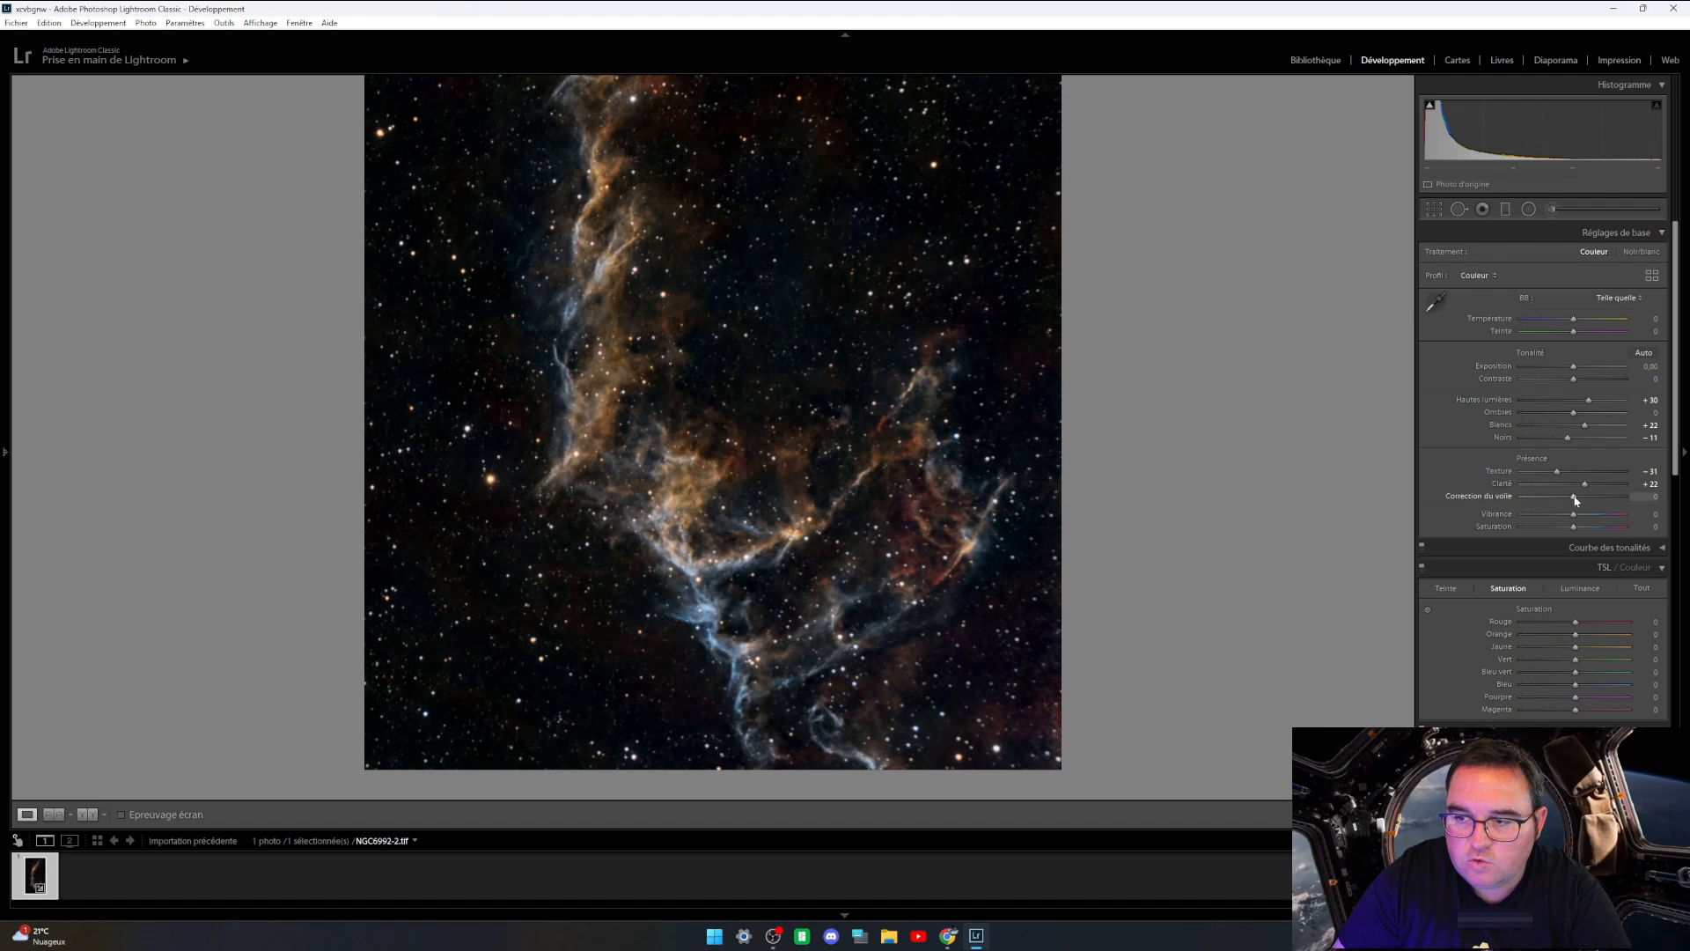
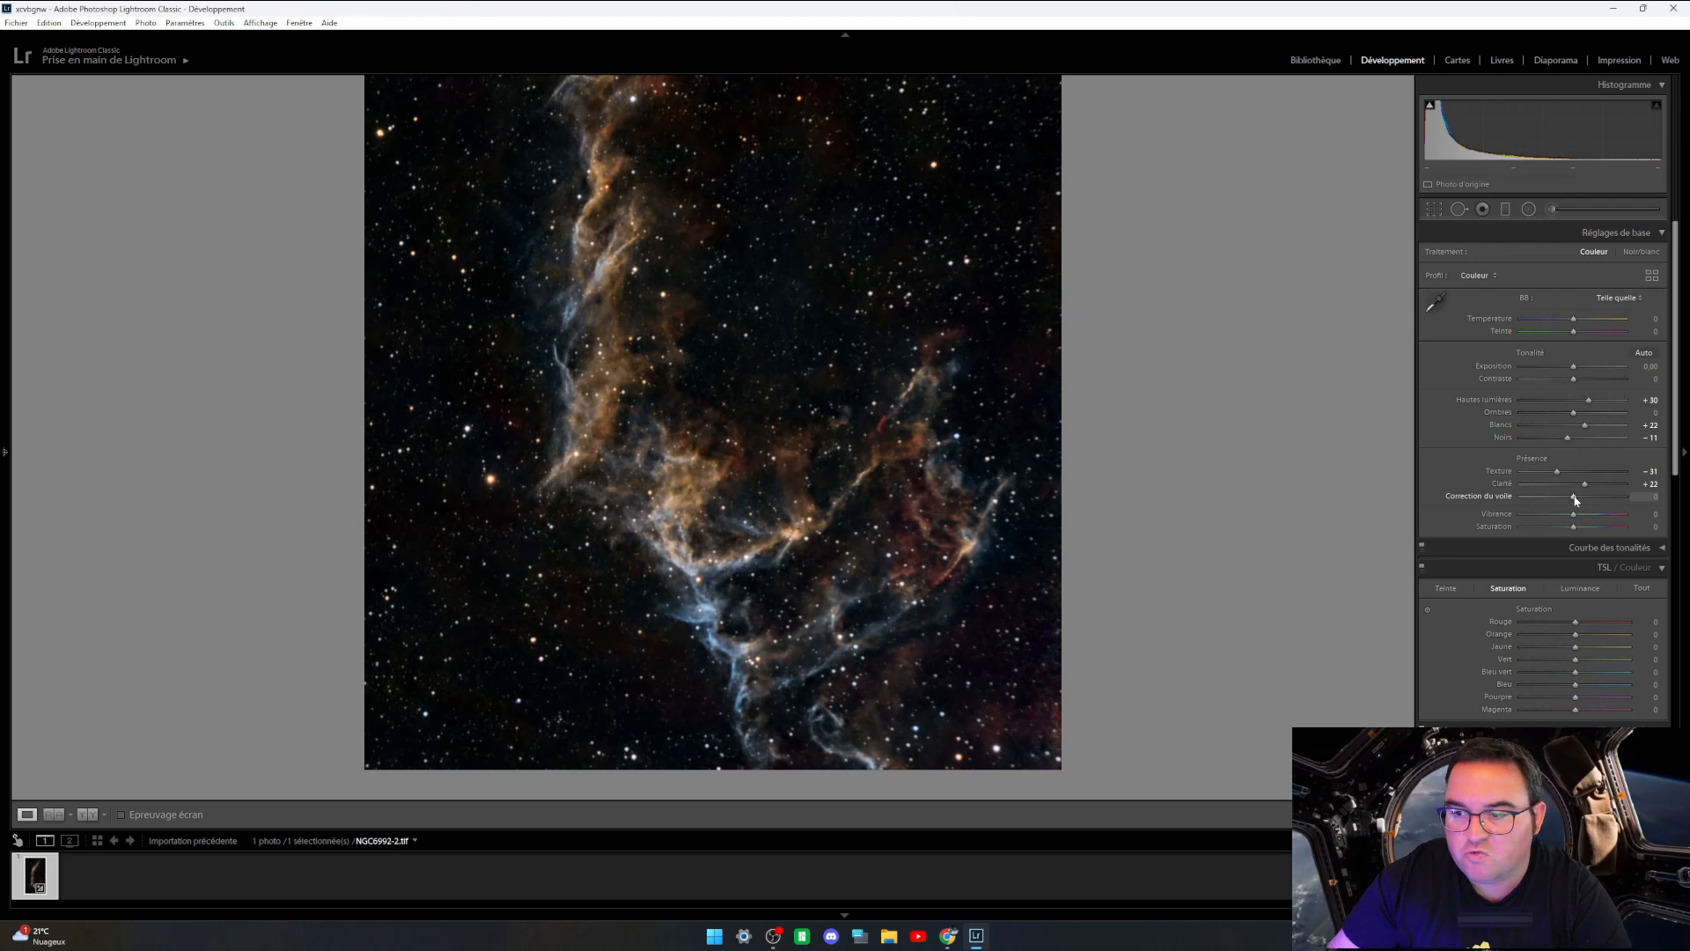
{"action": "mouse_move", "coordinate": [1575, 500]}
{"action": "left_mouse_down"}
{"action": "mouse_move", "coordinate": [1609, 506]}
{"action": "mouse_move", "coordinate": [1587, 507]}
{"action": "left_mouse_up"}
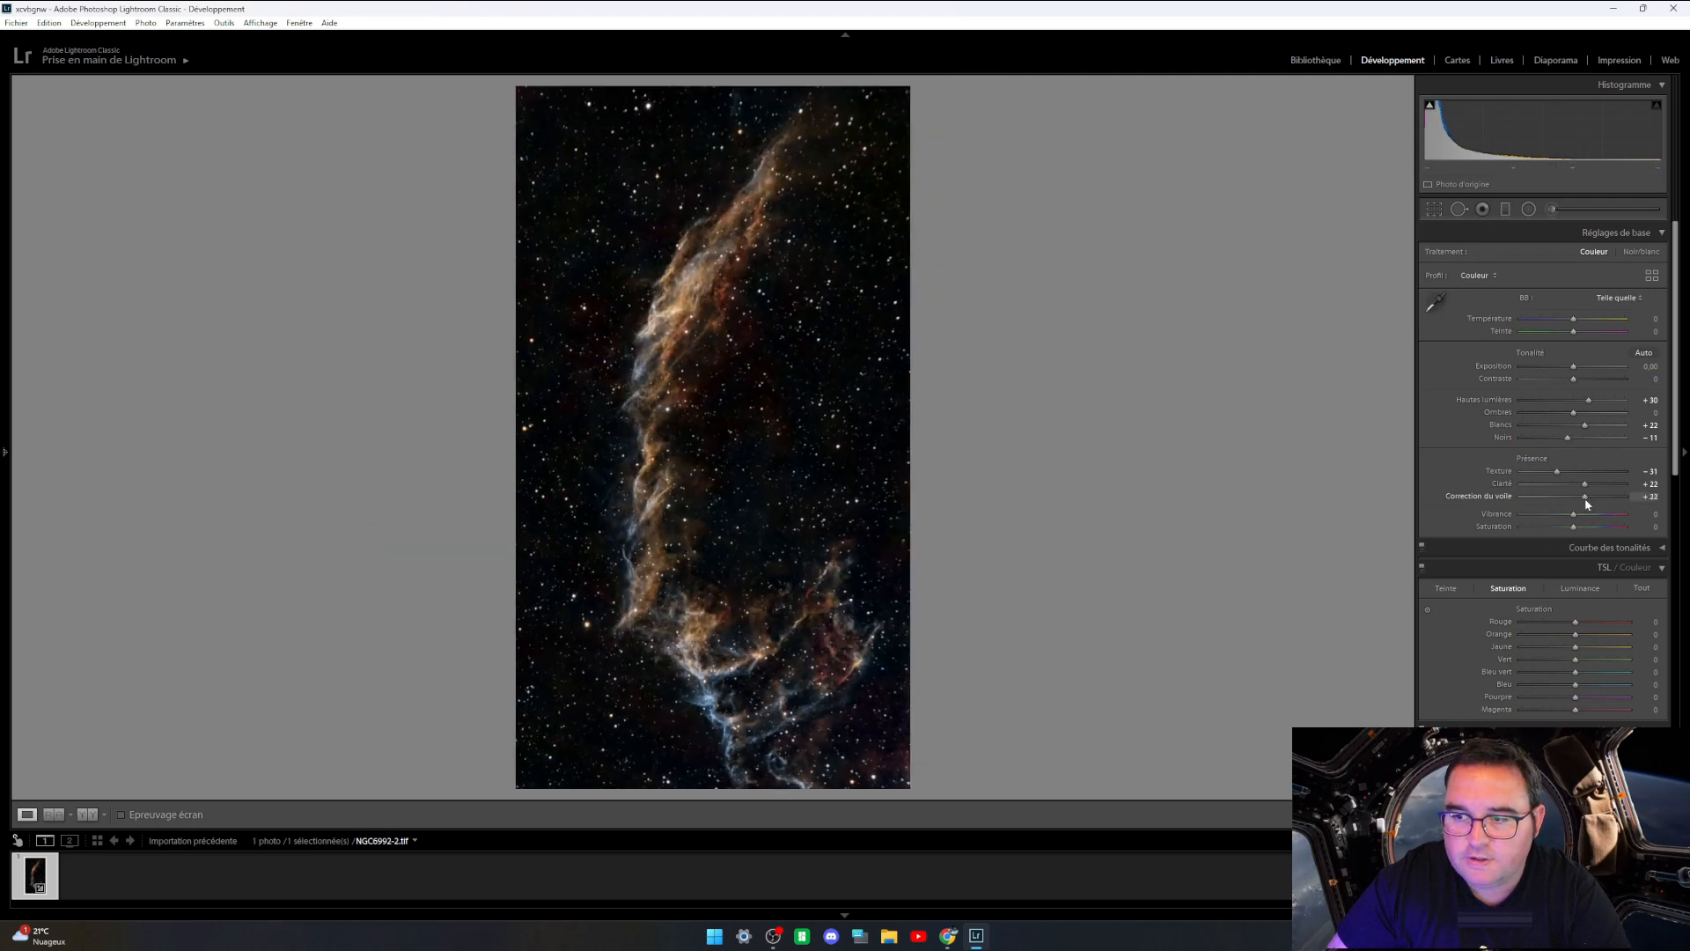
{"action": "left_click_drag", "start_coordinate": [1585, 498], "coordinate": [1571, 529]}
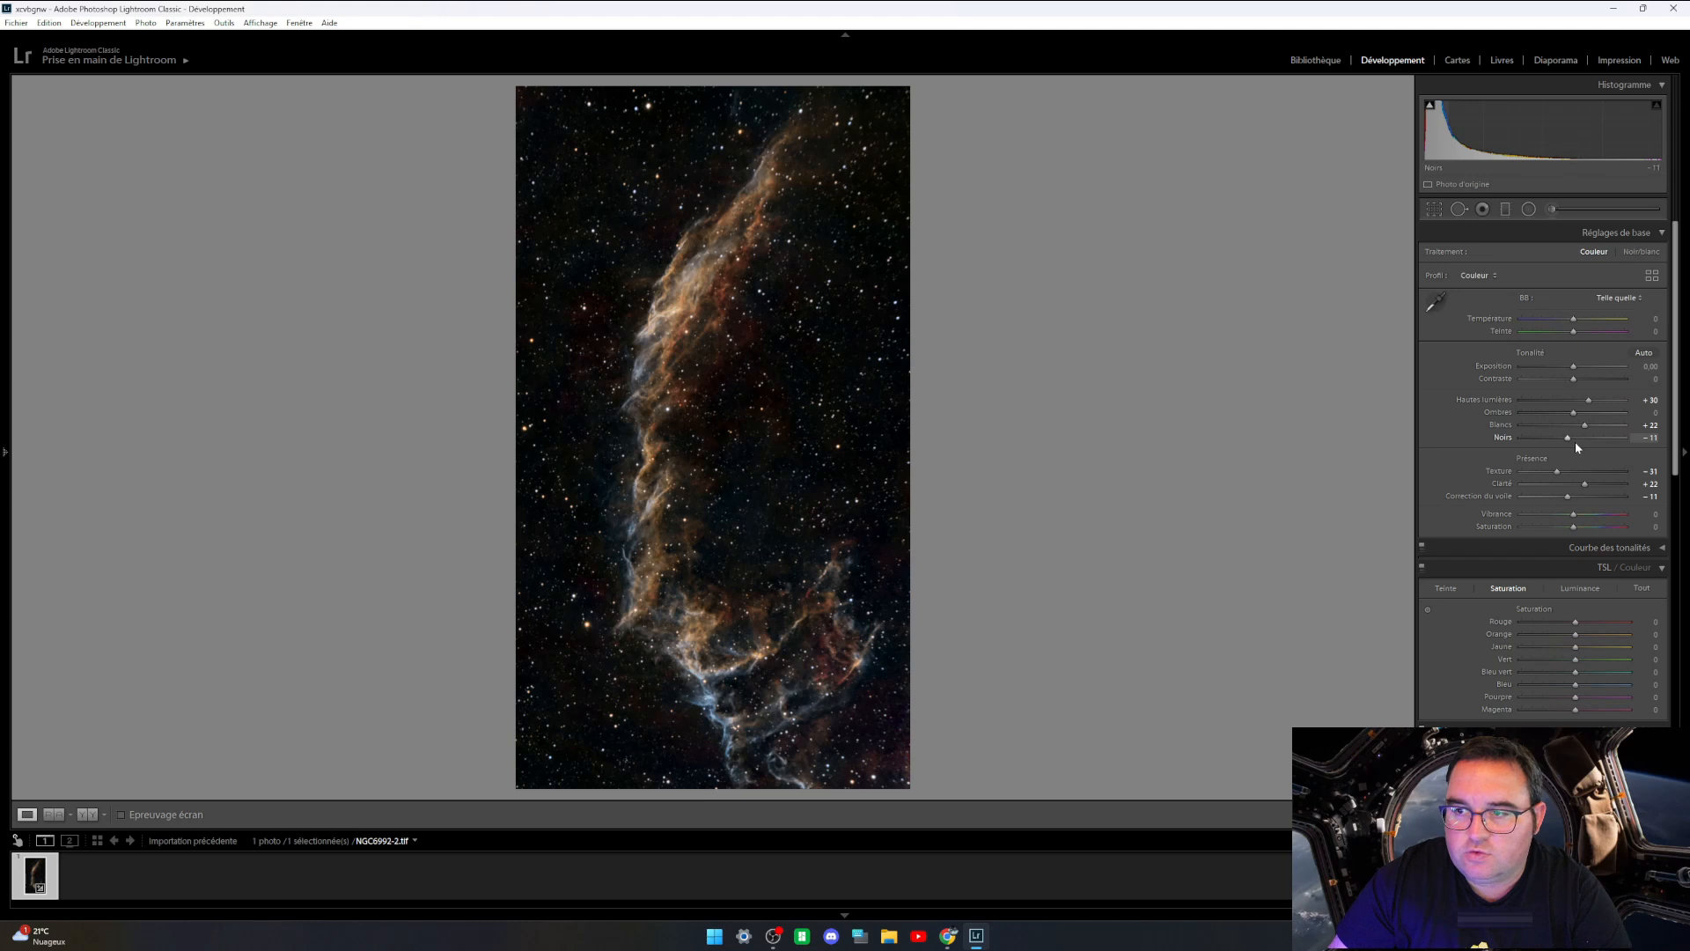
{"action": "scroll", "coordinate": [1572, 515], "scroll_direction": "down", "scroll_amount": 3}
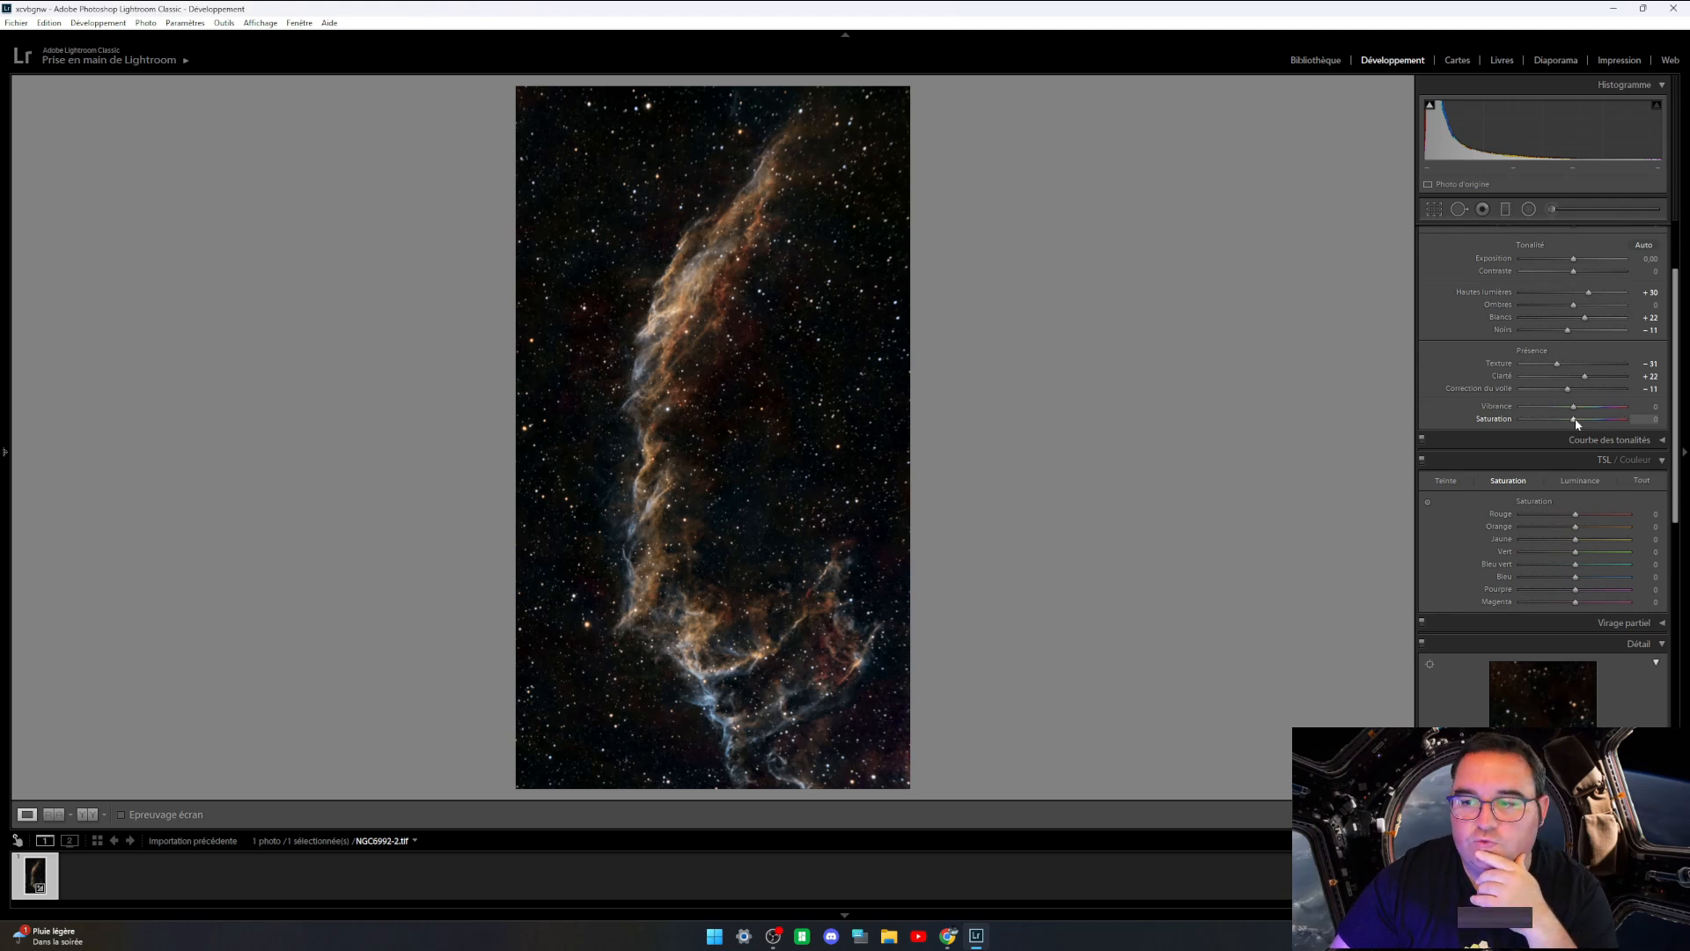
{"action": "mouse_move", "coordinate": [1575, 422]}
{"action": "left_mouse_down"}
{"action": "mouse_move", "coordinate": [1639, 424]}
{"action": "mouse_move", "coordinate": [1493, 427]}
{"action": "mouse_move", "coordinate": [1588, 443]}
{"action": "left_mouse_up"}
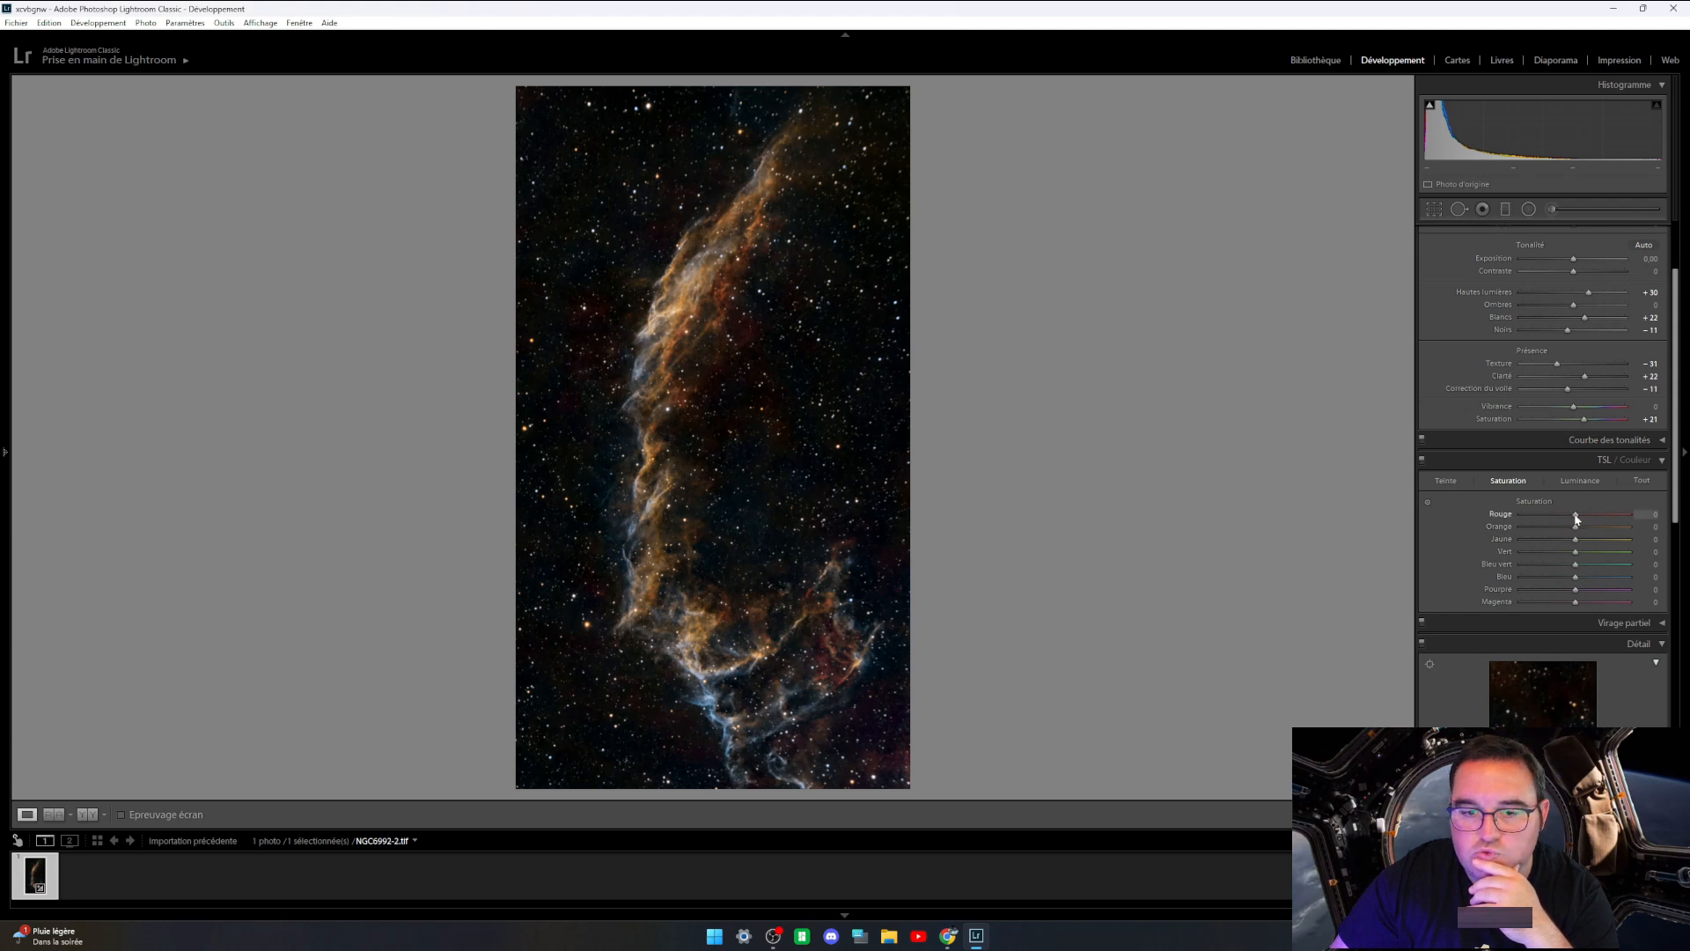
Step: Boost the warm colors' saturation with red at +21, orange at +17 and yellow at +15
{"action": "left_click_drag", "start_coordinate": [1576, 516], "coordinate": [1507, 517]}
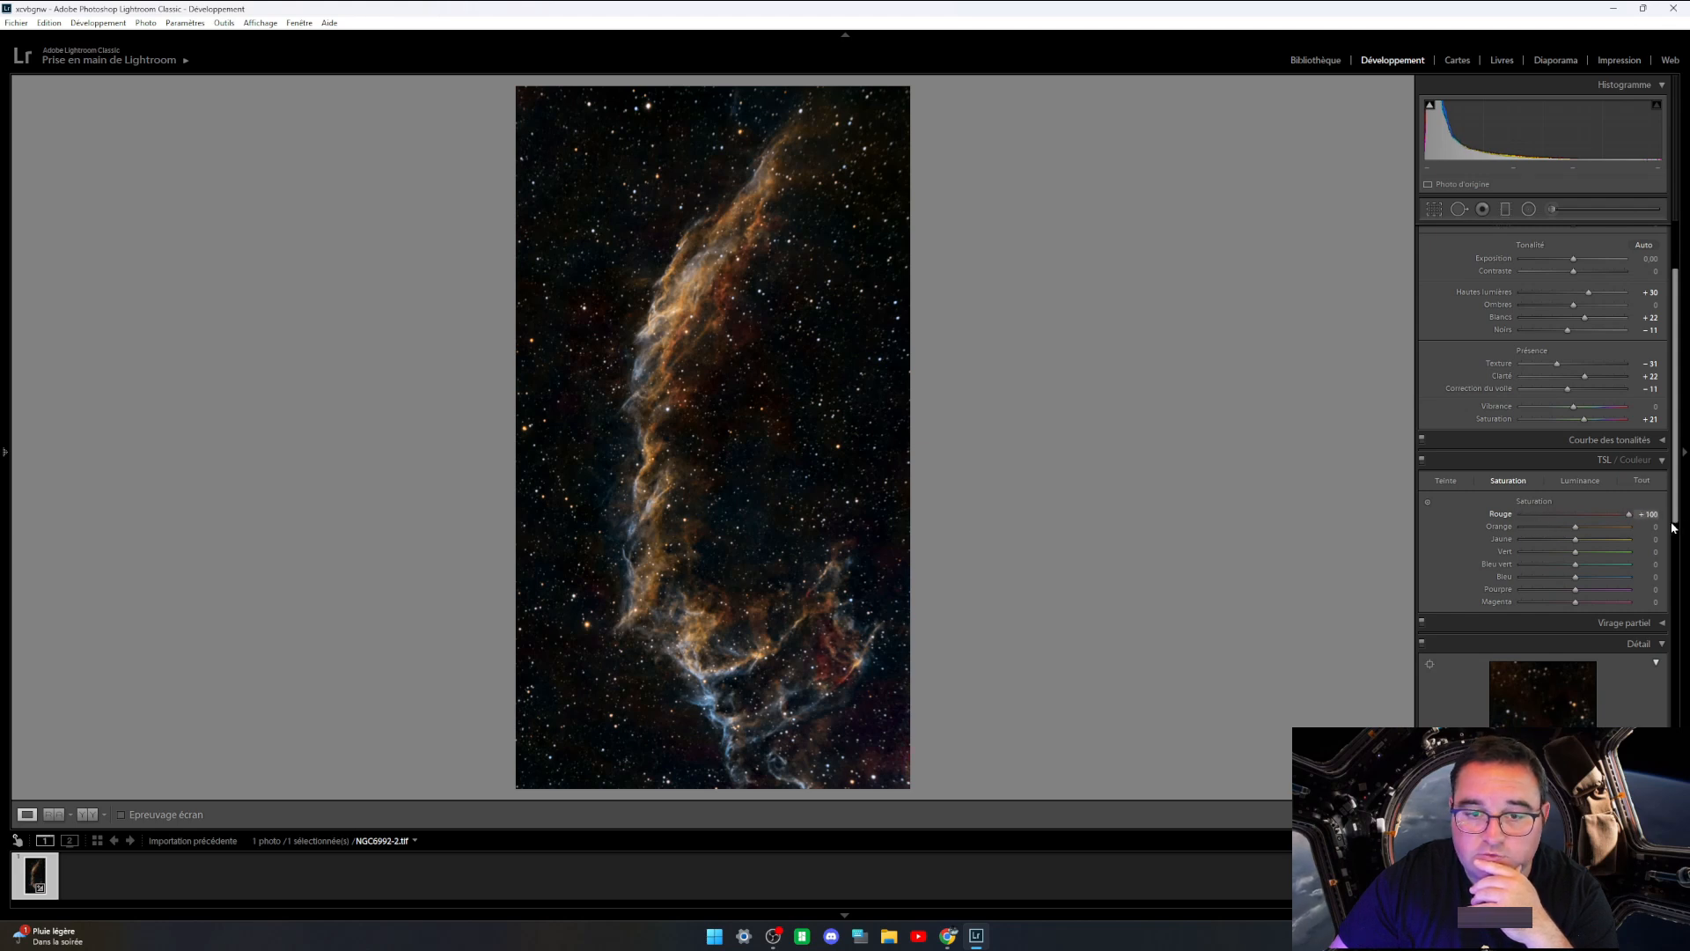
{"action": "left_click_drag", "start_coordinate": [1578, 525], "coordinate": [1594, 537]}
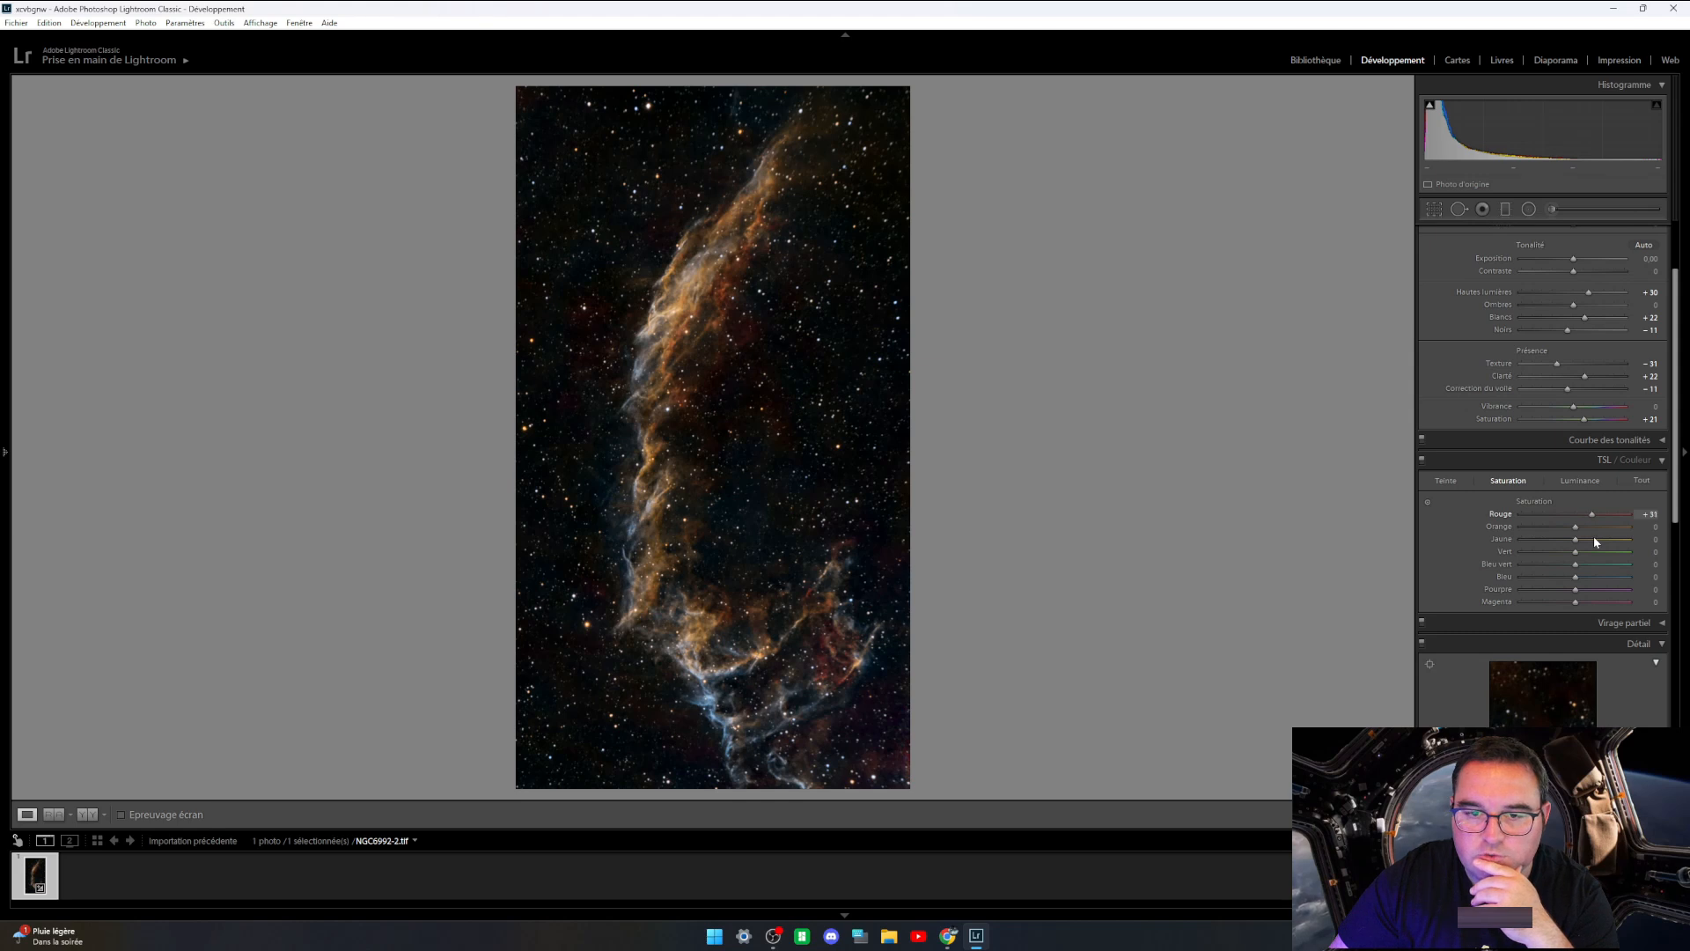
{"action": "left_click_drag", "start_coordinate": [1593, 537], "coordinate": [1591, 540]}
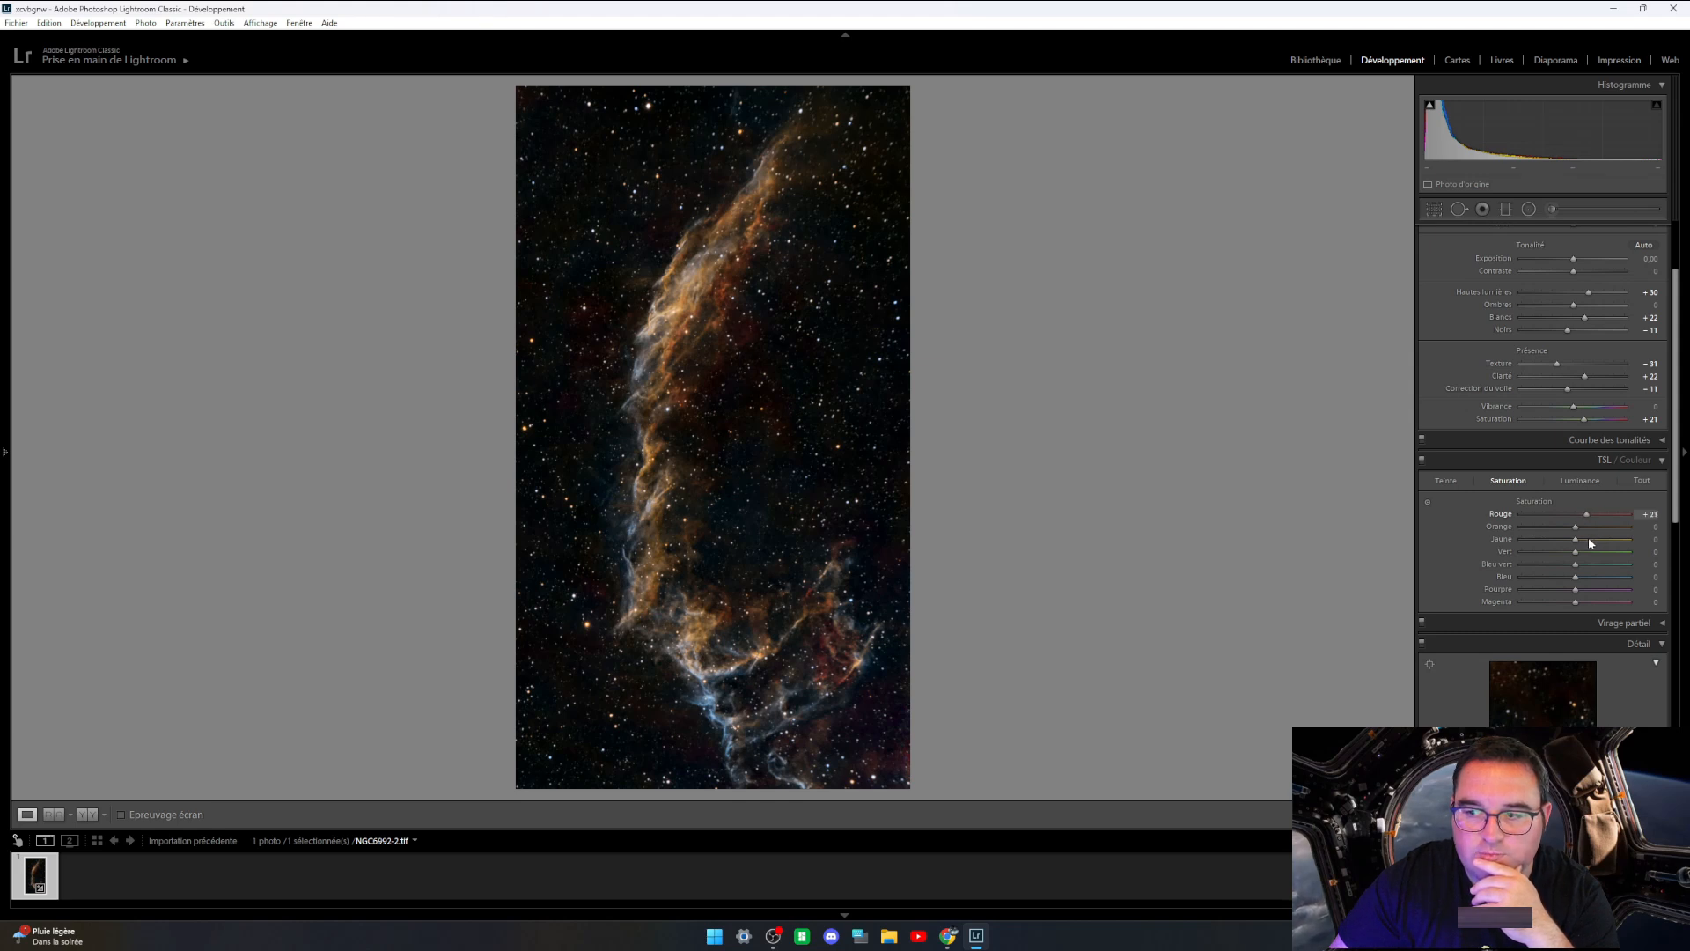
{"action": "mouse_move", "coordinate": [1528, 539]}
{"action": "left_mouse_down"}
{"action": "mouse_move", "coordinate": [1656, 547]}
{"action": "mouse_move", "coordinate": [1505, 554]}
{"action": "left_mouse_up"}
{"action": "left_click_drag", "start_coordinate": [1652, 560], "coordinate": [1584, 542]}
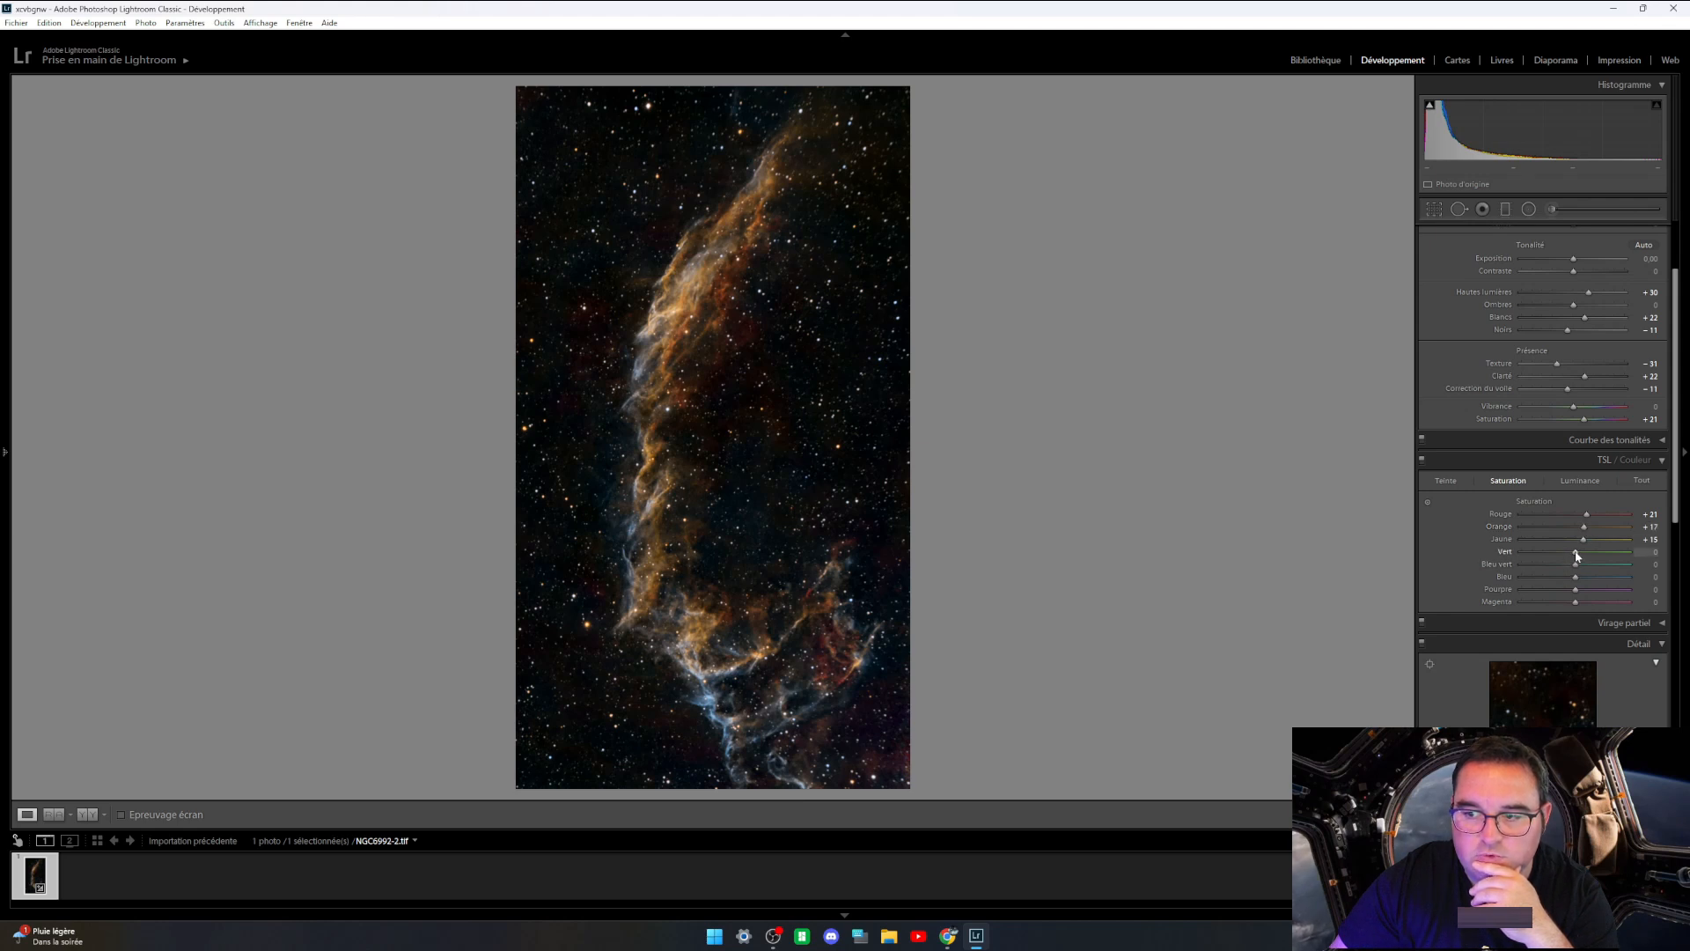
Step: Try different saturation levels for green and aqua (Bleu vert), and reset both colors to 0
{"action": "left_click_drag", "start_coordinate": [1575, 552], "coordinate": [1555, 580]}
{"action": "double_click", "coordinate": [1506, 554]}
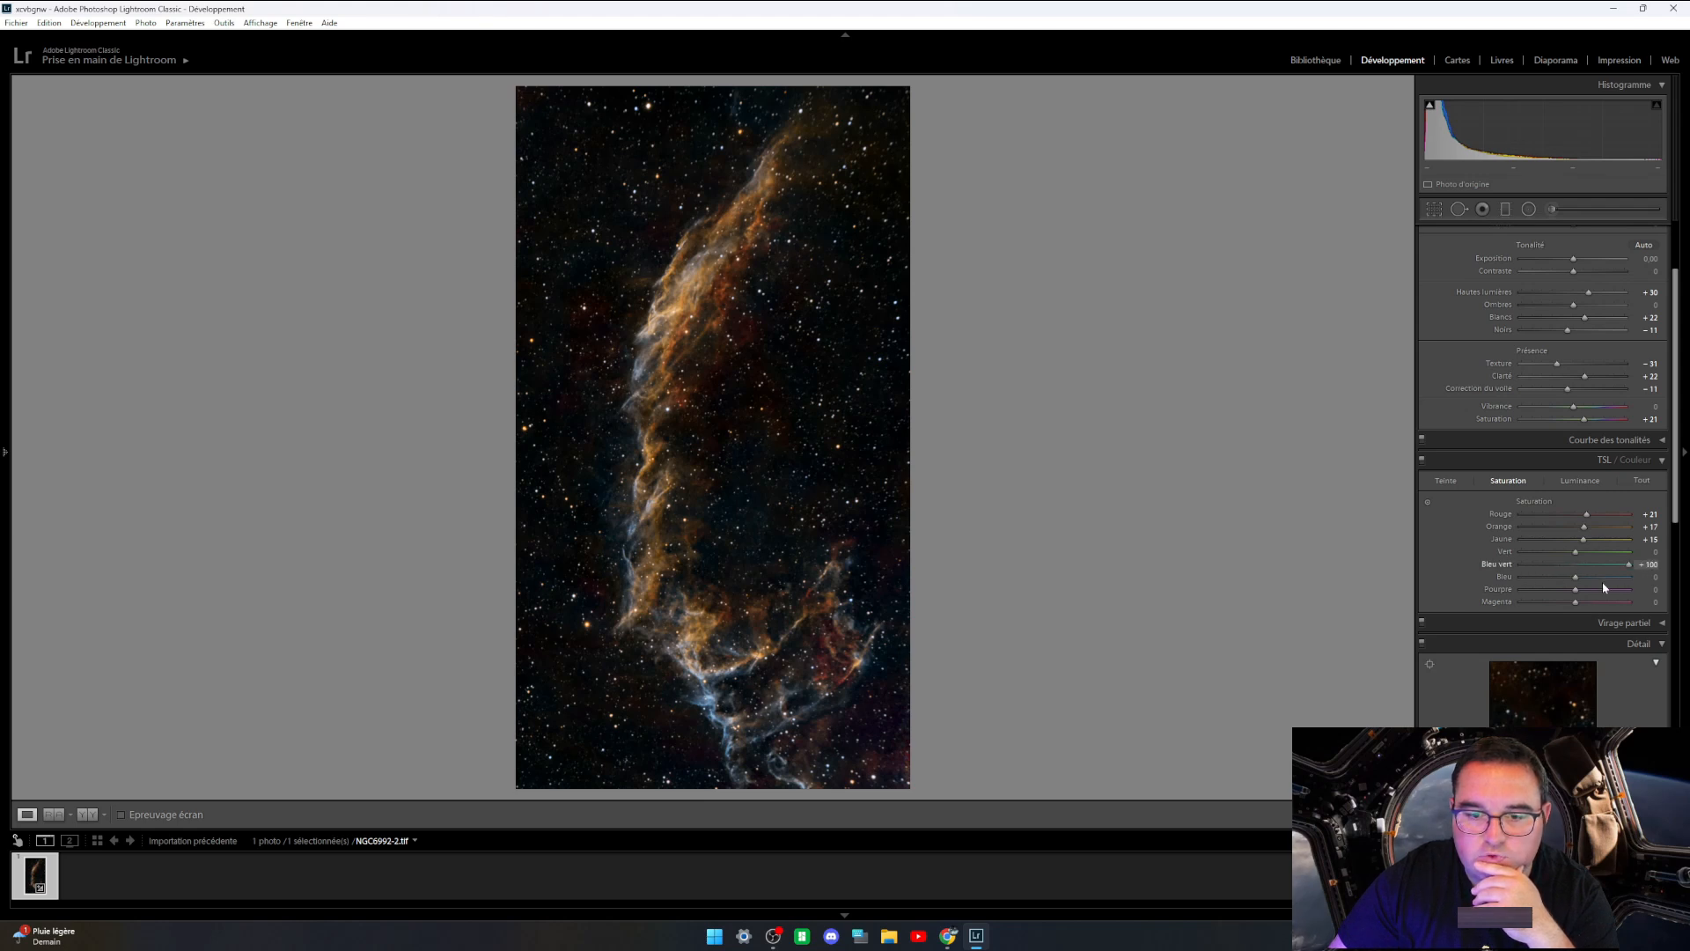
{"action": "double_click", "coordinate": [1495, 564]}
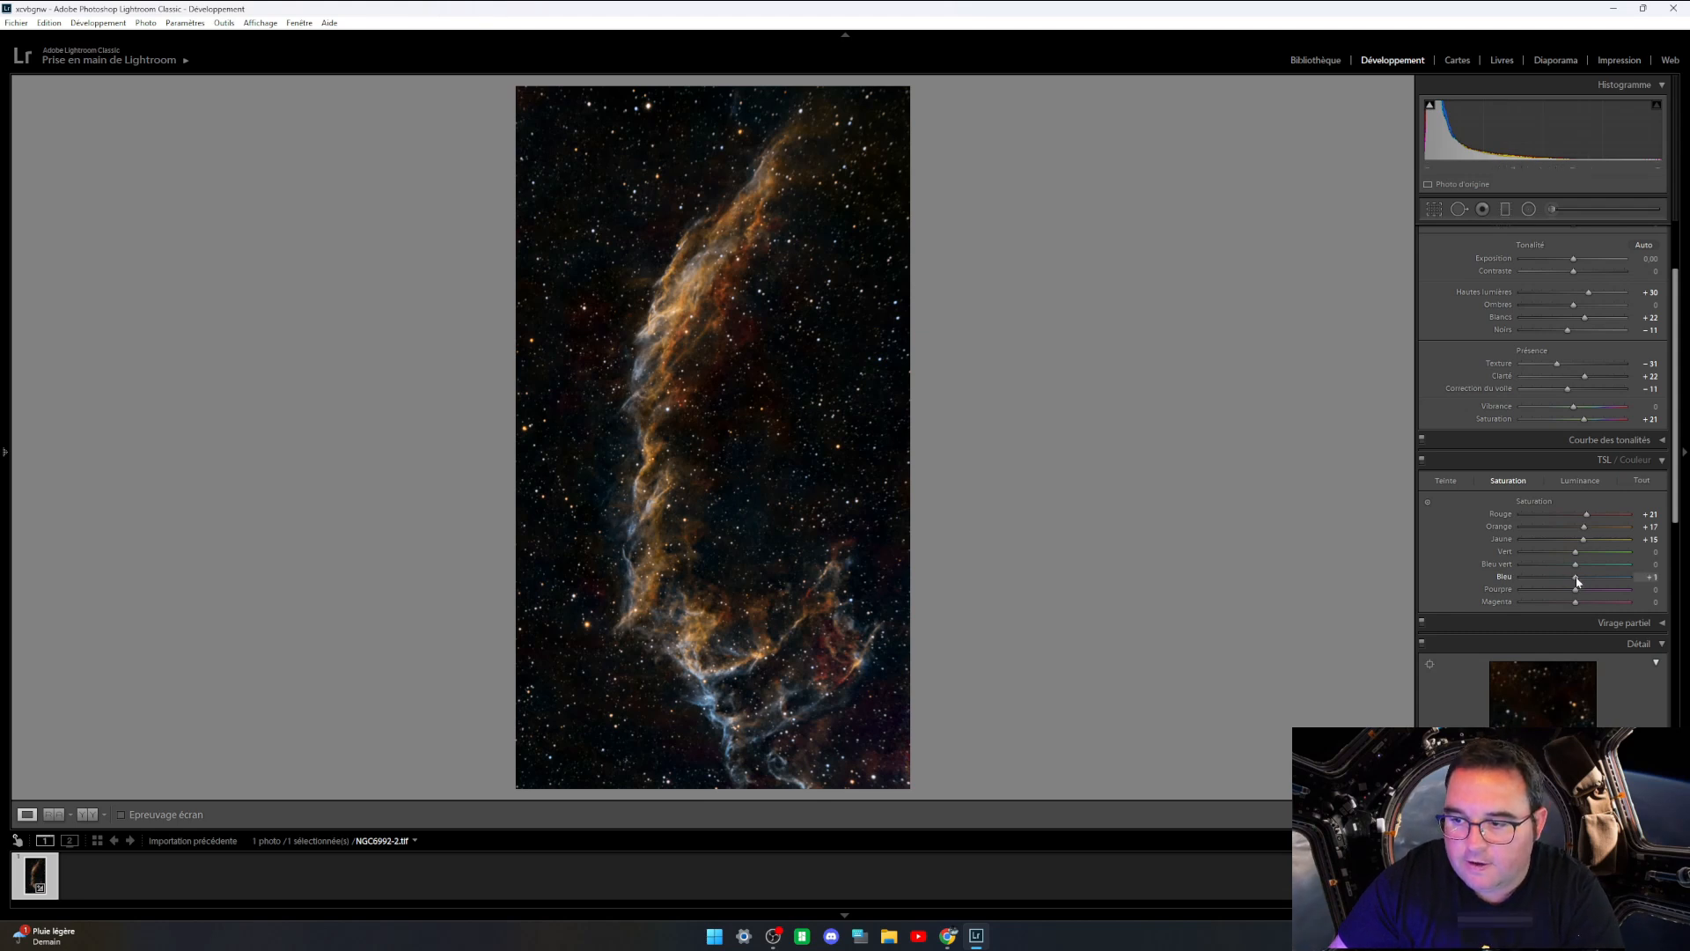
Step: Try the blue saturation at its maximum of +100 and settle it at +20
{"action": "left_click_drag", "start_coordinate": [1575, 578], "coordinate": [1637, 581]}
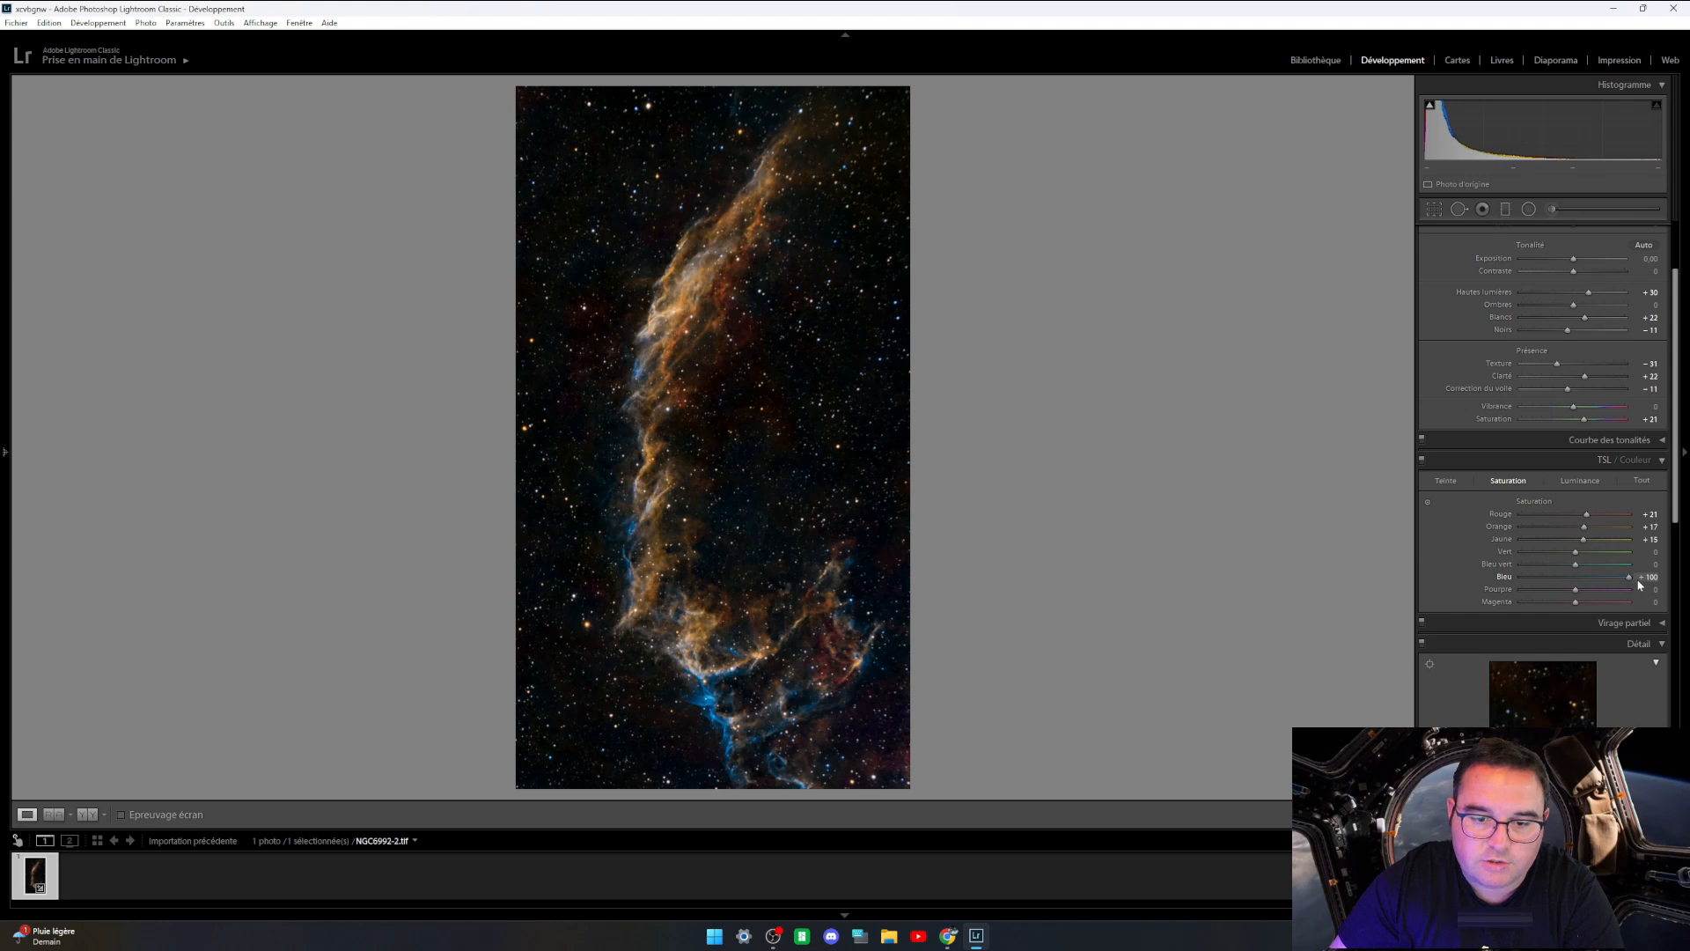
{"action": "left_click_drag", "start_coordinate": [1638, 583], "coordinate": [1604, 582]}
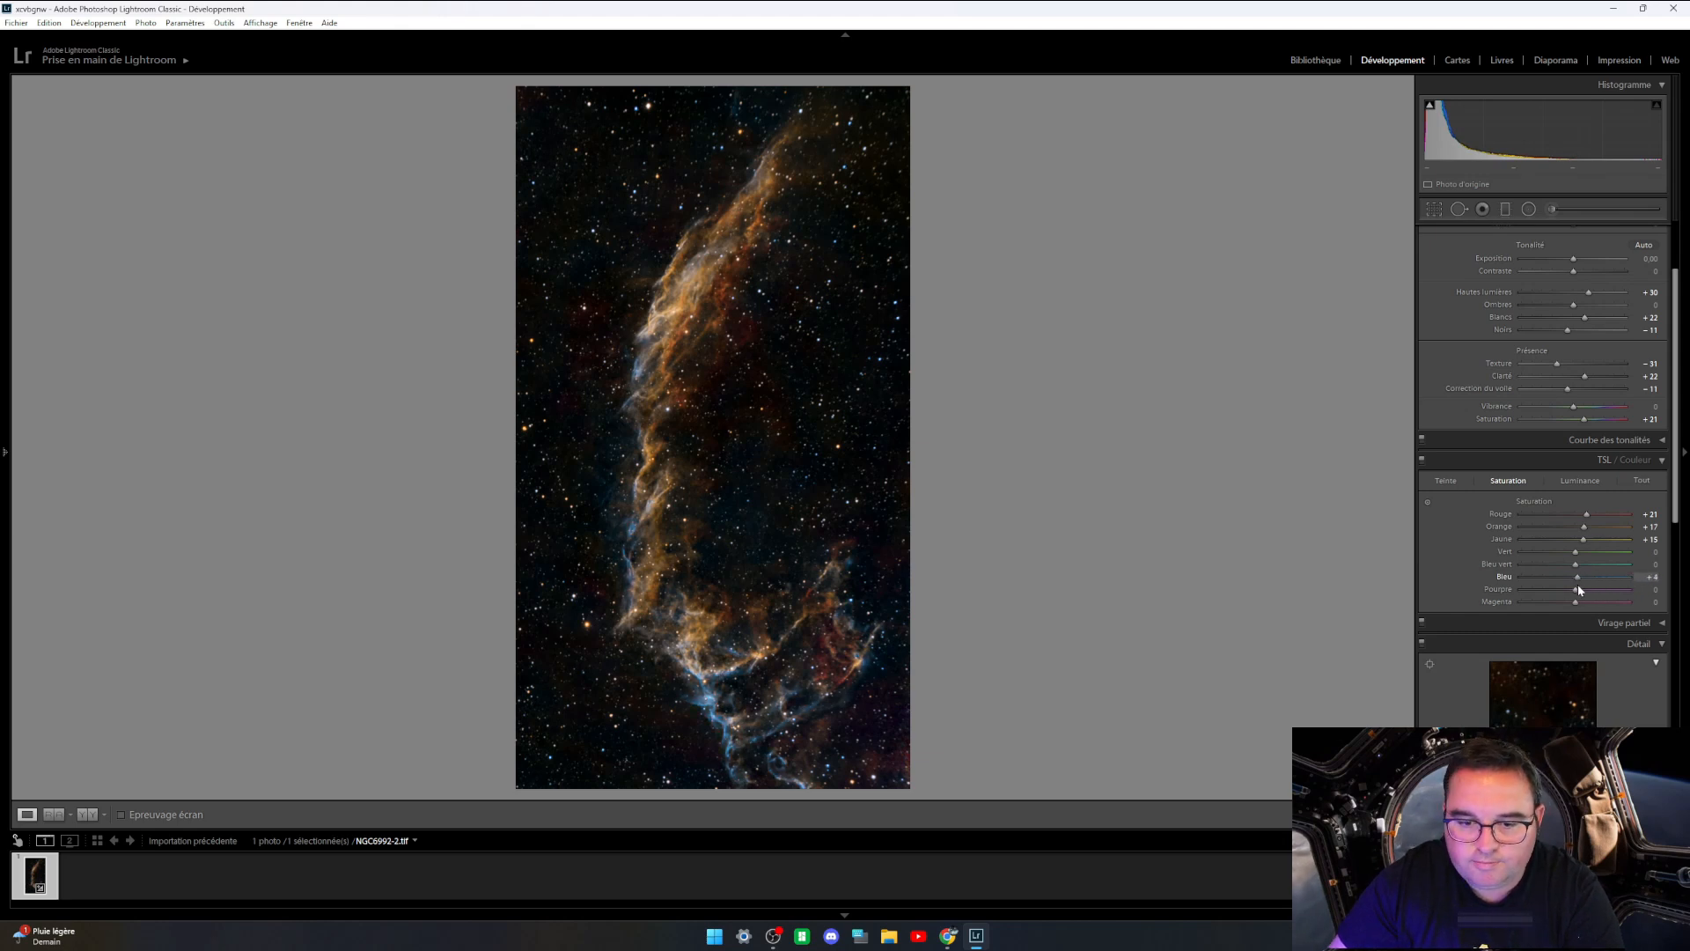
{"action": "left_click_drag", "start_coordinate": [1582, 589], "coordinate": [1595, 590]}
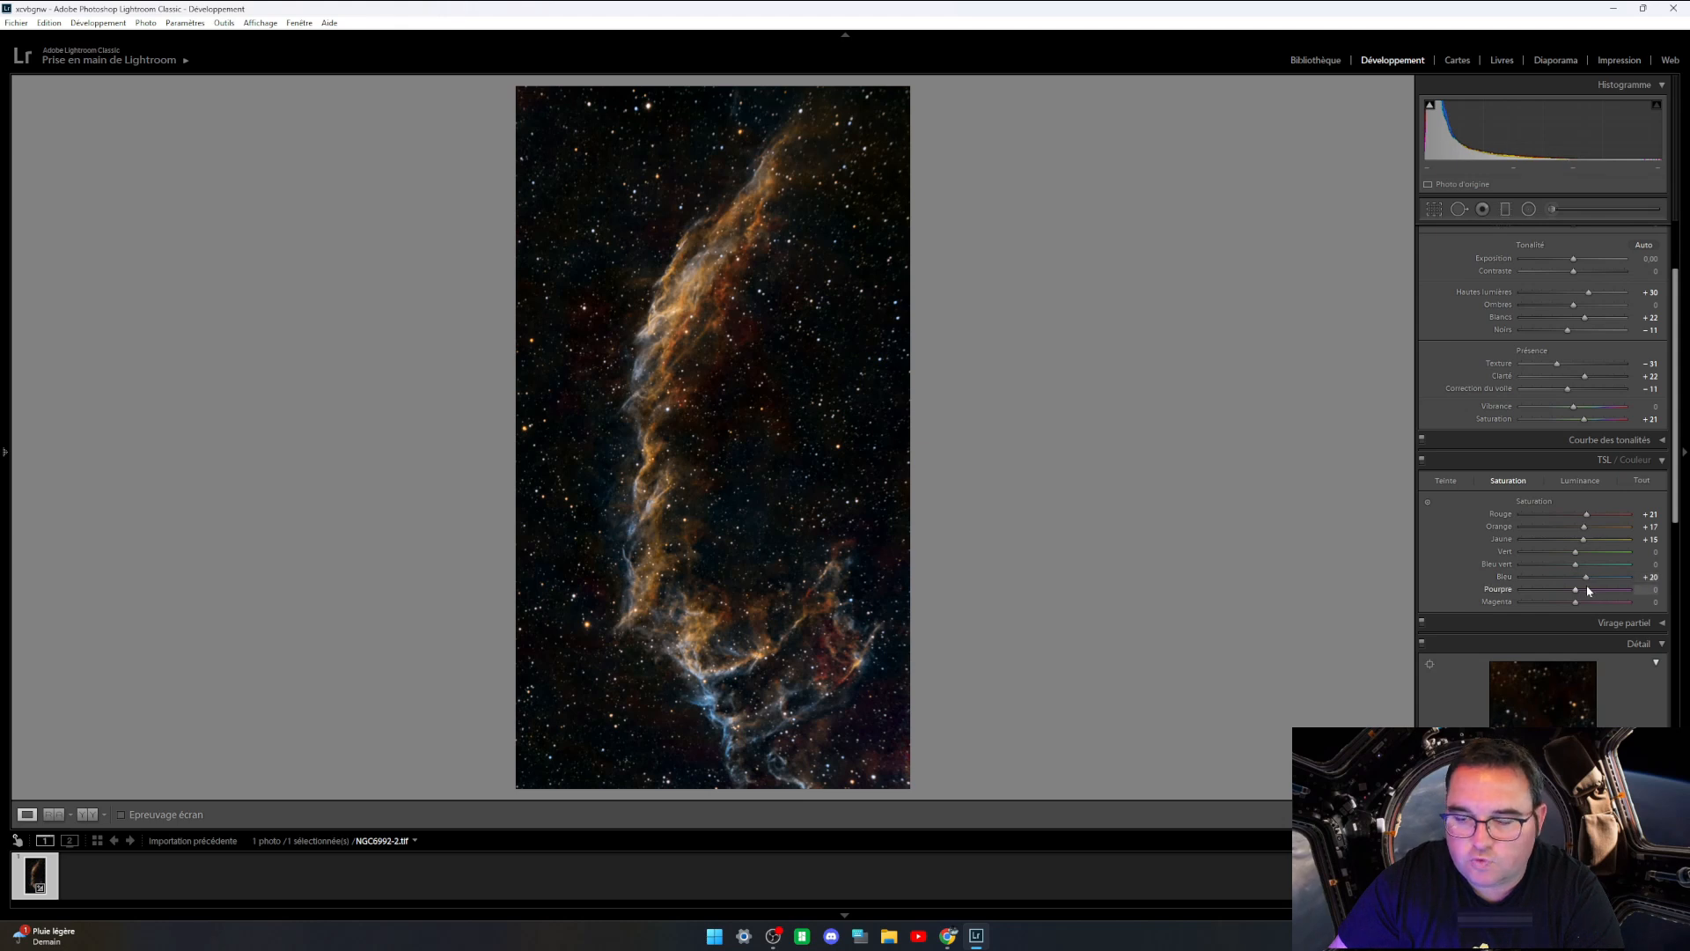
Step: Reduce the photo's noise with luminance at 14 and luminance detail at 100, judging the effect on the lower nebula
{"action": "scroll", "coordinate": [1536, 525], "scroll_direction": "down", "scroll_amount": 5}
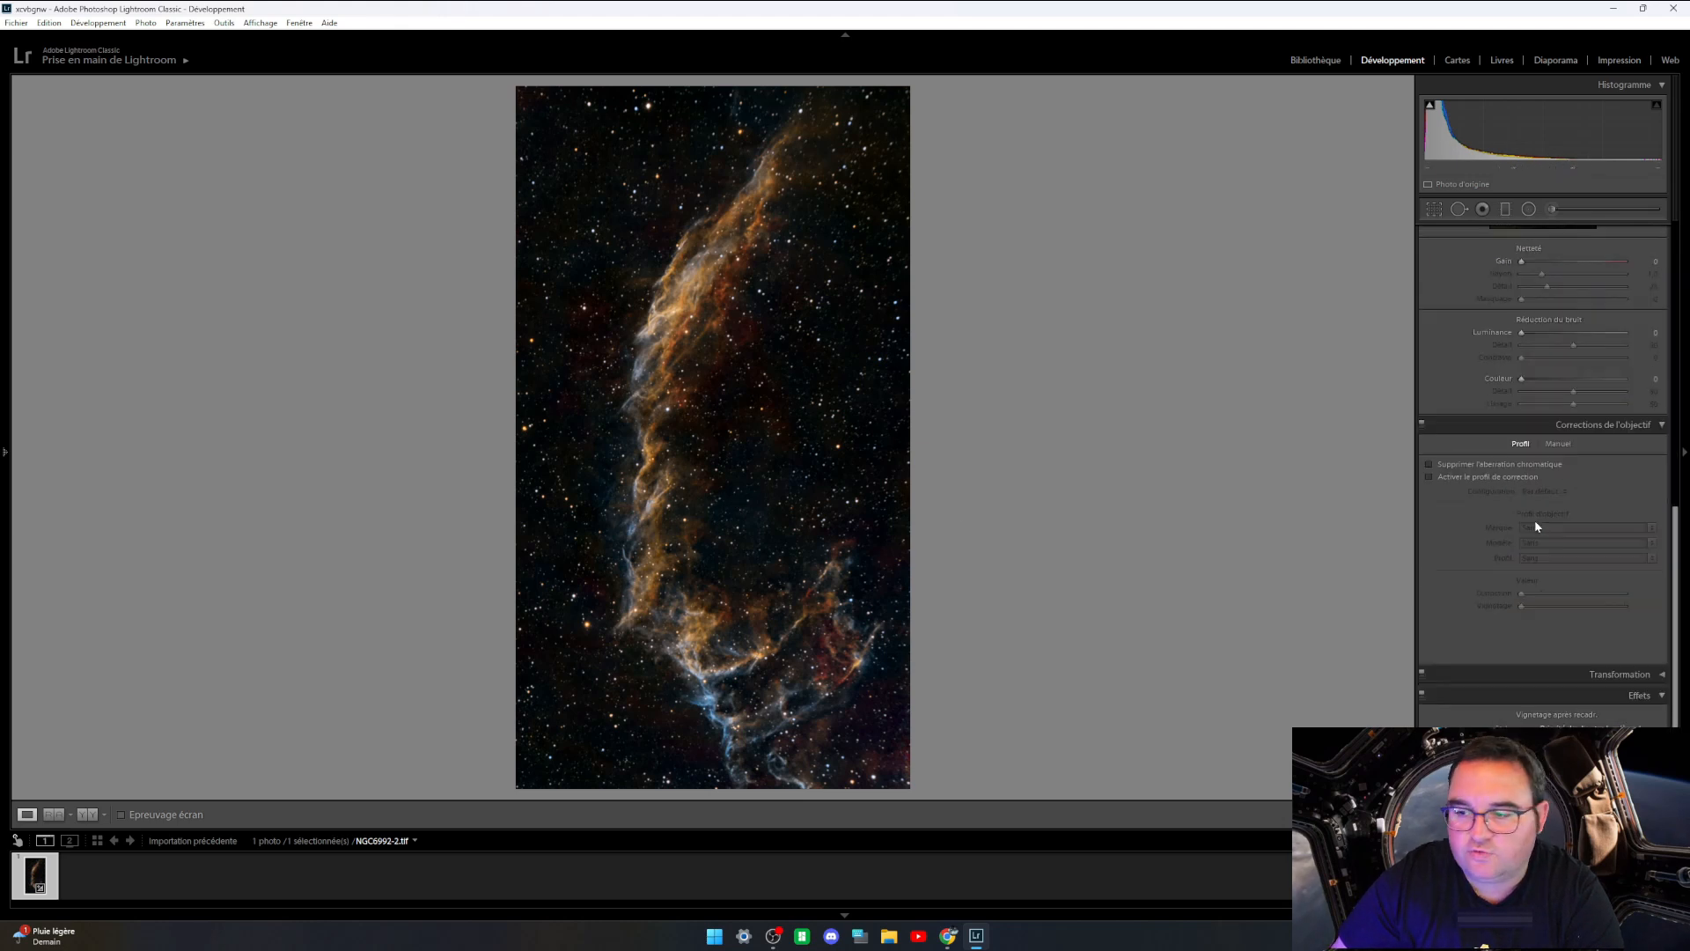
{"action": "scroll", "coordinate": [1535, 525], "scroll_direction": "up", "scroll_amount": 3}
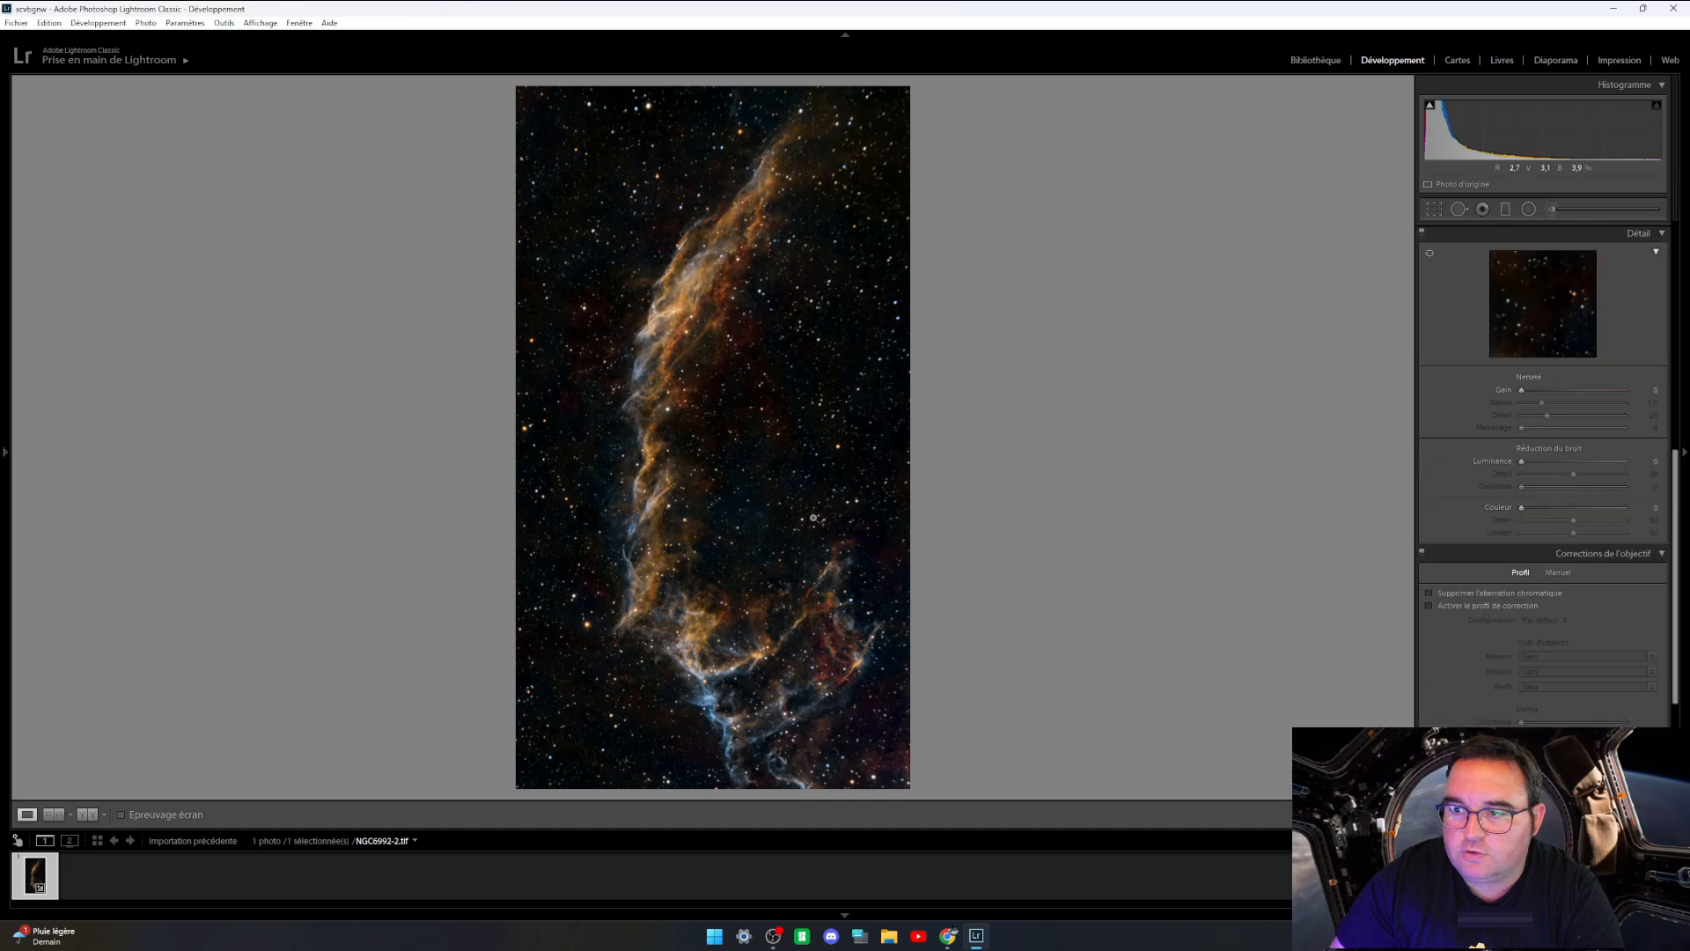
{"action": "left_click", "coordinate": [790, 607]}
{"action": "left_click", "coordinate": [790, 607]}
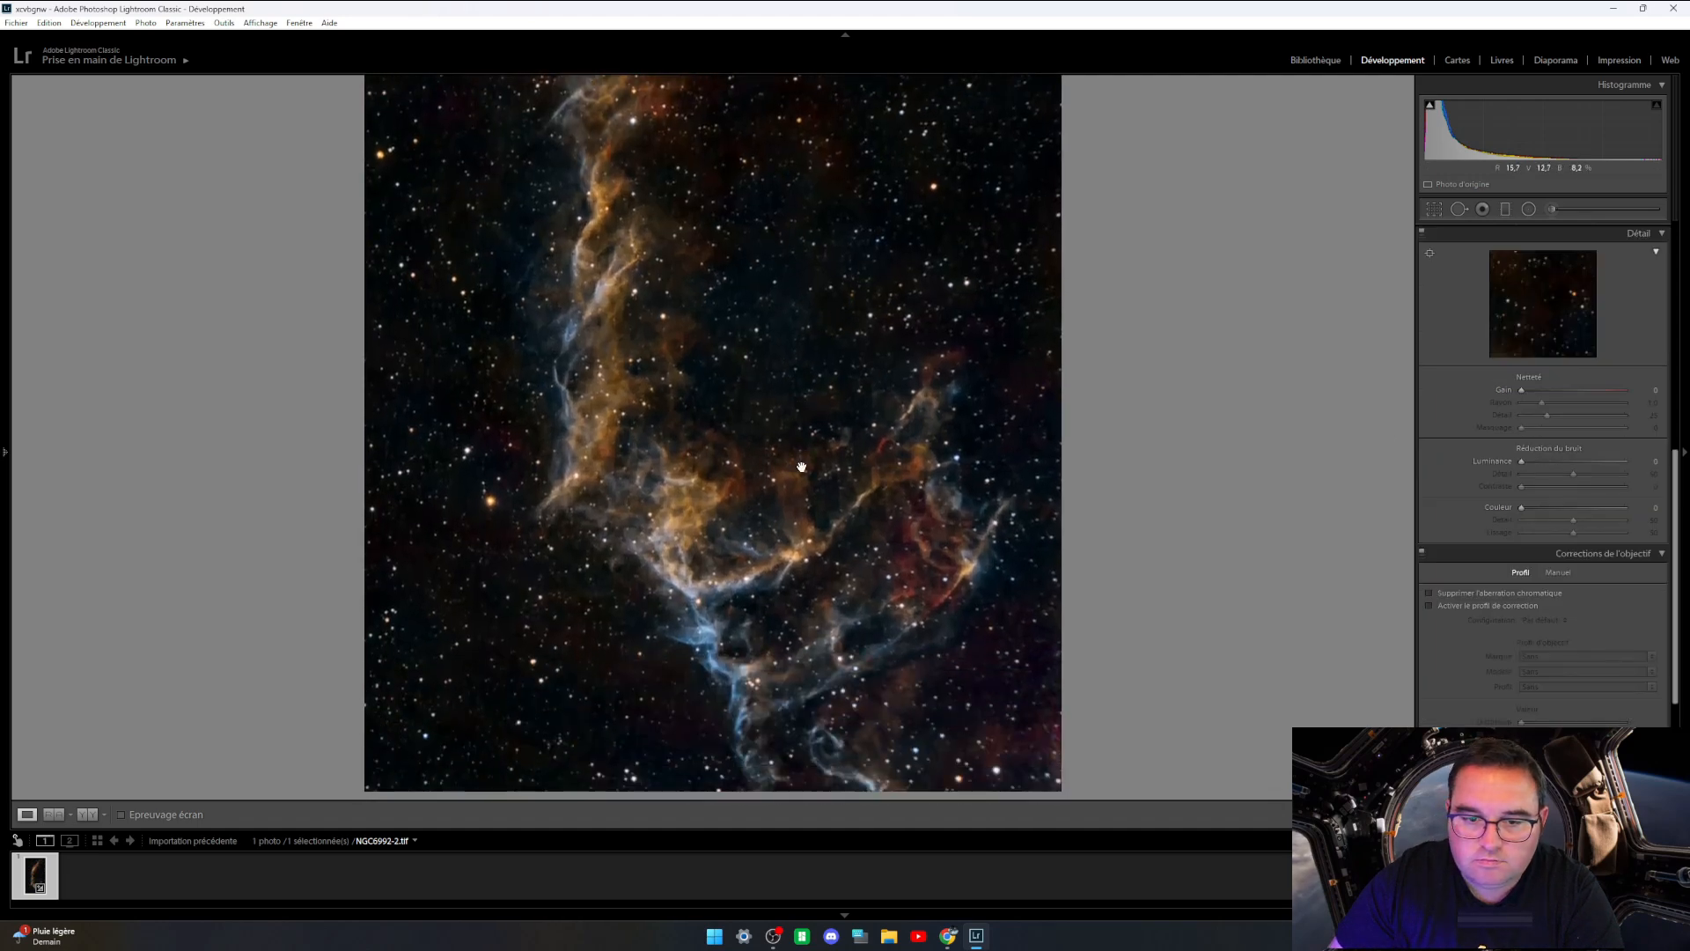
{"action": "left_click", "coordinate": [1549, 463]}
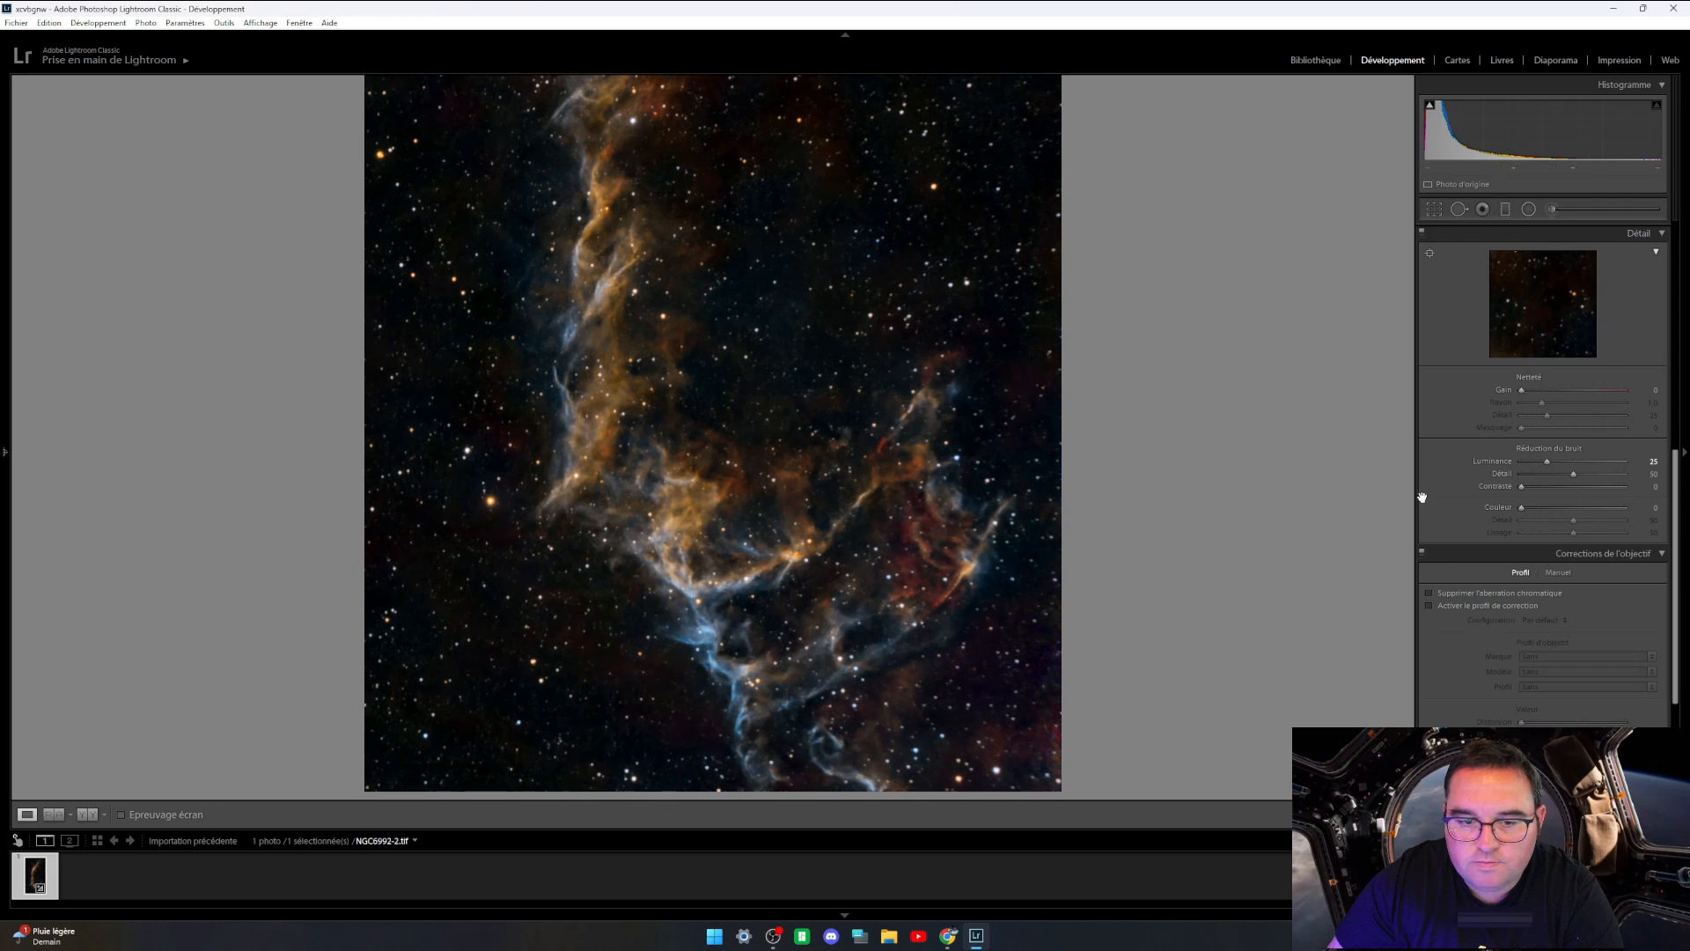
{"action": "double_click", "coordinate": [1497, 462]}
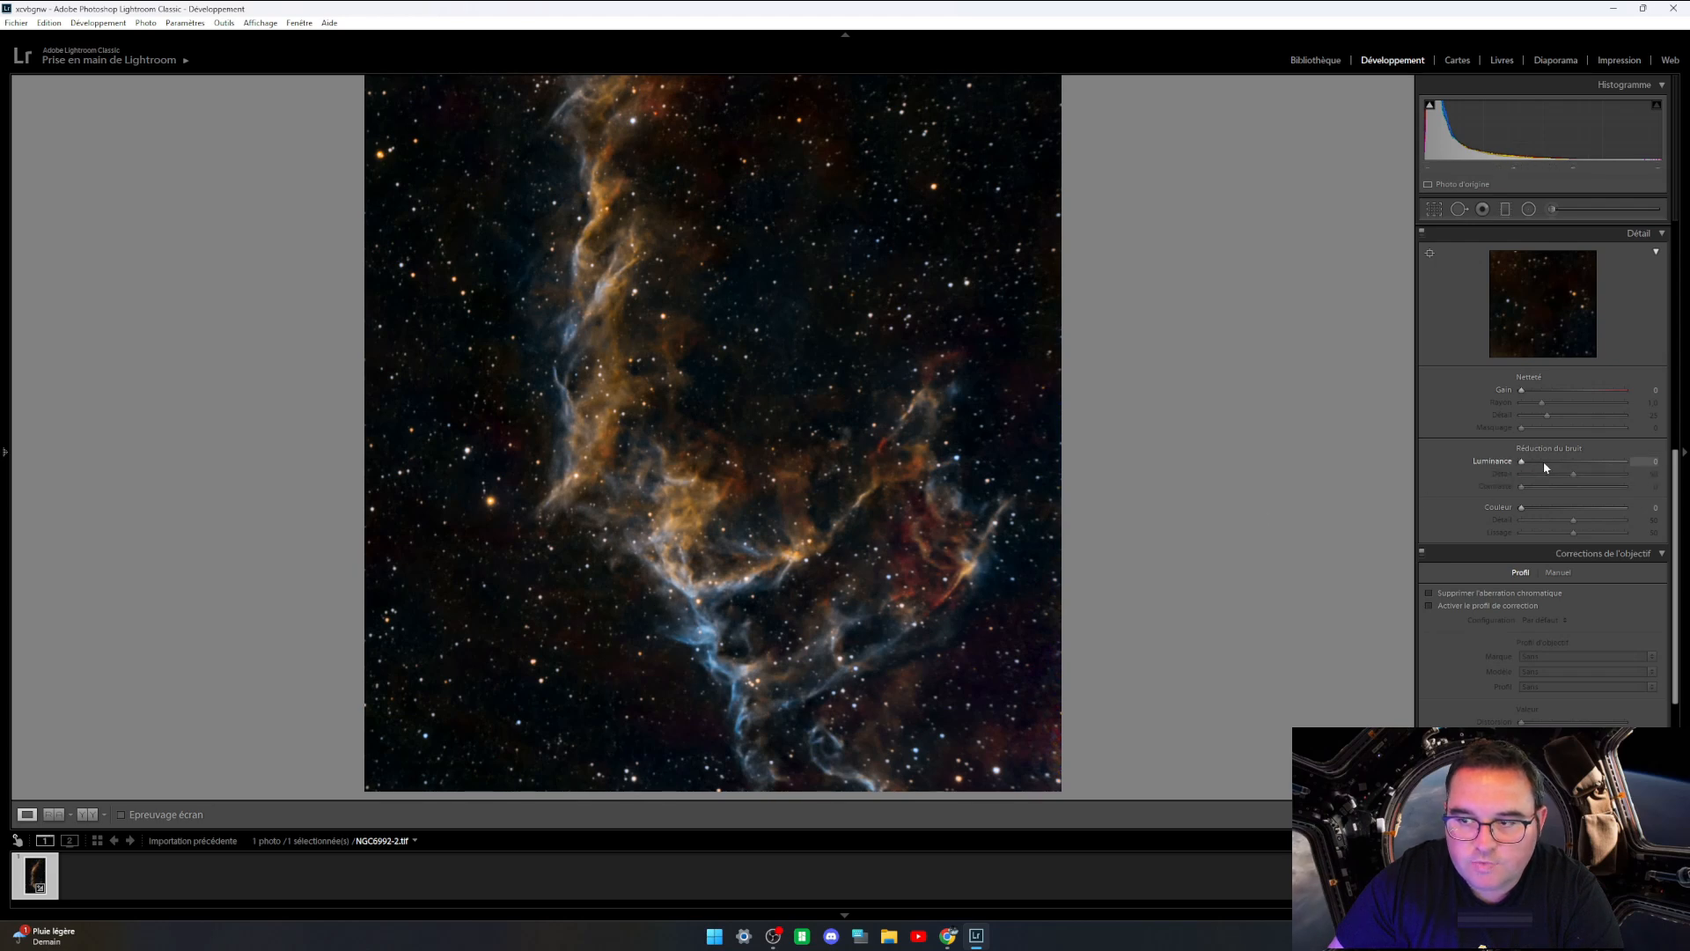
{"action": "left_click", "coordinate": [1543, 463]}
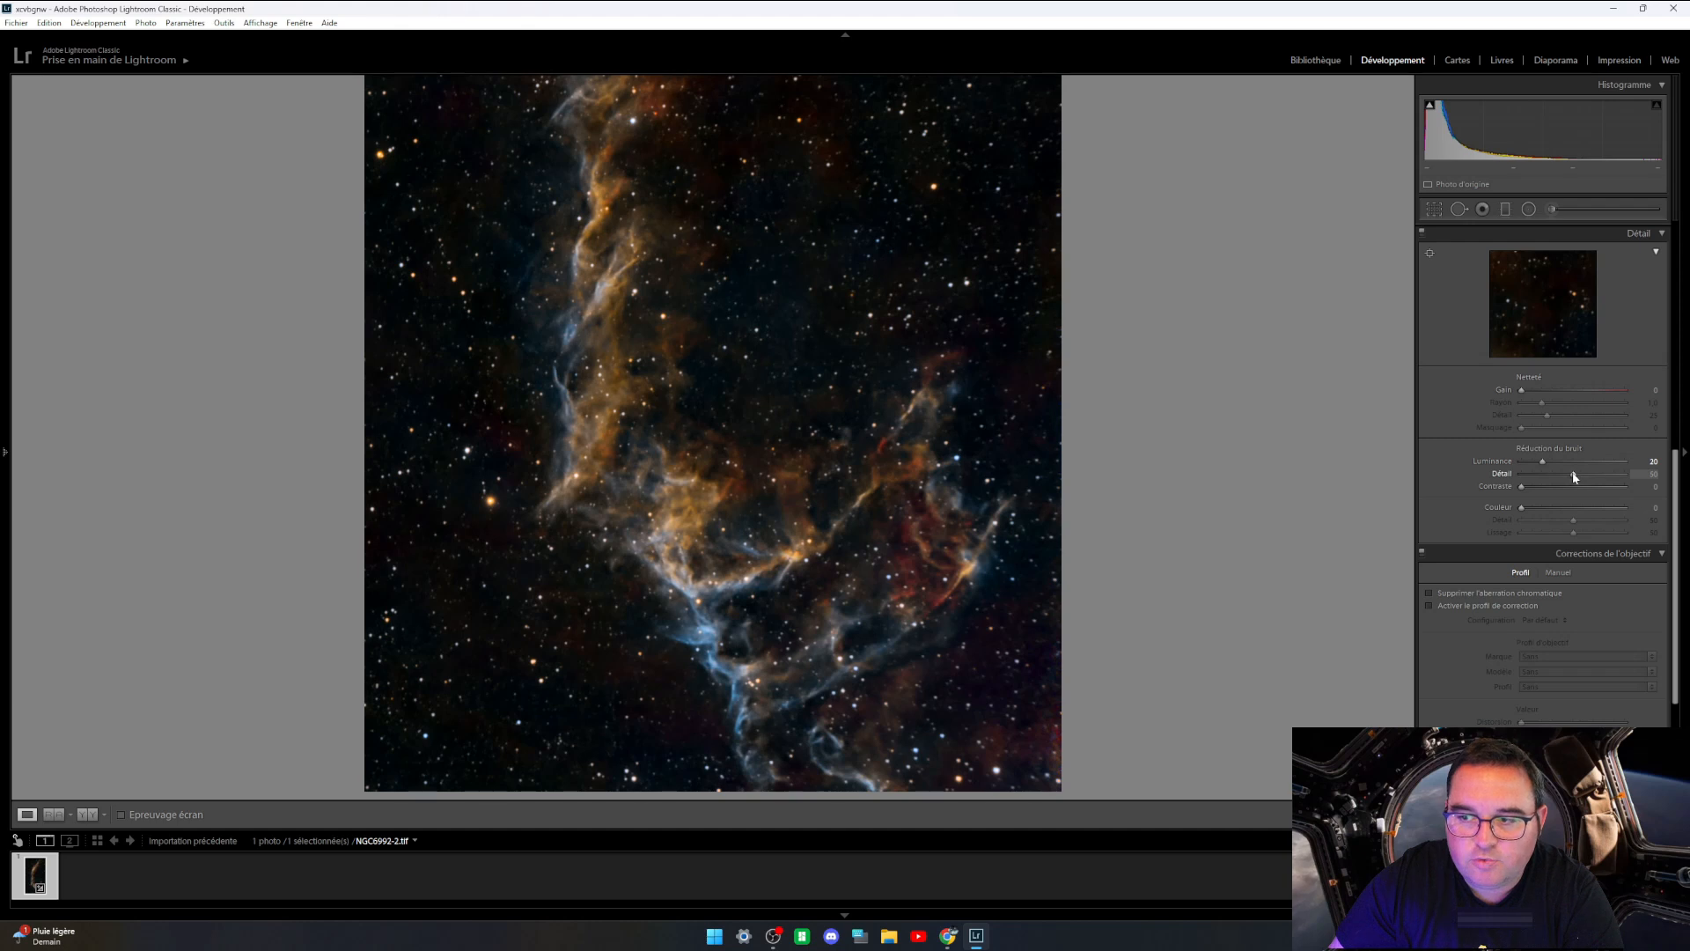
{"action": "left_click_drag", "start_coordinate": [1574, 476], "coordinate": [1634, 480]}
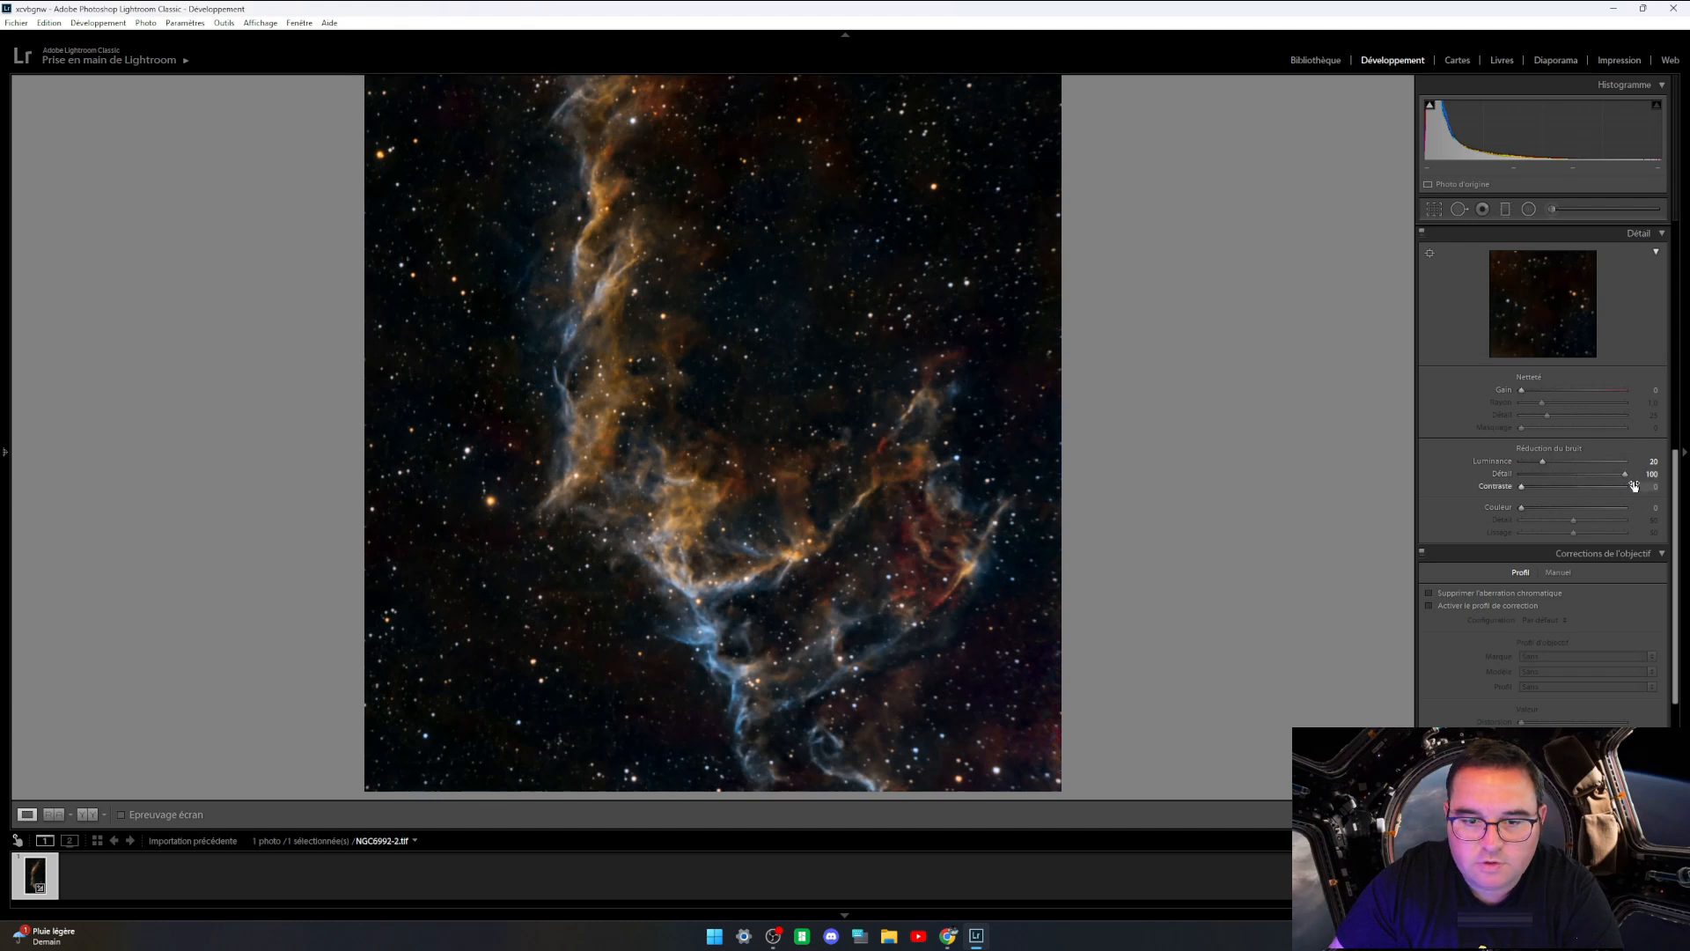
{"action": "double_click", "coordinate": [1507, 479]}
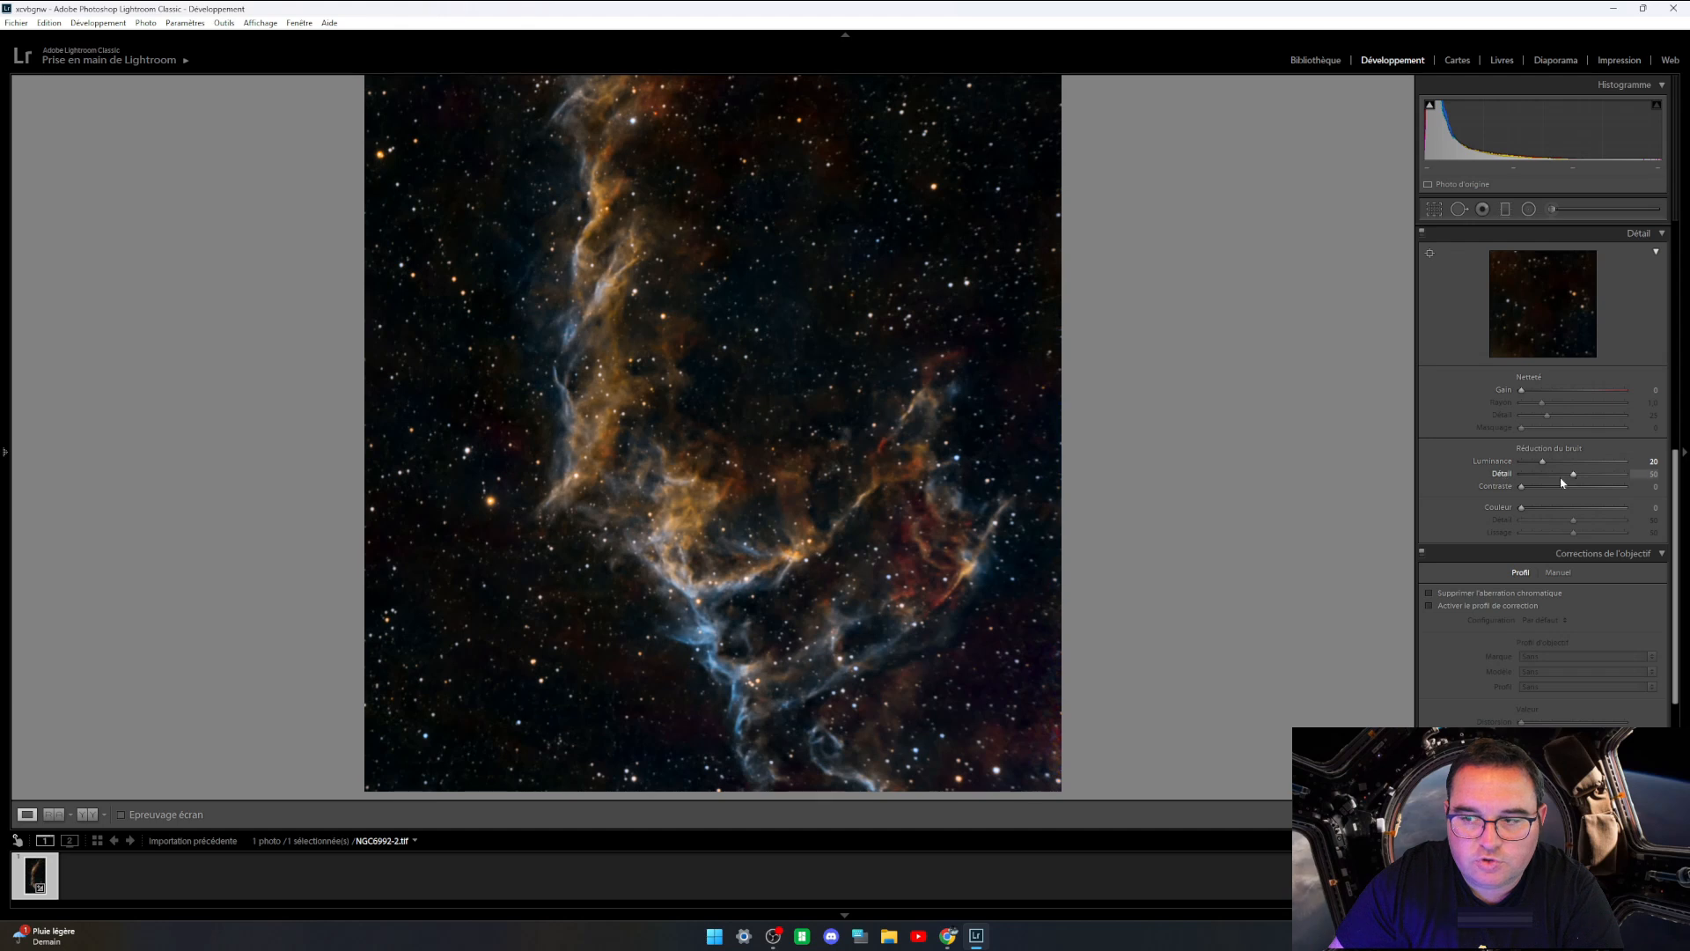
{"action": "left_click_drag", "start_coordinate": [1575, 478], "coordinate": [1628, 479]}
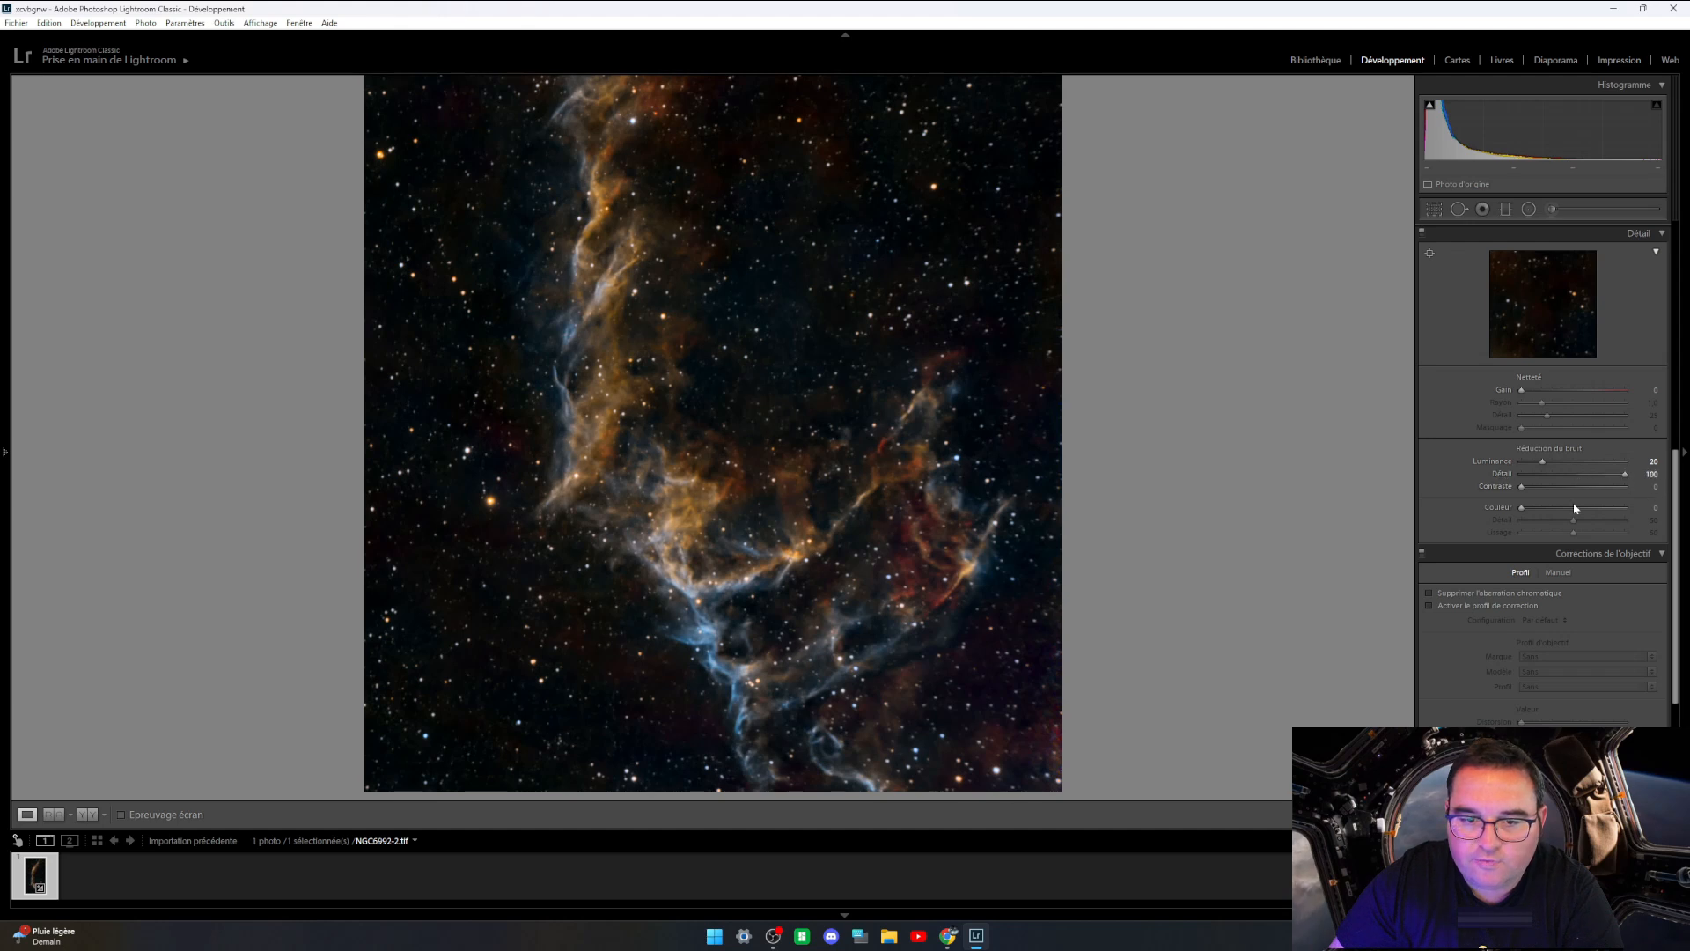
{"action": "double_click", "coordinate": [1505, 465]}
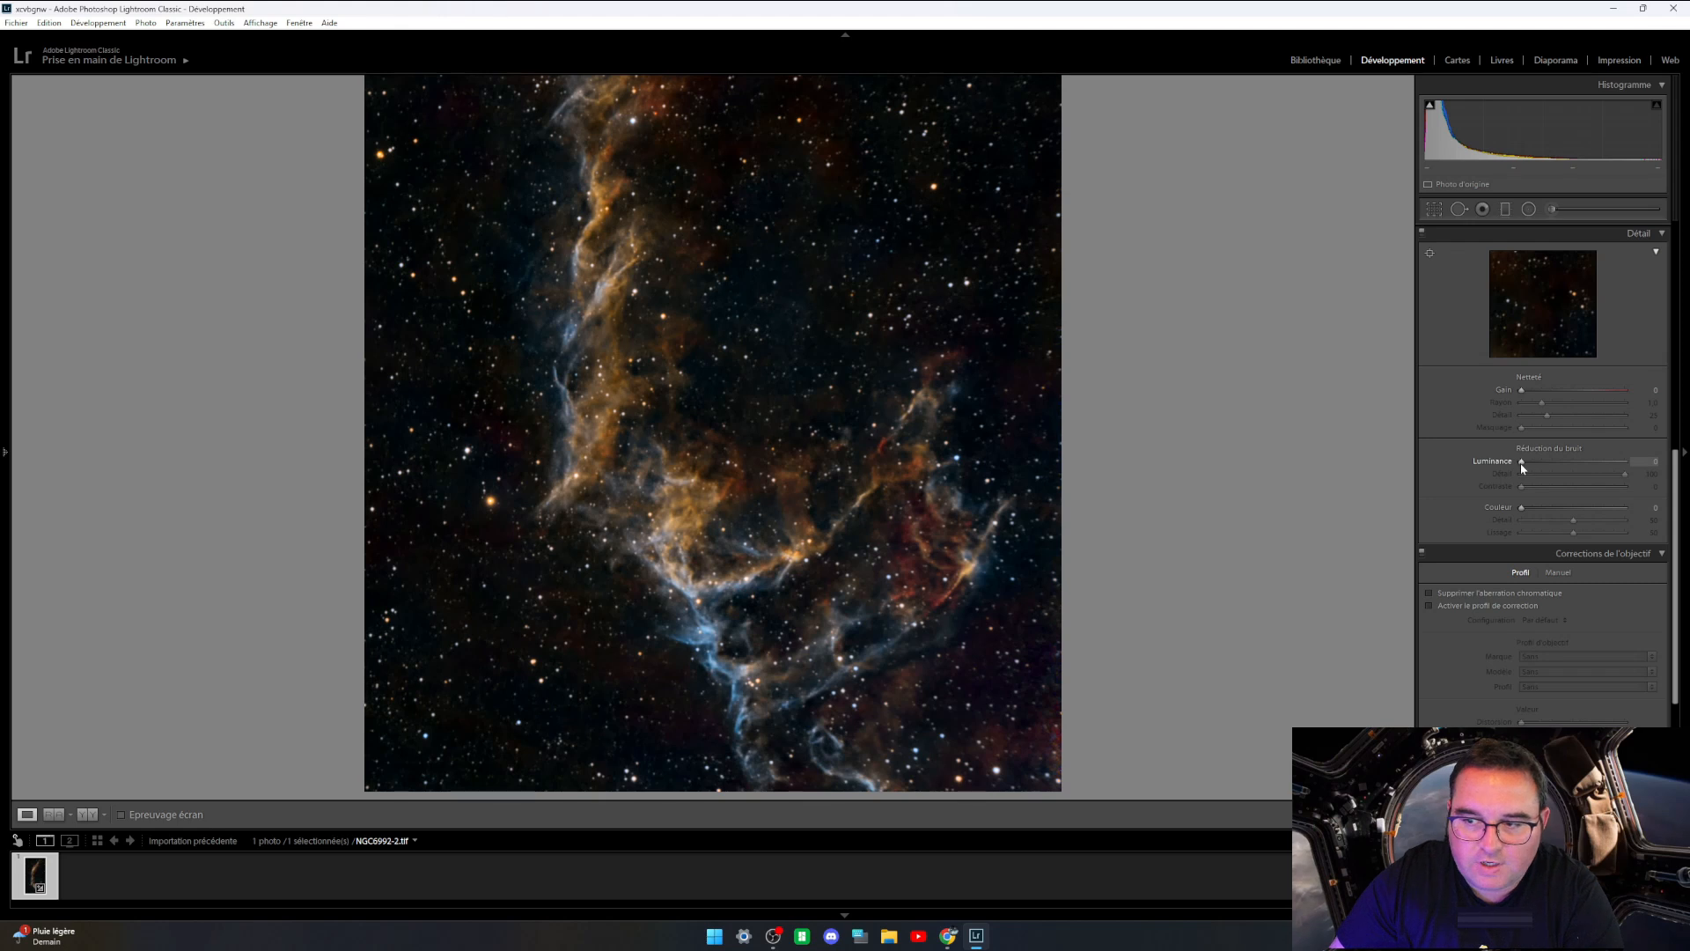
{"action": "mouse_move", "coordinate": [1520, 463]}
{"action": "left_mouse_down"}
{"action": "mouse_move", "coordinate": [1601, 466]}
{"action": "mouse_move", "coordinate": [1535, 472]}
{"action": "left_mouse_up"}
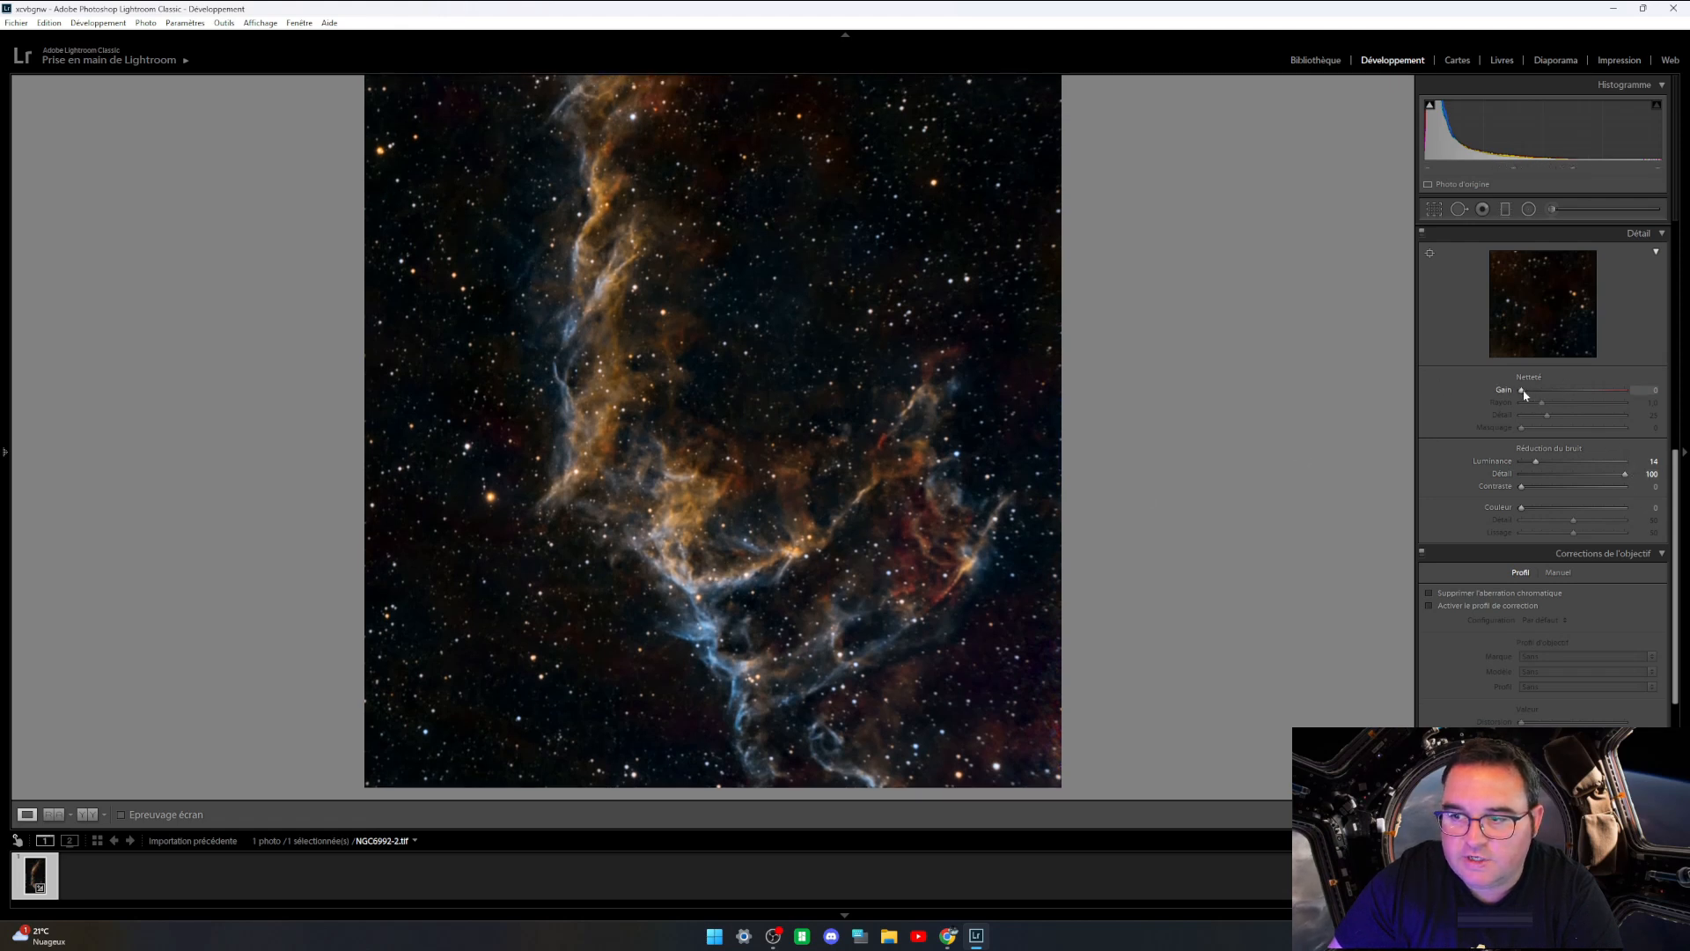
Step: Test strong sharpening on the photo and set the sharpening amount to 43
{"action": "left_click_drag", "start_coordinate": [1523, 393], "coordinate": [1580, 399]}
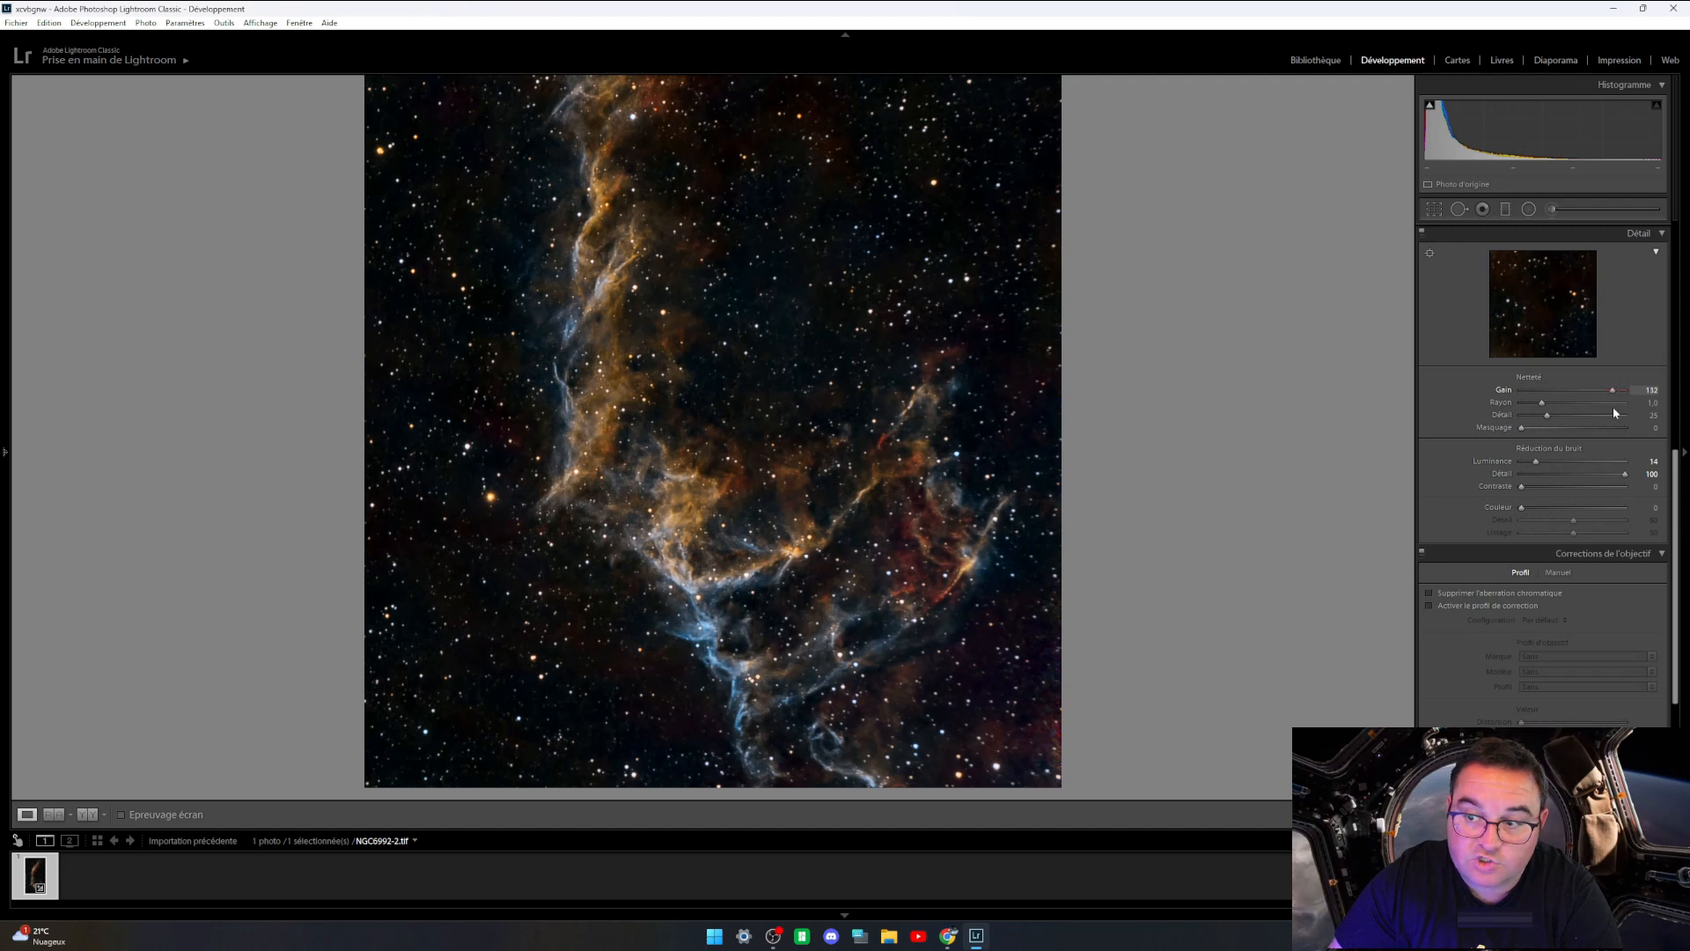
{"action": "left_click_drag", "start_coordinate": [1613, 390], "coordinate": [1542, 409]}
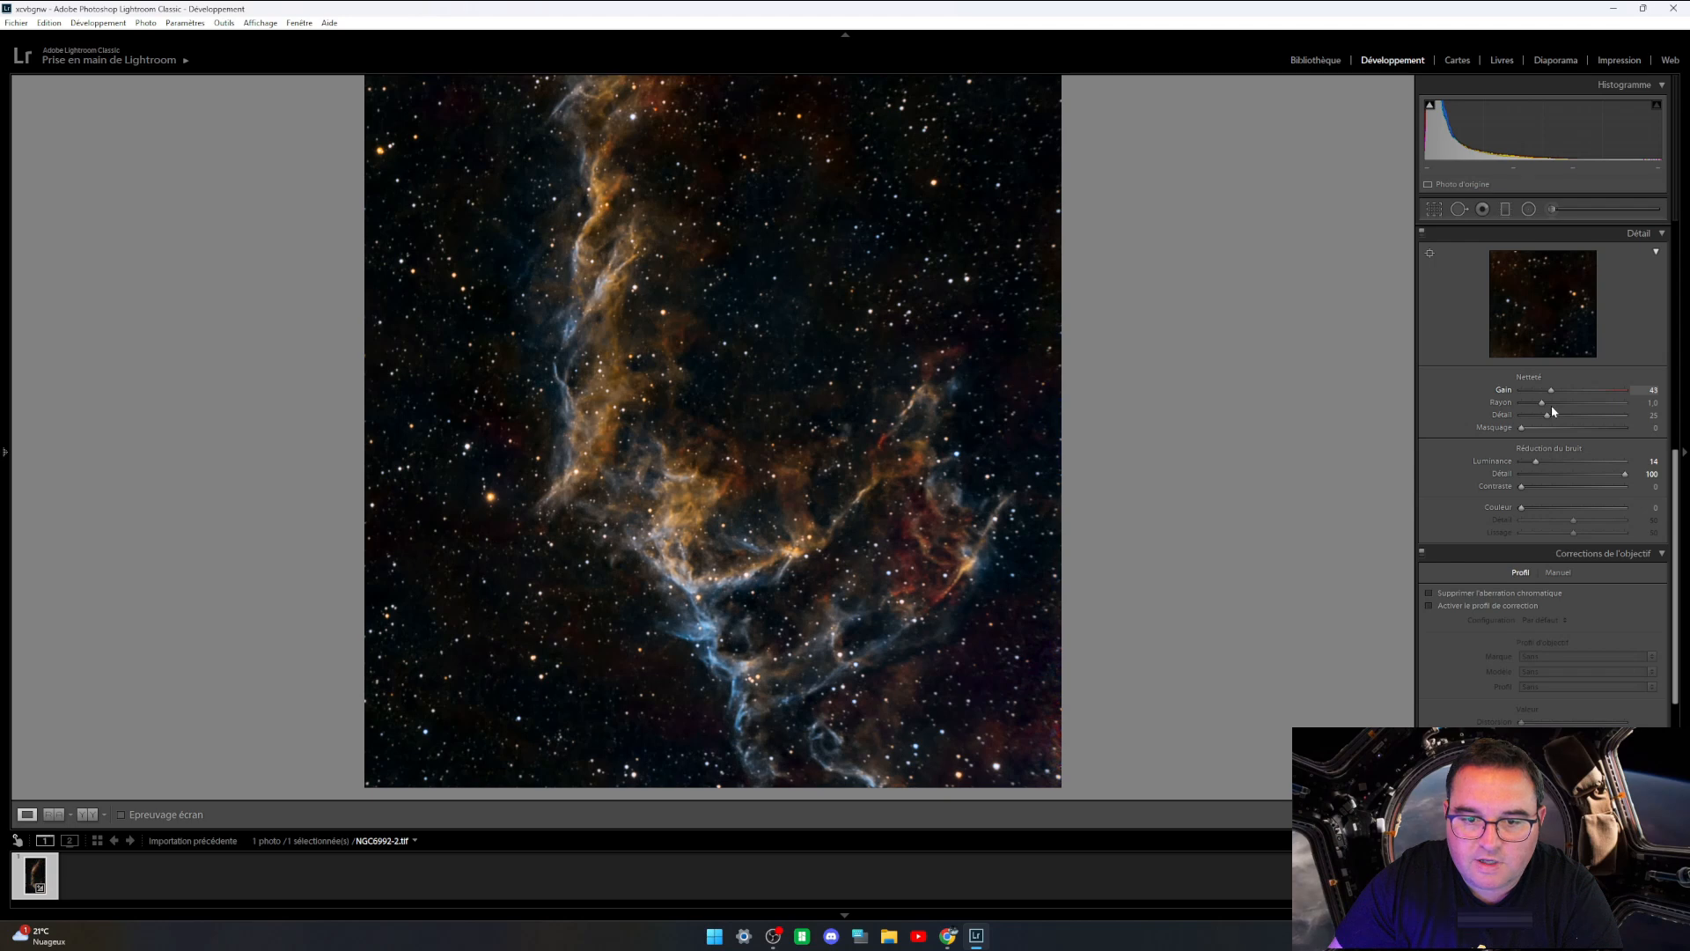
Step: Compare the full nebula photo repeatedly with its unedited version to judge the overall effect of the adjustments
{"action": "left_click", "coordinate": [845, 477]}
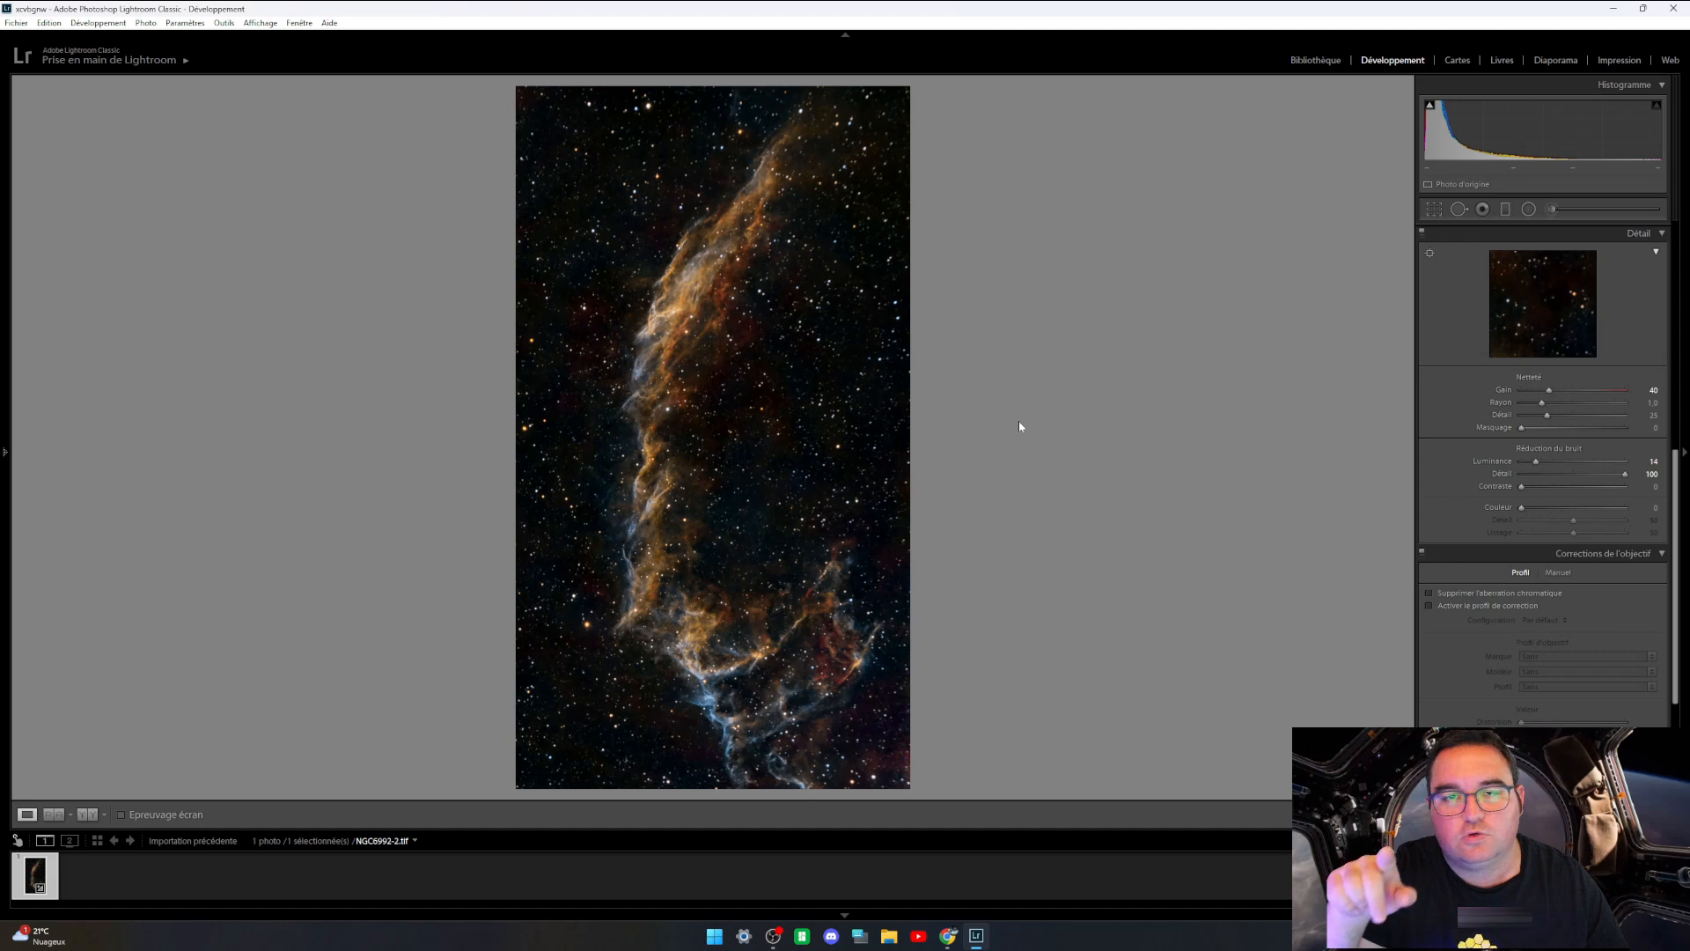
{"action": "key", "text": "backslash"}
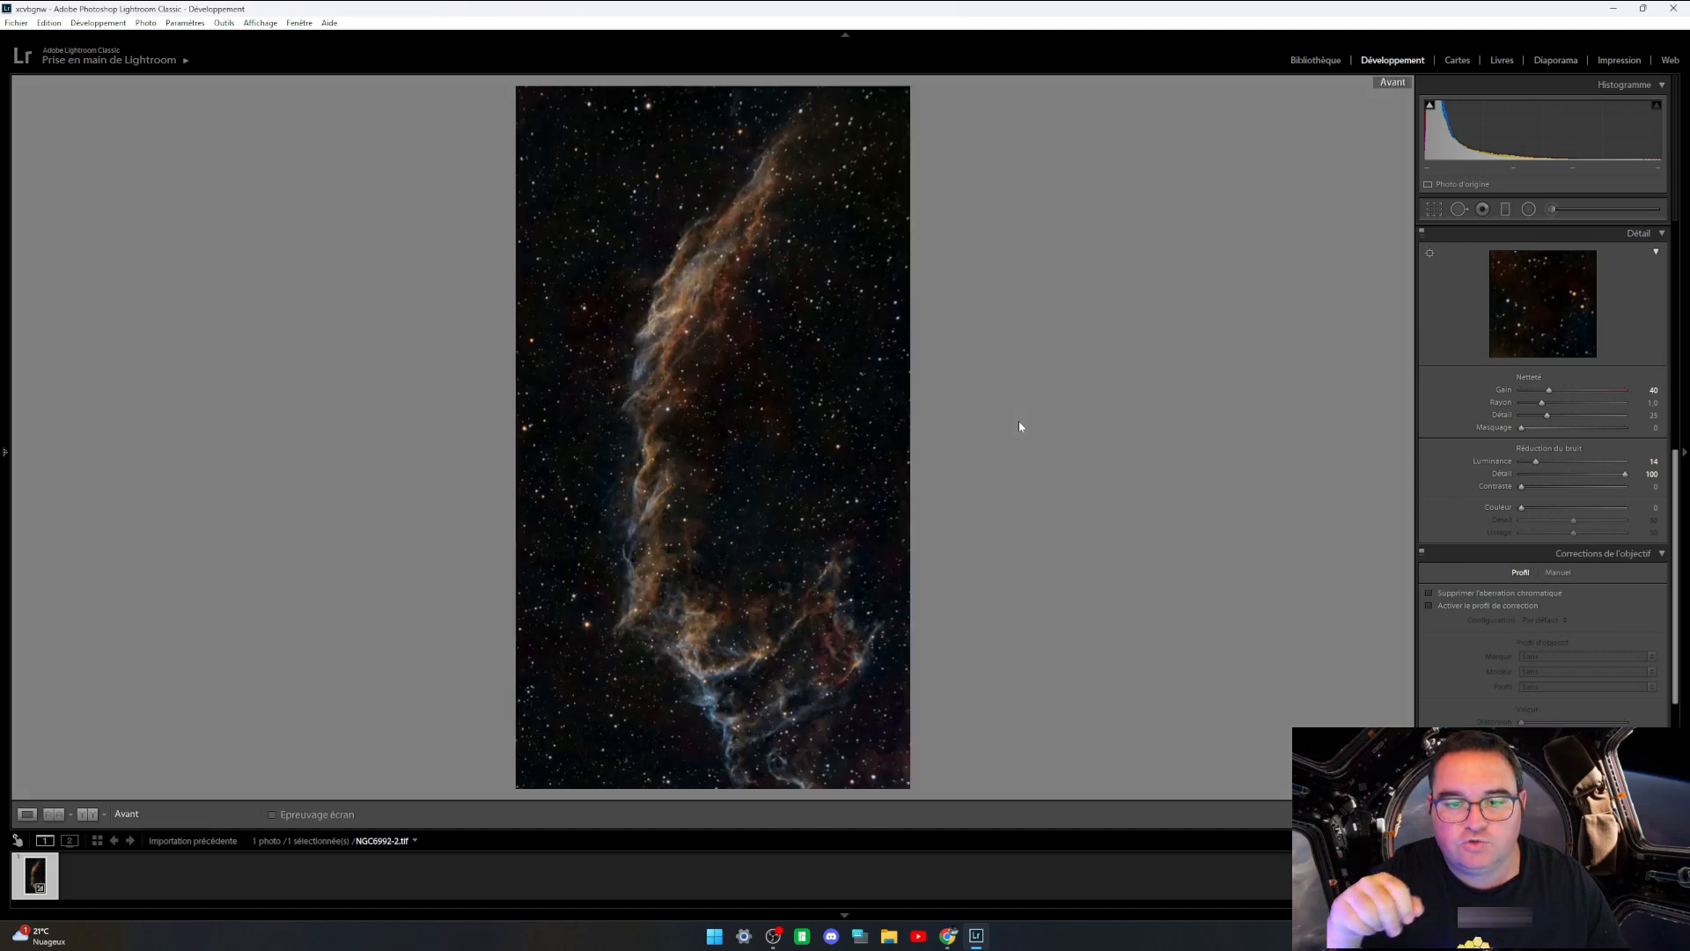
{"action": "key", "text": "backslash"}
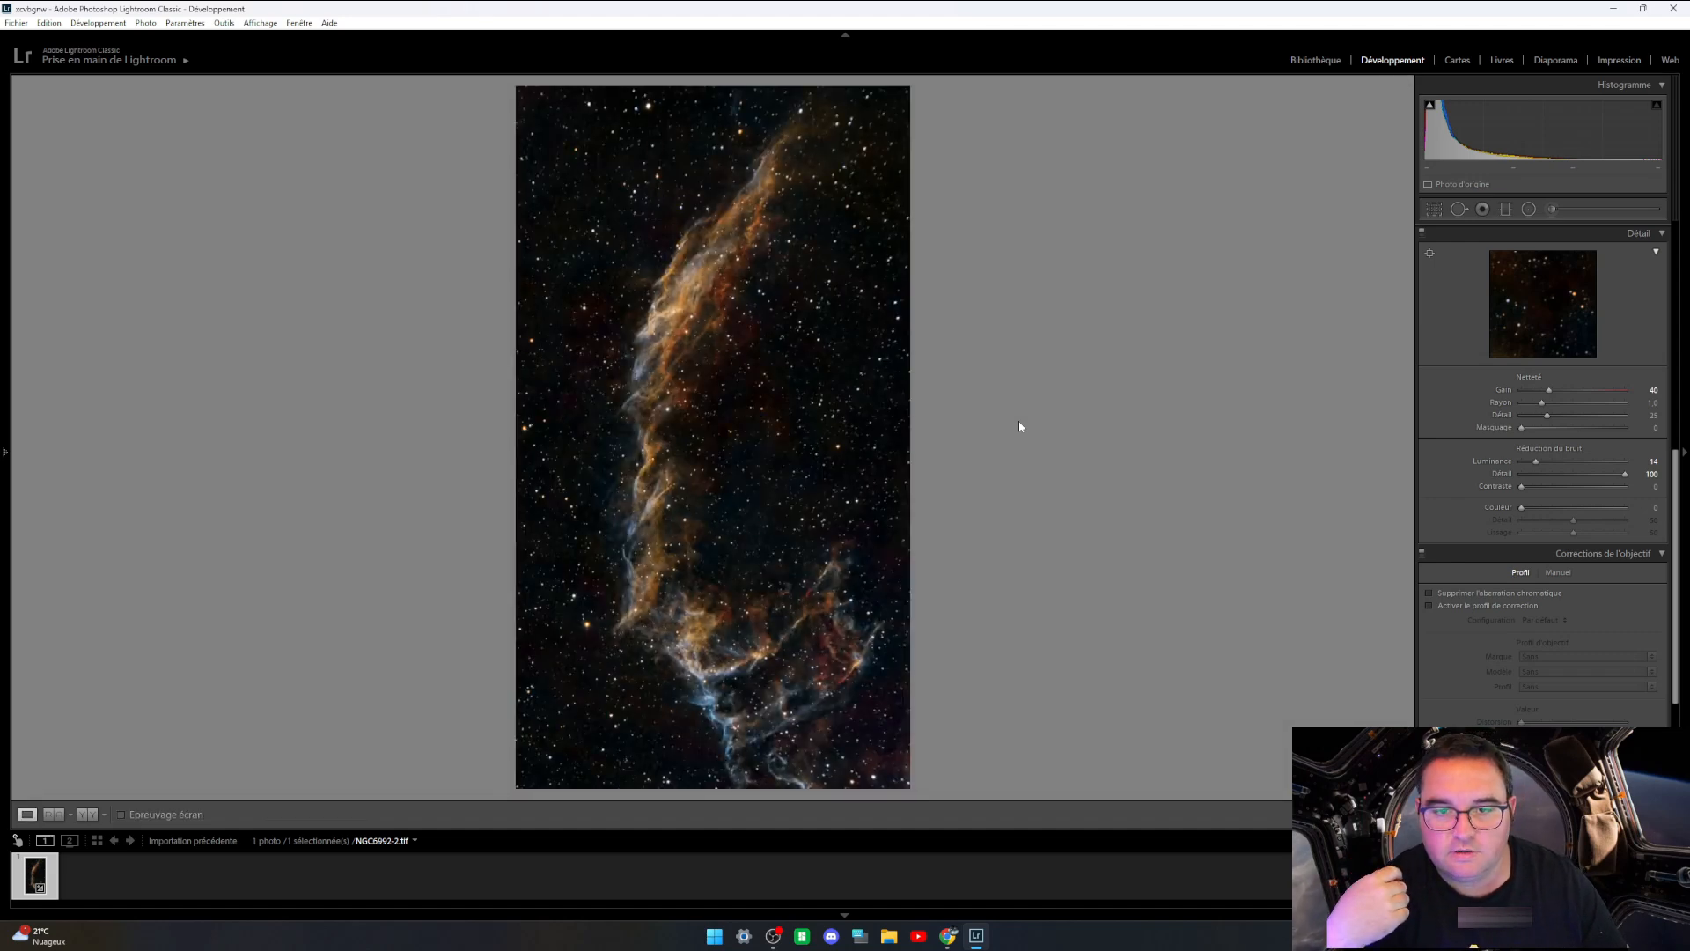
{"action": "key", "text": "backslash"}
{"action": "key", "text": "backslash"}
{"action": "key", "text": "backslash"}
{"action": "key", "text": "backslash"}
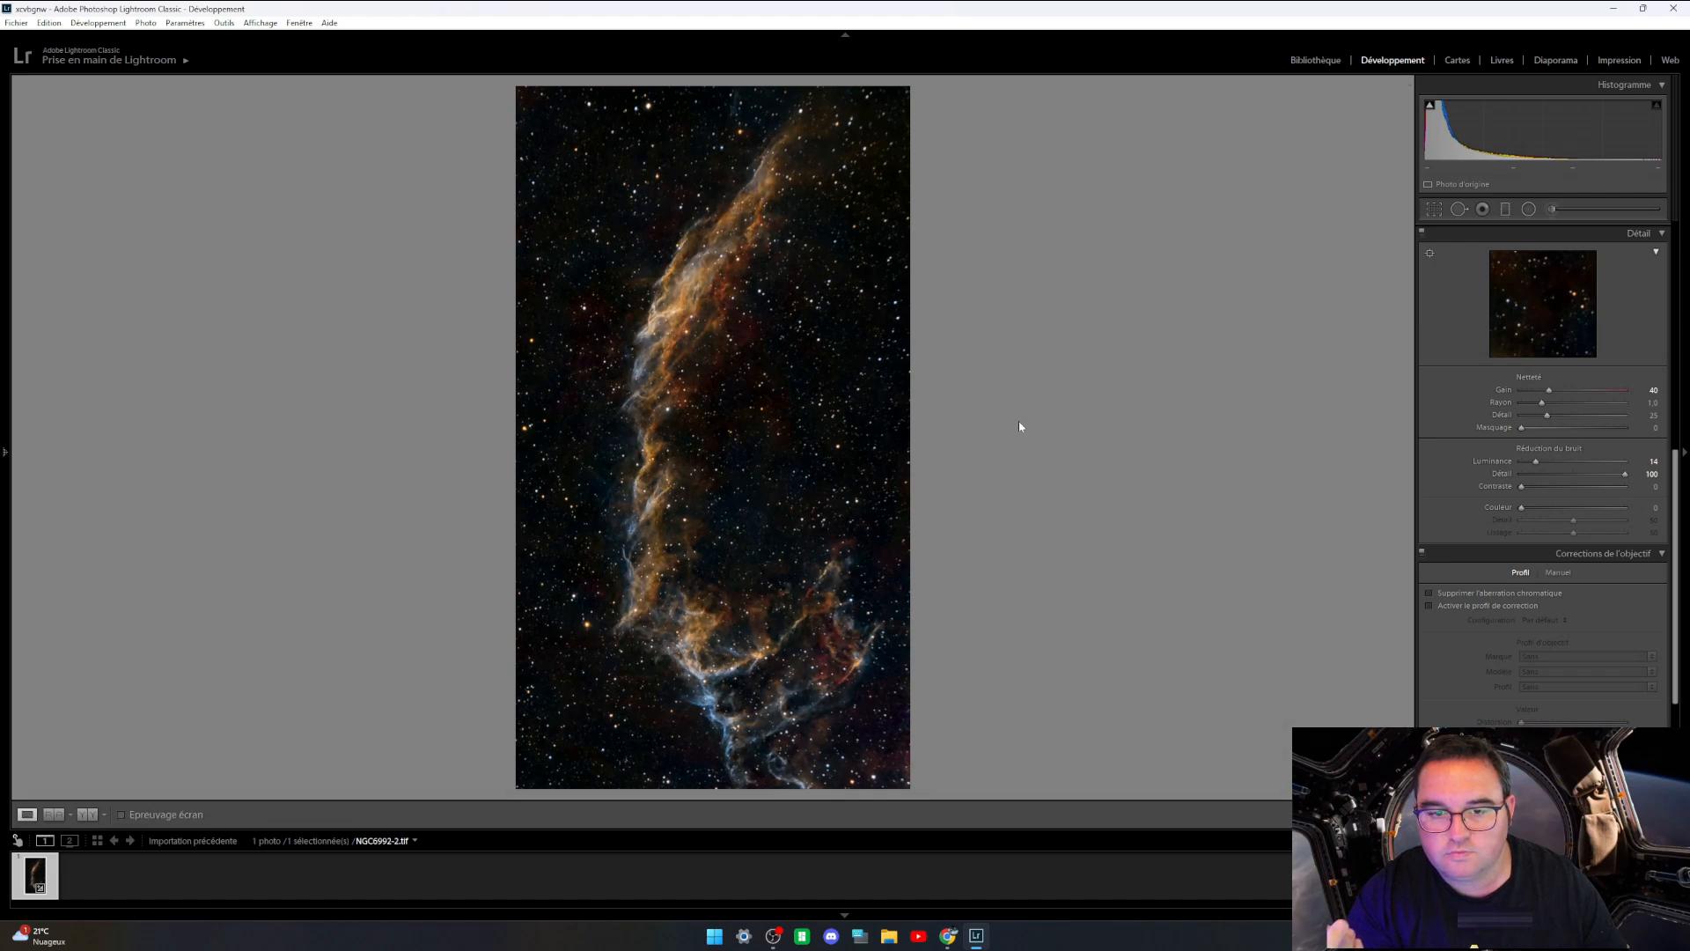
{"action": "key", "text": "backslash"}
{"action": "key", "text": "backslash"}
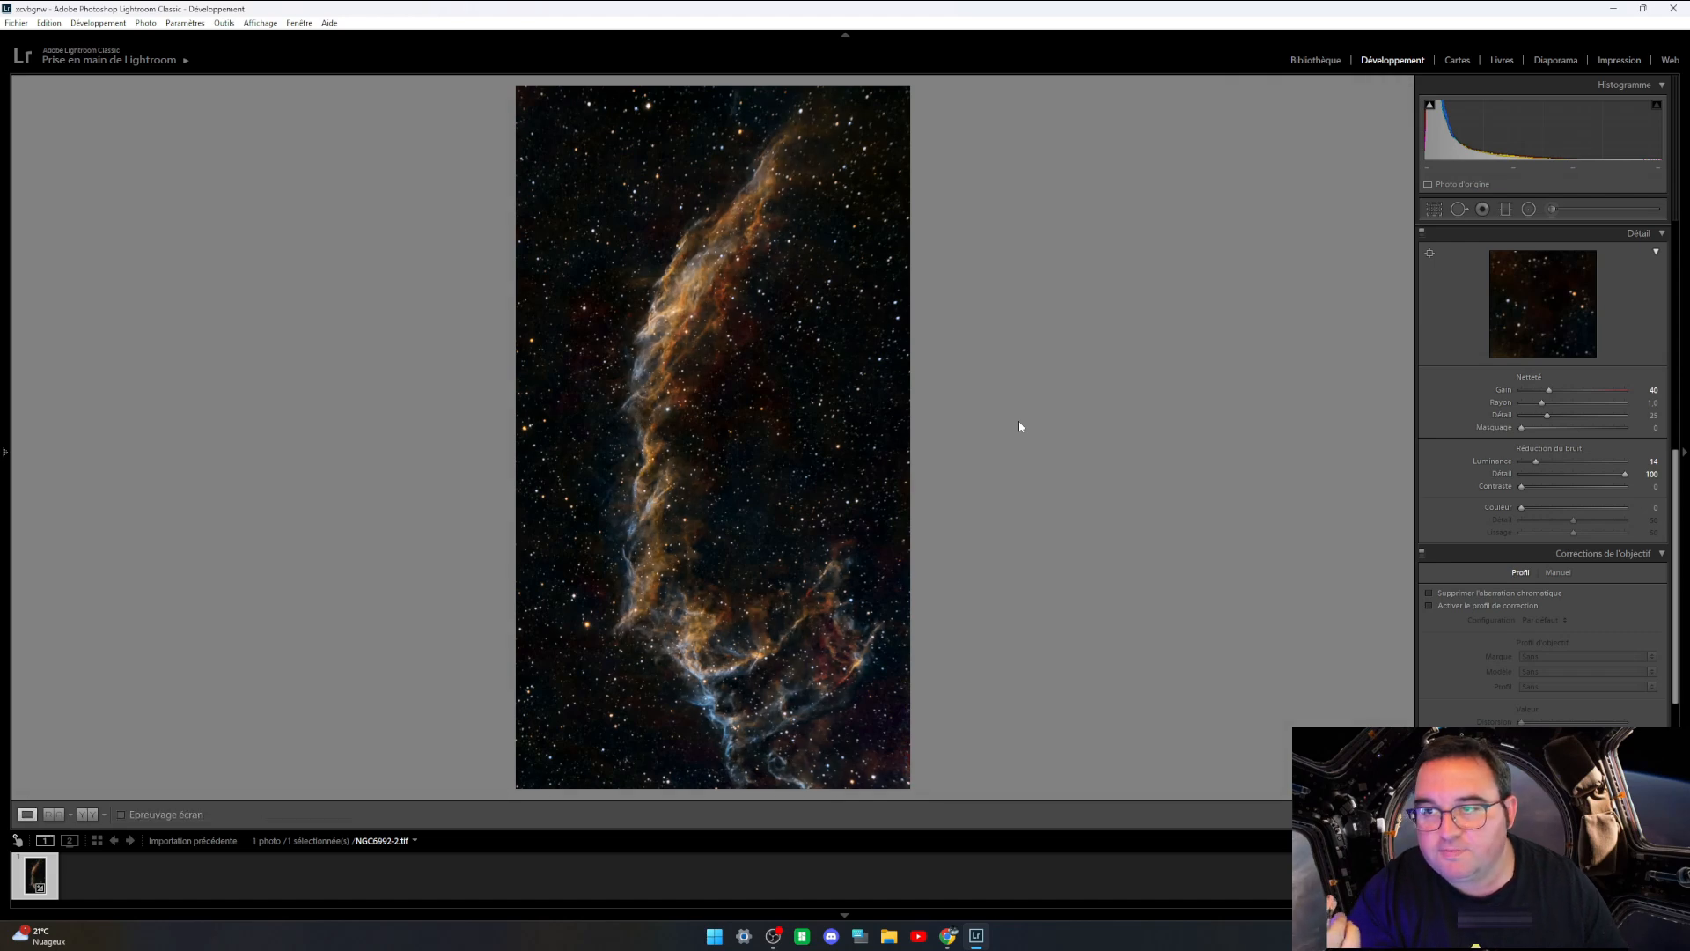
{"action": "key", "text": "backslash"}
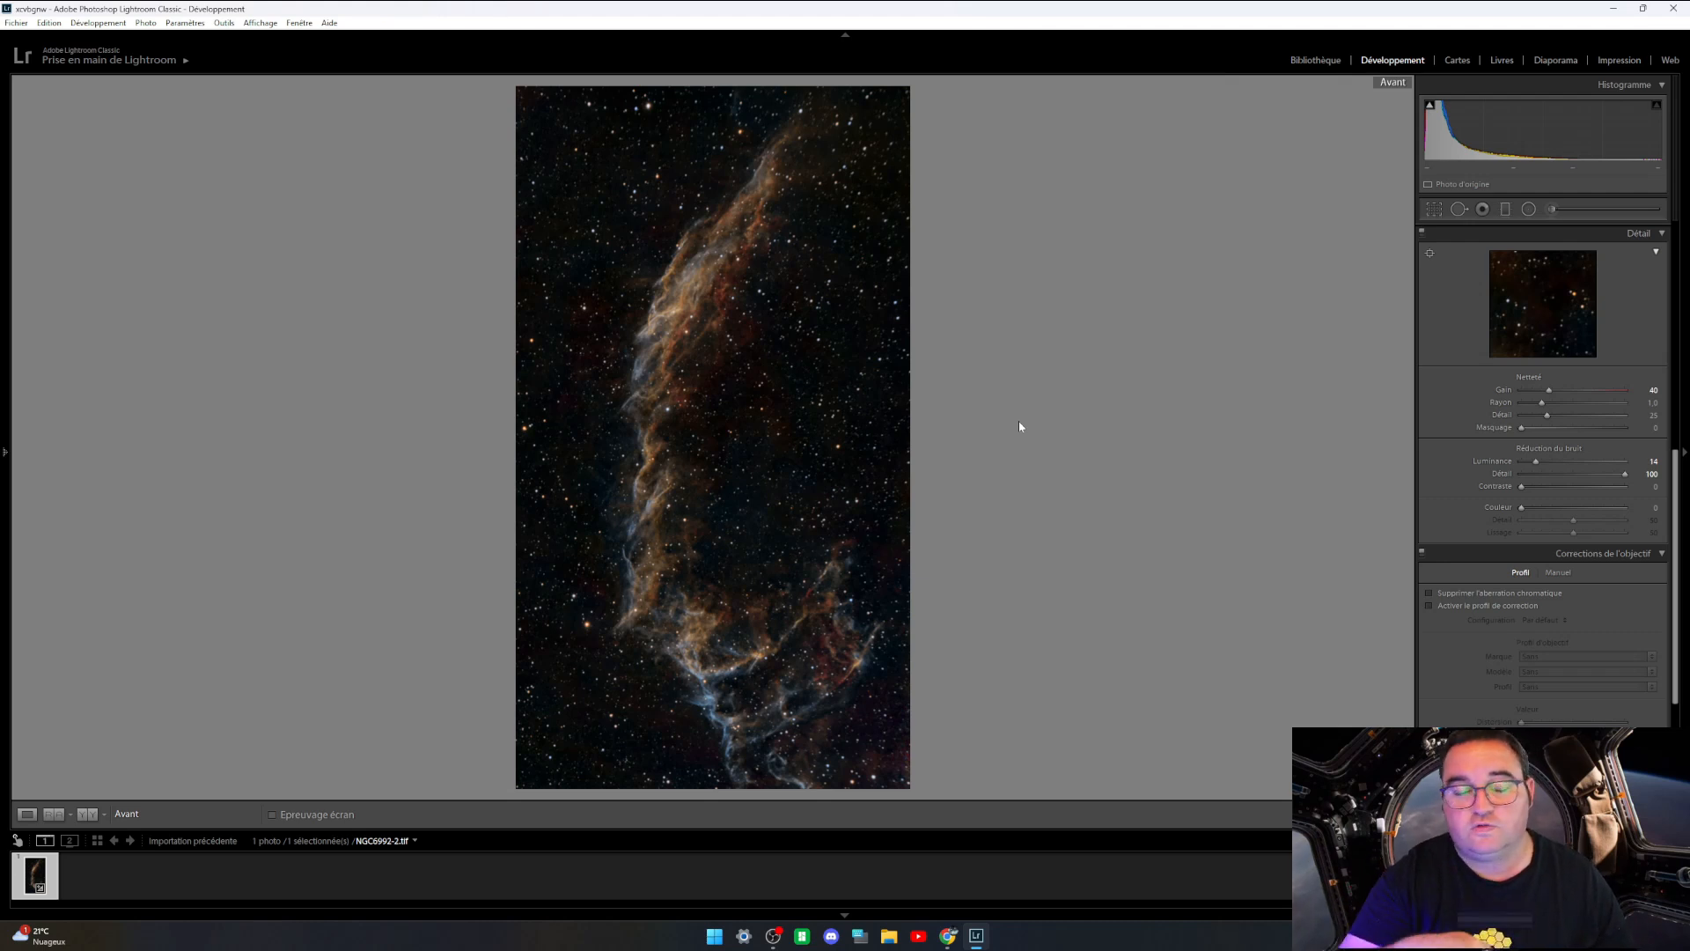
{"action": "key", "text": "backslash"}
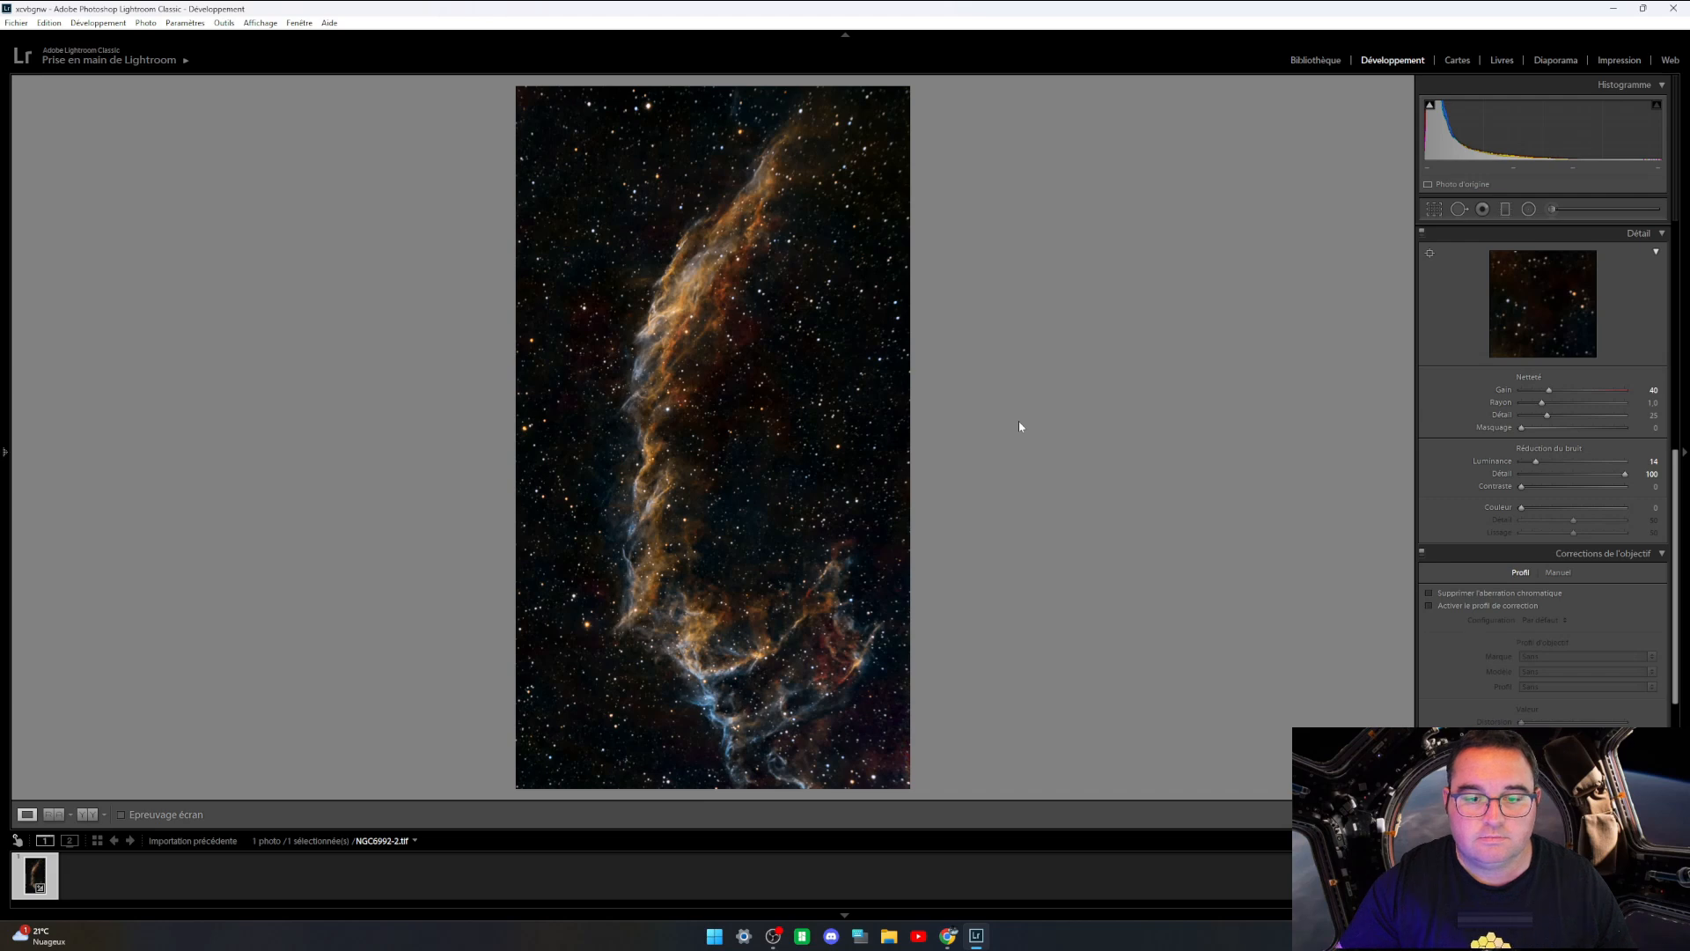
Step: Try different clarity levels on the nebula, settle clarity at +30, and reduce the whites to +11
{"action": "left_click", "coordinate": [722, 506]}
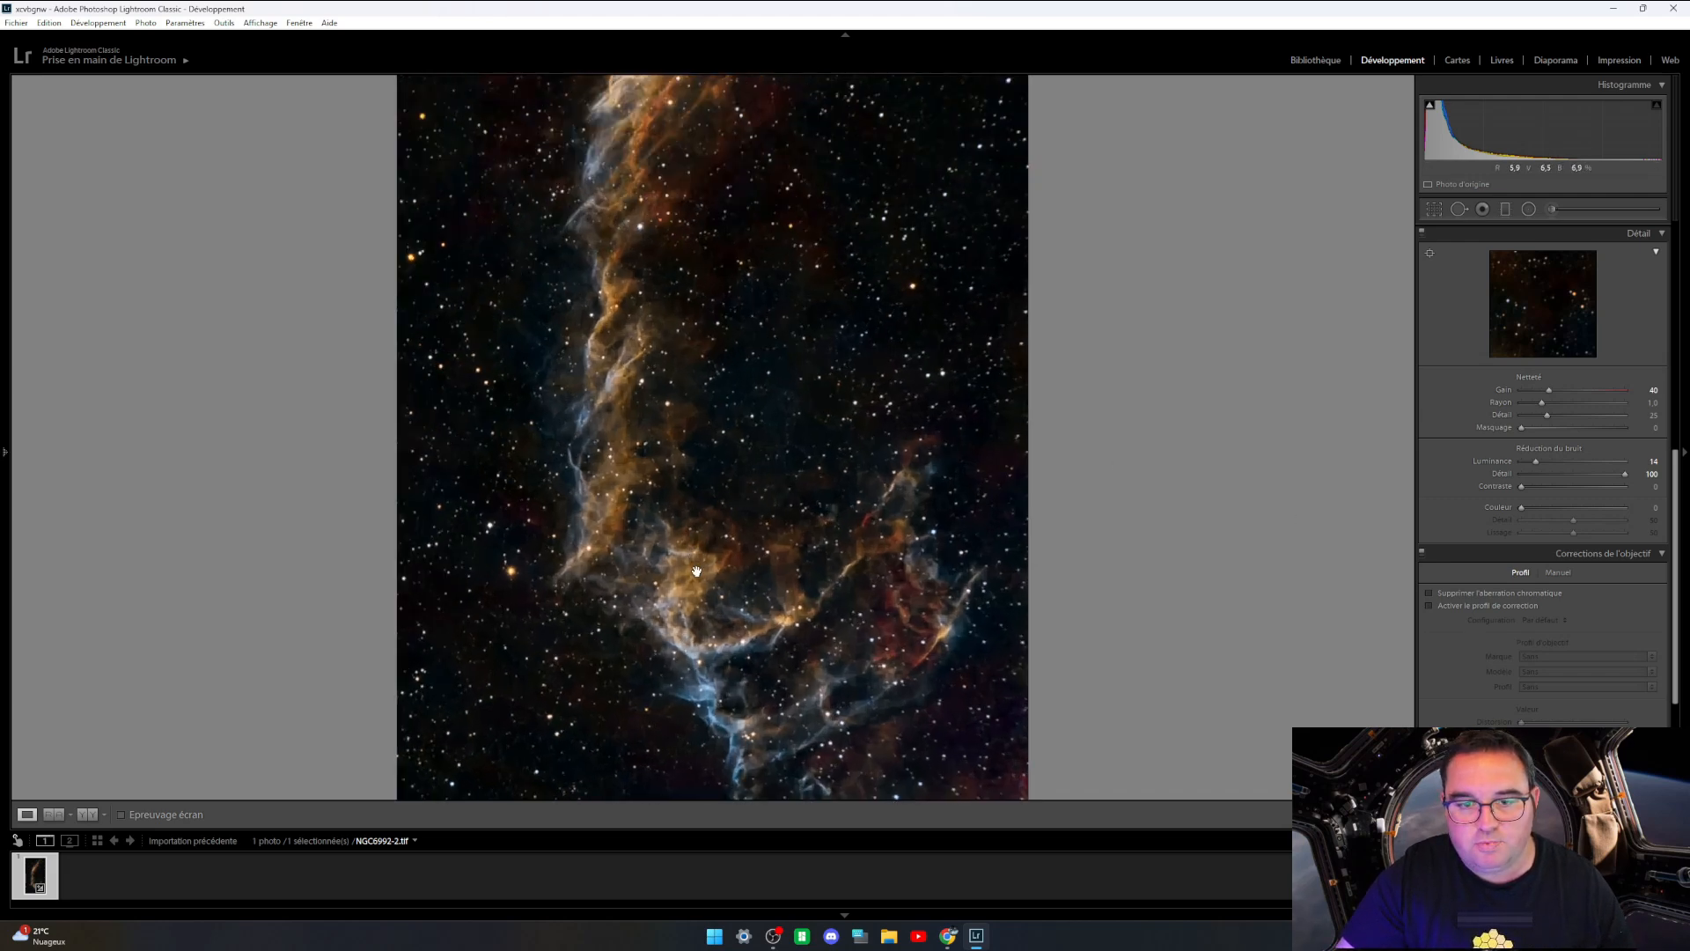
{"action": "scroll", "coordinate": [1529, 495], "scroll_direction": "up", "scroll_amount": 2}
{"action": "scroll", "coordinate": [1528, 495], "scroll_direction": "up", "scroll_amount": 5}
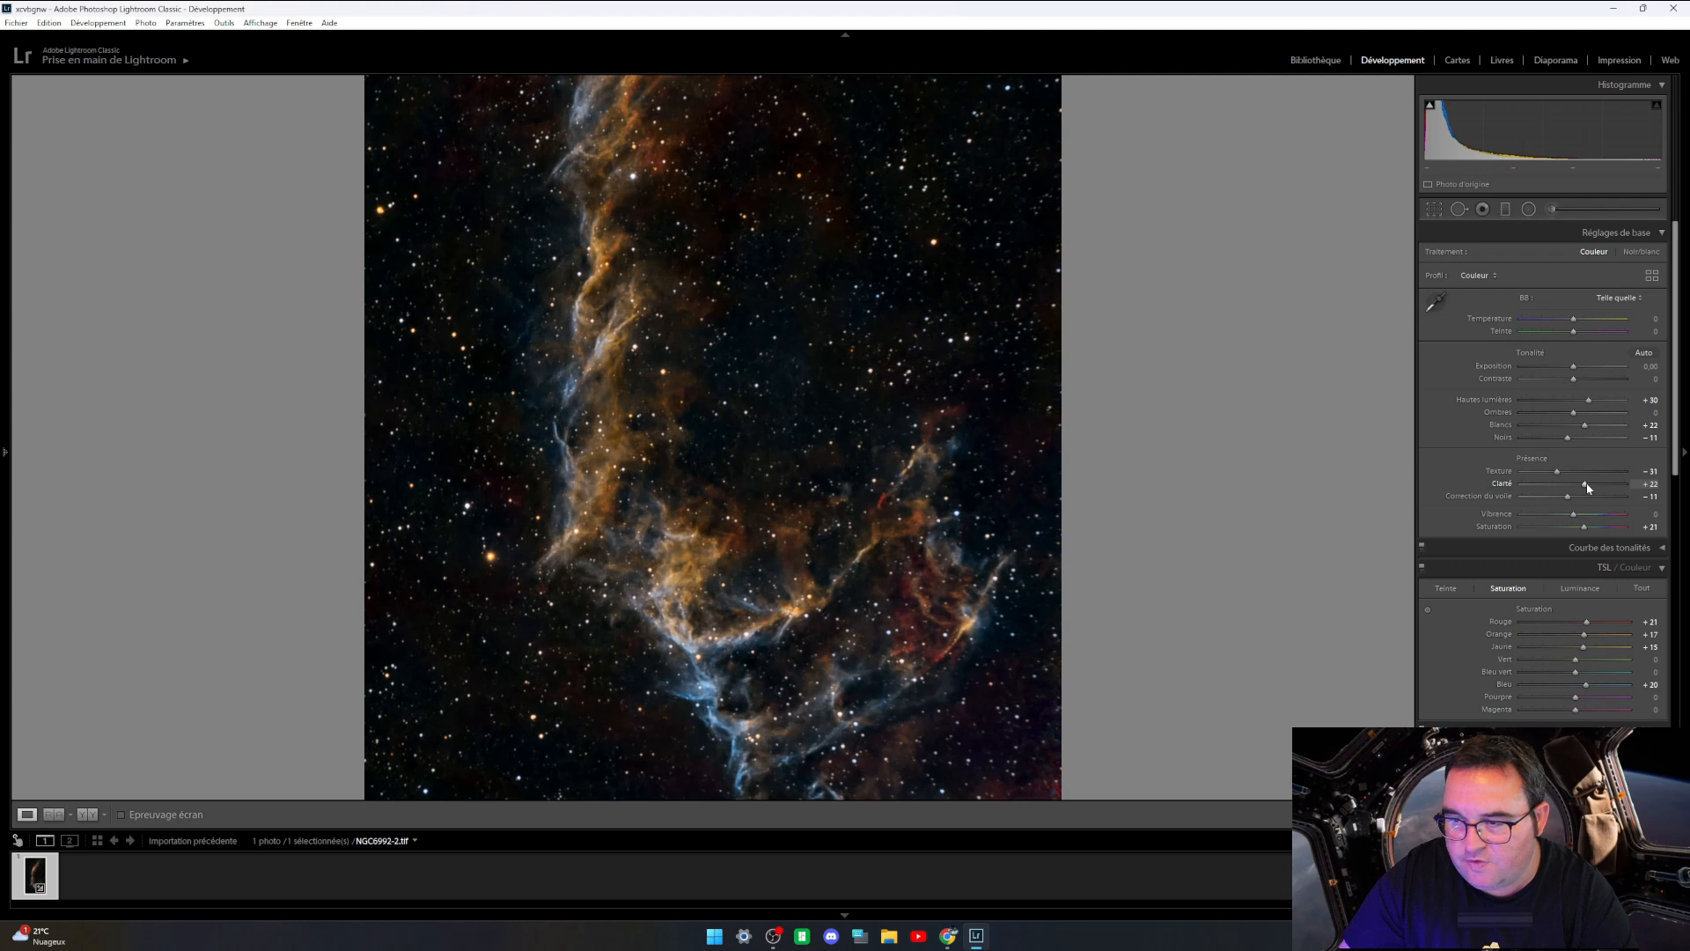
{"action": "mouse_move", "coordinate": [1585, 488]}
{"action": "left_mouse_down"}
{"action": "mouse_move", "coordinate": [1578, 510]}
{"action": "mouse_move", "coordinate": [1599, 512]}
{"action": "left_mouse_up"}
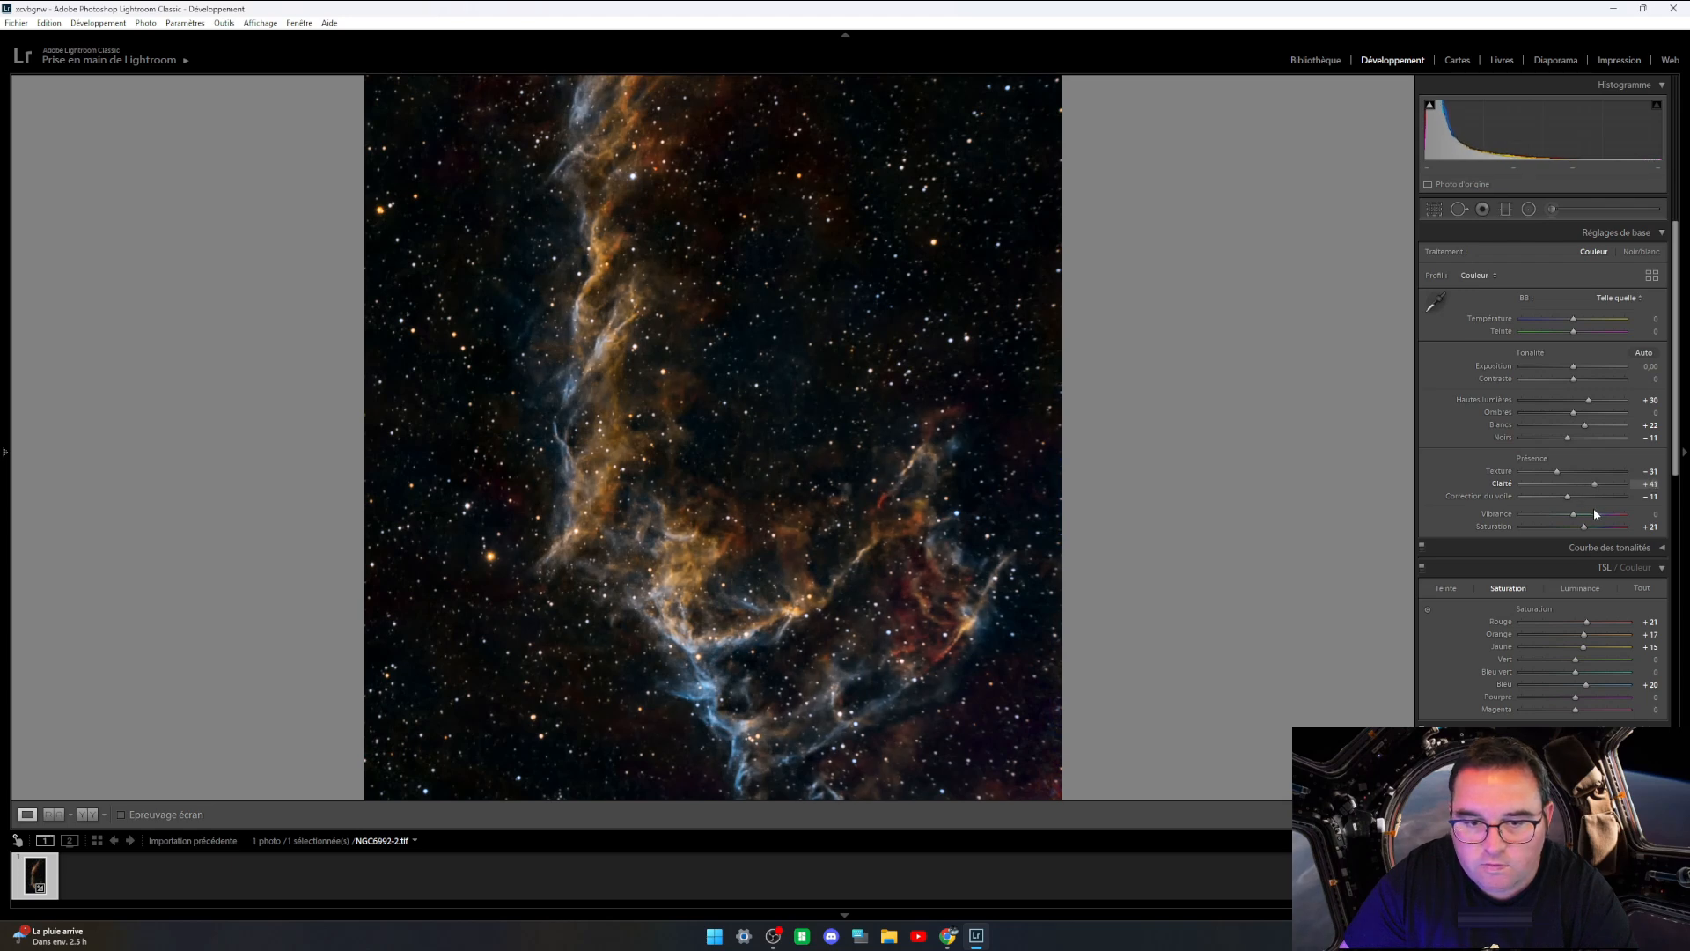
{"action": "left_click", "coordinate": [826, 518]}
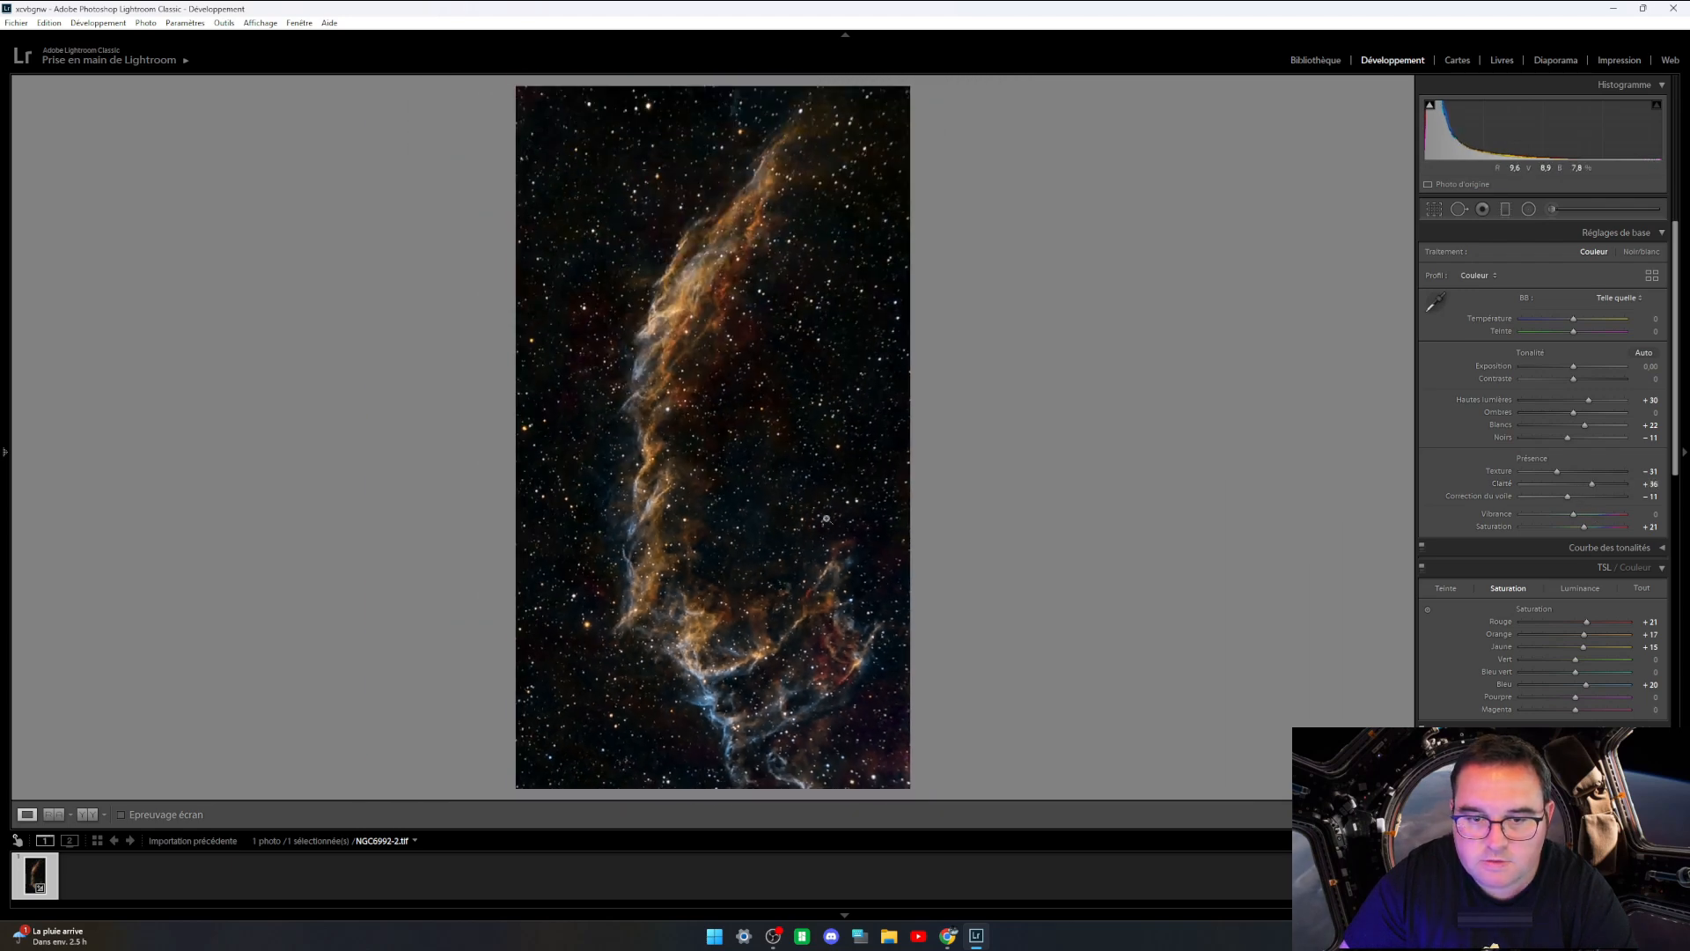
{"action": "double_click", "coordinate": [1503, 489]}
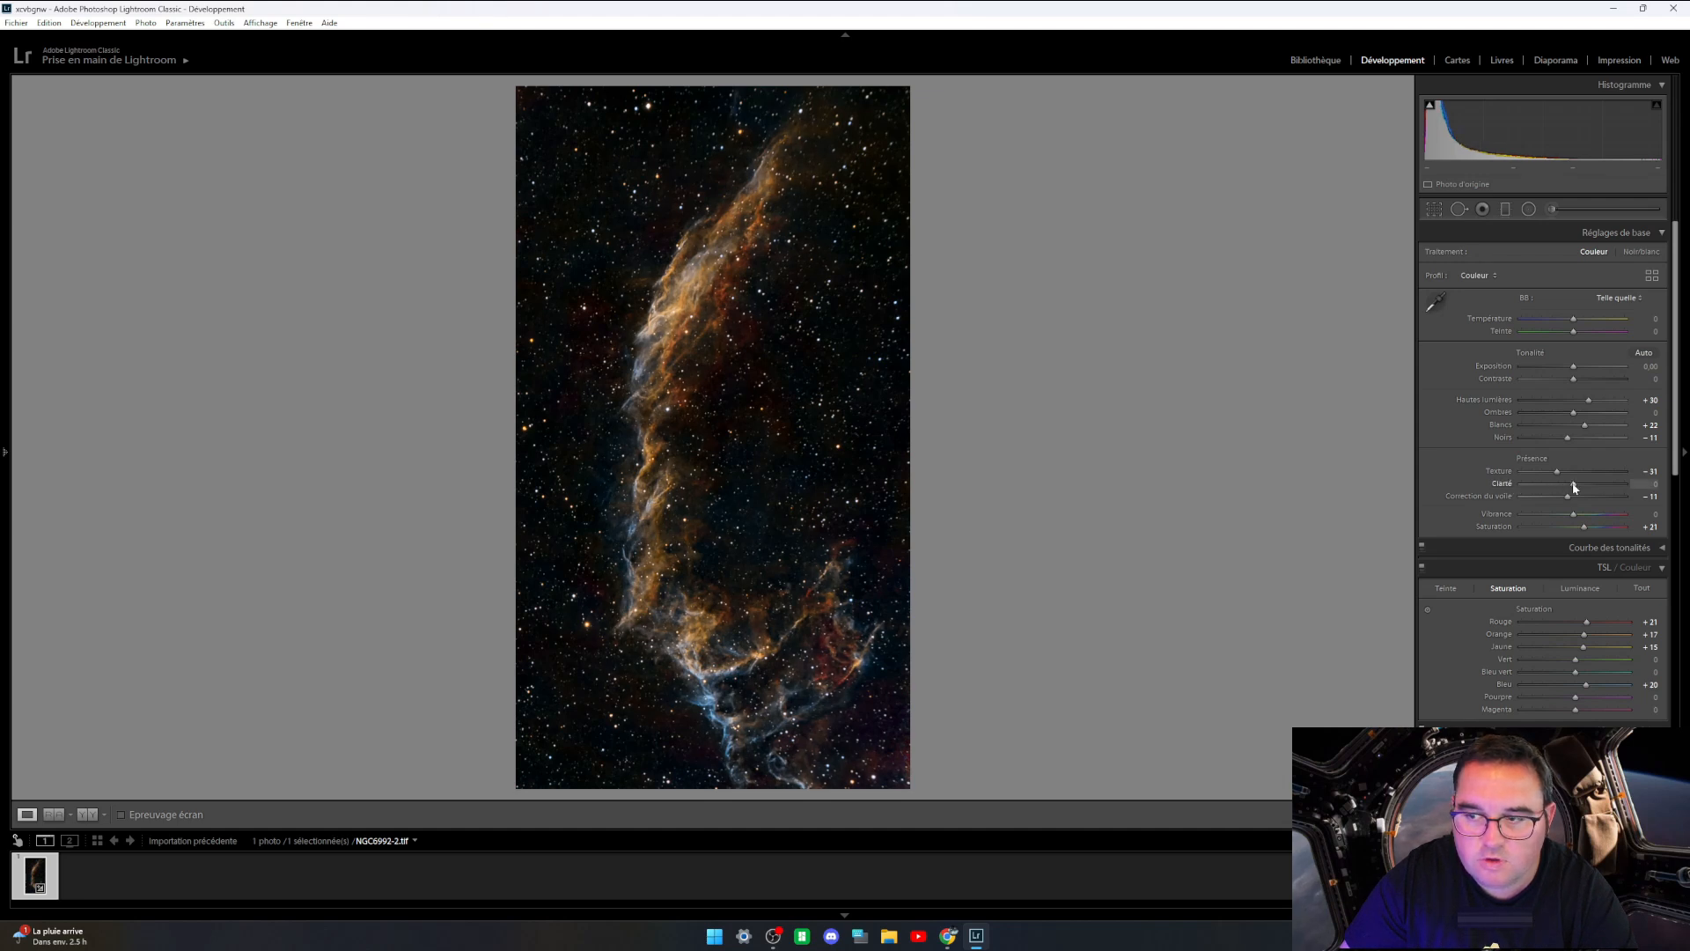
{"action": "mouse_move", "coordinate": [1575, 489]}
{"action": "left_mouse_down"}
{"action": "mouse_move", "coordinate": [1639, 496]}
{"action": "mouse_move", "coordinate": [1571, 499]}
{"action": "mouse_move", "coordinate": [1590, 497]}
{"action": "left_mouse_up"}
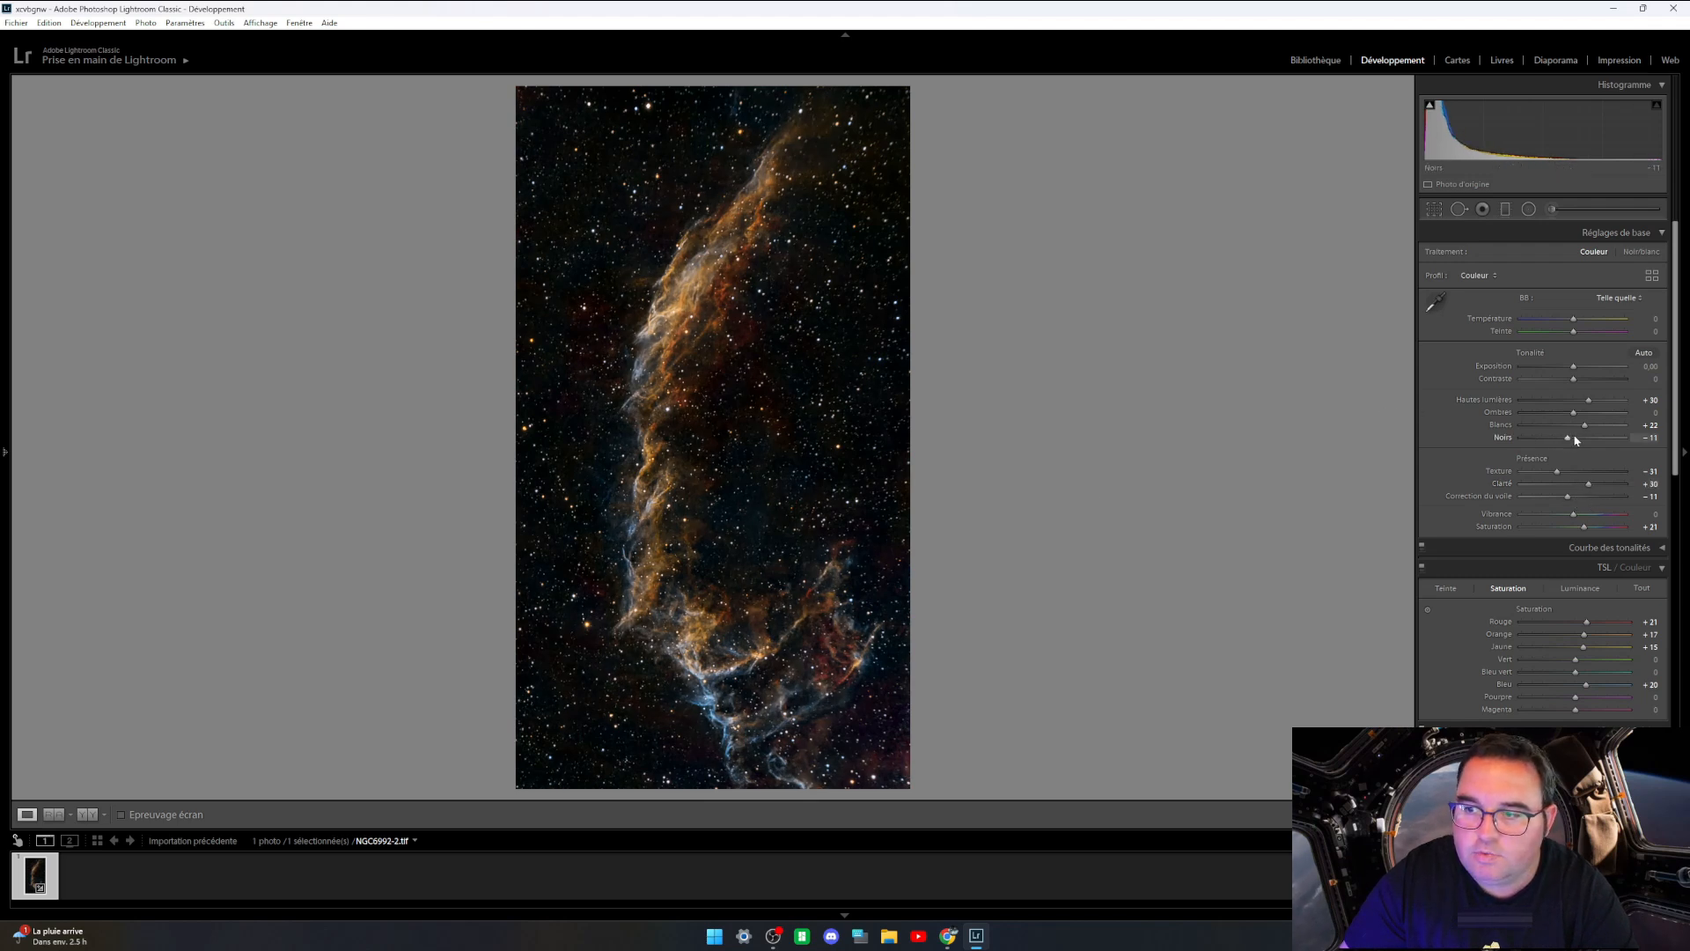
{"action": "left_click_drag", "start_coordinate": [1585, 426], "coordinate": [1539, 452]}
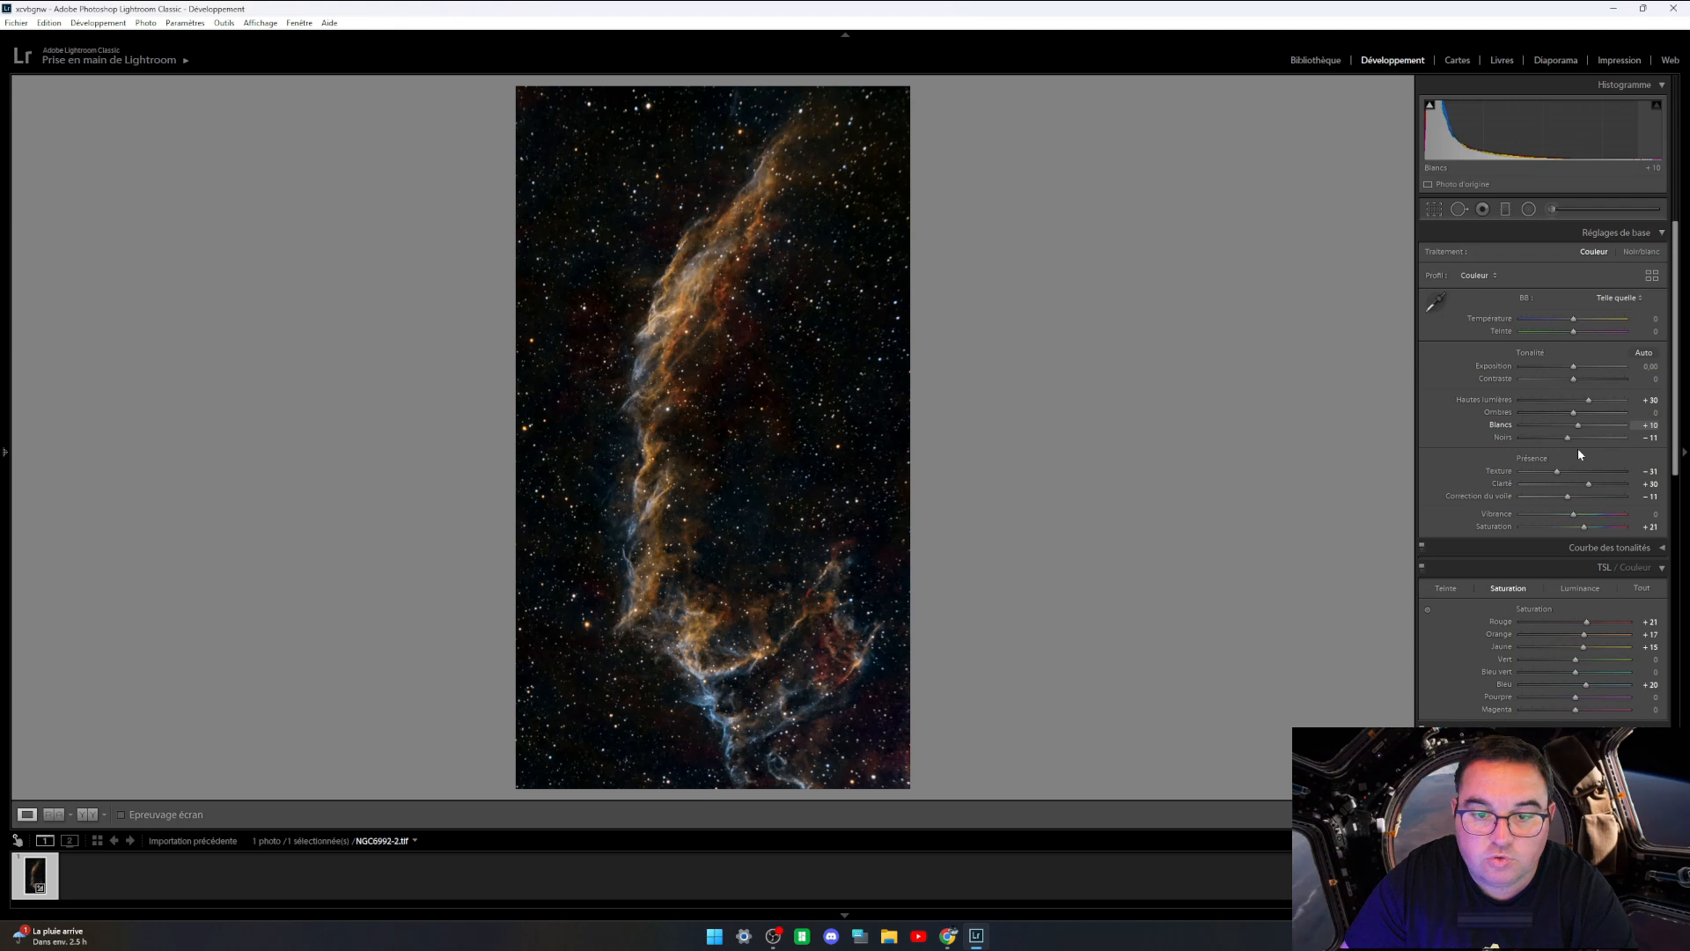
{"action": "mouse_move", "coordinate": [1578, 454]}
{"action": "left_mouse_down"}
{"action": "mouse_move", "coordinate": [1607, 454]}
{"action": "mouse_move", "coordinate": [1589, 454]}
{"action": "left_mouse_up"}
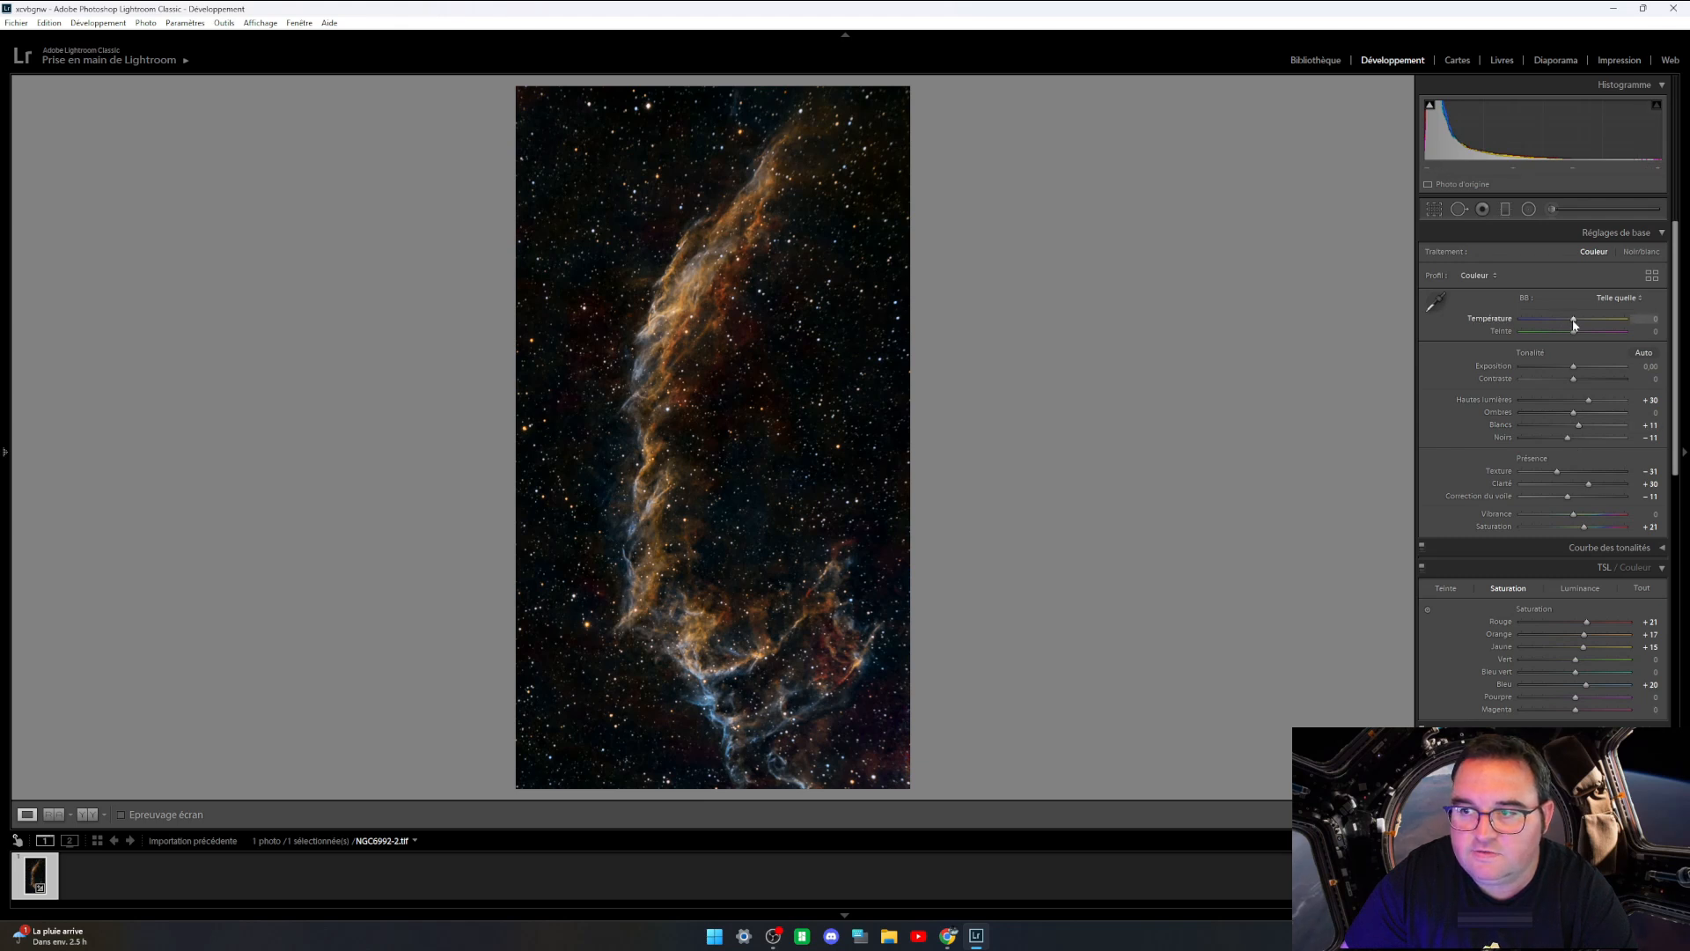
Step: Try warmer and cooler white balance on the photo and settle the temperature at -6
{"action": "left_click_drag", "start_coordinate": [1573, 326], "coordinate": [1578, 325]}
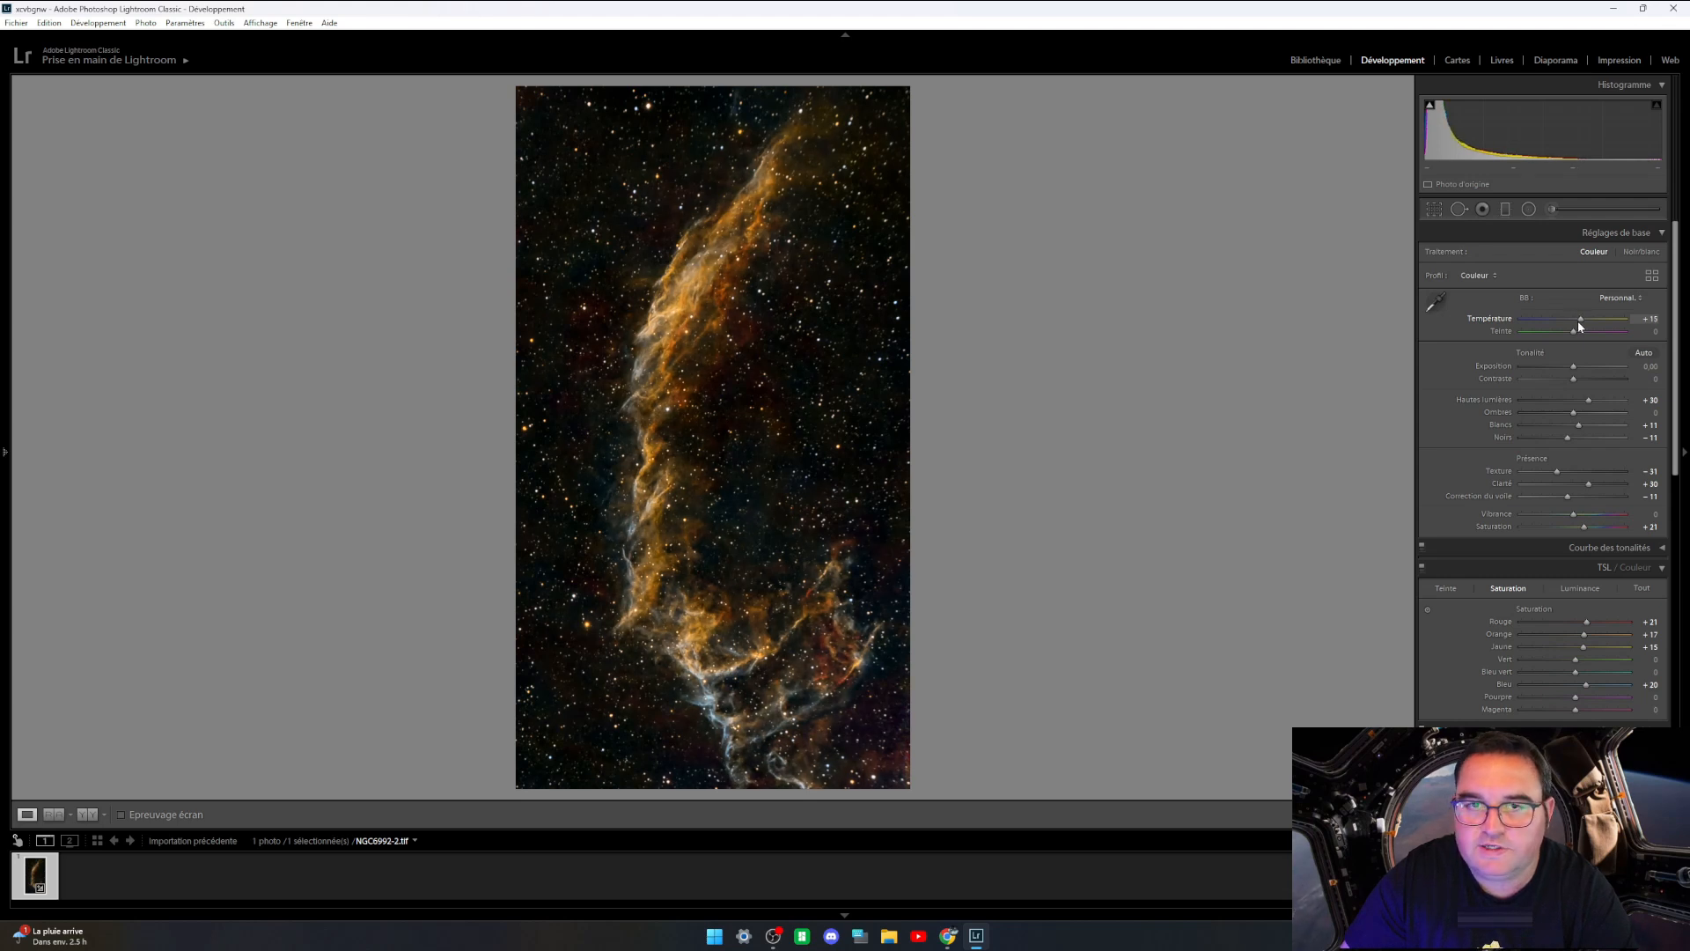
{"action": "left_click_drag", "start_coordinate": [1576, 326], "coordinate": [1575, 327]}
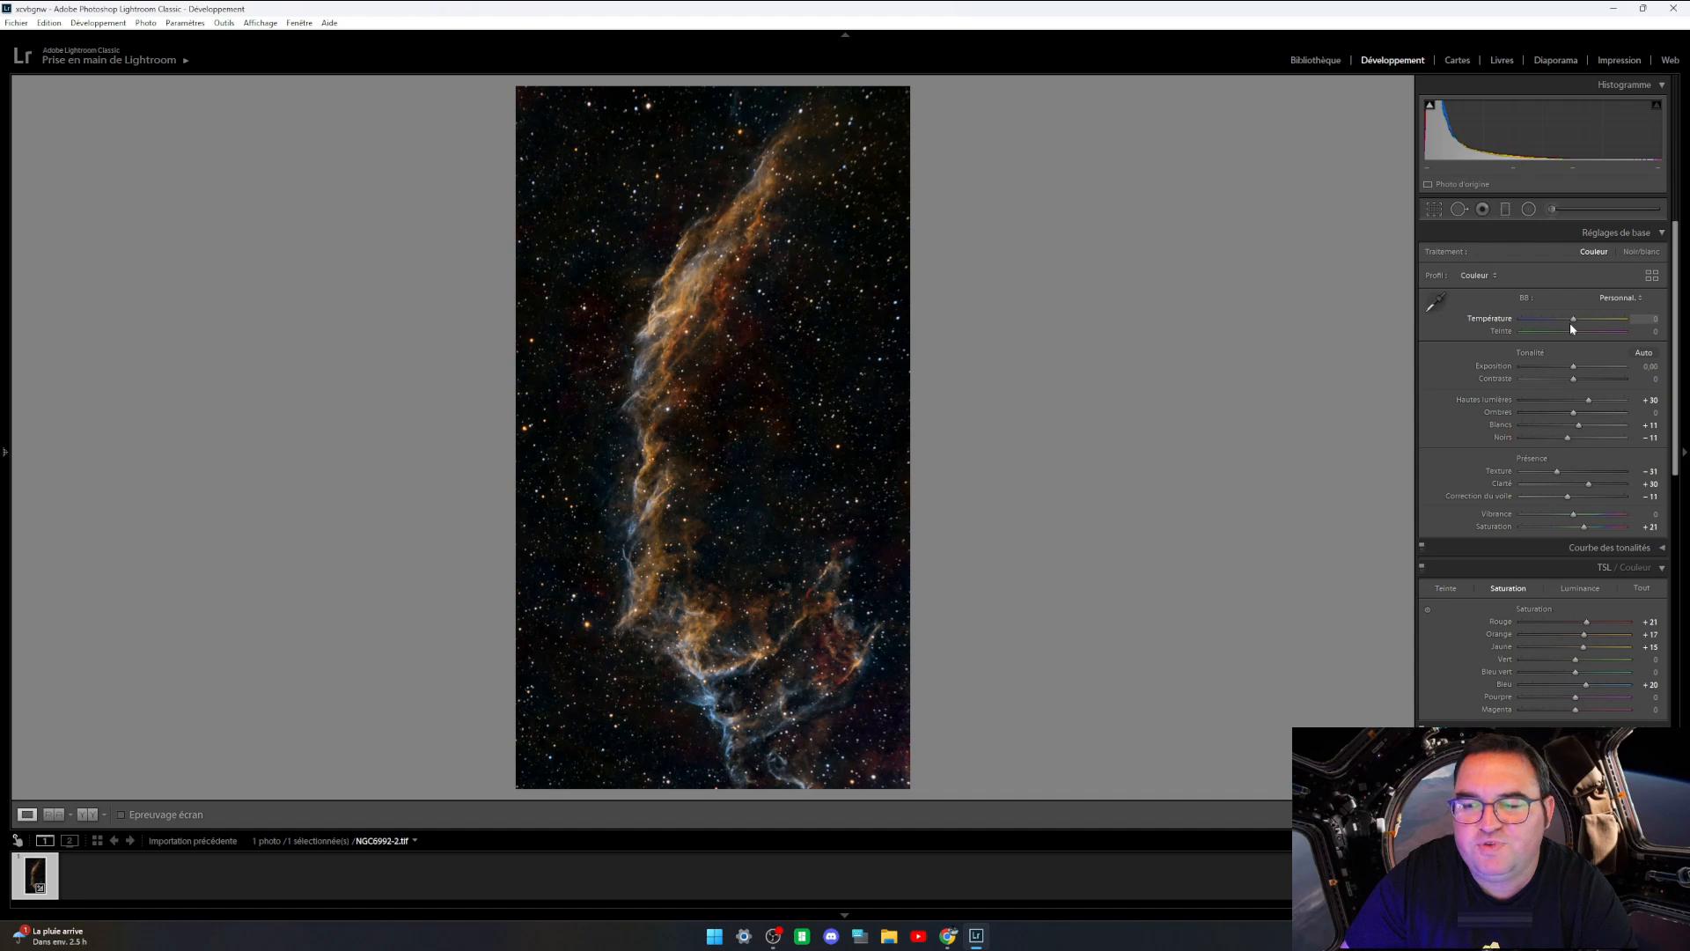
{"action": "left_click_drag", "start_coordinate": [1568, 328], "coordinate": [1564, 329]}
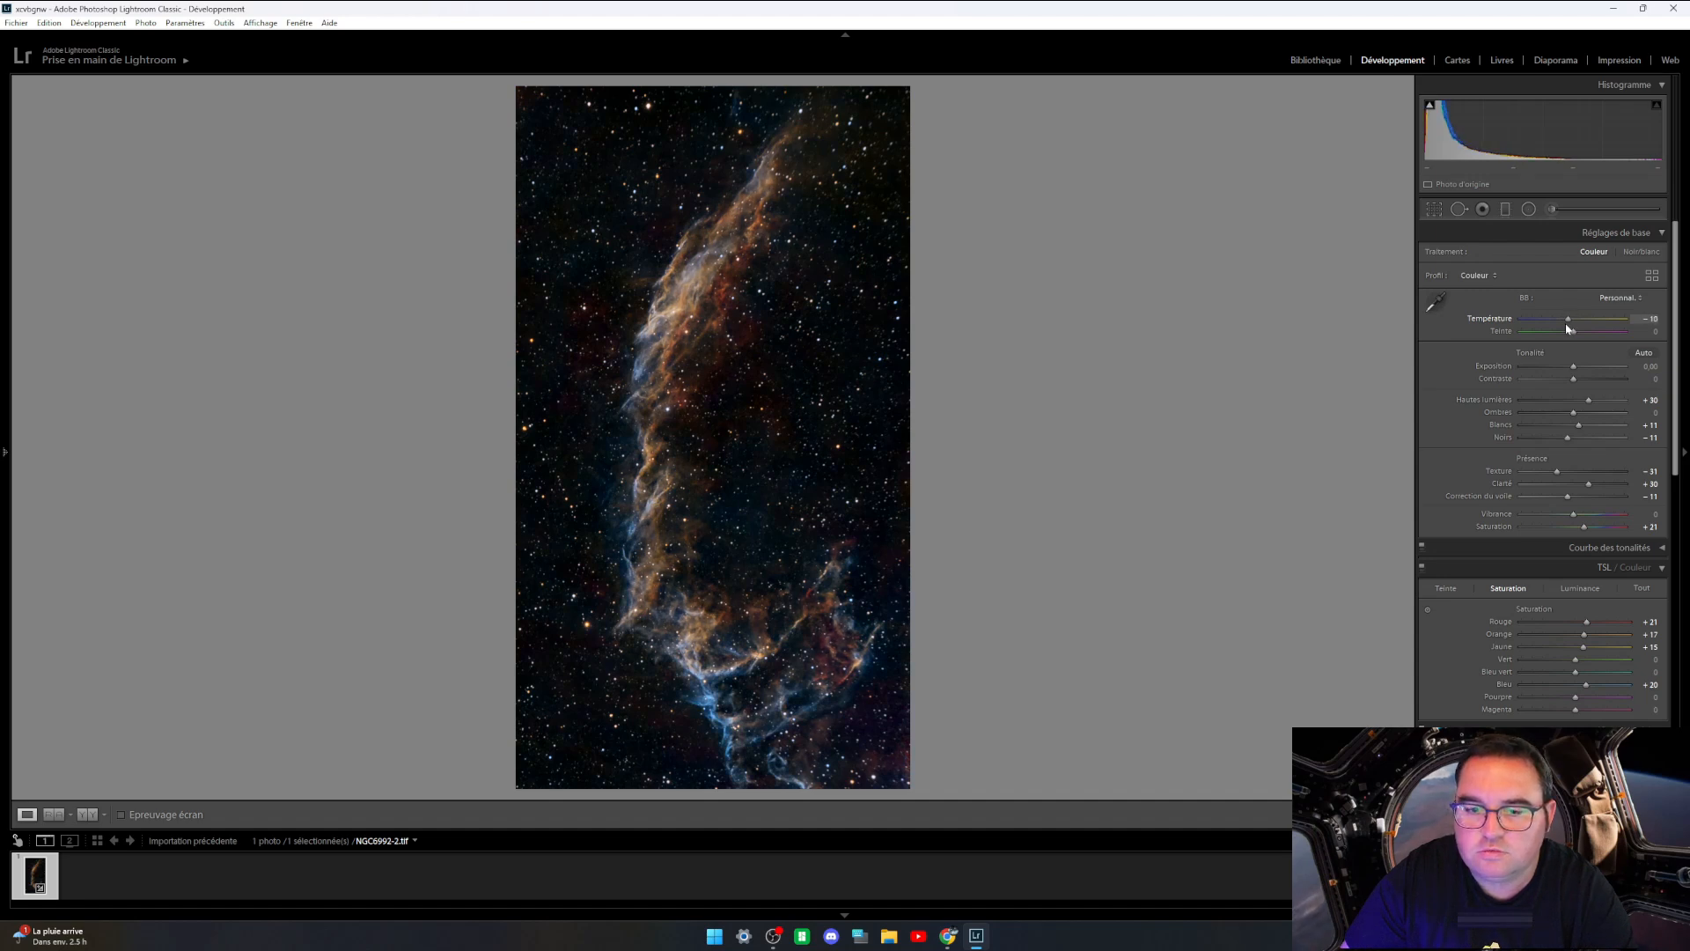
{"action": "left_click_drag", "start_coordinate": [1567, 329], "coordinate": [1571, 329]}
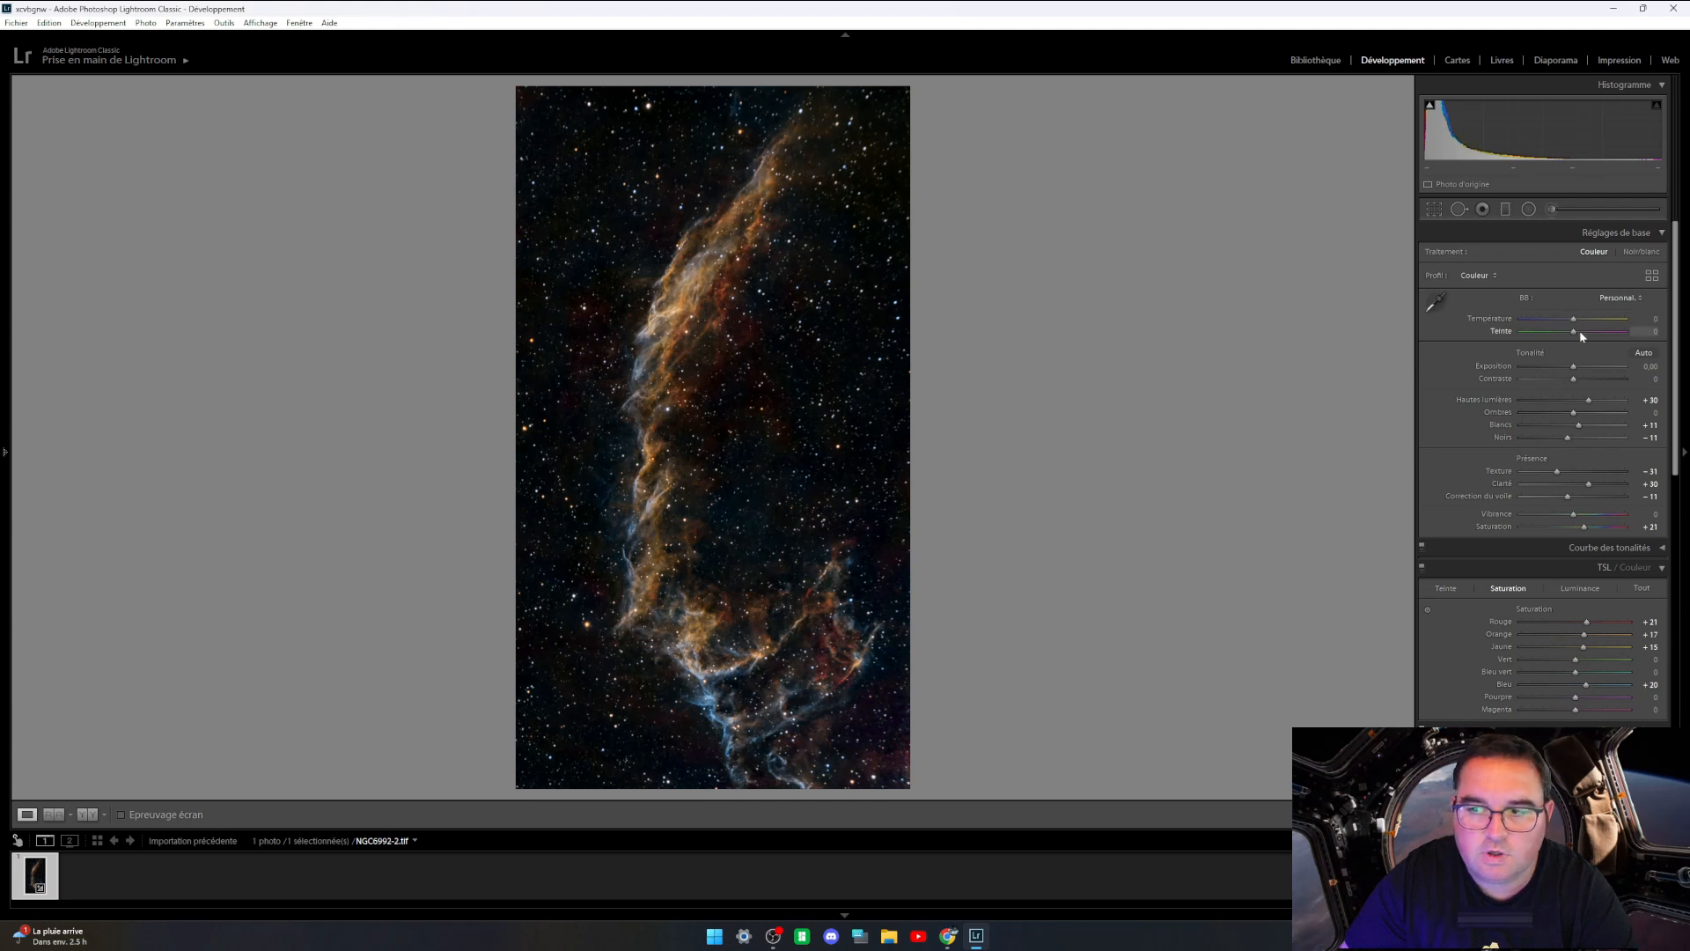
{"action": "left_click_drag", "start_coordinate": [1575, 324], "coordinate": [1572, 324]}
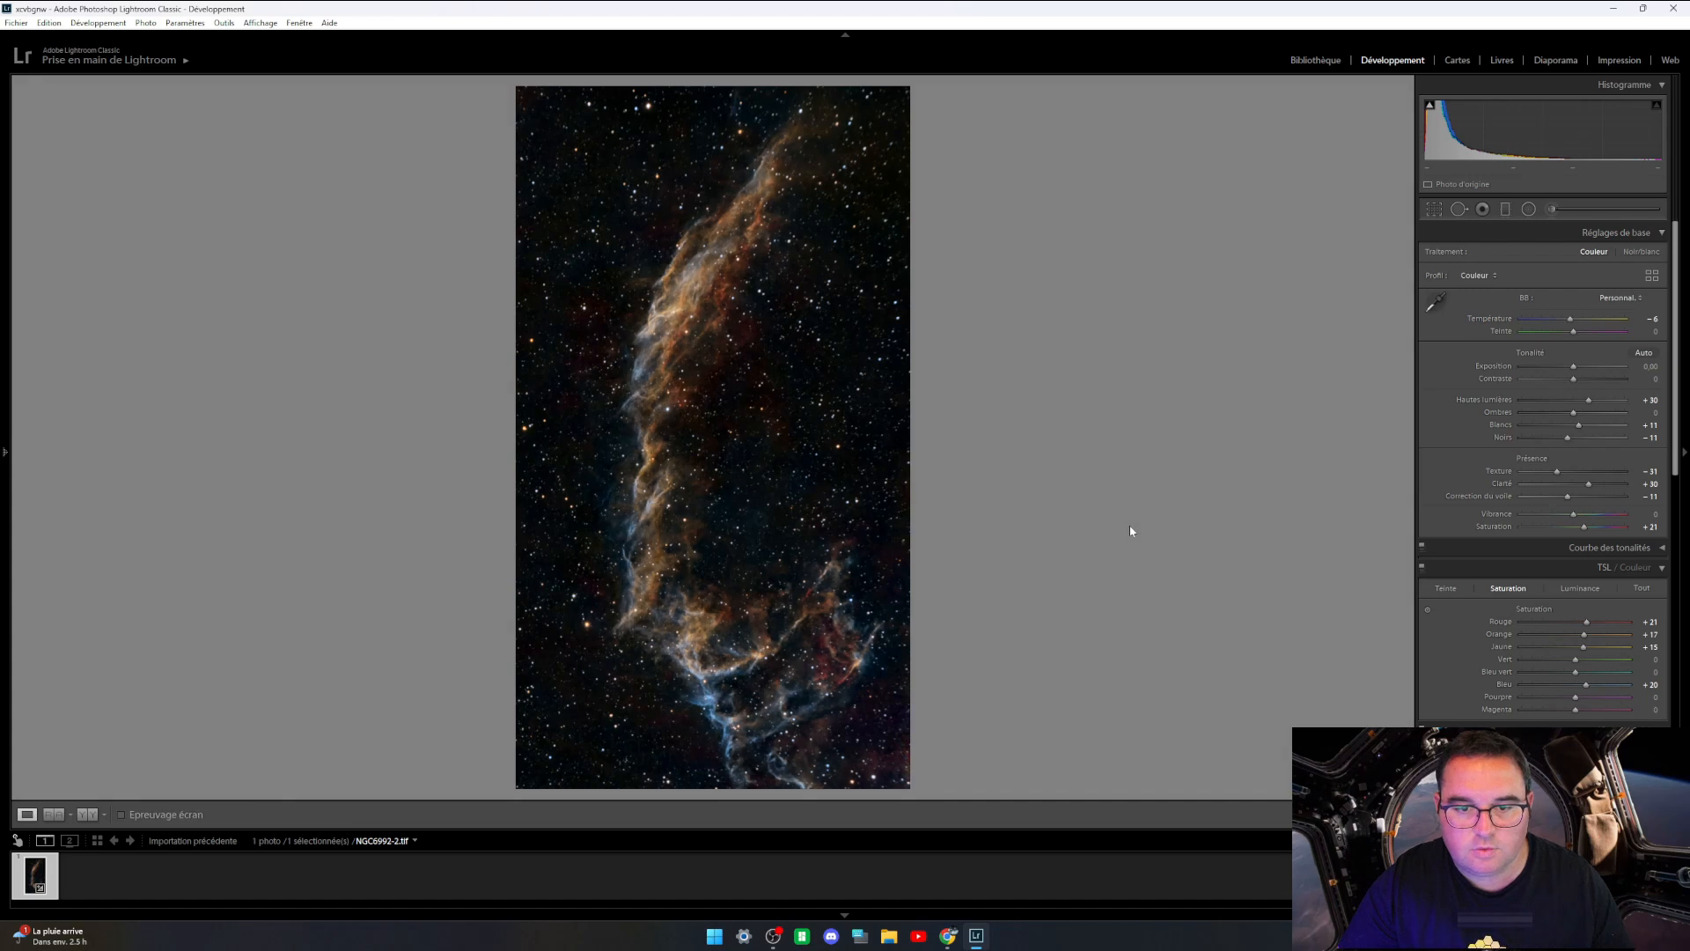
Step: Compare the photo with its unedited version again and inspect the lower nebula up close
{"action": "key", "text": "backslash"}
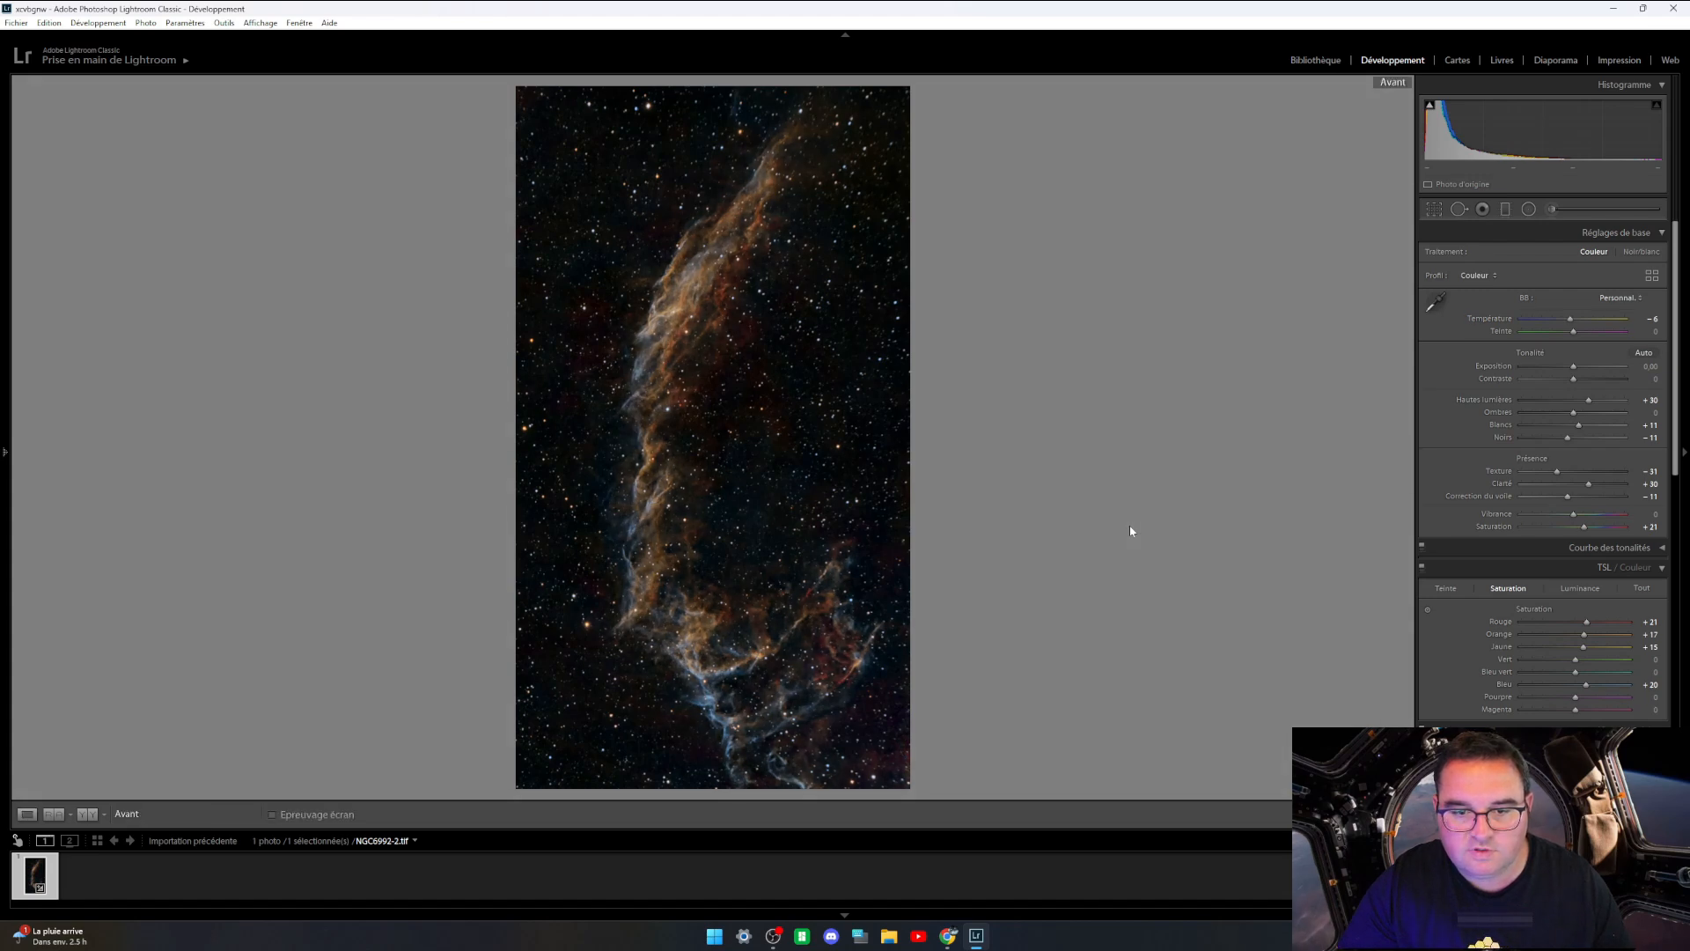
{"action": "key", "text": "backslash"}
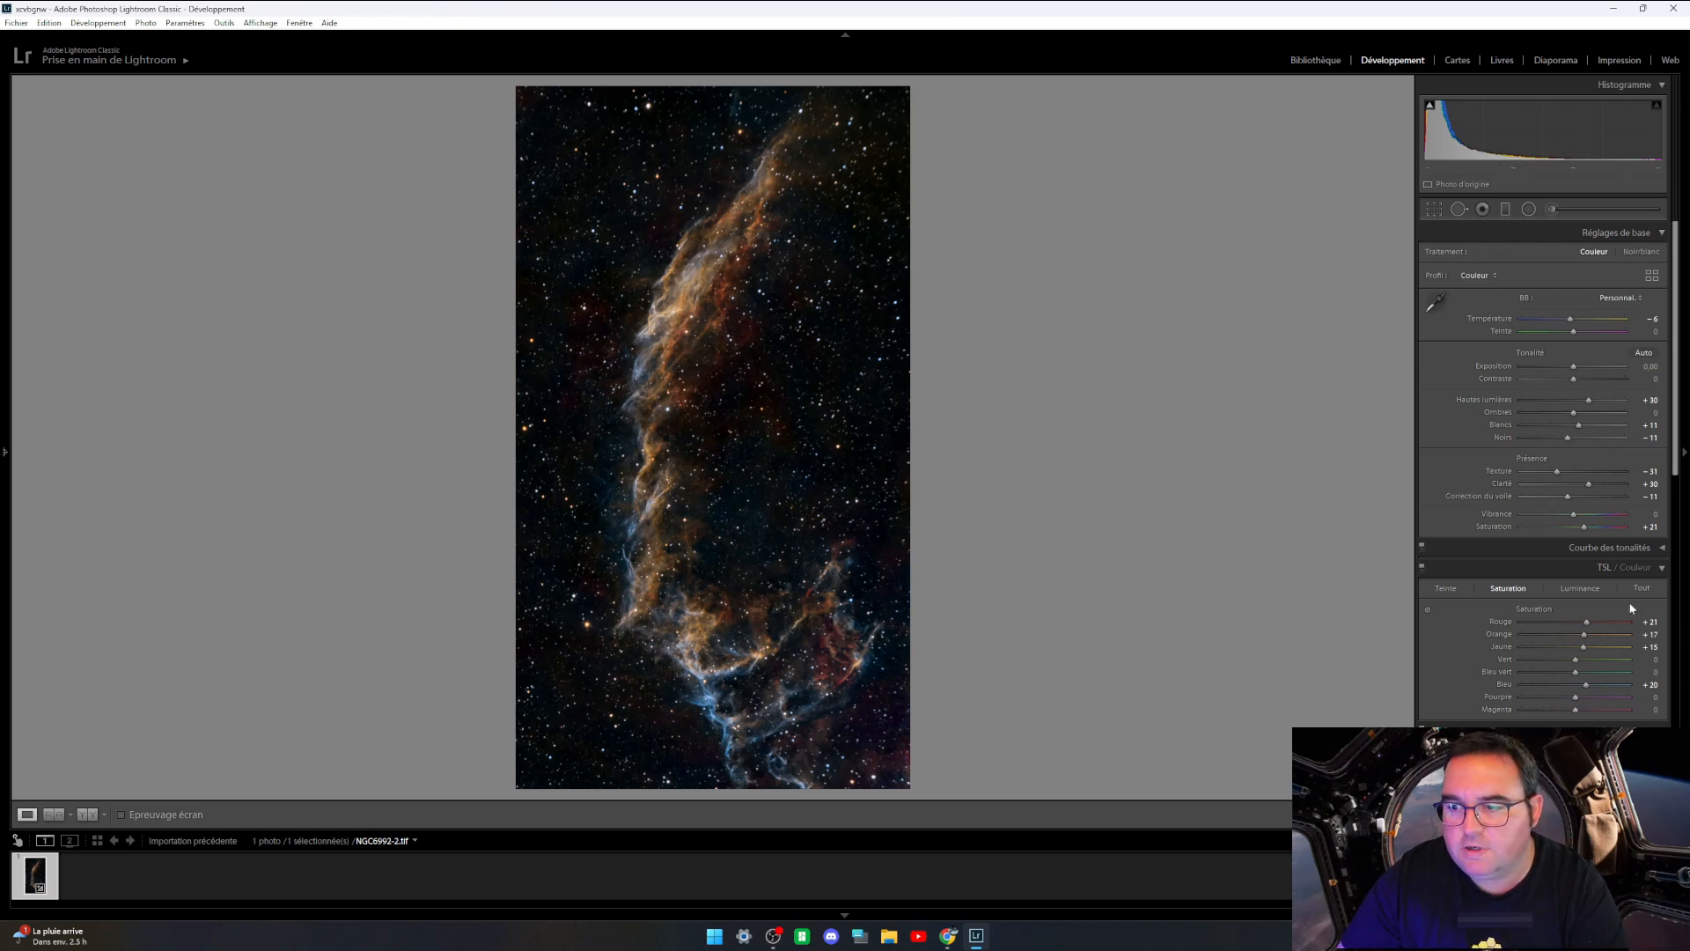
{"action": "scroll", "coordinate": [1631, 608], "scroll_direction": "down", "scroll_amount": 5}
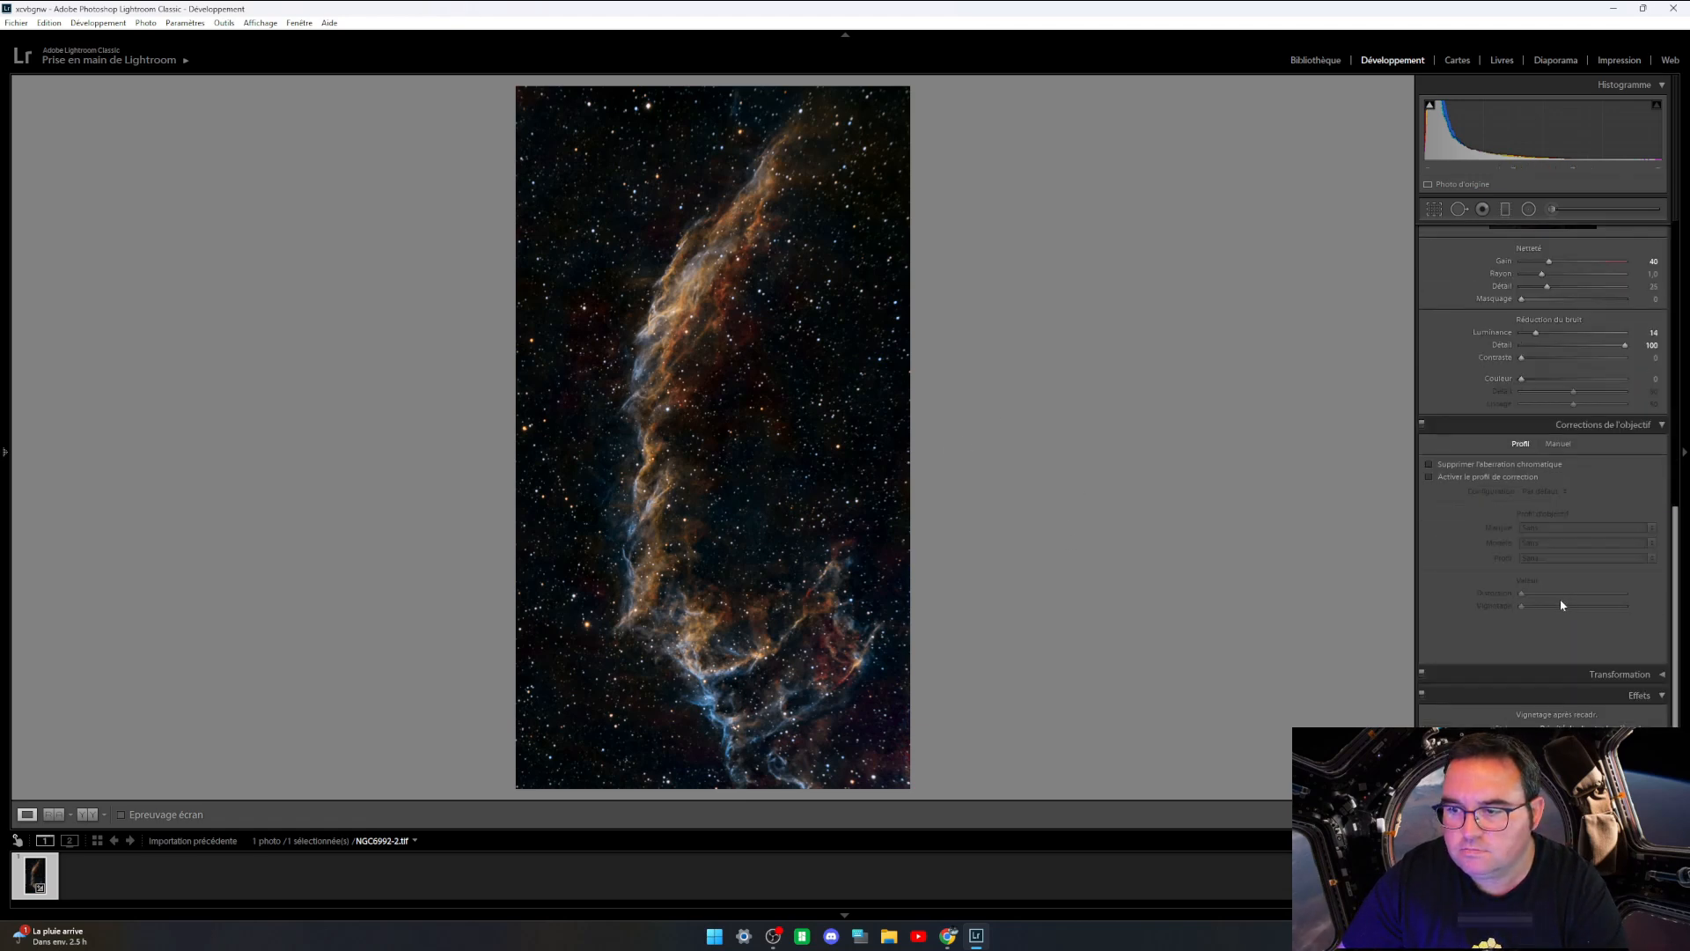
{"action": "left_click", "coordinate": [709, 582]}
{"action": "left_click", "coordinate": [710, 583]}
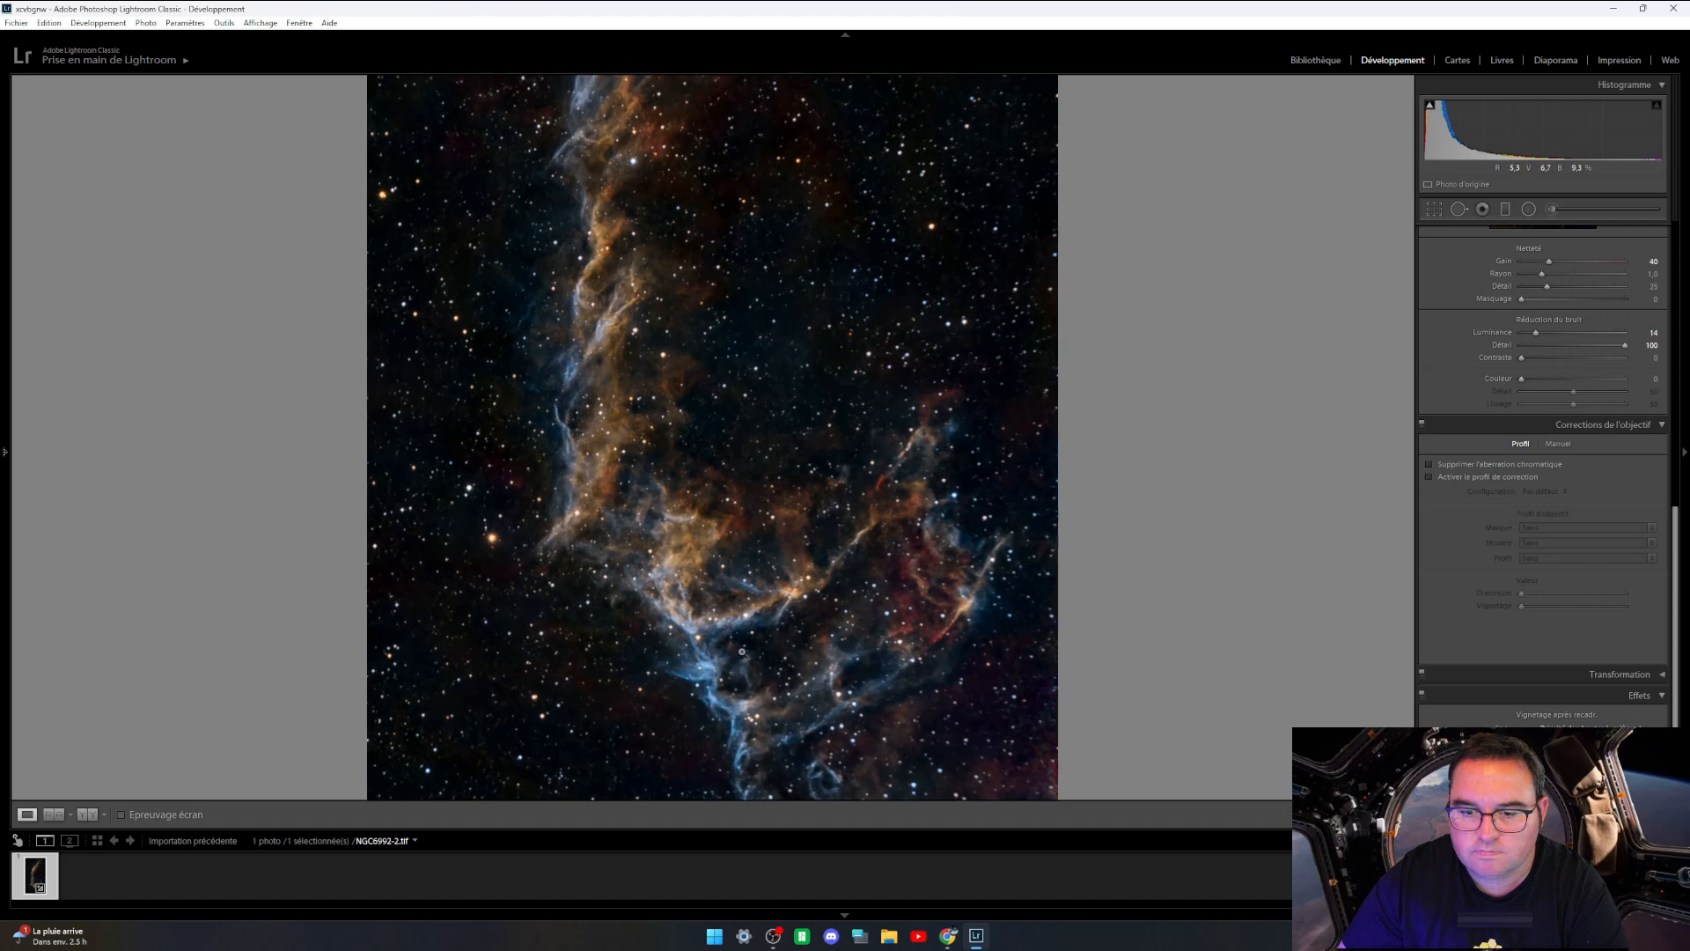
Step: Switch to File Explorer and open the finished image NGC6992-1.jpg, stored under 02Astrophoto Seestar finie on SSD 2 (D:)
{"action": "key", "text": "super+e"}
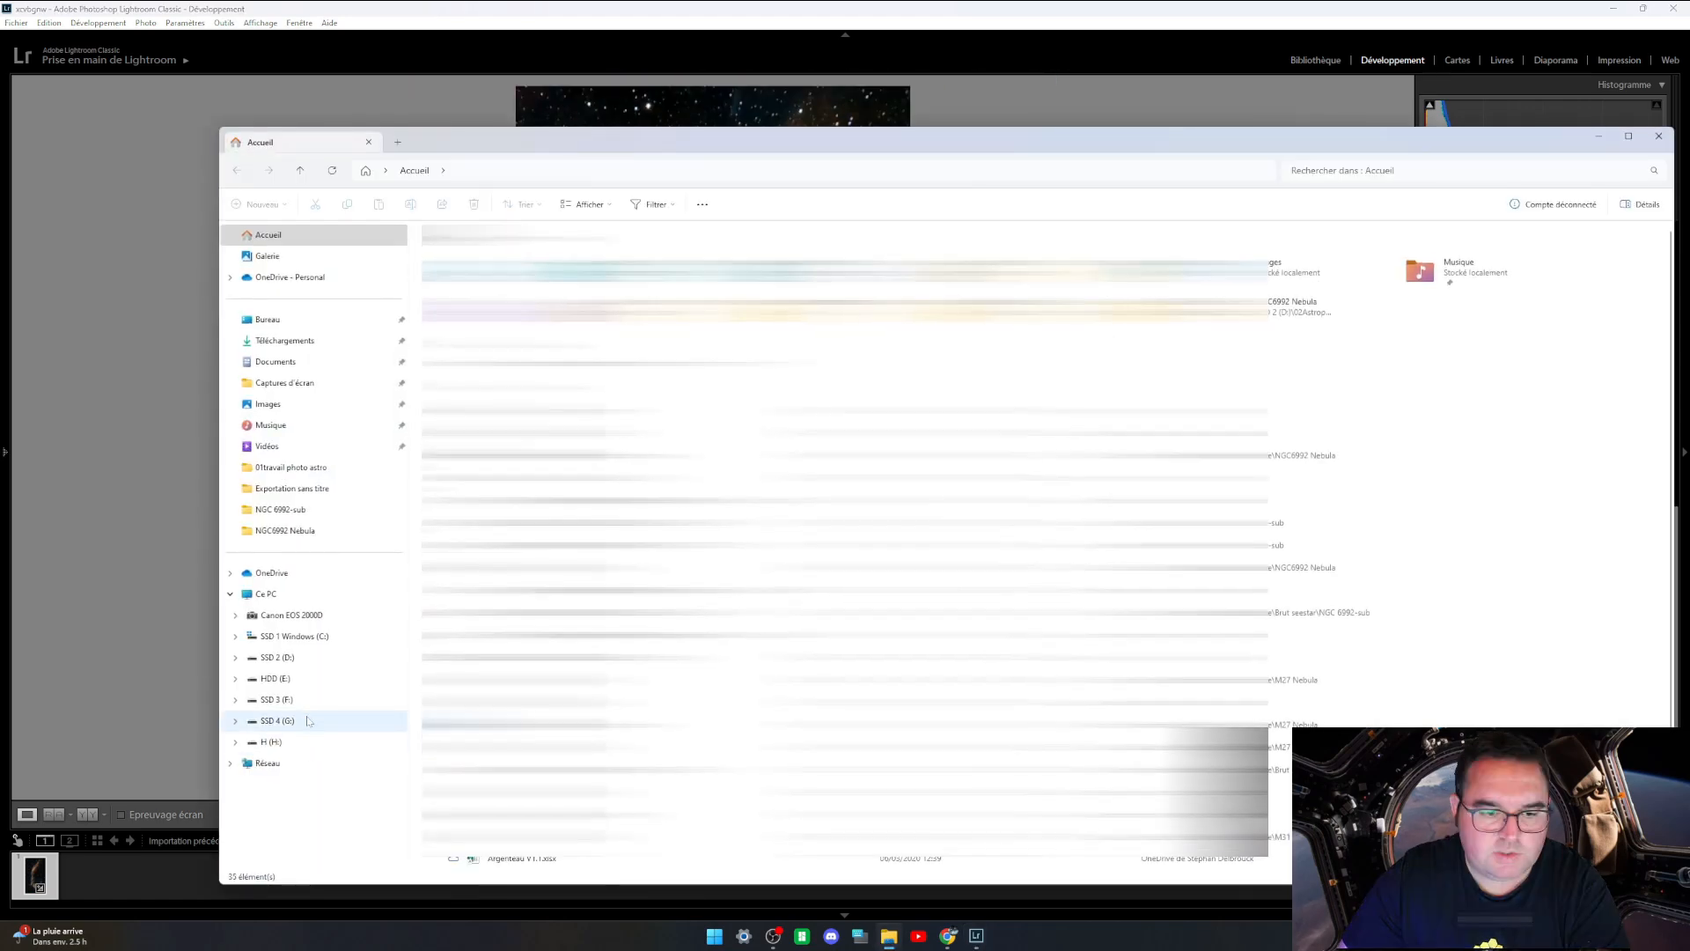
{"action": "left_click", "coordinate": [278, 658]}
{"action": "double_click", "coordinate": [493, 243]}
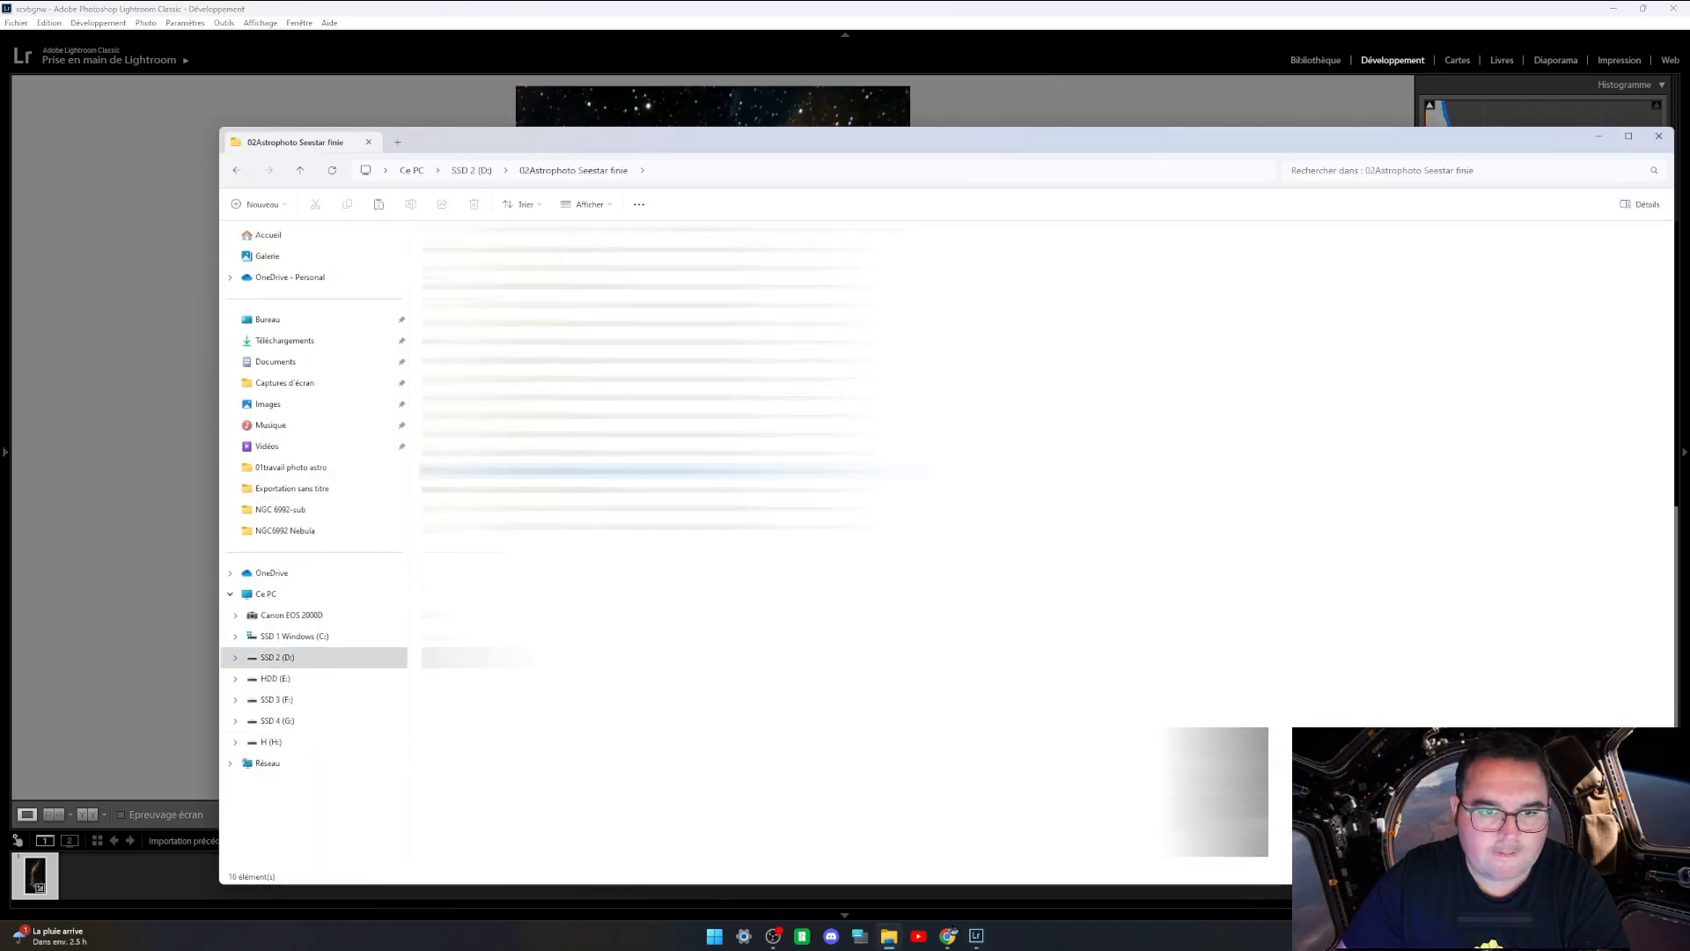
{"action": "double_click", "coordinate": [466, 491]}
{"action": "left_click", "coordinate": [538, 273]}
{"action": "double_click", "coordinate": [537, 273]}
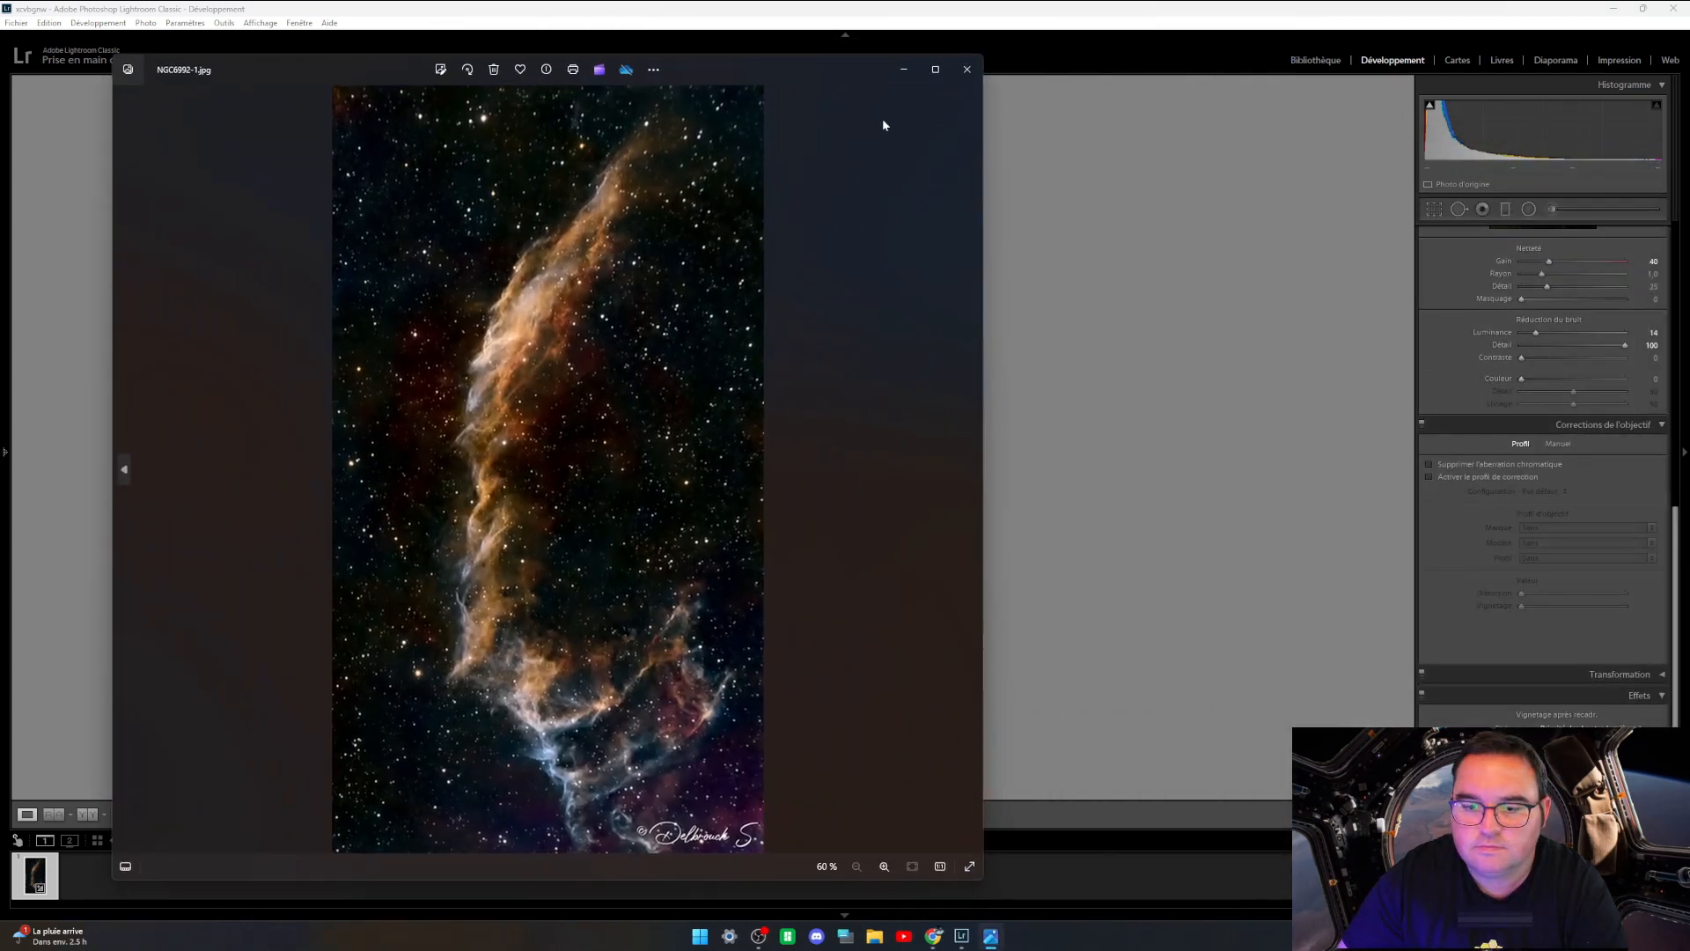
Step: Narrow the NGC6992-1.jpg window and place it beside the Lightroom photo to compare the colors of both versions
{"action": "left_click_drag", "start_coordinate": [843, 65], "coordinate": [905, 70]}
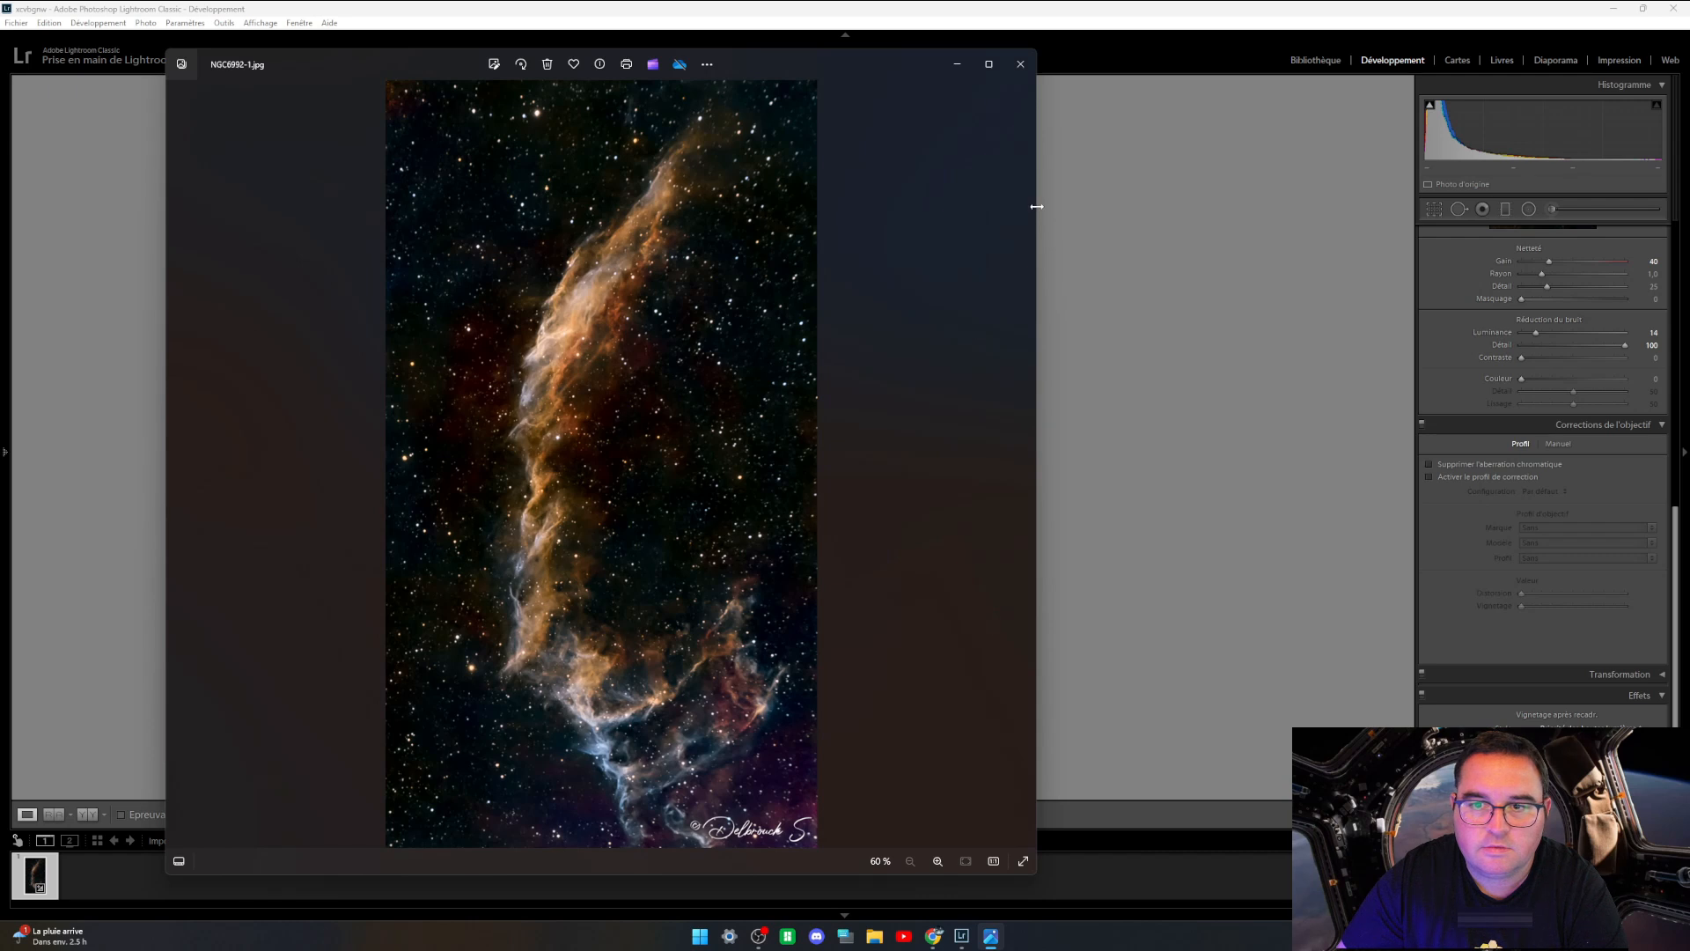
{"action": "left_click_drag", "start_coordinate": [1036, 206], "coordinate": [619, 220]}
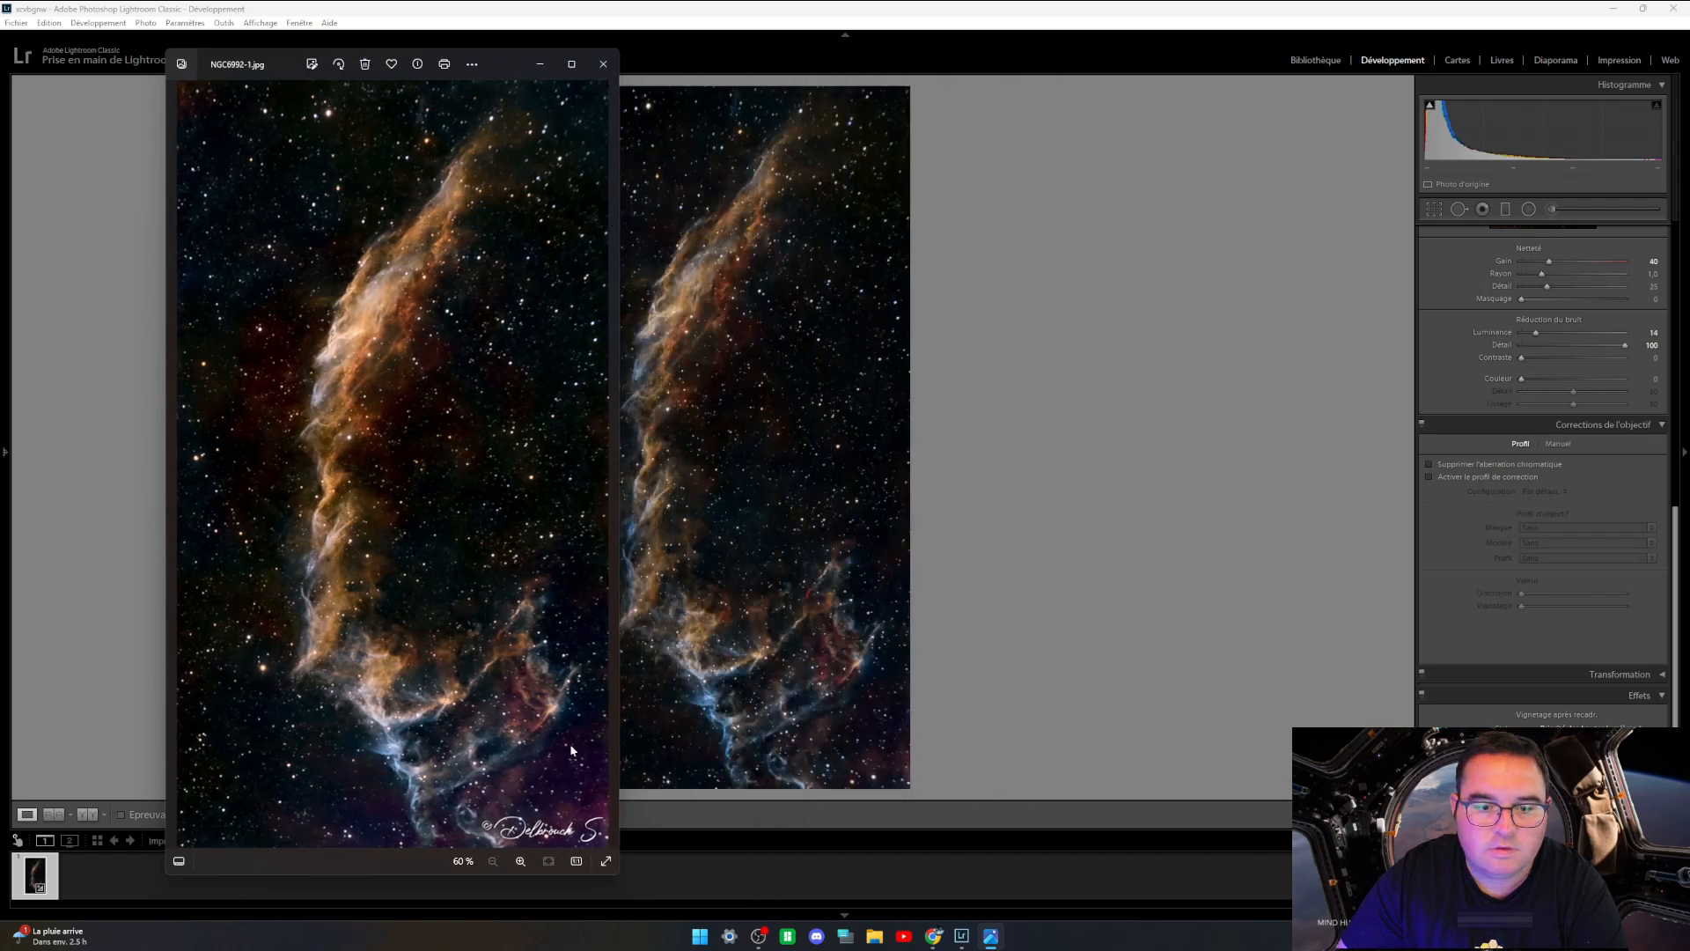
{"action": "left_click_drag", "start_coordinate": [611, 873], "coordinate": [546, 799]}
{"action": "left_click_drag", "start_coordinate": [449, 62], "coordinate": [412, 70]}
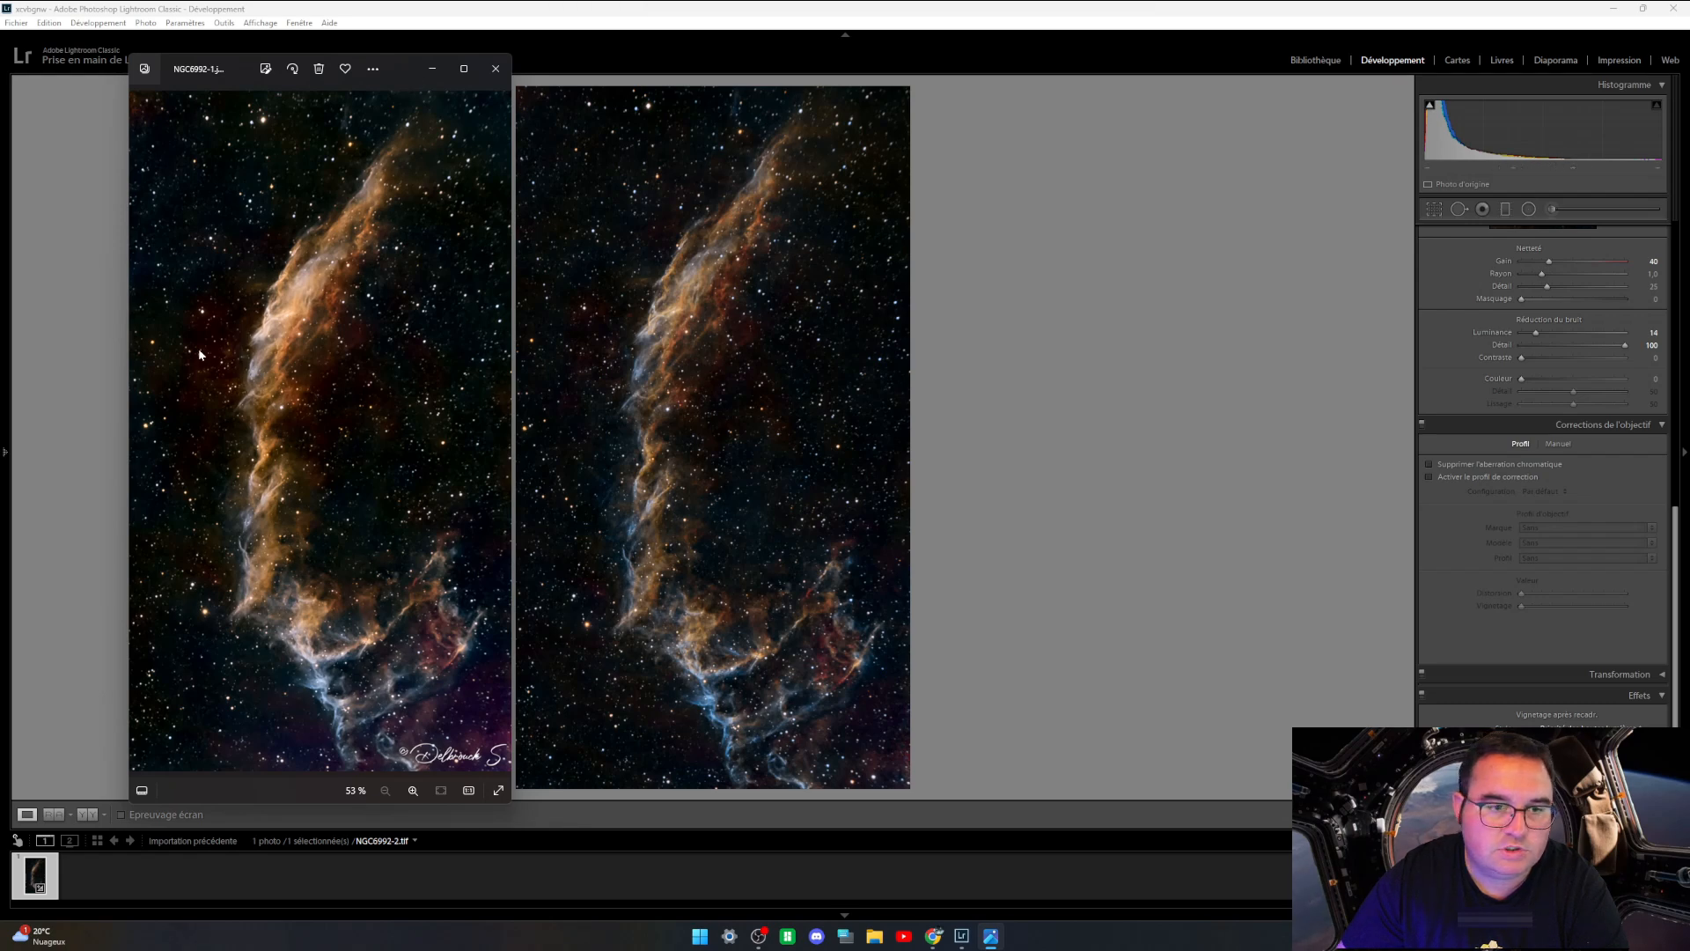
{"action": "left_click", "coordinate": [1012, 432]}
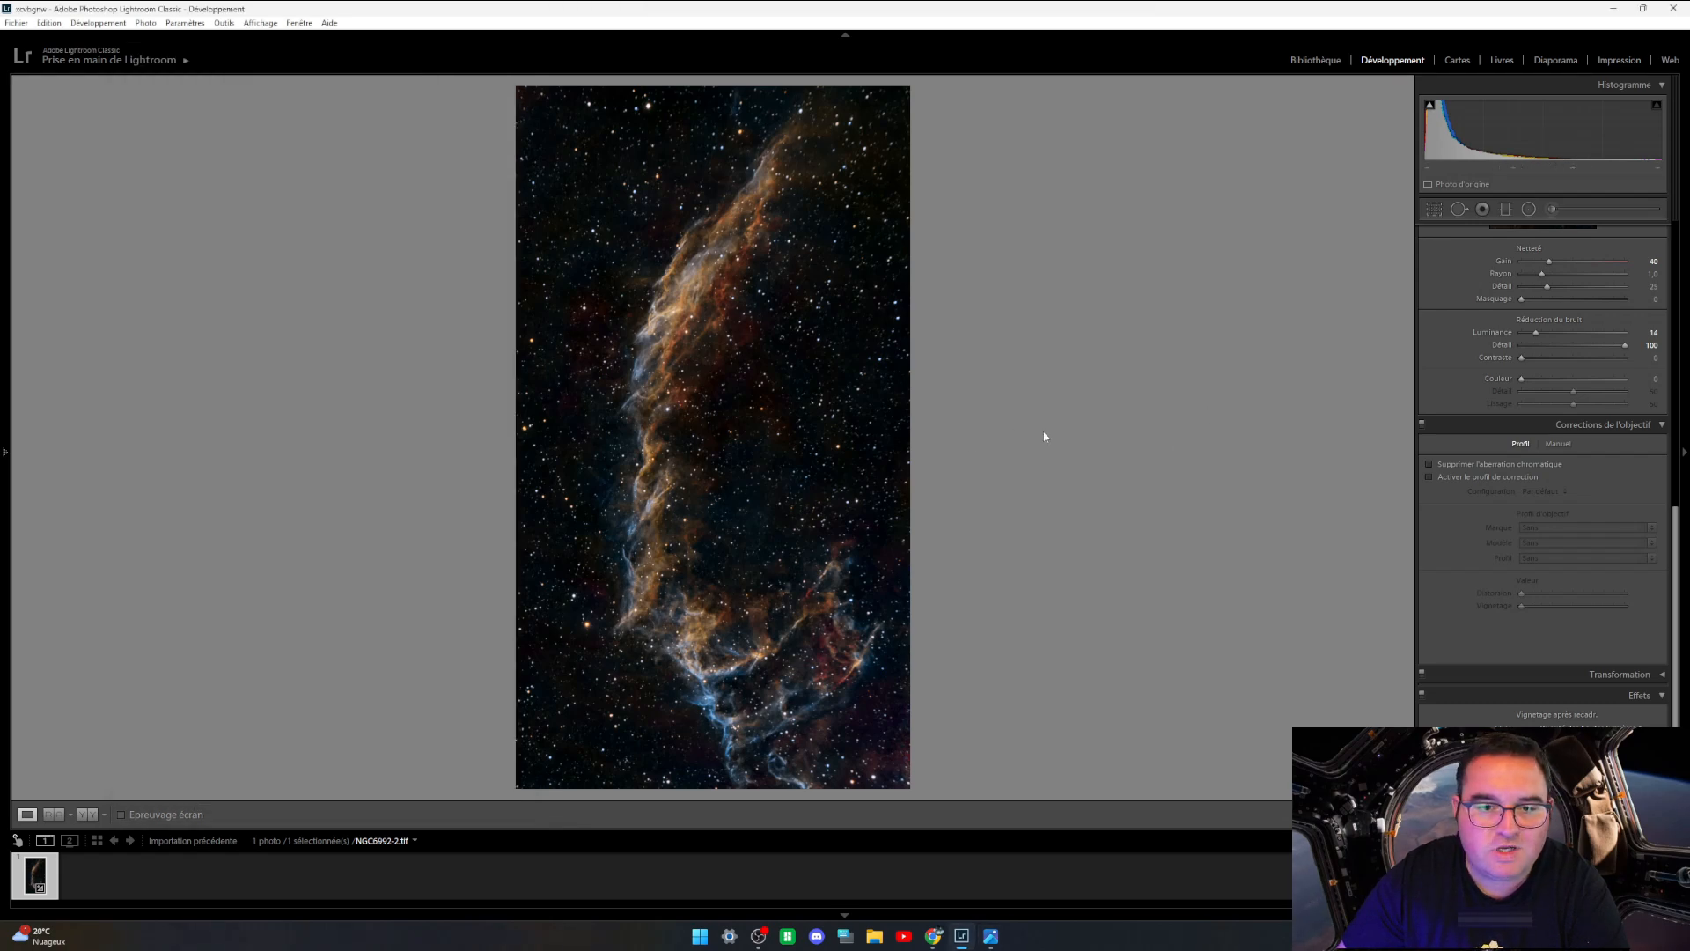
{"action": "left_click", "coordinate": [981, 936]}
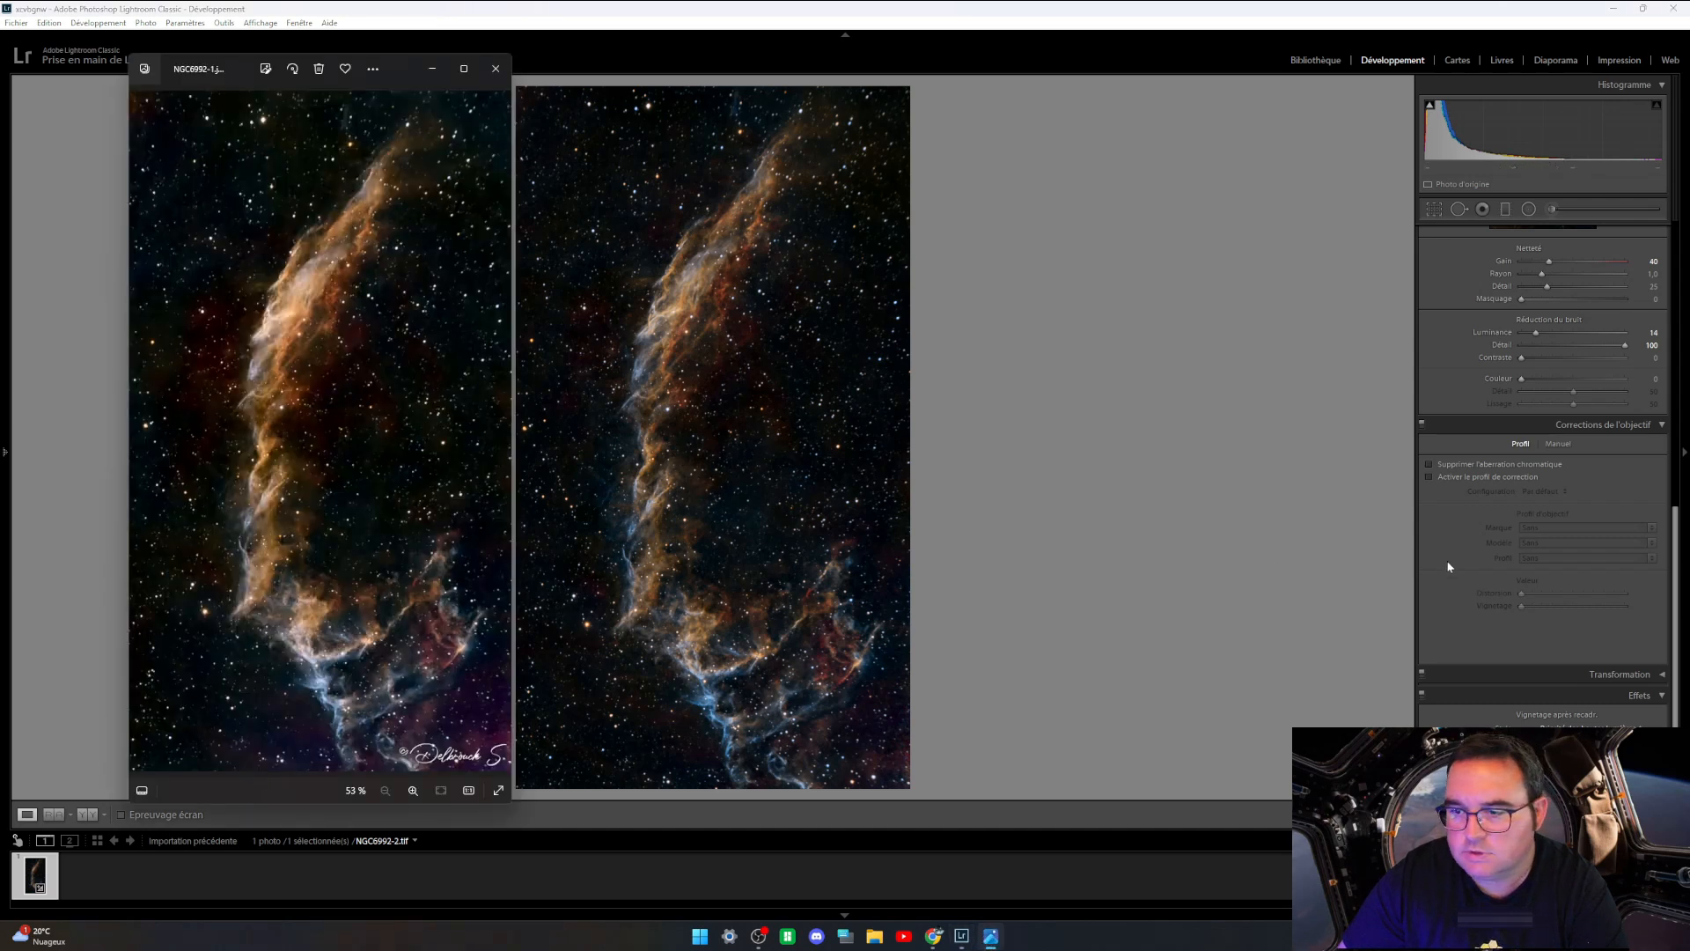
Step: Return to Lightroom, try purple saturation at +100, and set purple to +42 and magenta to +44
{"action": "left_click", "coordinate": [1513, 594]}
{"action": "scroll", "coordinate": [1544, 608], "scroll_direction": "up", "scroll_amount": 3}
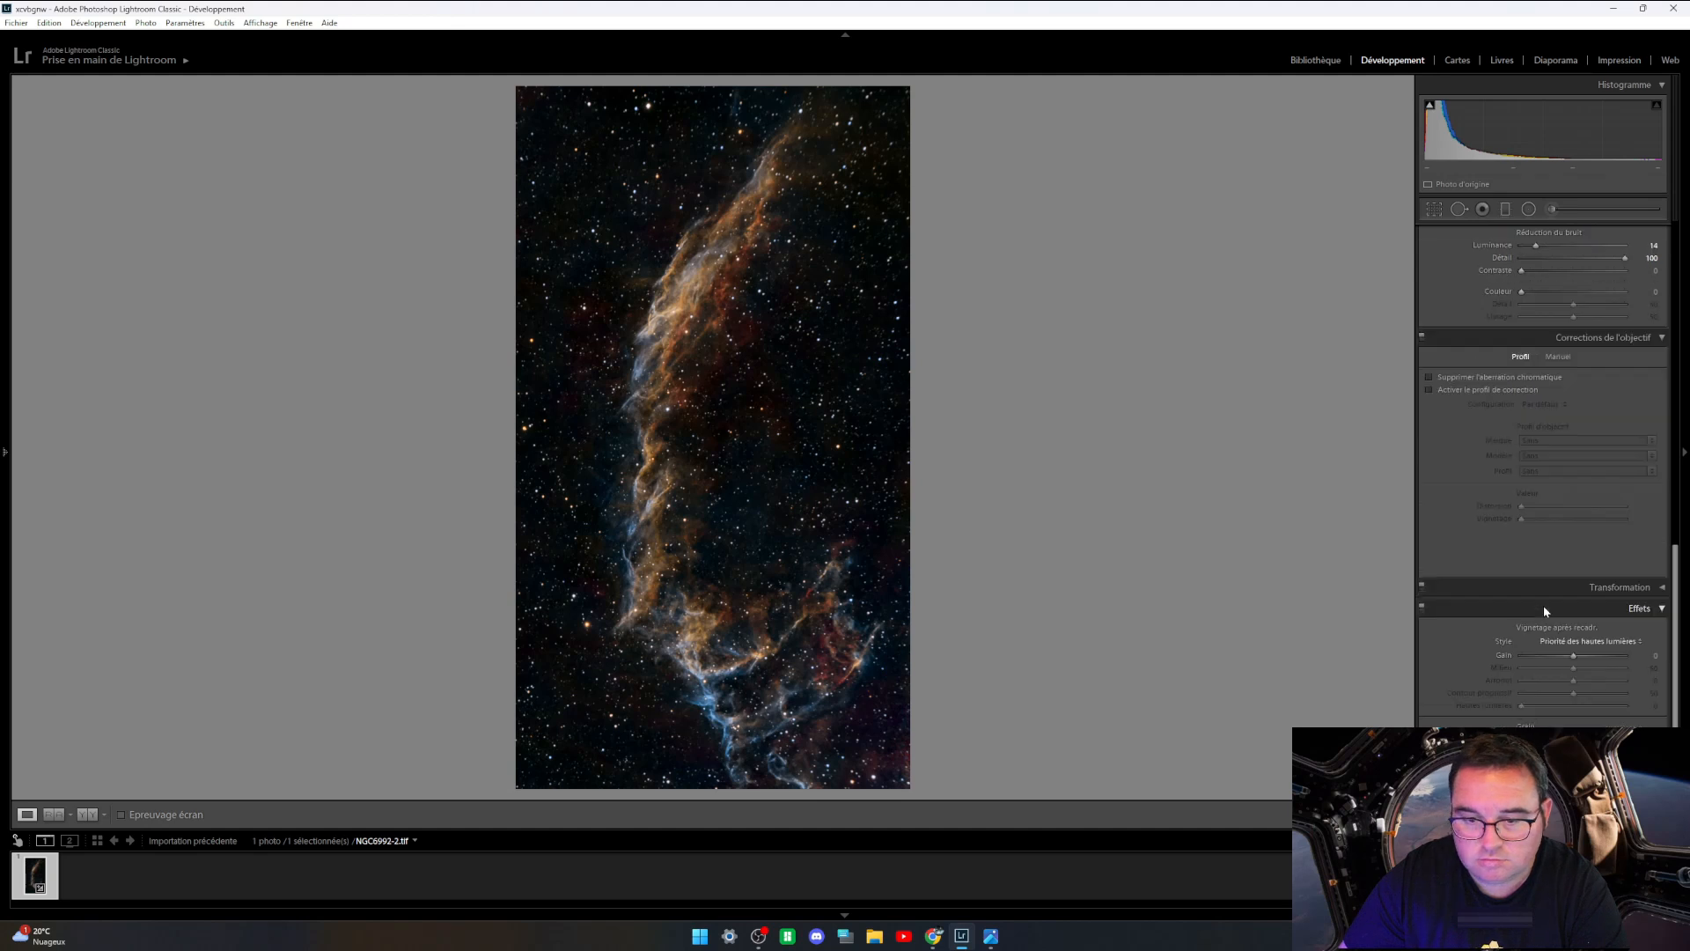
{"action": "scroll", "coordinate": [1545, 607], "scroll_direction": "up", "scroll_amount": 4}
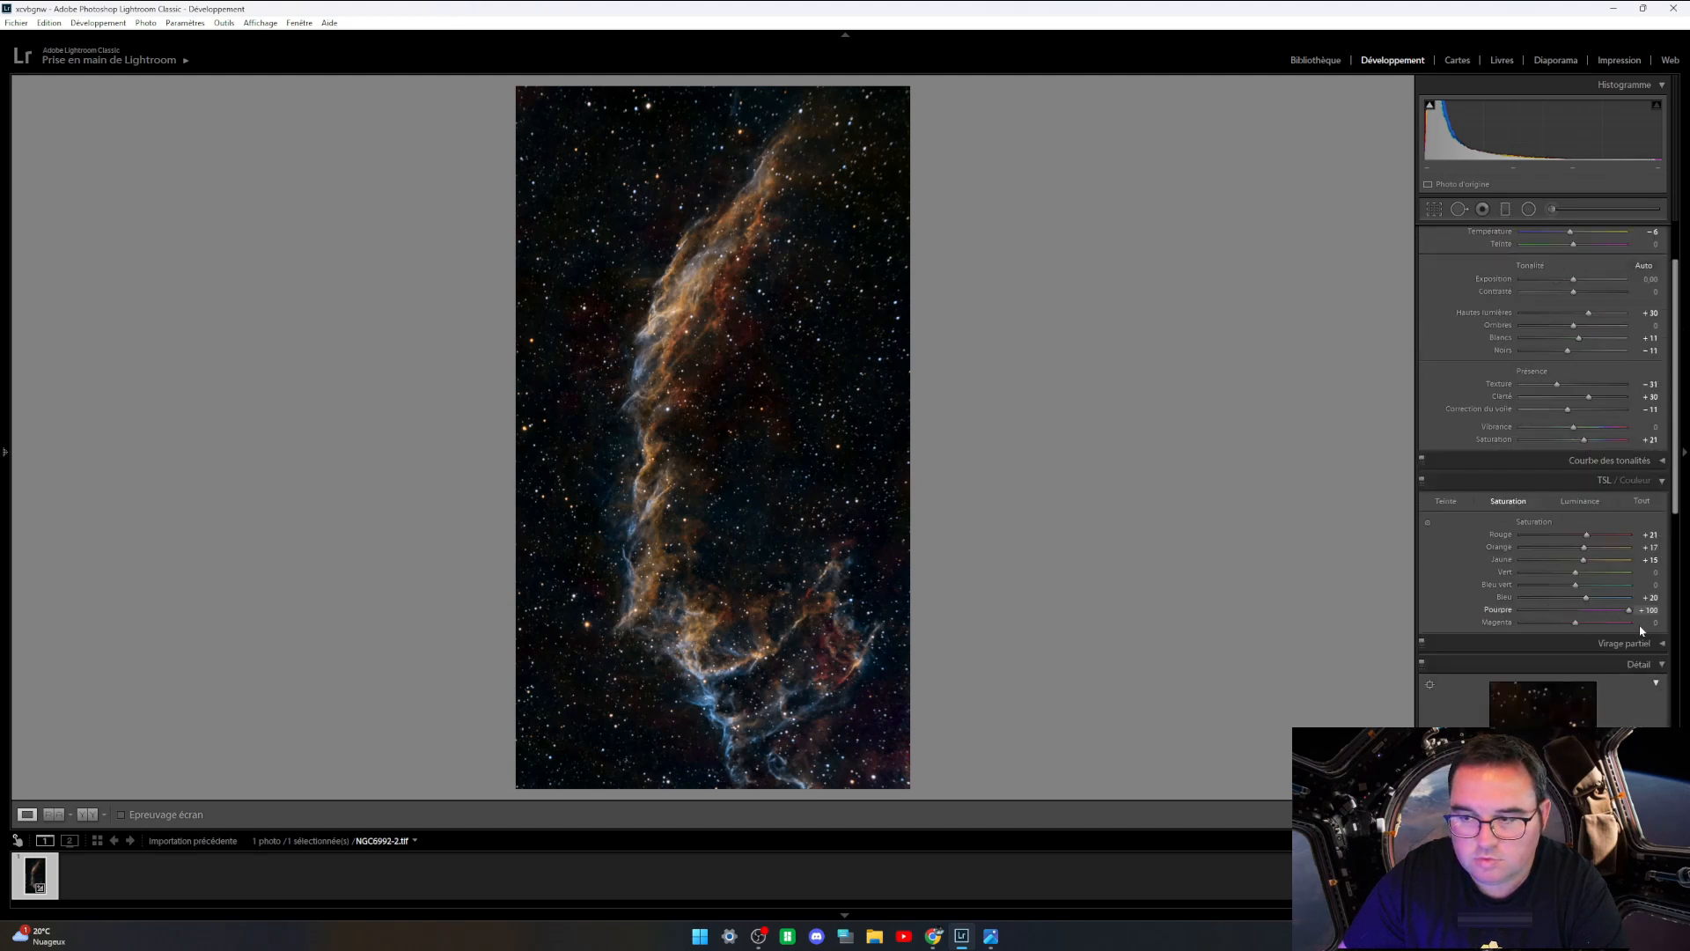
{"action": "mouse_move", "coordinate": [1584, 626]}
{"action": "left_mouse_down"}
{"action": "mouse_move", "coordinate": [1629, 626]}
{"action": "mouse_move", "coordinate": [1598, 638]}
{"action": "left_mouse_up"}
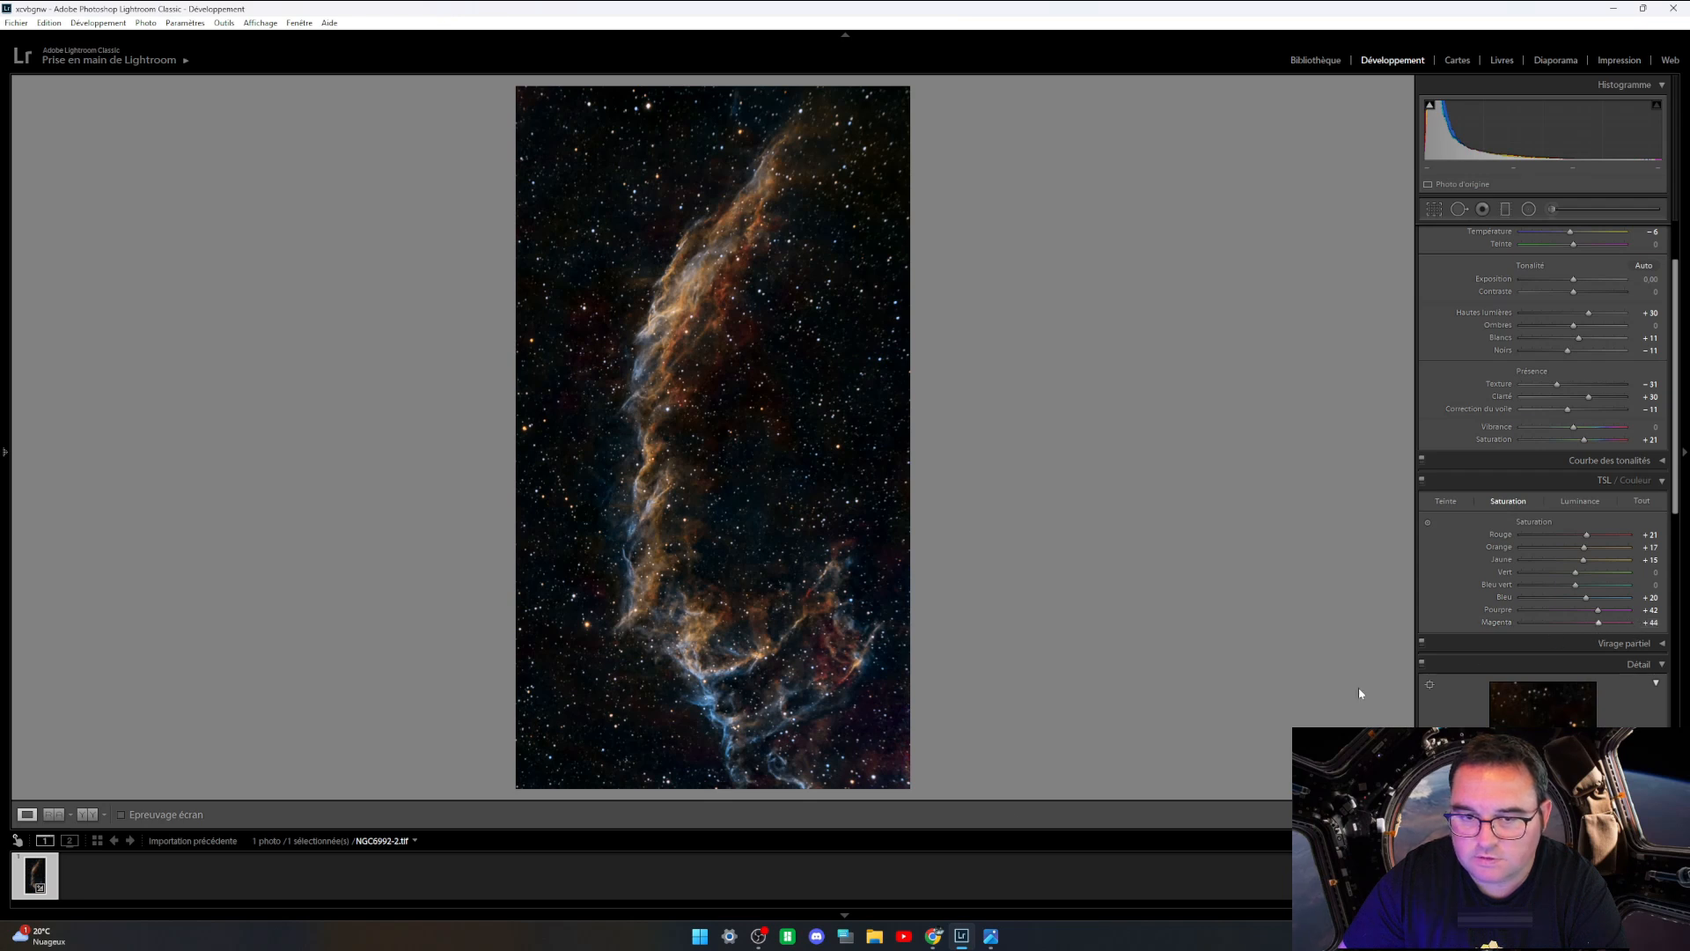
Step: Compare the photo with NGC6992-1.jpg and set highlights to +53, exposure to +0.22 and contrast to +4
{"action": "left_click", "coordinate": [990, 936]}
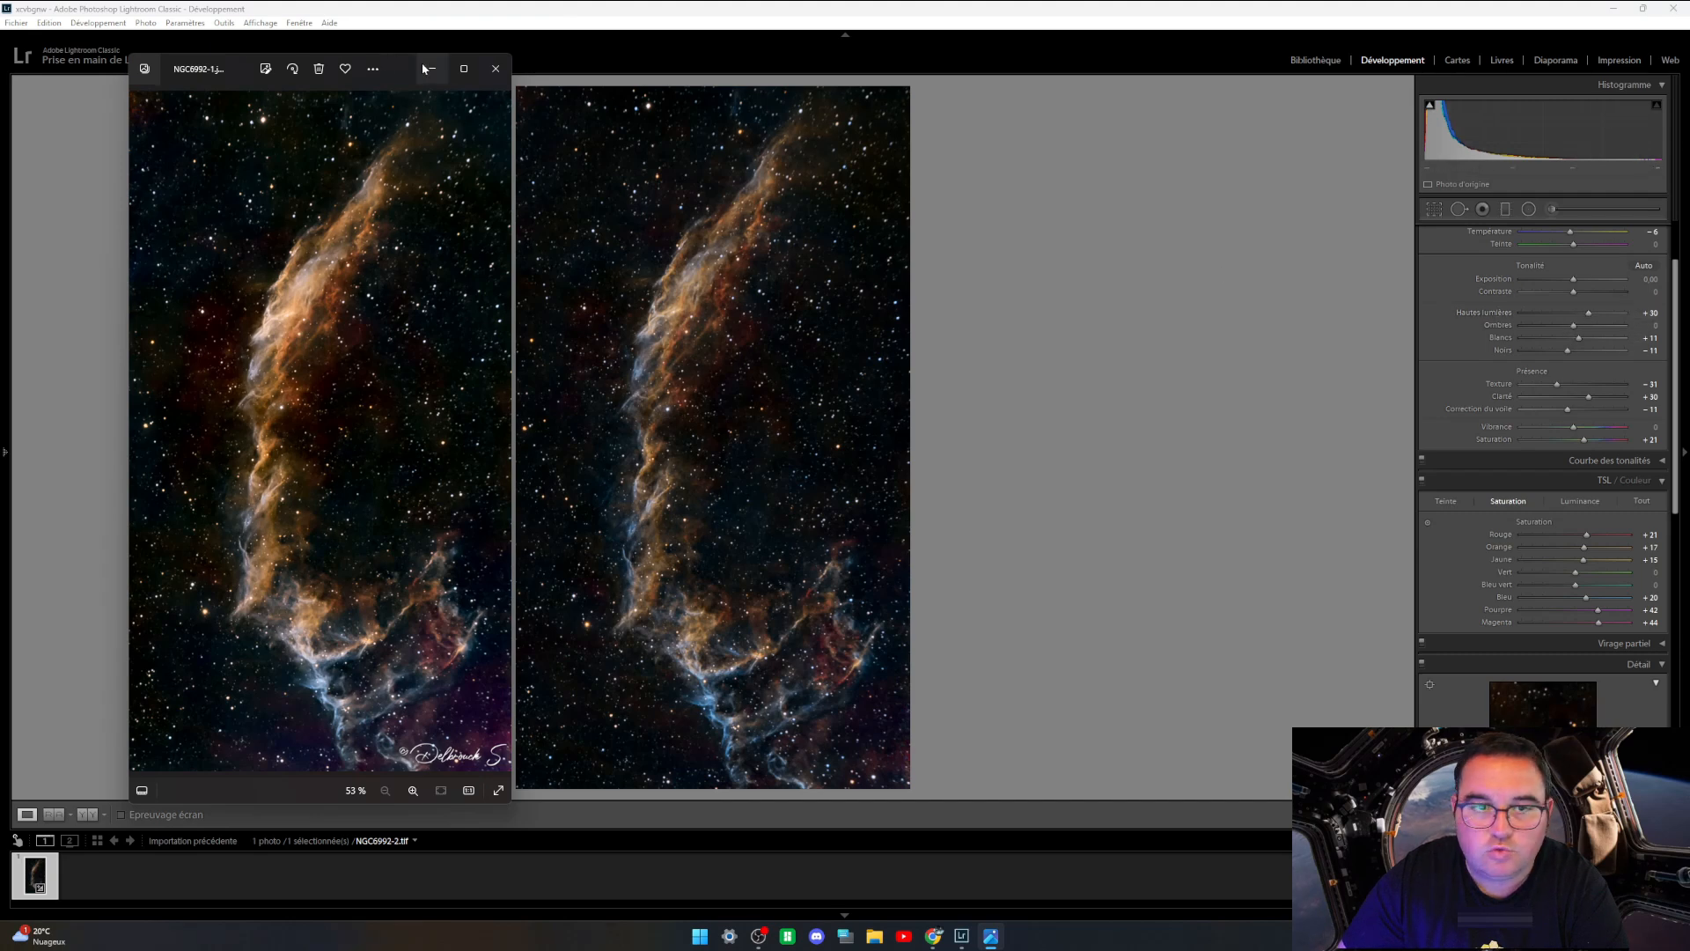
{"action": "left_click", "coordinate": [1589, 315]}
{"action": "left_click_drag", "start_coordinate": [1589, 316], "coordinate": [1603, 322]}
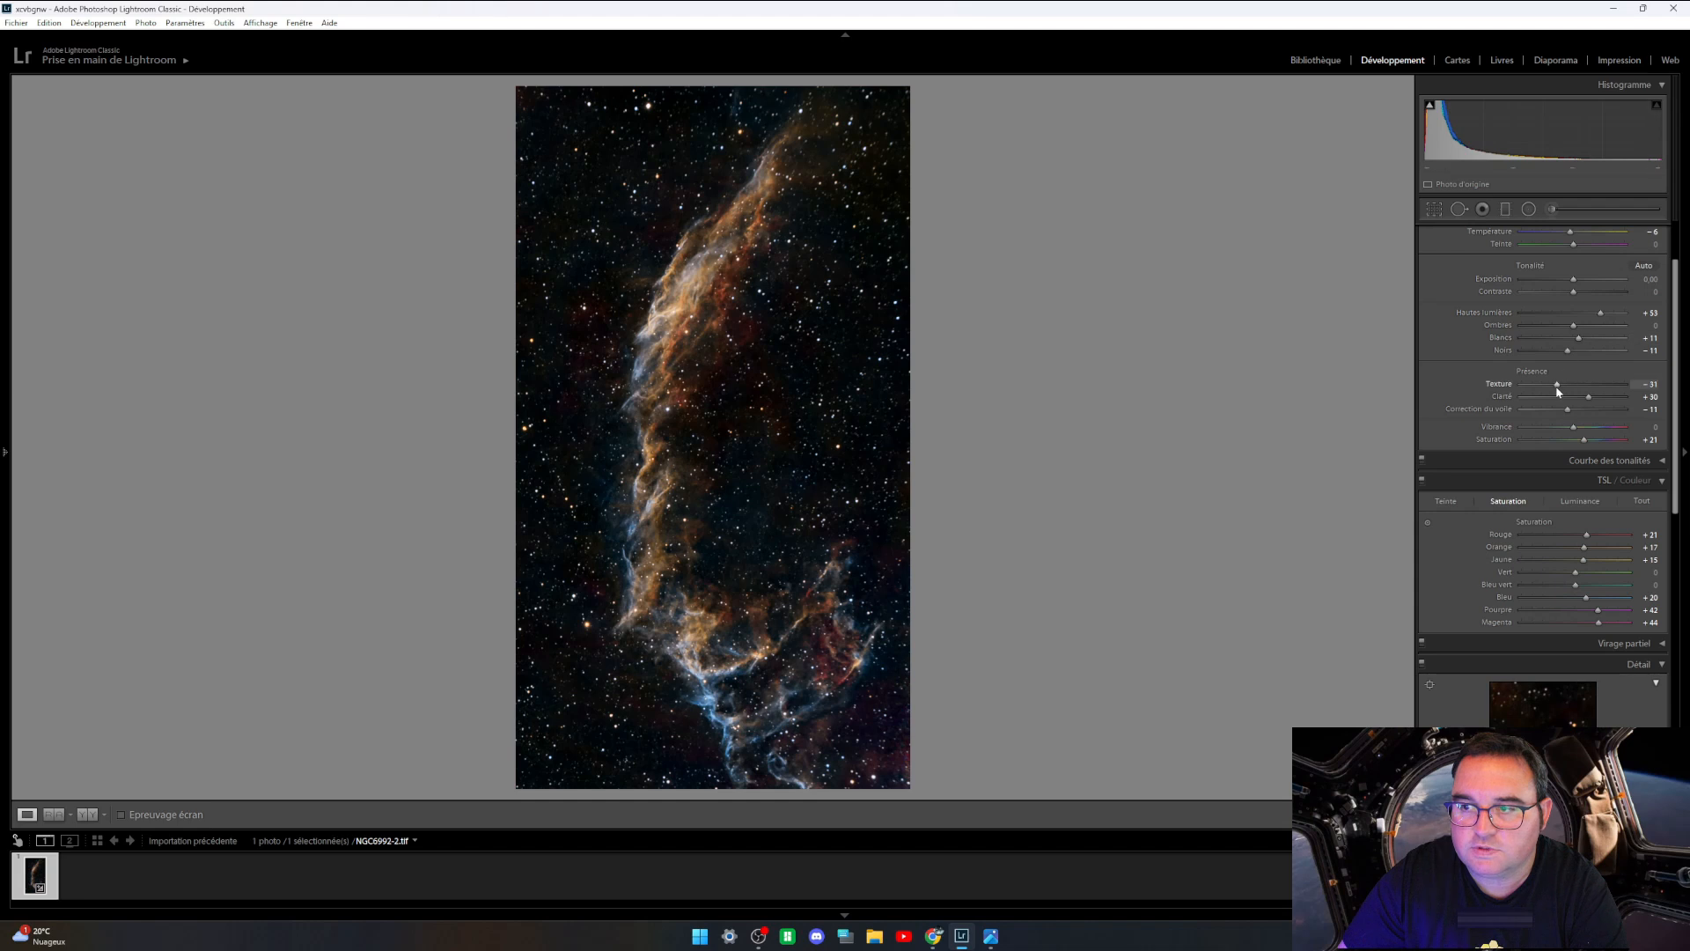
{"action": "left_click_drag", "start_coordinate": [1569, 352], "coordinate": [1567, 355]}
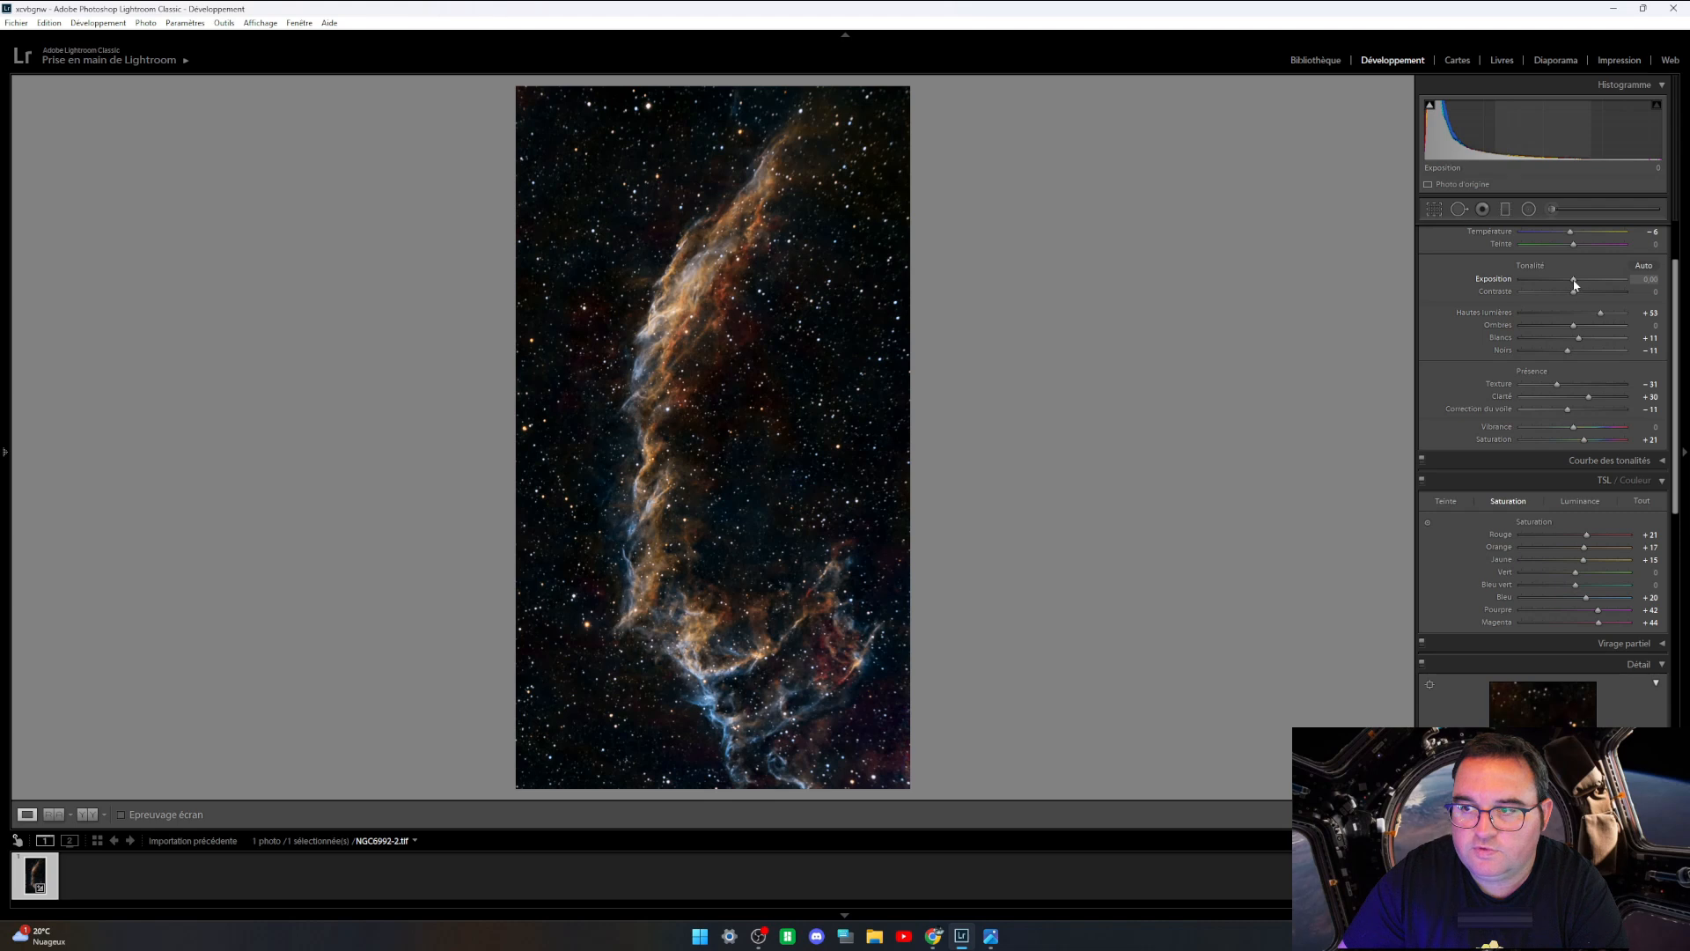
{"action": "left_click_drag", "start_coordinate": [1575, 280], "coordinate": [1575, 284]}
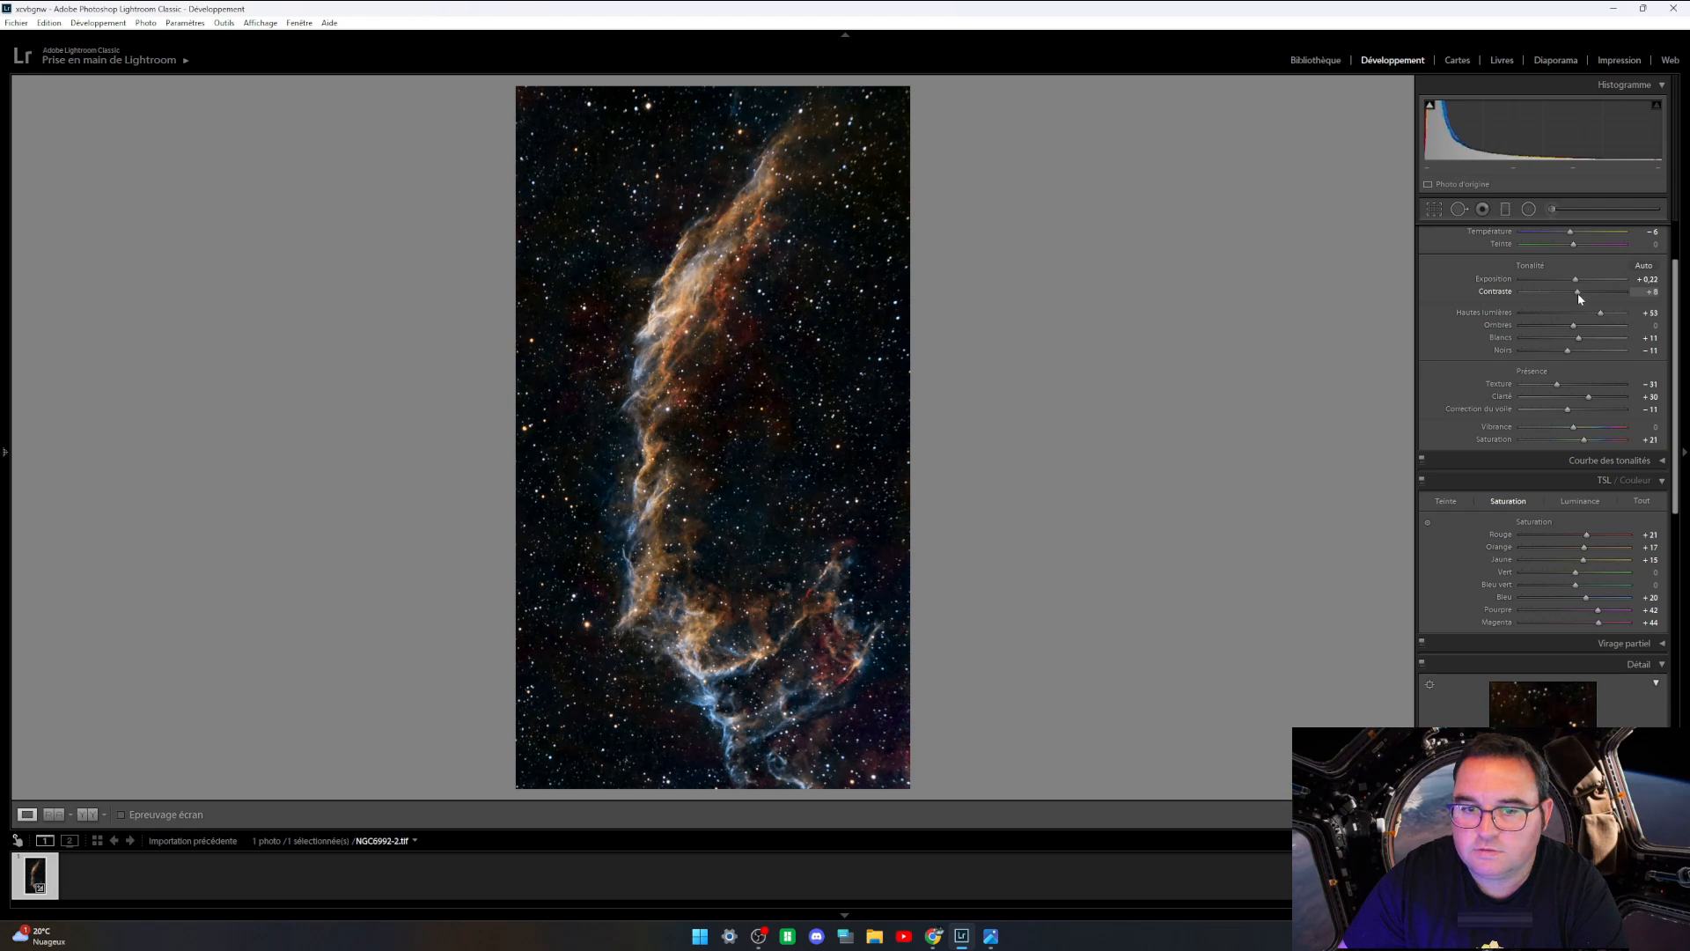
{"action": "left_click_drag", "start_coordinate": [1577, 293], "coordinate": [1576, 293]}
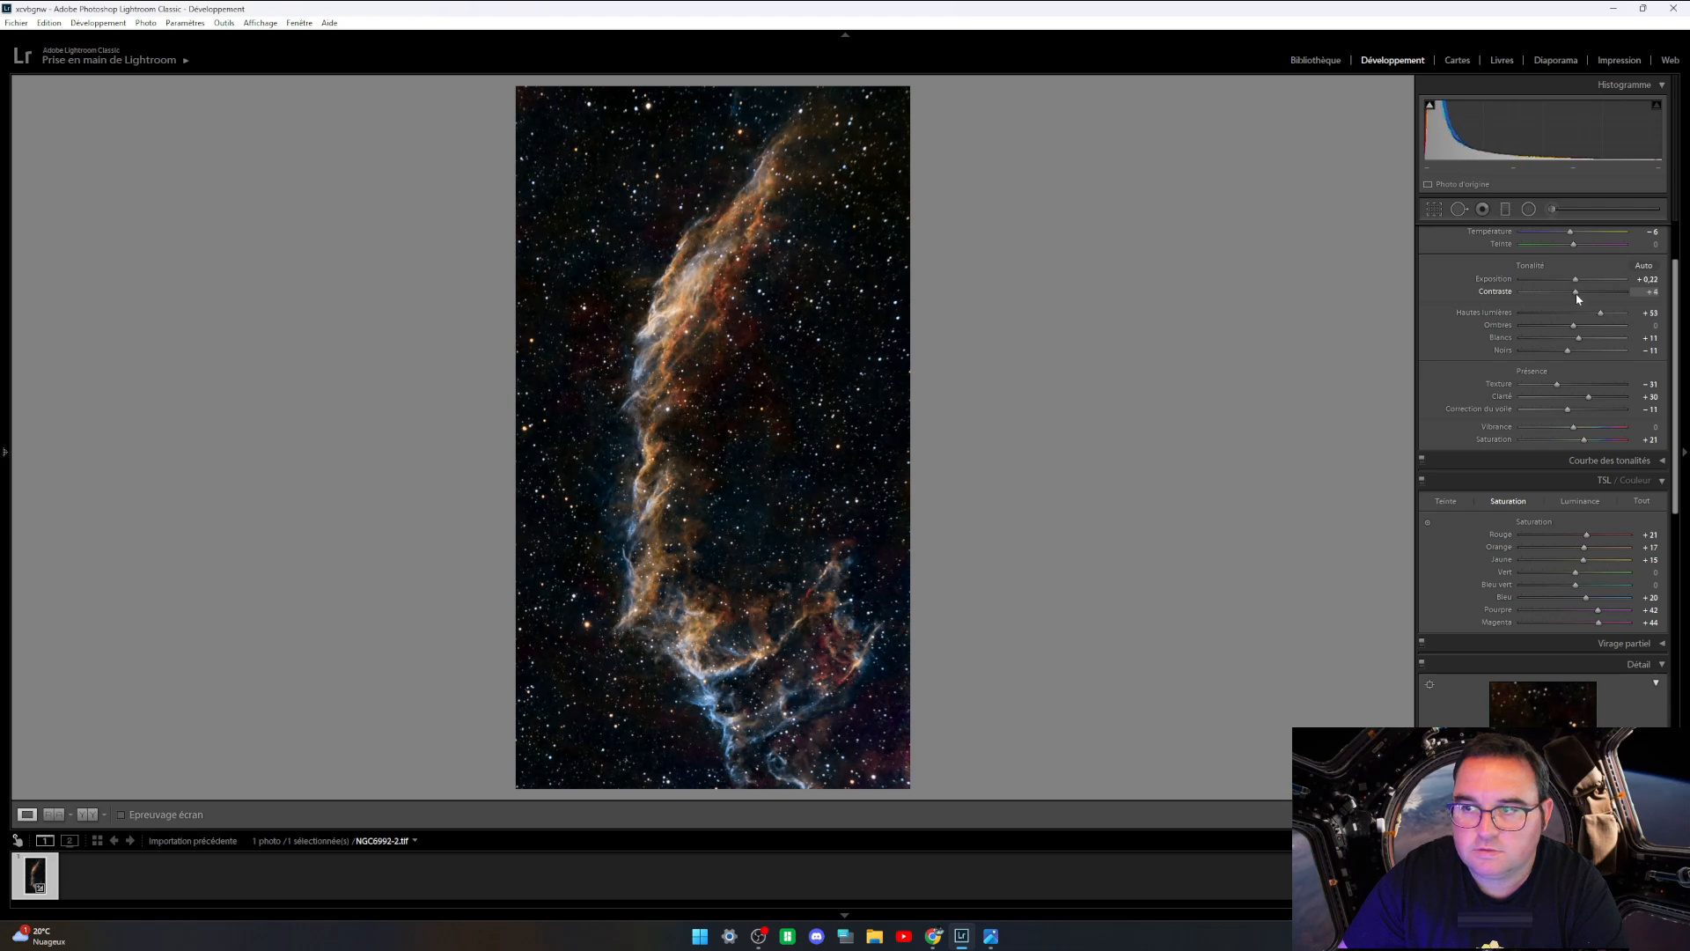
Step: Raise the photo's overall saturation to +39, checking its colors against NGC6992-1.jpg side by side before and after
{"action": "left_click", "coordinate": [995, 938]}
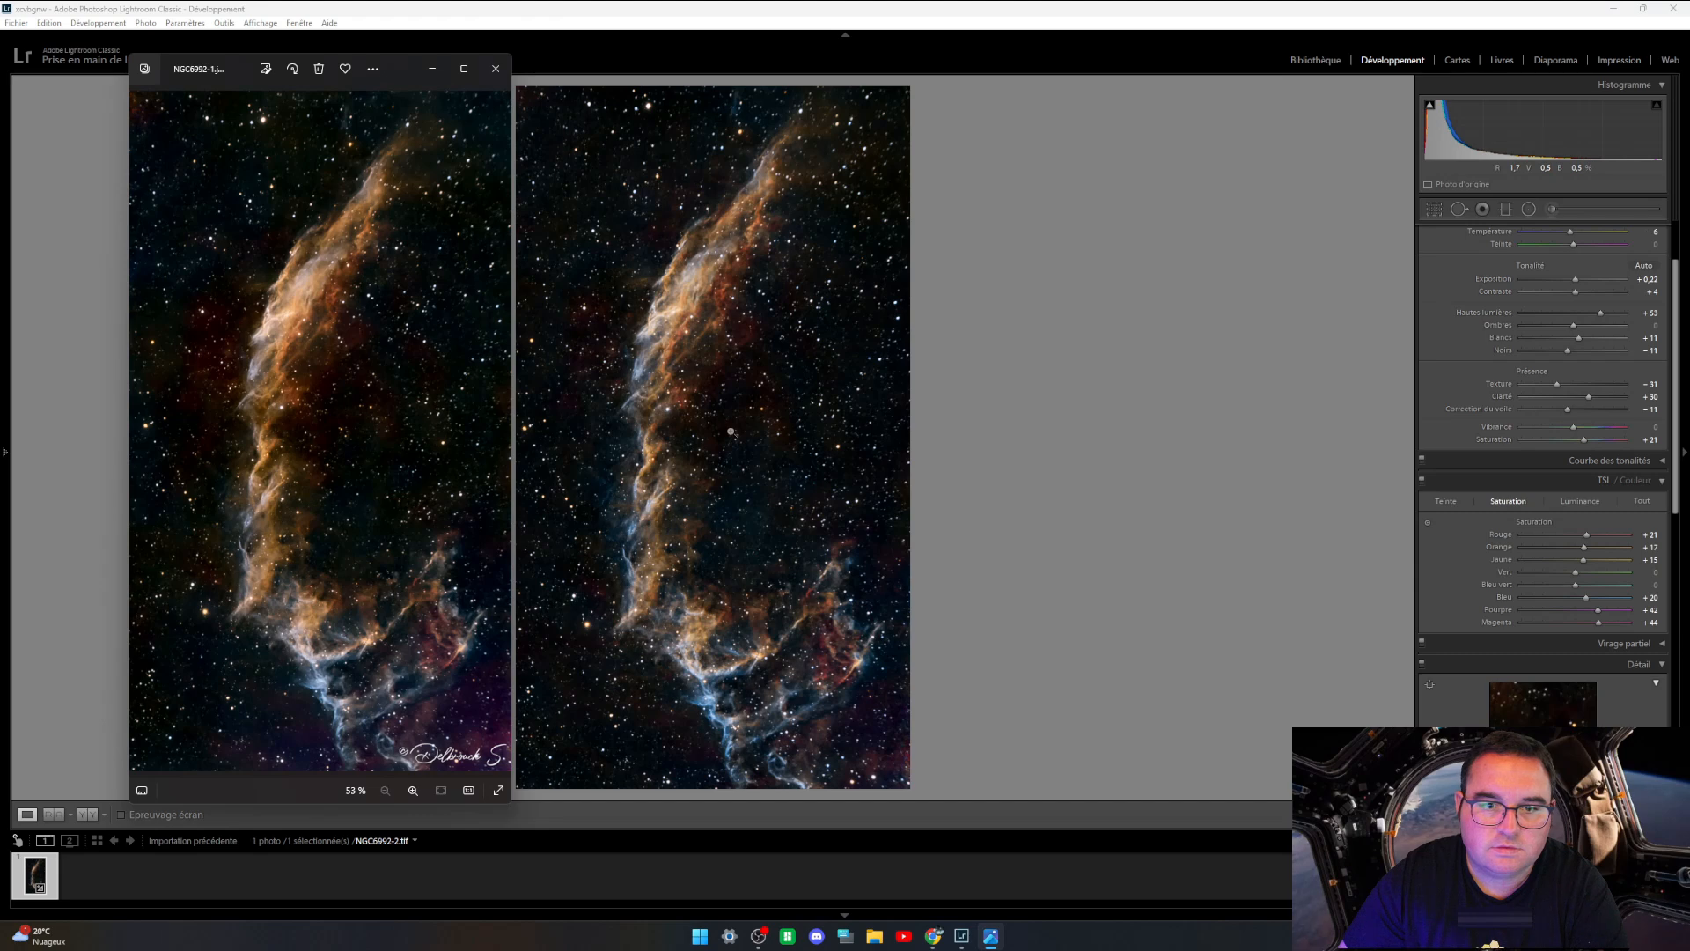
{"action": "left_click", "coordinate": [1584, 440]}
{"action": "left_click_drag", "start_coordinate": [1584, 441], "coordinate": [1594, 444]}
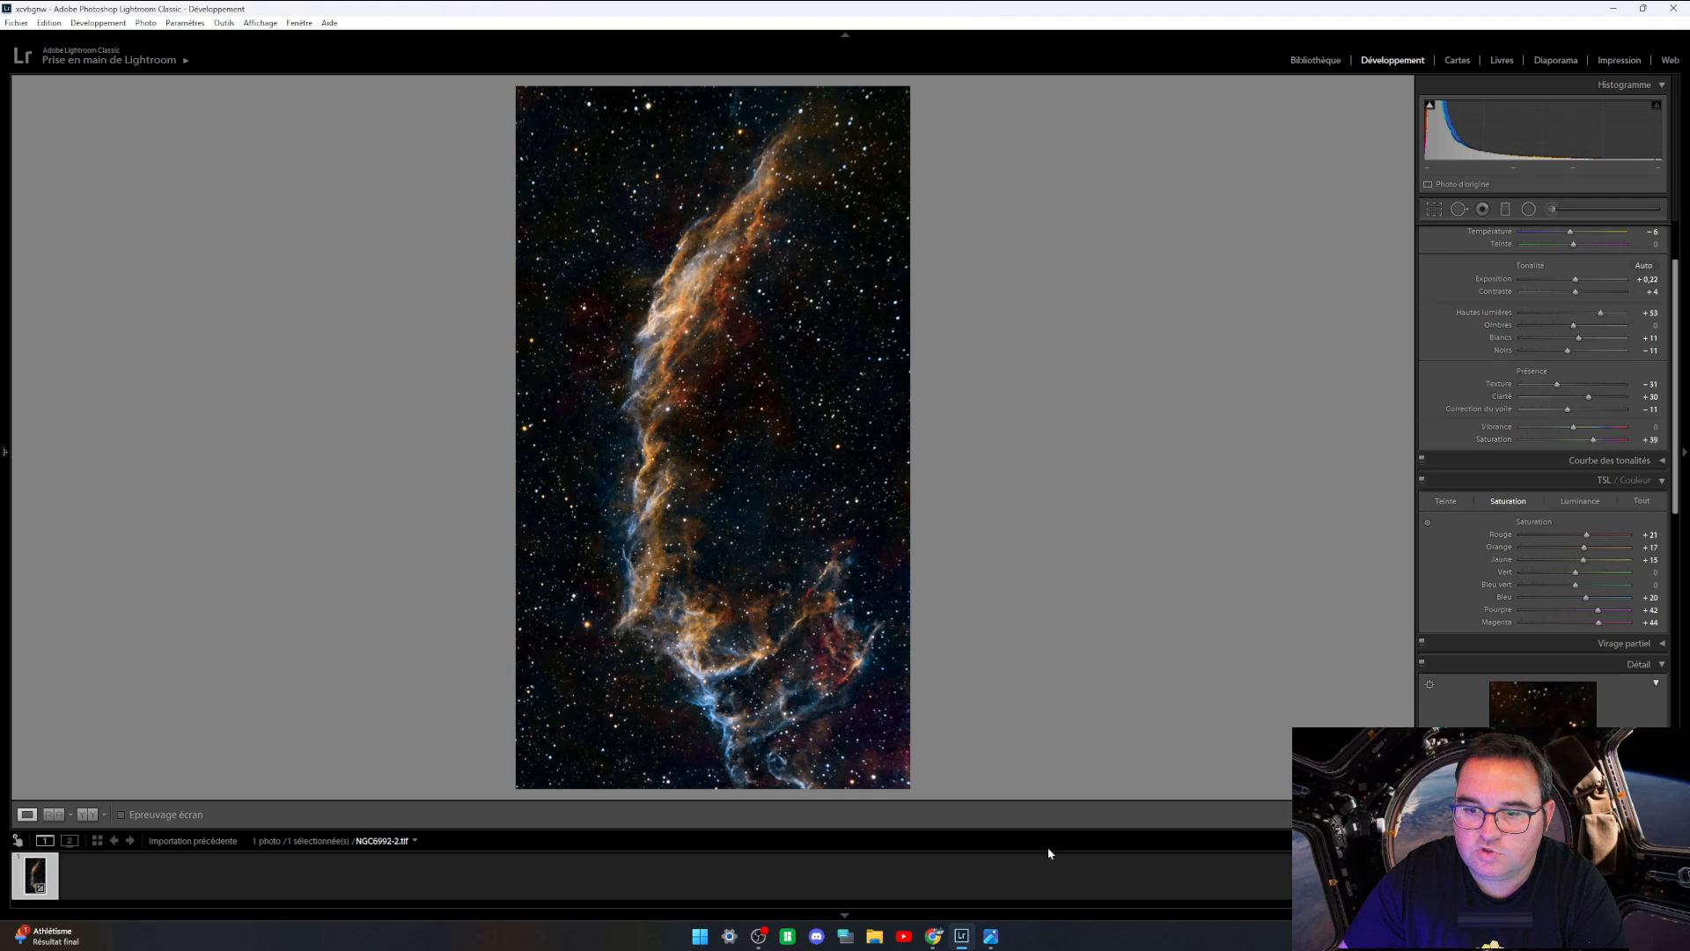
{"action": "left_click", "coordinate": [990, 935]}
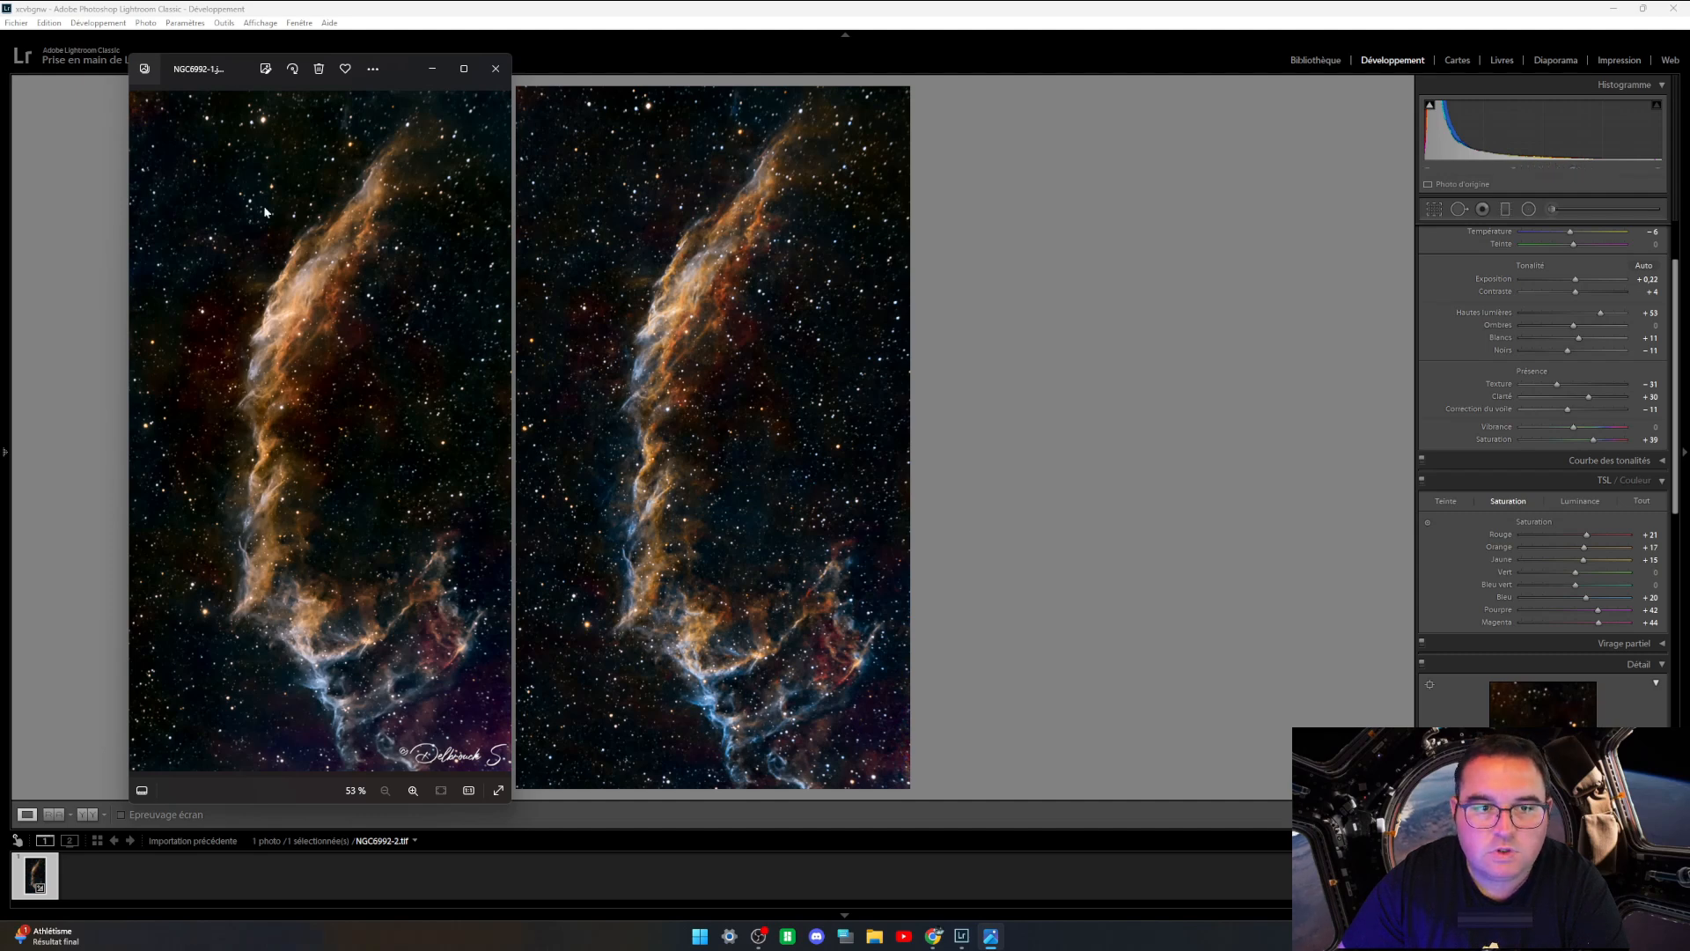
{"action": "left_click_drag", "start_coordinate": [405, 68], "coordinate": [398, 67]}
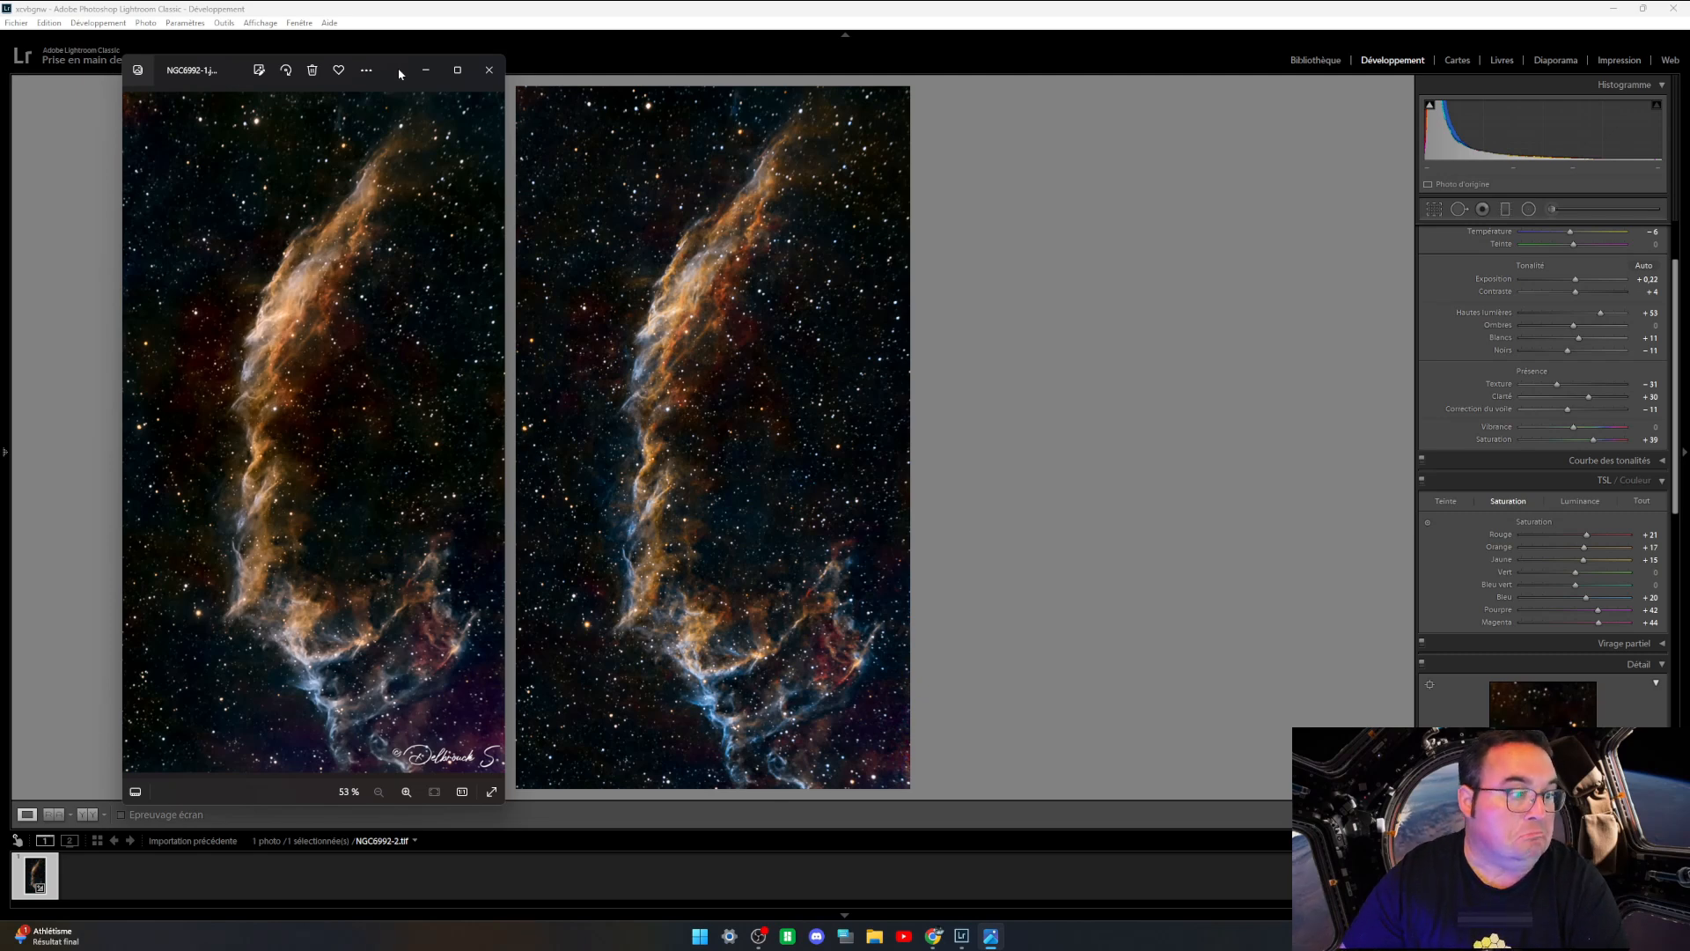
Step: Switch to Chrome and search Google Images for ngc6992 in the empty tab
{"action": "left_click", "coordinate": [932, 936]}
{"action": "left_click", "coordinate": [349, 14]}
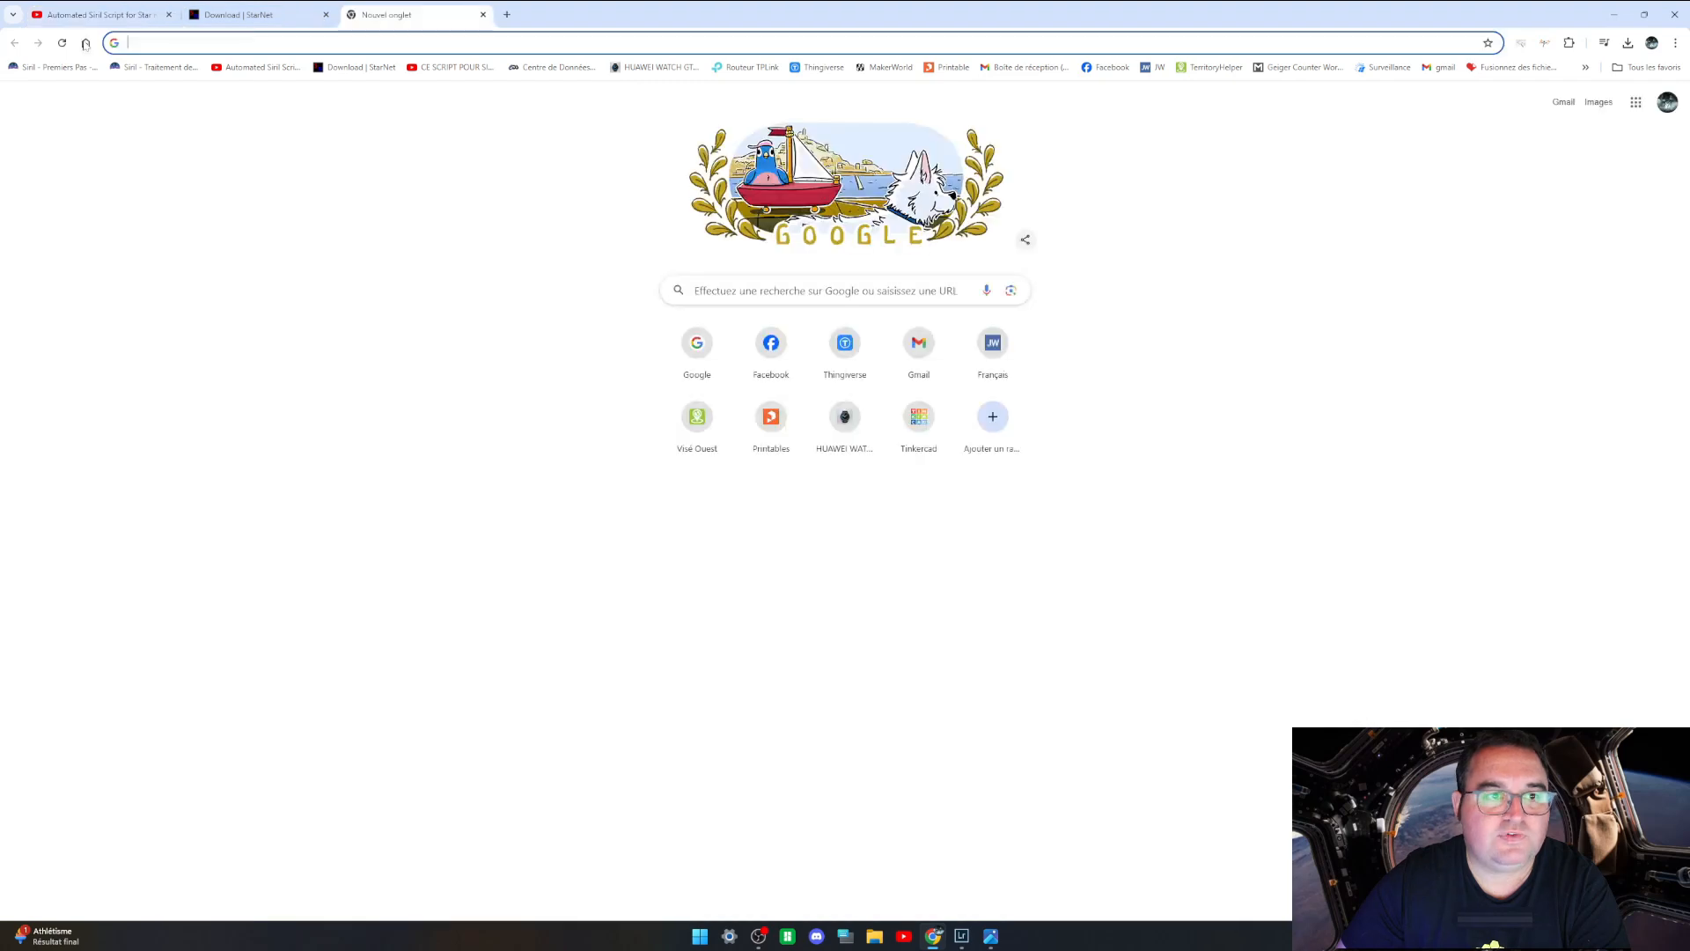
{"action": "type", "text": "ngc699"}
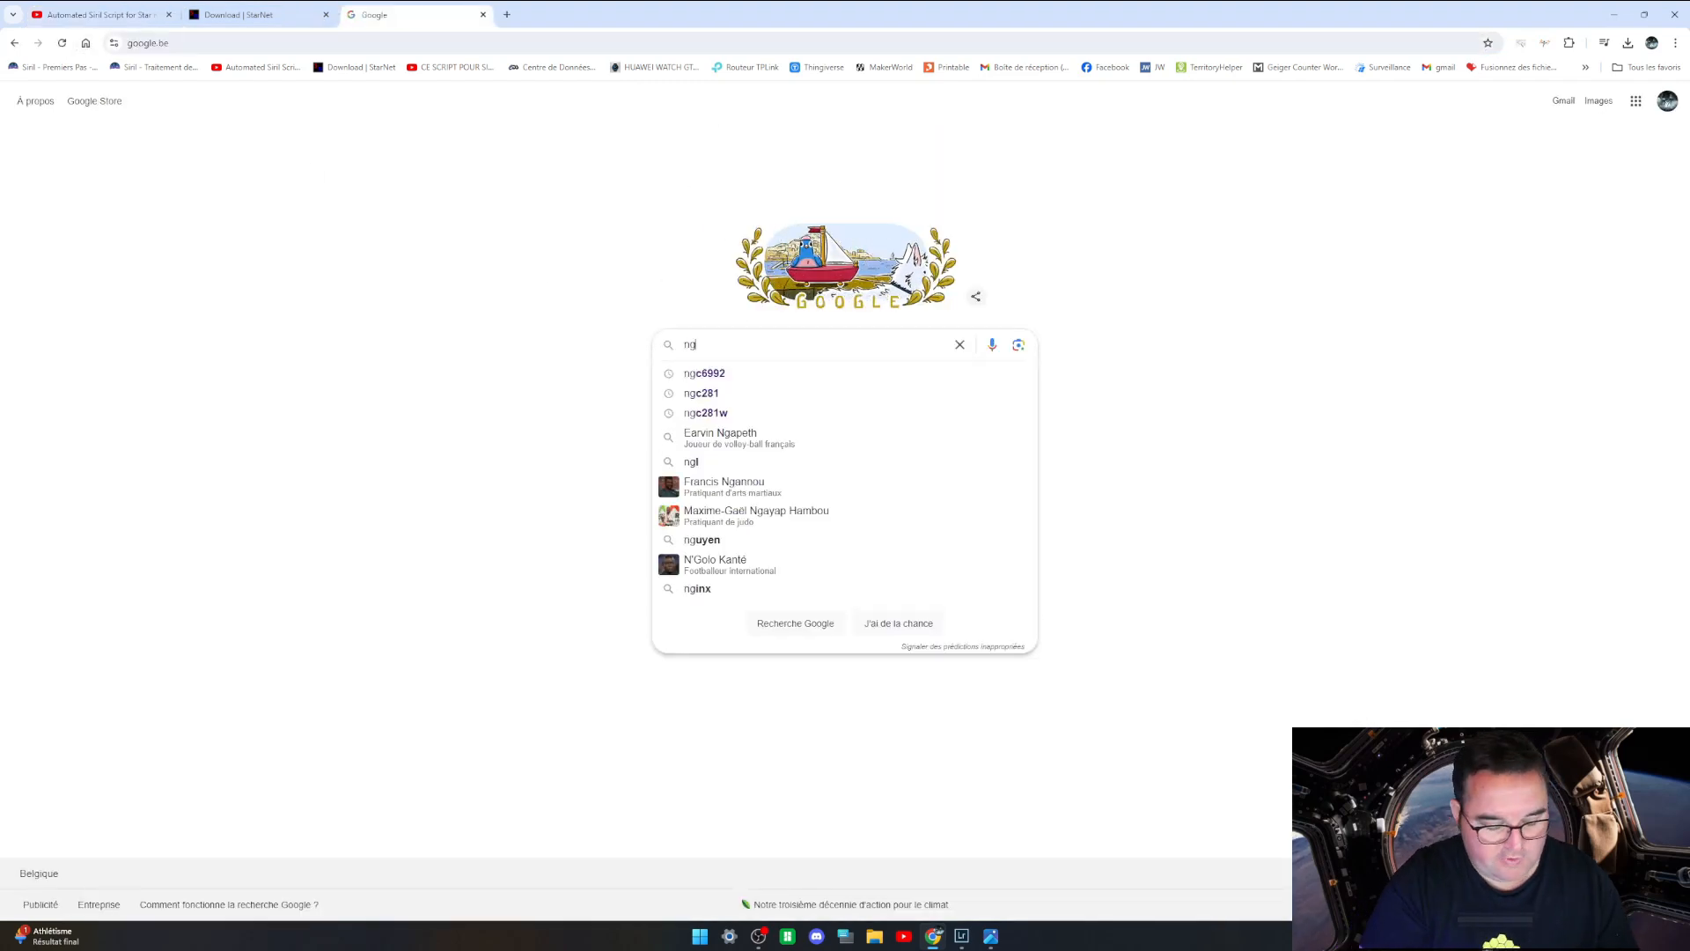
{"action": "type", "text": "2"}
{"action": "key", "text": "Return"}
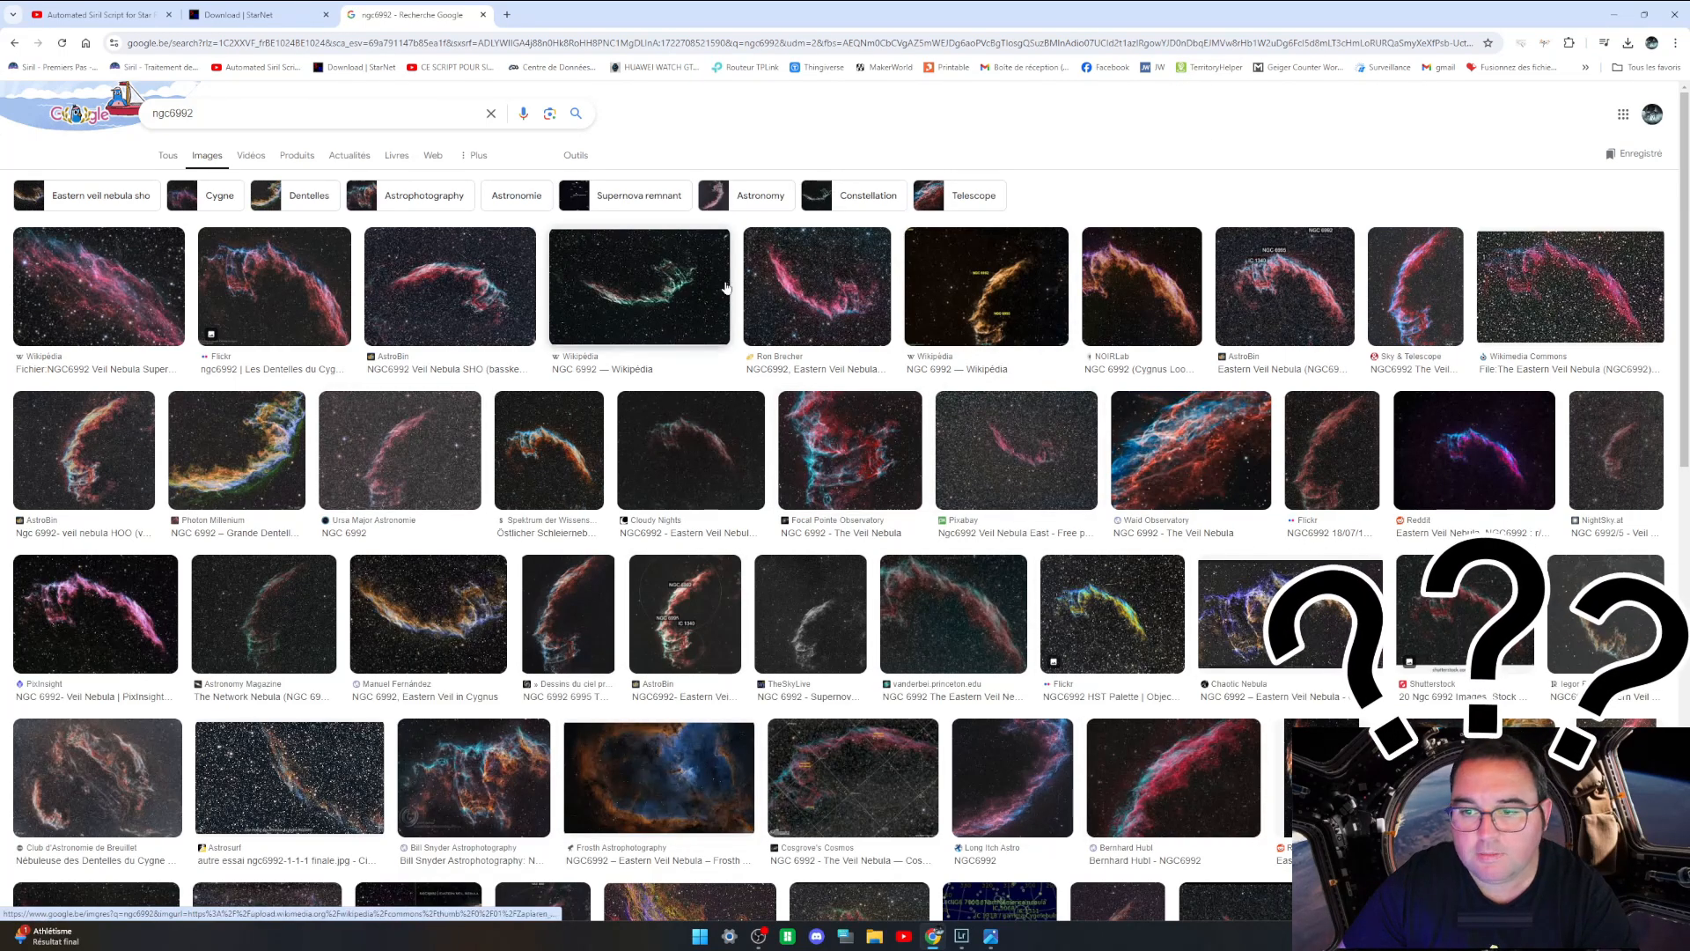
Step: Examine the colors in the nebula image results, previewing the Wikipédia and Chaotic Nebula versions, and minimize the browser
{"action": "left_click", "coordinate": [815, 286]}
{"action": "left_click", "coordinate": [629, 377]}
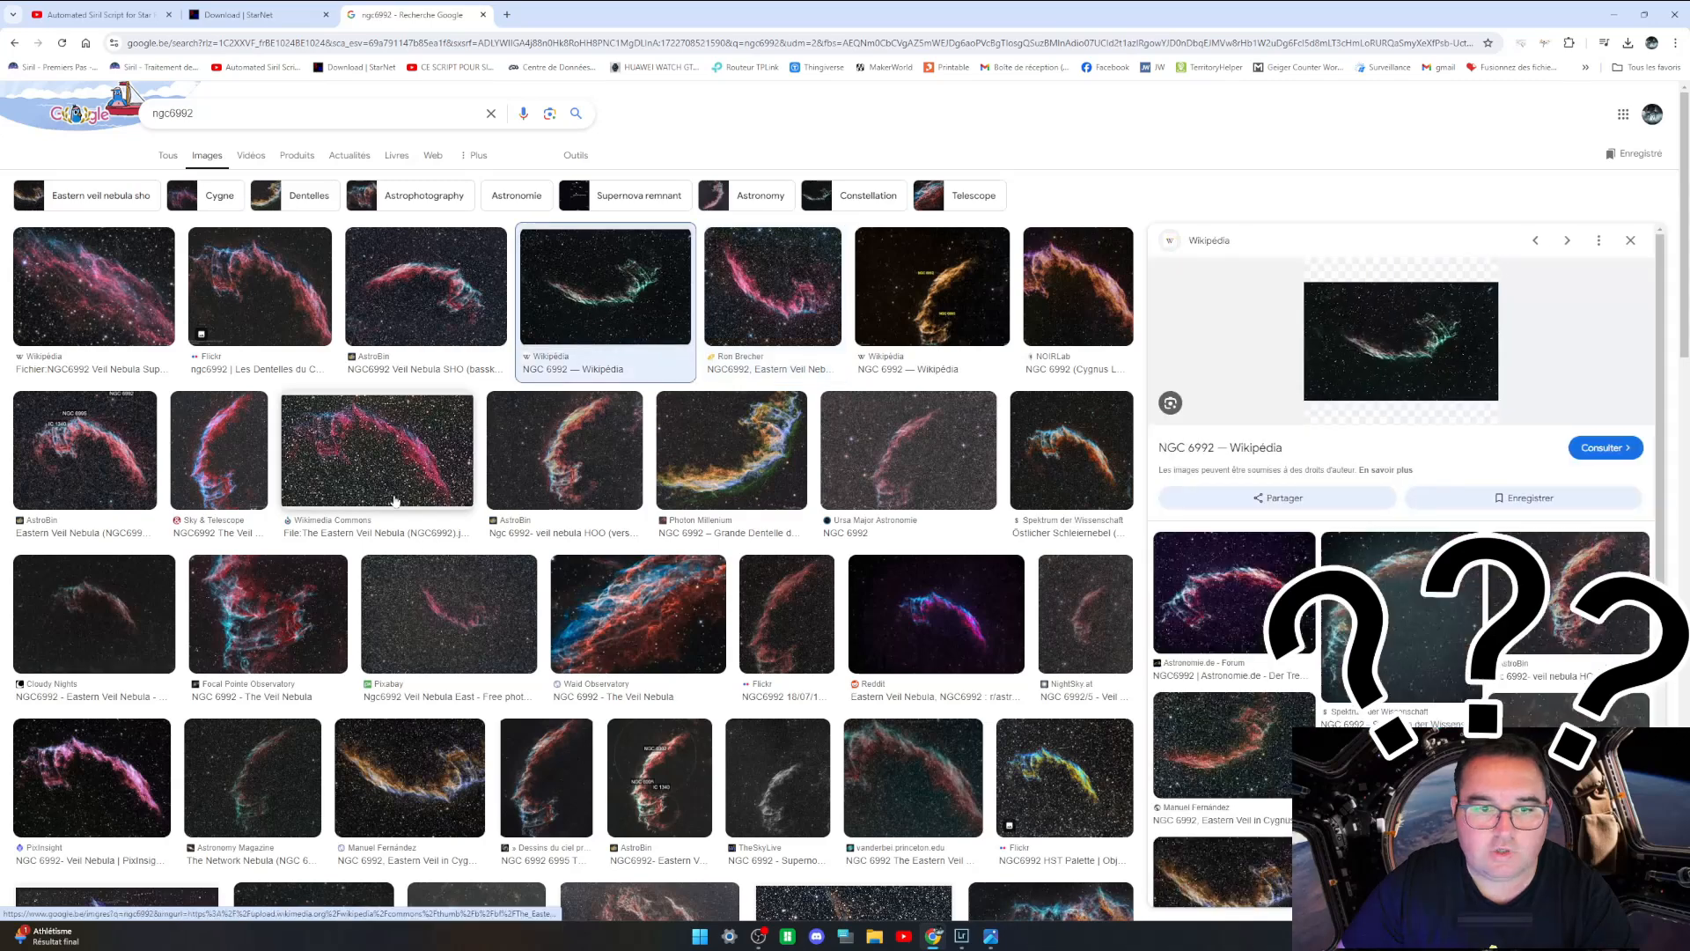
{"action": "left_click", "coordinate": [1630, 240]}
{"action": "left_click", "coordinate": [1264, 614]}
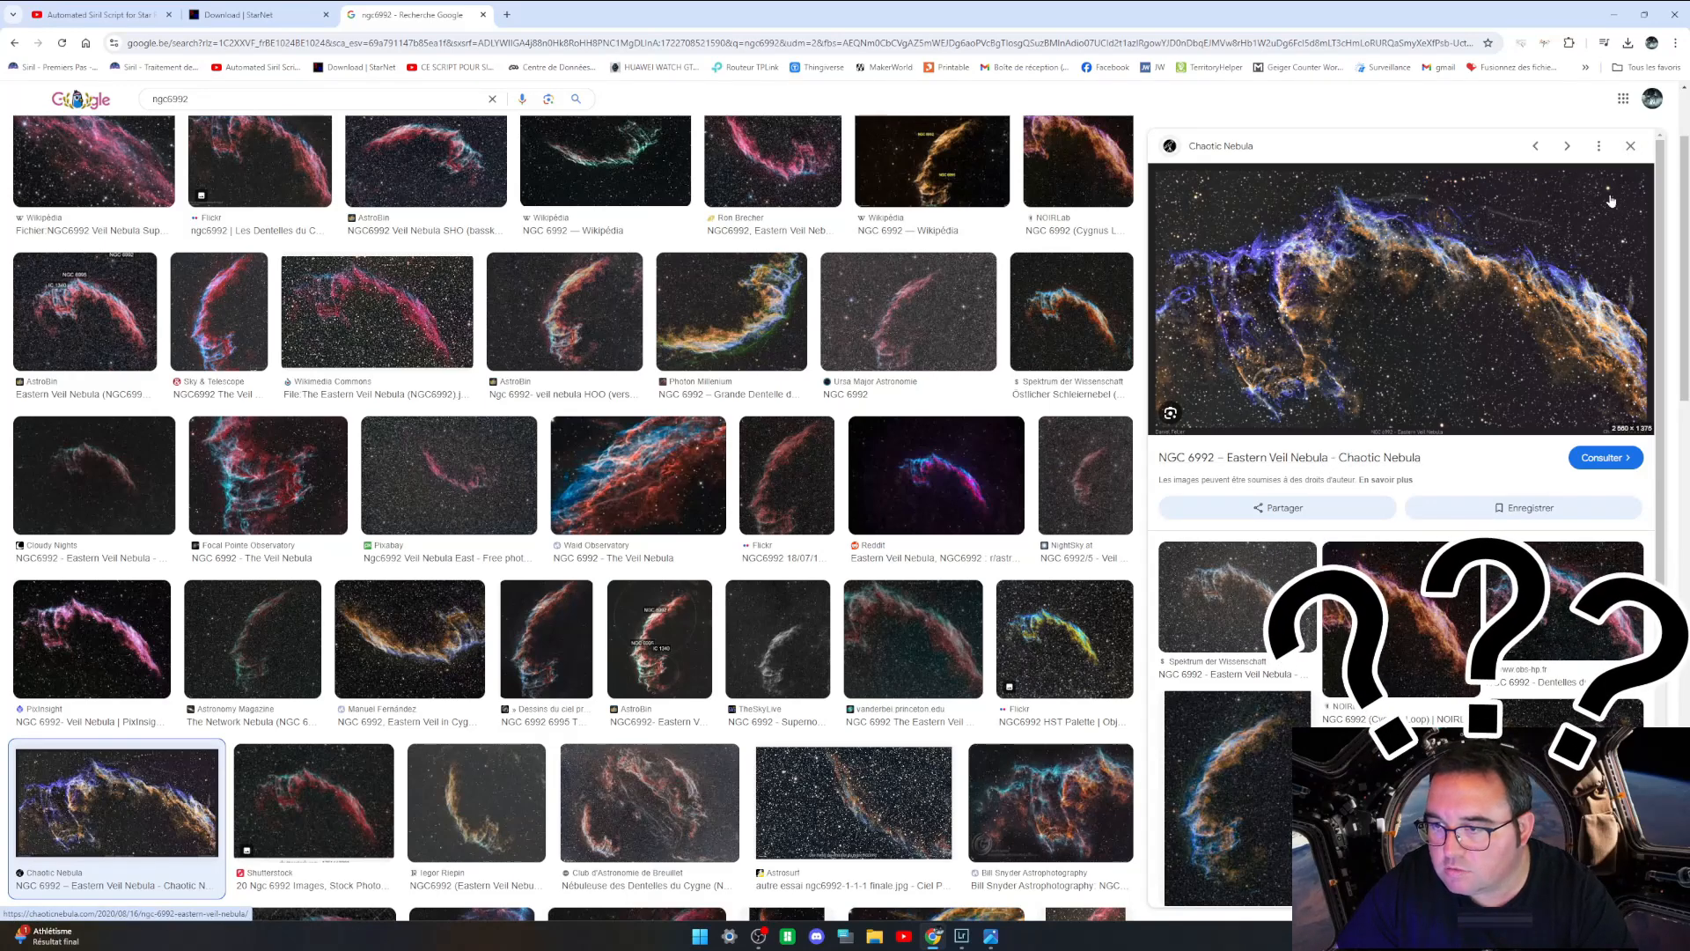
{"action": "key", "text": "Escape"}
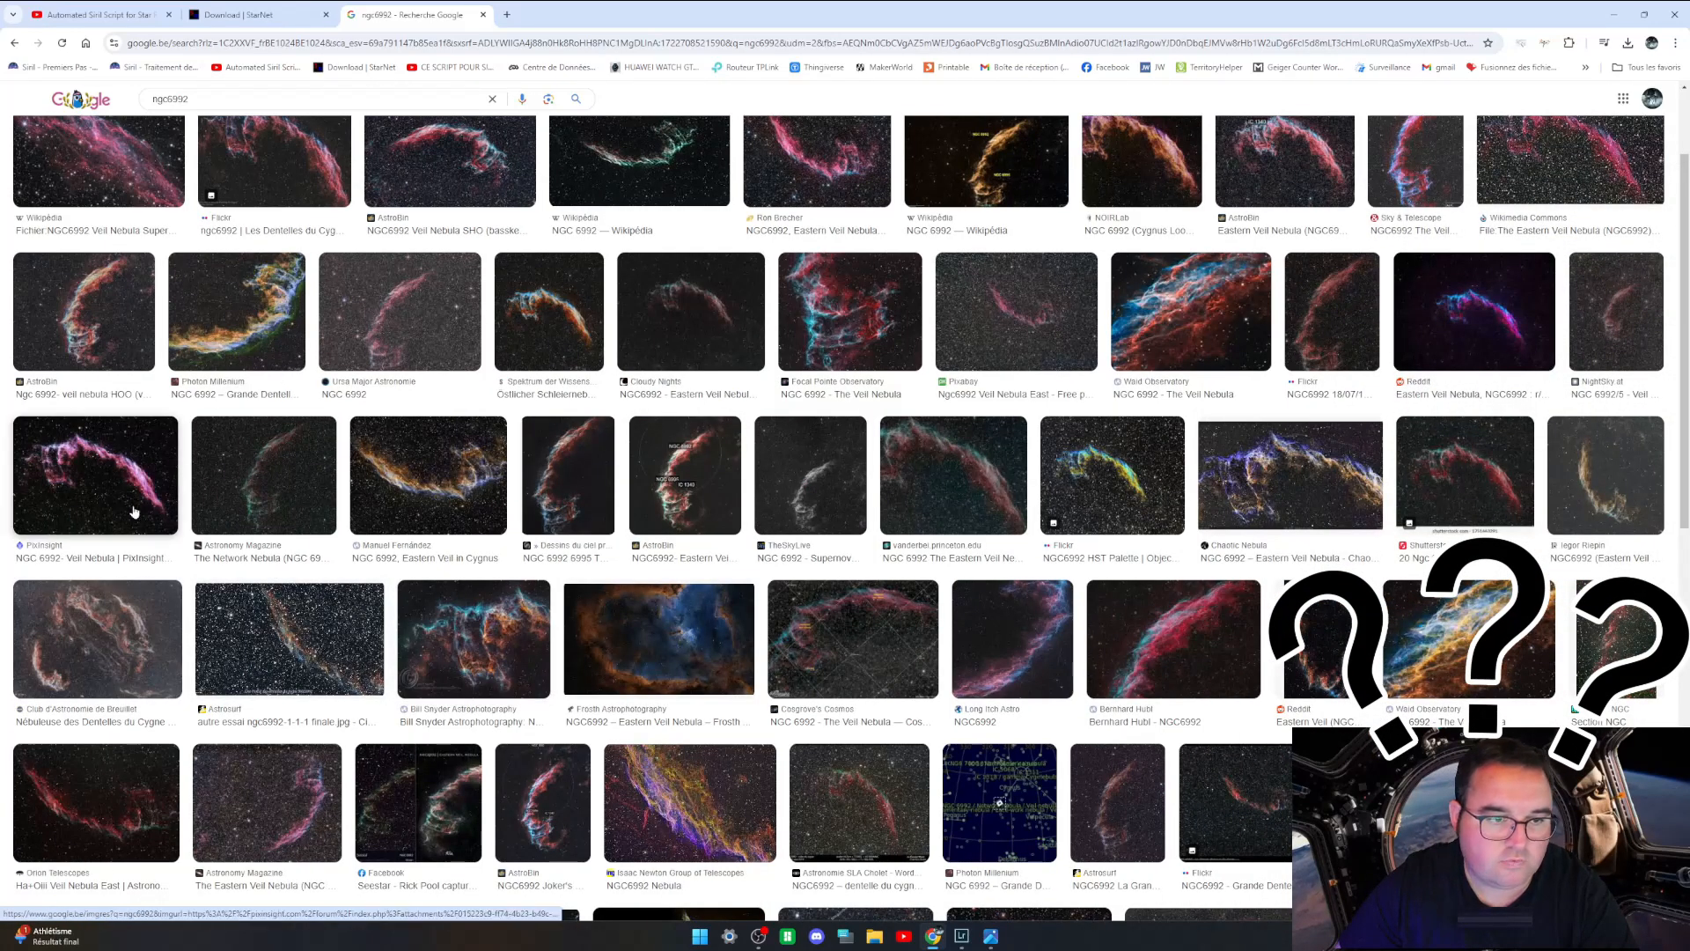
{"action": "scroll", "coordinate": [349, 520], "scroll_direction": "up", "scroll_amount": 3}
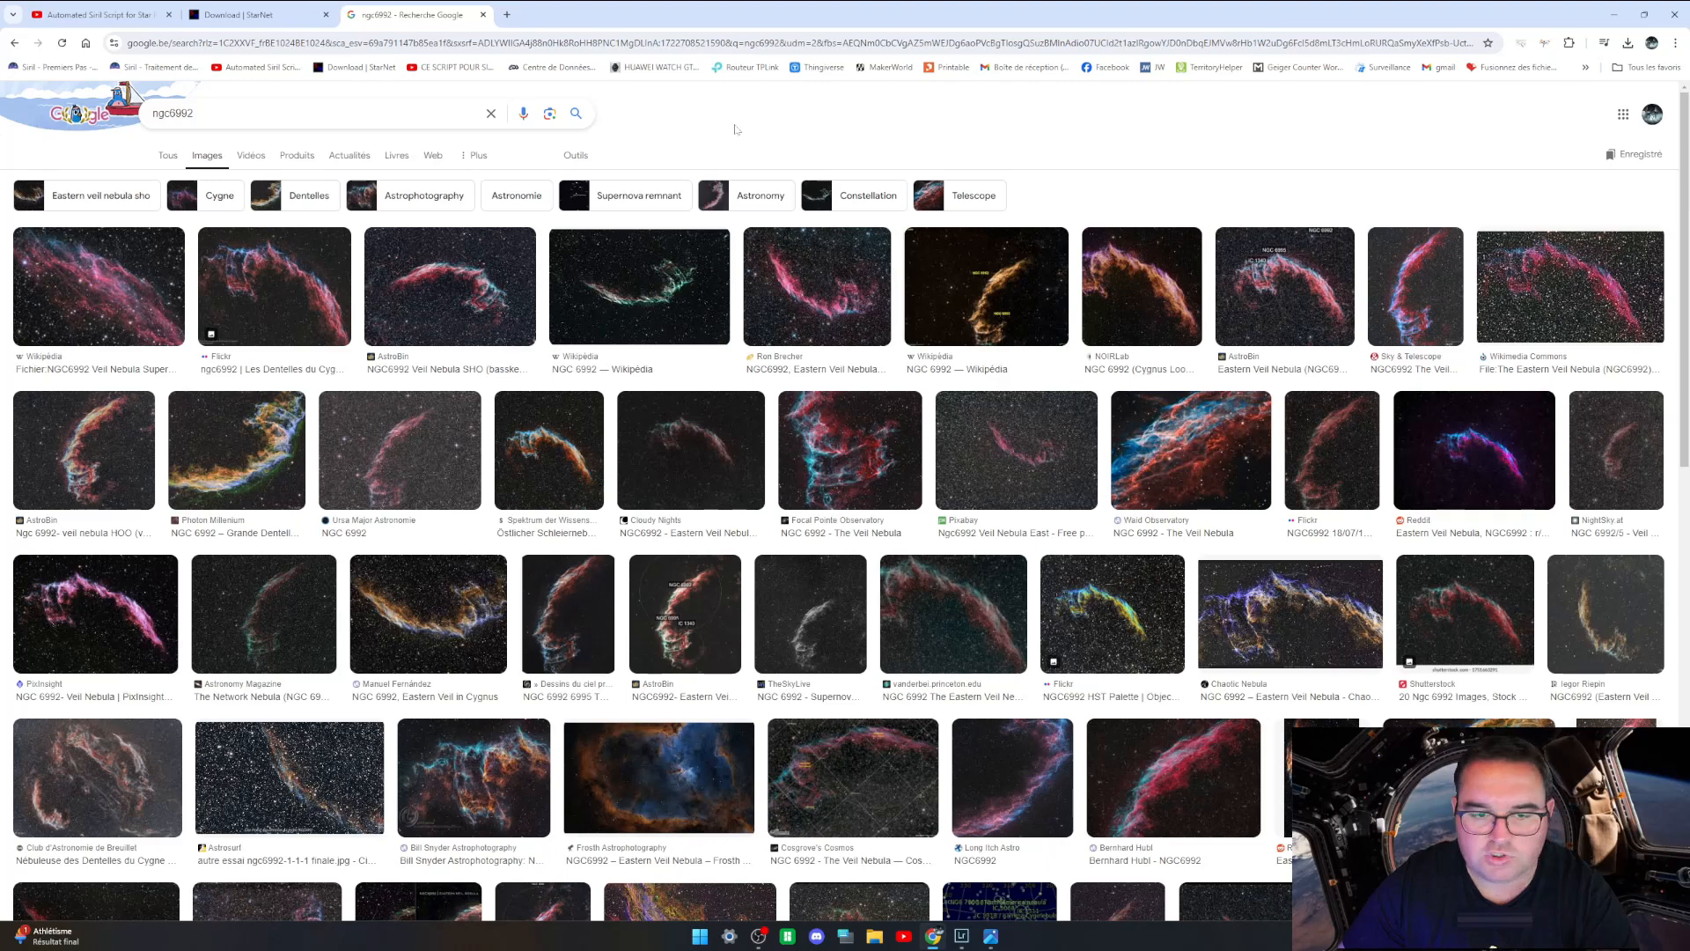
{"action": "left_click", "coordinate": [1615, 14]}
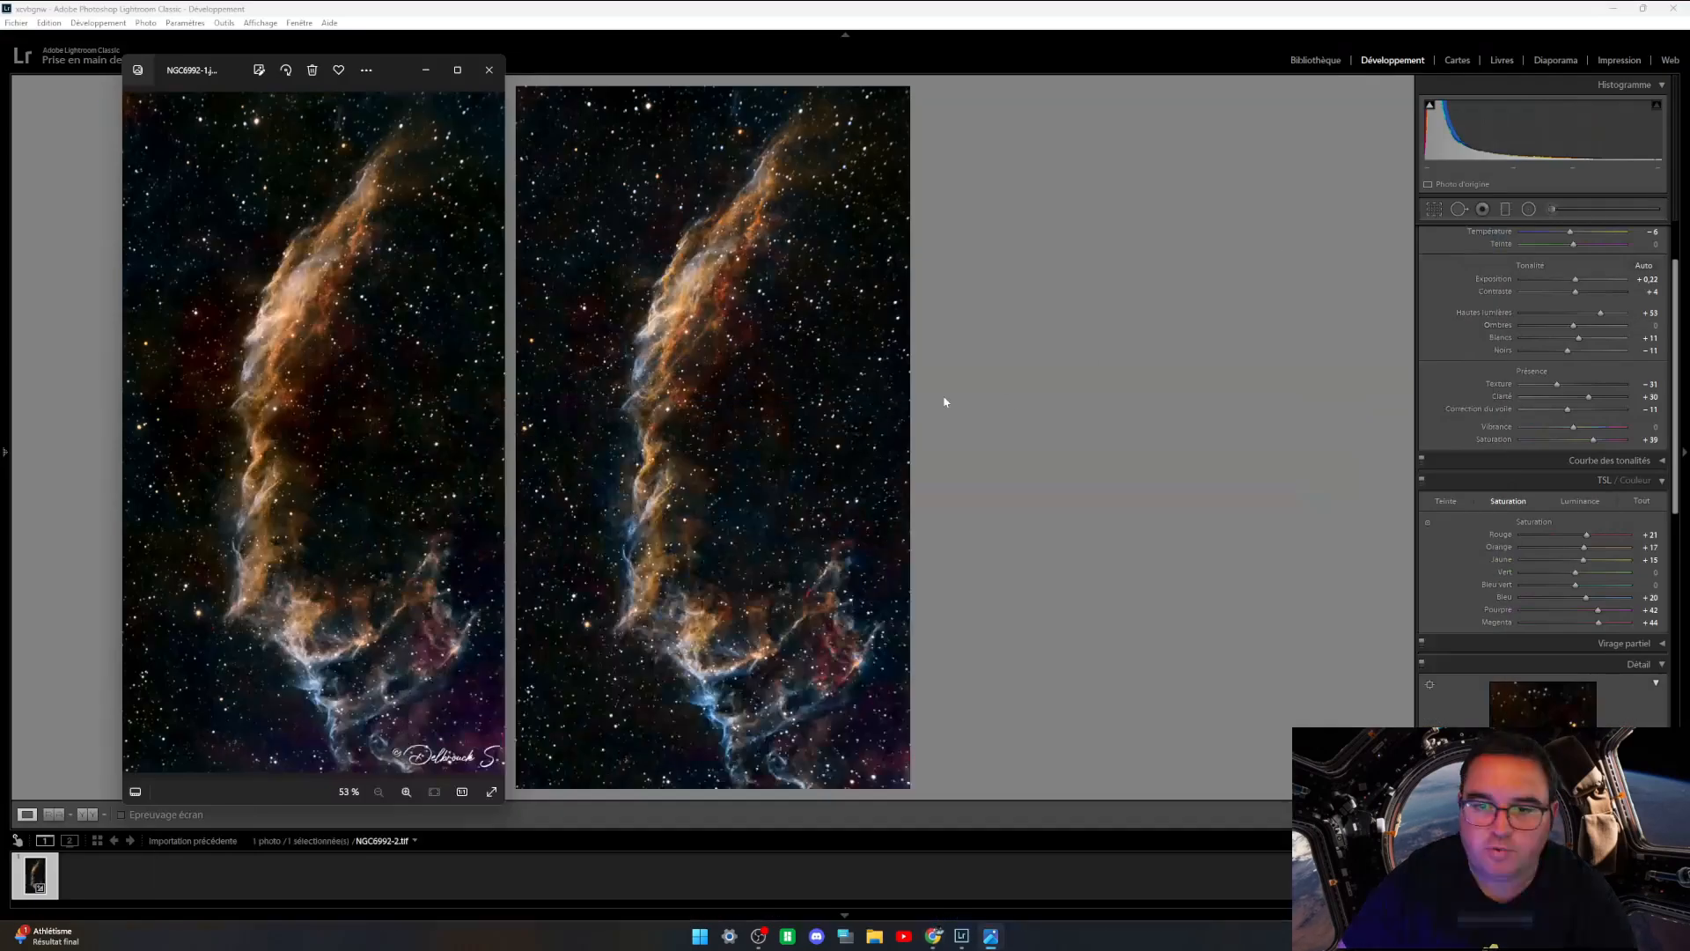
Step: Try a temperature of -27 and a tint of +44 in Lightroom, and reset both to 0
{"action": "left_click", "coordinate": [1560, 230]}
{"action": "left_click_drag", "start_coordinate": [1570, 232], "coordinate": [1559, 234]}
{"action": "left_click_drag", "start_coordinate": [1573, 244], "coordinate": [1595, 247]}
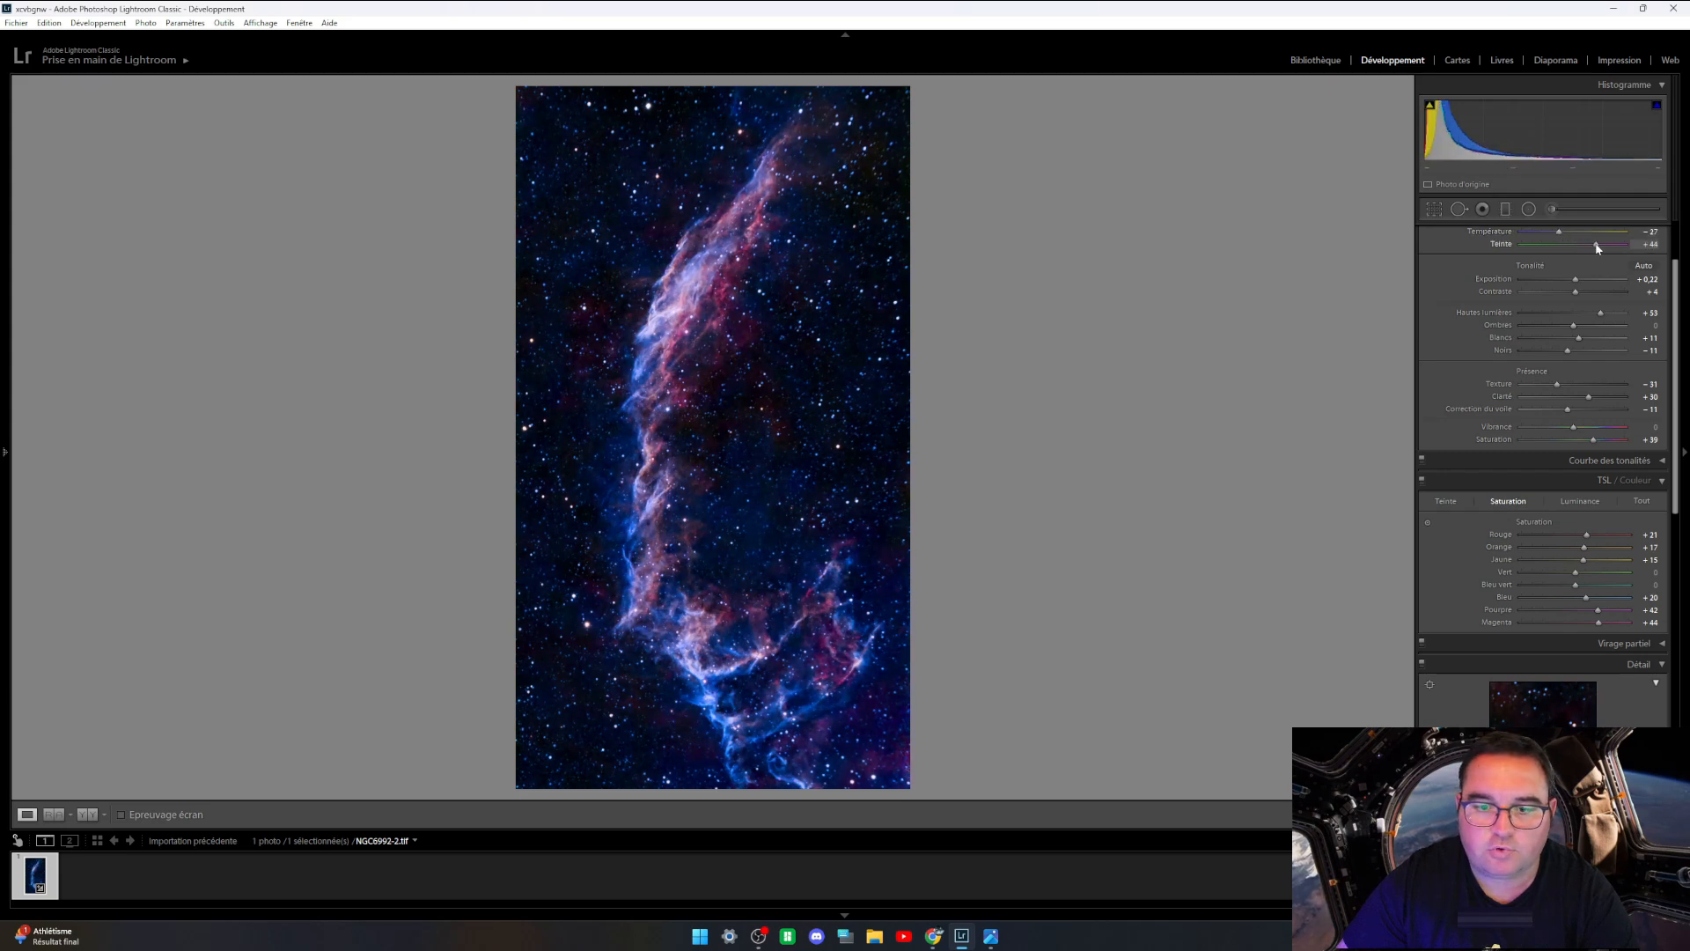
{"action": "double_click", "coordinate": [1502, 232]}
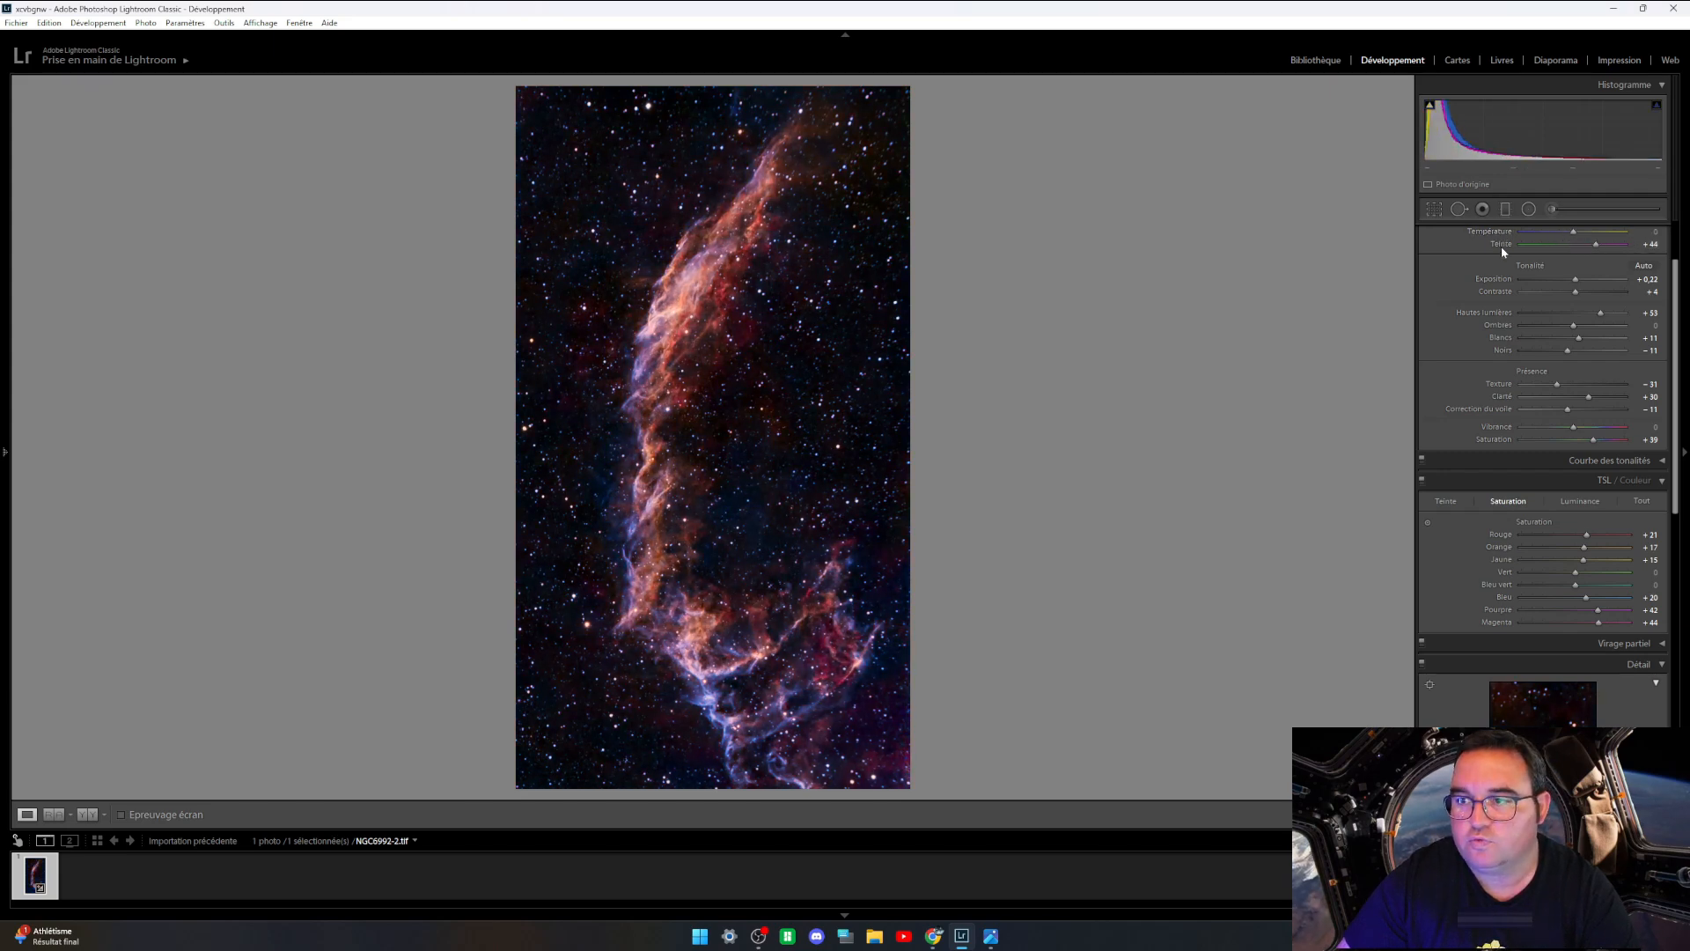
{"action": "scroll", "coordinate": [1502, 245], "scroll_direction": "up", "scroll_amount": 1}
{"action": "double_click", "coordinate": [1502, 331]}
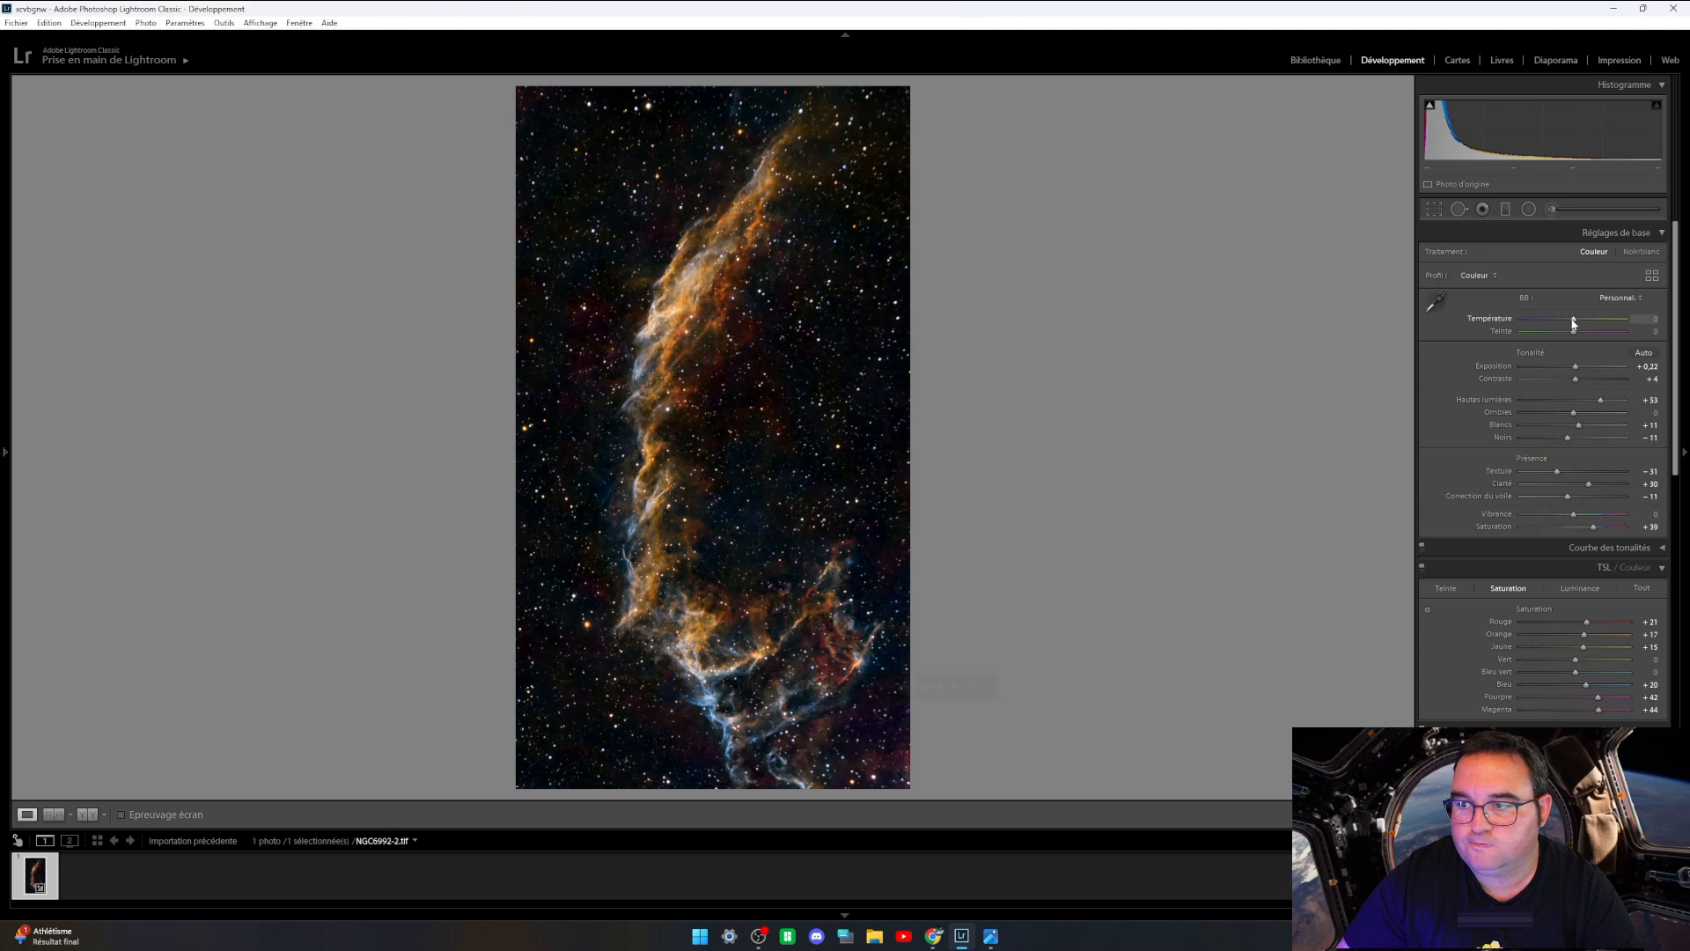